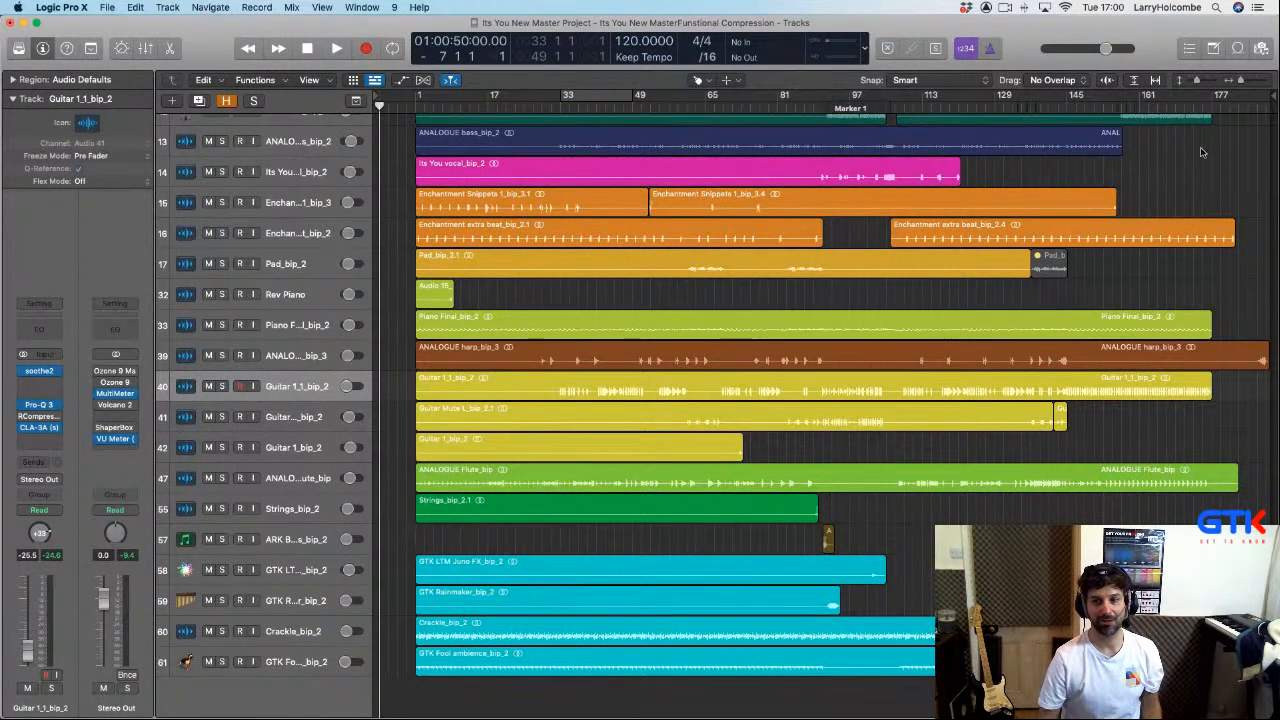
Step: Zoom out the arrangement vertically so that more of the tracks fit in view
key("super+Up")
key("super+Up")
key("super+Up")
key("super+Up")
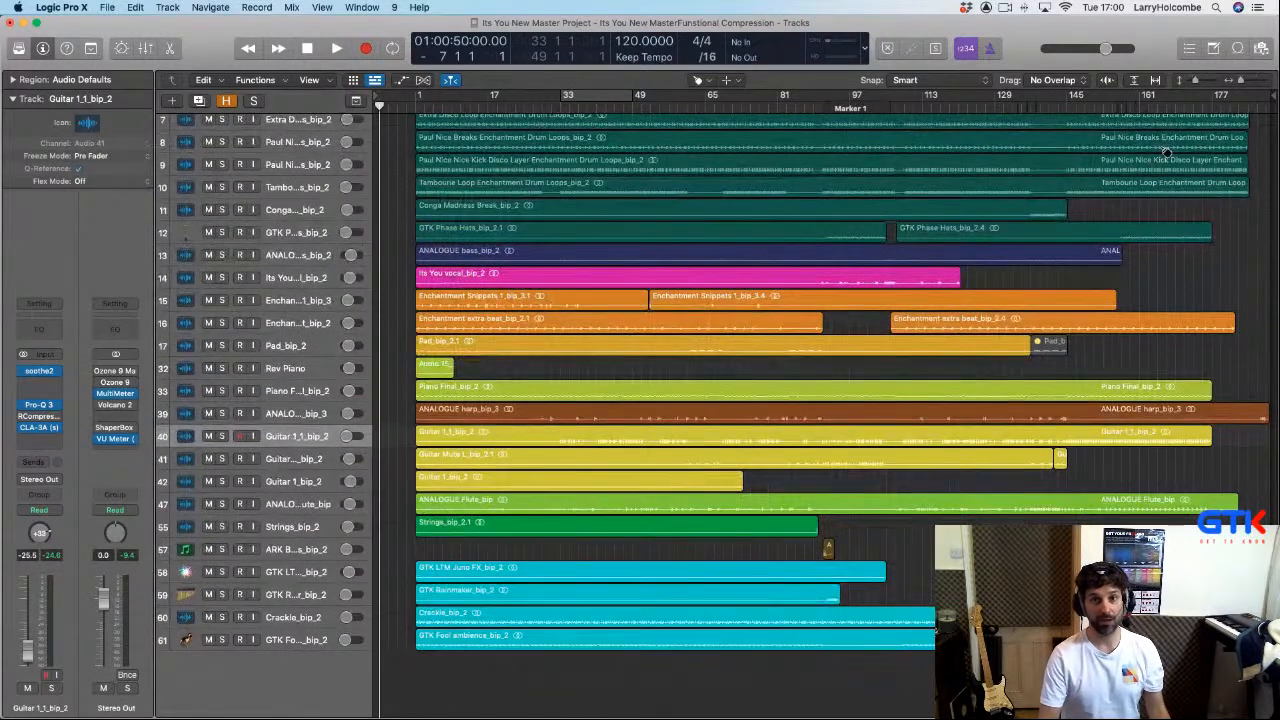
Step: Switch to Google Chrome, search for traxsource and open the Traxsource website
key("super+Tab")
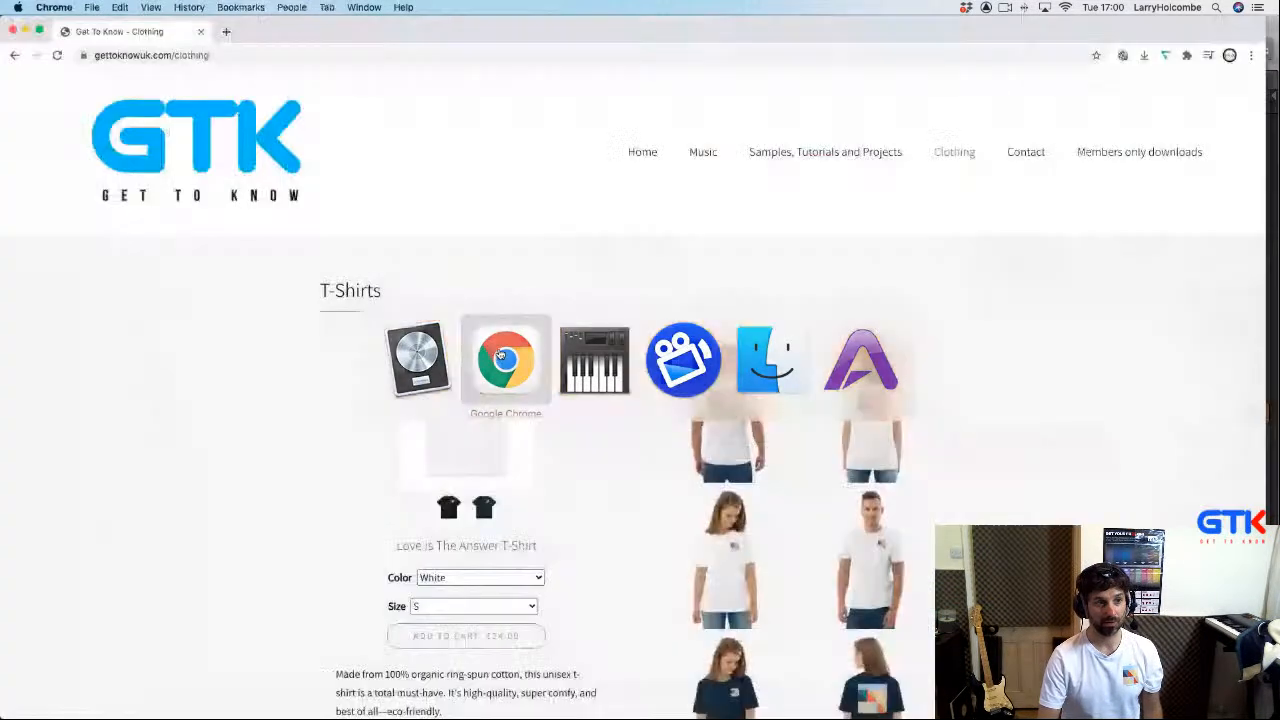
left_click(265, 55)
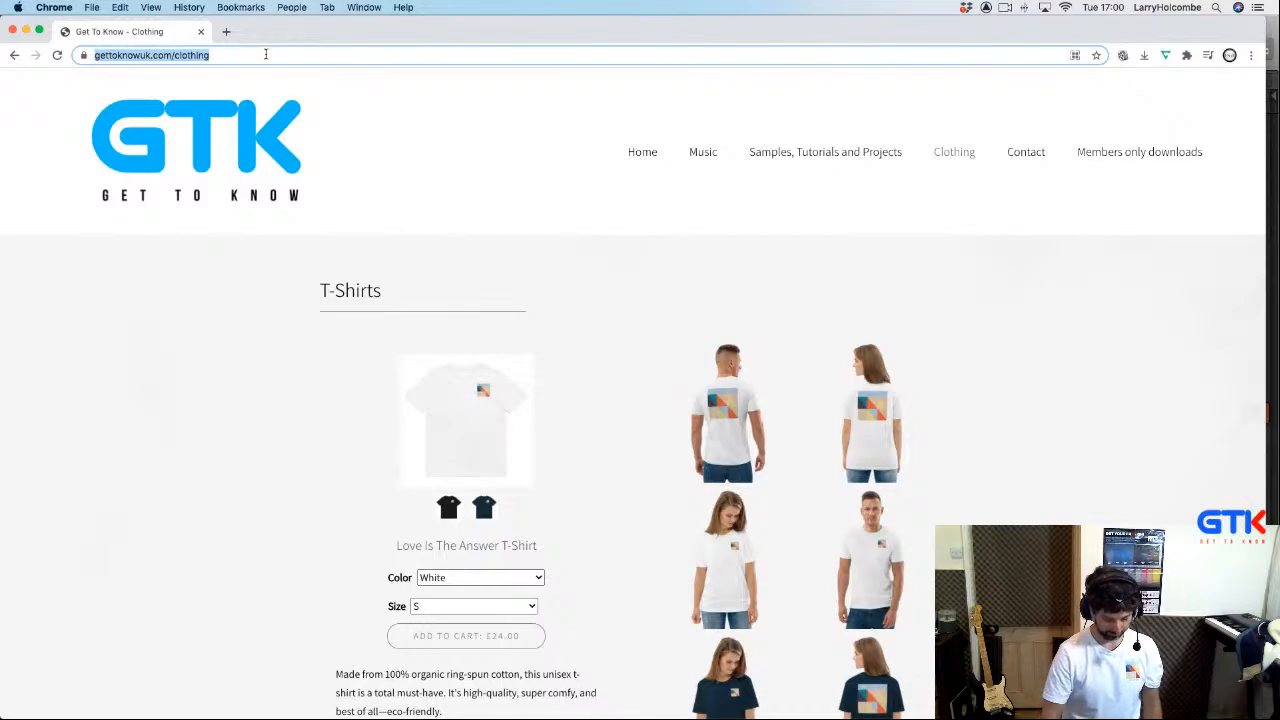
type("traxsr")
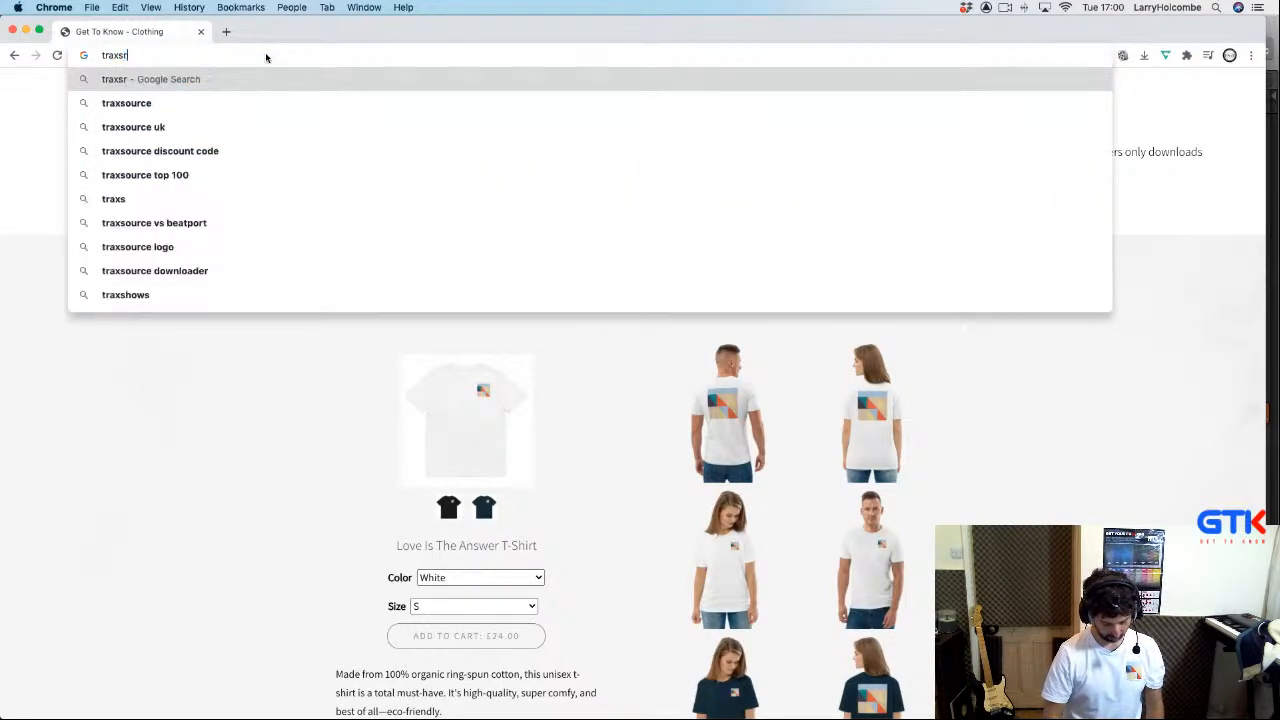
key("BackSpace")
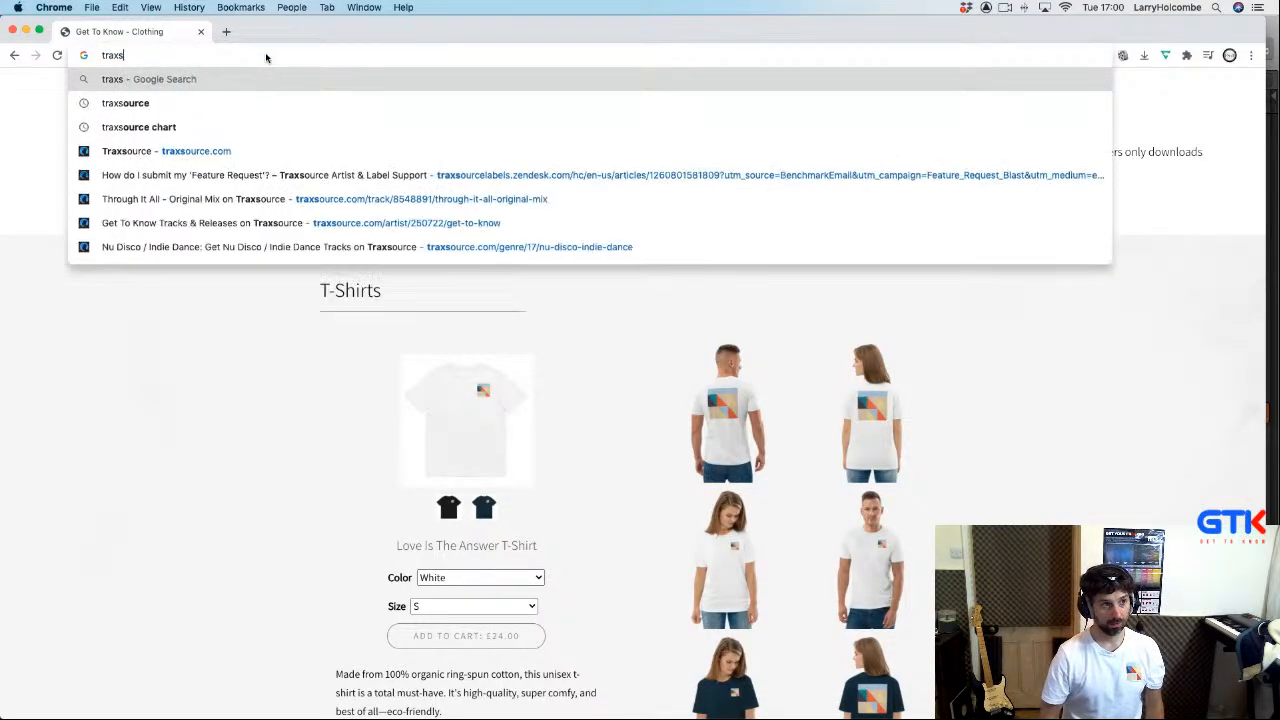
key("Down")
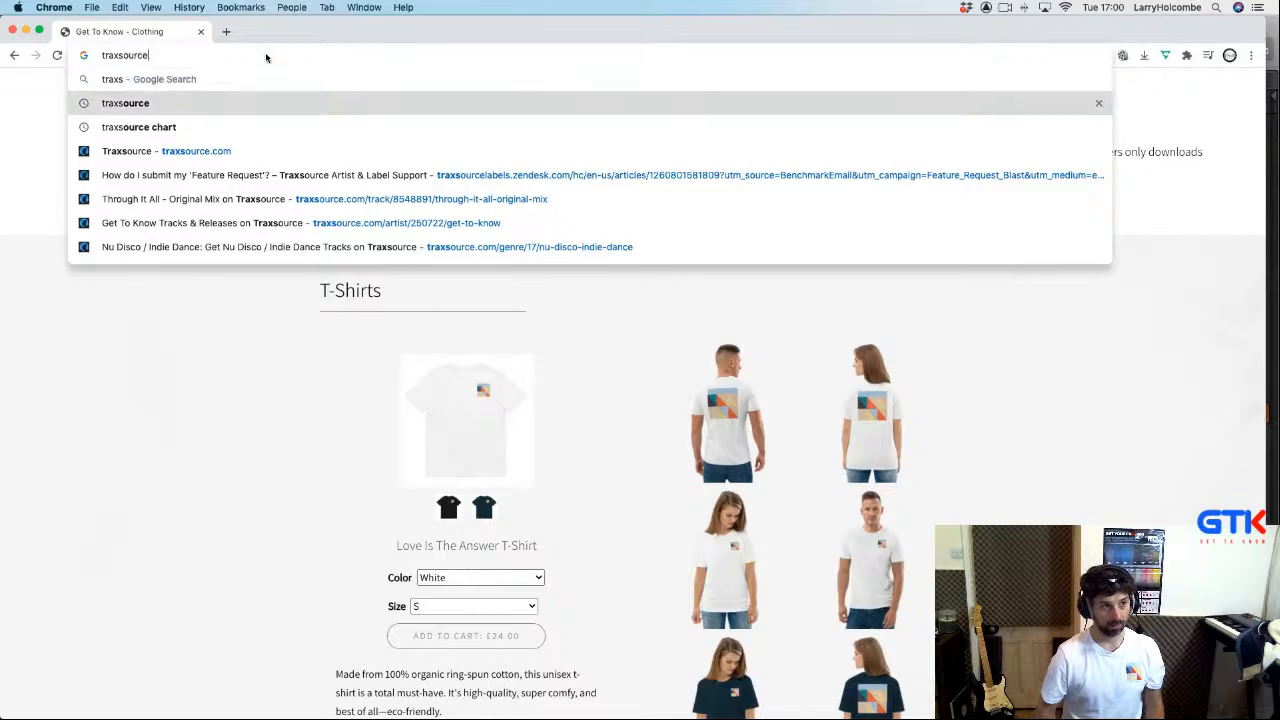
key("Return")
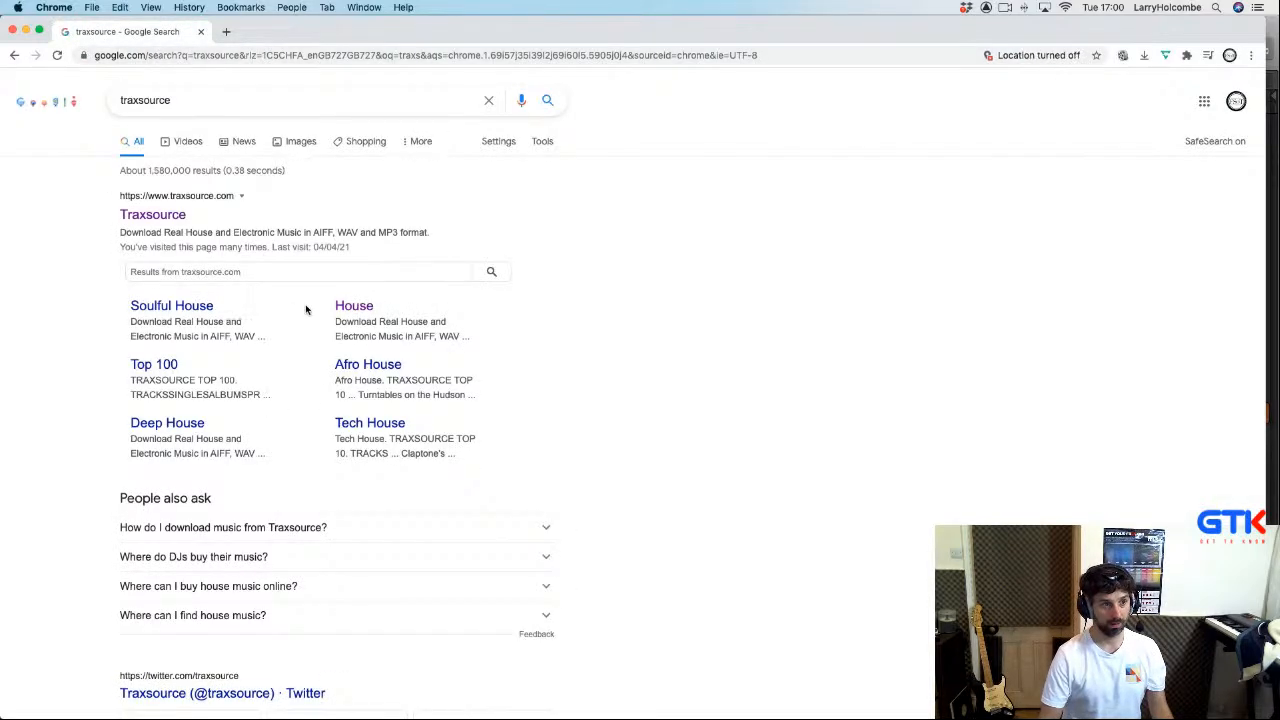
left_click(160, 217)
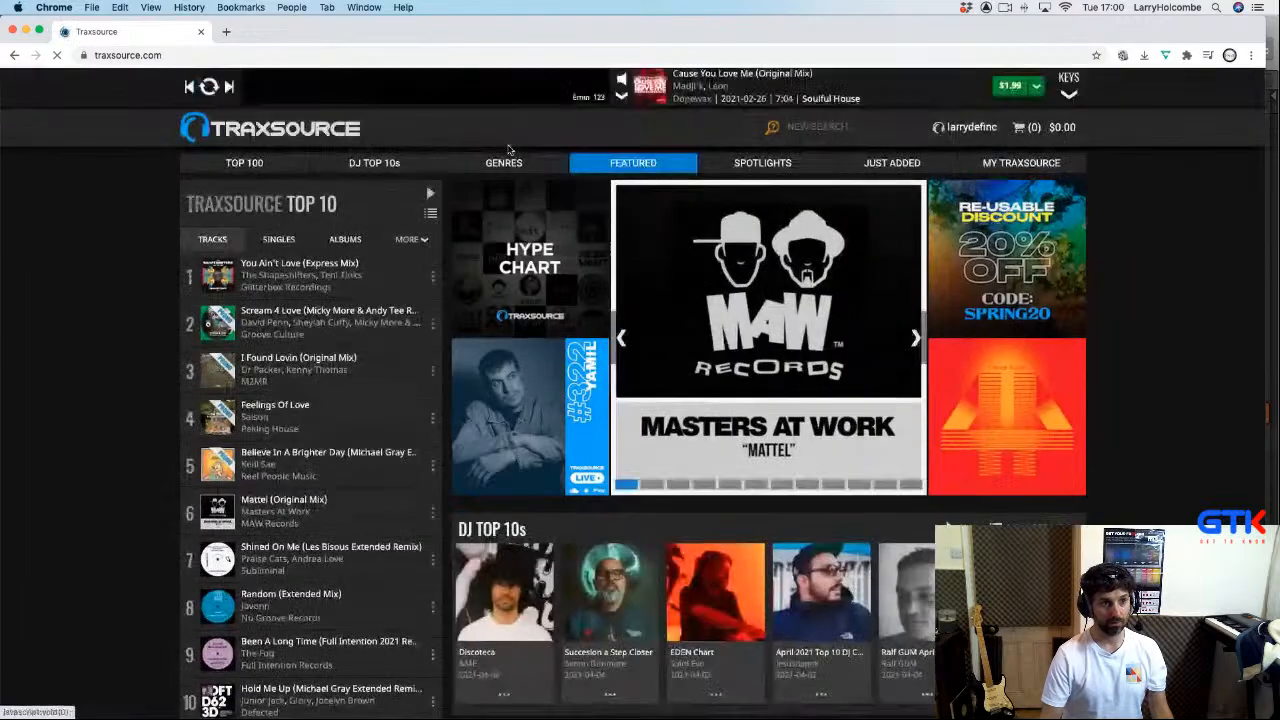
Step: Search Traxsource for "get to know", open the Get To Know artist page and view the track "Through It All"
left_click(852, 130)
type("get to know")
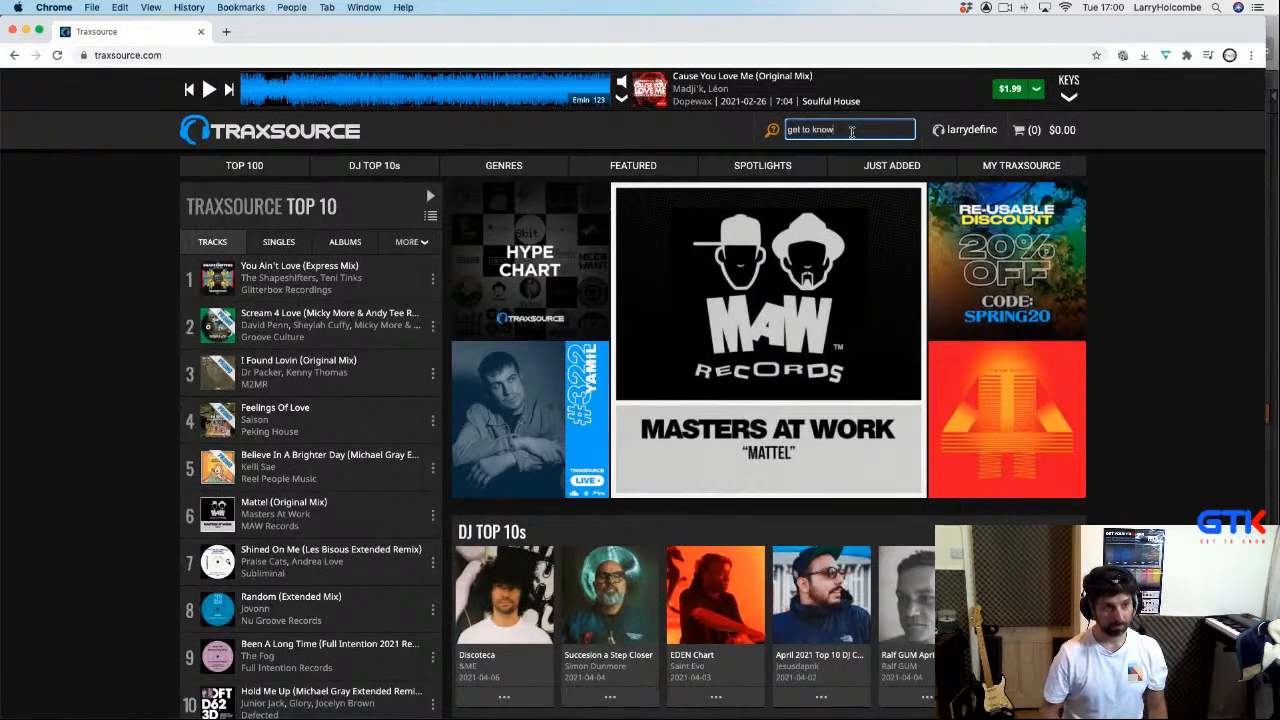
key("Return")
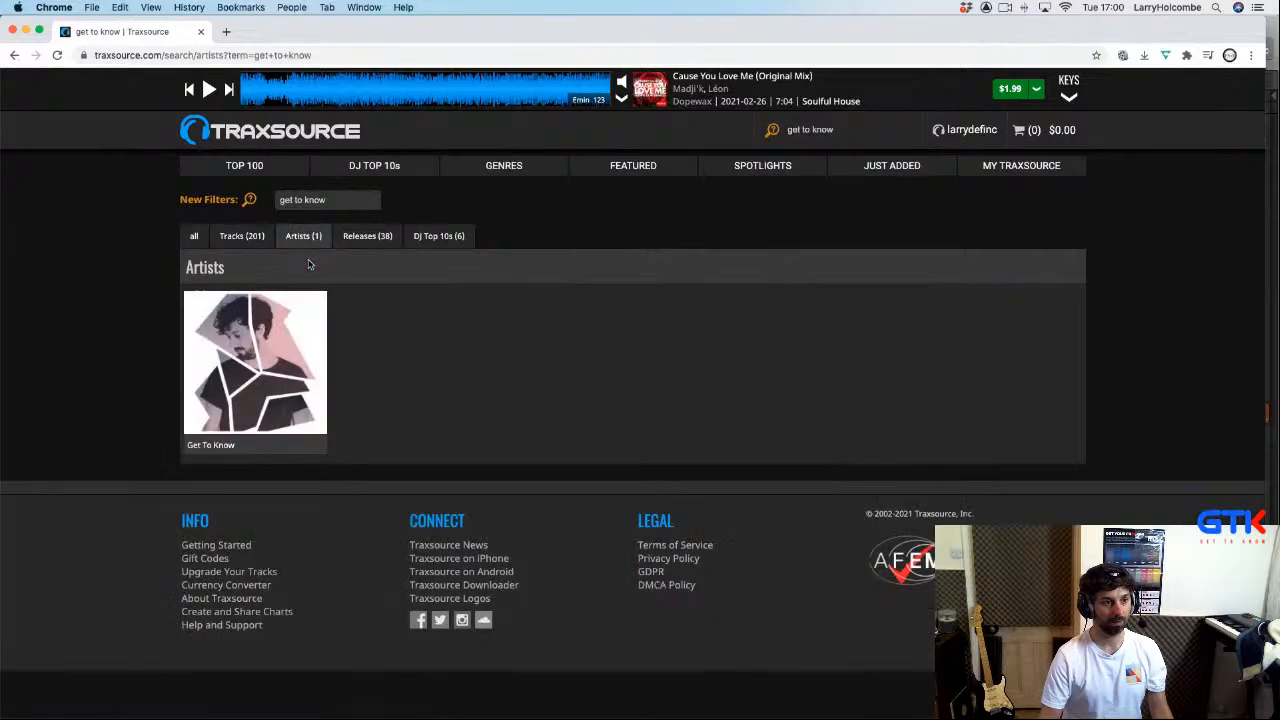
left_click(277, 317)
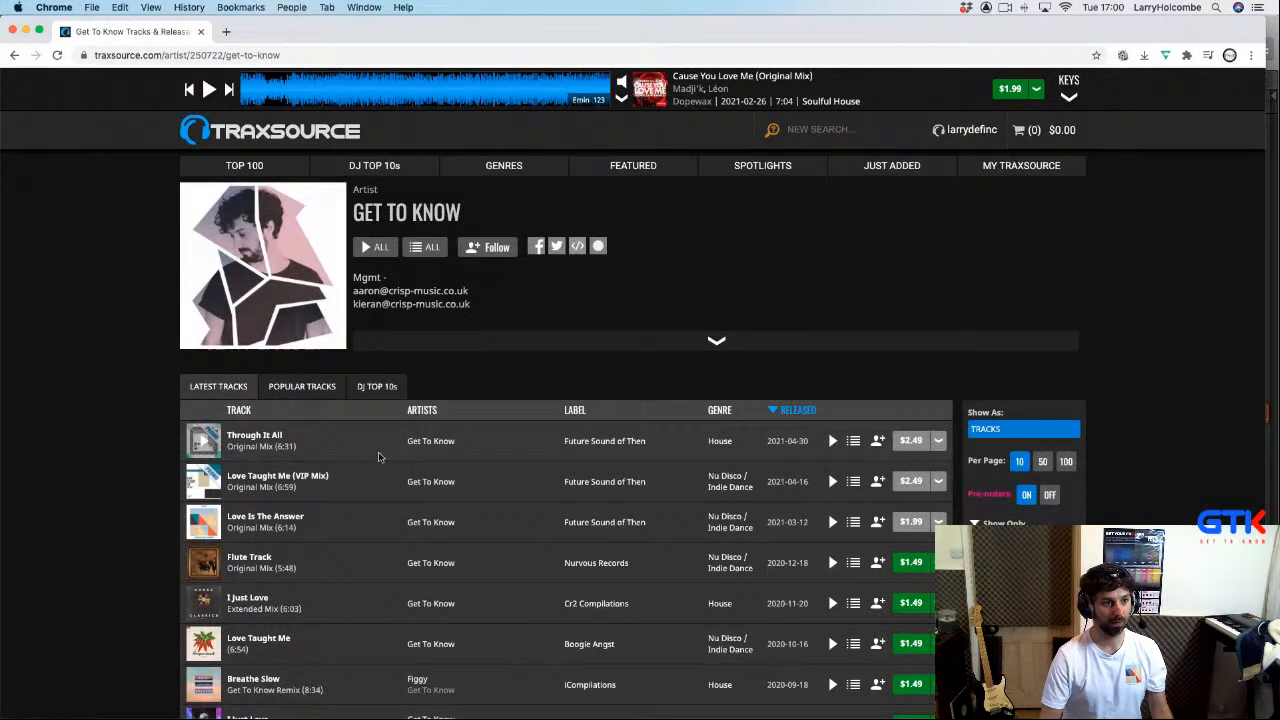
left_click(276, 441)
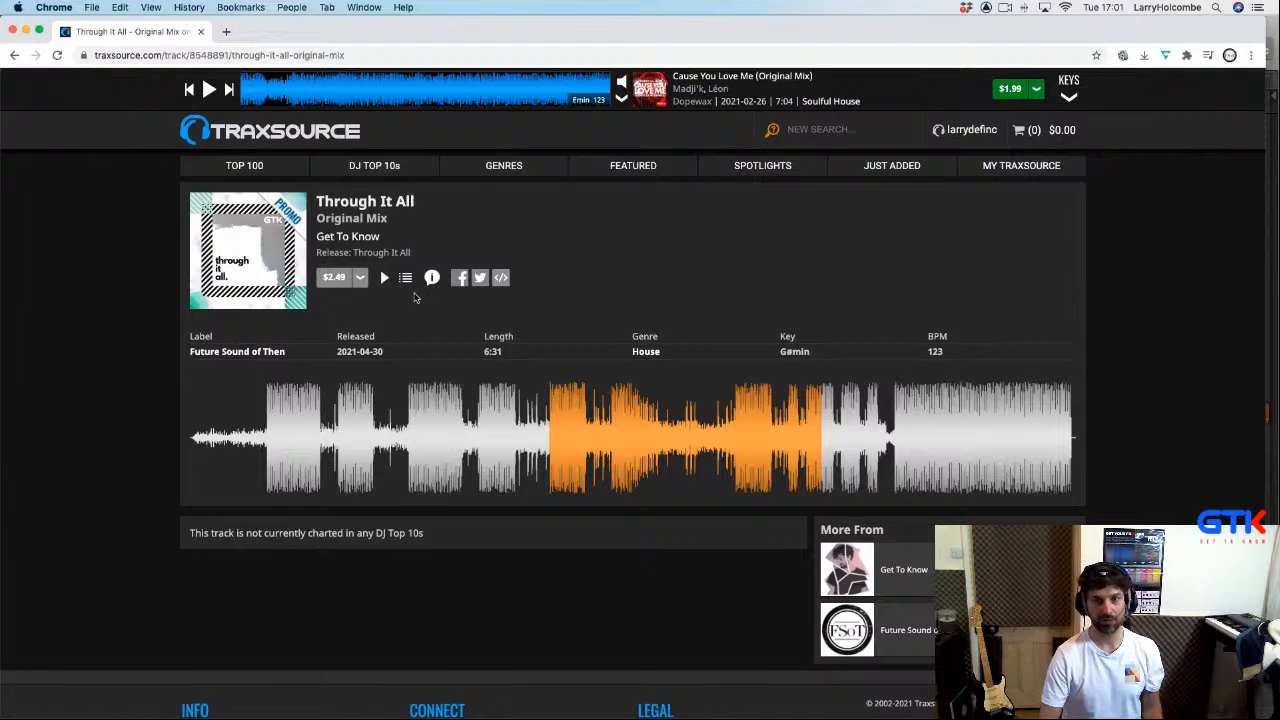
Step: Switch back to Logic Pro X and fit the whole track list, starting from track 1, in view
key("super+Tab")
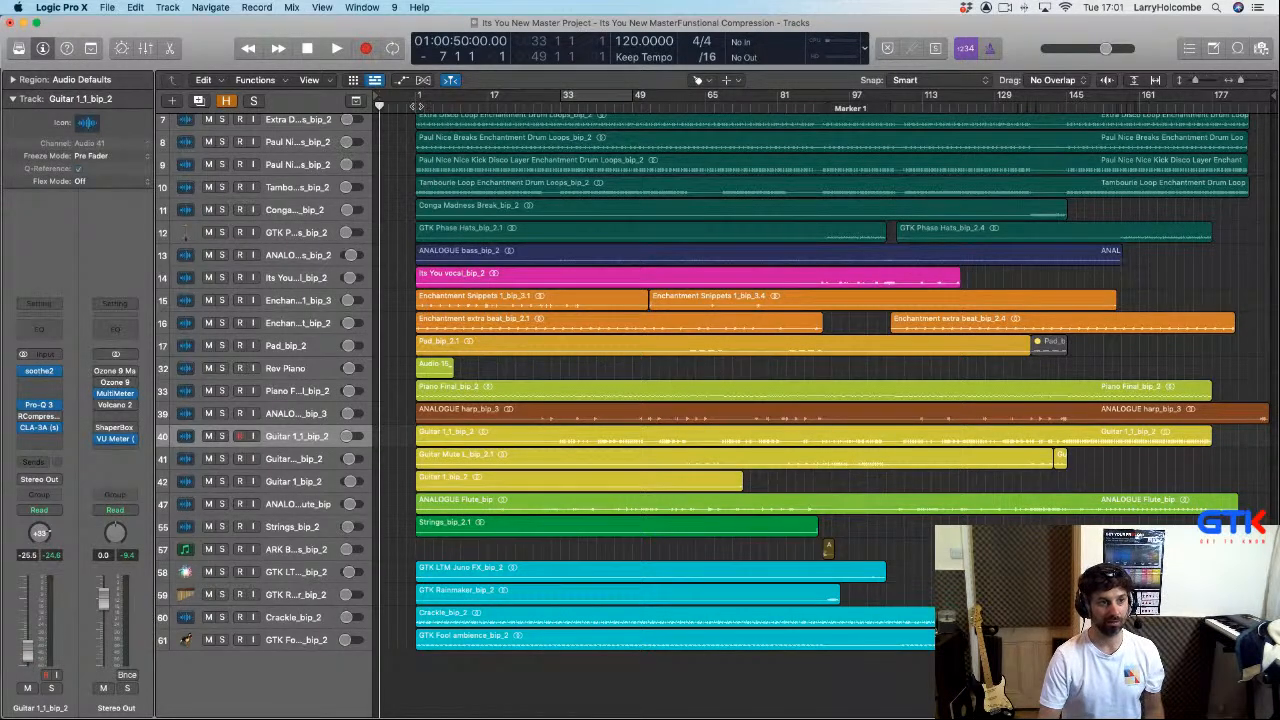
scroll(430, 120, "up", 4)
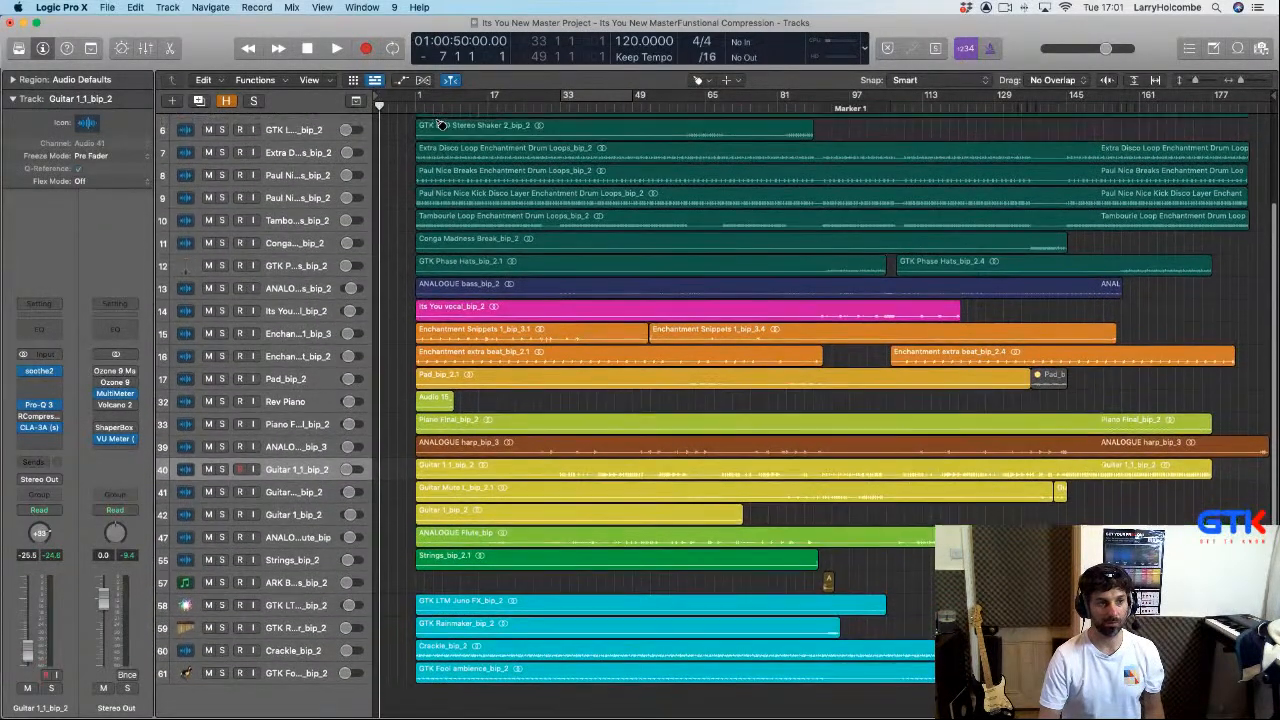
scroll(441, 125, "up", 1)
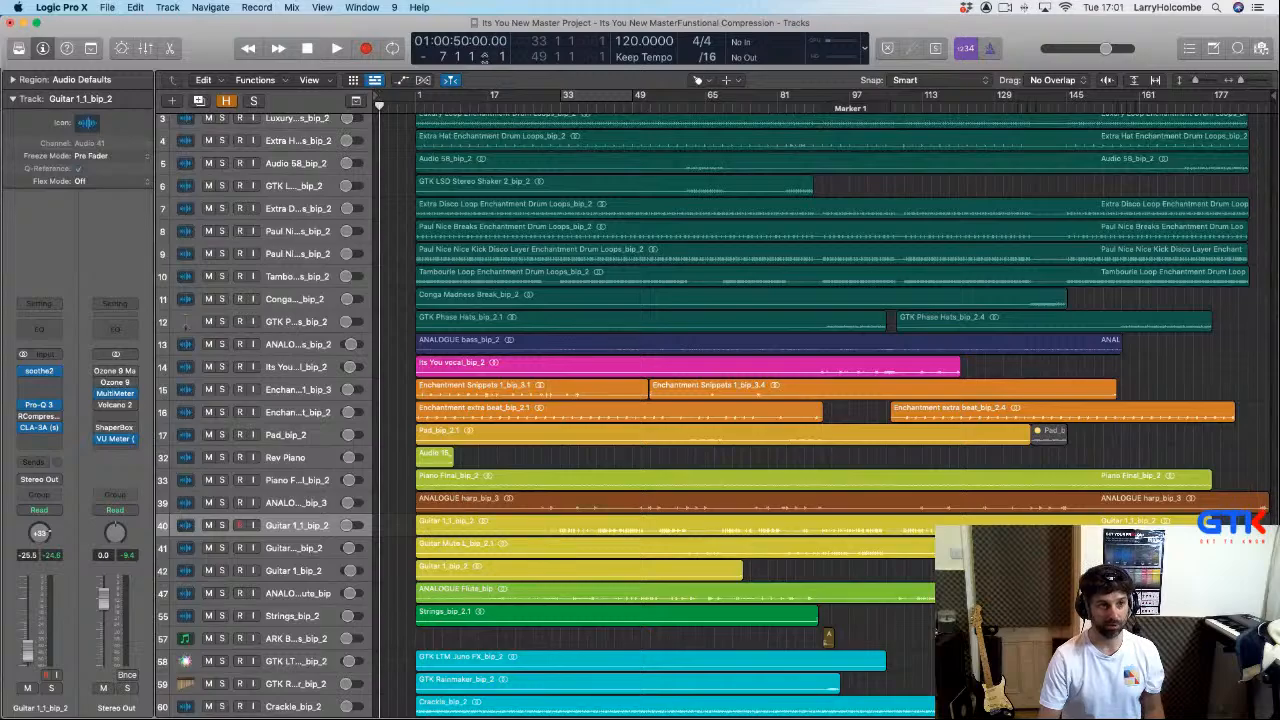
scroll(455, 190, "up", 3)
key("super+Up")
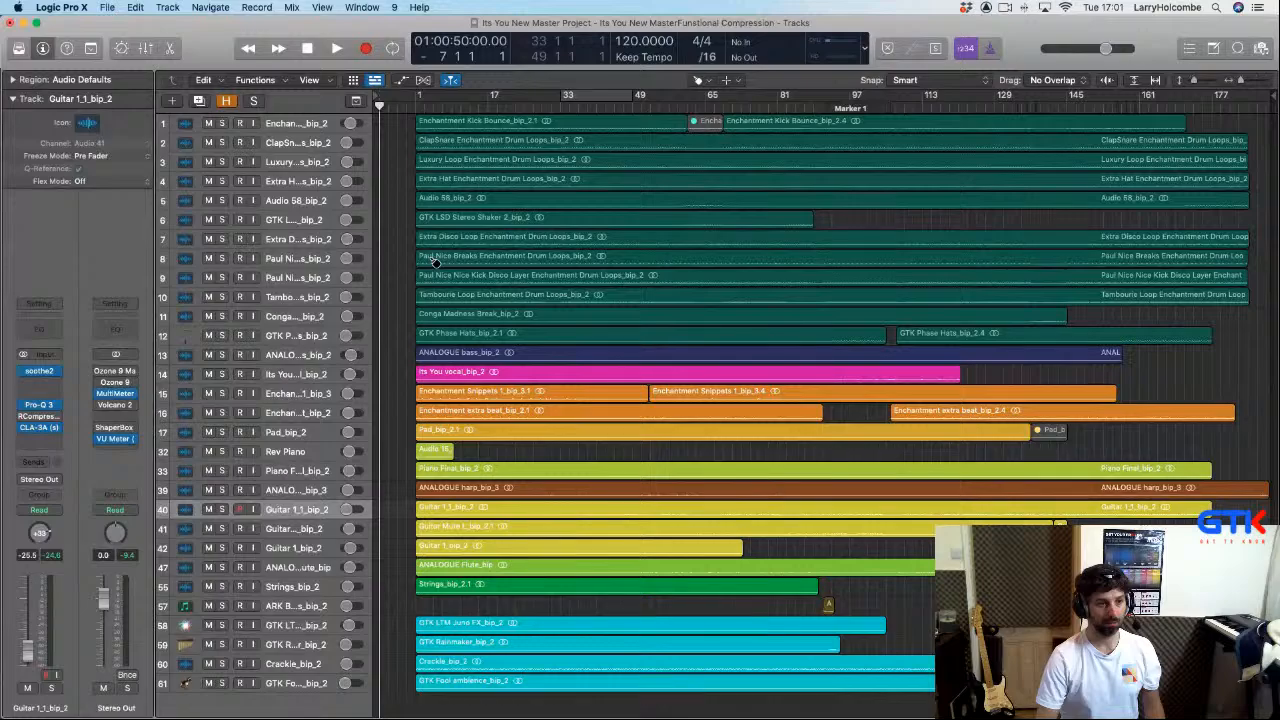
Step: Select the ANALOGUE bass track, then set a cycle range from bar 33 to bar 49 and audition it
left_click(310, 357)
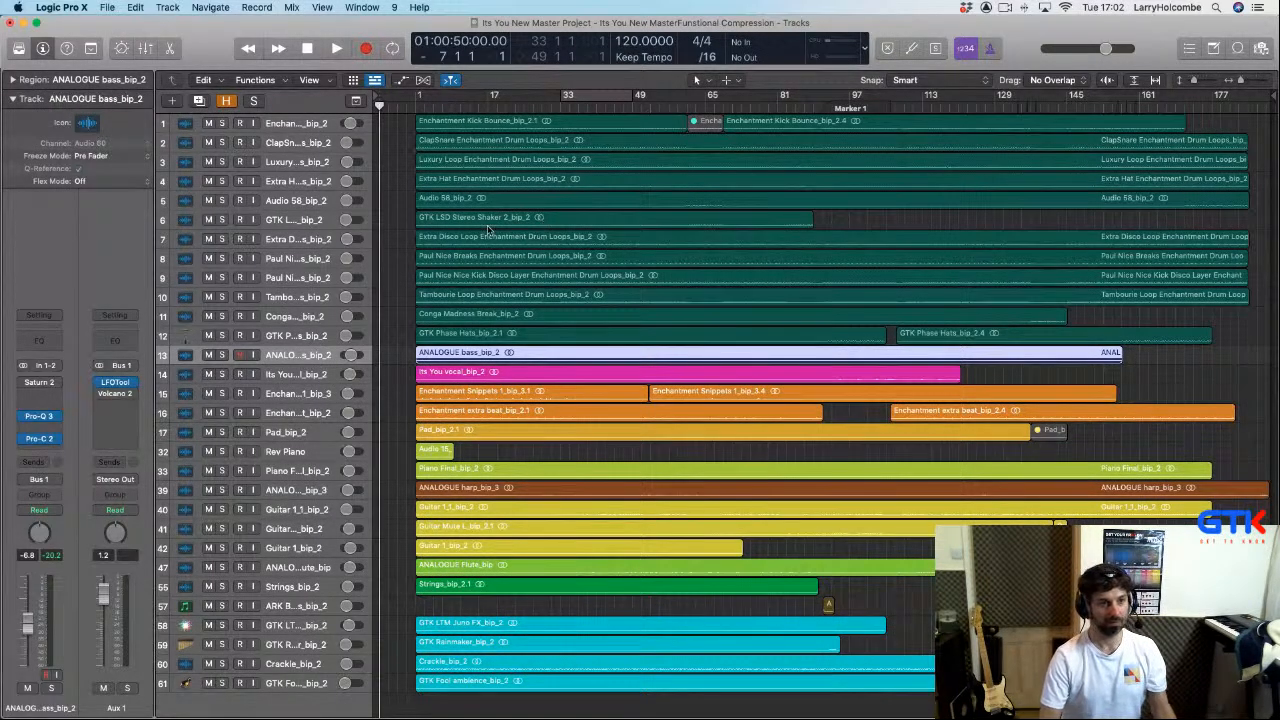
left_click_drag(560, 97, 640, 97)
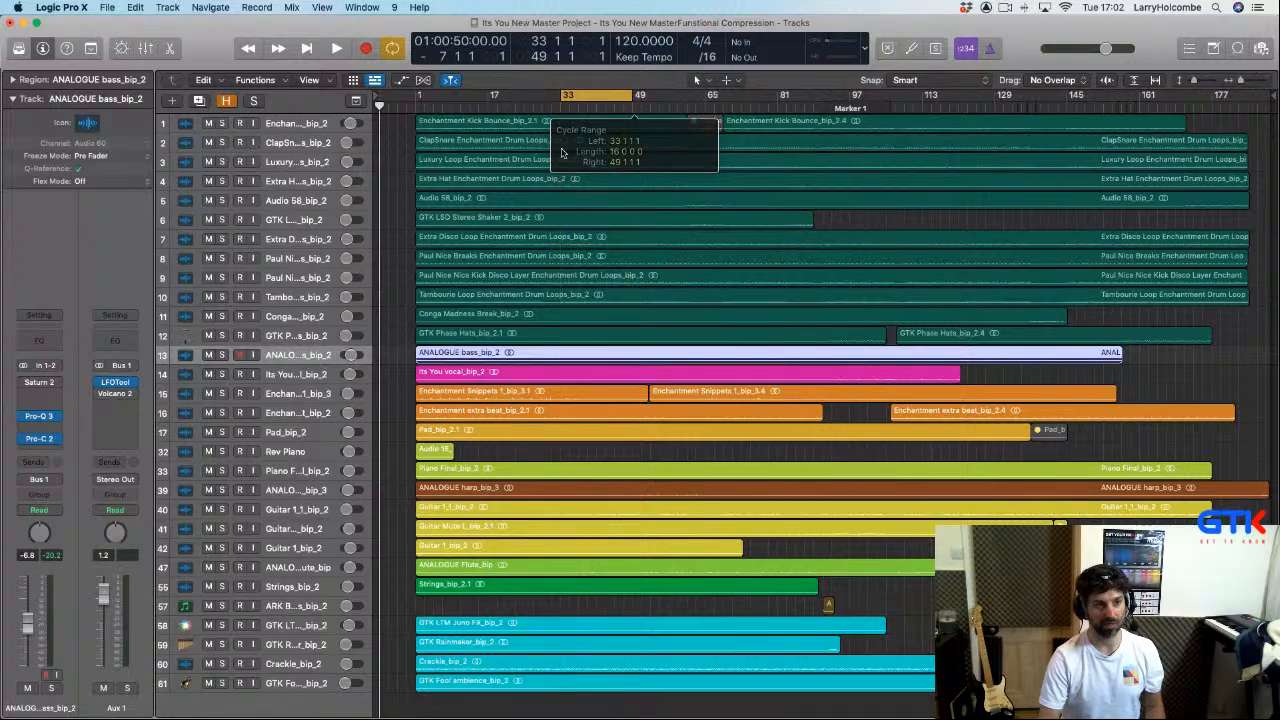
left_click(404, 213)
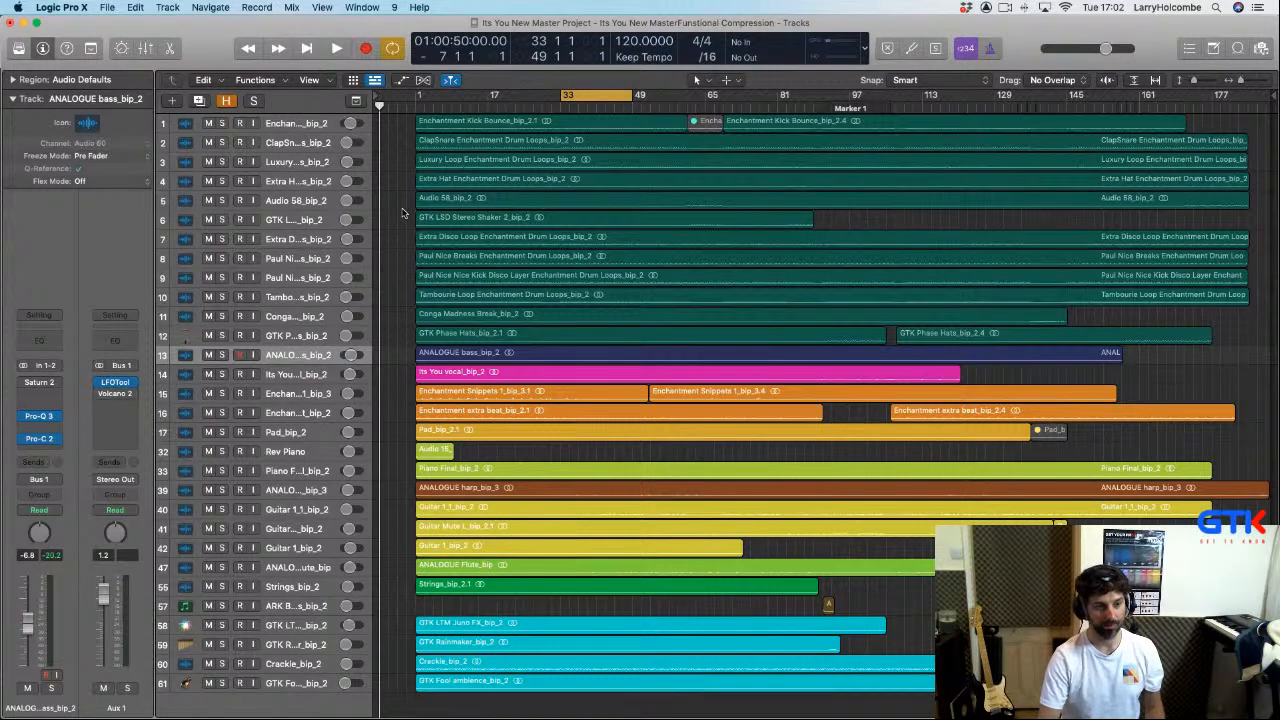
key("space")
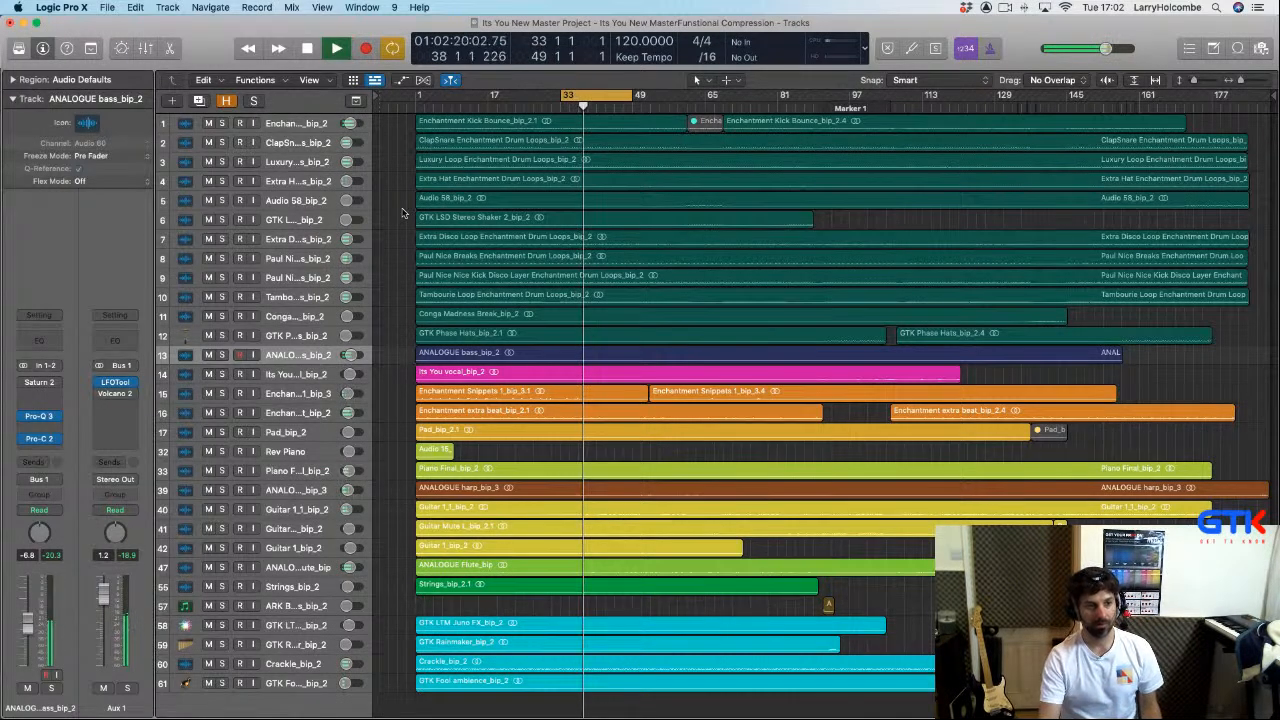
key("space")
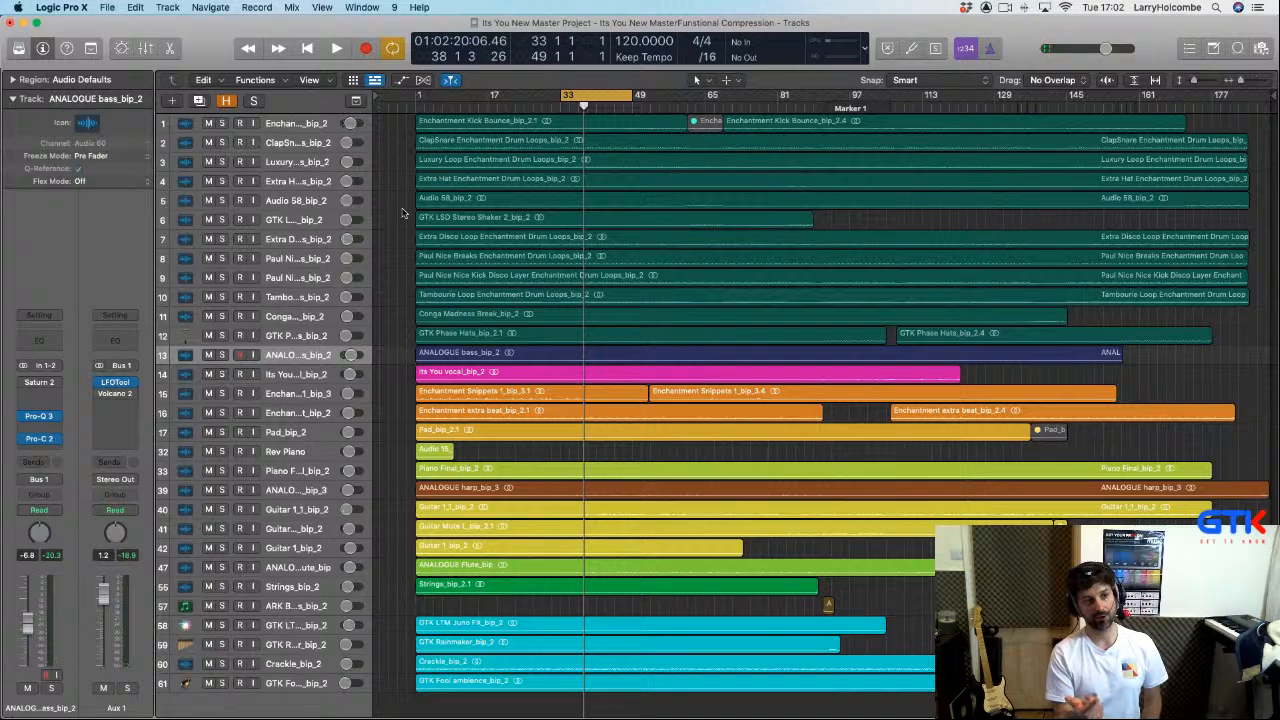
Step: Examine the insert effects on the track channels in the mixer, starting from the first track, and close it
key("x")
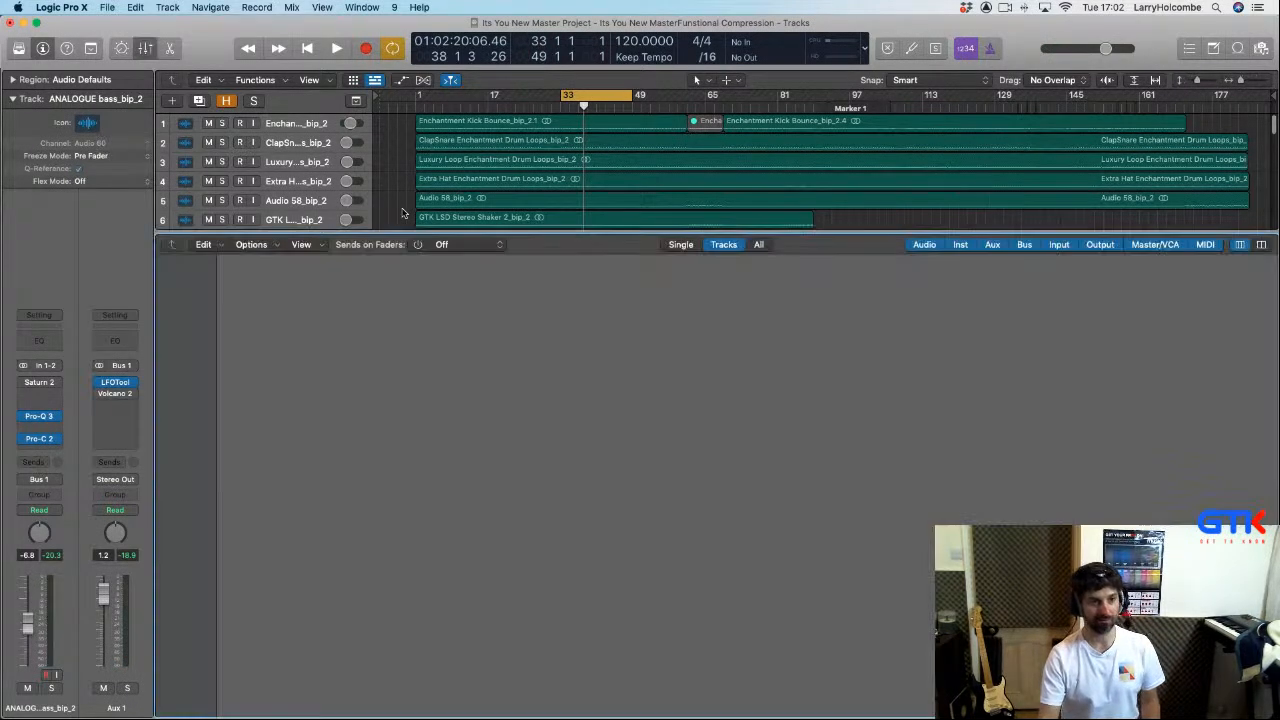
scroll(840, 384, "left", 8)
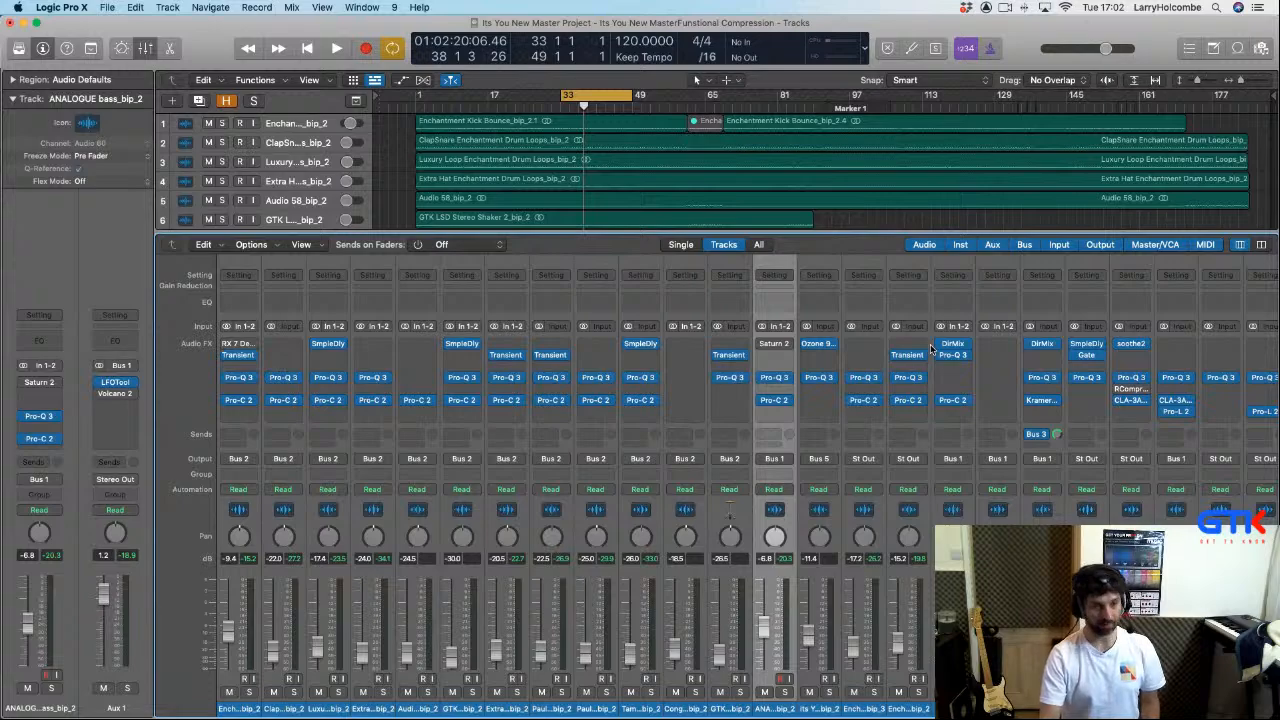
key("x")
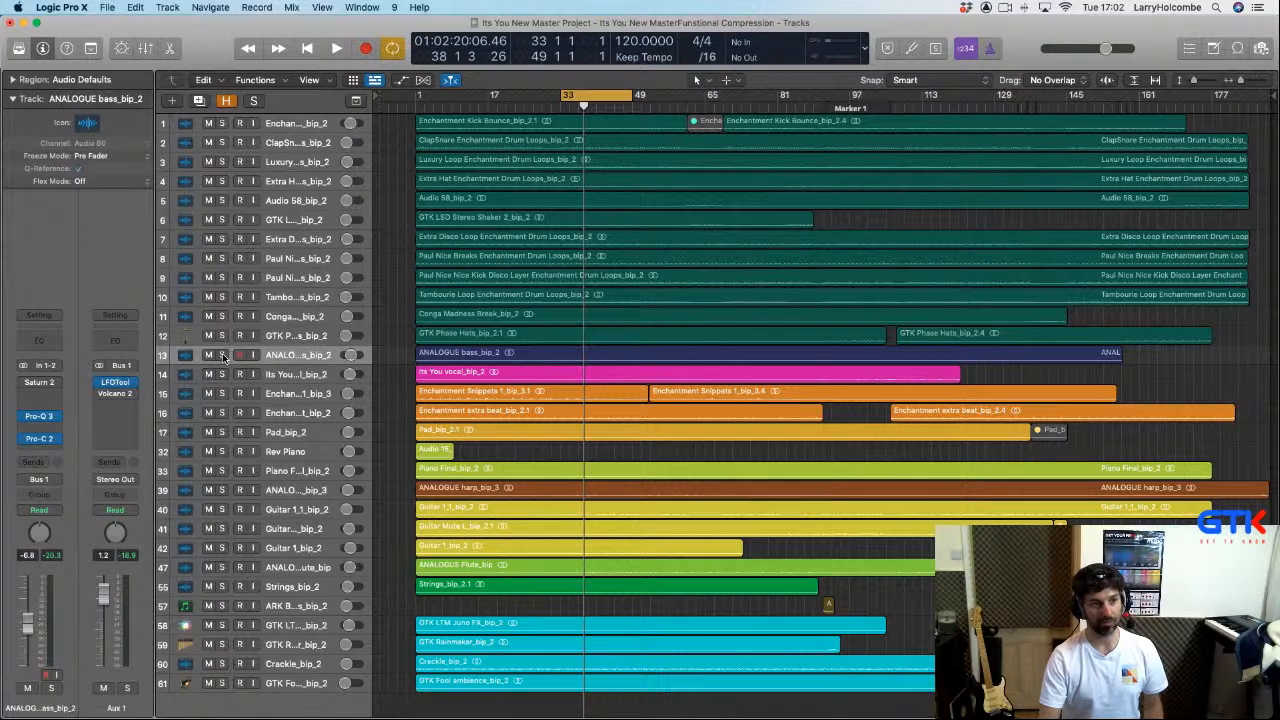
Step: Play the cycled section from bar 33 to listen to the full mix with the bass
key("space")
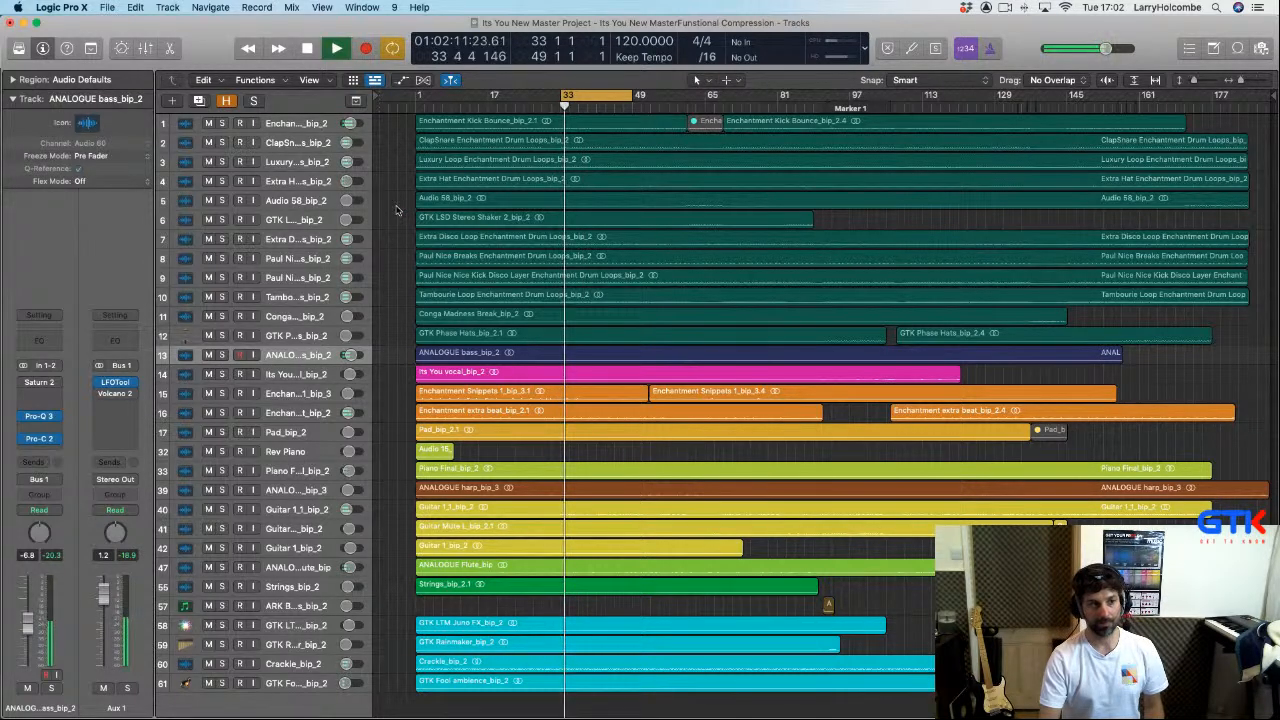
key("space")
key("Return")
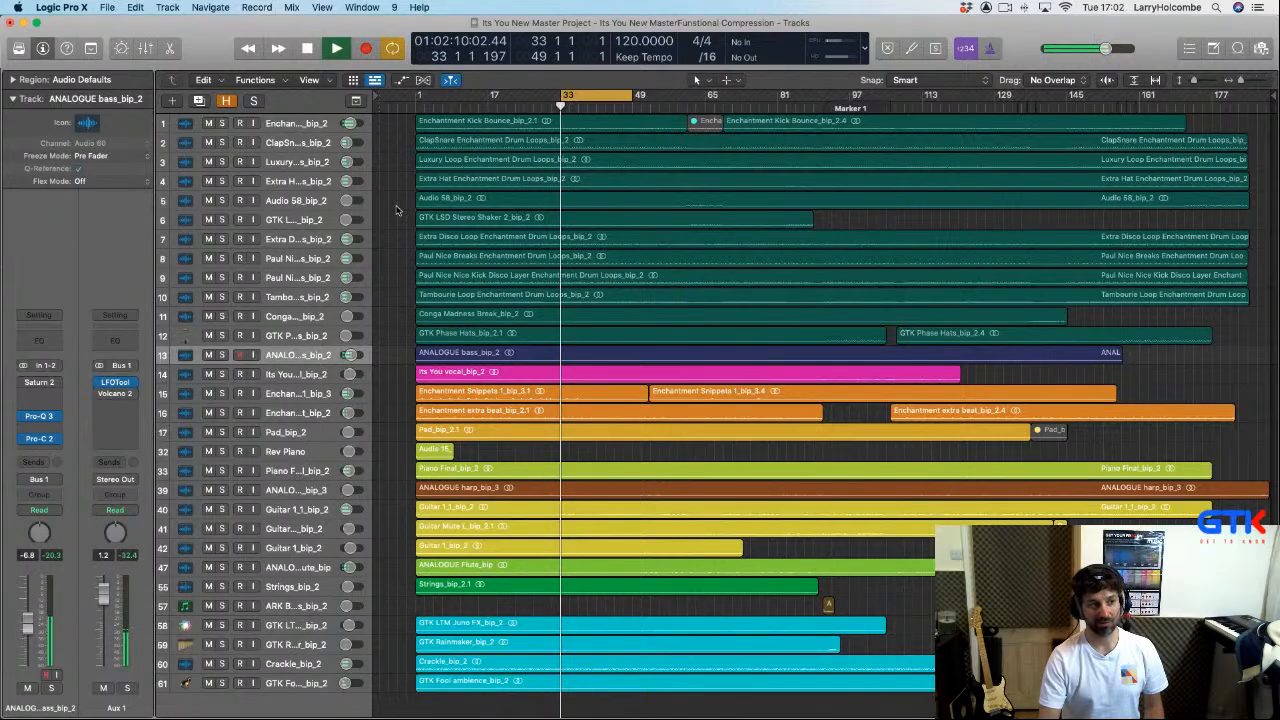
Step: Enable and open Saturn 2 on the ANALOGUE bass track and audition the cycle with it active
left_click(40, 383)
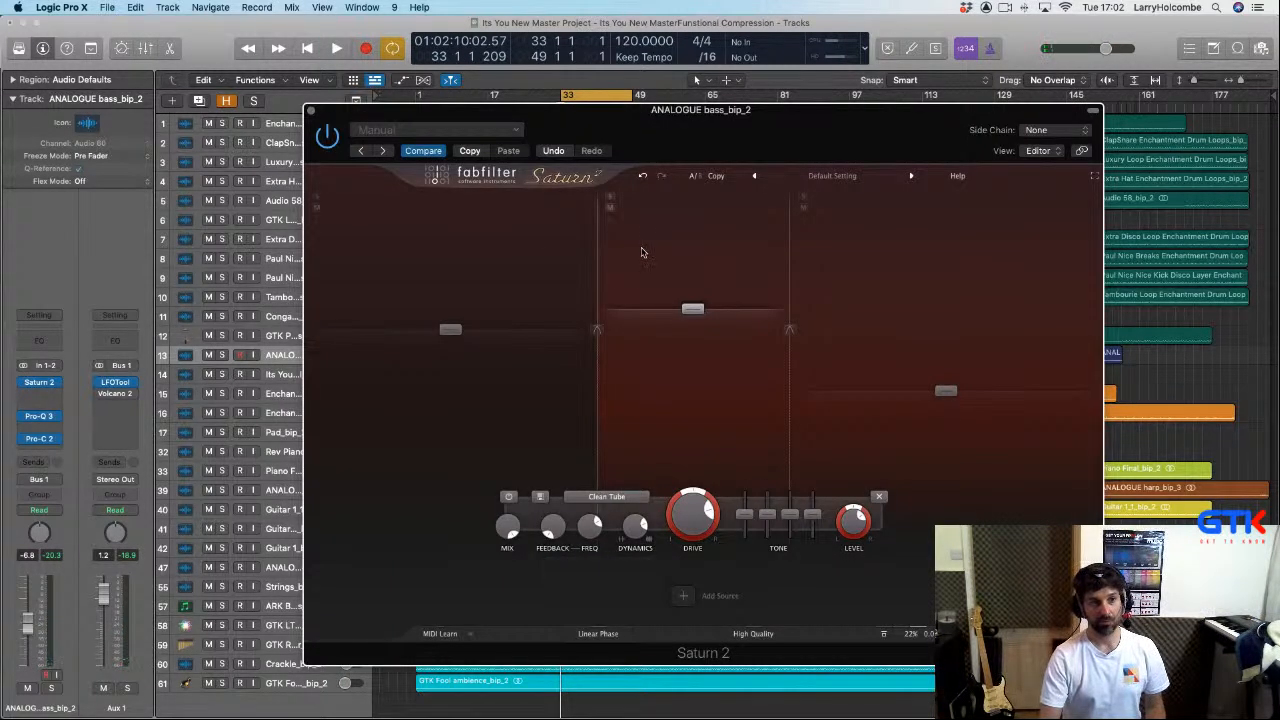
left_click_drag(661, 113, 653, 109)
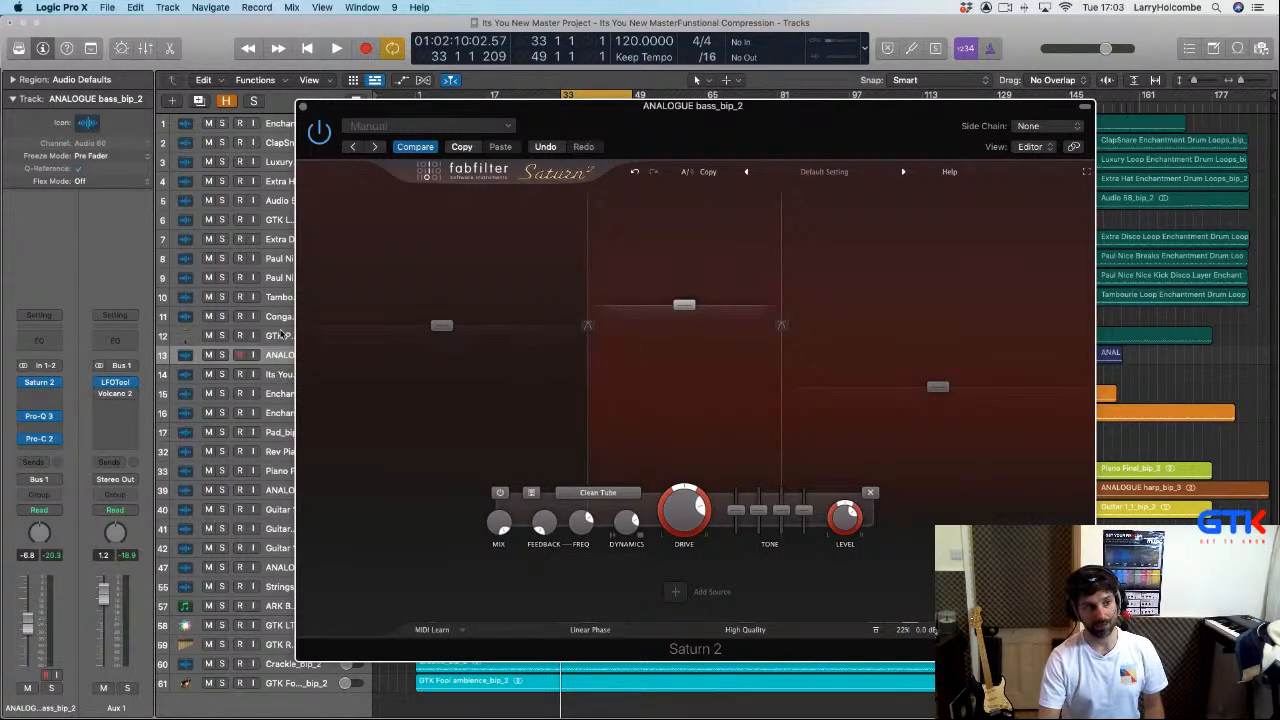
key("space")
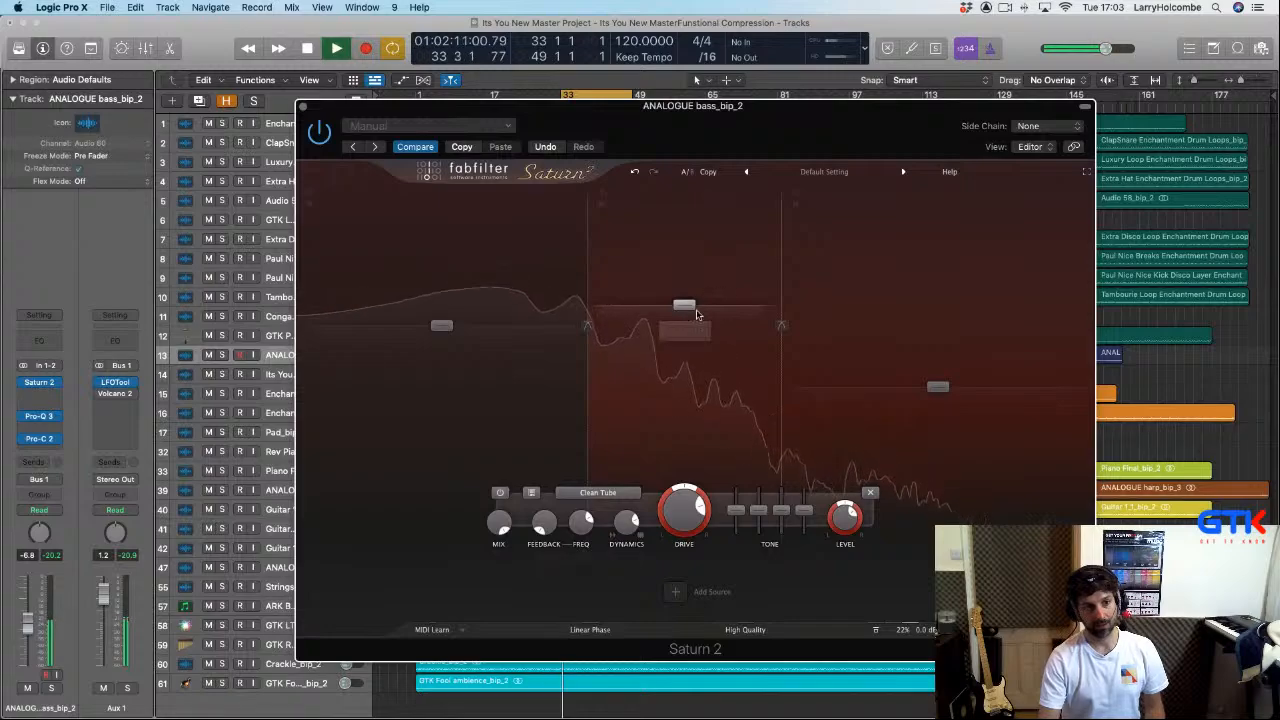
key("space")
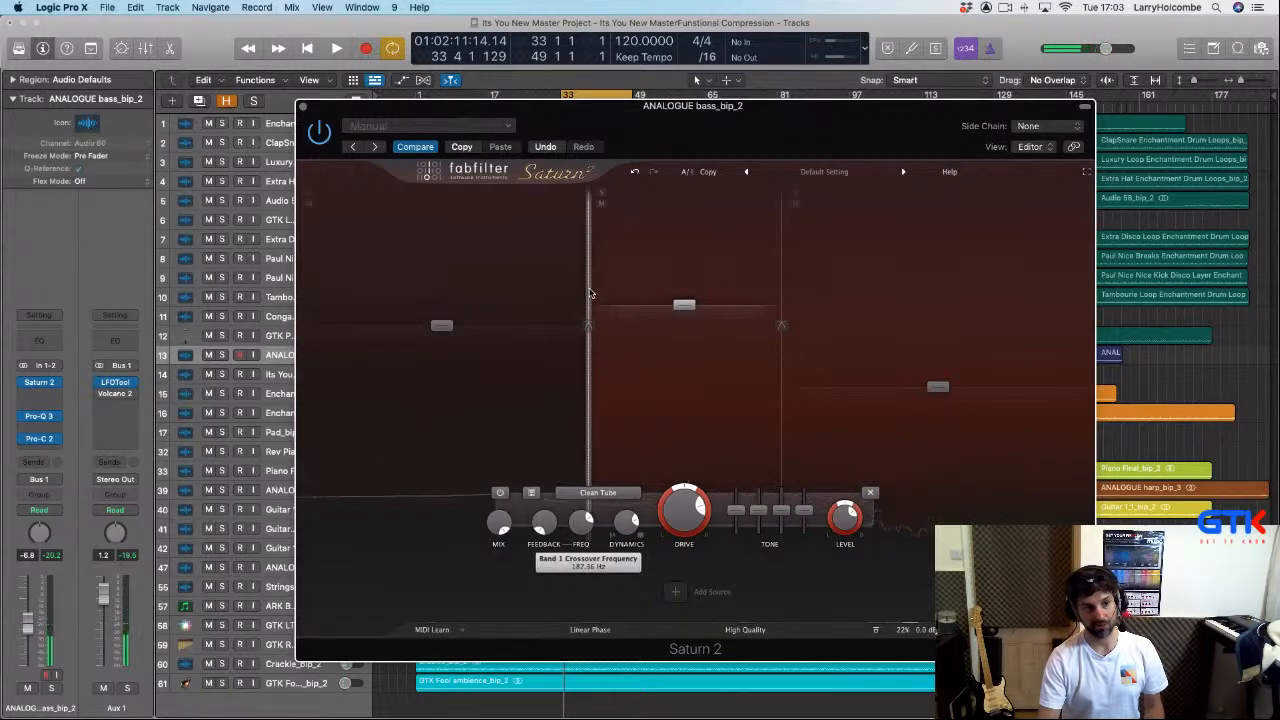
Step: Solo the ANALOGUE bass track and raise Saturn 2's overall mix to 100% during playback
left_click(51, 688)
key("space")
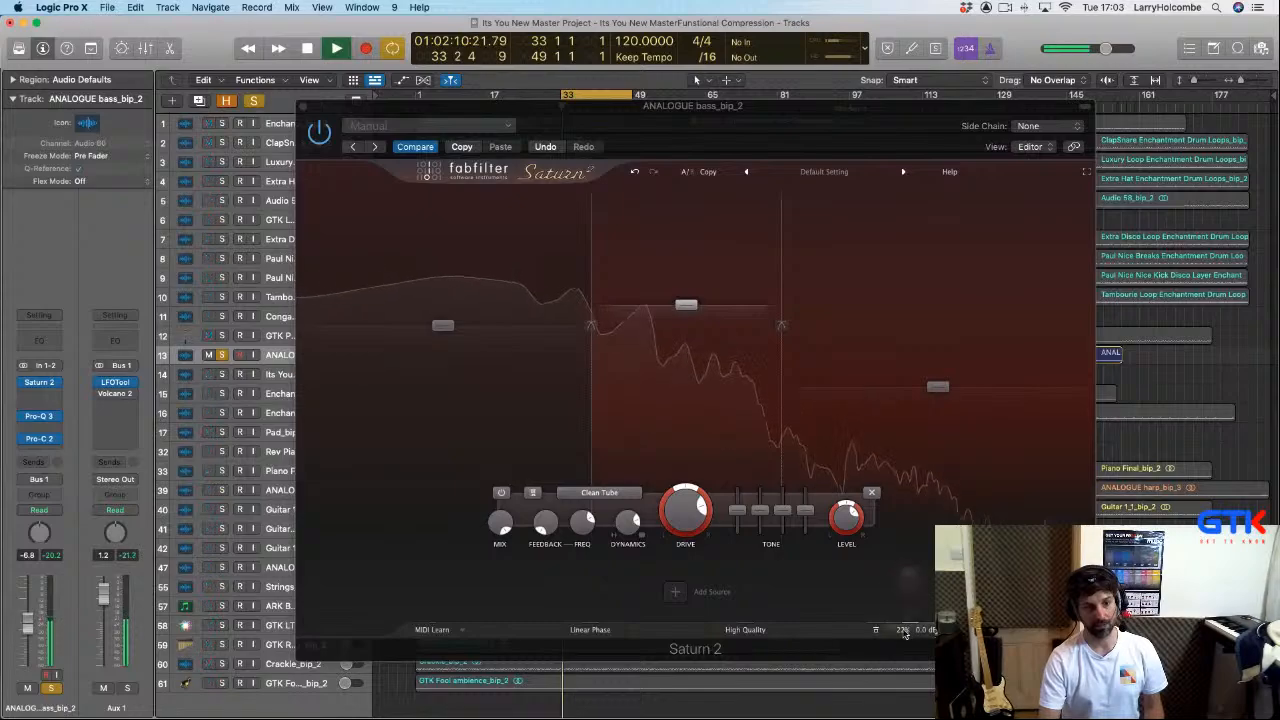
left_click_drag(904, 632, 912, 372)
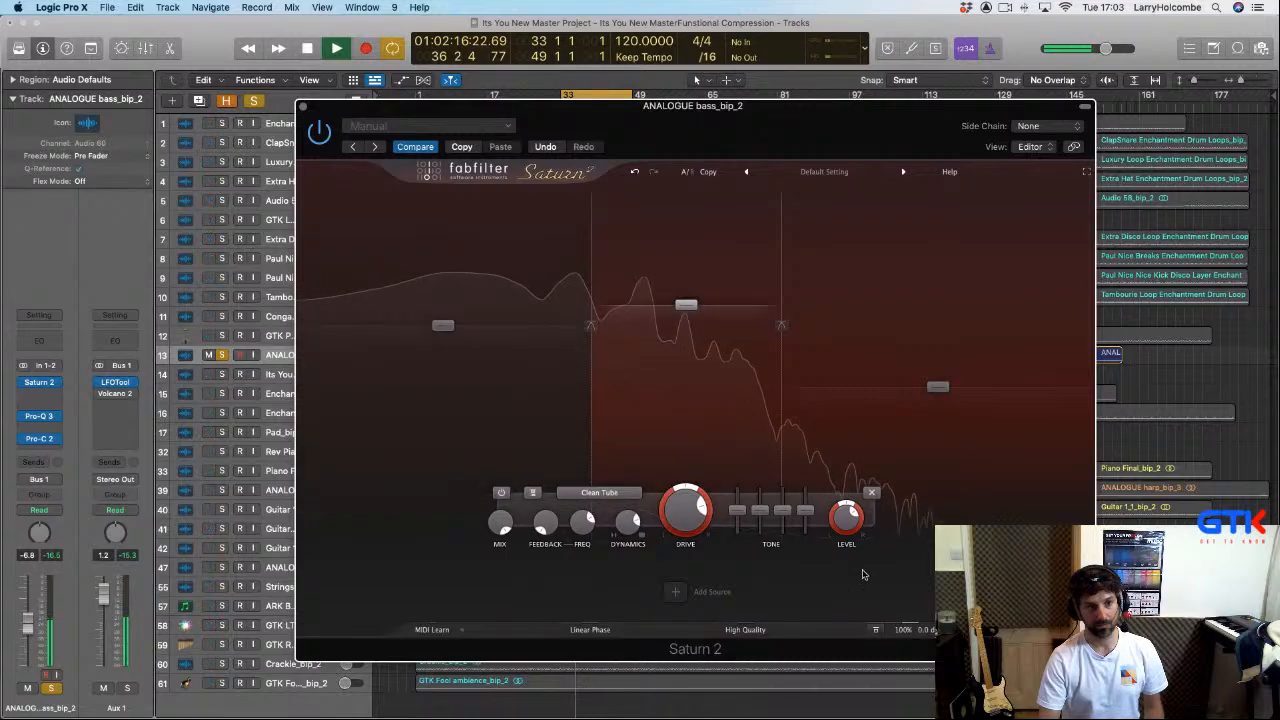
key("space")
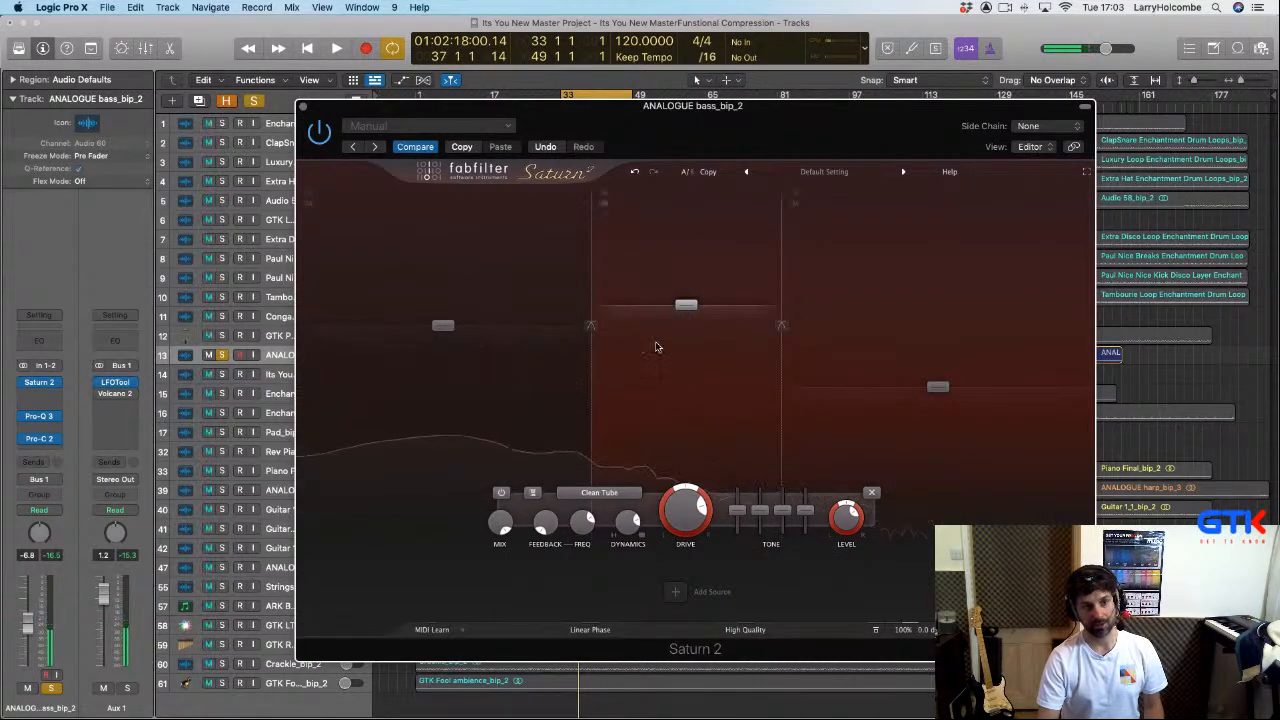
Step: Set Saturn 2's band 3 level to -15.75 dB and move the crossover between bands 2 and 3 slightly higher
left_click(938, 385)
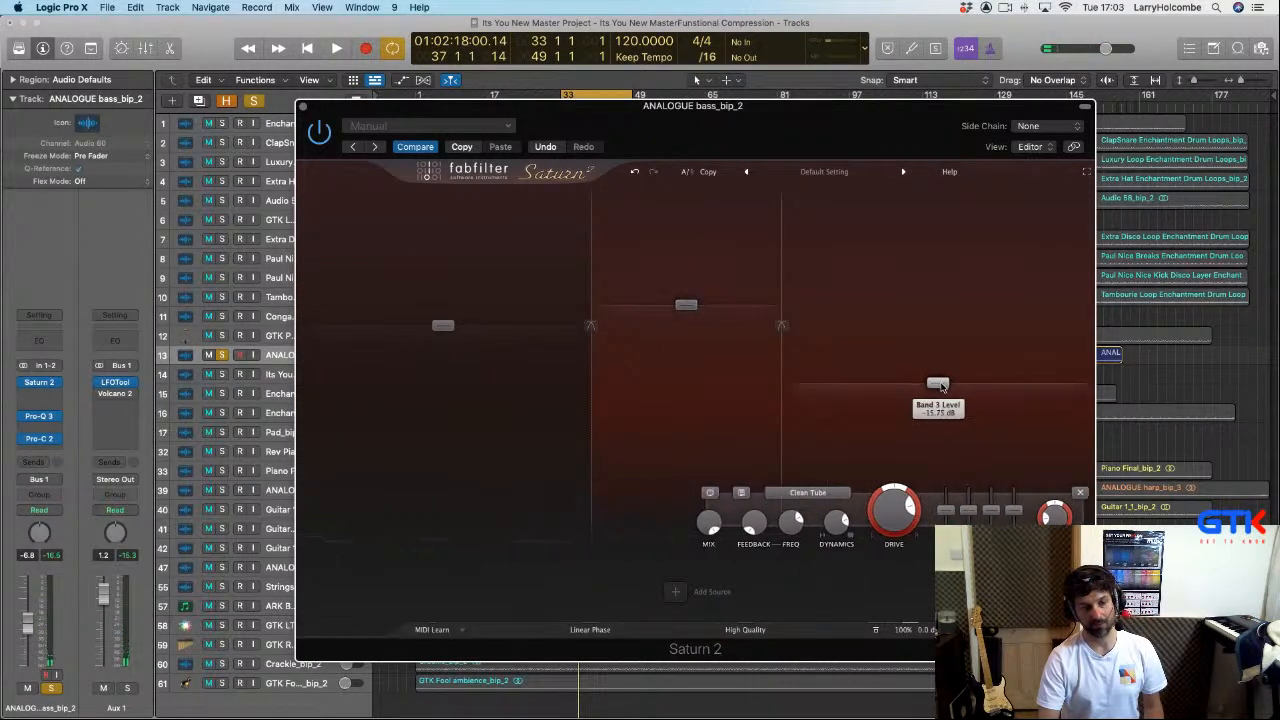
left_click_drag(782, 295, 798, 295)
mouse_move(903, 630)
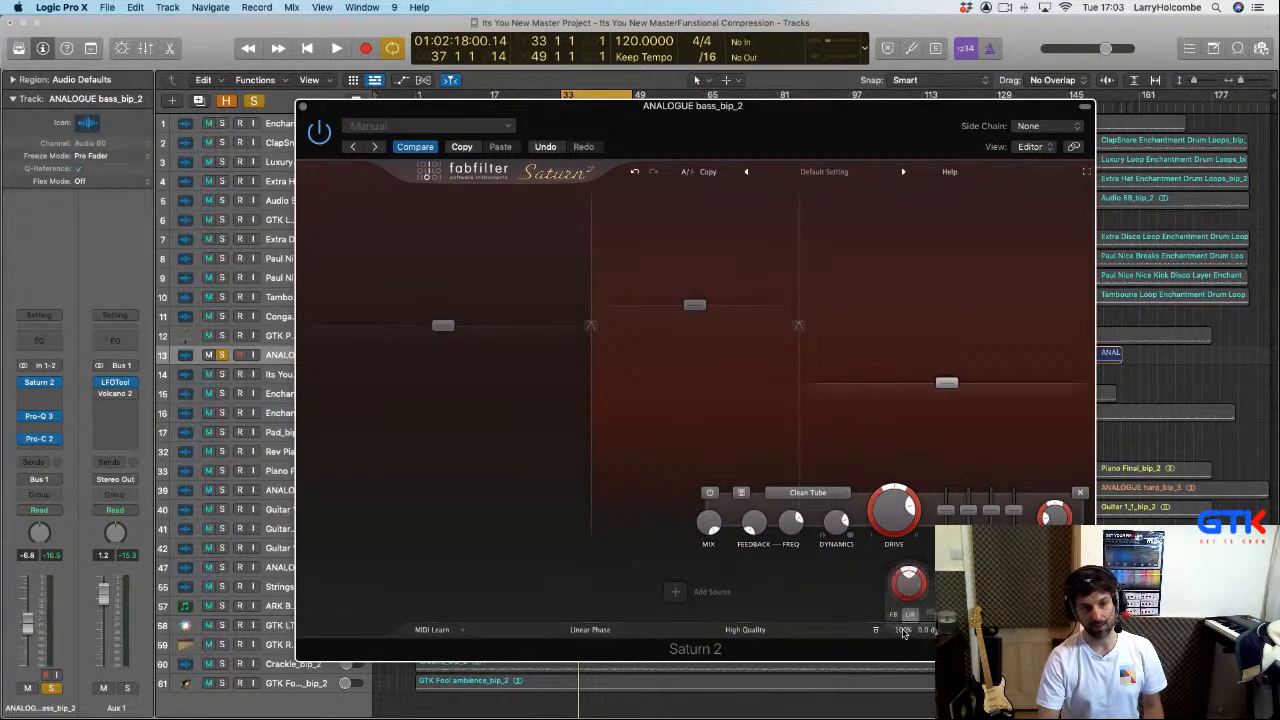
Step: Lower Saturn 2's overall mix to 40% on the ANALOGUE bass, then unsolo the track and play the full mix
left_click_drag(903, 632, 907, 678)
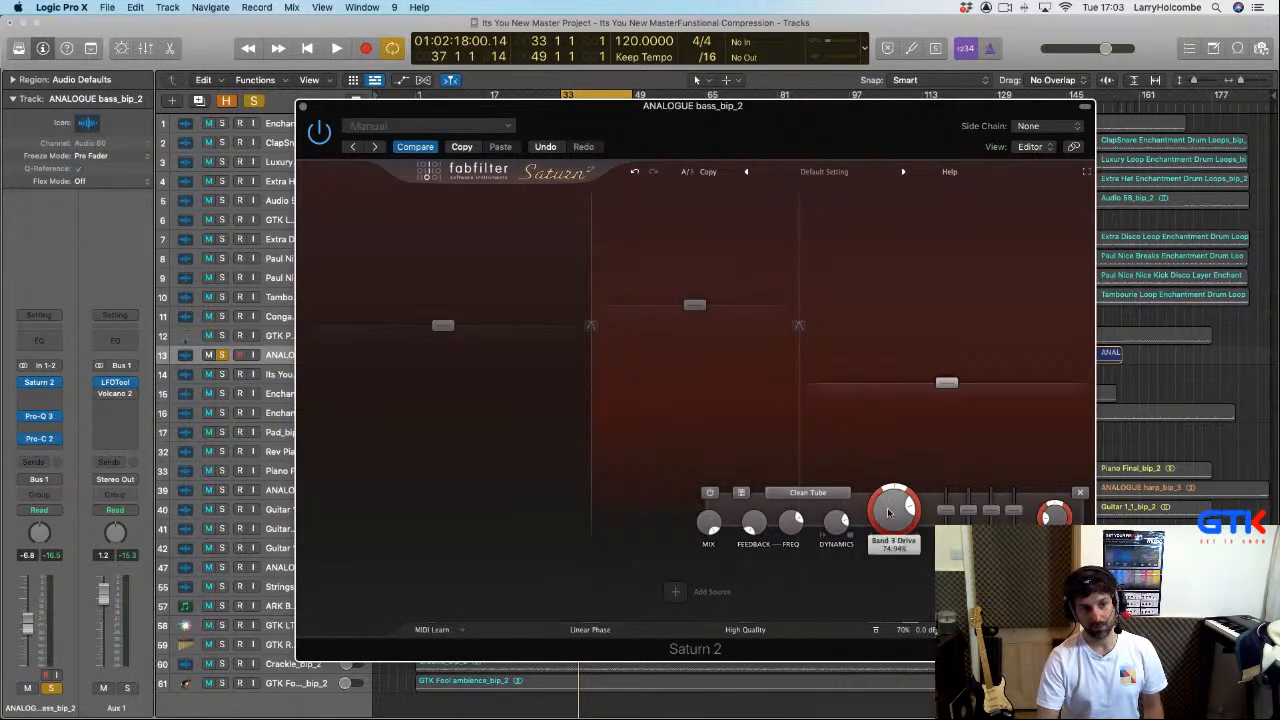
left_click_drag(901, 630, 901, 667)
key("space")
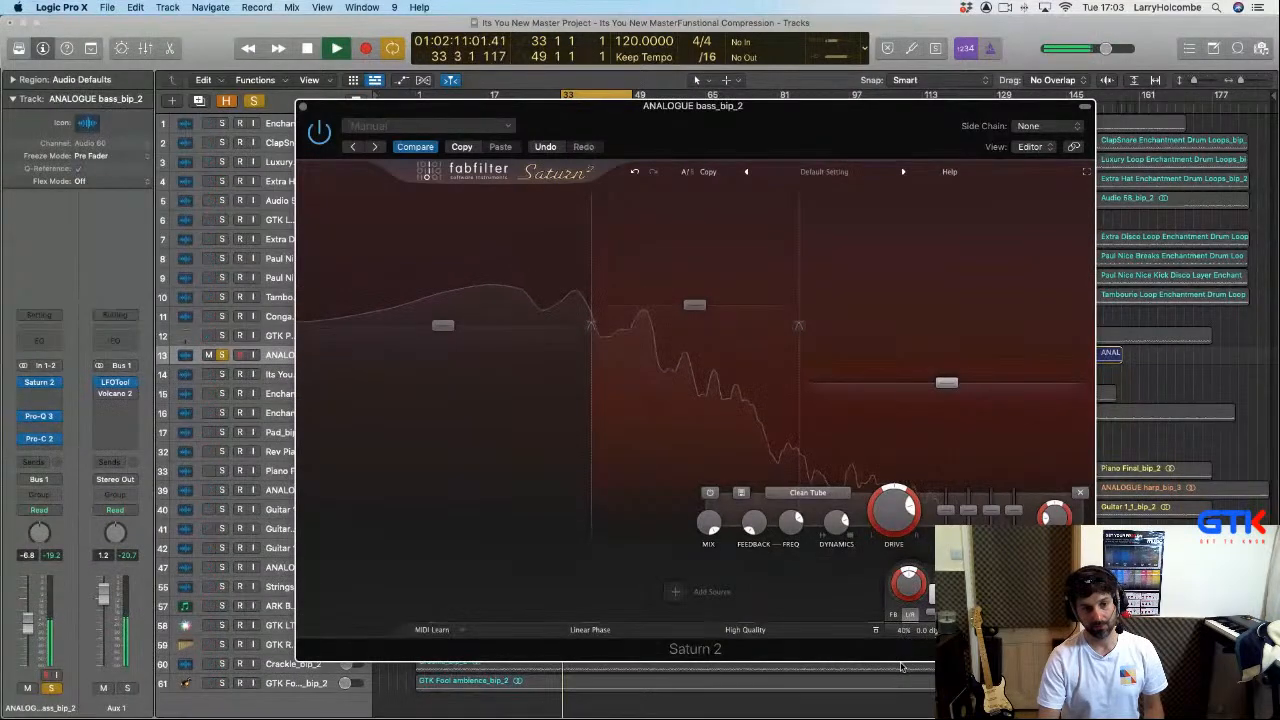
key("space")
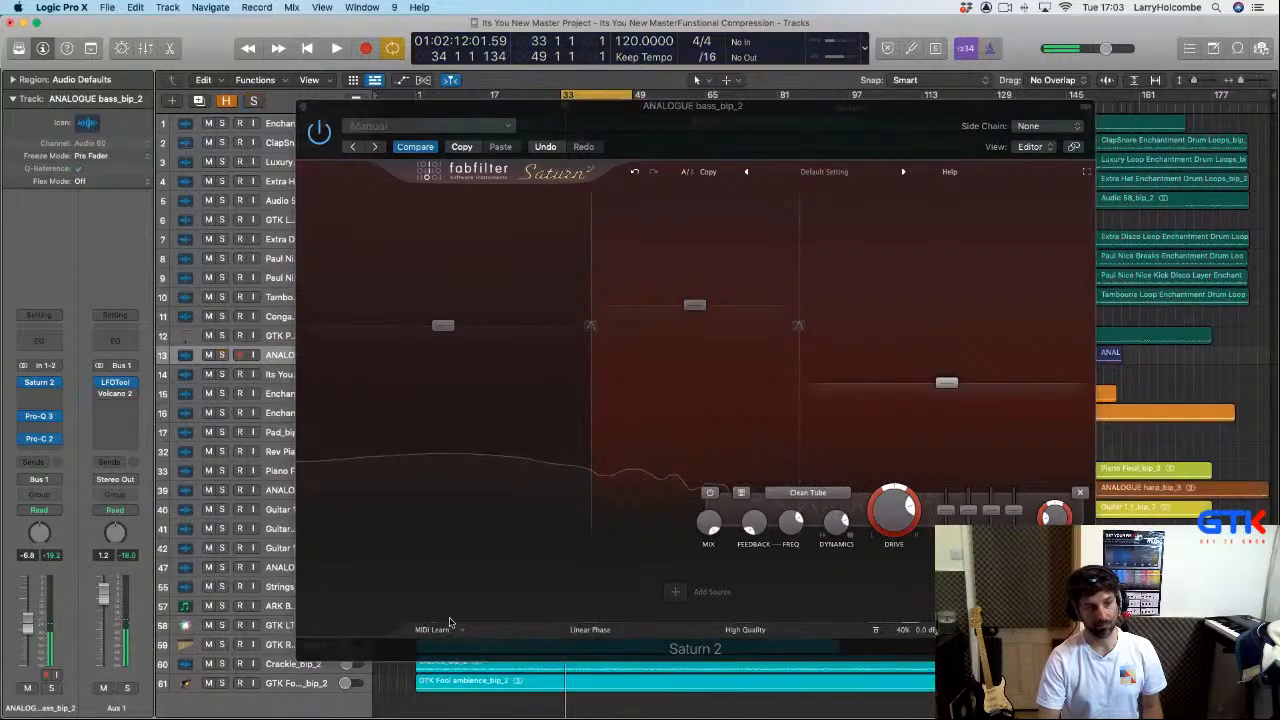
key("space")
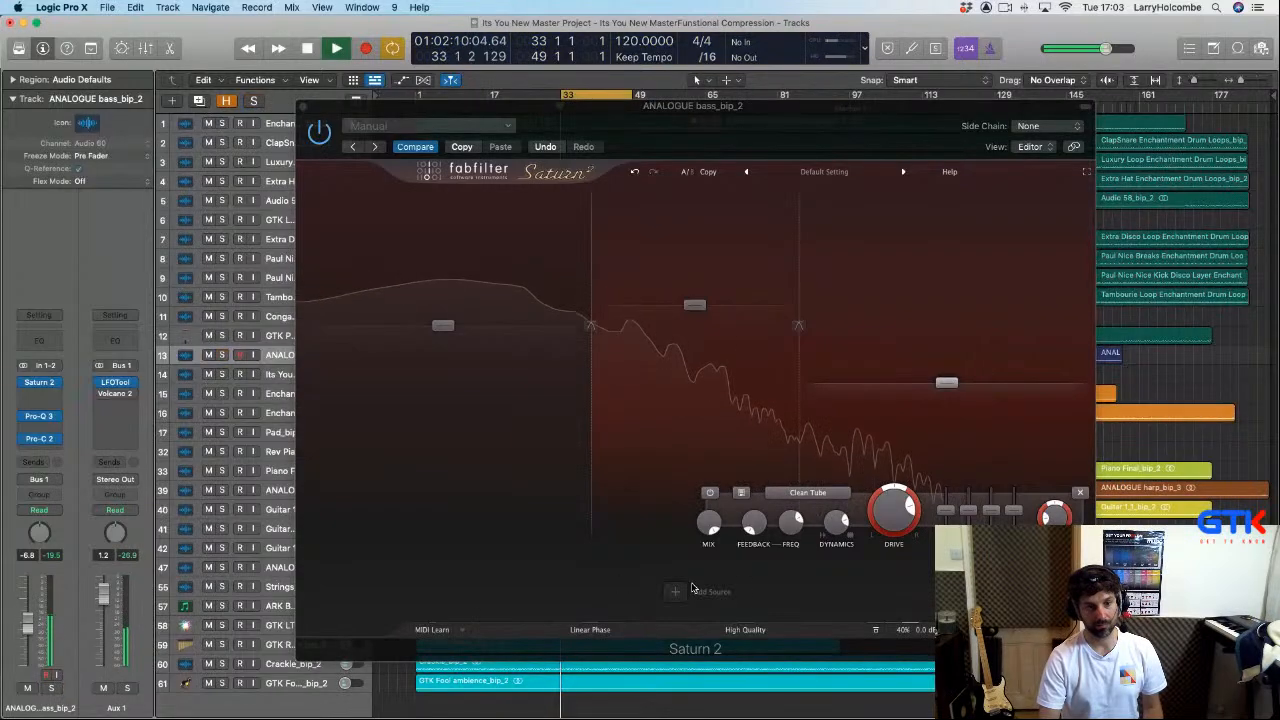
Step: Compare the bass with Saturn 2 bypassed and active during playback, trim its mix to 38%, and close the plug-in window
left_click(876, 632)
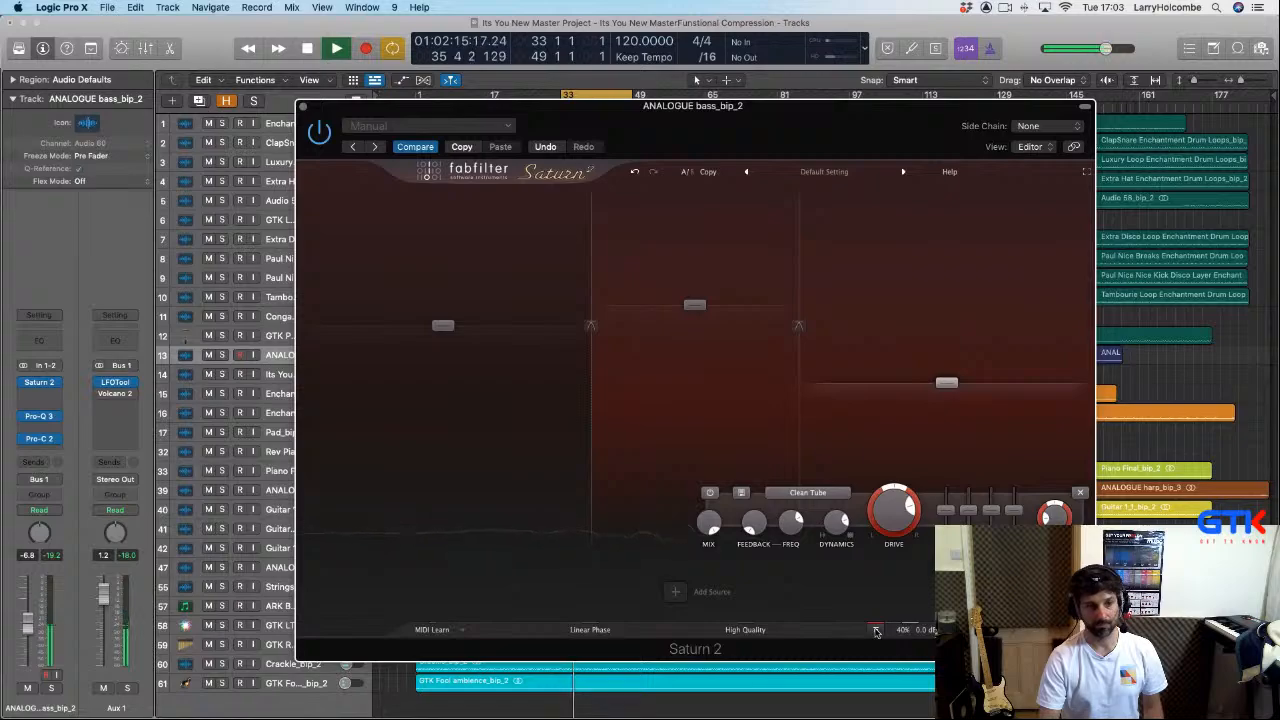
left_click(877, 631)
mouse_move(908, 633)
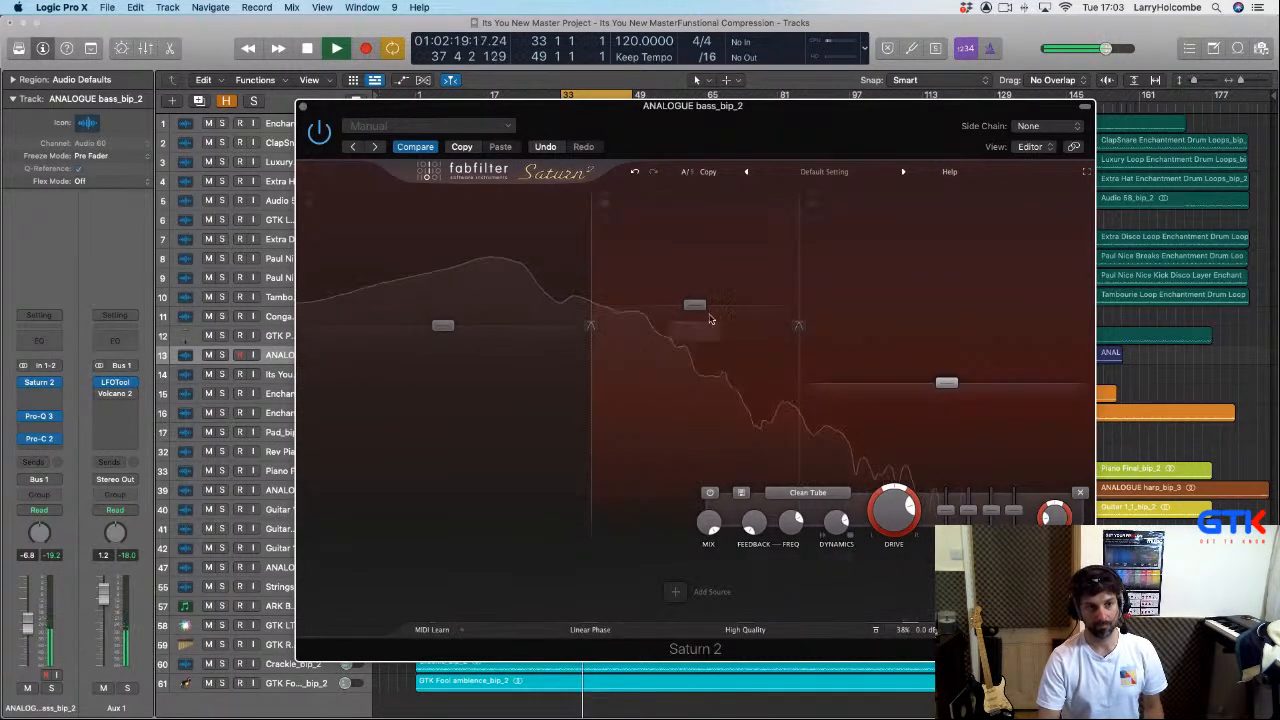
left_click_drag(706, 301, 687, 278)
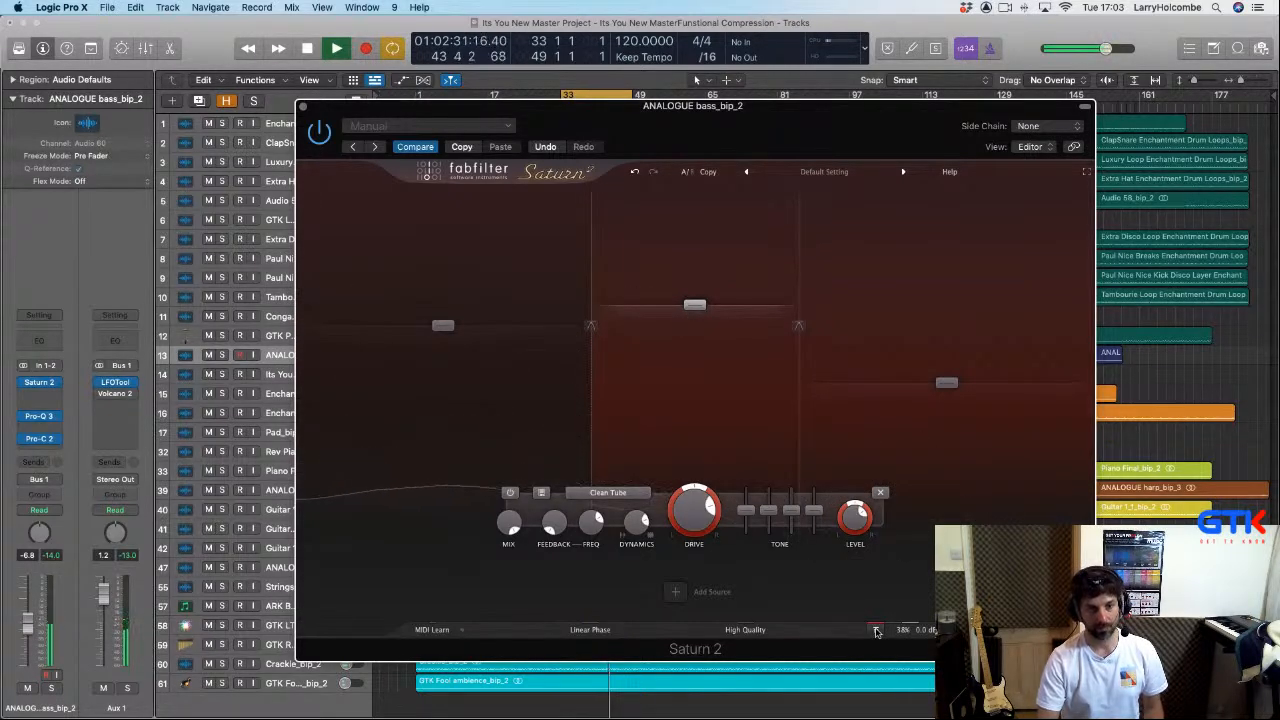
mouse_move(695, 309)
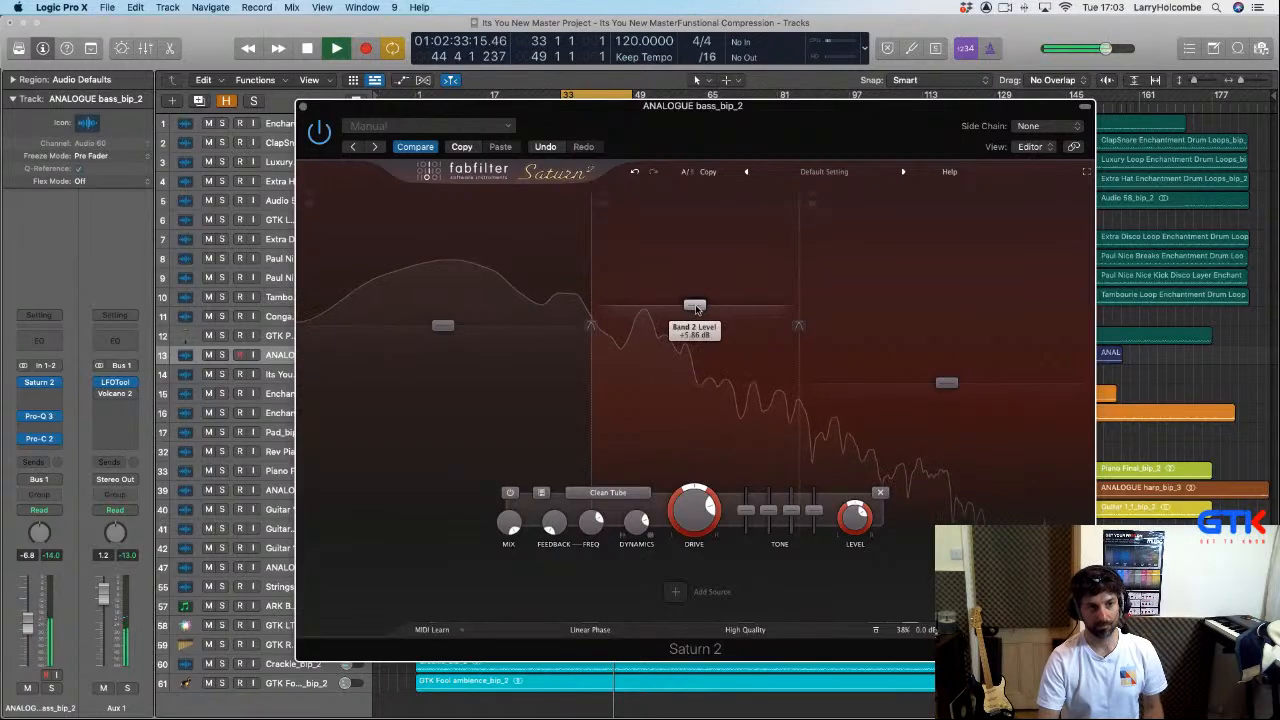
key("space")
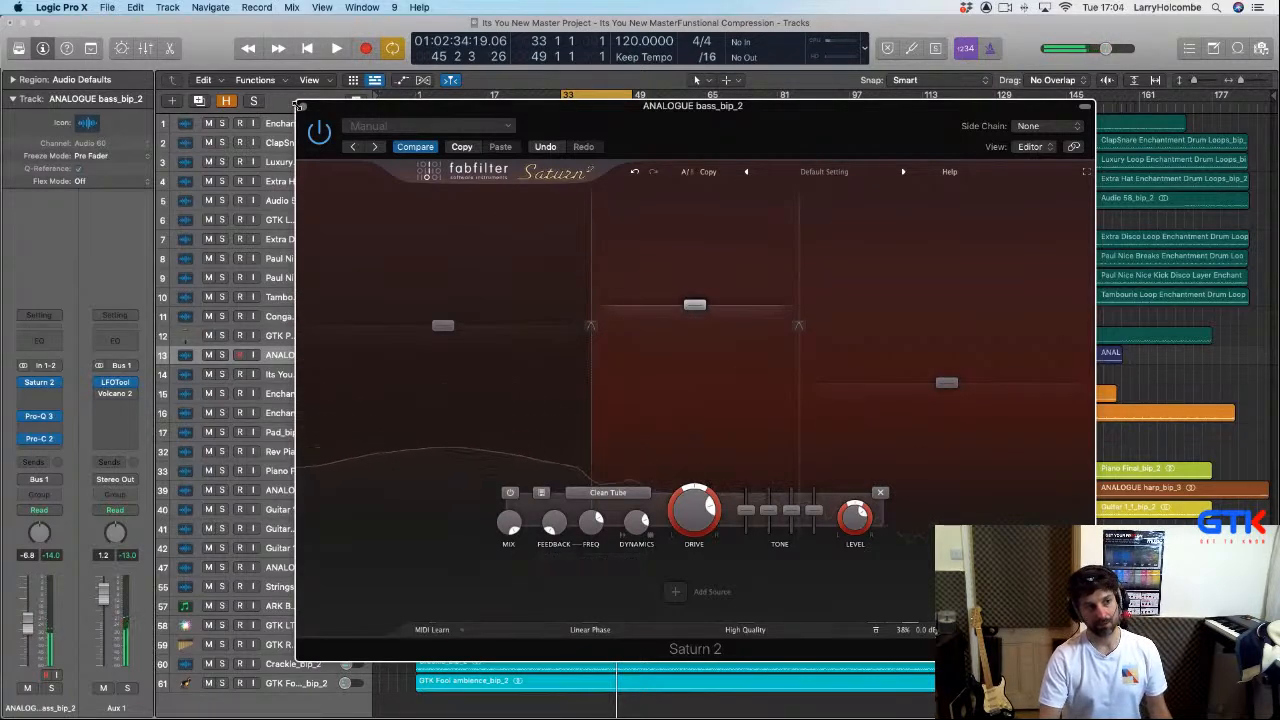
left_click(303, 106)
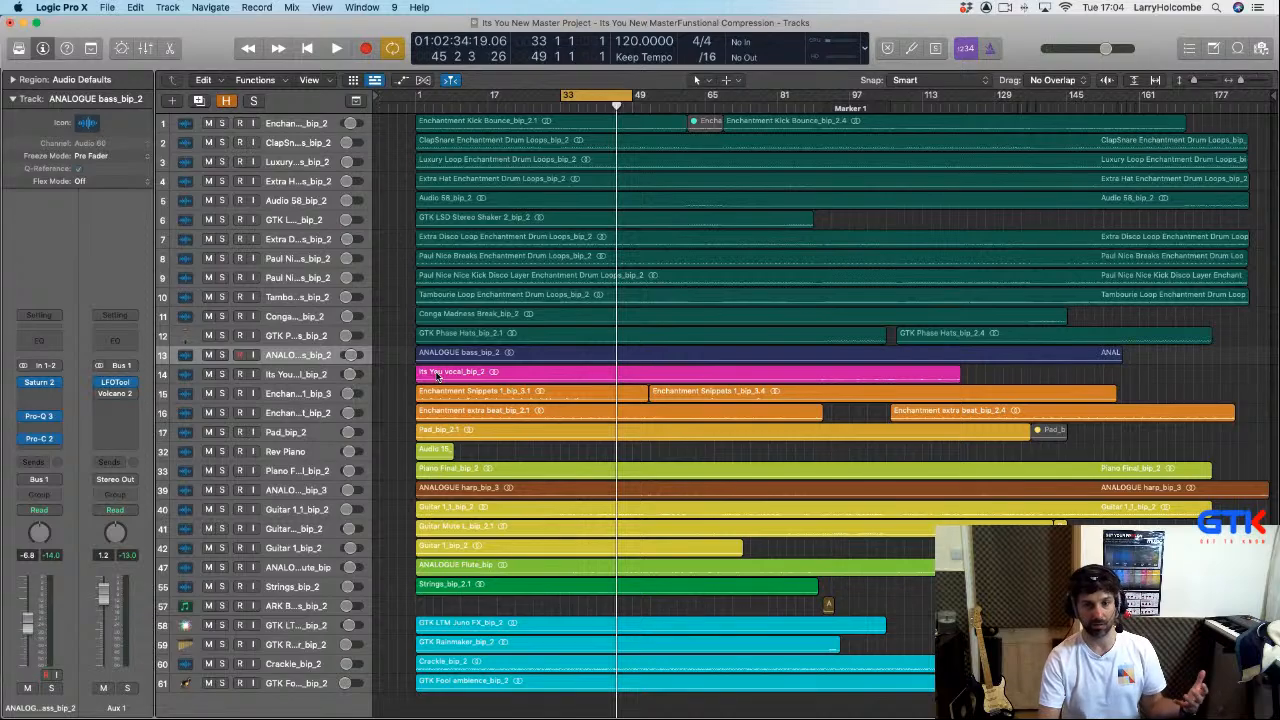
Step: Select the Piano Final_bip_2 track and show its channel in the mixer while auditioning the section from bar 33
key("space")
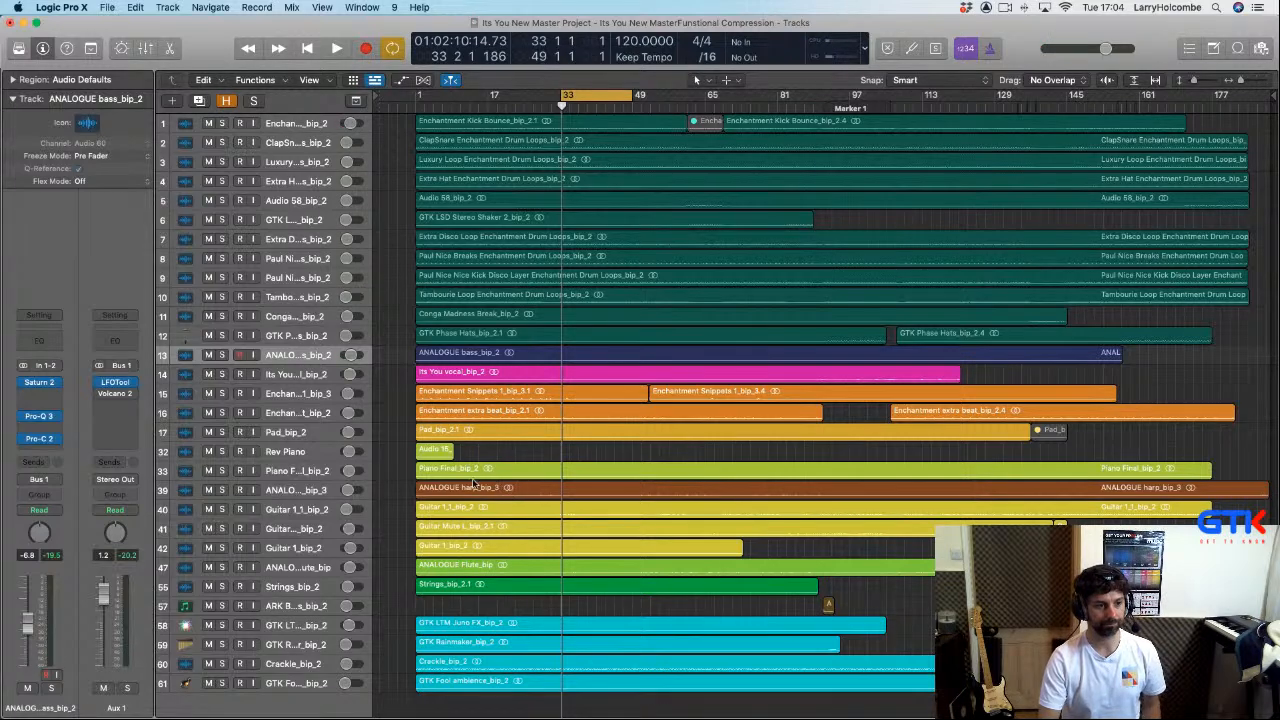
left_click_drag(390, 420, 743, 685)
scroll(720, 488, "right", 3)
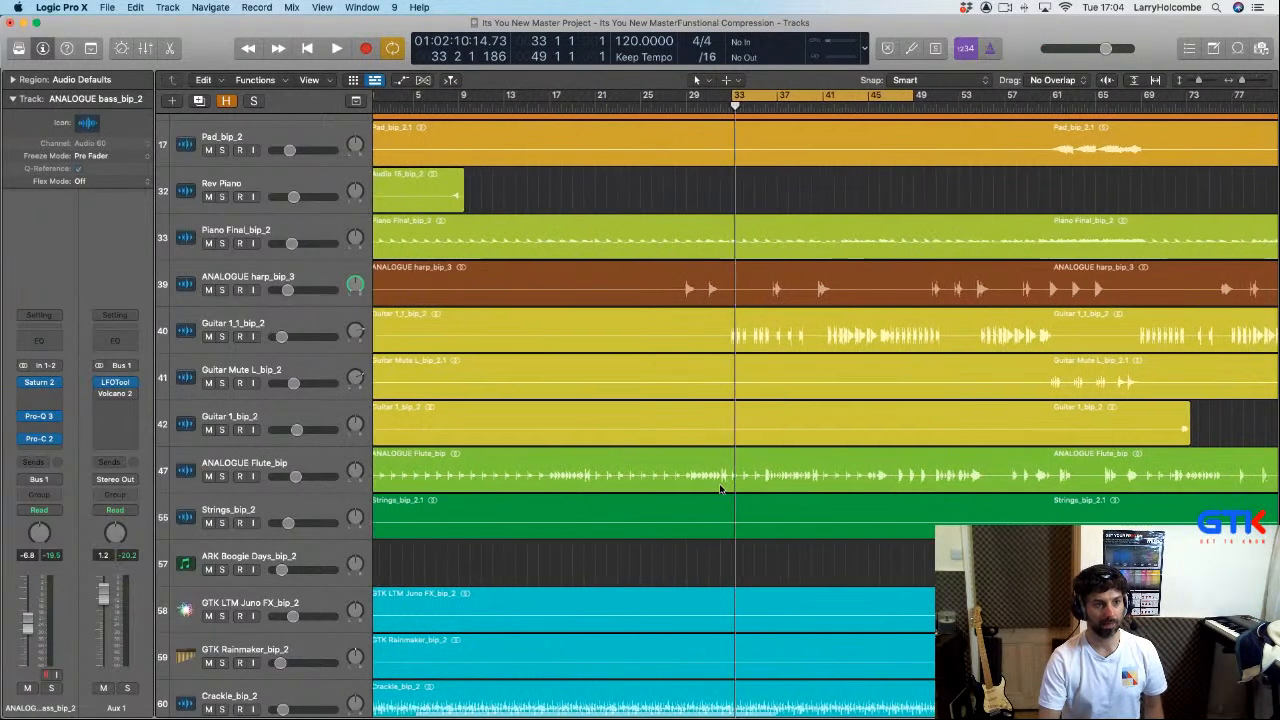
left_click(331, 227)
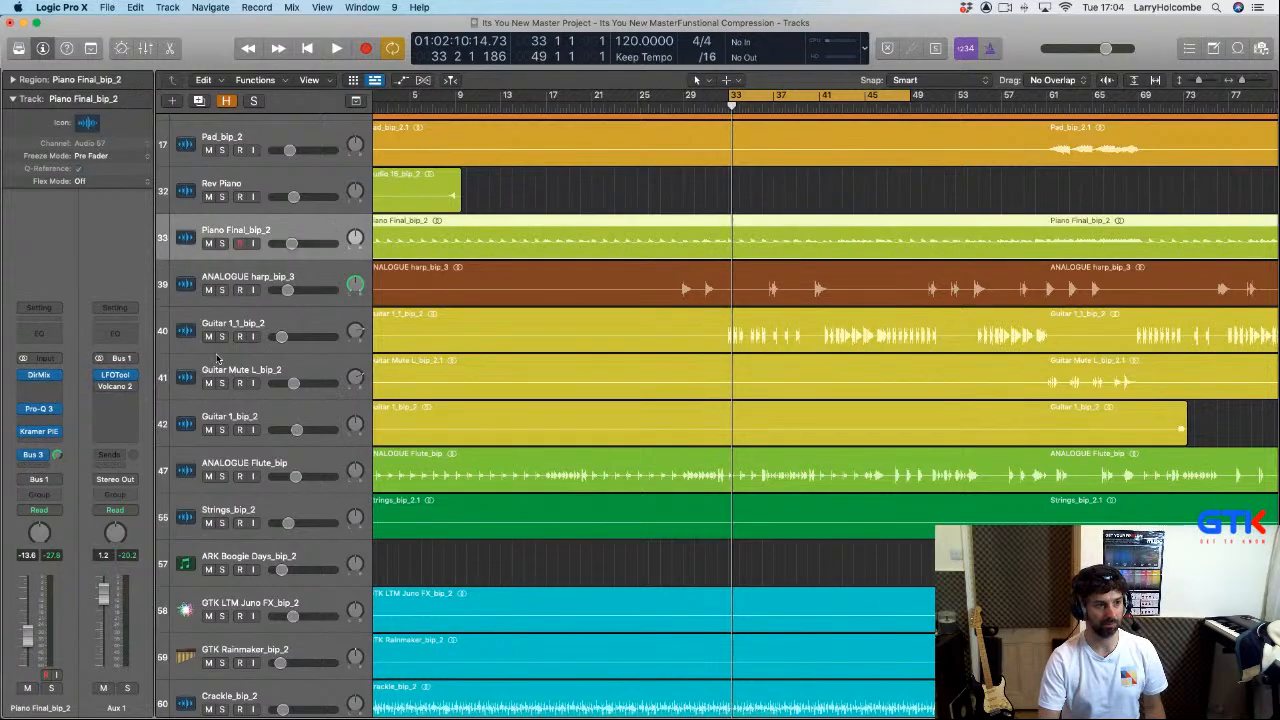
key("space")
key("x")
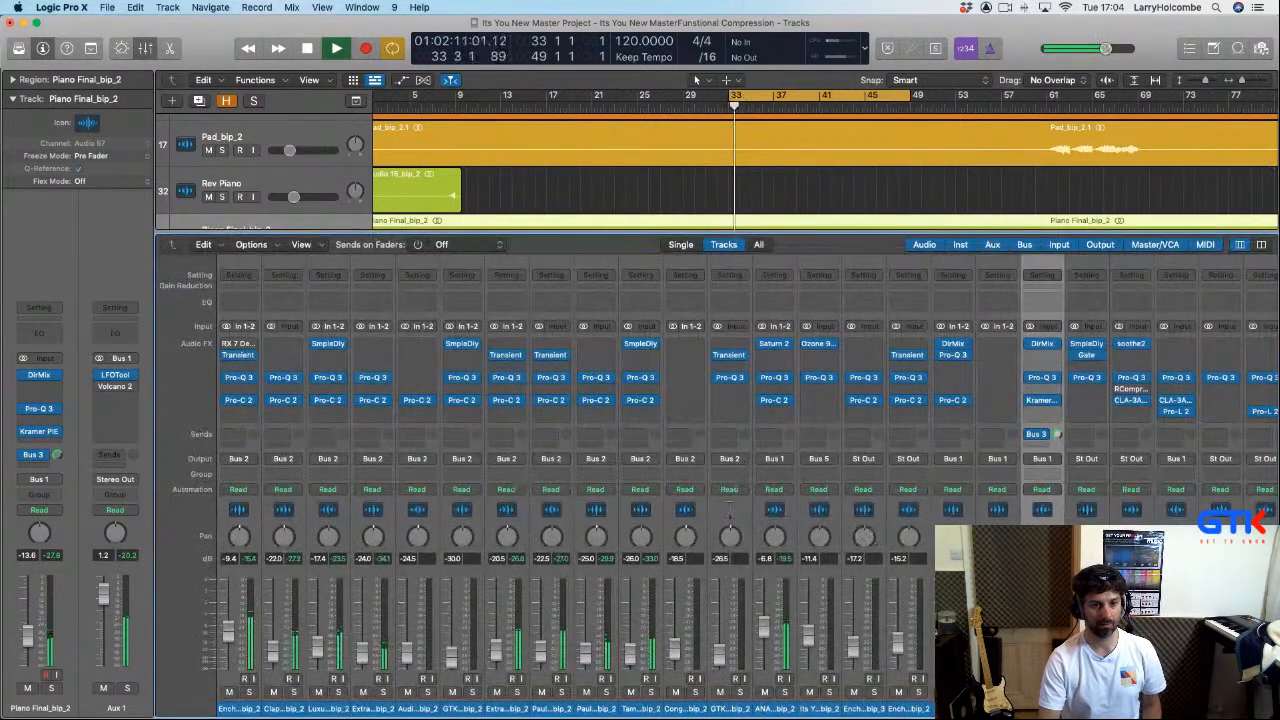
key("space")
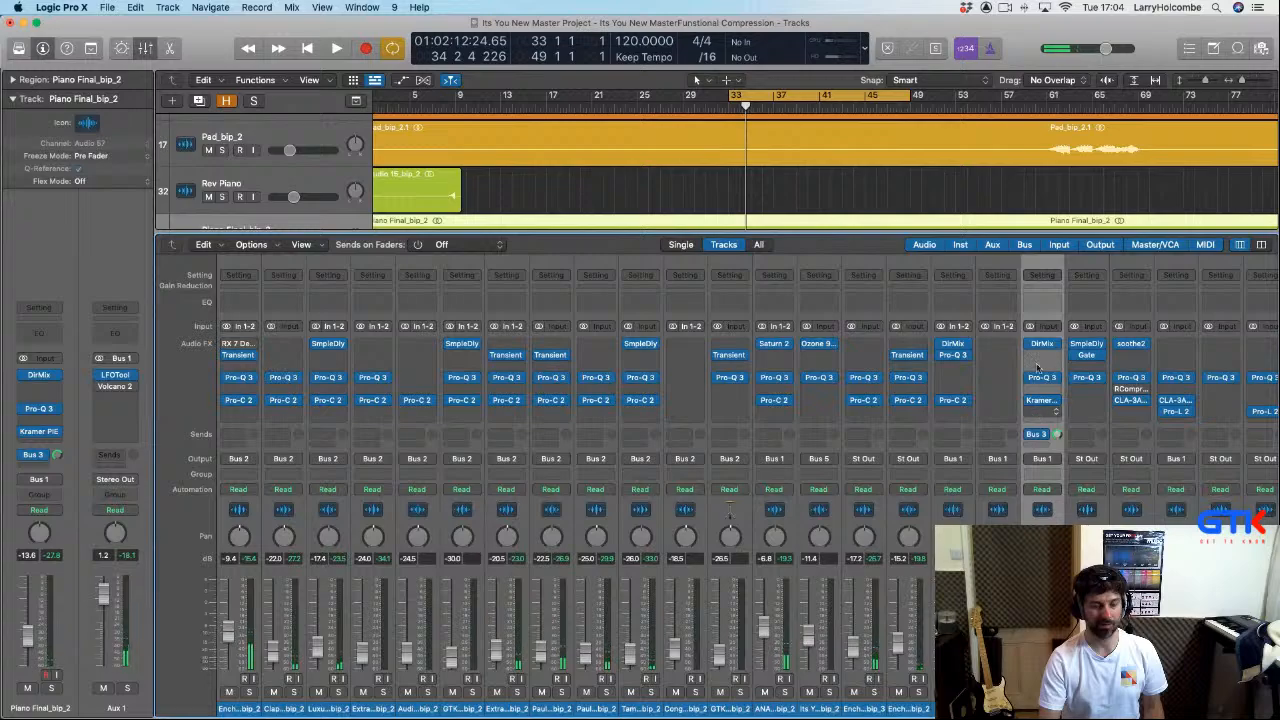
Step: Insert a stereo Saturn 2 directly after DirMix on the Piano Final_bip_2 channel and reposition the plug-in window
left_click(1028, 390)
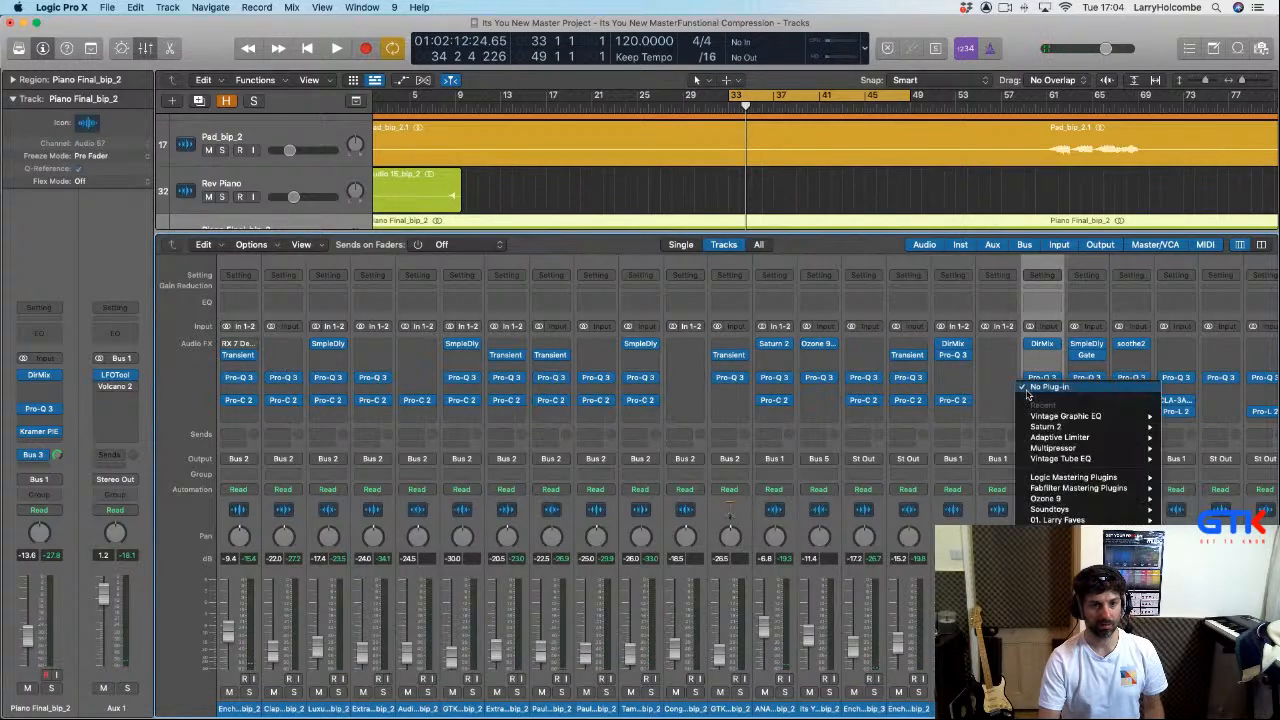
left_click(1008, 390)
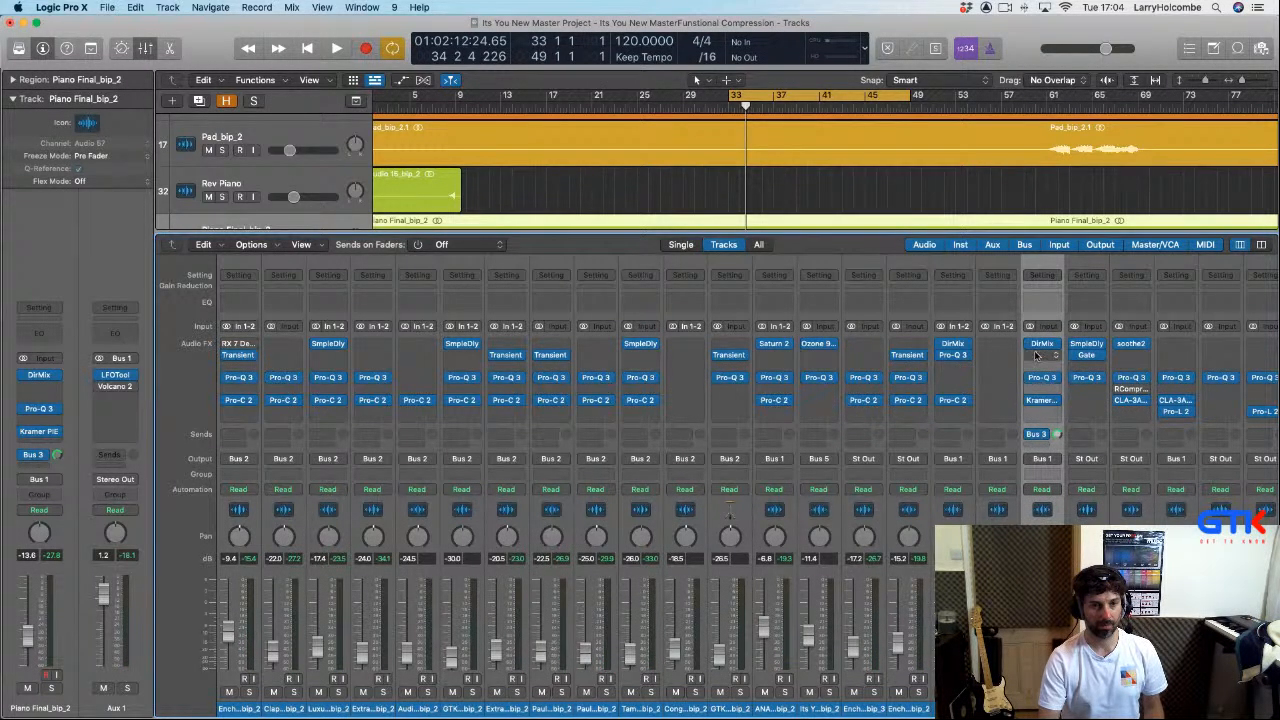
left_click(1044, 389)
mouse_move(1052, 393)
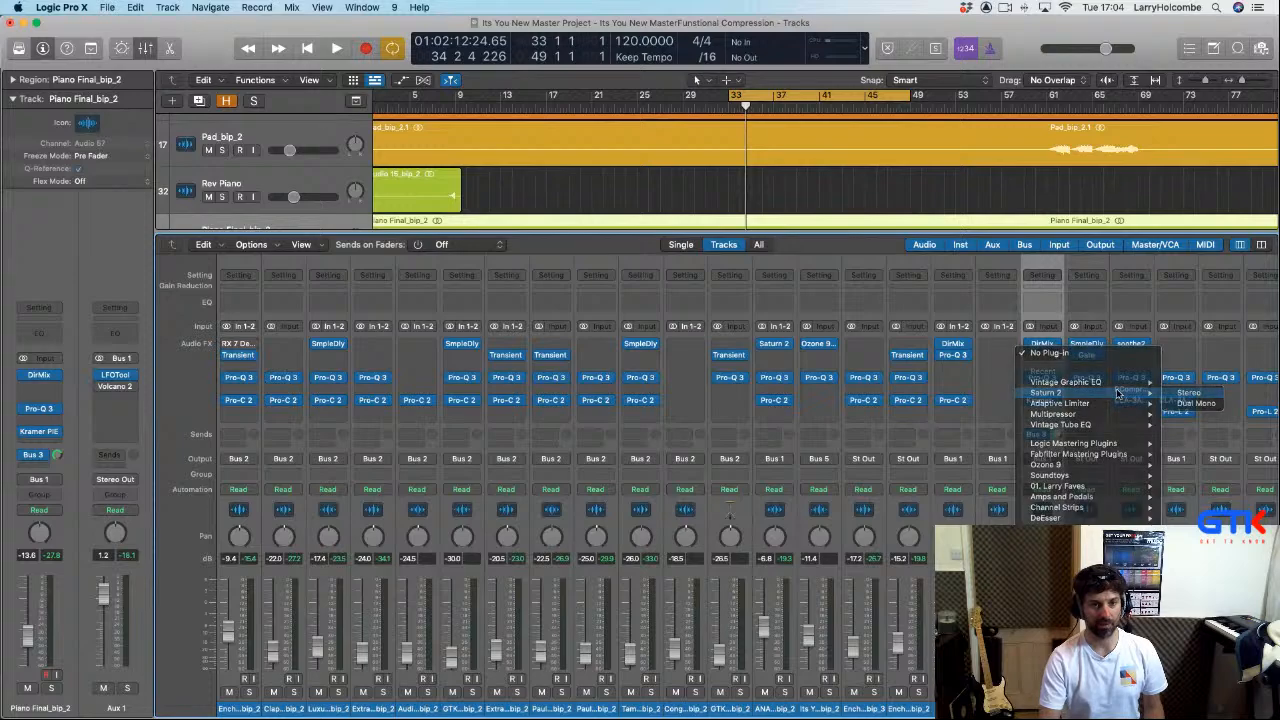
left_click(1190, 393)
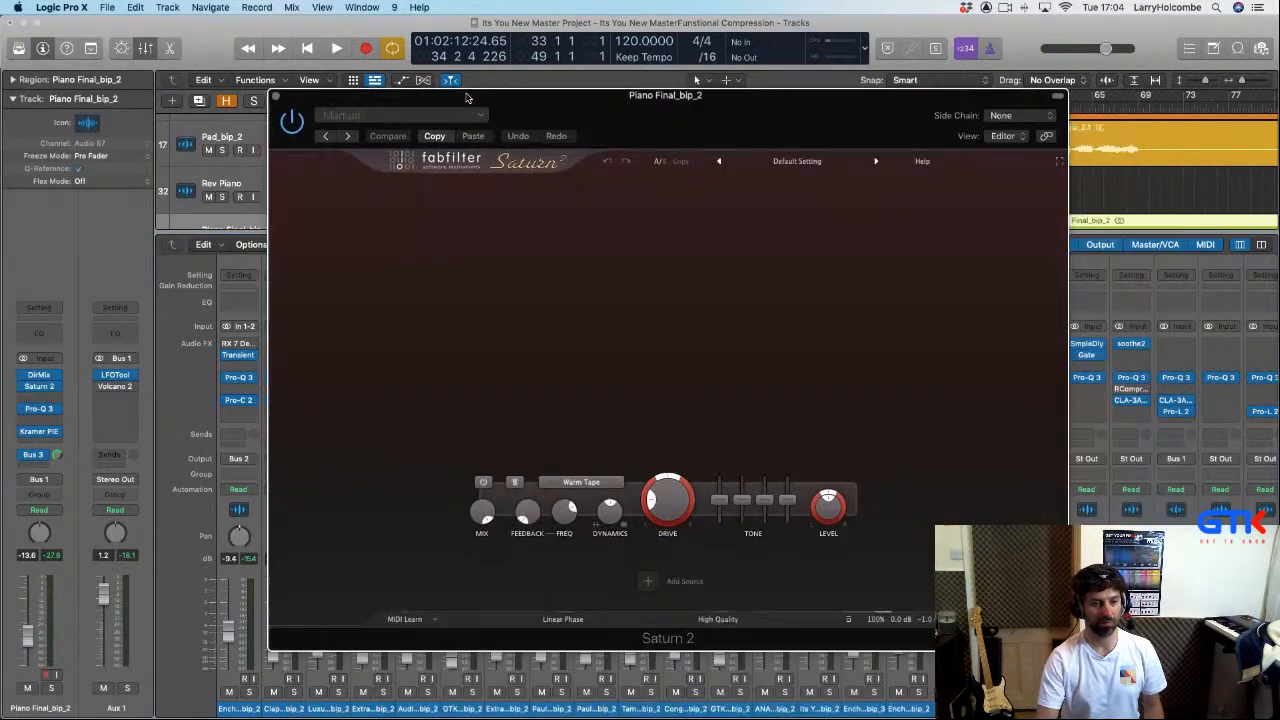
left_click_drag(466, 97, 441, 84)
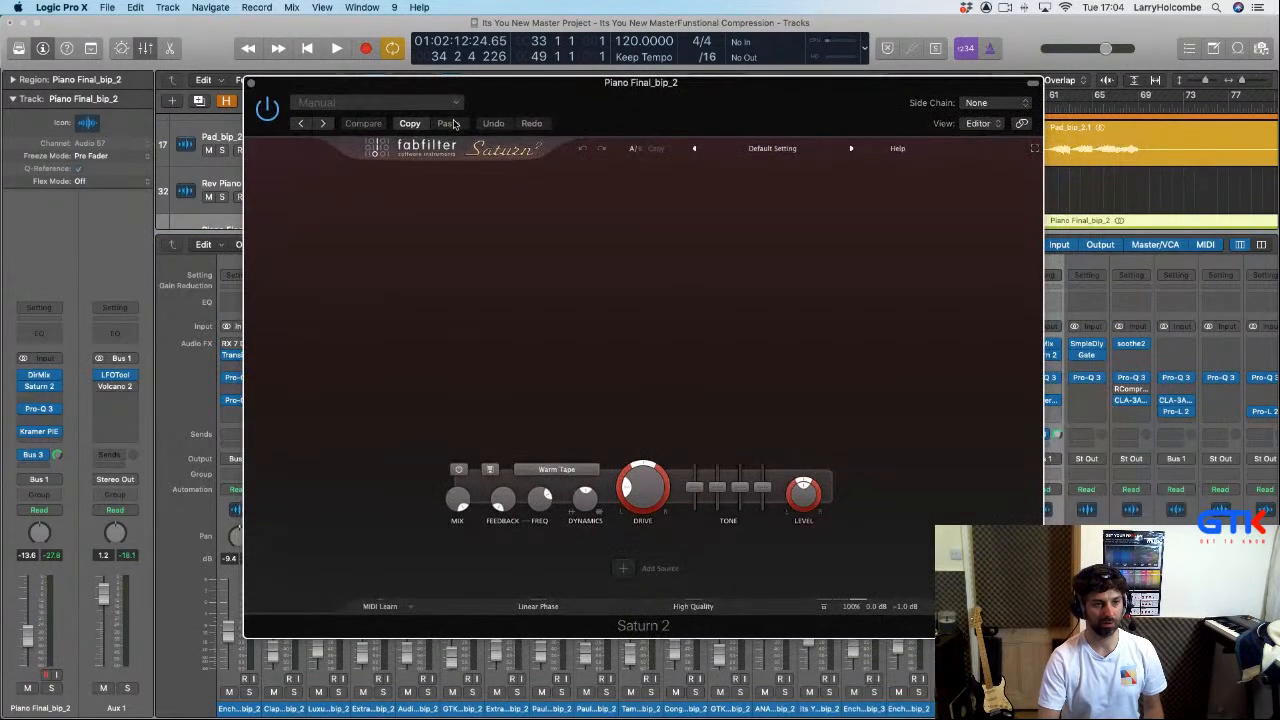
Step: Split the piano's Saturn 2 into two bands at about 479 Hz and raise band 2's level to +1.29 dB
key("space")
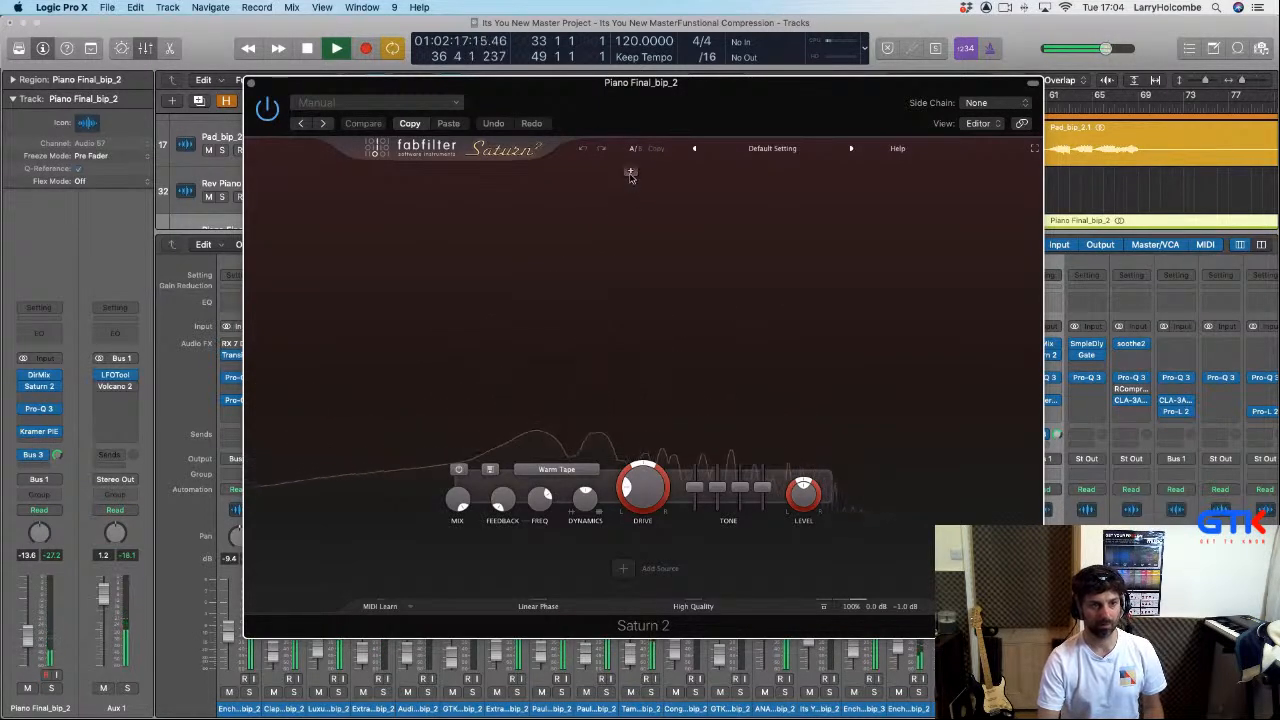
left_click(630, 178)
key("space")
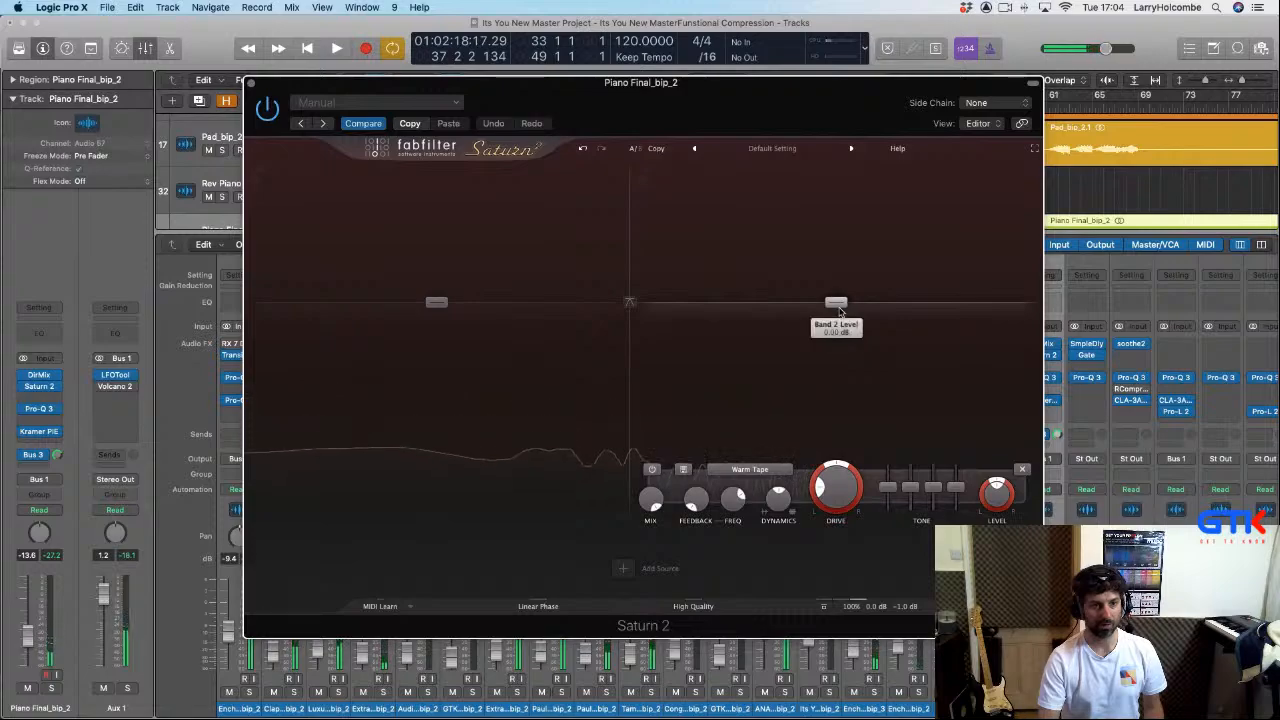
left_click_drag(836, 302, 836, 297)
Step: Keep the Warm Tape style on band 2 and increase the band's dynamics, drive and level during playback
left_click(750, 470)
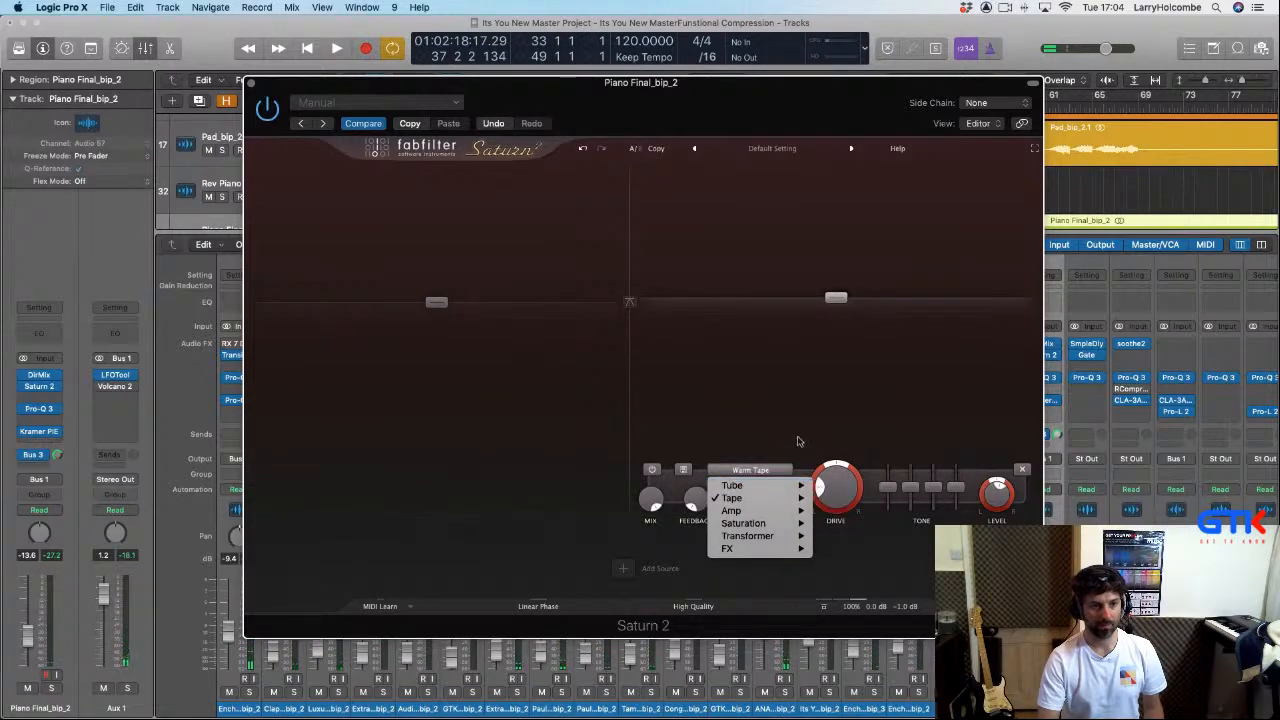
left_click(838, 477)
key("space")
left_click_drag(778, 492, 839, 478)
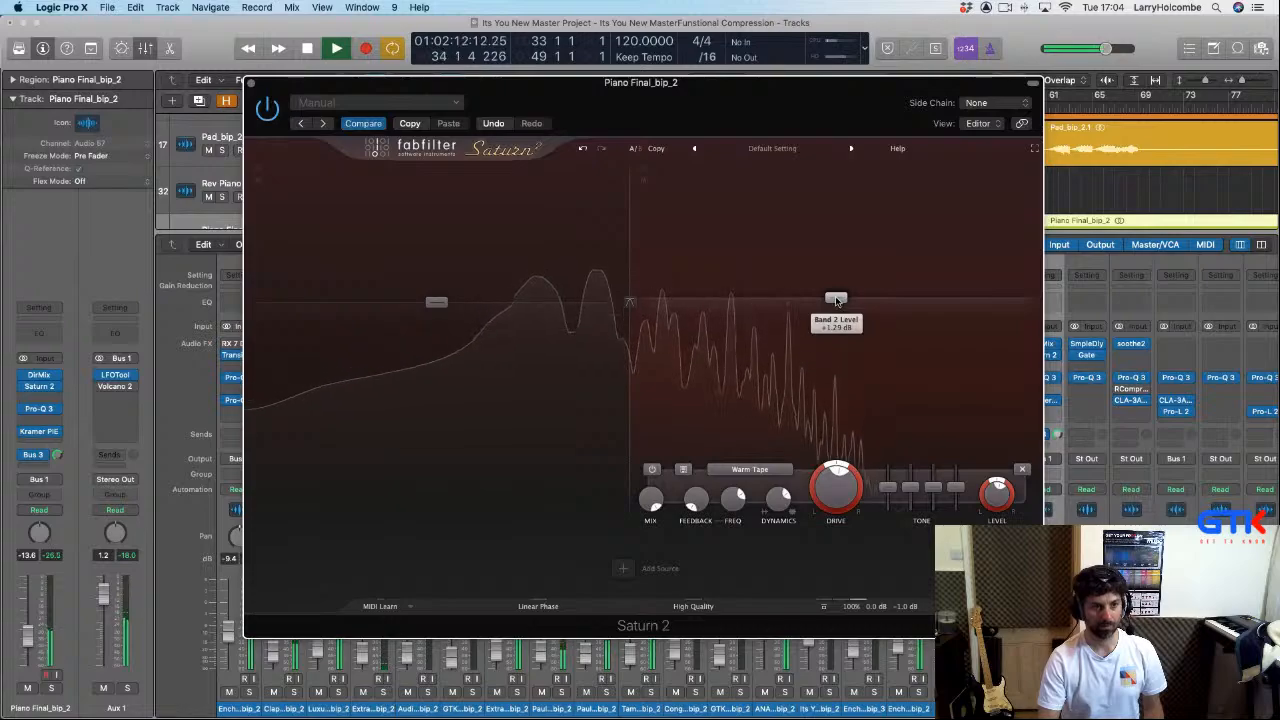
mouse_move(836, 301)
left_mouse_down()
mouse_move(836, 252)
mouse_move(836, 295)
left_mouse_up()
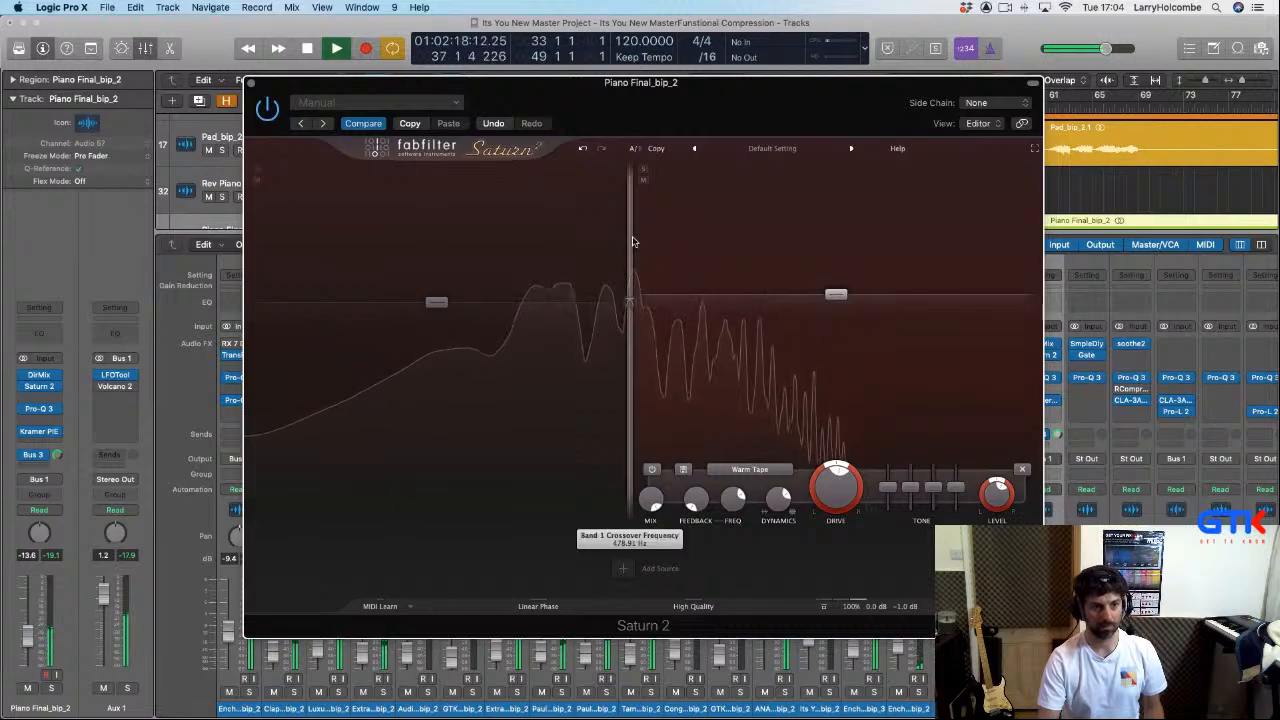
Step: Move the crossover between the two bands higher and reduce Saturn 2's overall mix to 18% while the section plays
left_click_drag(632, 242, 666, 242)
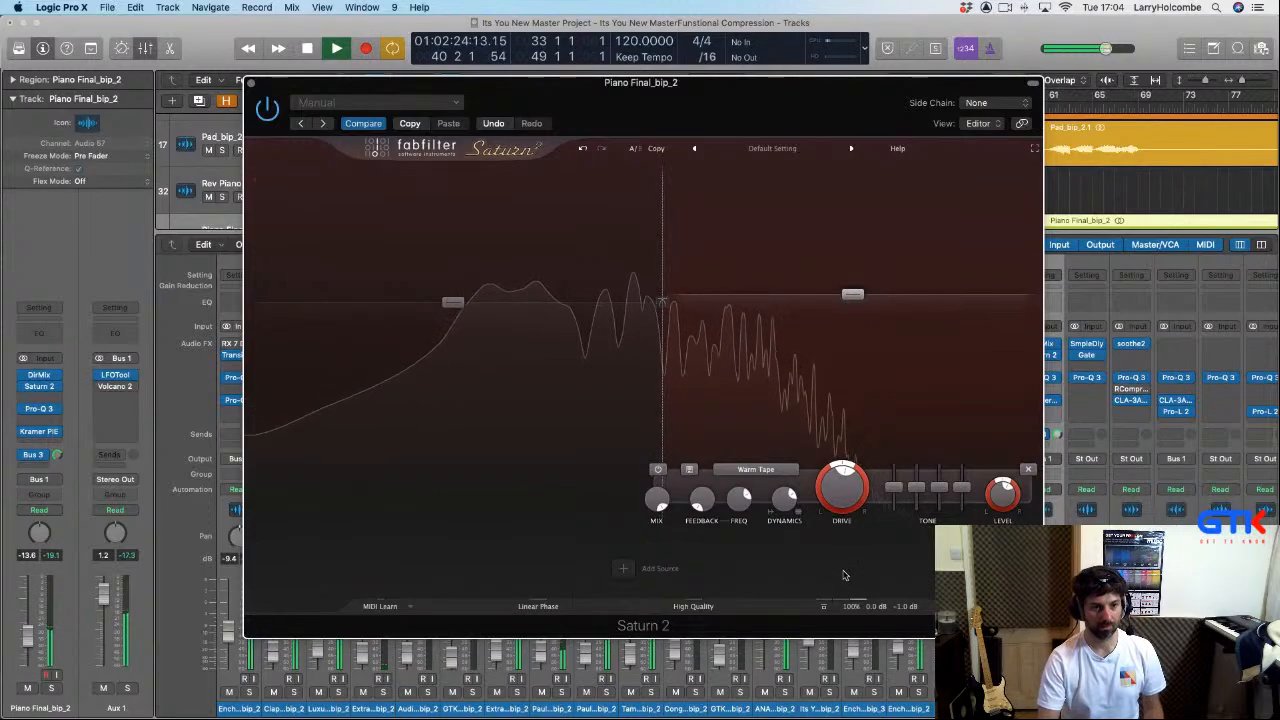
left_click_drag(850, 609, 857, 658)
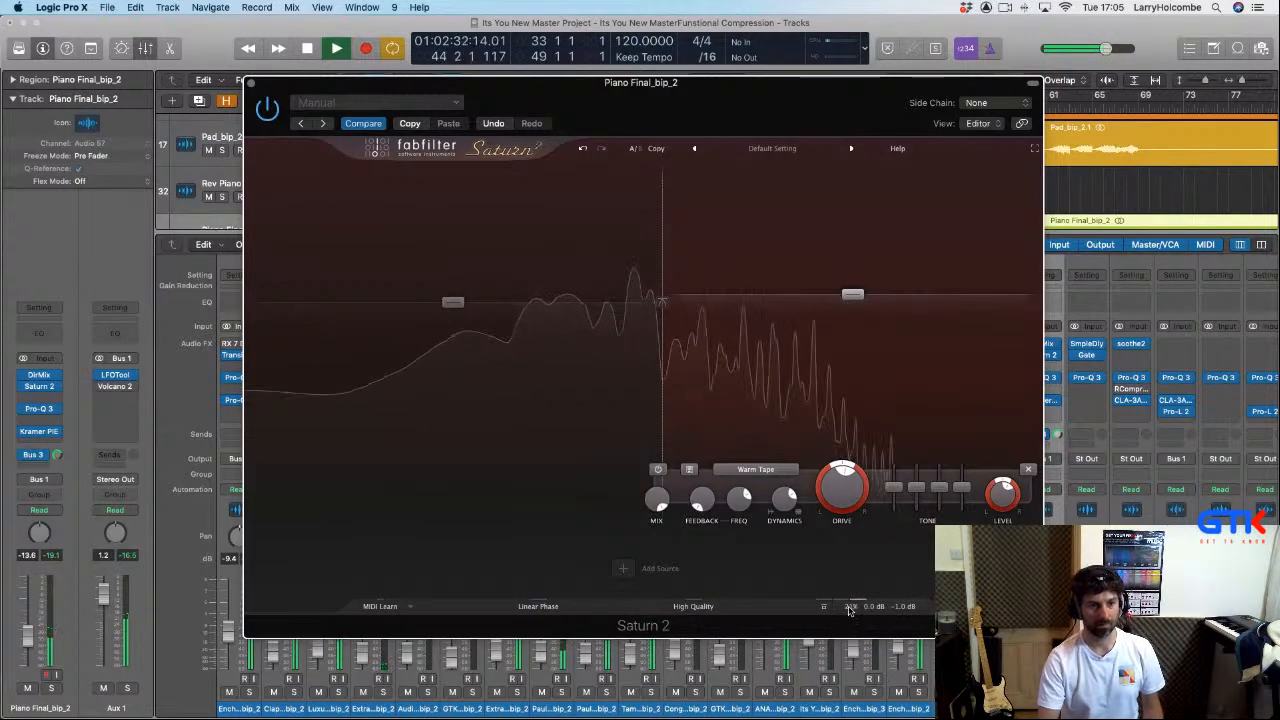
left_click_drag(849, 610, 850, 617)
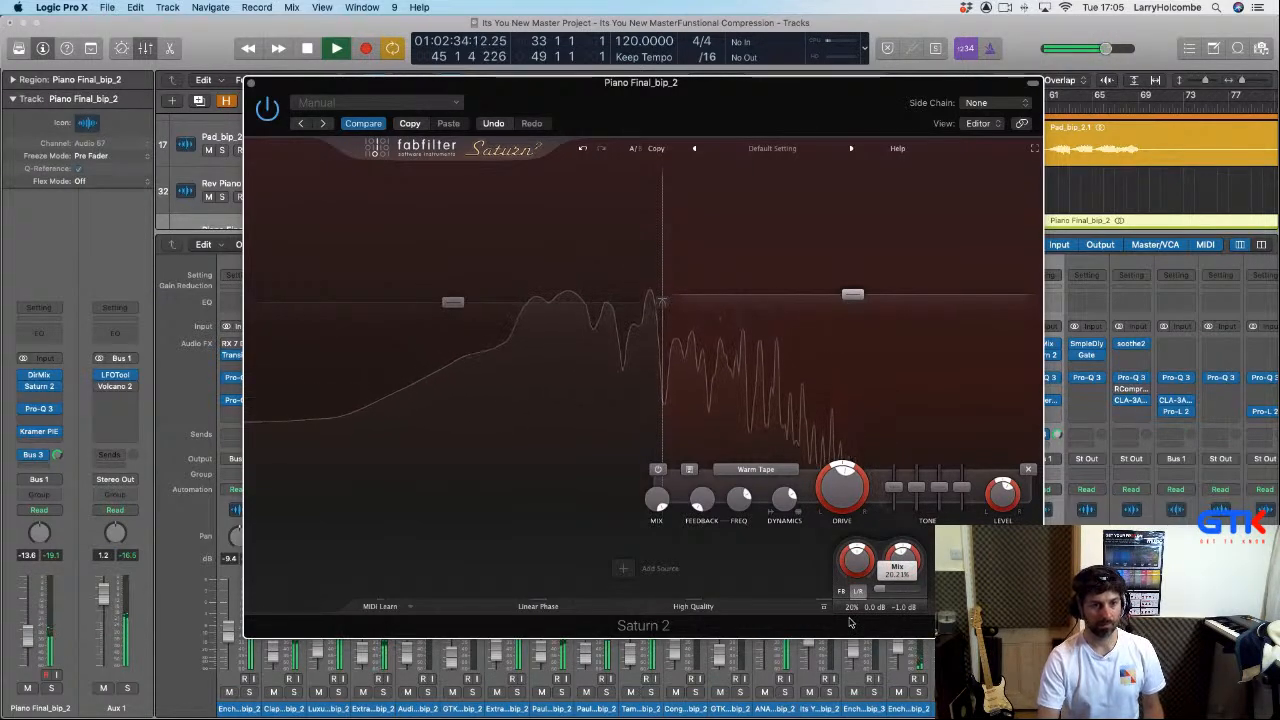
left_click_drag(850, 610, 851, 613)
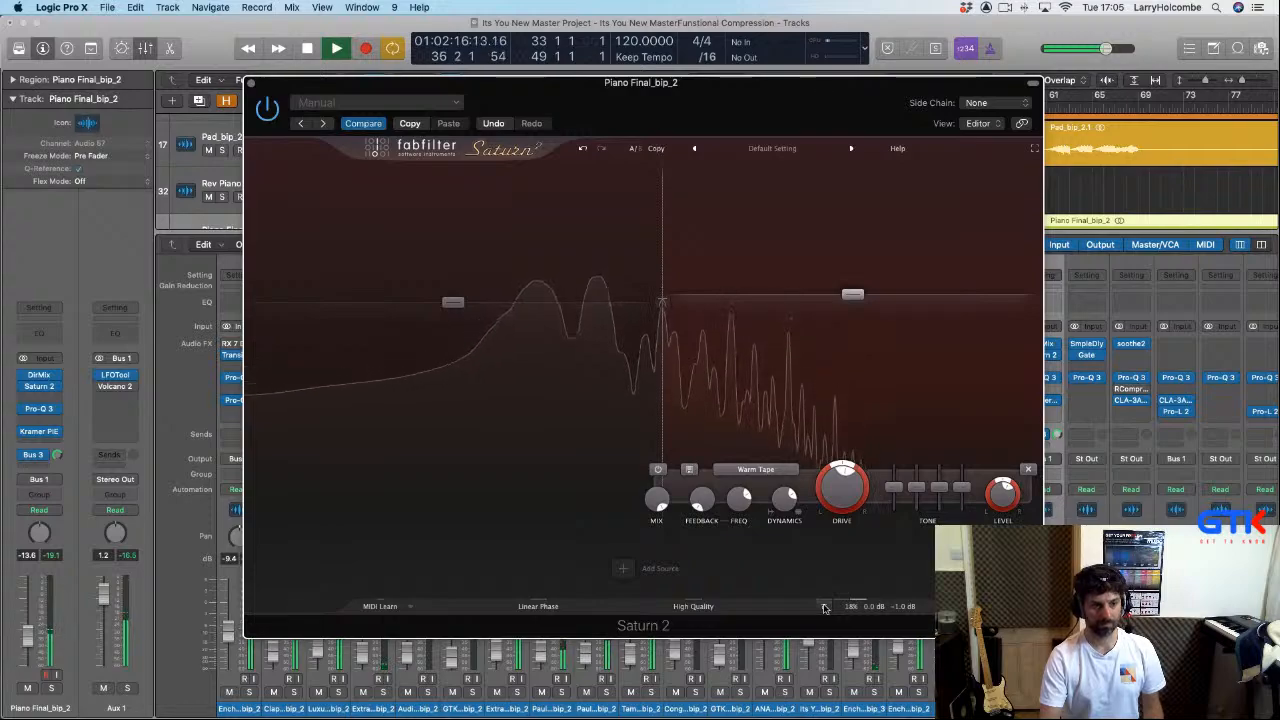
key("space")
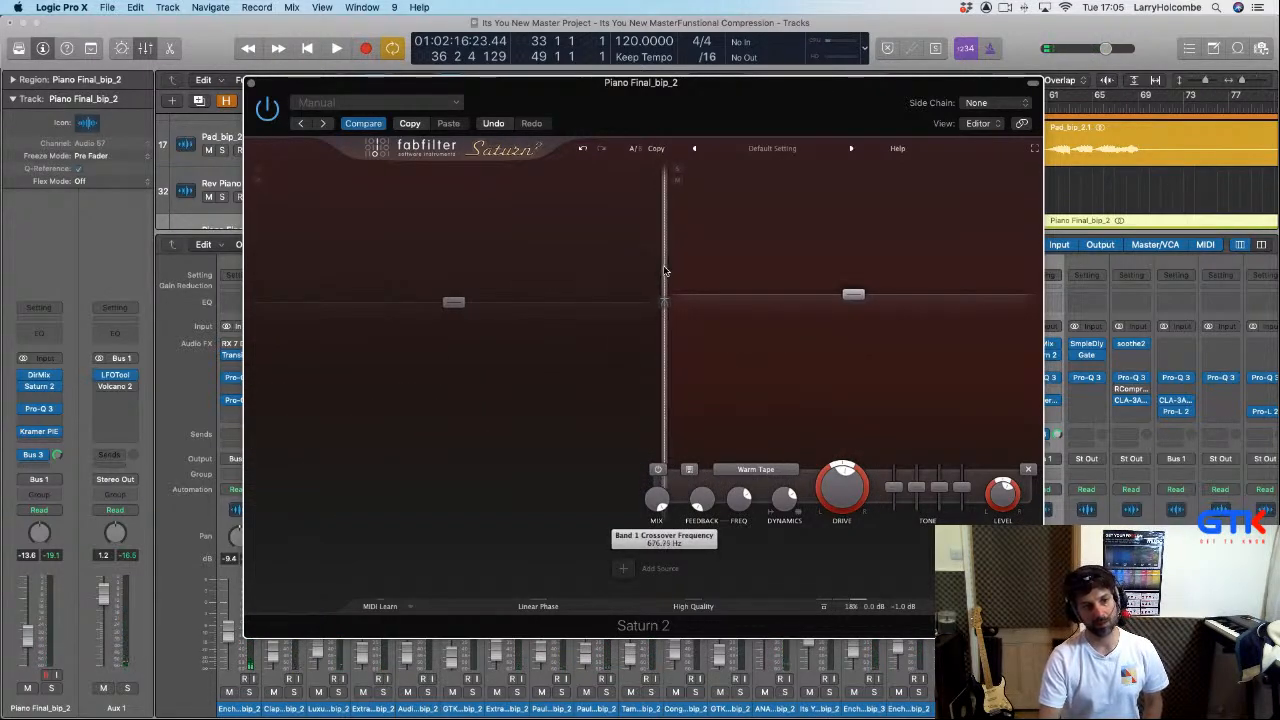
Step: Fine-tune the band 1 crossover frequency down to about 637 Hz and audition the piano in the full mix
left_click_drag(665, 271, 660, 269)
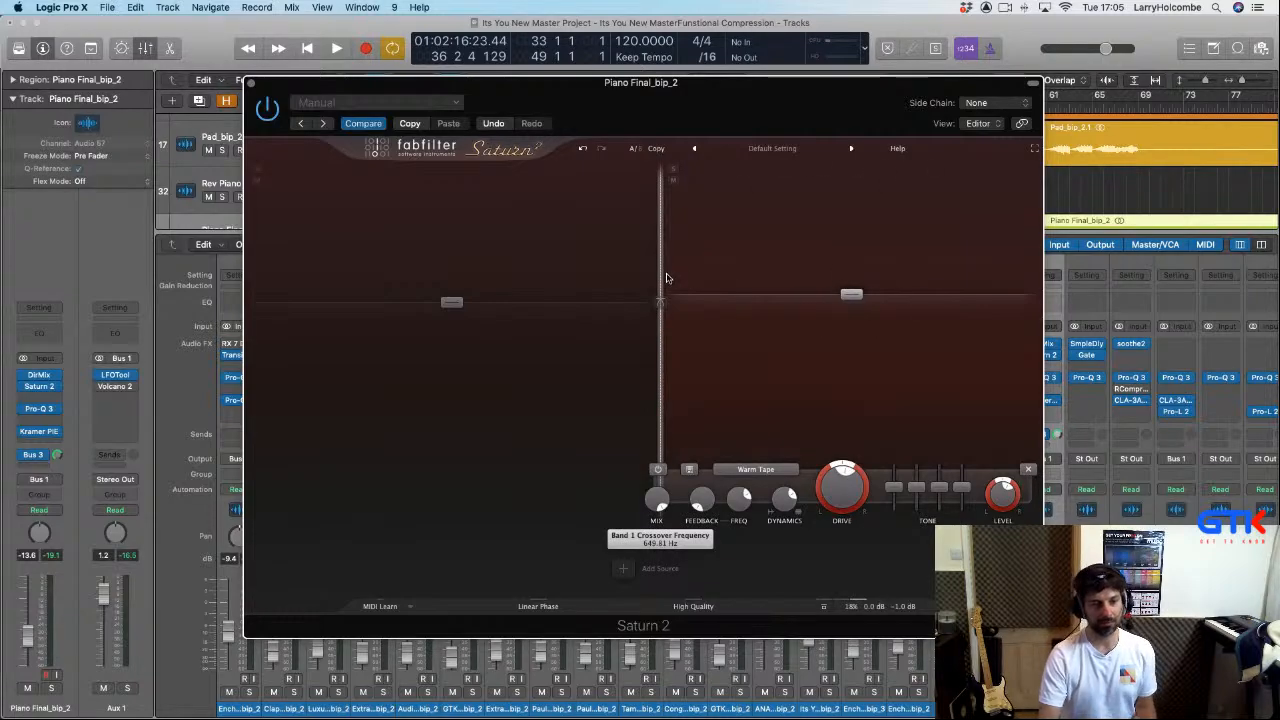
left_click_drag(663, 283, 657, 283)
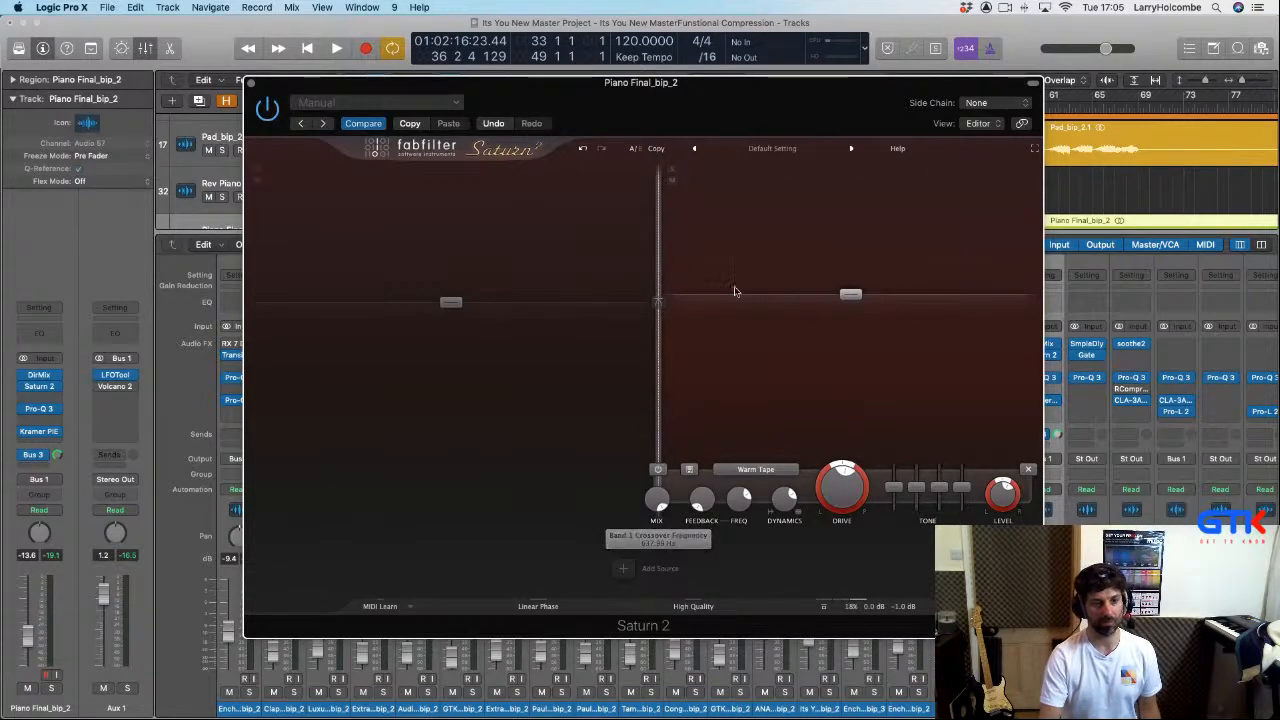
key("space")
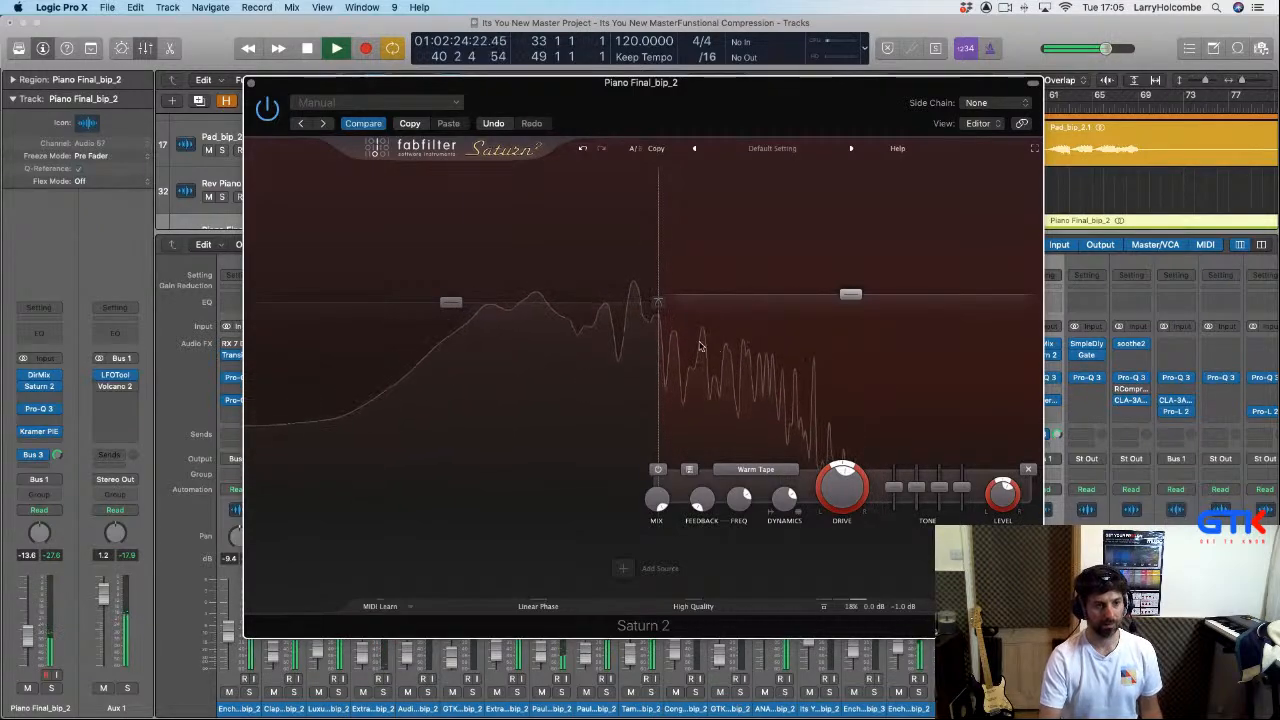
key("space")
Step: Set Saturn 2's high quality mode to Good and turn on linear phase processing for the piano
left_click(694, 606)
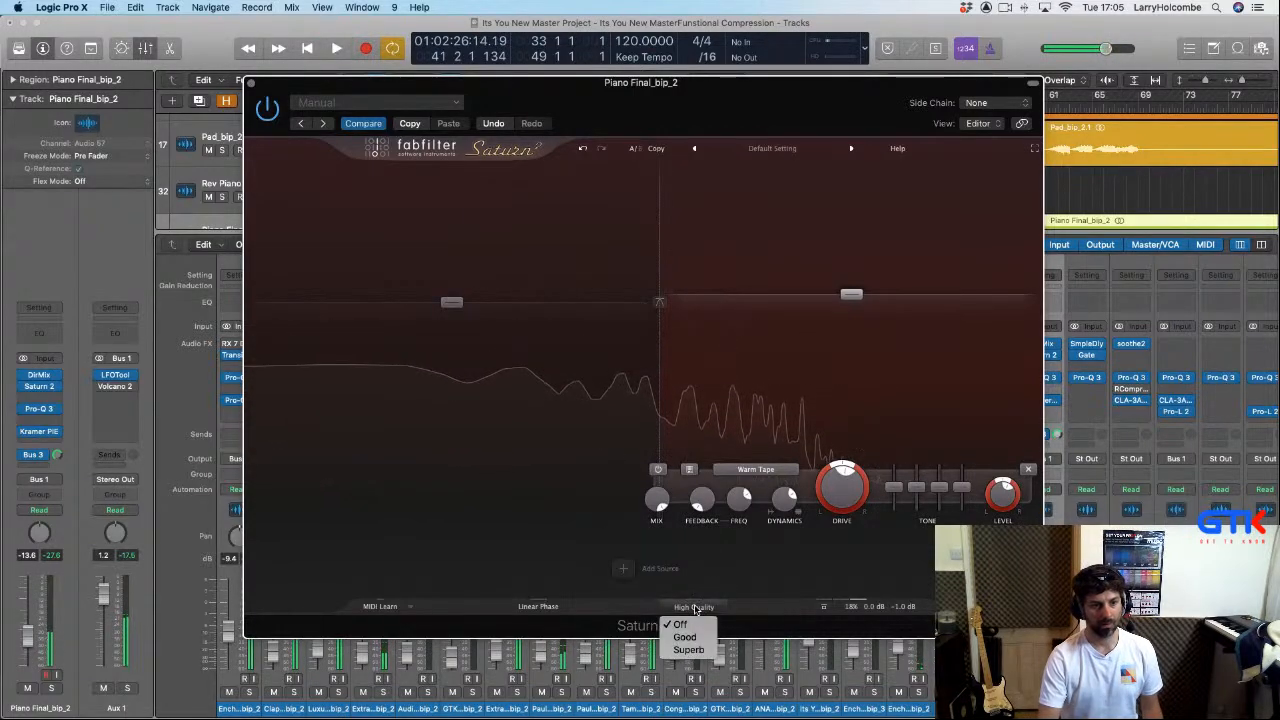
left_click(686, 638)
left_click(538, 608)
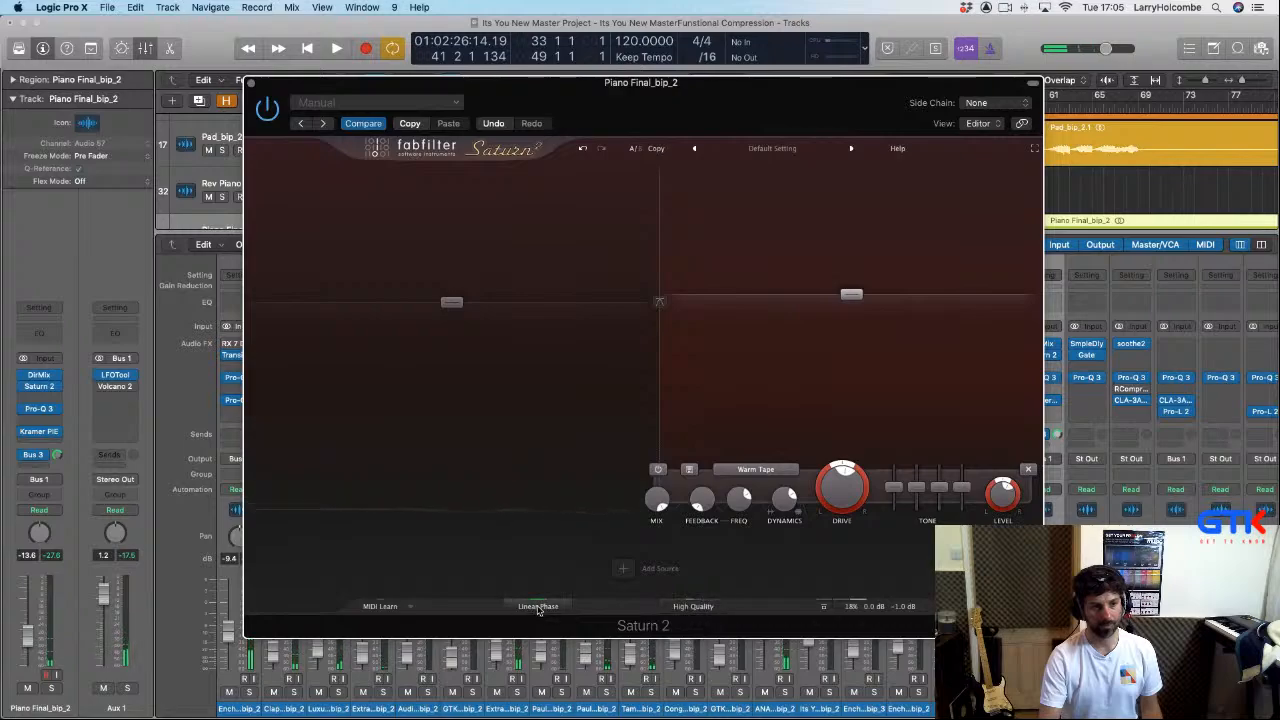
Step: Reduce Saturn 2's overall mix on the Piano Final track to about 15% during playback and close the plug-in
key("space")
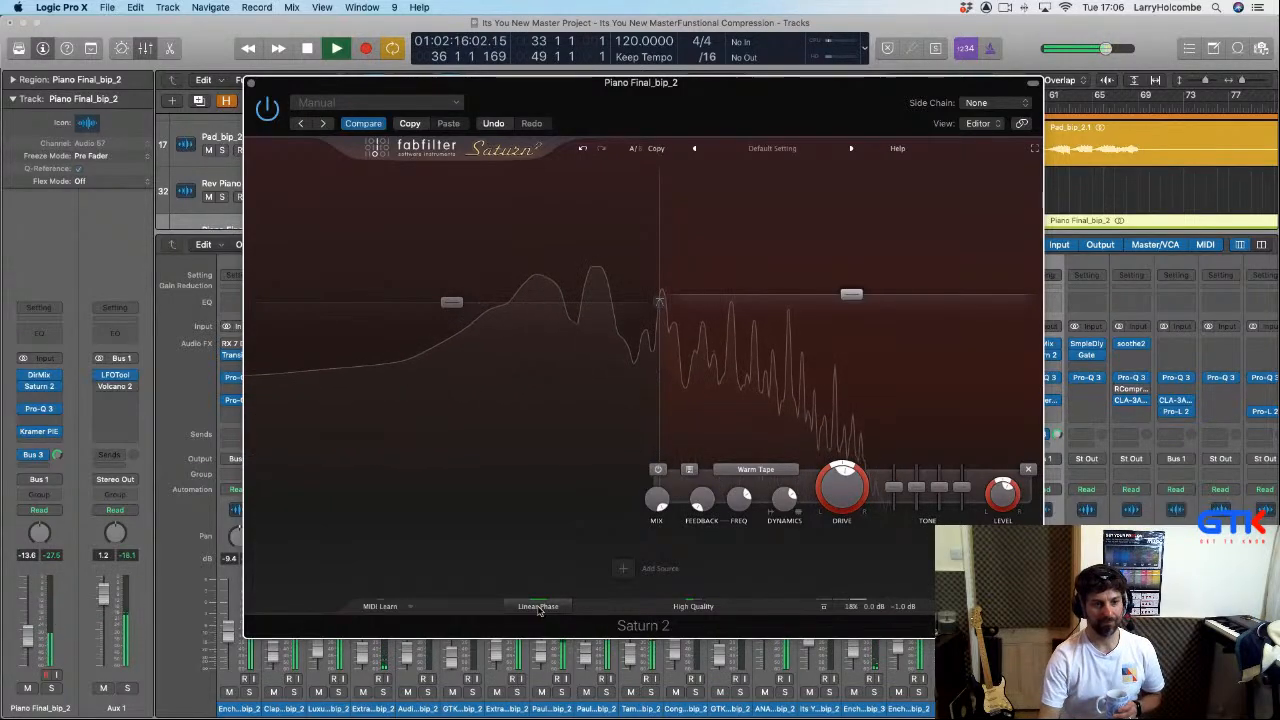
left_click_drag(851, 606, 847, 626)
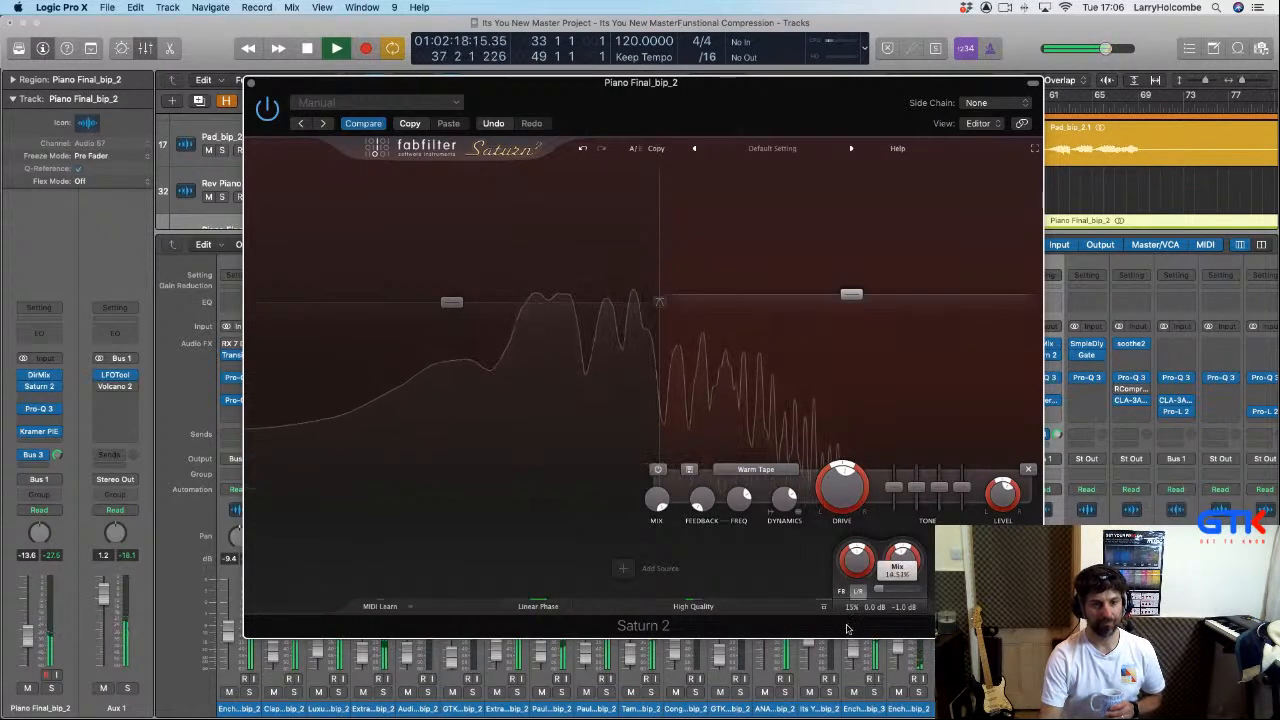
left_click(251, 84)
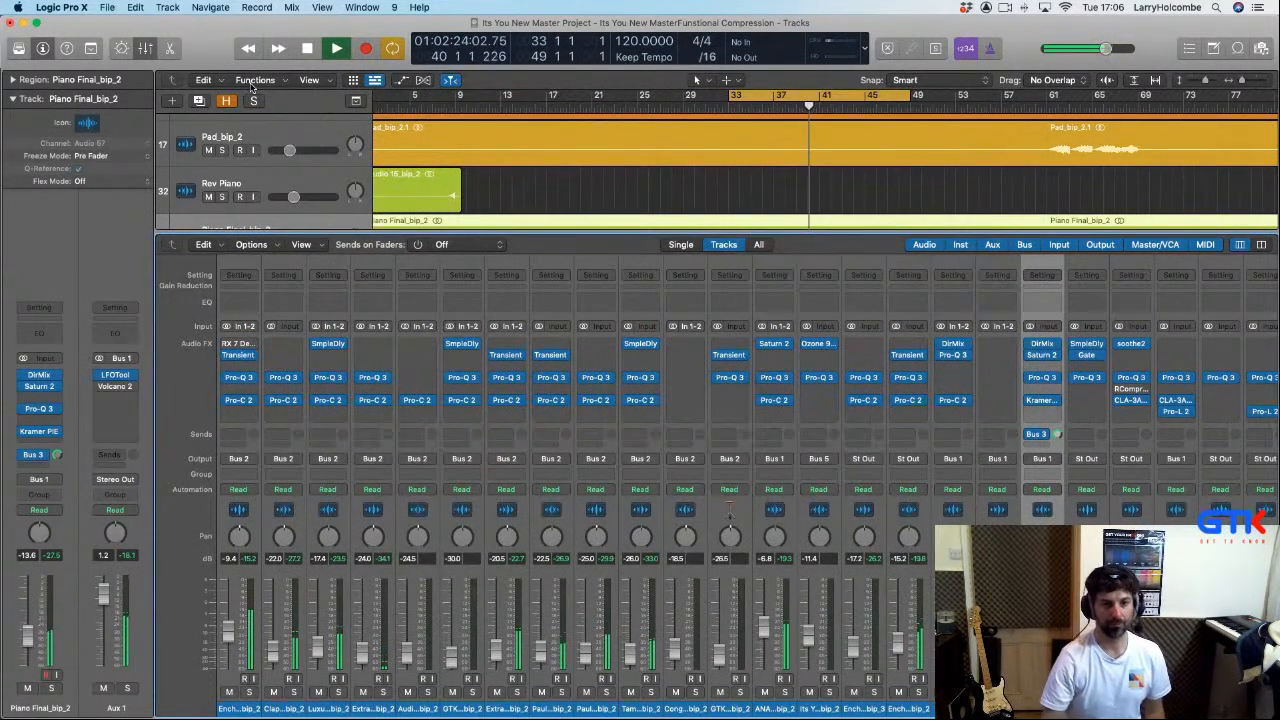
key("space")
Step: Check the CLA-3A compressor settings on the Guitar 1_1_bip_2 channel and close the plug-in
scroll(1107, 400, "right", 2)
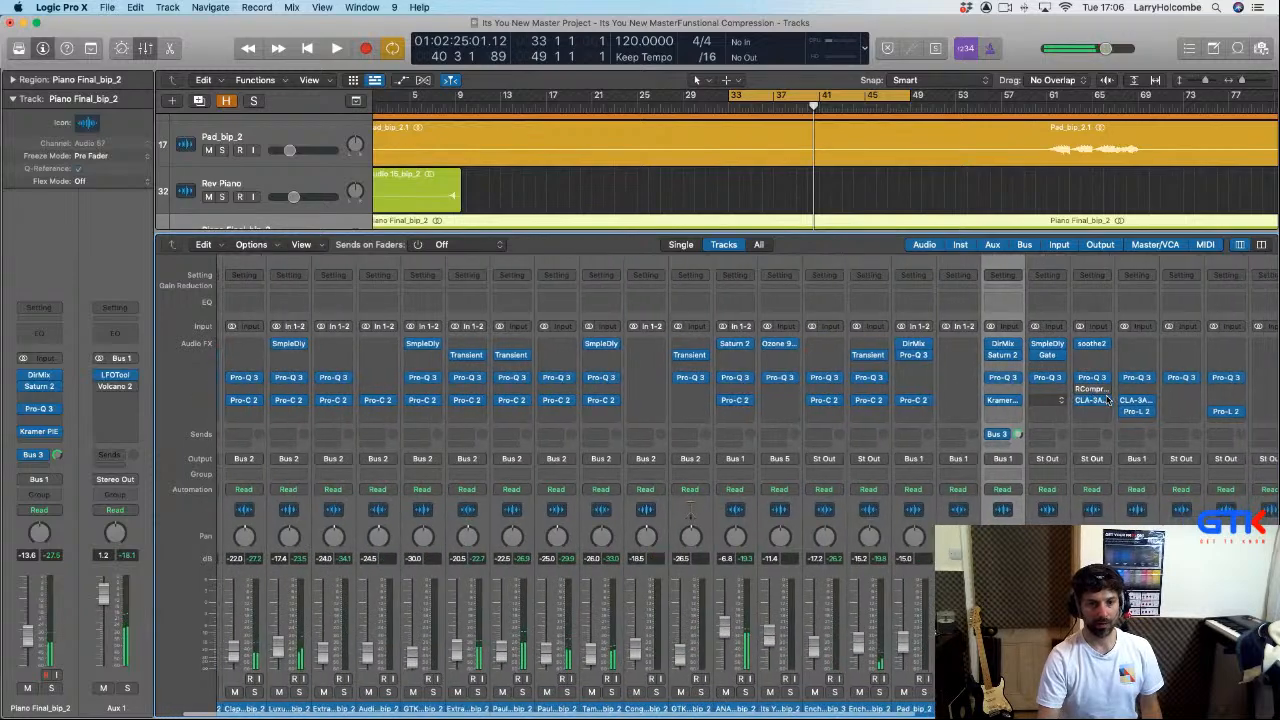
scroll(1096, 402, "right", 1)
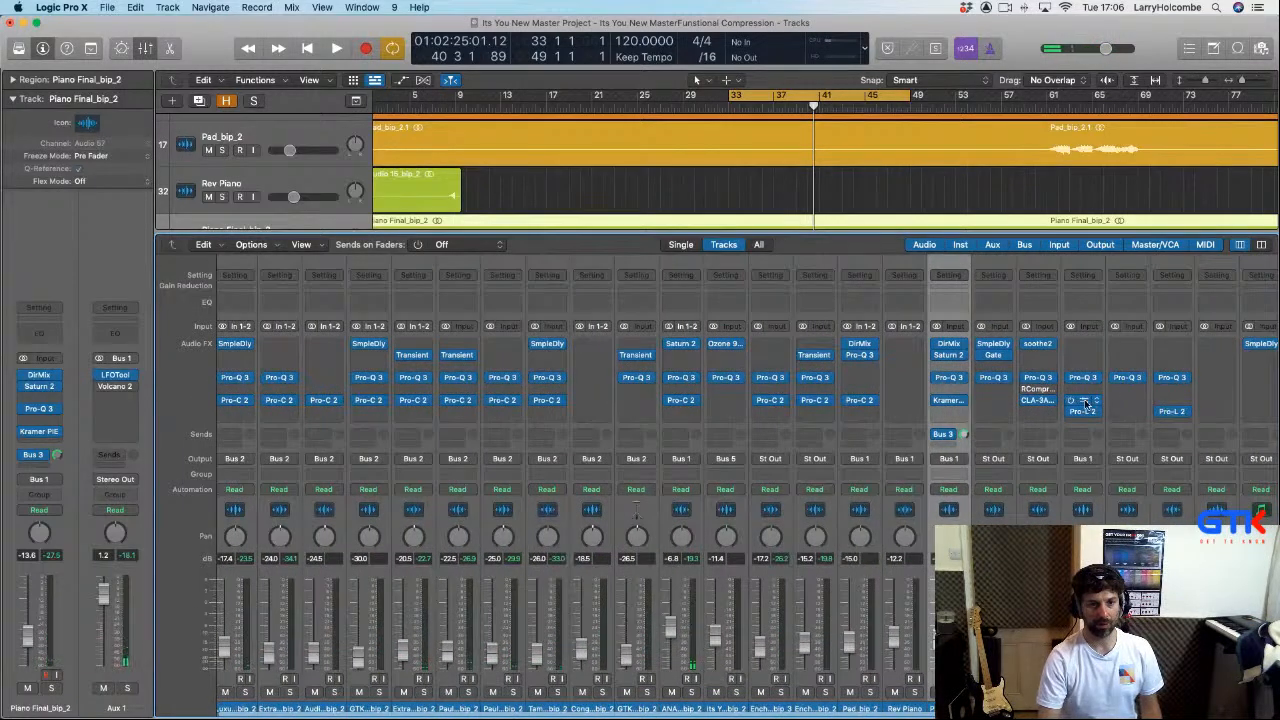
left_click(1078, 402)
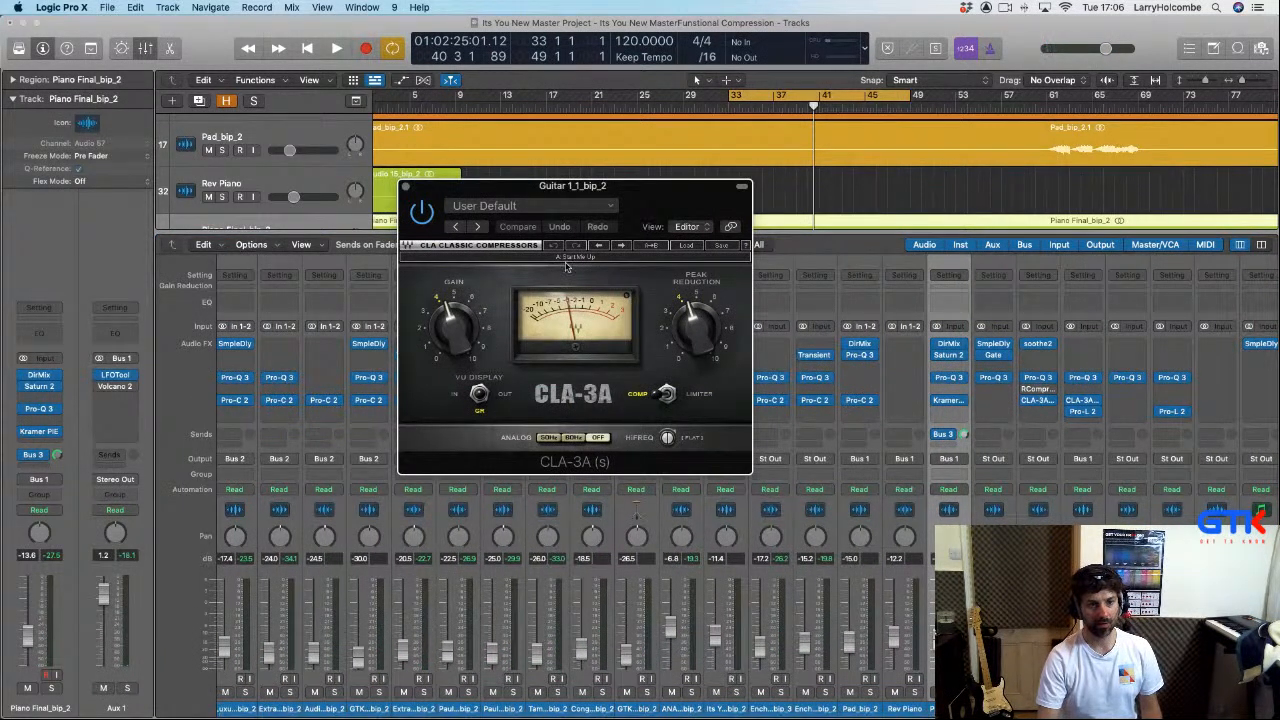
left_click(405, 187)
Step: Play the section from bar 33 and select the Guitar 1_1_bip_2 track
key("x")
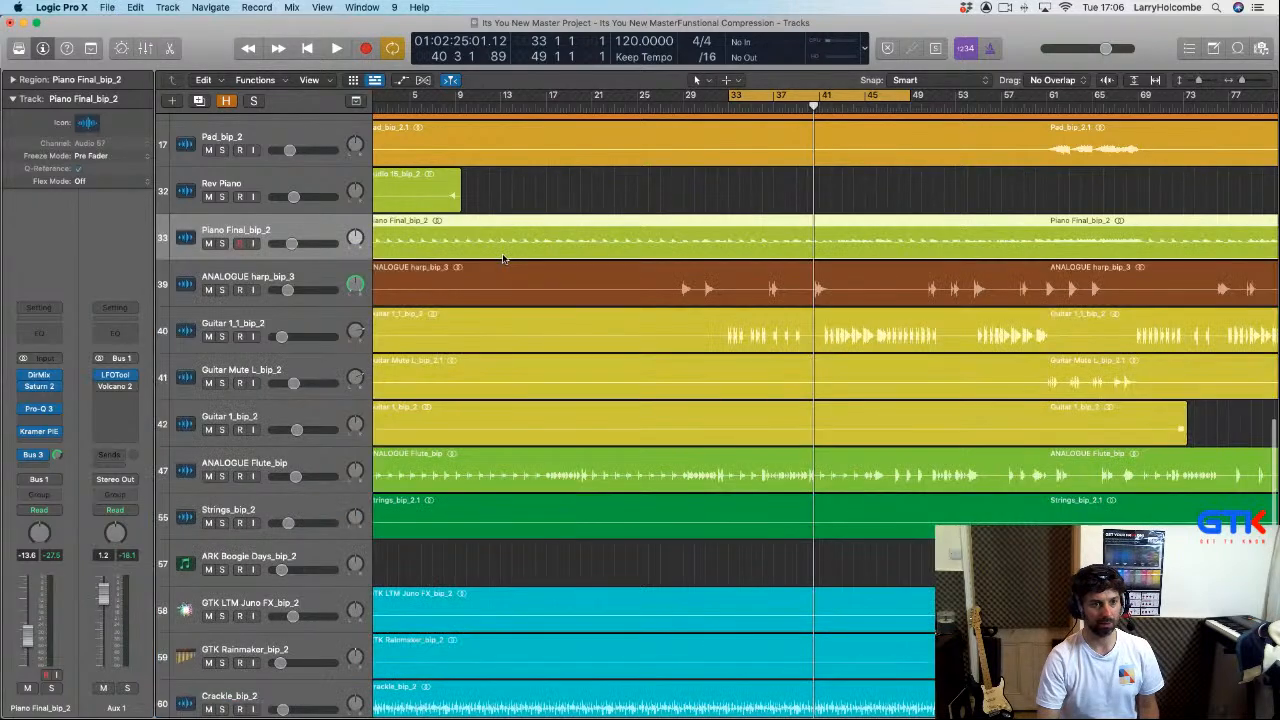
key("space")
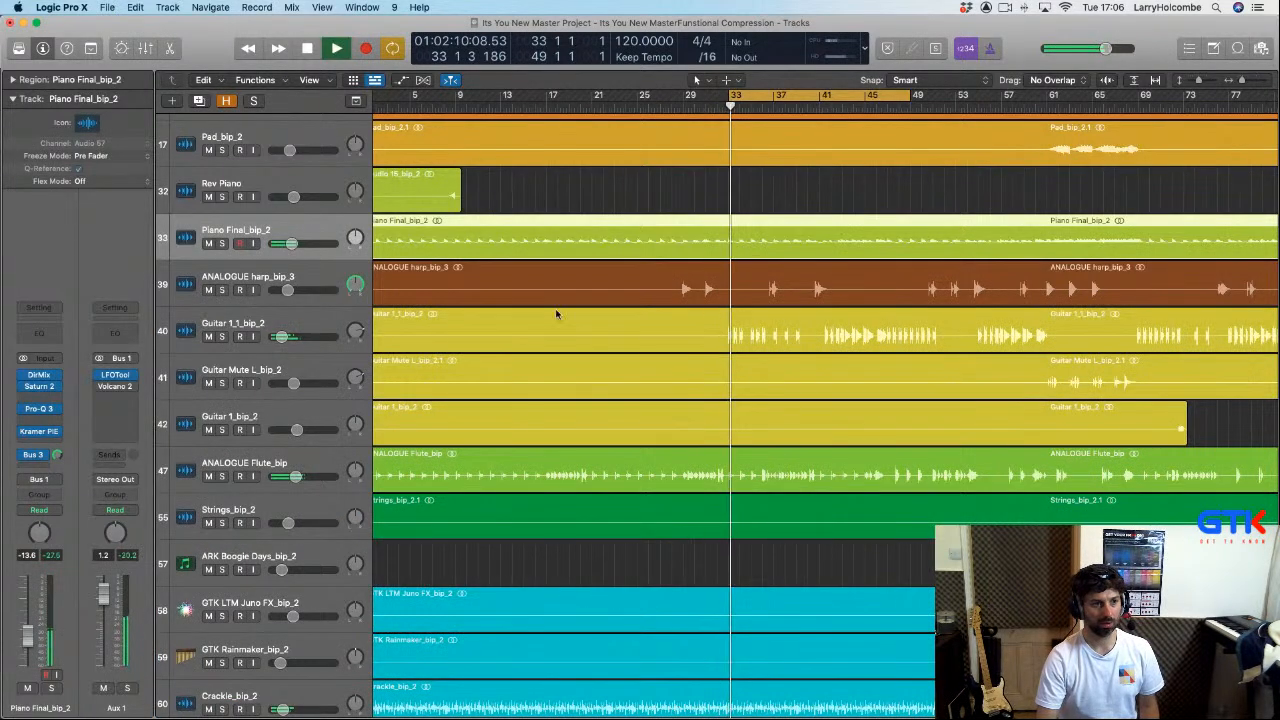
left_click(221, 336)
left_click(221, 336)
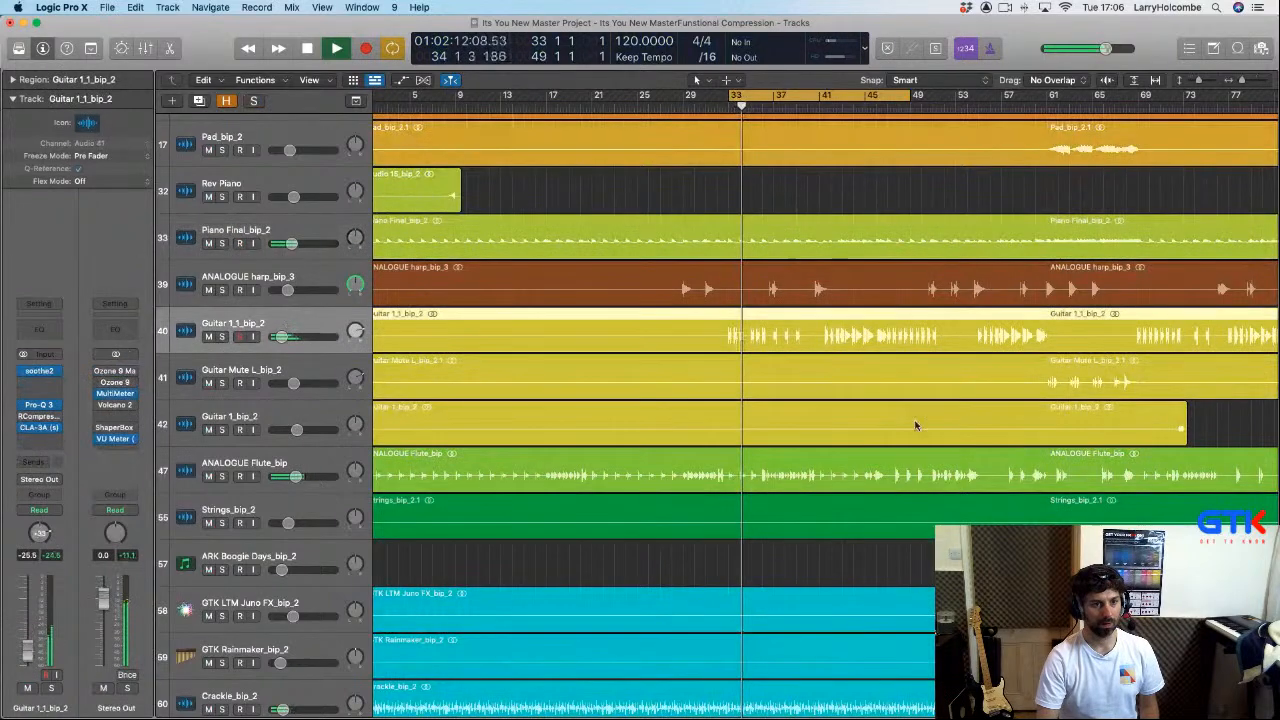
key("space")
Step: Insert a stereo Vintage Graphic EQ after the CLA-3A on the Guitar 1_1_bip_2 channel
key("x")
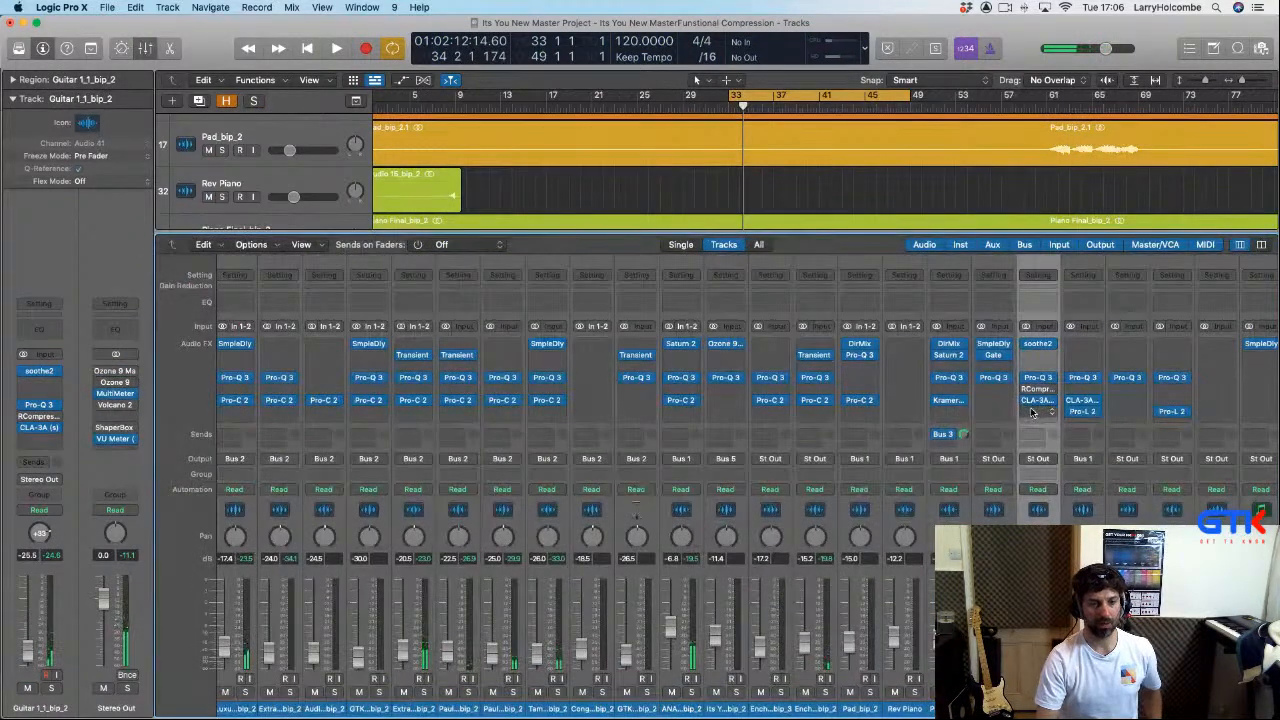
left_click(1033, 411)
mouse_move(1090, 449)
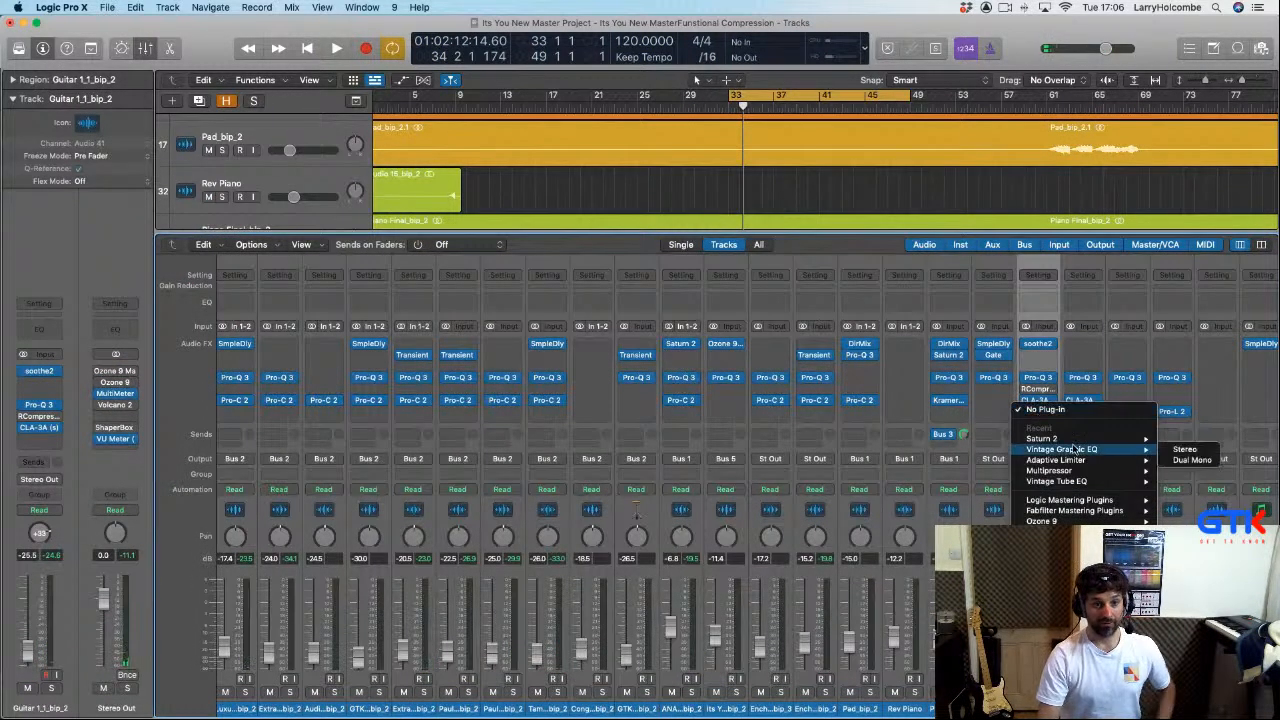
left_click(1195, 451)
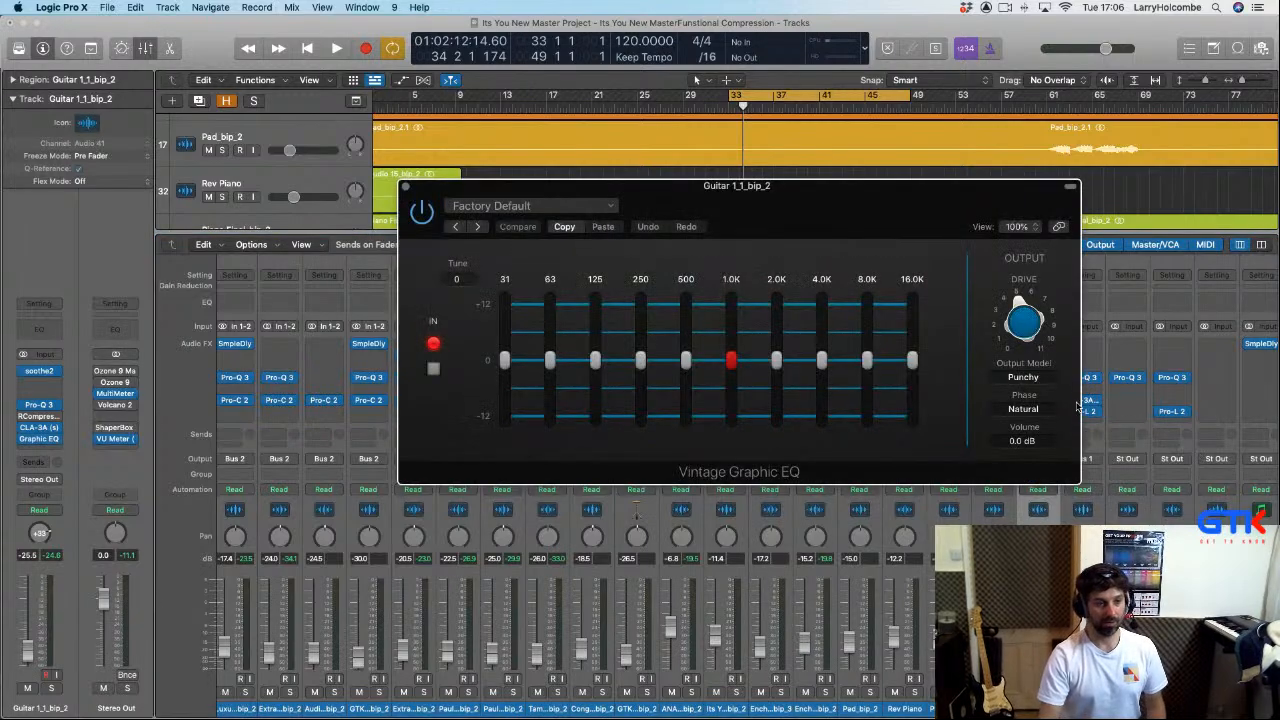
left_click_drag(785, 187, 753, 181)
Step: Load the Funky Rhythm Guitar preset in the Vintage Graphic EQ and audition it in the mix
left_click(500, 196)
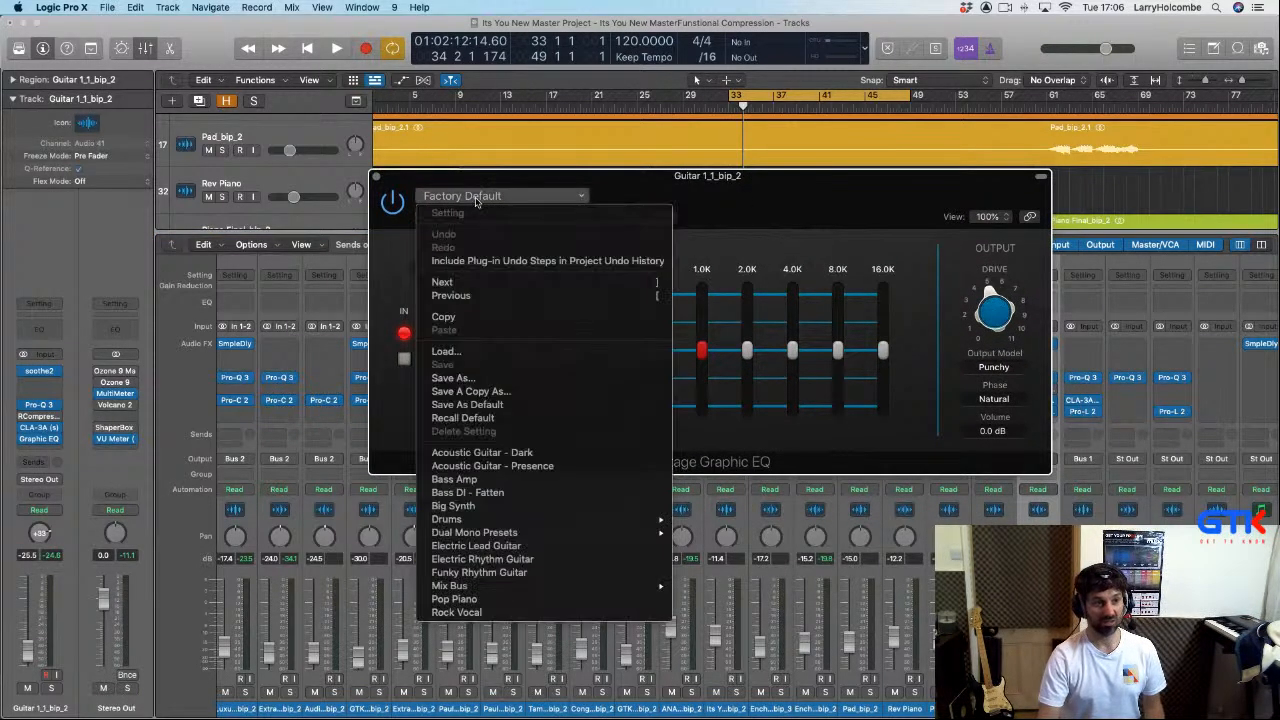
mouse_move(564, 523)
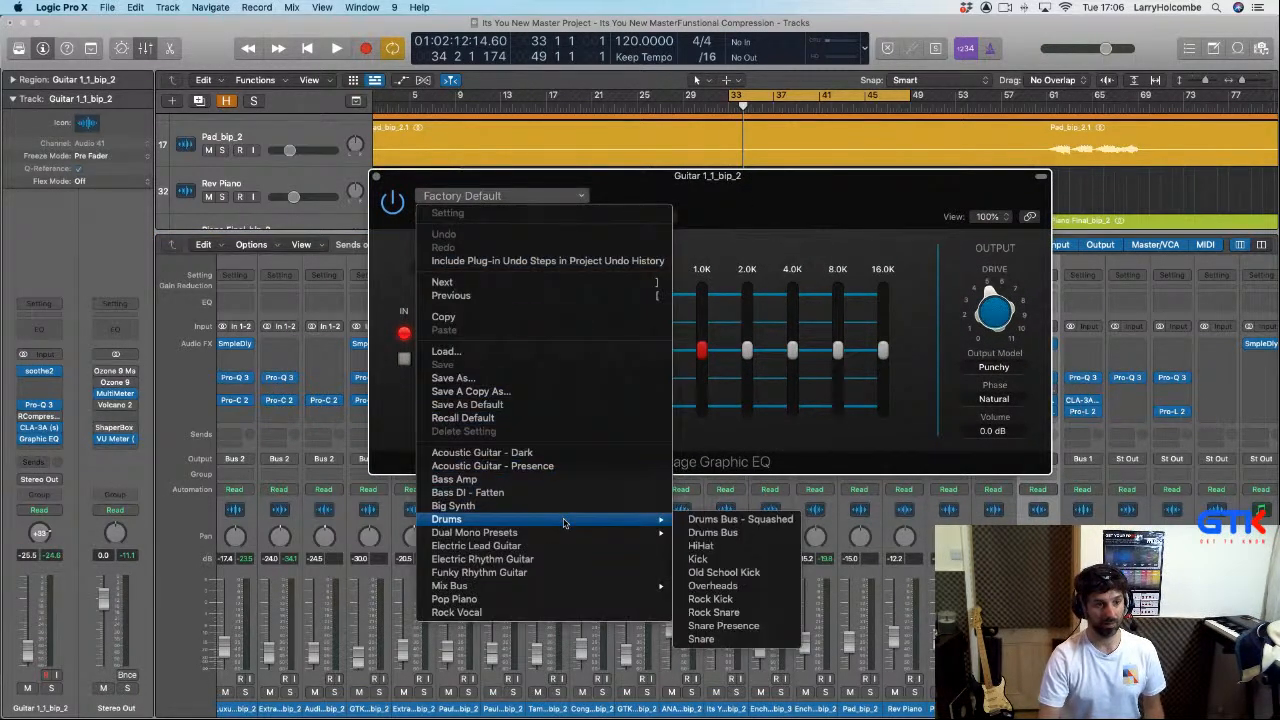
left_click(508, 572)
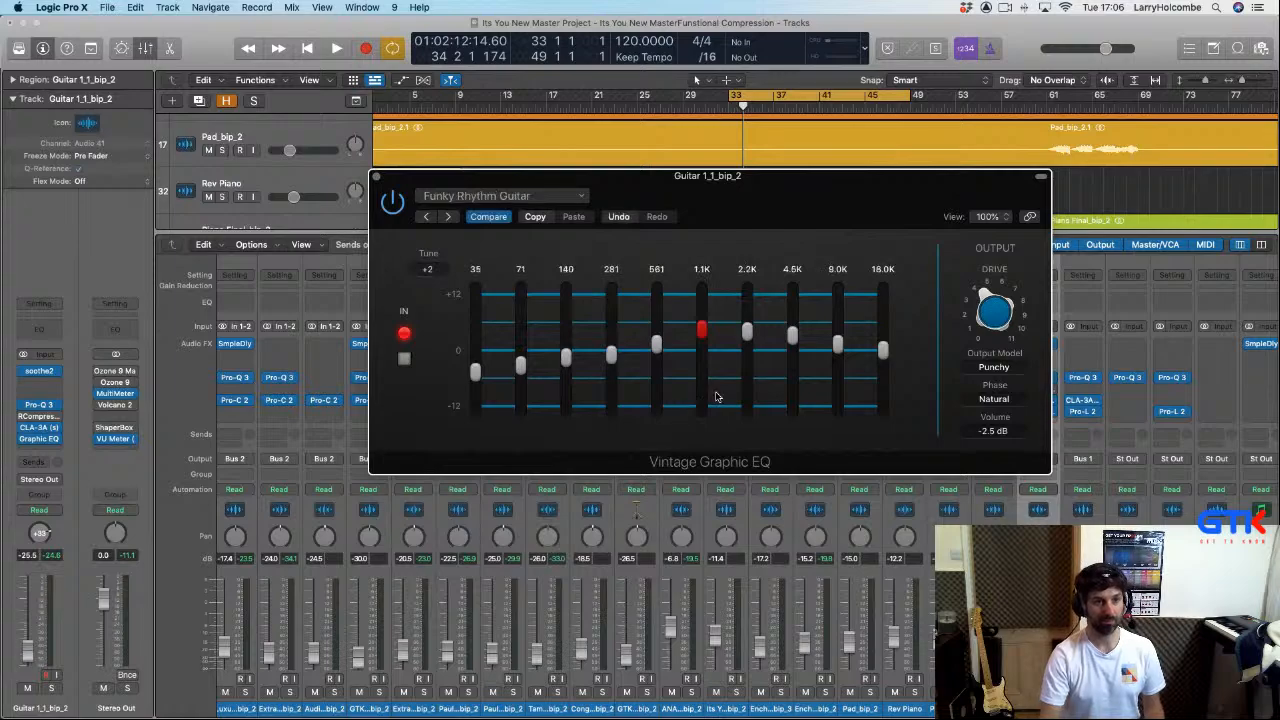
key("space")
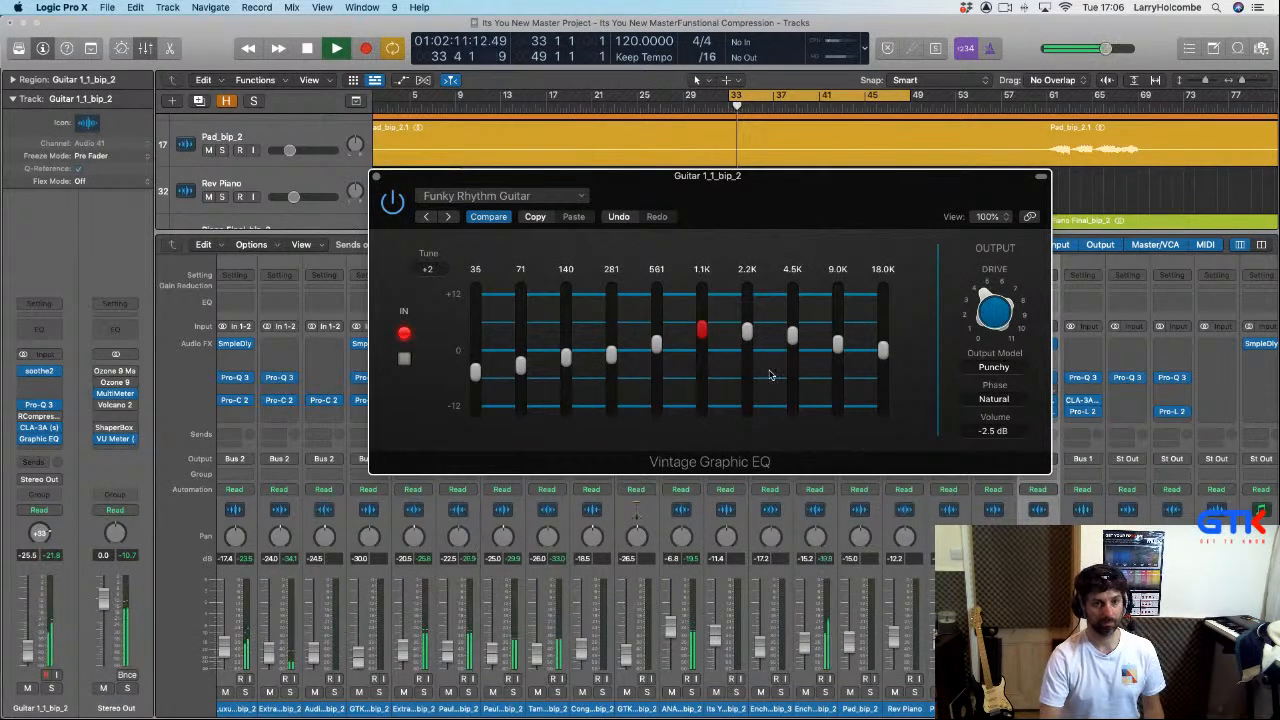
mouse_move(701, 336)
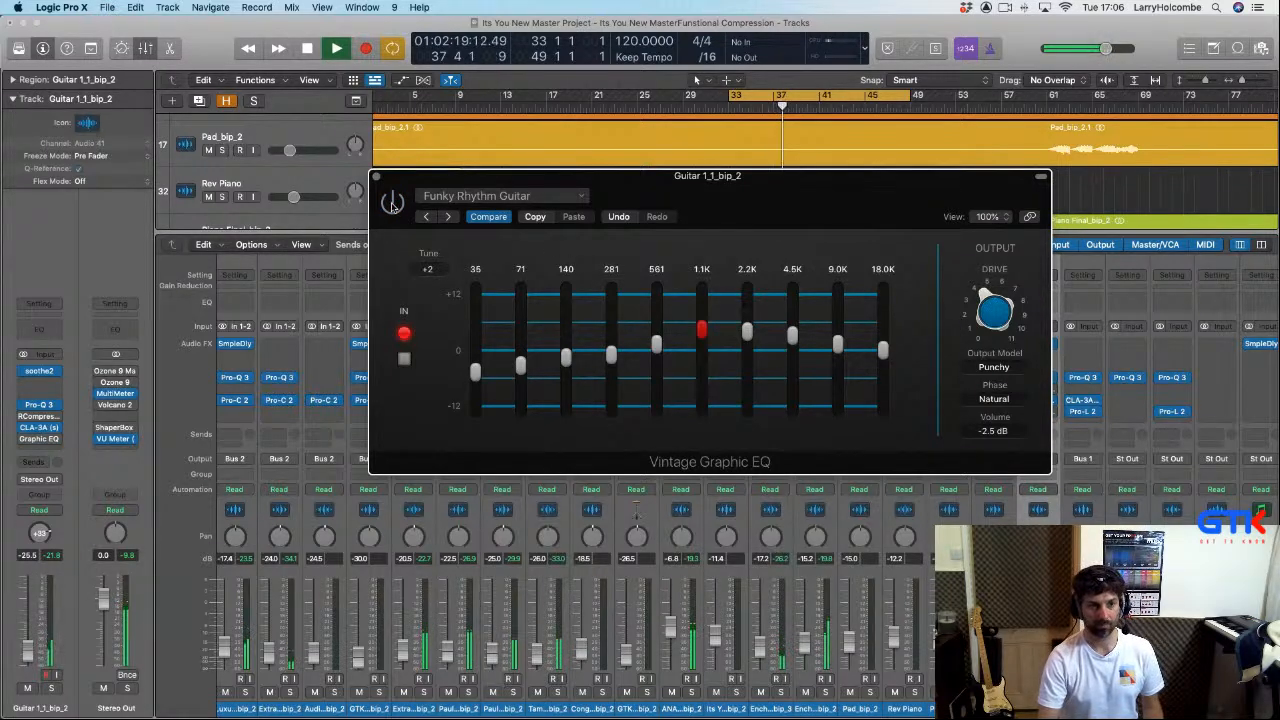
Step: Load the Electric Rhythm Guitar preset and slightly lower the 1.1K and 2.2K bands and the output drive during playback
left_click(494, 200)
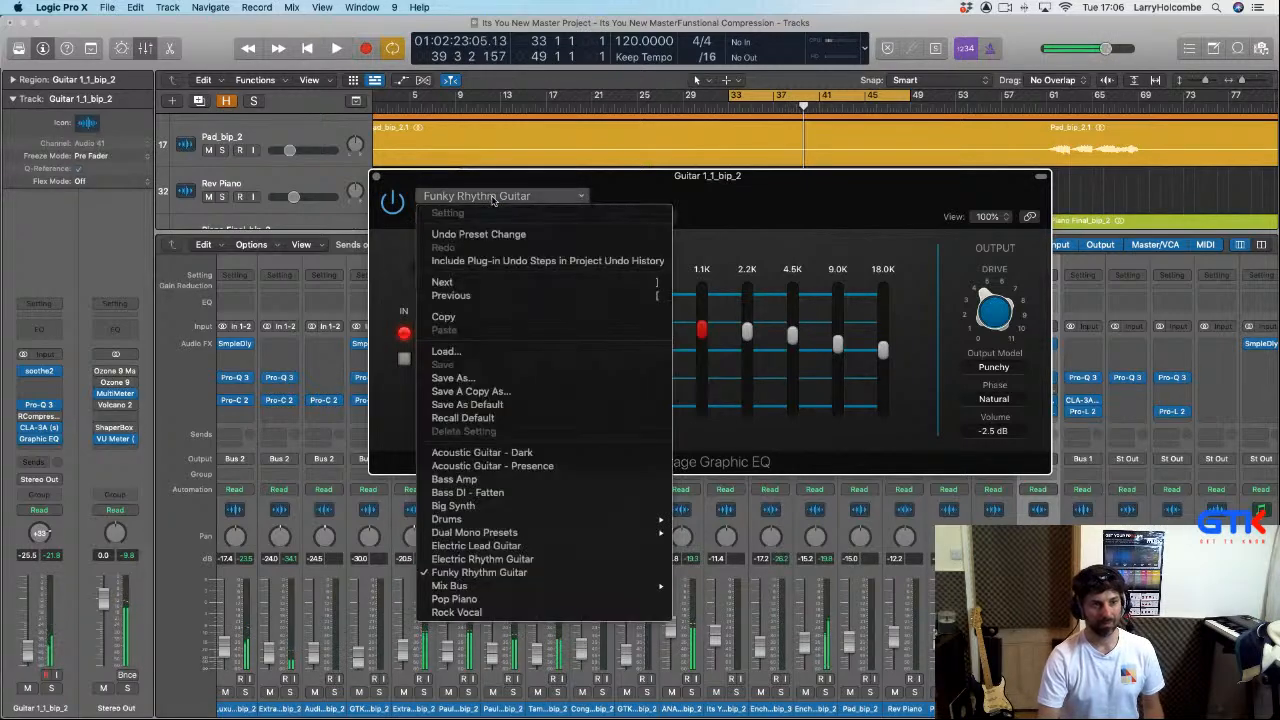
left_click(507, 560)
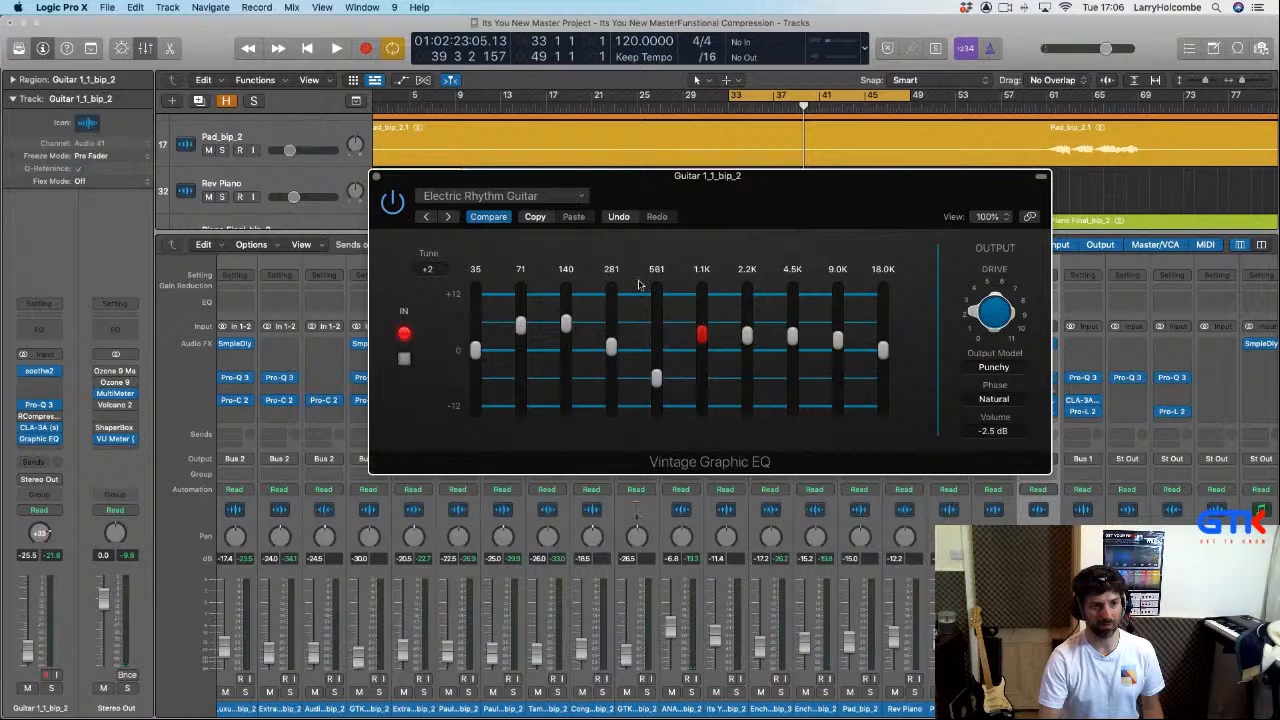
key("space")
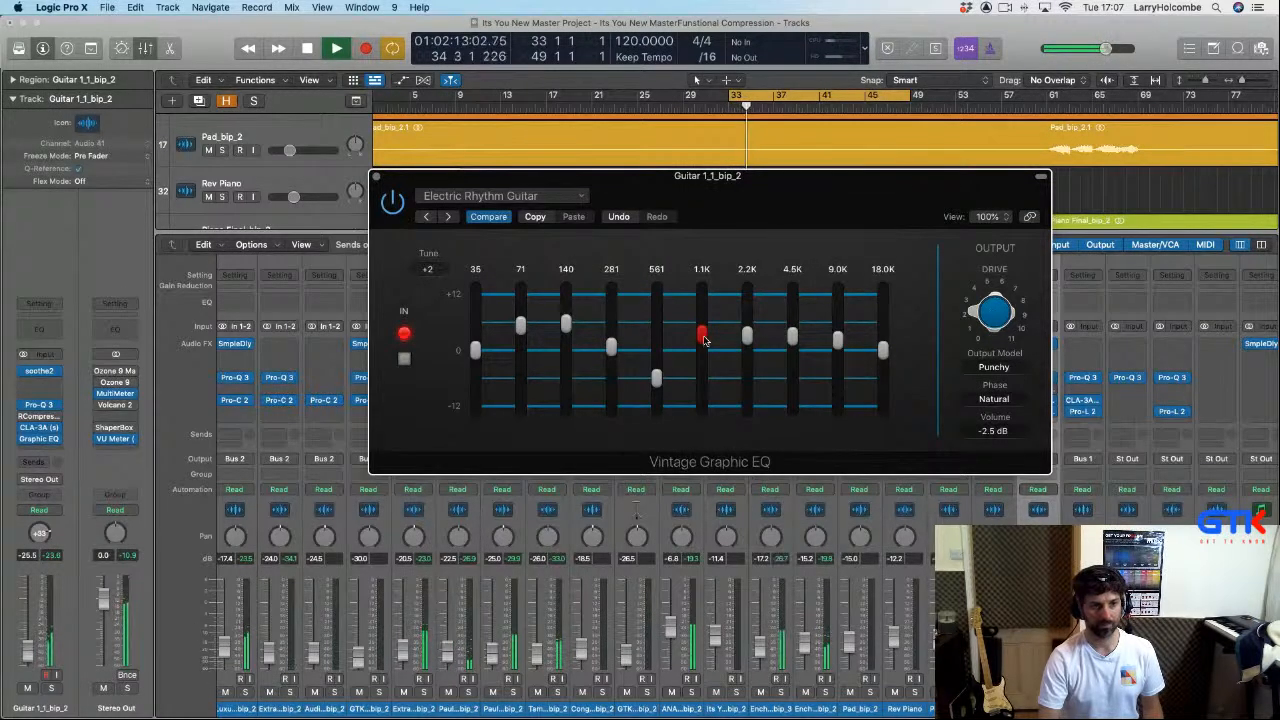
left_click_drag(704, 337, 704, 350)
left_click_drag(751, 341, 752, 347)
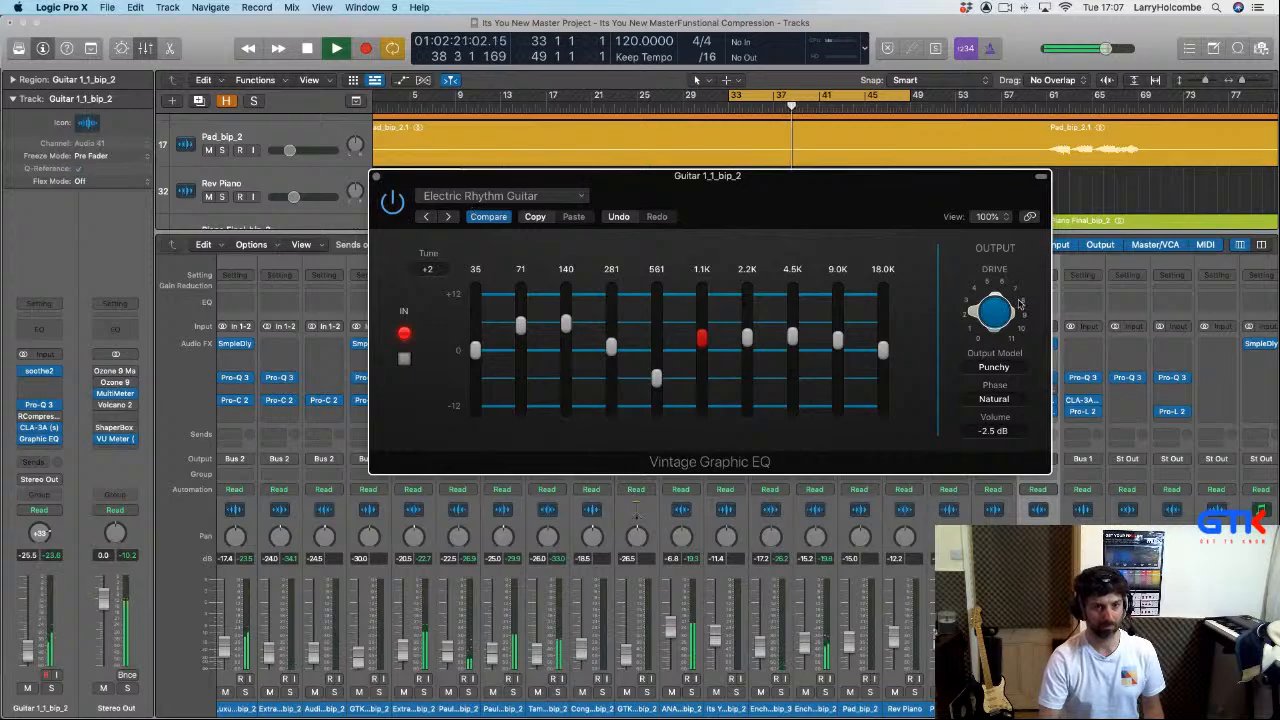
left_click_drag(1001, 321, 996, 352)
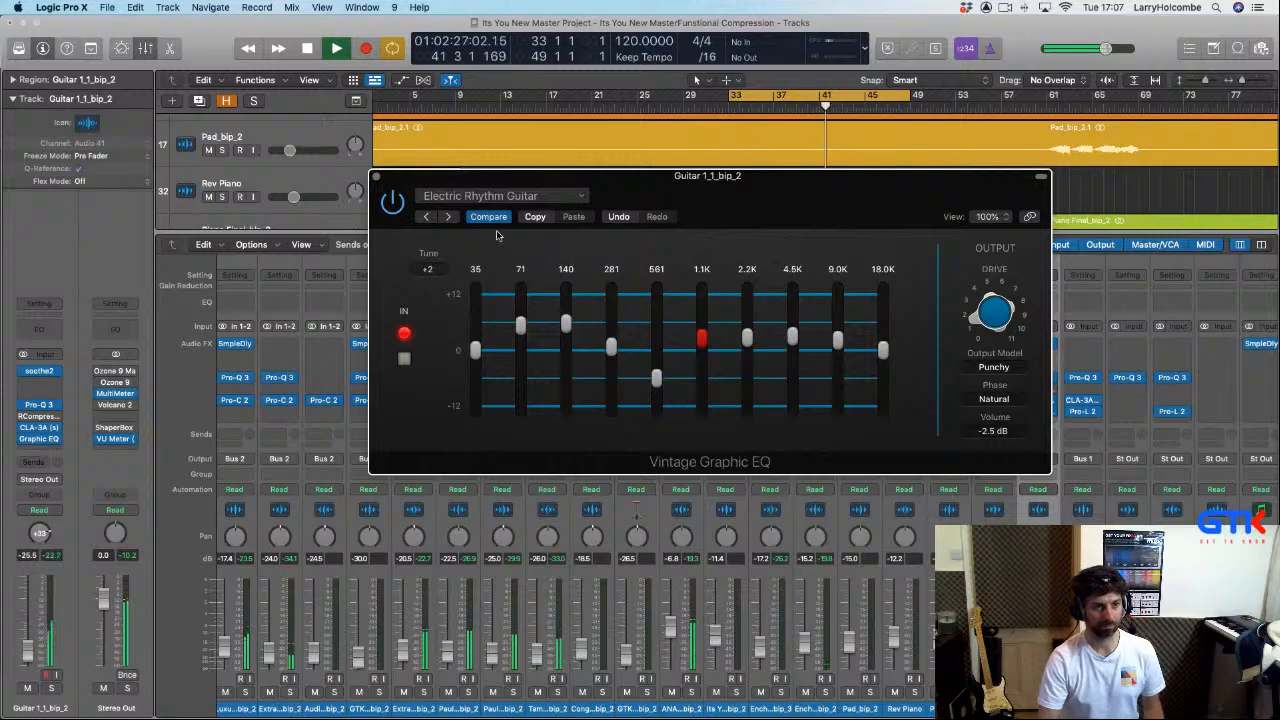
Step: Shorten the cycle range to bars 33–37, compare the guitar with the Vintage Graphic EQ bypassed and enabled, and close the plug-in
left_click(393, 202)
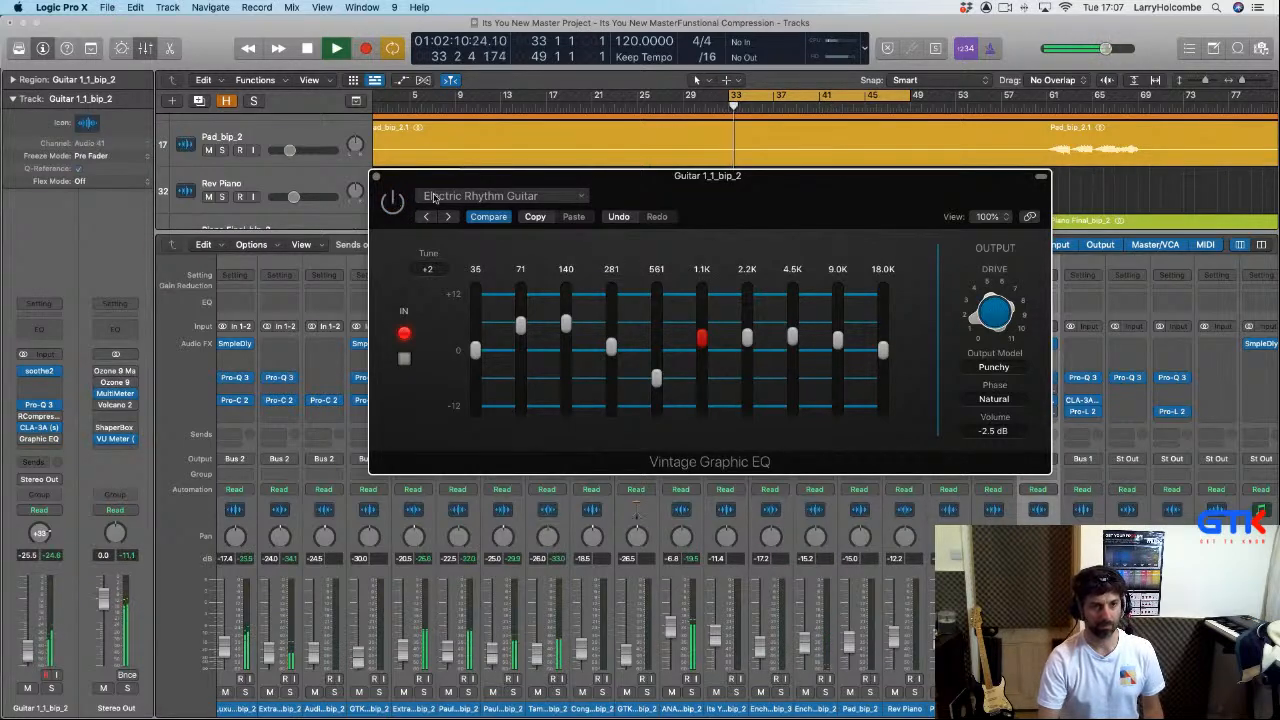
left_click_drag(738, 96, 771, 97)
left_click(394, 204)
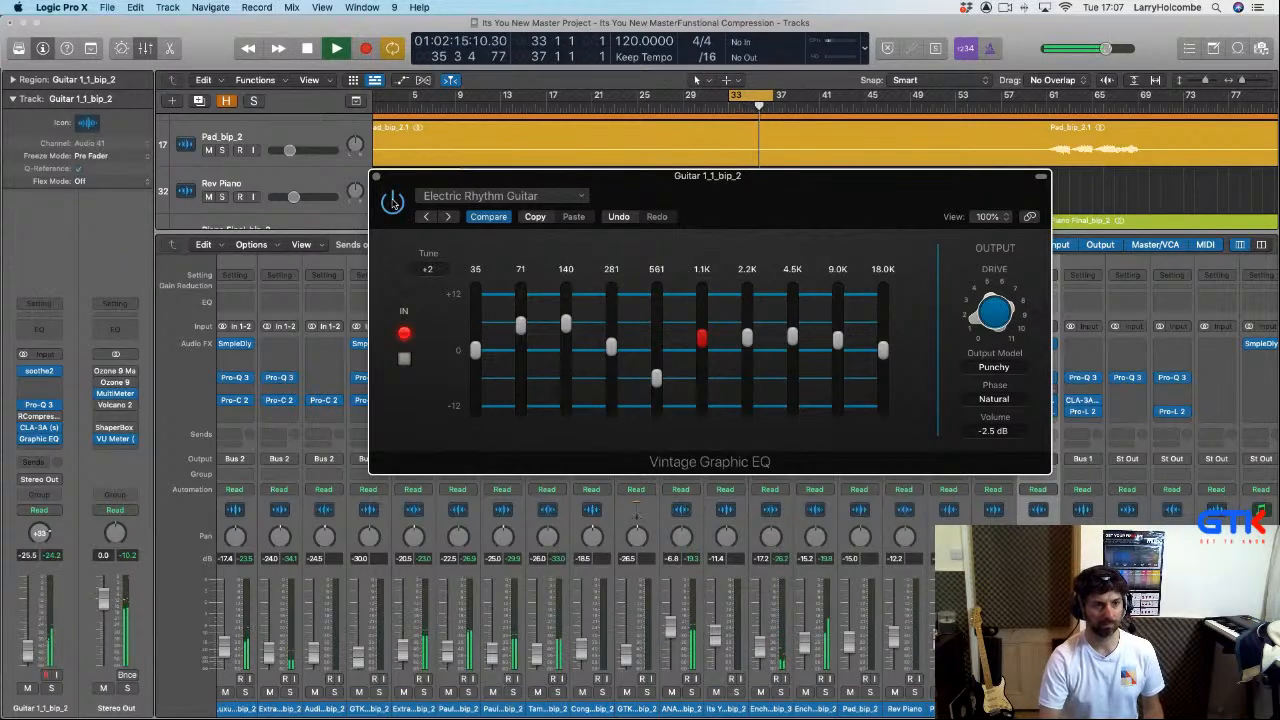
key("space")
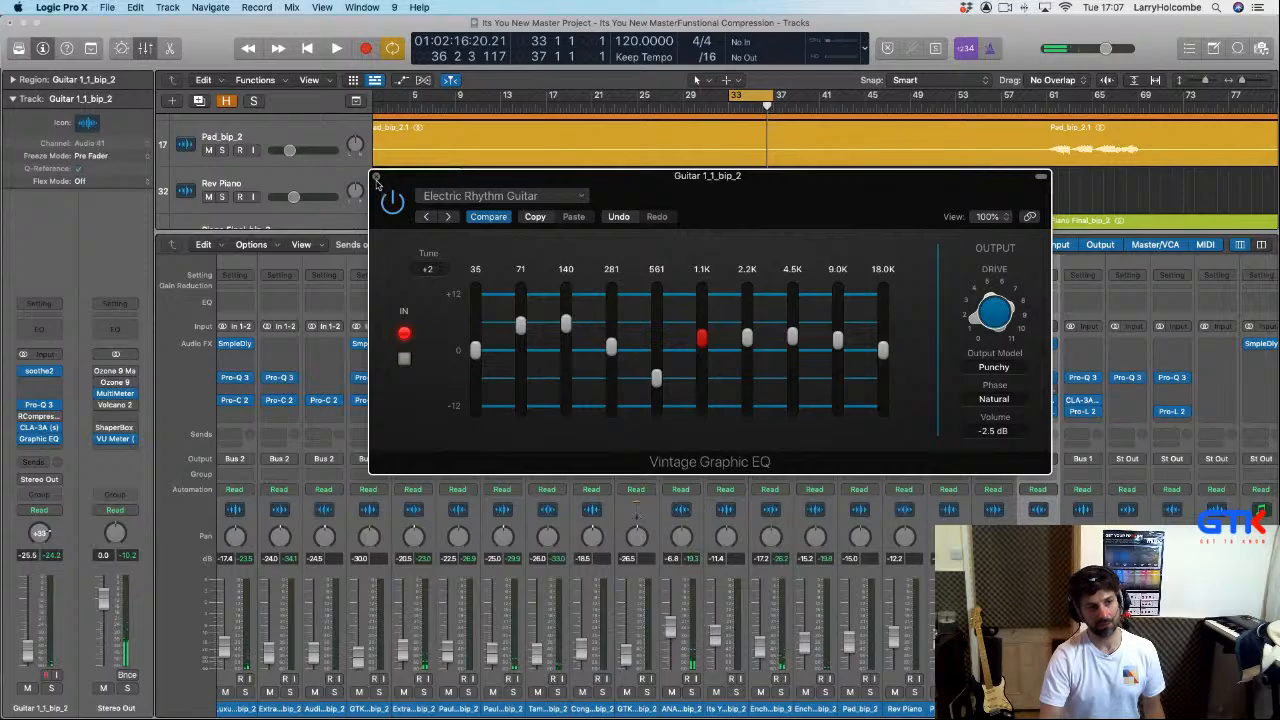
left_click(377, 180)
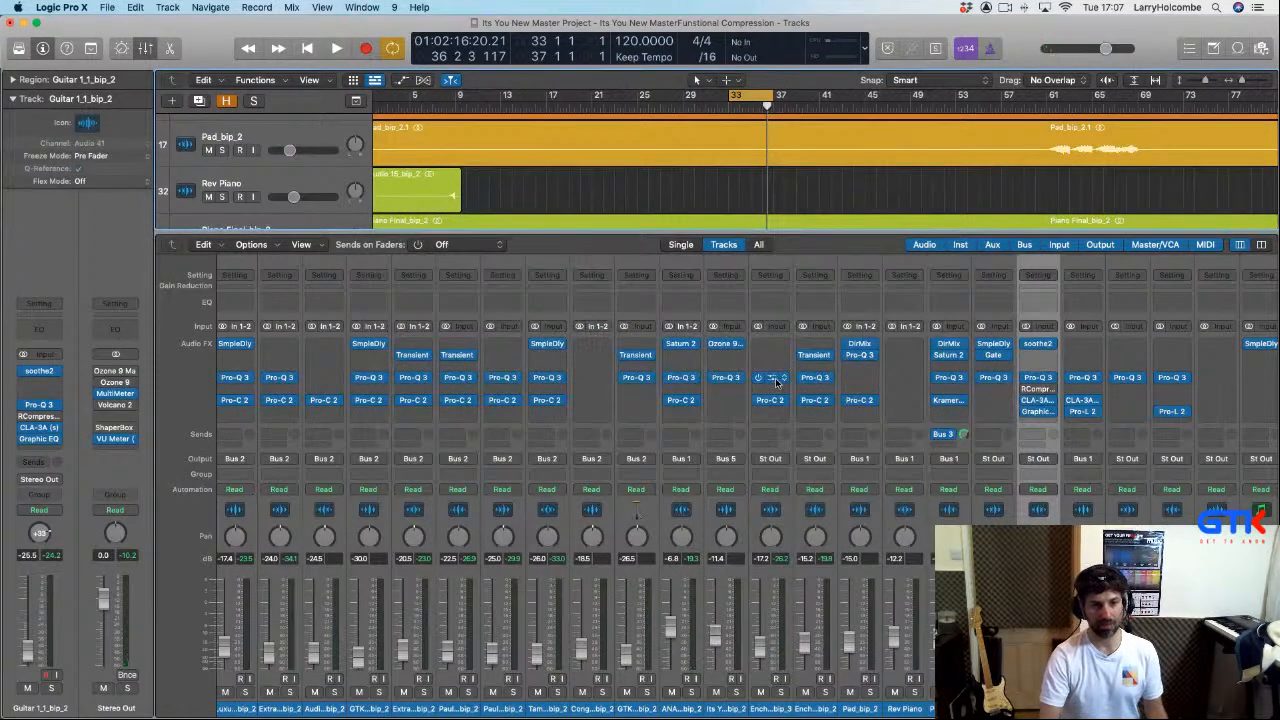
Step: Find the muted guitar part near Marker 1, set the cycle range to bars 91–97 and start playback
scroll(1070, 452, "right", 1)
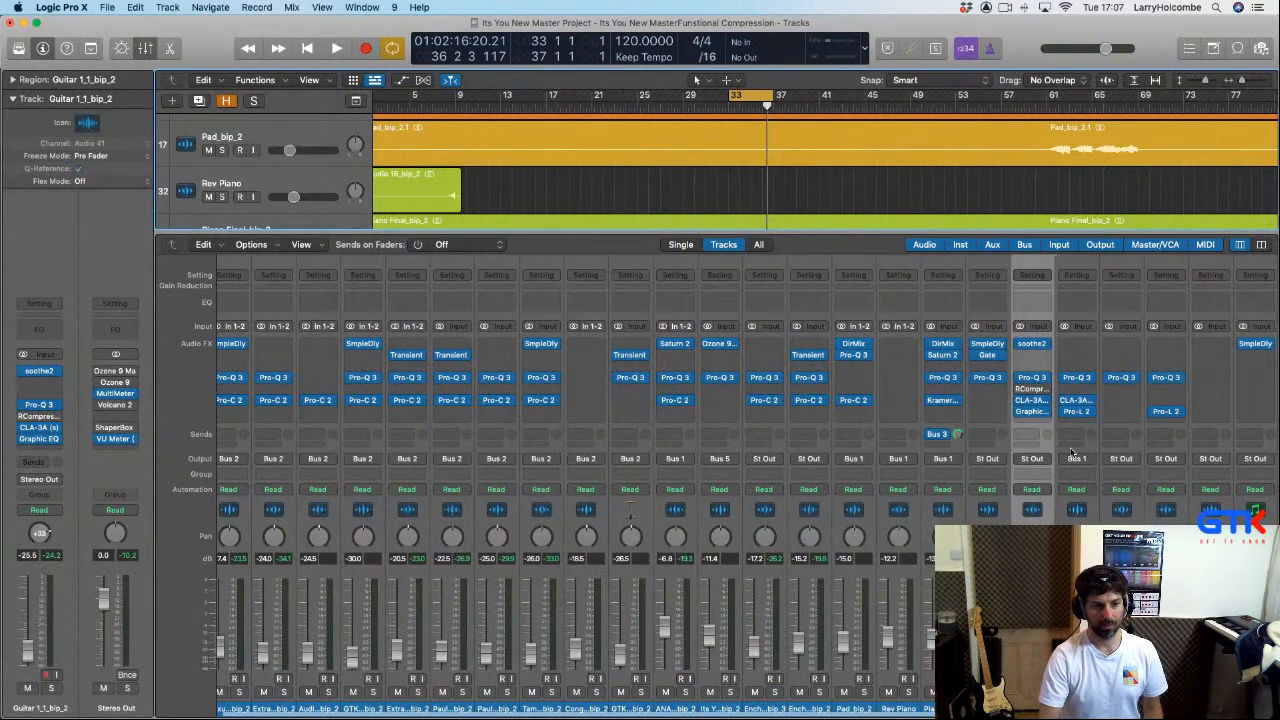
key("space")
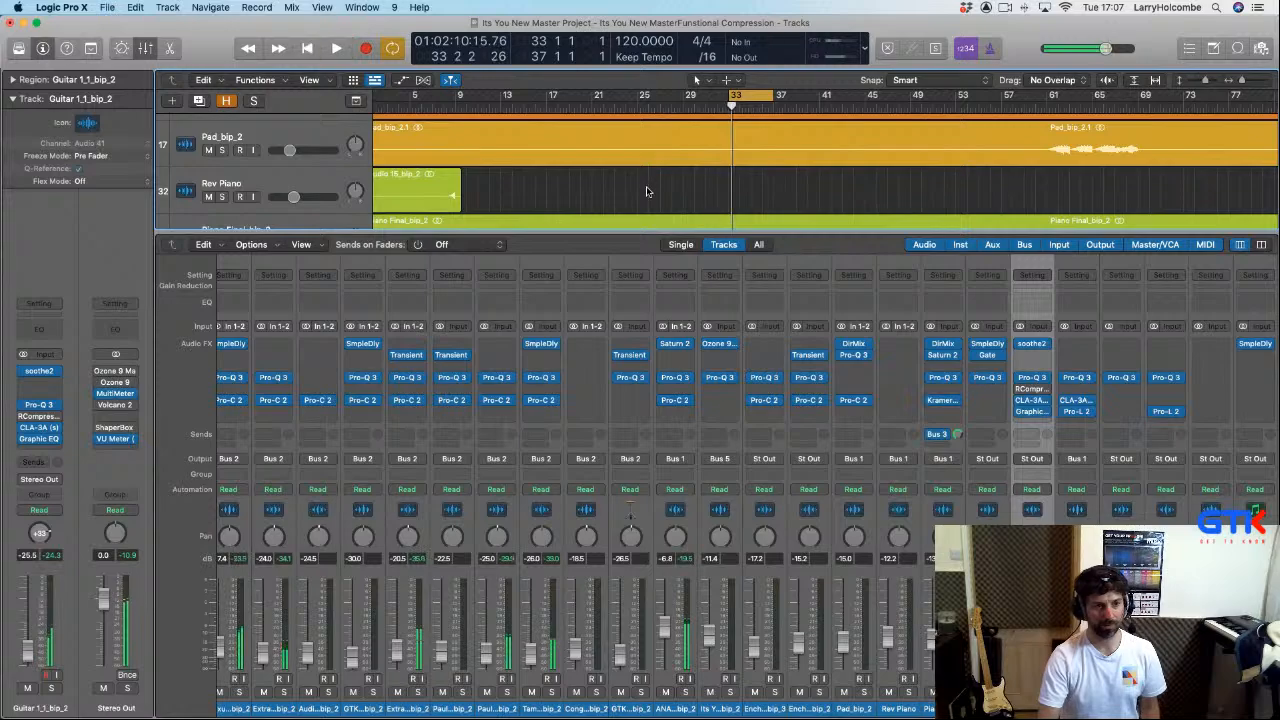
key("x")
key("super+Left")
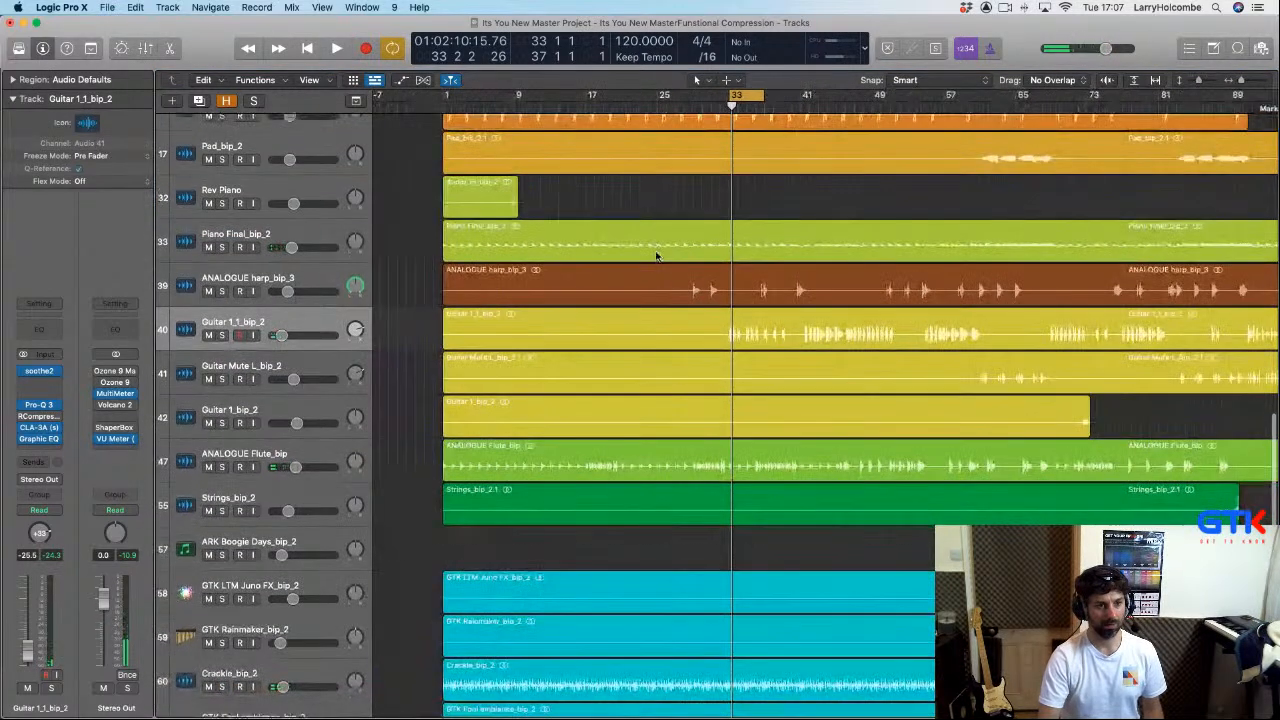
scroll(657, 257, "right", 3)
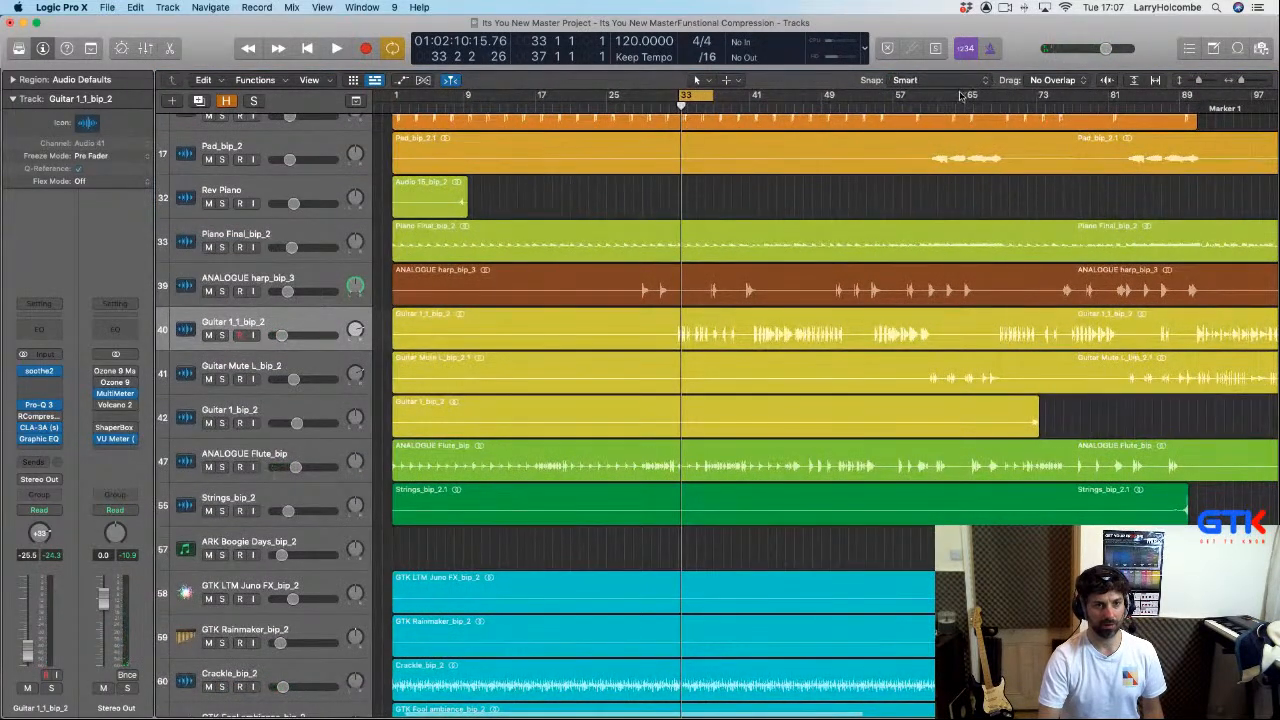
scroll(1085, 210, "right", 8)
left_click_drag(938, 309, 1168, 430)
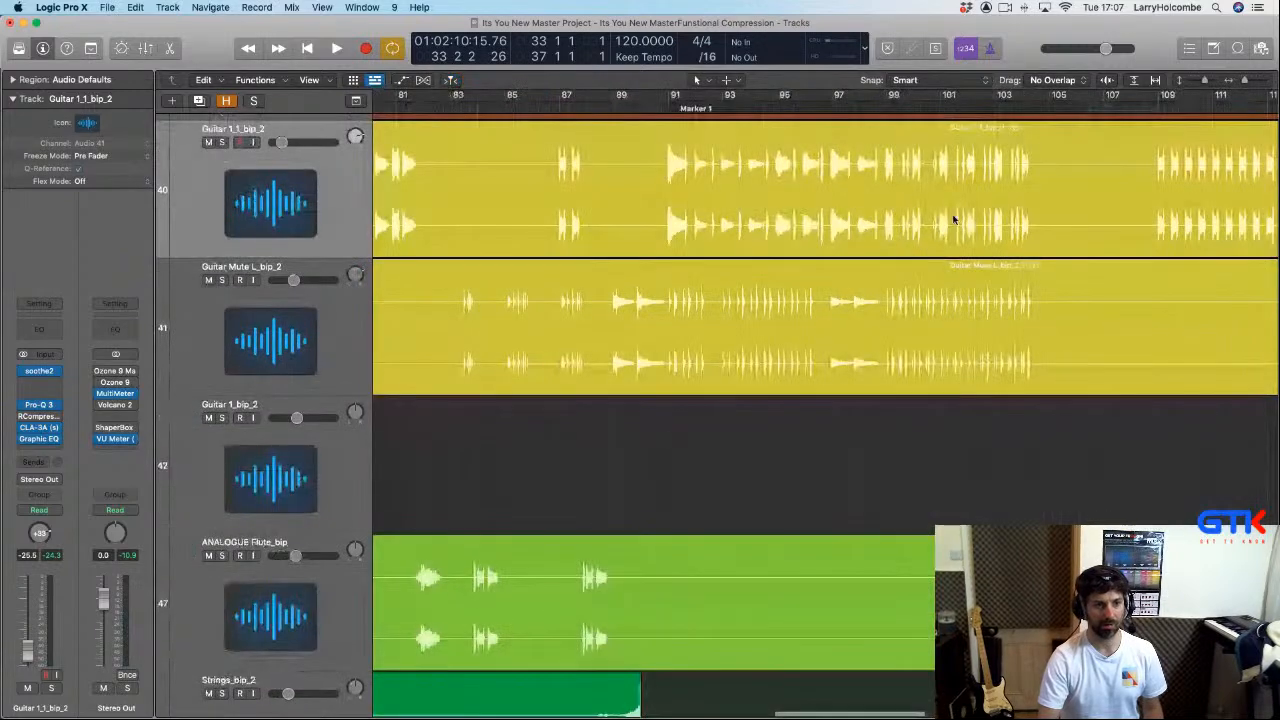
left_click_drag(675, 96, 830, 96)
key("space")
Step: Insert a Vintage Graphic EQ after the Pro-L 2 on the Guitar Mute L_bip_2 channel
left_click(307, 320)
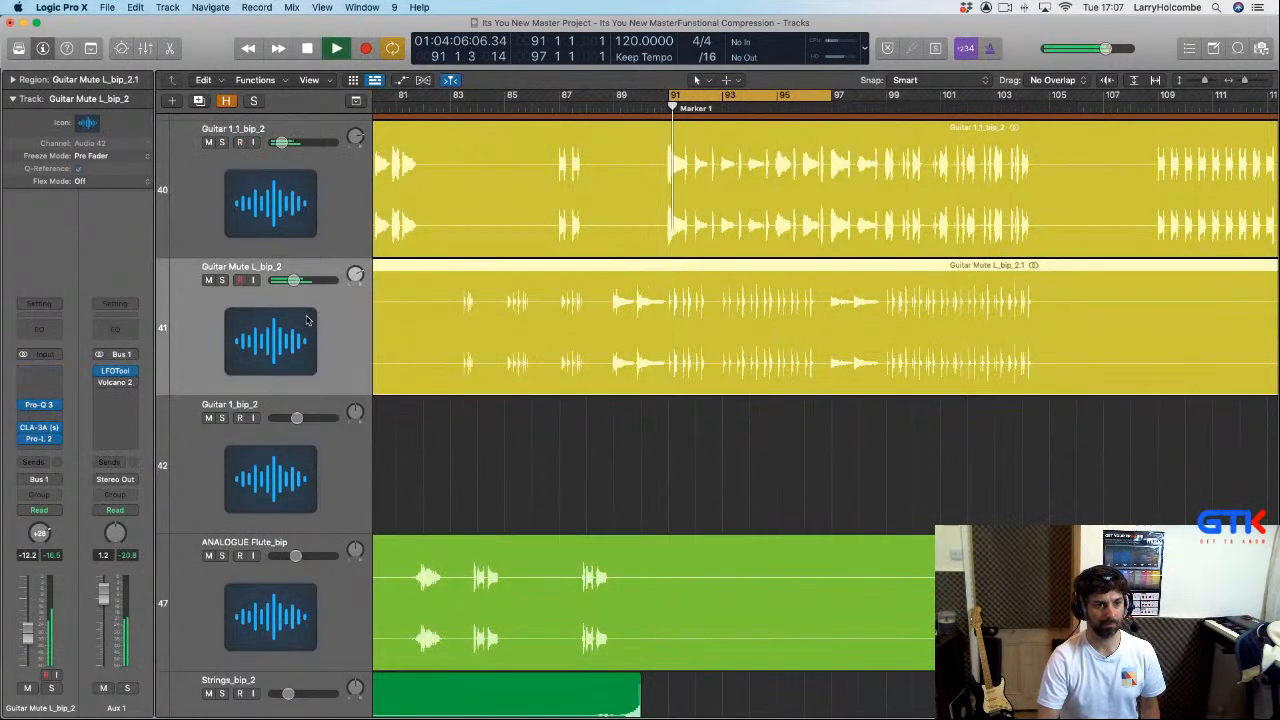
key("x")
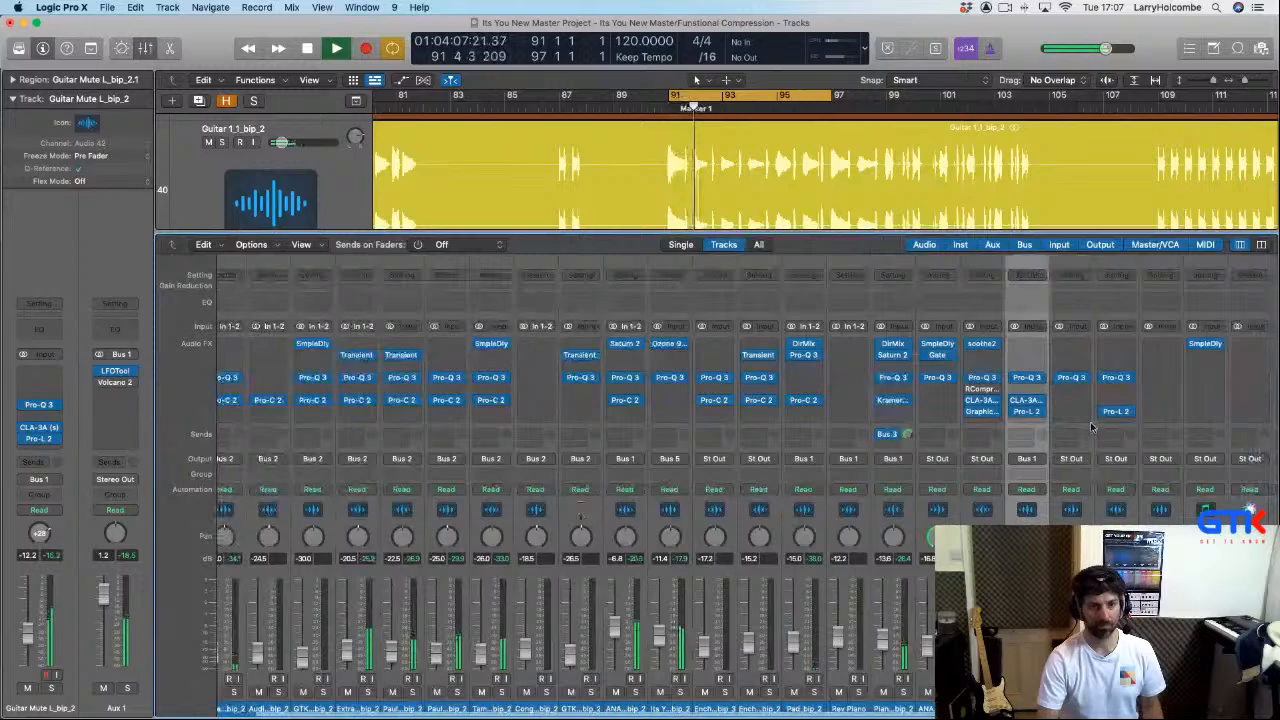
left_click(1017, 423)
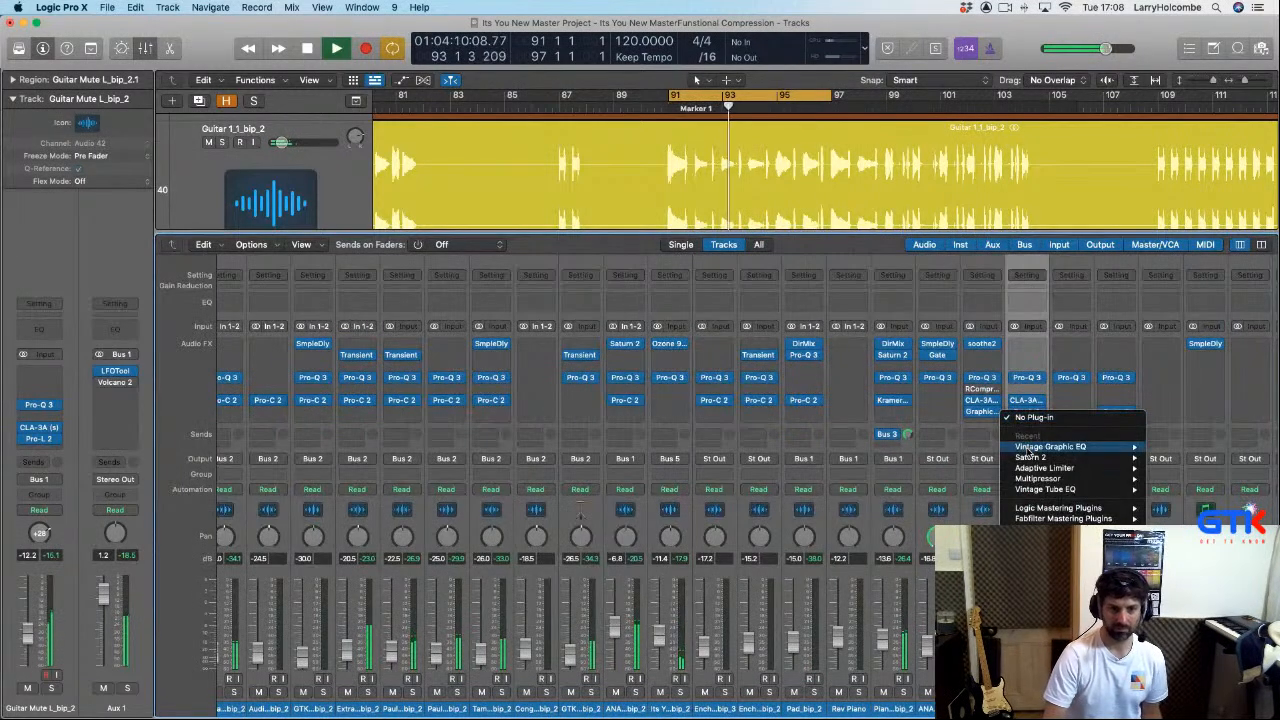
mouse_move(1050, 446)
left_click(1192, 455)
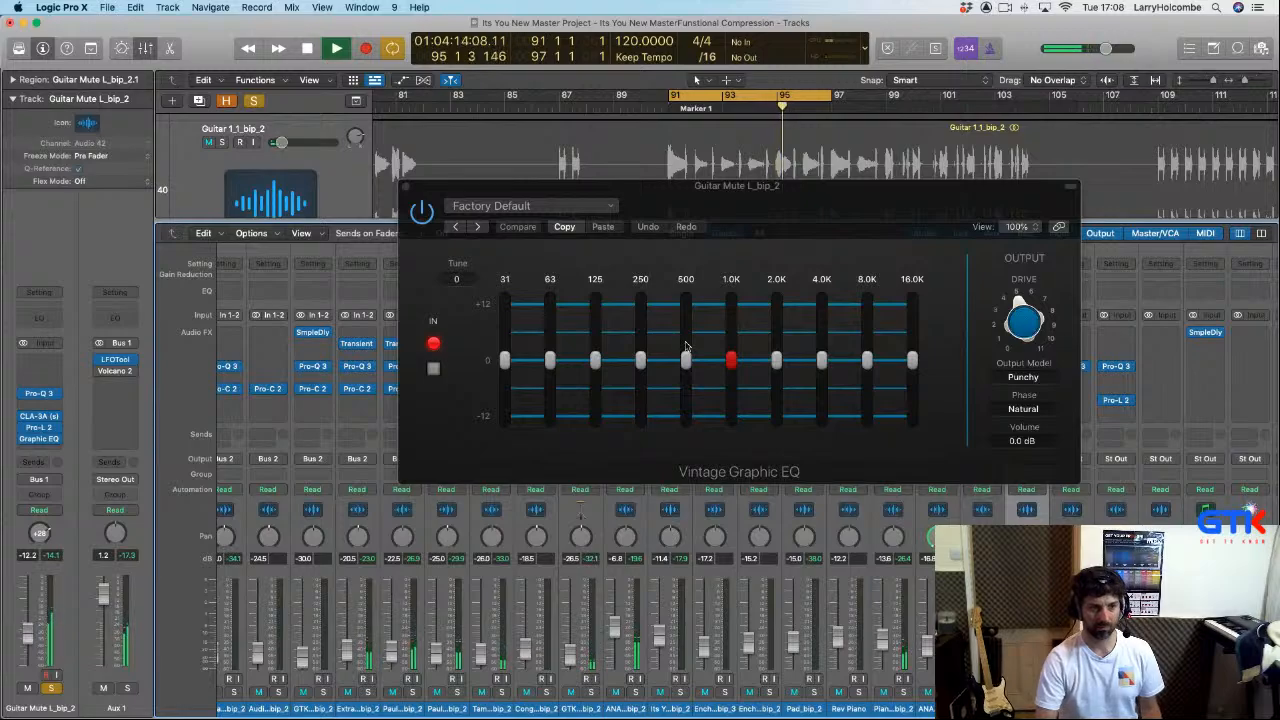
Step: Load the Funky Rhythm Guitar preset in the Vintage Graphic EQ and stop playback
left_click(530, 205)
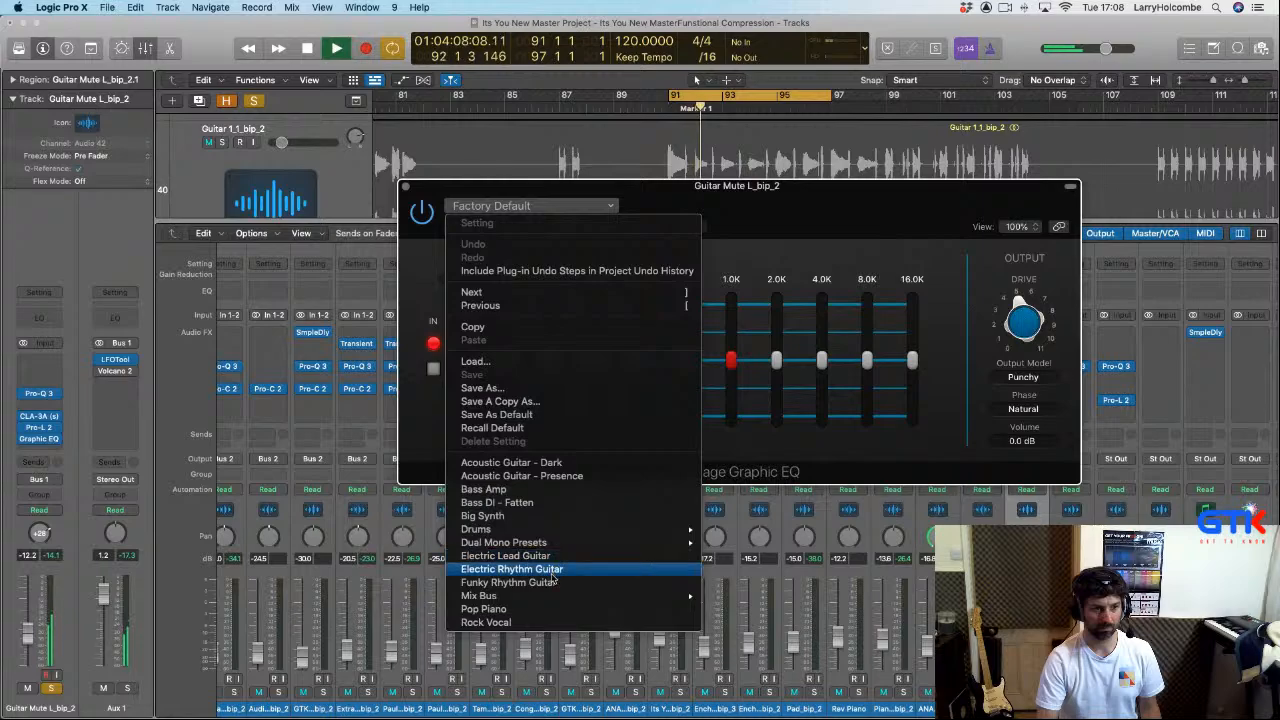
left_click(549, 584)
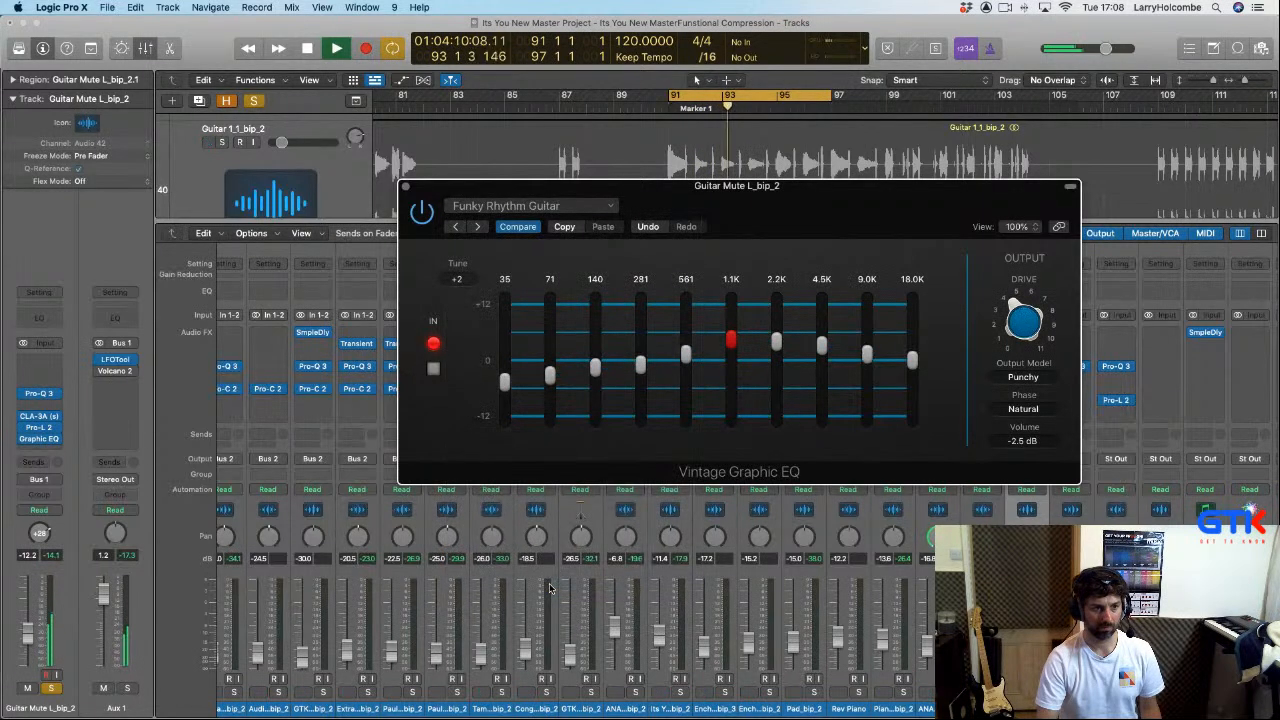
key("space")
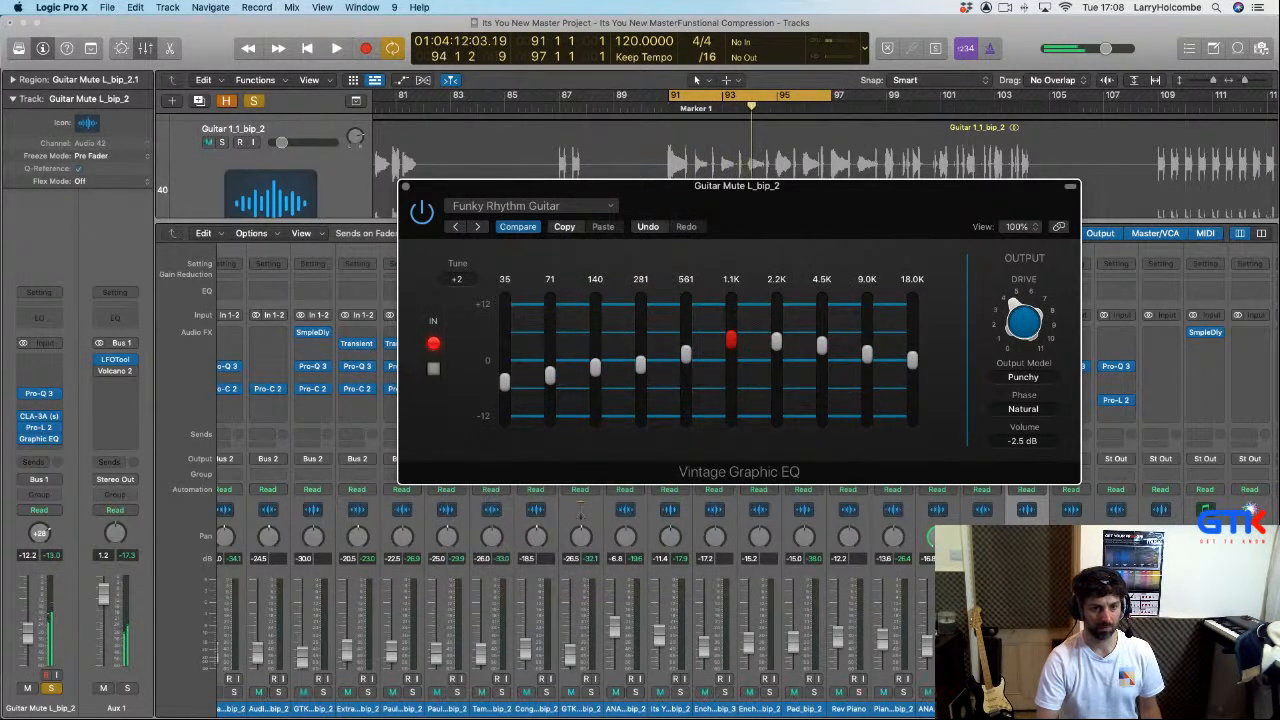
Step: Unsolo the muted guitar, play it within the full mix with slightly less output drive, and close the Vintage Graphic EQ
left_click(1038, 692)
key("space")
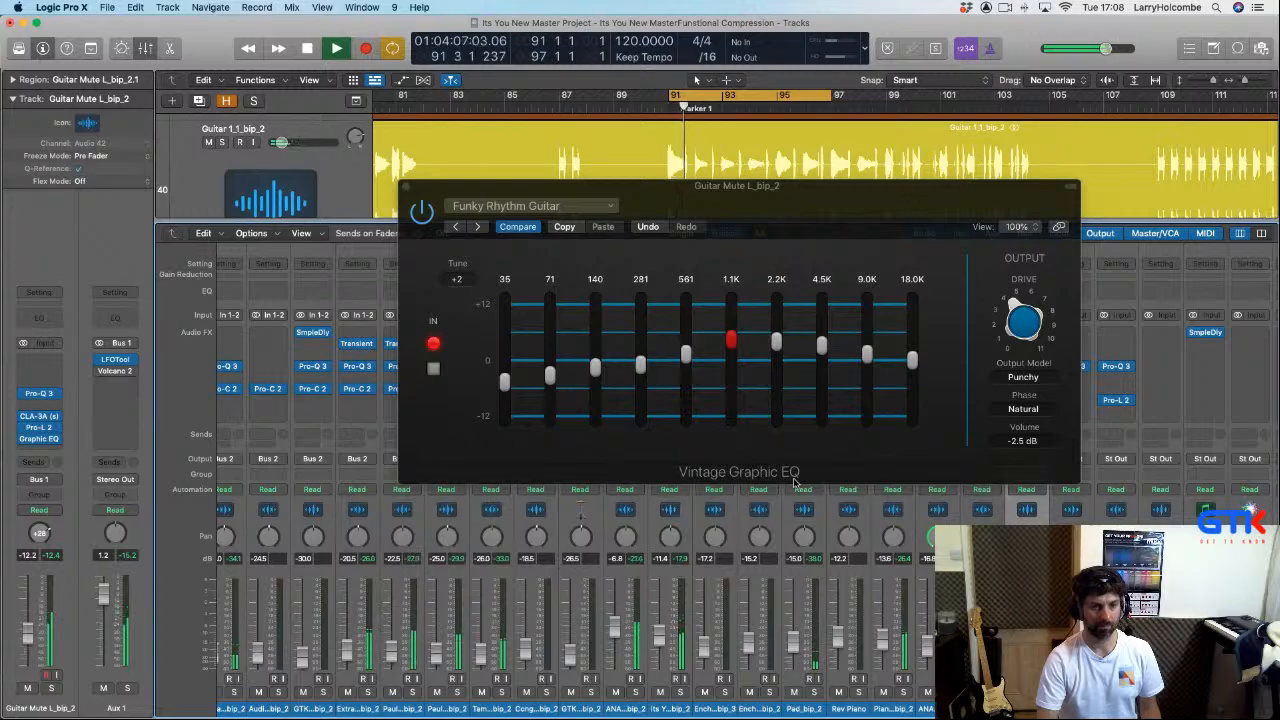
left_click(1028, 338)
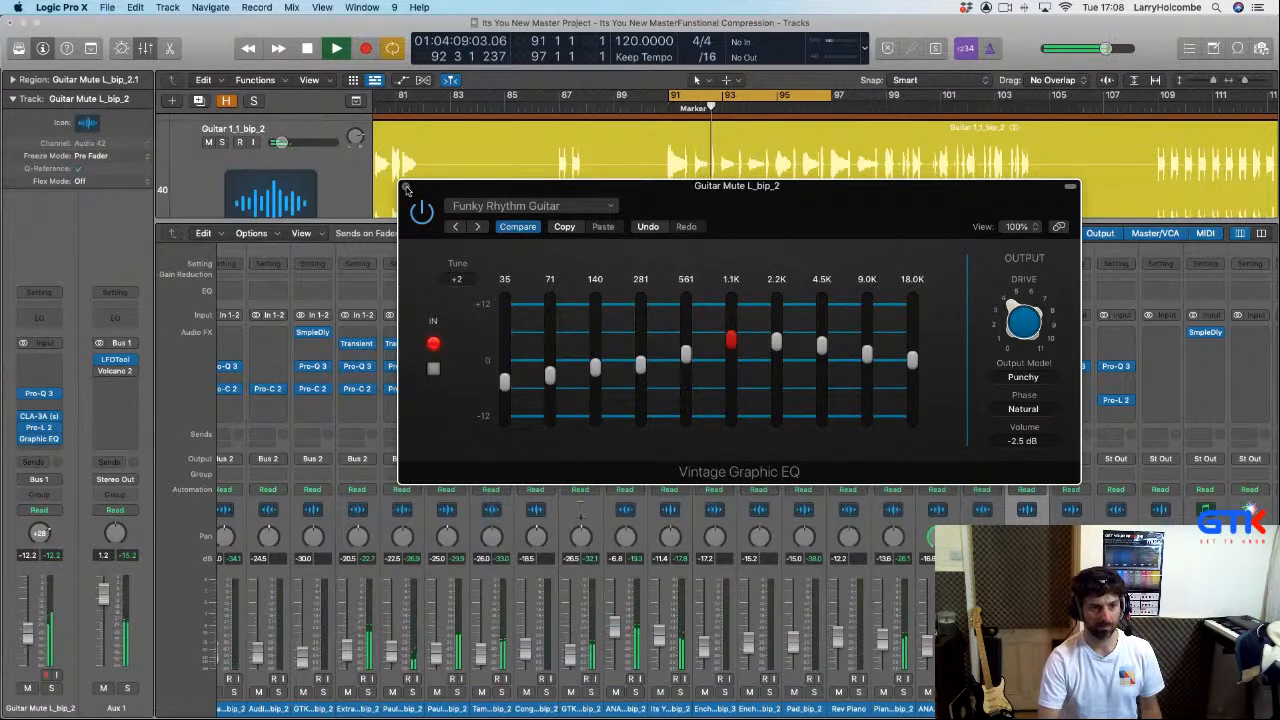
key("space")
left_click(406, 188)
Step: Return to the full arrangement, set the cycle range to bars 33–49 and start playback
key("x")
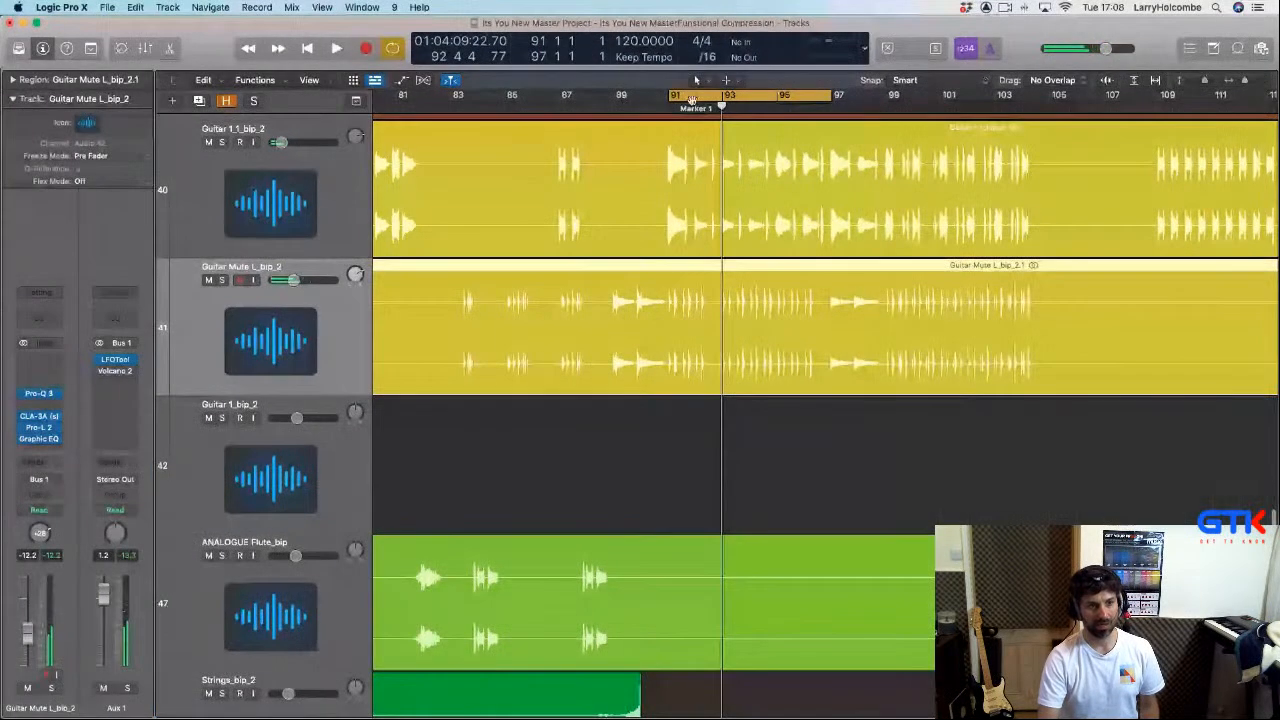
scroll(612, 343, "down", 10)
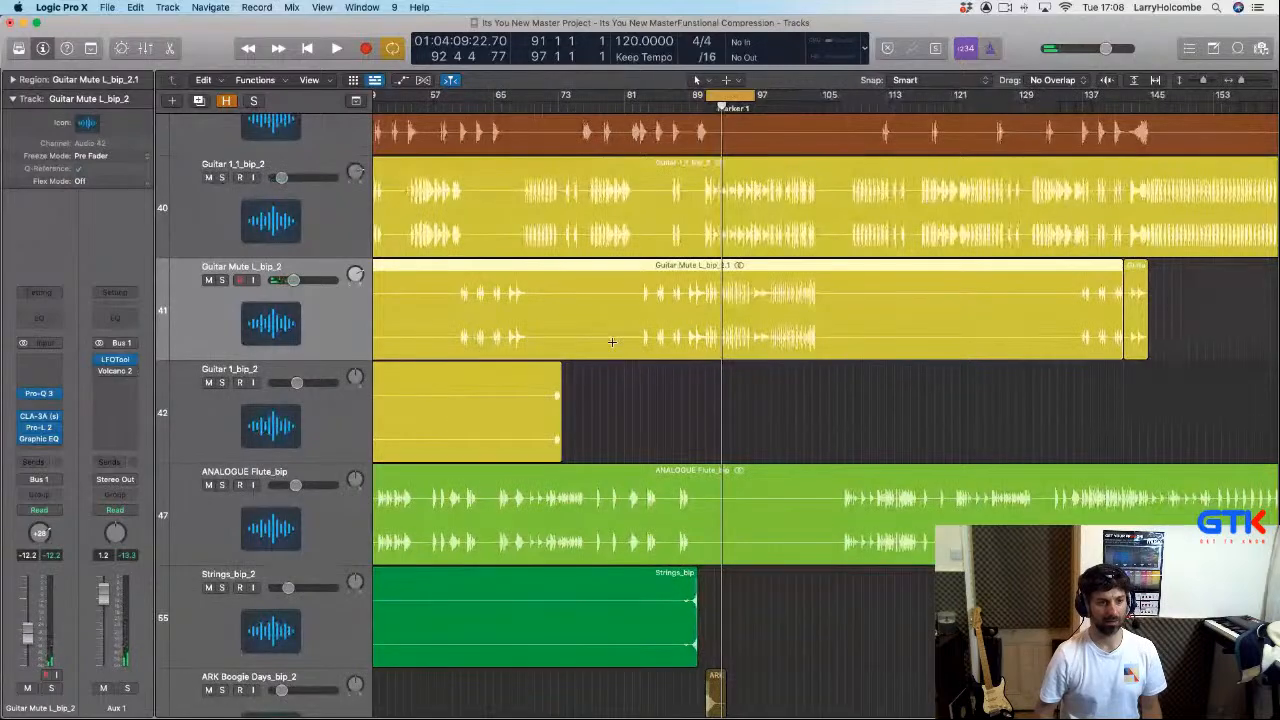
scroll(612, 343, "down", 8)
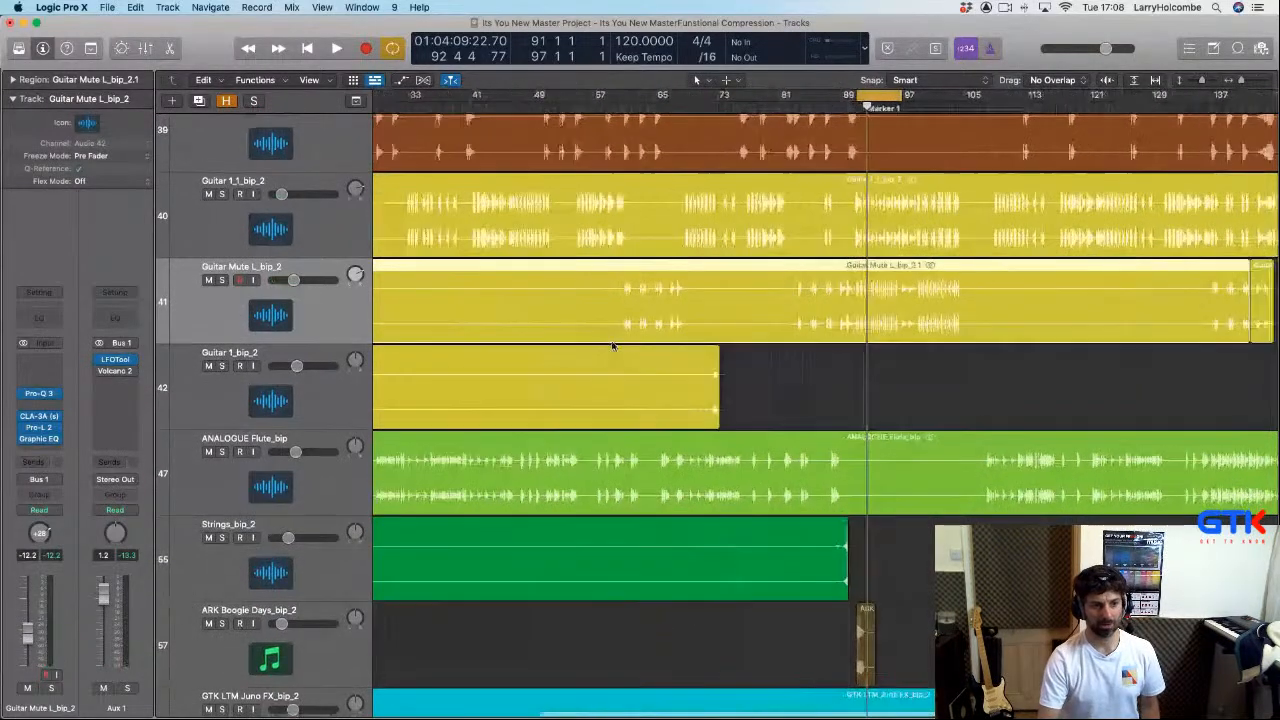
scroll(612, 343, "down", 5)
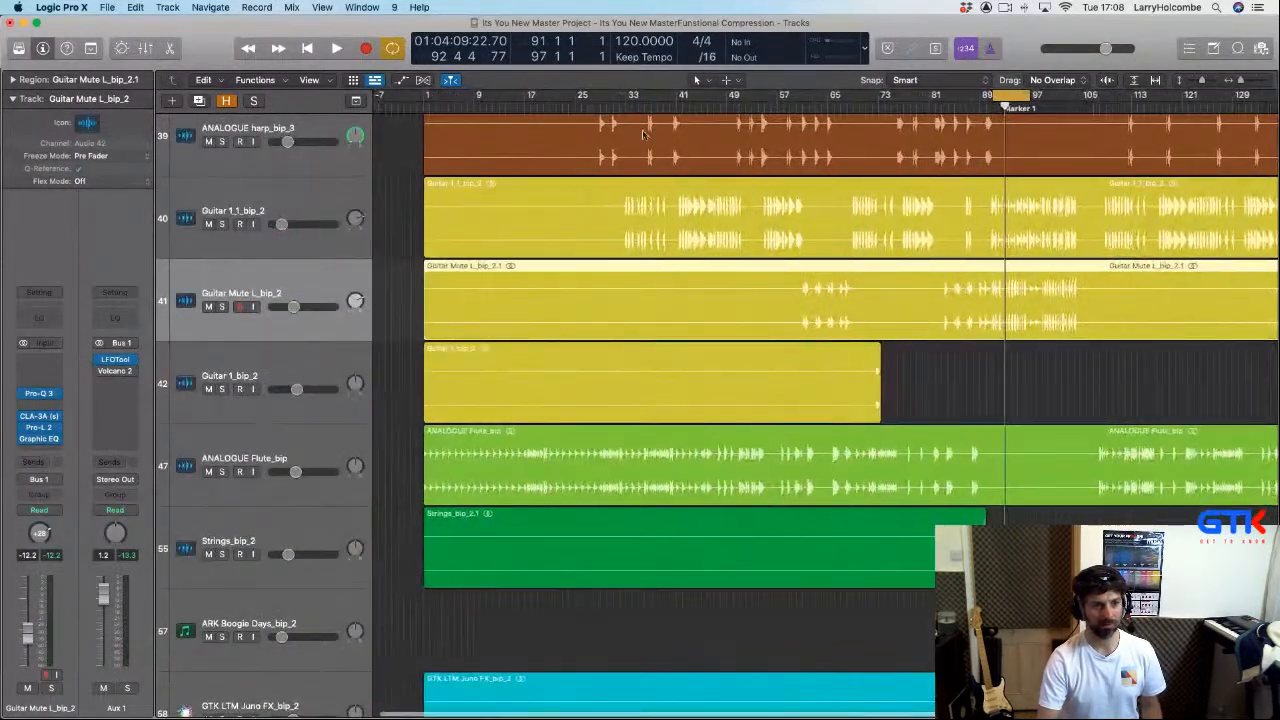
left_click_drag(628, 103, 726, 100)
key("space")
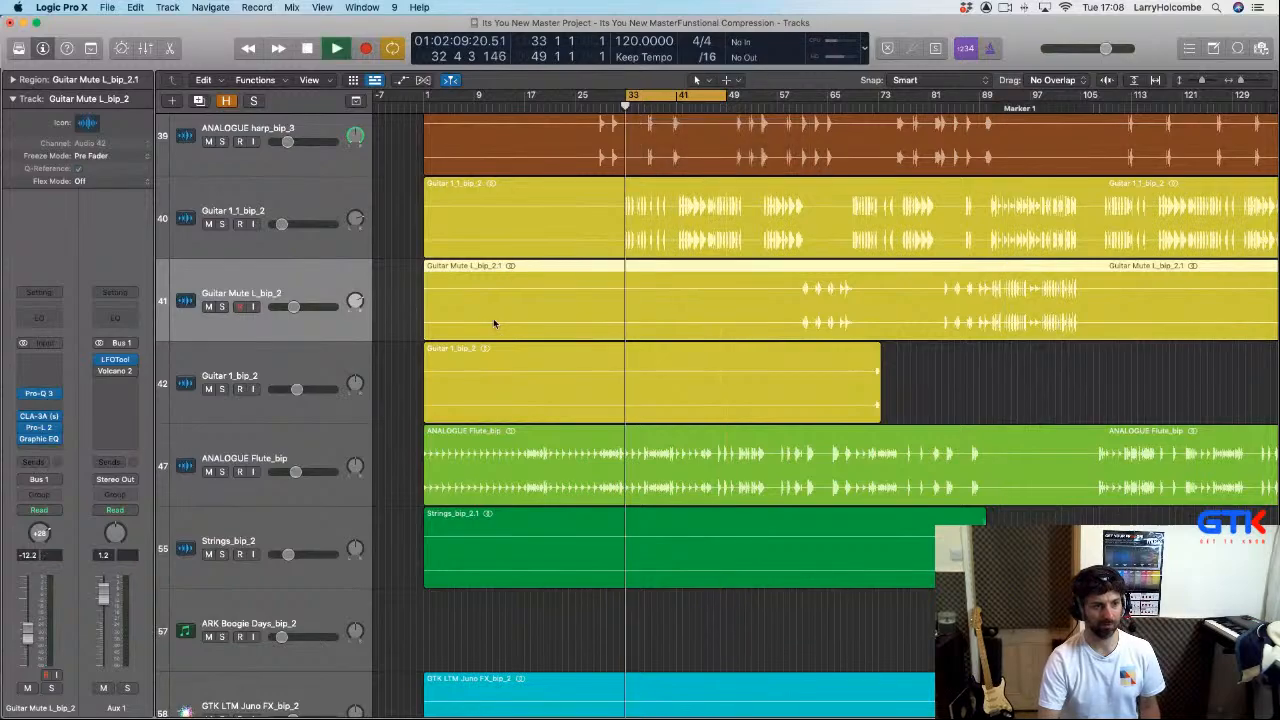
Step: Insert a stereo Saturn 2 ahead of the Pro-Q 3 on the ANALOGUE Flute_bip channel and reposition its window
left_click(311, 434)
key("x")
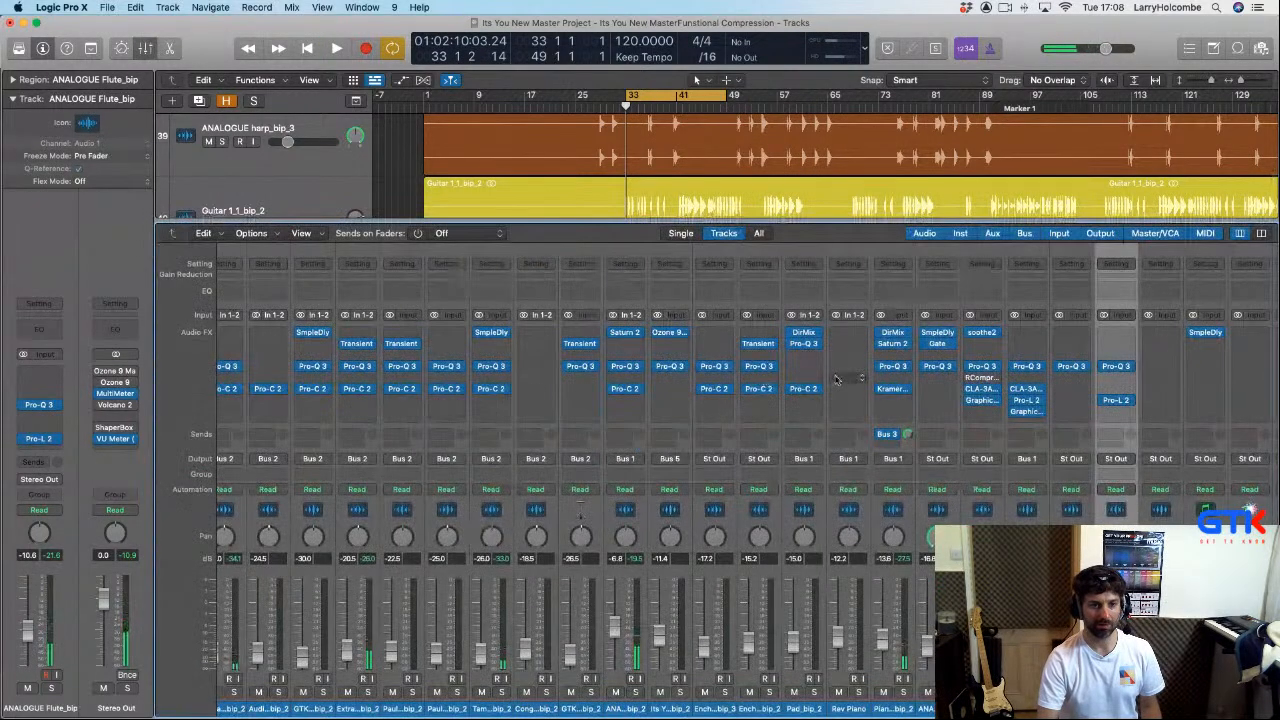
scroll(843, 380, "right", 2)
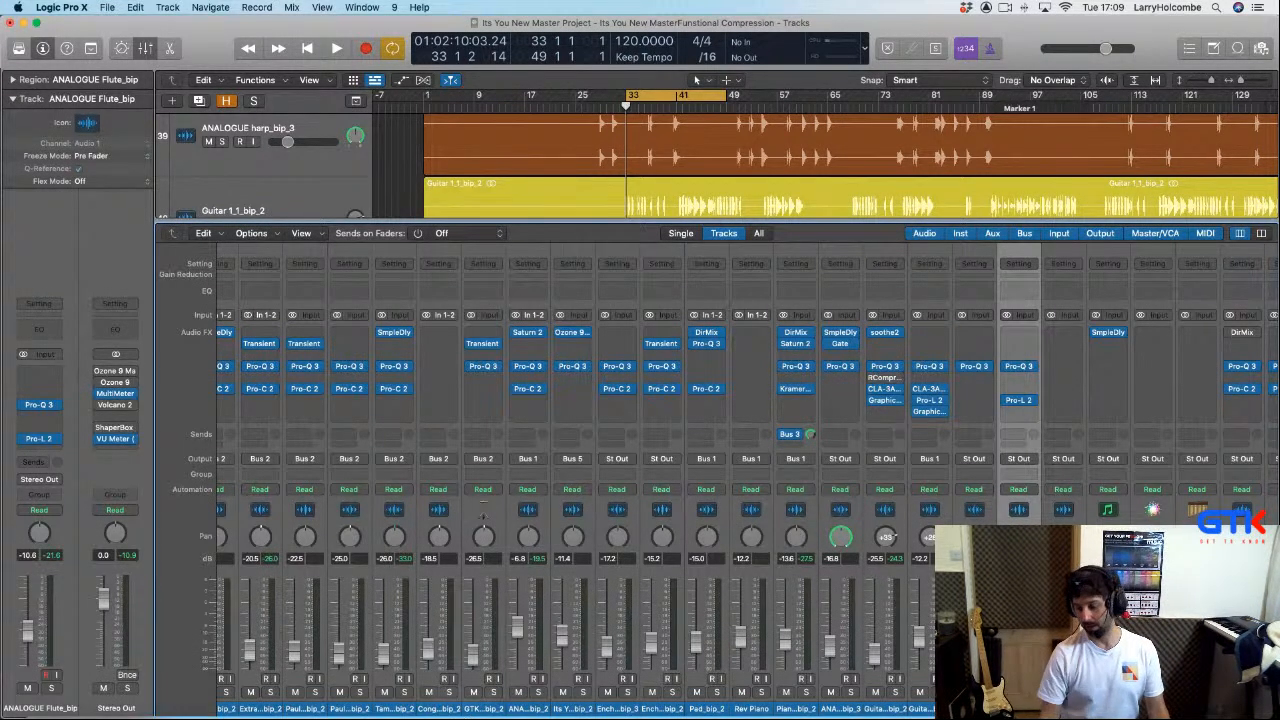
left_click(884, 696)
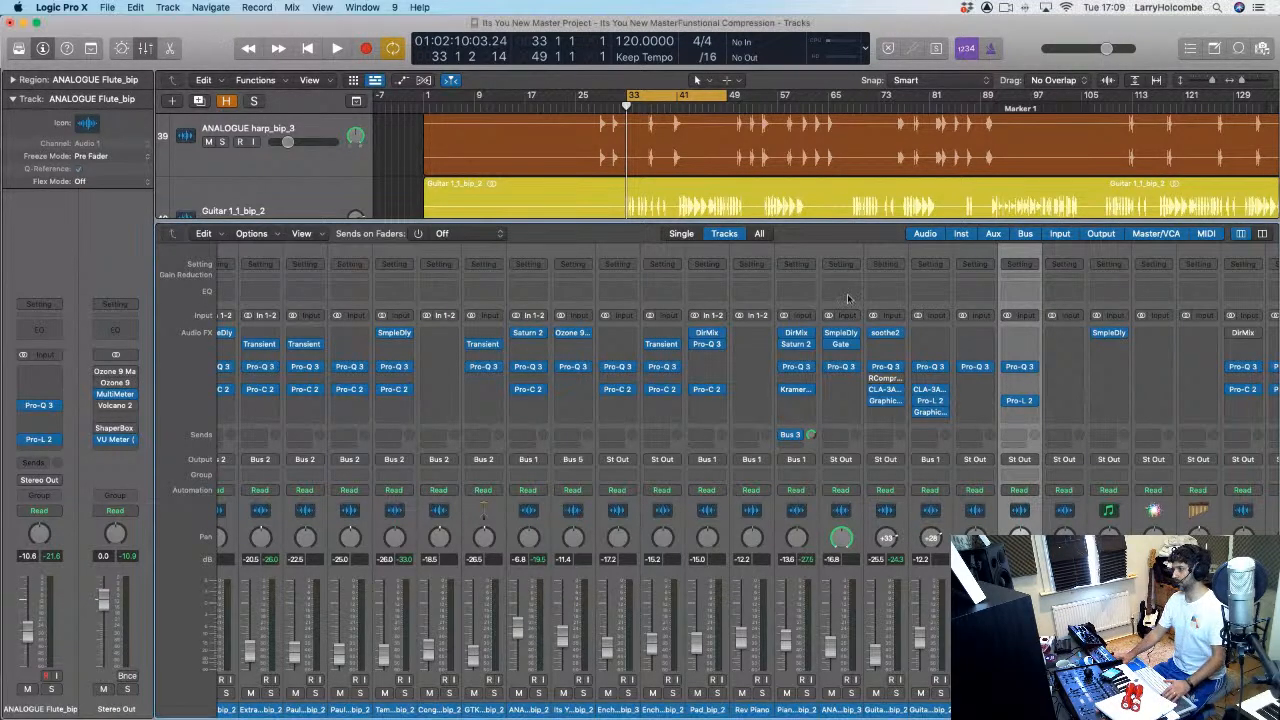
left_click(1012, 348)
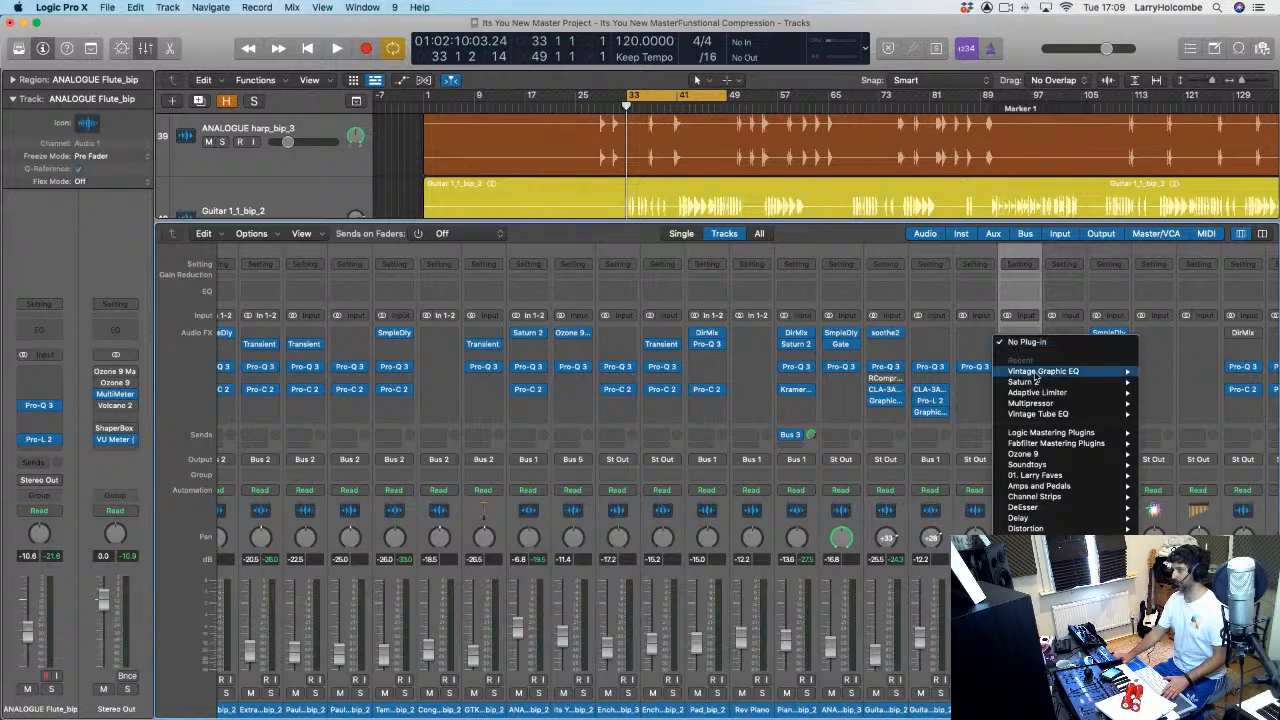
mouse_move(1038, 372)
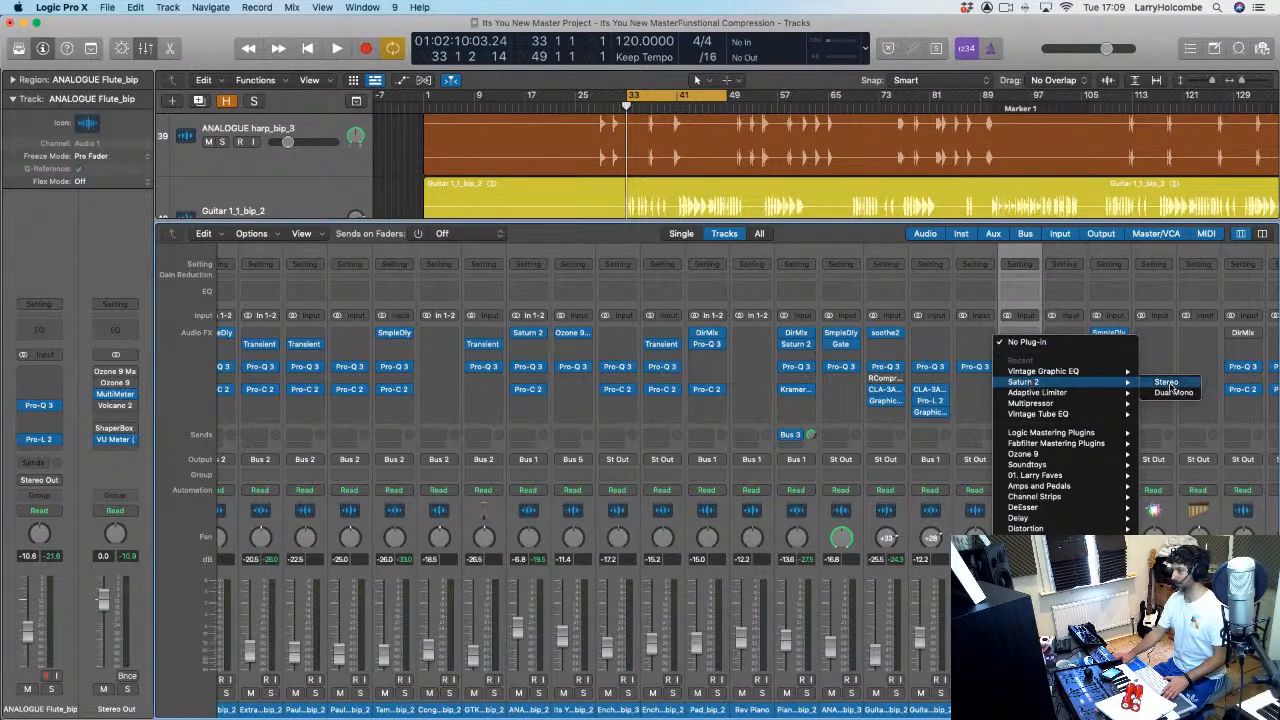
left_click(1147, 381)
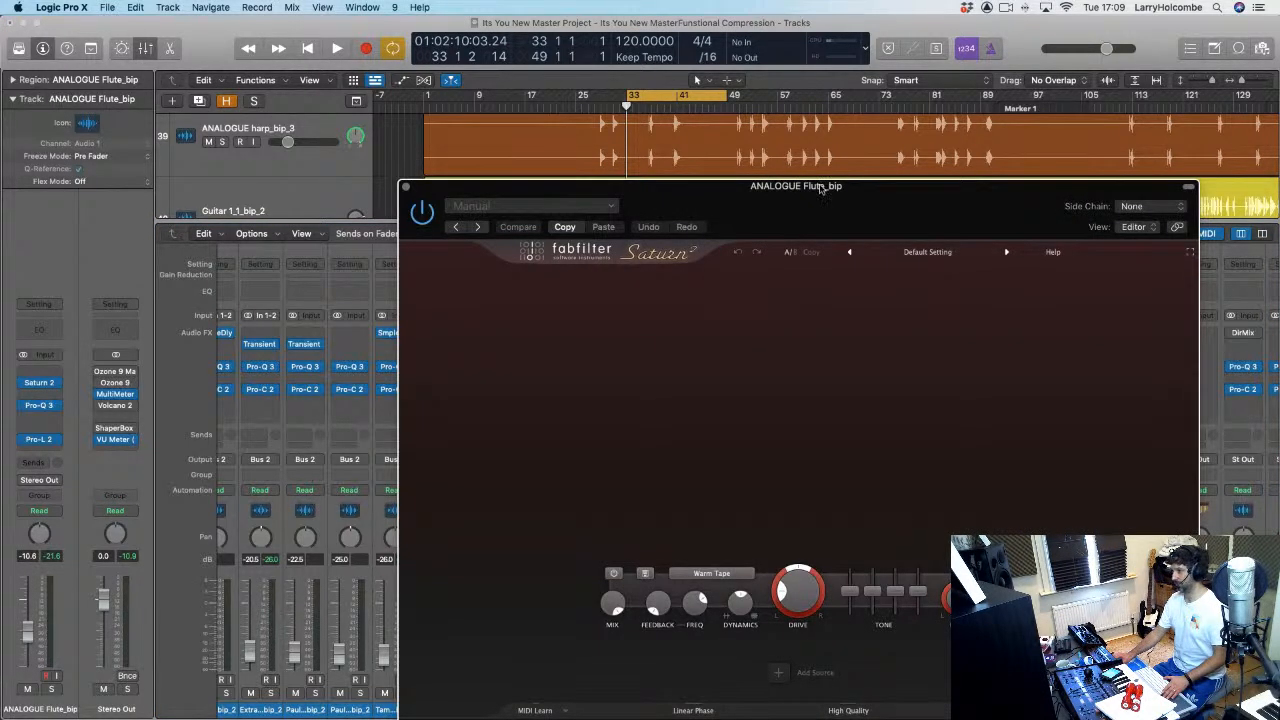
mouse_move(820, 188)
left_mouse_down()
mouse_move(598, 93)
mouse_move(593, 70)
left_mouse_up()
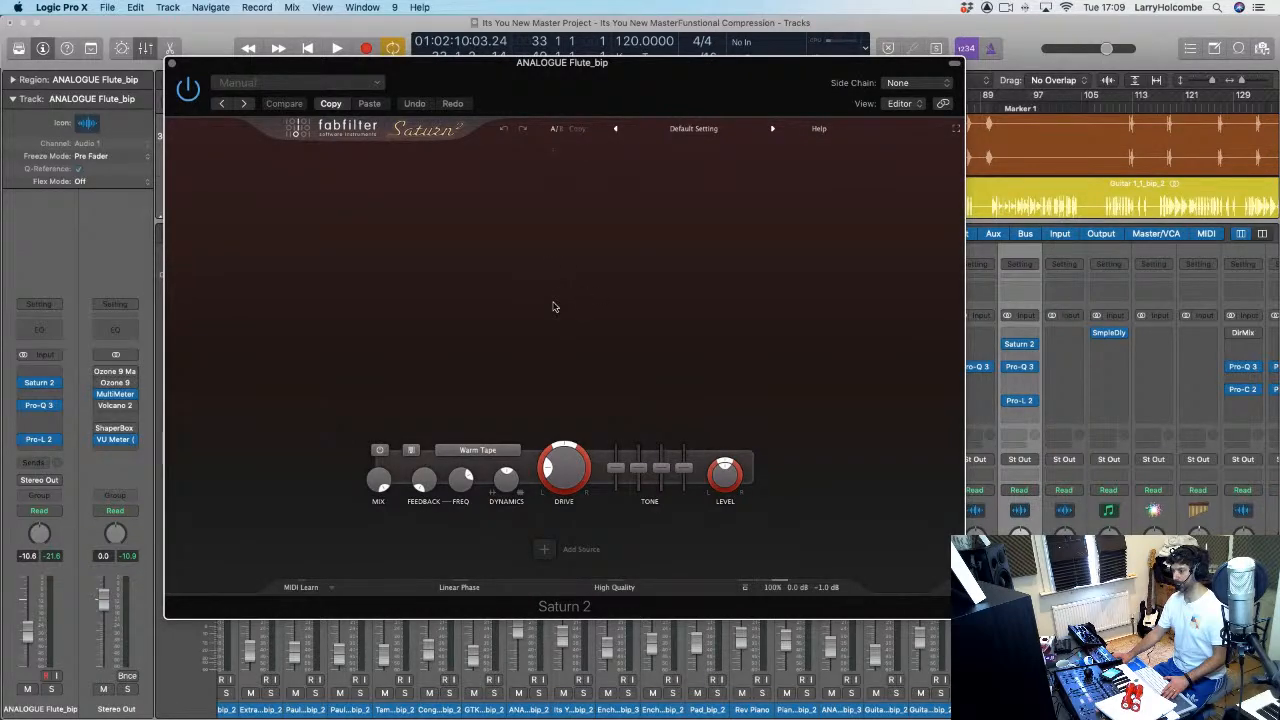
Step: Add a second Saturn 2 band during playback, set it to Clean Tape with about 47% drive, and reduce the overall mix to about 48%
key("space")
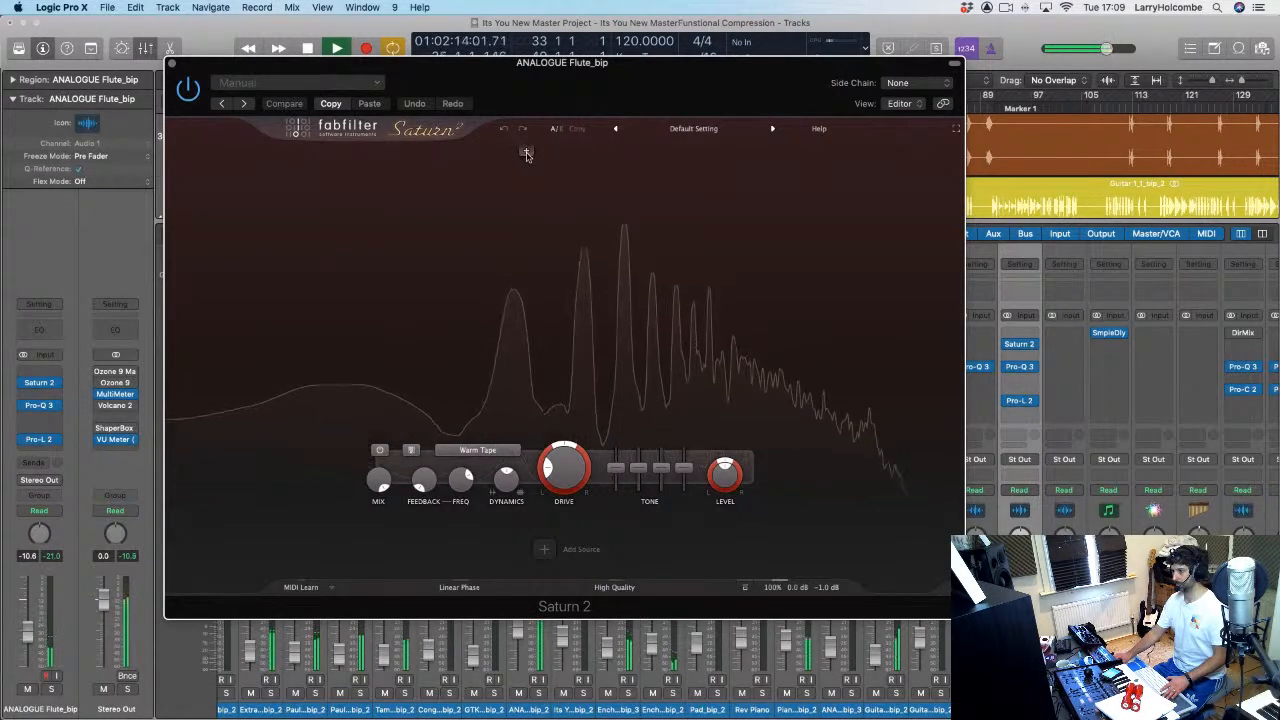
left_click(449, 158)
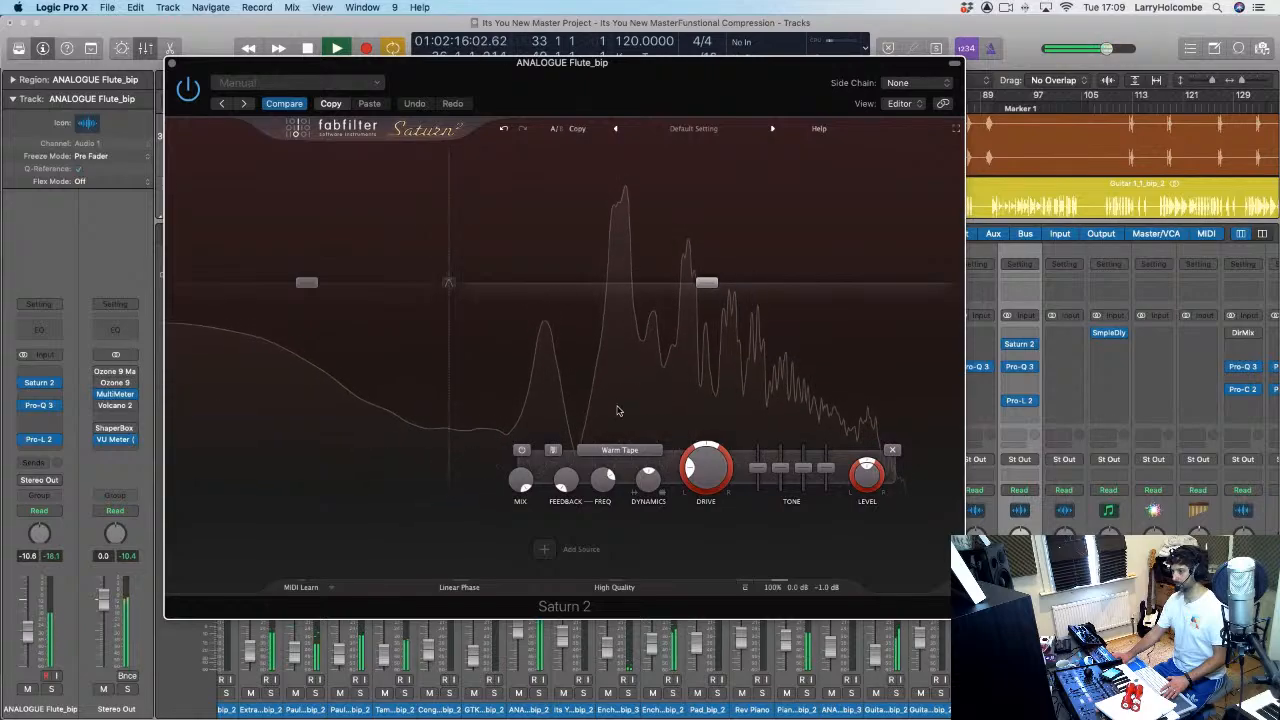
left_click(620, 450)
mouse_move(604, 477)
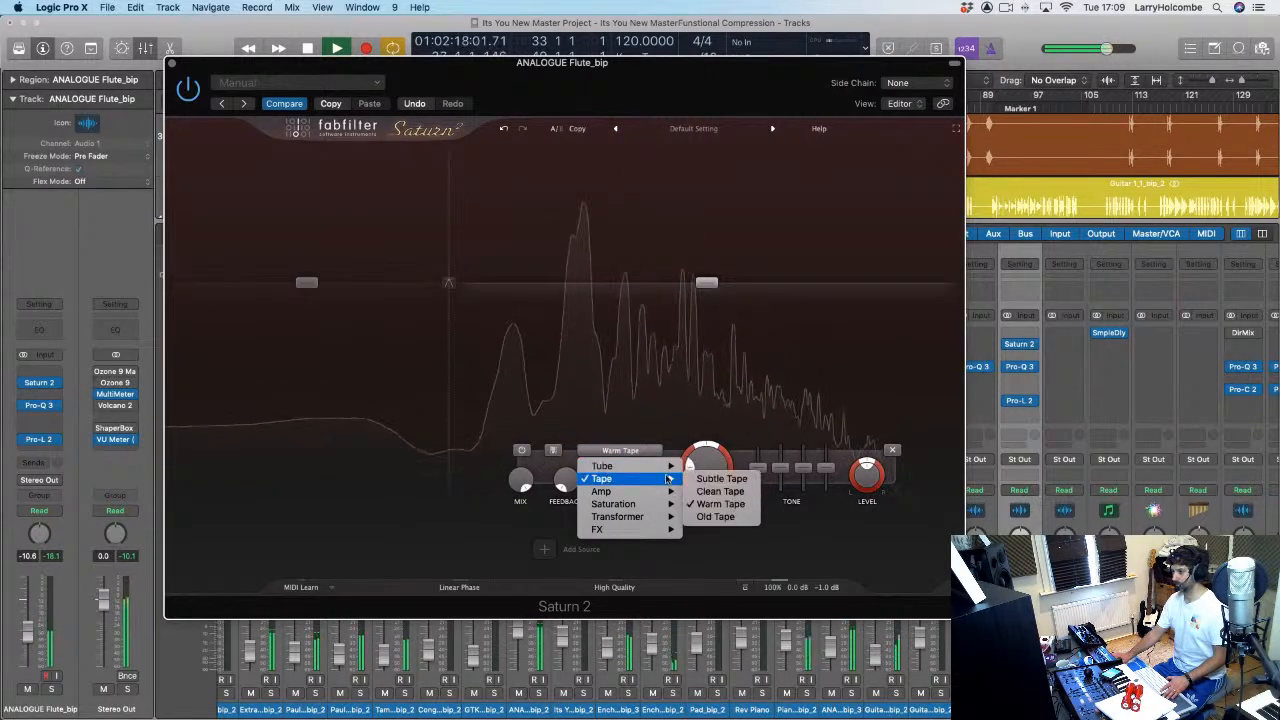
left_click(718, 490)
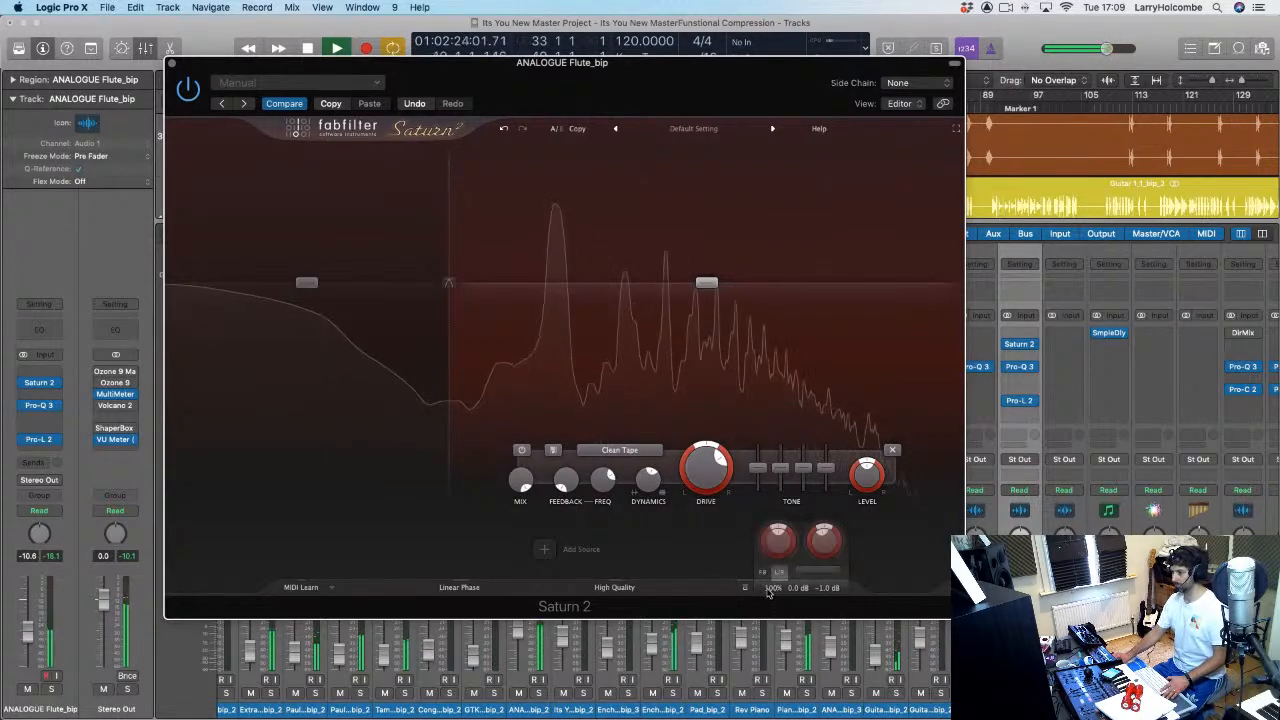
left_click_drag(772, 588, 728, 512)
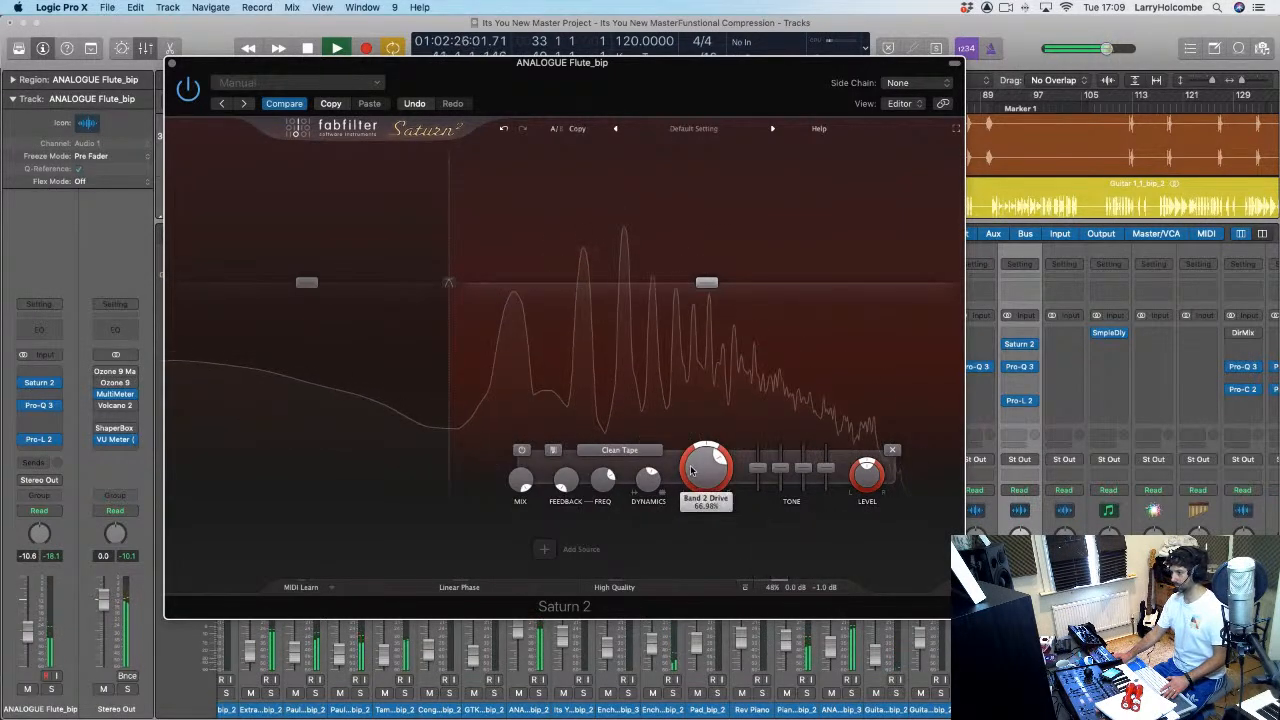
left_click_drag(707, 466, 706, 490)
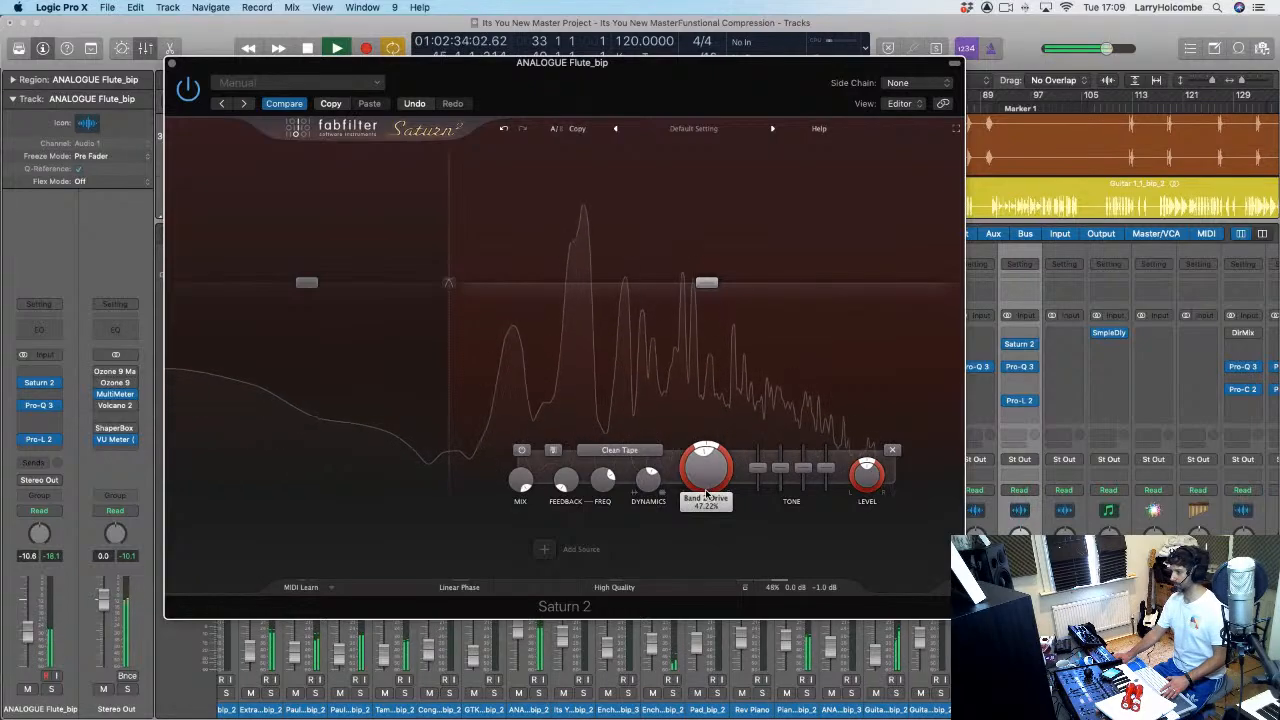
Step: Compare the flute in the mix with Saturn 2 bypassed and enabled
left_click(745, 589)
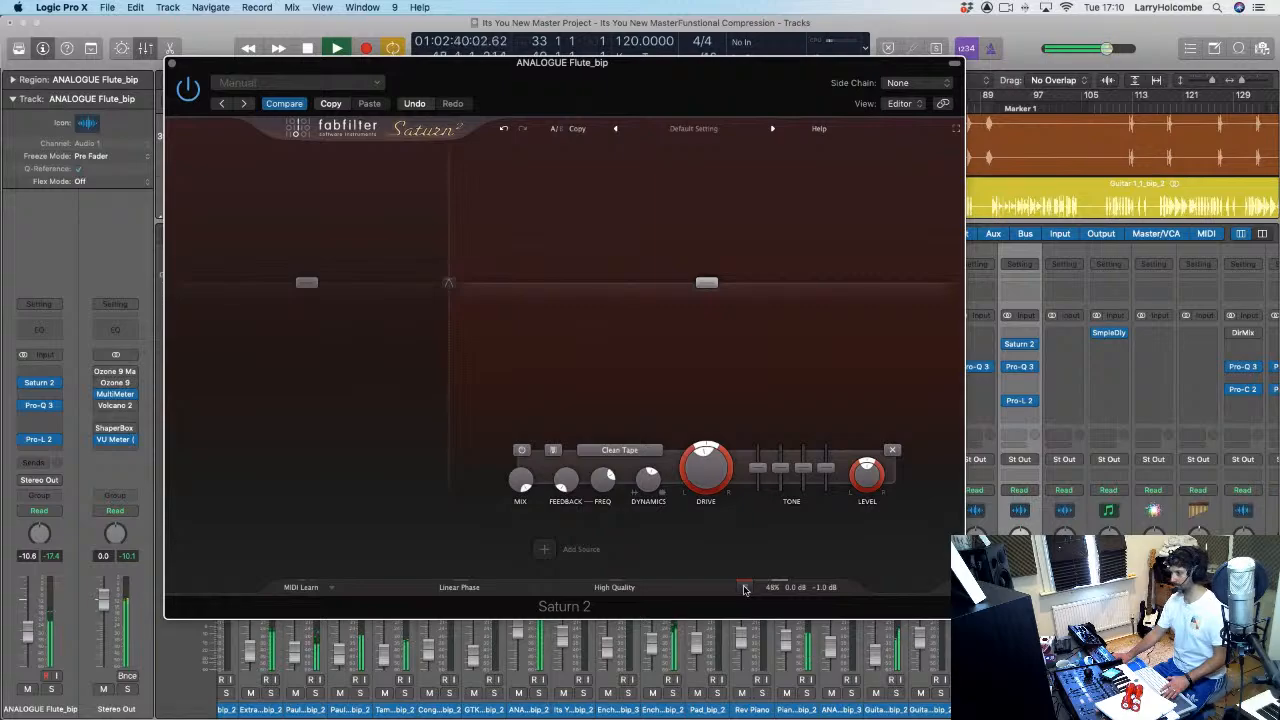
left_click(745, 588)
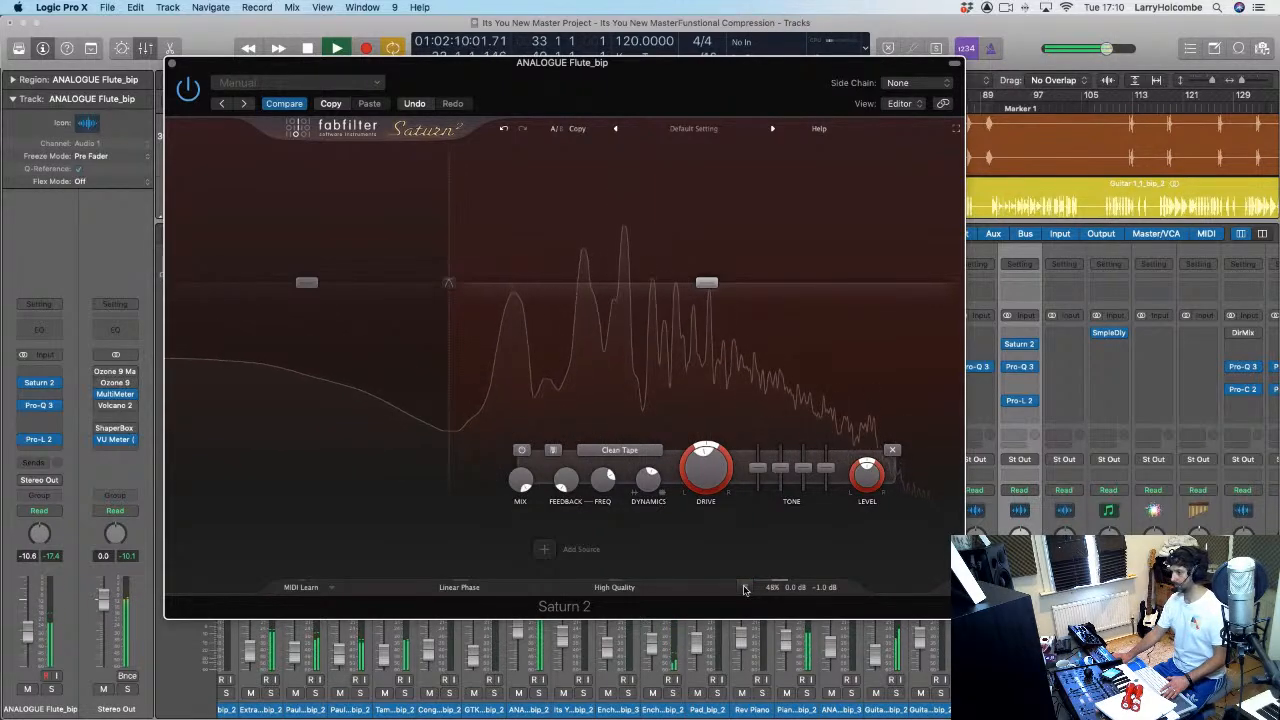
mouse_move(709, 495)
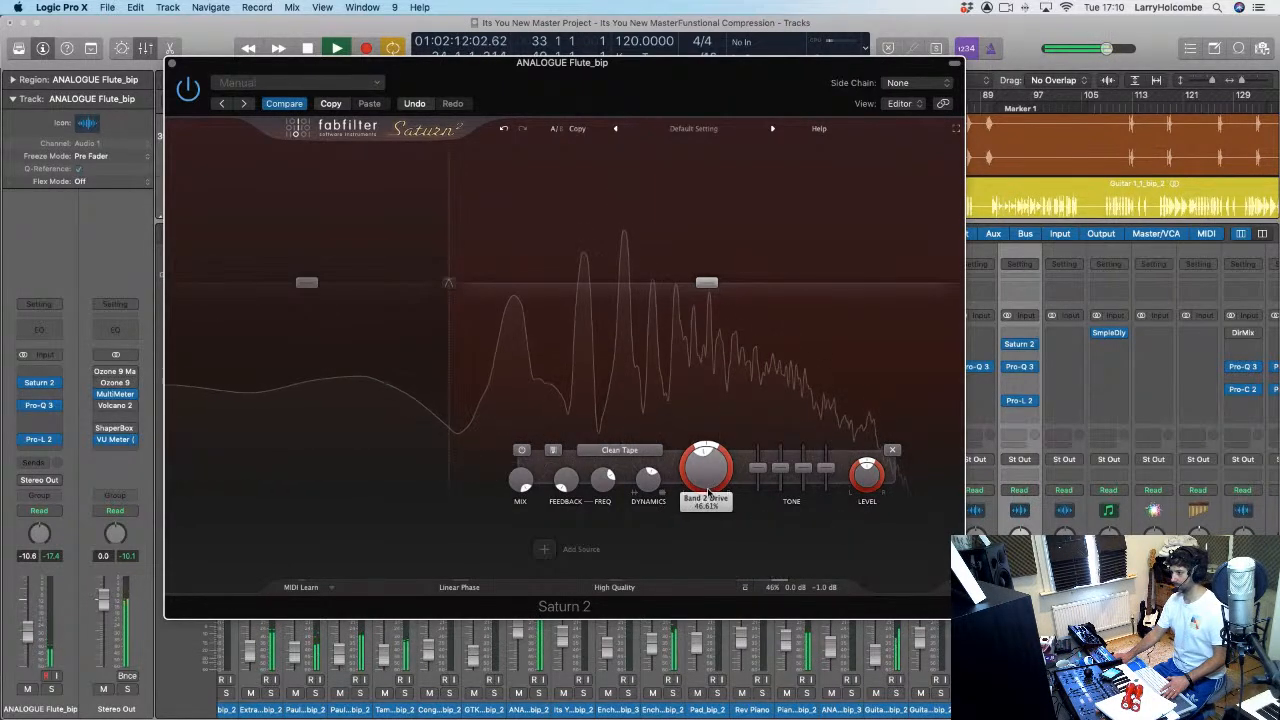
left_click(745, 588)
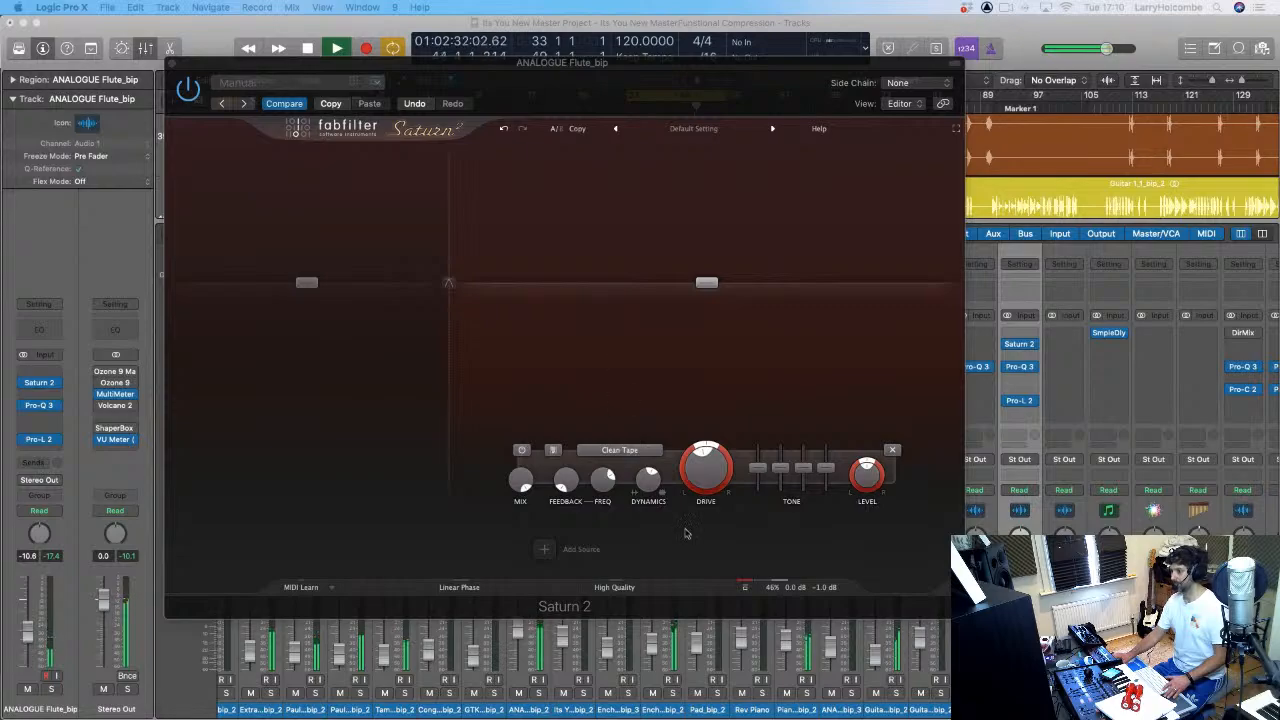
left_click(745, 590)
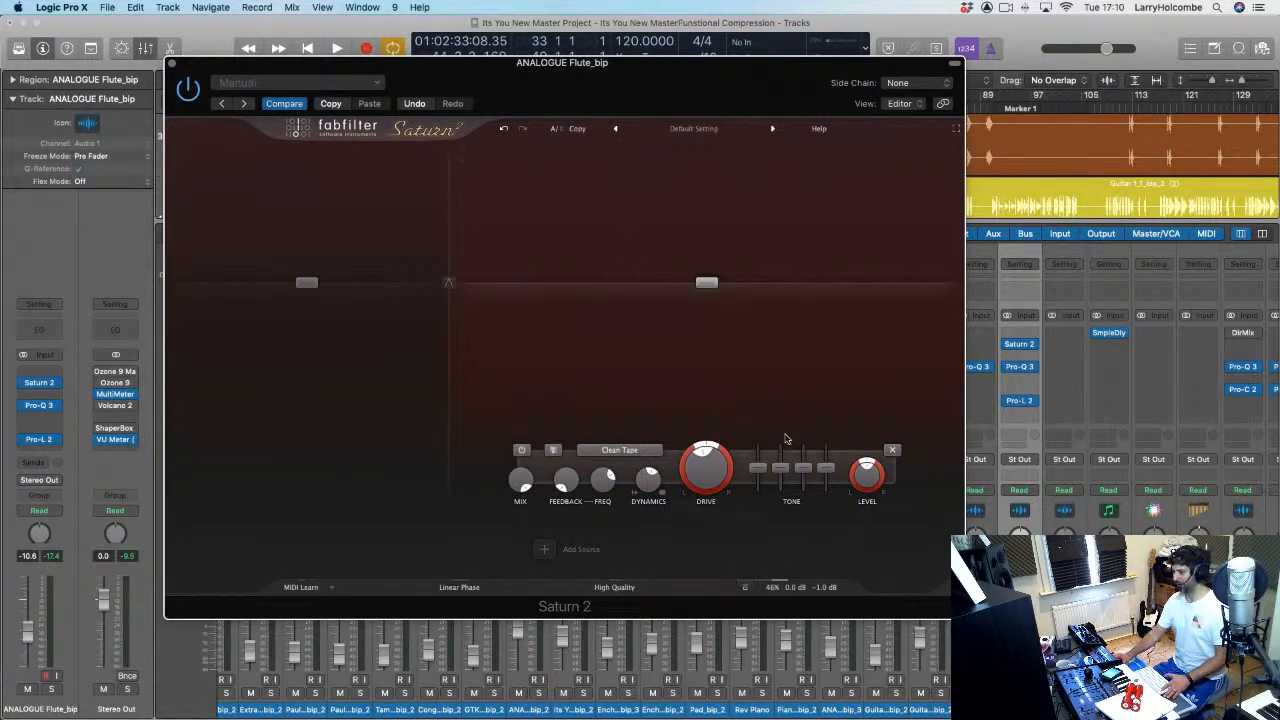
Step: Resume playback, move the Saturn 2 band crossover slightly higher in frequency, and close the plug-in
key("space")
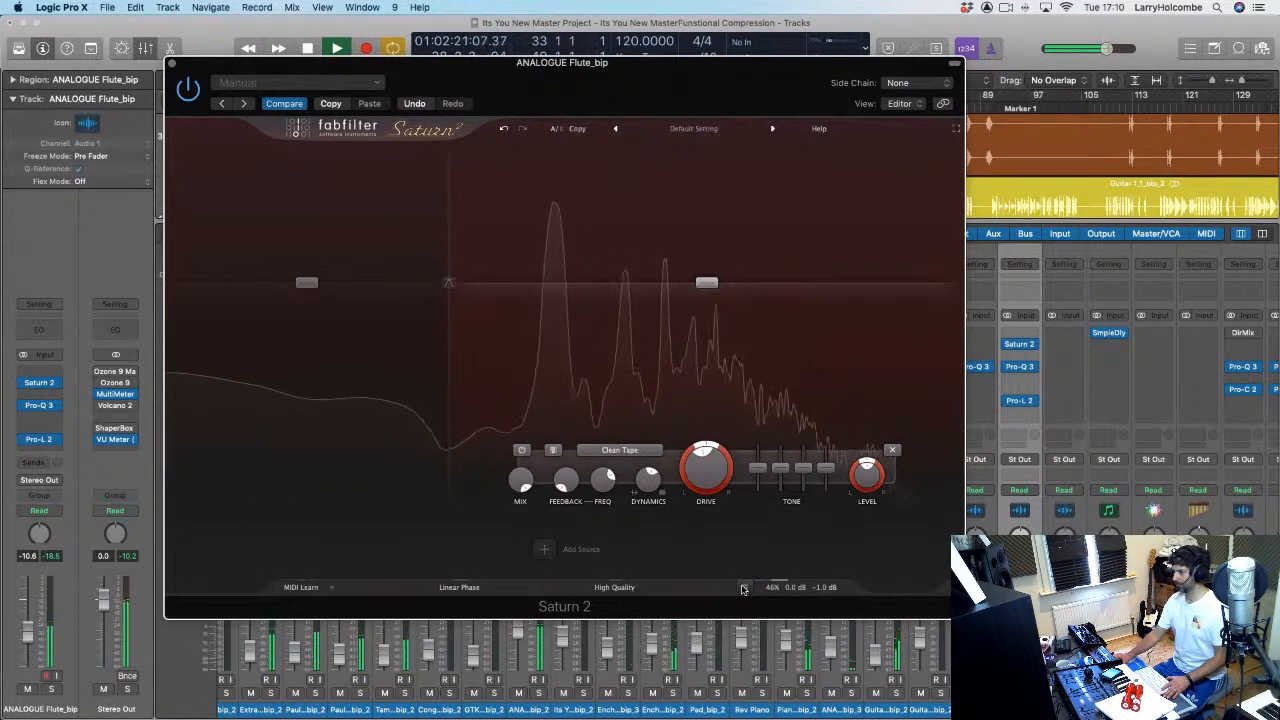
left_click_drag(448, 236, 468, 236)
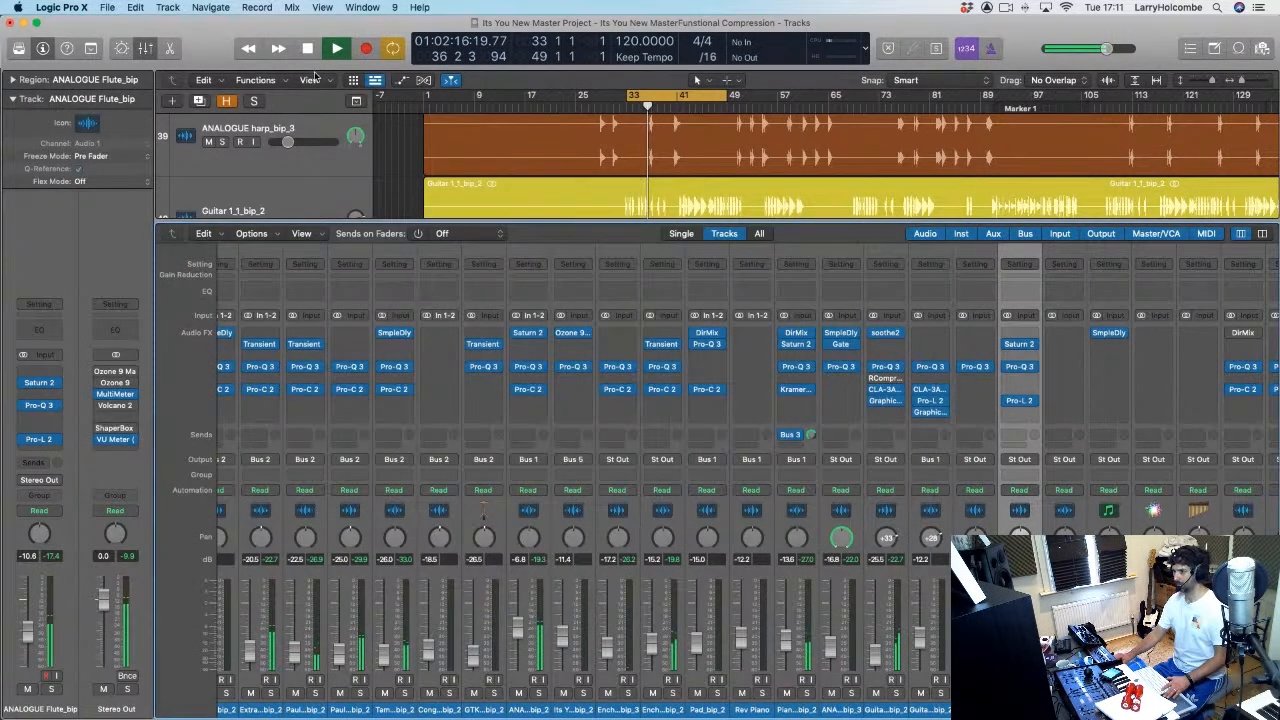
left_click(173, 63)
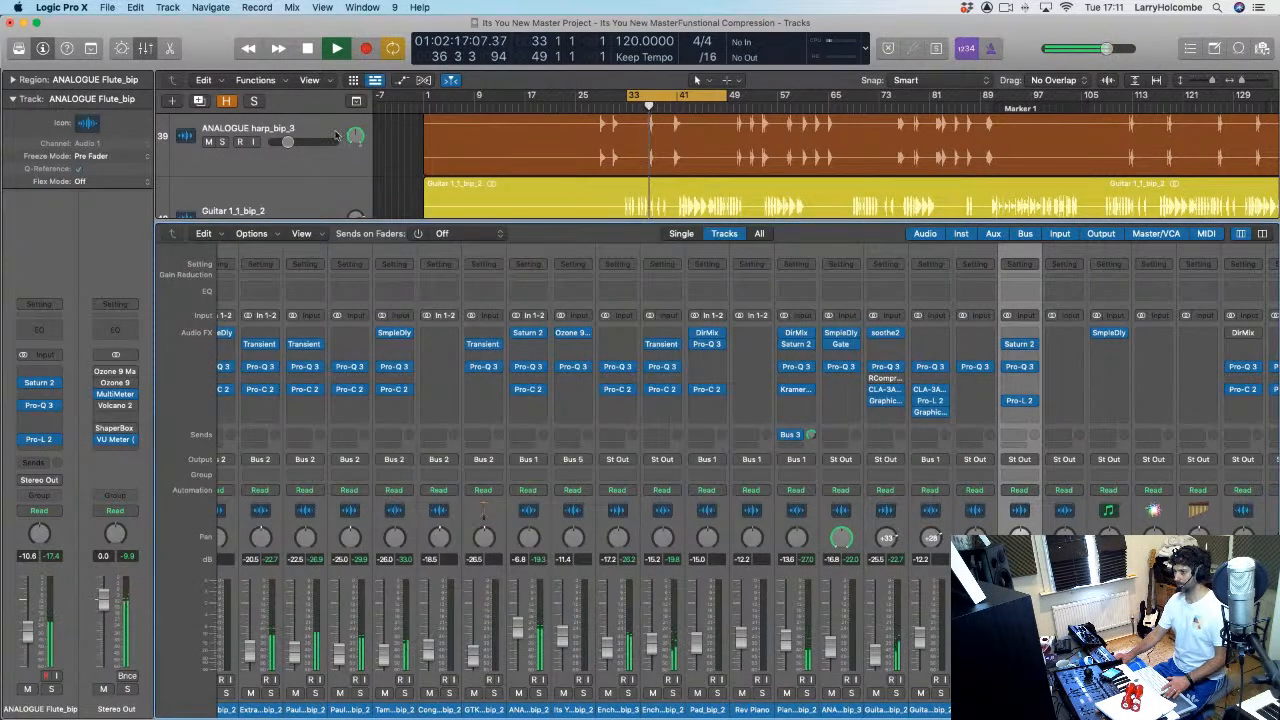
Step: Set the cycle range to bars 49–66 over the ANALOGUE harp_bip_3 part and select its channel in the mixer
left_click(398, 140)
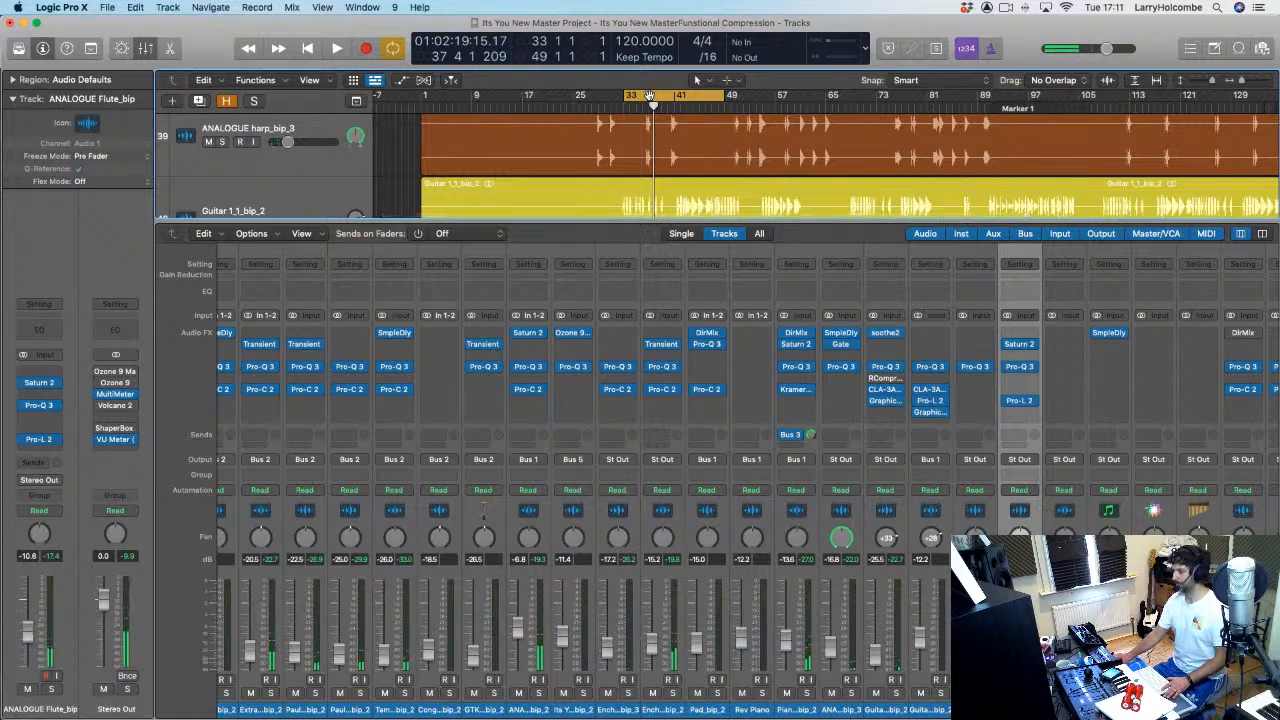
key("x")
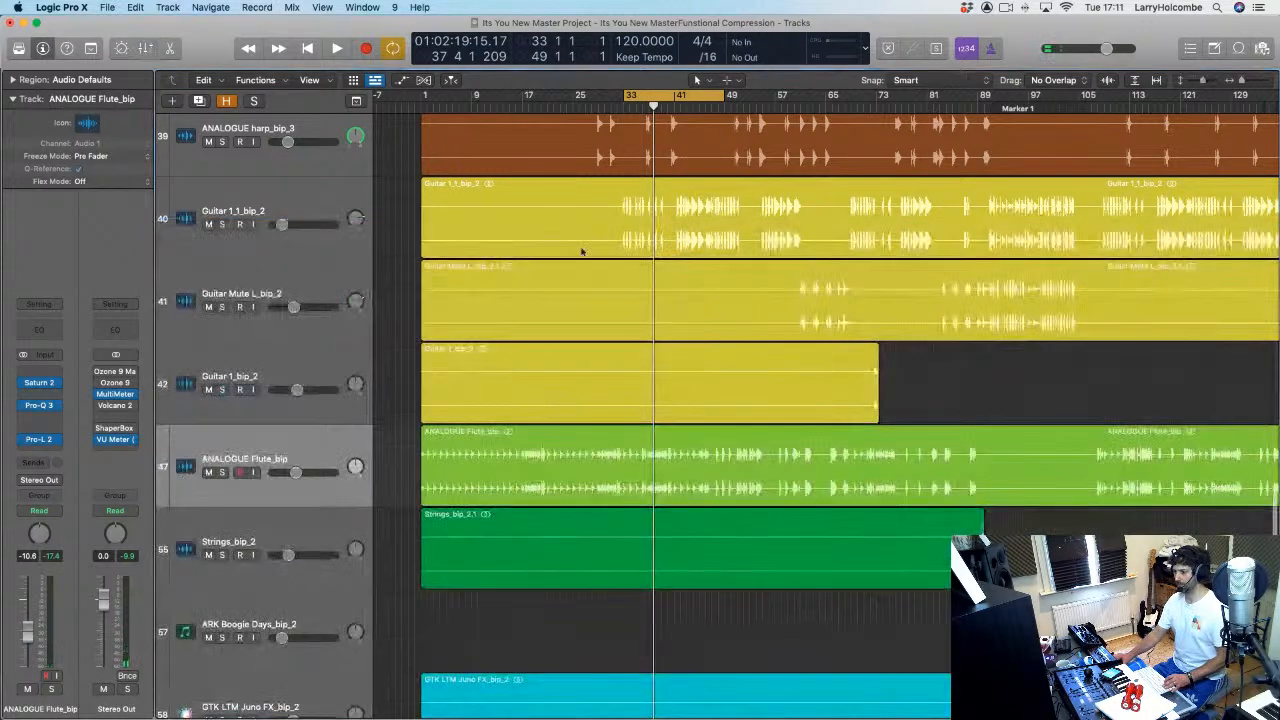
scroll(625, 314, "down", 3)
scroll(625, 314, "down", 3)
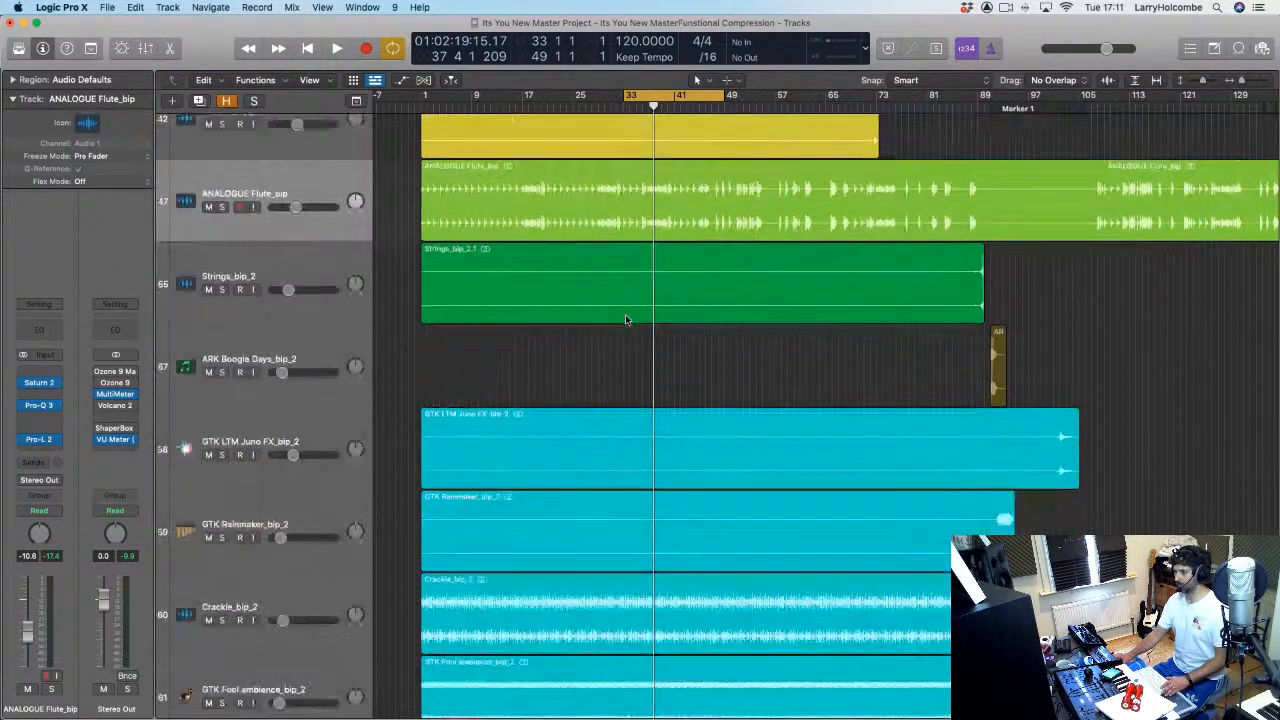
scroll(625, 314, "up", 5)
scroll(626, 320, "up", 4)
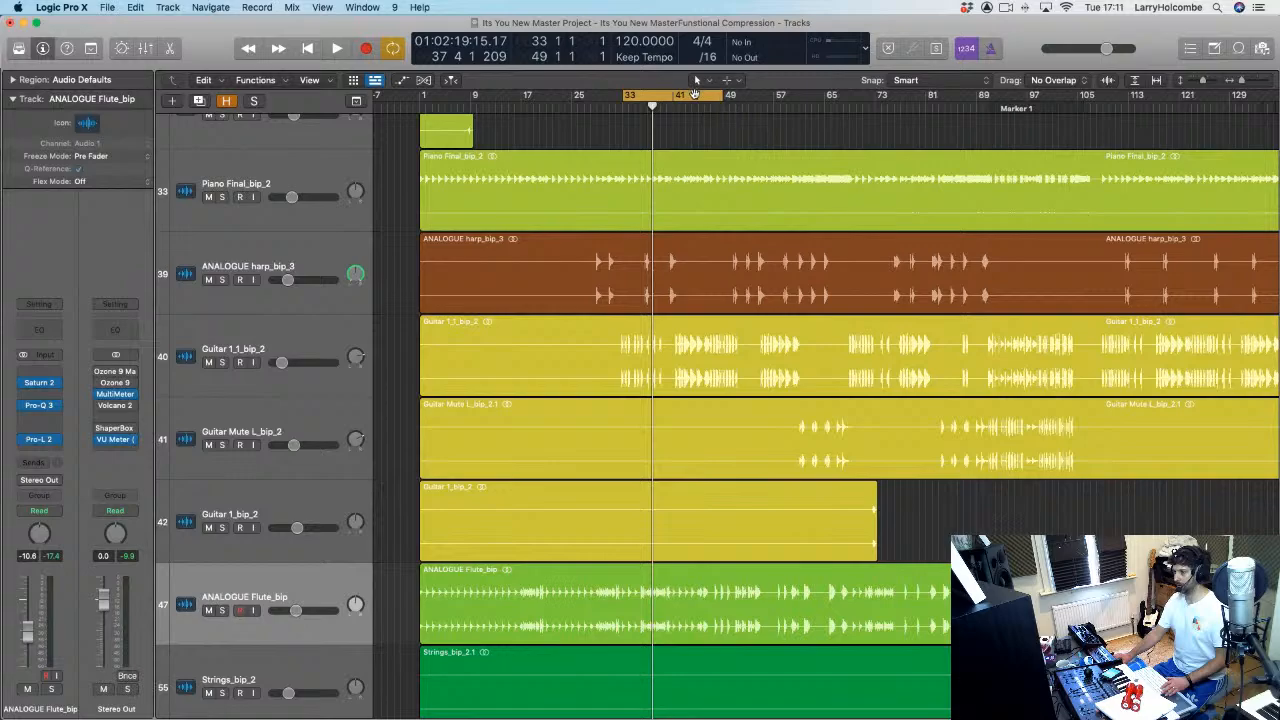
left_click(694, 94)
left_click_drag(552, 229, 877, 343)
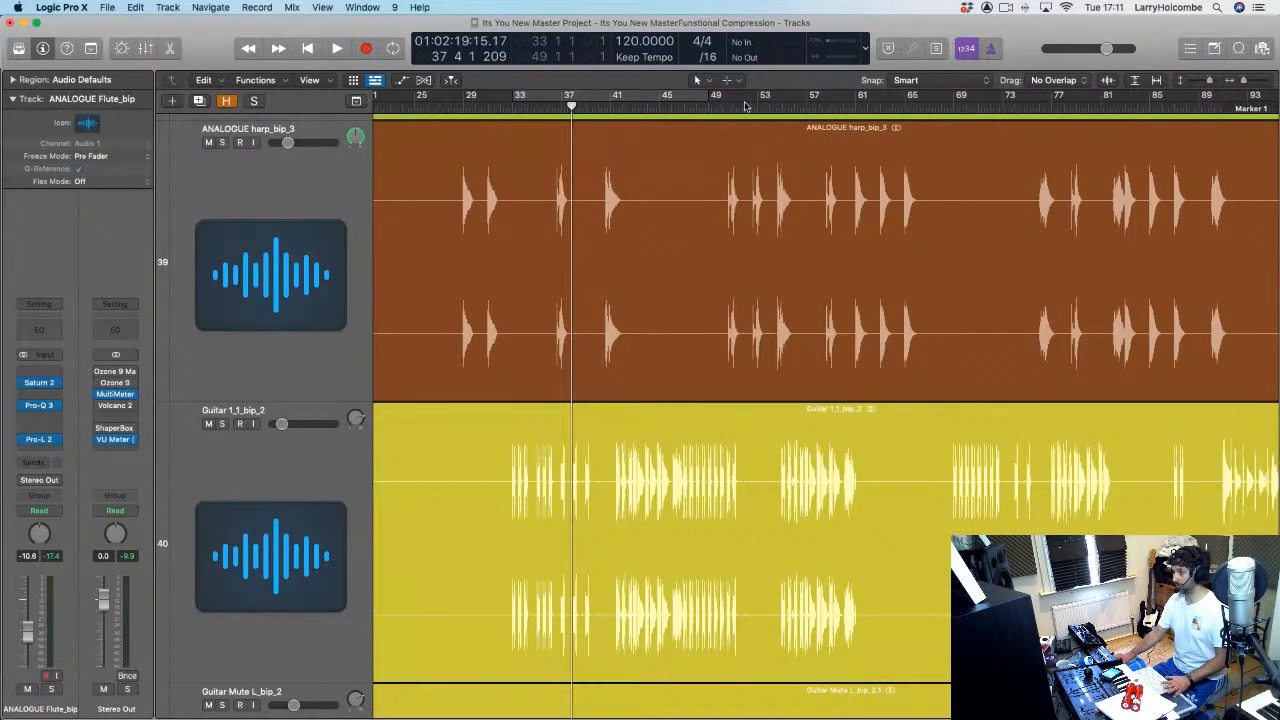
left_click_drag(706, 95, 918, 95)
left_click(228, 210)
key("x")
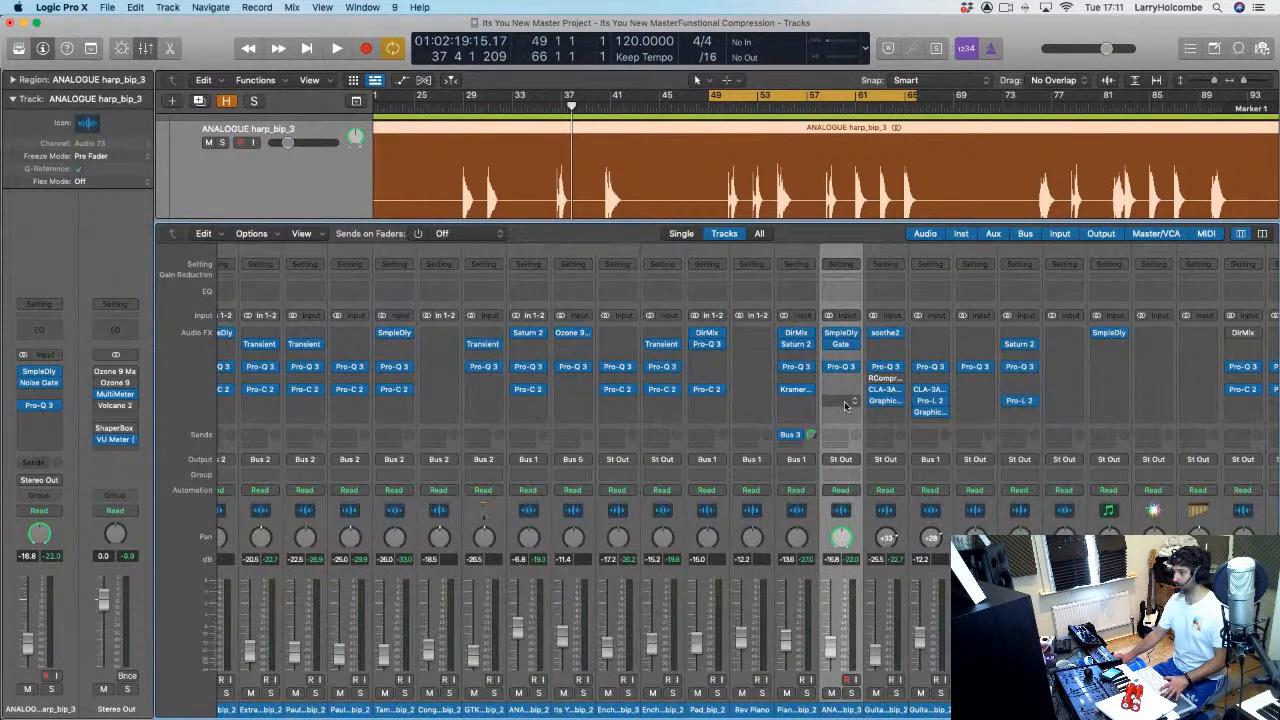
Step: Play the cycled section repeatedly to hear the harp in the full mix
key("space")
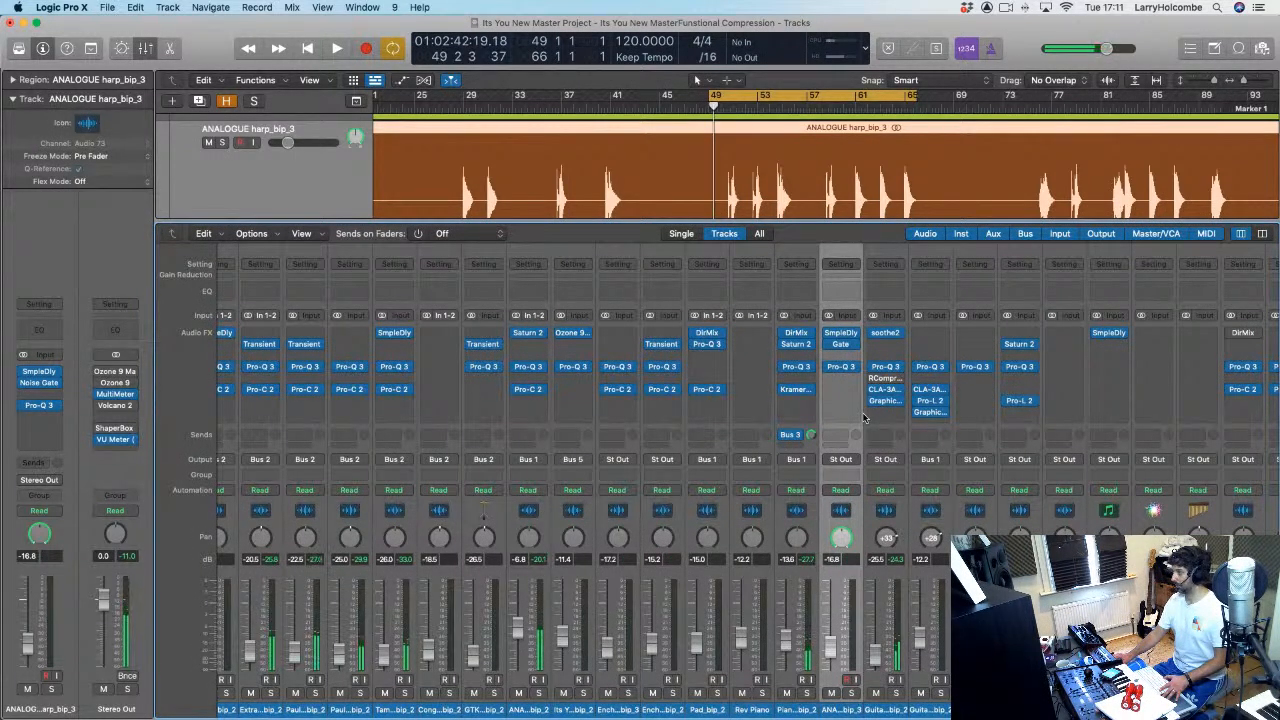
key("space")
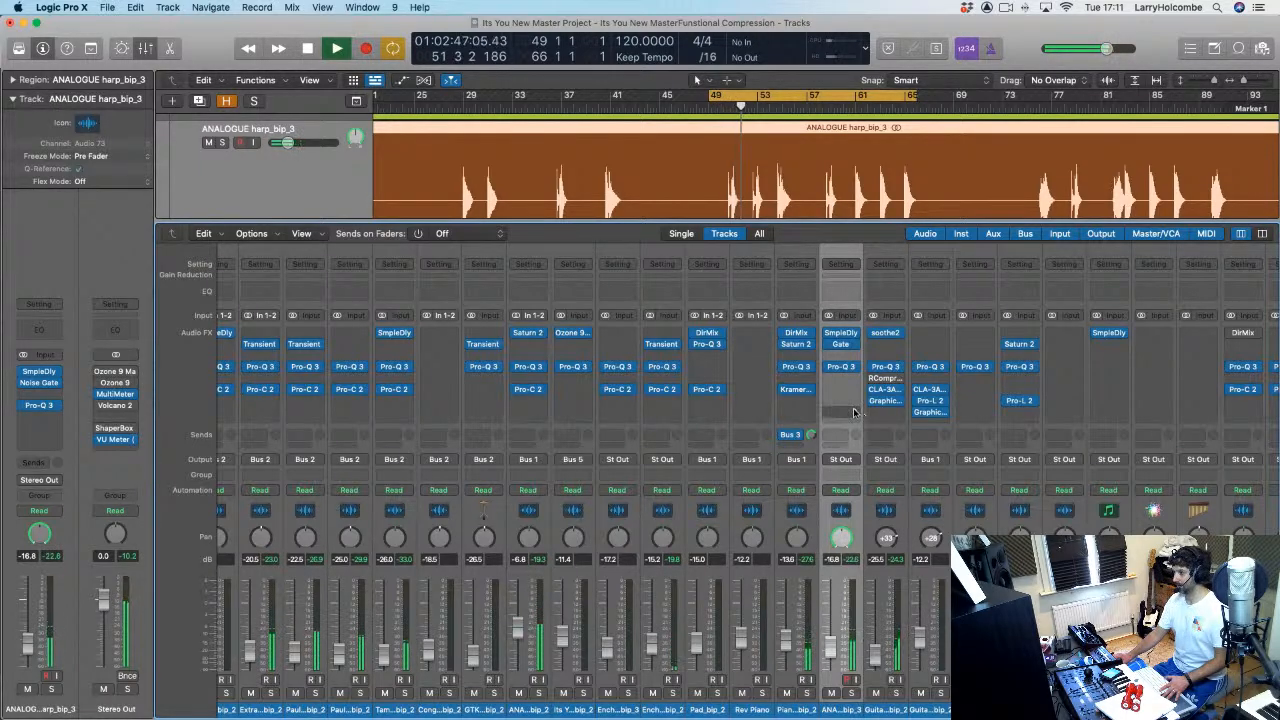
key("space")
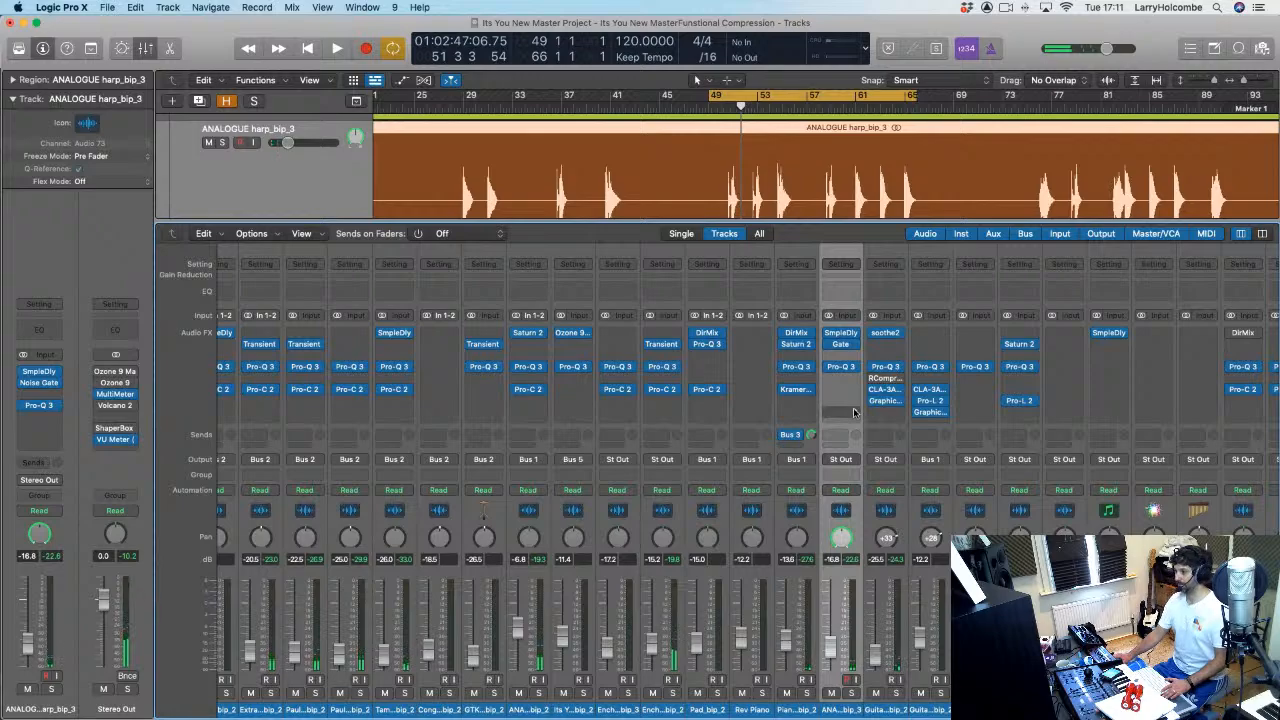
key("space")
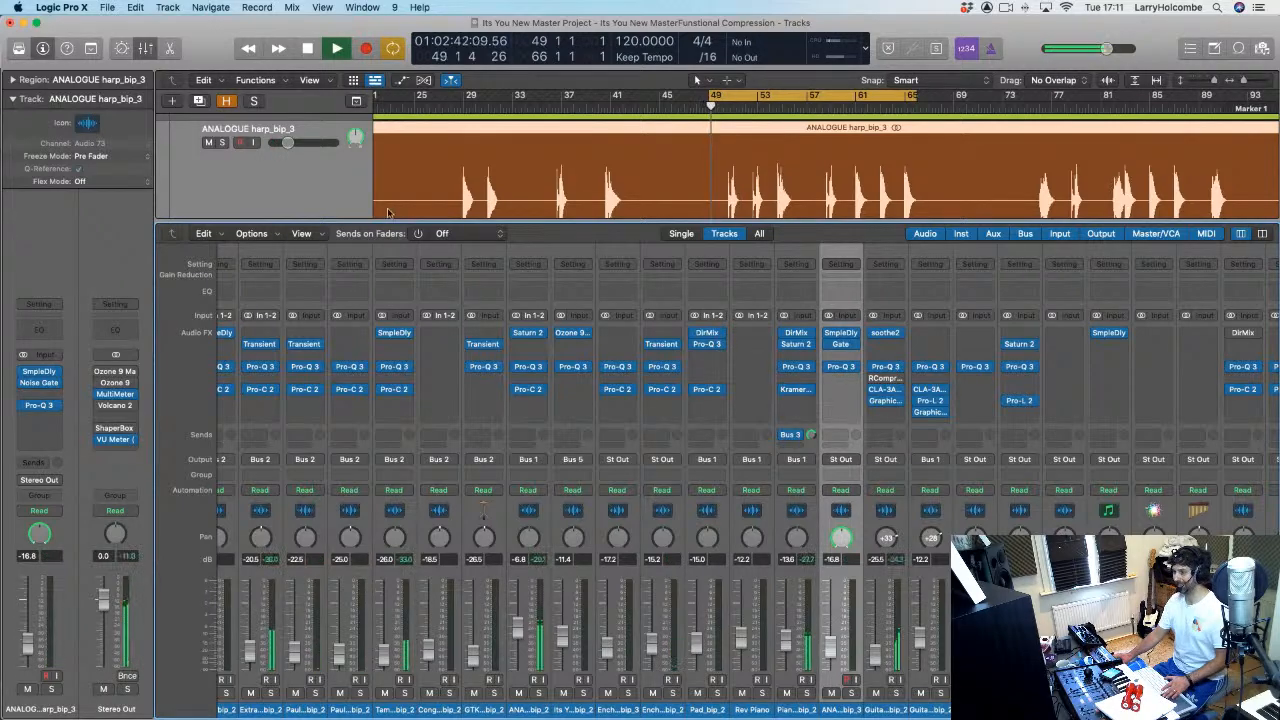
scroll(241, 164, "down", 2)
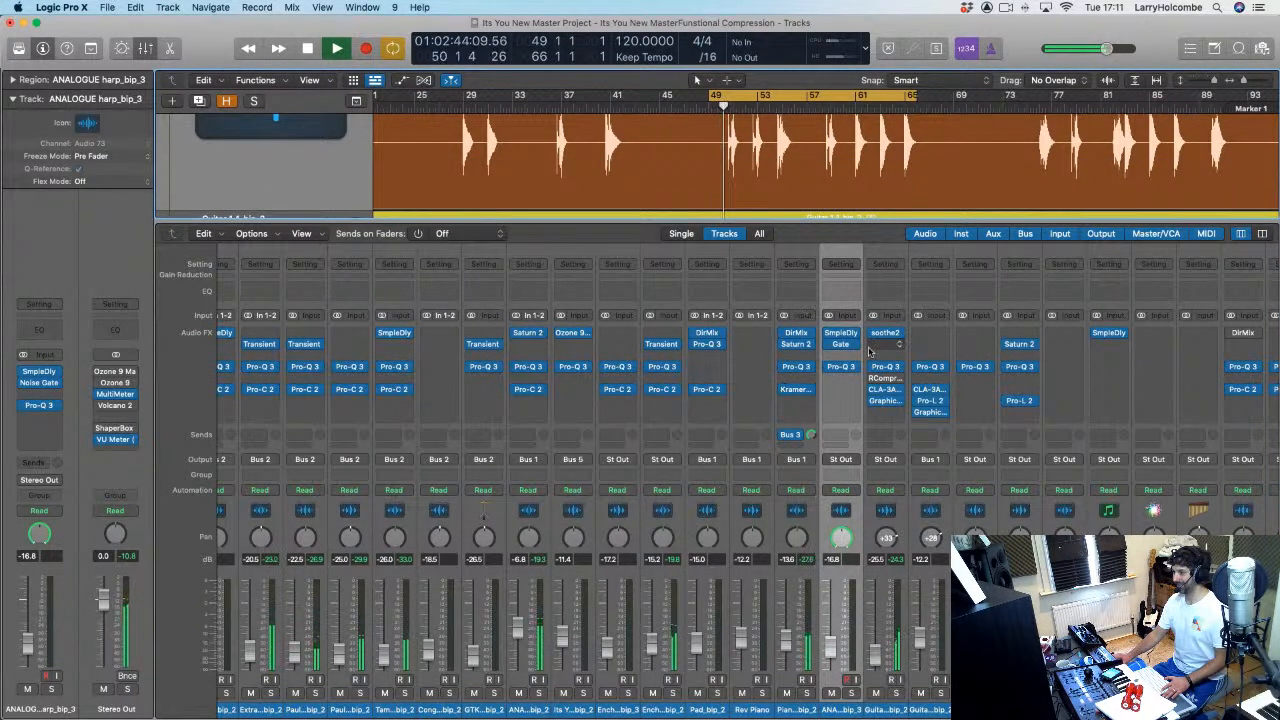
scroll(580, 195, "up", 2)
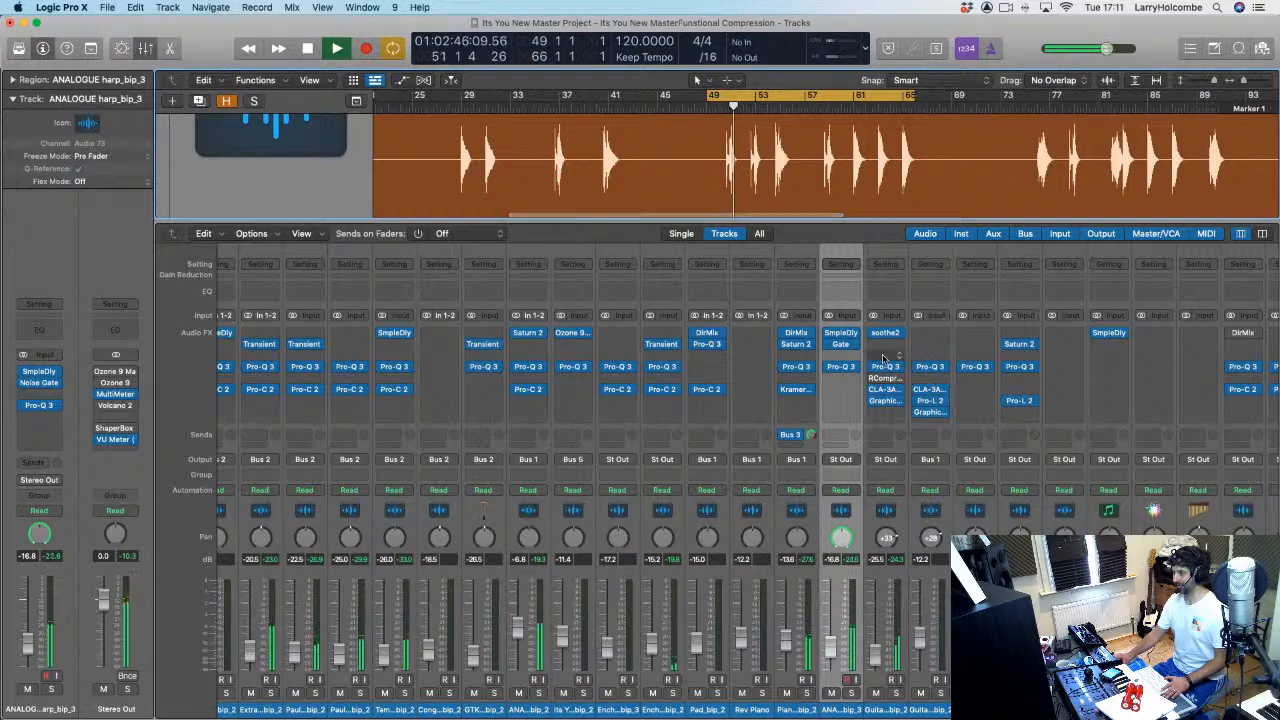
key("space")
Step: Insert Soundtoys Decapitator between Gate and Pro-Q 3 on the harp channel and choose style E
left_click(846, 360)
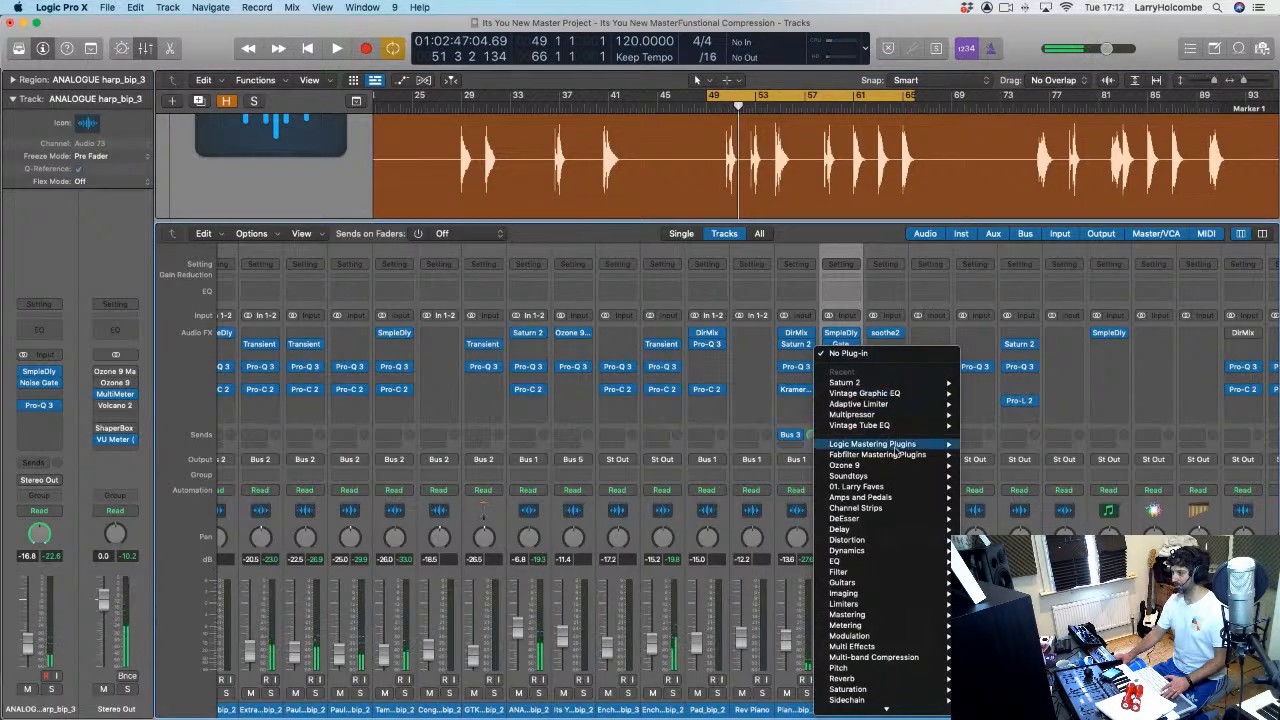
mouse_move(886, 479)
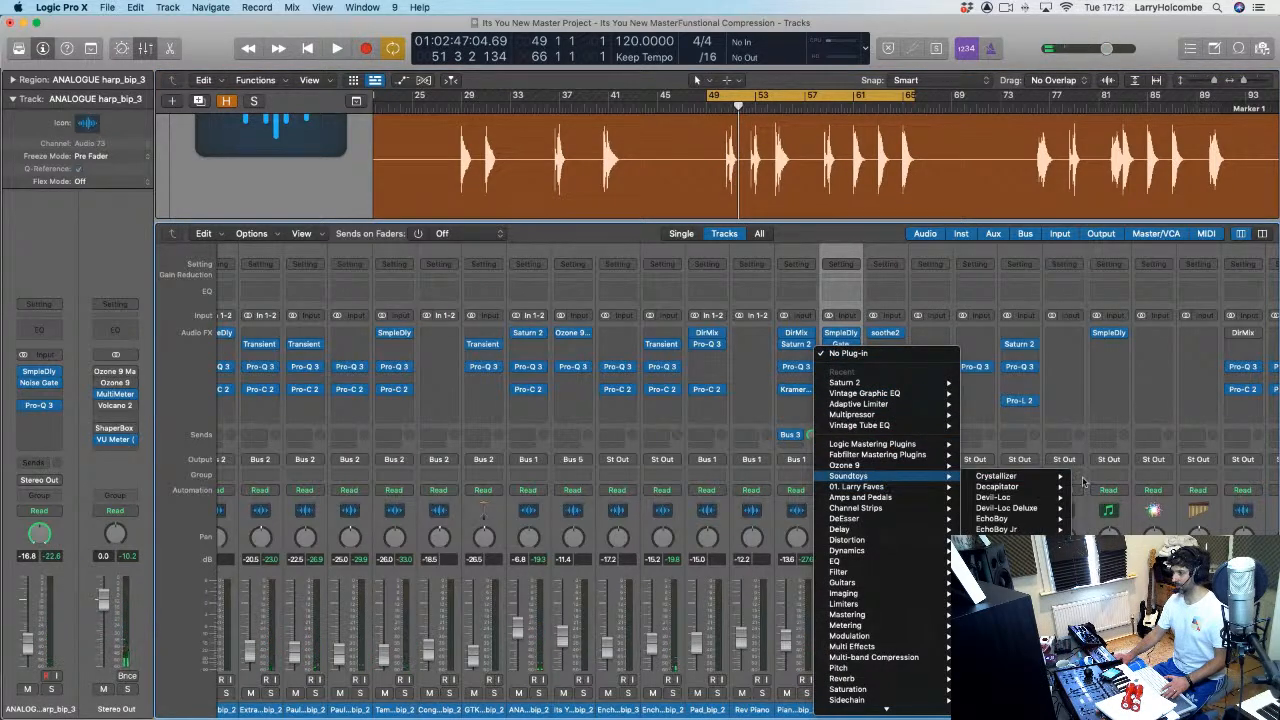
left_click(970, 362)
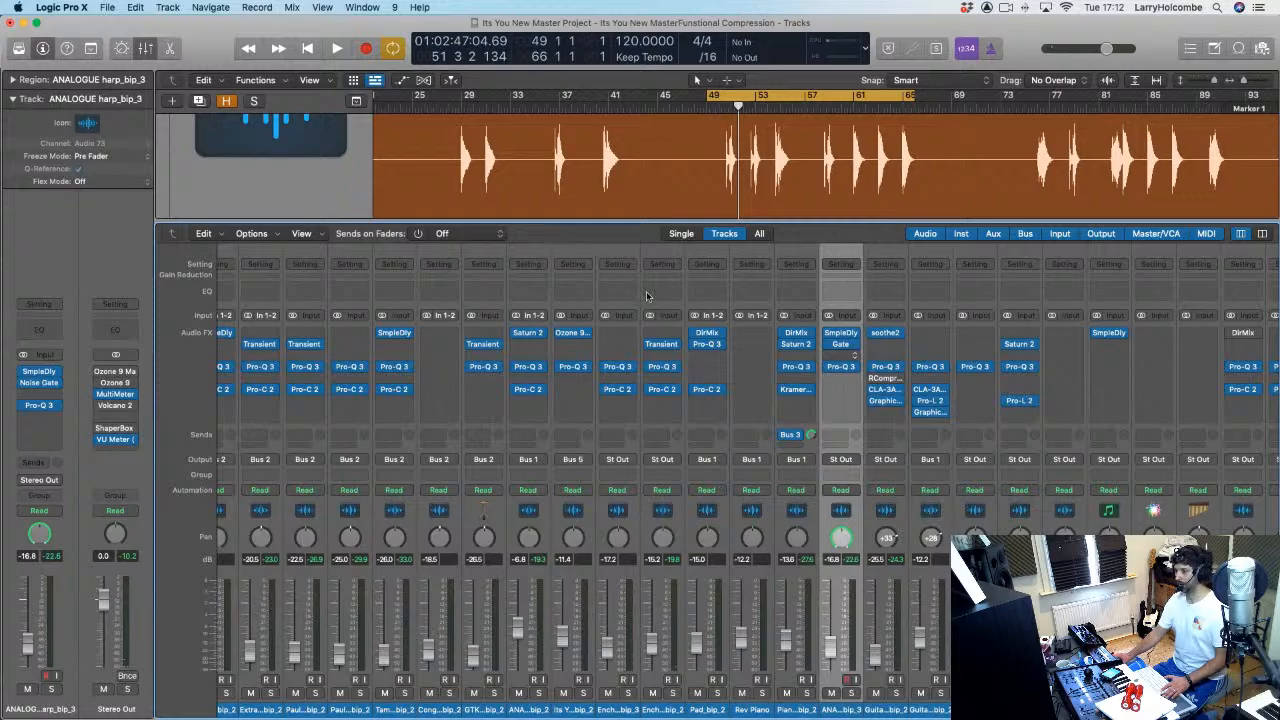
left_click_drag(640, 184, 577, 137)
left_click(578, 441)
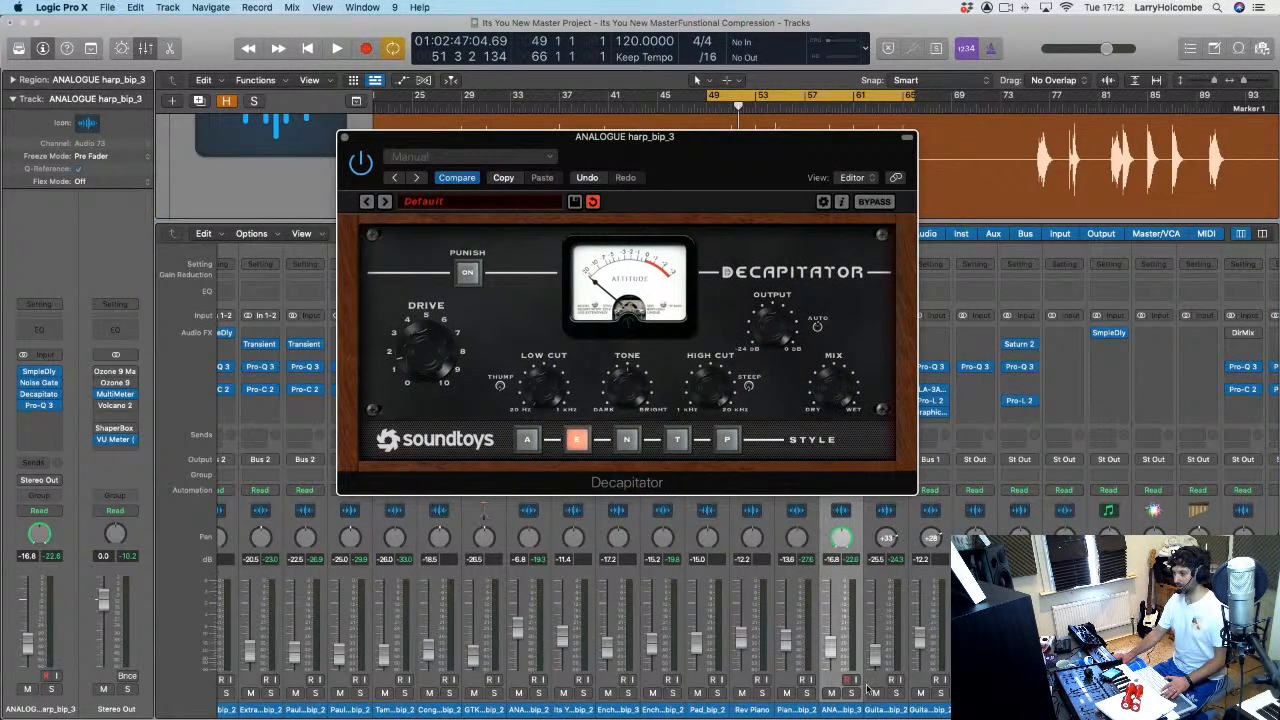
Step: Reposition the Decapitator window clear of the harp channel and solo the harp track
left_click_drag(831, 175, 649, 169)
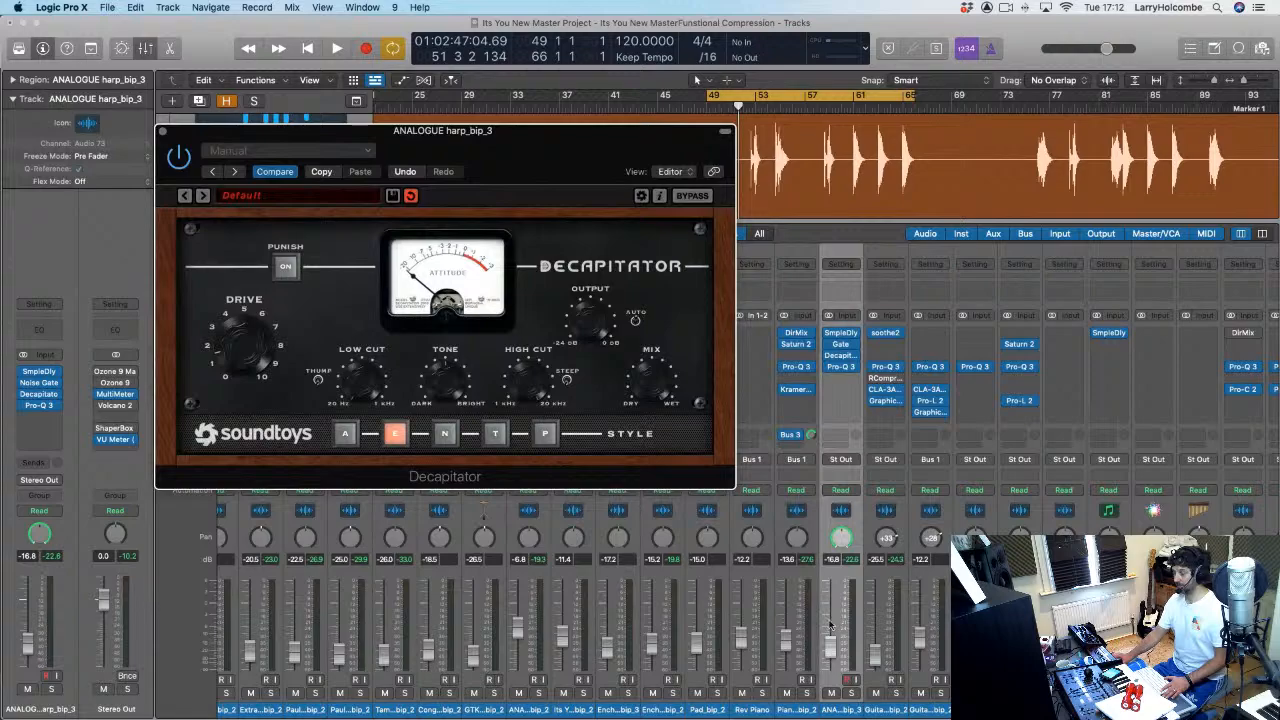
left_click_drag(447, 133, 460, 229)
key("super+Down")
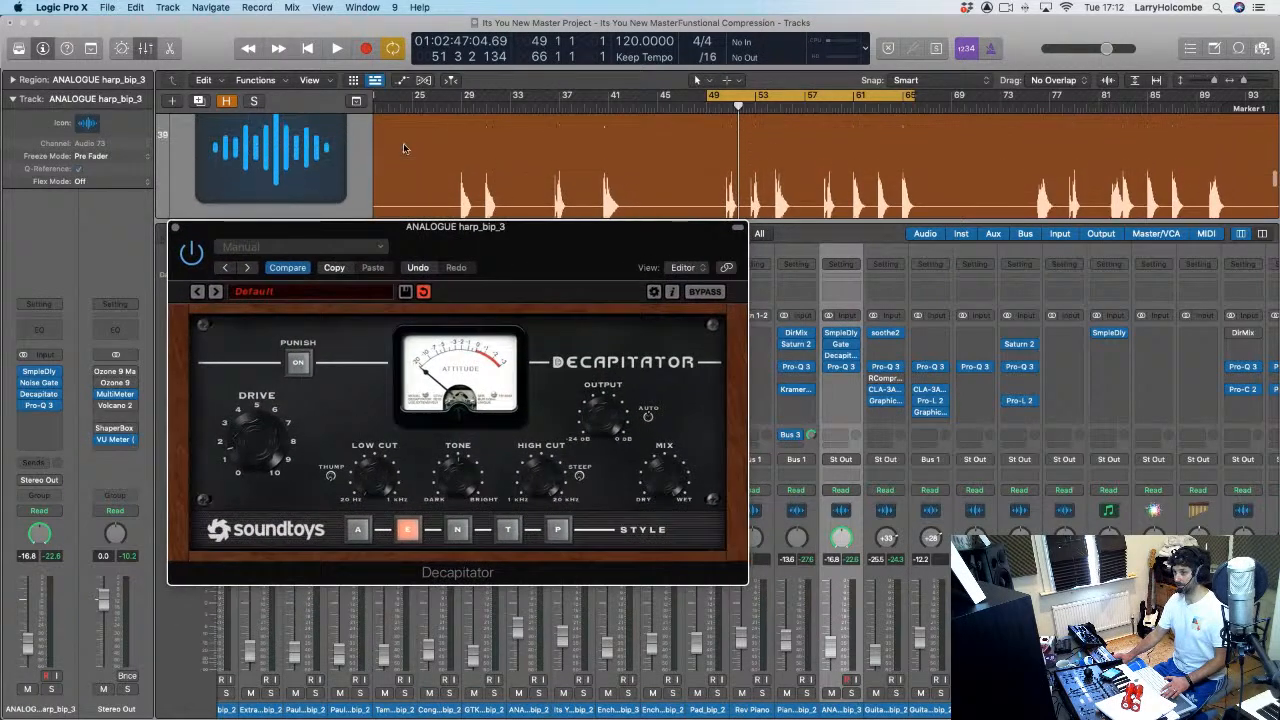
scroll(403, 143, "up", 5)
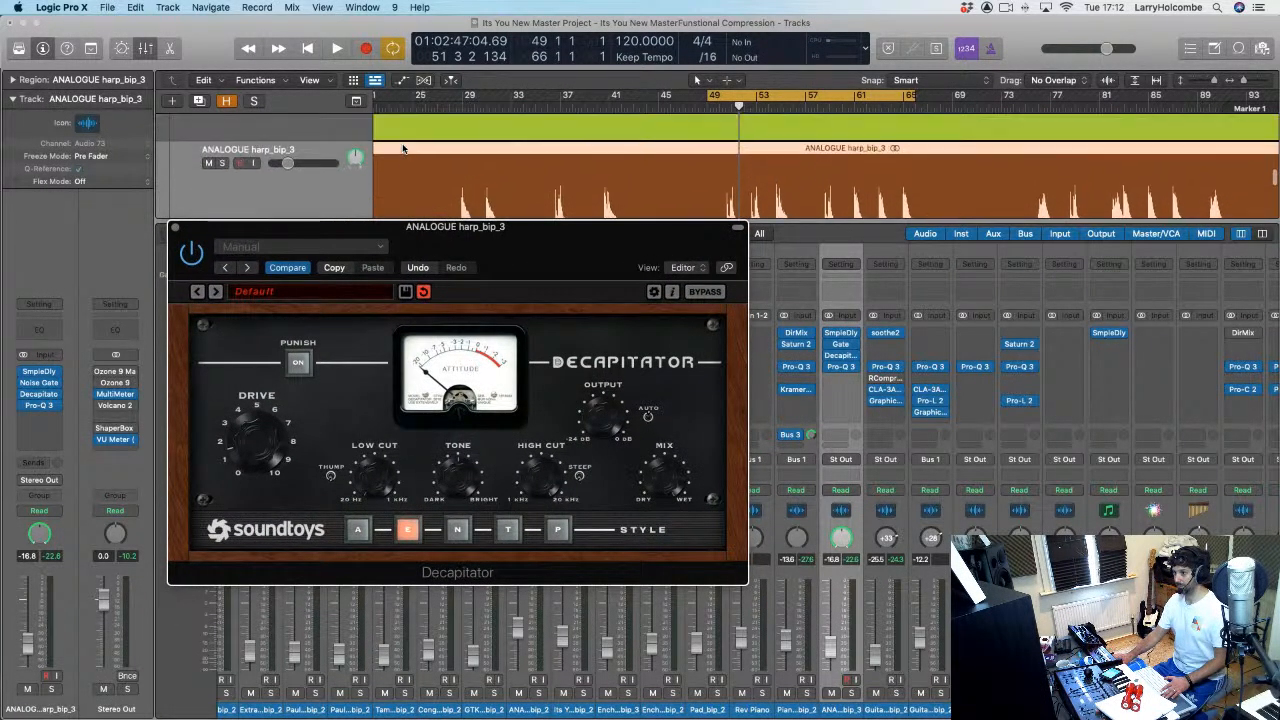
left_click(851, 693)
left_click_drag(491, 227, 523, 227)
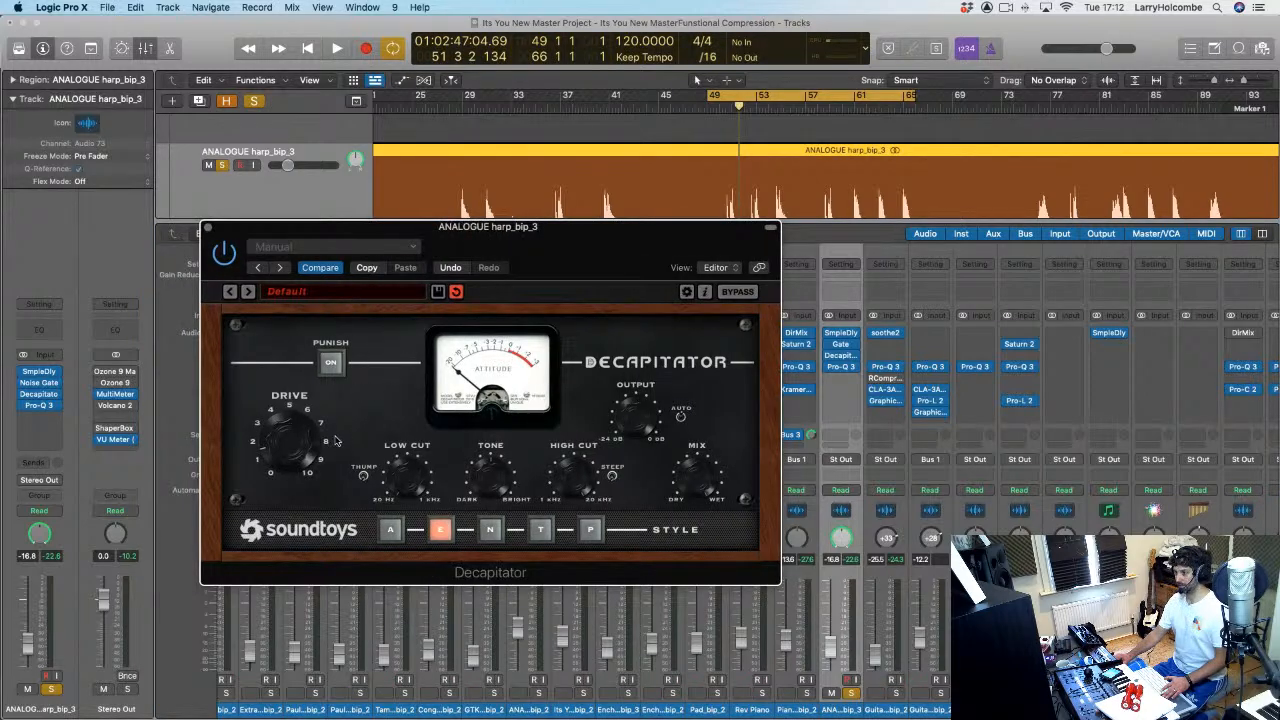
Step: Play the soloed harp, hide the mixer and narrow the cycle range to about 50 2 3 to 51 3 2
key("space")
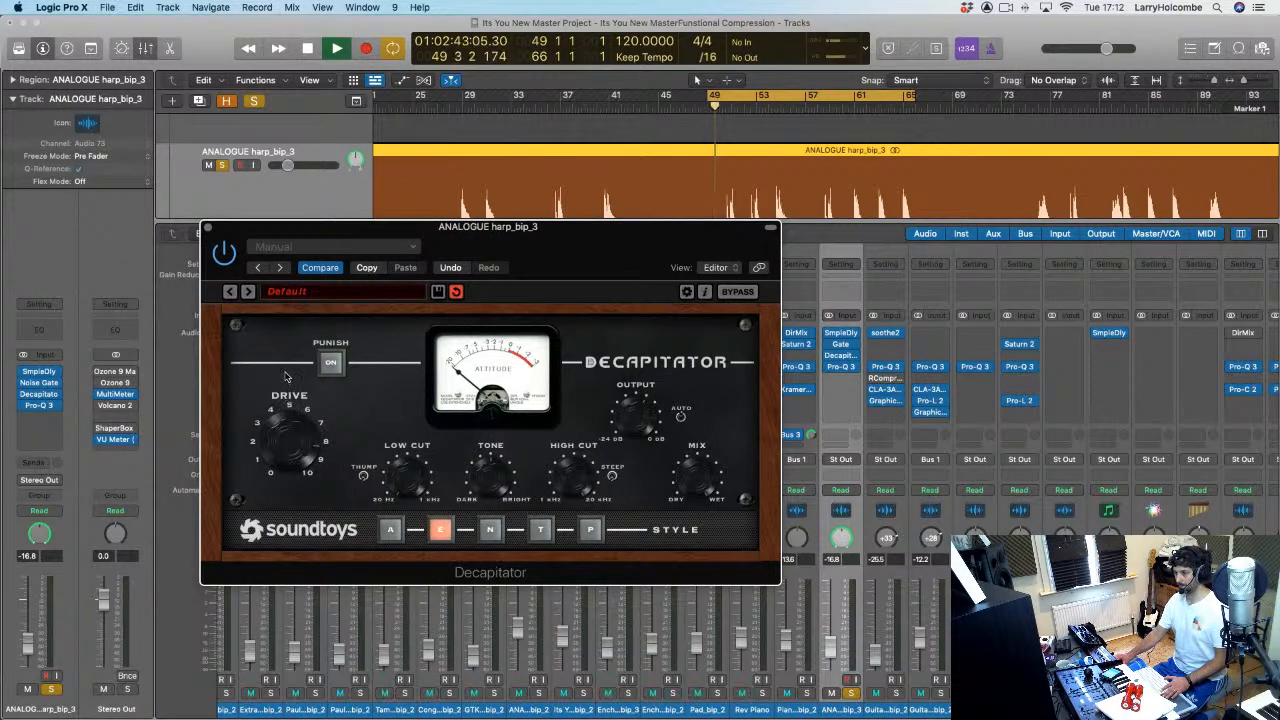
scroll(679, 186, "up", 3)
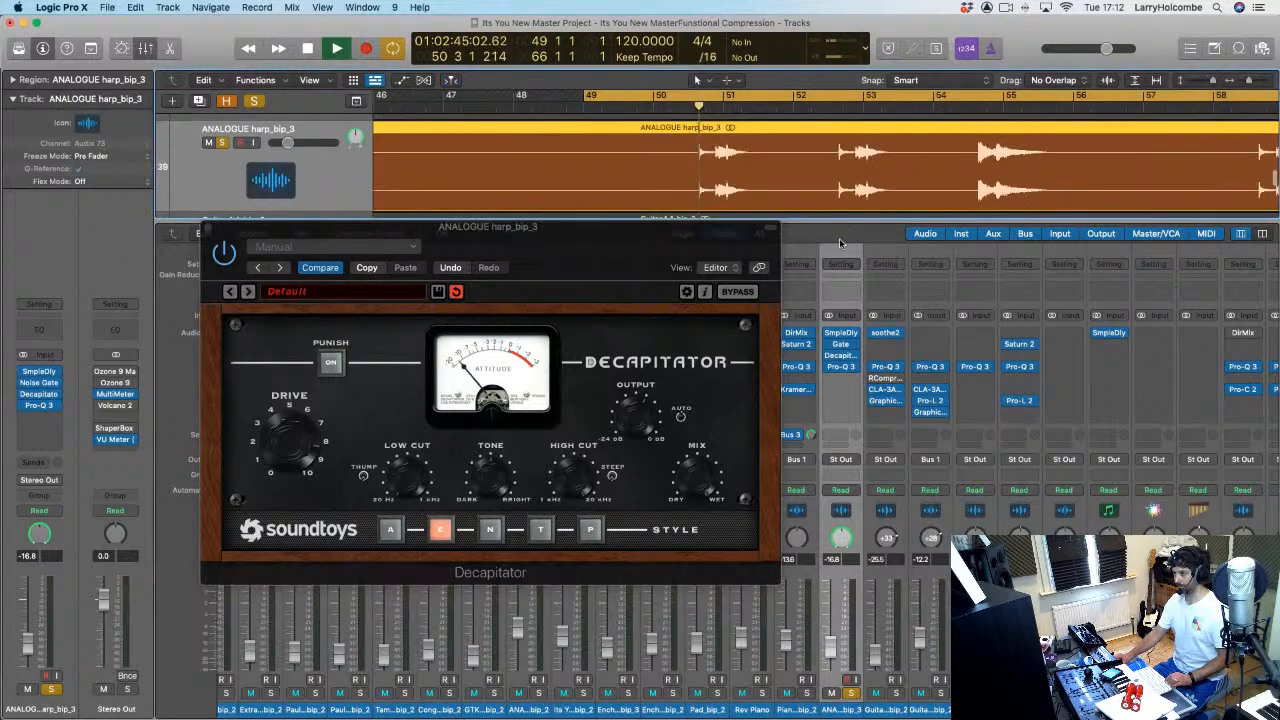
key("x")
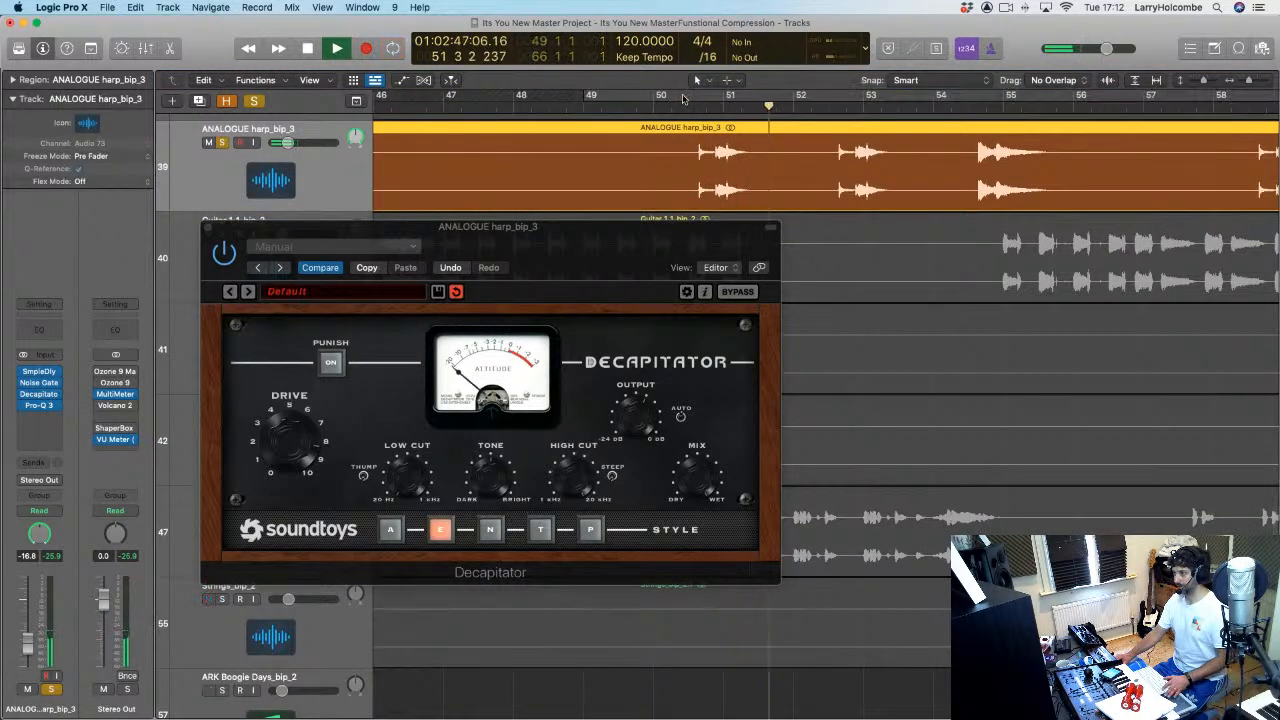
left_click_drag(683, 97, 762, 97)
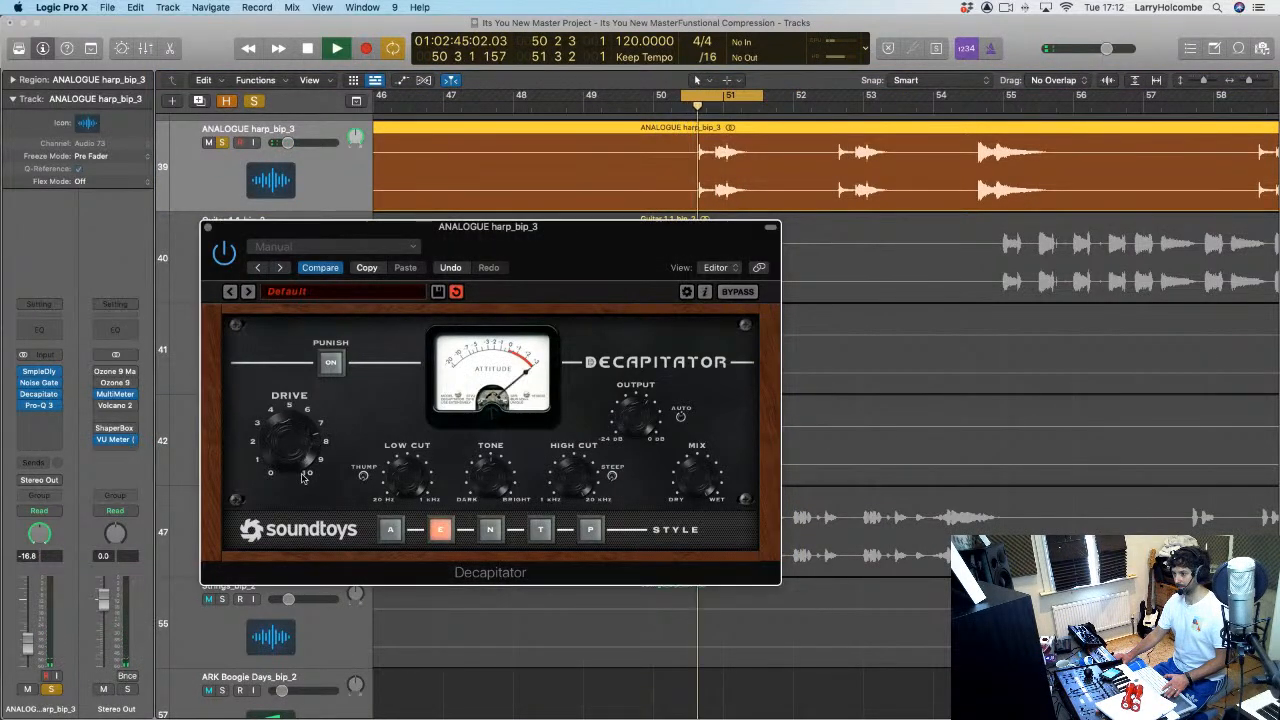
Step: Audition the looped harp while setting the Decapitator drive between 2 and 3
key("space")
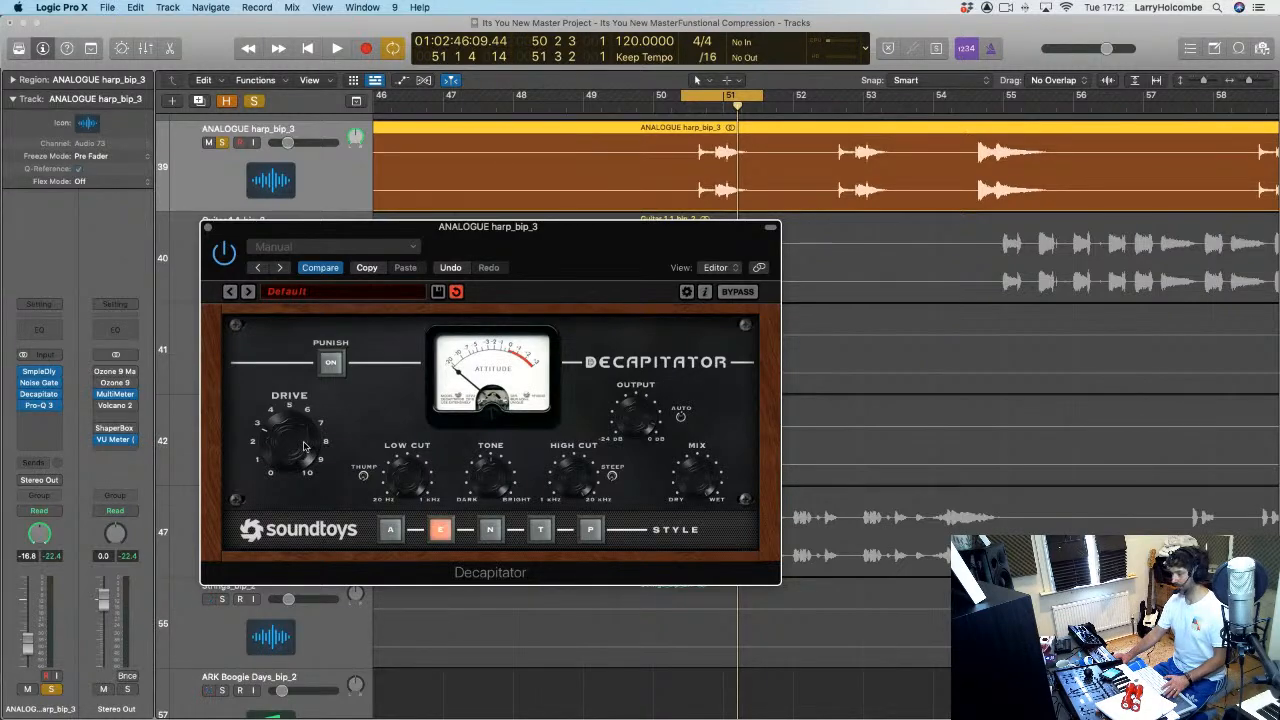
key("space")
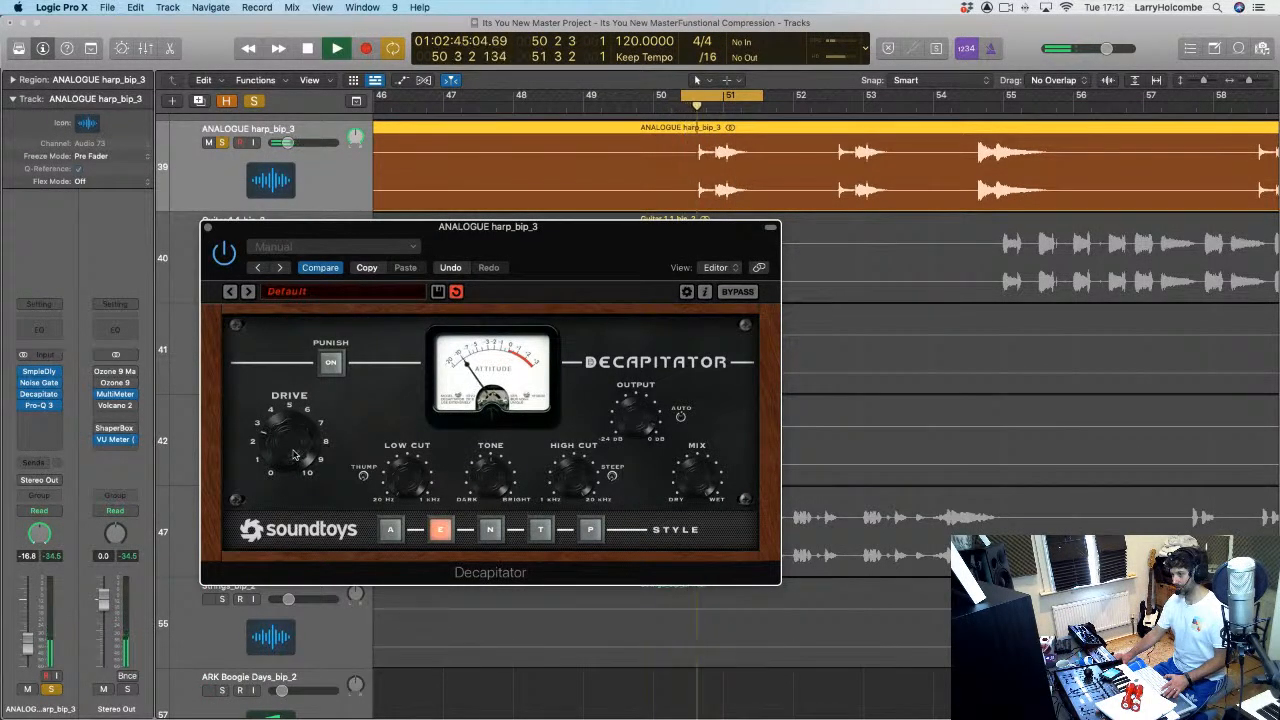
key("space")
key("space")
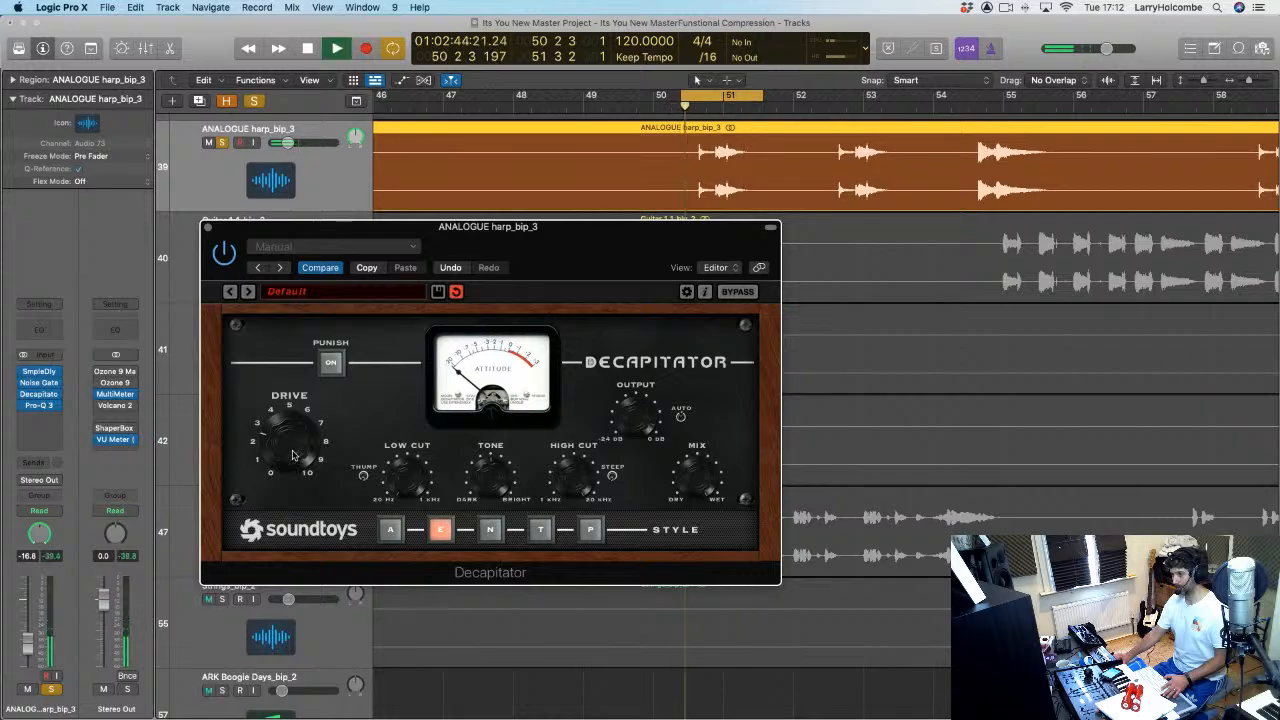
Step: Compare the soloed harp loop with Decapitator bypassed and enabled
left_click(223, 252)
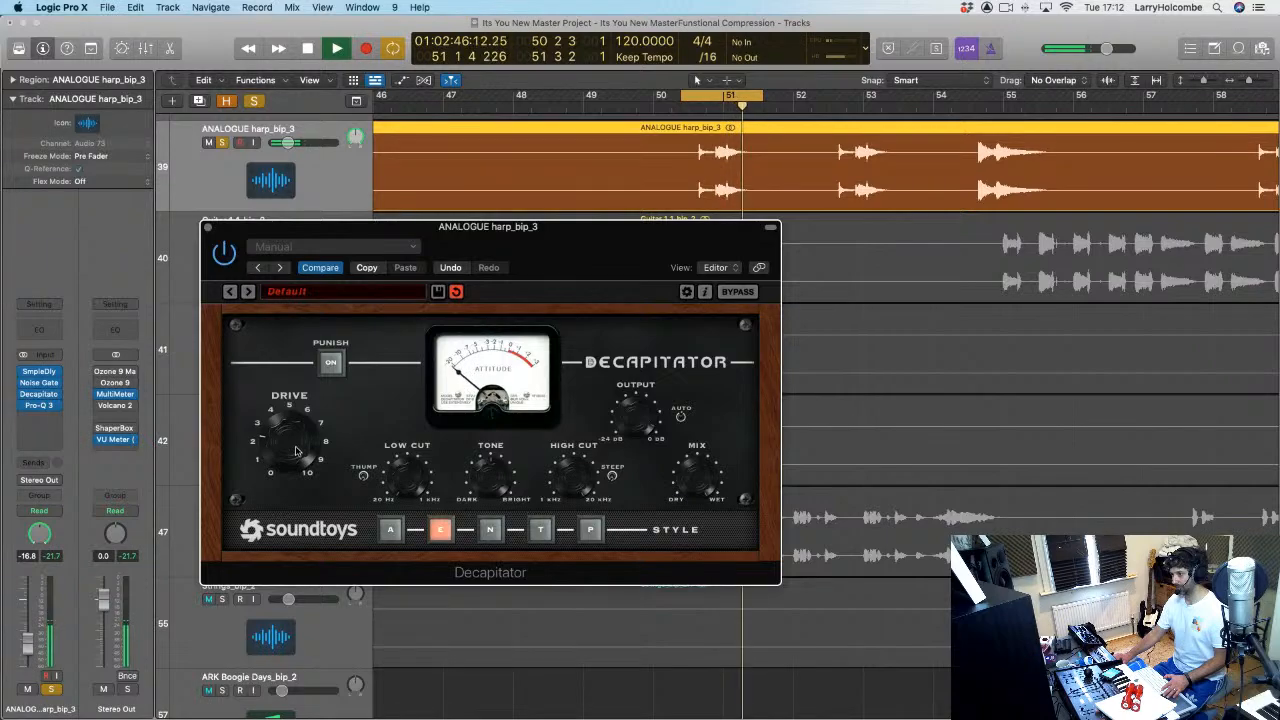
key("space")
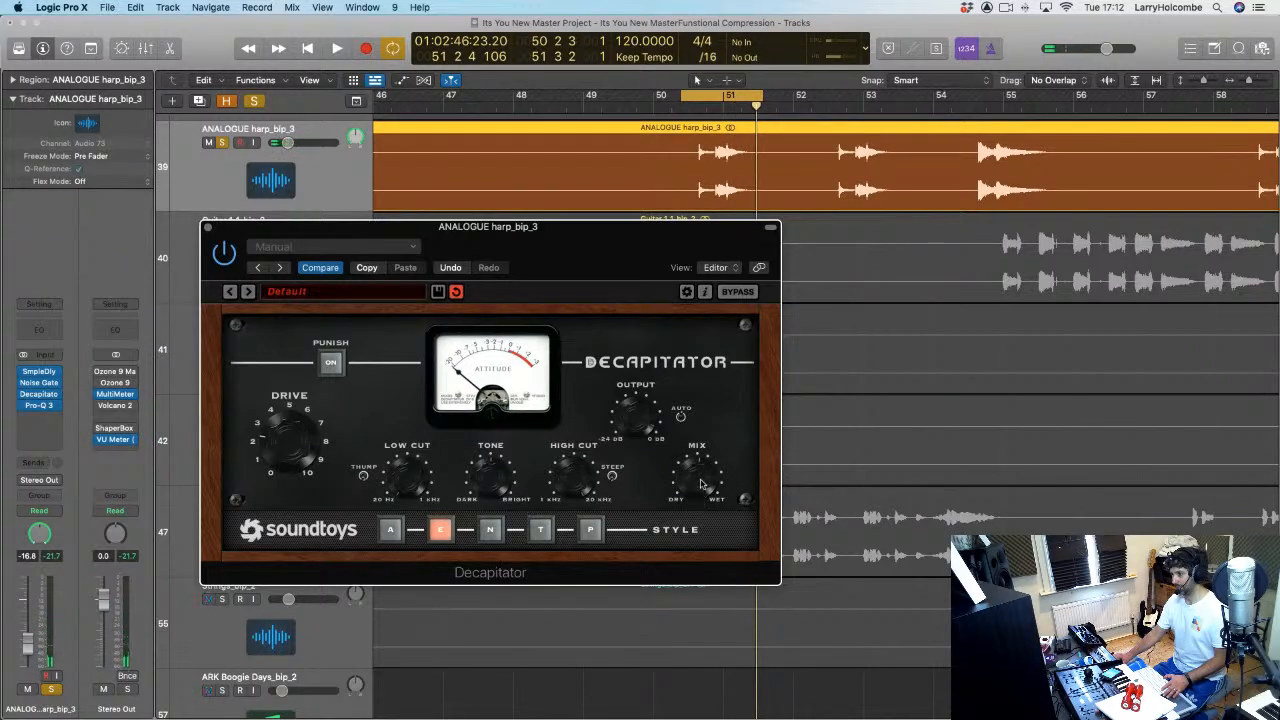
key("space")
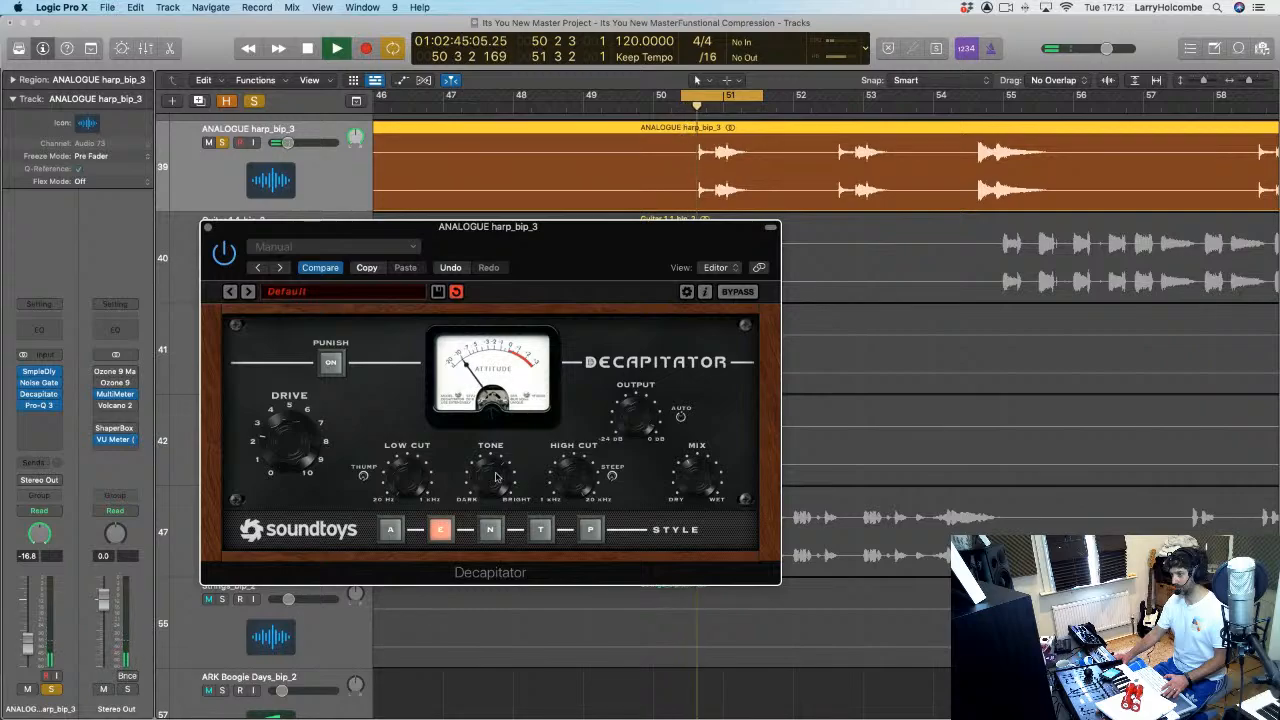
left_click(224, 254)
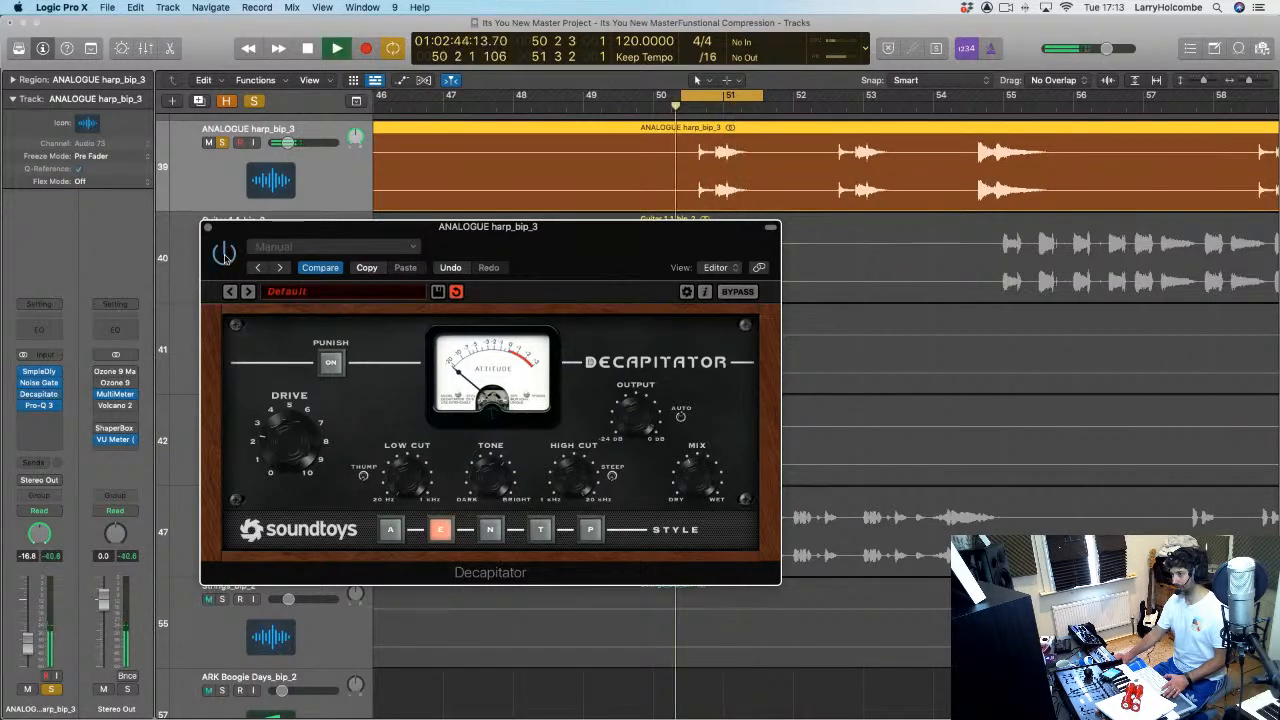
key("space")
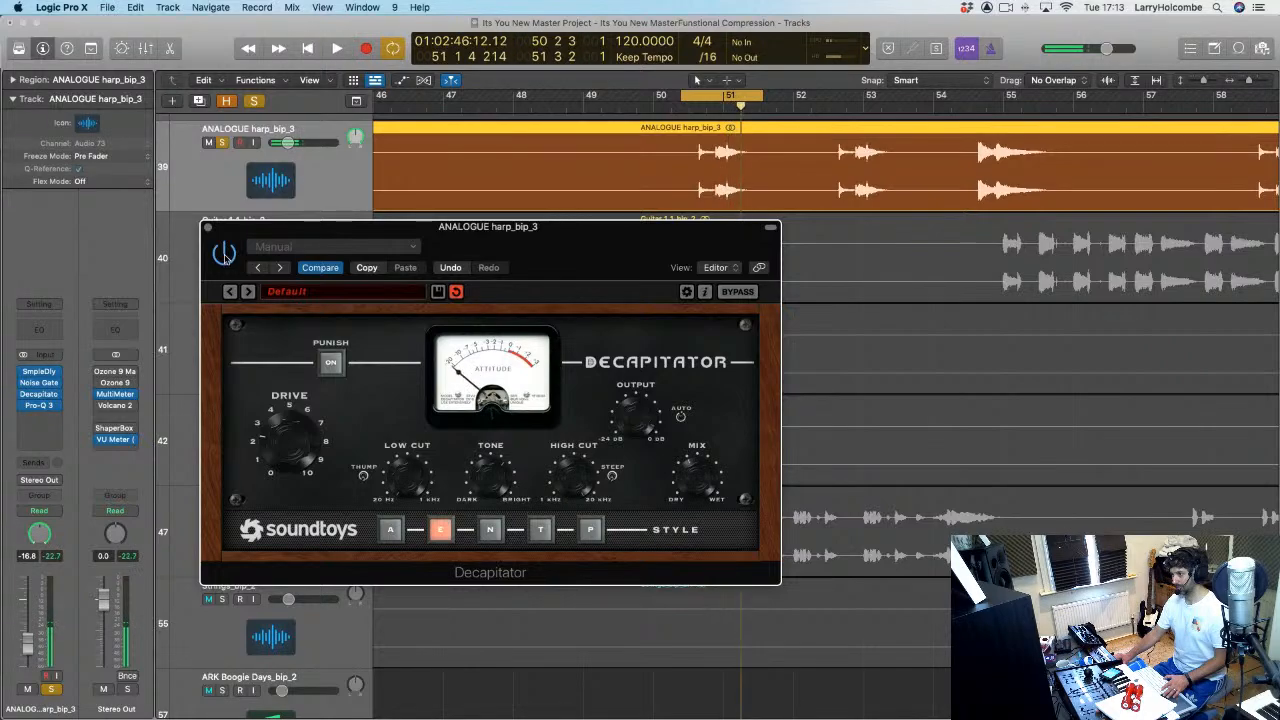
Step: Unsolo the harp, turn off cycling and play the full mix from bar 49 with the tracks shown shorter
left_click(221, 142)
left_click(697, 97)
left_click(602, 106)
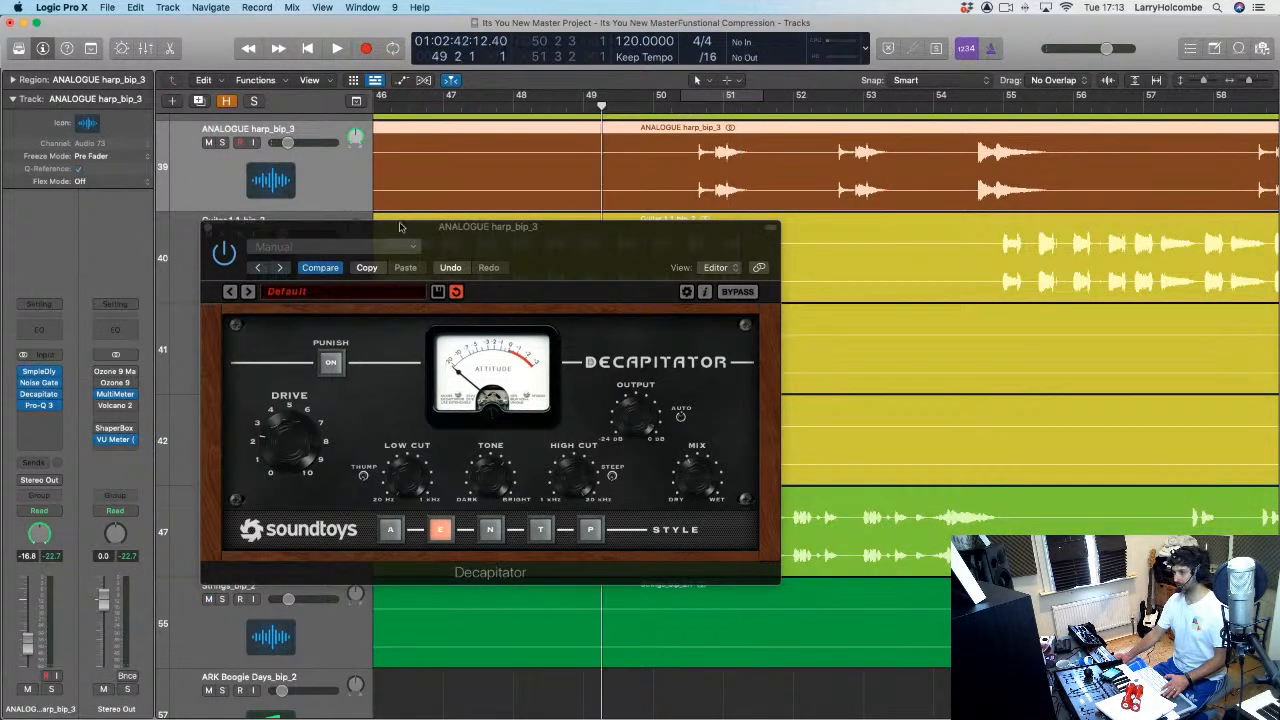
key("space")
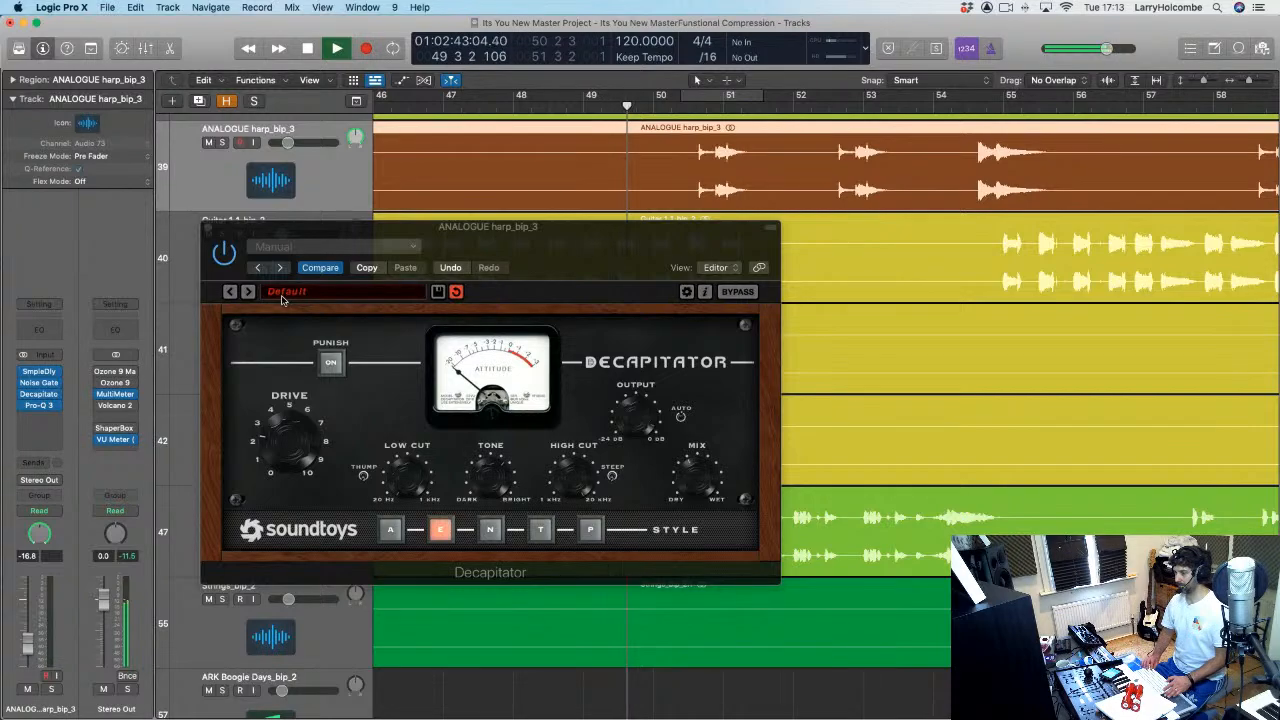
key("super+Up")
key("super+Up")
key("super+Up")
key("super+Up")
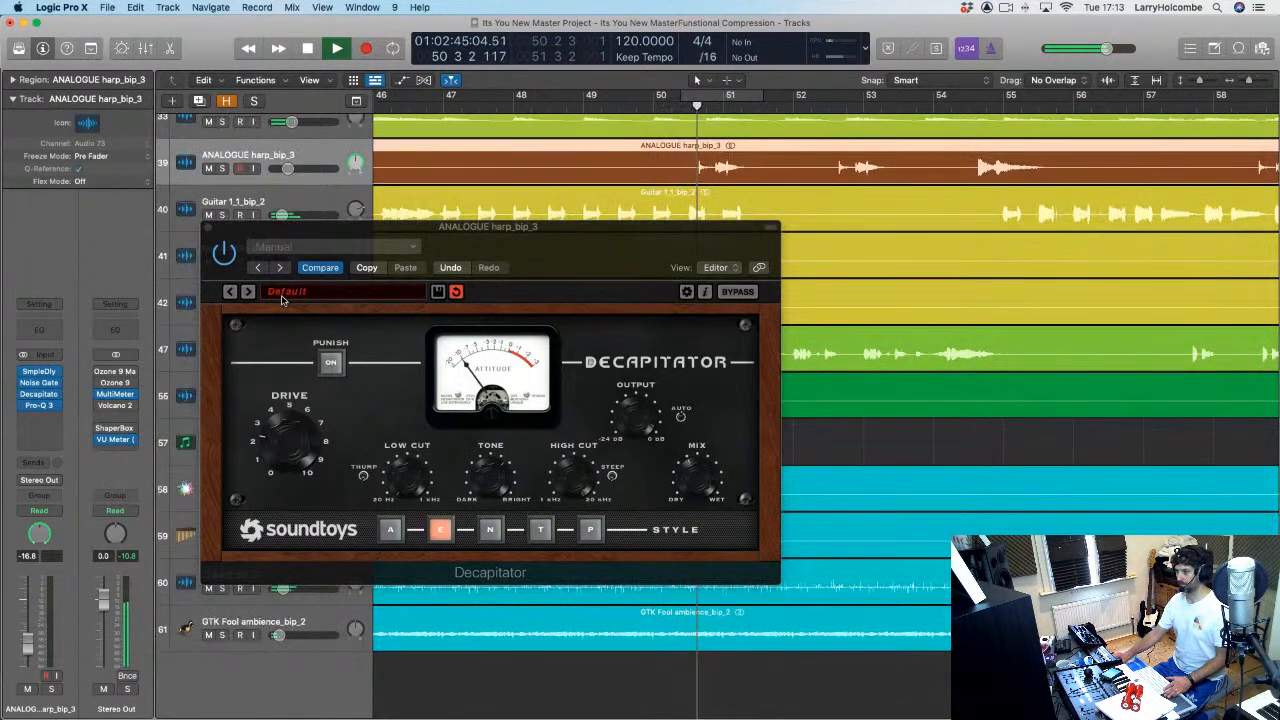
Step: Close the harp's Decapitator and audition the full mix until about bar 57 with more of the arrangement shown
left_click(208, 227)
key("super+Up")
key("super+Left")
key("super+Left")
key("super+Left")
key("super+Left")
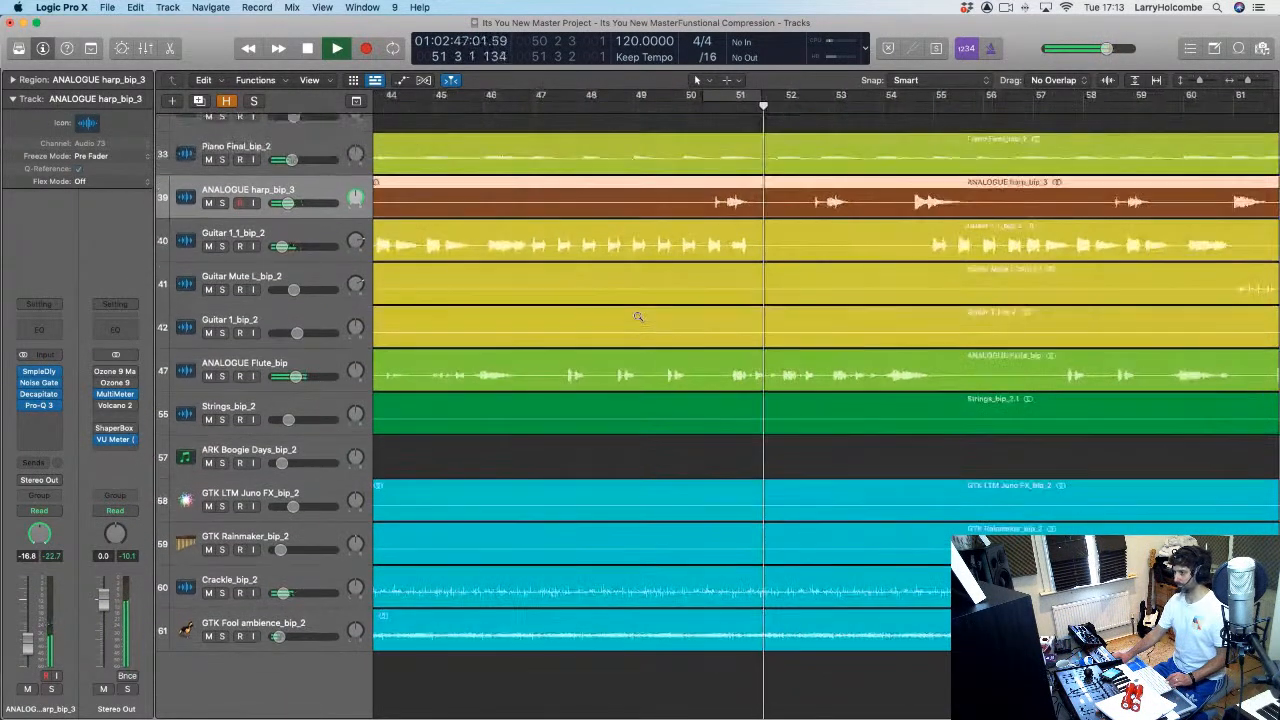
key("super+Up")
key("super+Left")
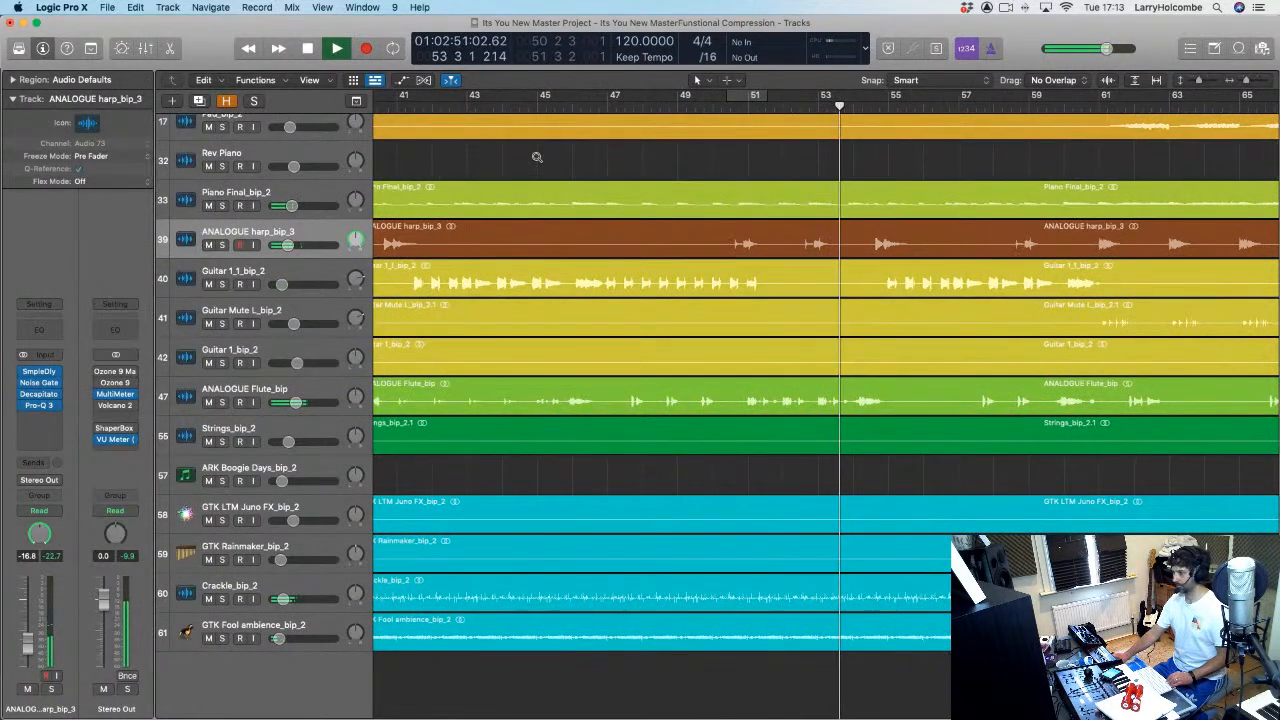
key("super+Up")
key("super+Left")
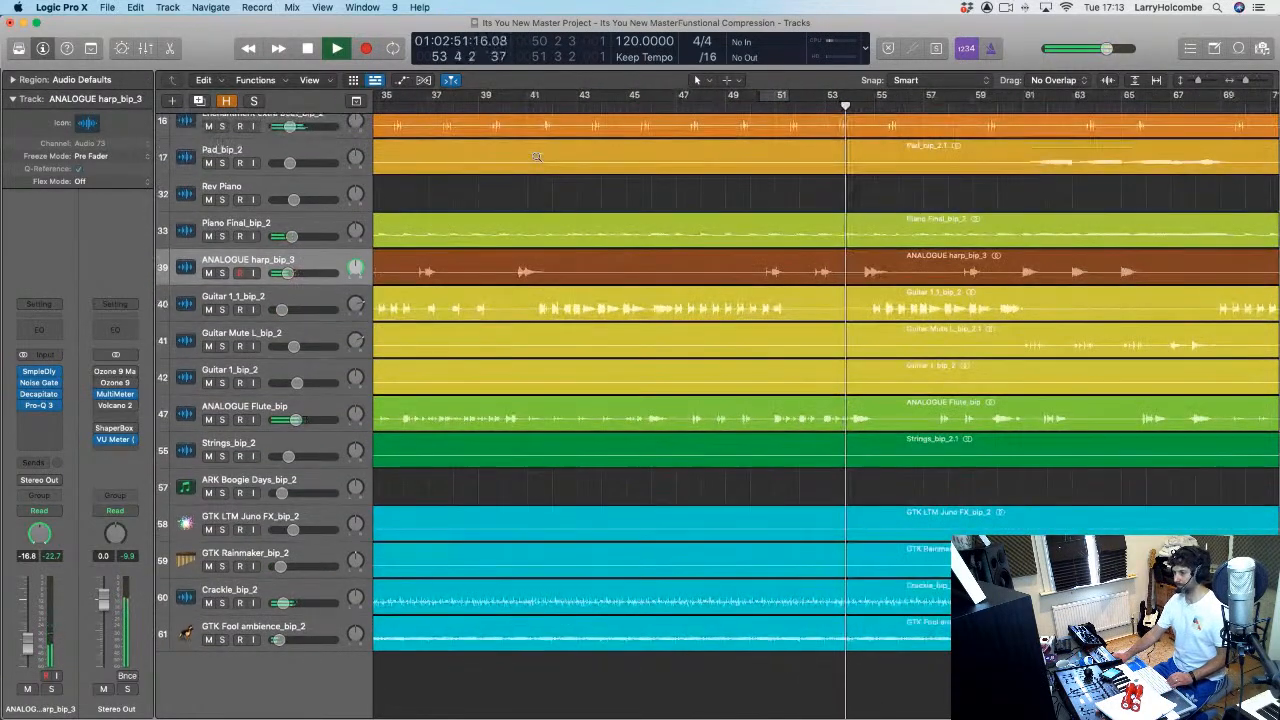
left_click(477, 195, "ctrl+alt")
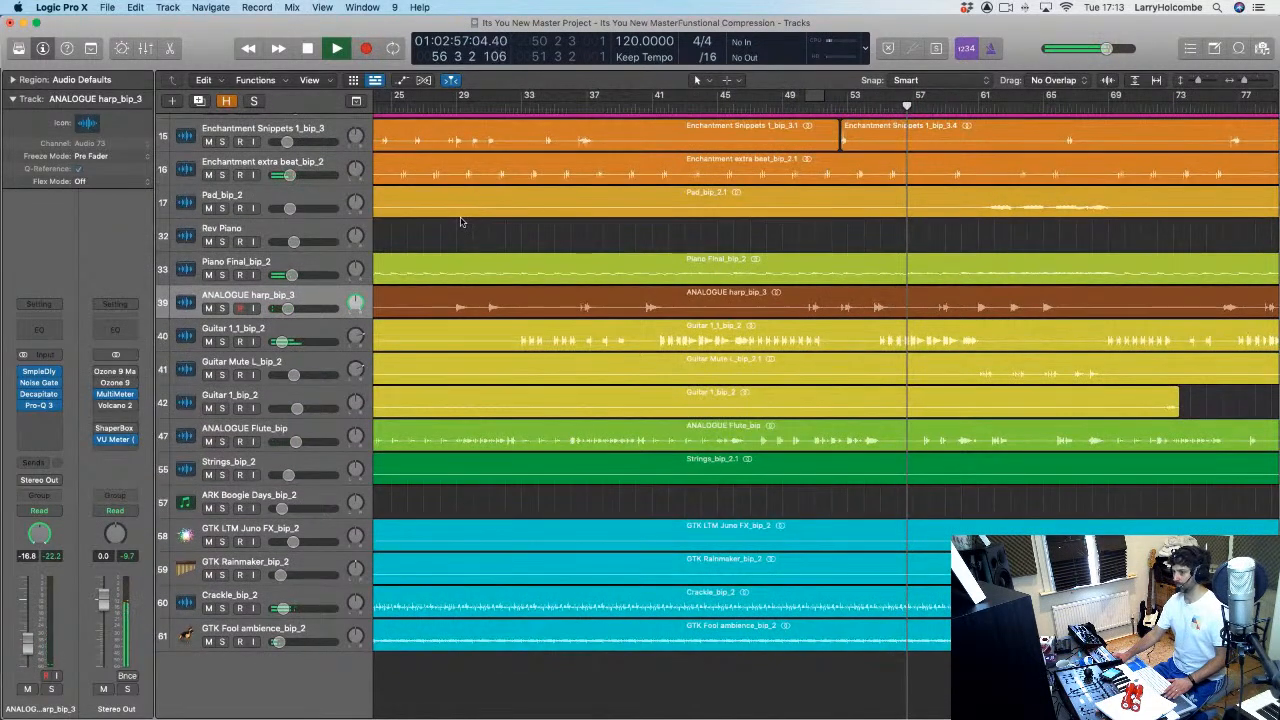
key("space")
Step: Solo Guitar 1_1_bip_2 and play it in a cycle from bar 54 to bar 62
key("Down")
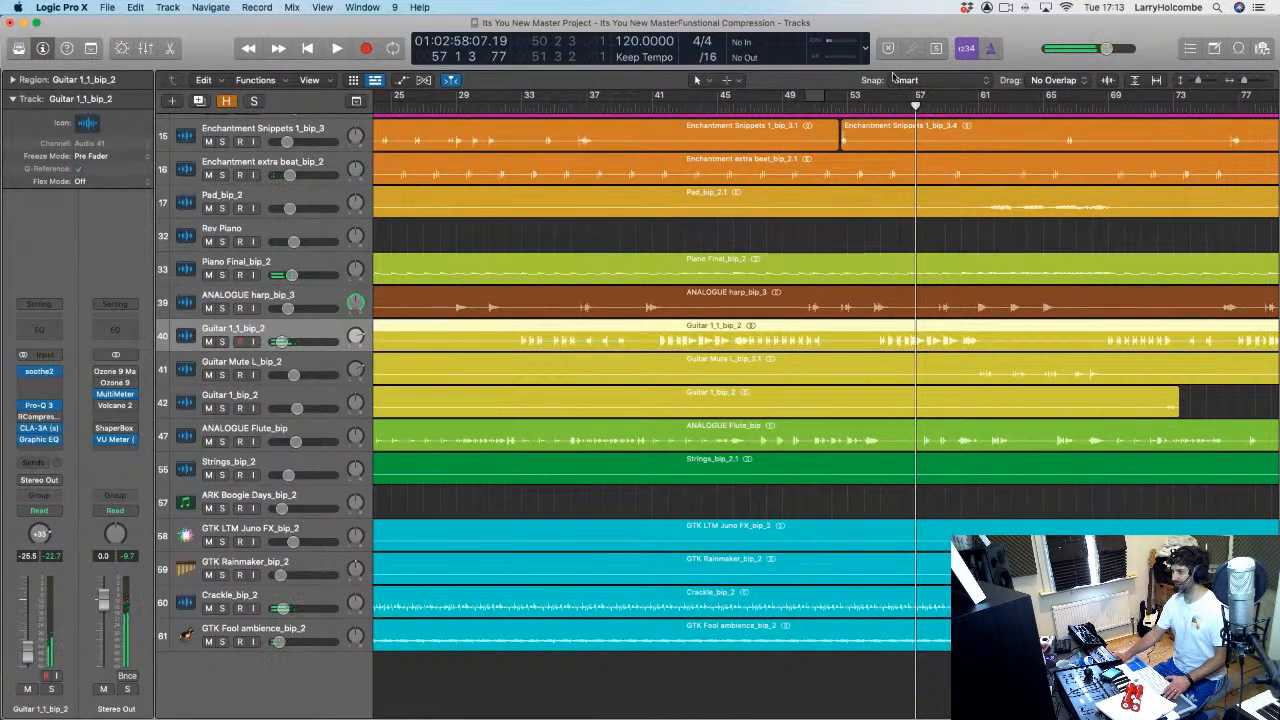
left_click_drag(876, 100, 996, 100)
left_click(222, 341)
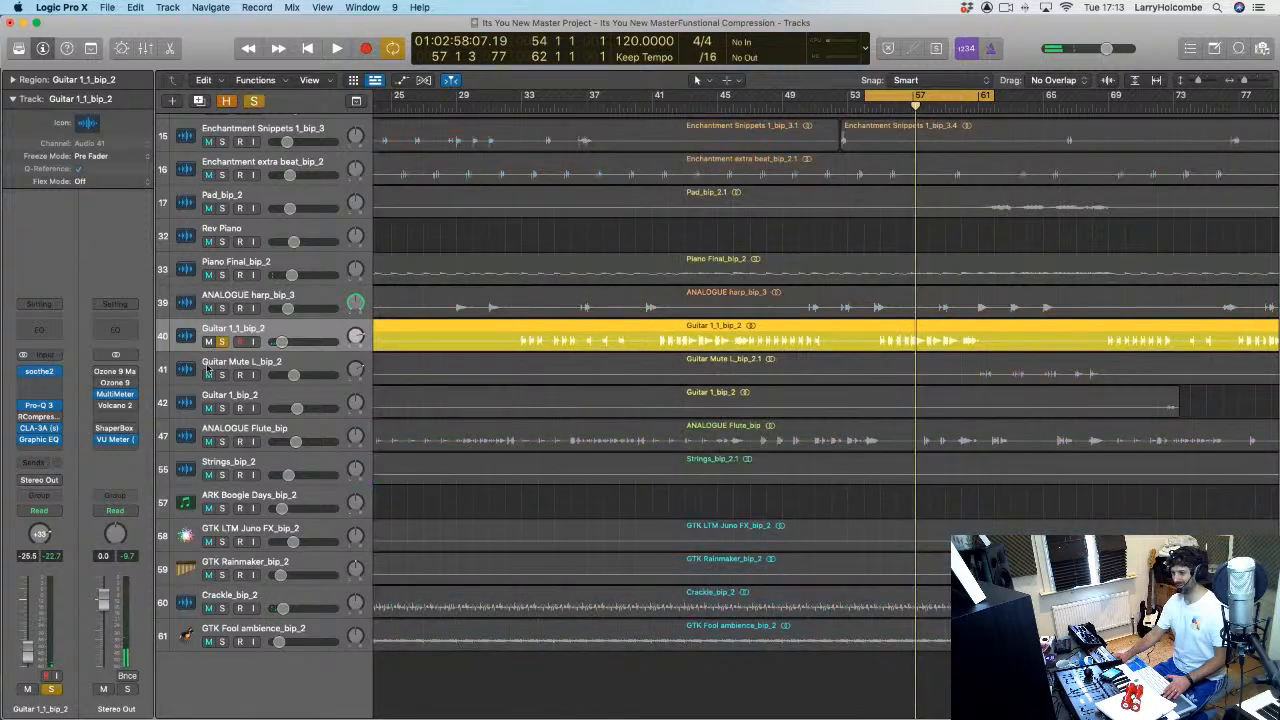
key("space")
Step: Compare the looped guitar with its Vintage Graphic EQ enabled and bypassed, and look through the EQ's presets
left_click(39, 439)
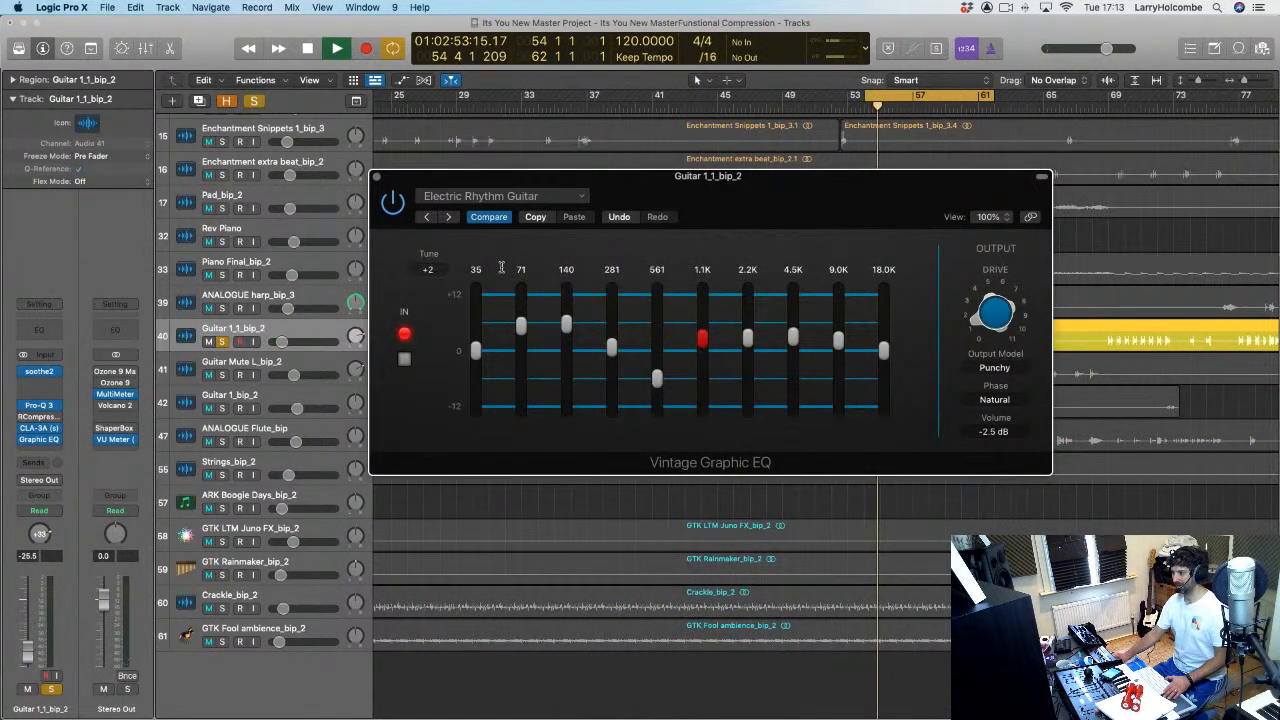
left_click(391, 204)
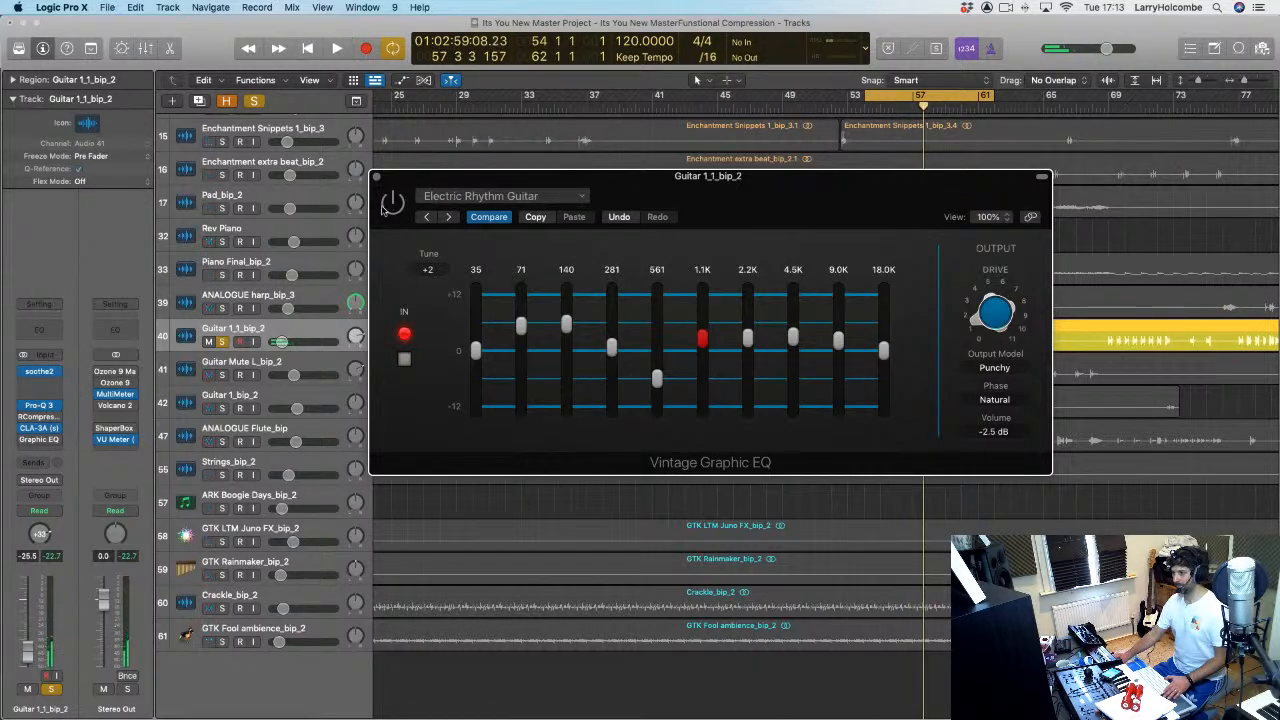
key("space")
left_click(391, 204)
left_click(463, 196)
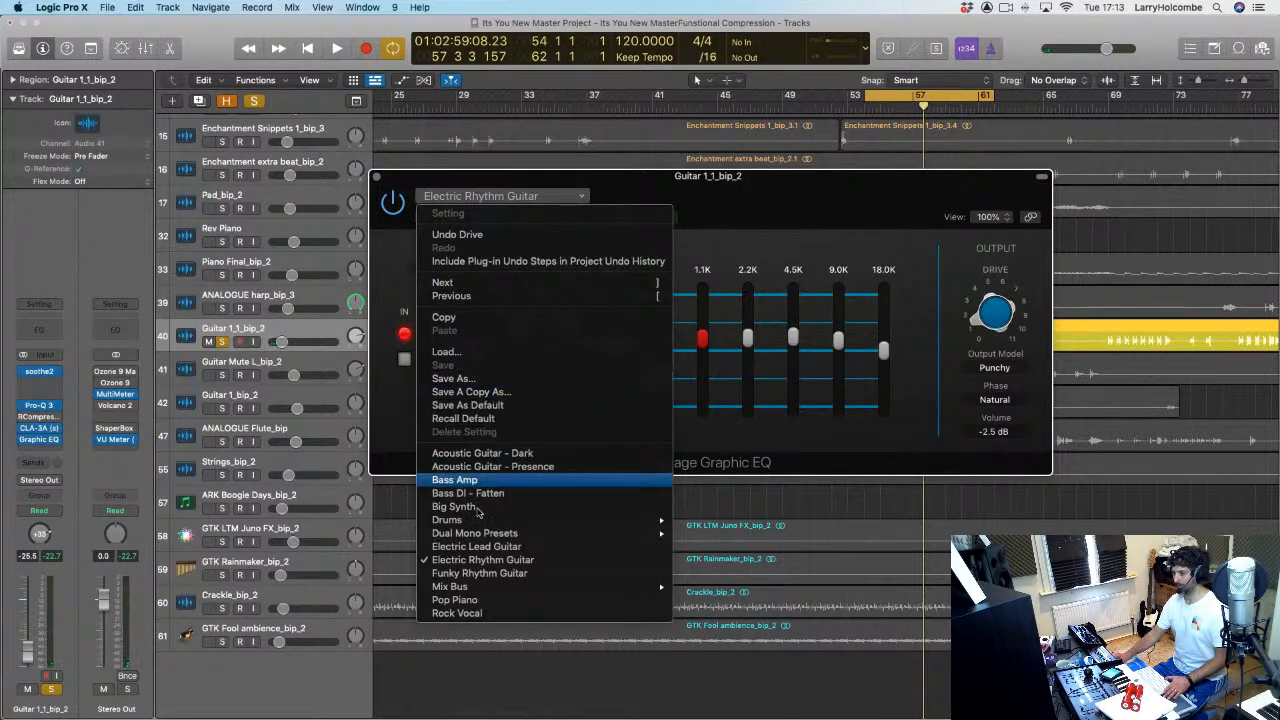
mouse_move(481, 539)
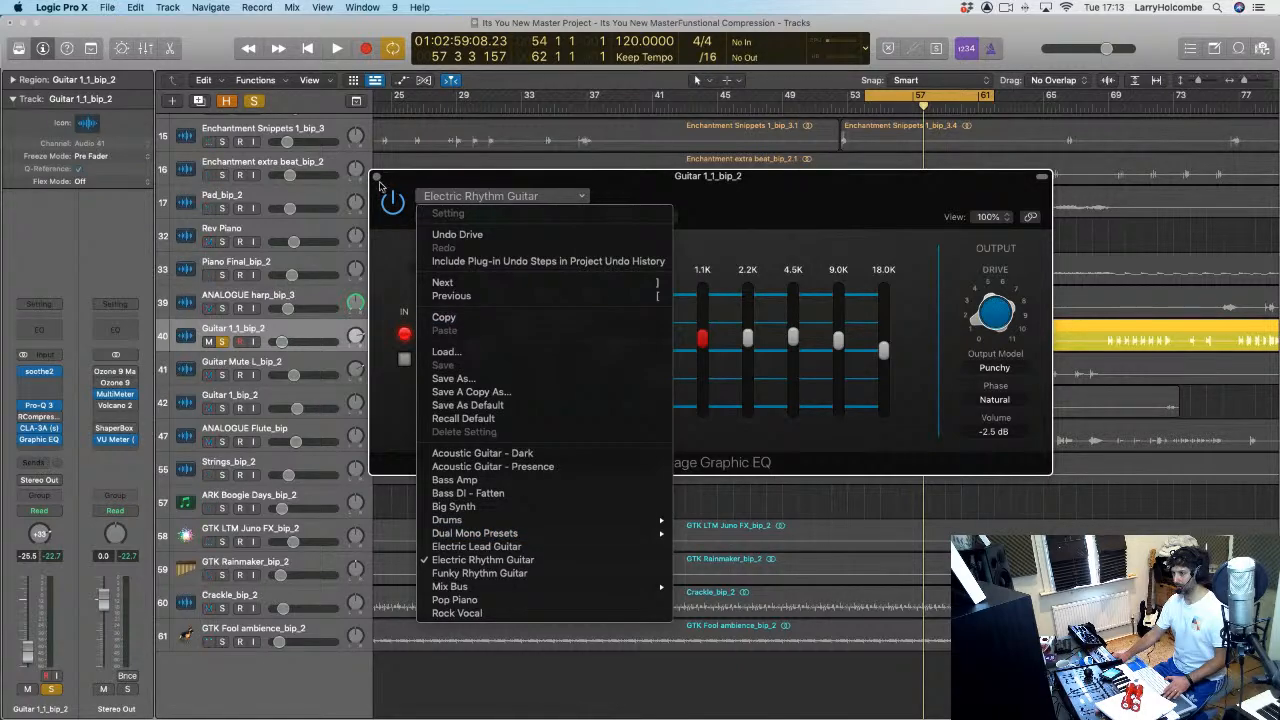
left_click(380, 185)
left_click(376, 177)
Step: Replace the guitar's Vintage Graphic EQ with Vintage Tube EQ and audition its Electric Rhythm Guitar preset on the loop
left_click(58, 440)
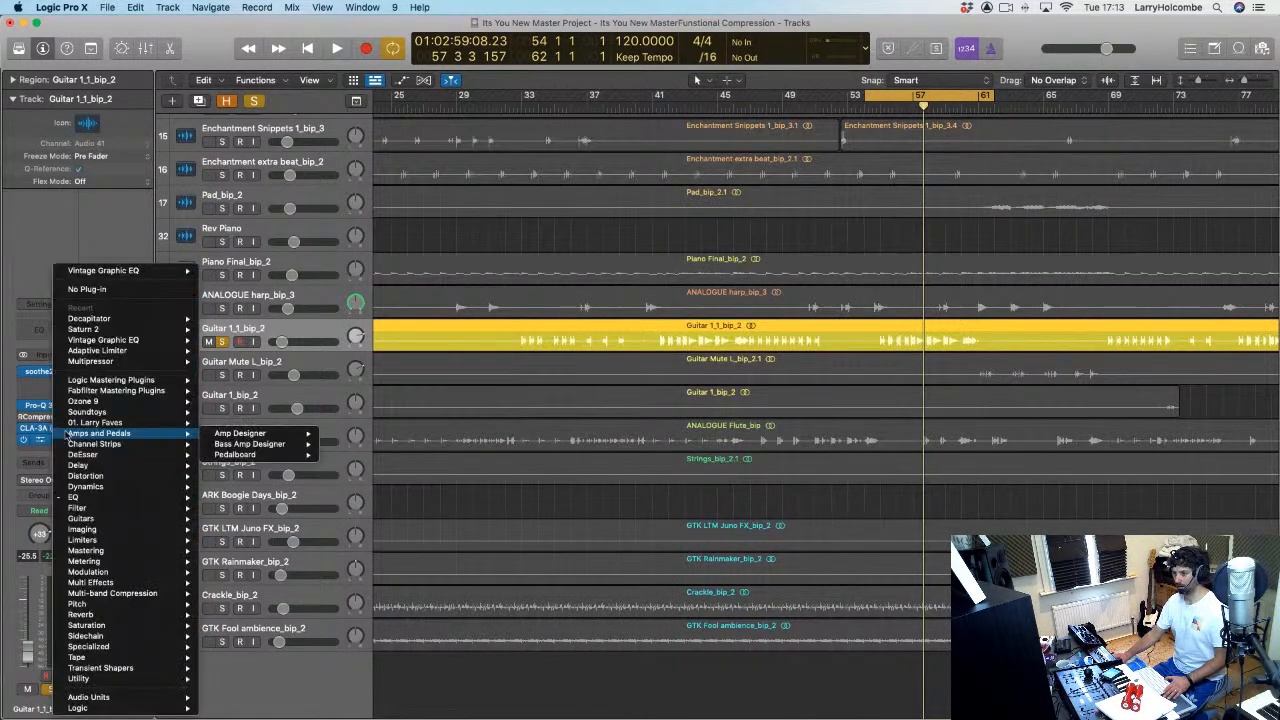
mouse_move(80, 497)
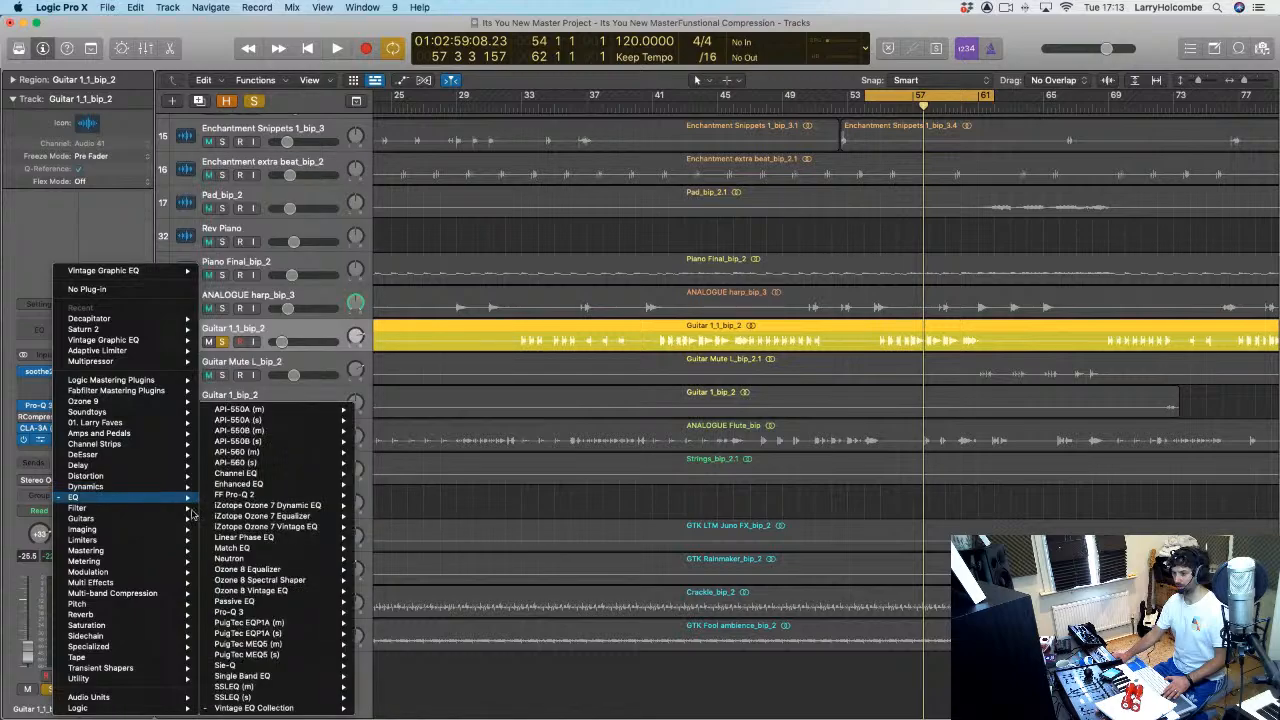
mouse_move(260, 707)
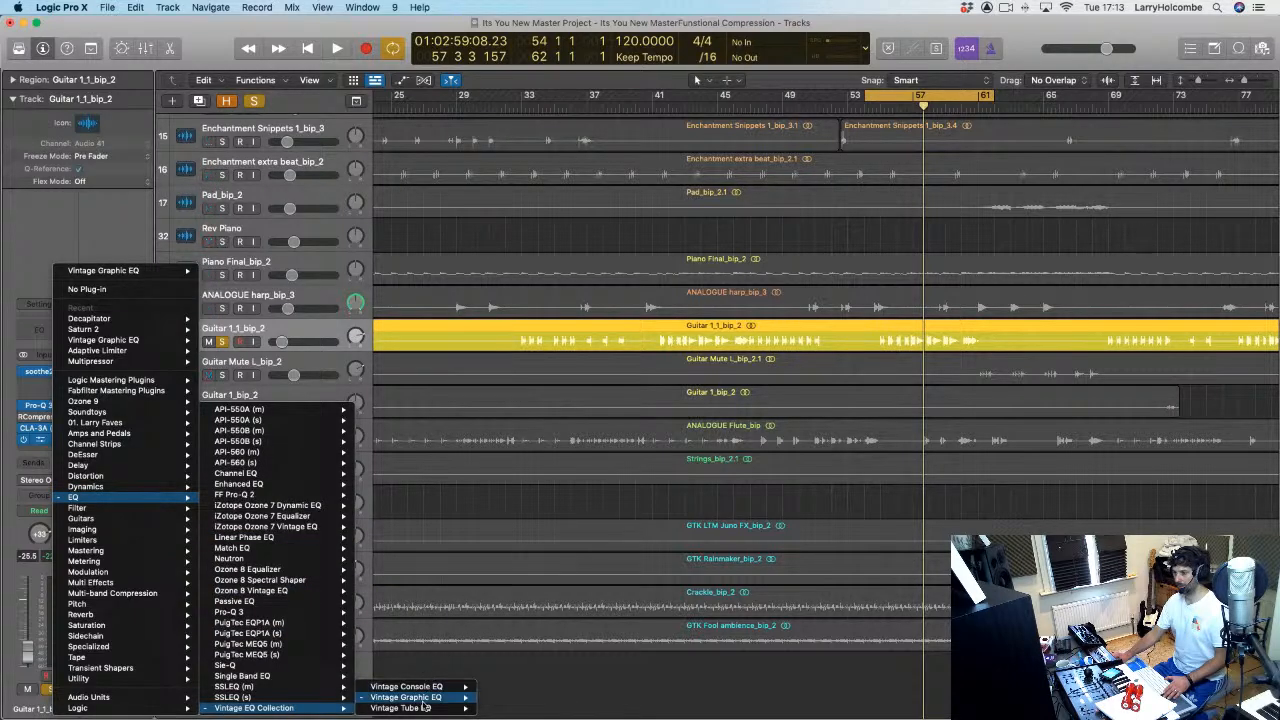
mouse_move(428, 708)
left_click(503, 696)
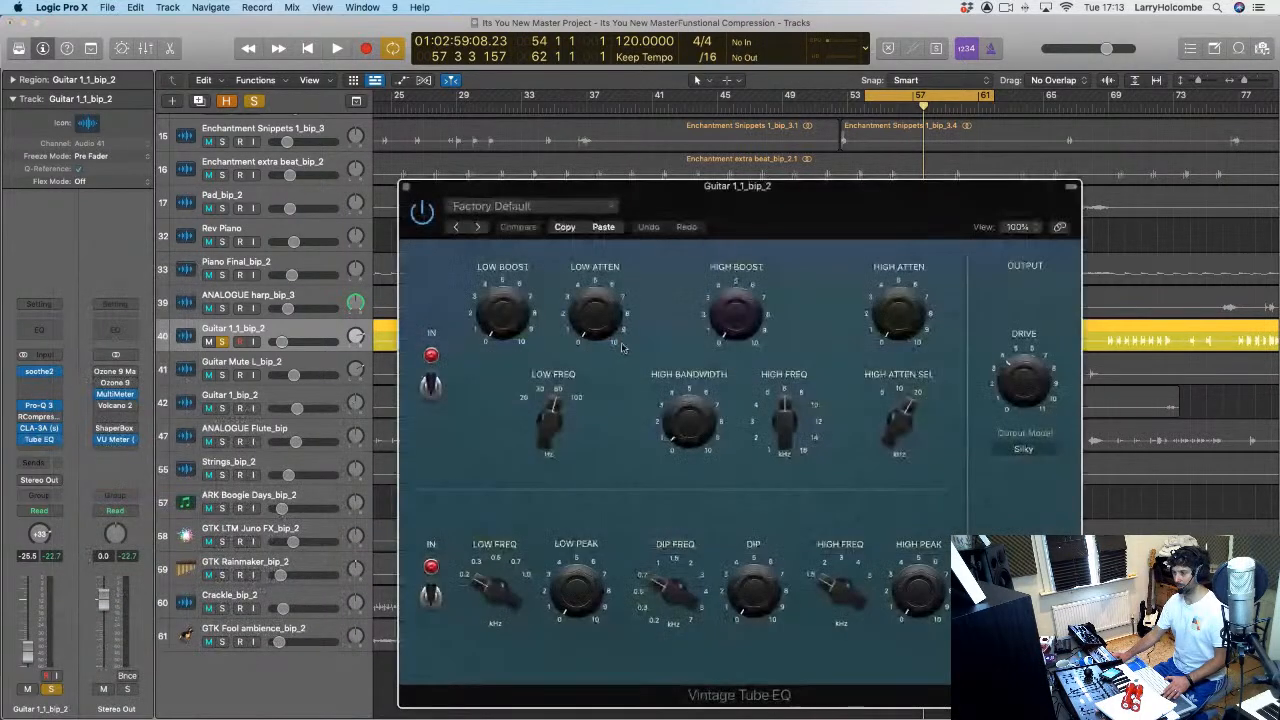
key("space")
left_click(544, 205)
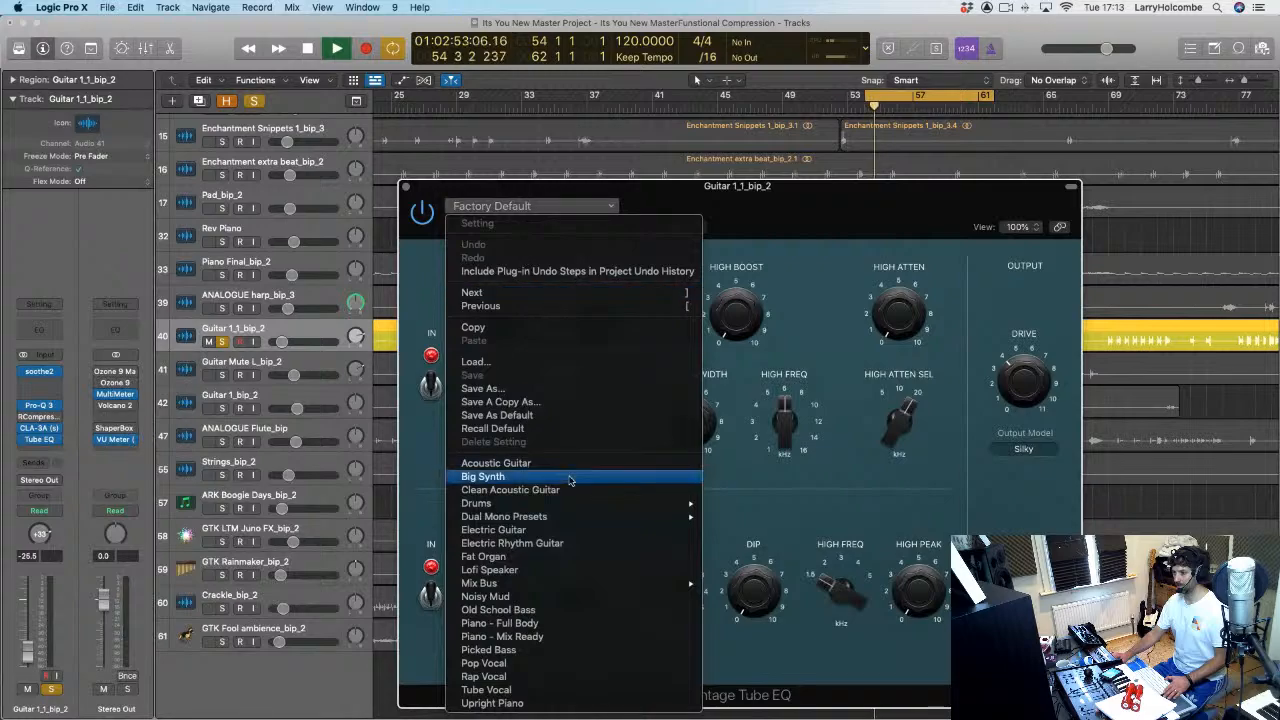
left_click(543, 544)
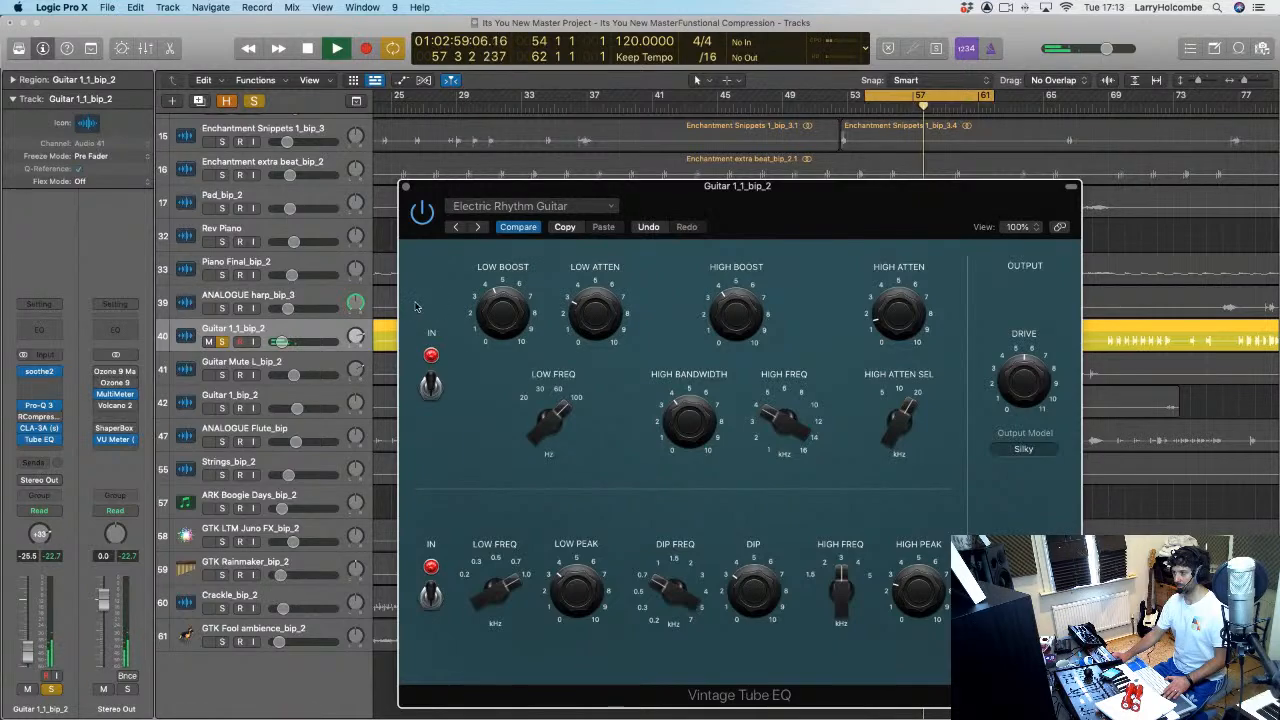
Step: Unsolo the guitar, close the Vintage Tube EQ and play the full mix with cycling turned off
left_click(222, 341)
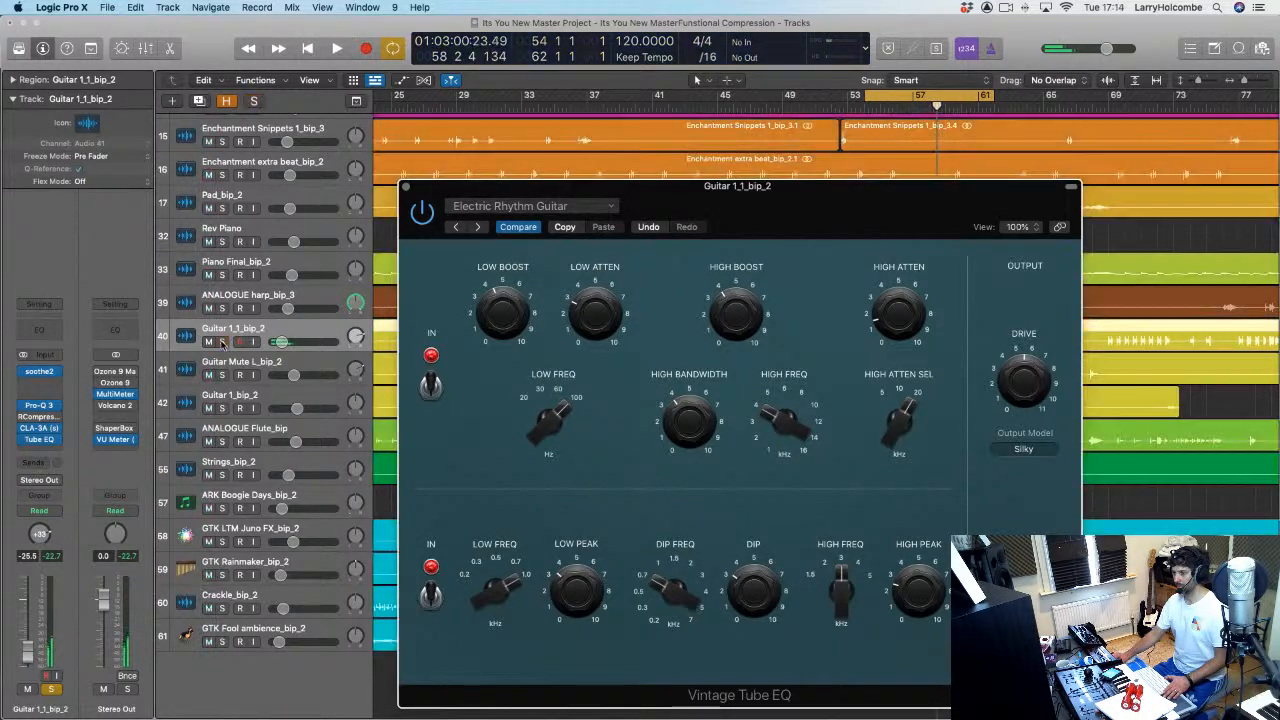
left_click(407, 189)
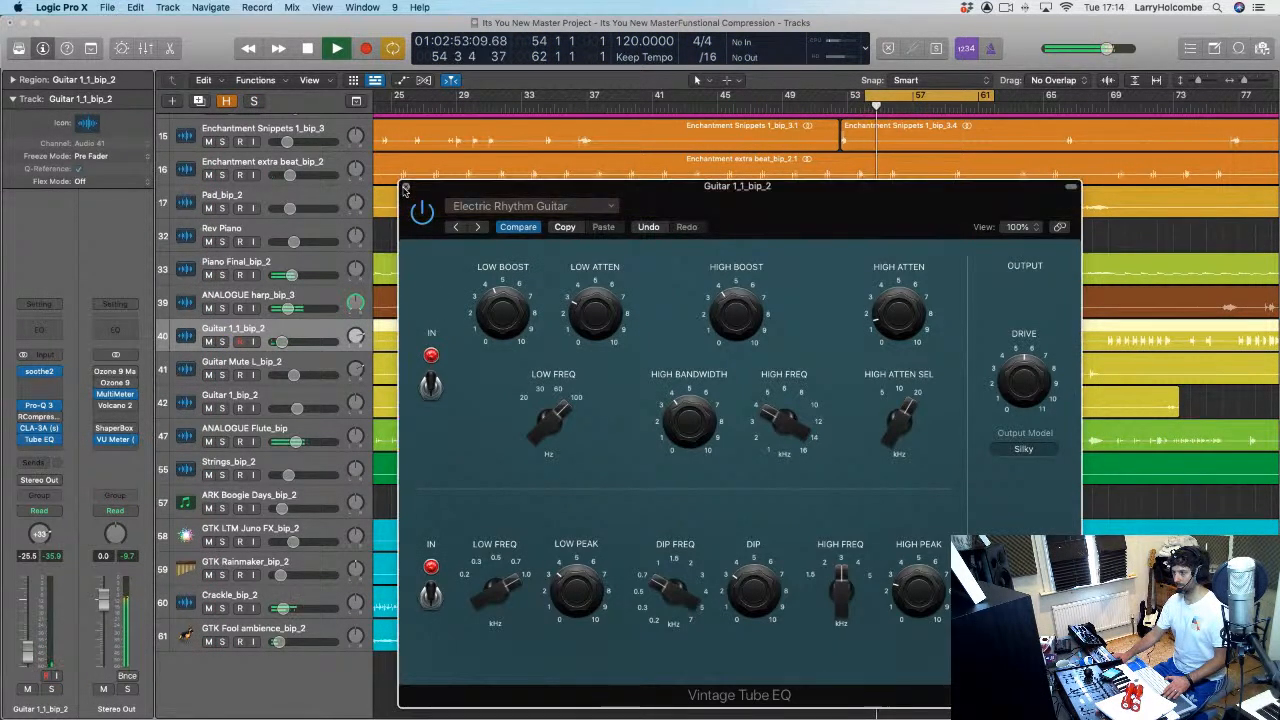
scroll(508, 215, "down", 3)
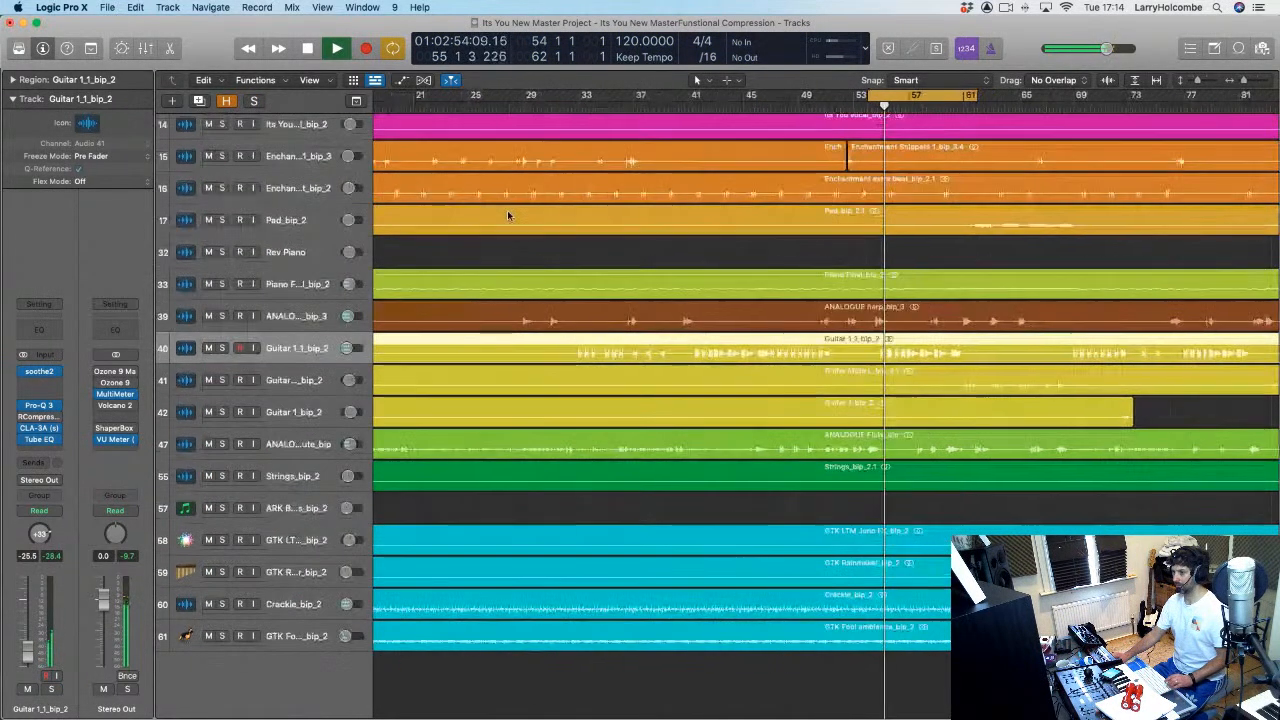
left_click(458, 240)
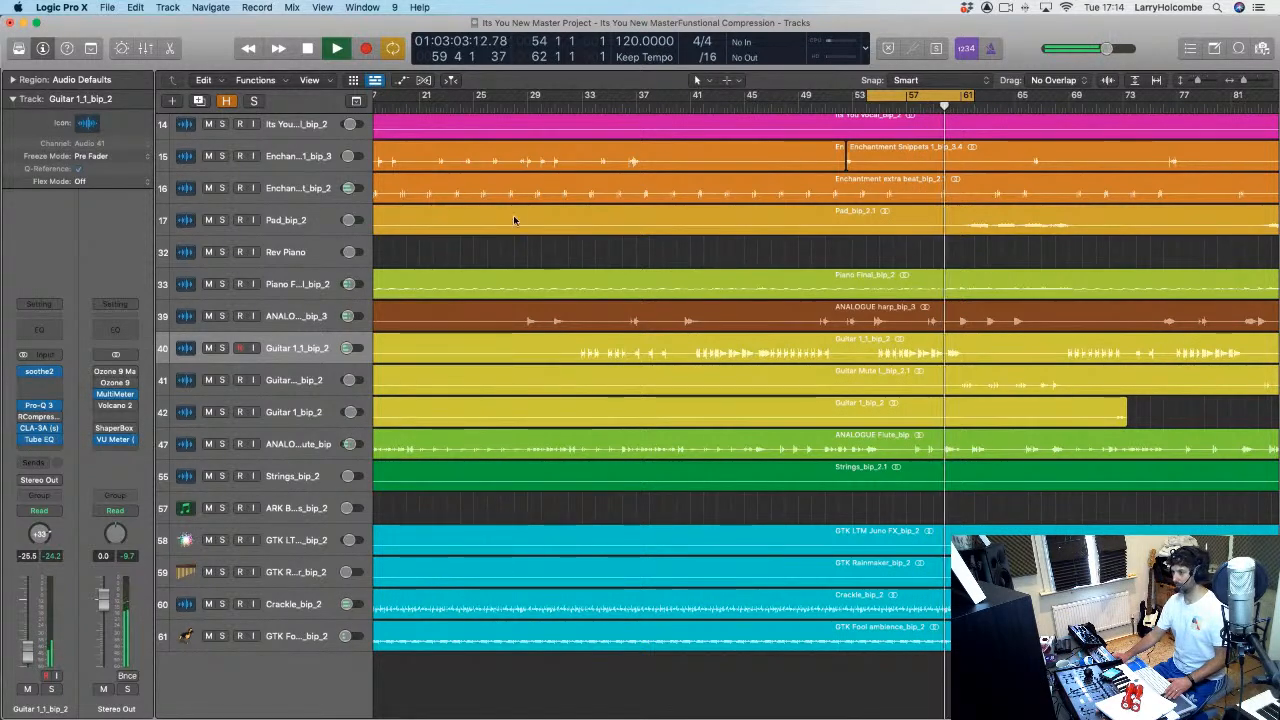
left_click(508, 240, "ctrl+alt")
left_click(920, 96)
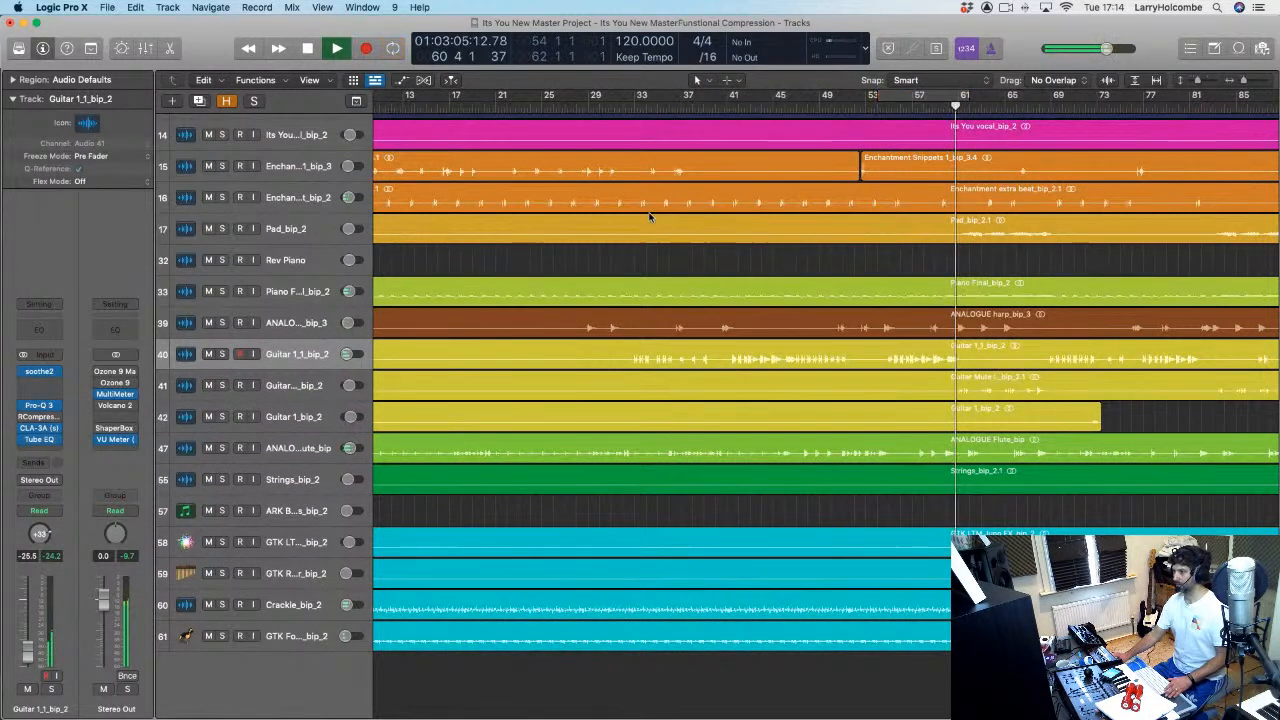
Step: Listen to the full mix while bringing all tracks of the arrangement into view, from the kick to the ambience
left_click(576, 256, "ctrl+alt")
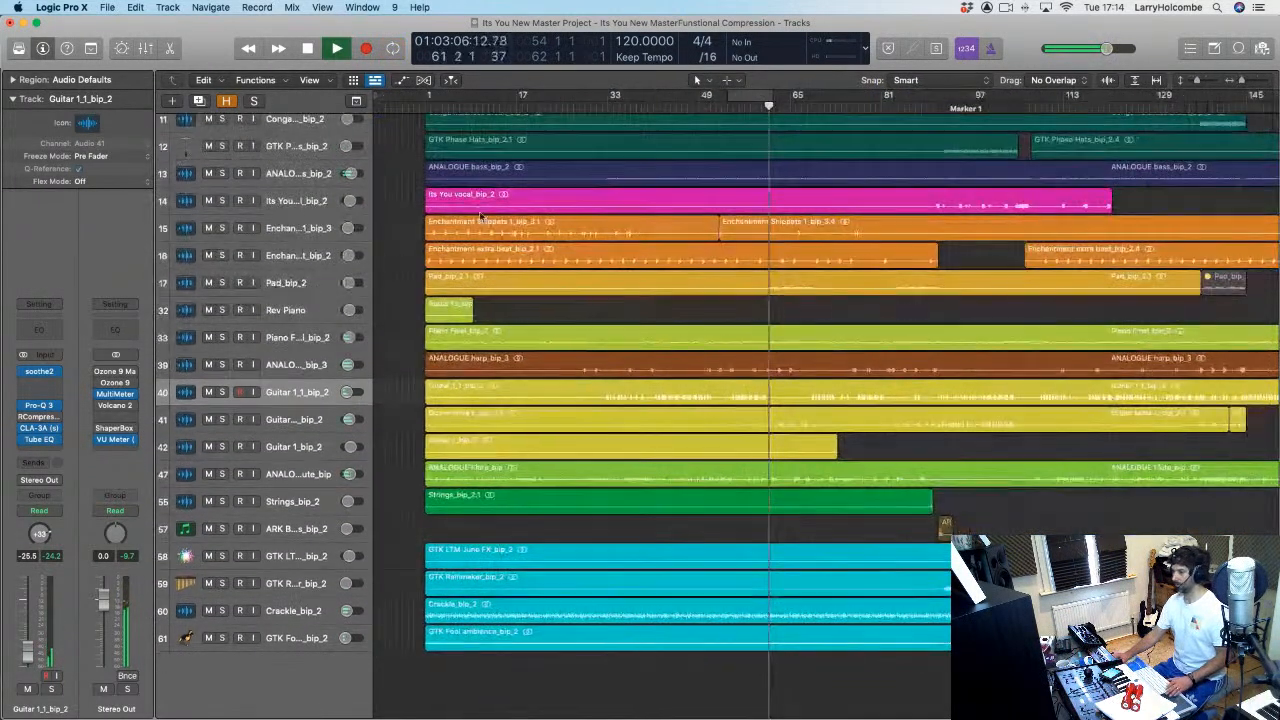
left_click(393, 167, "ctrl+alt")
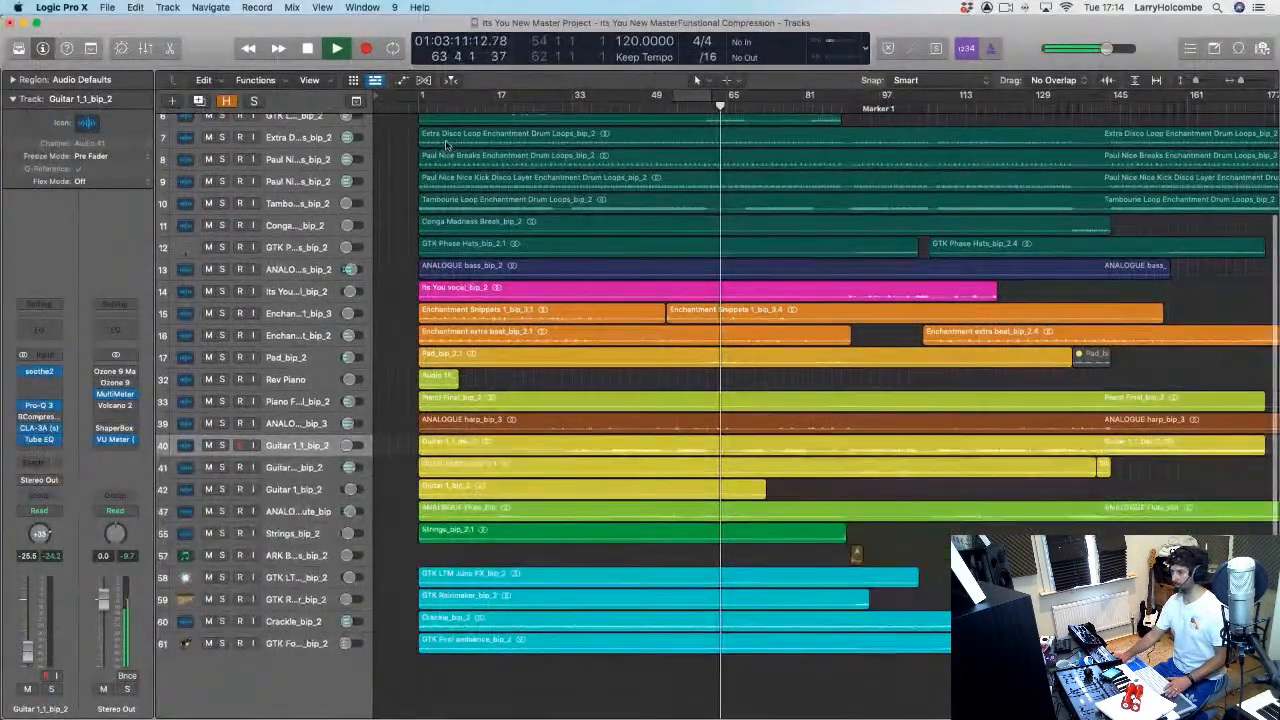
scroll(398, 142, "up", 3)
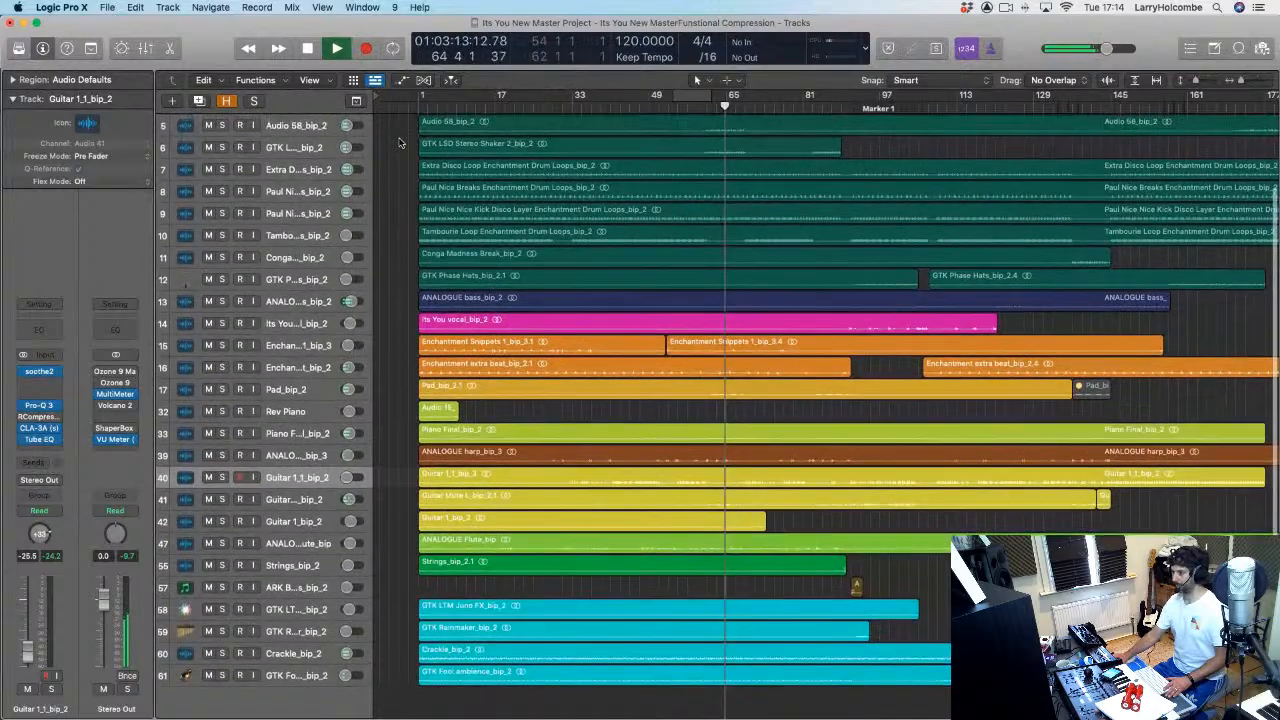
scroll(398, 142, "up", 2)
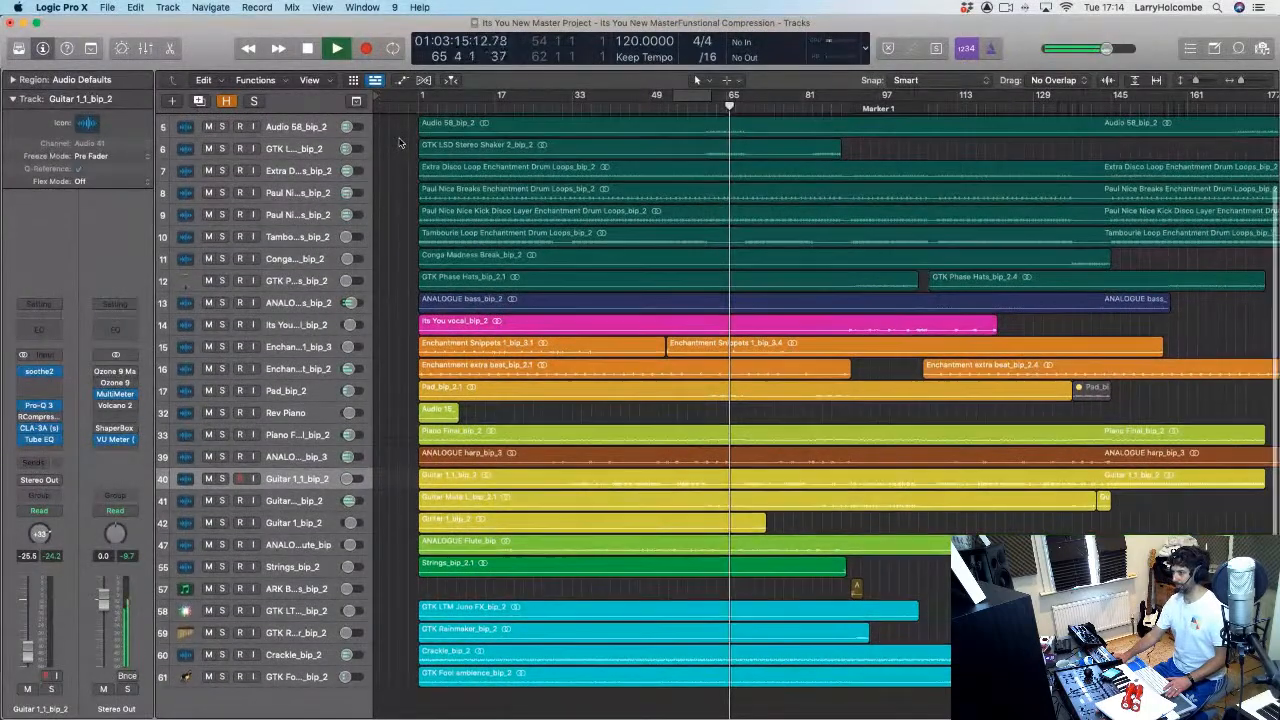
scroll(398, 142, "up", 2)
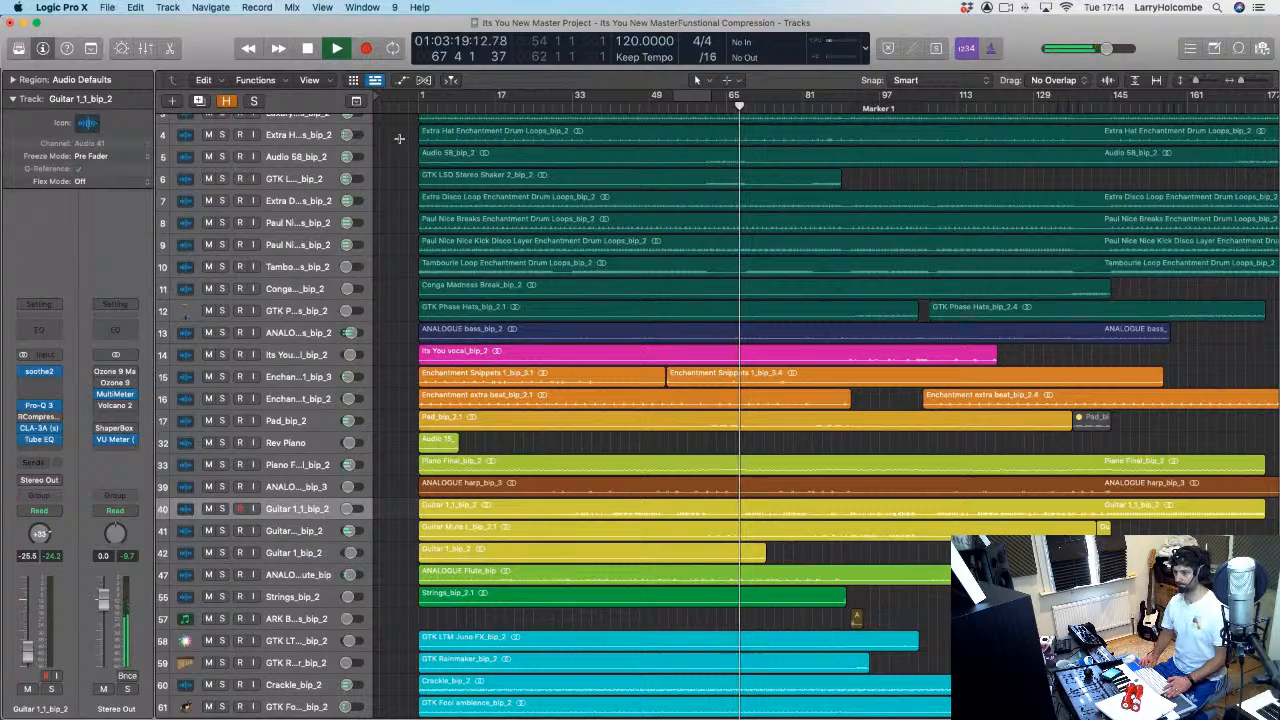
key("super+Up")
key("super+Up")
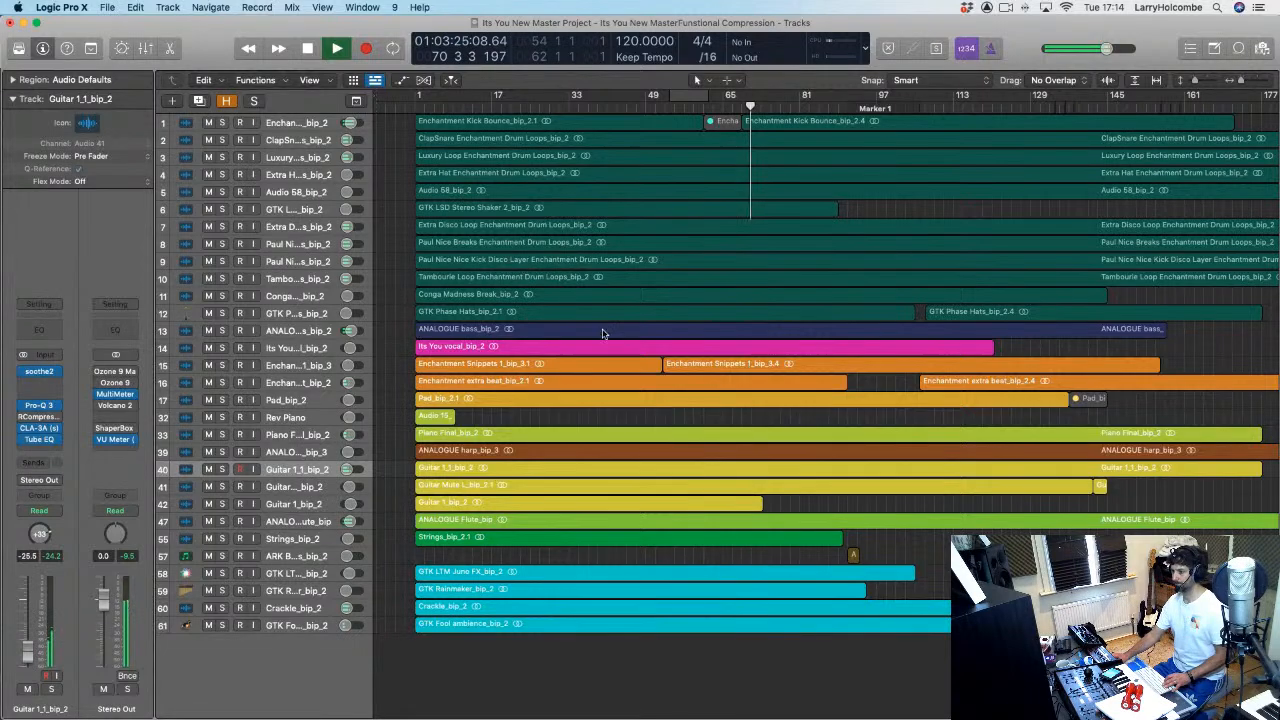
Step: Stop playback and, in the mixer, close up the empty insert slots above Guitar Mute L's CLA-3A and the flute's Pro-L 2
key("x")
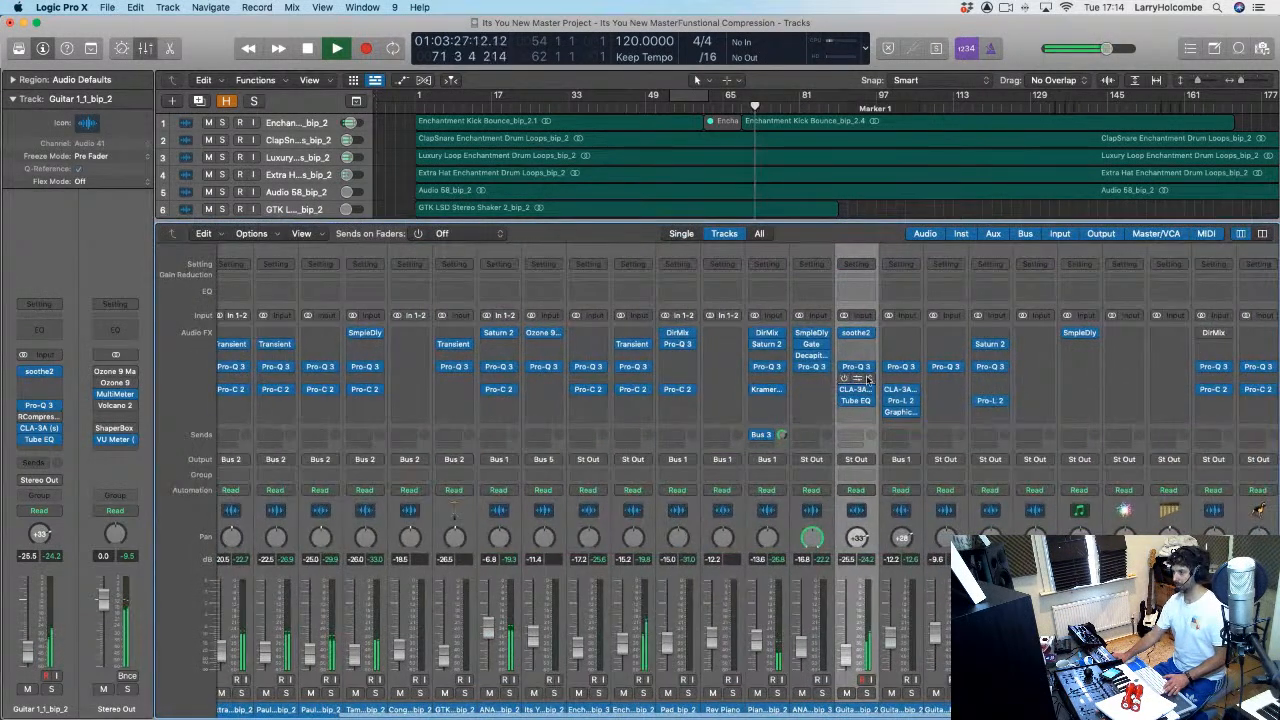
key("space")
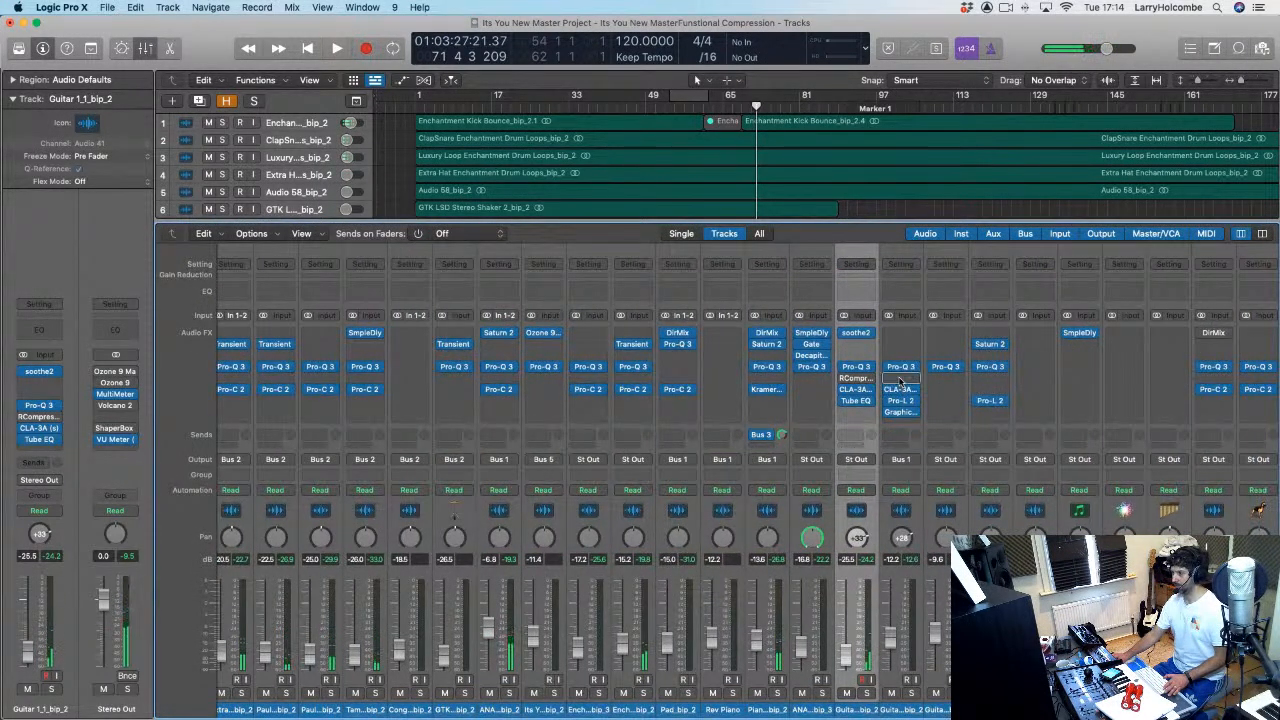
left_click_drag(900, 389, 900, 389)
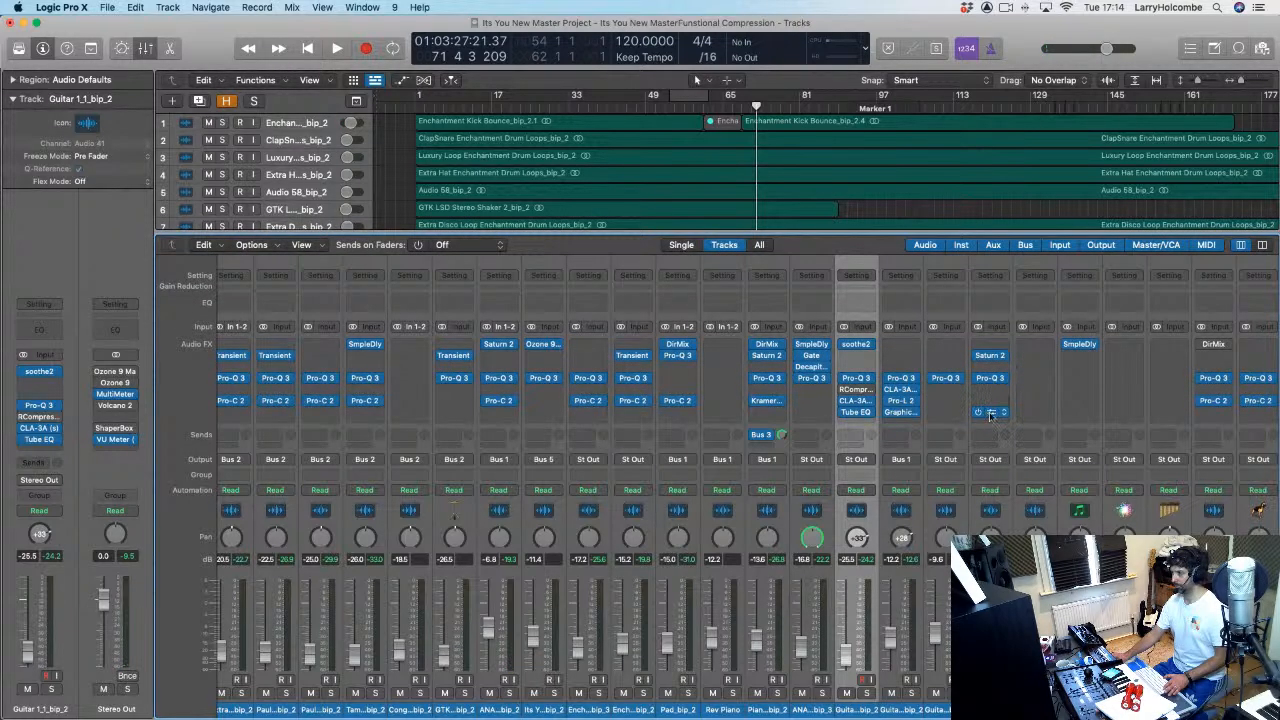
scroll(948, 407, "right", 6)
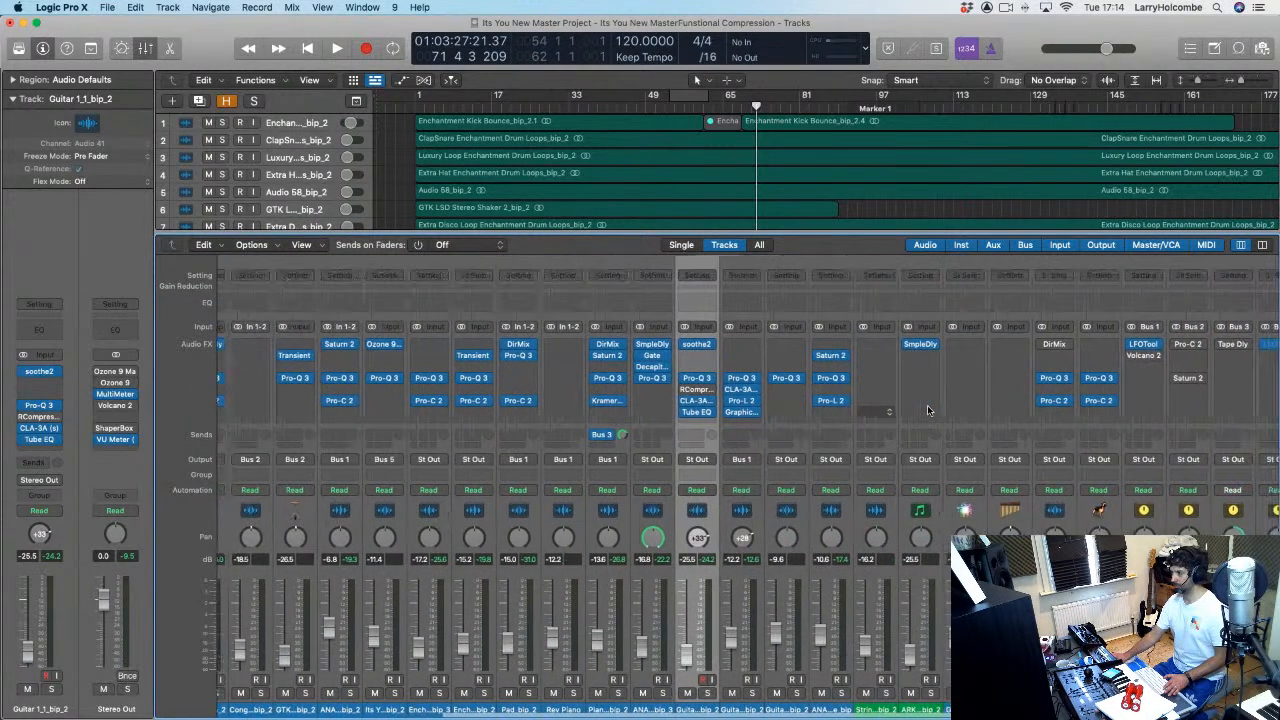
Step: Move Saturn 2 to the end of the insert chain on both the piano and bass channels, after their compressors
scroll(928, 410, "left", 5)
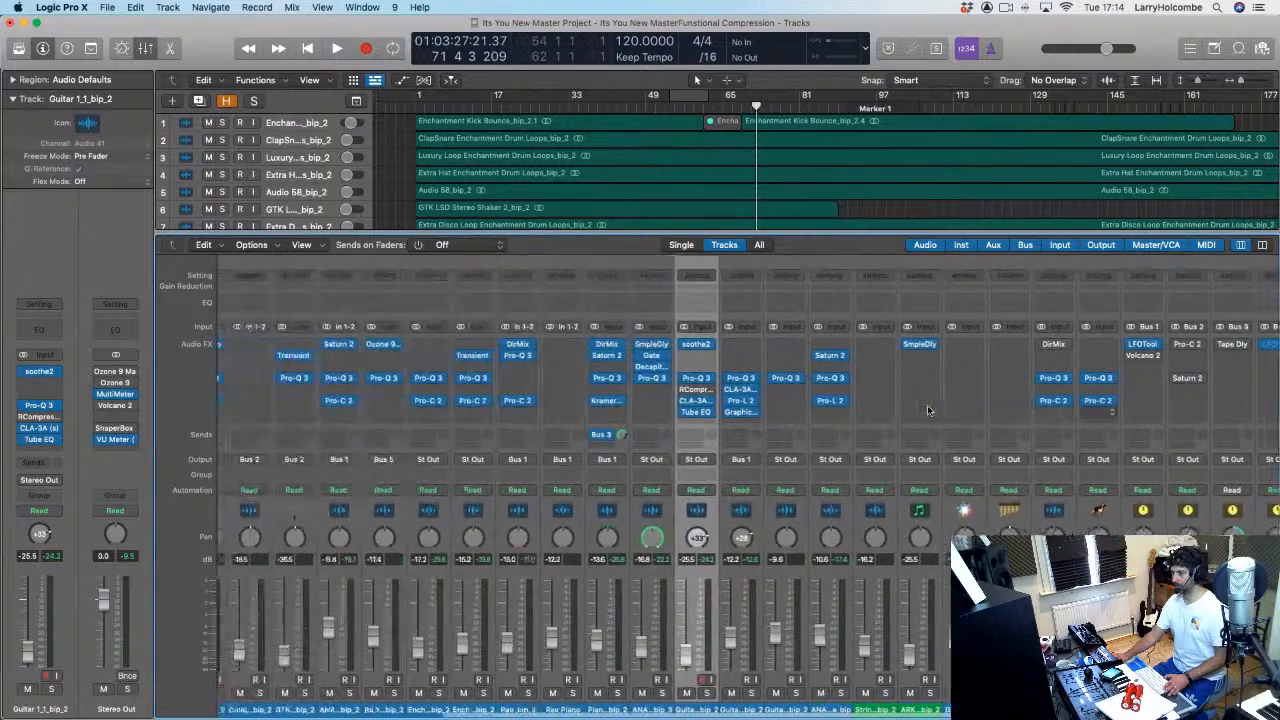
scroll(743, 378, "left", 2)
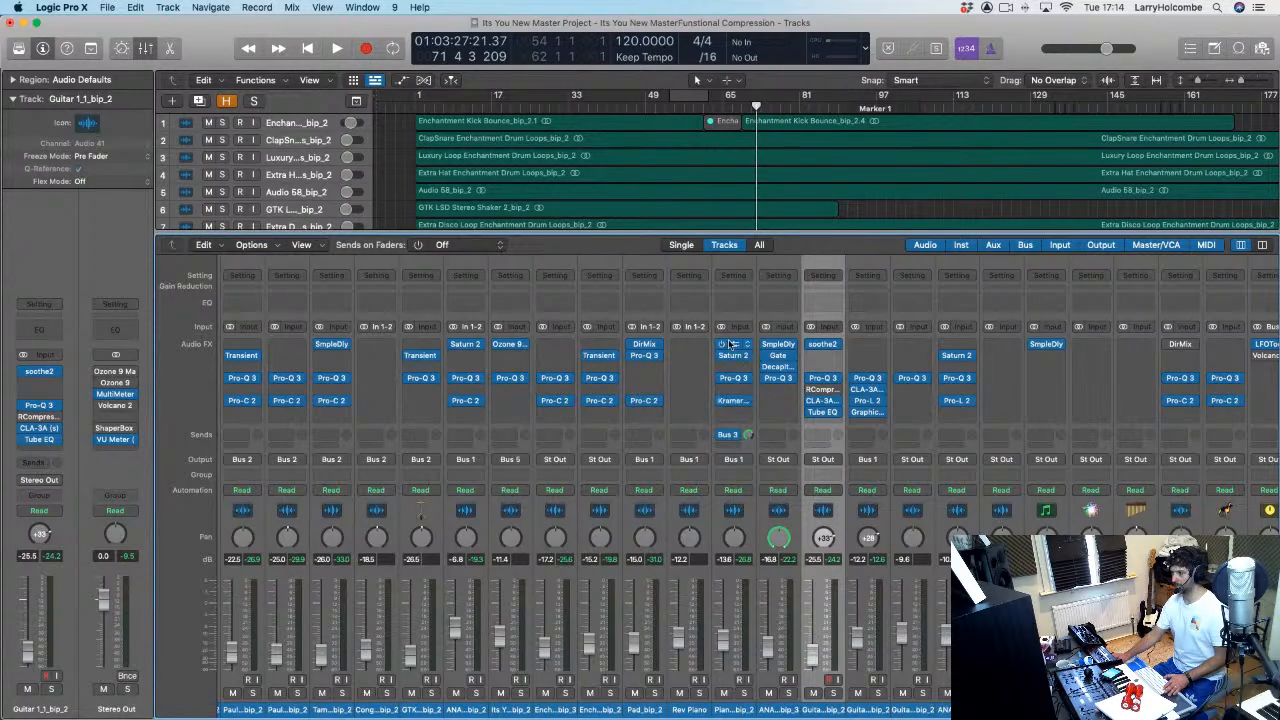
left_click_drag(733, 359, 728, 414)
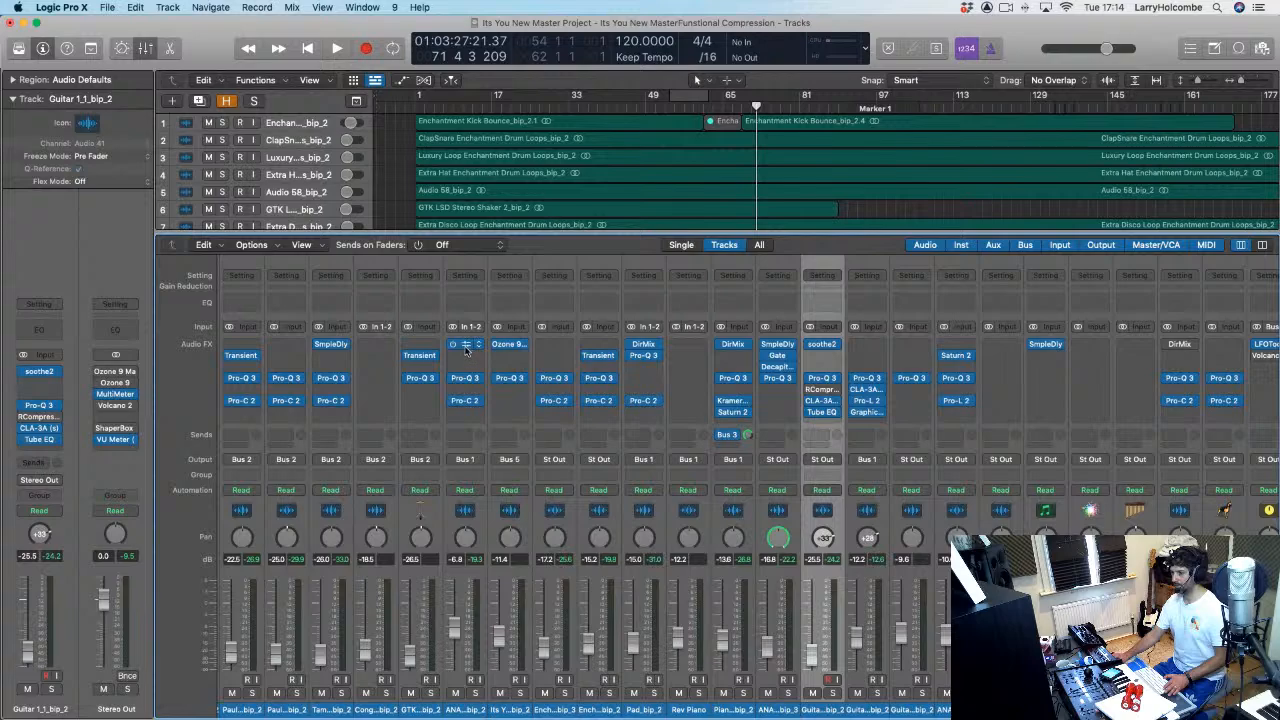
left_click_drag(465, 349, 465, 416)
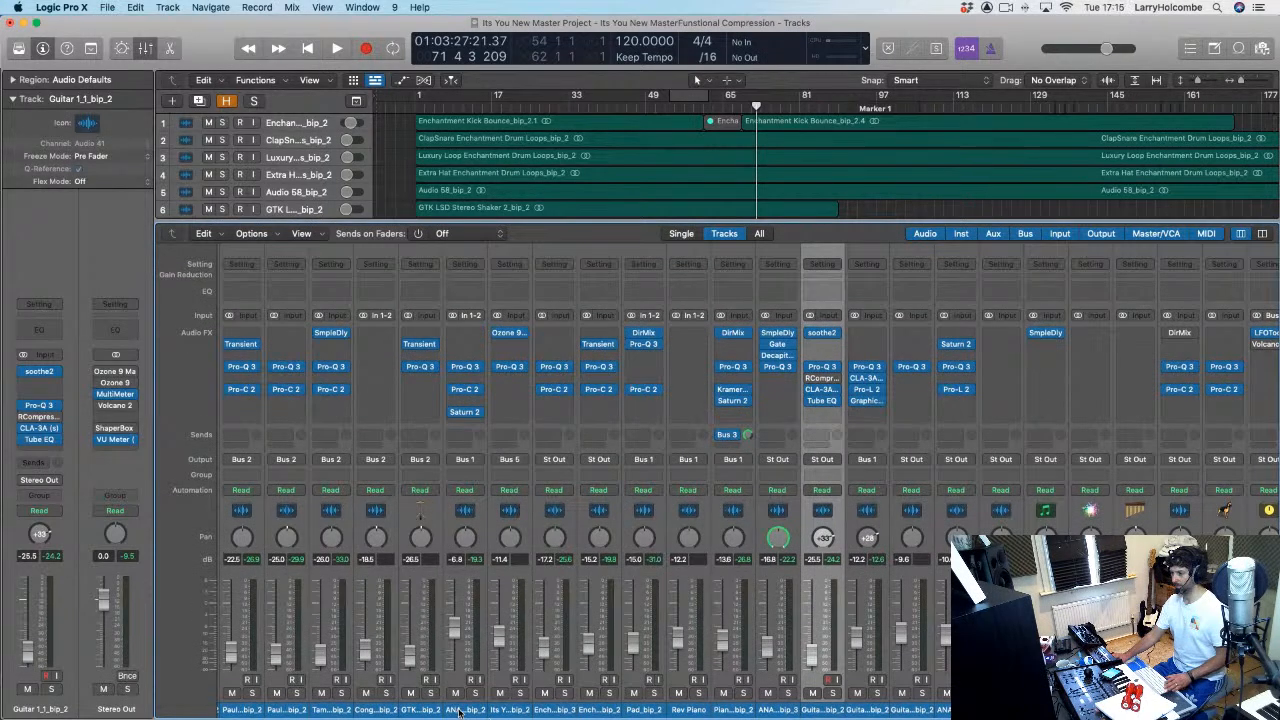
Step: Select the bass, piano, Guitar 1_1 and Guitar Mute channels together and play the mix with cycling turned on
left_click(460, 710)
left_click(738, 709, "shift")
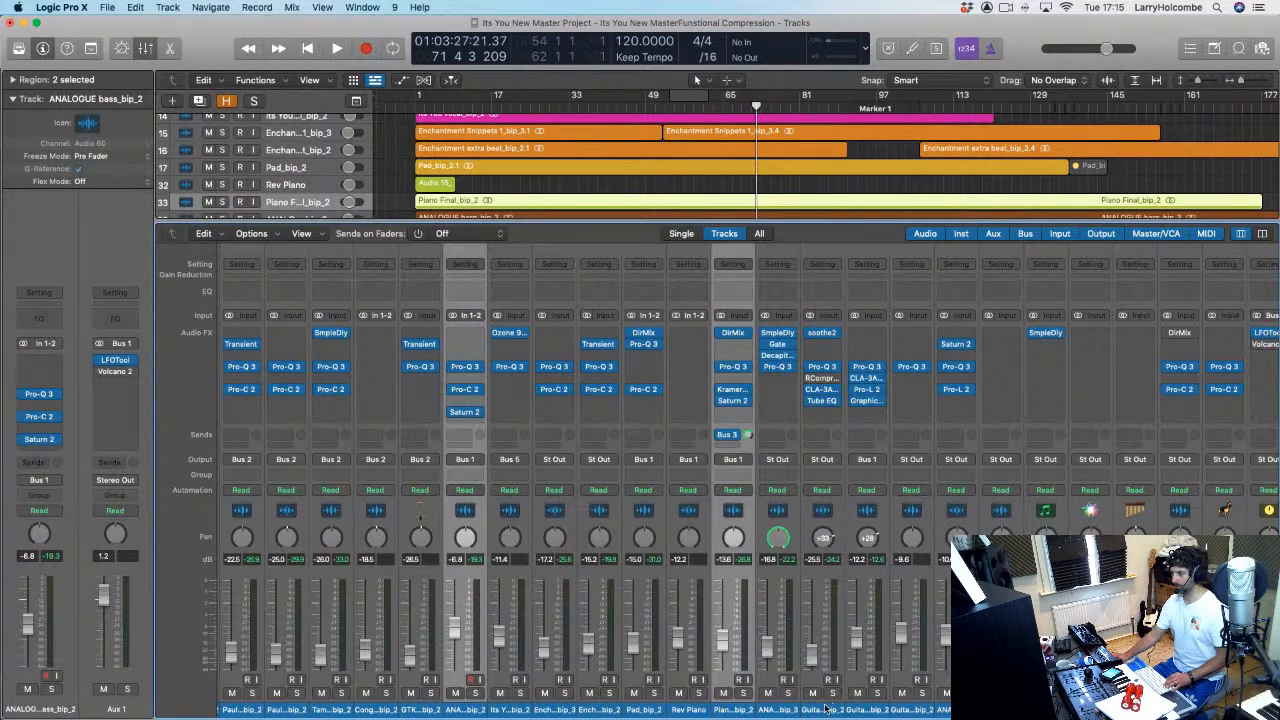
left_click(822, 709, "shift")
left_click(866, 709, "shift")
key("space")
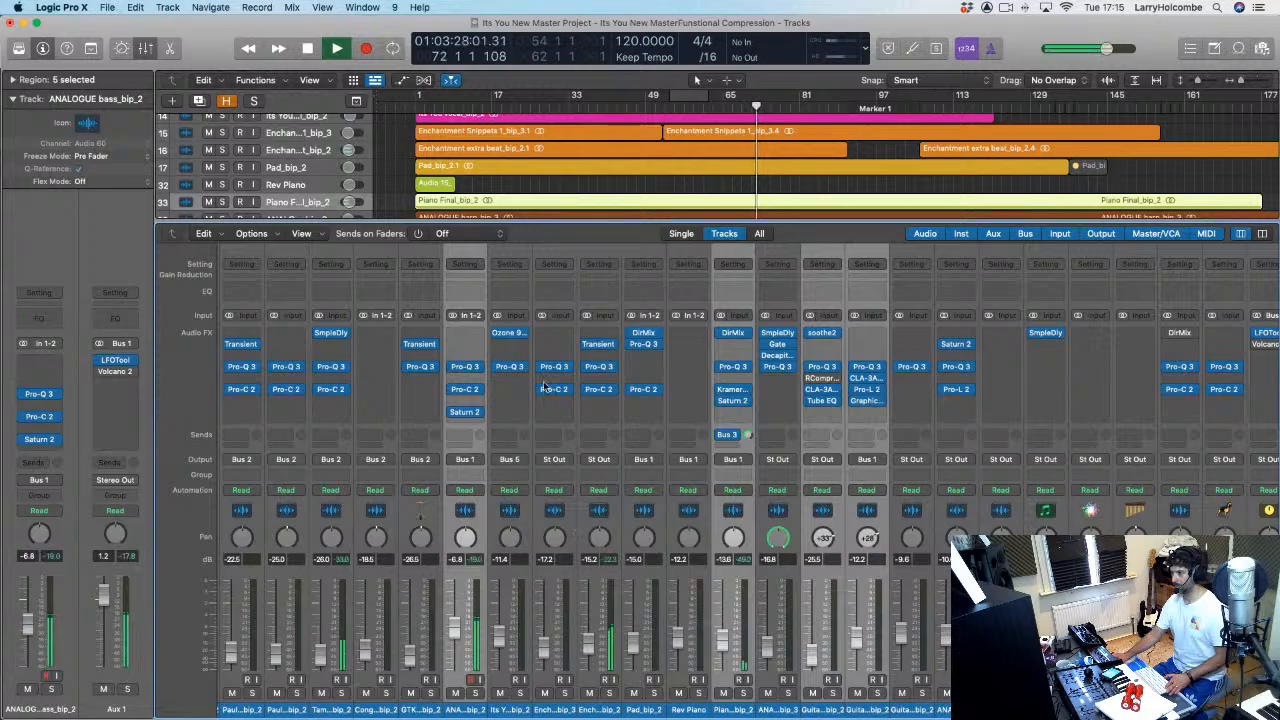
key("c")
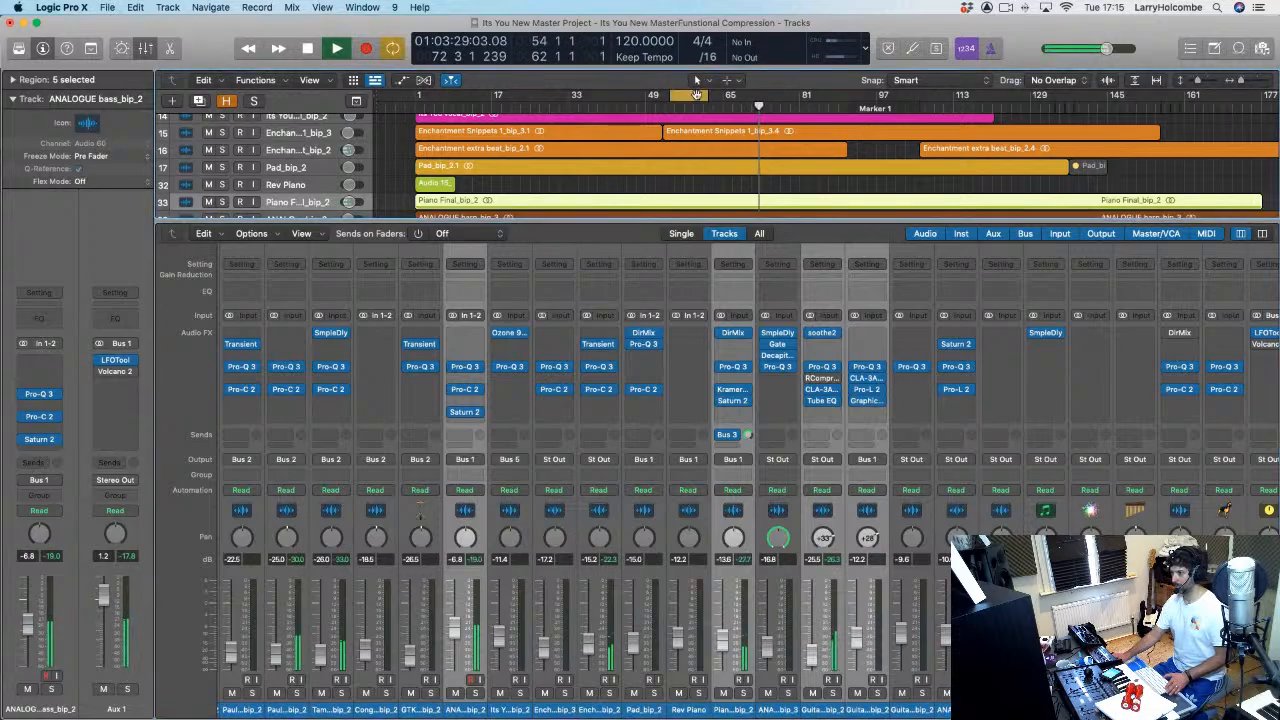
Step: Compare the looped mix with the bass channel's Saturn 2 bypassed and active, then stop playback and clear the multi-channel selection
left_click(478, 412)
left_click(466, 414)
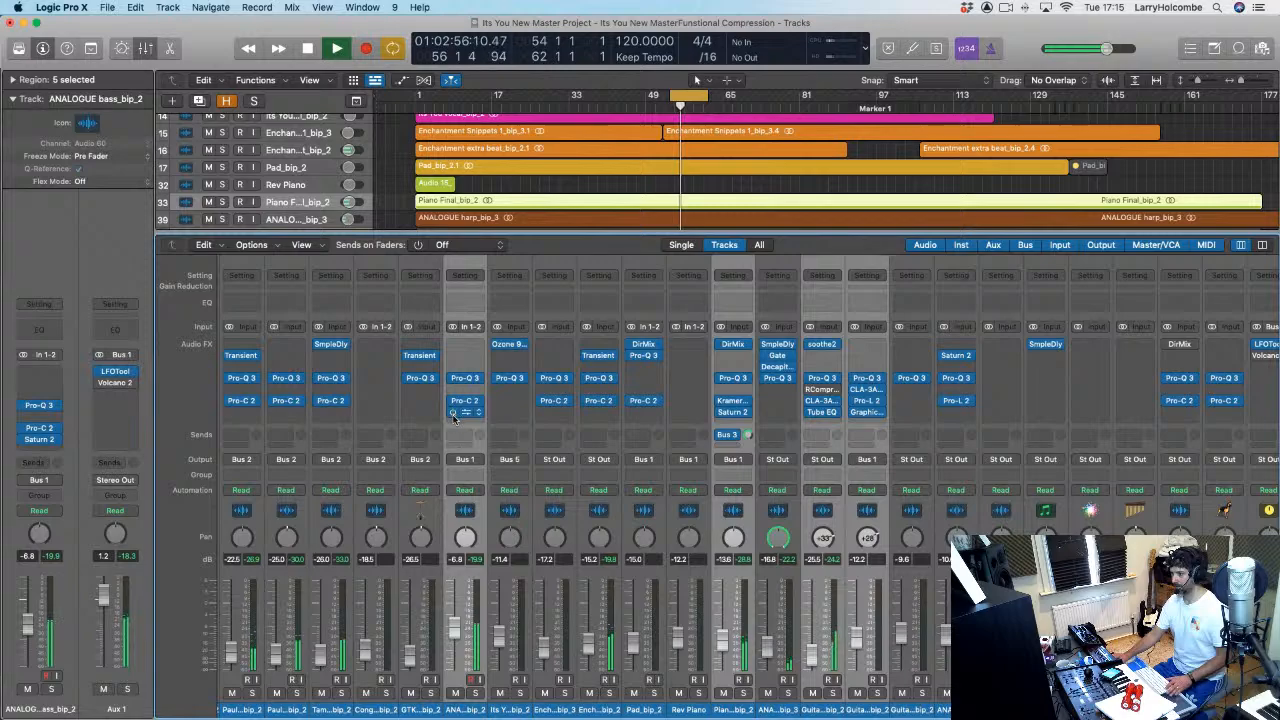
left_click(453, 415)
left_click(453, 415)
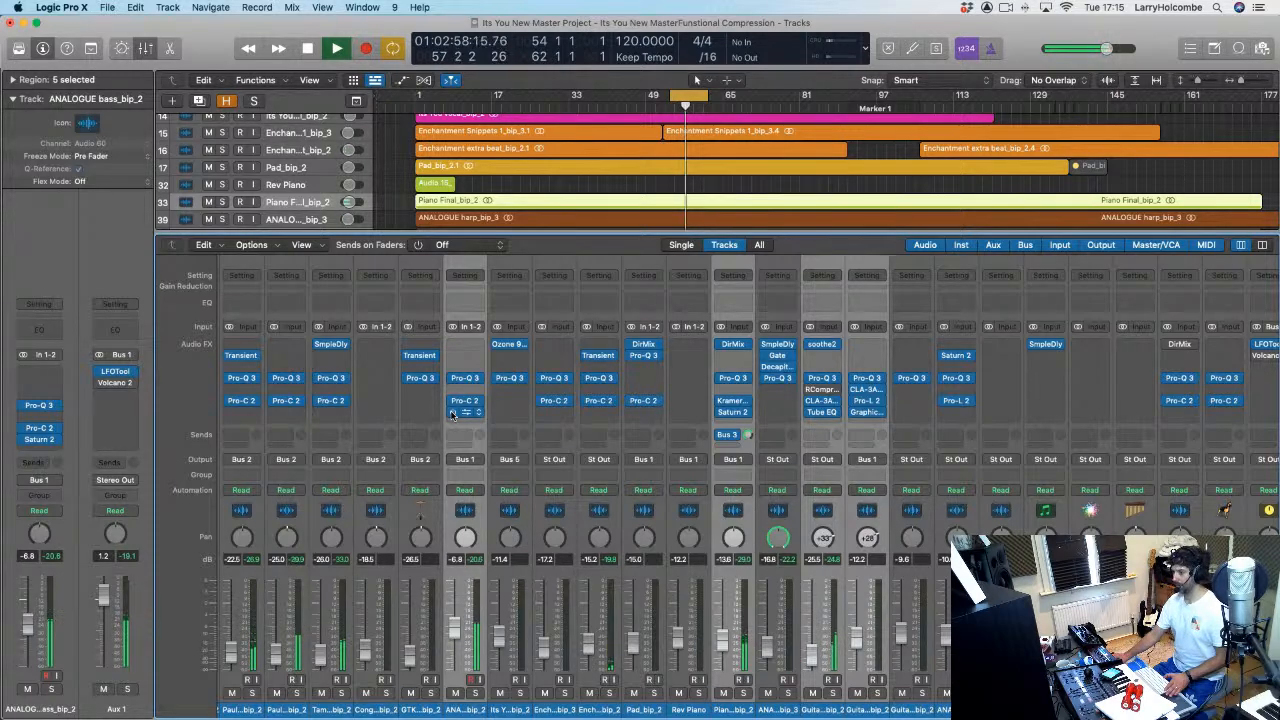
key("space")
left_click(573, 434)
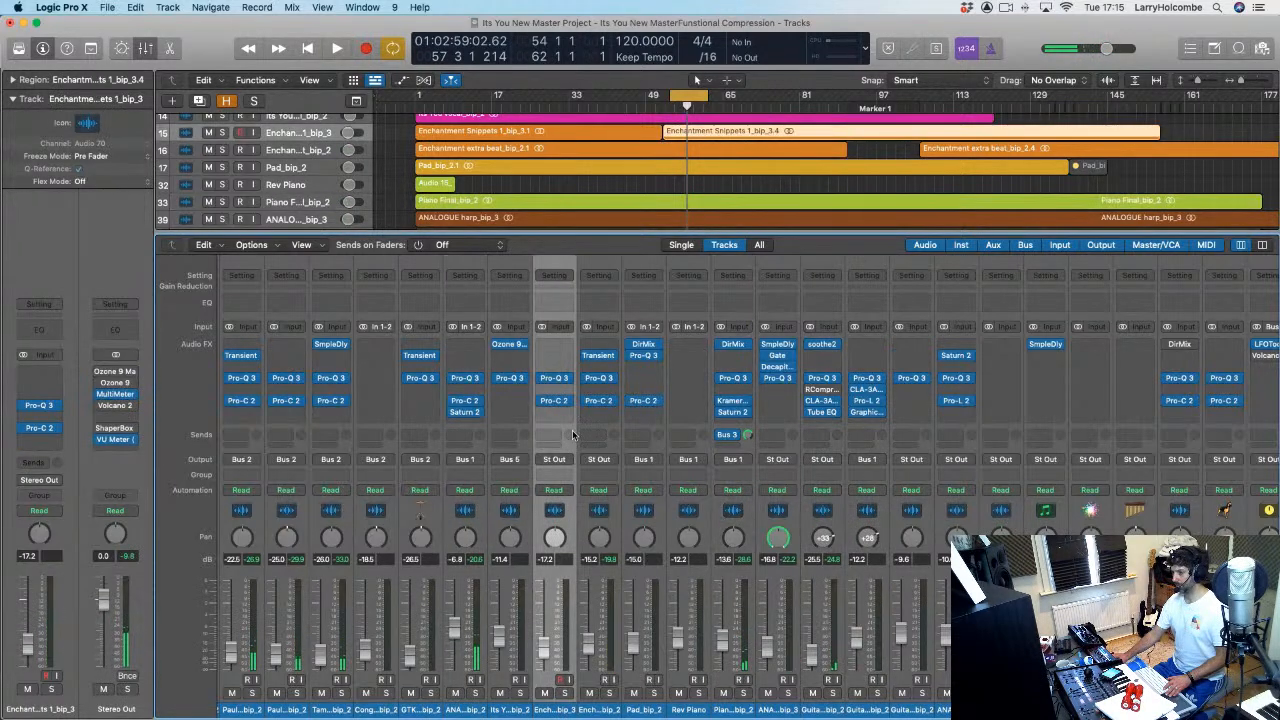
Step: Move Saturn 2 ahead of the Pro-Q 3 on both the bass and the piano channels
left_click(411, 706)
left_click_drag(463, 413, 466, 346)
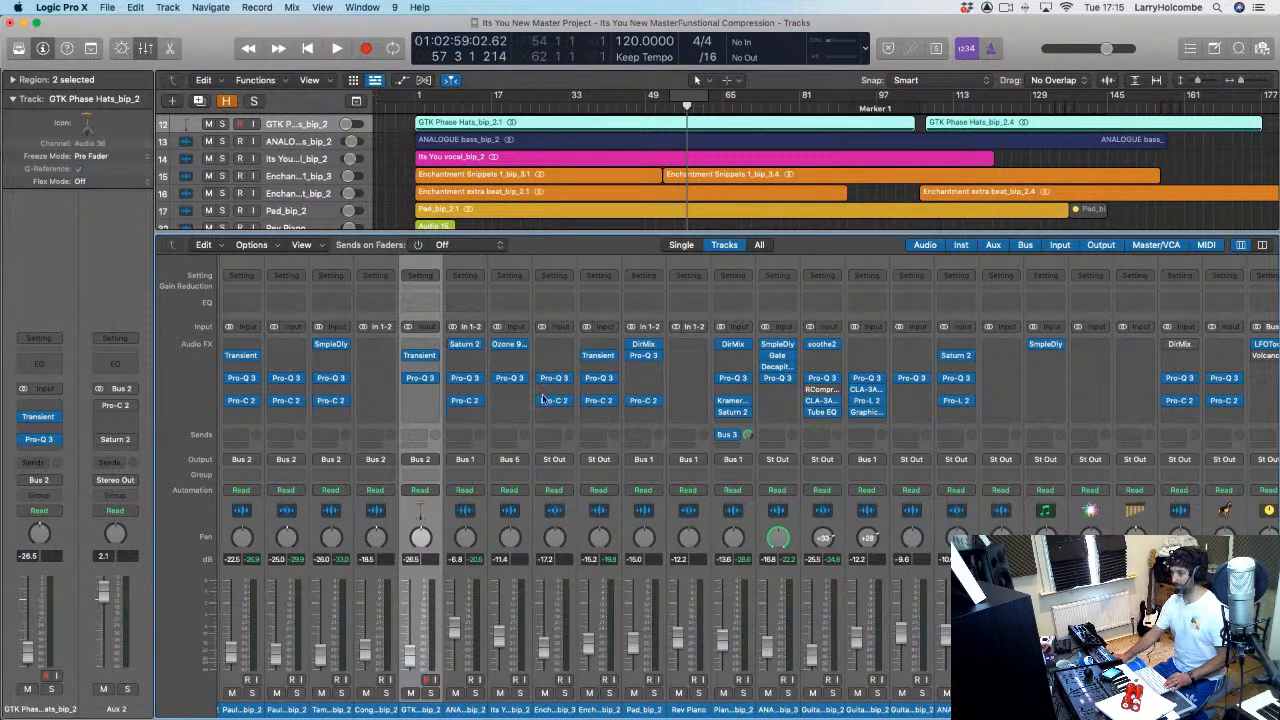
left_click_drag(731, 402, 733, 357)
Step: Set the cycle range from bar 17 to bar 25 and play the Enchantment Kick Bounce track soloed
scroll(722, 404, "left", 6)
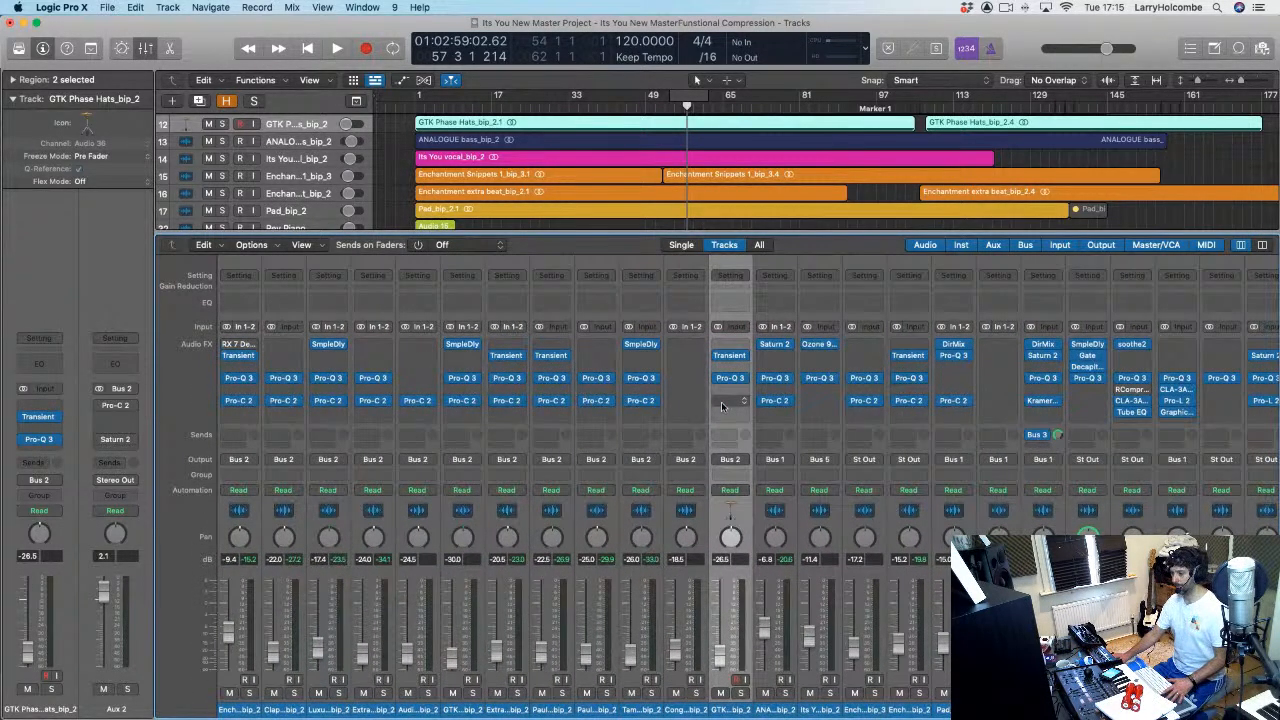
key("x")
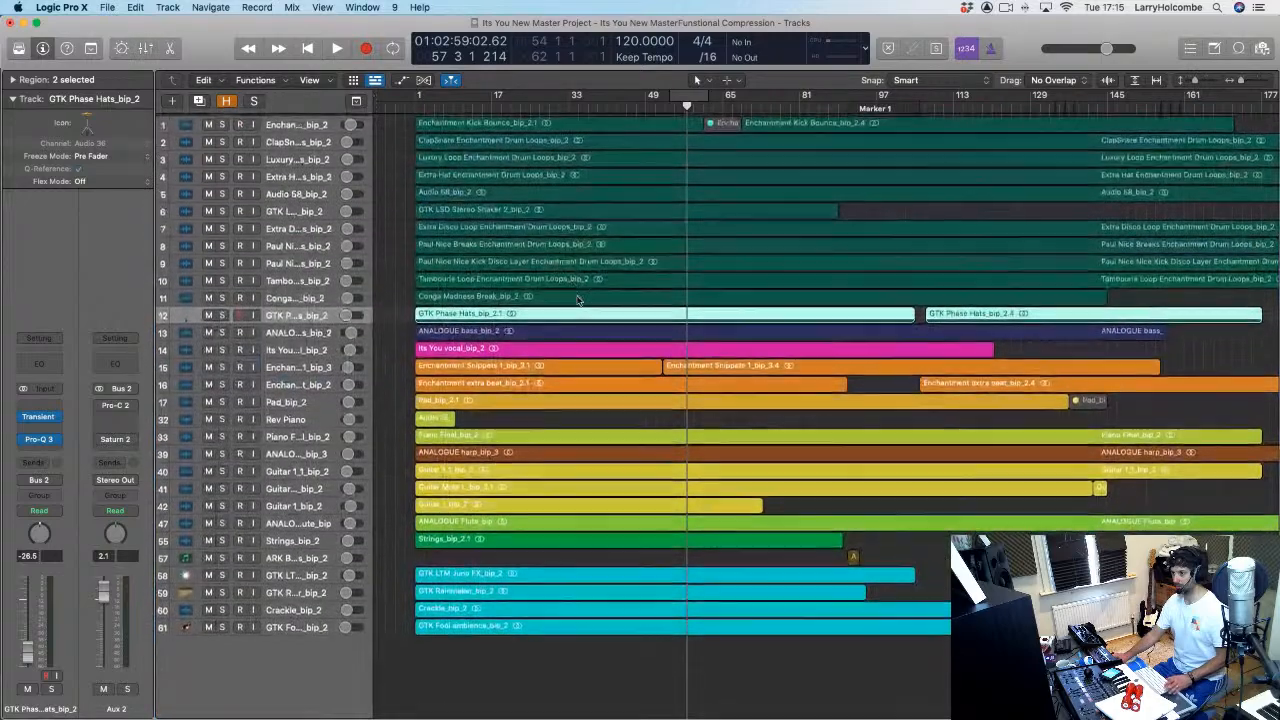
left_click(352, 126)
left_click_drag(590, 170, 722, 131)
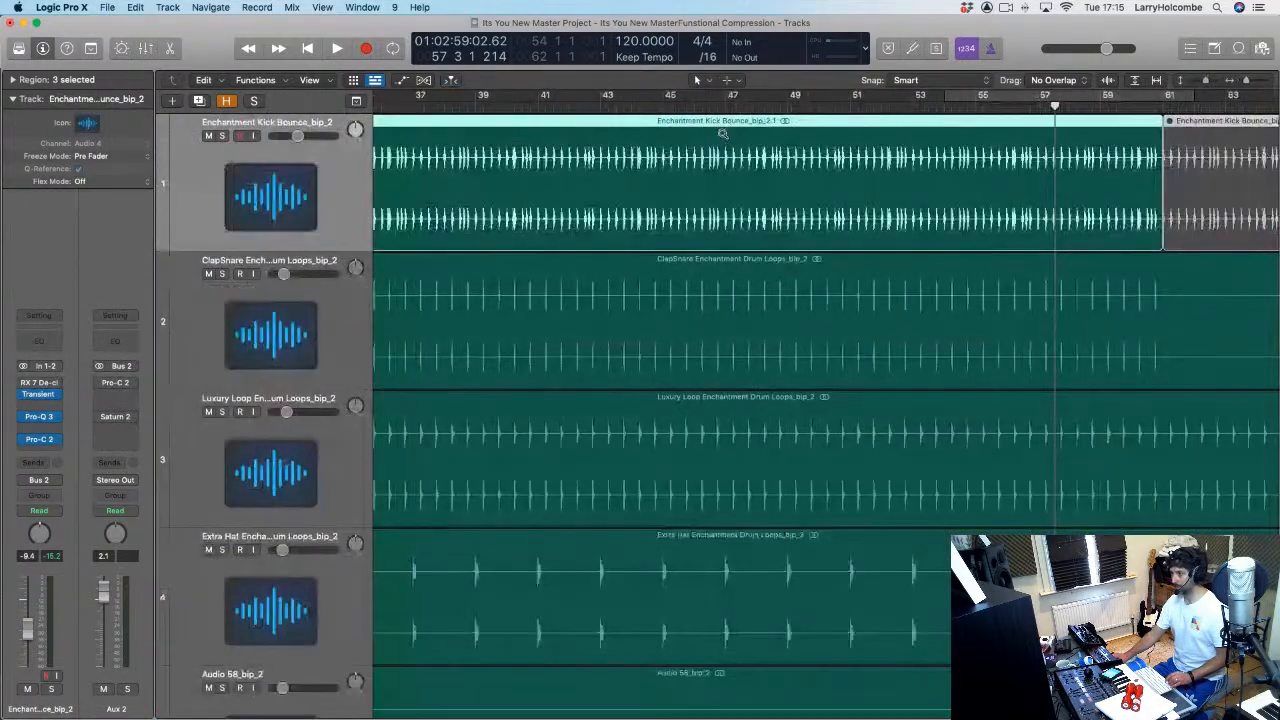
scroll(722, 131, "down", 5)
left_click_drag(612, 95, 695, 95)
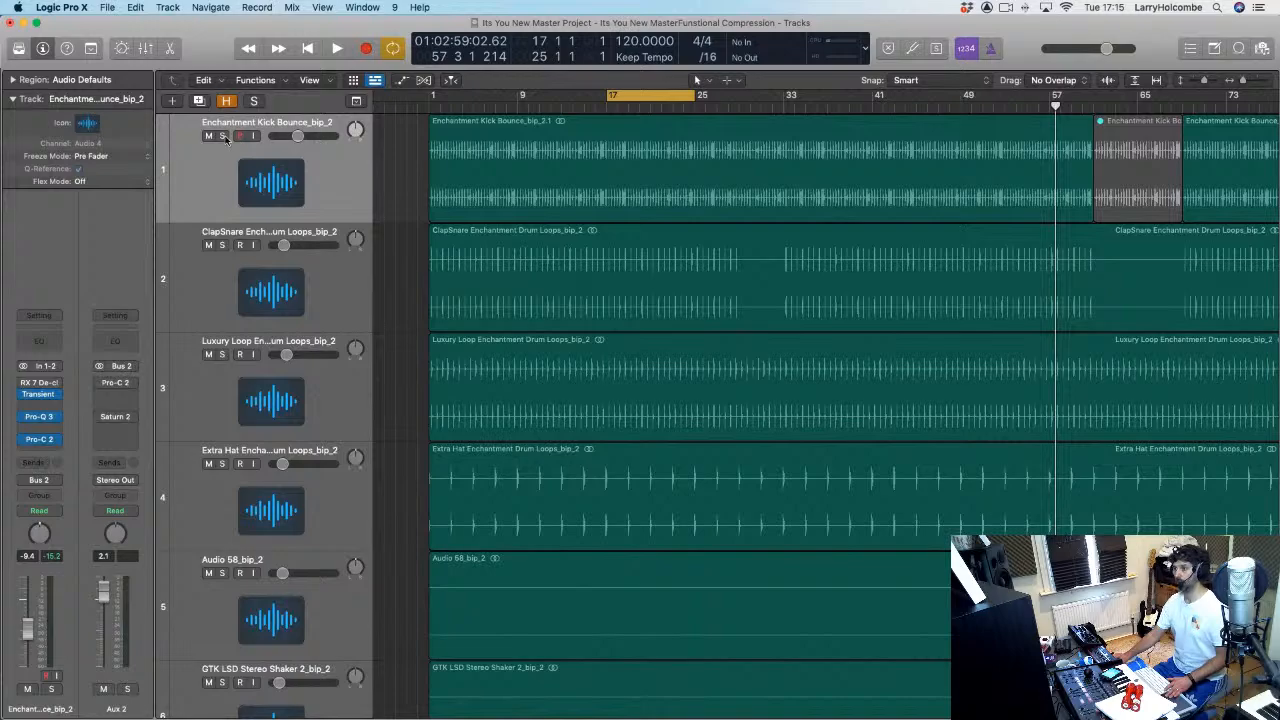
left_click(222, 136)
key("space")
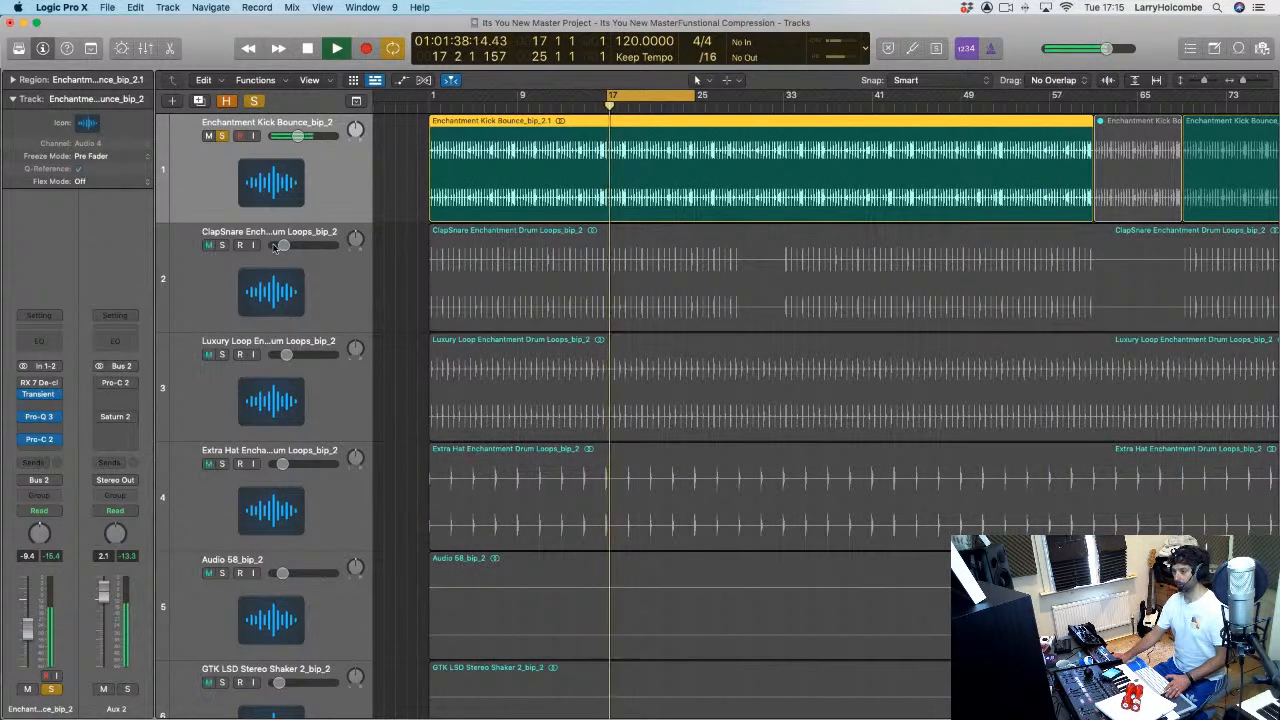
Step: Insert Soundtoys Decapitator after the Pro-C 2 on the Enchantment Kick Bounce channel
key("x")
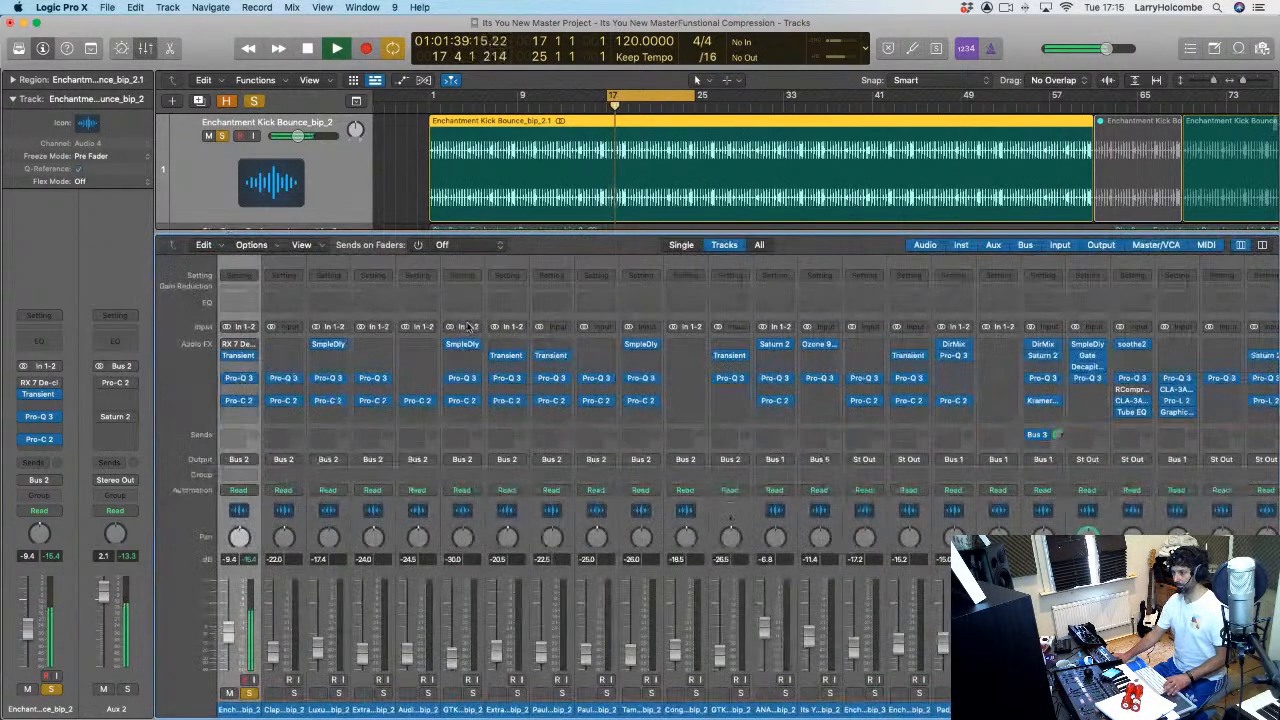
left_click(50, 447)
mouse_move(85, 508)
mouse_move(87, 539)
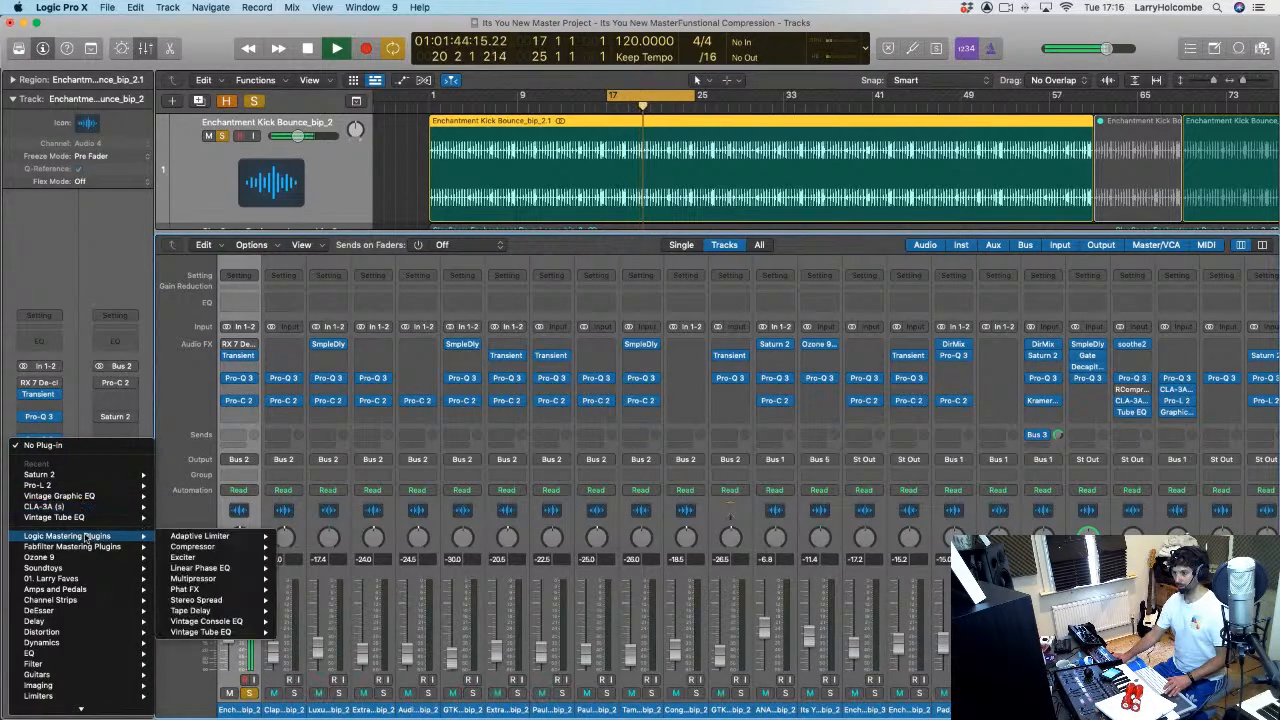
mouse_move(78, 568)
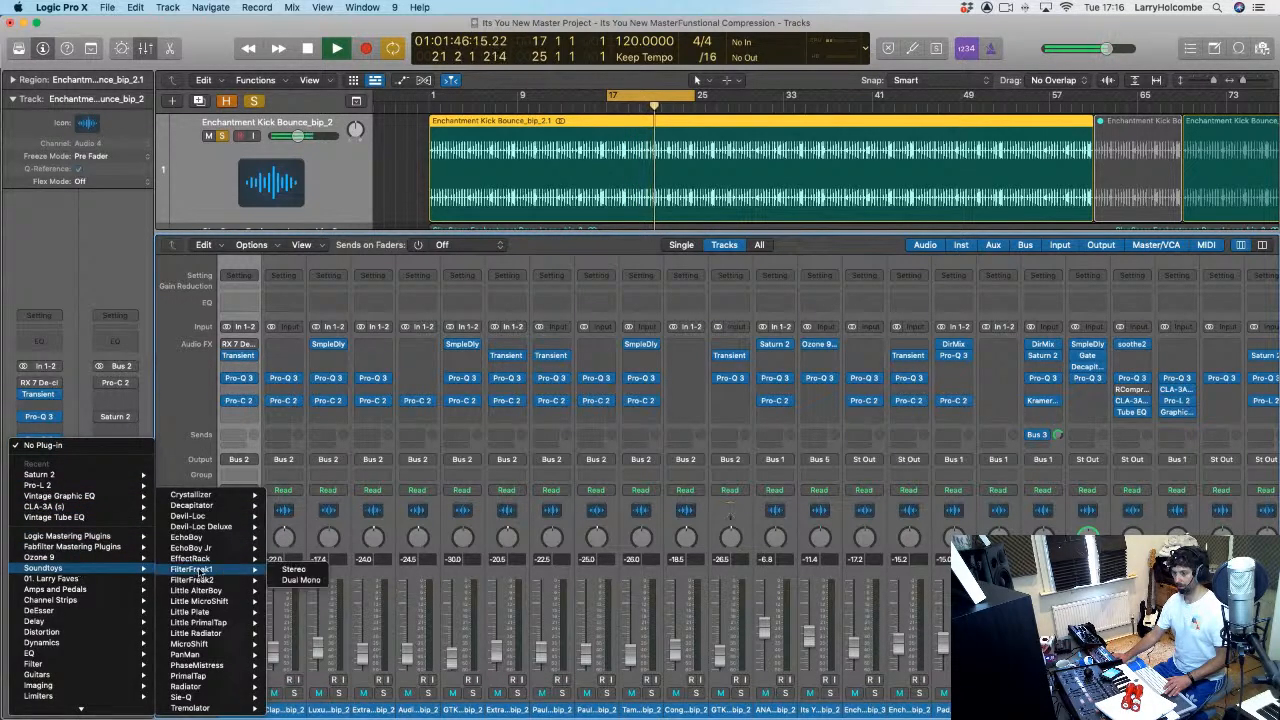
mouse_move(204, 506)
left_click(298, 506)
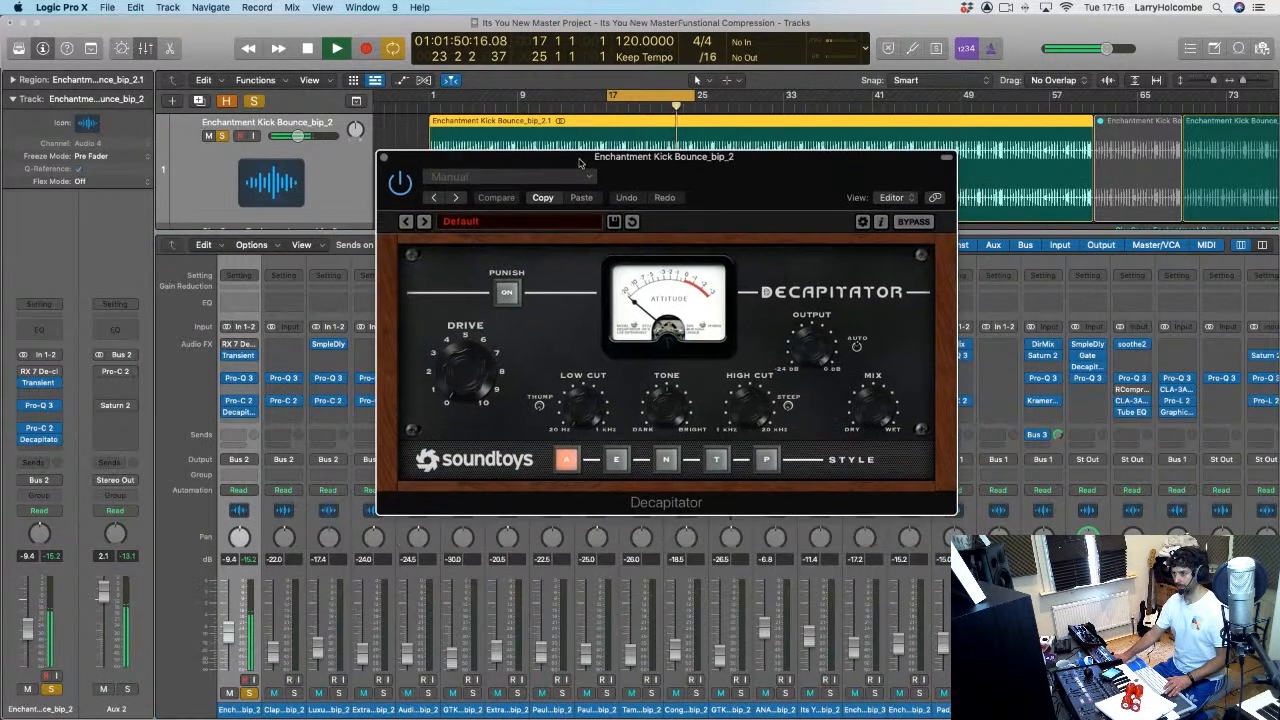
Step: Compare the kick's sound and peak level with Decapitator bypassed and switched back on
left_click(368, 440)
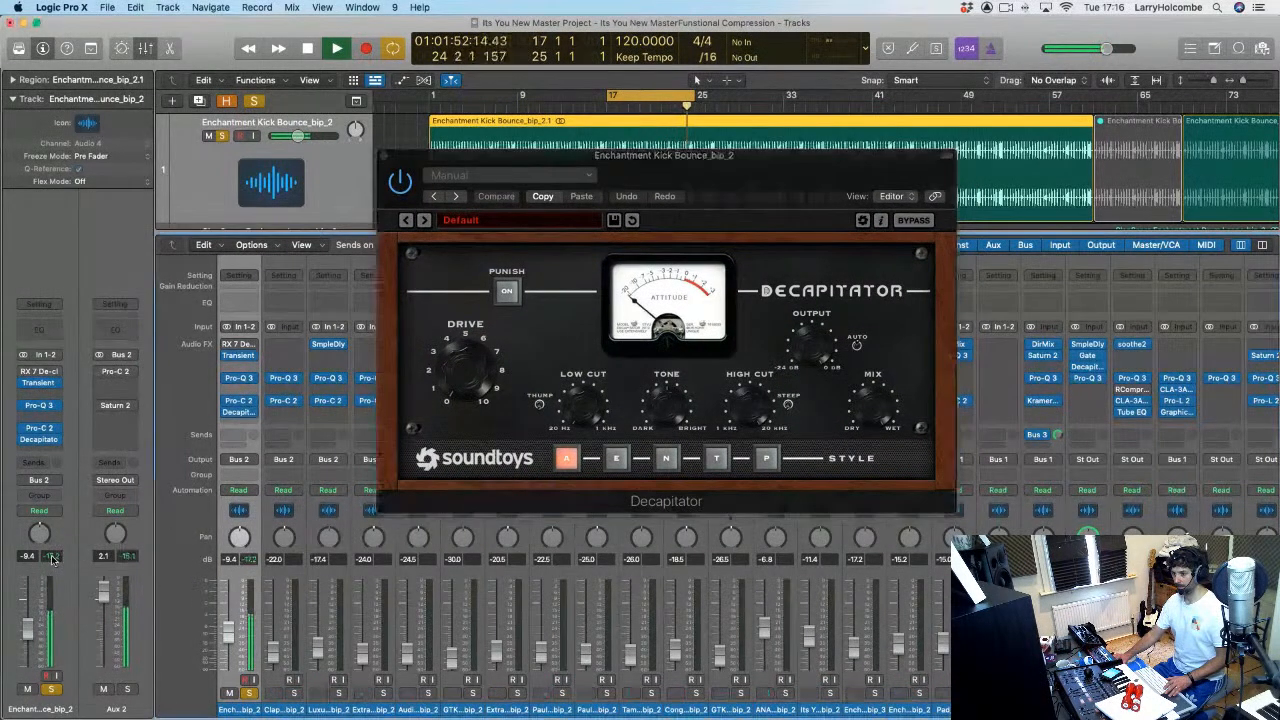
left_click(380, 203)
left_click(291, 527)
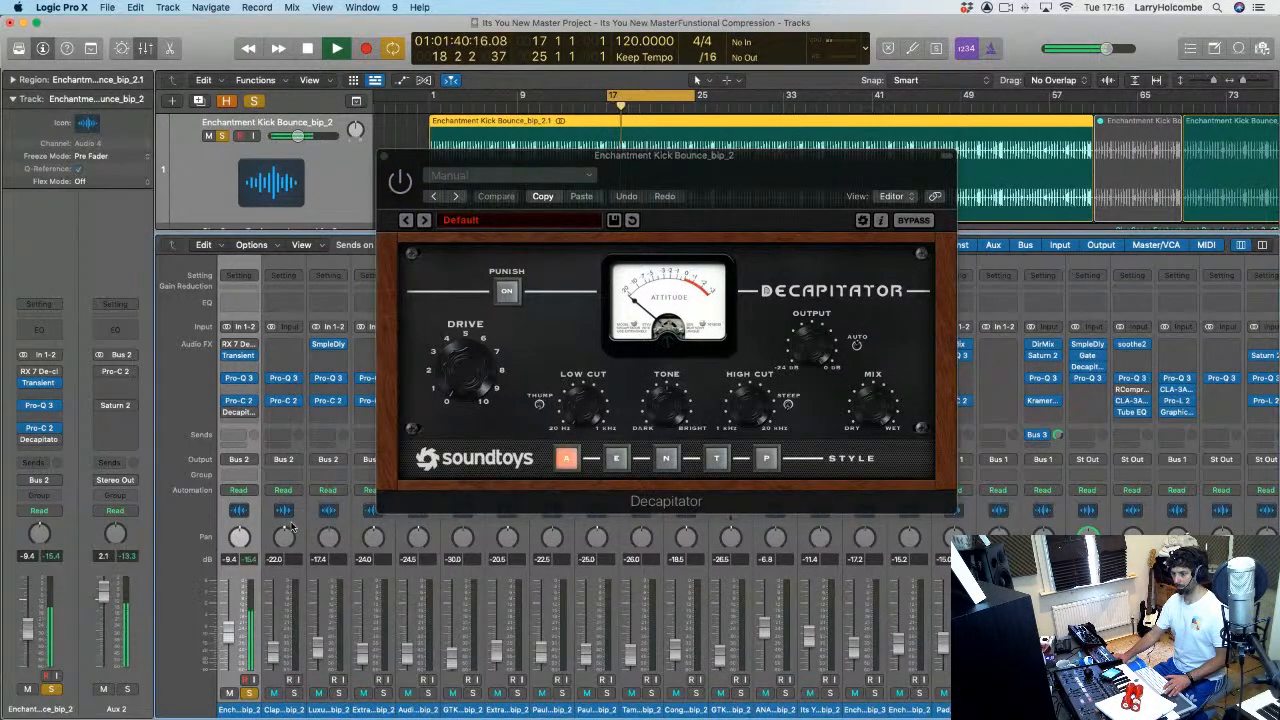
left_click(401, 184)
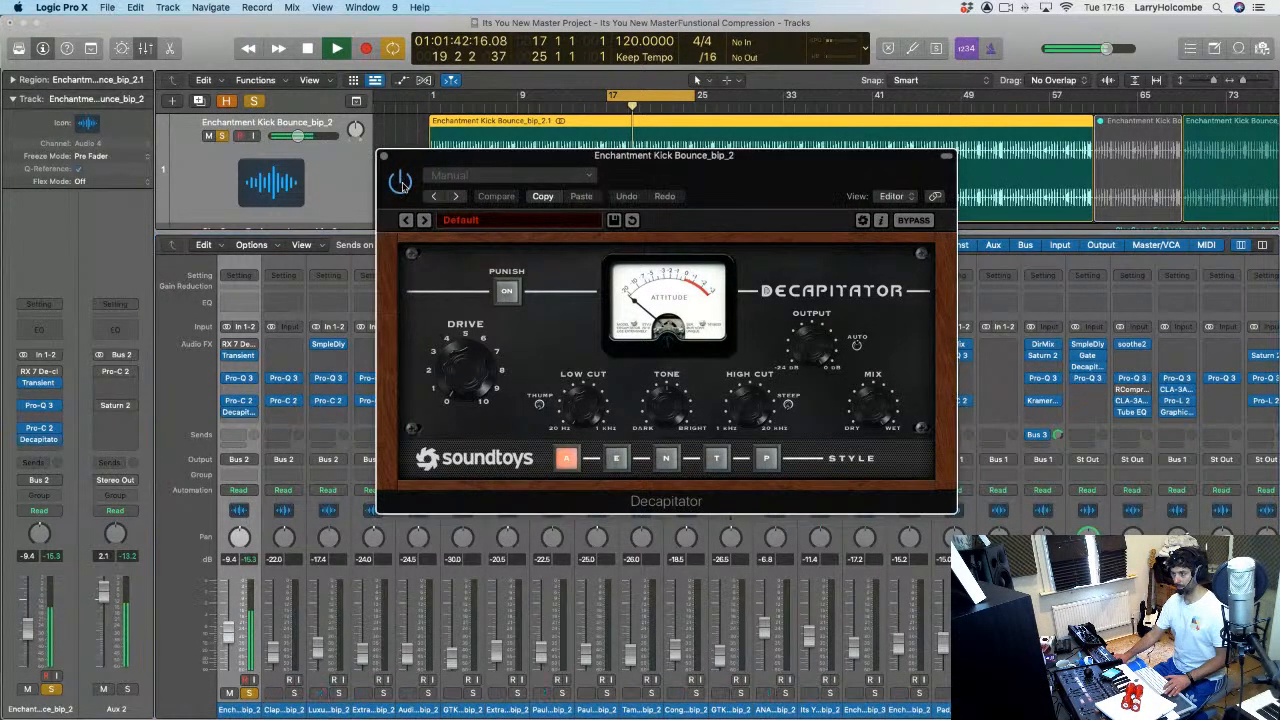
Step: Adjust Decapitator's Drive on the kick, resetting the peak reading and checking the level against the bypassed signal
key("space")
left_click(474, 373)
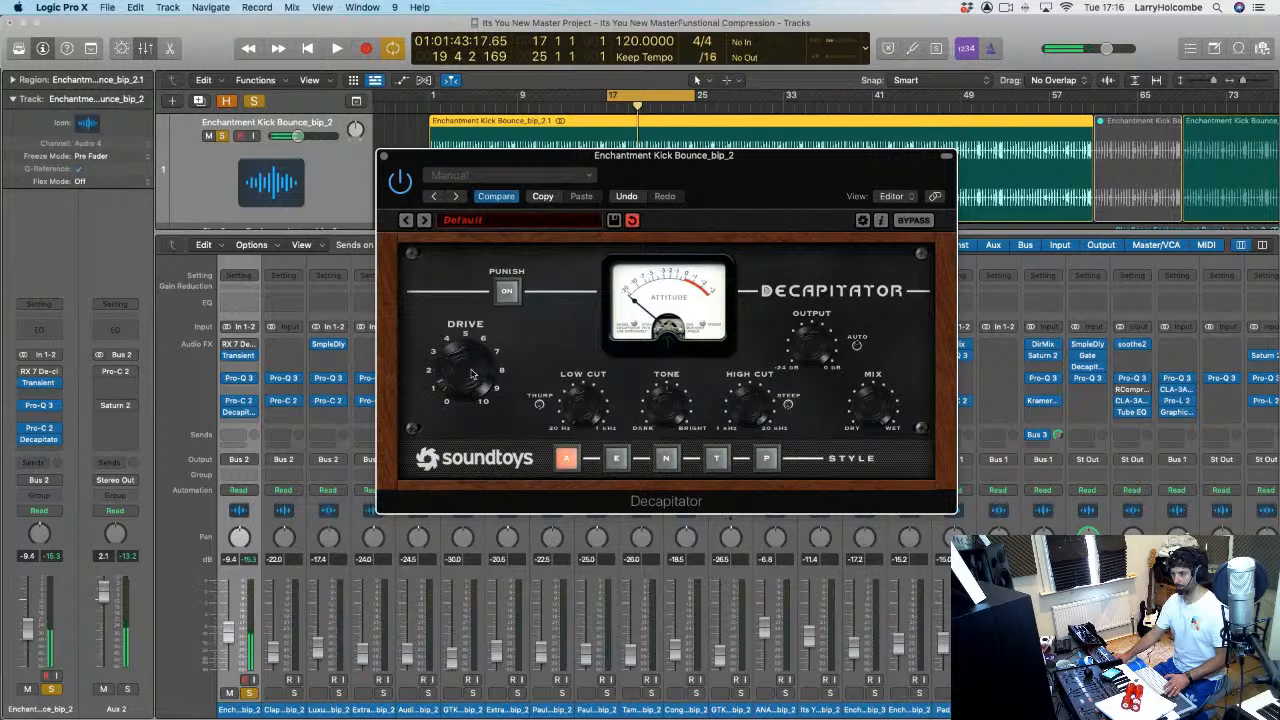
key("space")
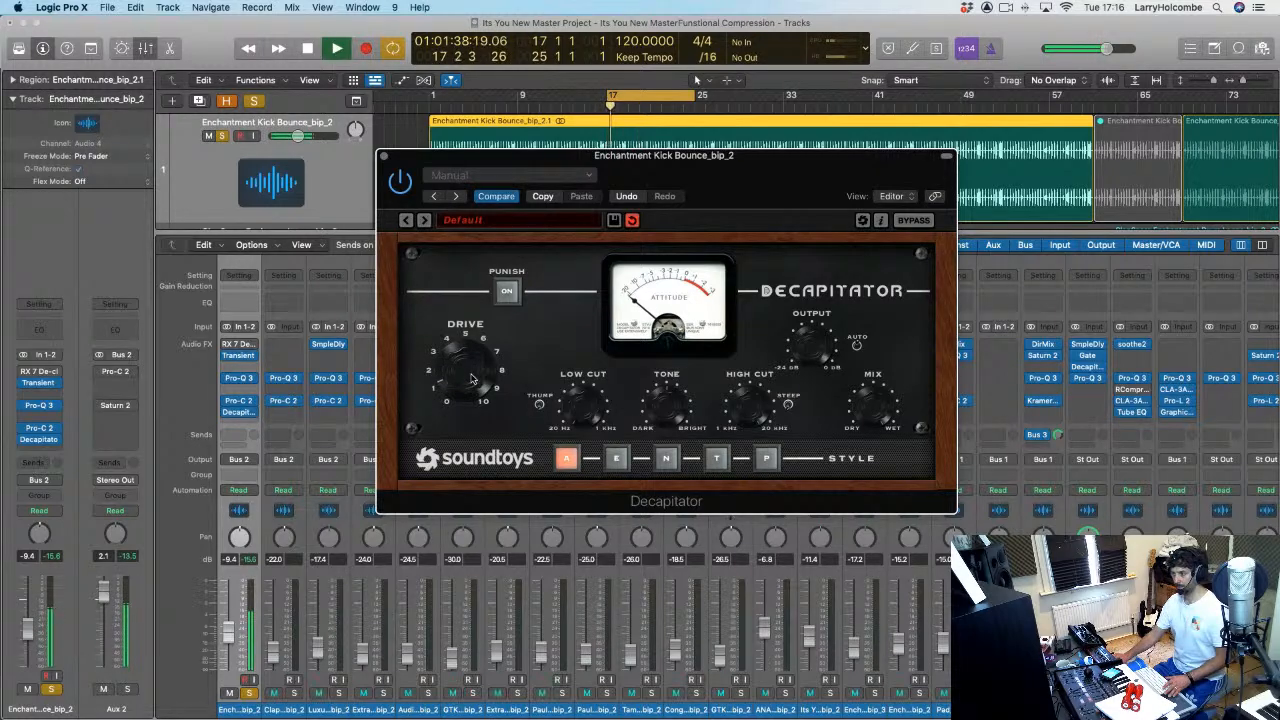
left_click(54, 557)
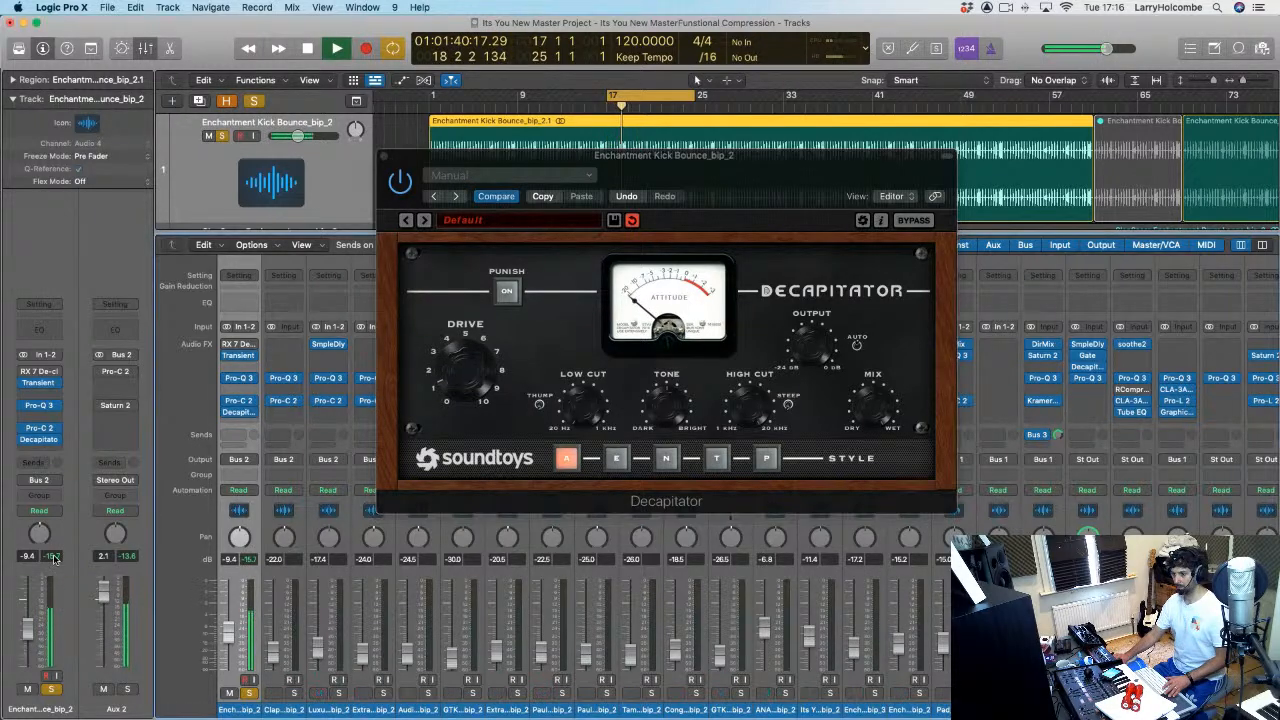
left_click(401, 183)
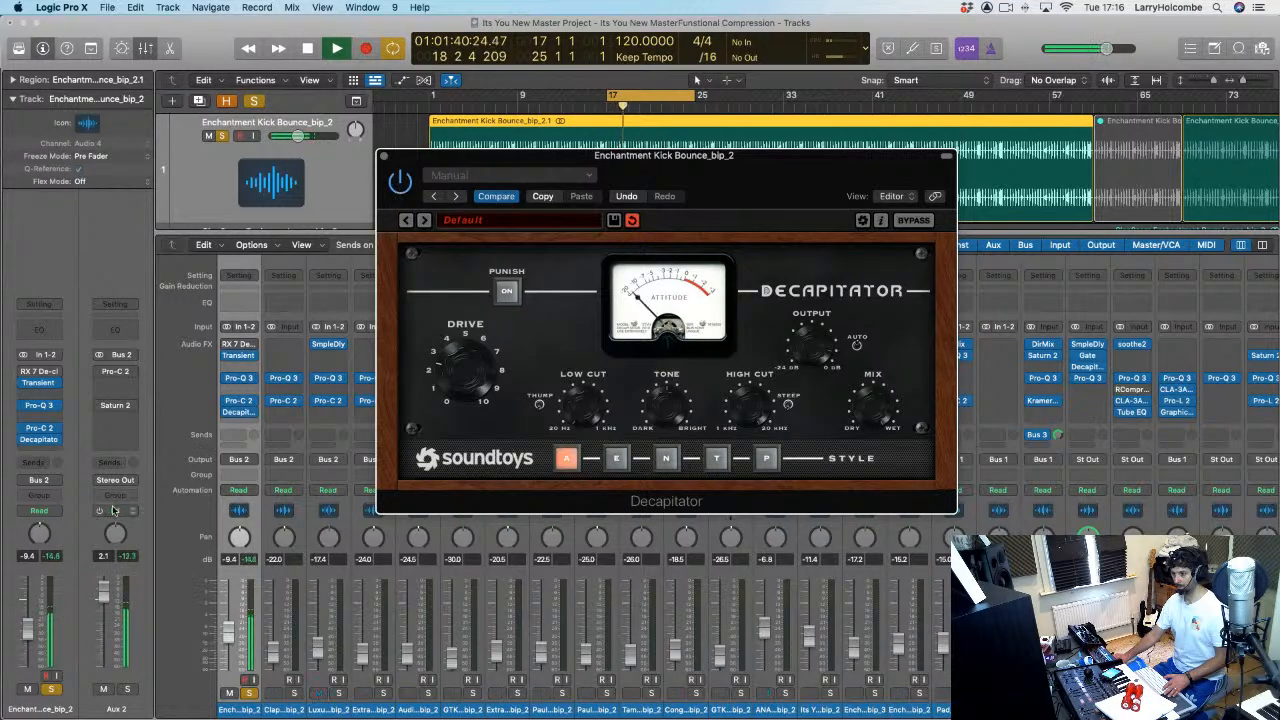
left_click_drag(466, 381, 466, 380)
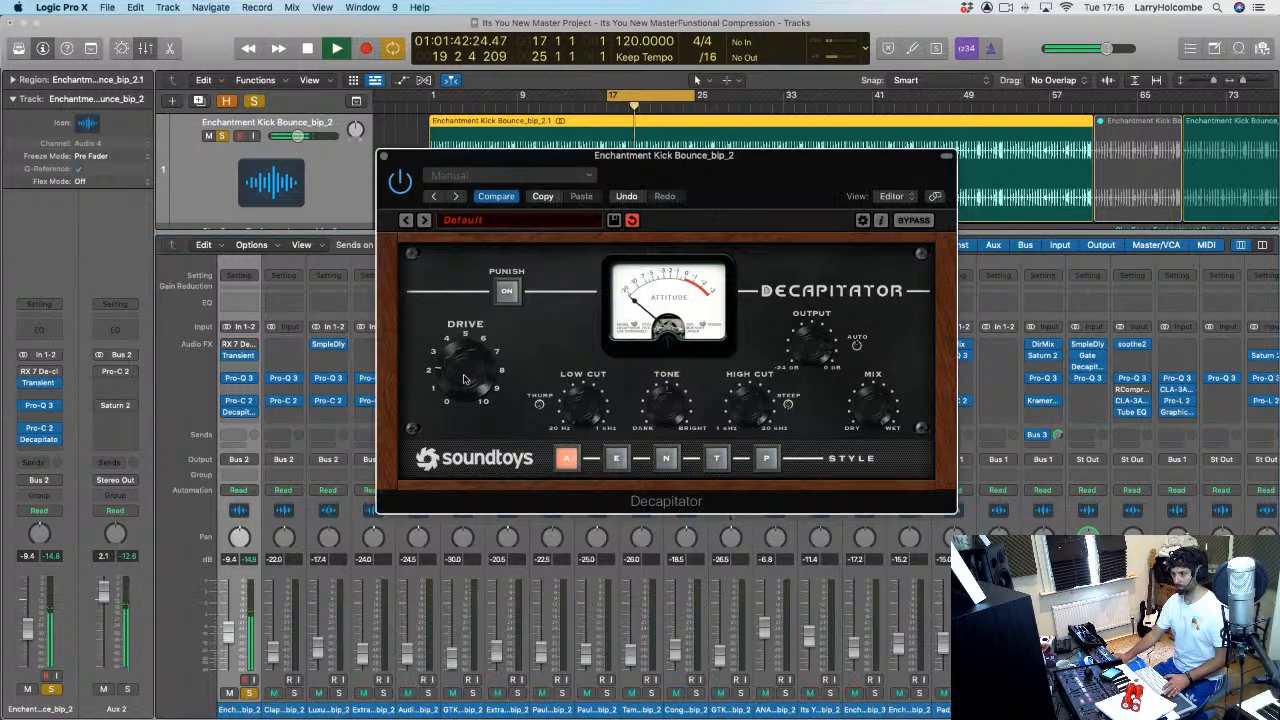
Step: Replay the kick with Decapitator bypassed and engaged, resetting the peak reading to compare both levels, and stop playback
key("space")
key("space")
key("space")
key("space")
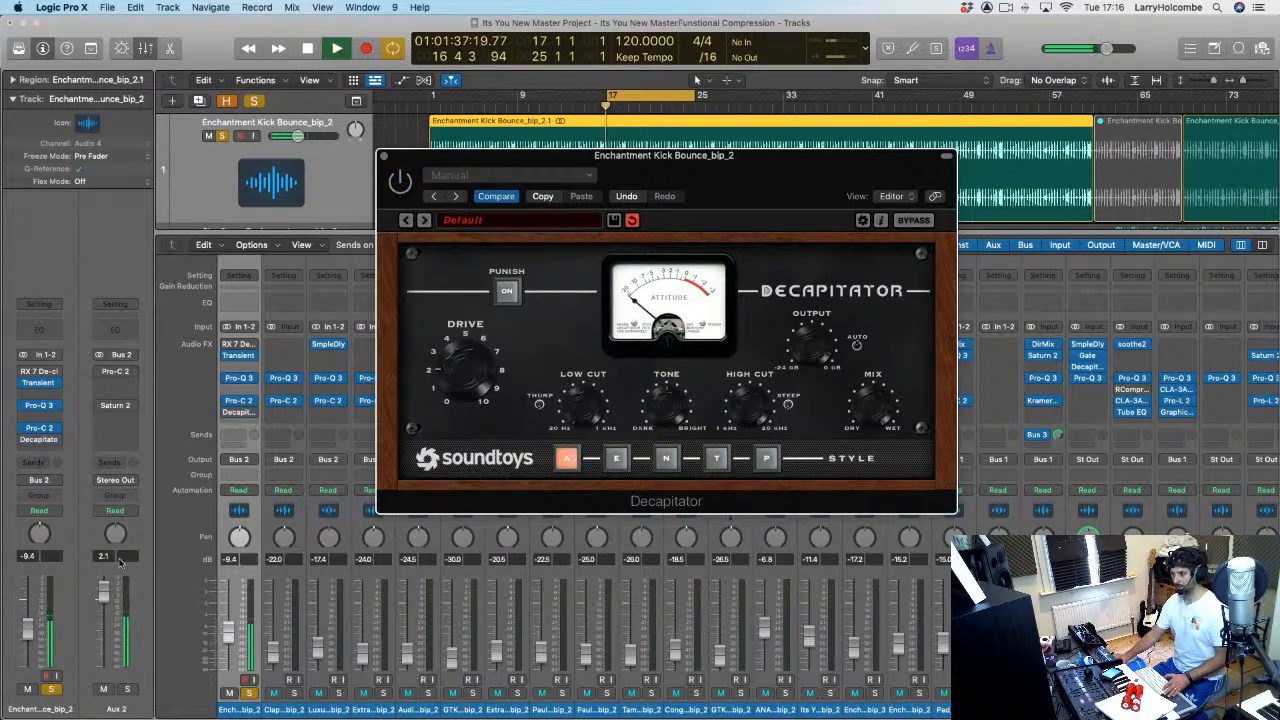
left_click(344, 303)
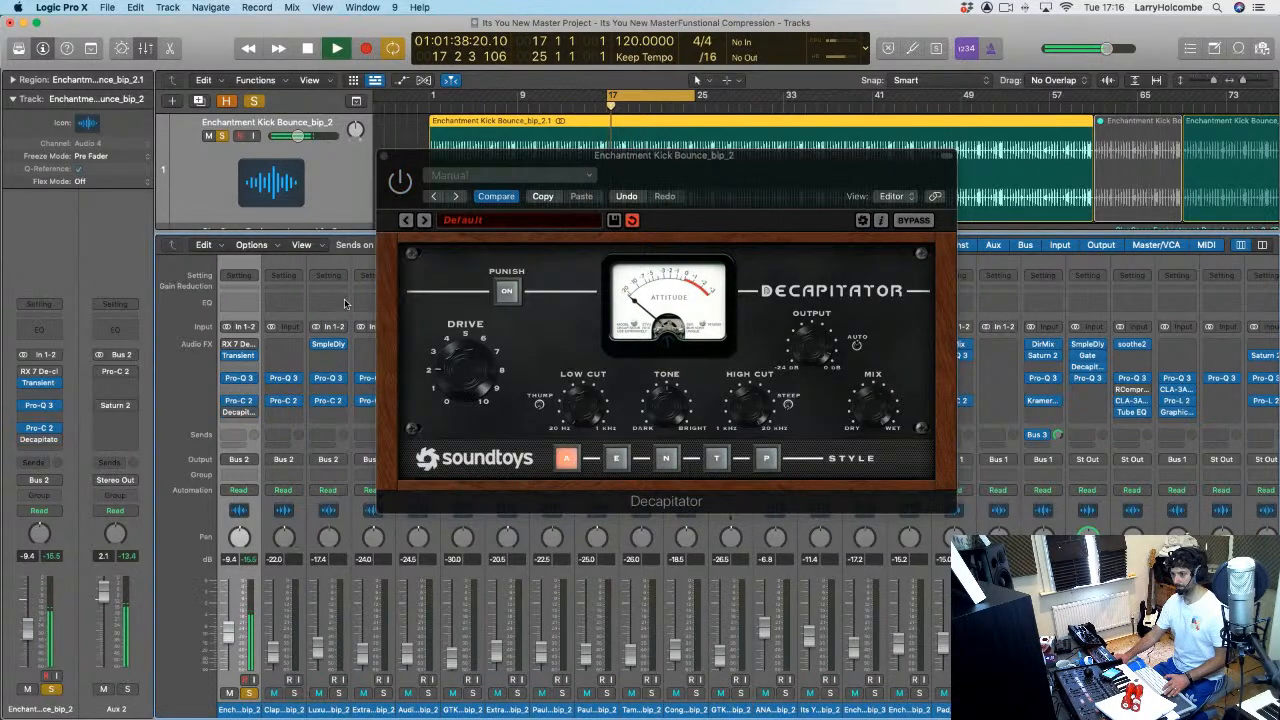
left_click(395, 198)
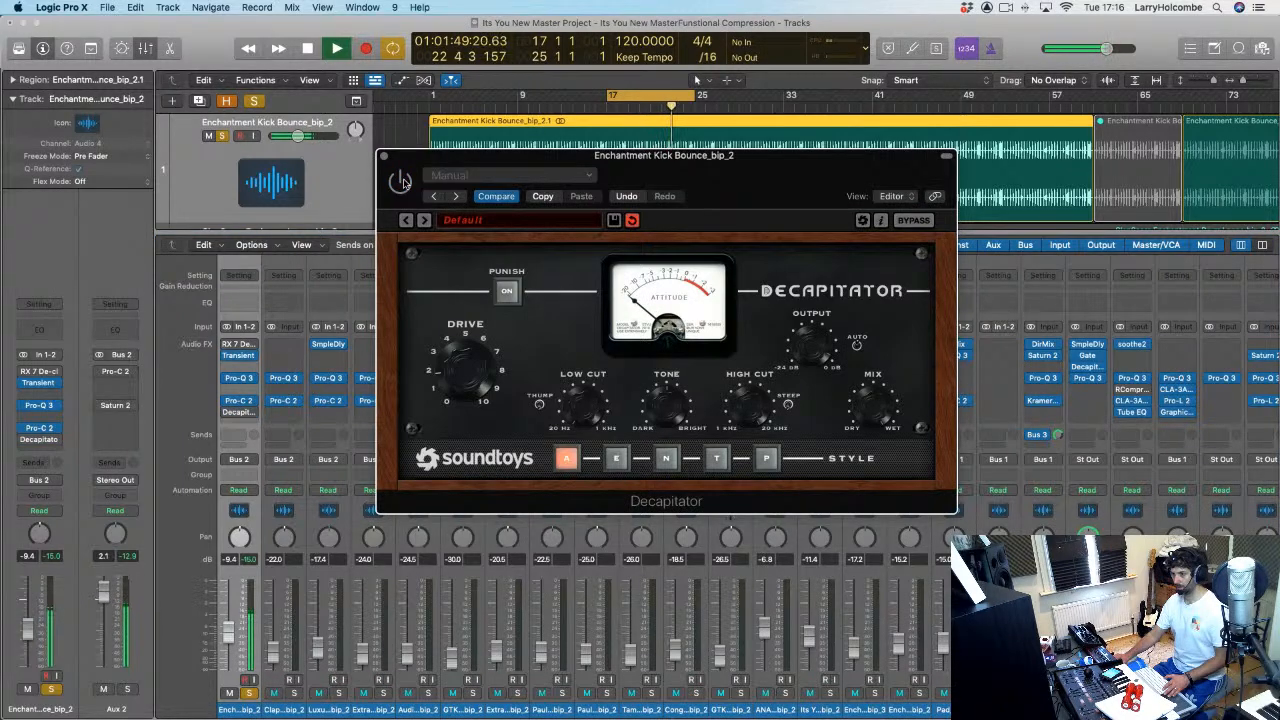
left_click(50, 557)
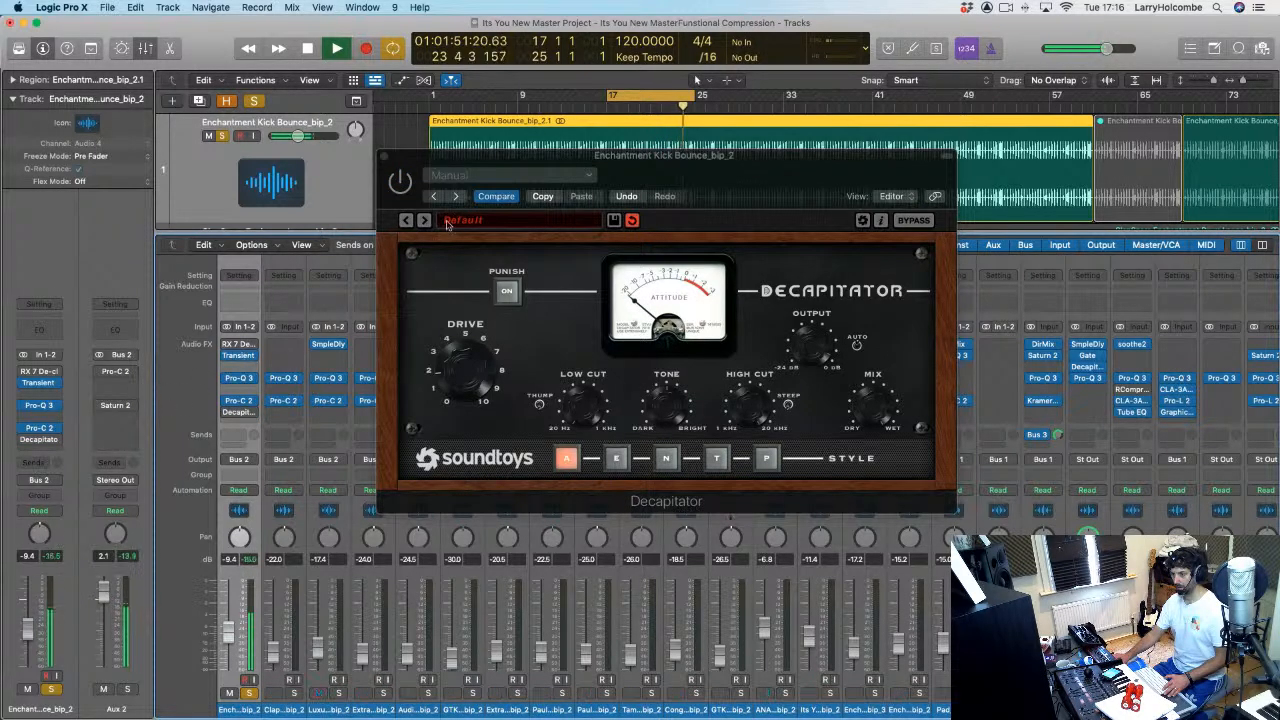
left_click(399, 183)
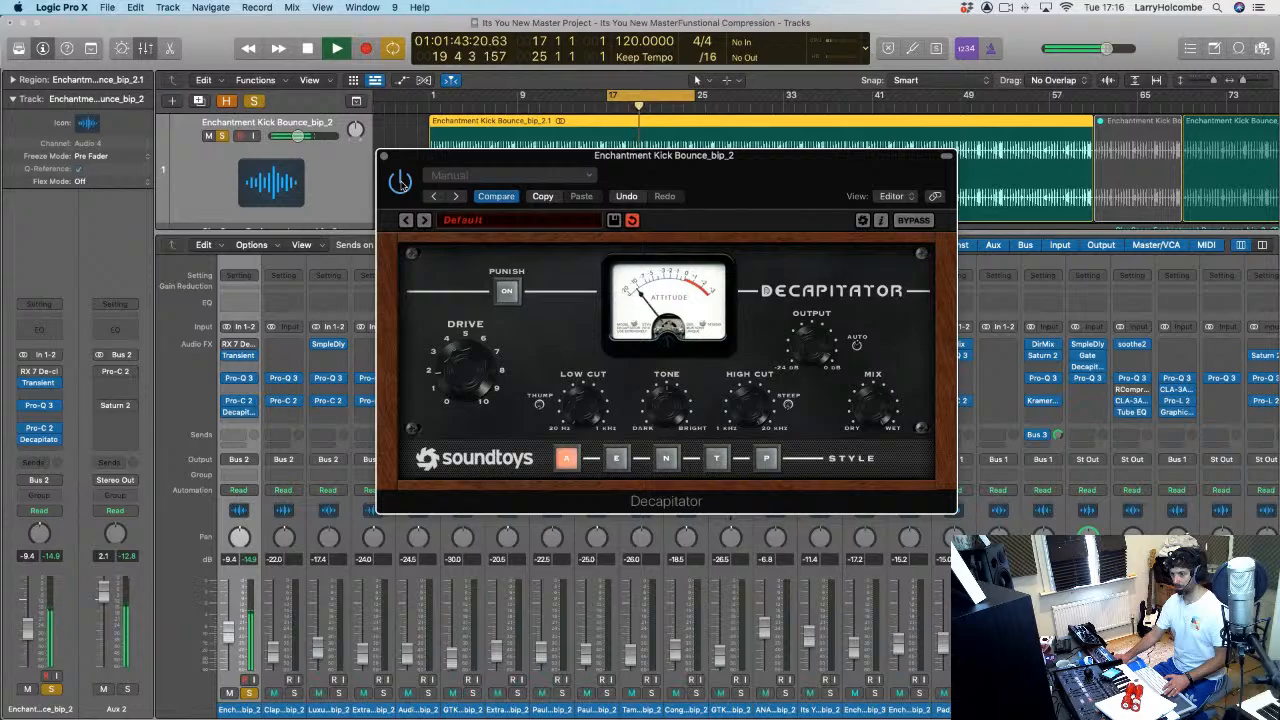
key("space")
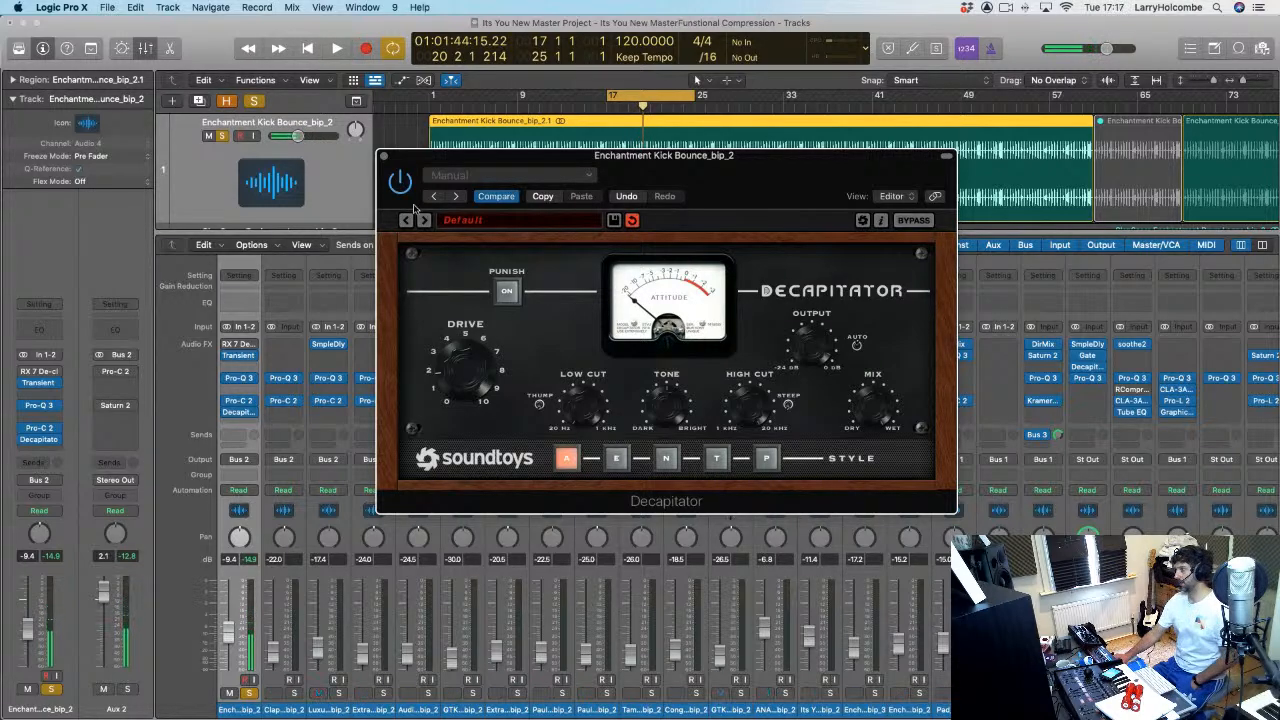
Step: Switch Decapitator to the E style and fine-tune its Drive while comparing the kick's peak level with the bypassed signal
left_click(614, 459)
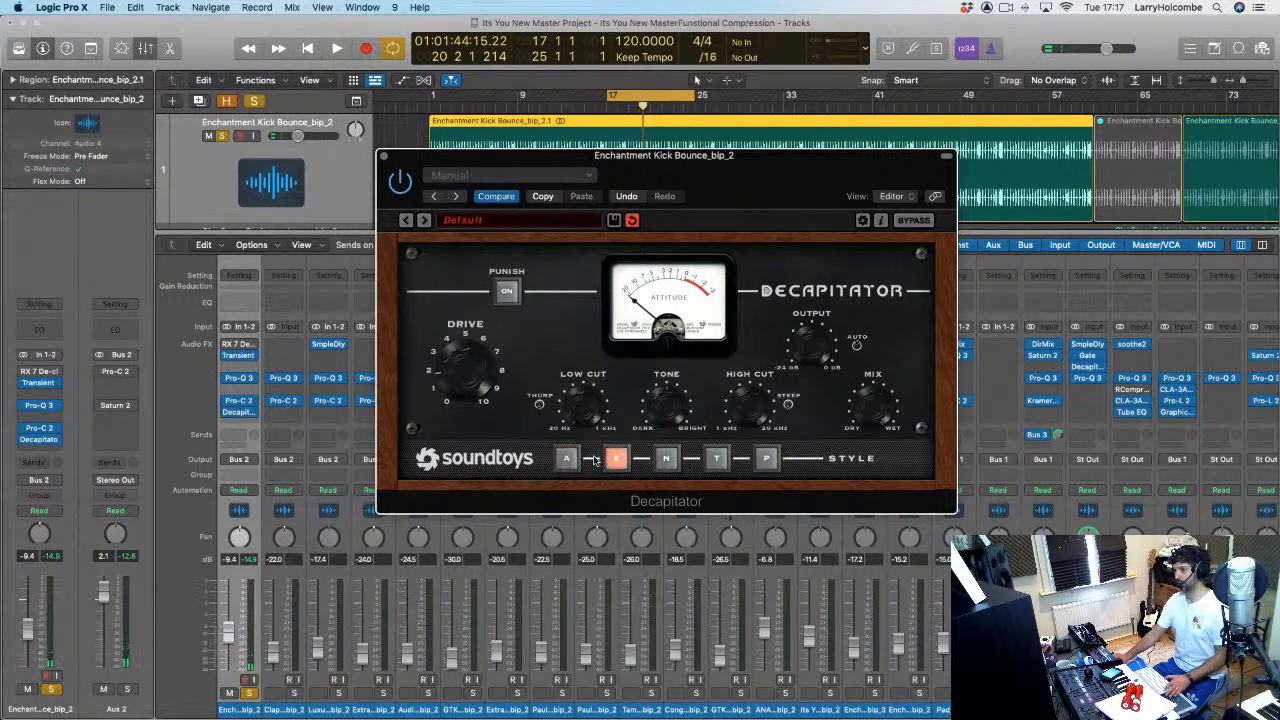
left_click(56, 560)
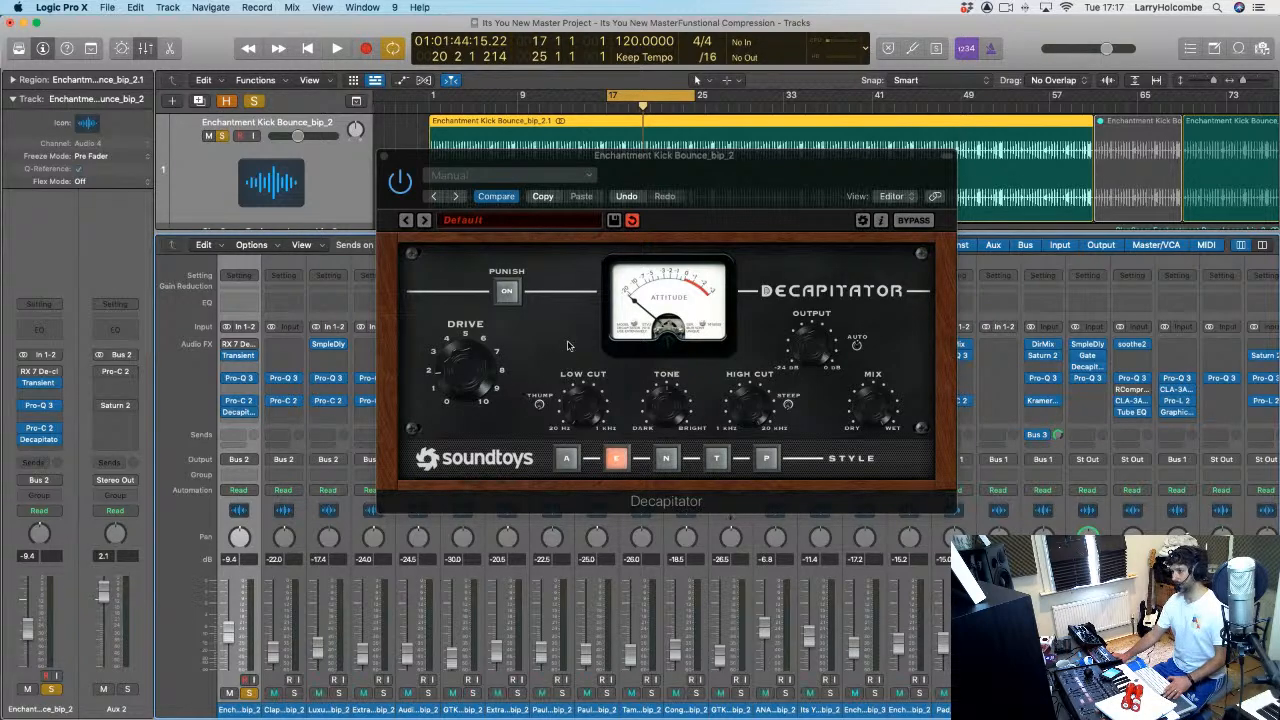
key("space")
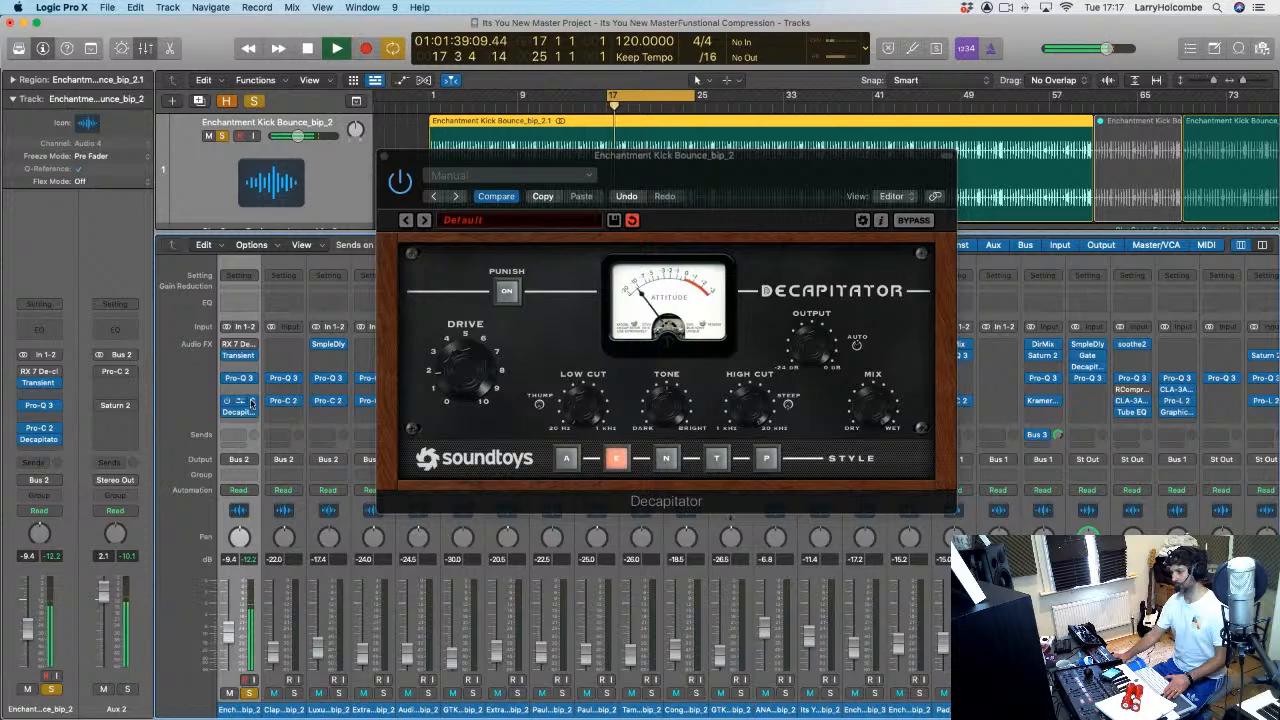
left_click(395, 193)
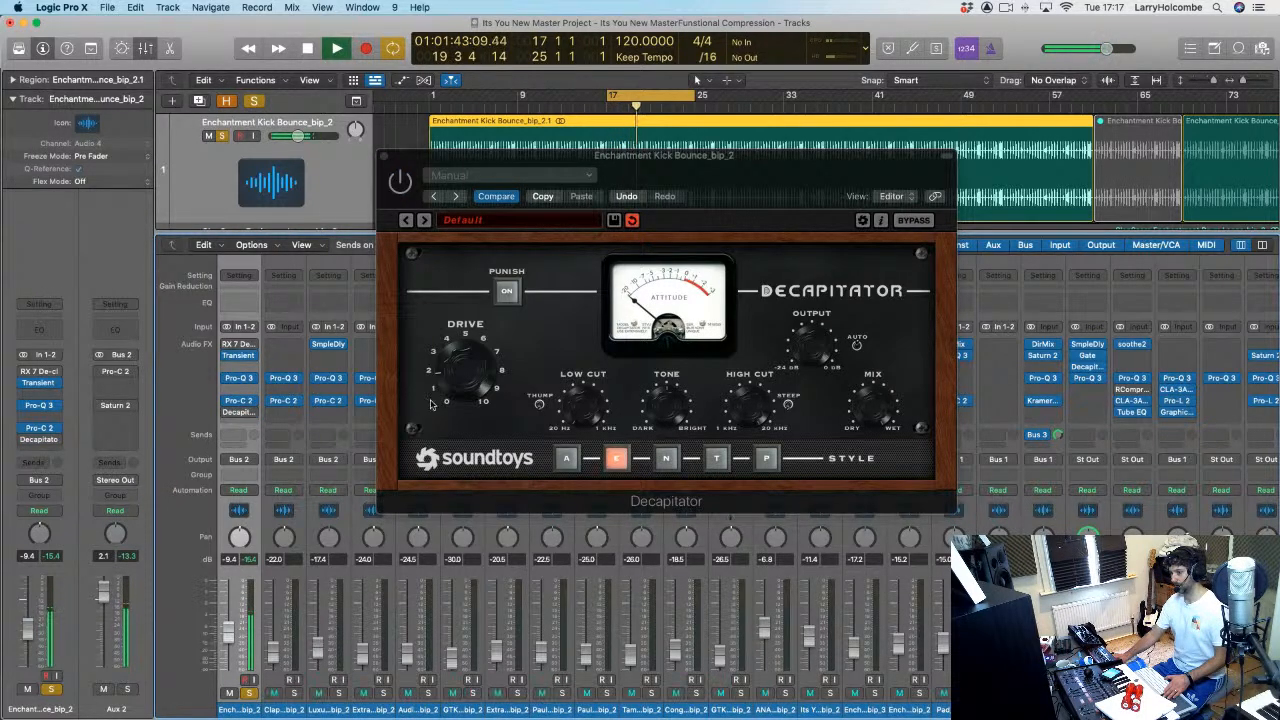
left_click_drag(455, 392, 456, 398)
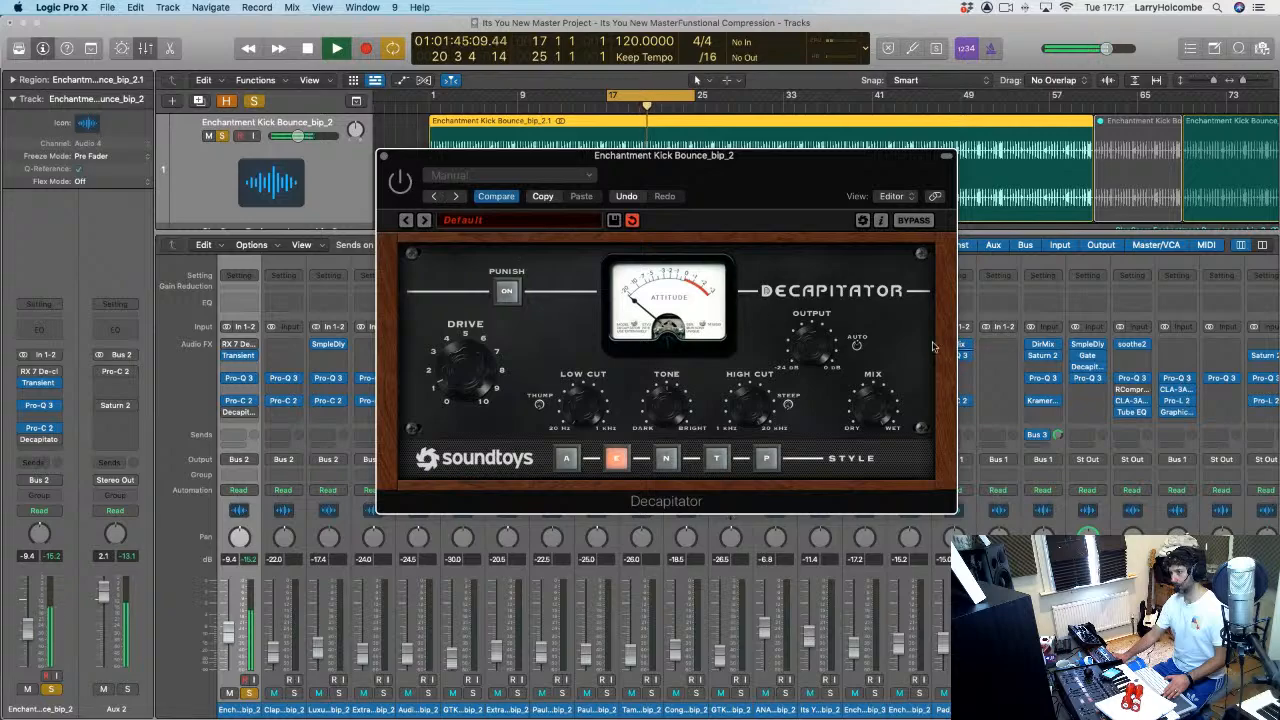
Step: Replay the soloed kick with Decapitator engaged and bypassed, resetting the peak reading between passes to compare levels, and stop playback
key("space")
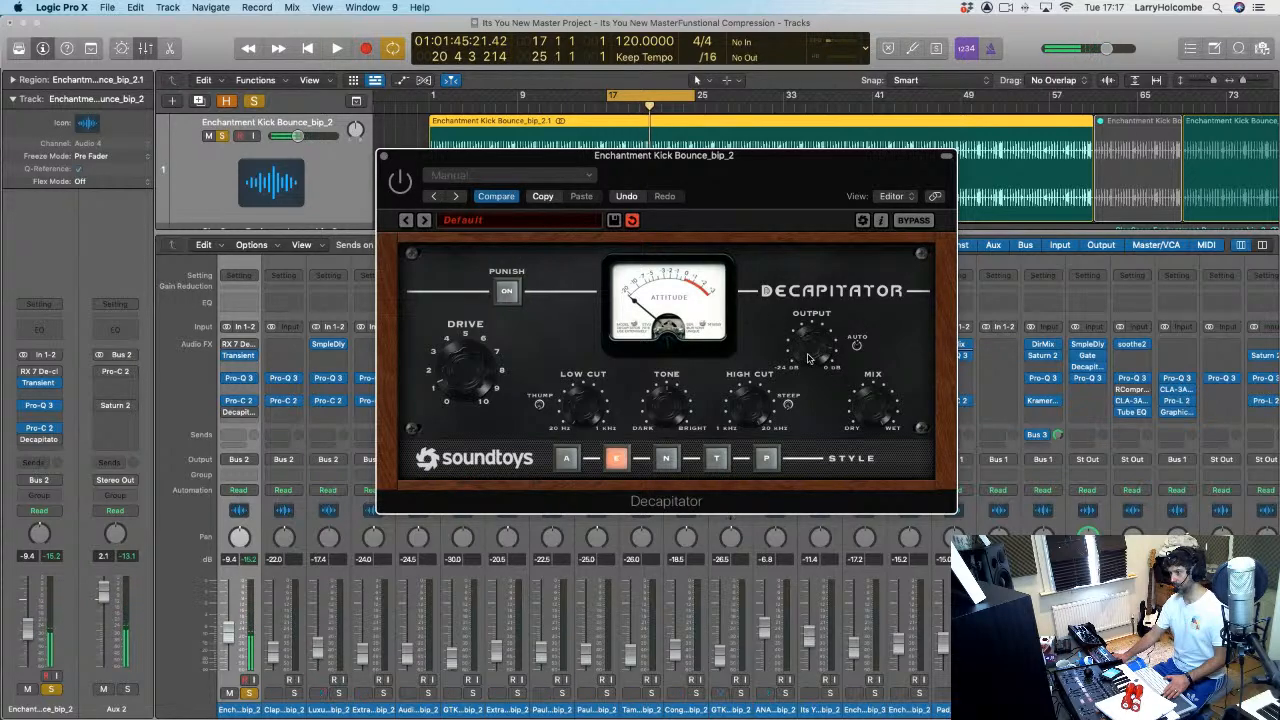
key("space")
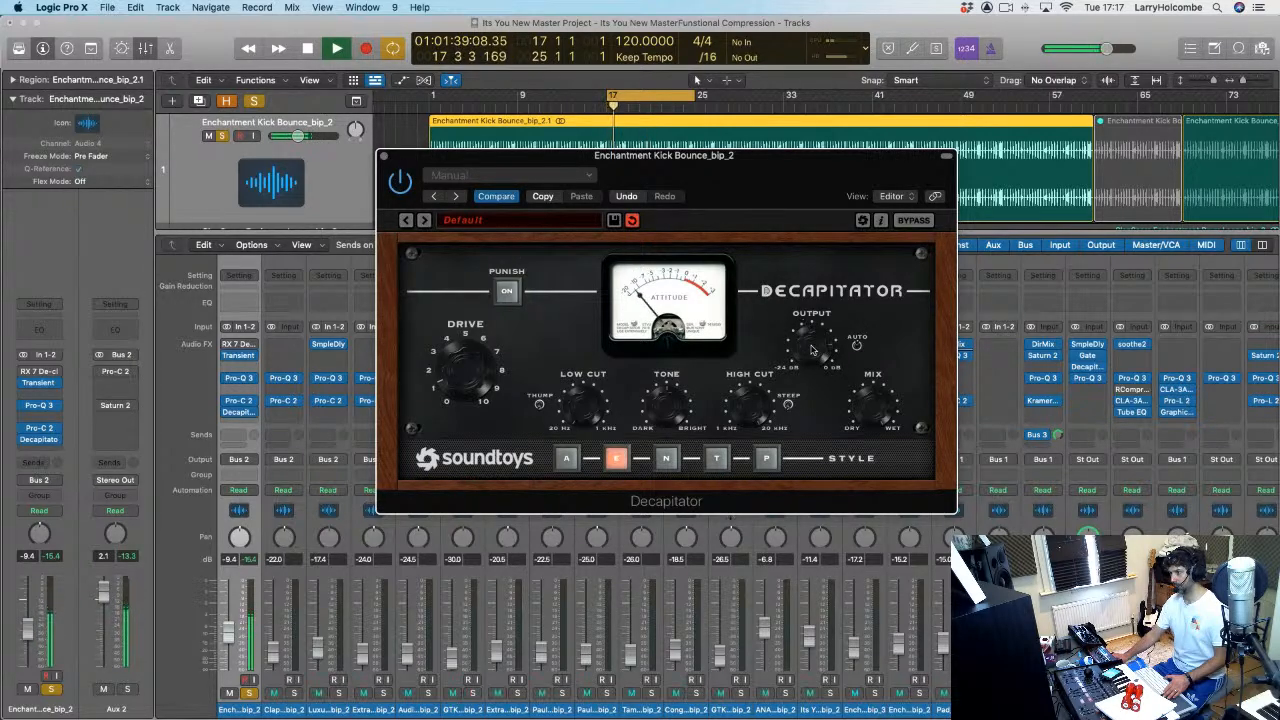
left_click(54, 556)
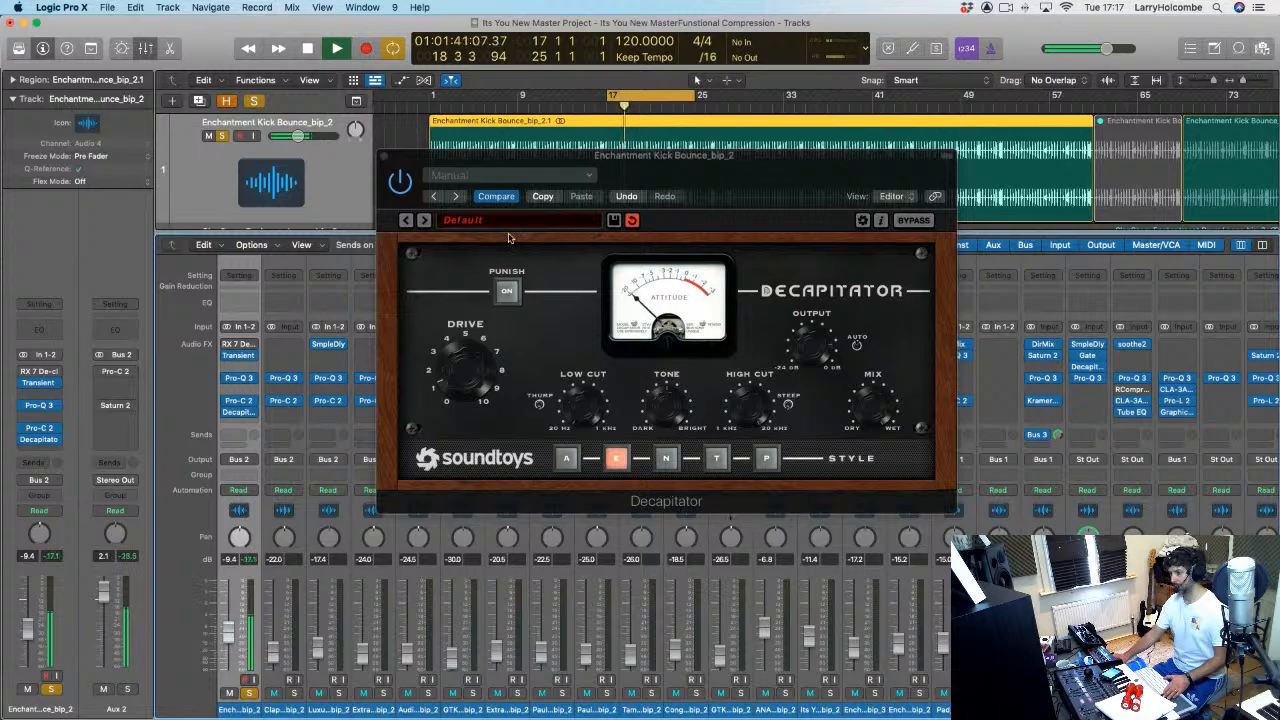
left_click(400, 183)
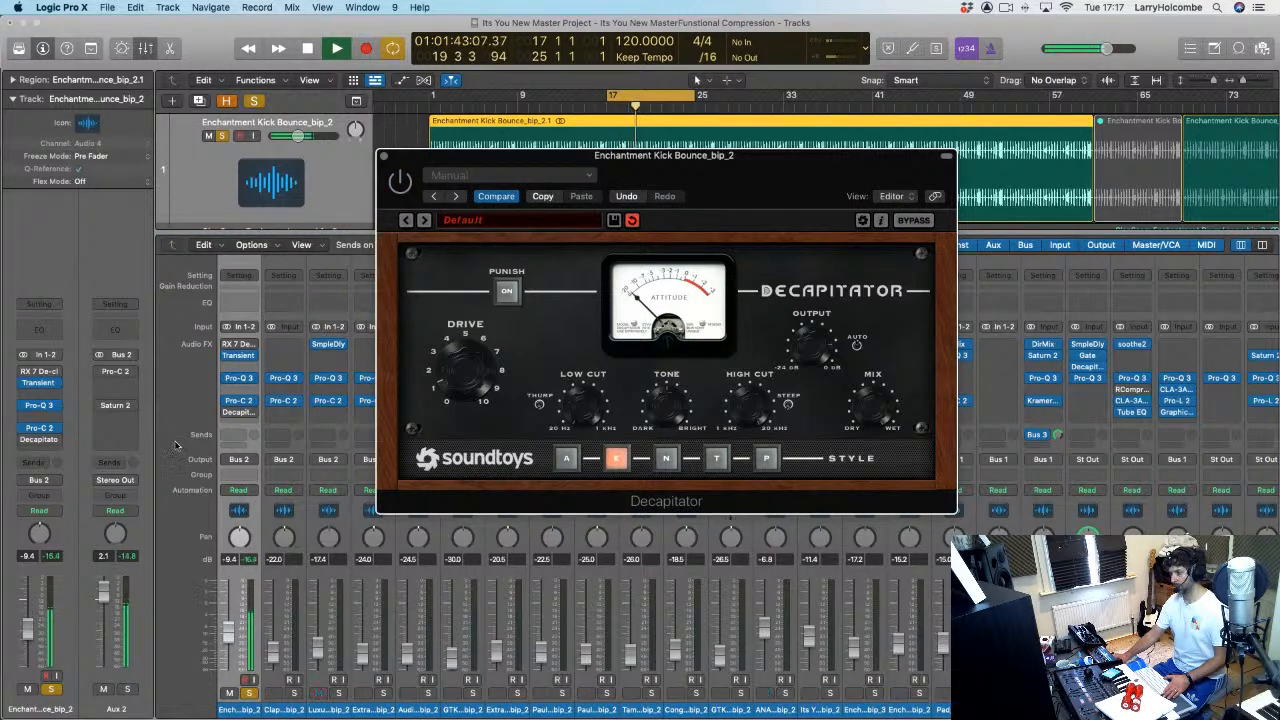
left_click(400, 183)
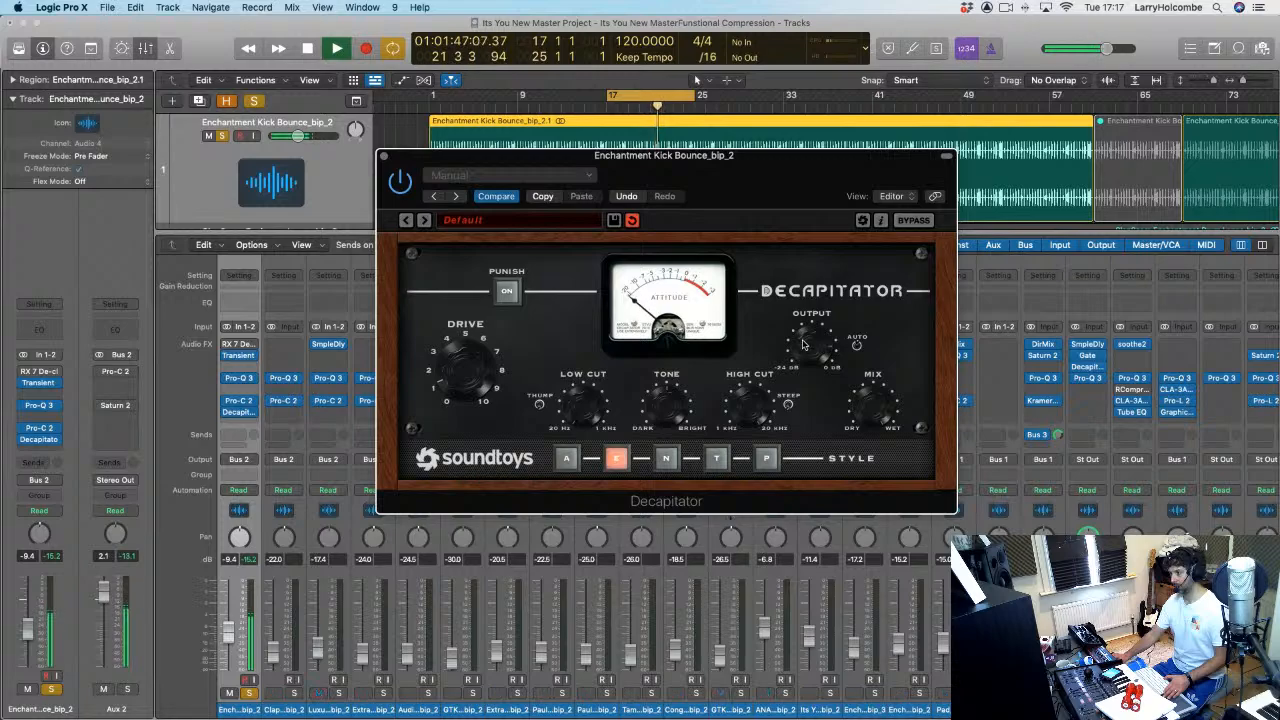
left_click(398, 179)
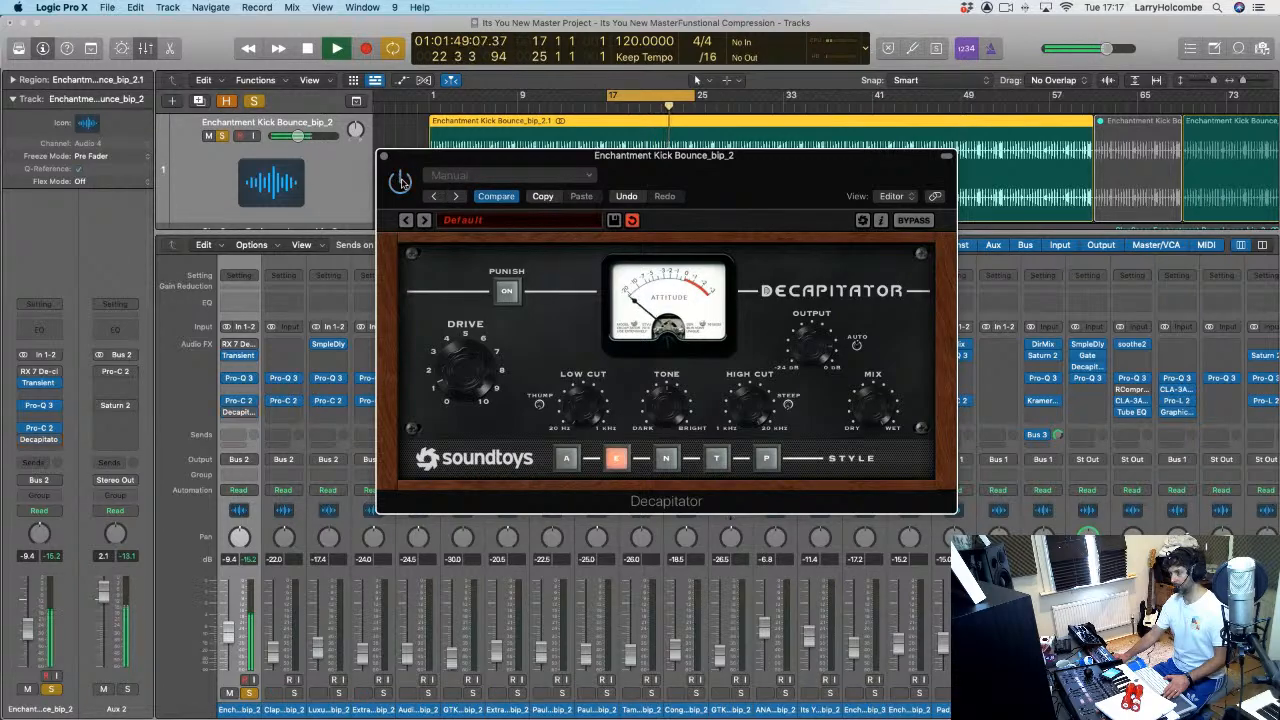
left_click(52, 556)
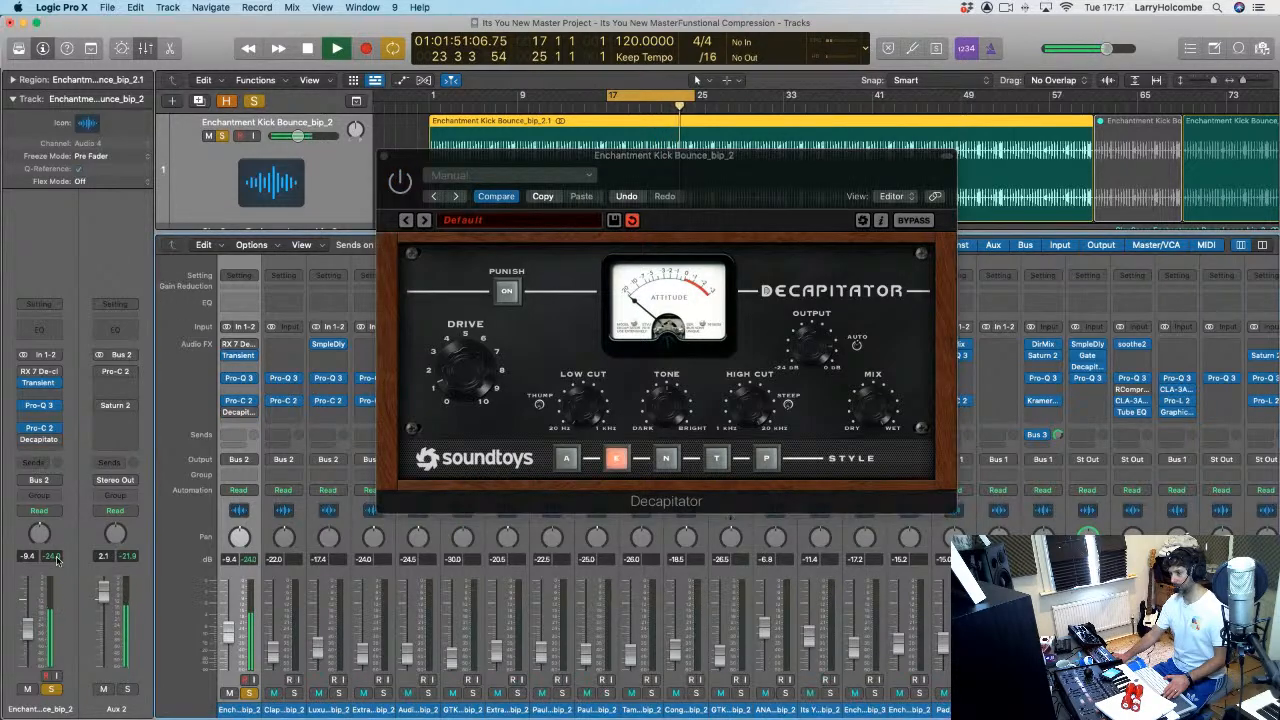
left_click(400, 182)
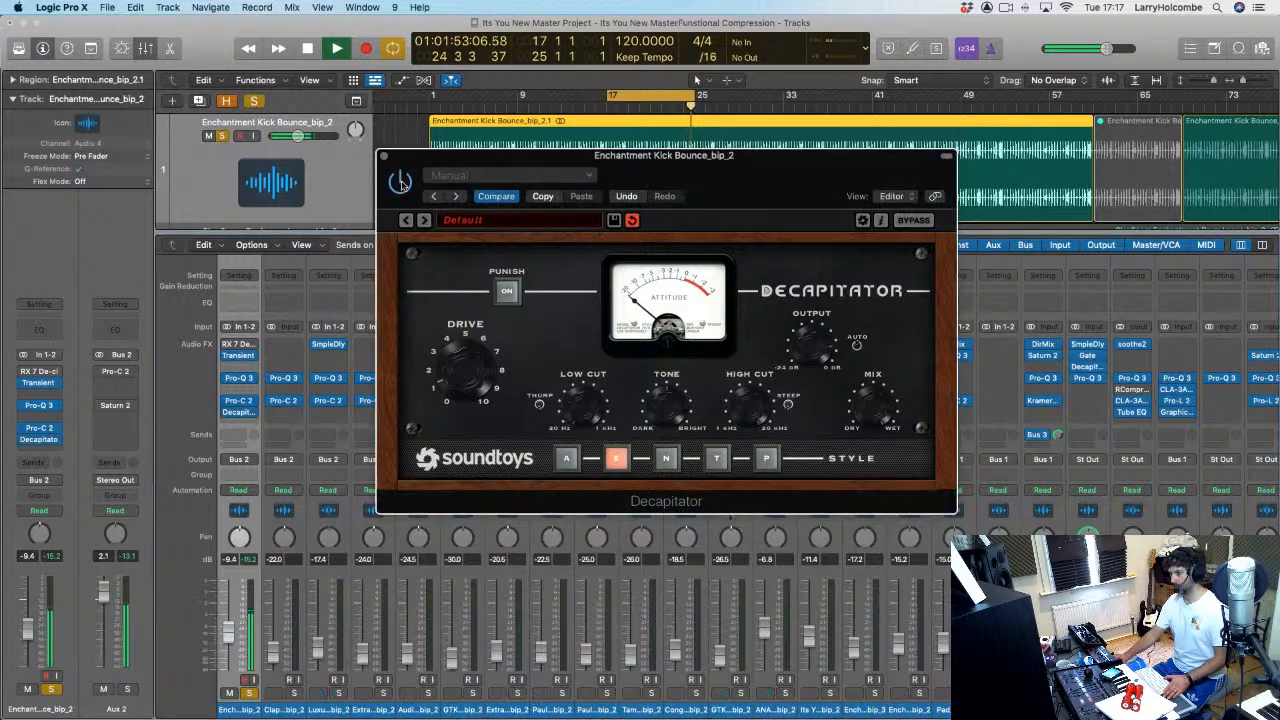
left_click(55, 558)
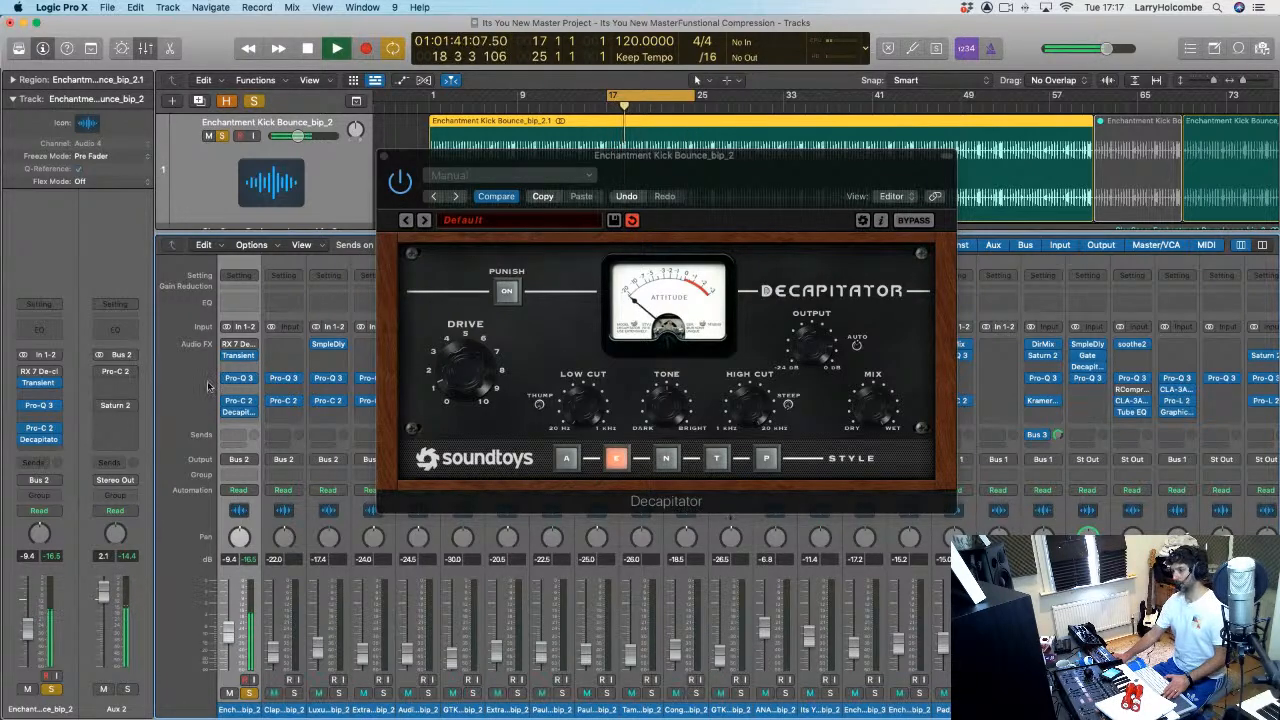
key("space")
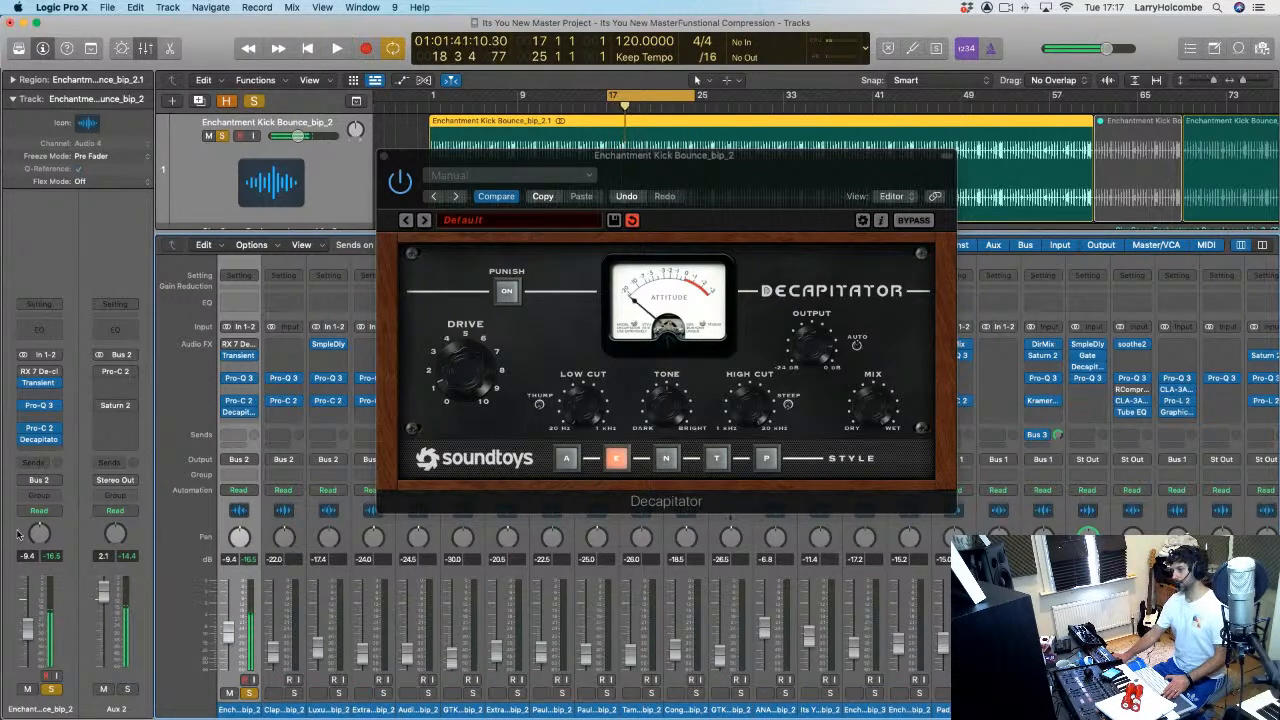
Step: Play the kick again from the cycle start, recheck its peak level with Decapitator bypassed, and re-engage the plug-in
key("space")
left_click(403, 186)
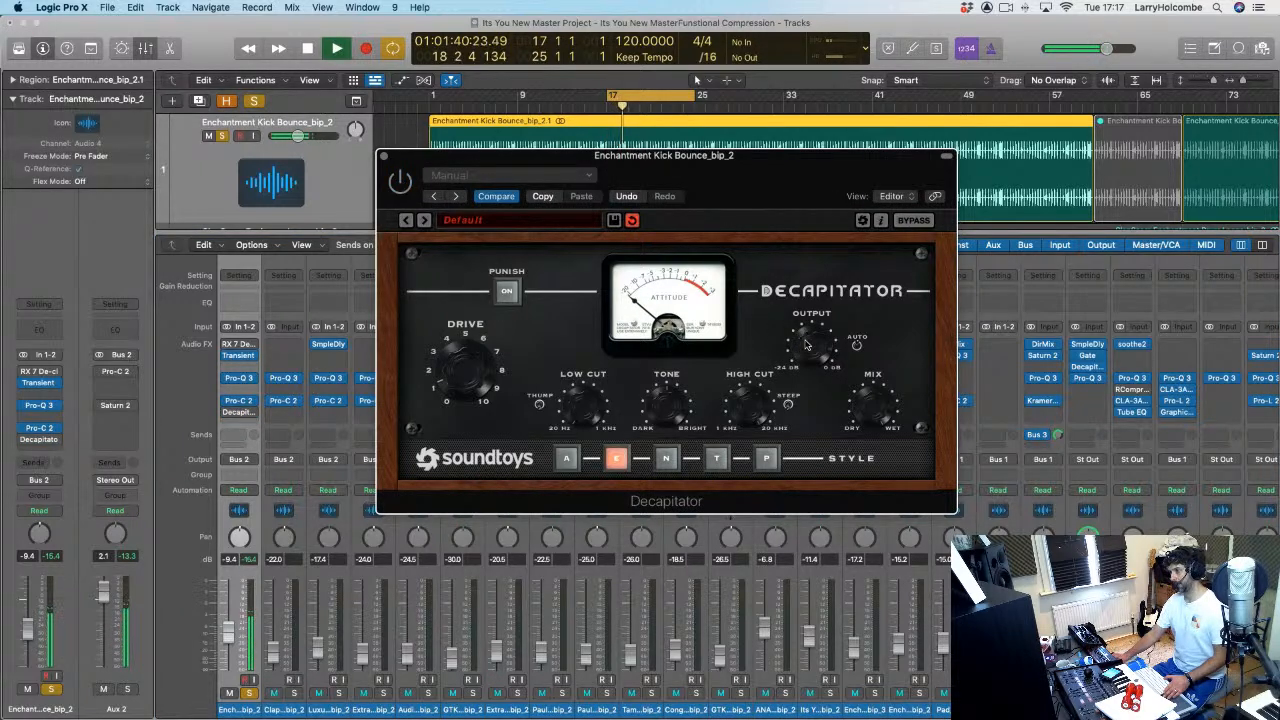
left_click(400, 182)
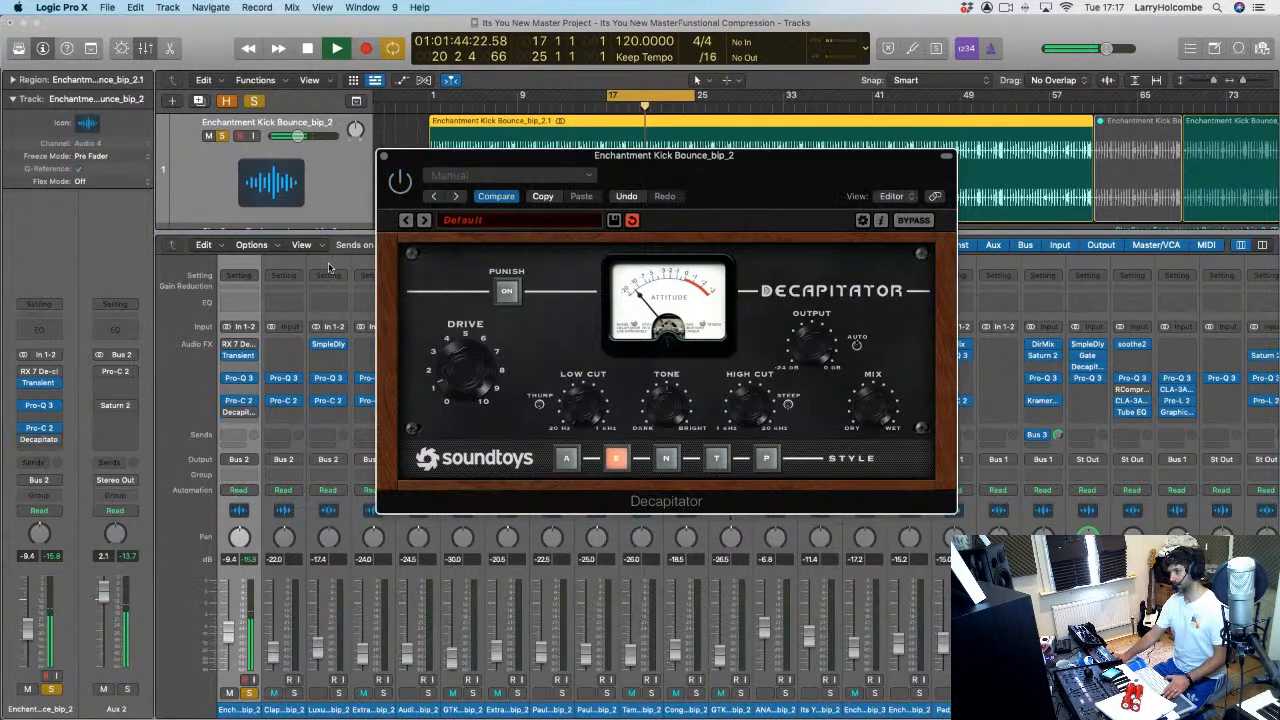
left_click(165, 487)
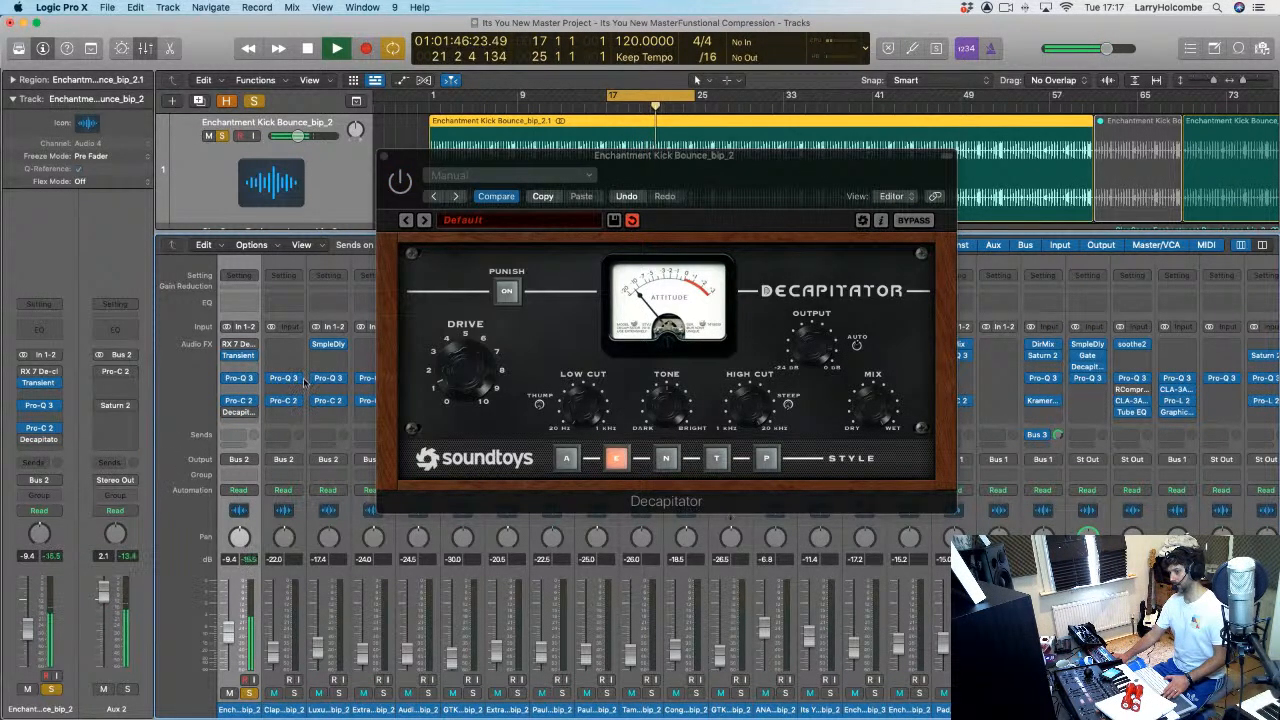
left_click(400, 184)
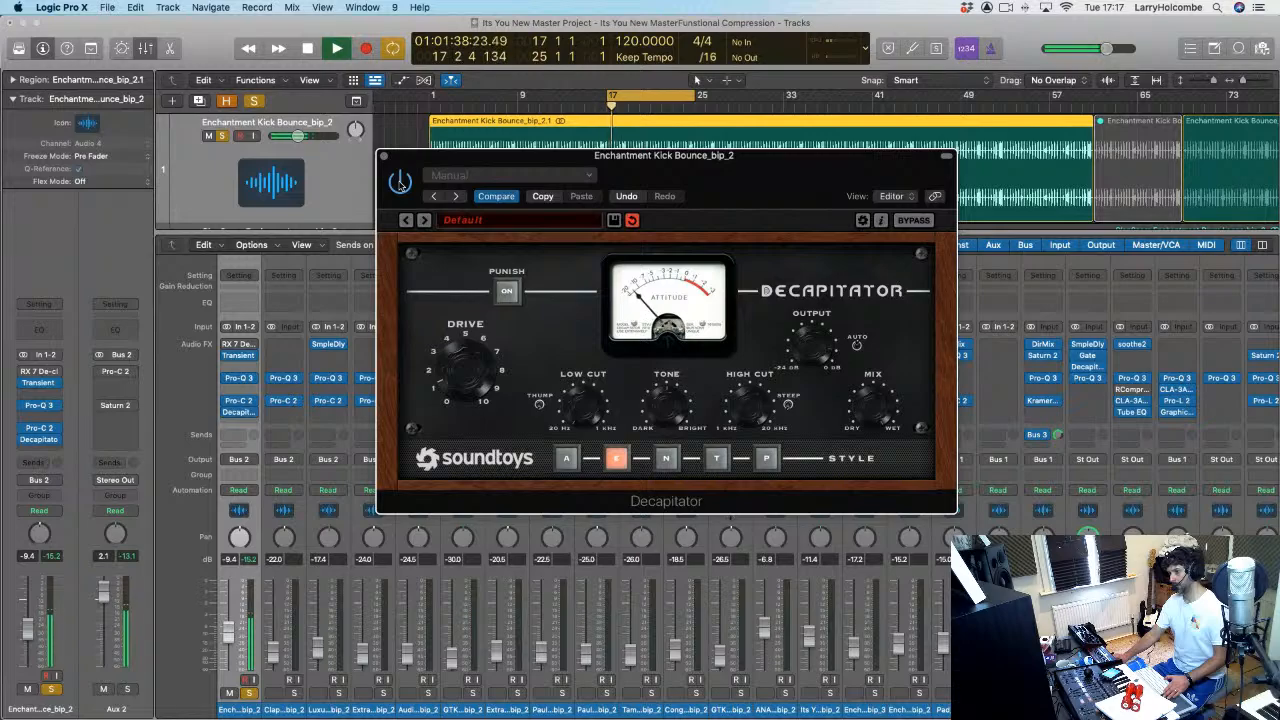
key("space")
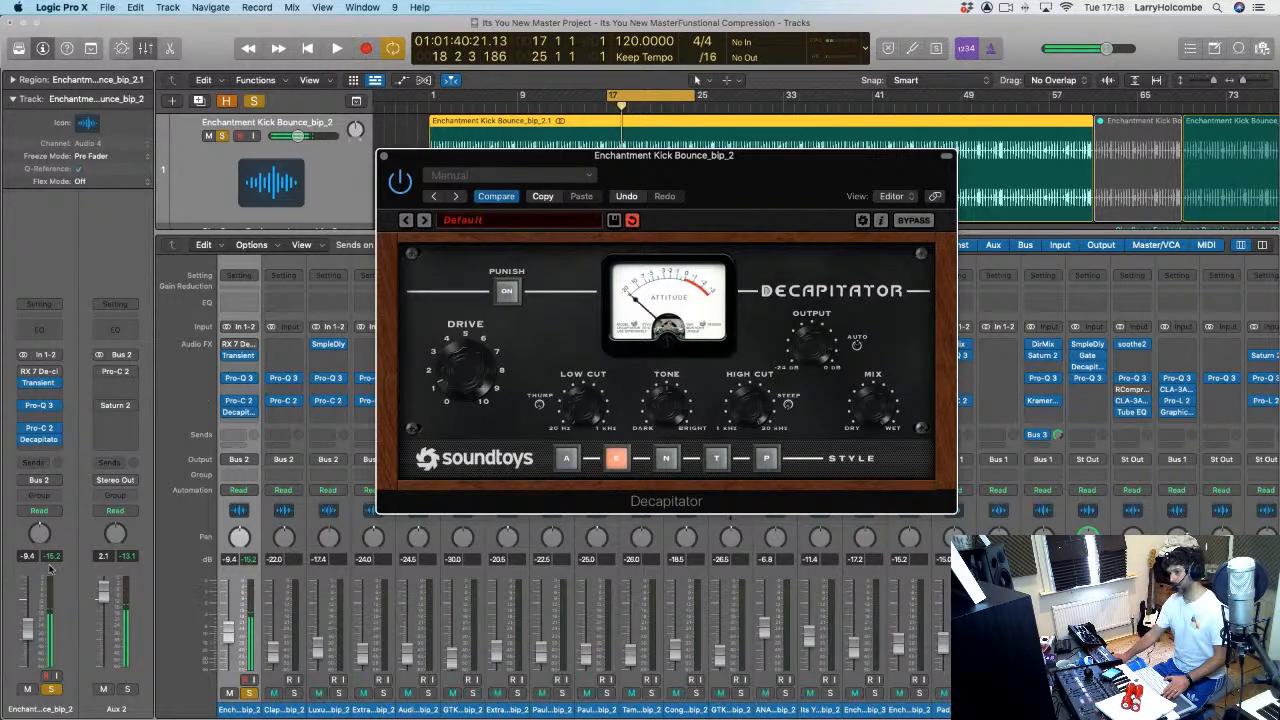
Step: Level-match Decapitator on the kick against the bypassed signal, using a fresh peak reading for each state
left_click(53, 558)
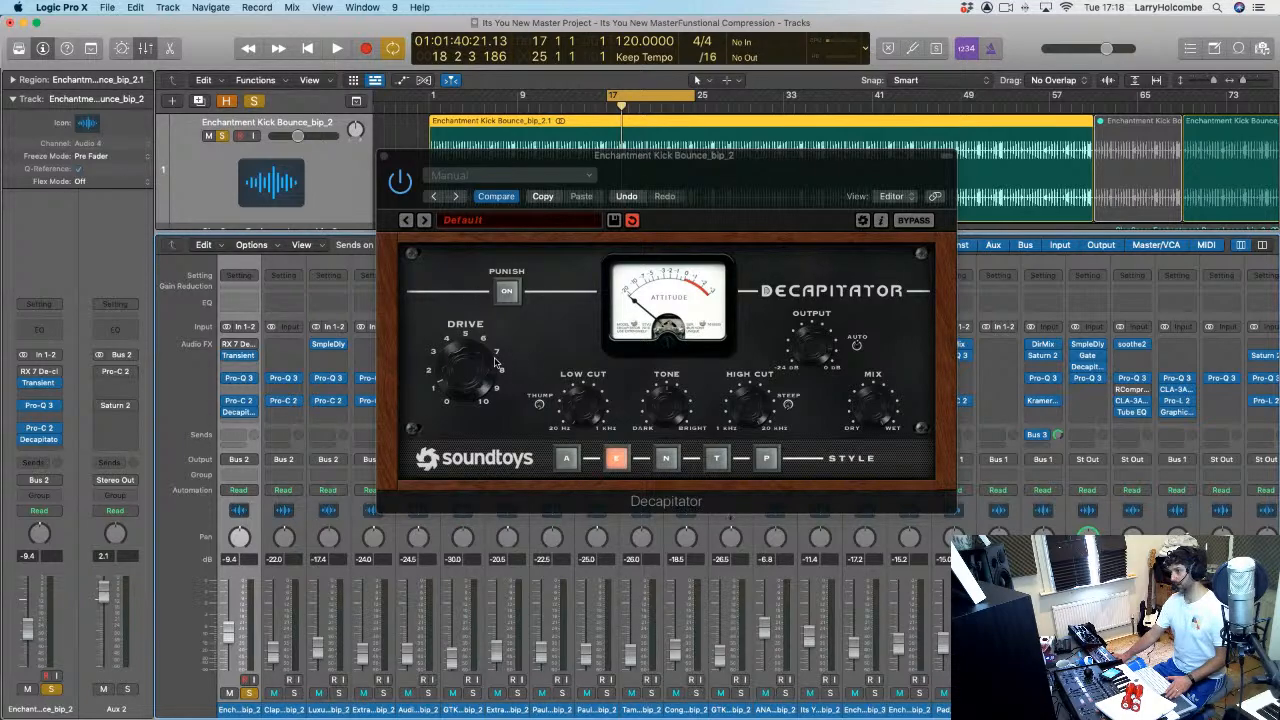
key("space")
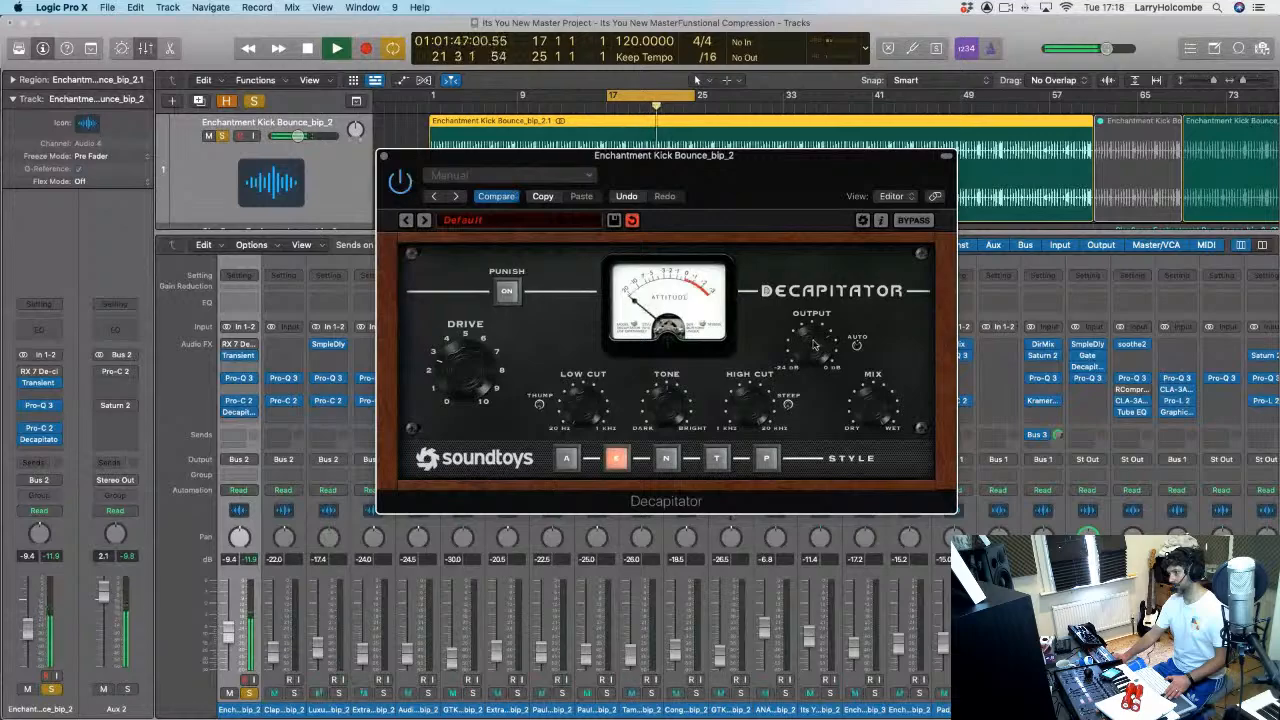
left_click(400, 186)
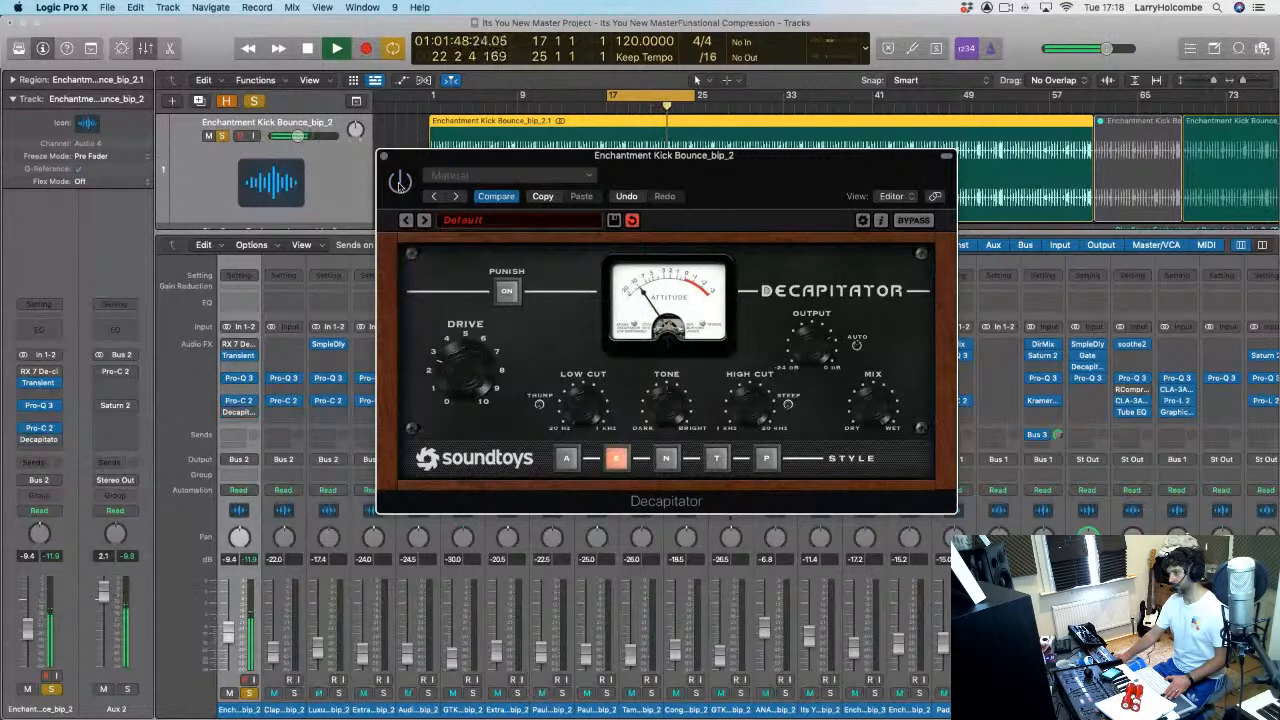
left_click(400, 184)
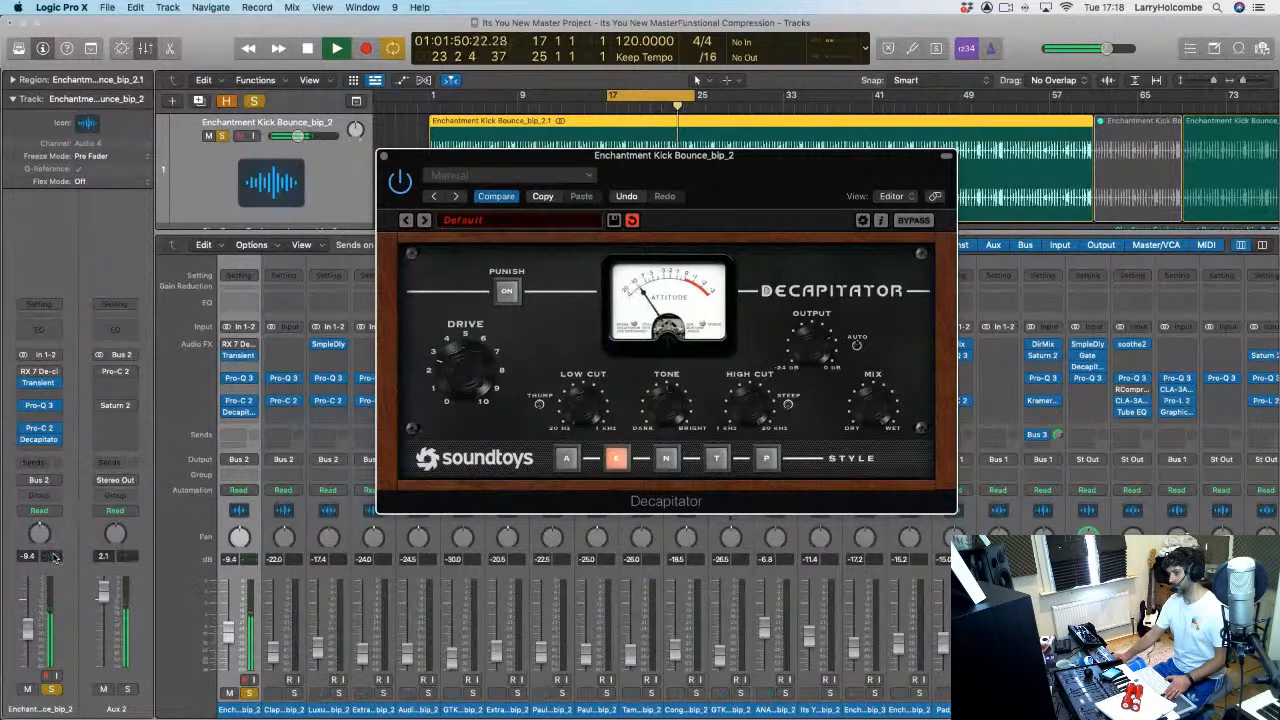
left_click(400, 184)
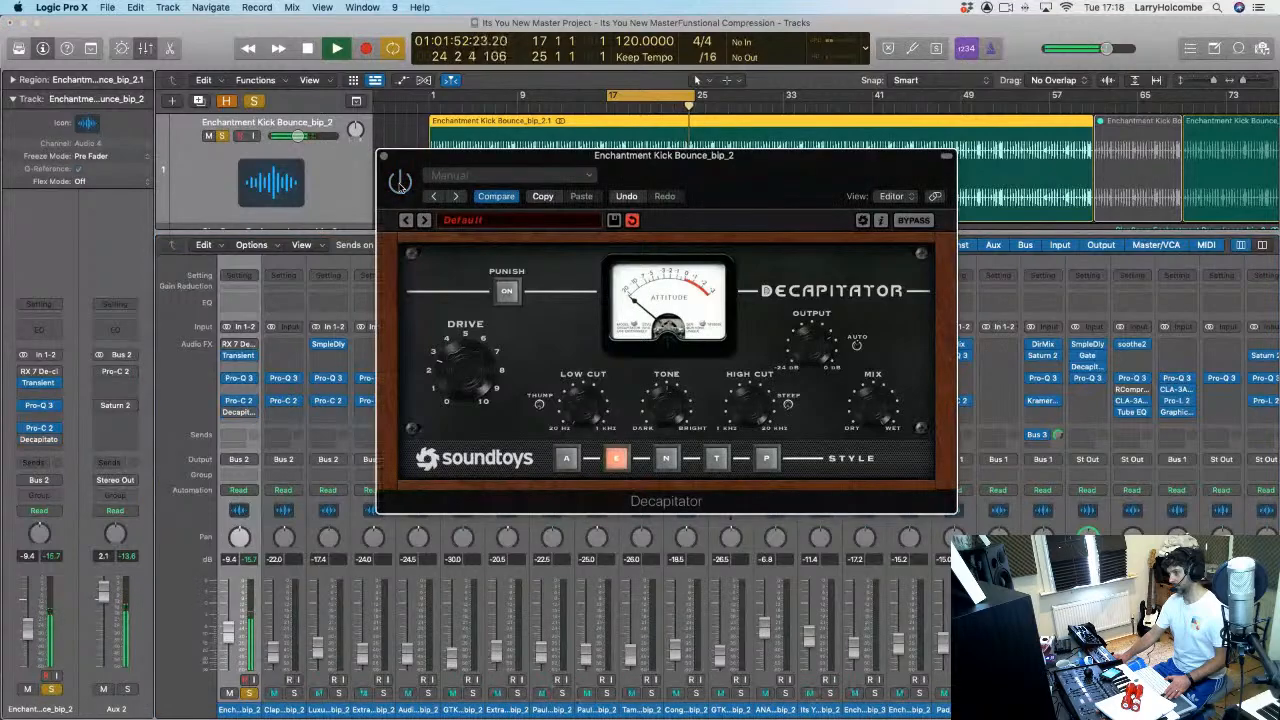
left_click(163, 418)
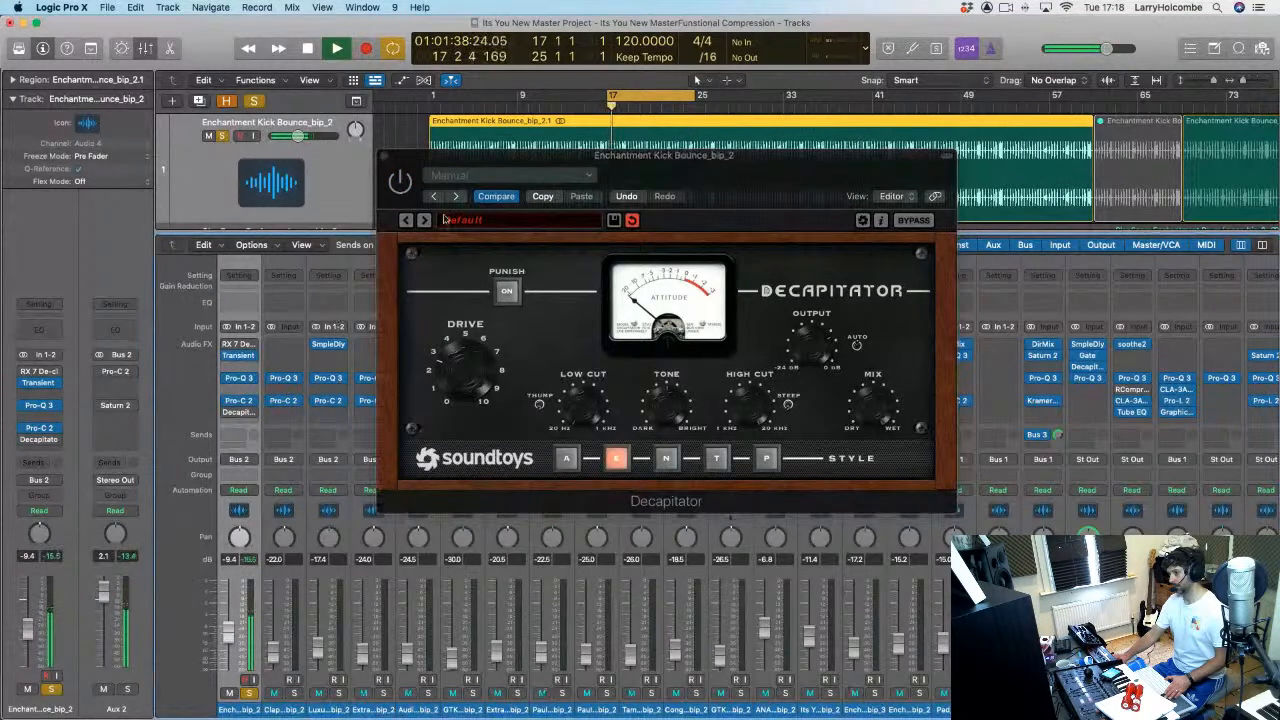
left_click(403, 187)
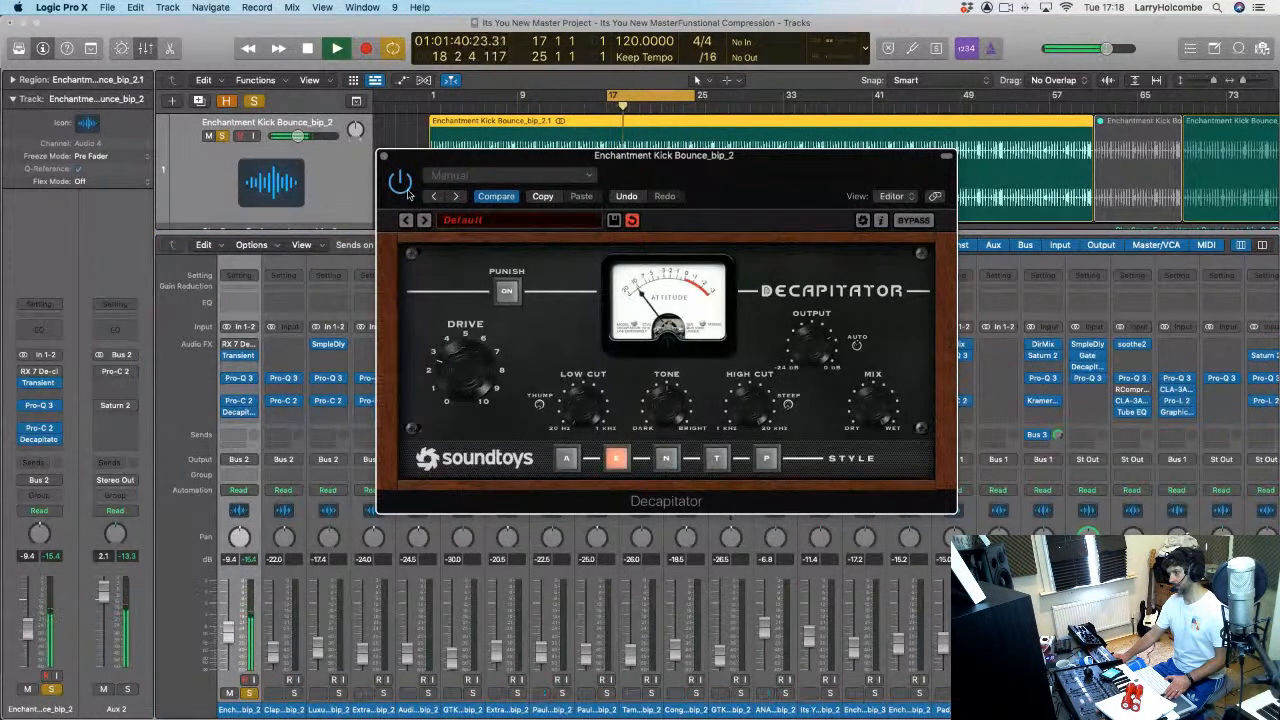
key("space")
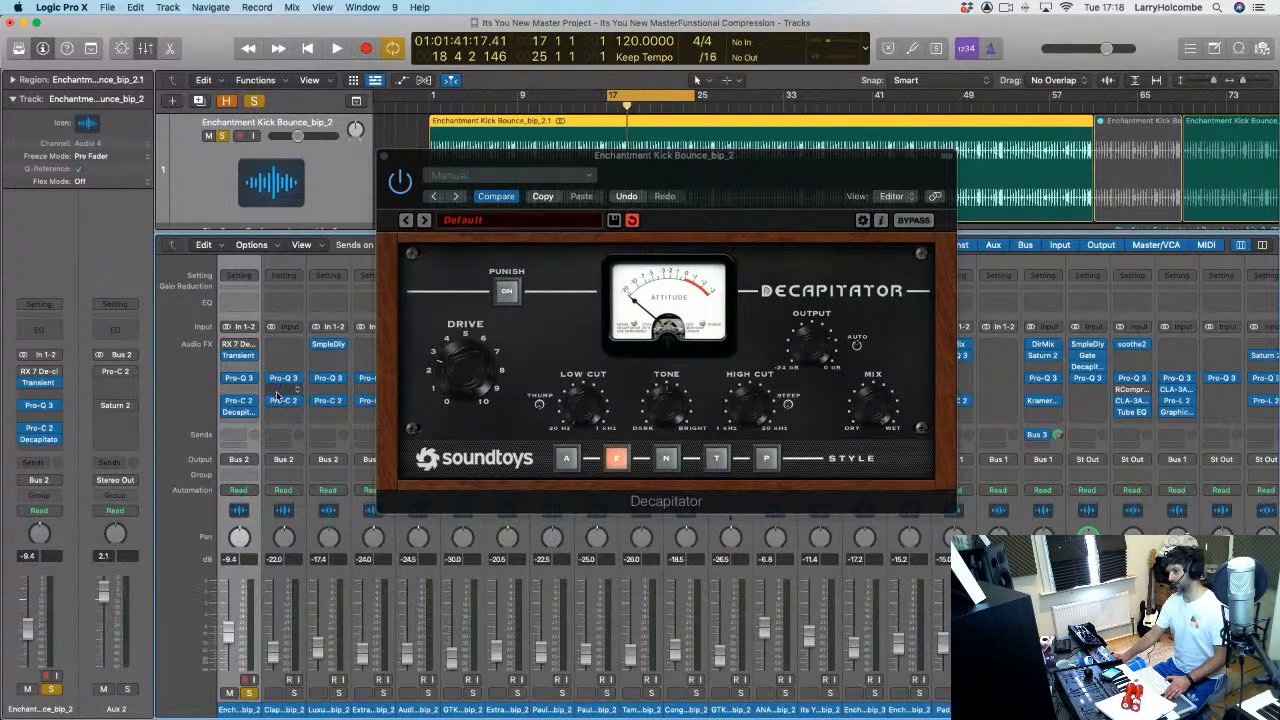
Step: Verify the level match by replaying the kick with Decapitator off and on and resetting the peak reading
key("space")
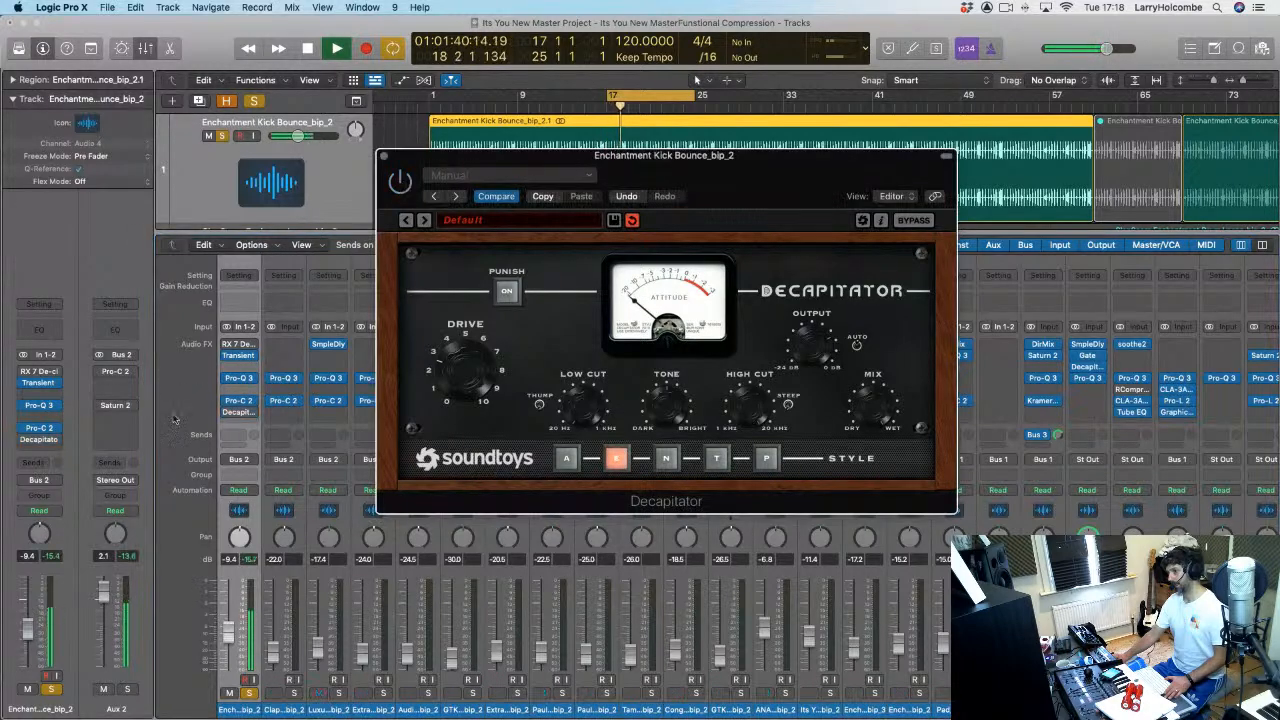
left_click(57, 558)
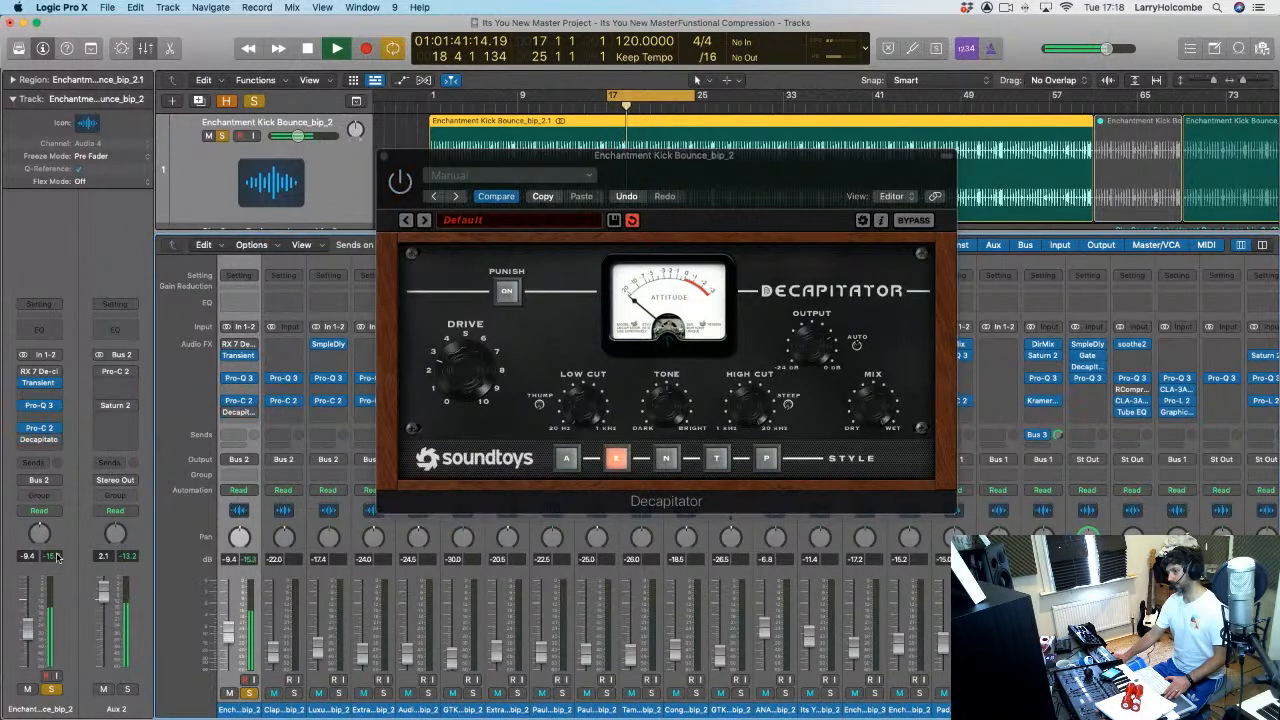
left_click(404, 188)
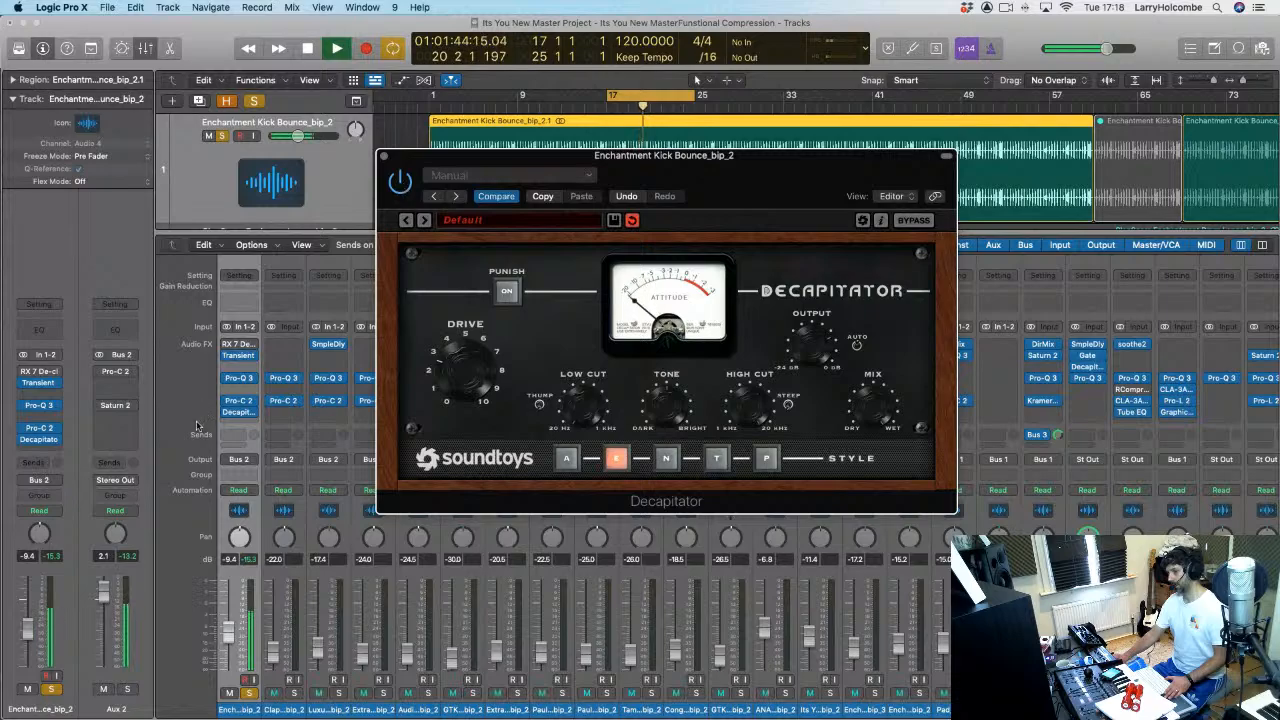
left_click(89, 546)
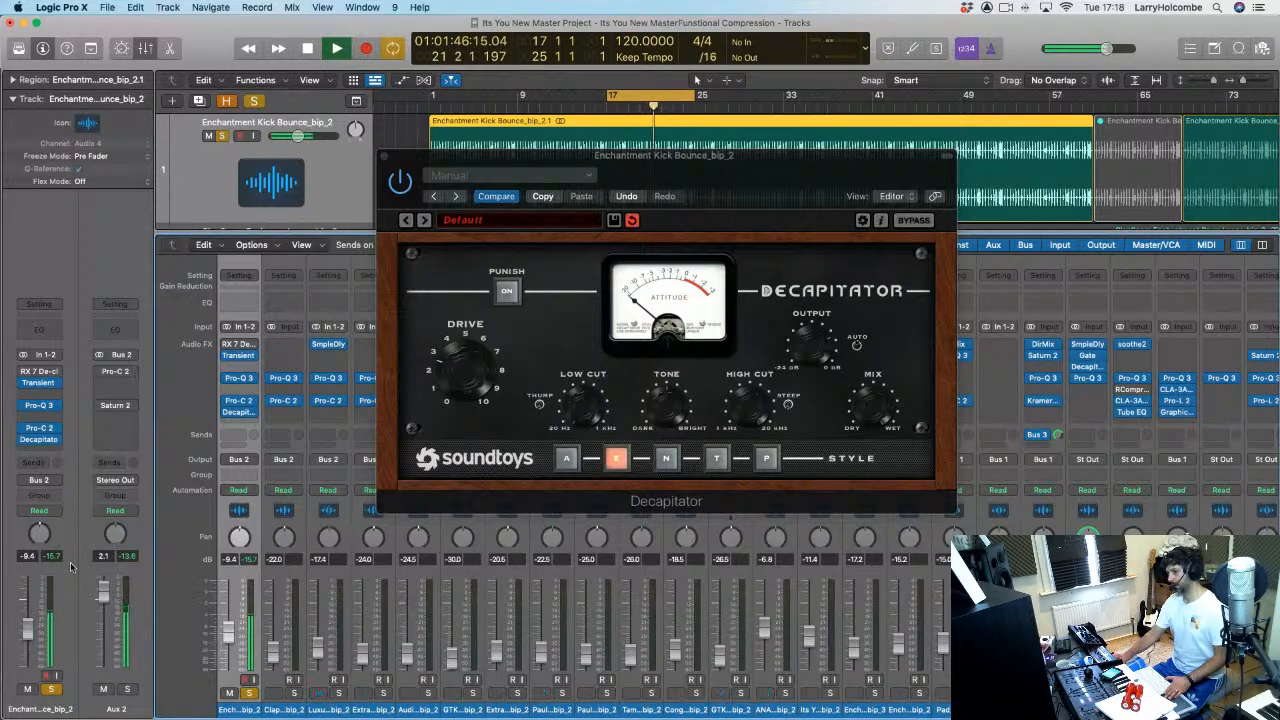
key("space")
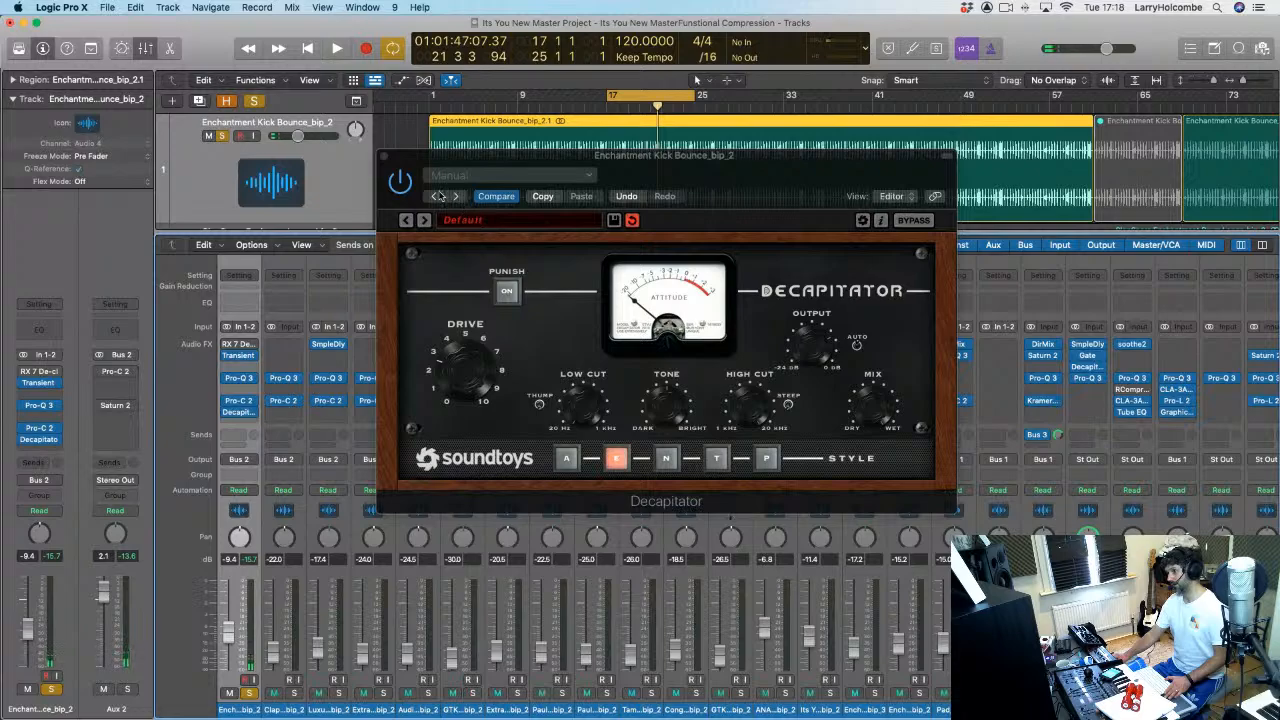
key("space")
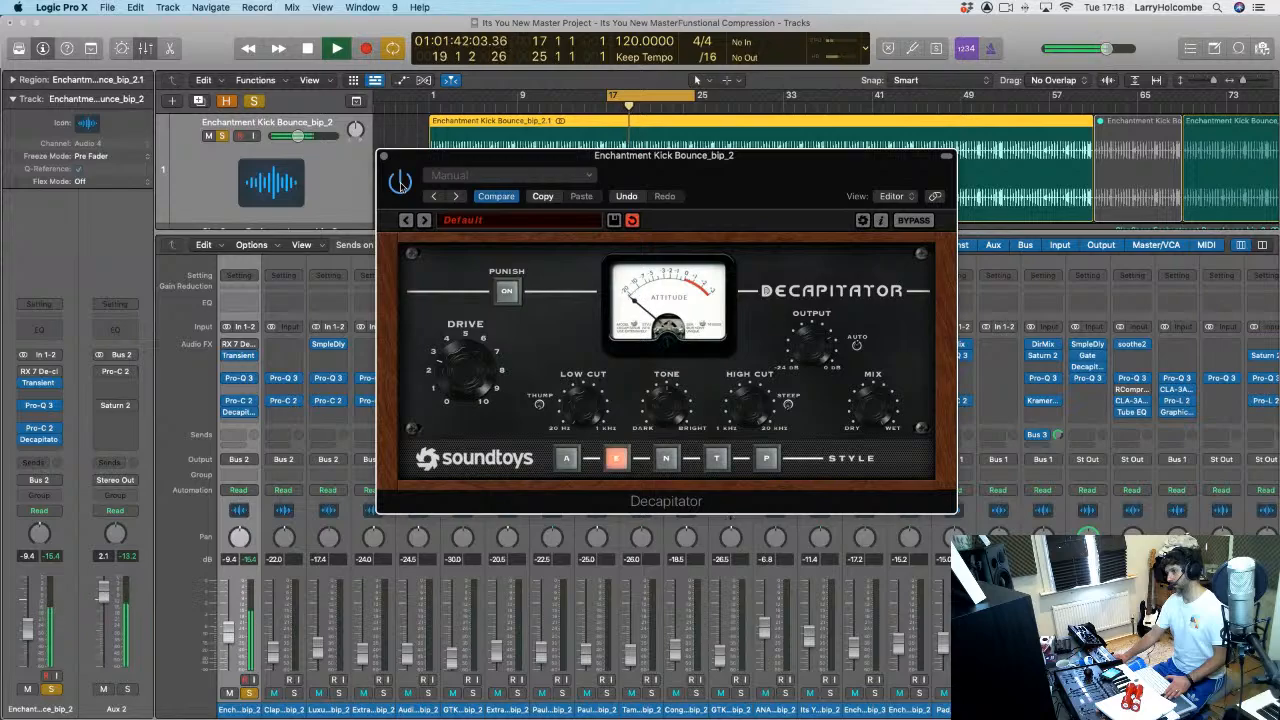
key("space")
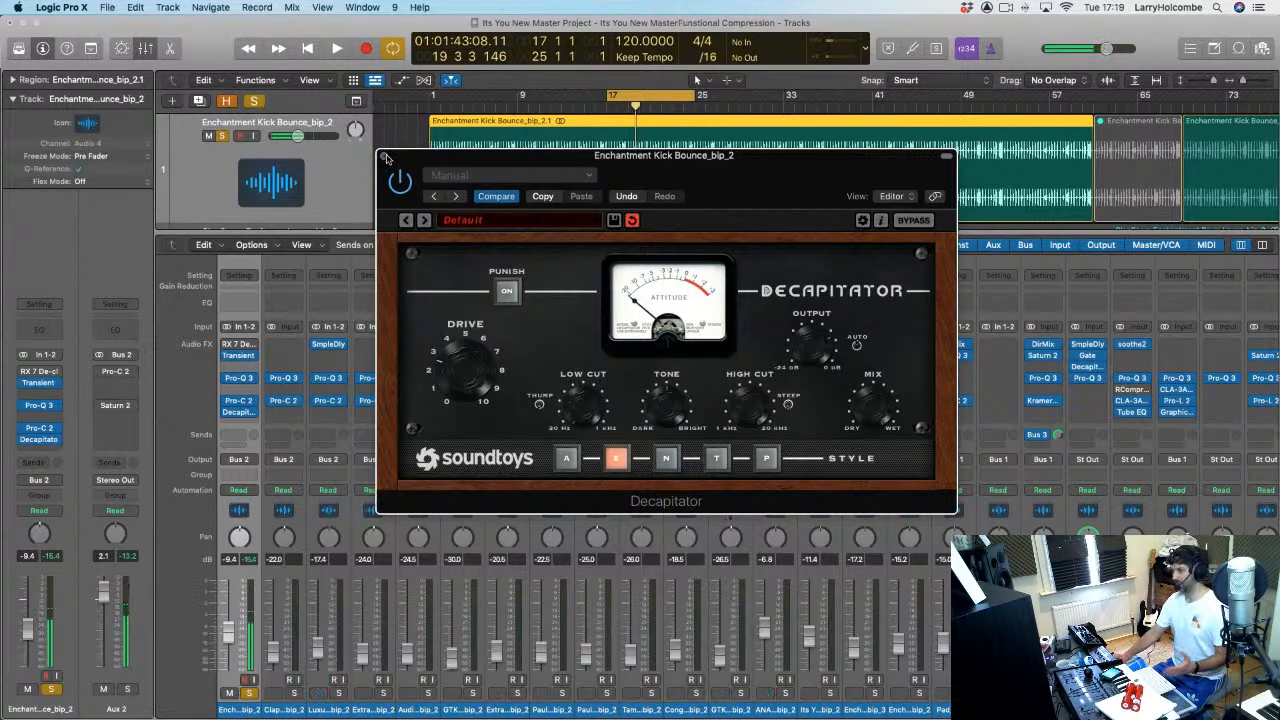
Step: Close Decapitator, unsolo the kick and move the cycle range to bars 33–41 to audition it in the full mix
left_click(384, 158)
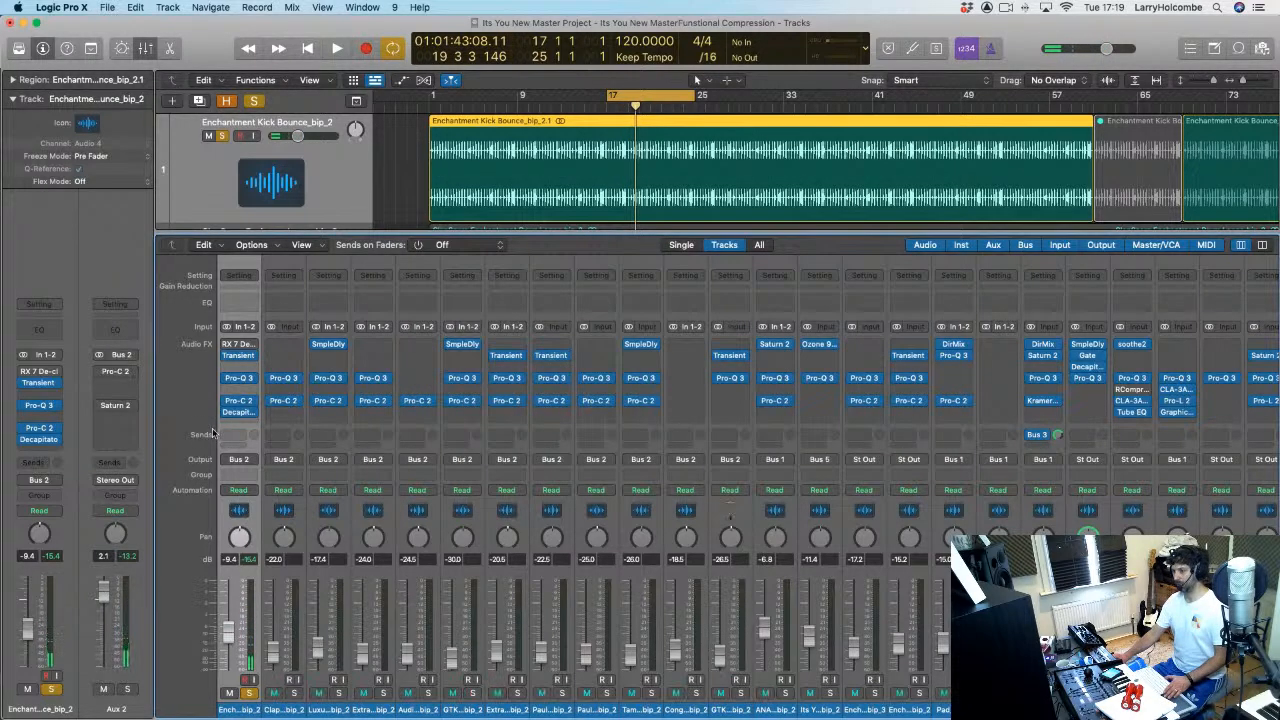
key("space")
left_click(250, 693)
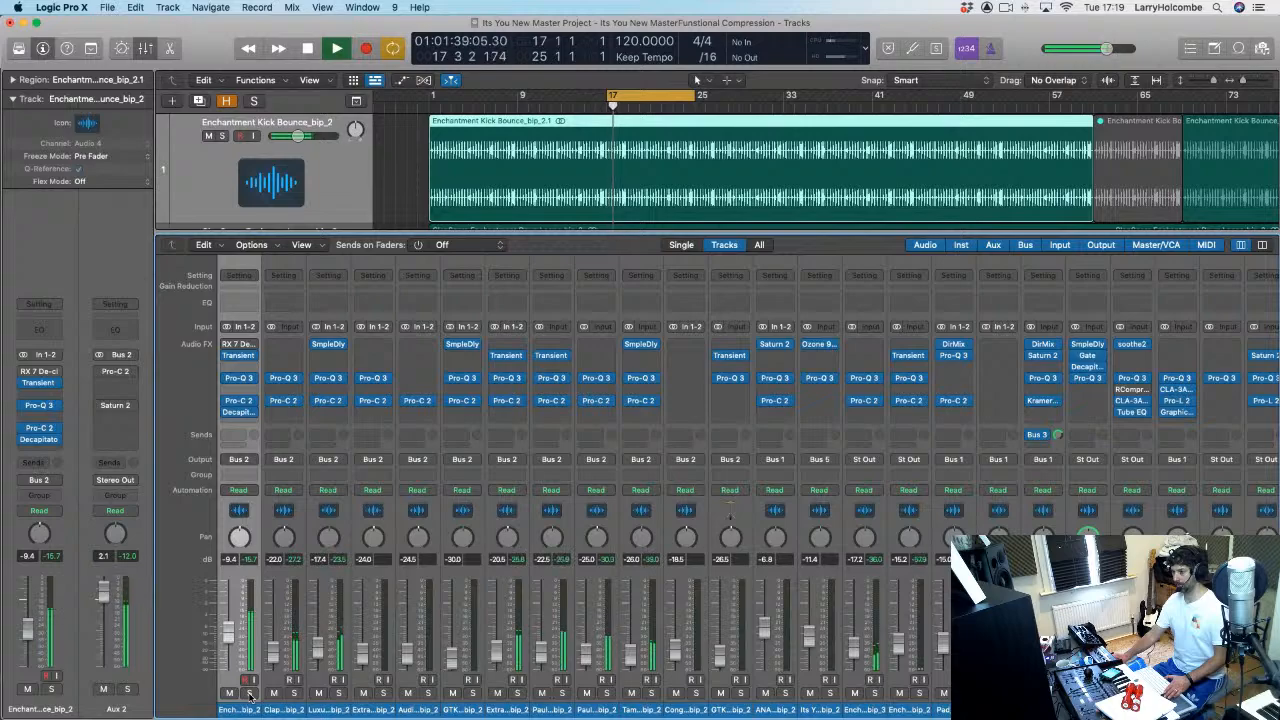
left_click_drag(668, 95, 825, 94)
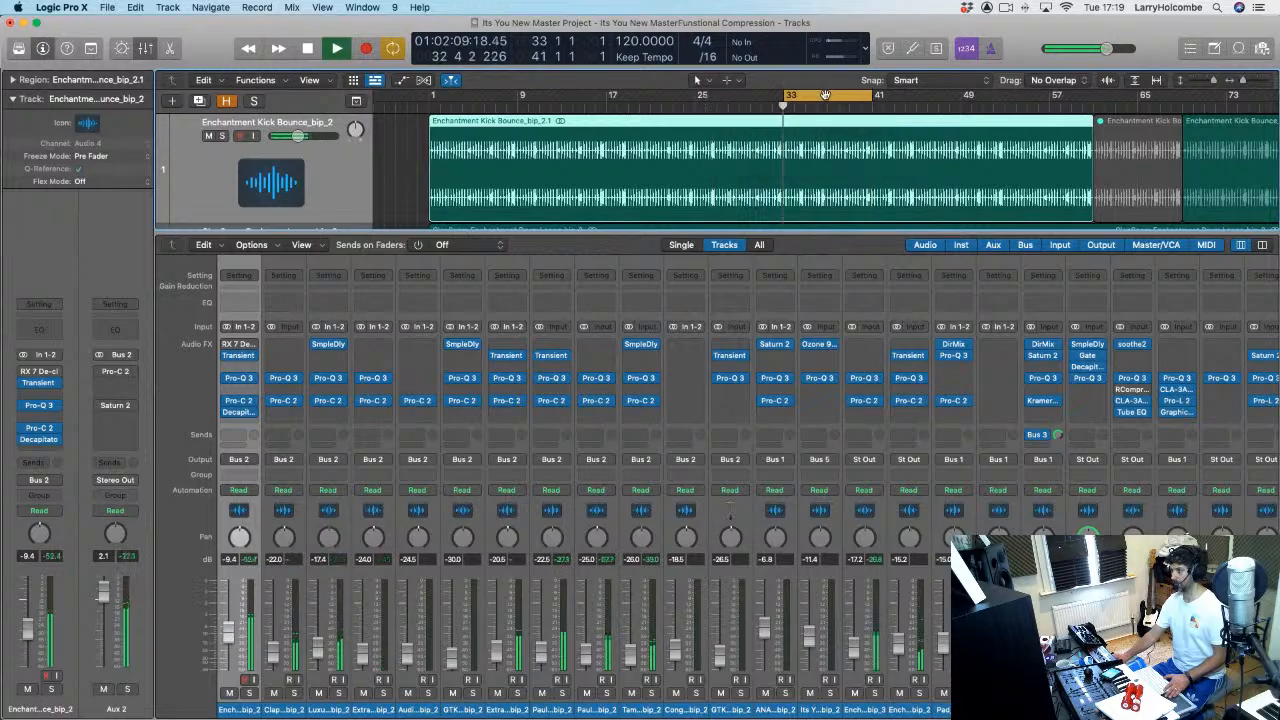
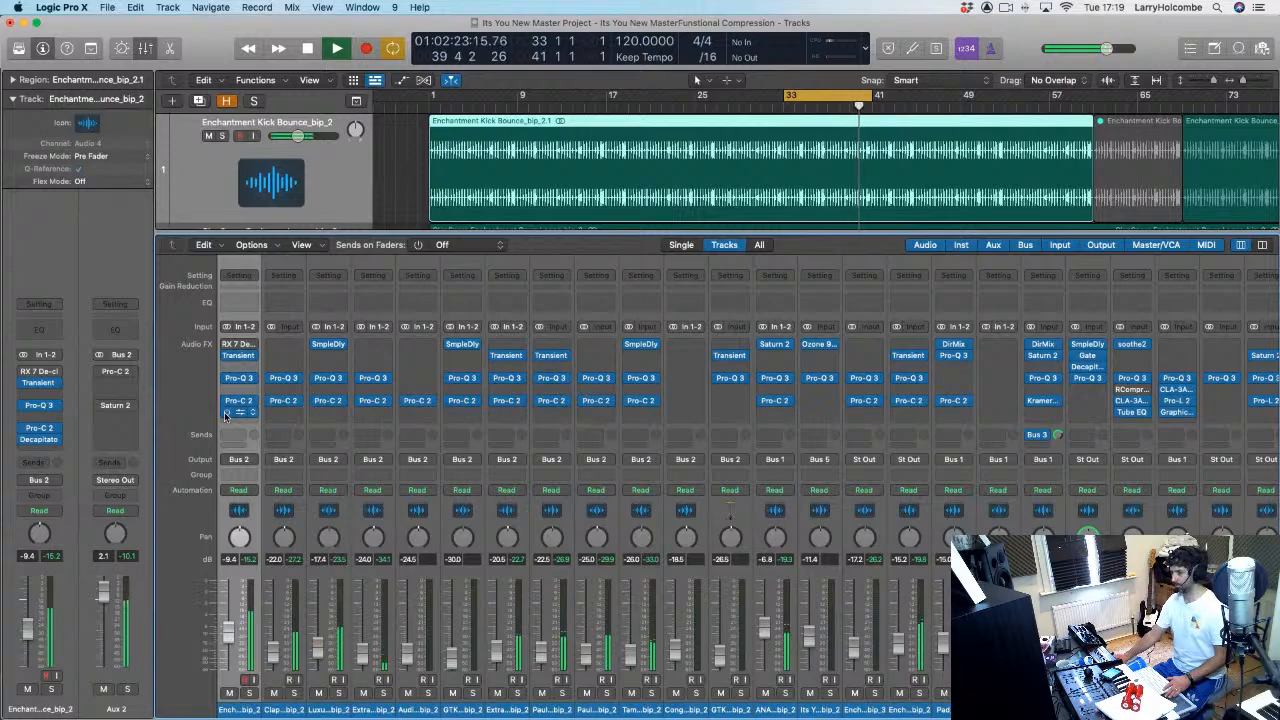
key("space")
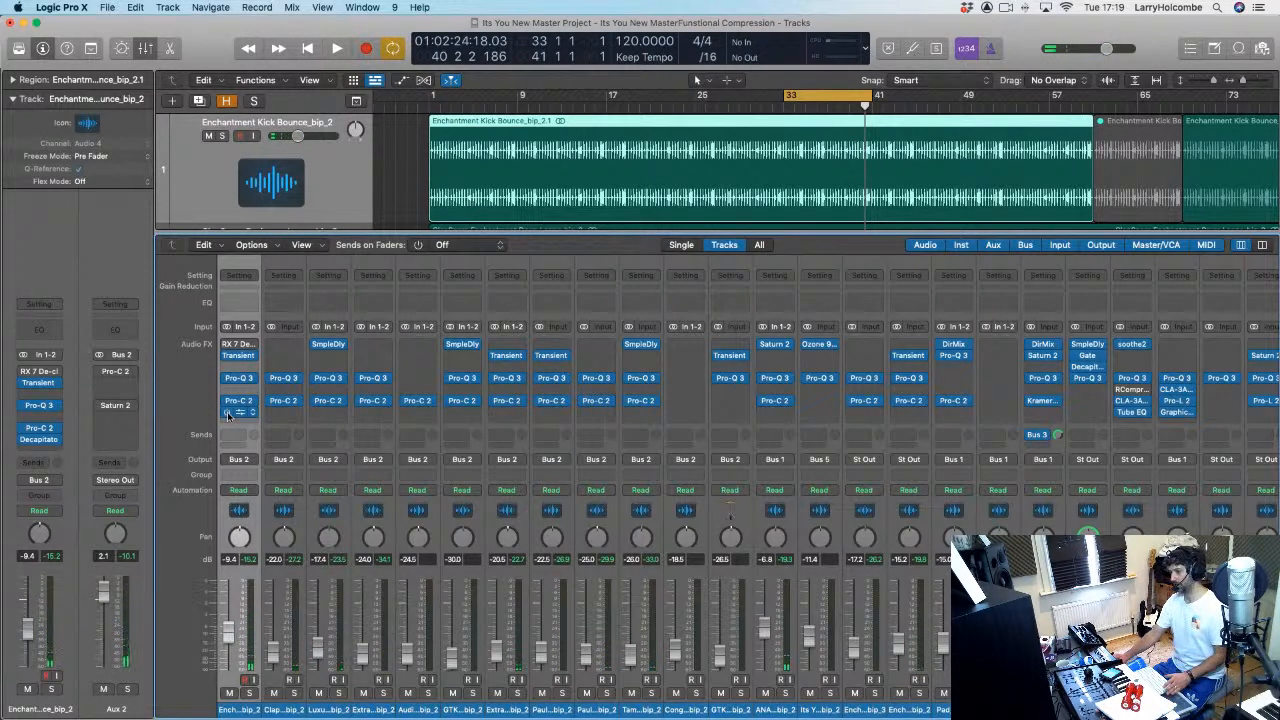
Step: Set the cycle range to bars 33–35 over the ClapSnare Enchantment Drum Loops track and play that track soloed
key("x")
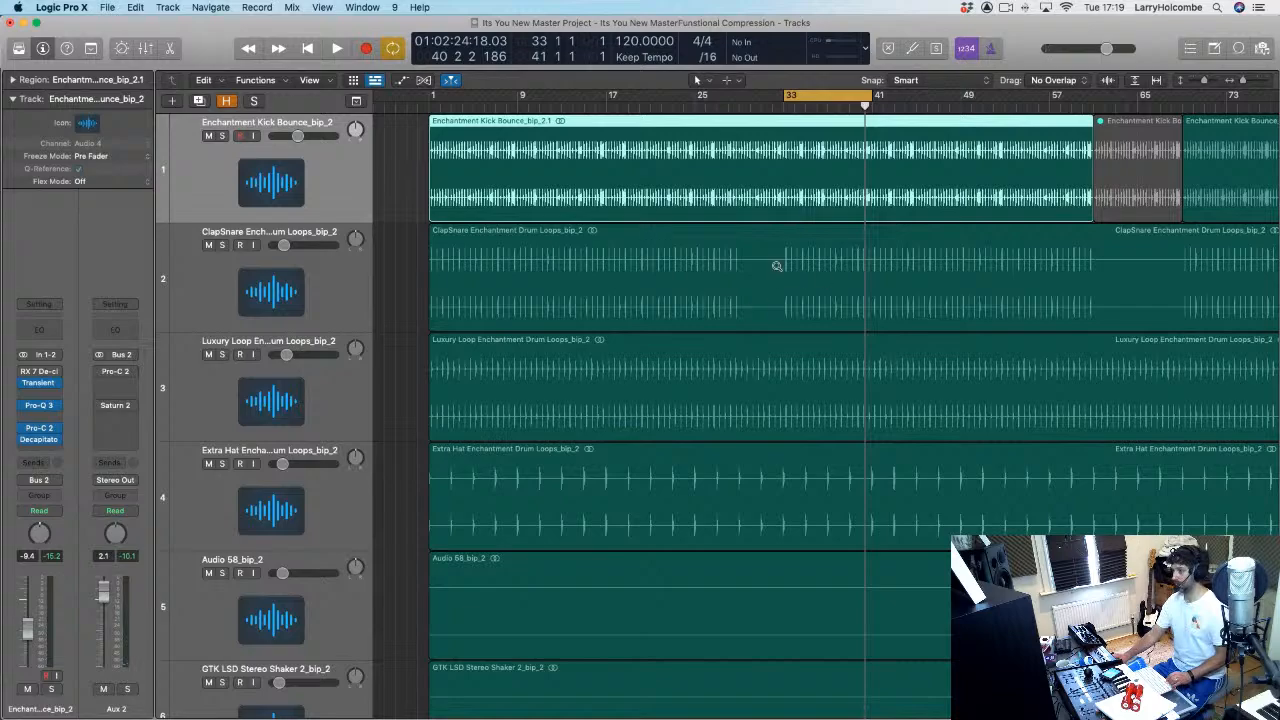
left_click_drag(777, 266, 889, 314)
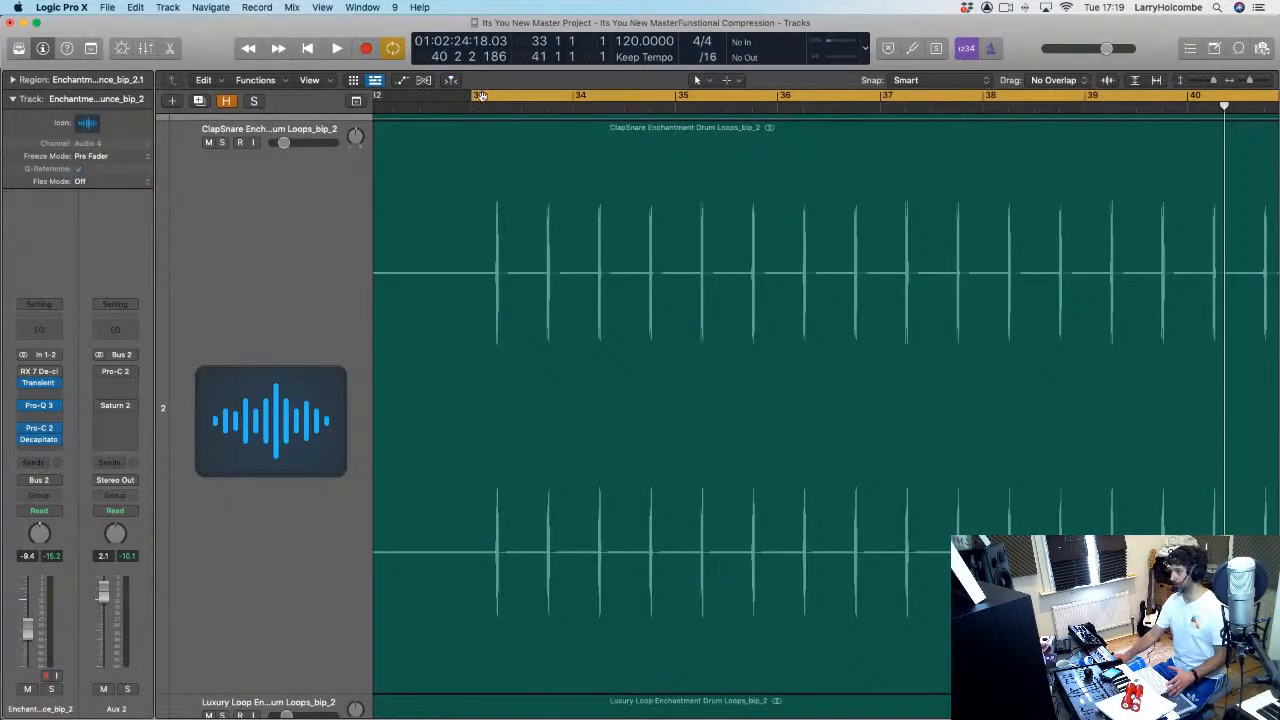
left_click_drag(481, 96, 675, 96)
left_click(259, 200)
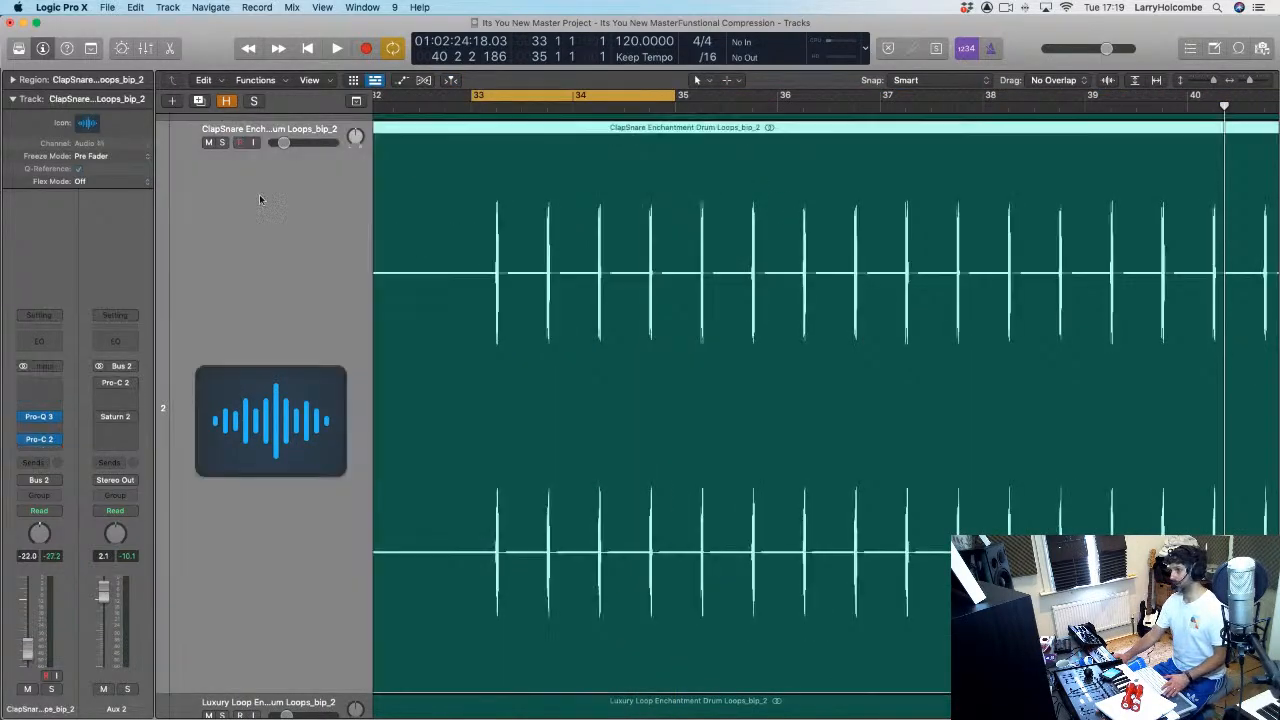
left_click(220, 144)
key("space")
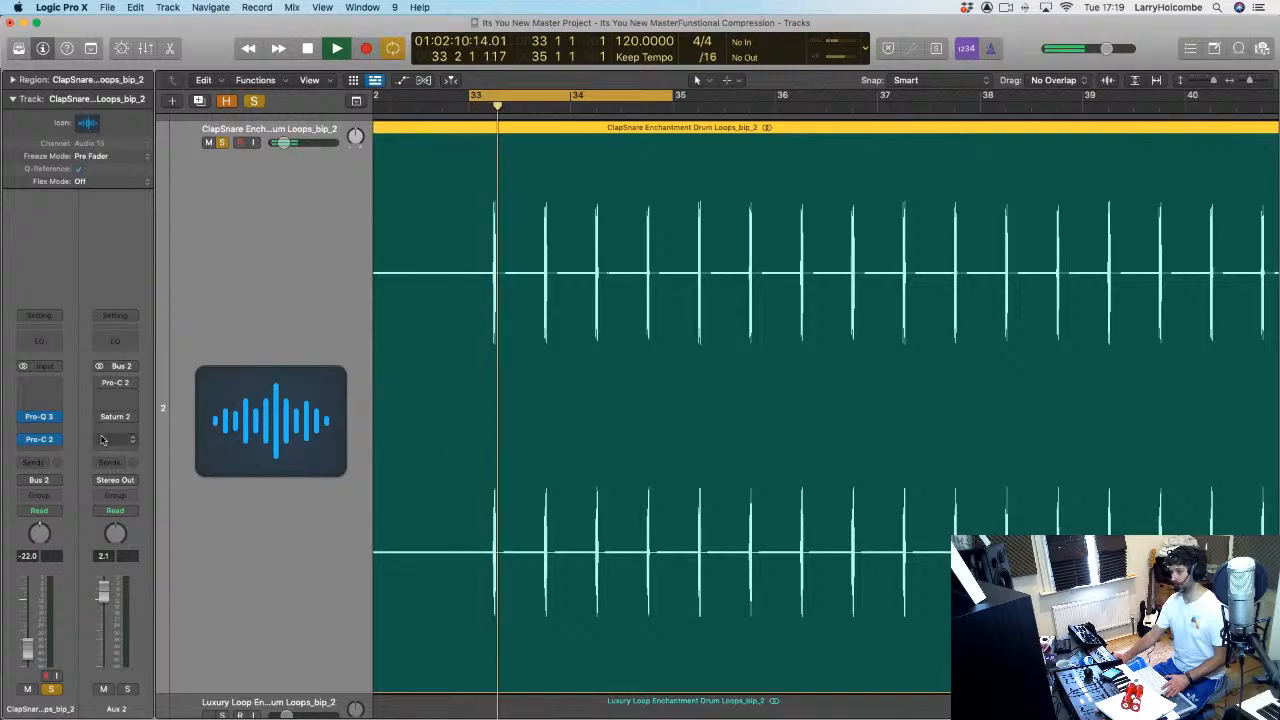
Step: Insert Decapitator after Pro-C 2 on the ClapSnare channel in the mixer
key("x")
key("x")
key("x")
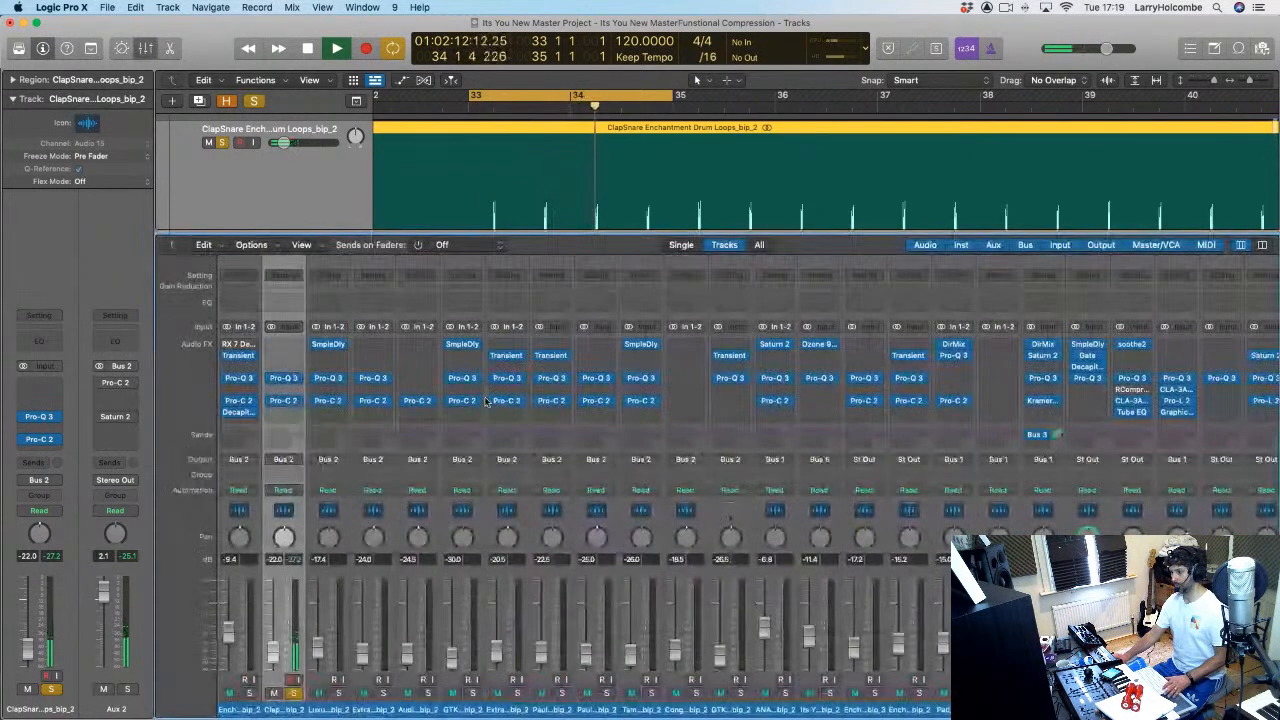
left_click(283, 411)
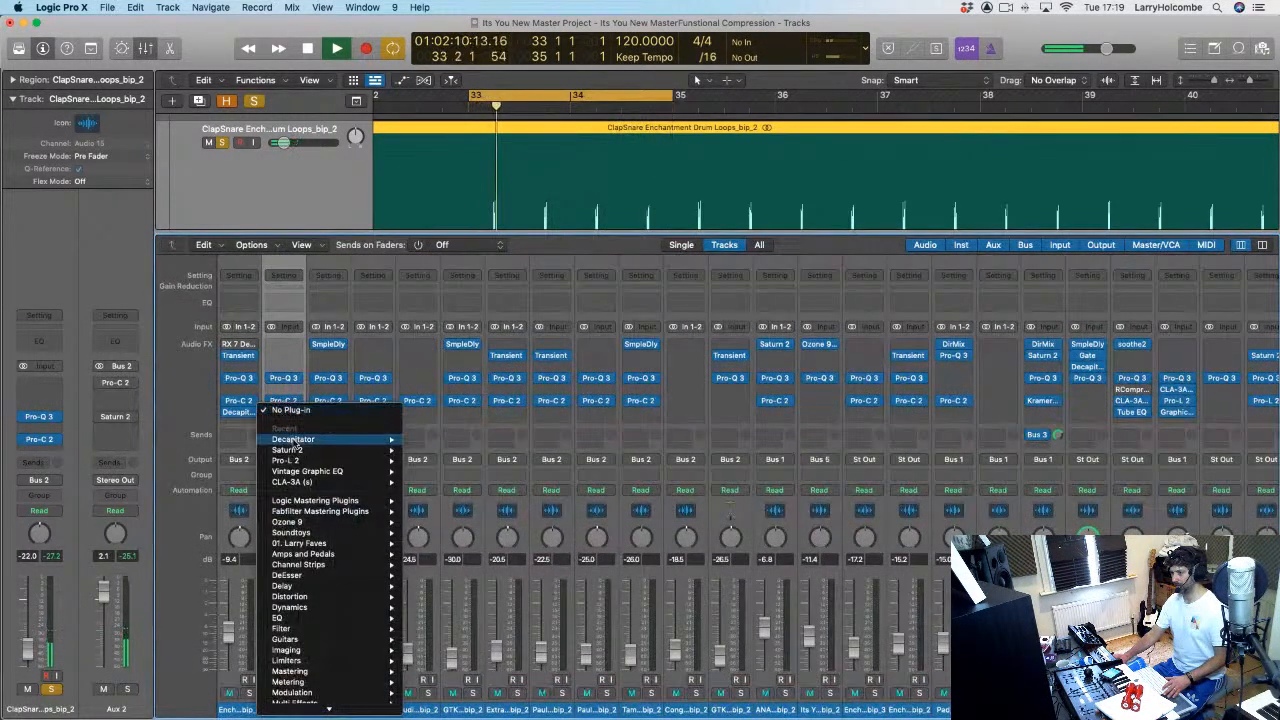
mouse_move(300, 439)
left_click(428, 440)
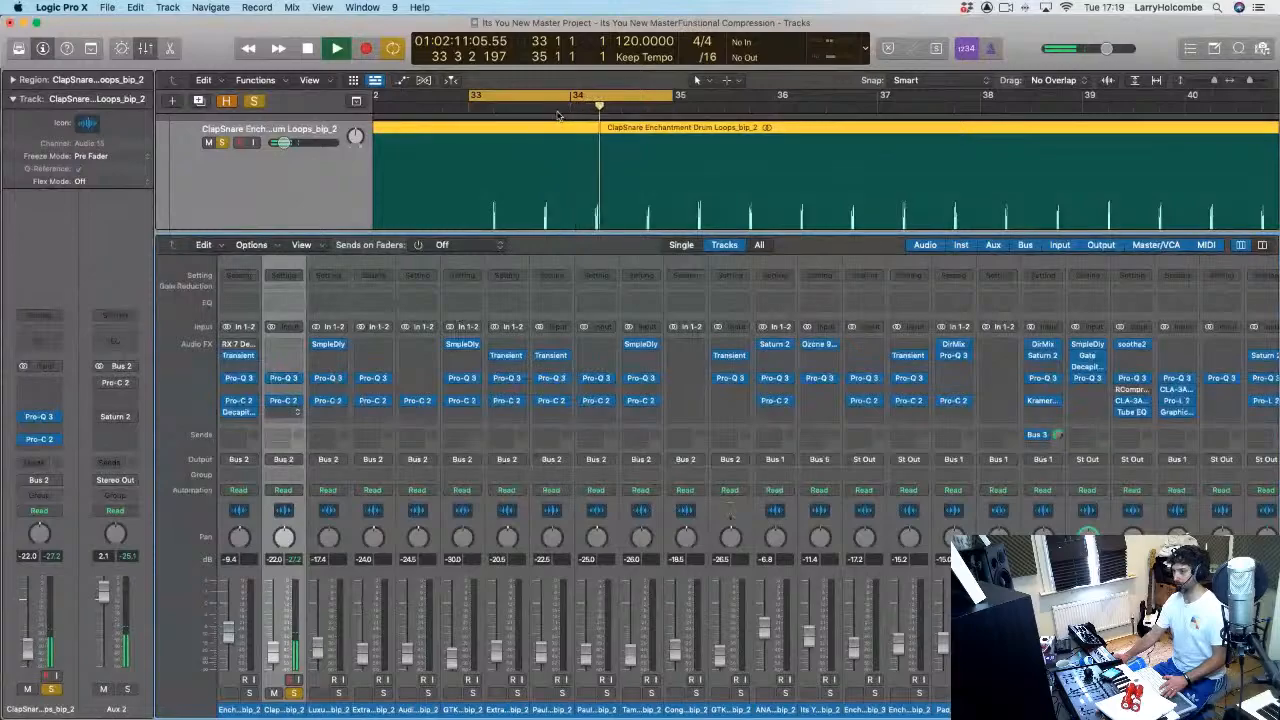
Step: Reset the clap's peak reading and dial in Decapitator's Drive with the T style selected
left_click_drag(767, 187, 735, 150)
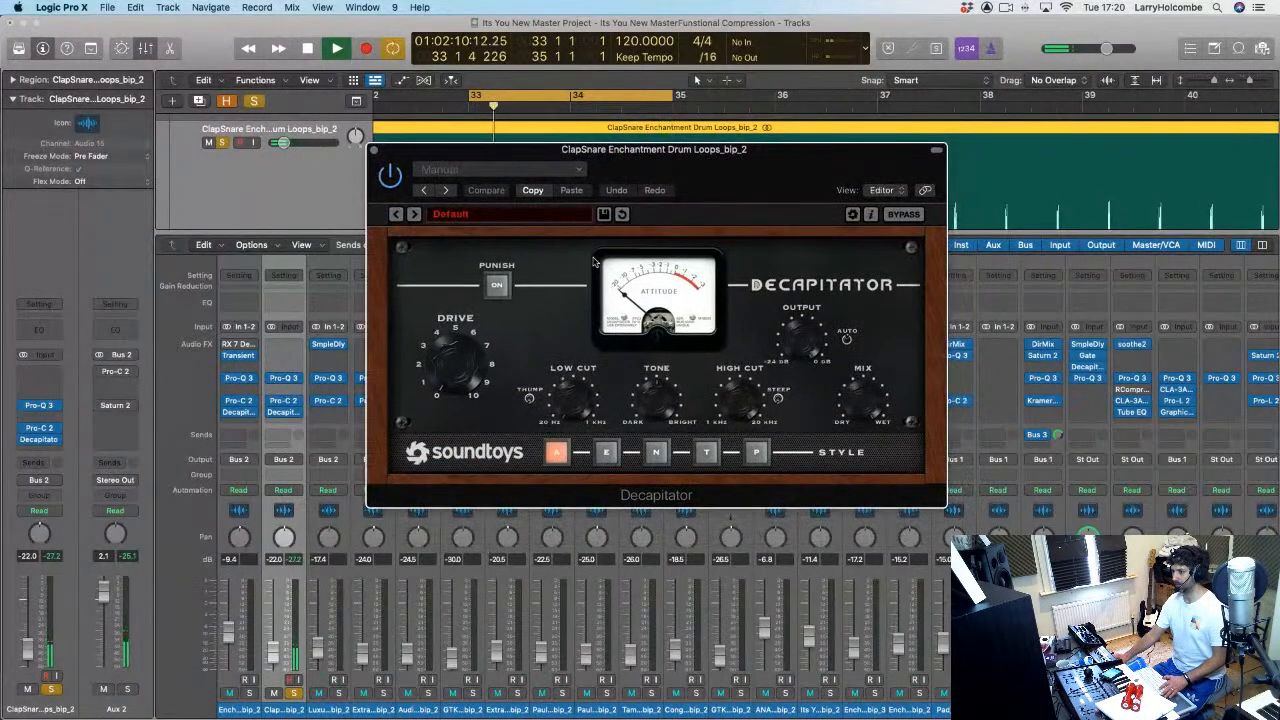
left_click(291, 558)
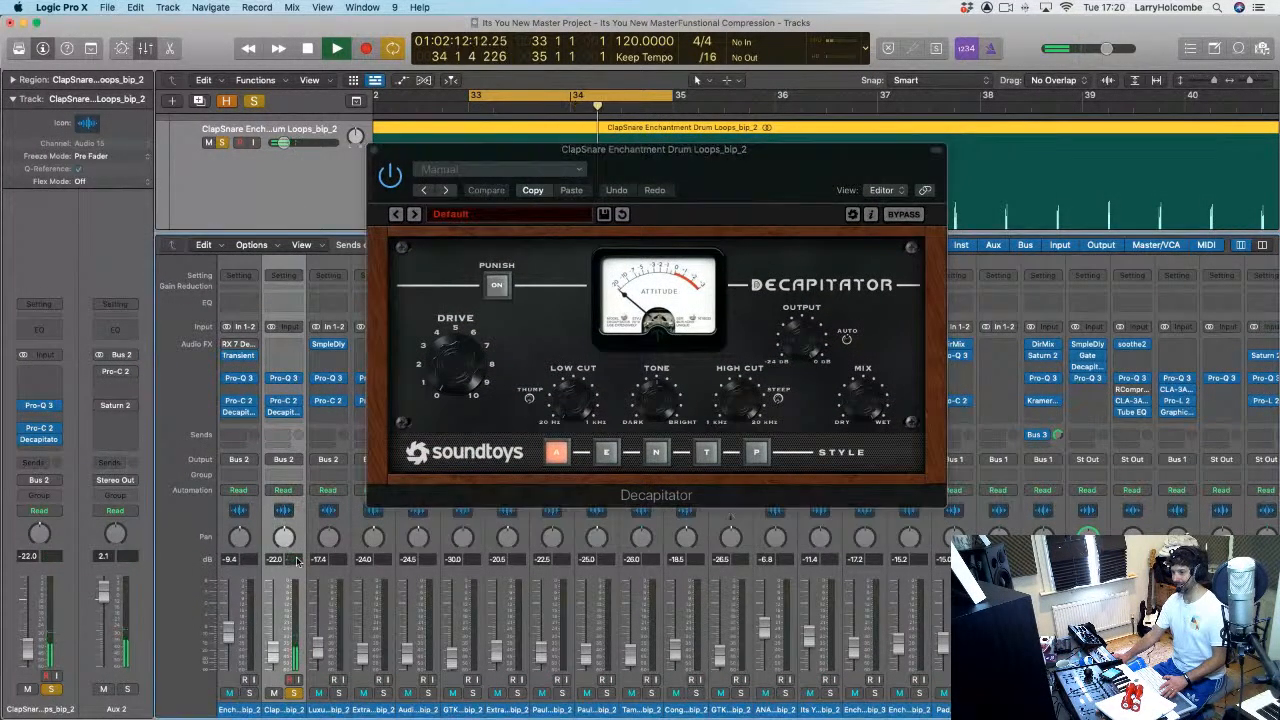
left_click_drag(467, 372, 465, 367)
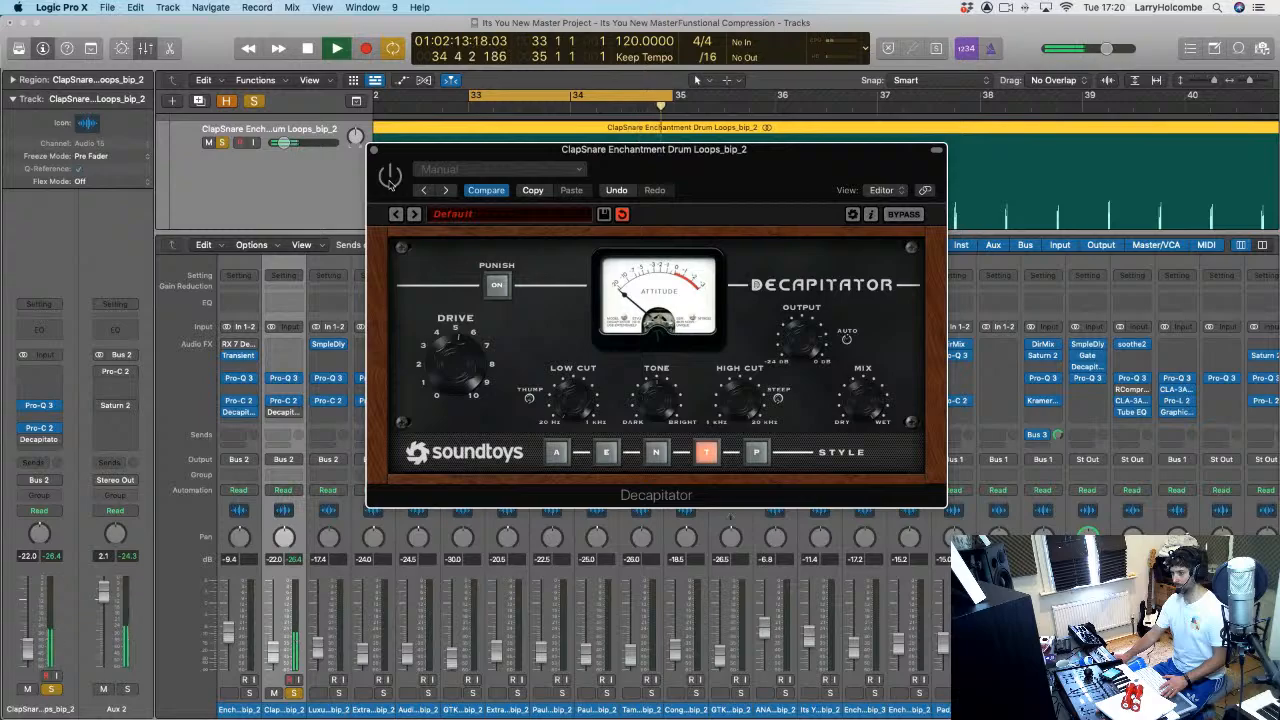
Step: Compare the clap's peak level with Decapitator engaged and bypassed, taking a fresh peak reading for each state
left_click(390, 178)
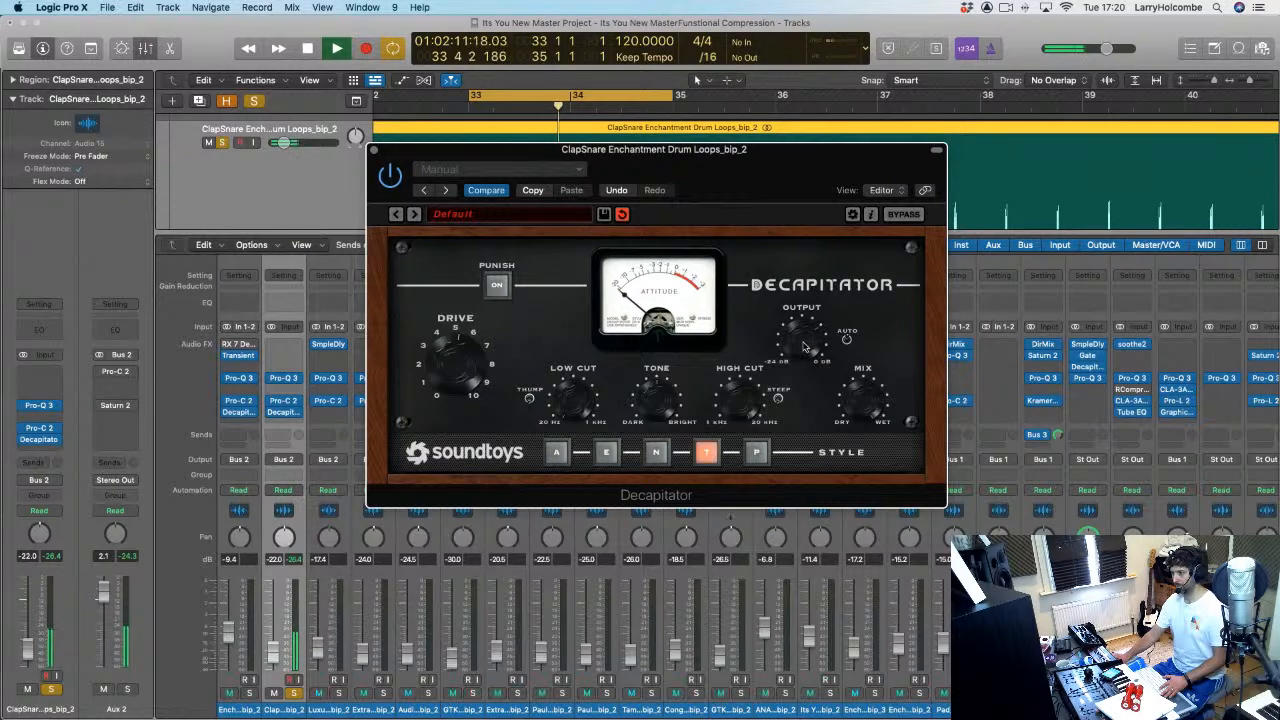
left_click(295, 561)
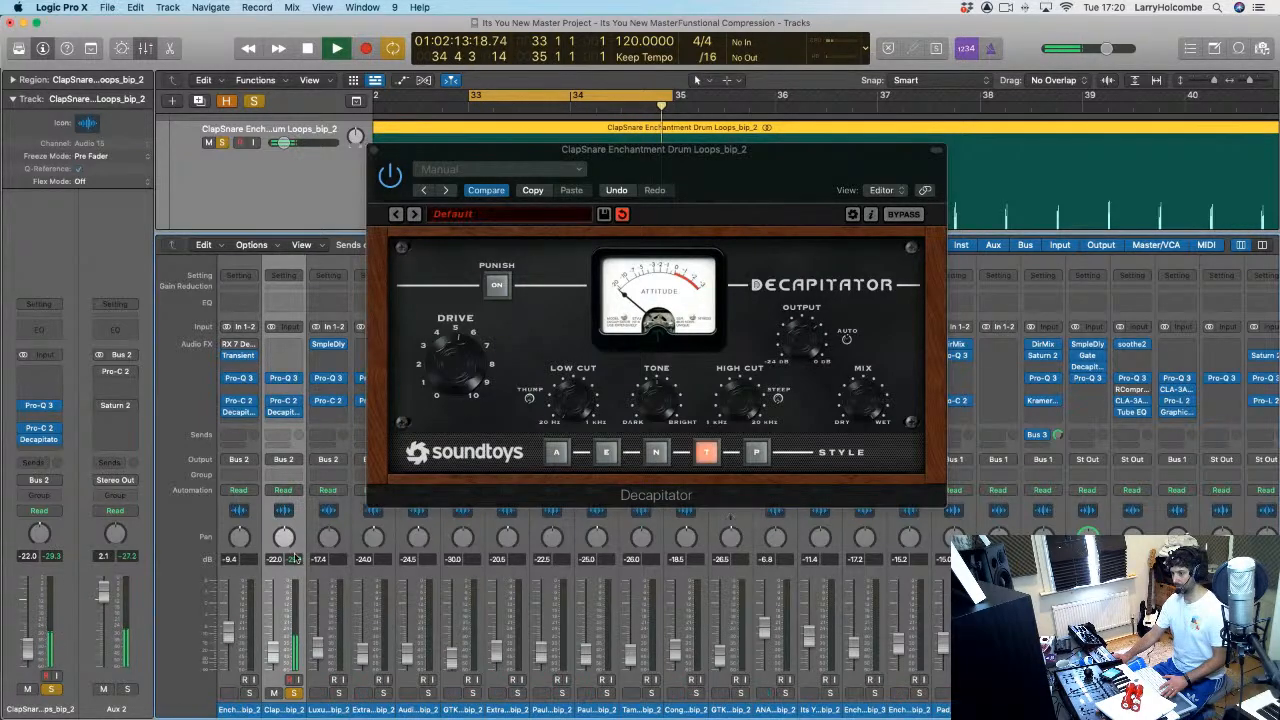
left_click(387, 179)
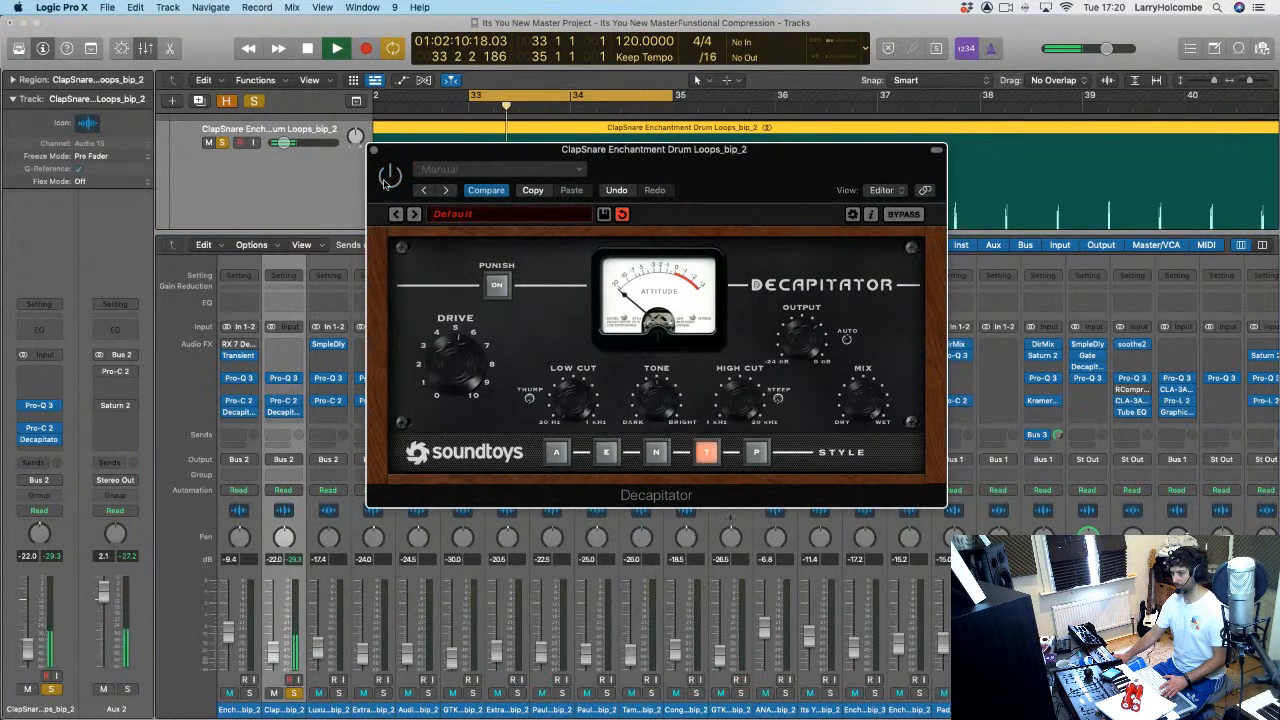
left_click(296, 562)
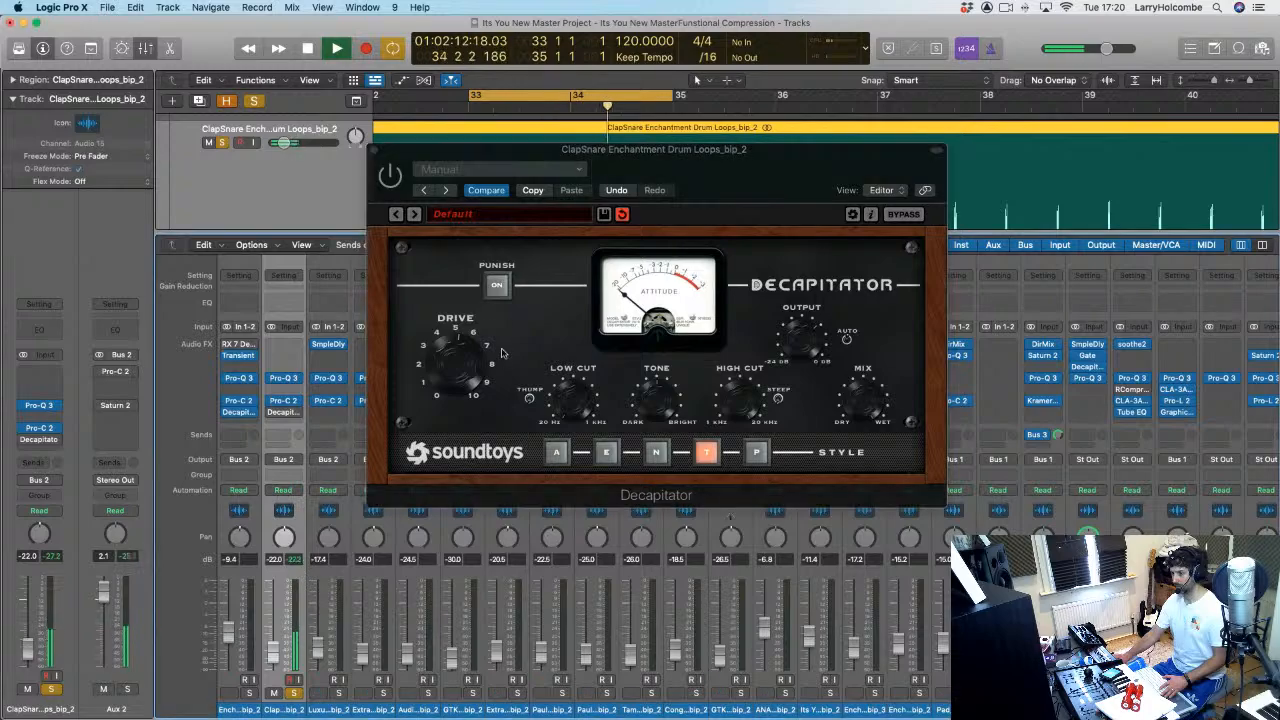
left_click(393, 177)
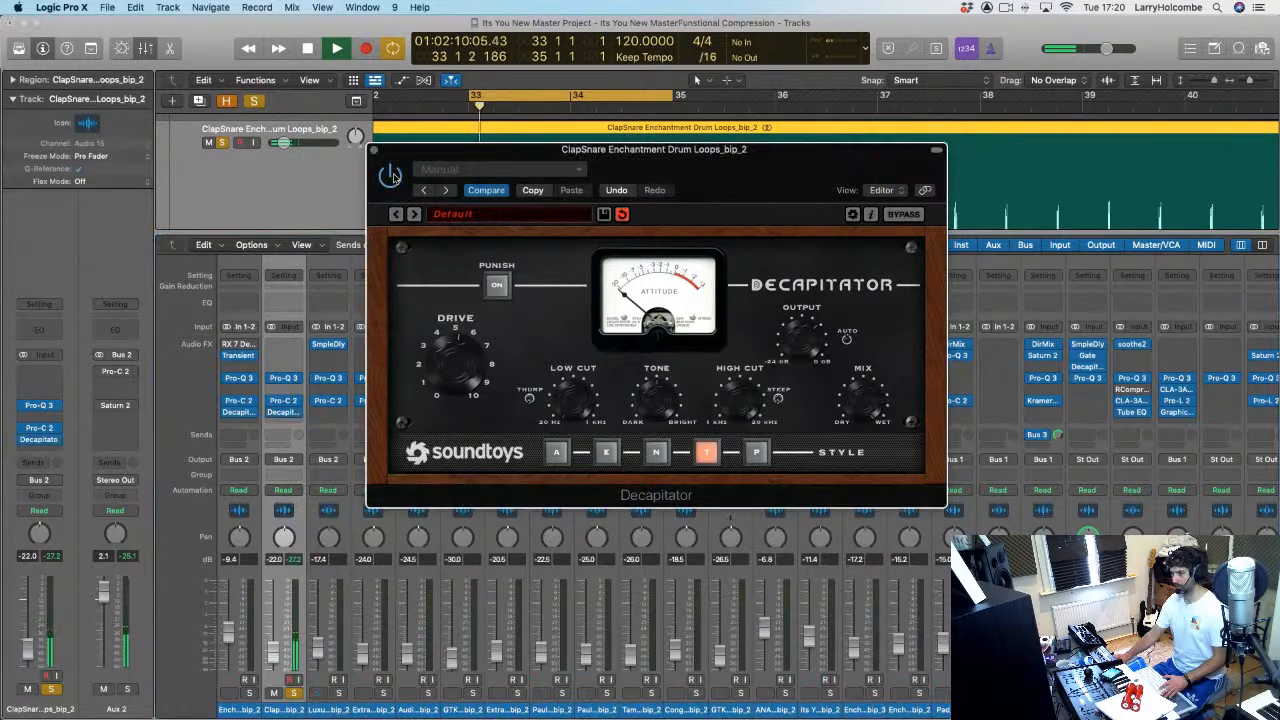
left_click(304, 565)
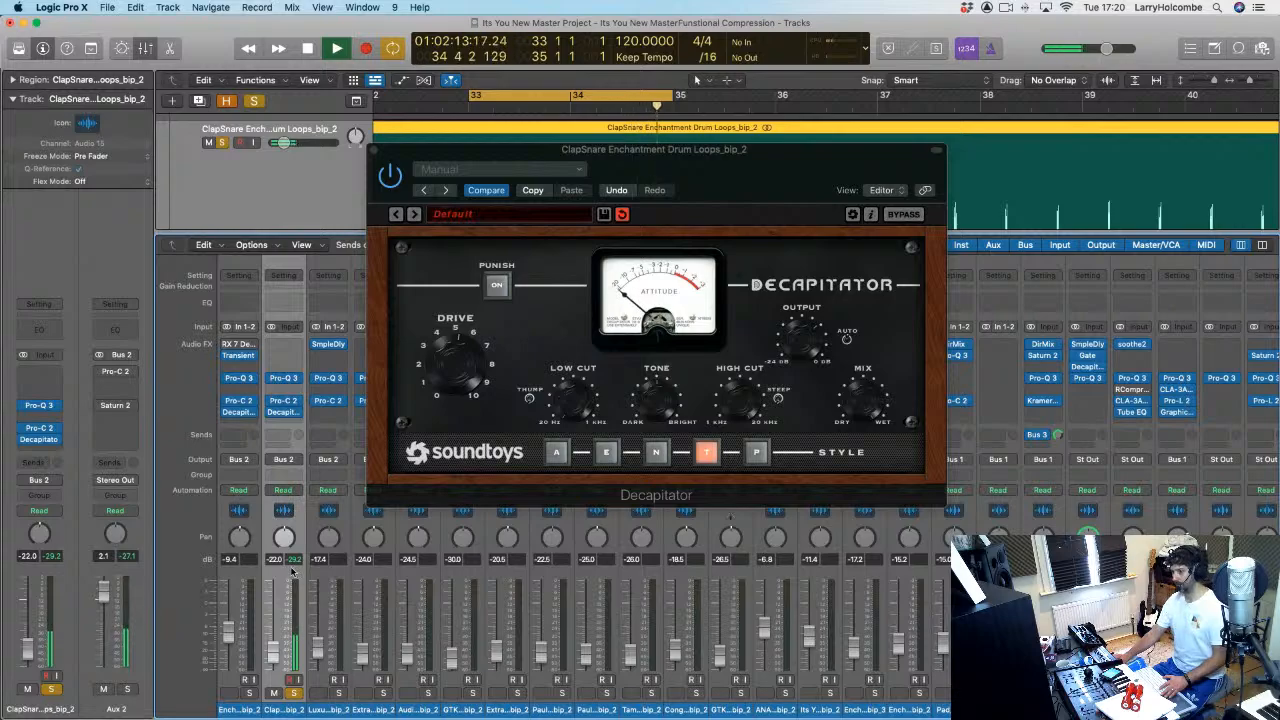
Step: Recheck the clap's peak level with Decapitator off and on, adjust the plug-in's Output, and stop playback
left_click(390, 177)
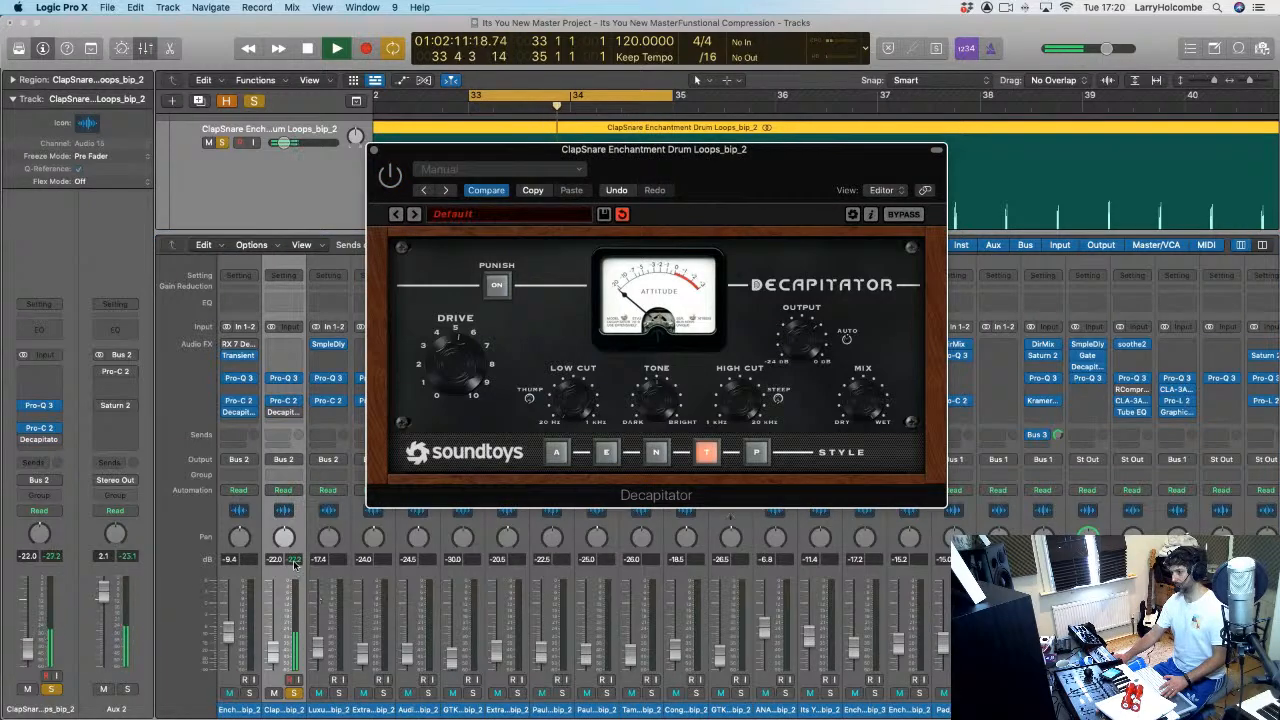
left_click(294, 565)
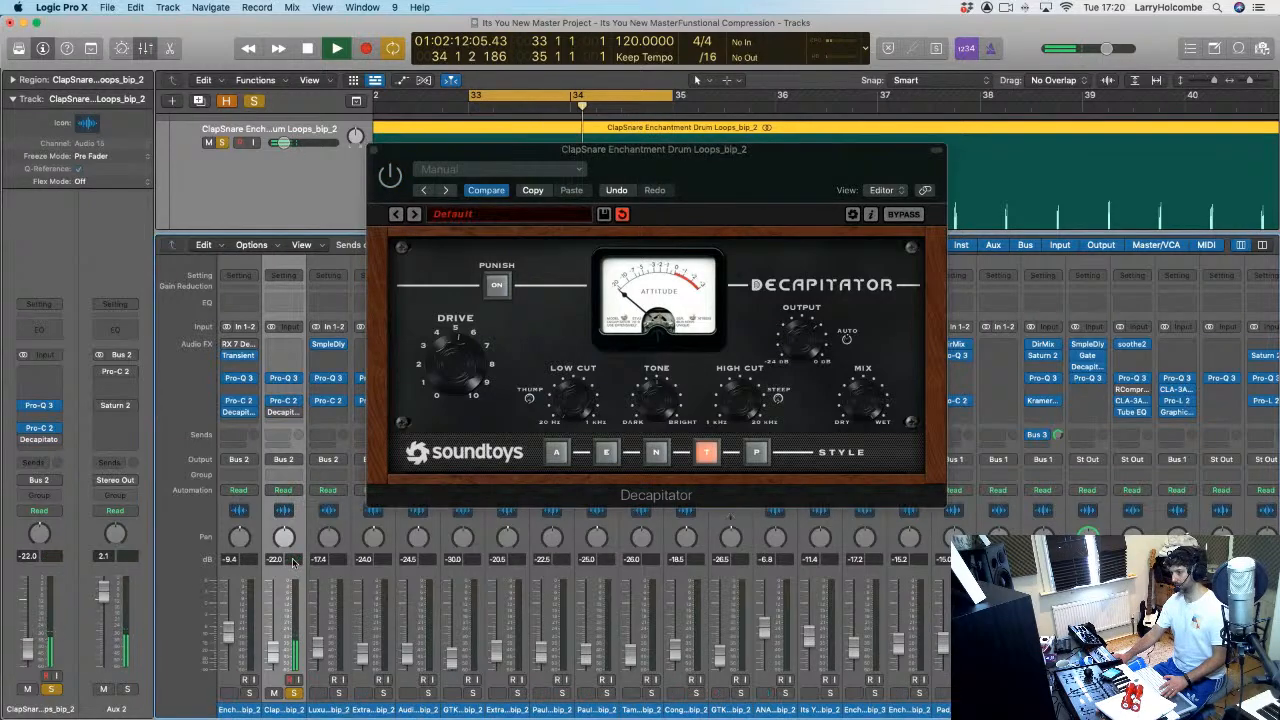
left_click(390, 177)
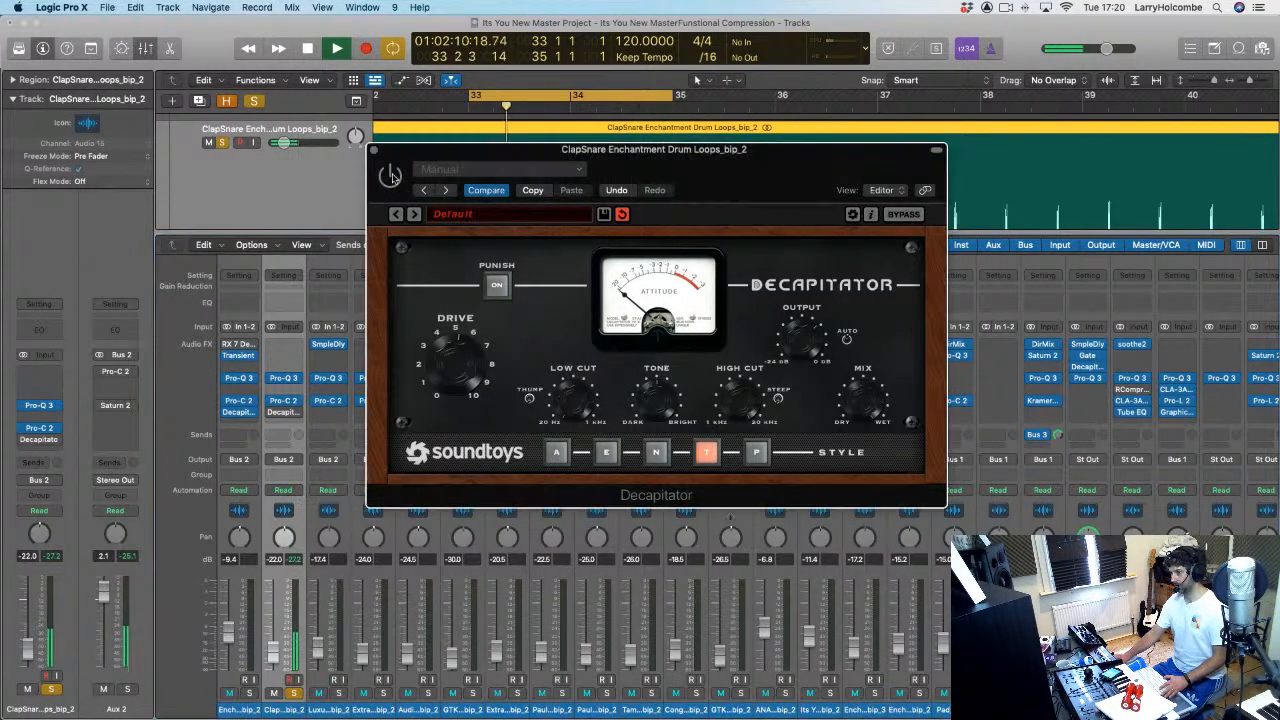
left_click(297, 566)
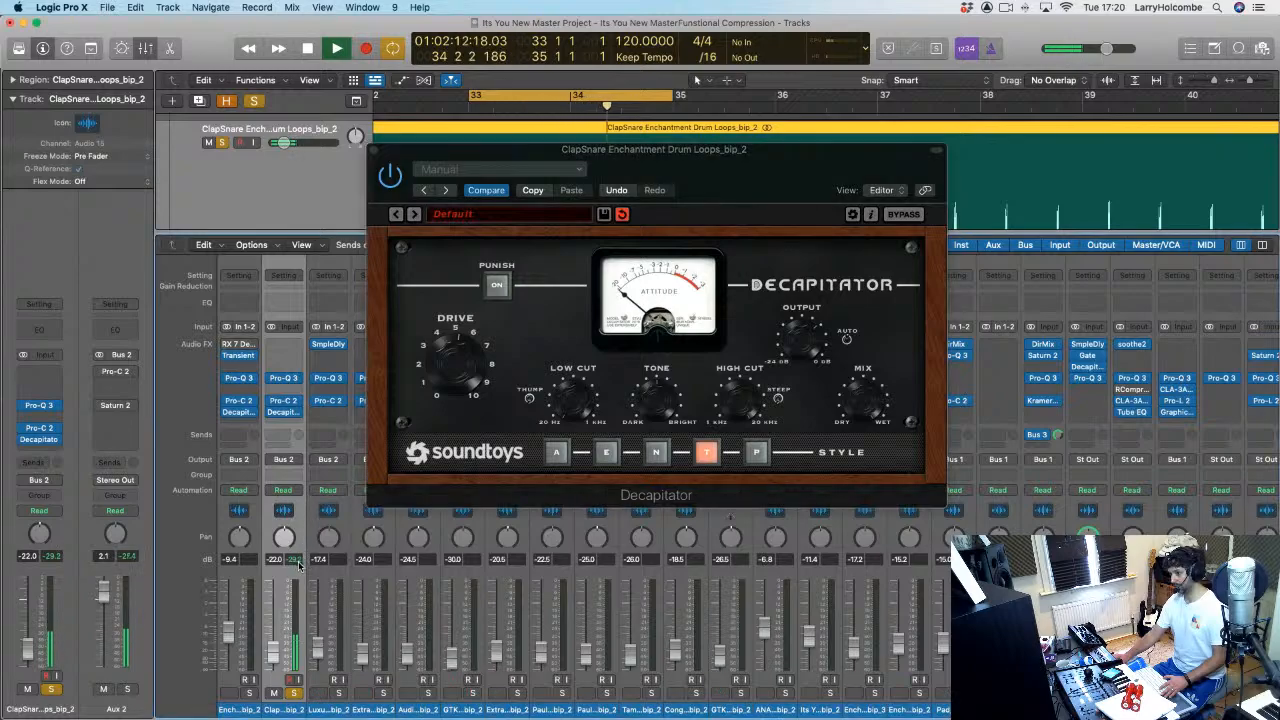
left_click(390, 177)
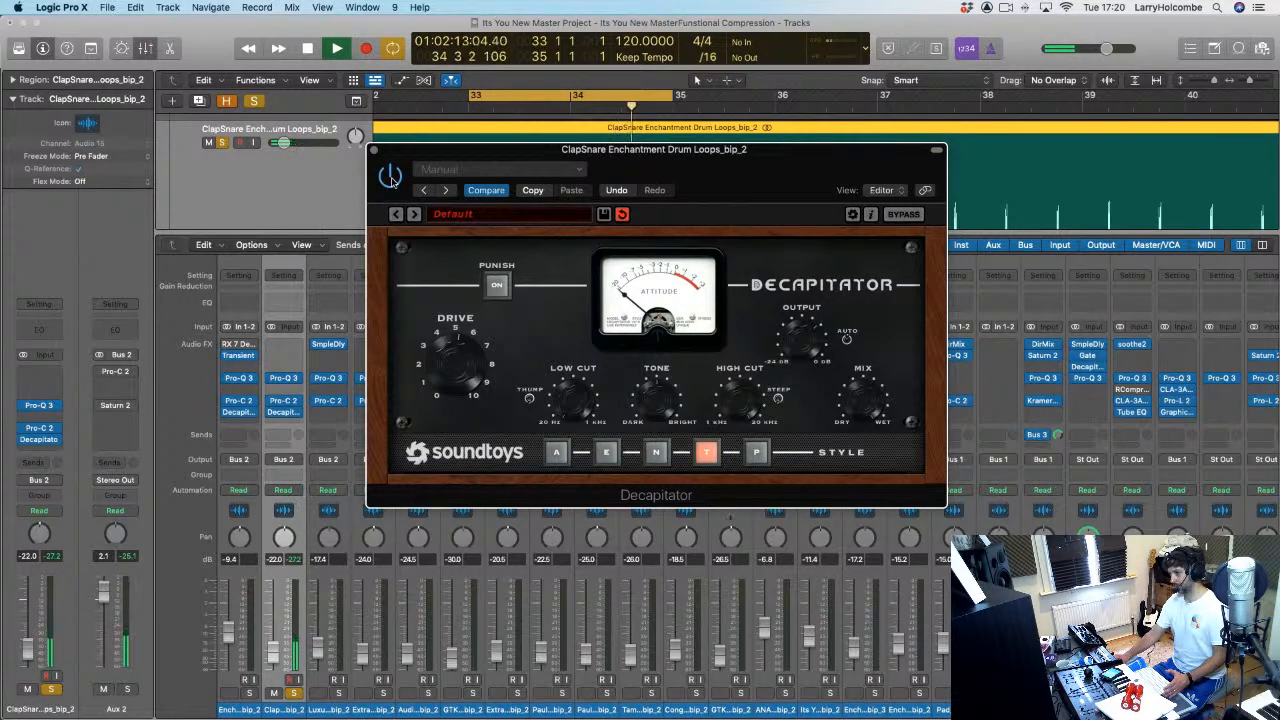
left_click(296, 563)
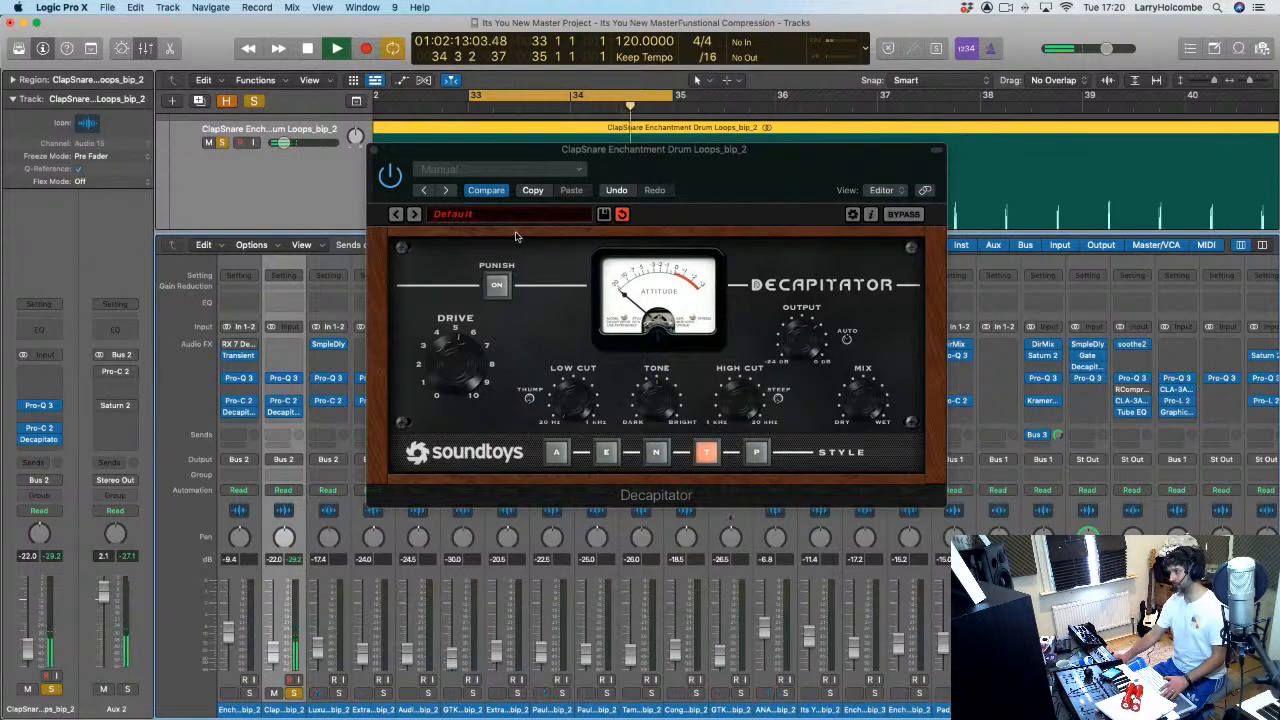
left_click(808, 348)
key("space")
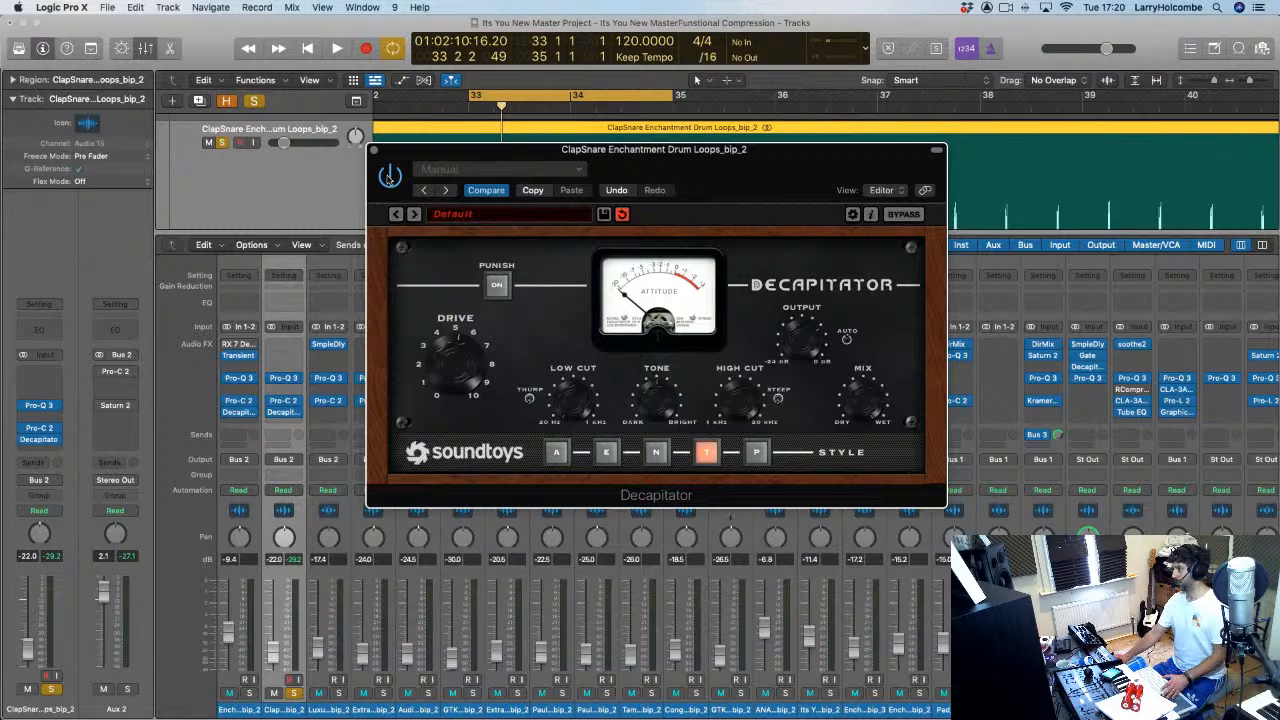
Step: Replay the soloed clap, compare Decapitator bypassed and engaged with fresh peak readings, and close the plug-in
key("space")
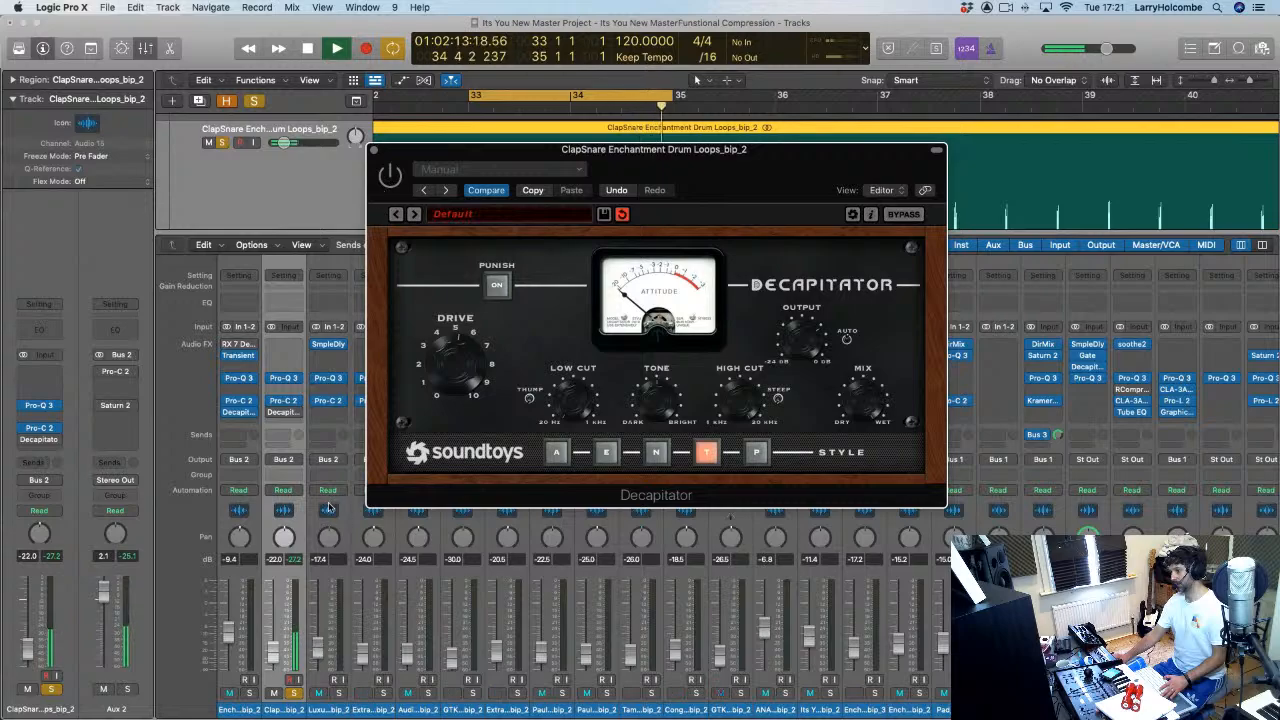
left_click(295, 561)
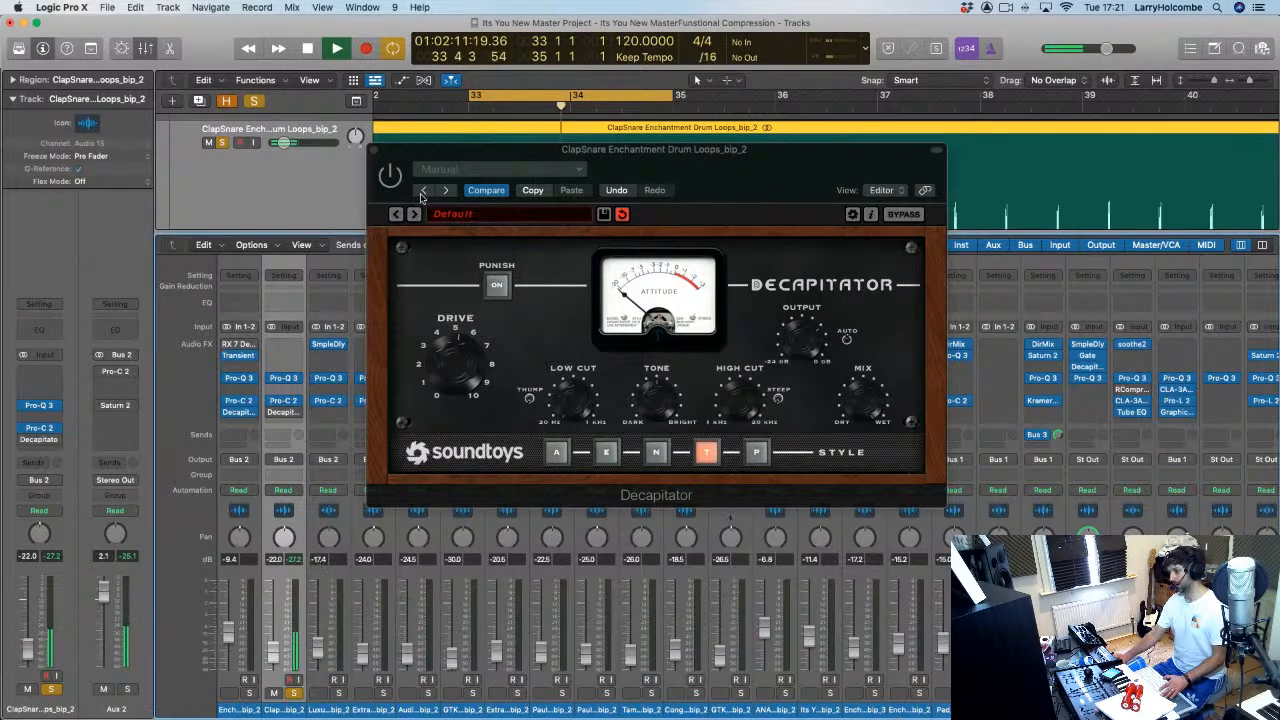
left_click(390, 177)
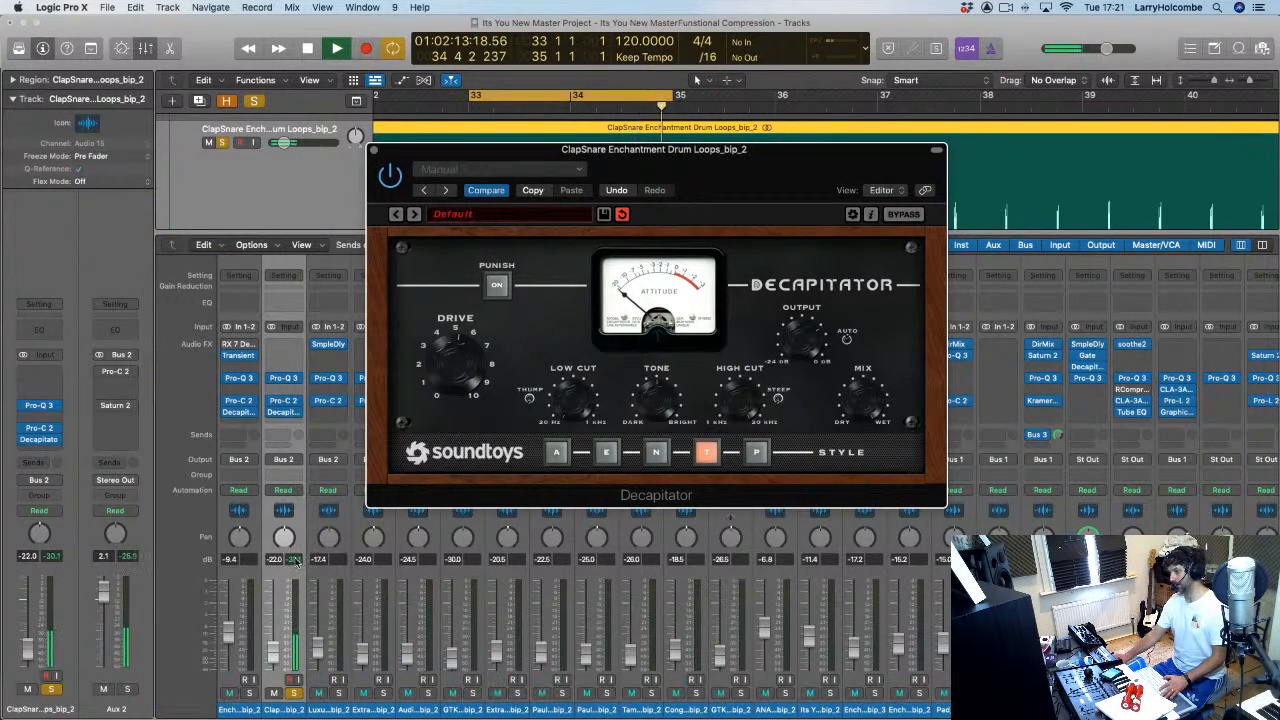
left_click(358, 474)
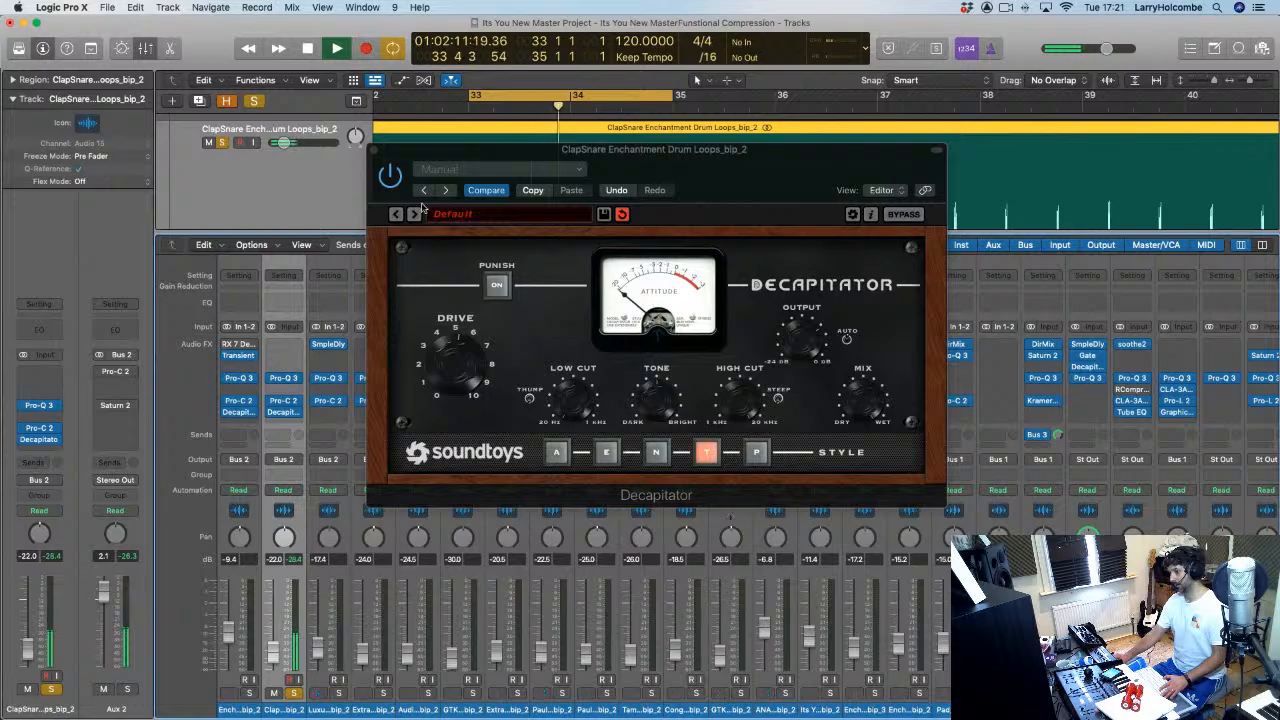
left_click(391, 176)
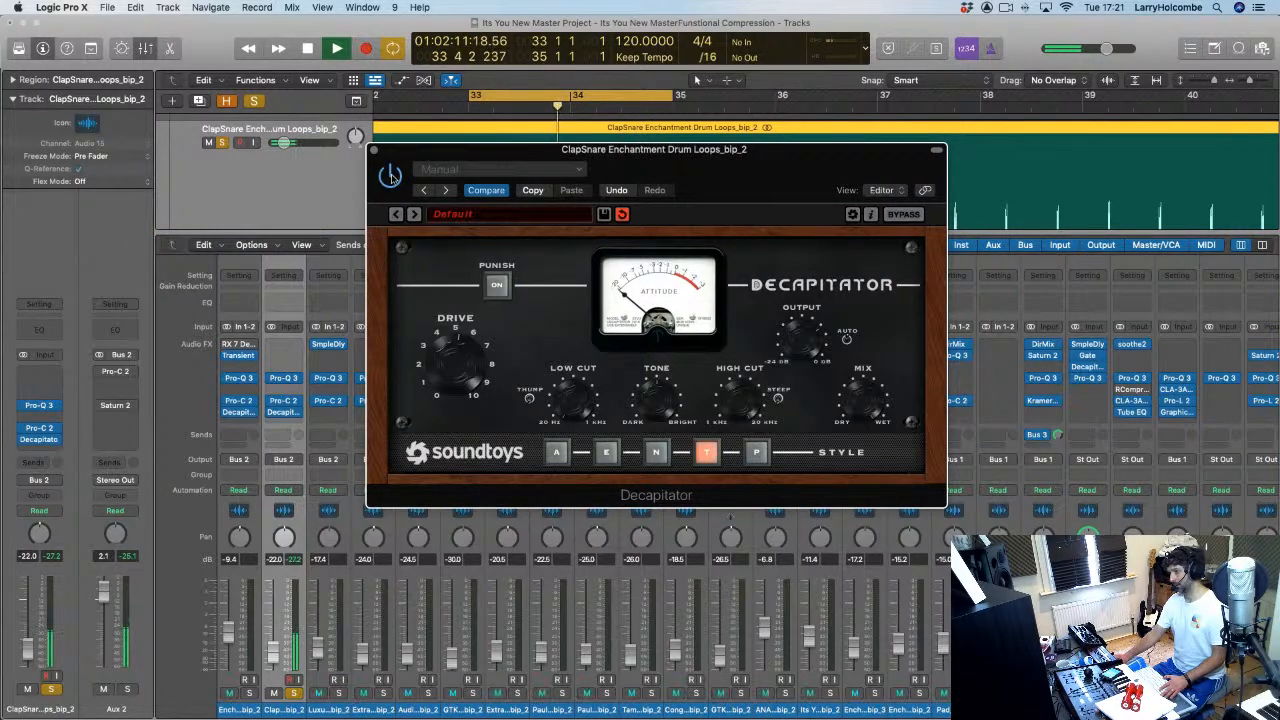
key("space")
left_click(374, 151)
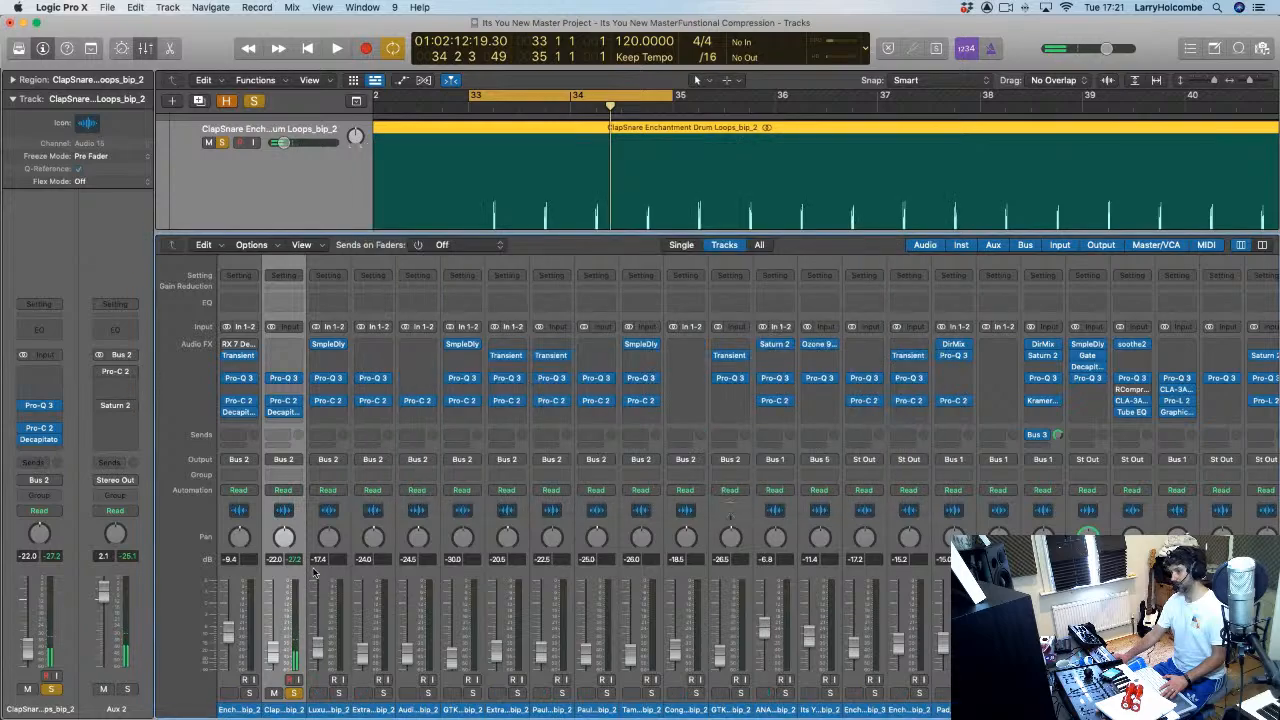
Step: Unsolo the clap and audition its Decapitator saturation in the full mix over bars 33–35
left_click(295, 694)
key("space")
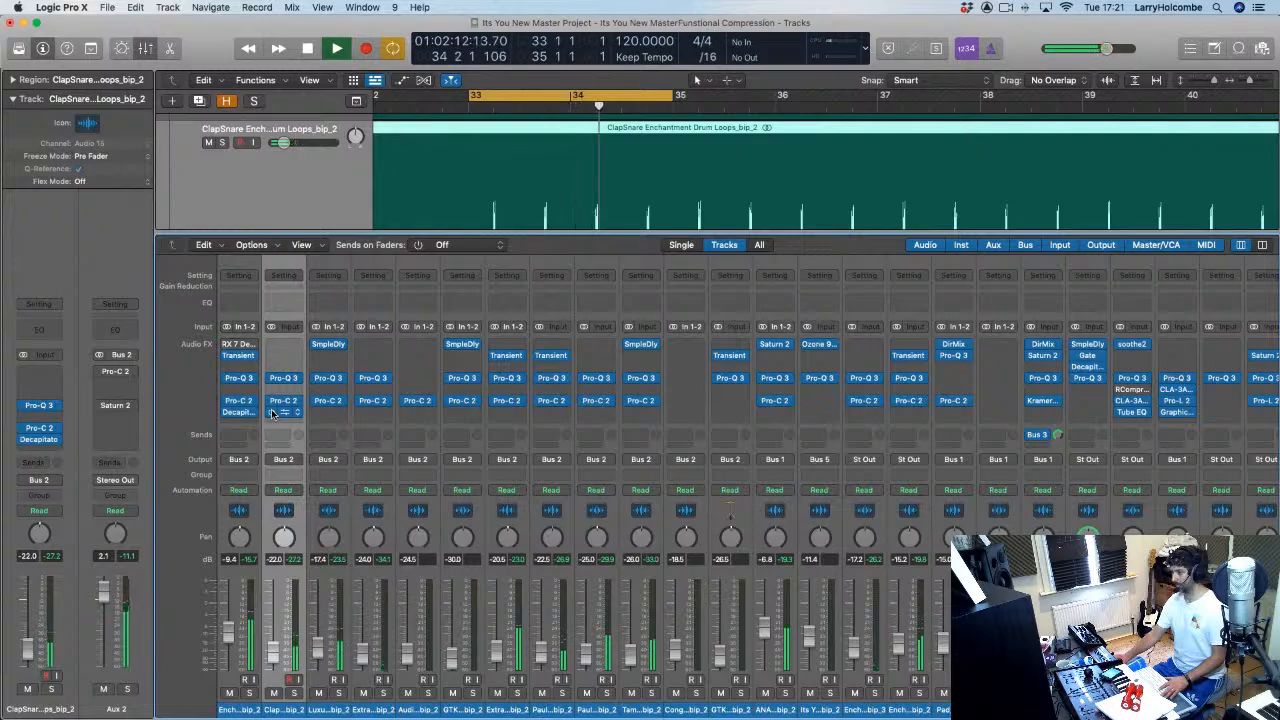
key("space")
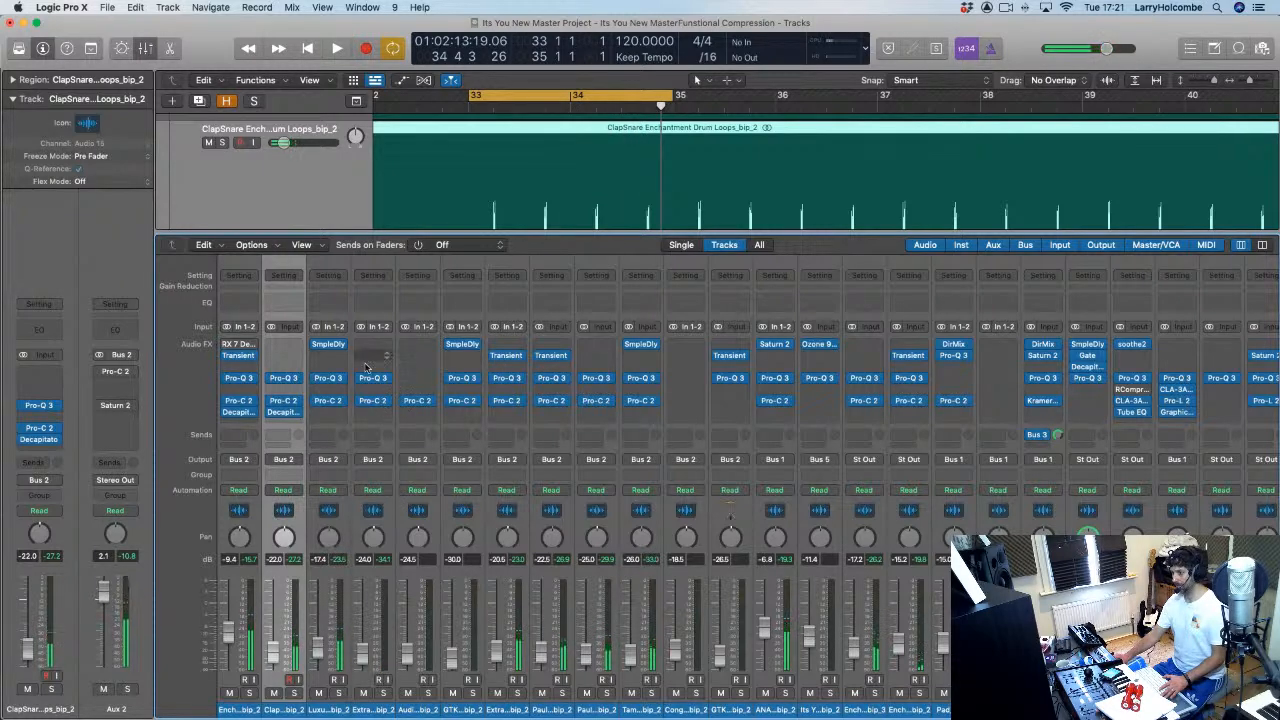
Step: Insert Decapitator after Pro-C 2 on the Luxury Loop channel
left_click(323, 413)
mouse_move(334, 441)
left_click(477, 441)
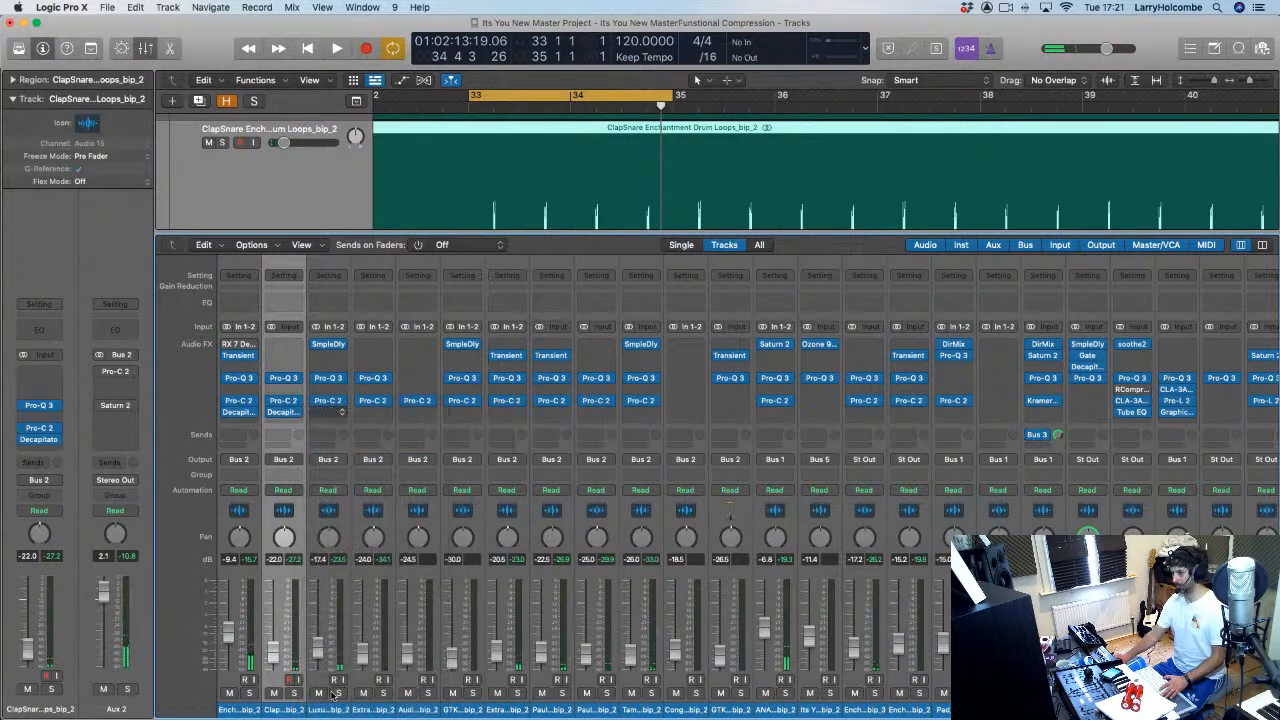
Step: Solo the Luxury Loop channel, play it back and set its Decapitator to style P
left_click(338, 693)
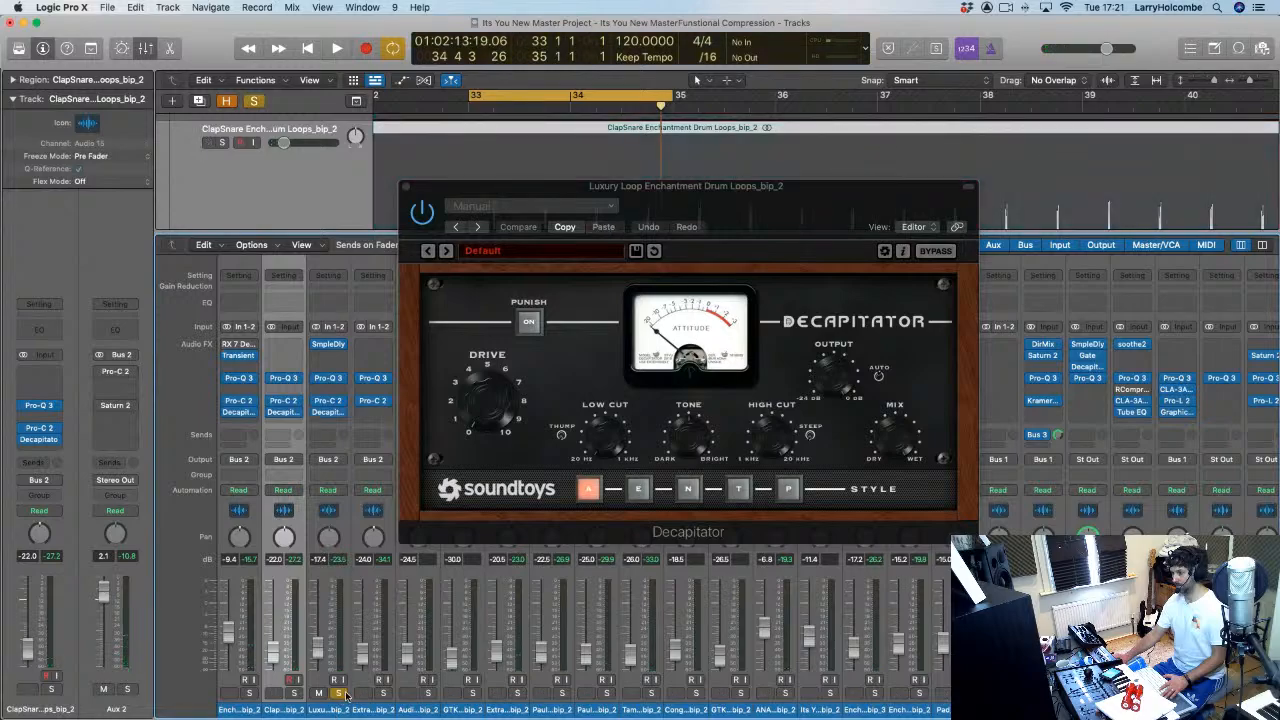
key("space")
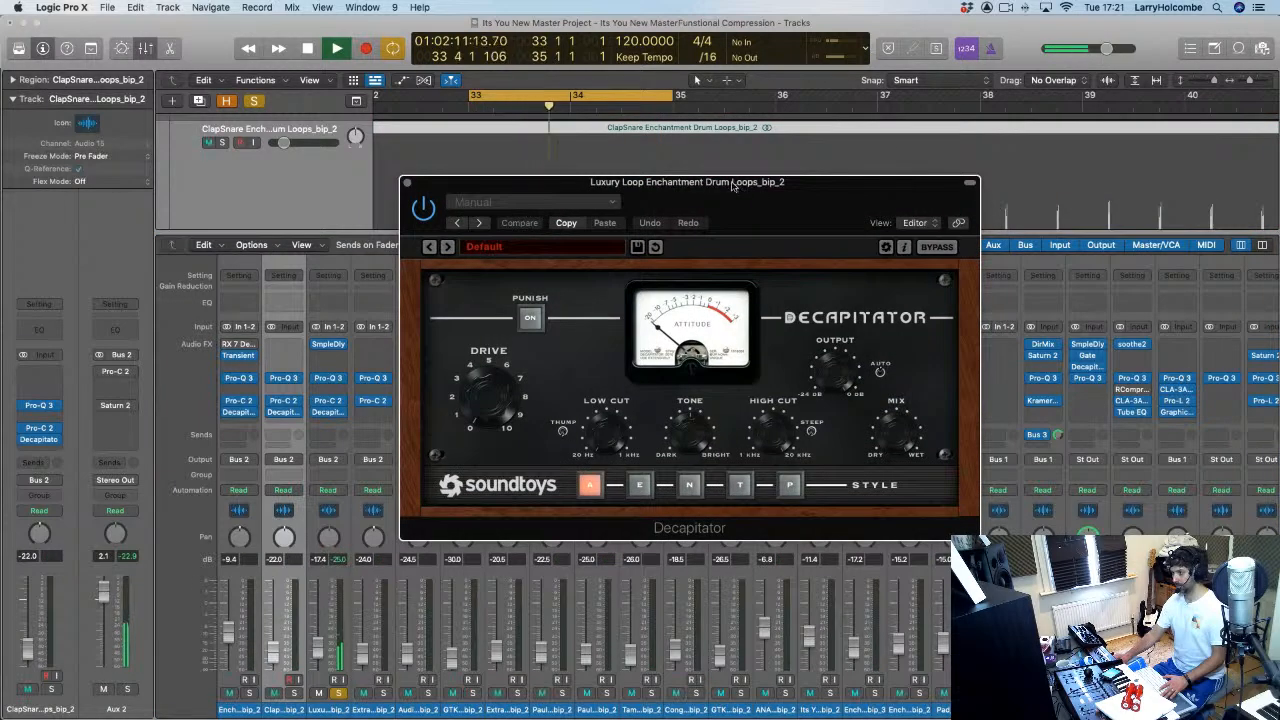
left_click_drag(730, 189, 788, 162)
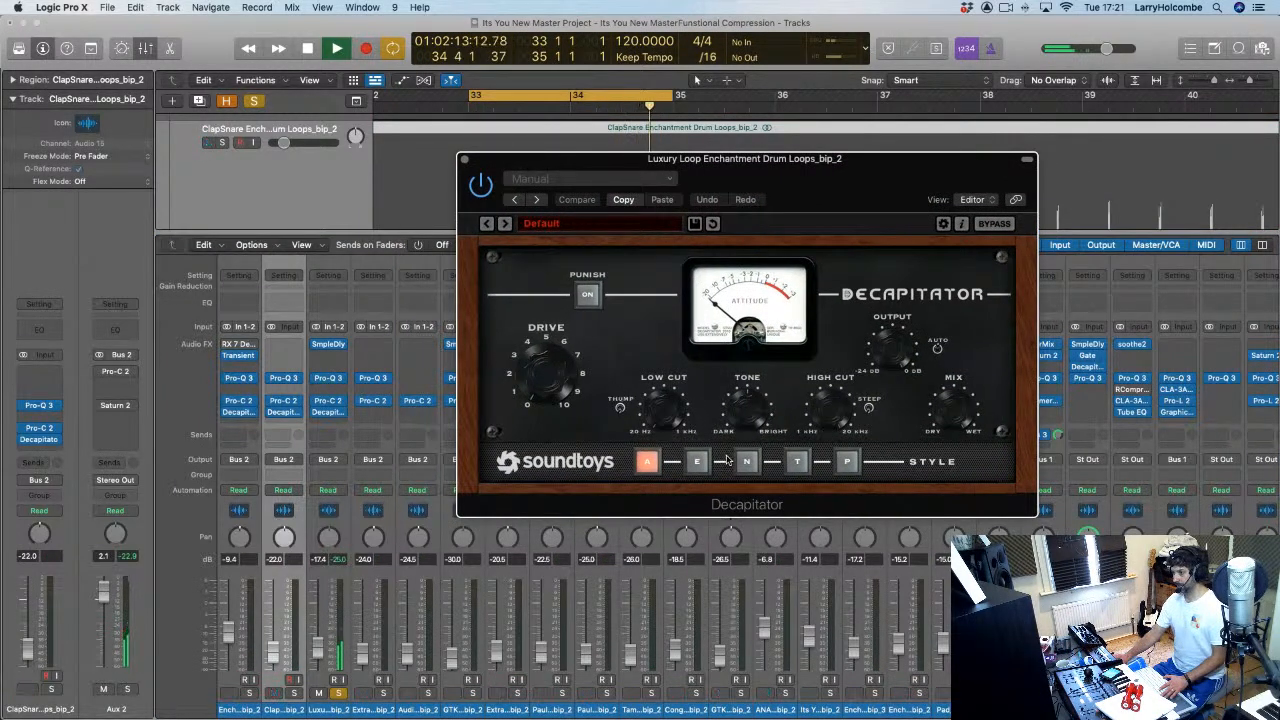
left_click(845, 464)
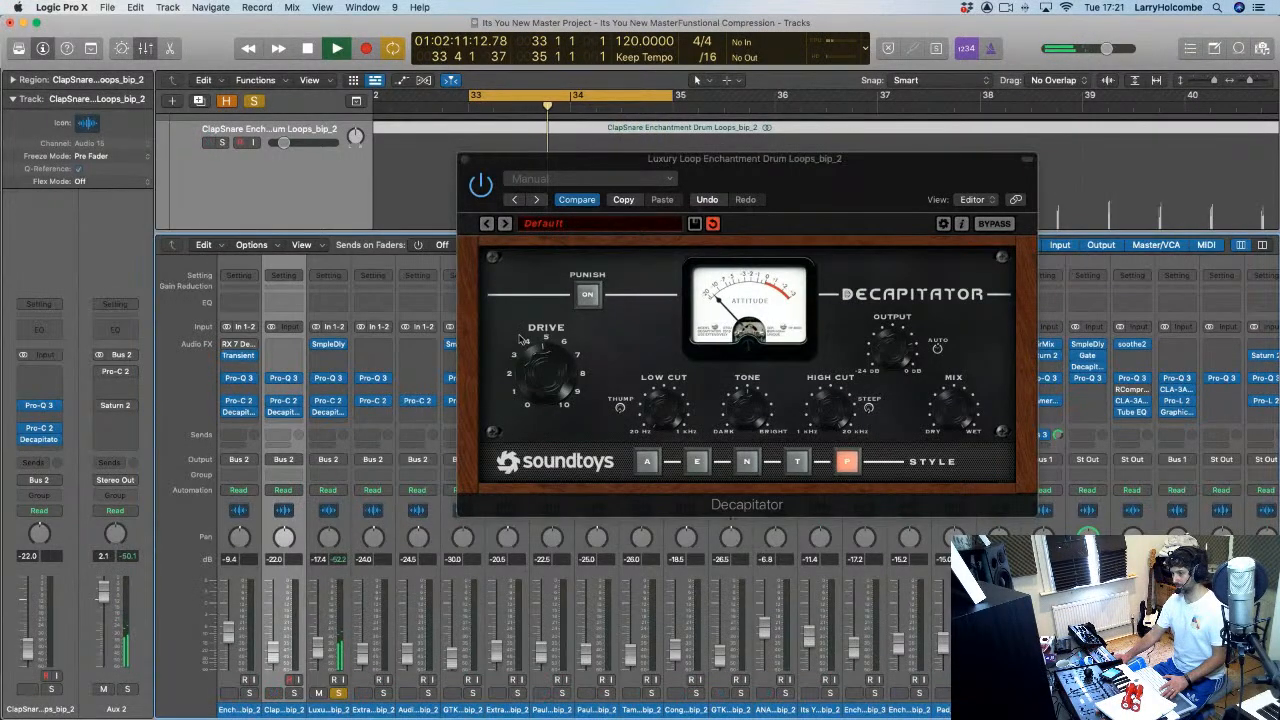
Step: Reset the peak readings and check the soloed loop's level with Decapitator bypassed and active
left_click(342, 562)
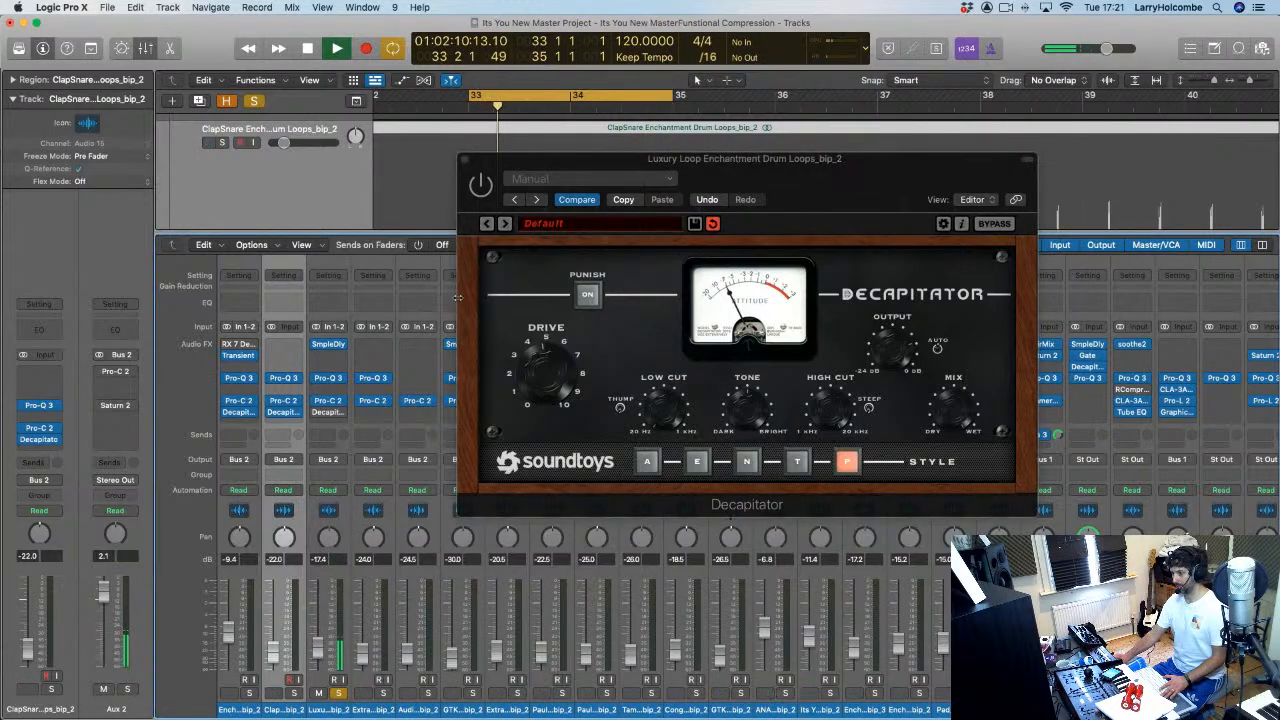
left_click(482, 187)
left_click(410, 560)
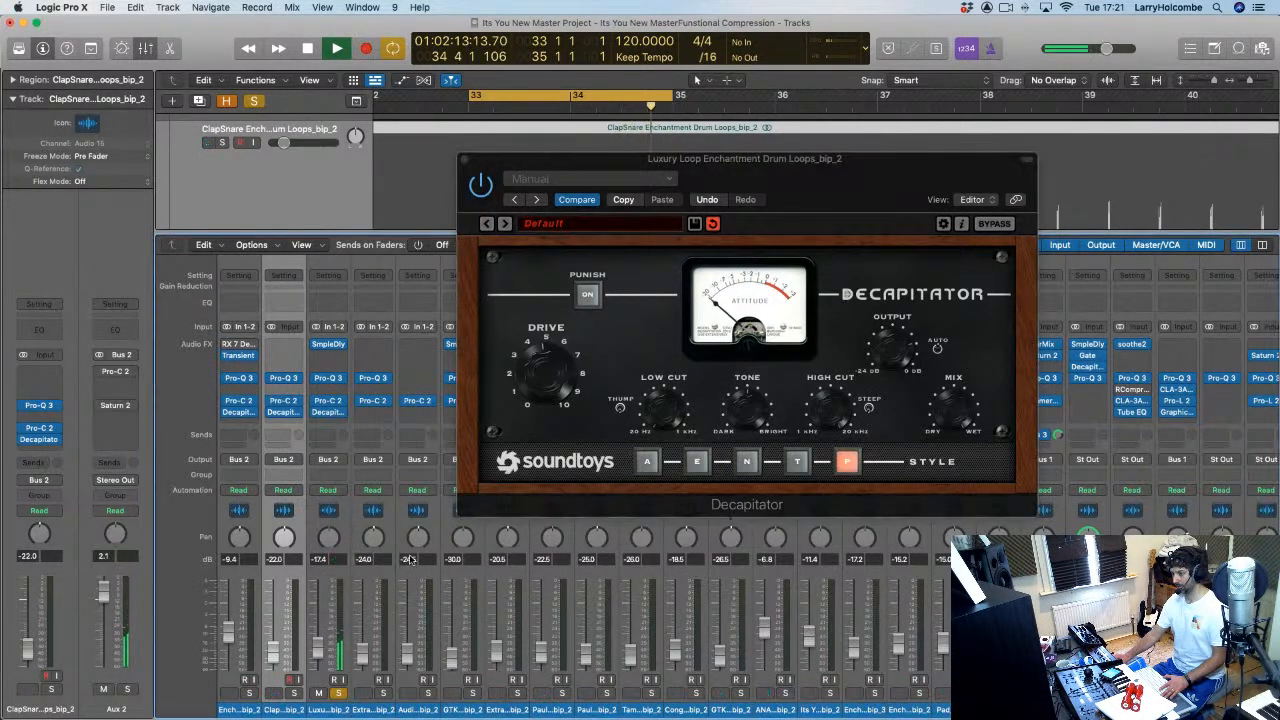
key("space")
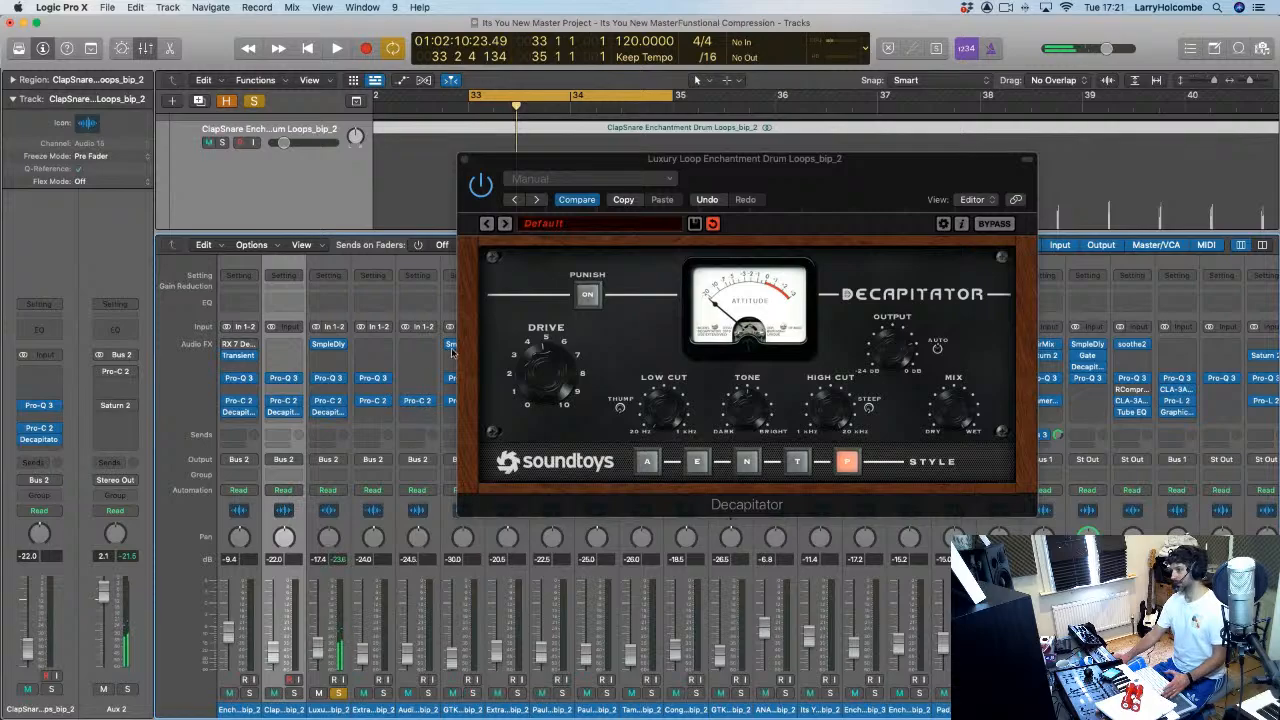
left_click(459, 325)
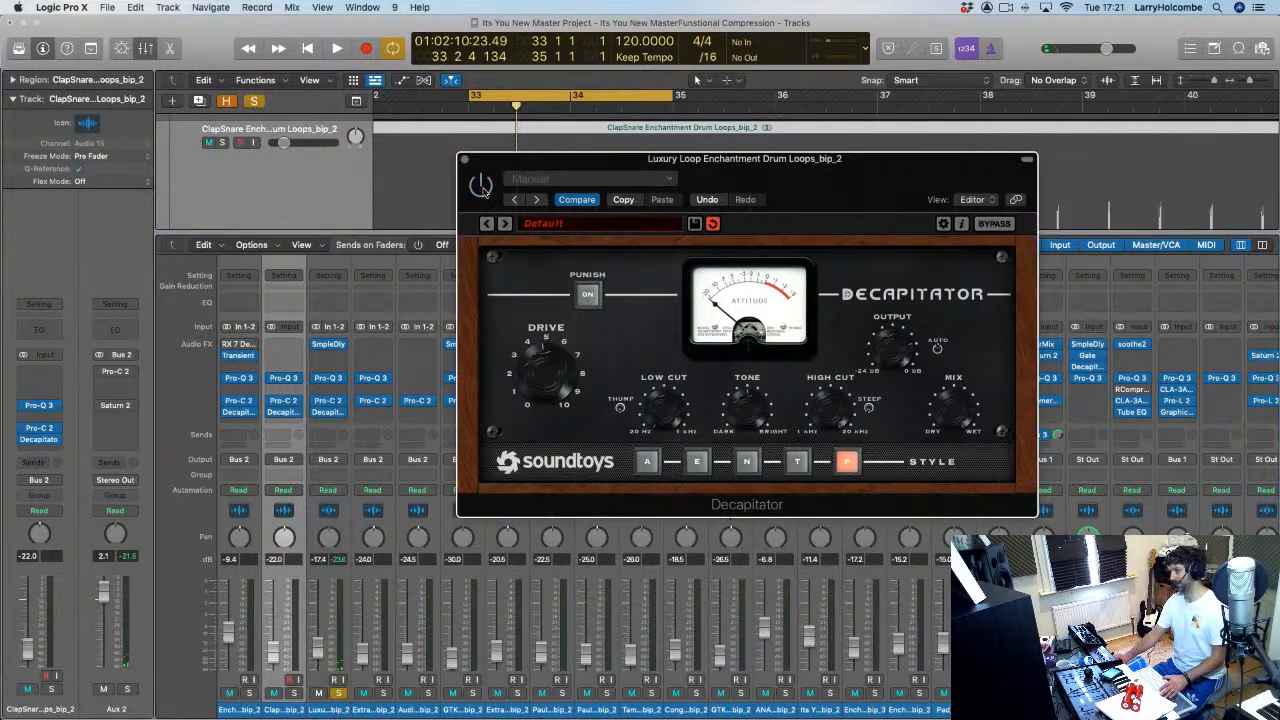
Step: Replay the soloed loop and compare its peak level without and with Decapitator, clearing the peak reading for each pass
key("space")
left_click(341, 568)
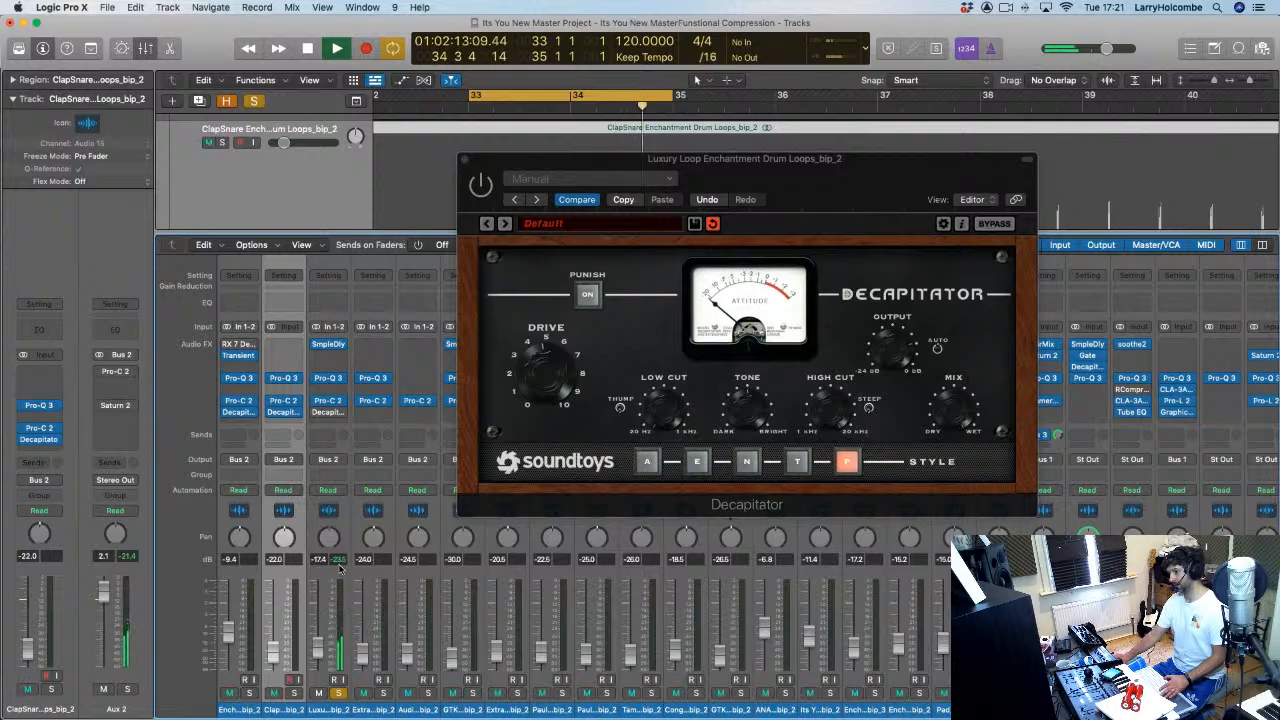
left_click(482, 186)
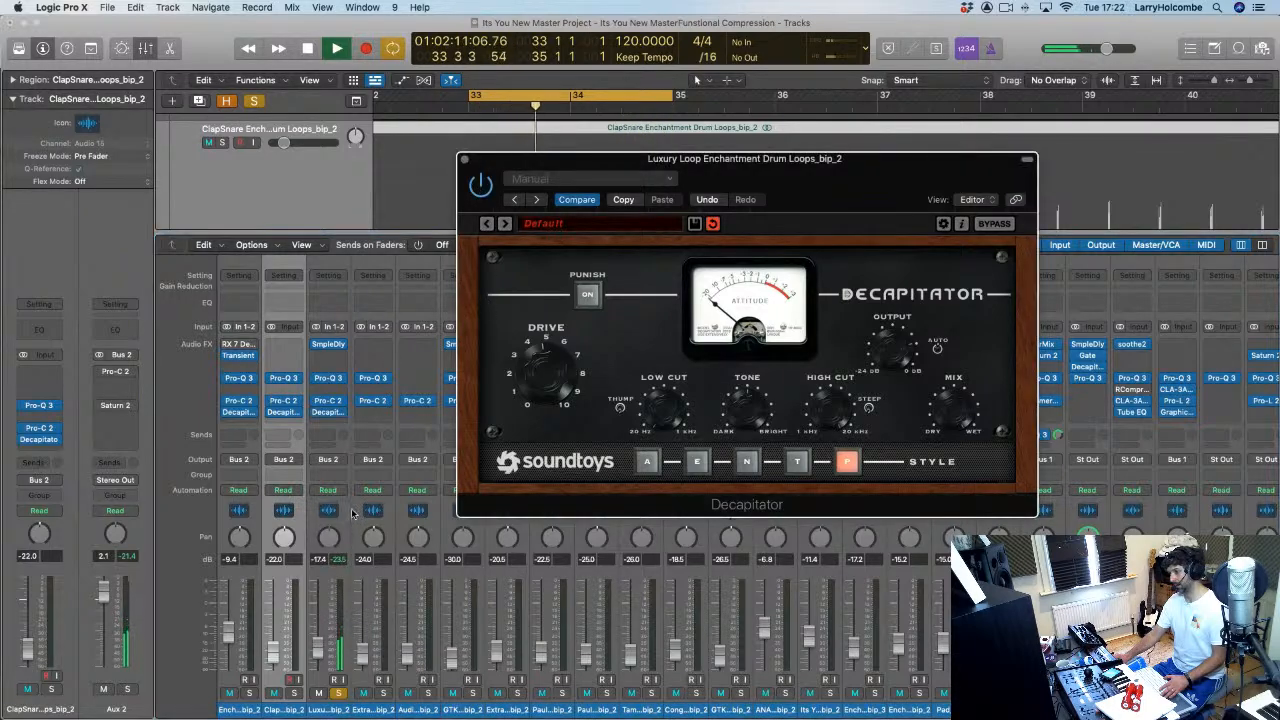
left_click(348, 575)
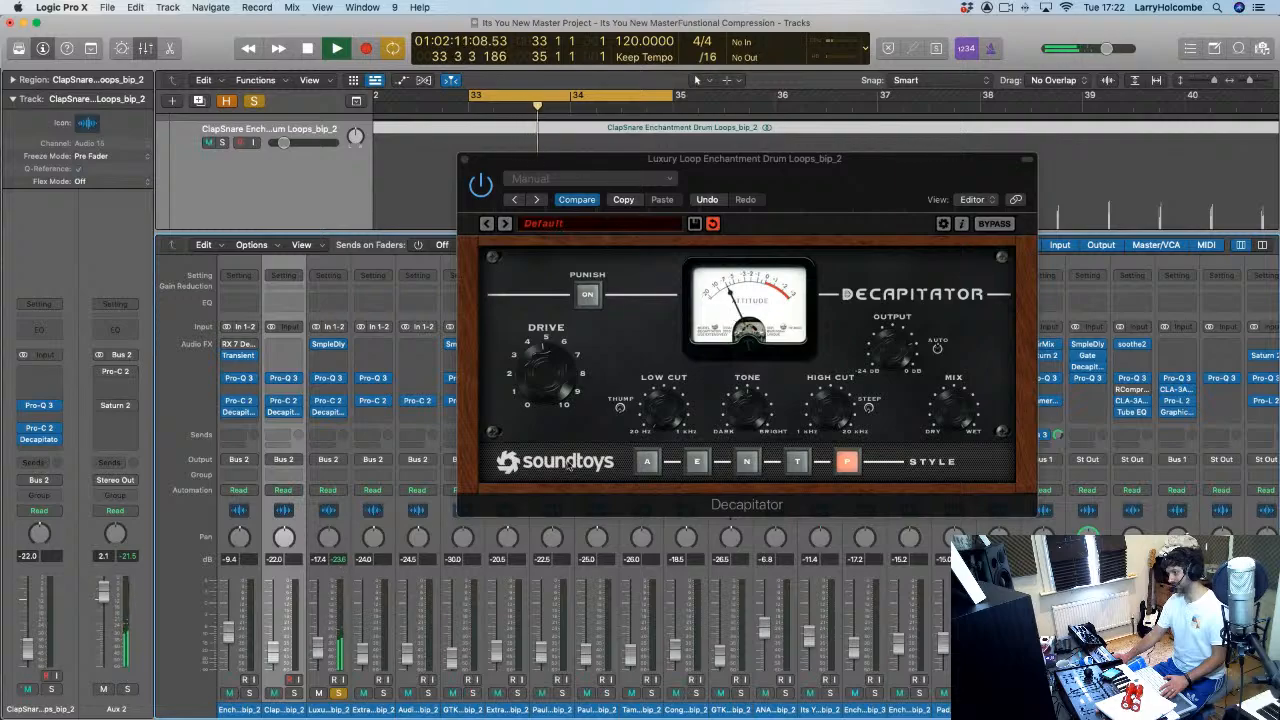
left_click(481, 186)
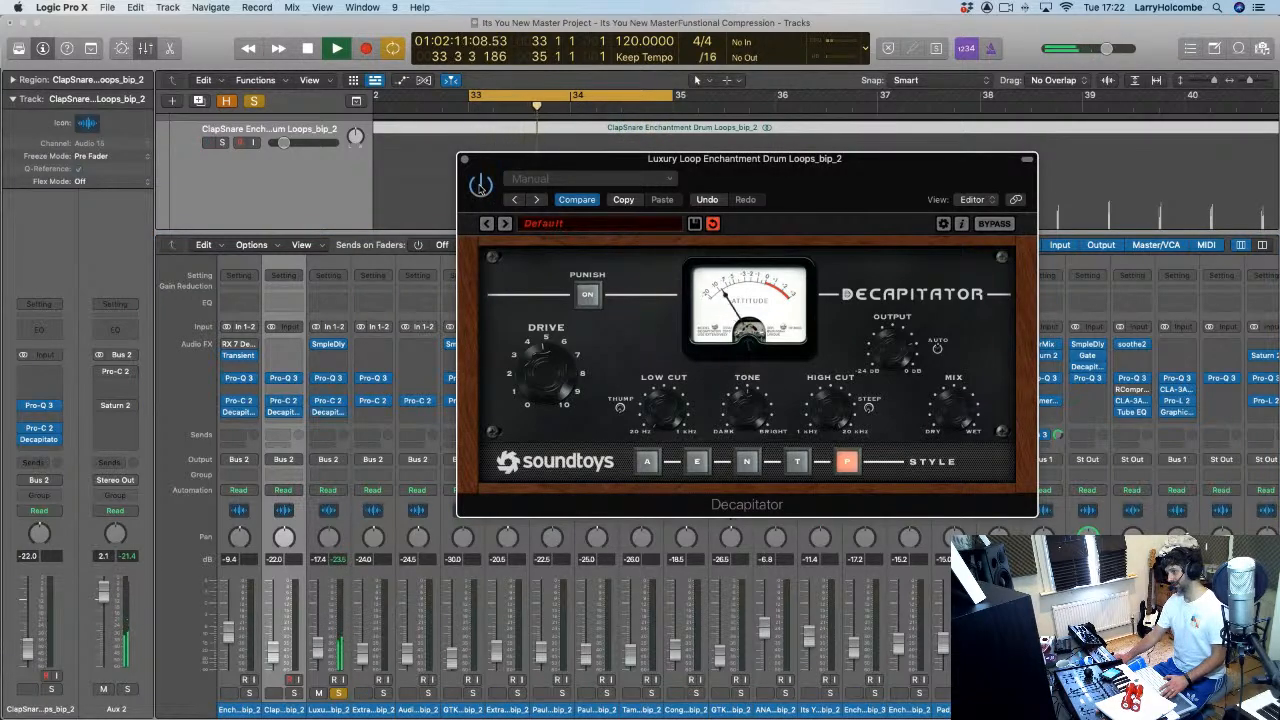
left_click(481, 186)
key("space")
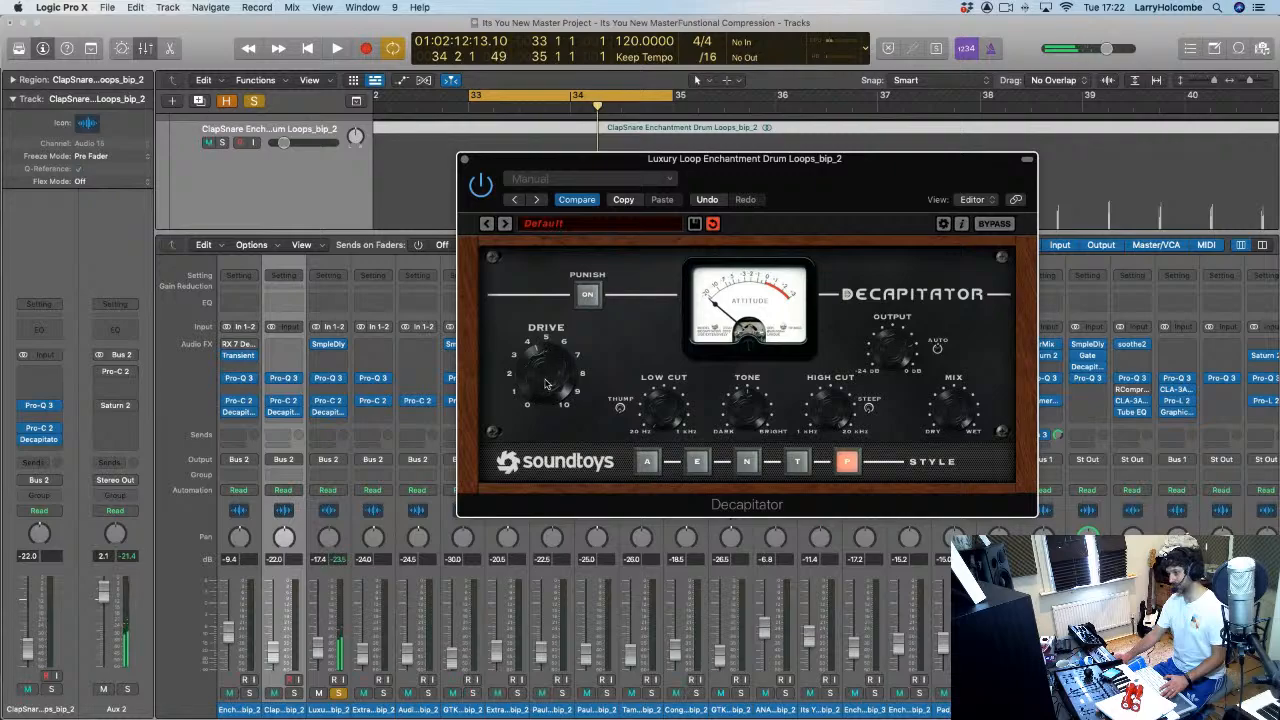
Step: Fine-tune the Decapitator's Drive and audition the soloed loop with the effect switched off and on
left_click_drag(545, 380, 545, 385)
key("space")
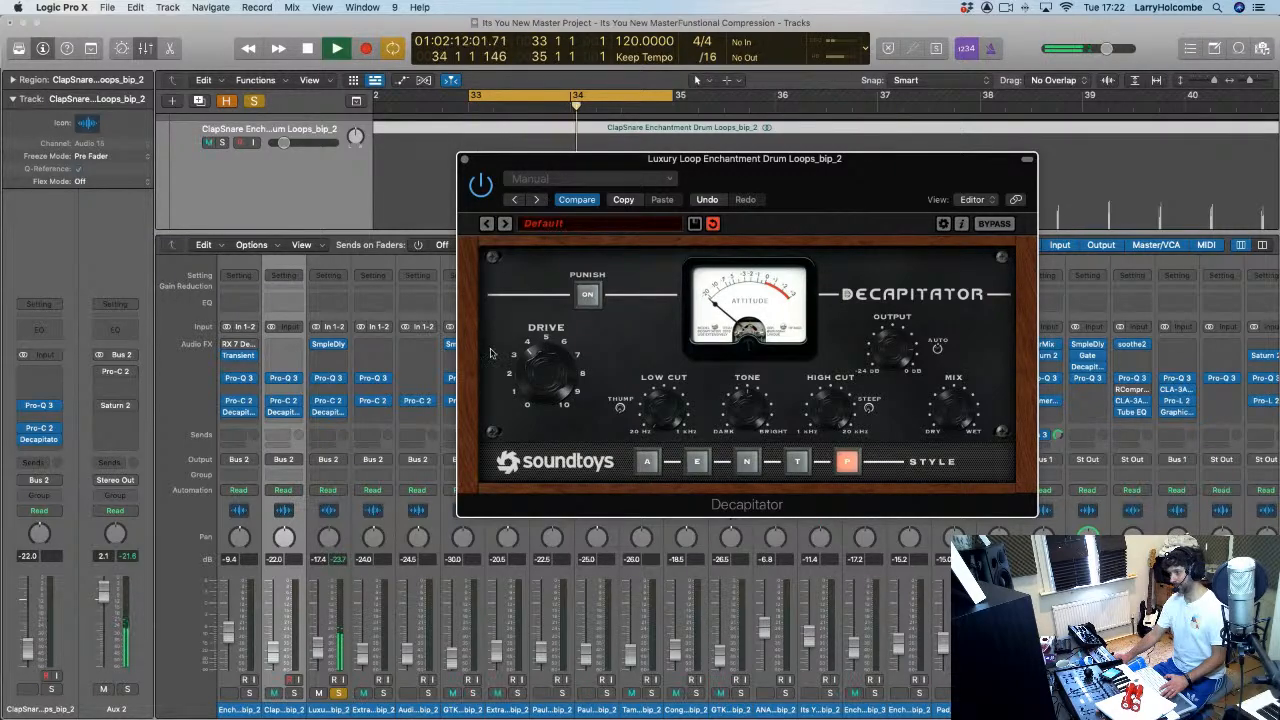
left_click(481, 190)
left_click(481, 188)
key("space")
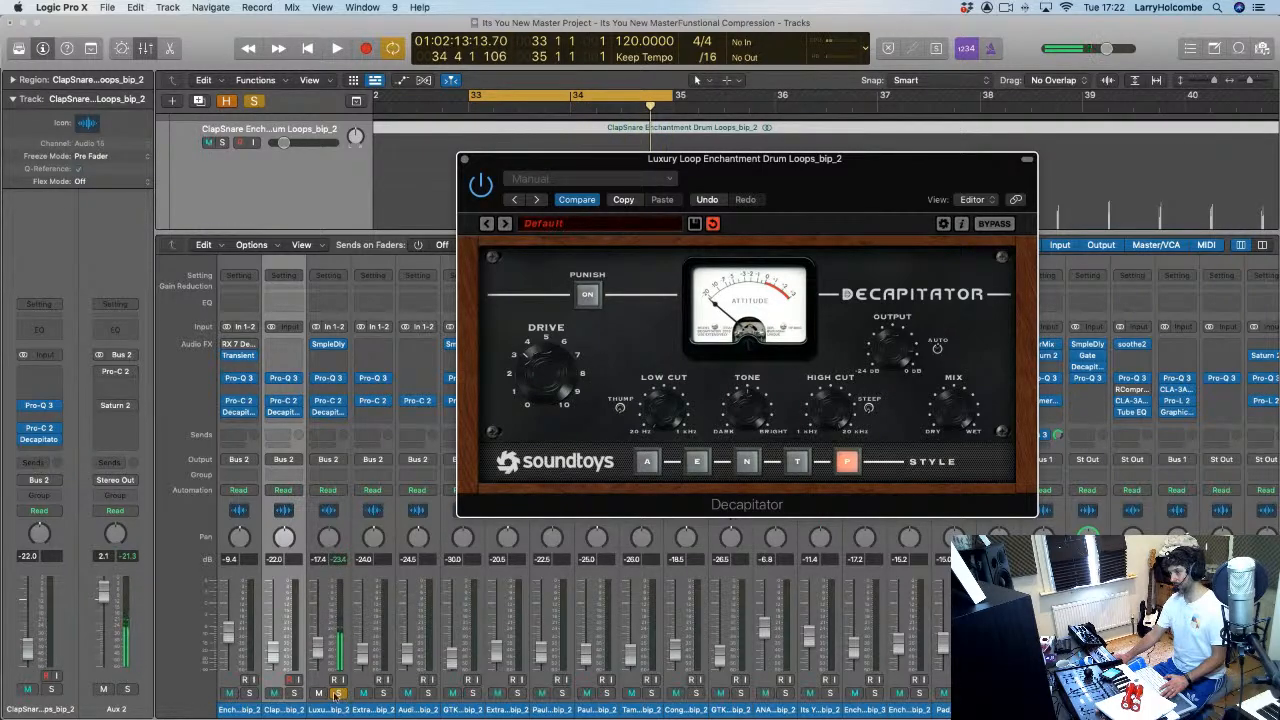
Step: Unsolo the Luxury Loop channel and audition the full mix with its Decapitator bypassed and active
left_click(337, 693)
left_click_drag(548, 165, 686, 120)
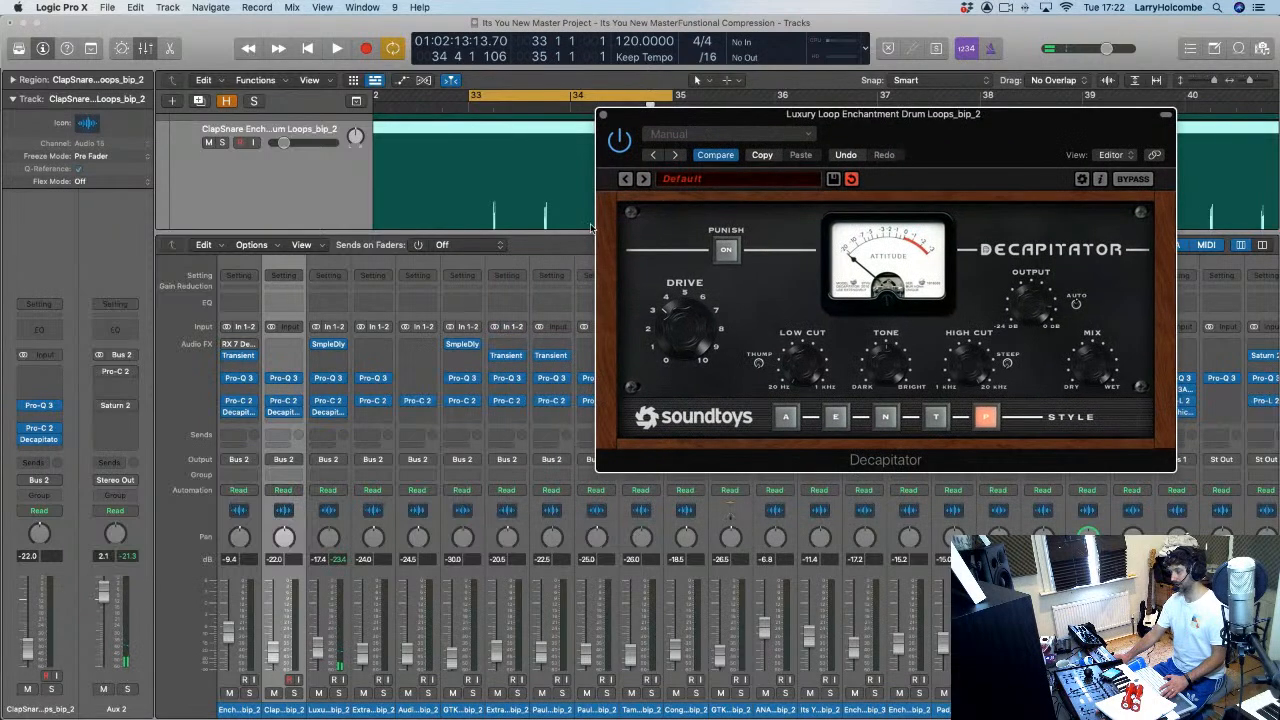
key("space")
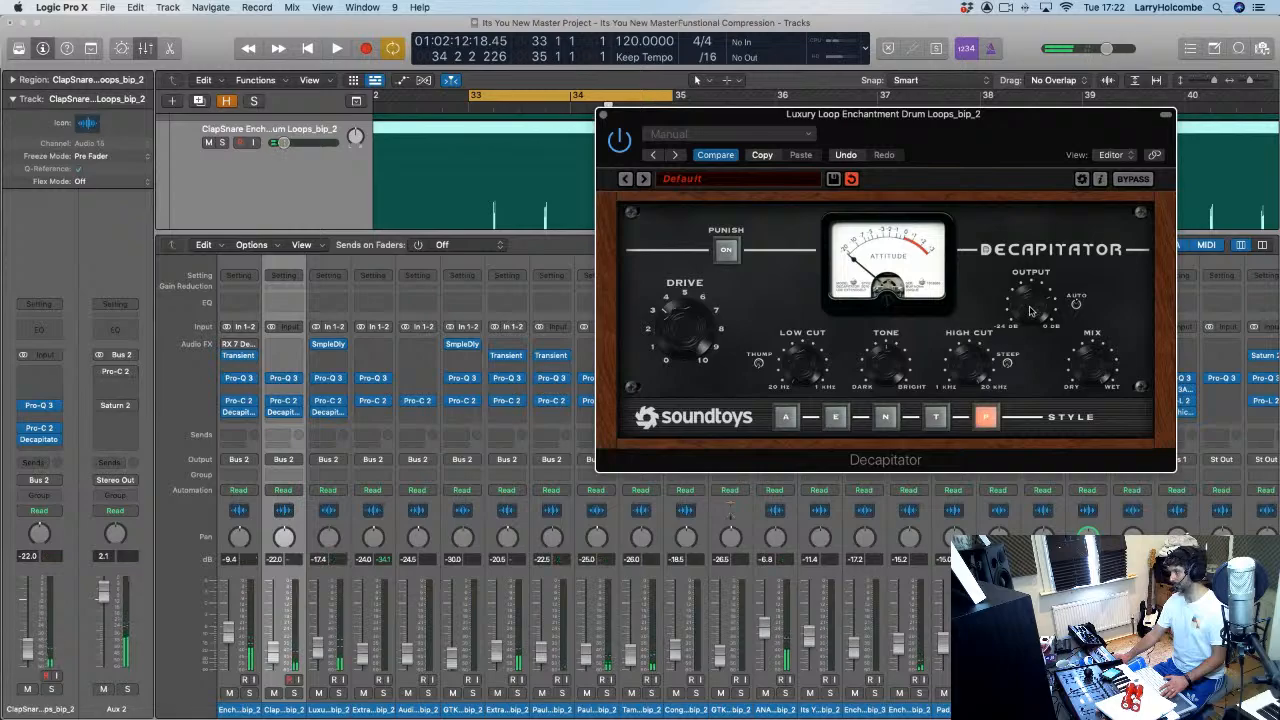
key("space")
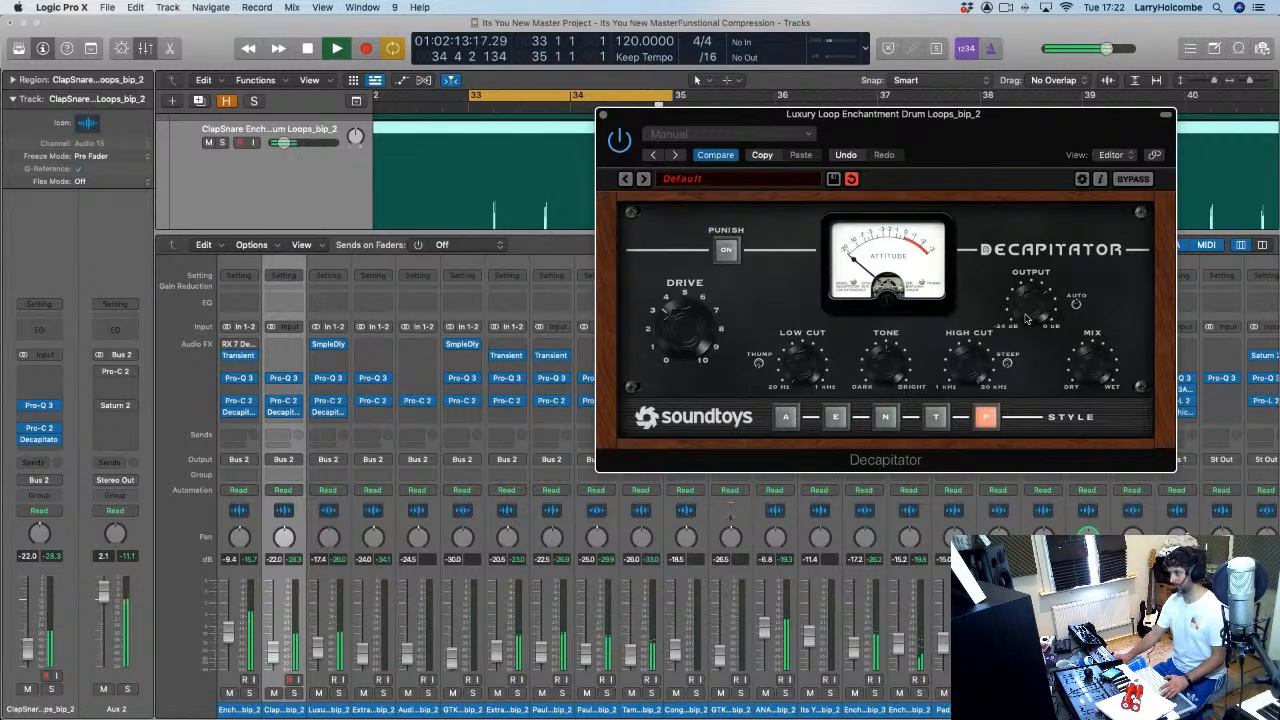
left_click(620, 141)
left_click(620, 145)
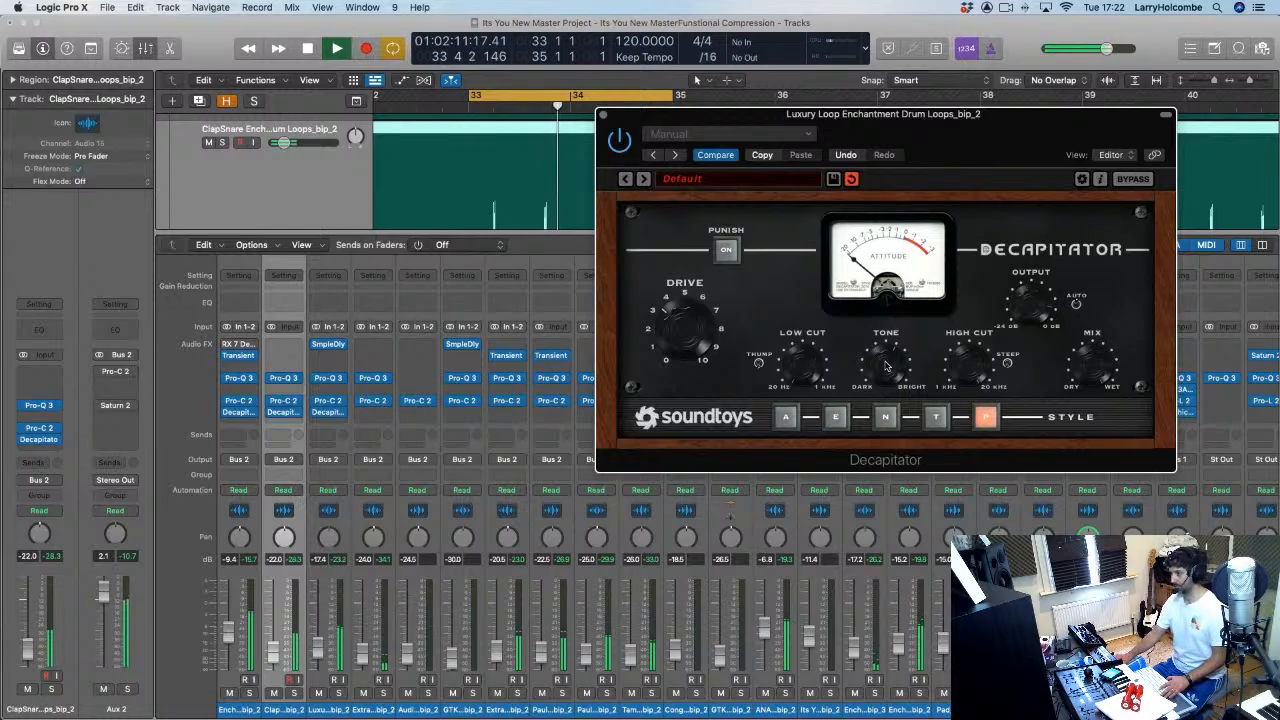
Step: Switch the Luxury Loop's Decapitator to style T and audition it in the full mix
left_click(938, 418)
key("space")
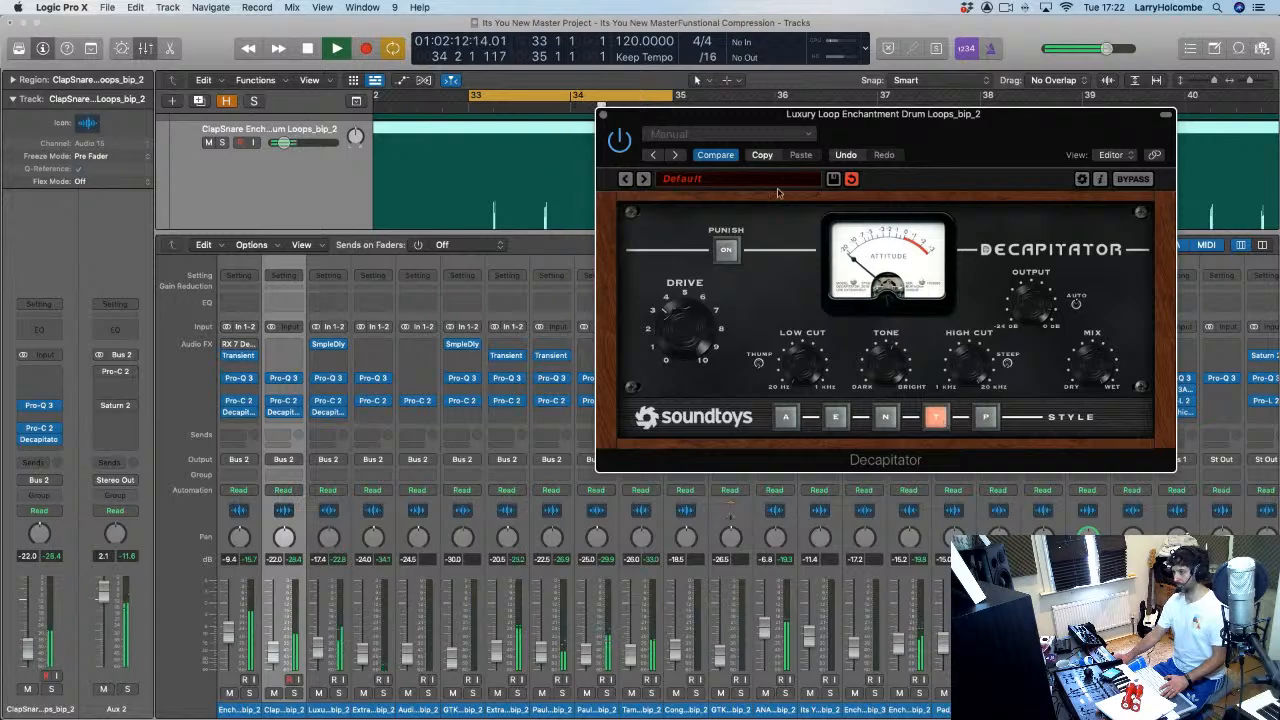
left_click(621, 141)
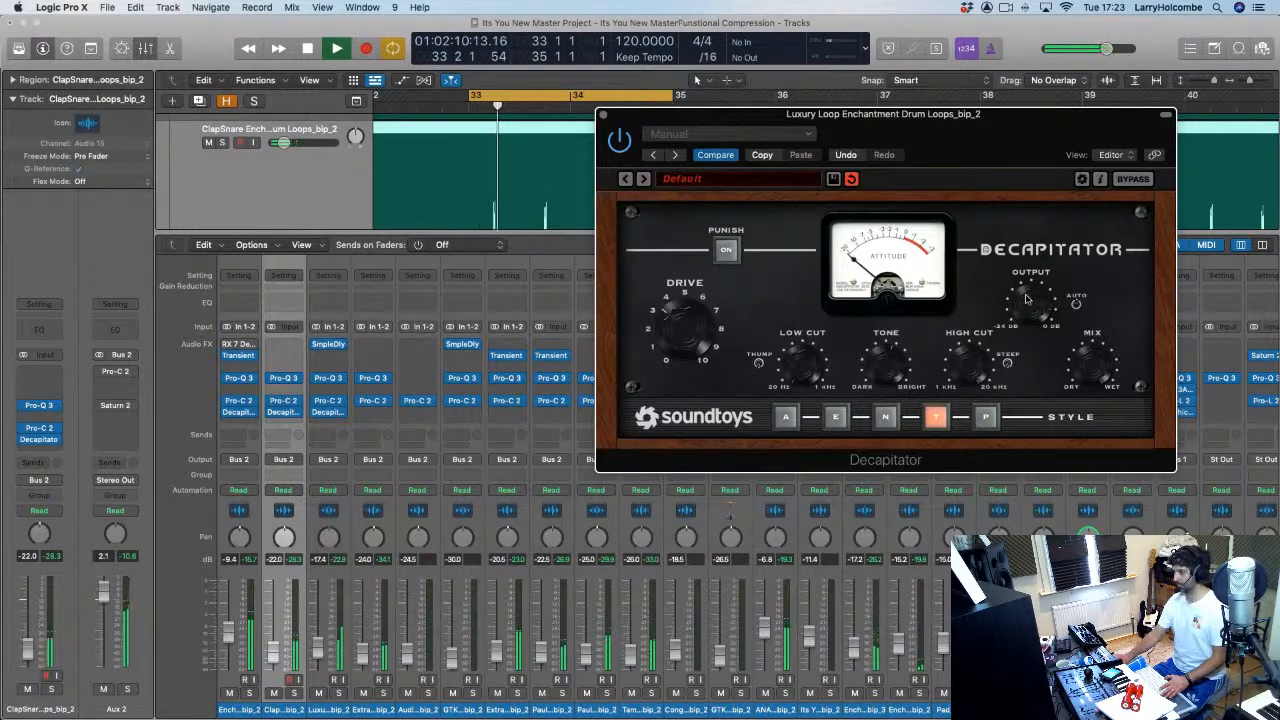
key("space")
Step: Solo the Luxury Loop channel and compare its peak level with the style T Decapitator active and bypassed
left_click(338, 692)
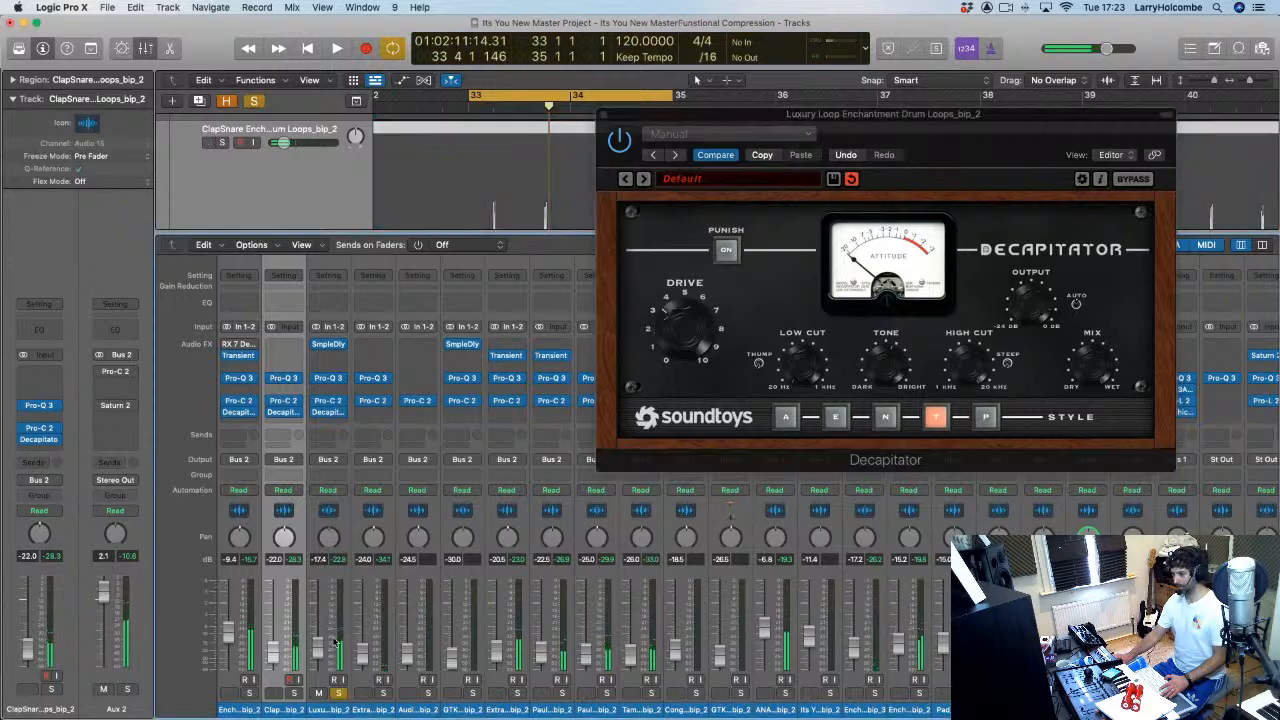
key("space")
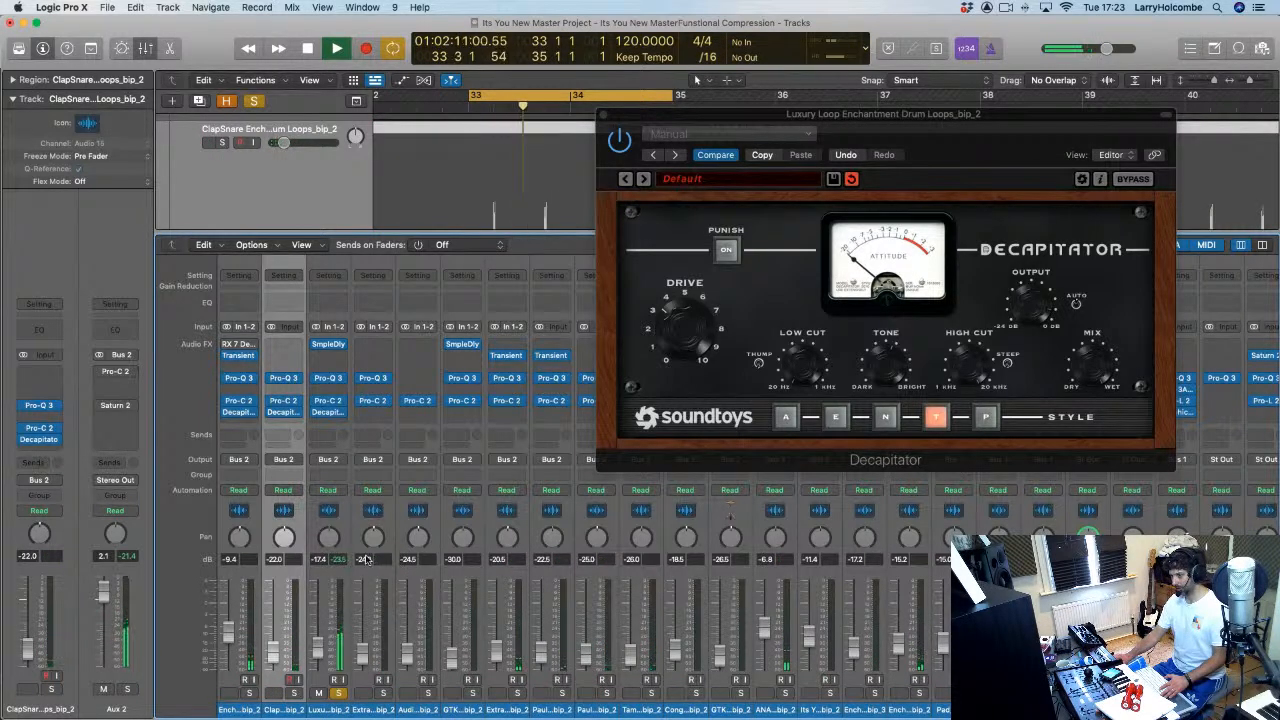
left_click(621, 140)
left_click(373, 564)
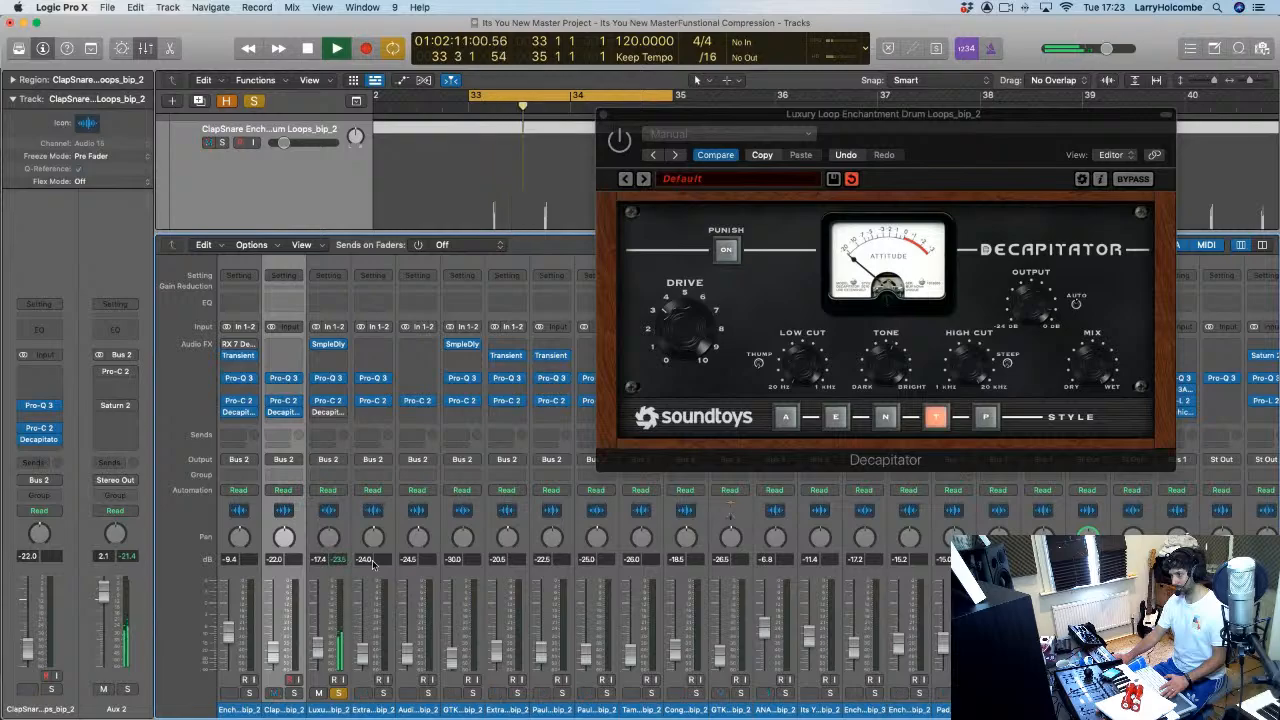
left_click(621, 141)
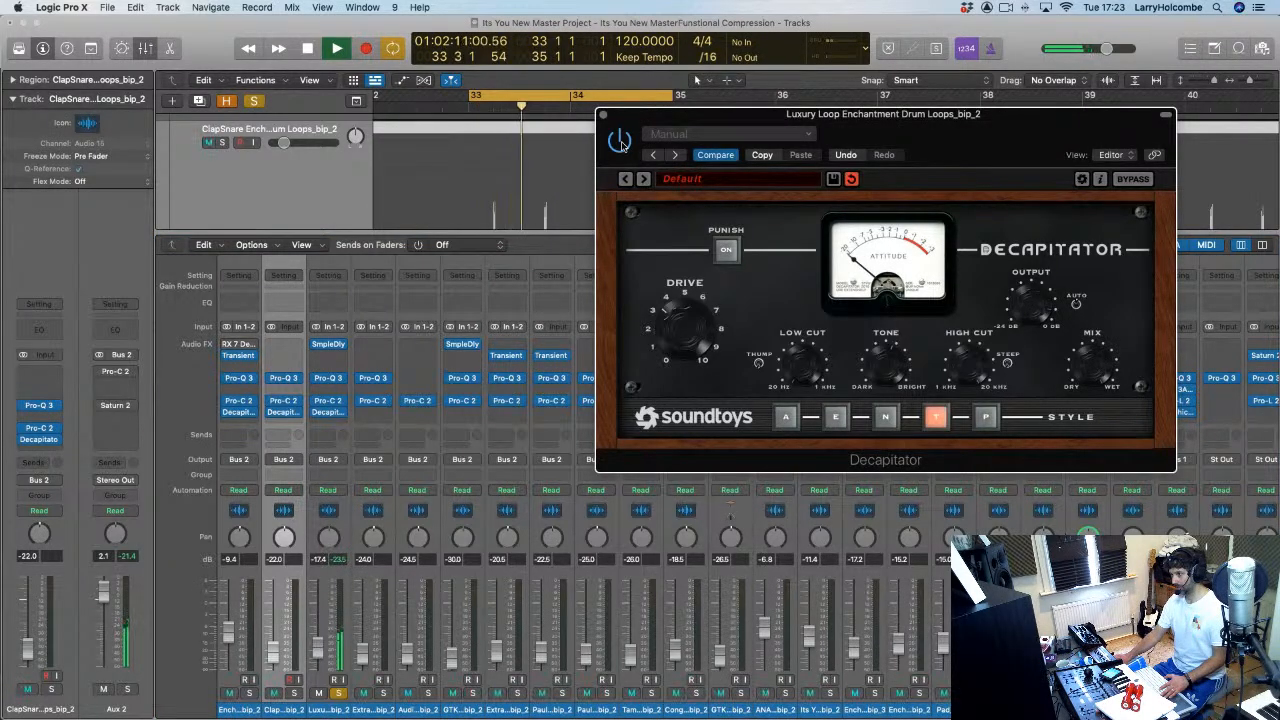
key("space")
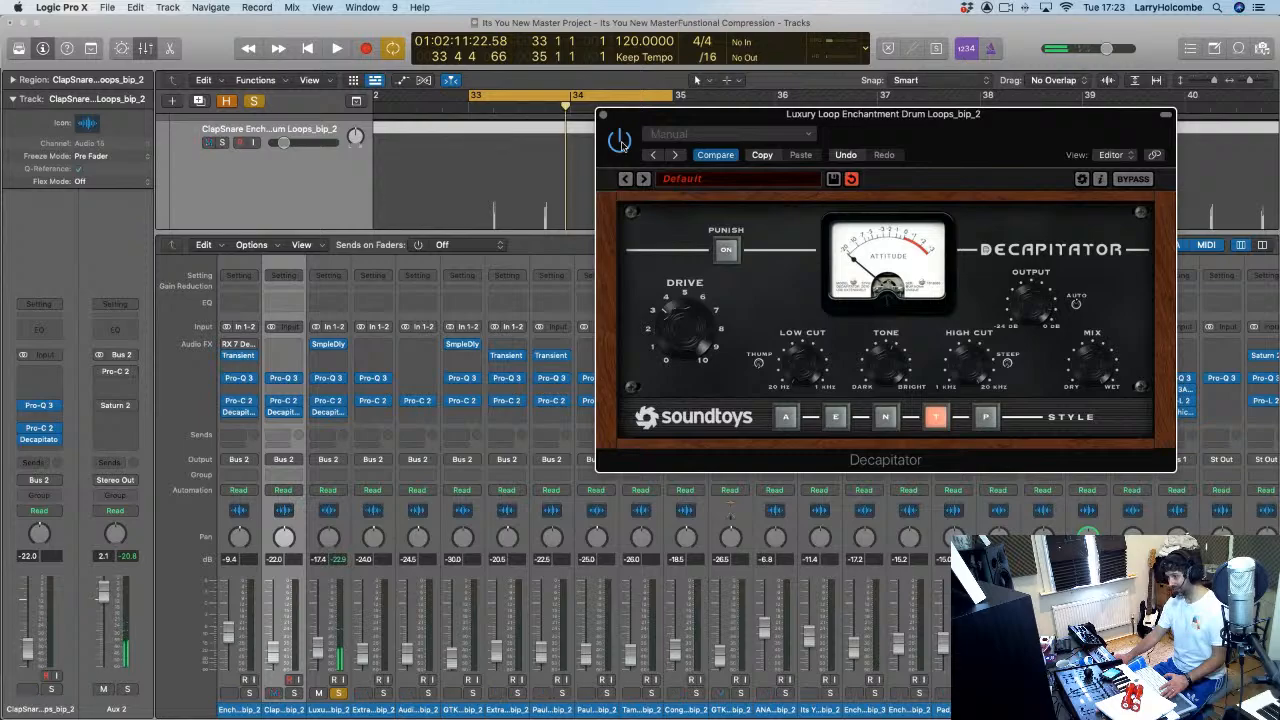
key("space")
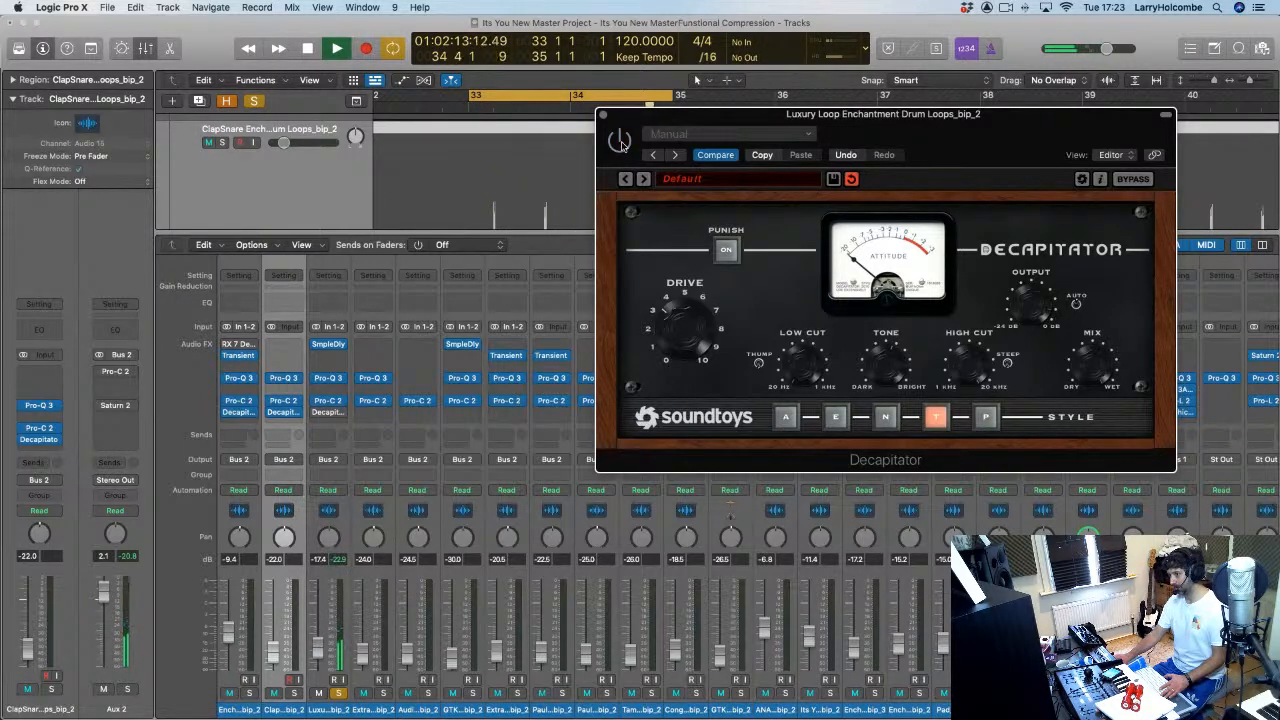
key("space")
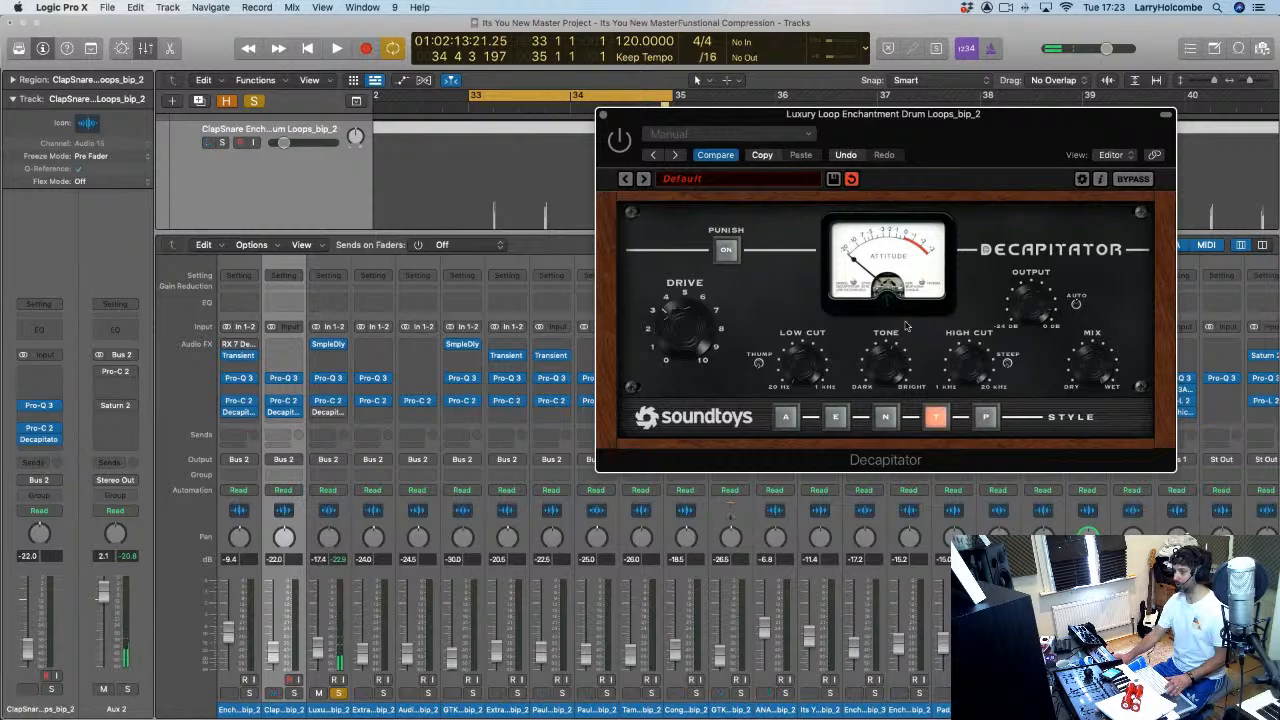
Step: Insert a stereo Oszillos Mega Scope on the Stereo Out channel and place its window beside the Decapitator window
left_click_drag(860, 114, 460, 111)
scroll(1099, 350, "right", 5)
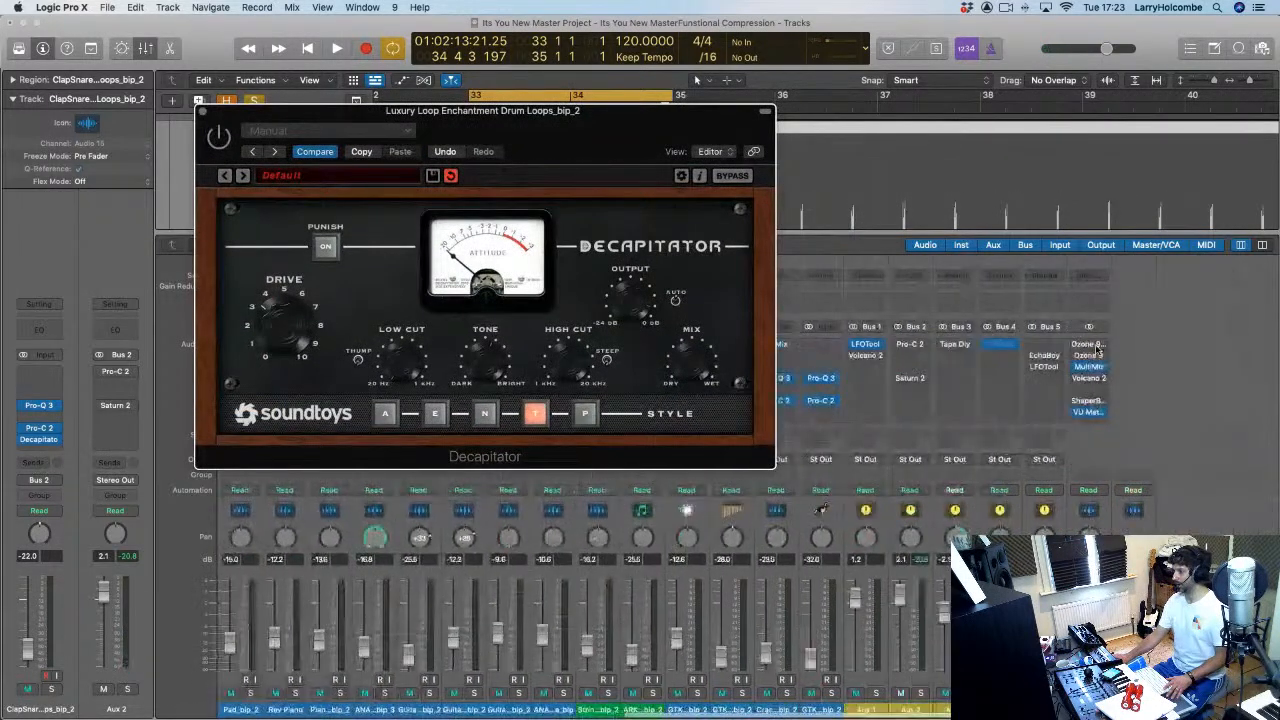
scroll(1099, 350, "left", 3)
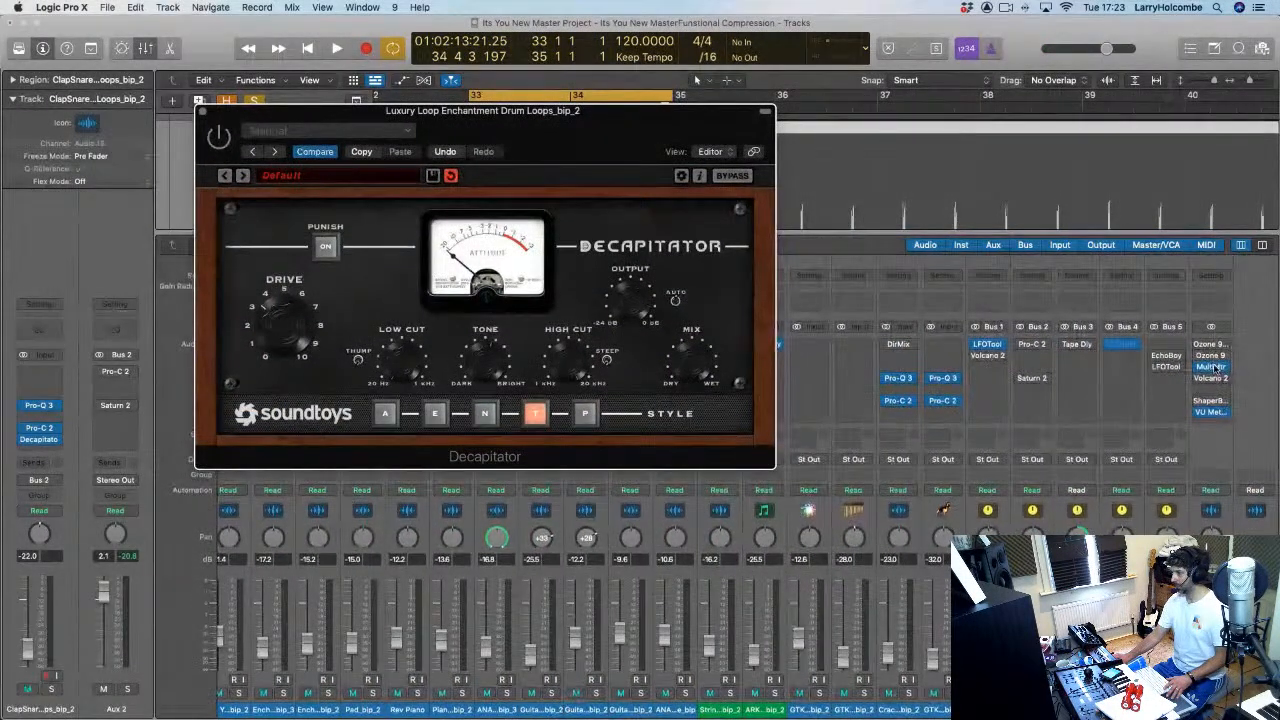
left_click(1213, 367)
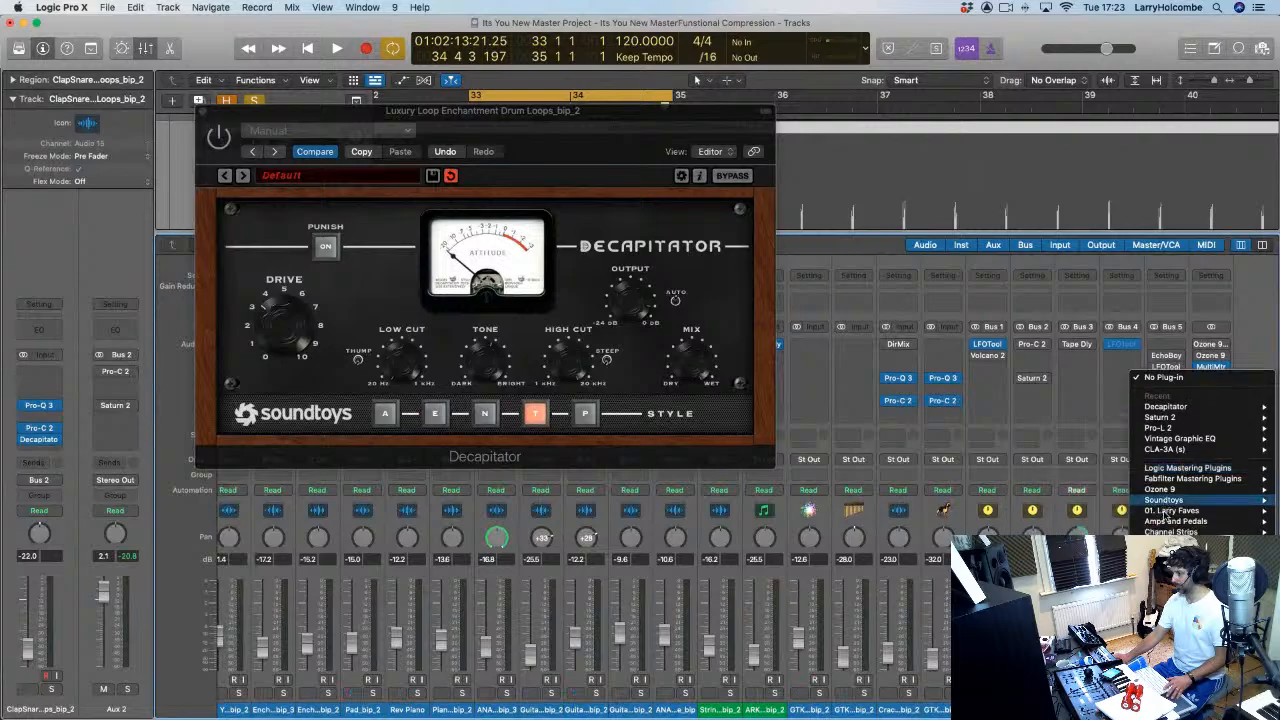
mouse_move(1165, 700)
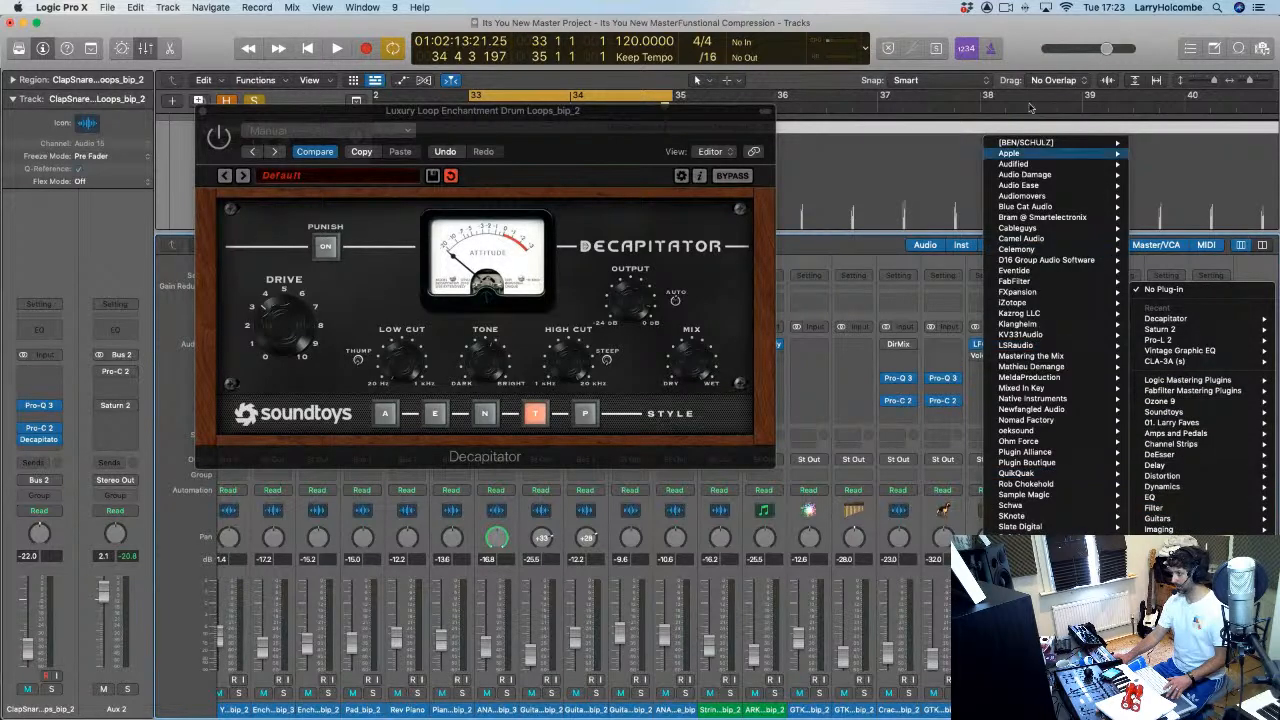
mouse_move(1040, 147)
mouse_move(892, 143)
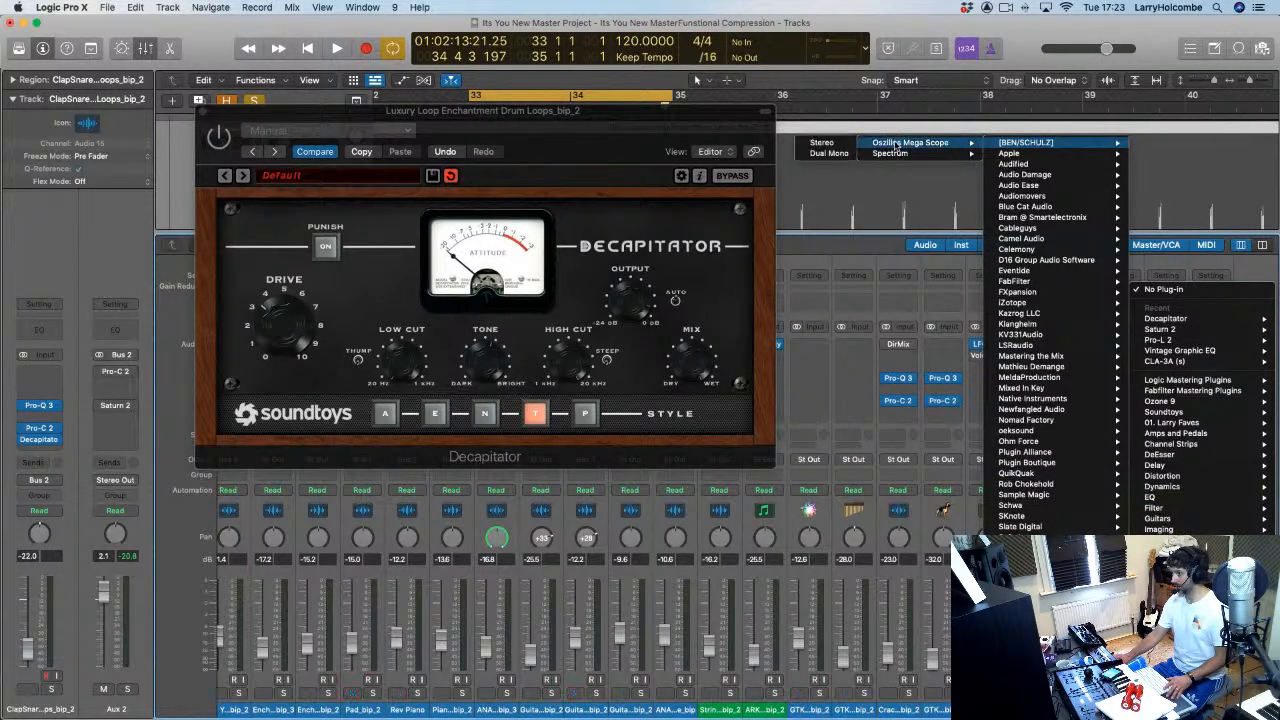
left_click(835, 143)
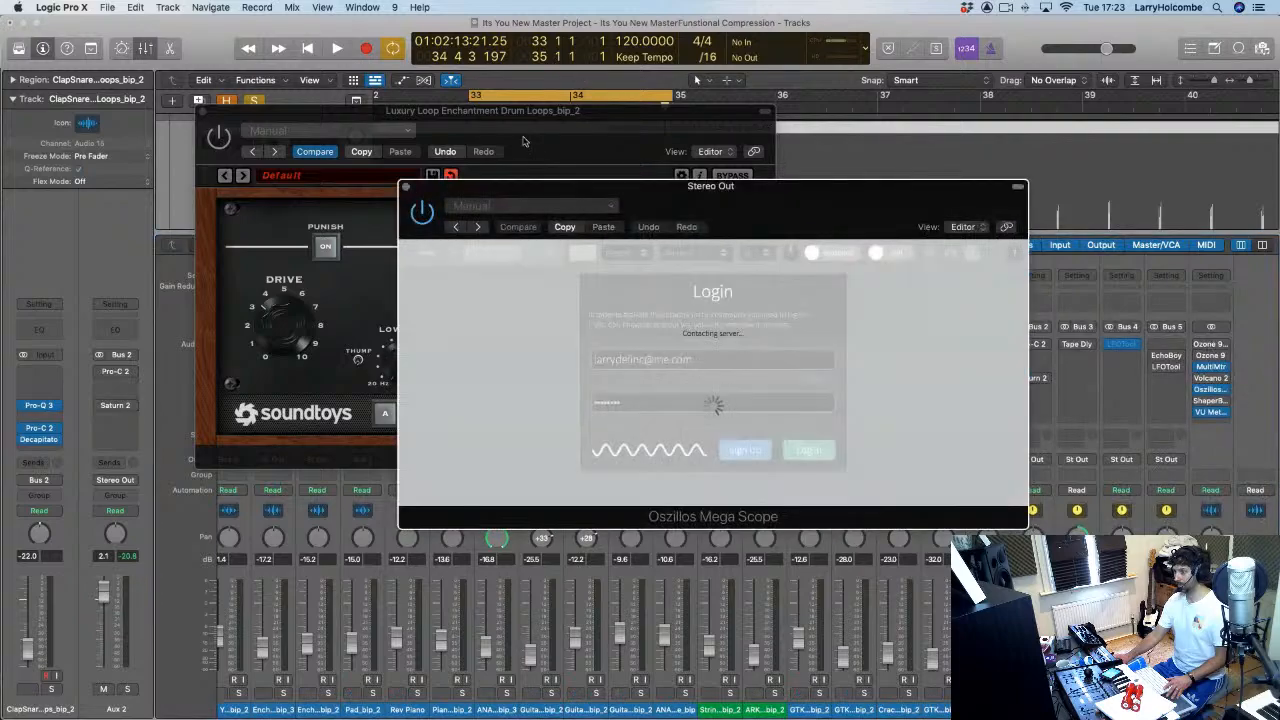
left_click_drag(534, 190, 797, 64)
left_click_drag(546, 118, 383, 33)
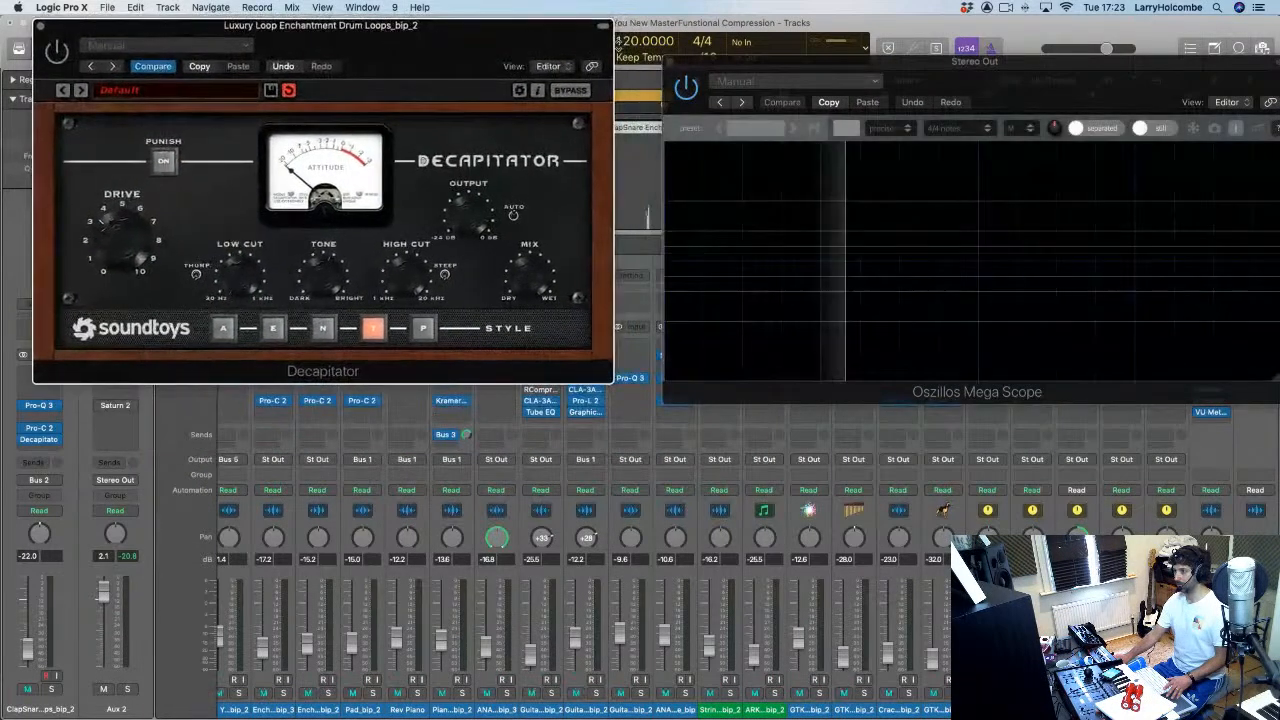
Step: Place the Oszillos Mega Scope window beside the Decapitator window and compare the Luxury Loop waveform with the Decapitator bypassed and active
left_click_drag(663, 64, 584, 24)
left_click_drag(696, 31, 688, 27)
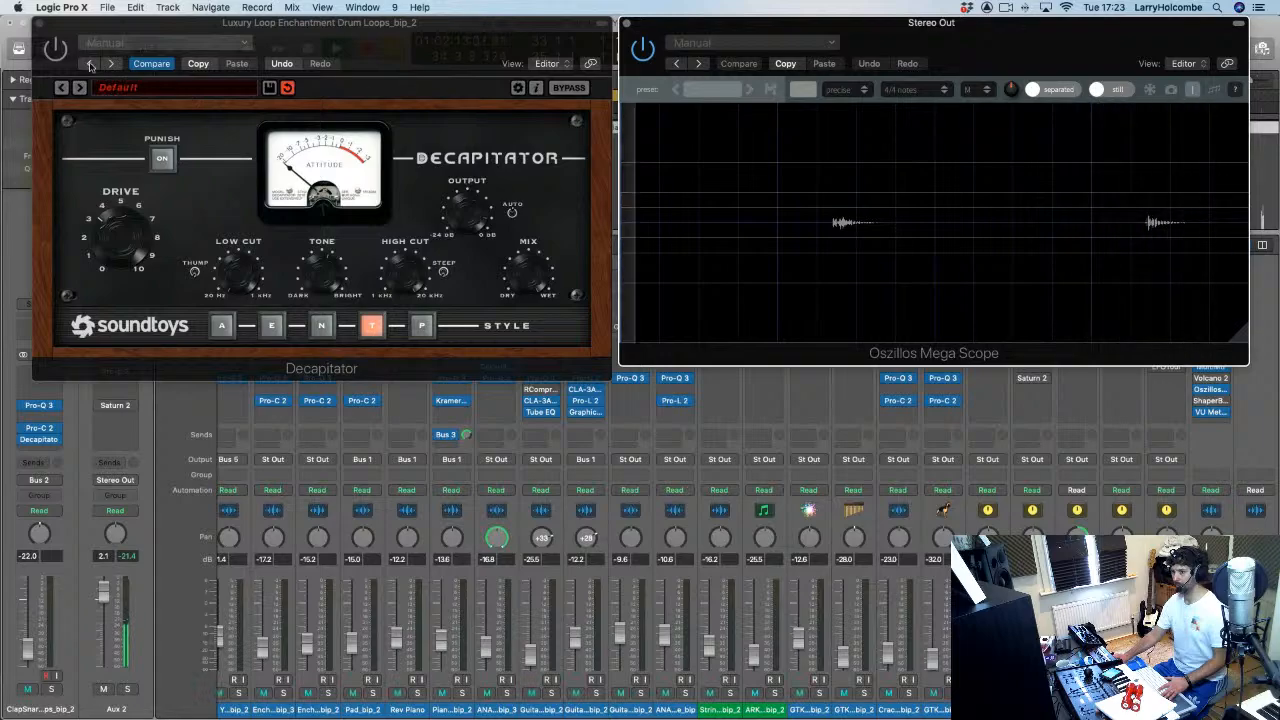
left_click(56, 50)
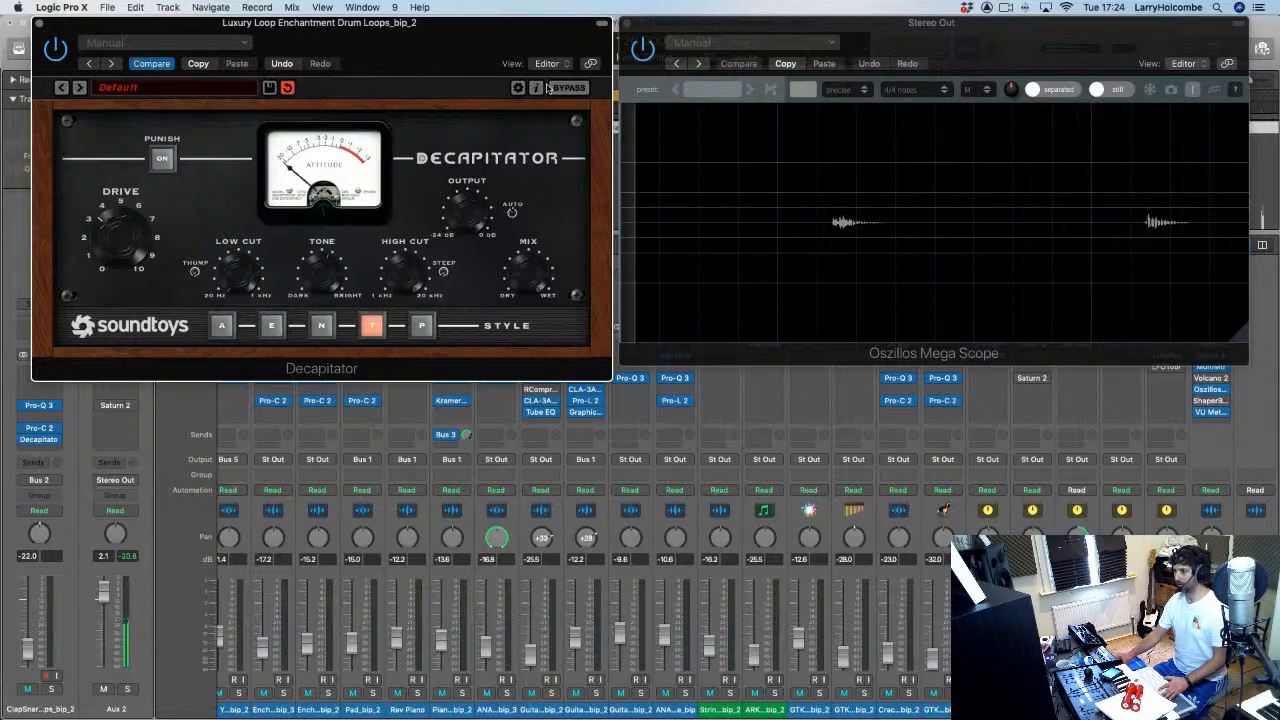
Step: Close the Oszillos Mega Scope and Decapitator windows and unsolo the Luxury Loop channel in the mixer
left_click(627, 23)
left_click(38, 22)
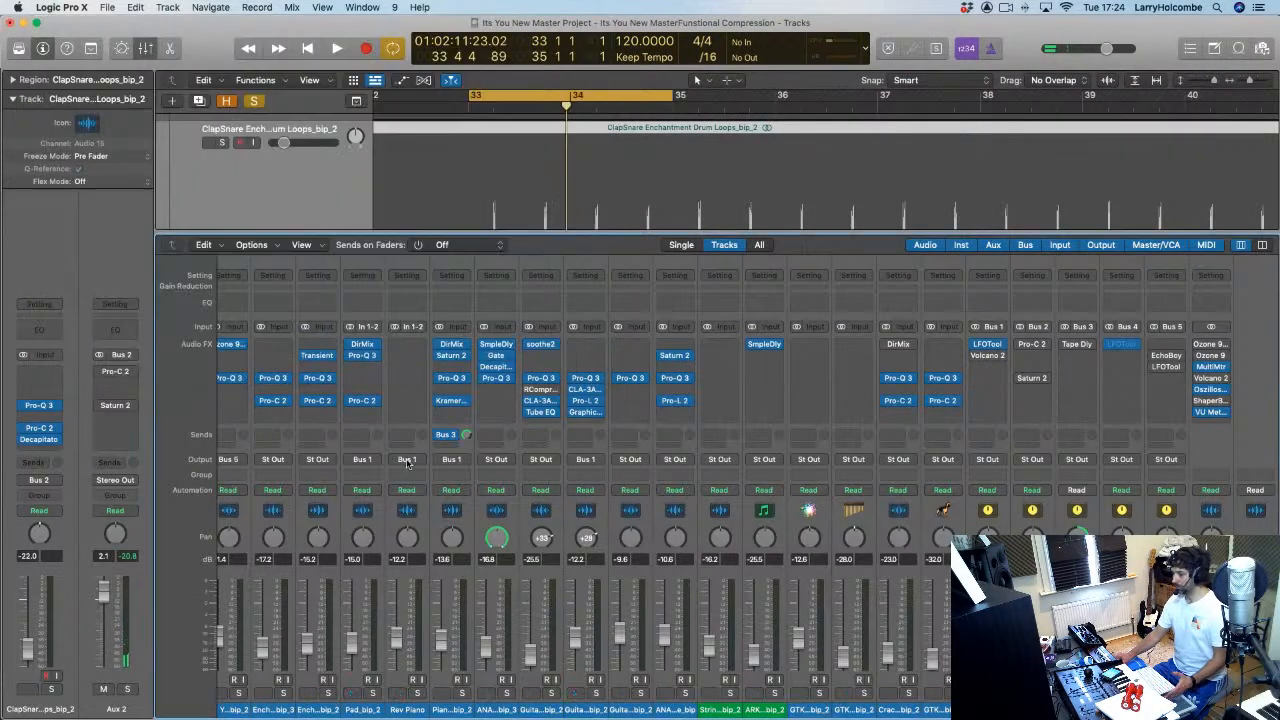
scroll(415, 580, "left", 10)
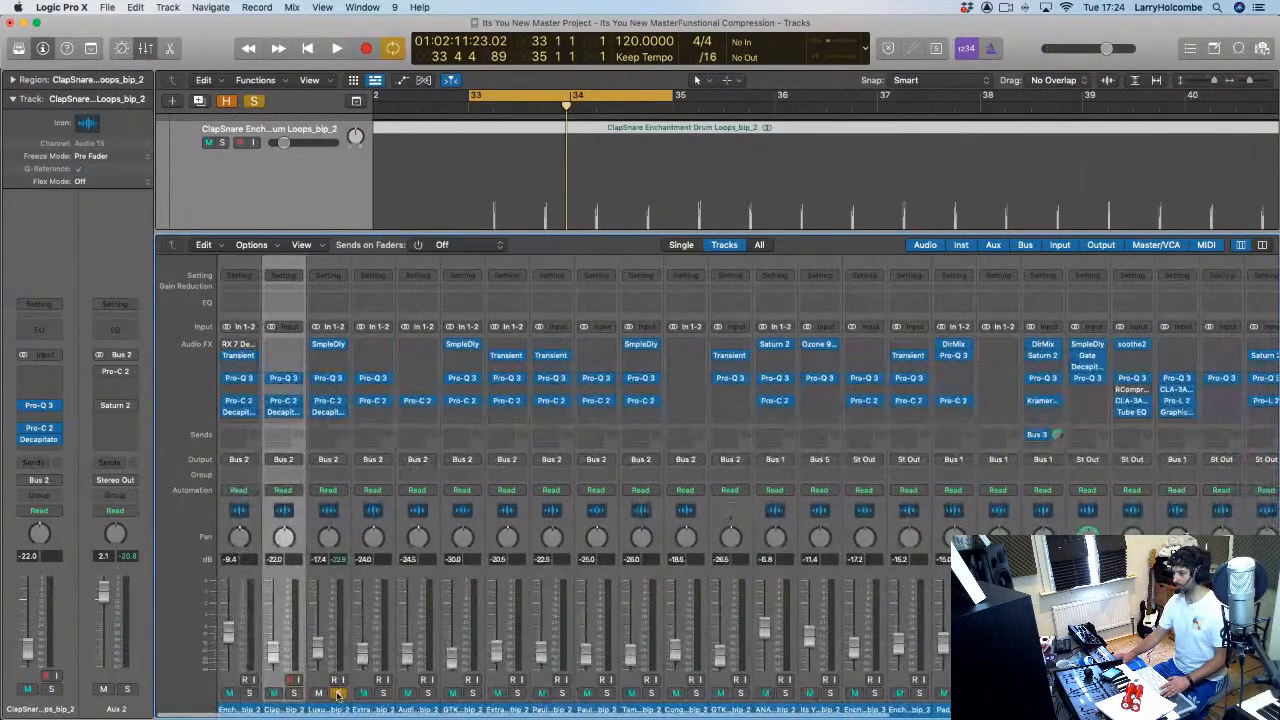
left_click(340, 693)
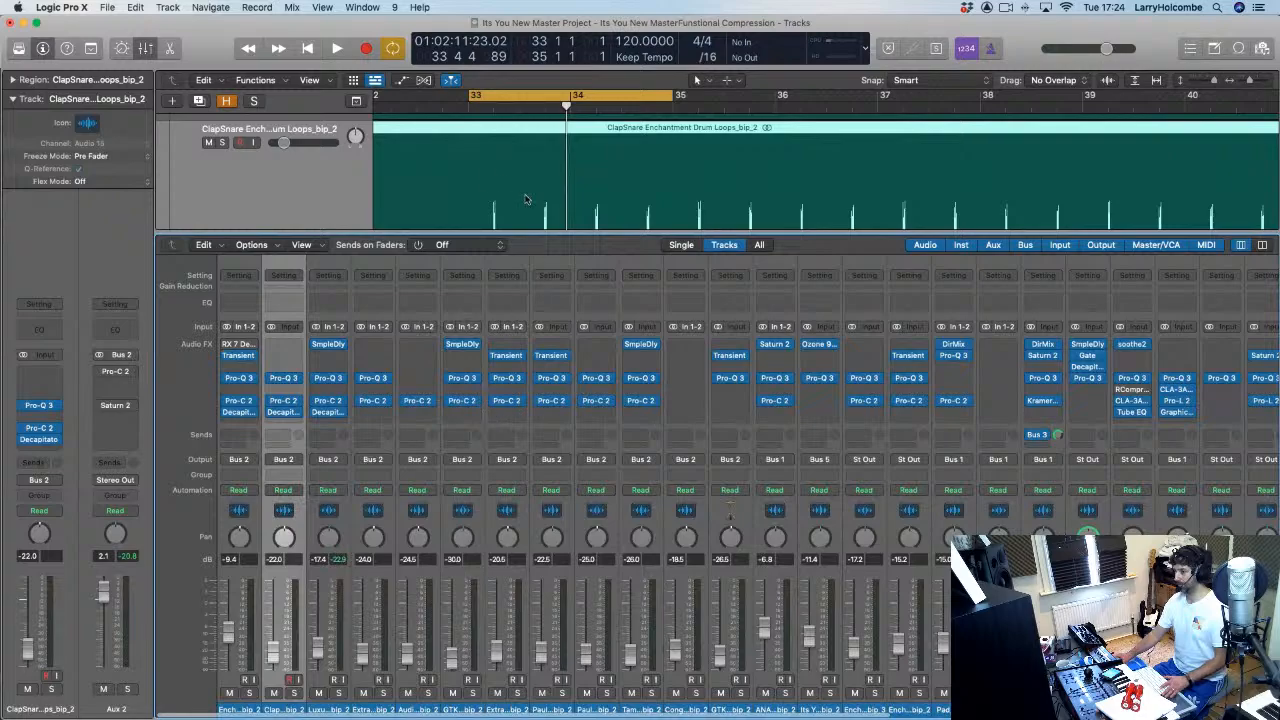
Step: Set the cycle range to run from bar 33 to bar 60, with the mixer shown below the tracks
left_click(511, 98)
scroll(506, 138, "down", 6)
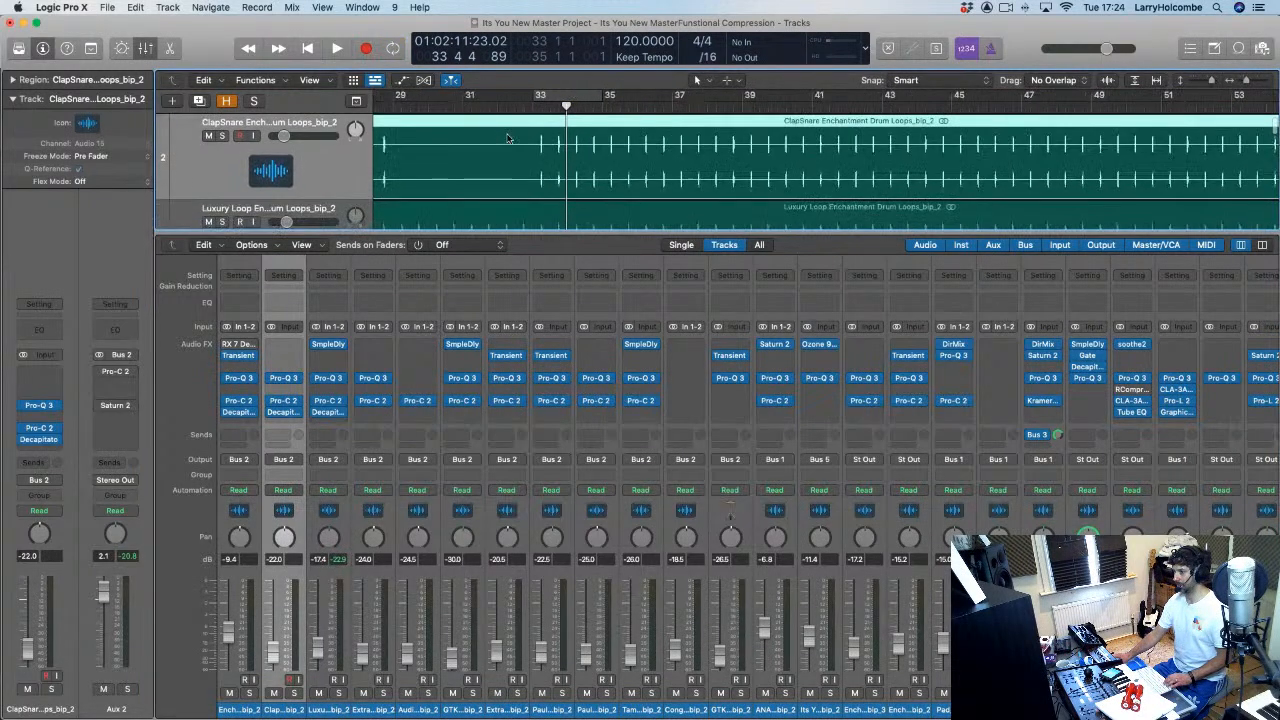
key("x")
scroll(505, 139, "down", 5)
left_click_drag(577, 97, 809, 143)
key("super+Up")
key("super+Up")
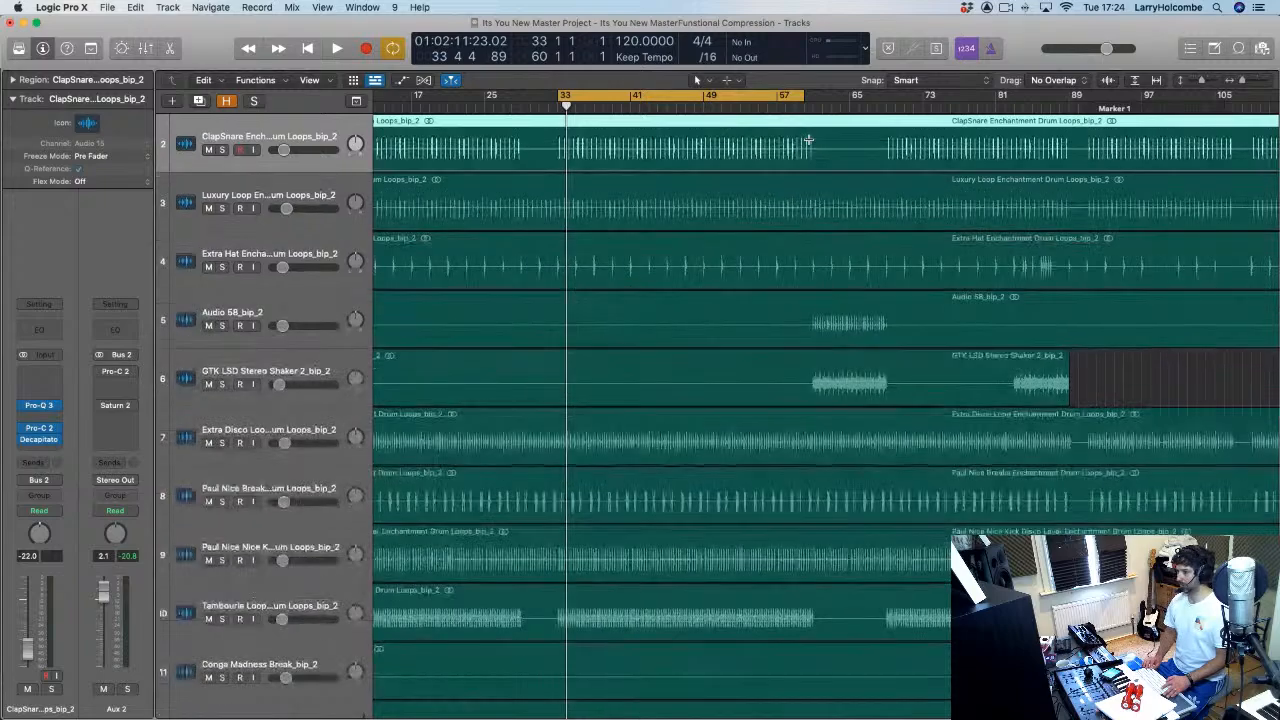
key("super+Up")
key("x")
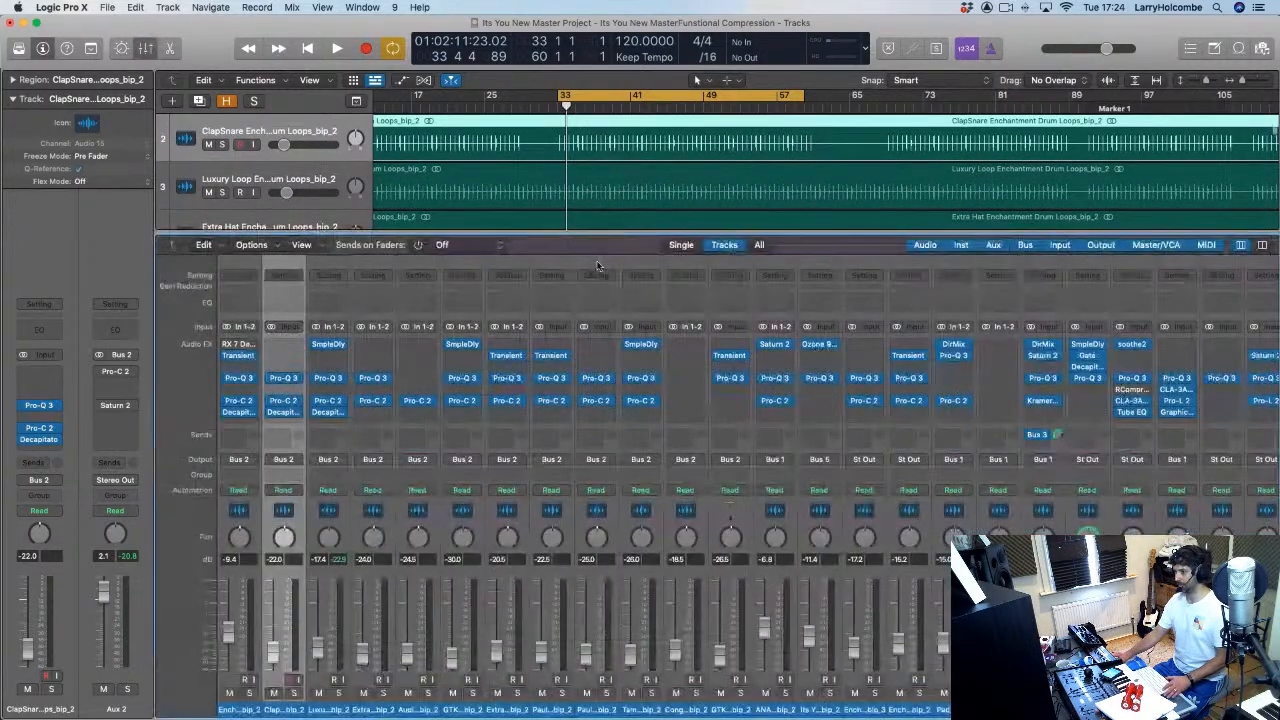
Step: Play the full mix while viewing the Luxury Loop's Decapitator settings, and close the plug-in window
key("space")
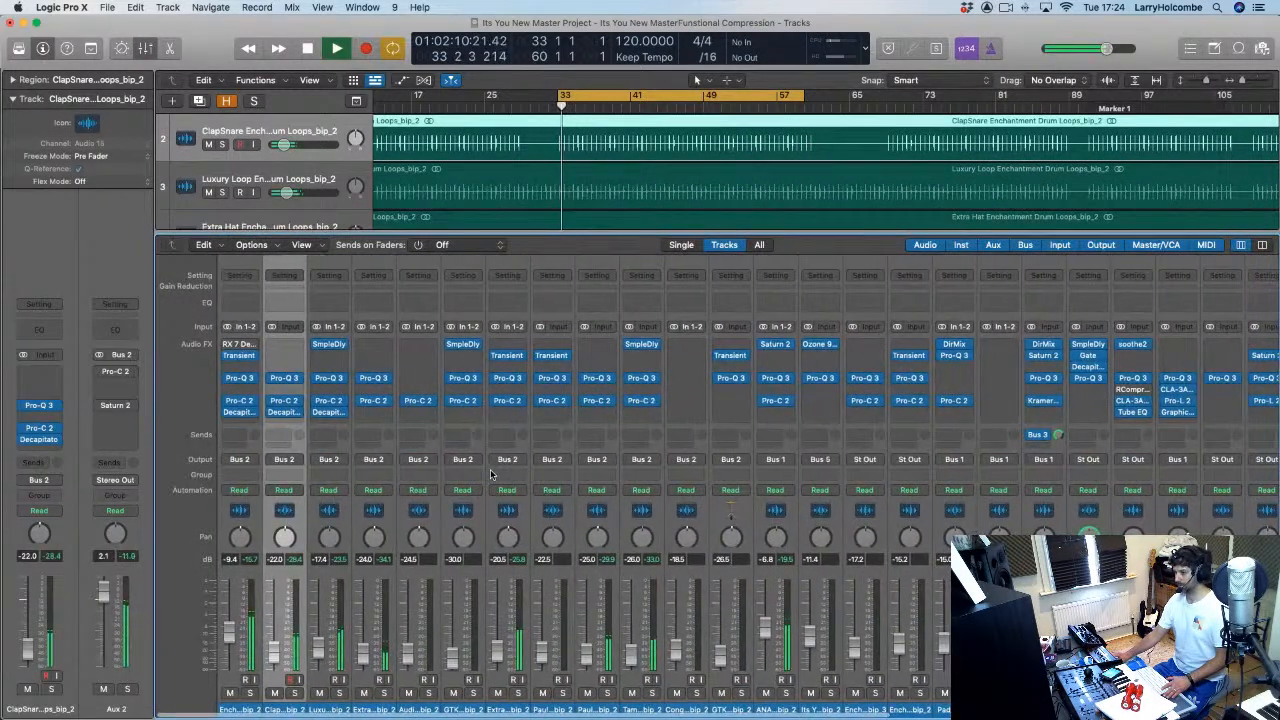
left_click(330, 412)
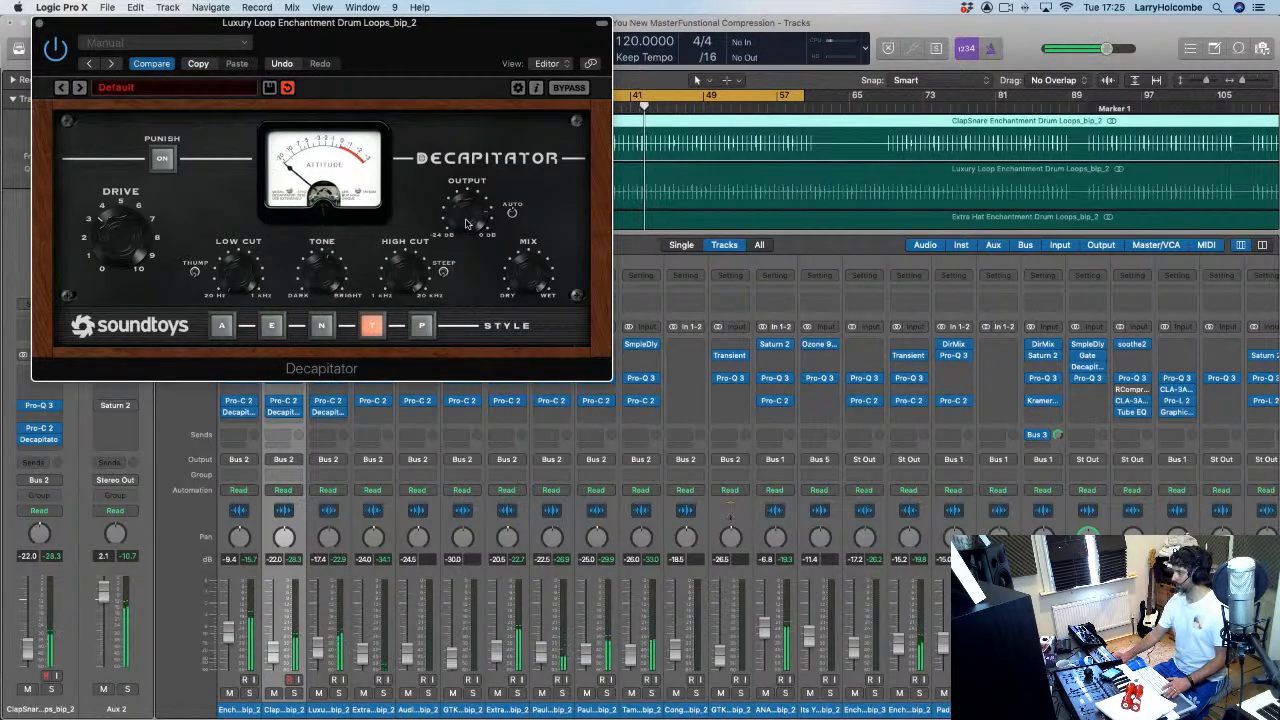
left_click(38, 23)
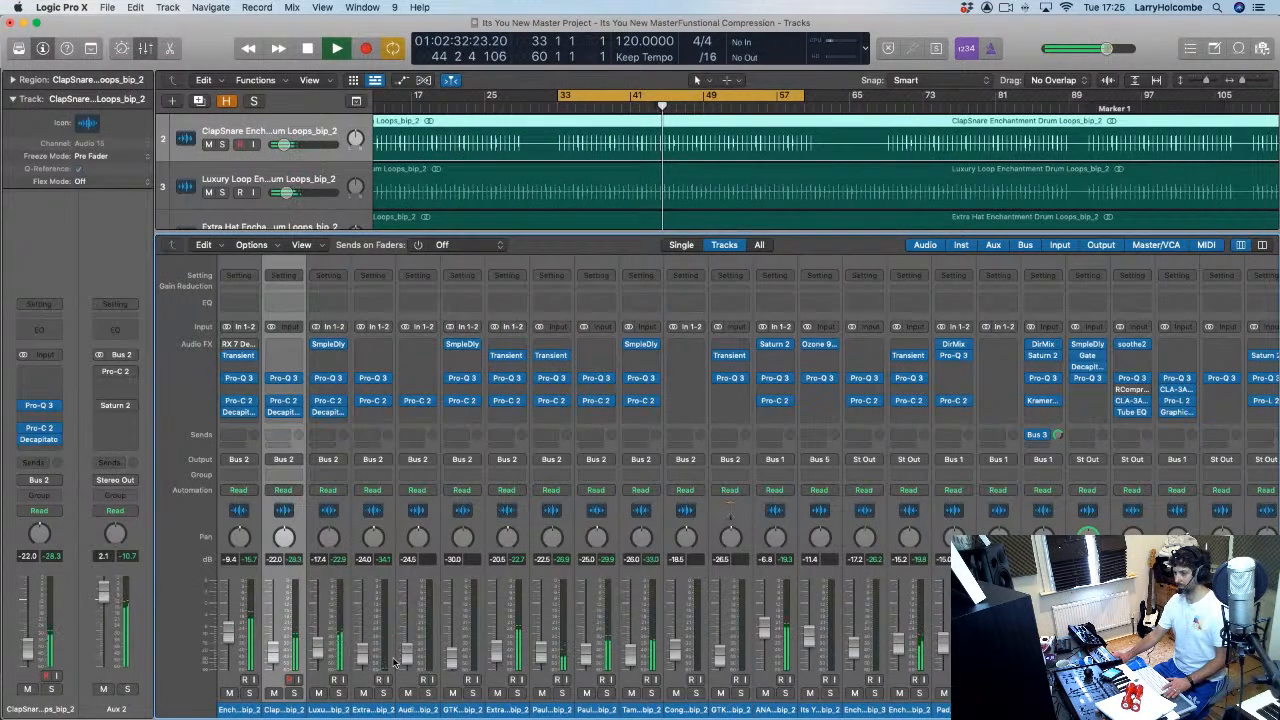
Step: Audition the Extra Disco Loop track soloed, first from the mixer and again from the full track list, and unsolo it
left_click(518, 694)
key("space")
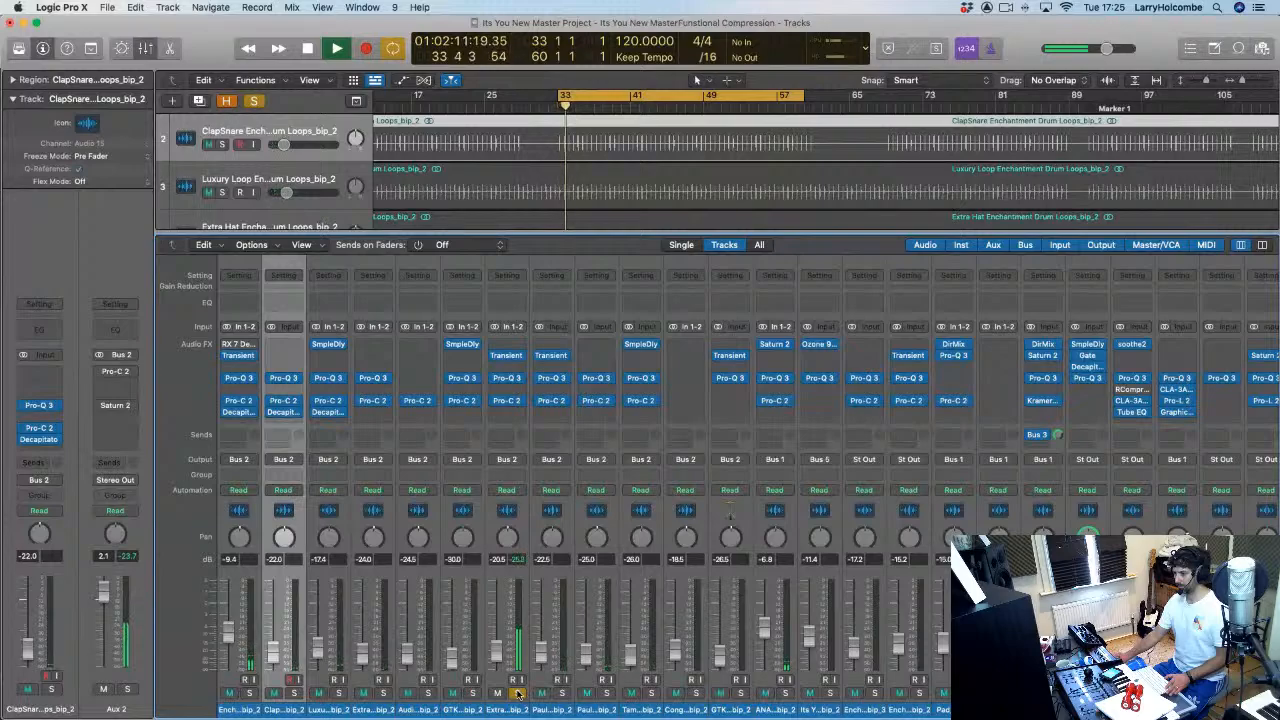
key("space")
left_click(518, 694)
key("x")
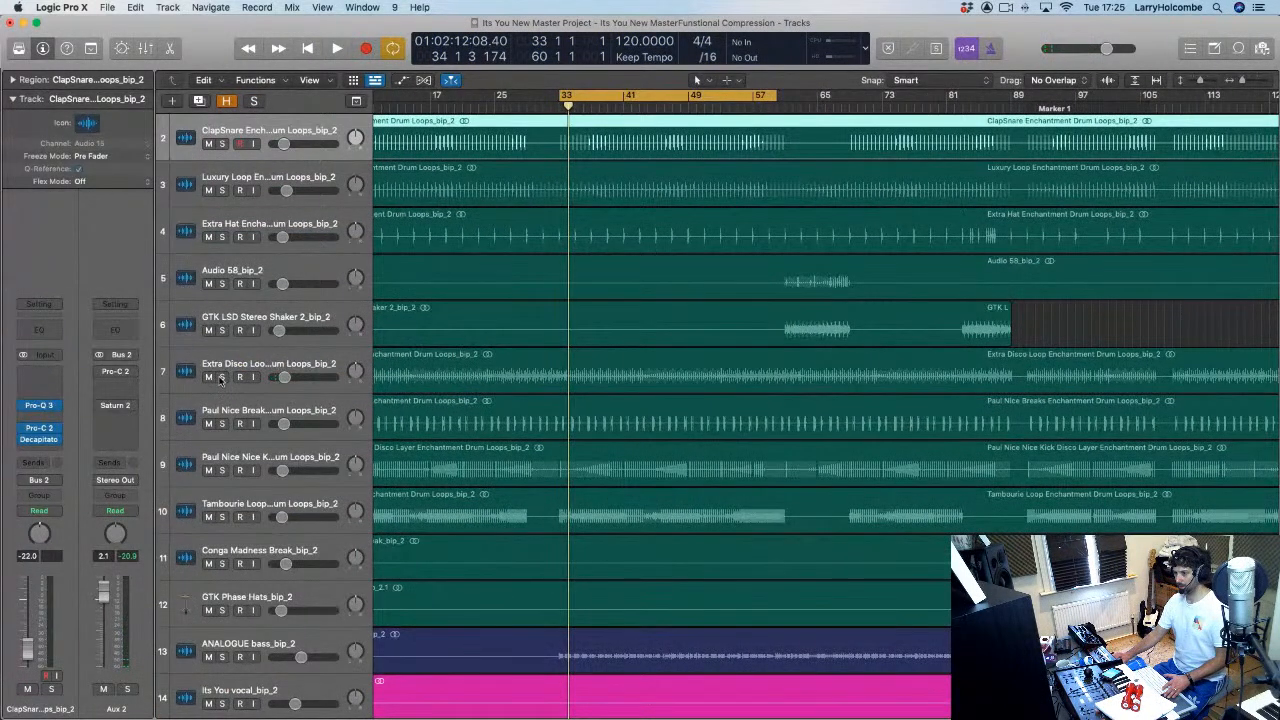
left_click(221, 379)
key("space")
key("space")
left_click(222, 379)
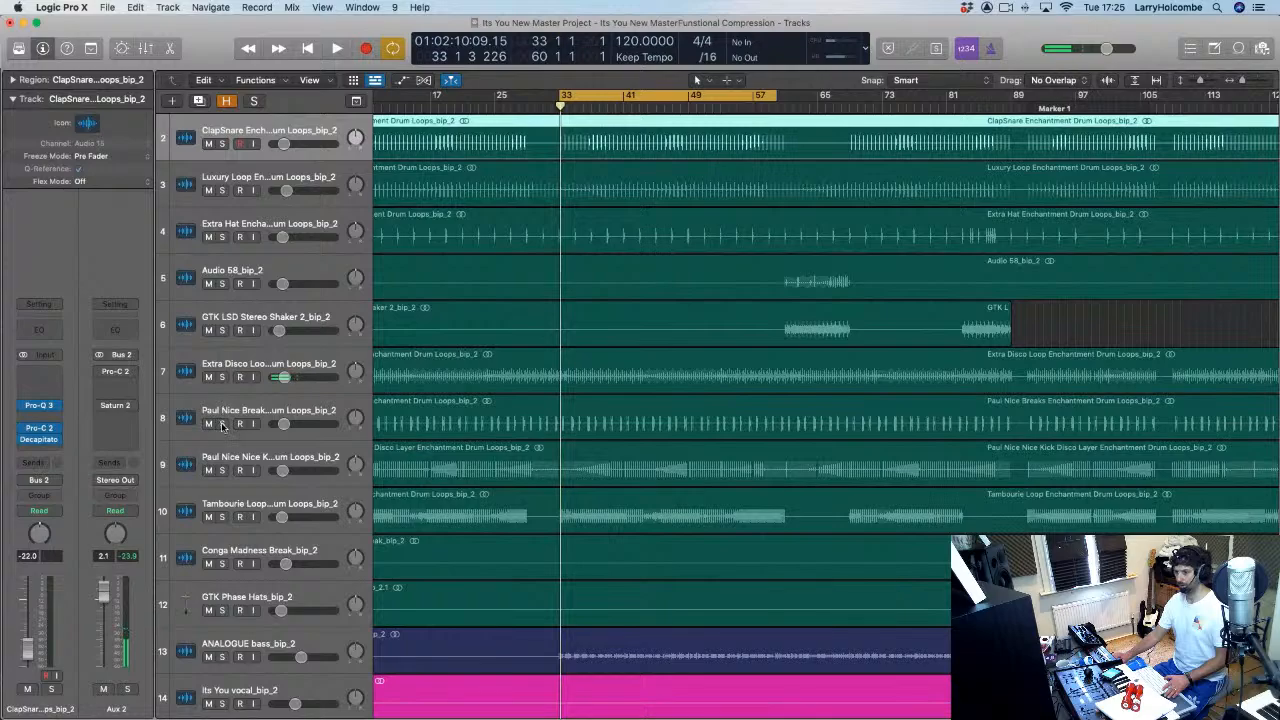
Step: Solo the Paul Nice Breaks track, listen to it from bar 33, and unsolo it
left_click(222, 424)
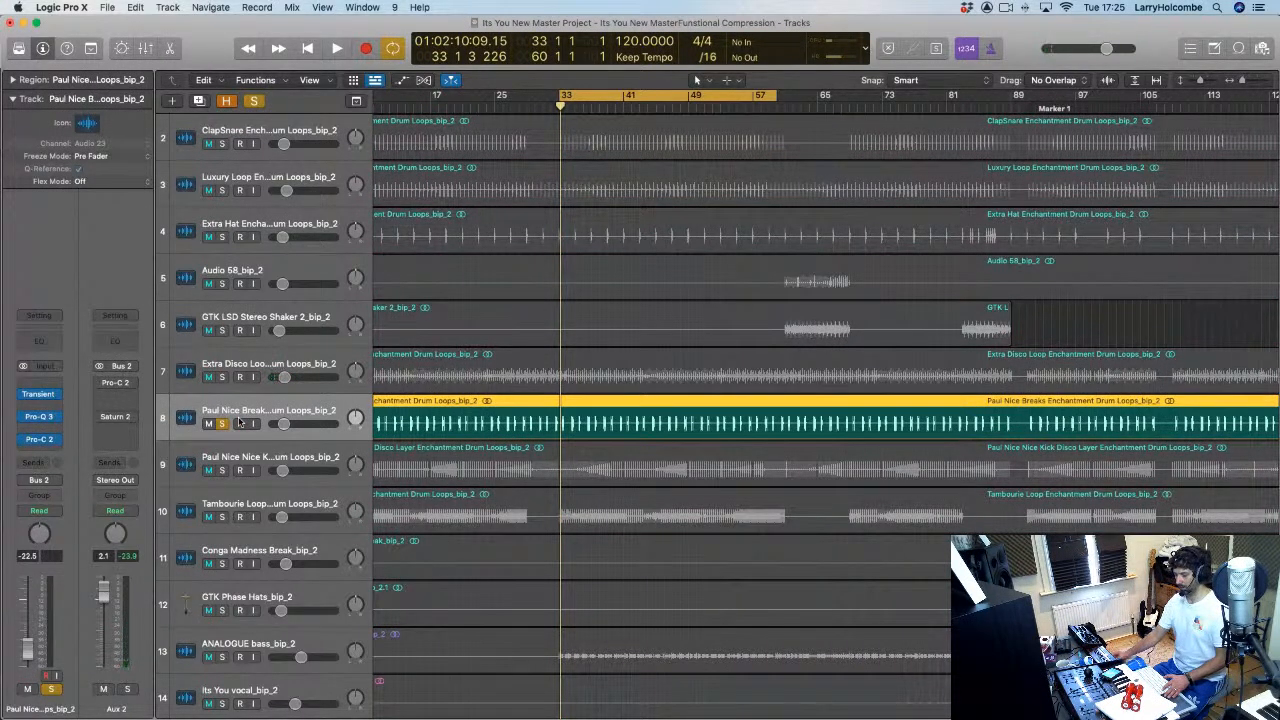
key("space")
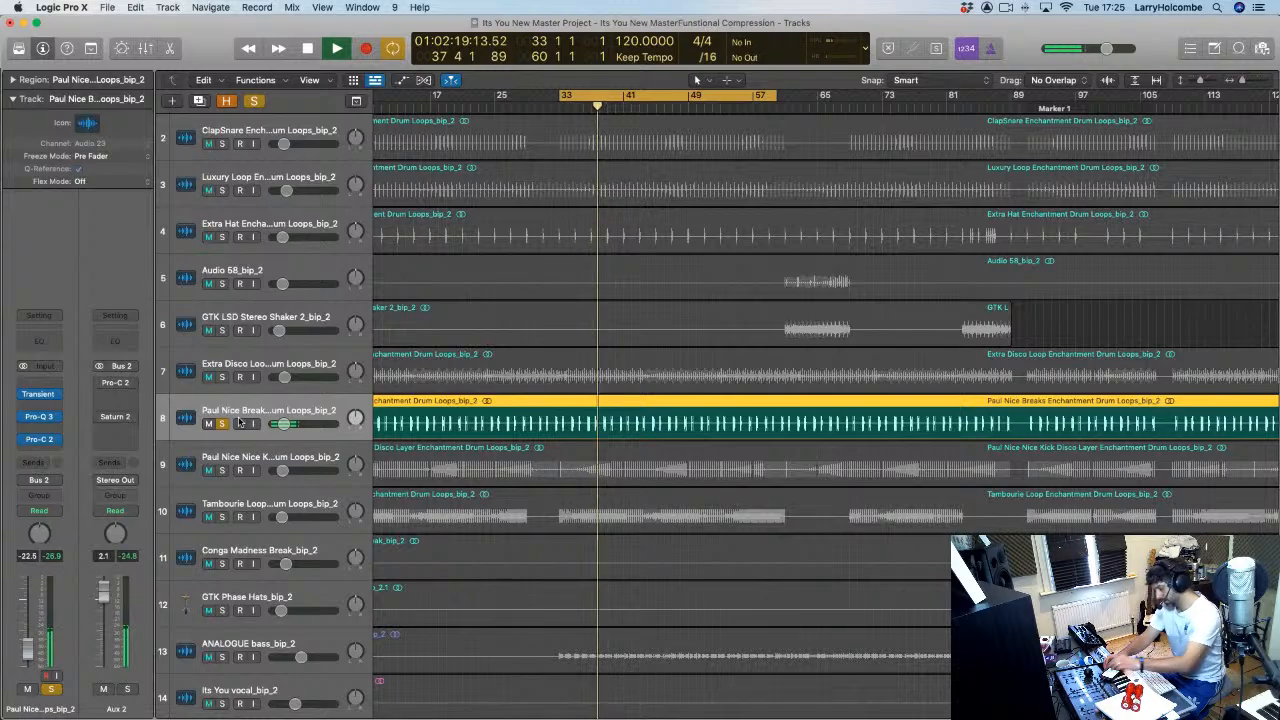
left_click(222, 424)
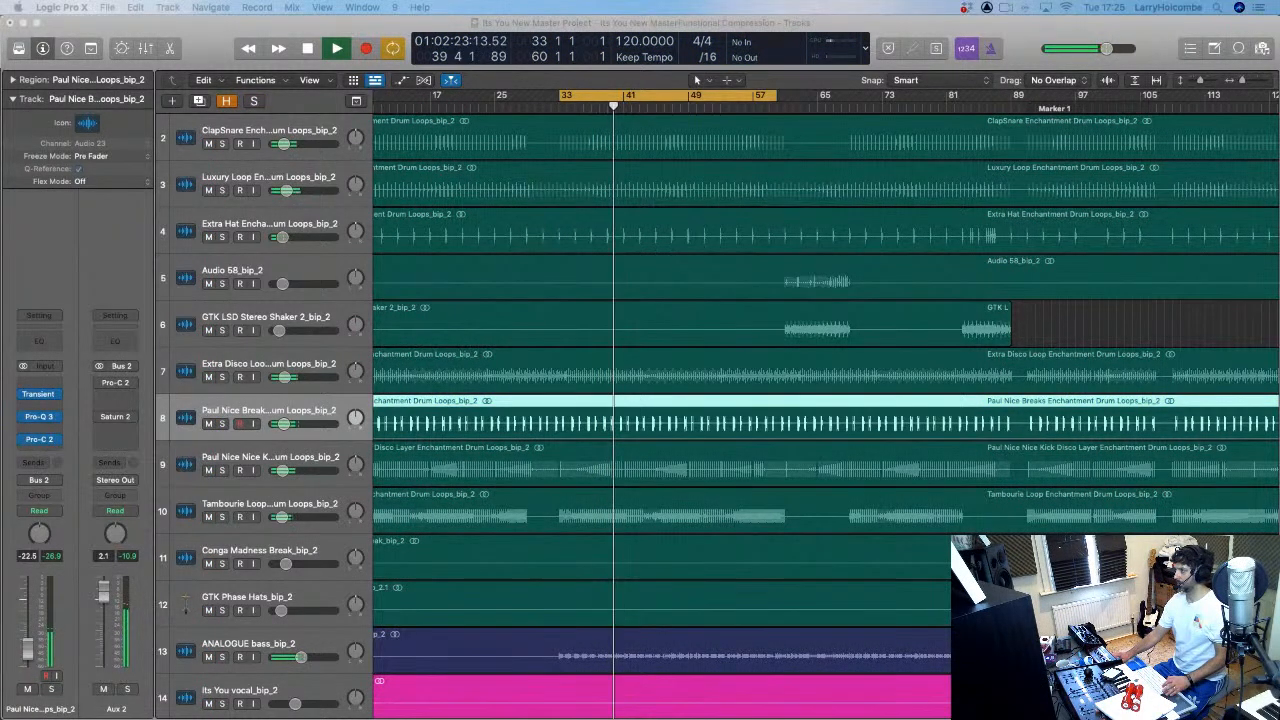
Step: Audition the Paul Nice Nice Kick Disco Layer and Tambourie Loop tracks soloed in turn, leaving both unsoloed
left_click(222, 471)
left_click(222, 471)
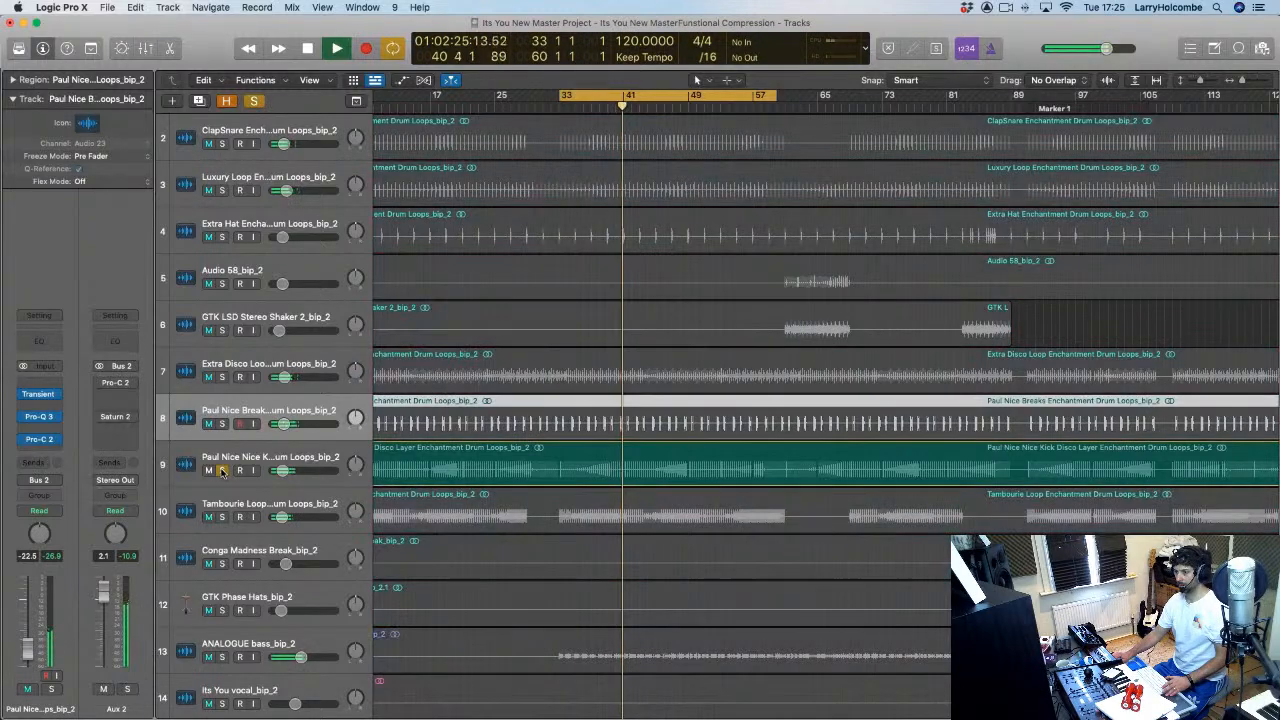
left_click(222, 471)
left_click(222, 515)
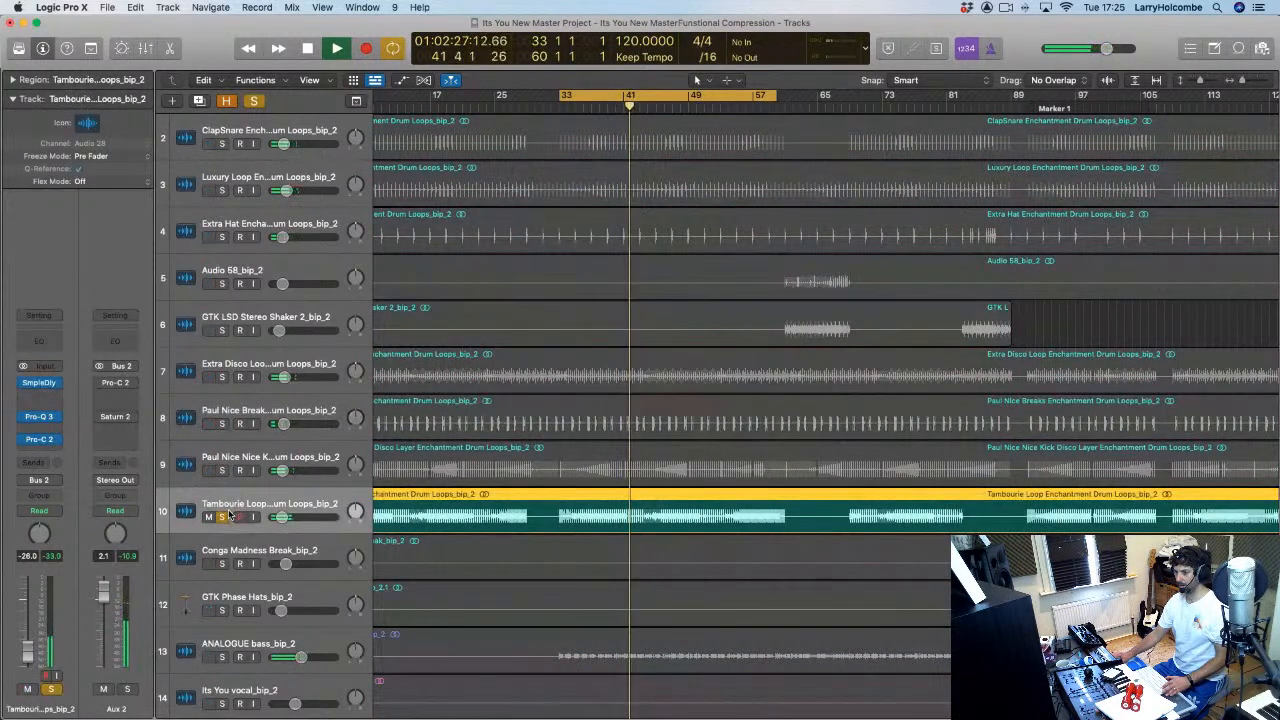
left_click(222, 515)
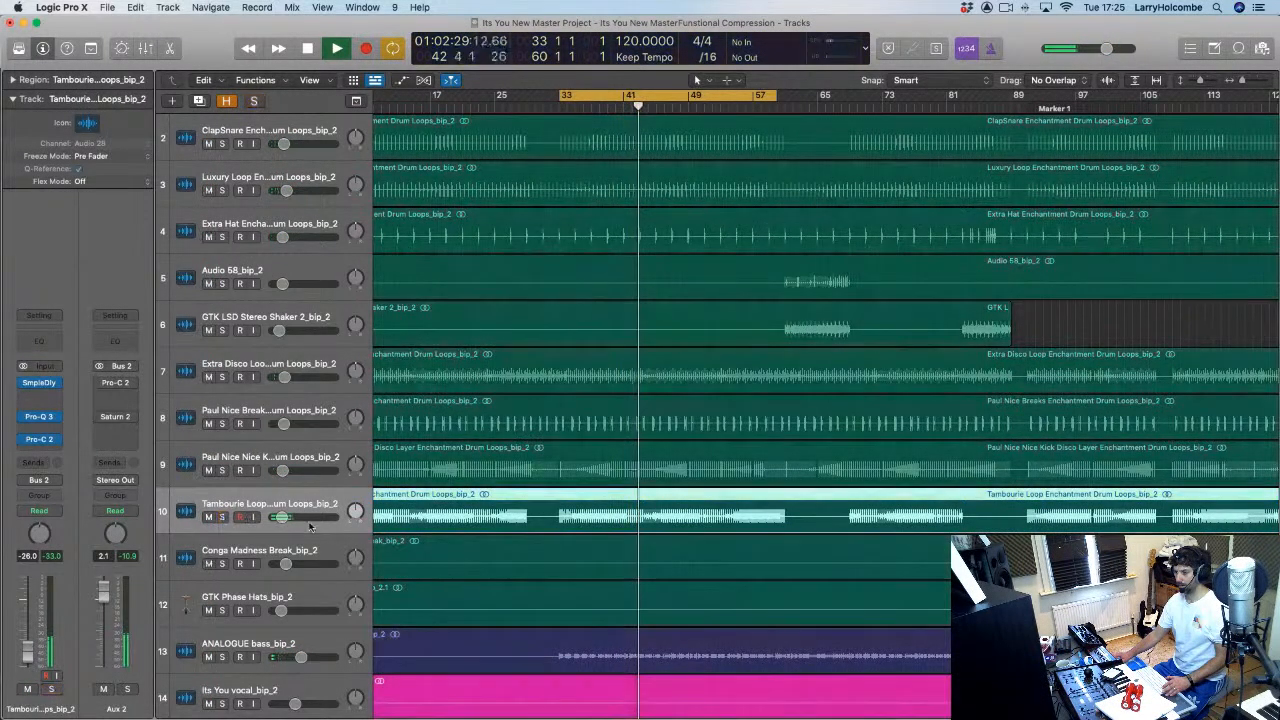
Step: Set the cycle range to bars 33 to 49 and start playback of the full arrangement
scroll(310, 527, "down", 1)
key("z")
key("space")
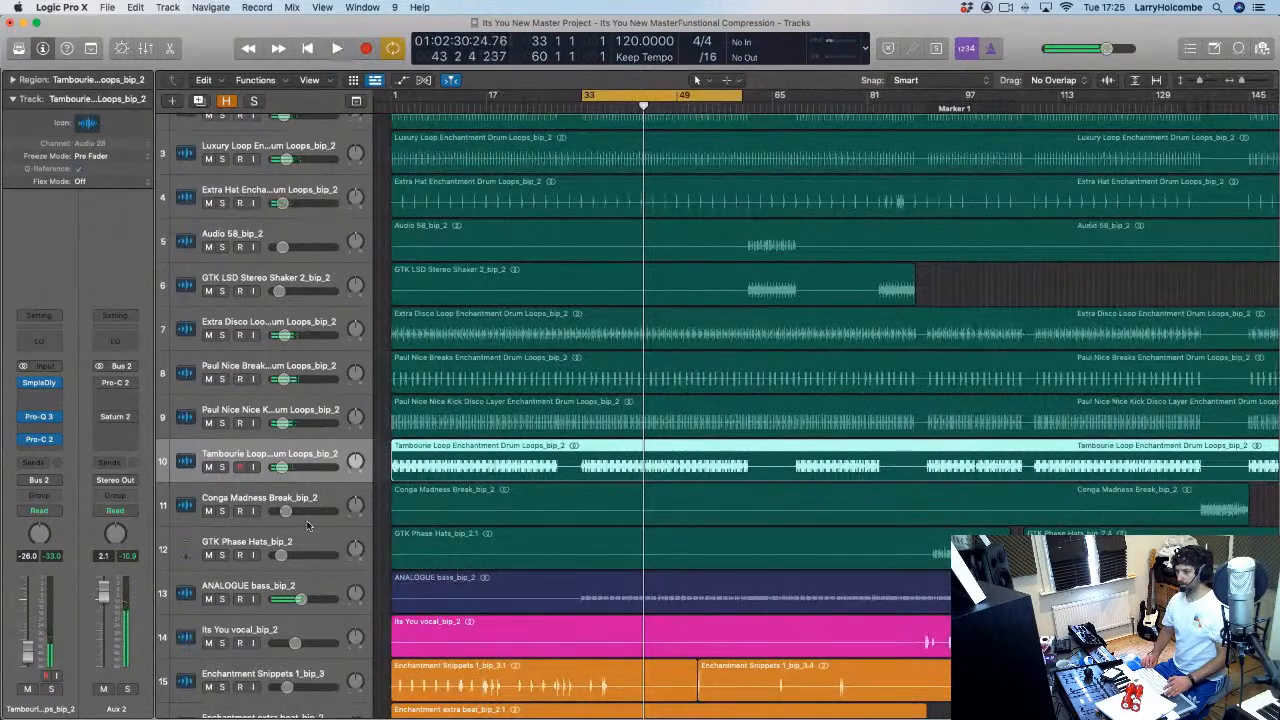
key("super+Up")
key("super+Up")
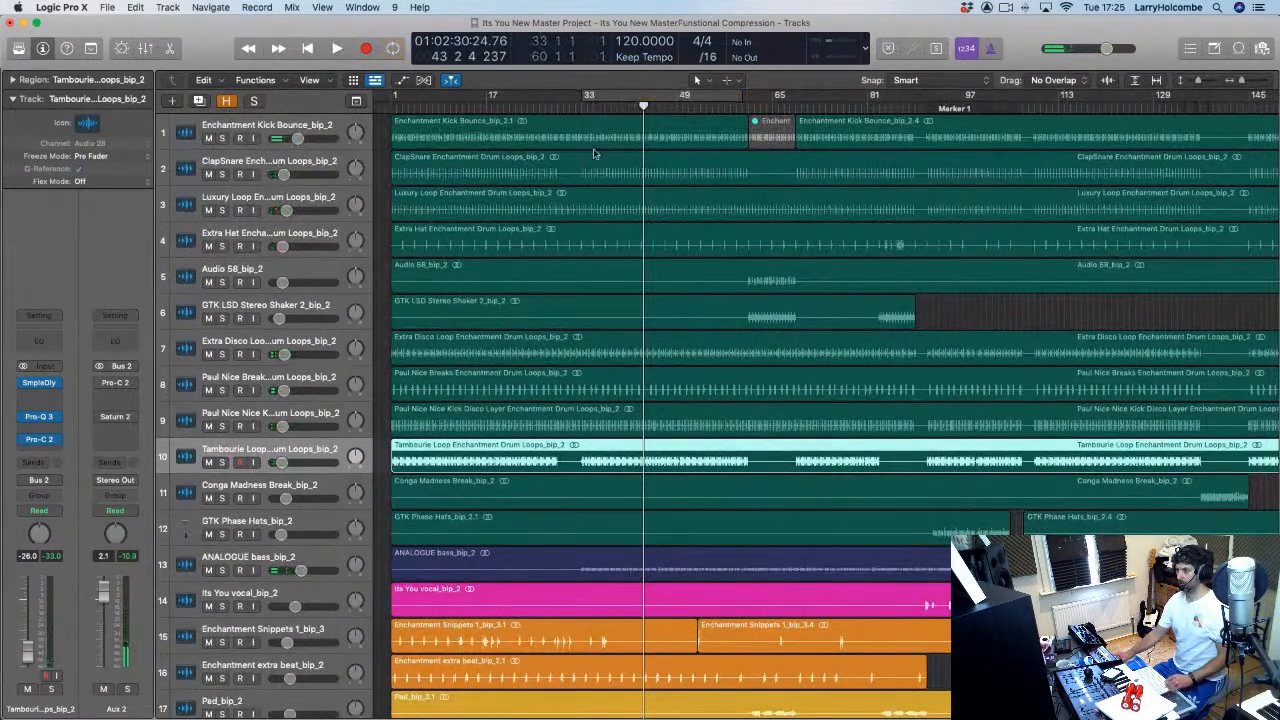
key("super+Left")
key("super+Up")
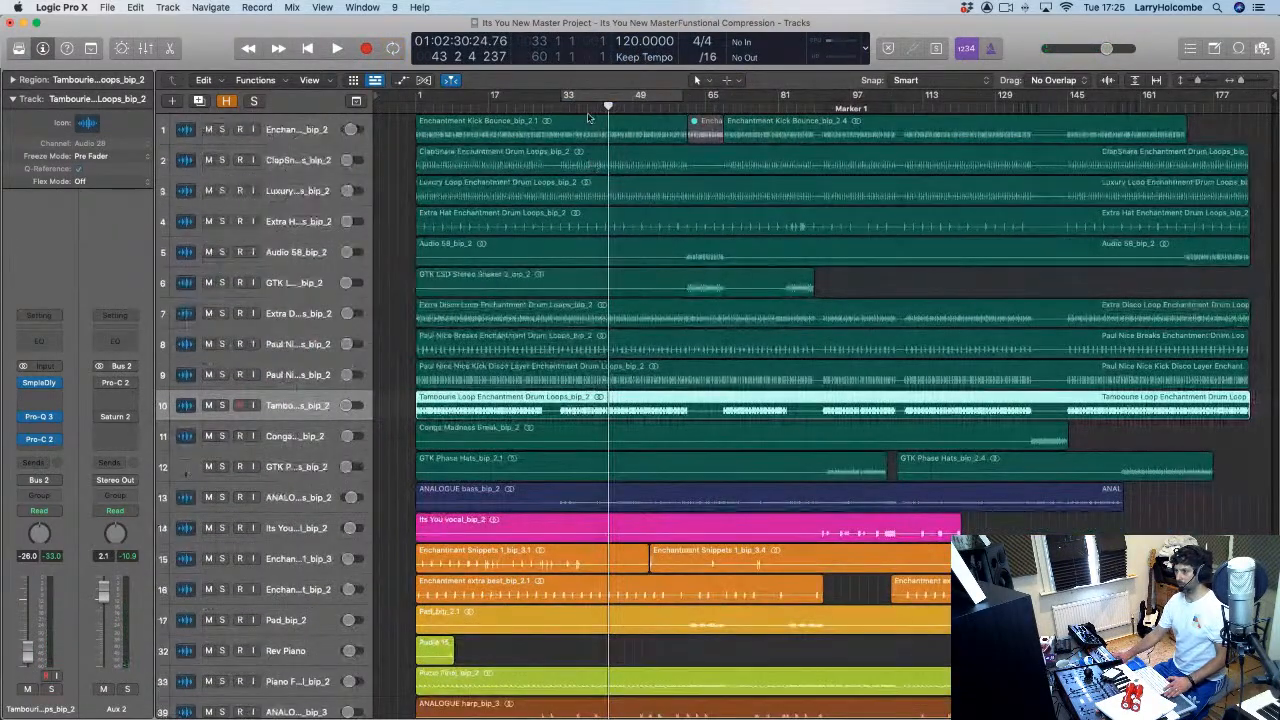
left_click_drag(563, 97, 632, 97)
key("space")
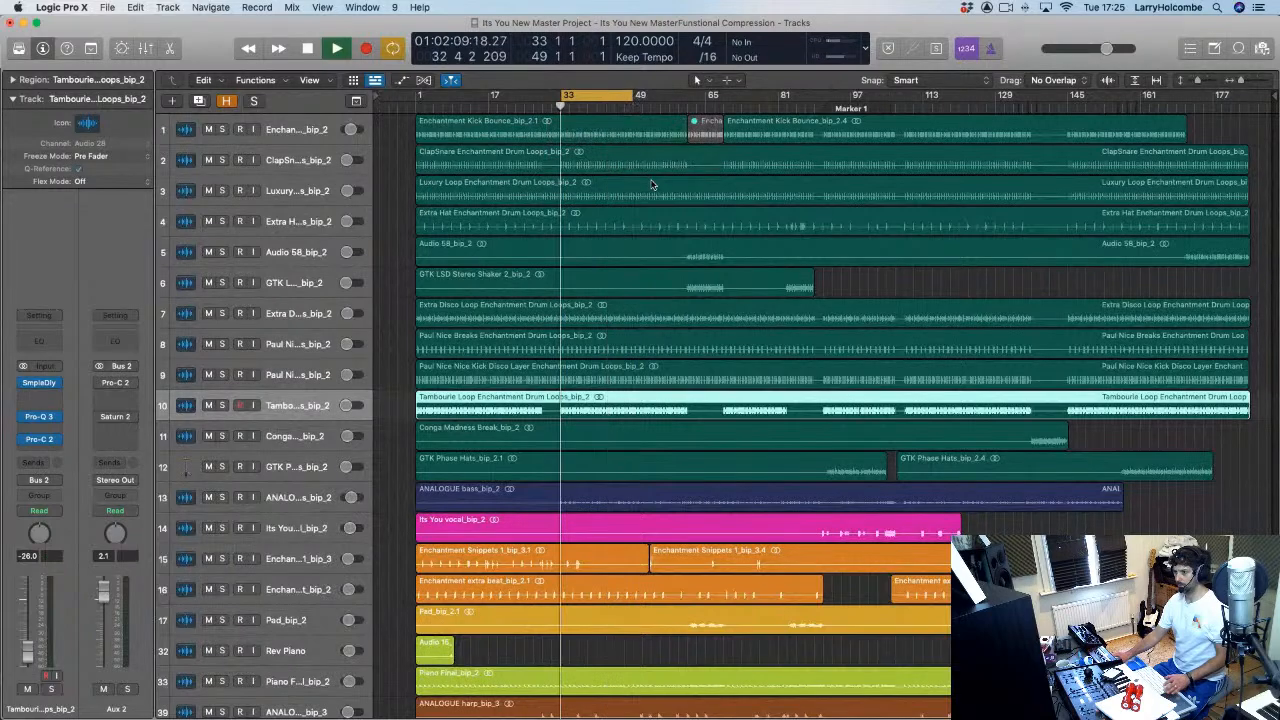
Step: Show the mixer, solo the Extra Disco Loop and Paul Nice Breaks channels, and select both channel strips together
key("x")
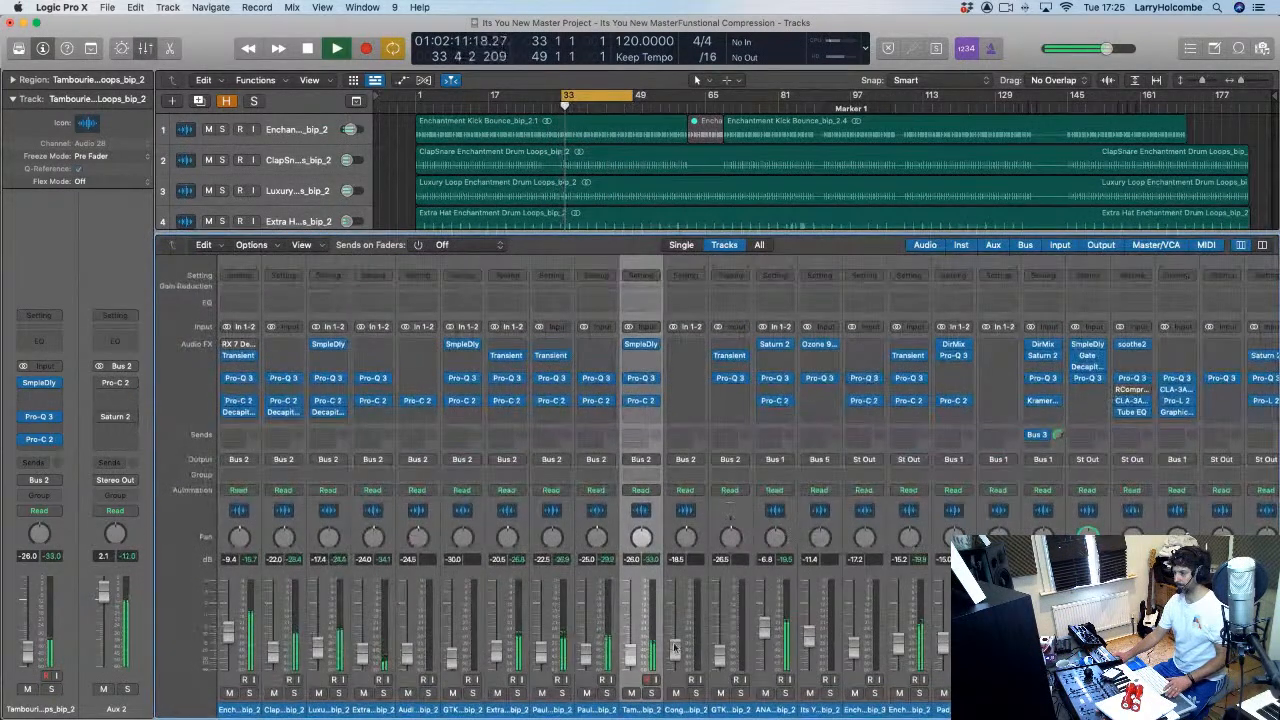
left_click(518, 694)
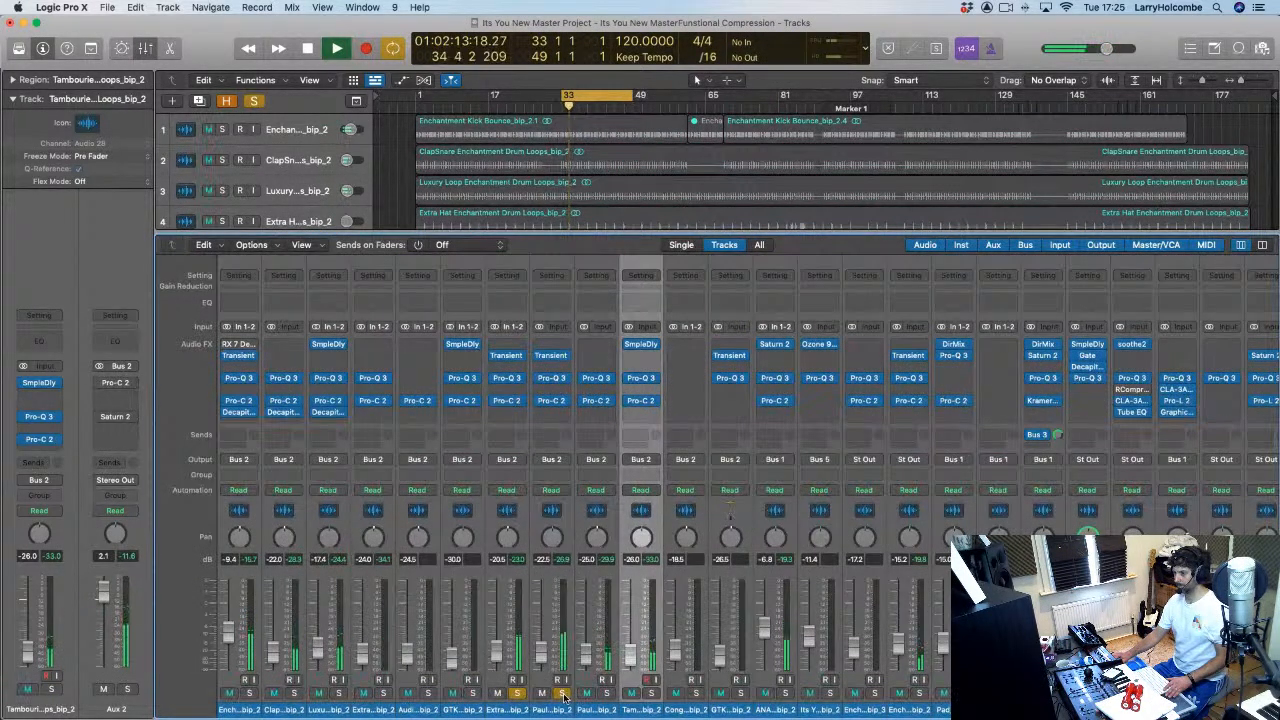
left_click_drag(500, 708, 543, 708)
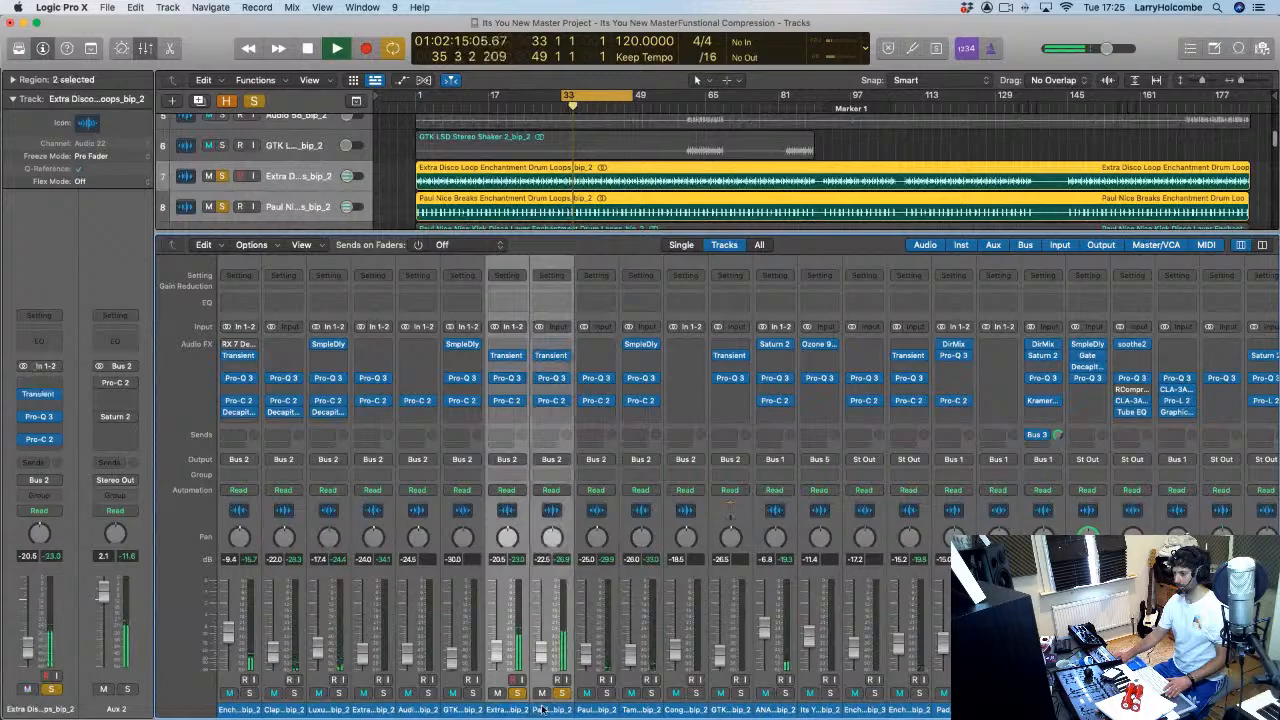
Step: Route the outputs of the selected Extra Disco Loop and Paul Nice Breaks channels to Bus 6
left_click(517, 457)
mouse_move(512, 507)
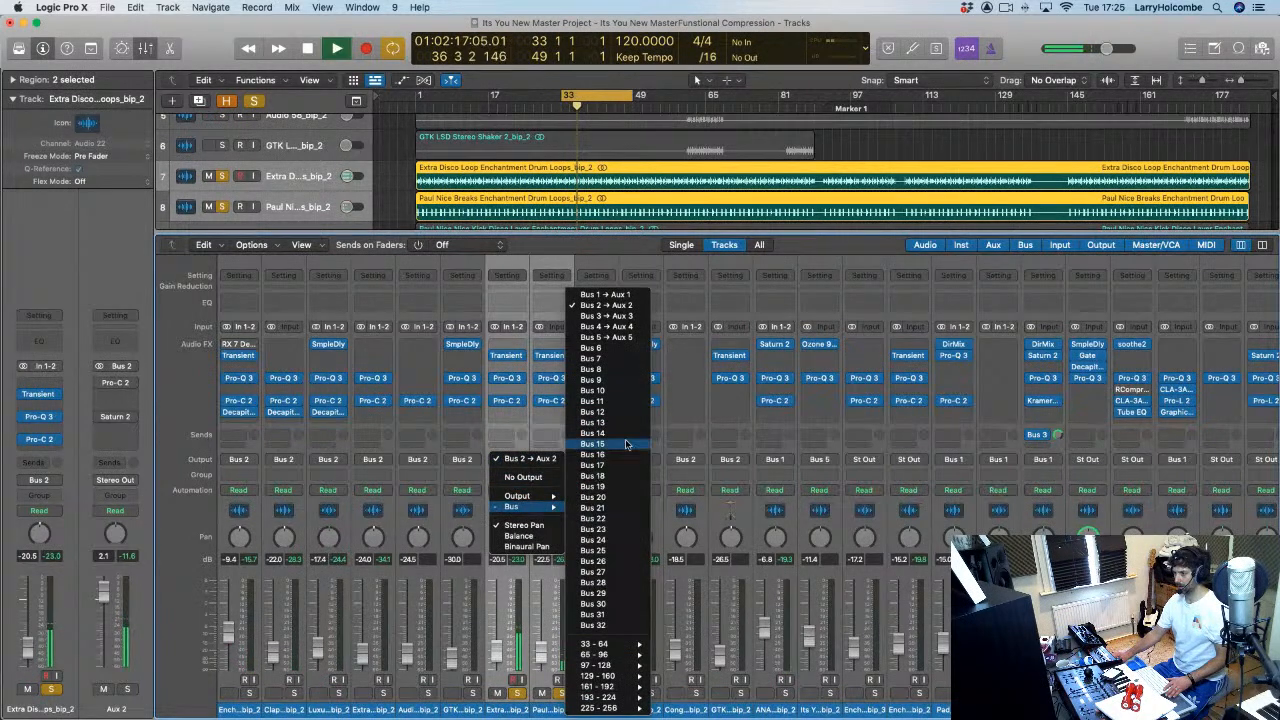
left_click(606, 349)
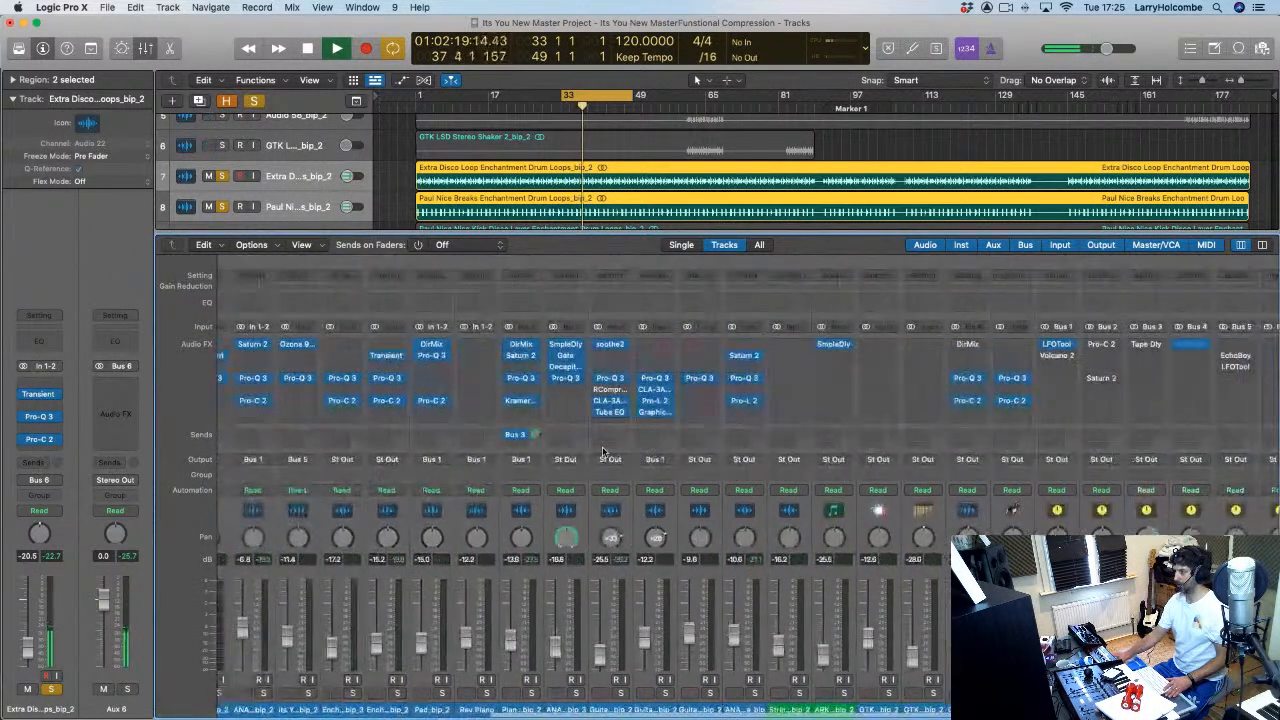
Step: Route the output of the new Aux 6 channel to Bus 2
left_click(1165, 459)
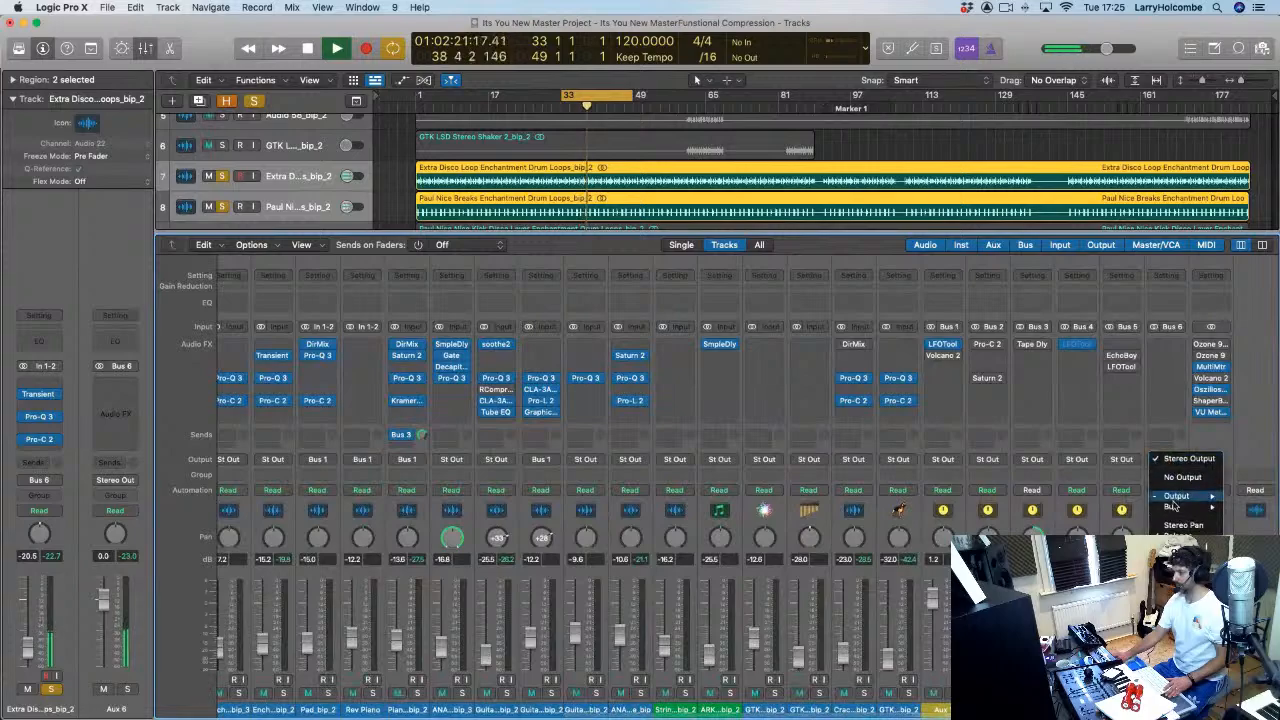
mouse_move(1172, 506)
left_click(1087, 307)
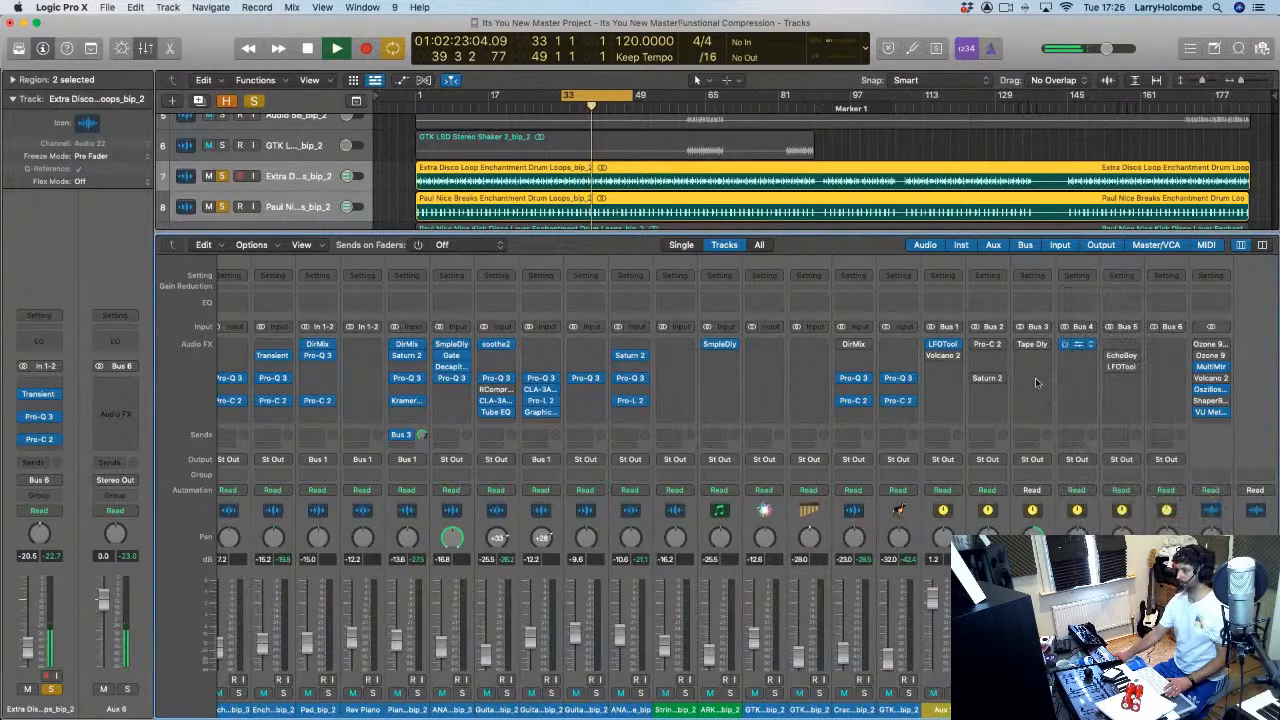
Step: Insert a stereo FabFilter Pro-MB on the Aux 6 channel and move its window clear of the Aux 6 strip
left_click(1166, 380)
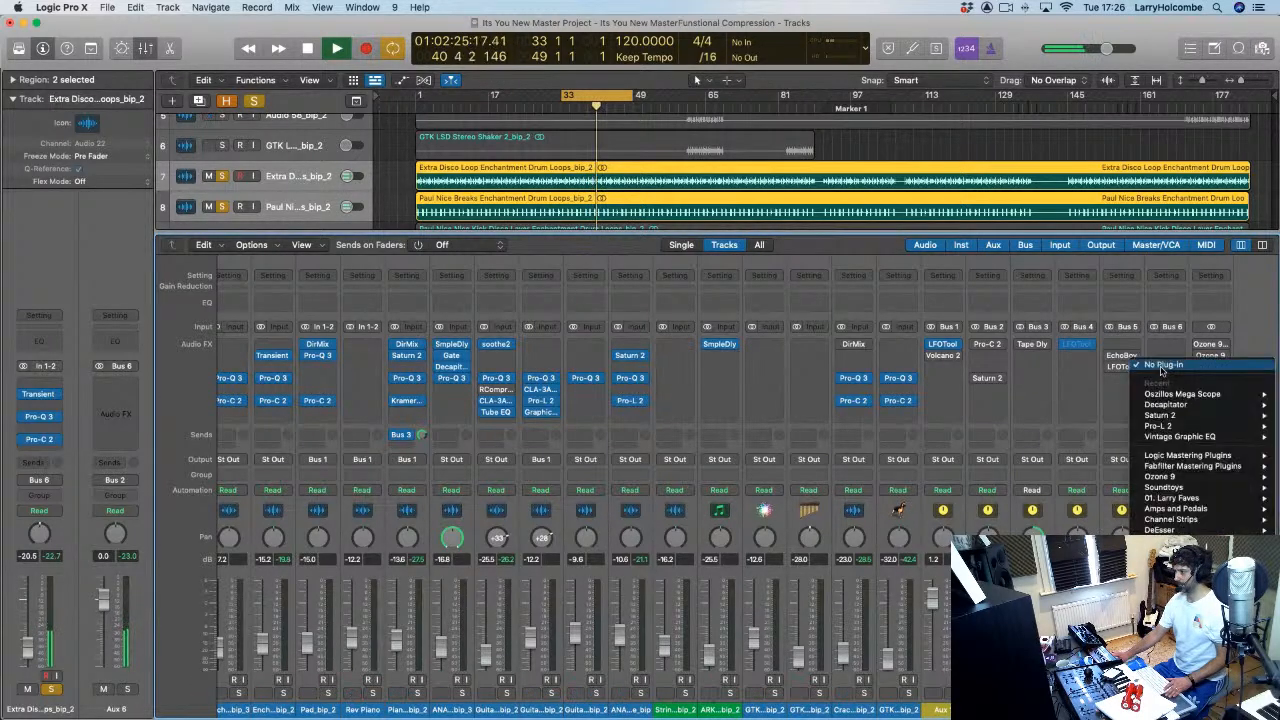
mouse_move(1180, 498)
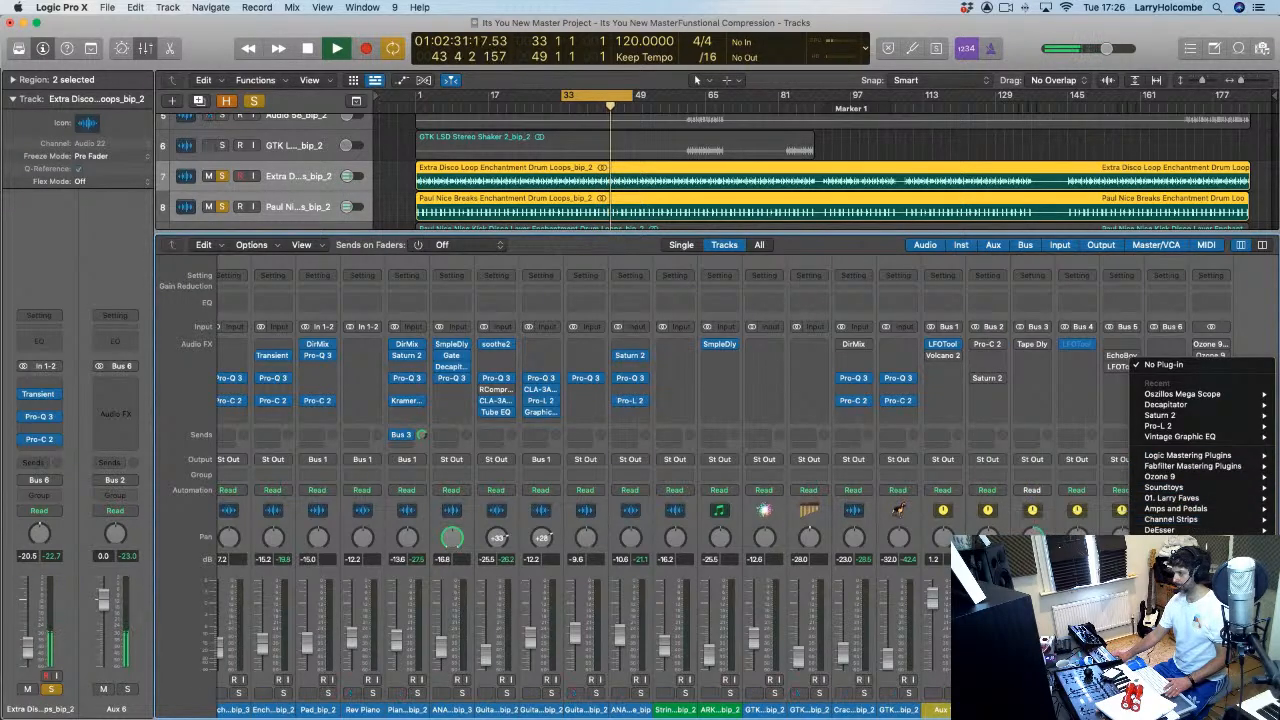
scroll(1180, 530, "down", 4)
mouse_move(1180, 540)
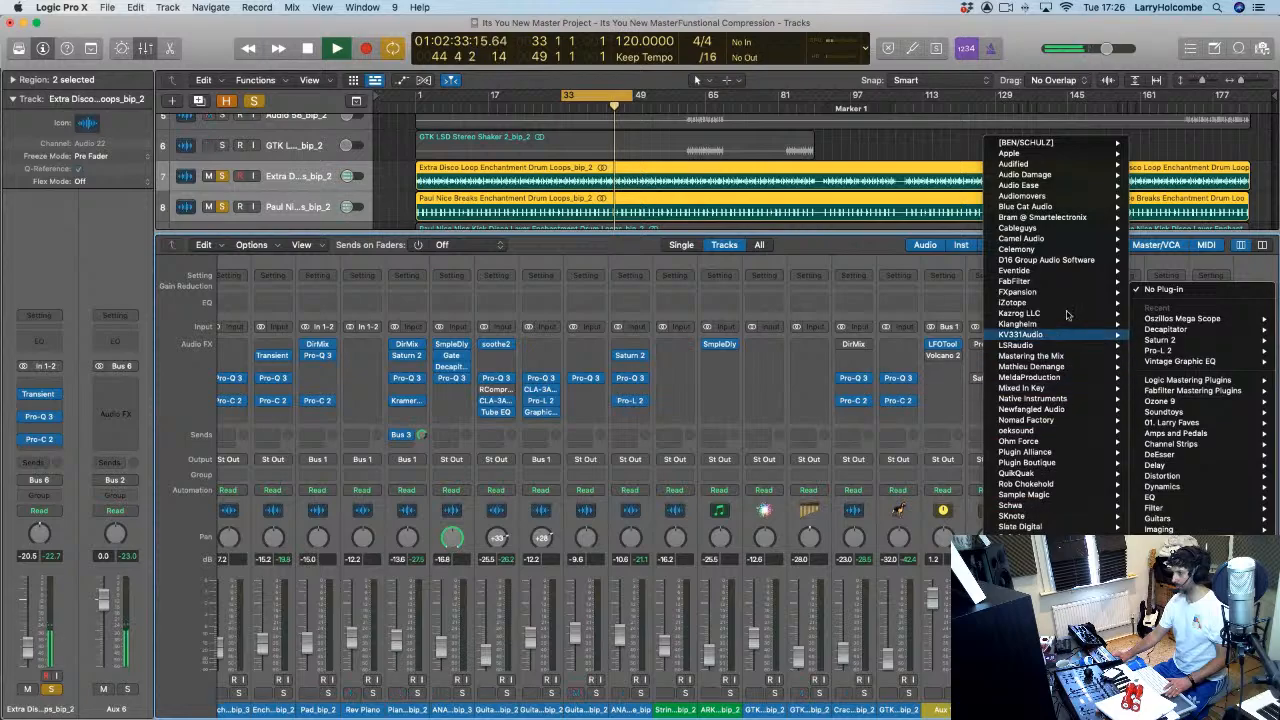
mouse_move(1049, 288)
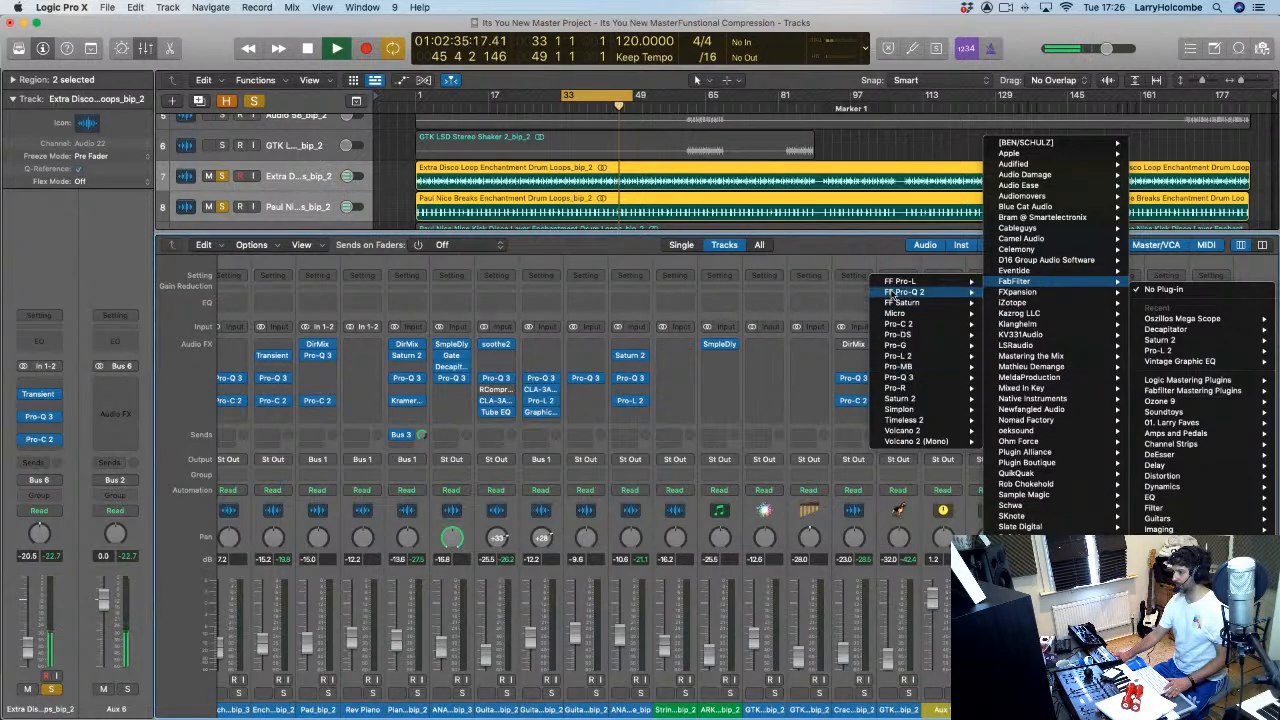
mouse_move(906, 368)
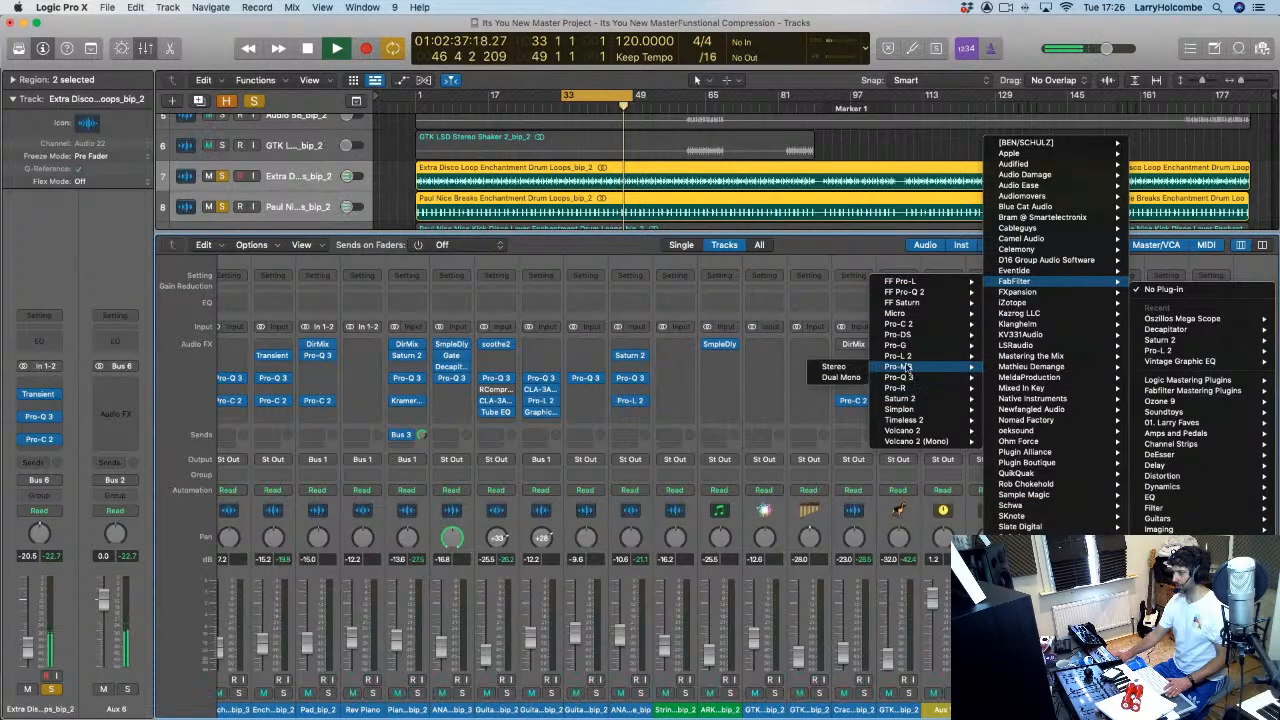
left_click(834, 368)
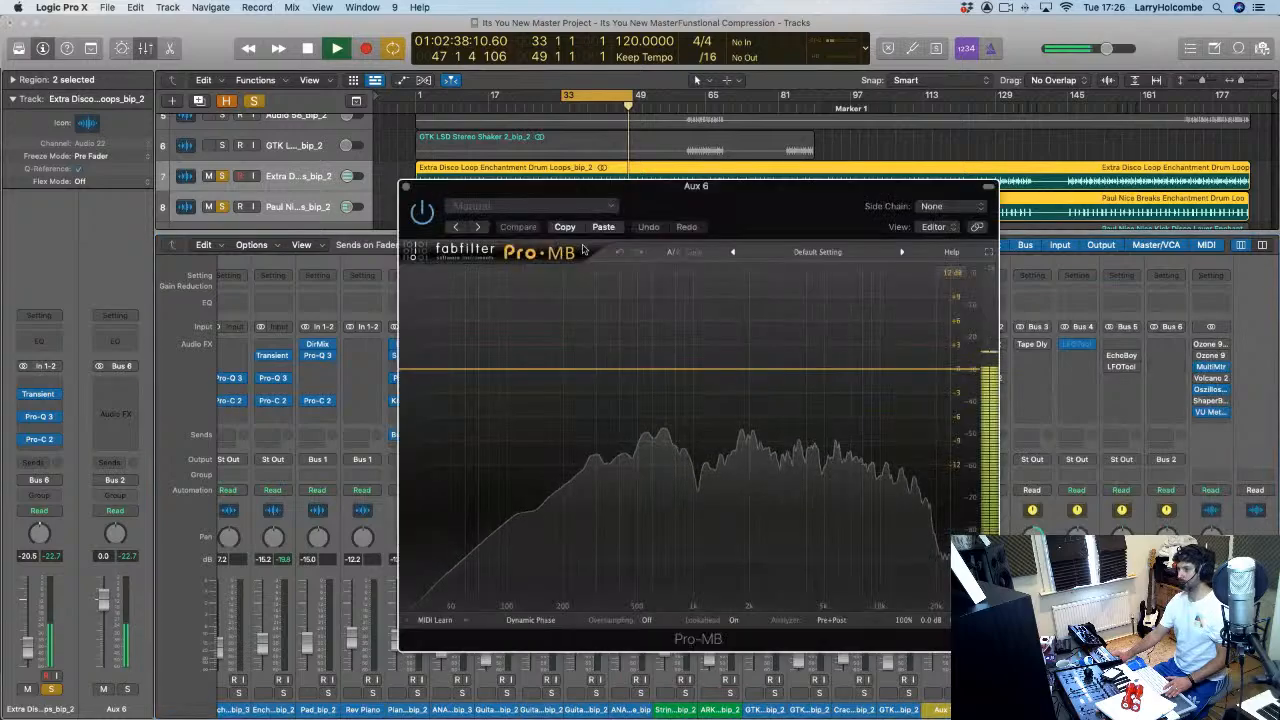
left_click_drag(722, 190, 566, 154)
Step: Create a Pro-MB band from about 1 kHz up to the top of the spectrum and set its mode to Expand
left_click(600, 334)
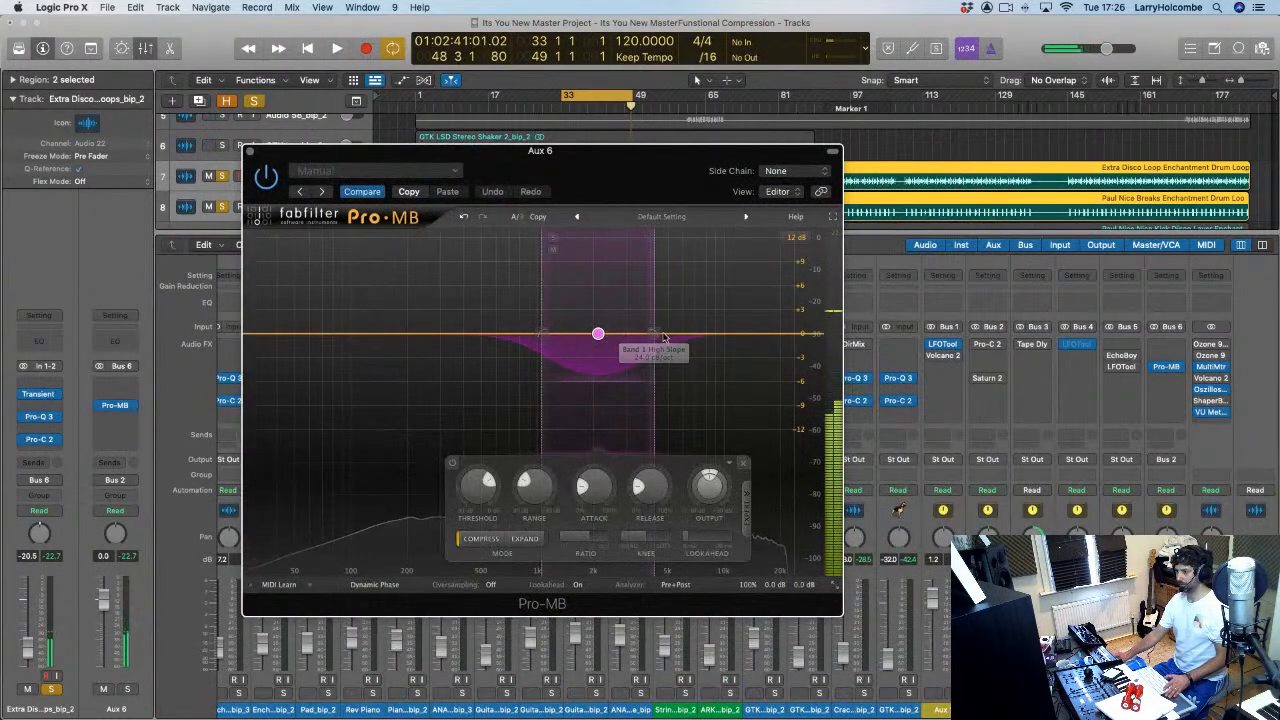
left_click_drag(629, 334, 825, 335)
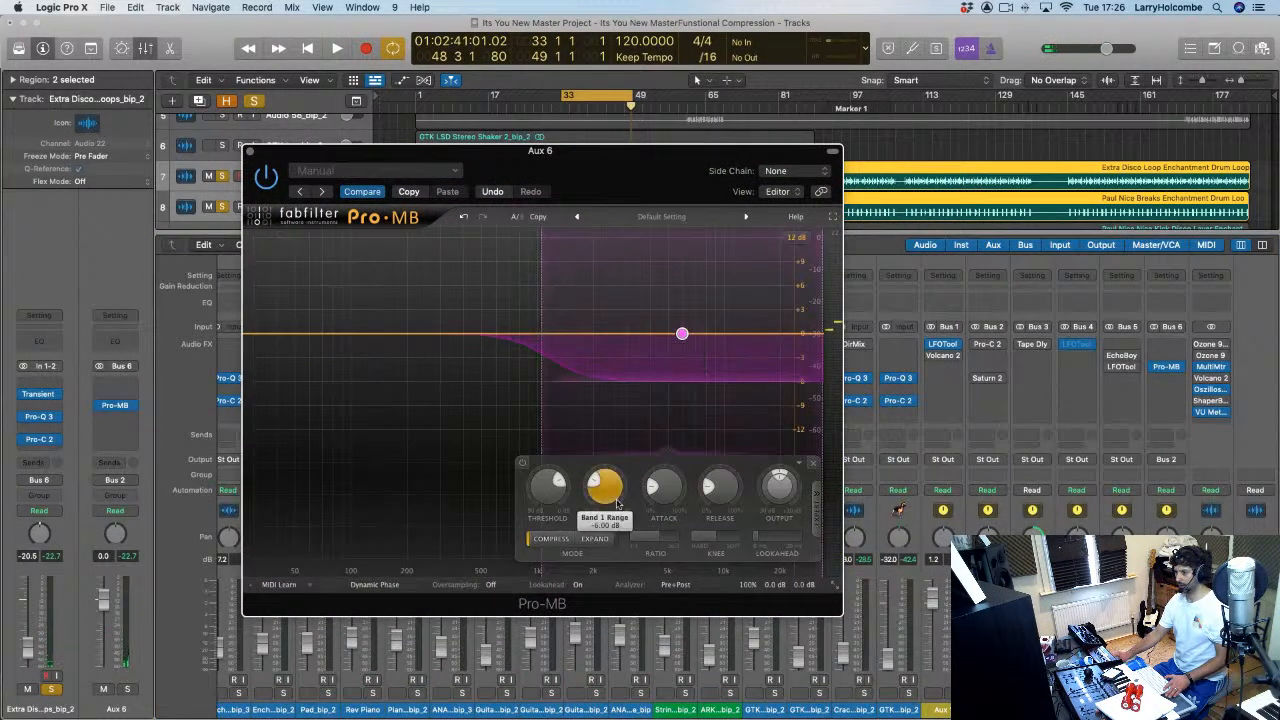
left_click(601, 539)
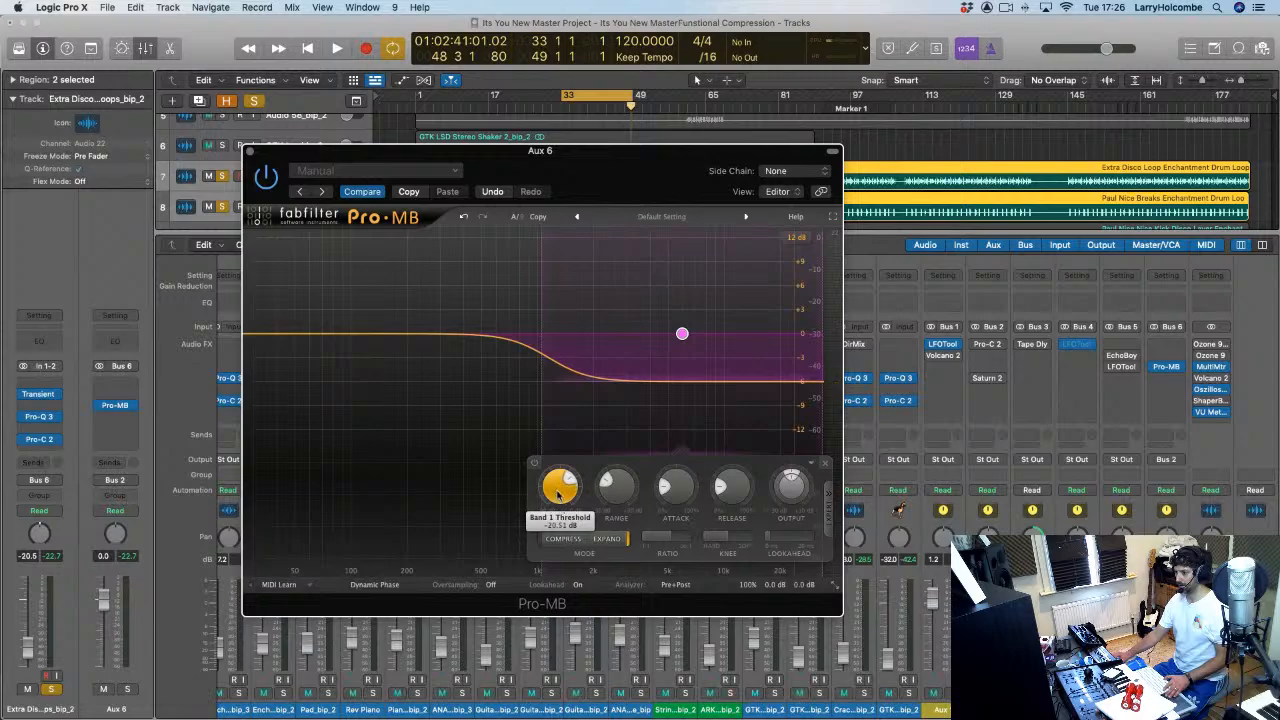
Step: Play the soloed loops and shape Band 1 by lowering the threshold, raising the range to +10.67 dB, and increasing attack and release
key("space")
left_click_drag(615, 490, 616, 451)
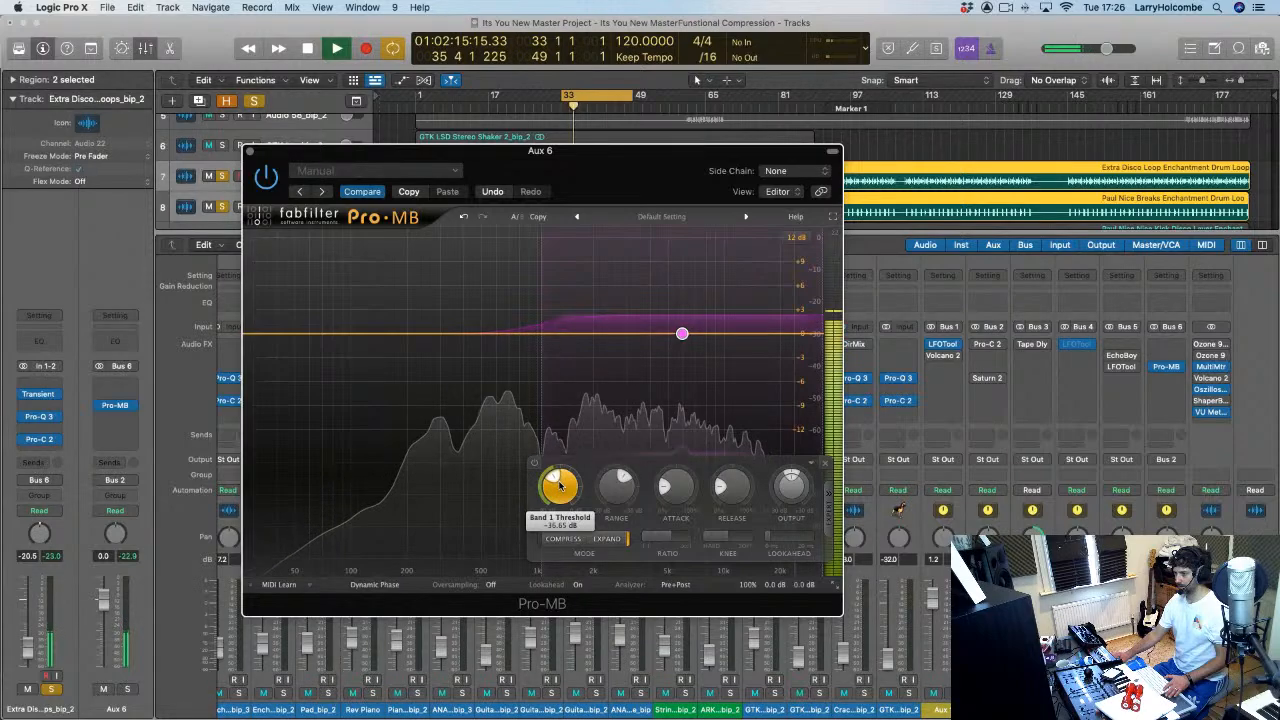
left_click_drag(617, 488, 616, 432)
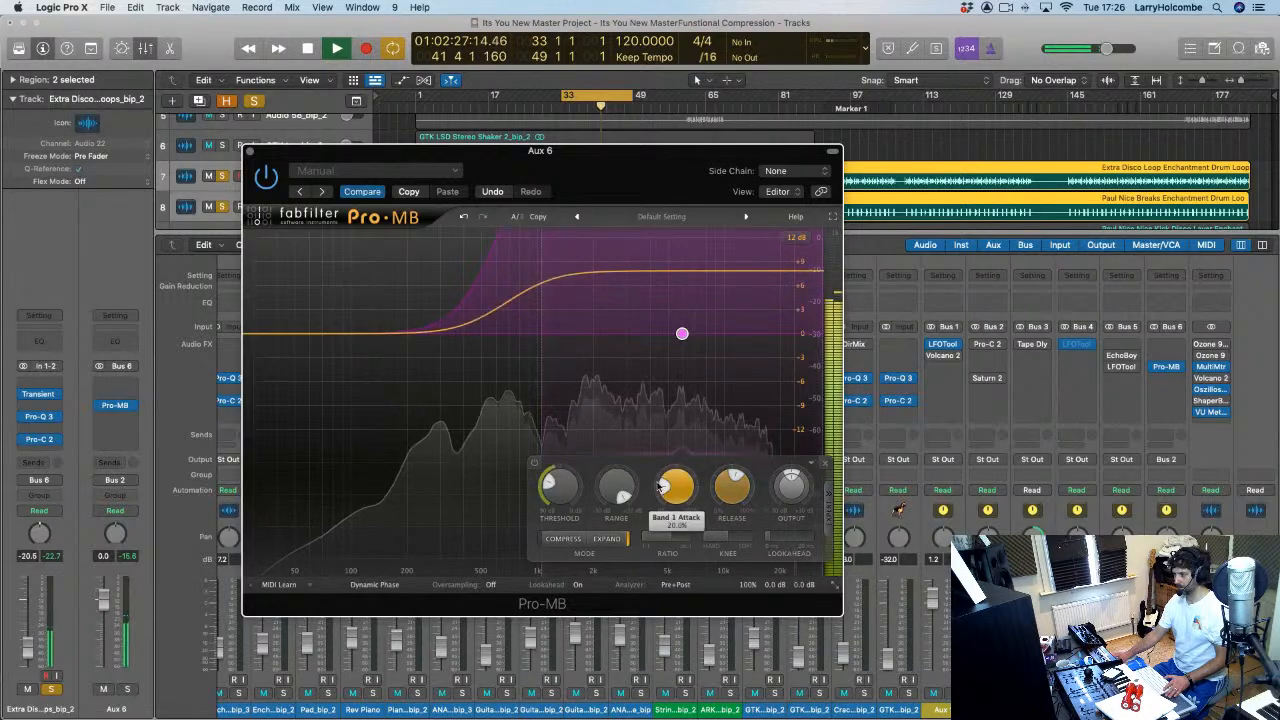
mouse_move(738, 584)
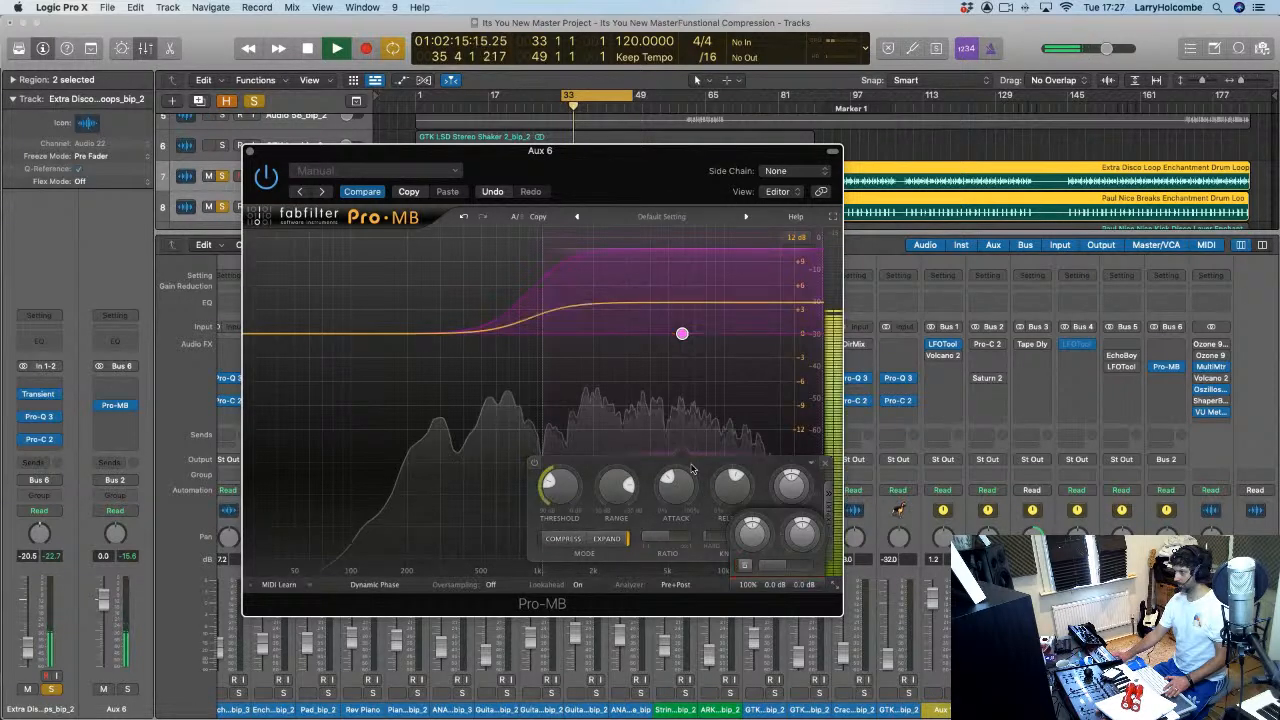
Step: Hide the mixer, clear the solos and cycle range, and audition the full arrangement from bar 14
key("x")
key("space")
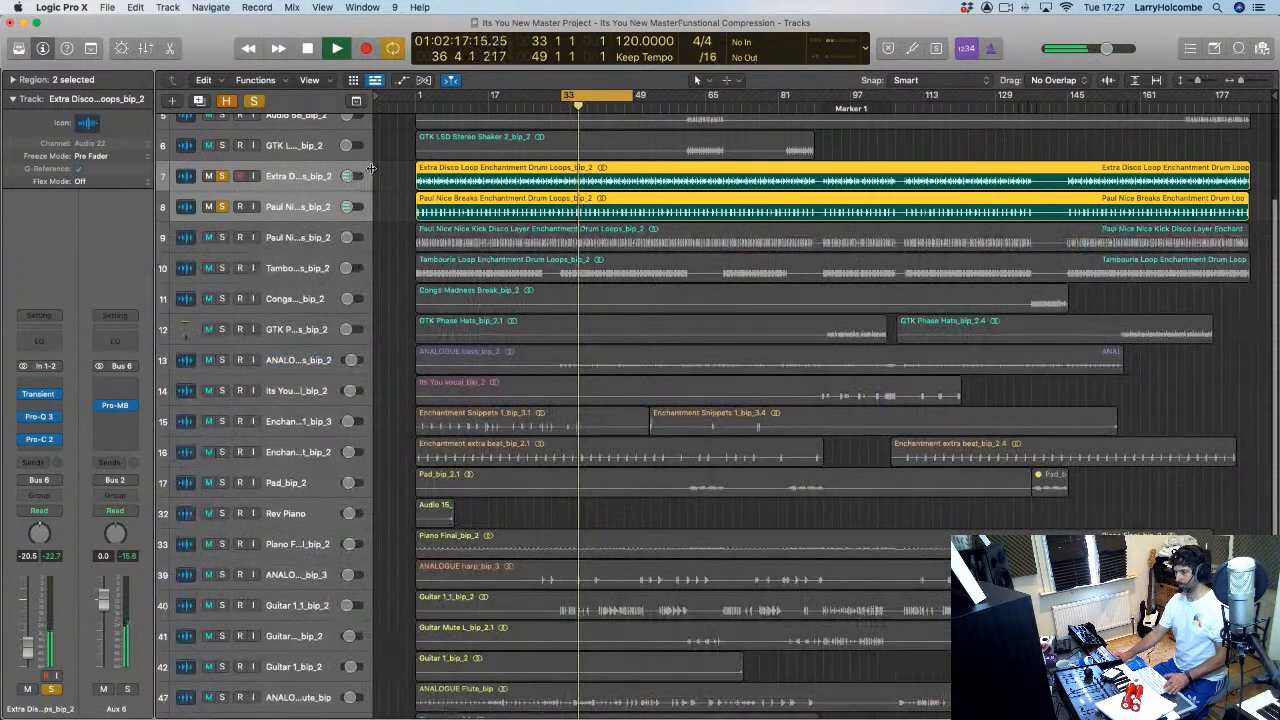
left_click(577, 97)
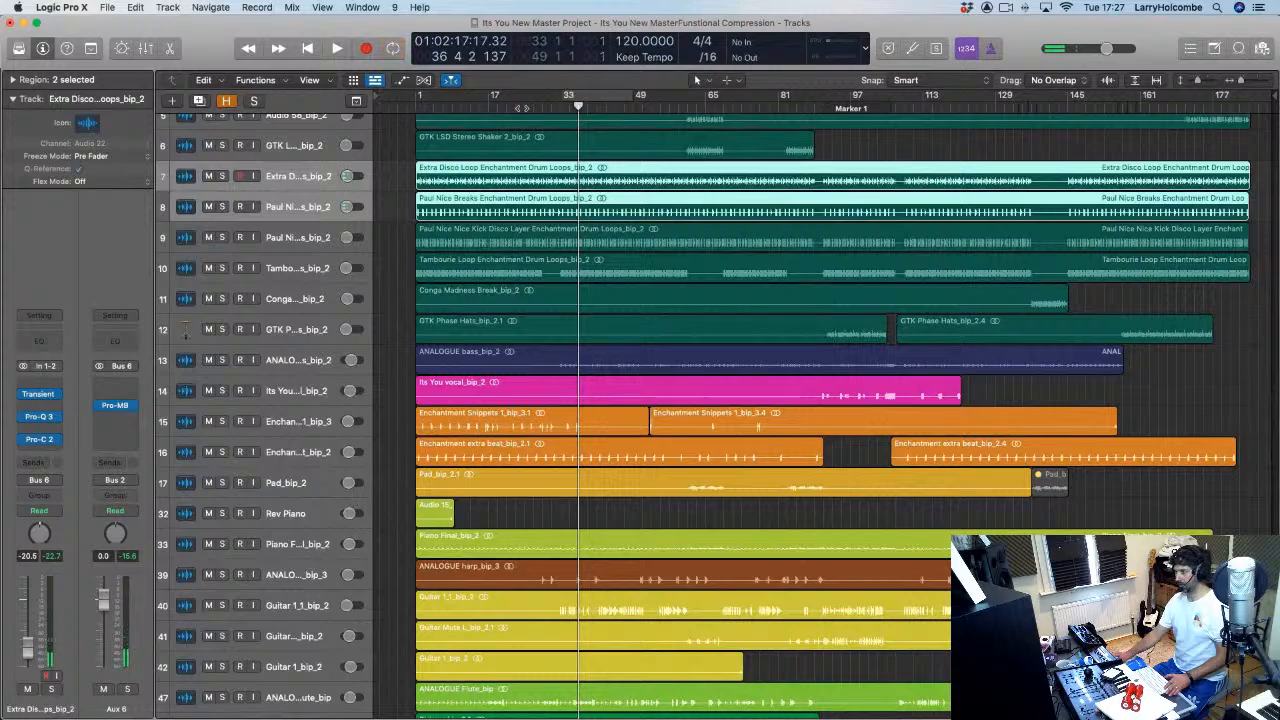
left_click(475, 97)
key("space")
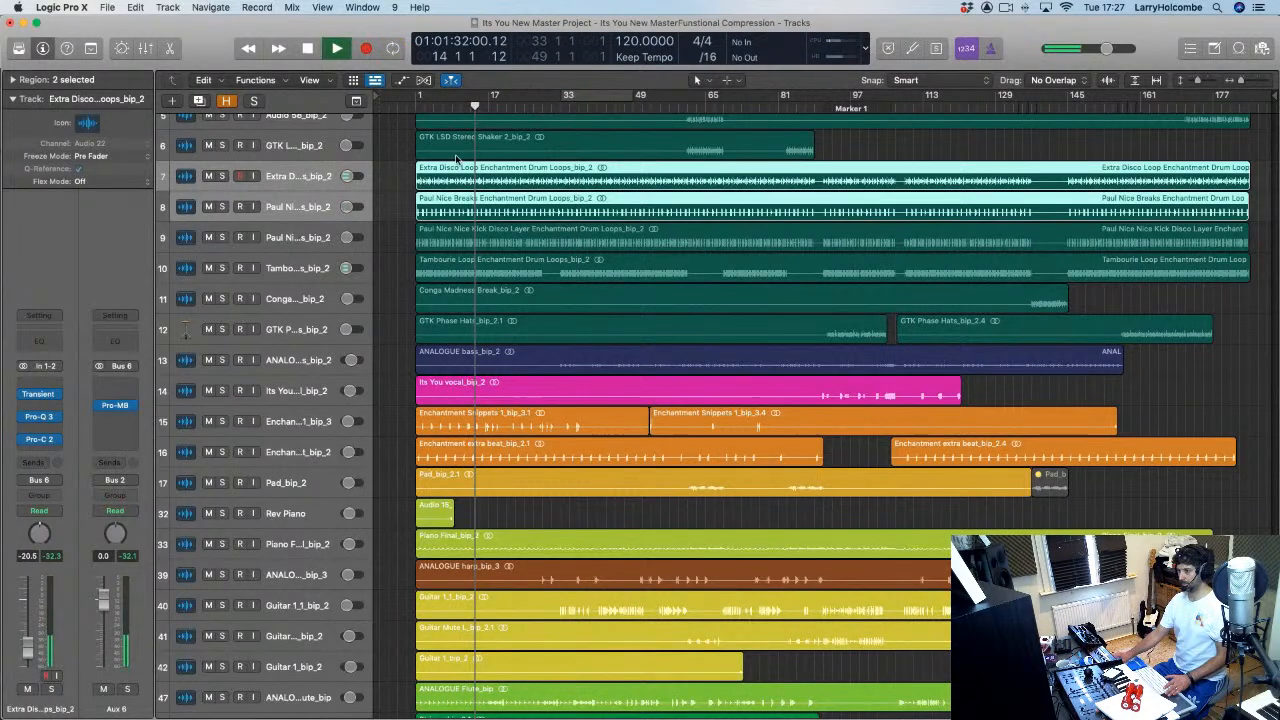
key("space")
Step: Solo the Paul Nice Nice Kick Disco Layer track and route its output to Bus 6
left_click(307, 237)
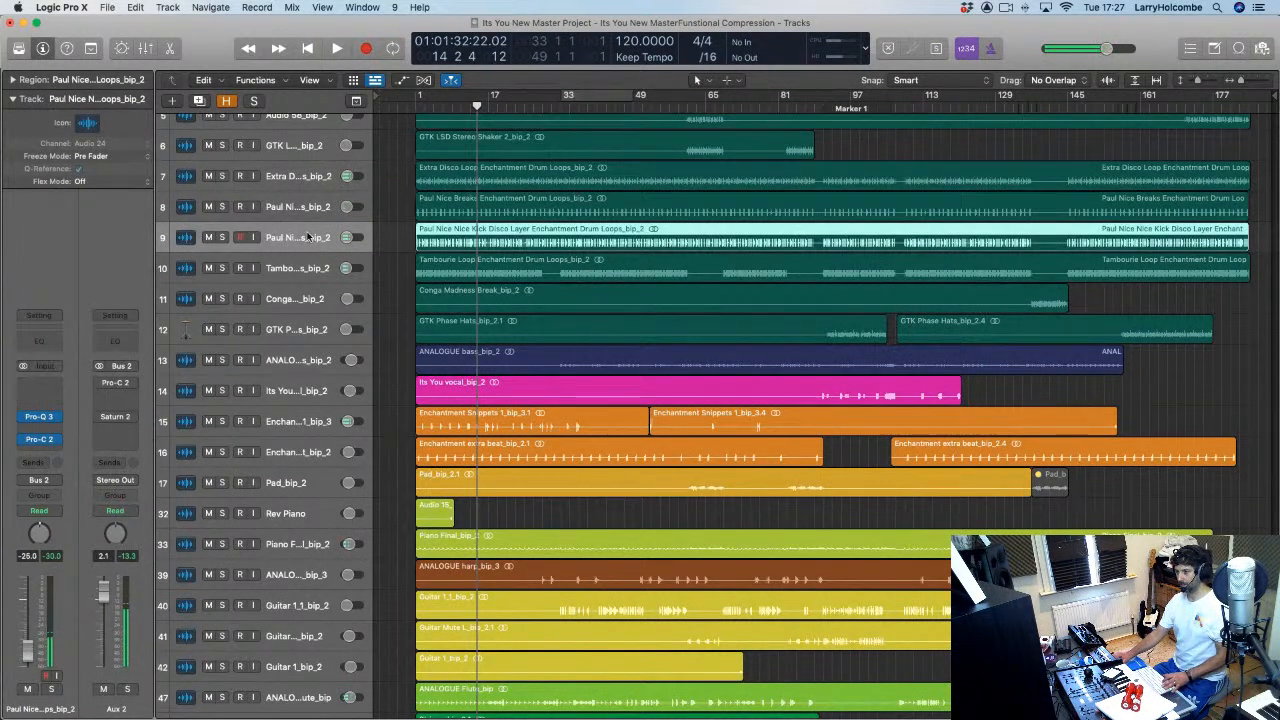
left_click(222, 237)
key("space")
key("x")
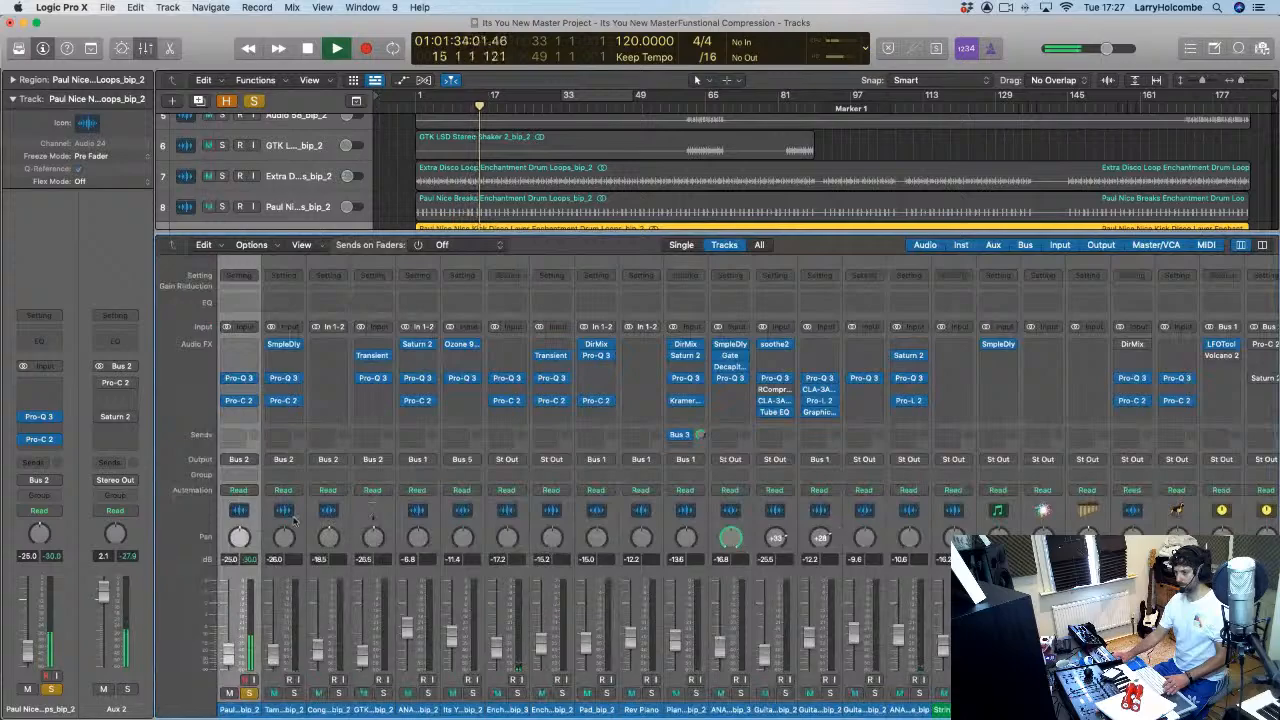
scroll(294, 521, "left", 3)
left_click(295, 459)
mouse_move(305, 507)
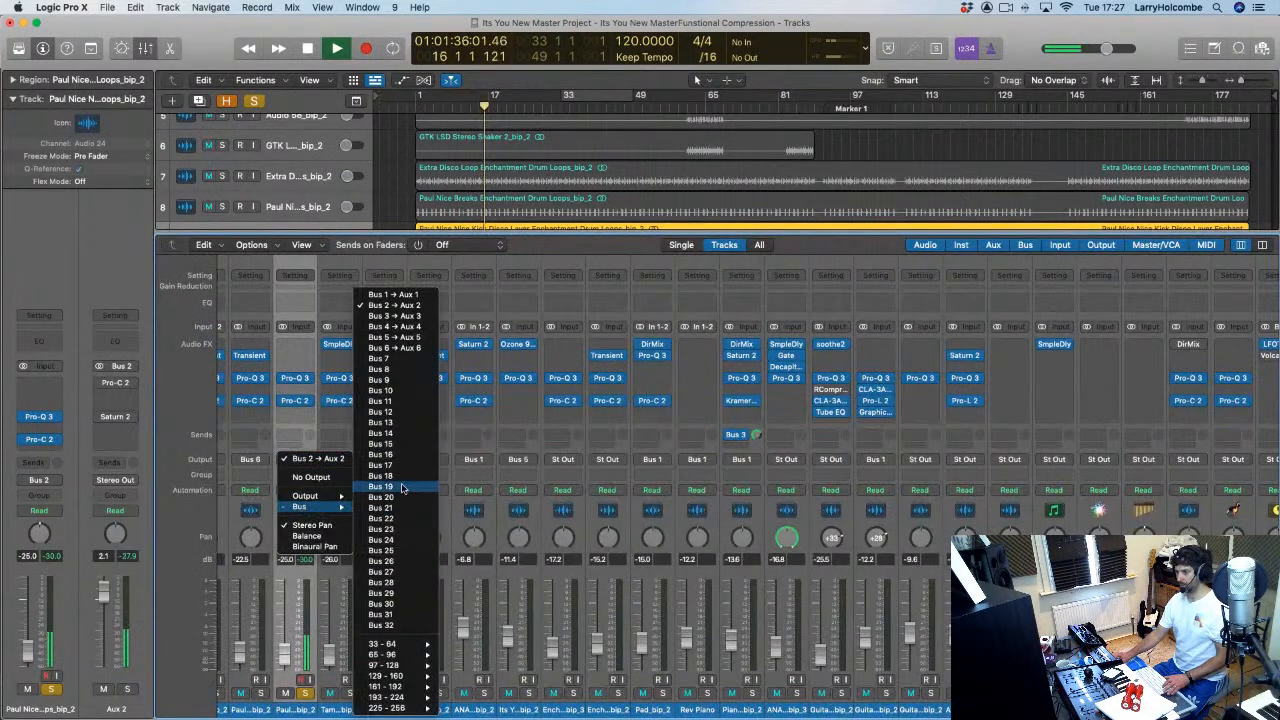
left_click(395, 347)
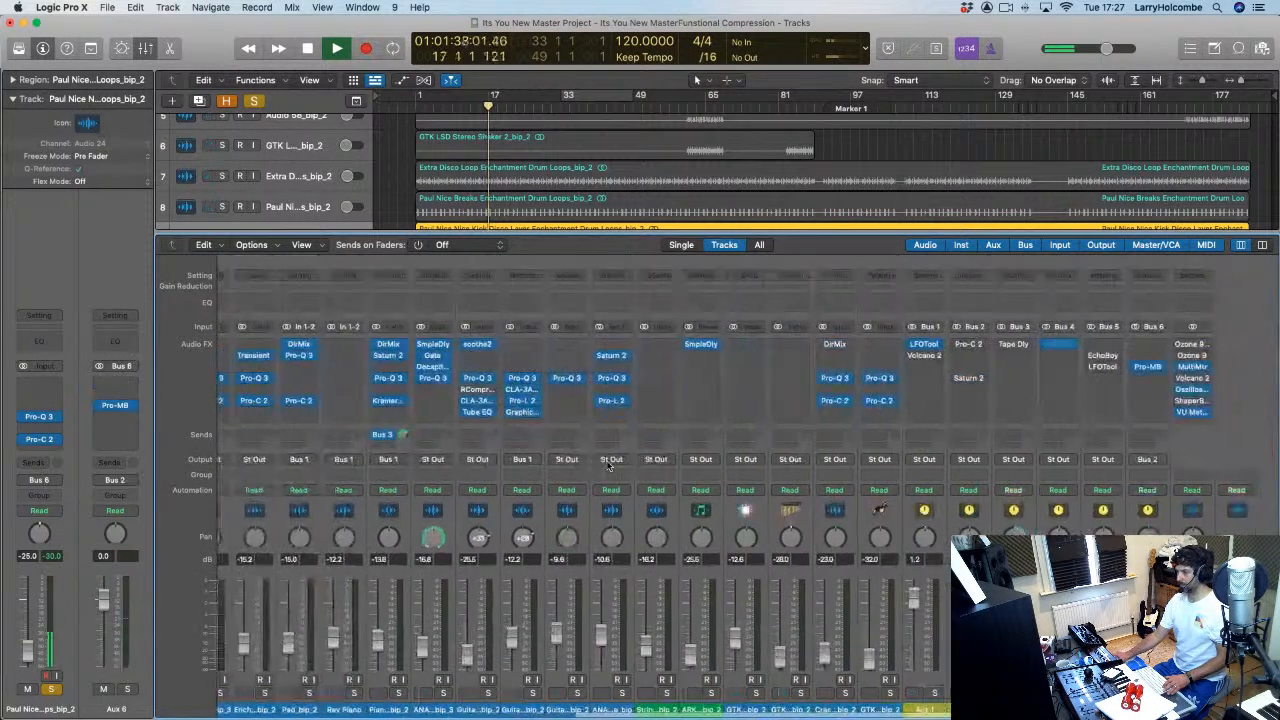
Step: Add the Extra Disco Loop and Paul Nice Breaks channels to the solo so all three Bus 6 loops play together
scroll(608, 465, "left", 2)
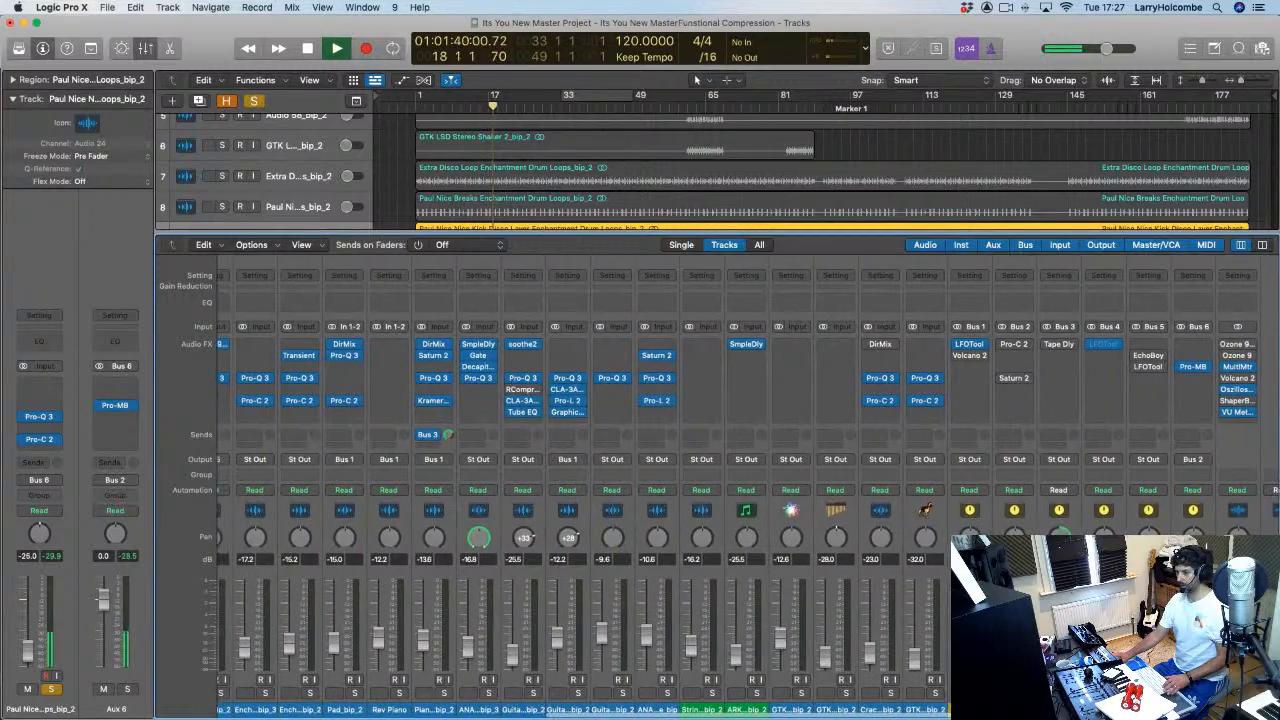
scroll(608, 465, "left", 10)
left_click(409, 693)
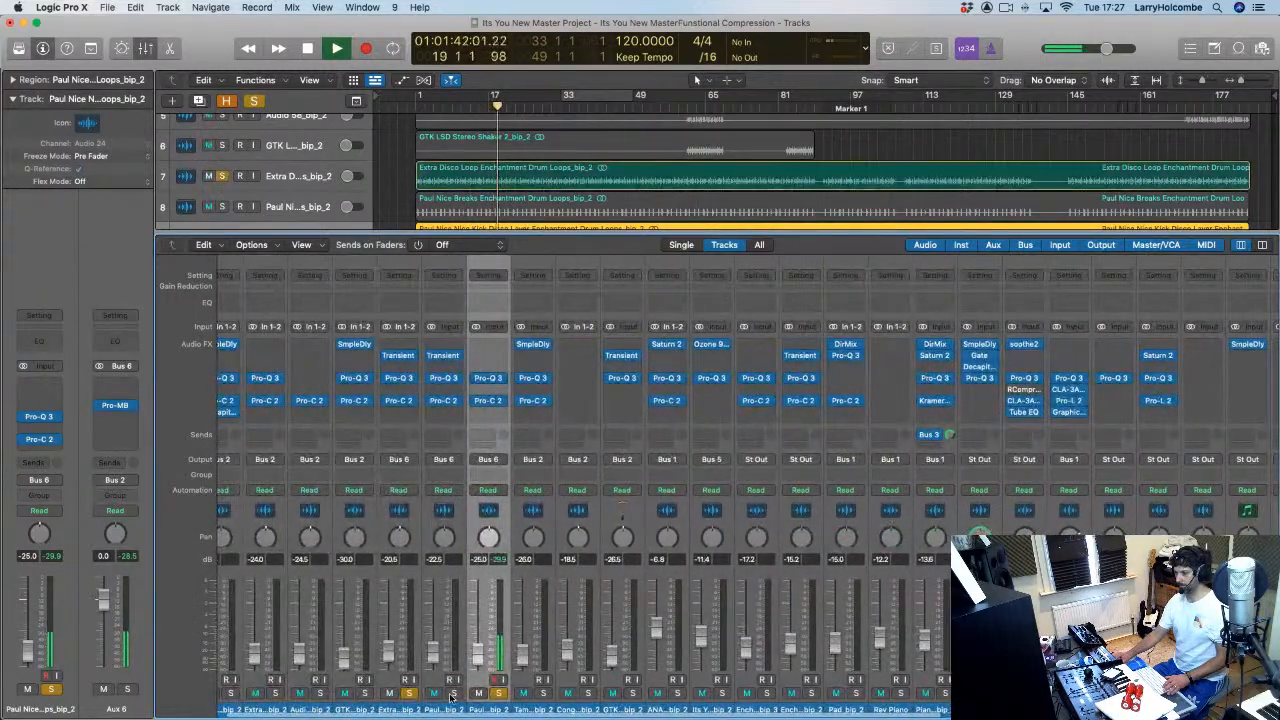
key("x")
key("x")
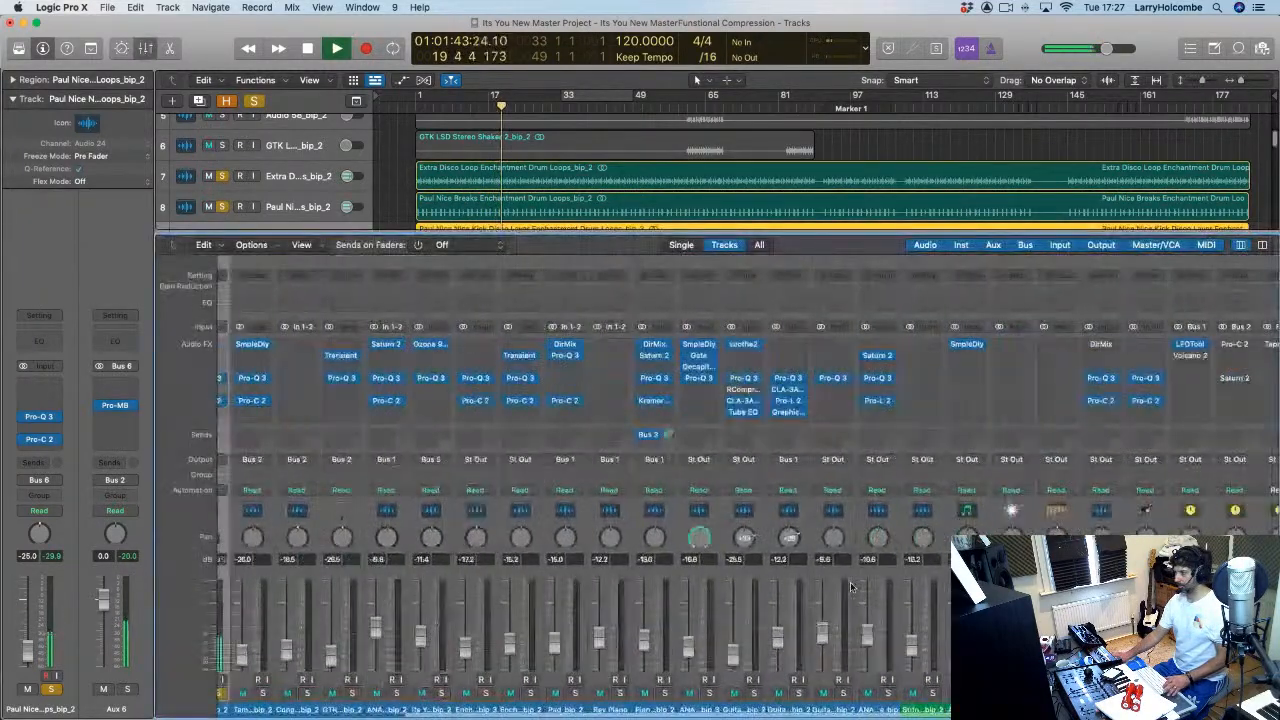
Step: Reduce the Band 1 range in the Aux 6 Pro-MB to just under +9 dB and close the plug-in
scroll(851, 587, "right", 5)
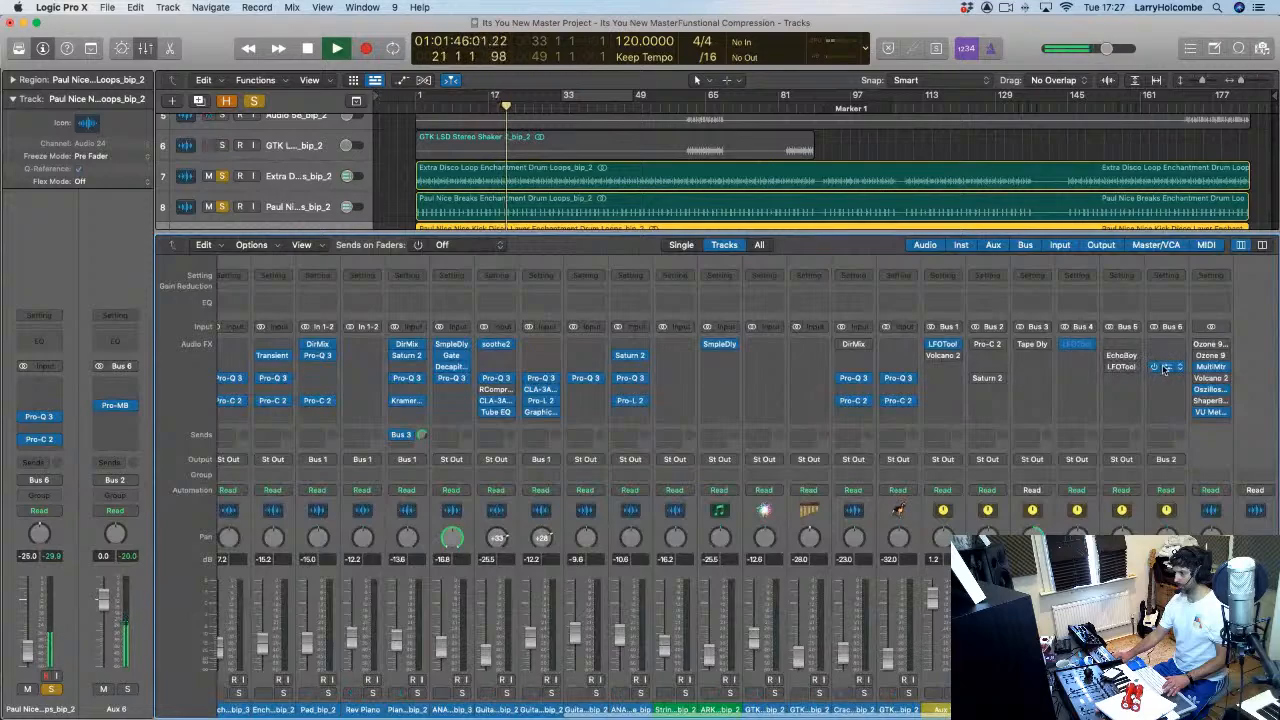
left_click(1165, 368)
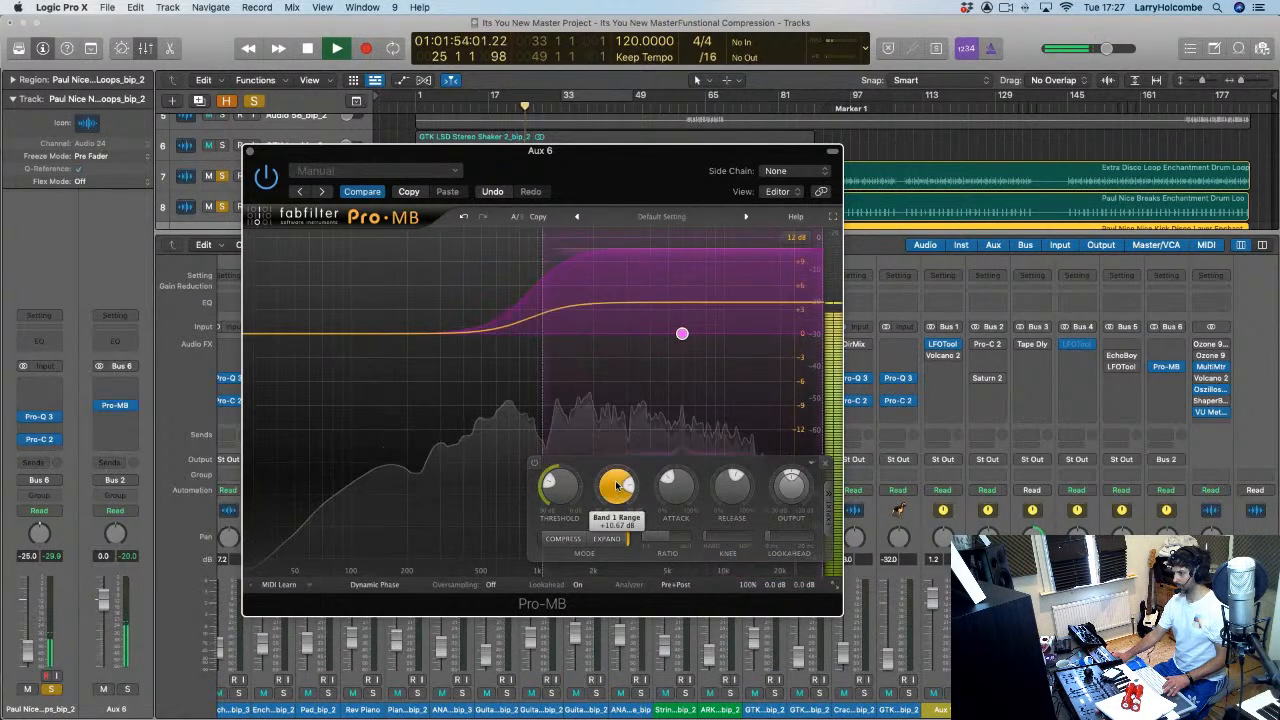
left_click_drag(624, 486, 611, 507)
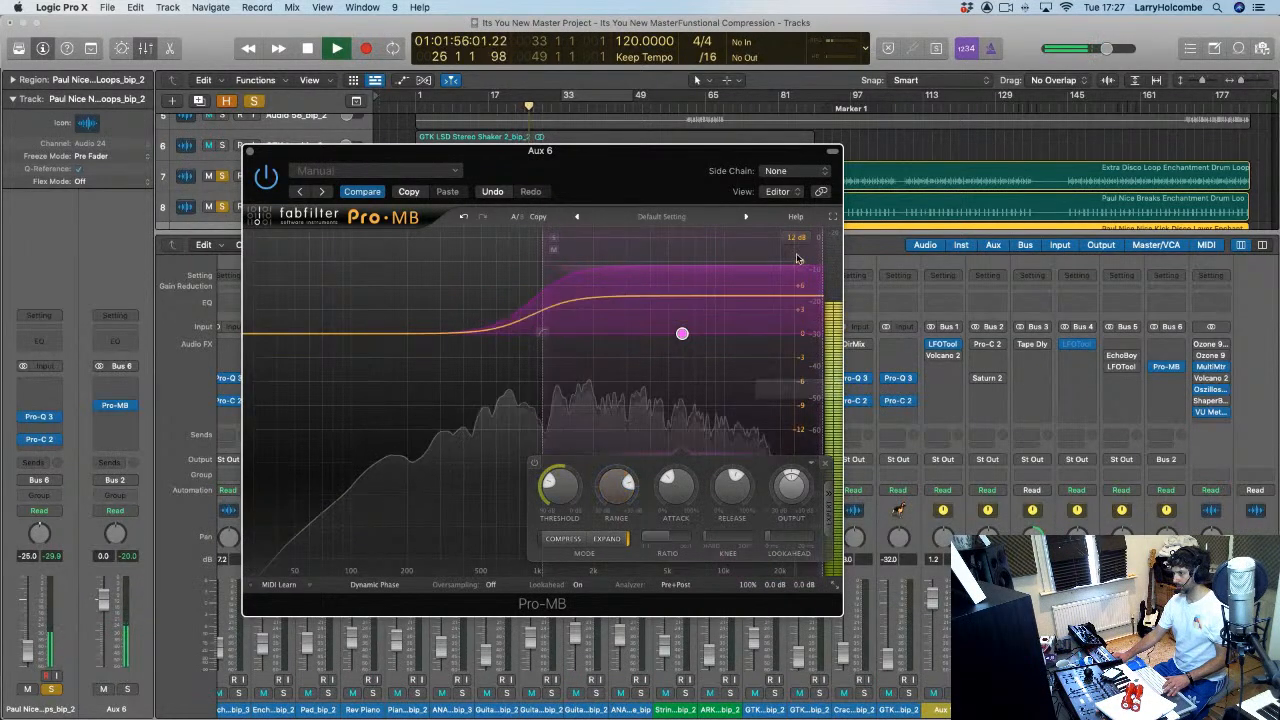
left_click(248, 151)
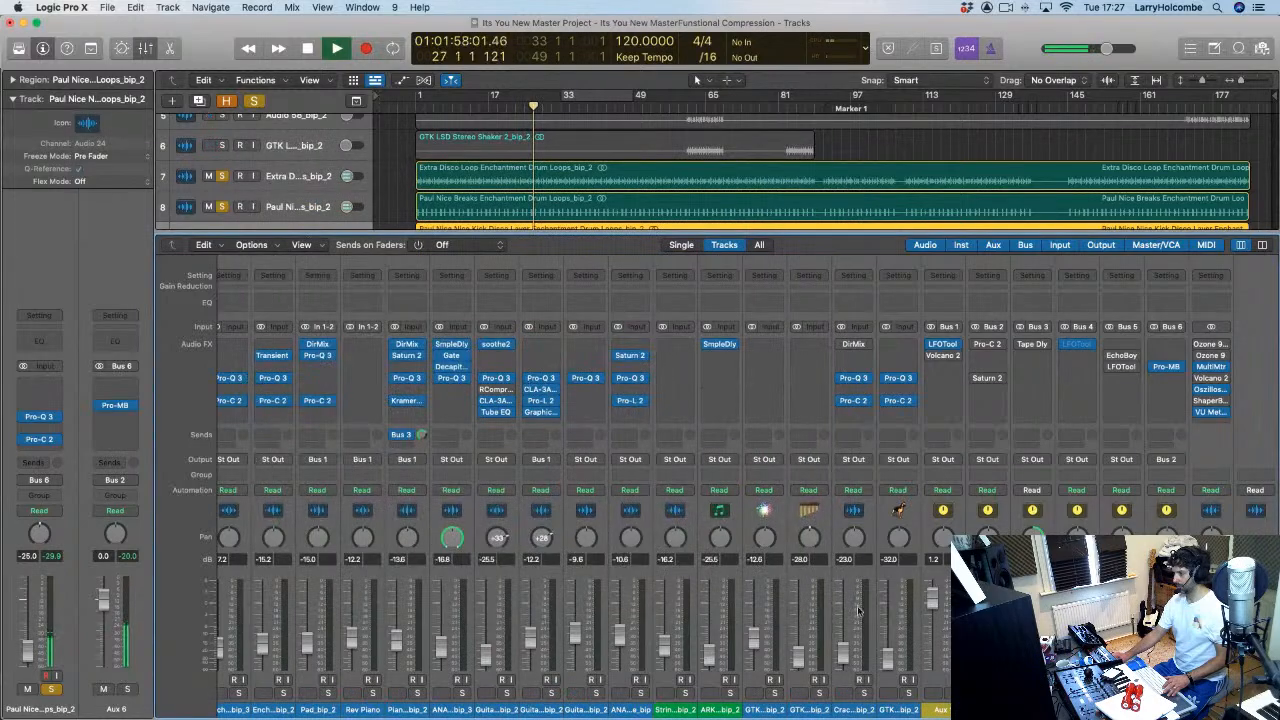
Step: Unsolo the three Bus 6 loops and play the full mix with the bars 33 to 49 cycle enabled
scroll(420, 640, "left", 5)
left_click(422, 693)
left_click(466, 693)
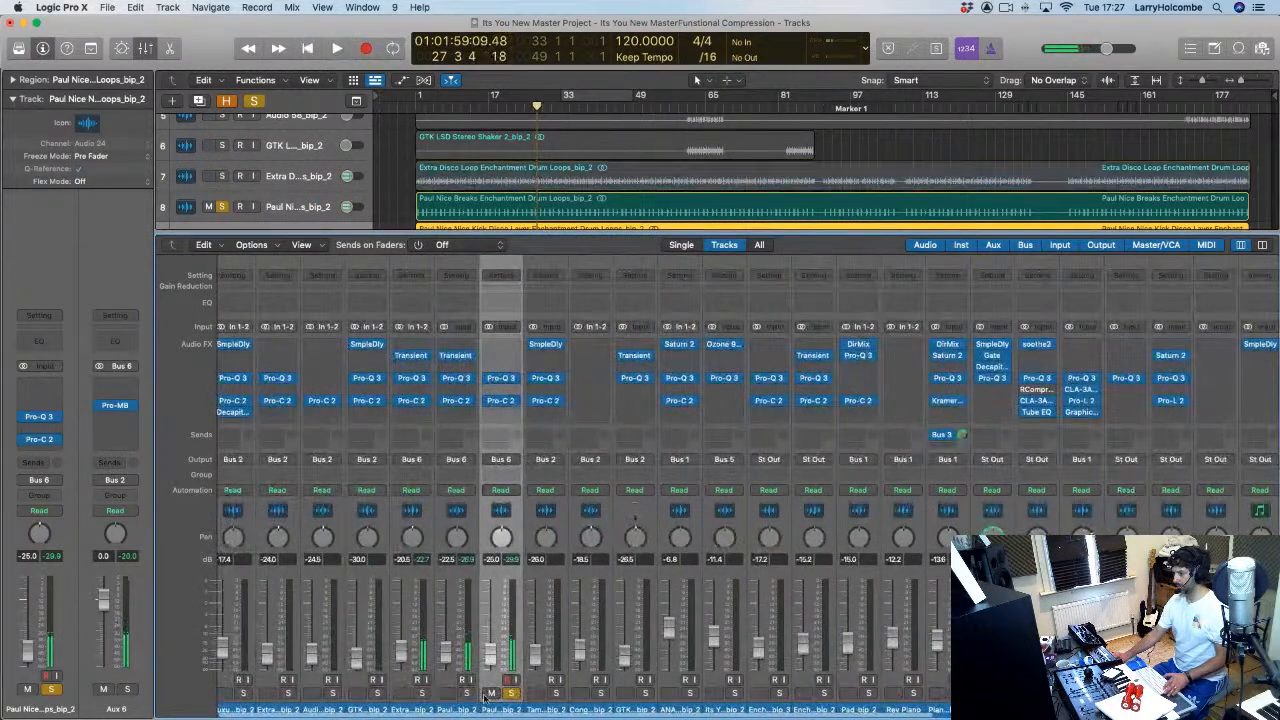
left_click(511, 693)
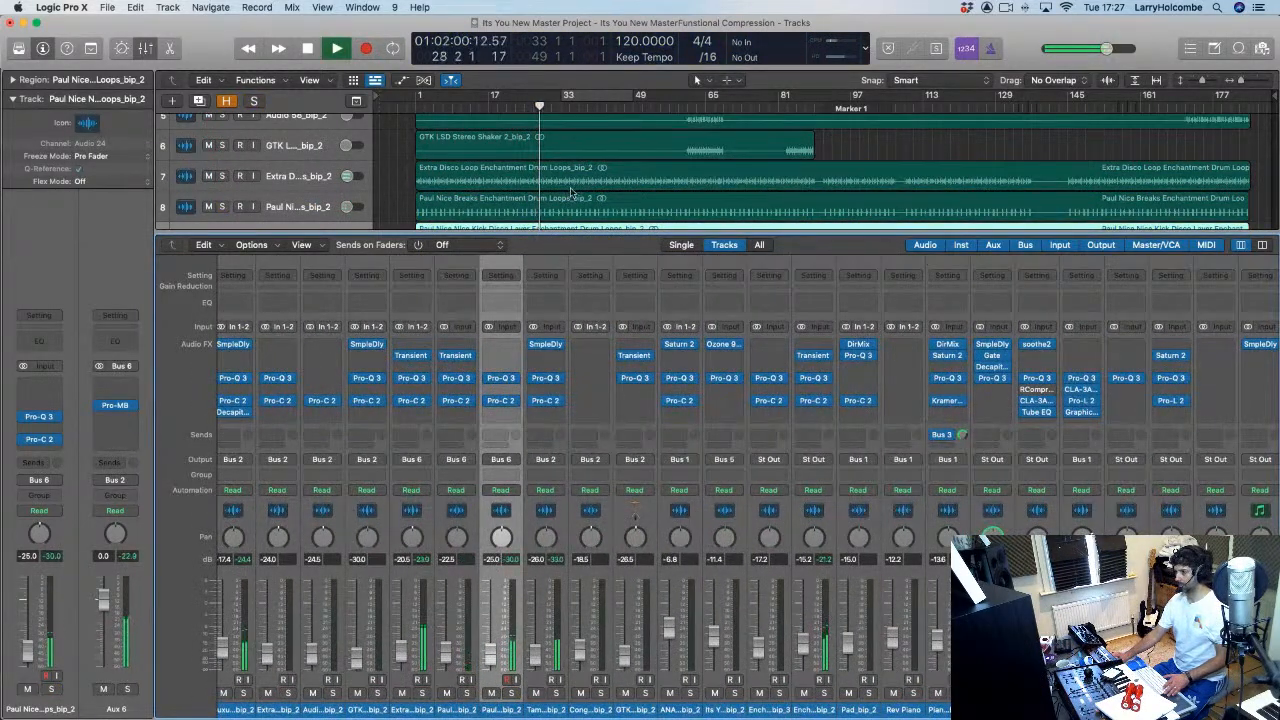
key("space")
left_click(588, 95)
key("space")
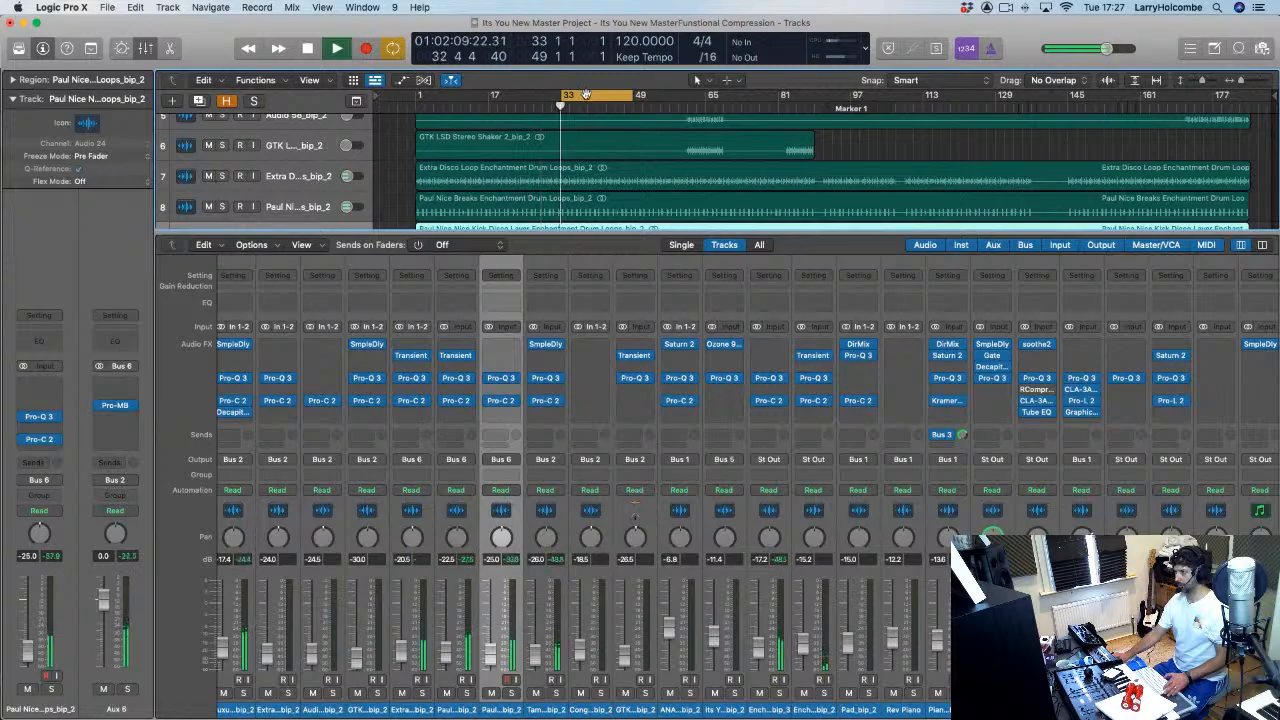
Step: Compare the full mix with the Aux 6 Pro-MB bypassed and active
scroll(654, 437, "right", 10)
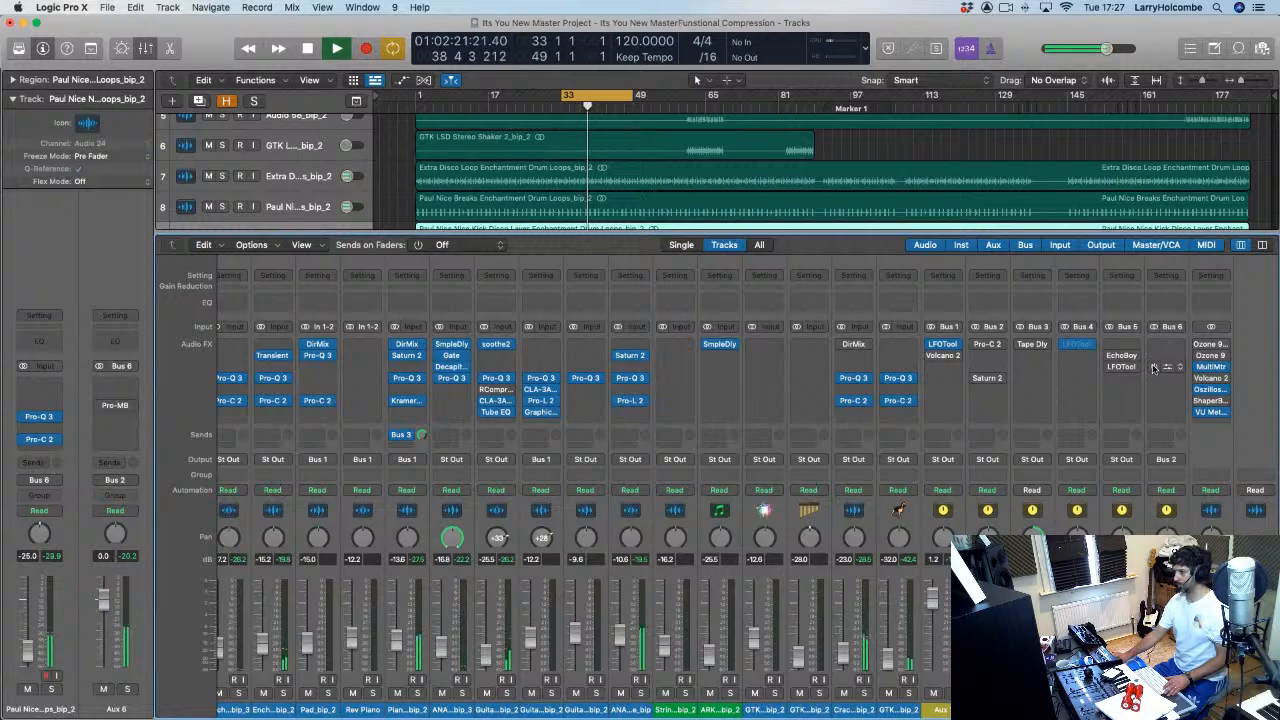
left_click(1168, 367)
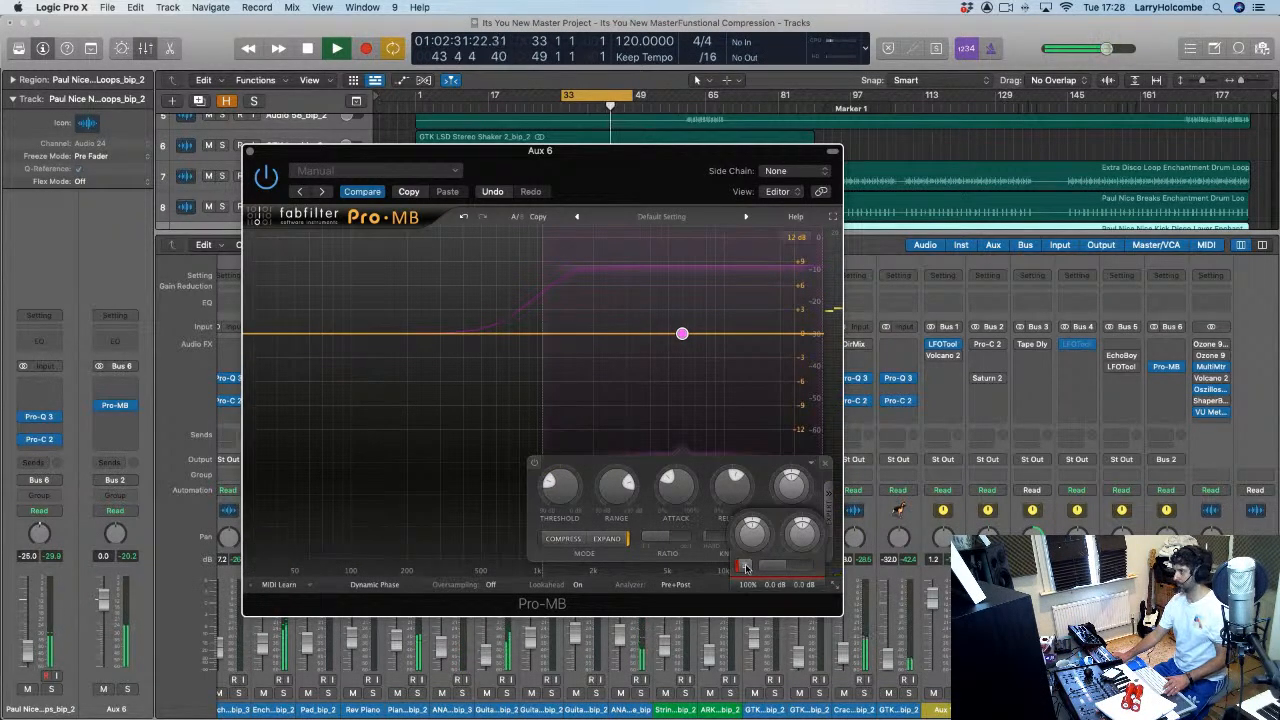
left_click(745, 567)
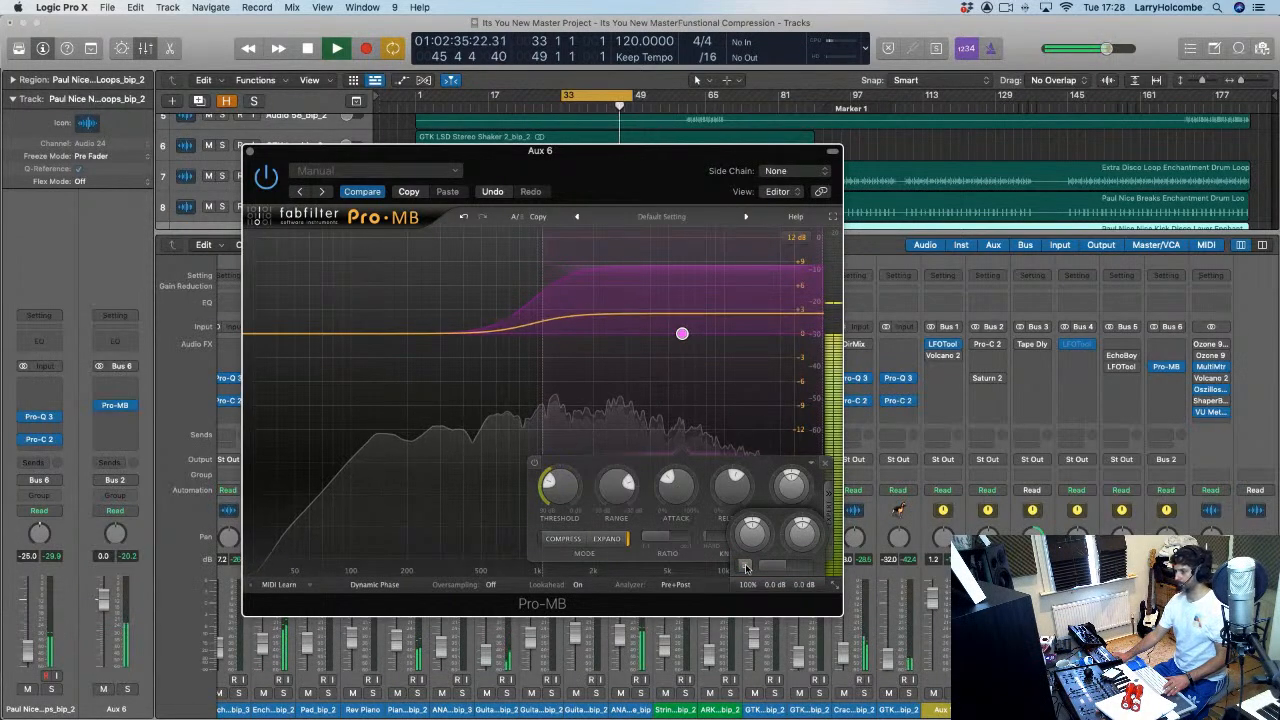
Step: Set the Pro-MB output to -0.5 dB, lower Band 1's low crossover to about 745 Hz, and compare against bypass
left_click_drag(799, 586, 798, 592)
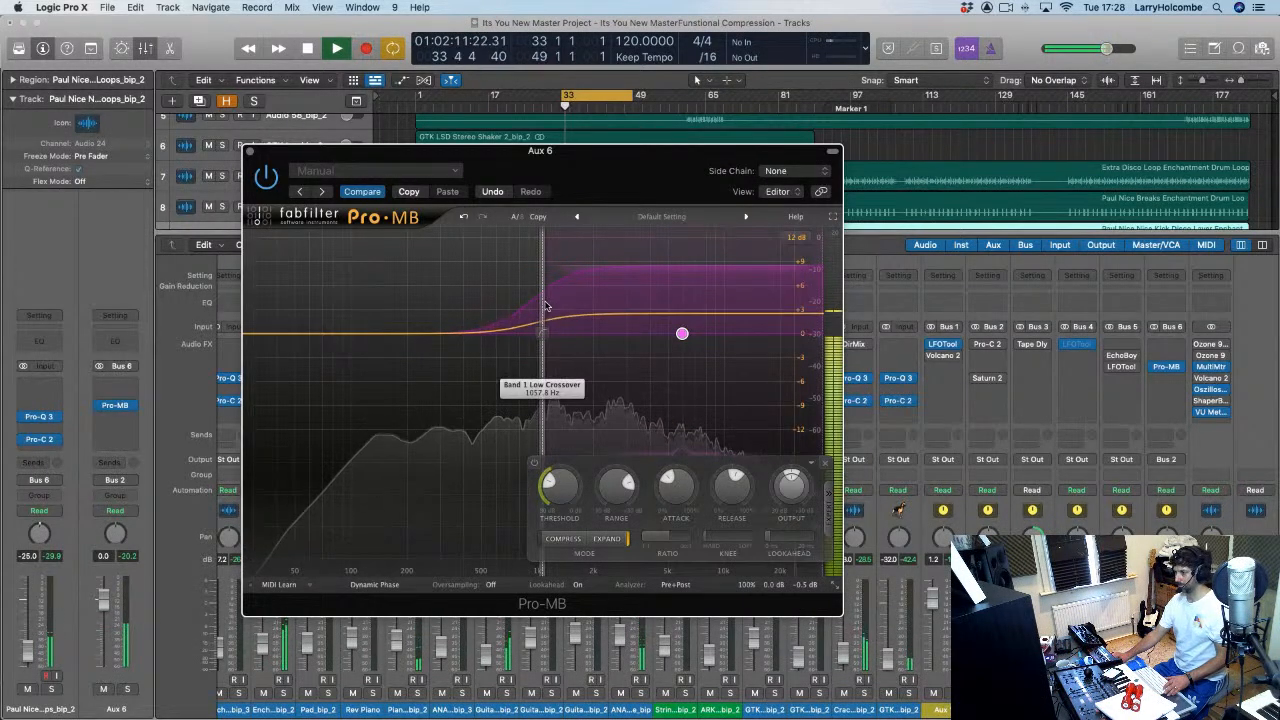
left_click_drag(543, 303, 516, 303)
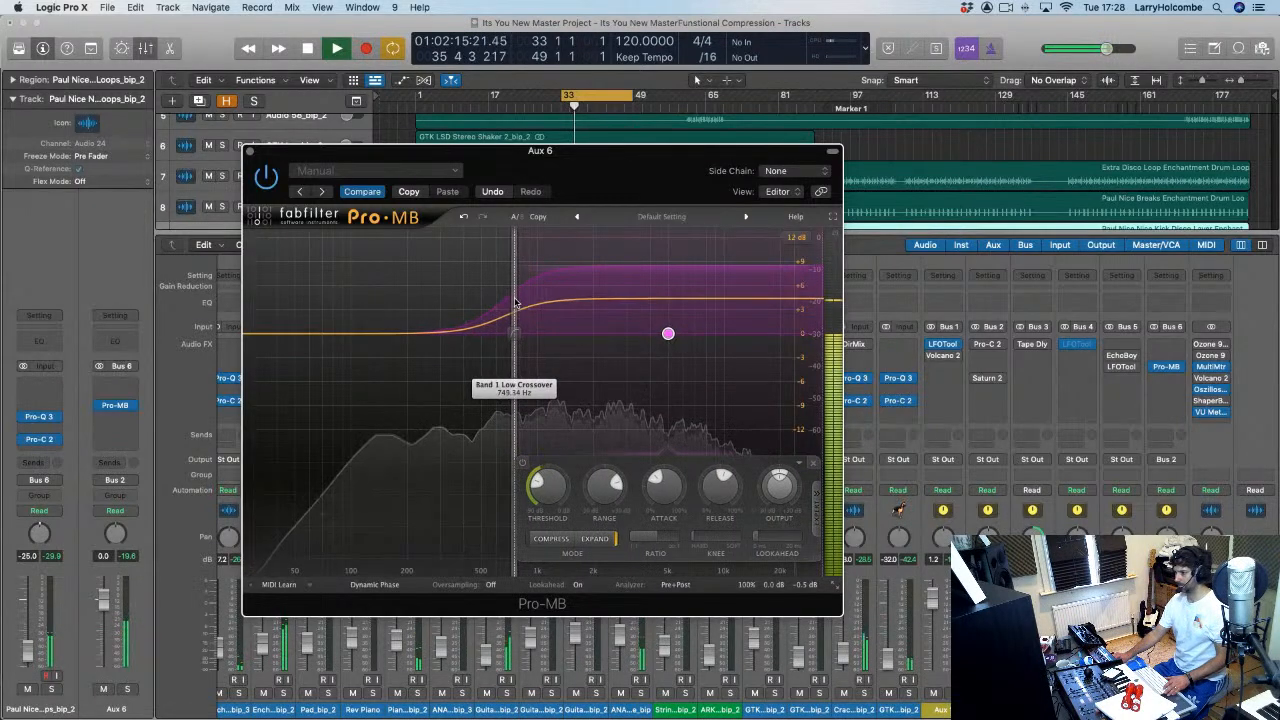
left_click(745, 568)
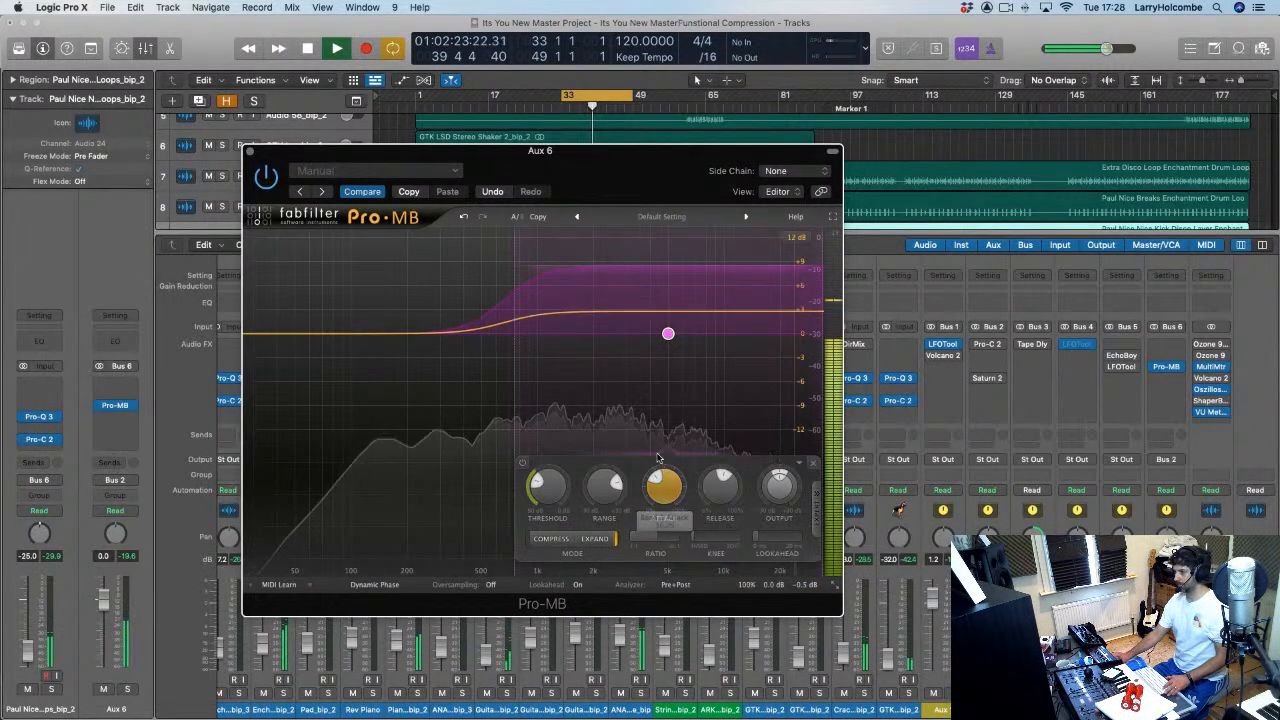
Step: Stop playback, add a second Pro-MB band extending down to the lowest frequencies, and leave it in Compress mode
key("space")
left_click_drag(488, 160, 493, 153)
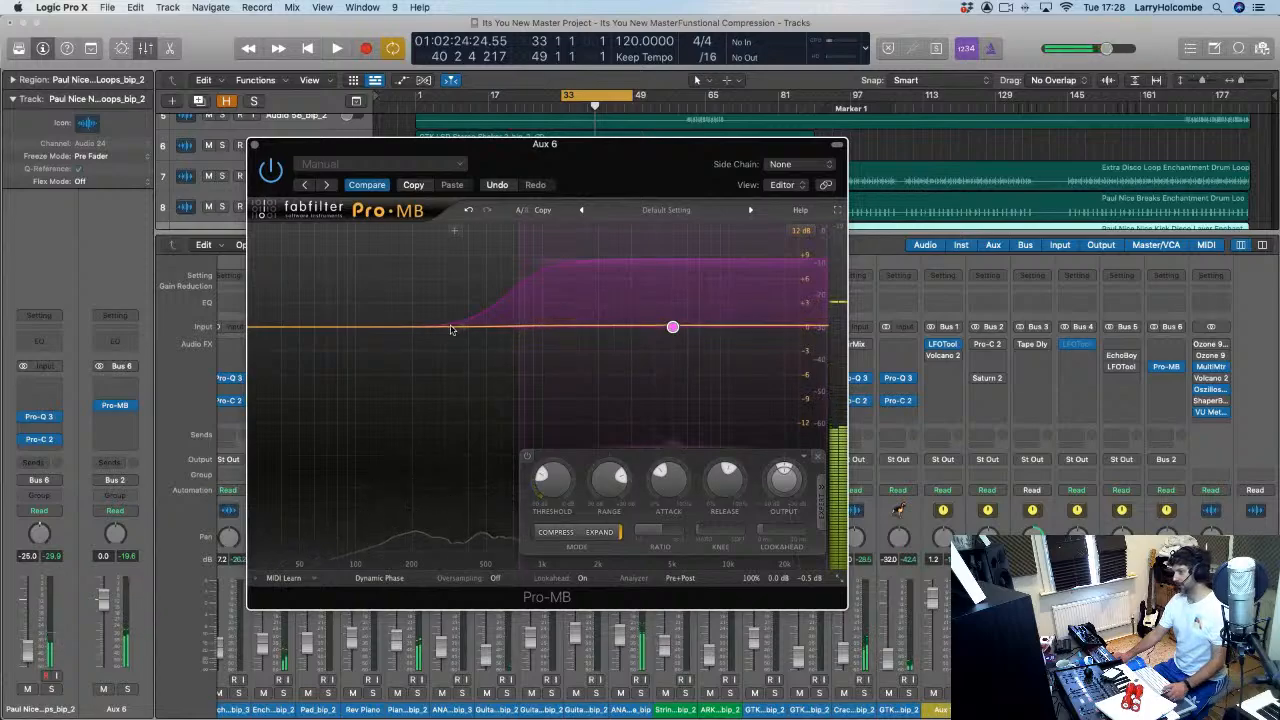
left_click(440, 327)
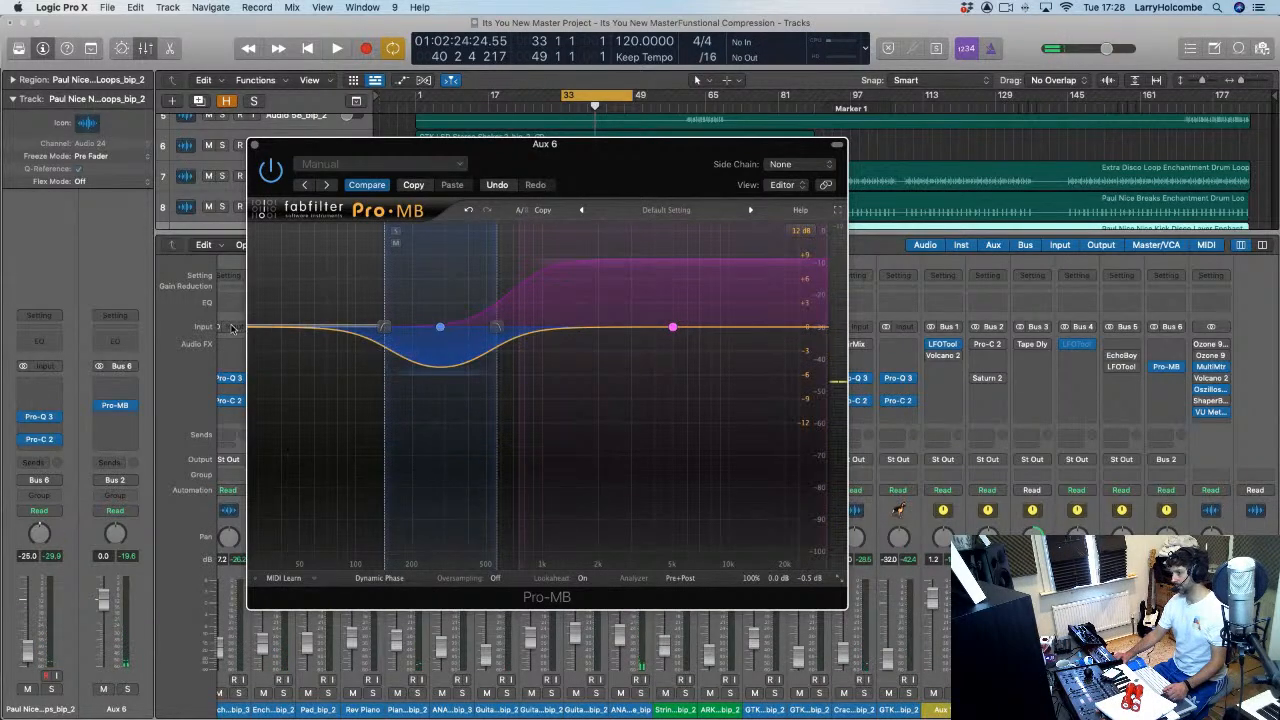
left_click_drag(383, 328, 343, 337)
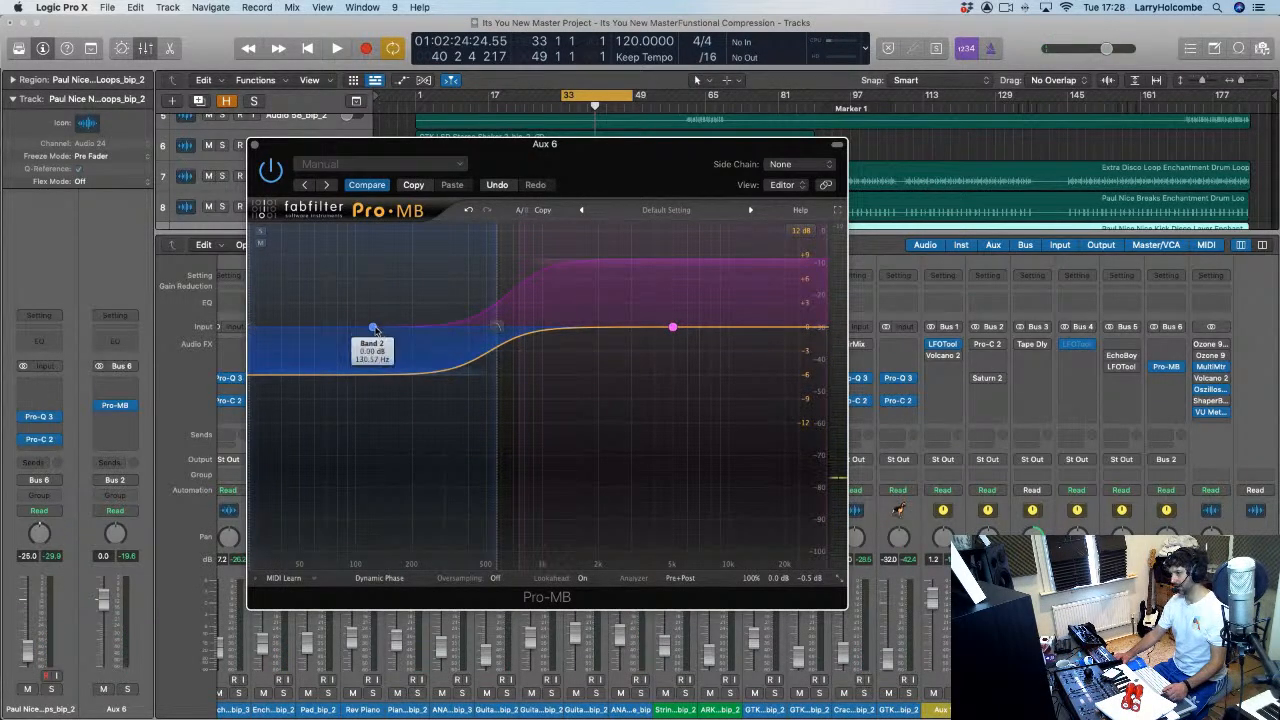
mouse_move(366, 334)
left_click(293, 531)
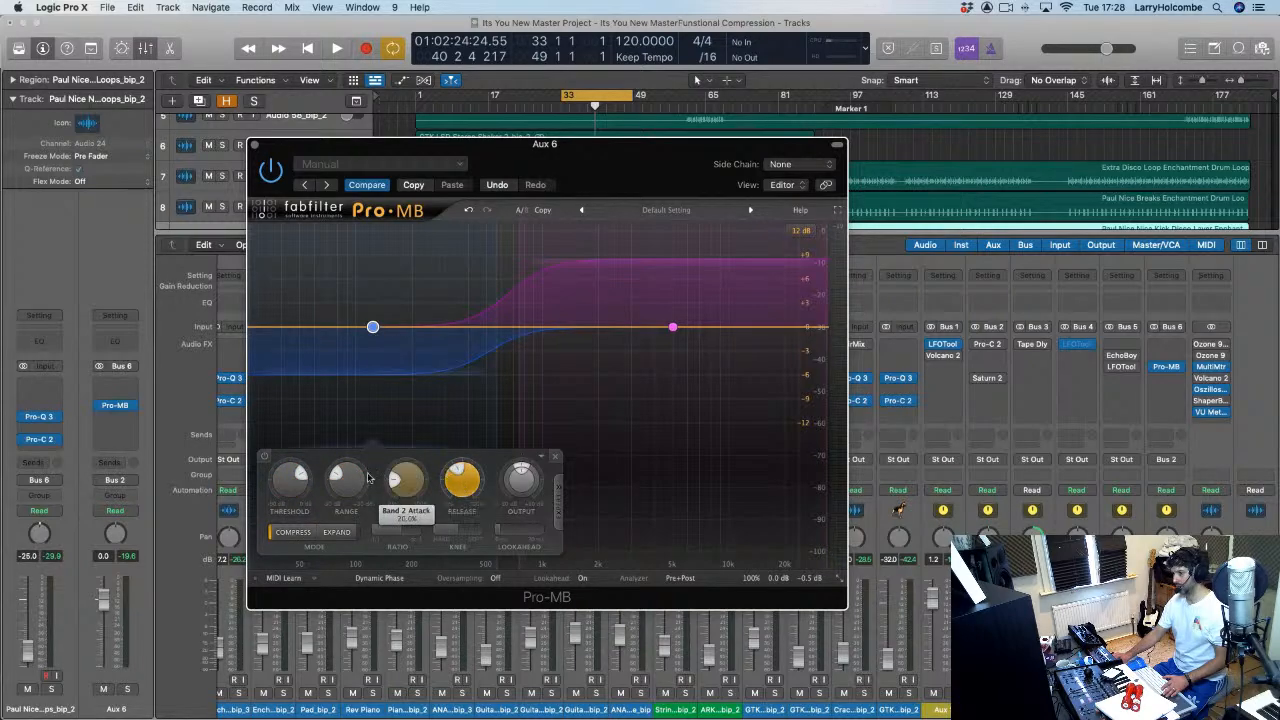
Step: Play the mix, lower Band 2's threshold, and set its range to about -3.1 dB
key("space")
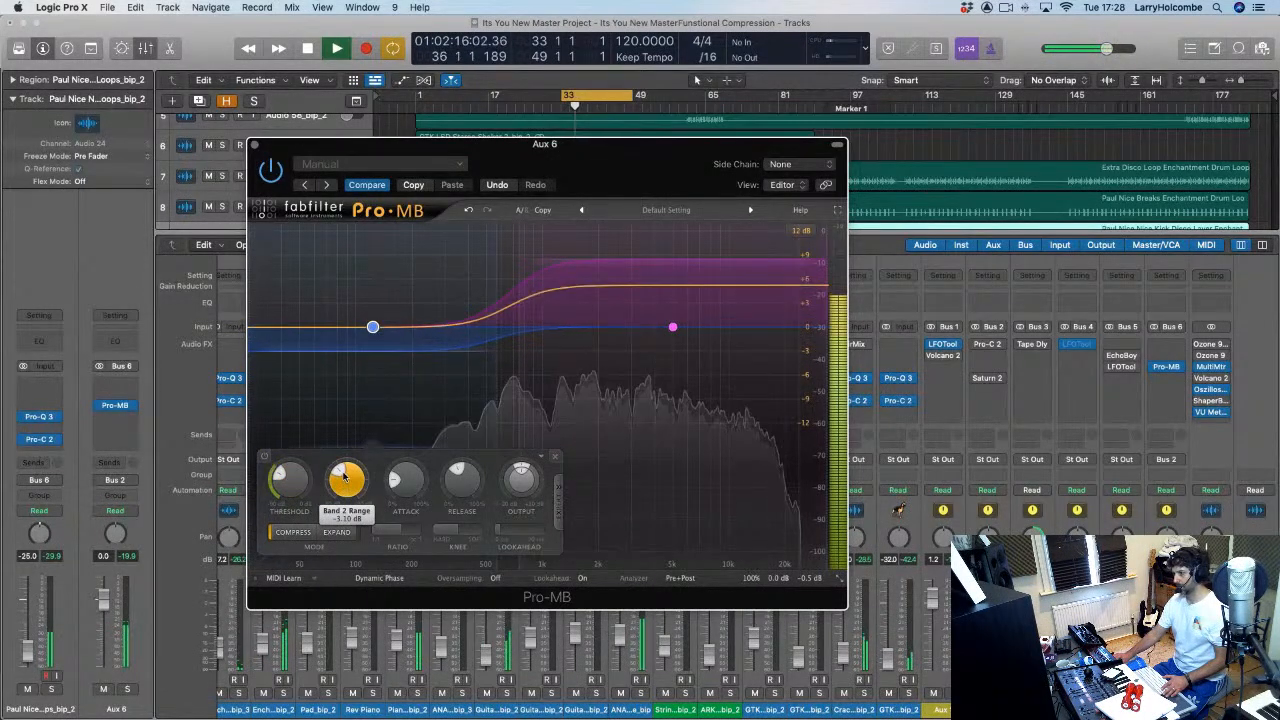
left_click_drag(348, 484, 348, 480)
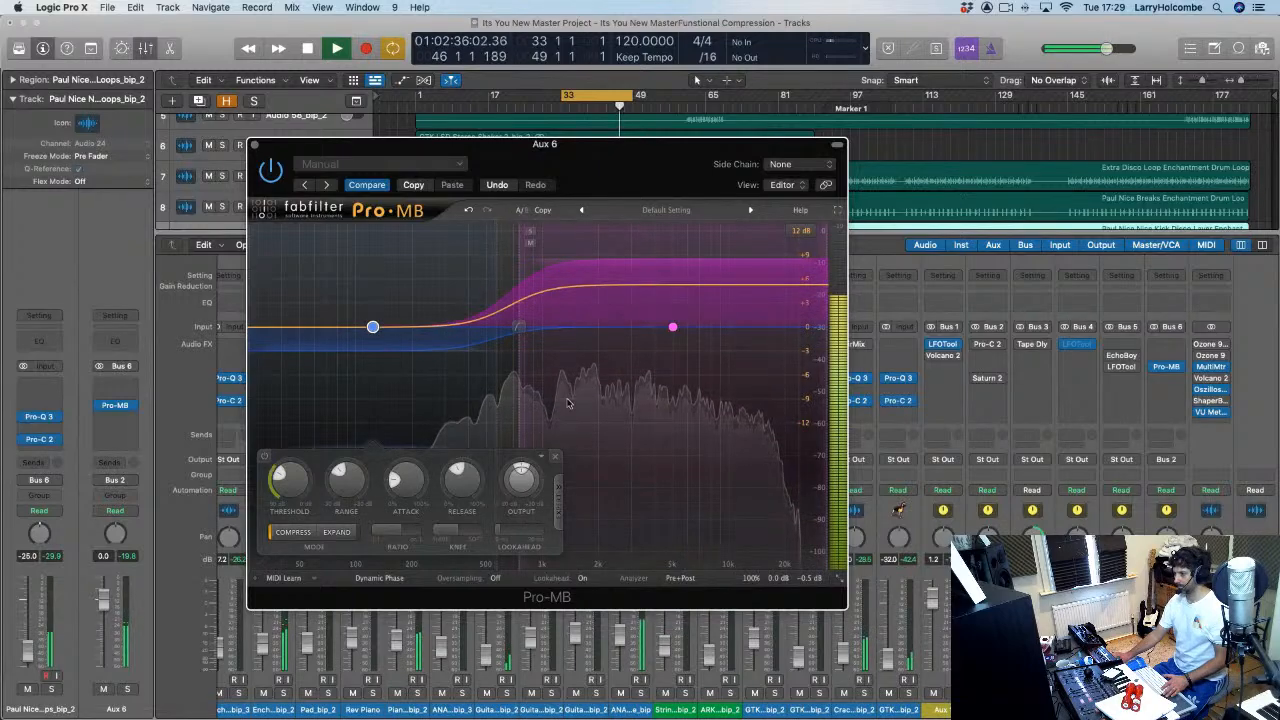
key("space")
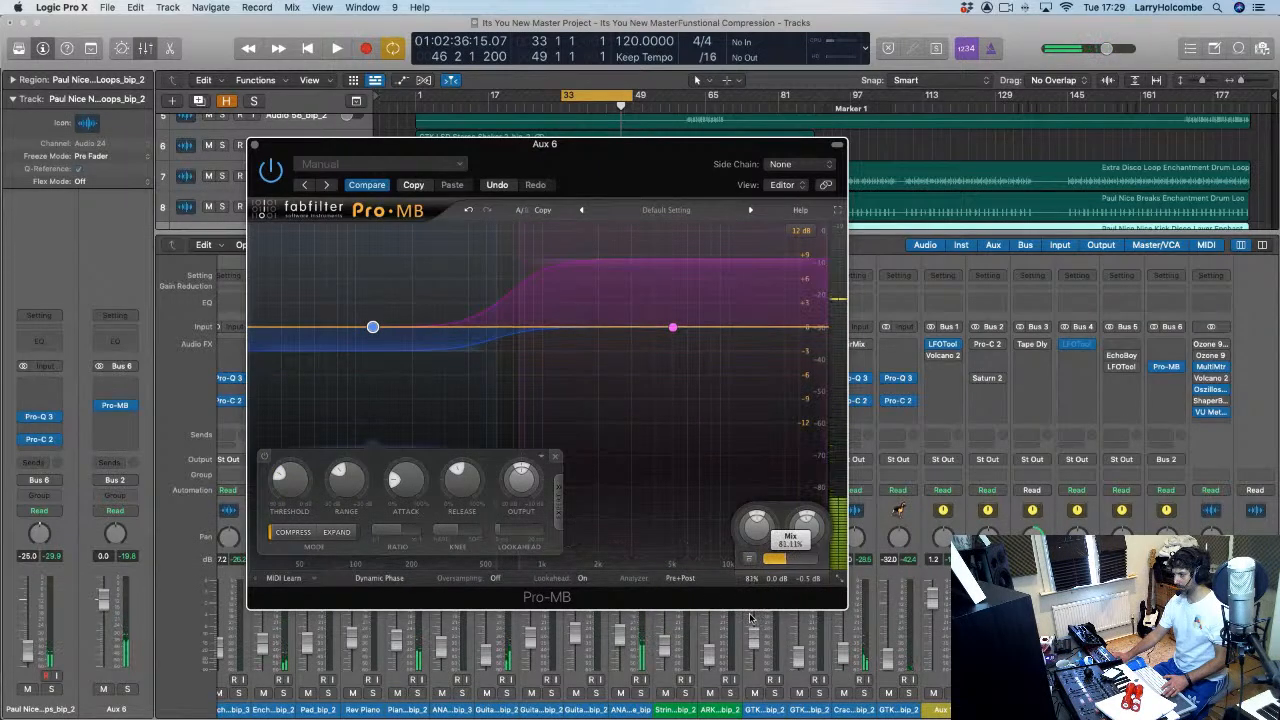
Step: Lower the Pro-MB mix to 68% and set Band 1's release to about 71% during playback
left_click_drag(756, 526, 748, 610)
left_click(673, 329)
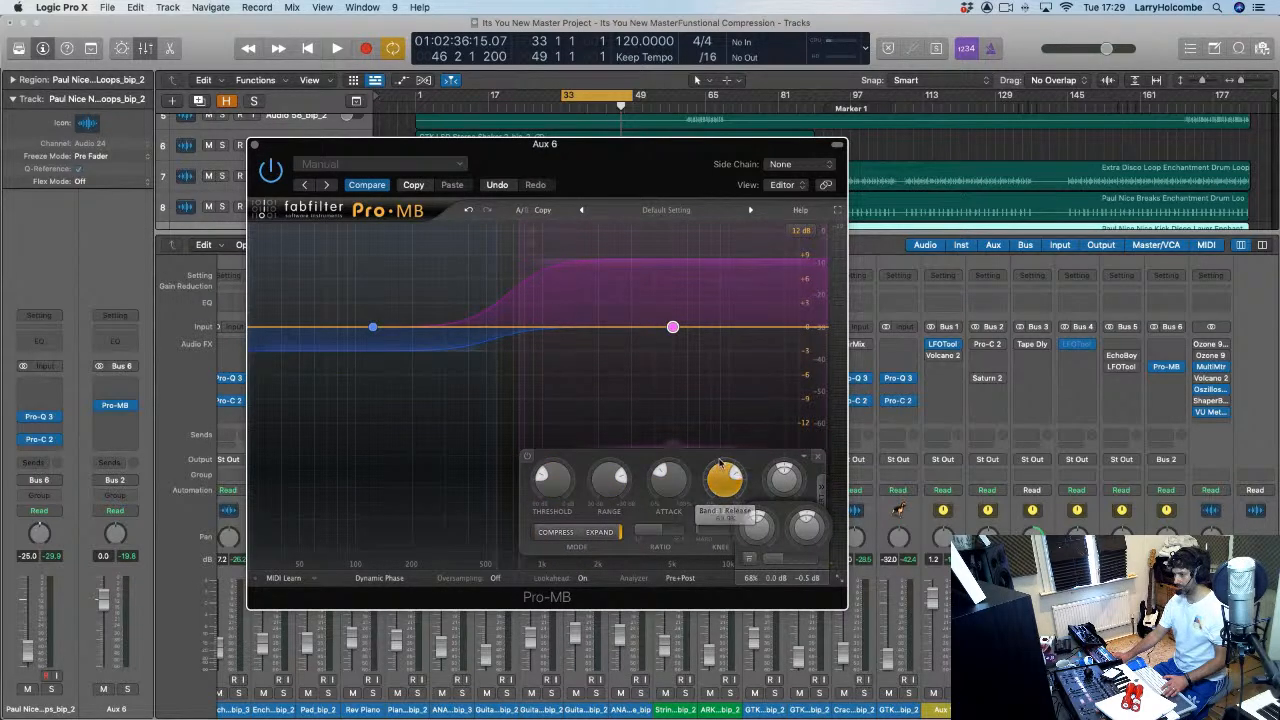
key("space")
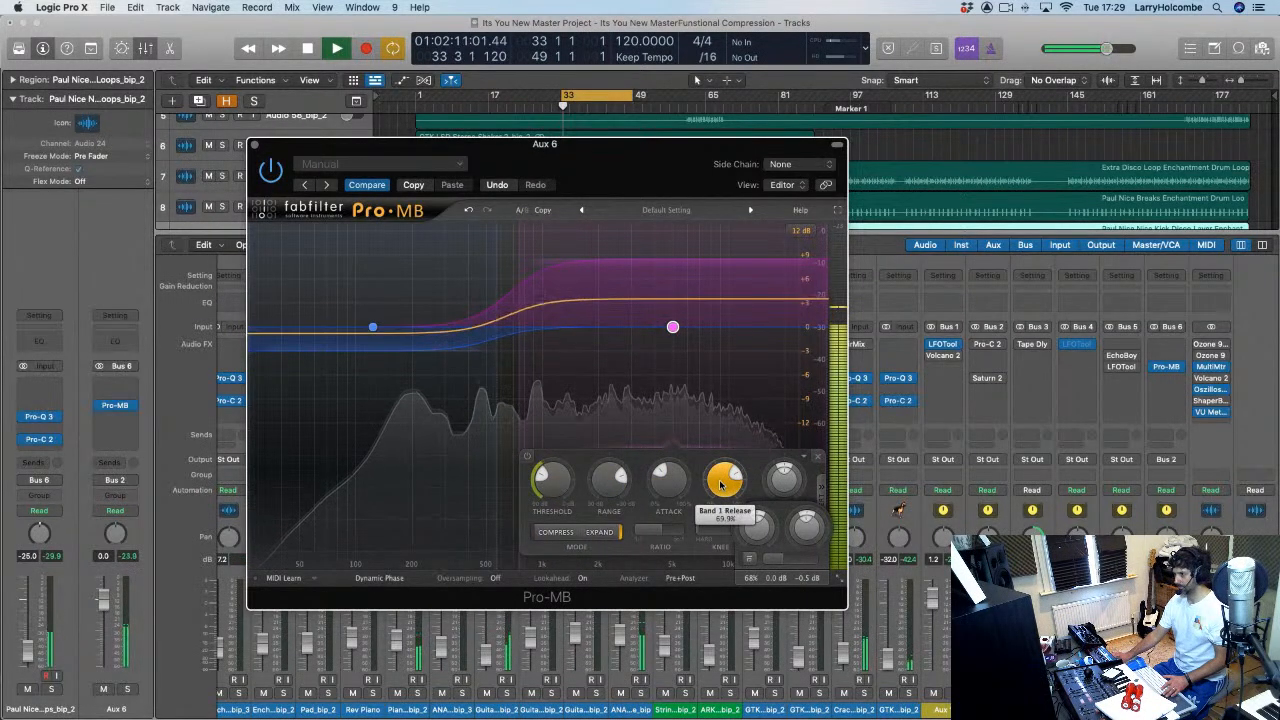
left_click_drag(721, 485, 722, 475)
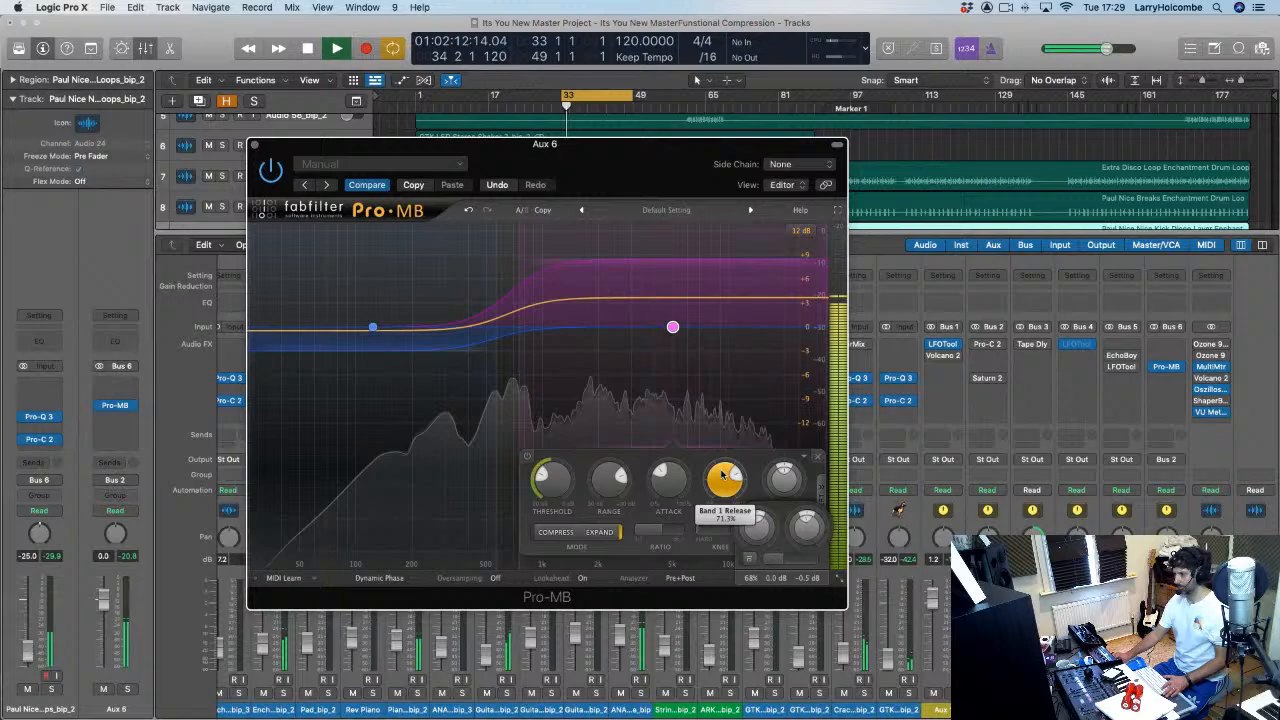
Step: Compare the mix with Pro-MB bypassed and active, and reduce the plug-in's mix to 47%
left_click(746, 560)
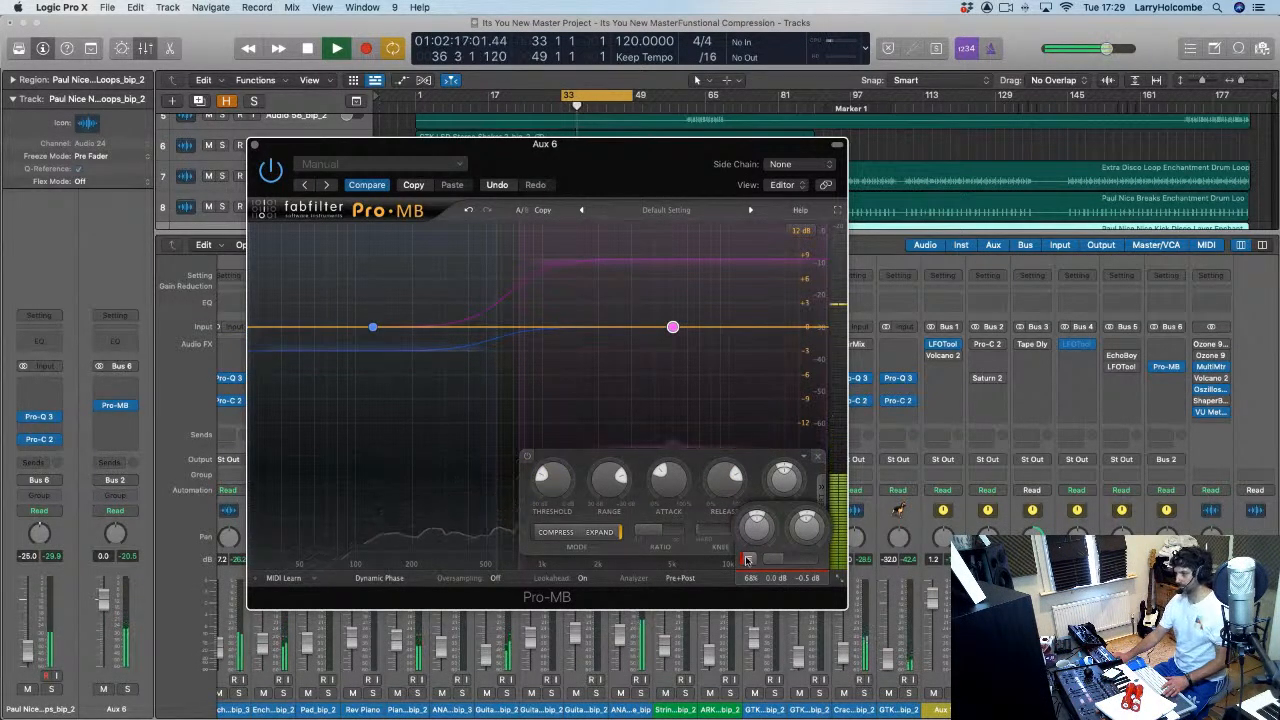
key("space")
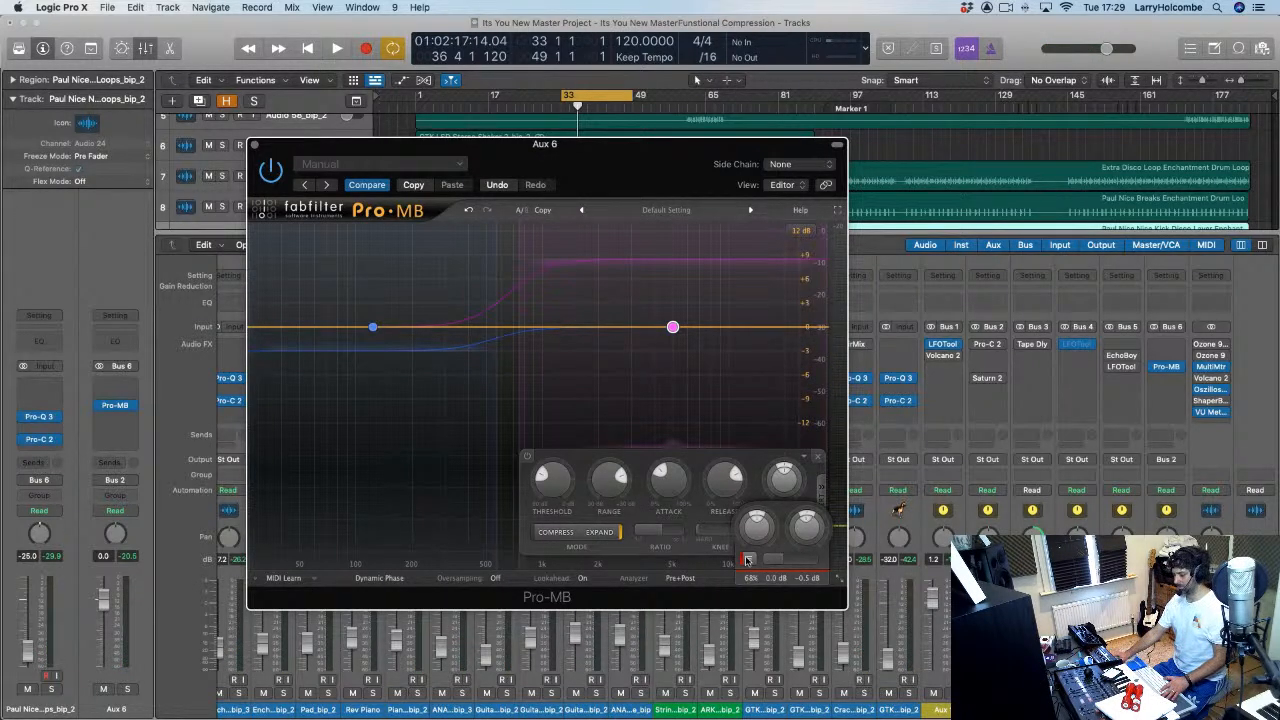
key("space")
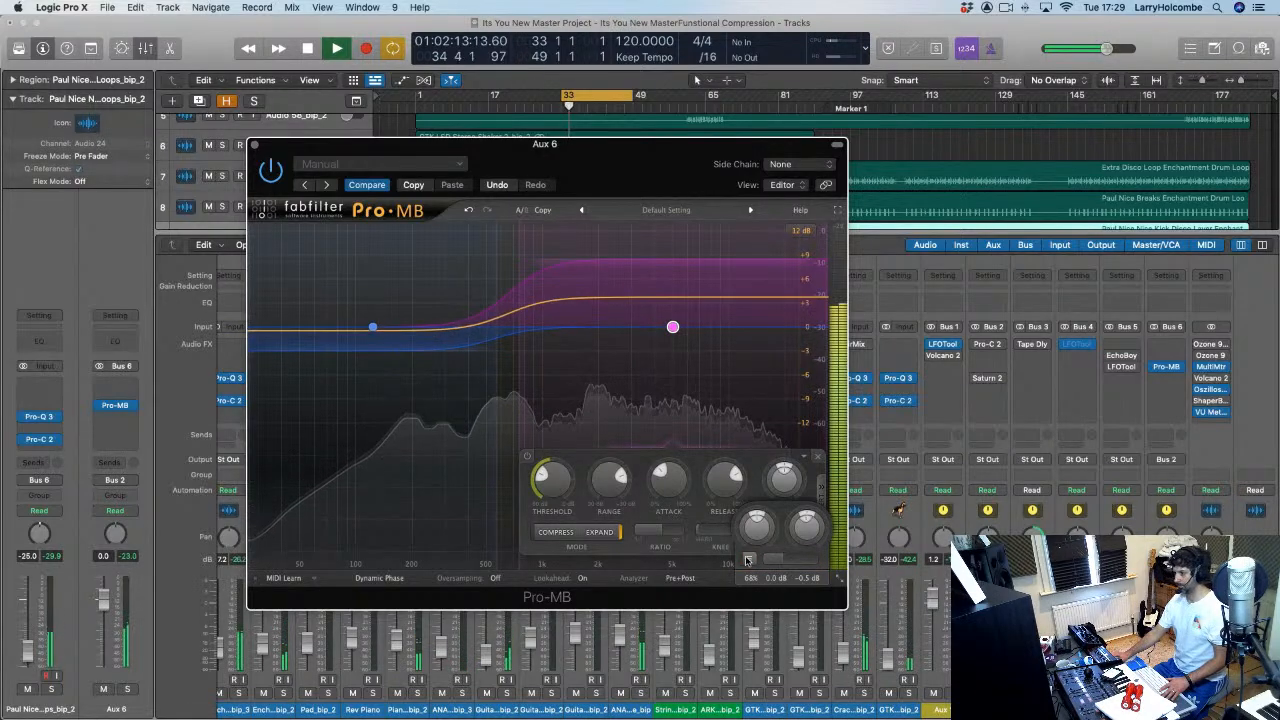
left_click_drag(751, 580, 750, 591)
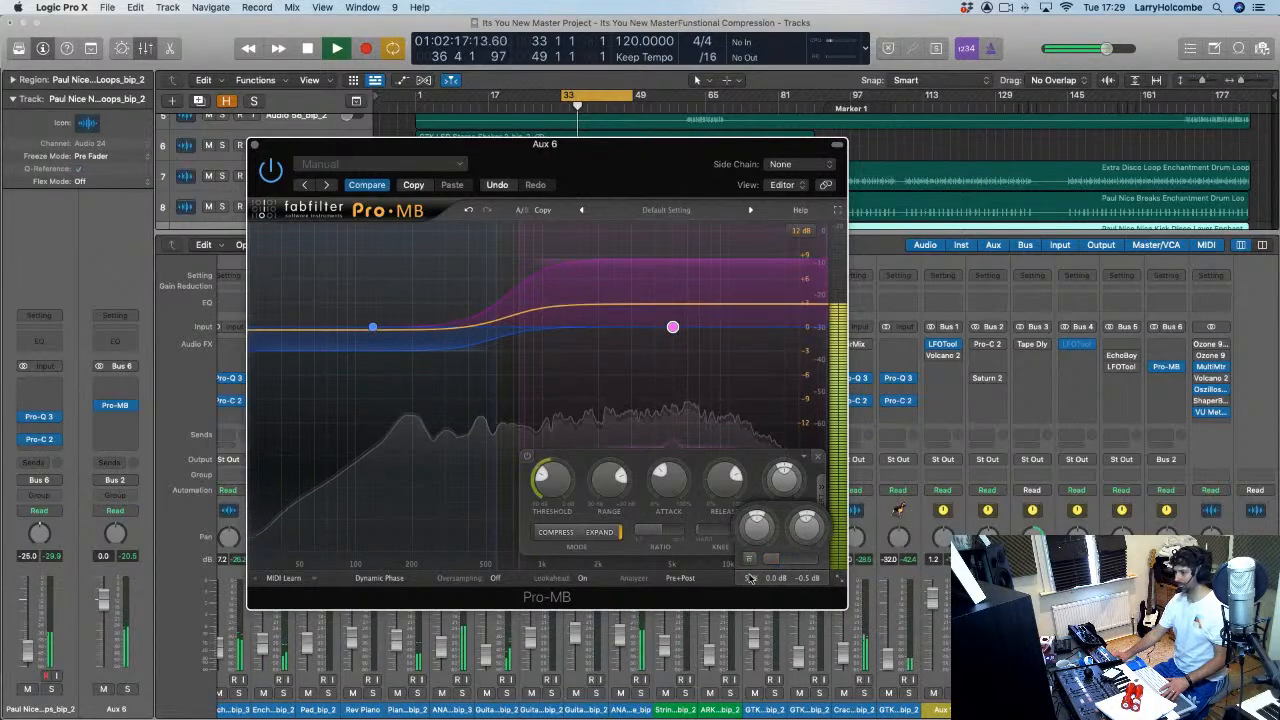
left_click_drag(749, 593, 750, 591)
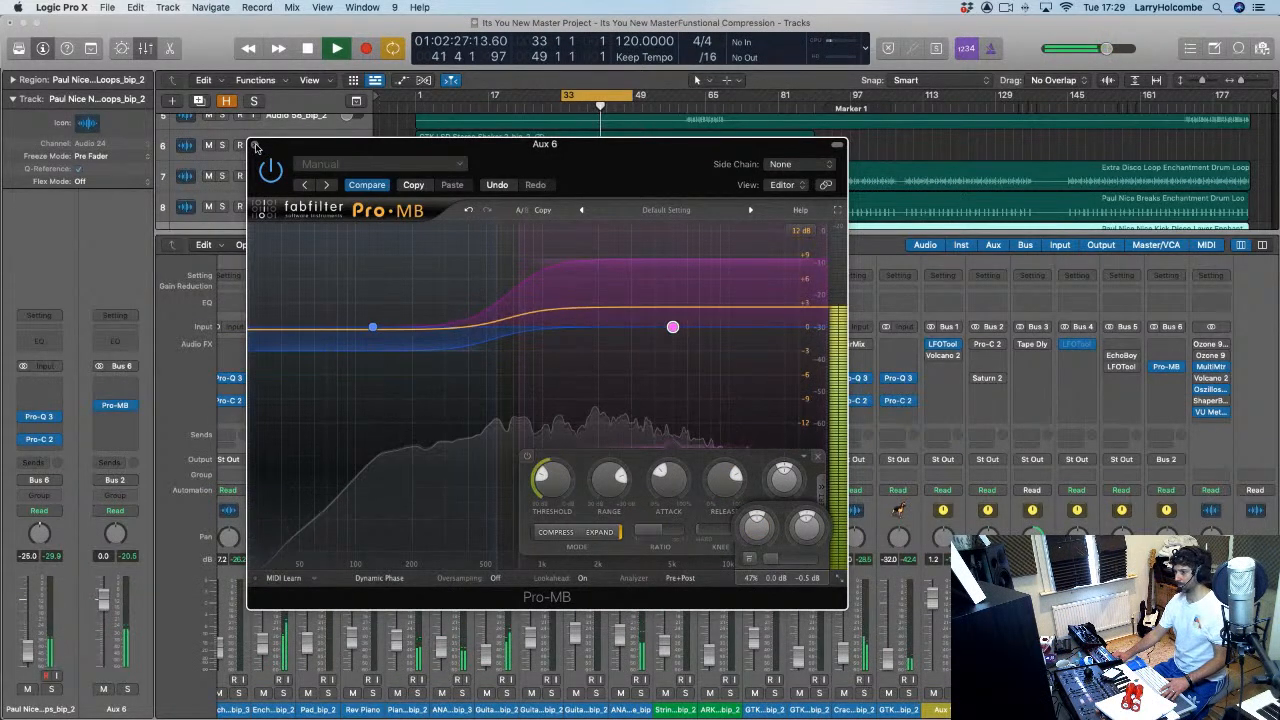
Step: Deepen Band 2's range to about -6 dB, set its release to about 54%, and close the plug-in after a bypass comparison
left_click(373, 326)
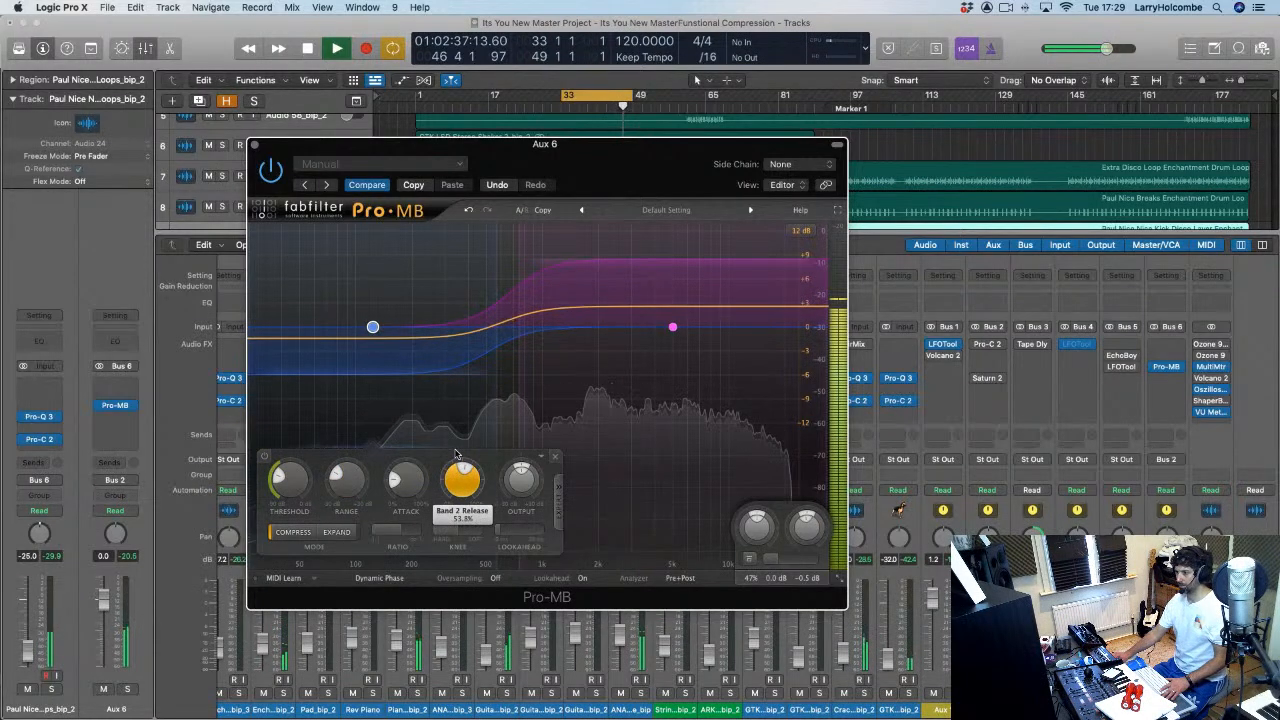
left_click(748, 559)
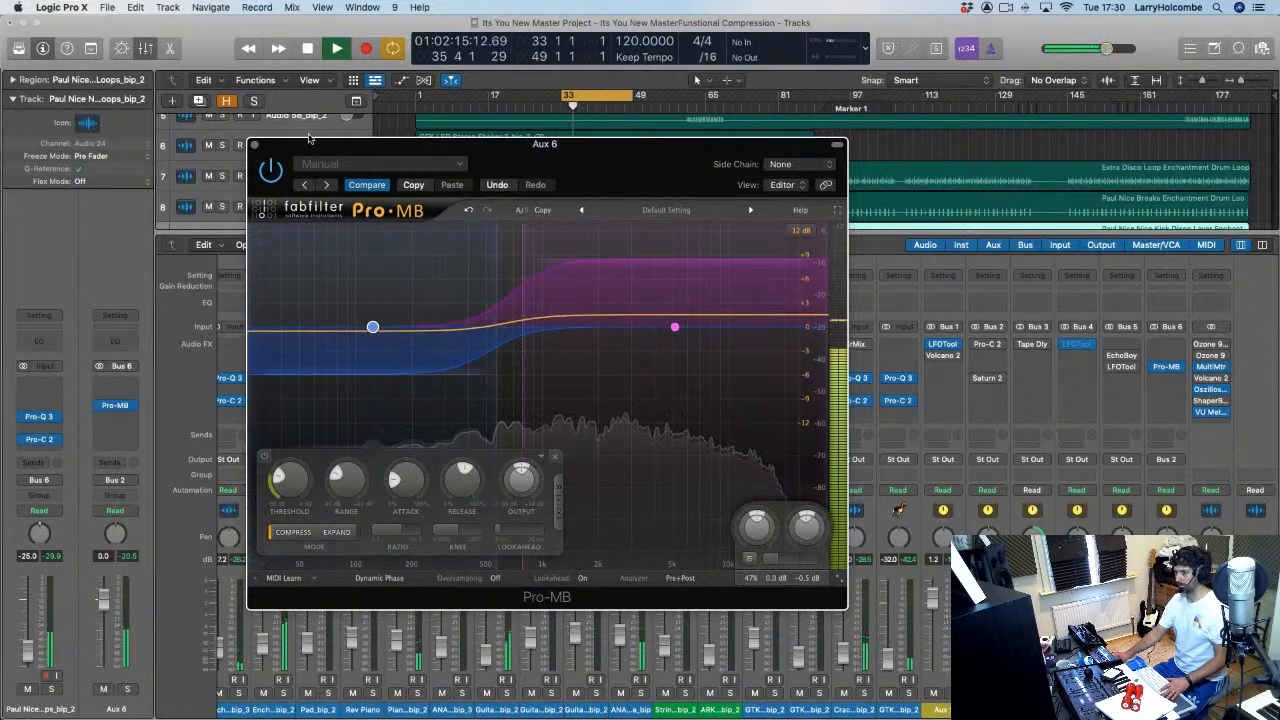
left_click(255, 144)
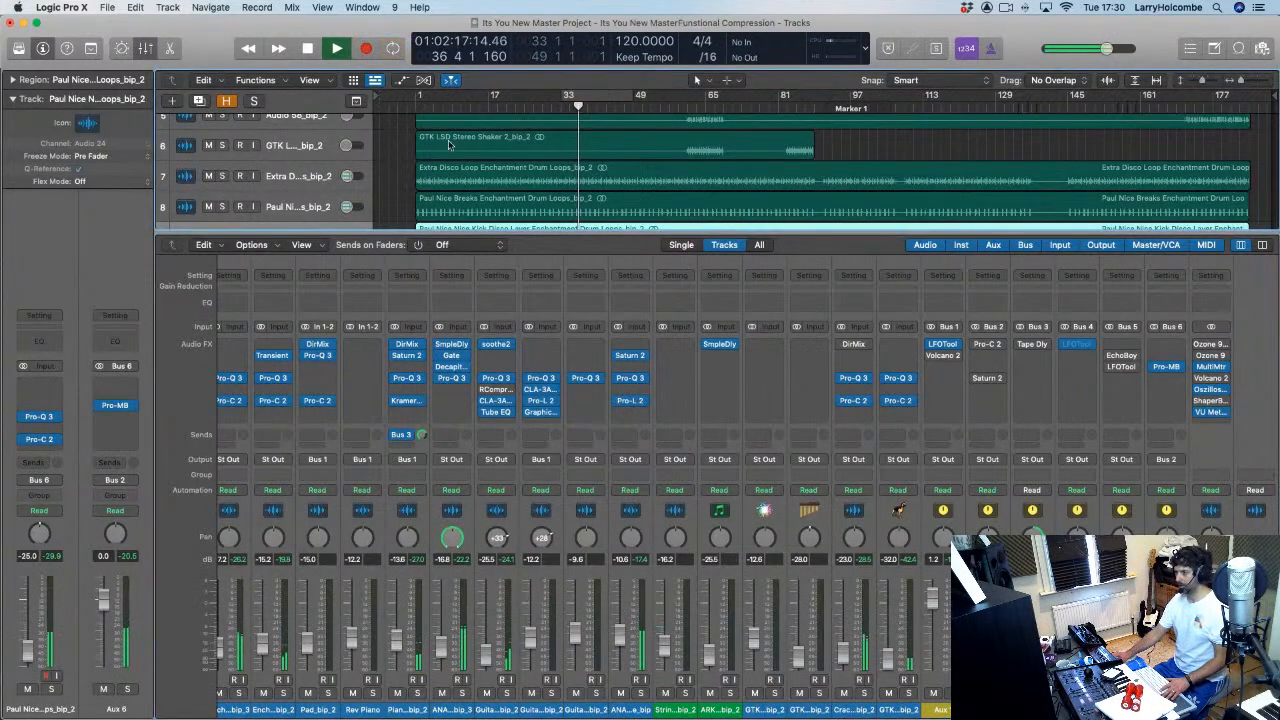
Step: Review the mixer channels during playback and briefly solo the guitar channel carrying soothe2
scroll(733, 488, "left", 9)
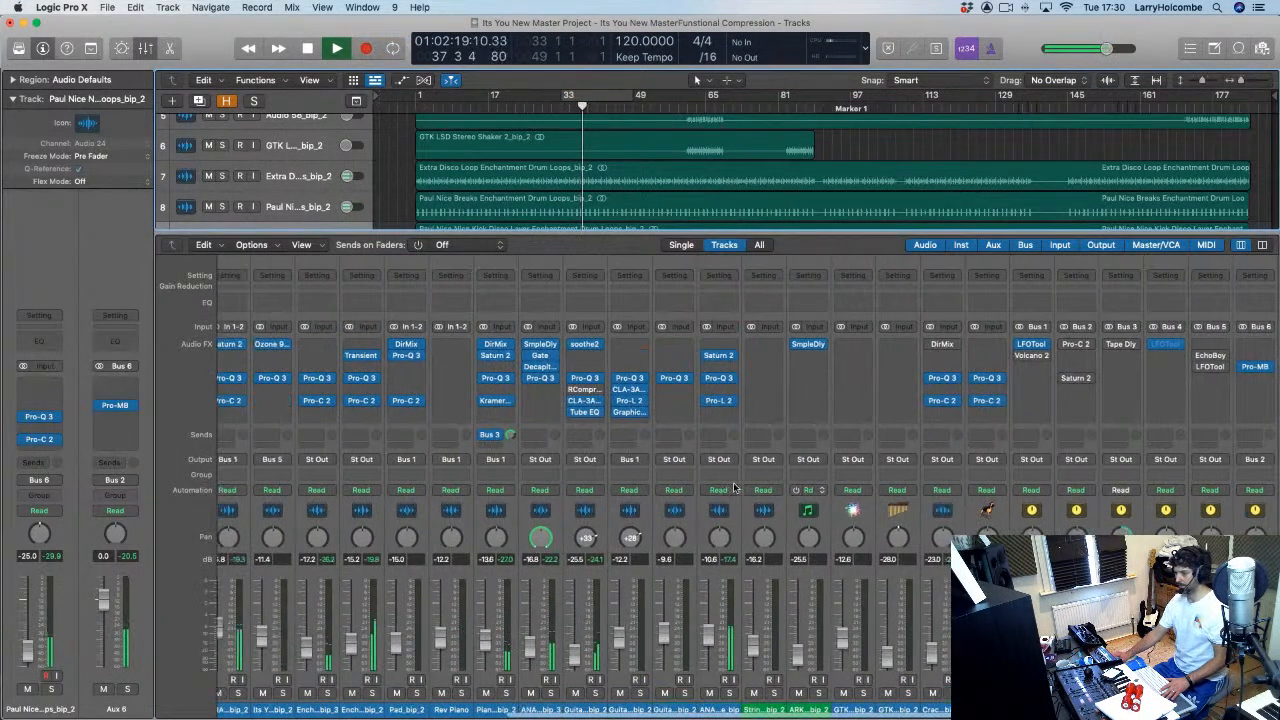
scroll(733, 488, "left", 2)
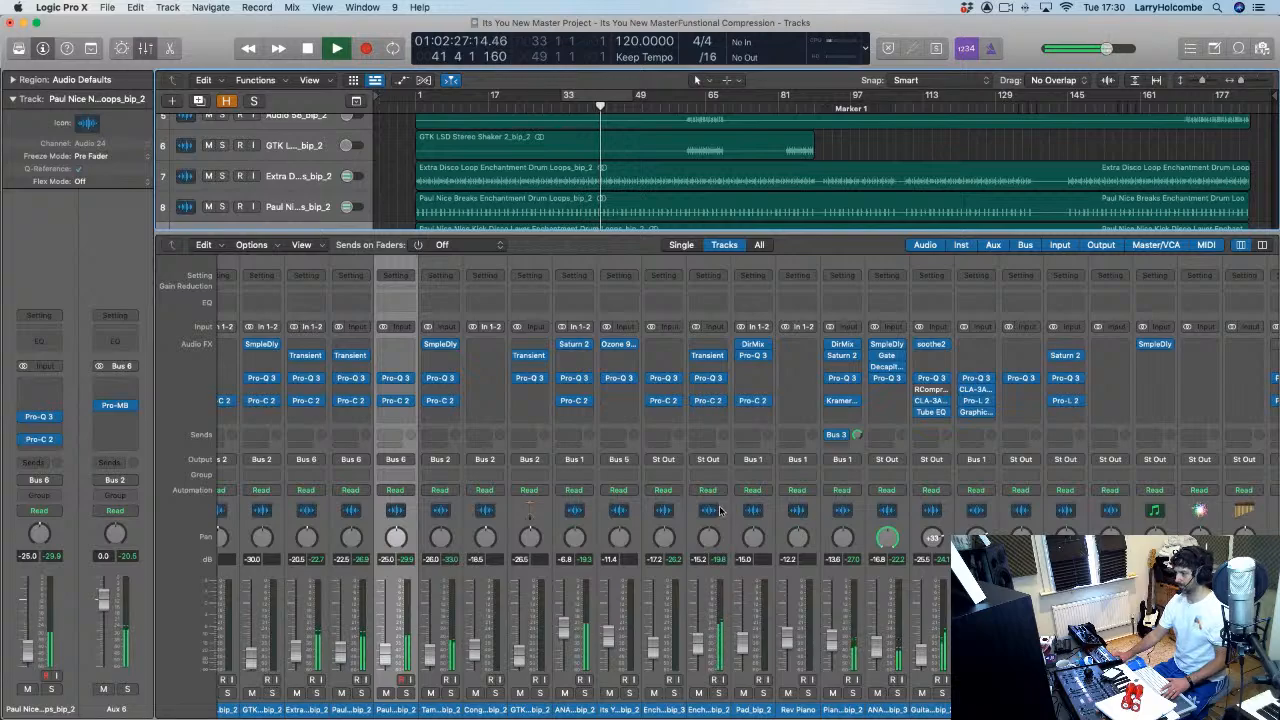
scroll(719, 510, "right", 4)
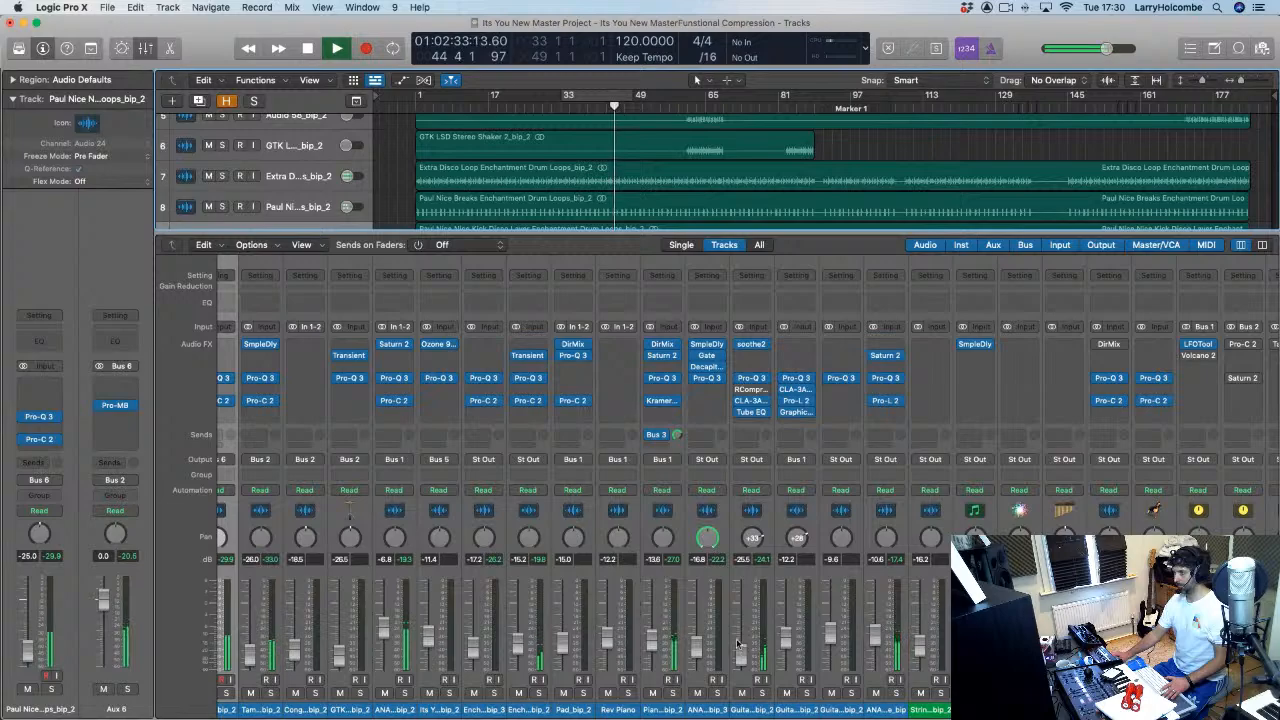
left_click(761, 693)
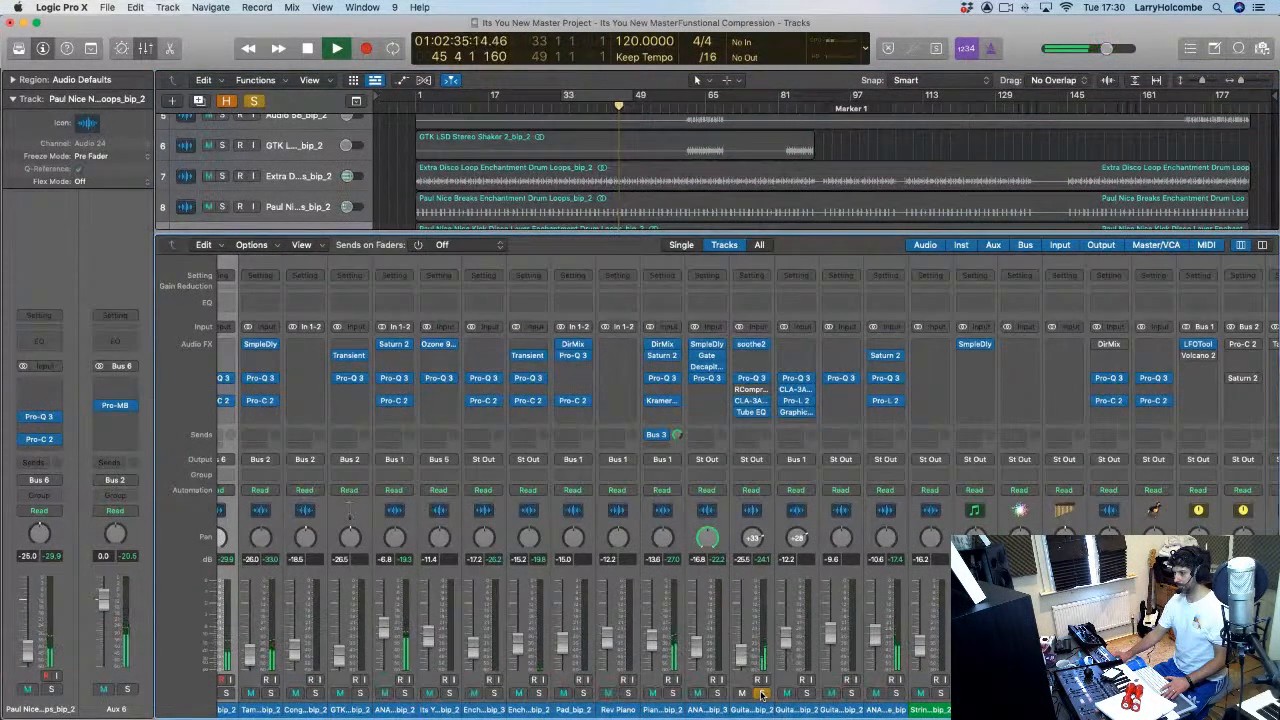
left_click(761, 693)
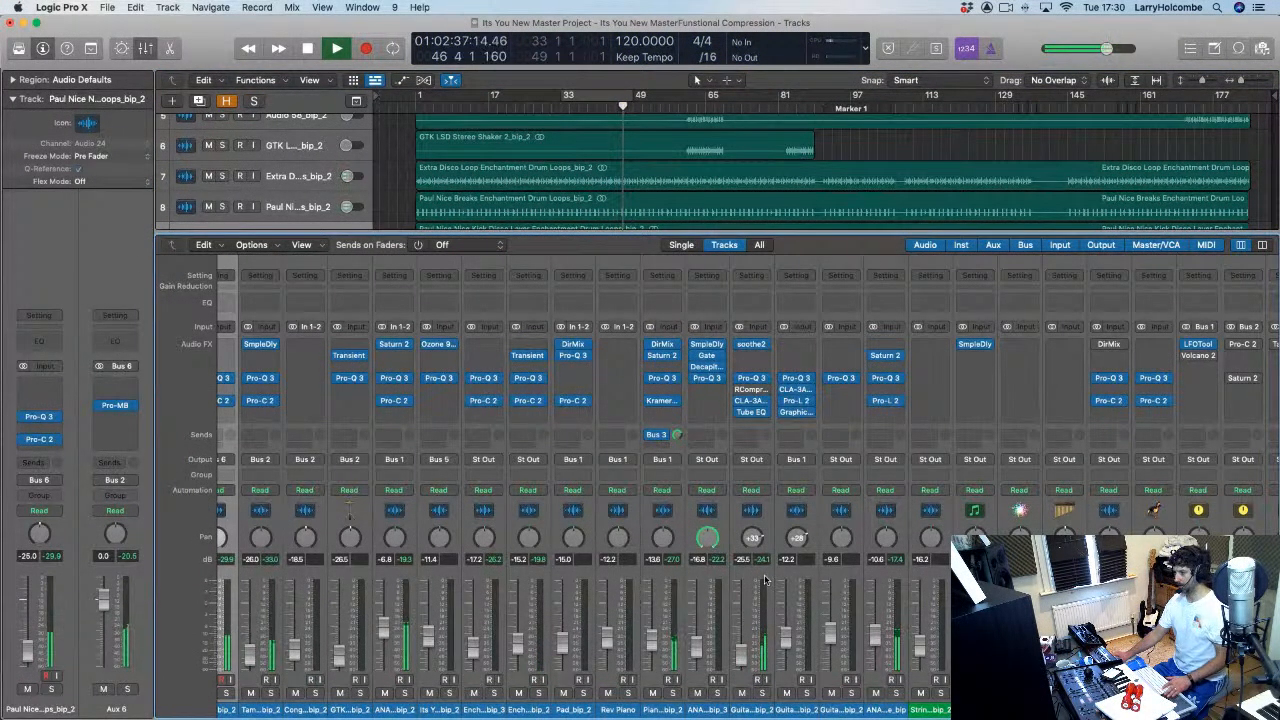
key("x")
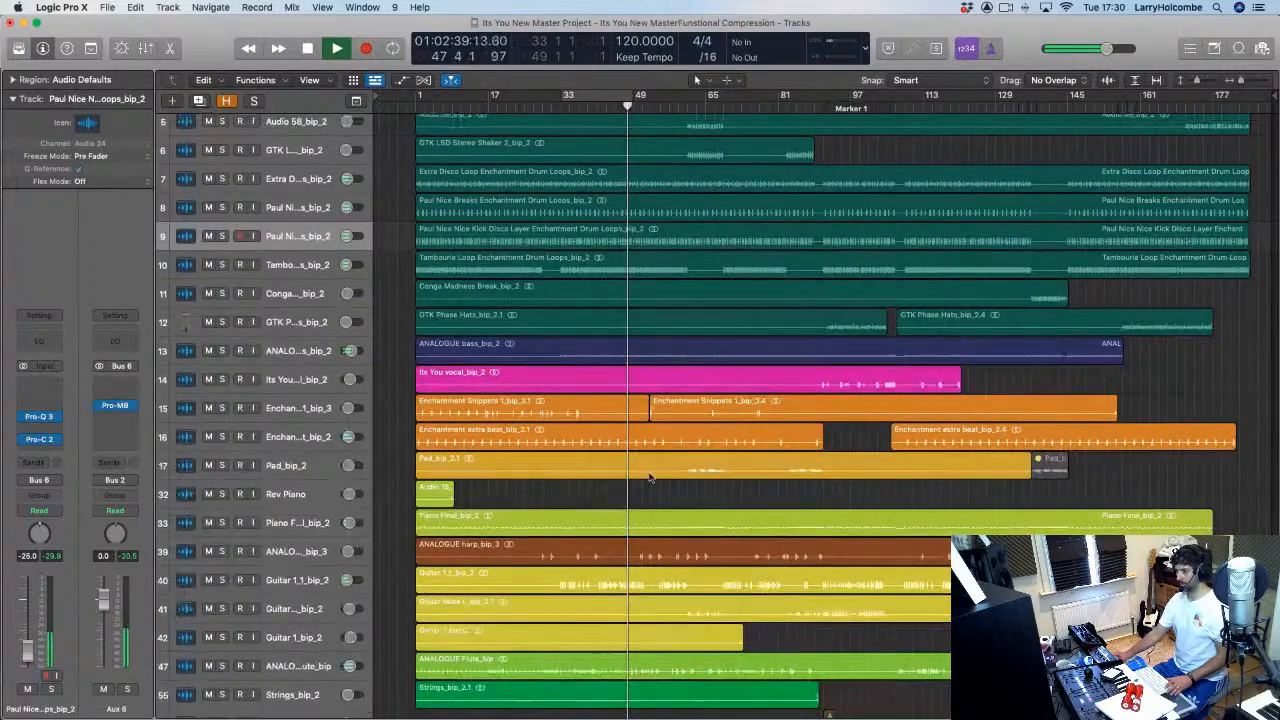
key("x")
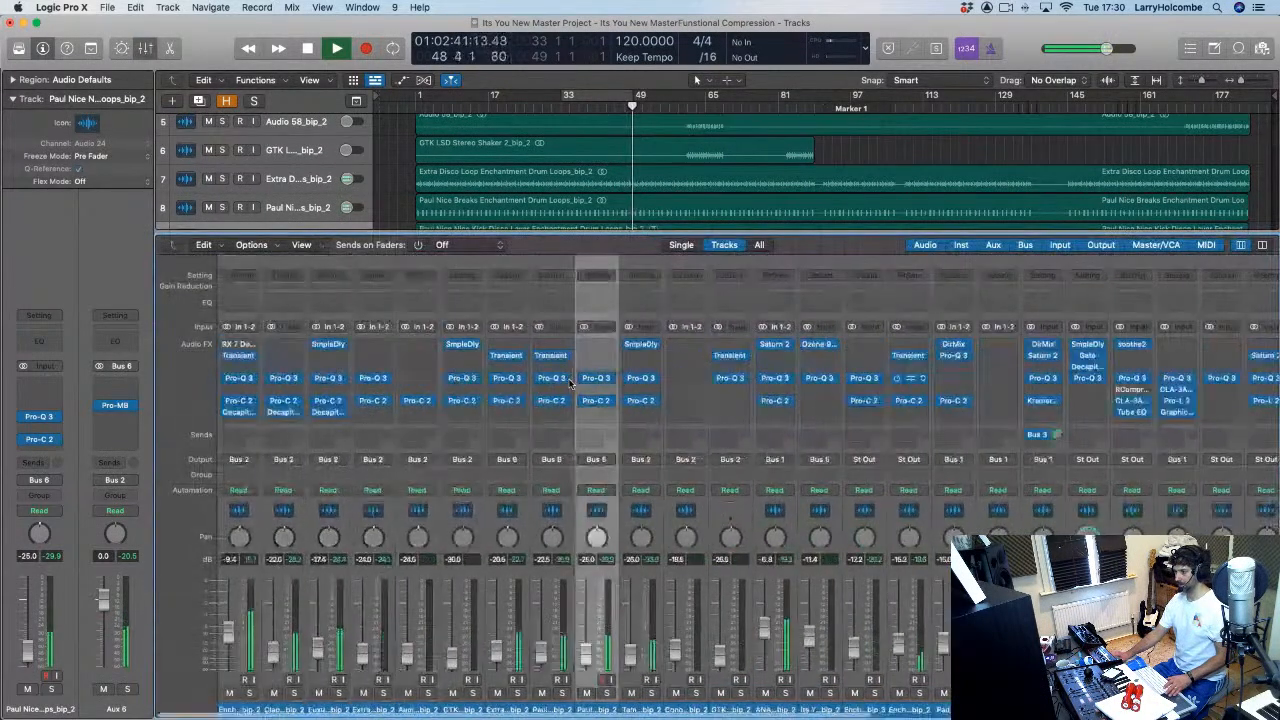
Step: Stop playback, select the drum channels from Enchantment Kick Bounce through Conga, and add a Bus 7 send to all of them
key("space")
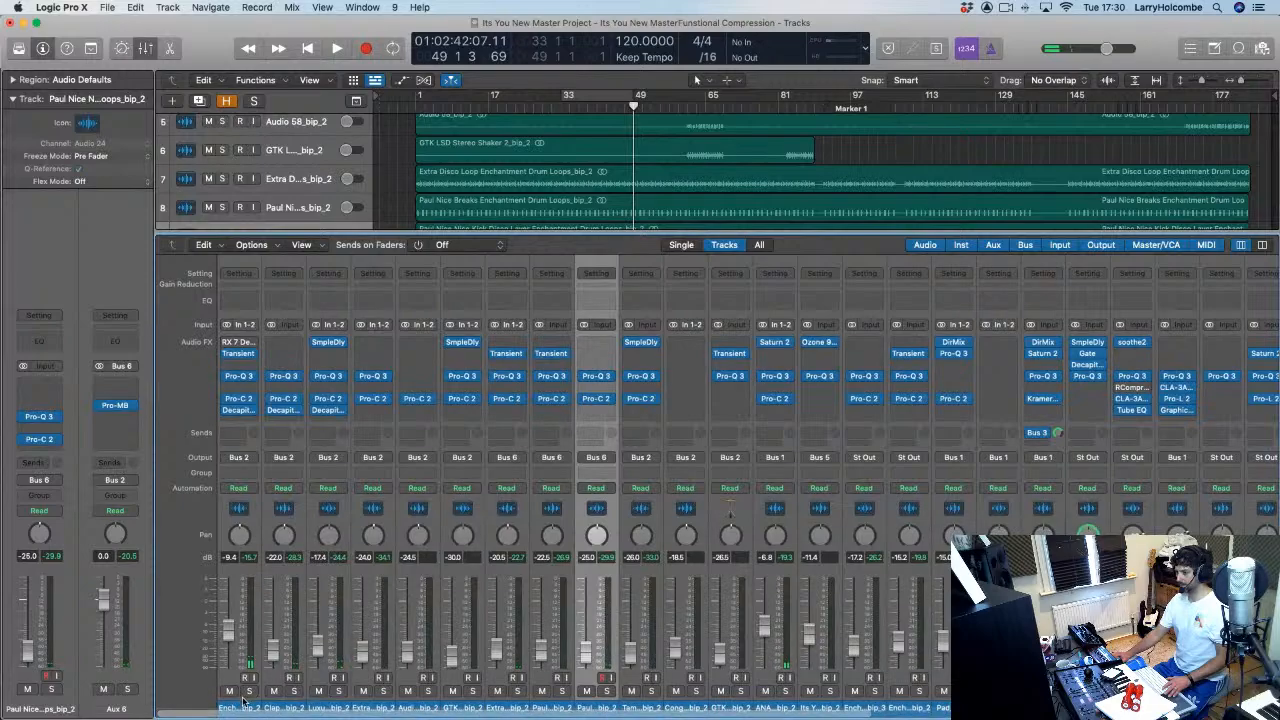
left_click_drag(243, 706, 674, 710)
left_click(236, 436)
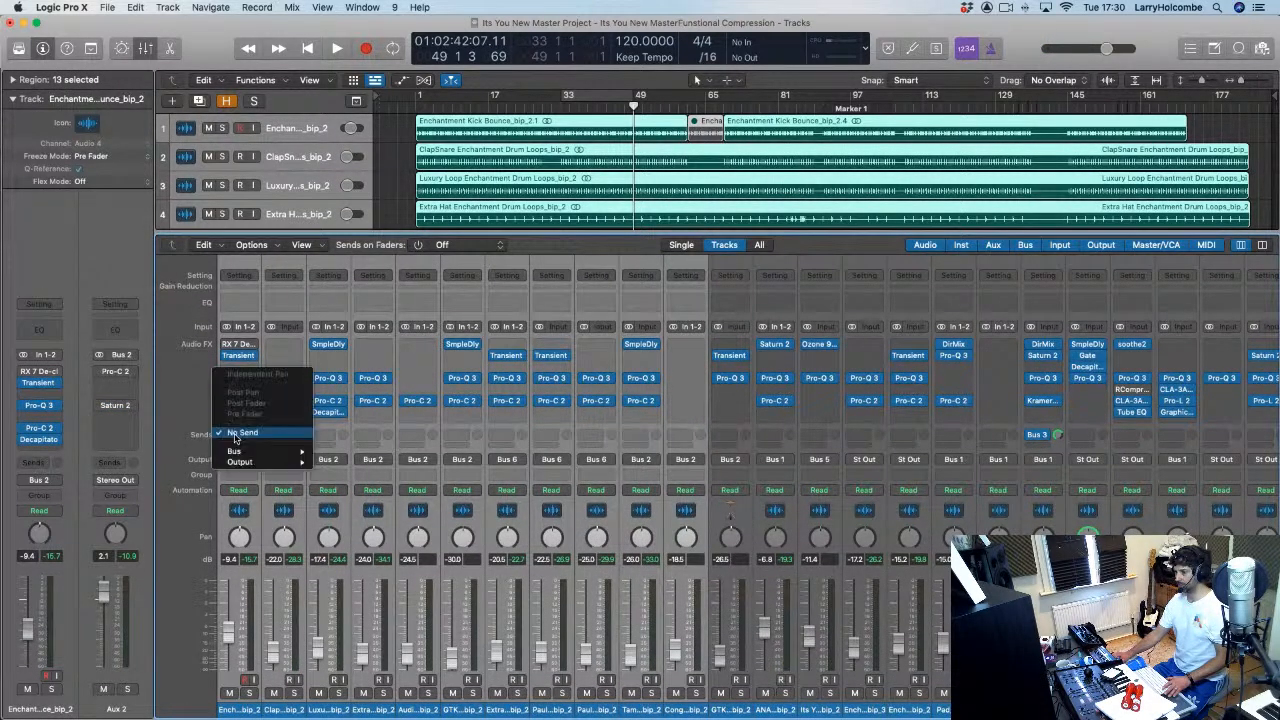
mouse_move(240, 451)
left_click(353, 360)
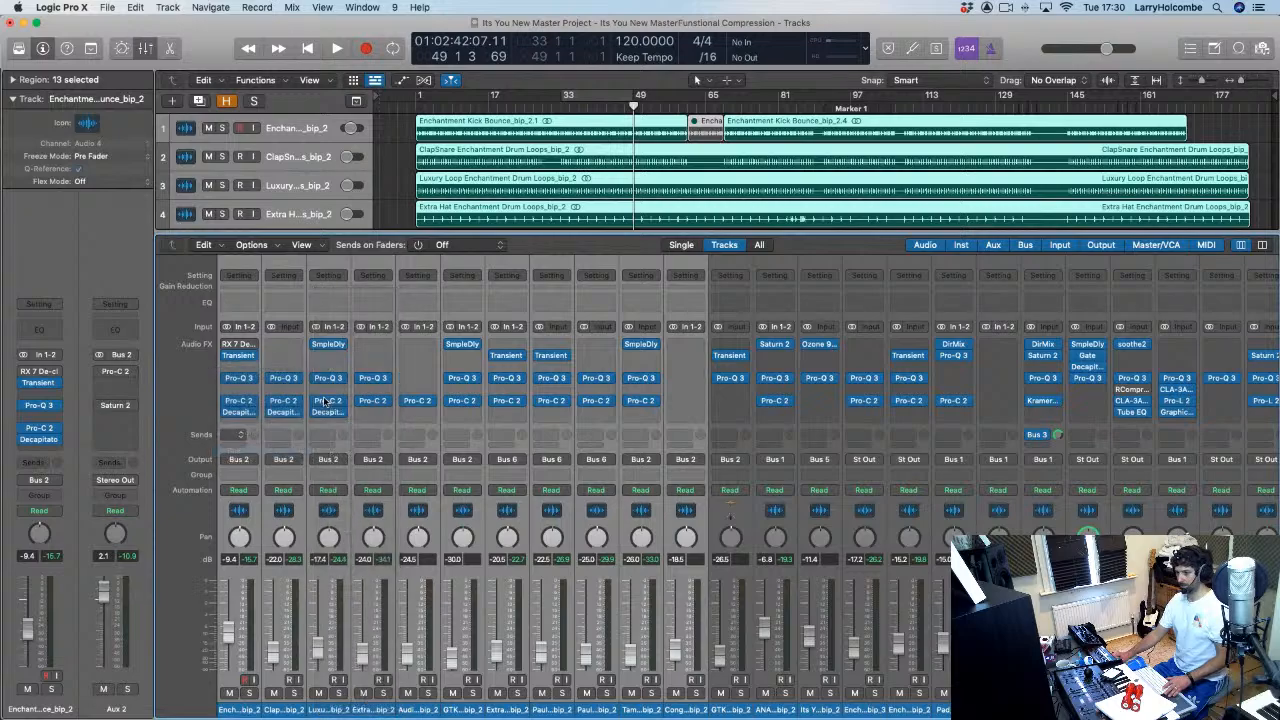
scroll(597, 390, "right", 10)
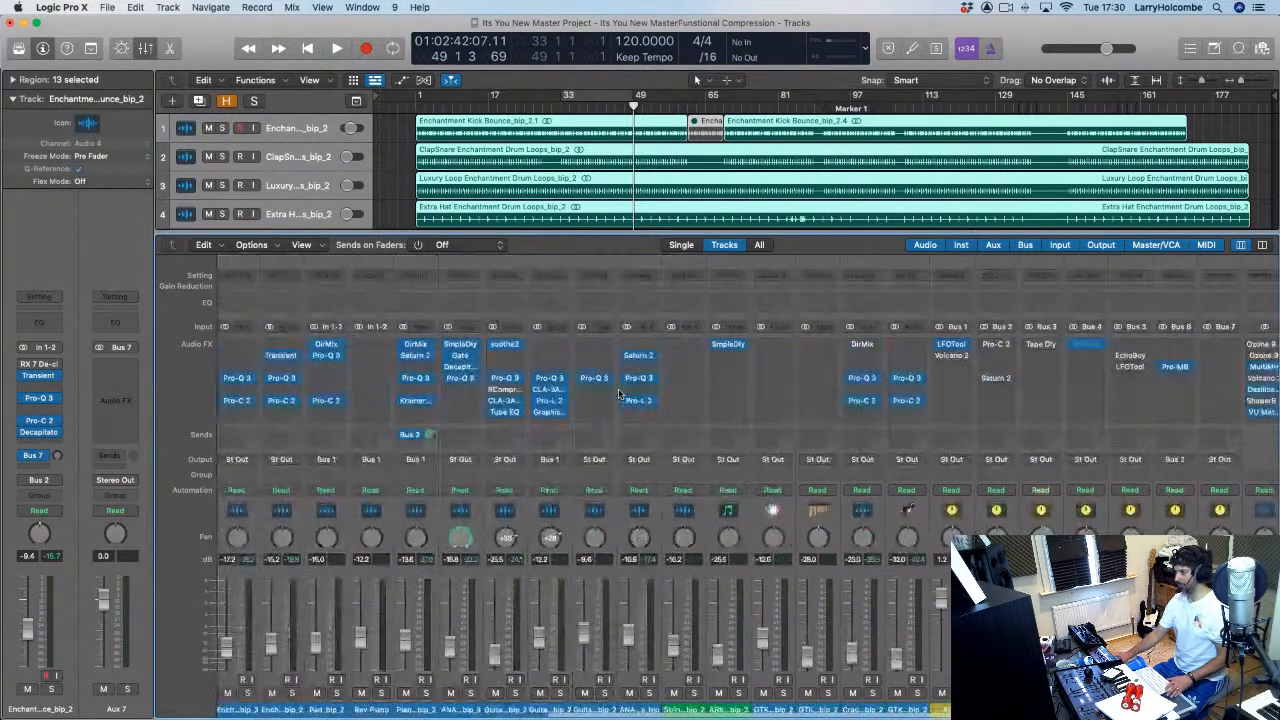
Step: Save the project as a new alternative named "Its You New Master Vintage Processing"
left_click(107, 7)
mouse_move(152, 180)
left_click(290, 179)
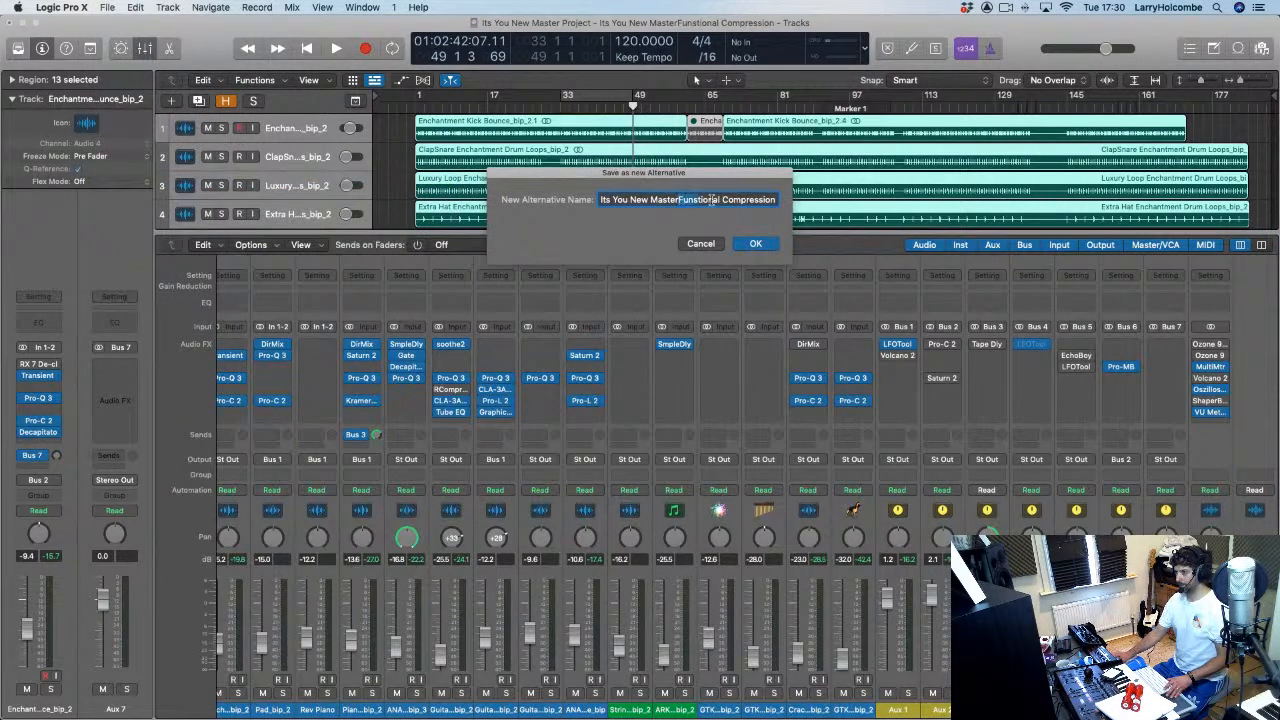
key("BackSpace")
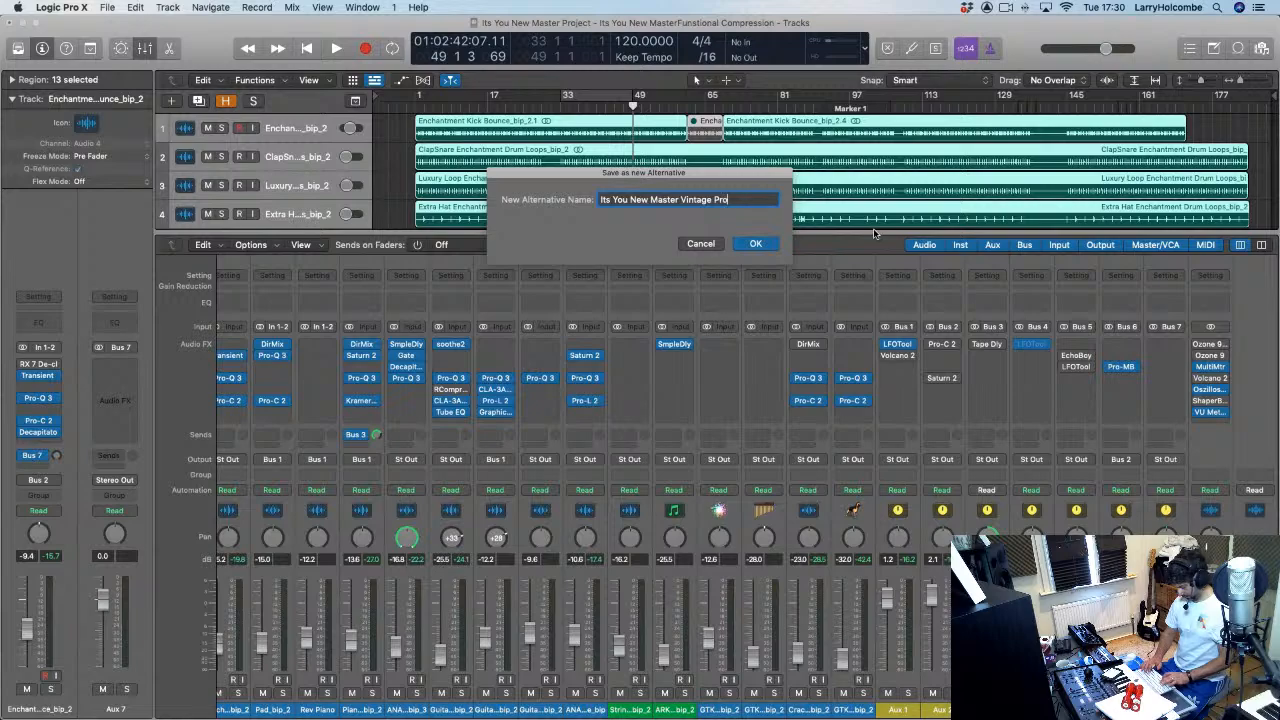
left_click(756, 243)
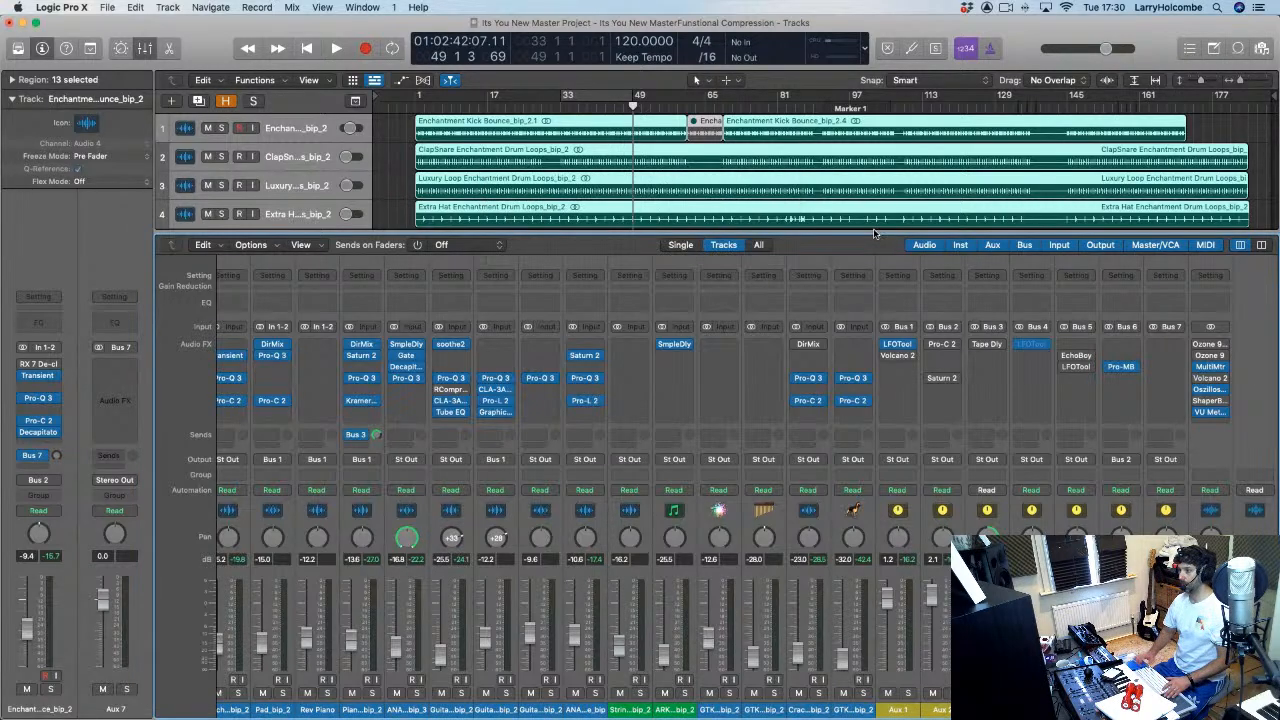
left_click(612, 260)
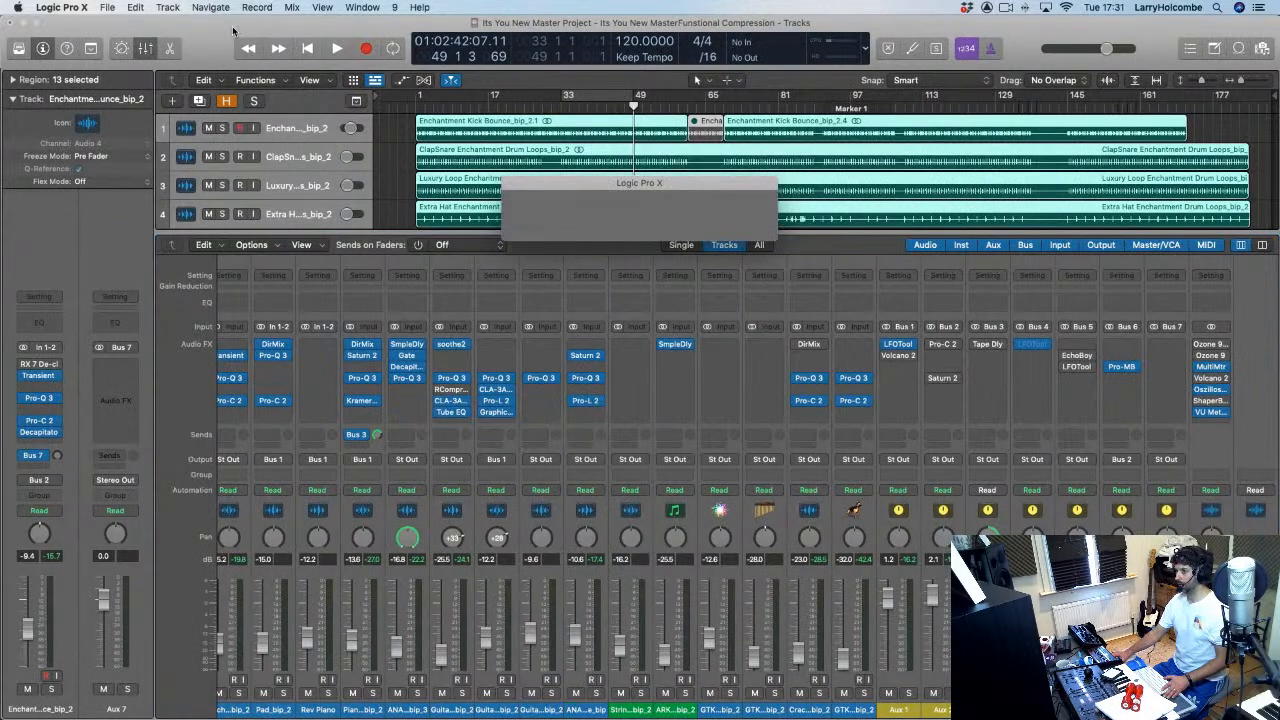
Step: Play the mix briefly and raise the Bus 7 send level on all the selected drum channels
key("space")
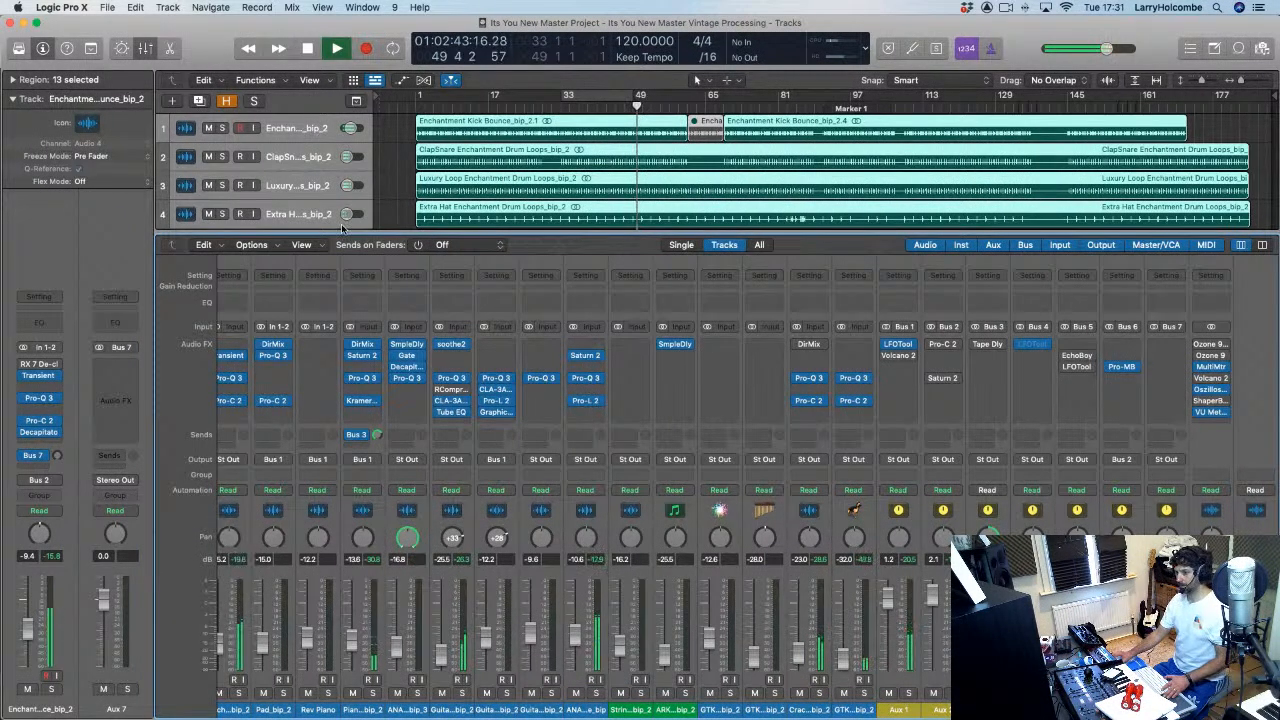
key("space")
scroll(430, 364, "left", 10)
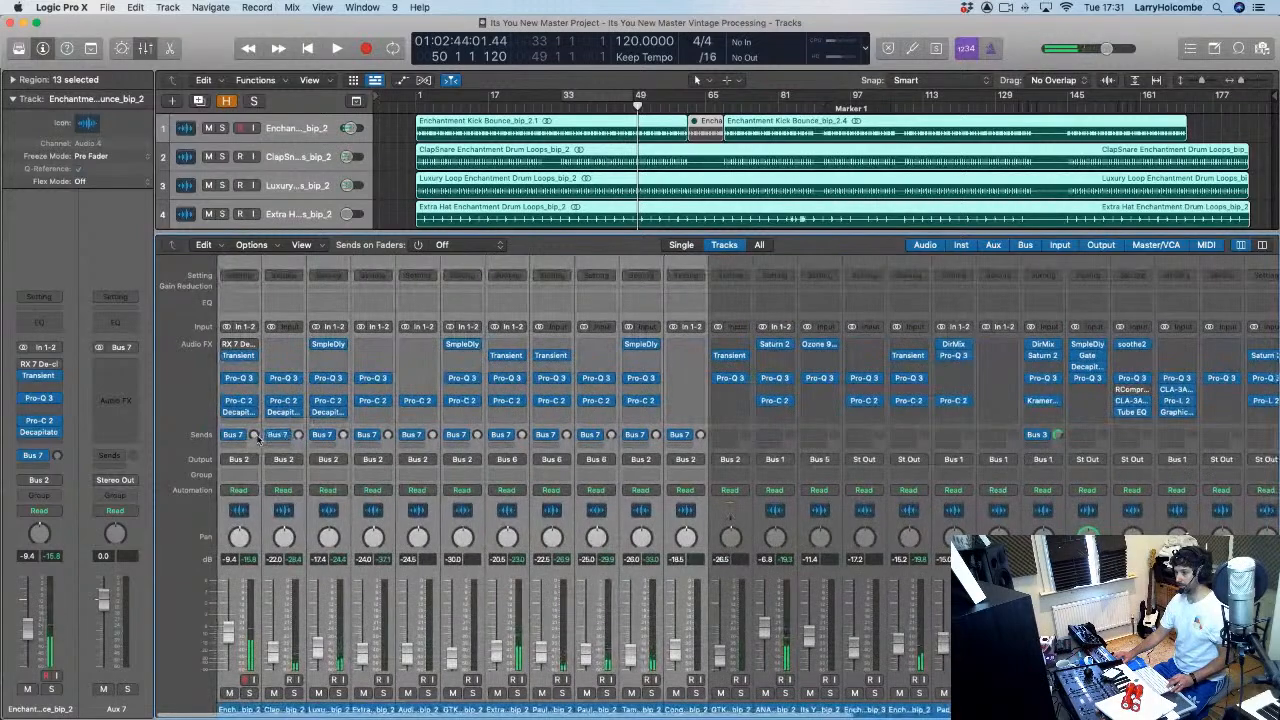
scroll(303, 427, "right", 10)
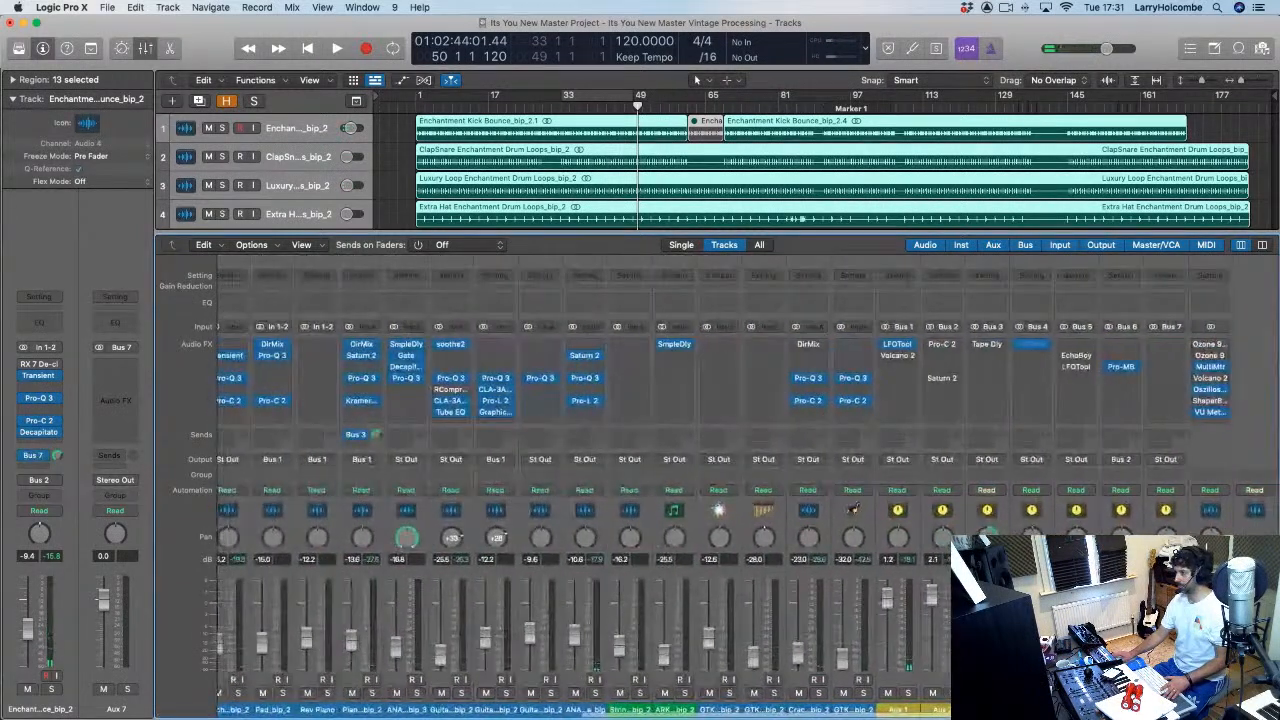
Step: Insert the Altiverb 7 convolution reverb on the Aux 7 channel fed by Bus 7
left_click(1172, 356)
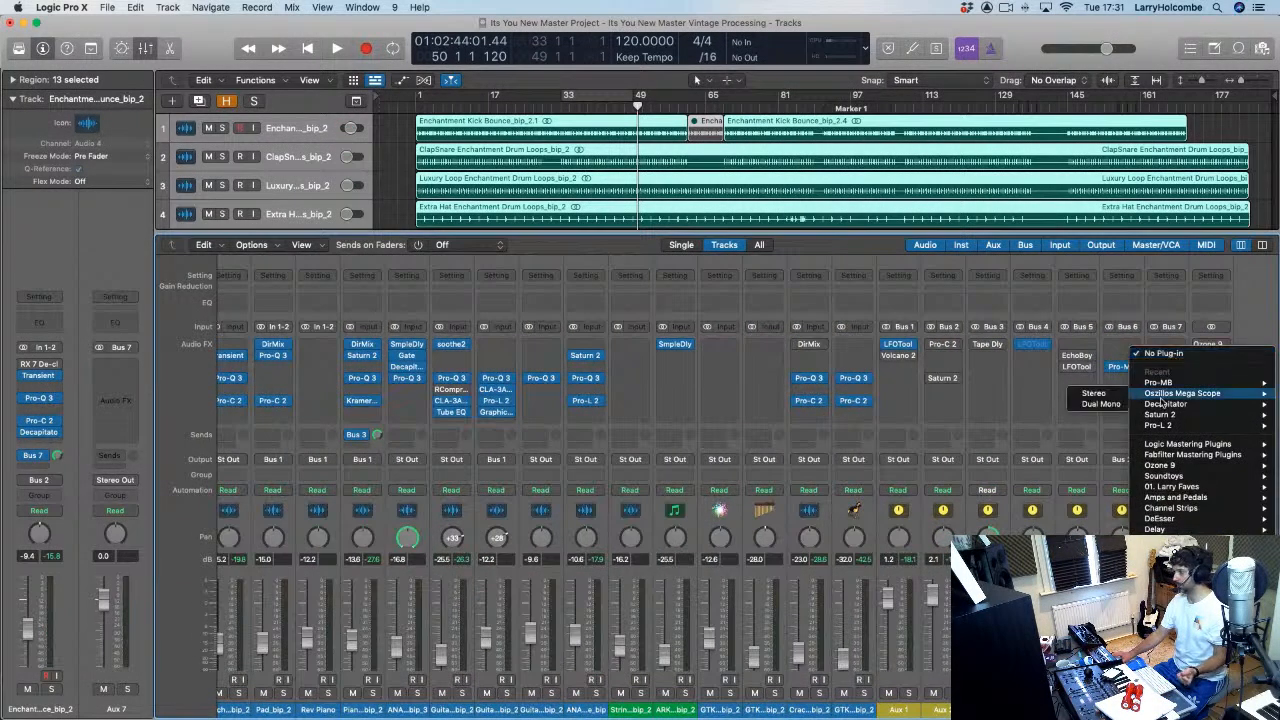
scroll(1164, 465, "down", 3)
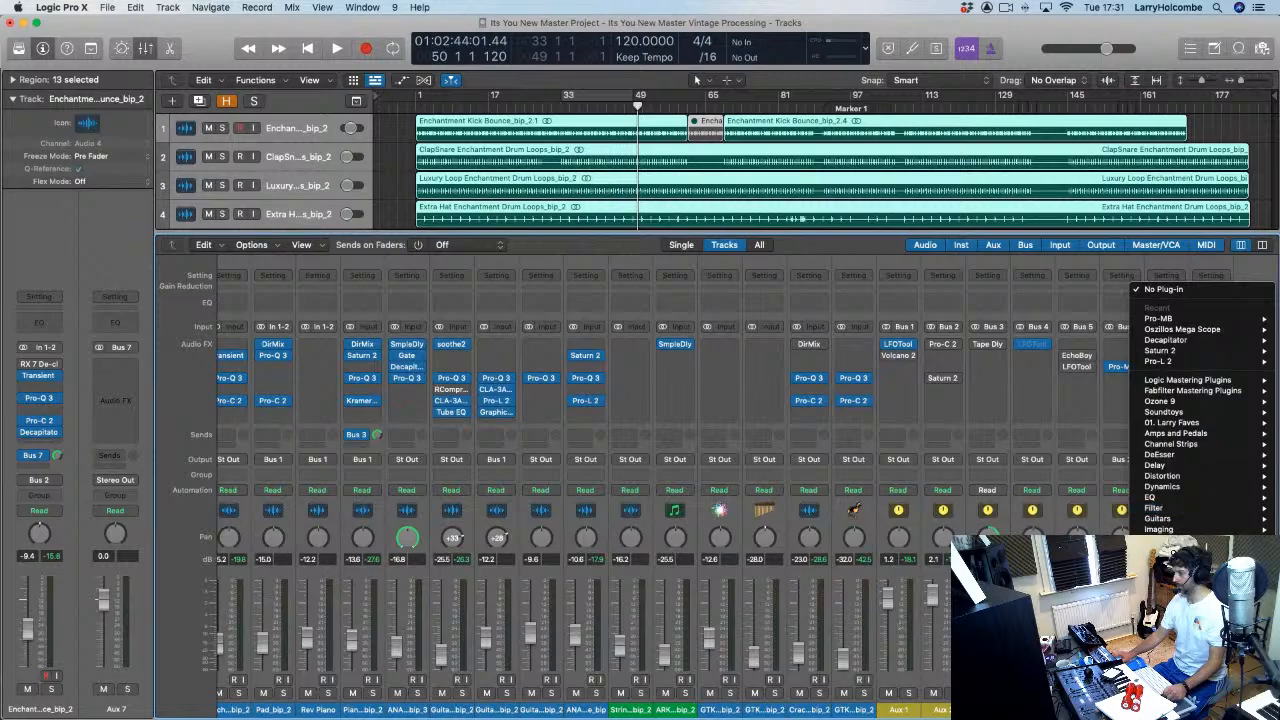
mouse_move(1168, 622)
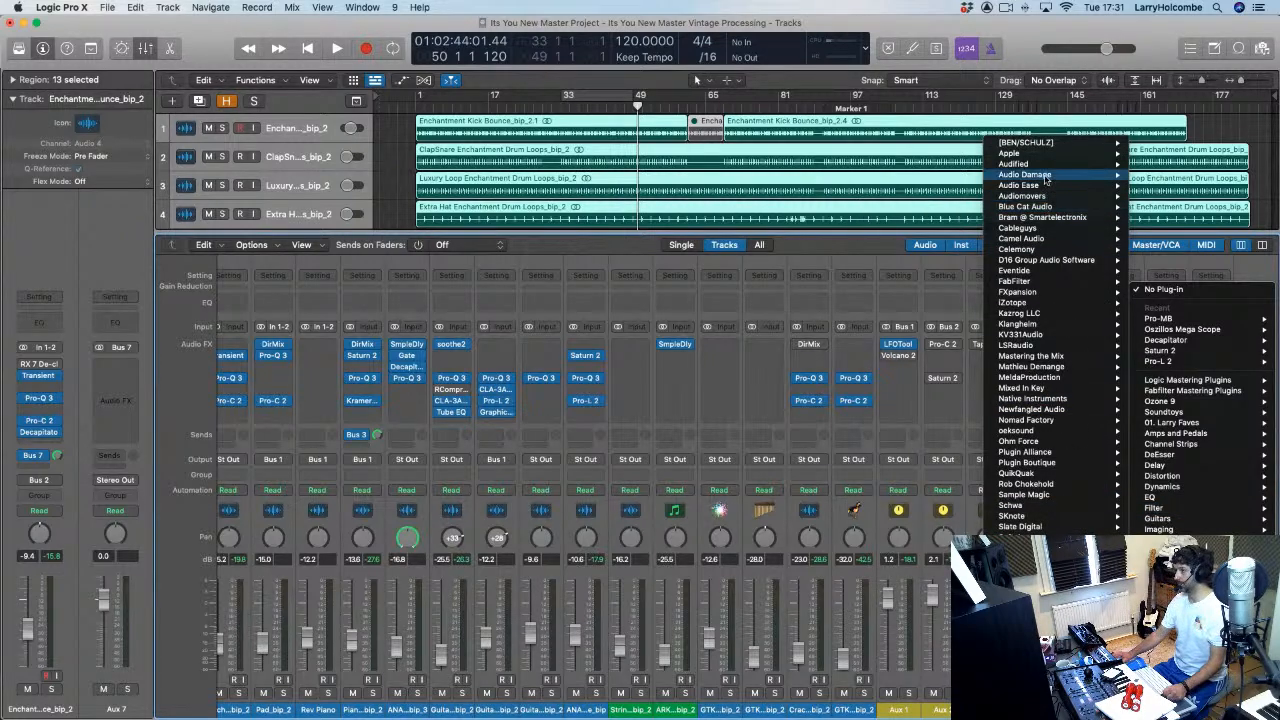
left_click(878, 188)
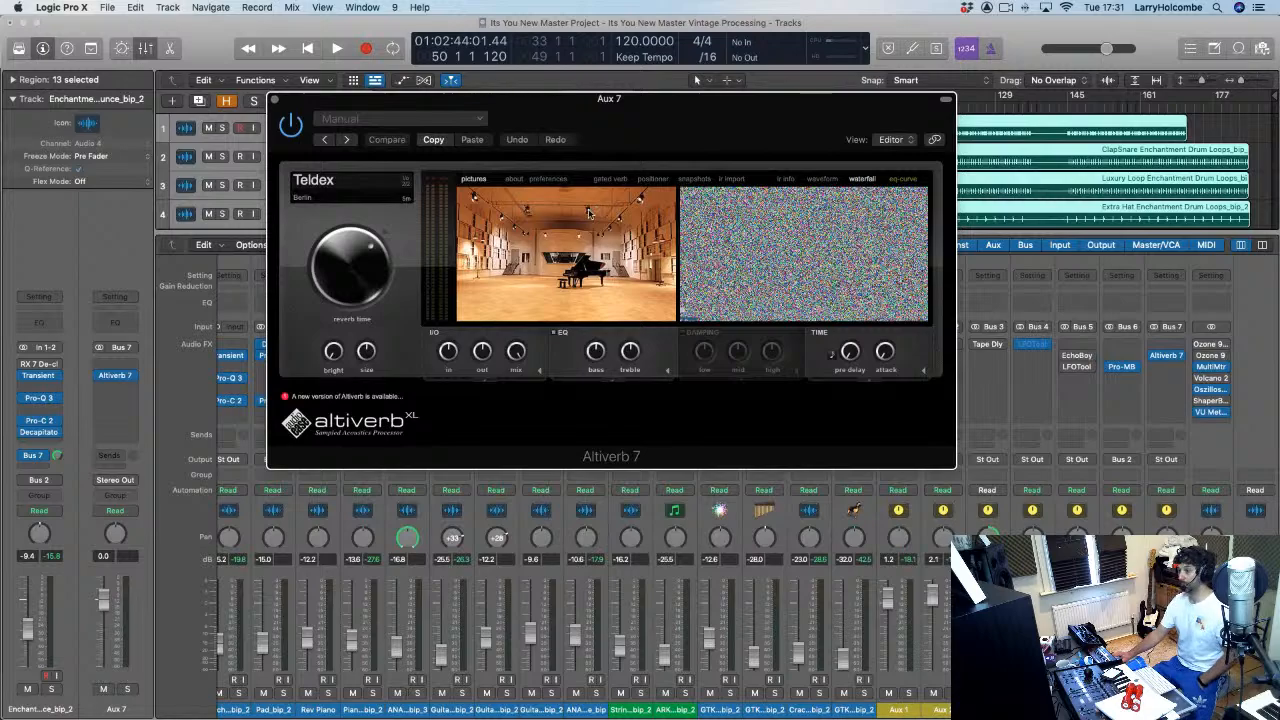
Step: Load the SARM West Studios live room 2 impulse response from Altiverb's music studio and scoring category
left_click(350, 181)
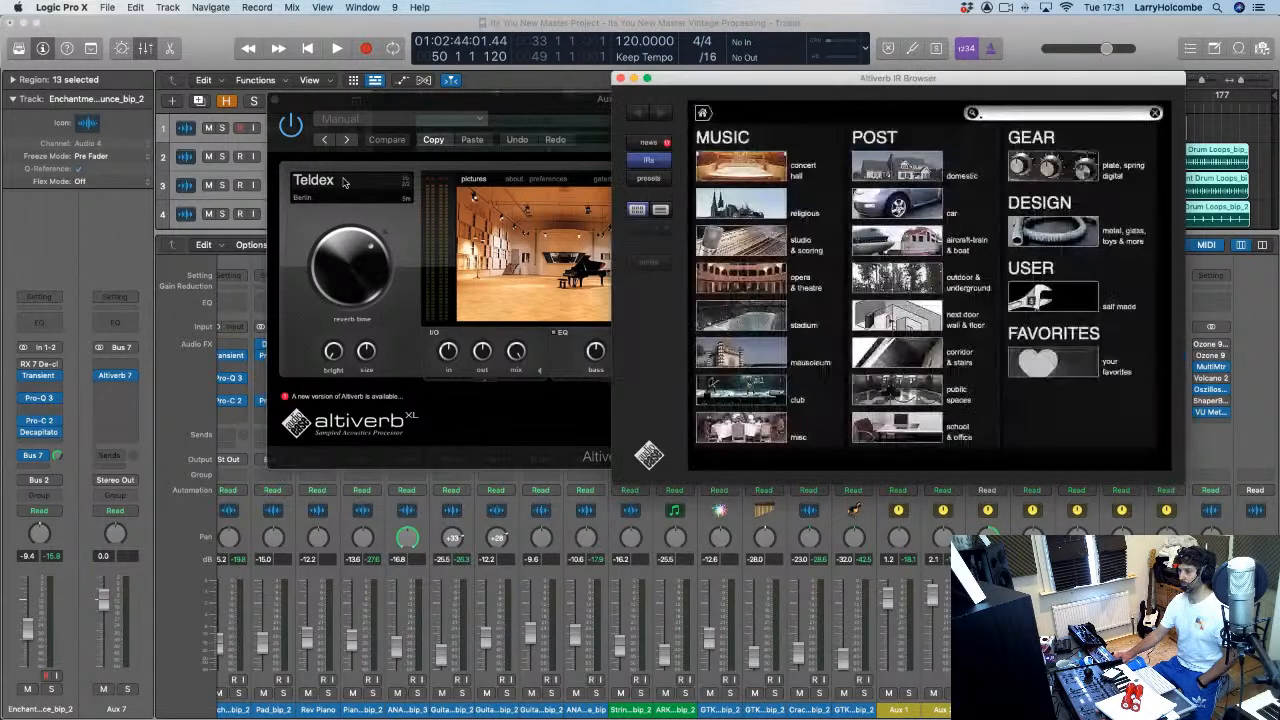
left_click(750, 247)
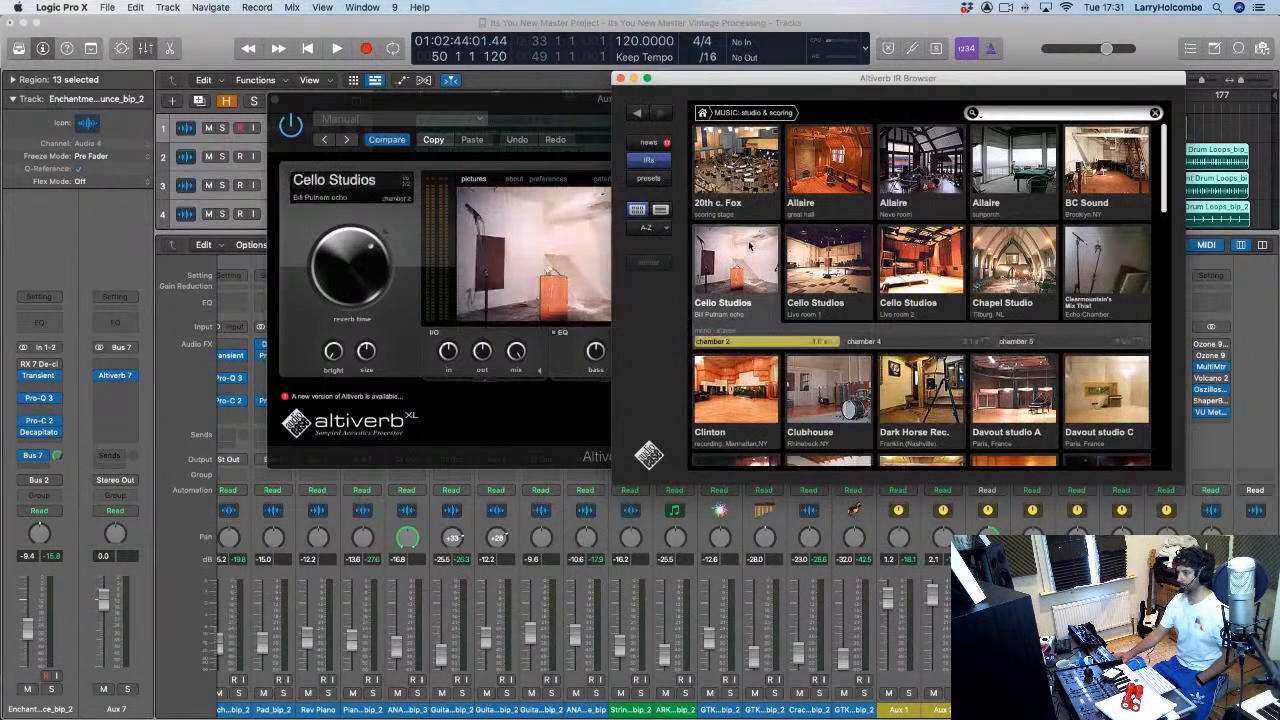
scroll(940, 306, "down", 10)
scroll(940, 306, "up", 2)
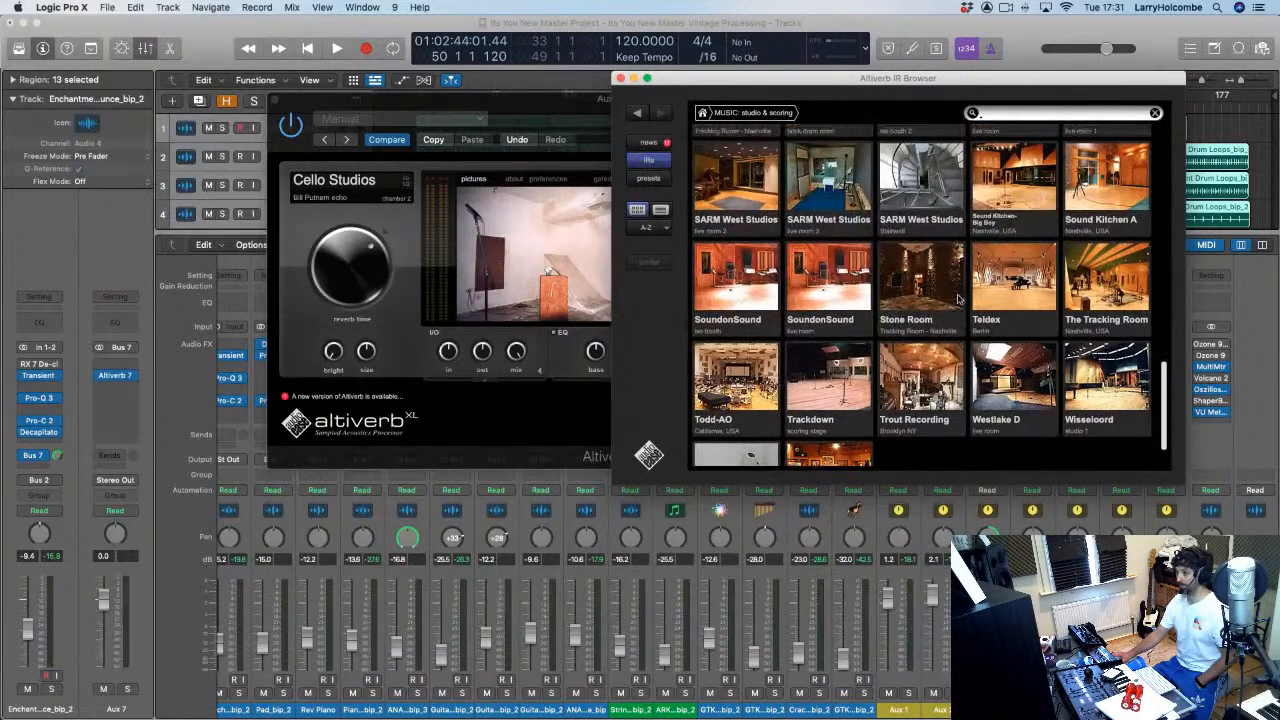
scroll(760, 222, "up", 1)
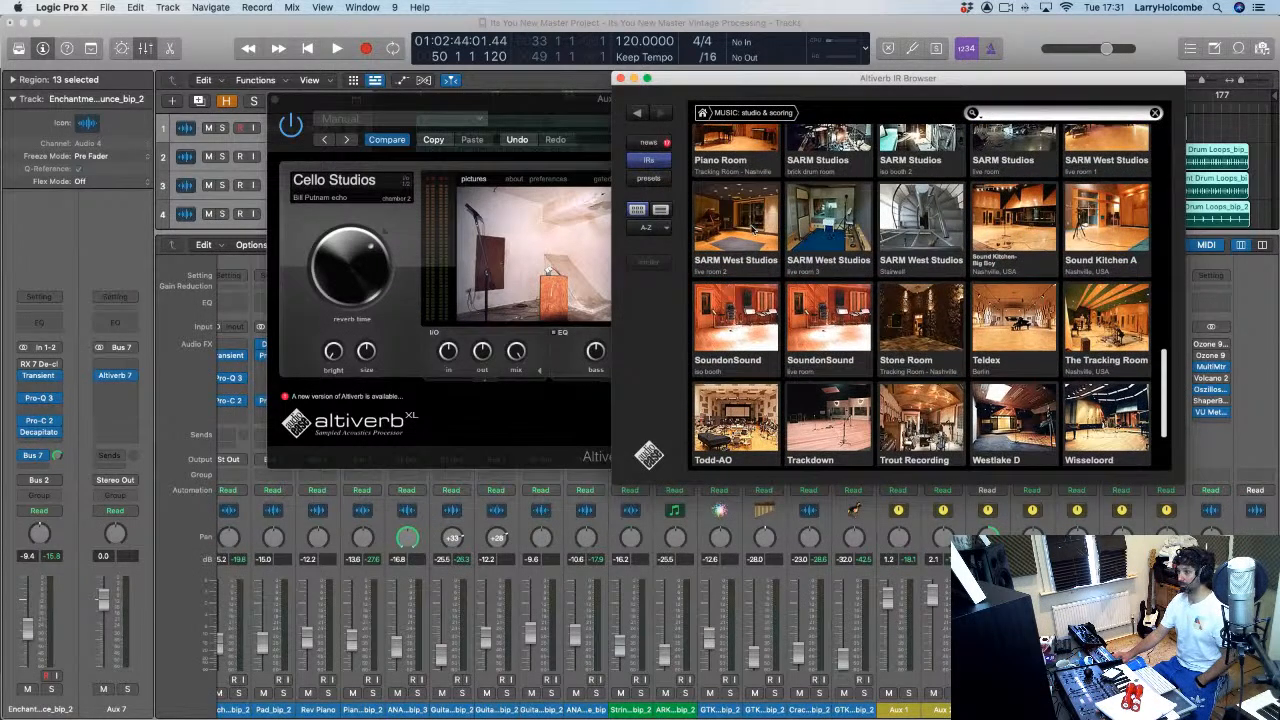
left_click(755, 228)
Step: Disable Altiverb's tail to keep only the early reflections, play the mix to hear the room, and close the plug-in
left_click(601, 100)
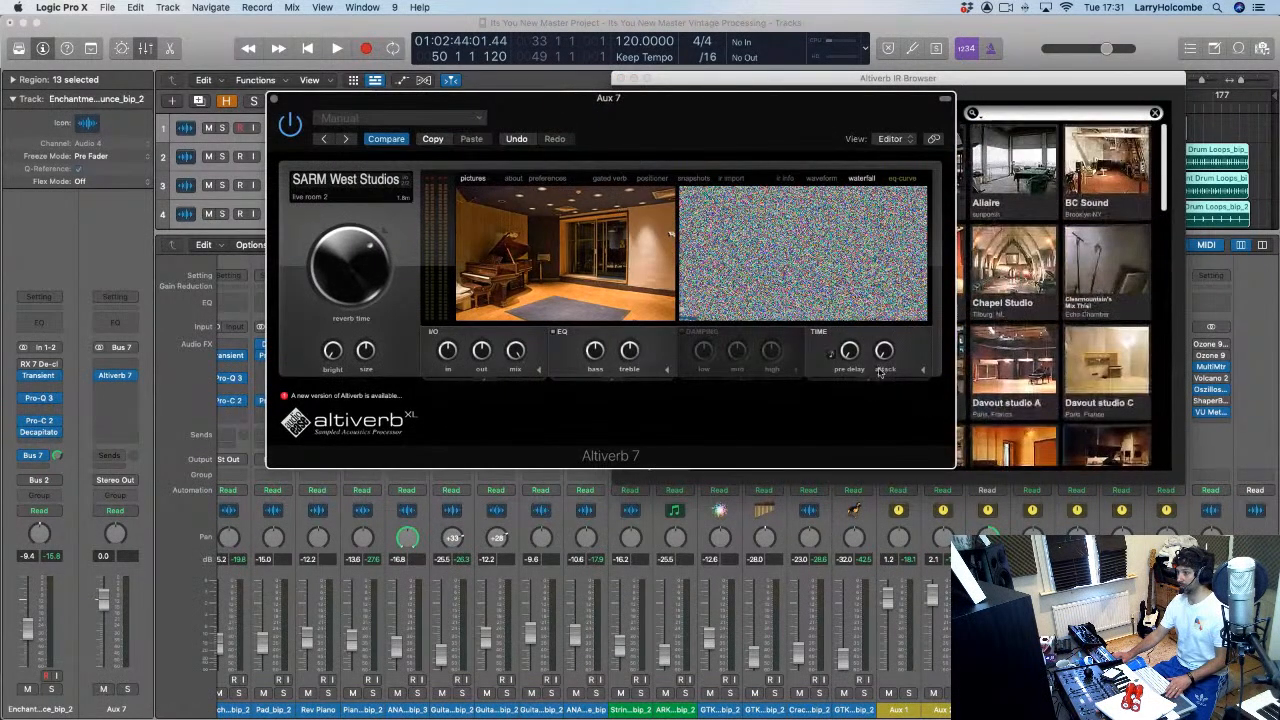
left_click(920, 371)
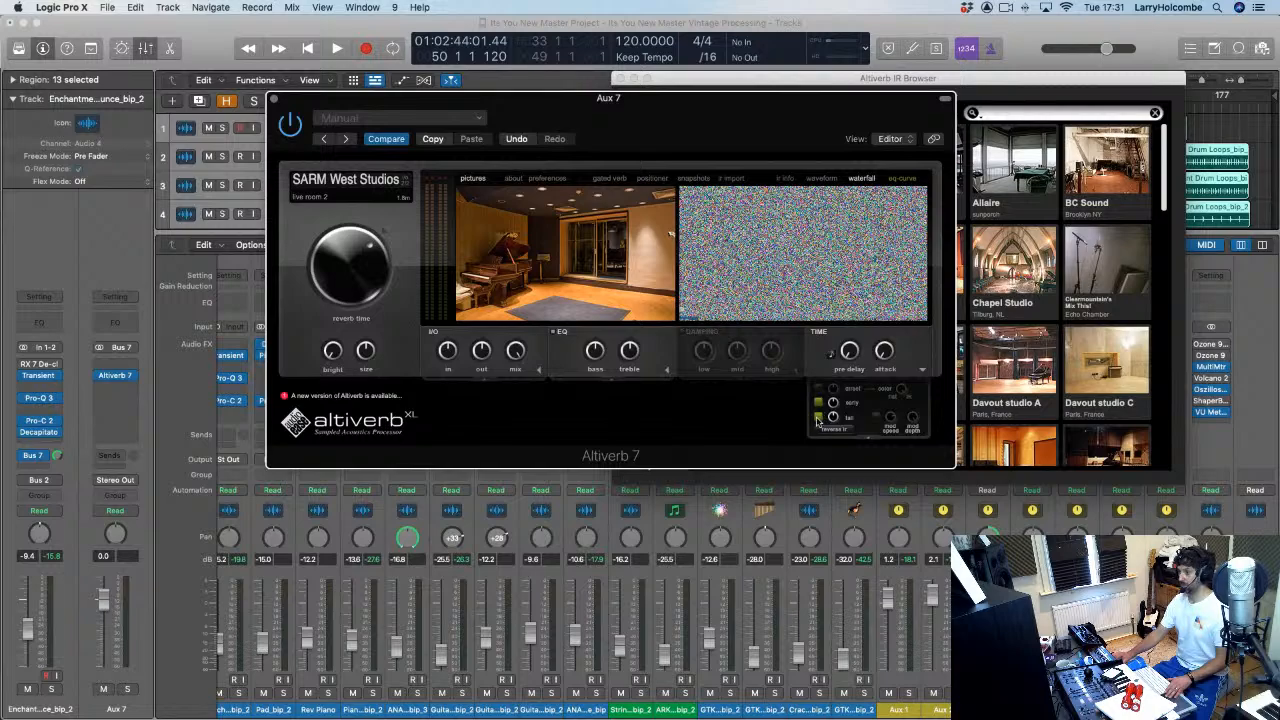
key("space")
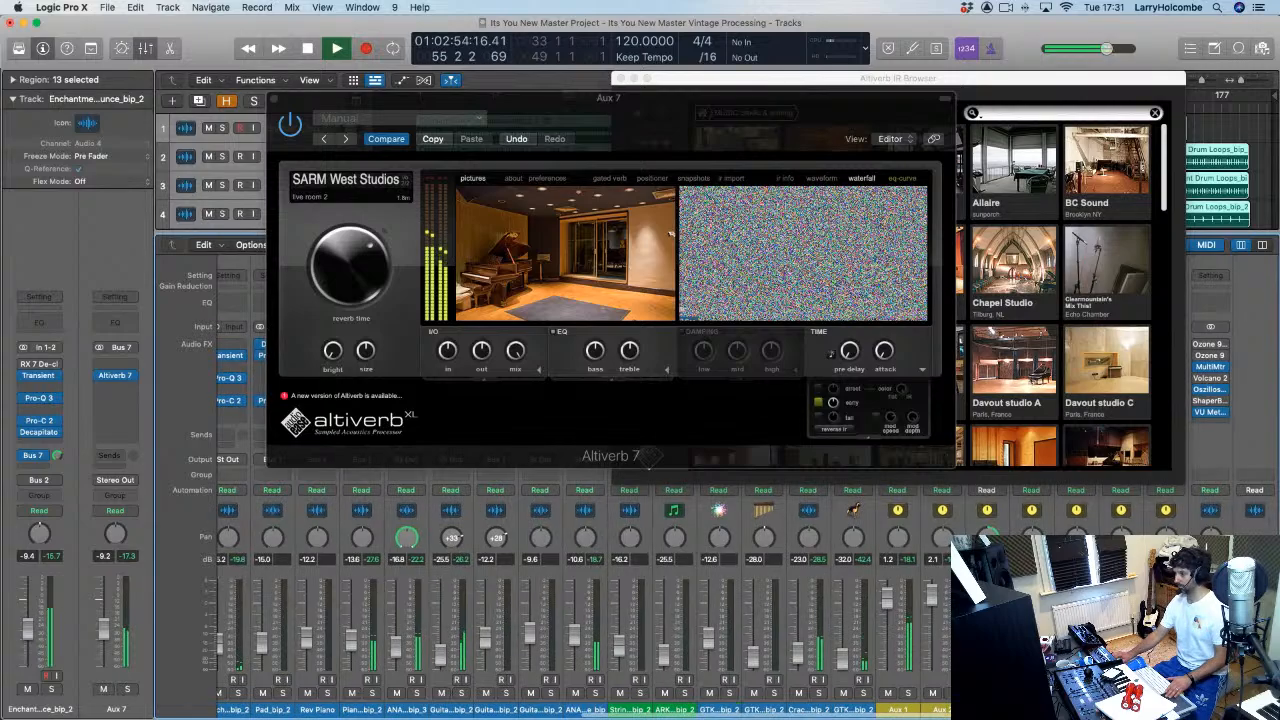
left_click(270, 99)
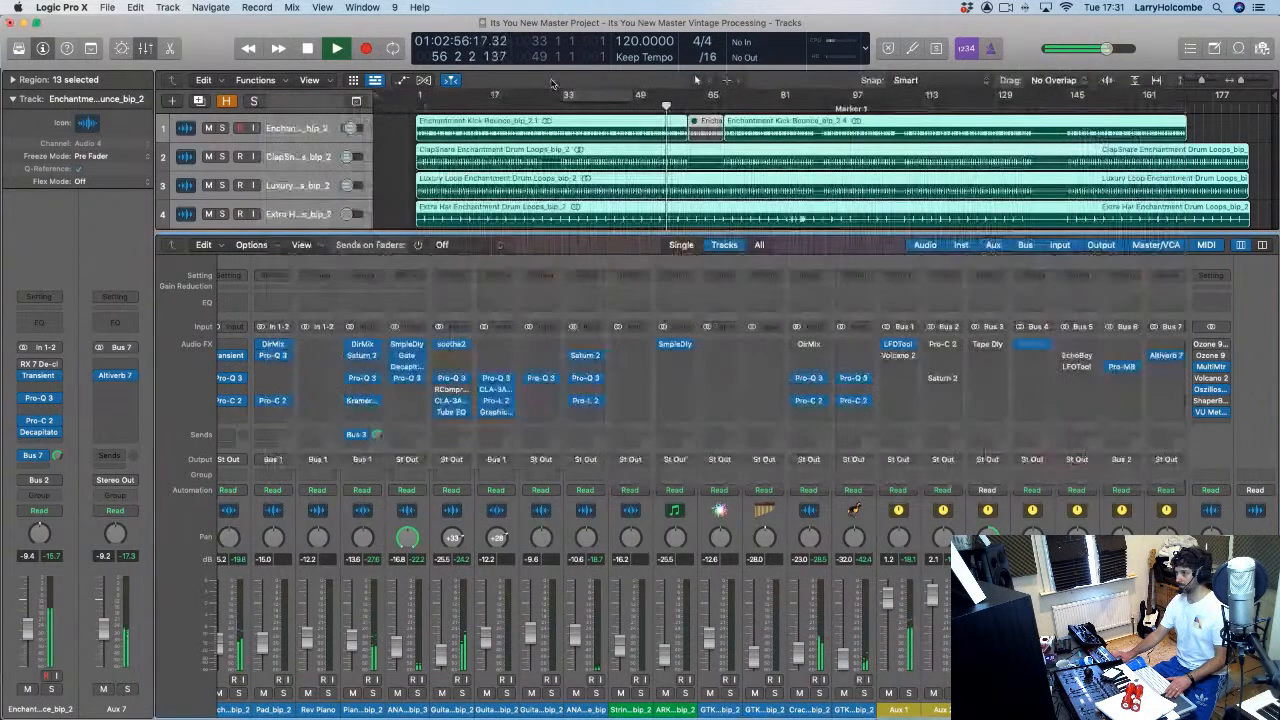
Step: Solo all the selected drum channels during playback
scroll(645, 538, "right", 1)
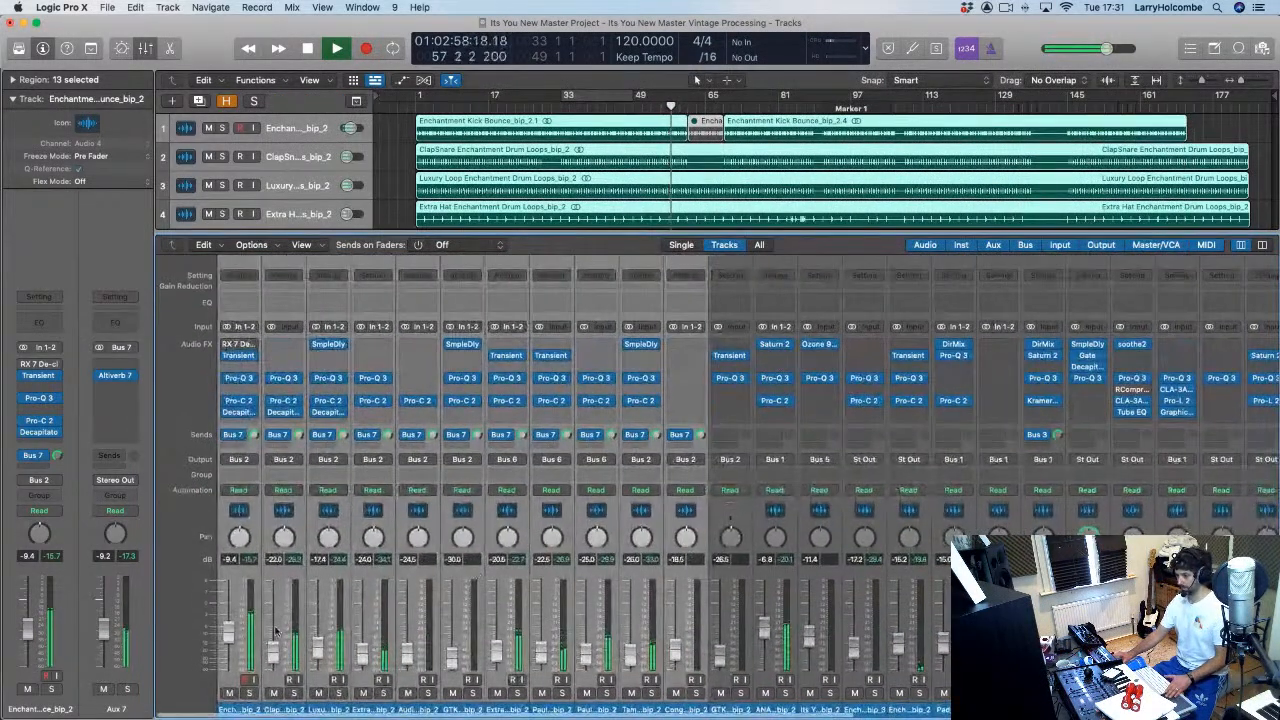
left_click(250, 692)
scroll(718, 585, "right", 3)
scroll(718, 585, "right", 6)
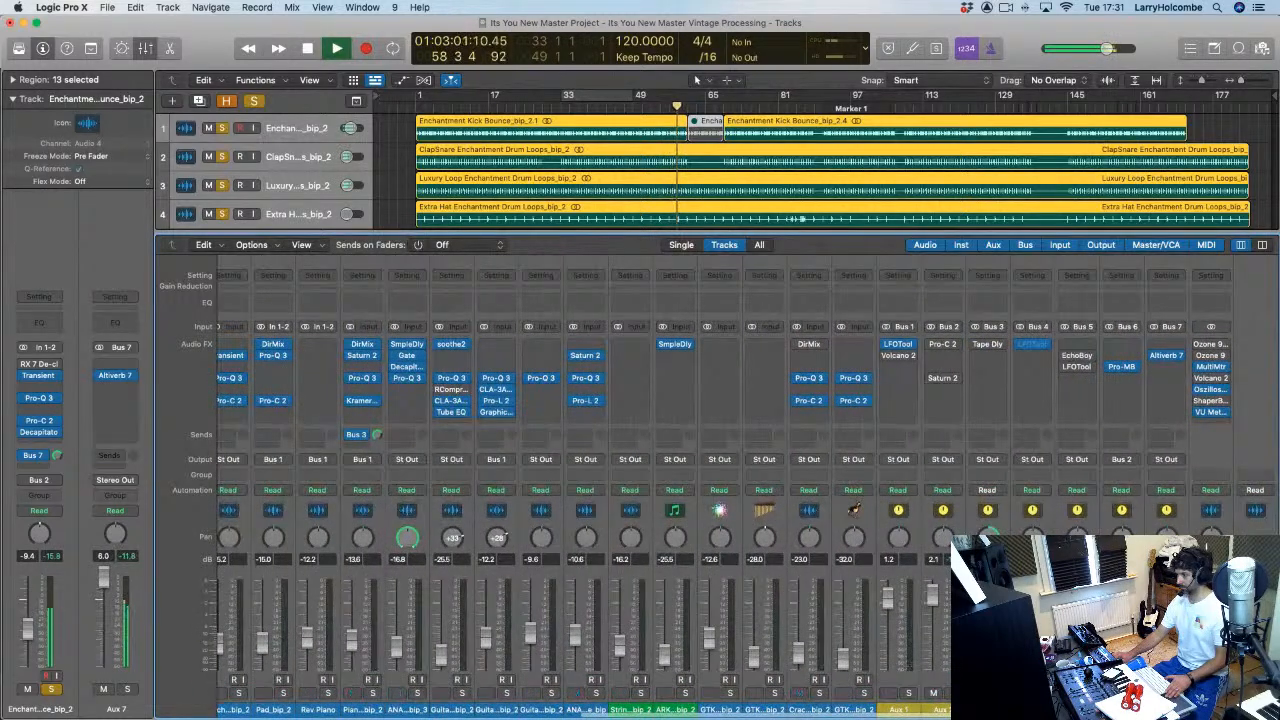
Step: Audition SARM West Studios, Stairwell and Sound Kitchen-Big Boy impulse responses on the soloed drums, and load the SARM Studios live room at 4.9m
left_click(1168, 357)
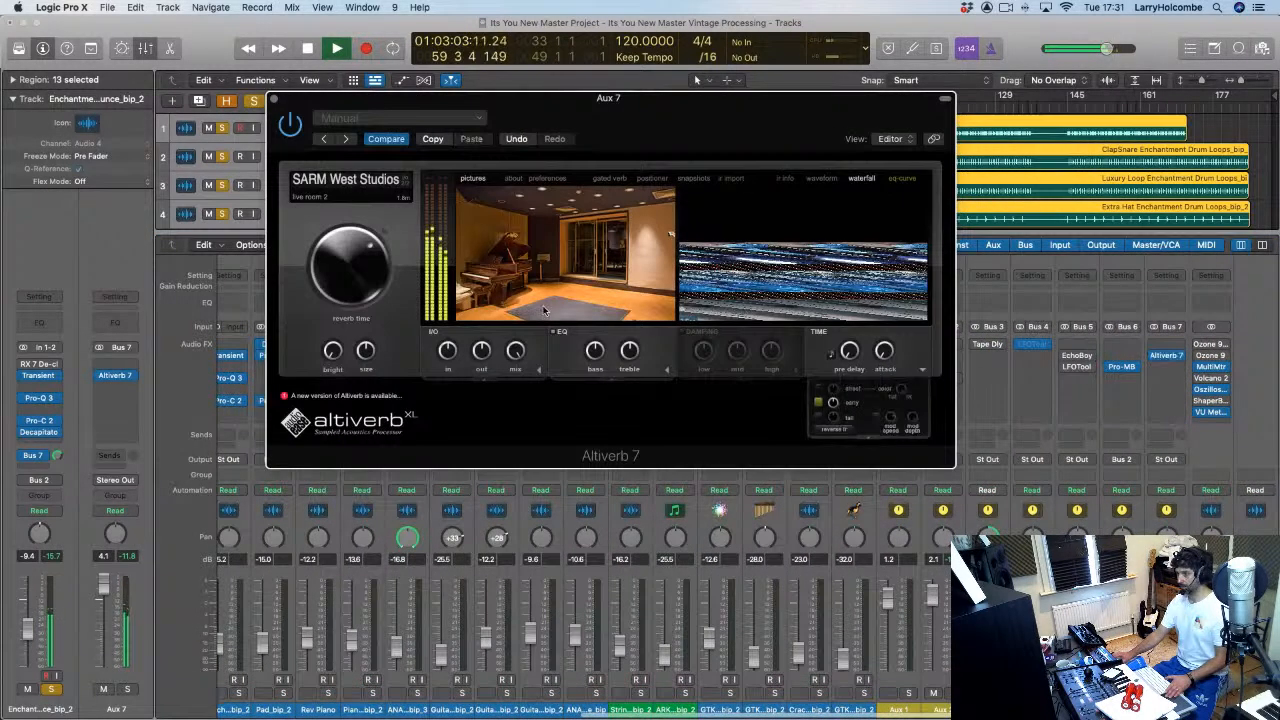
left_click(328, 195)
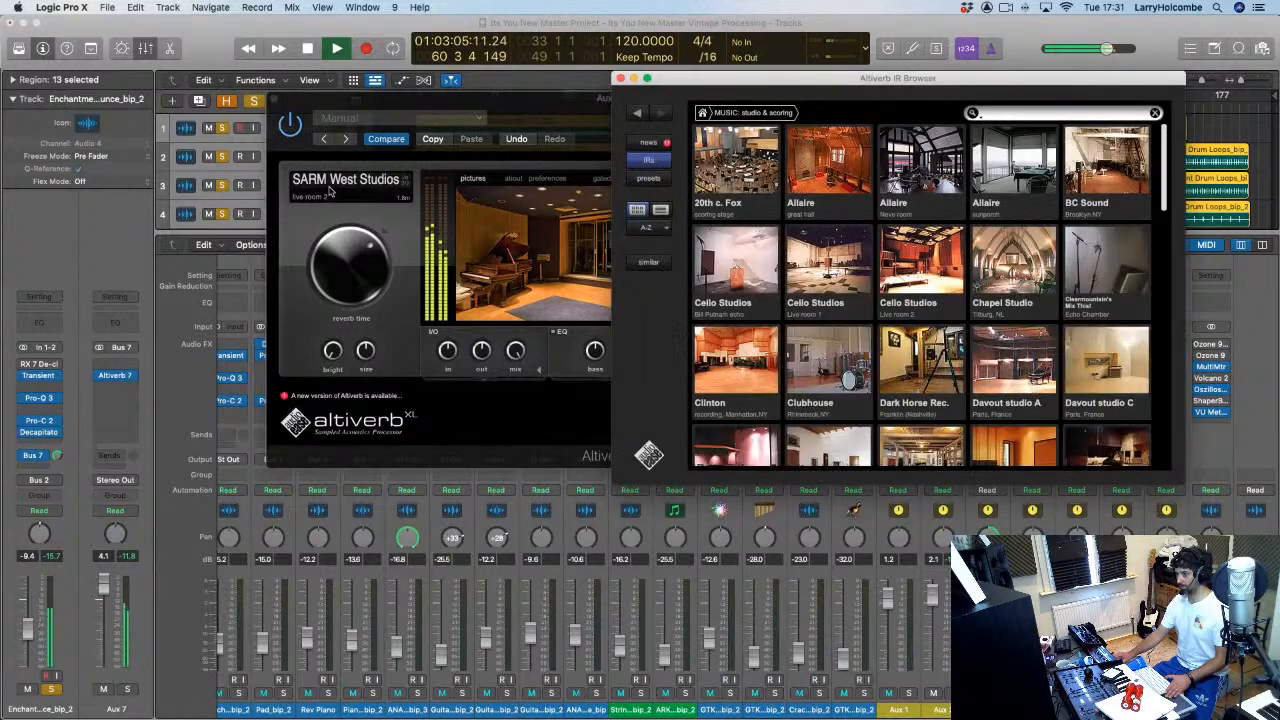
scroll(857, 259, "down", 10)
scroll(857, 259, "up", 2)
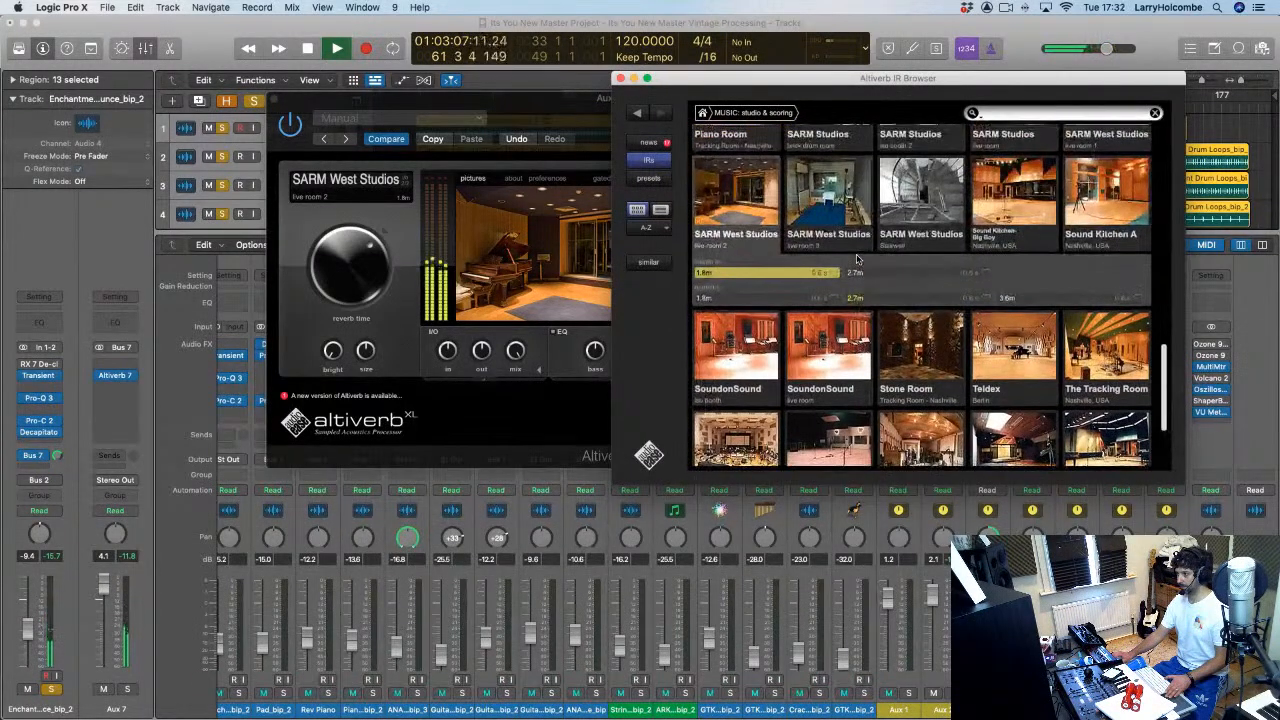
scroll(857, 259, "up", 1)
left_click(828, 214)
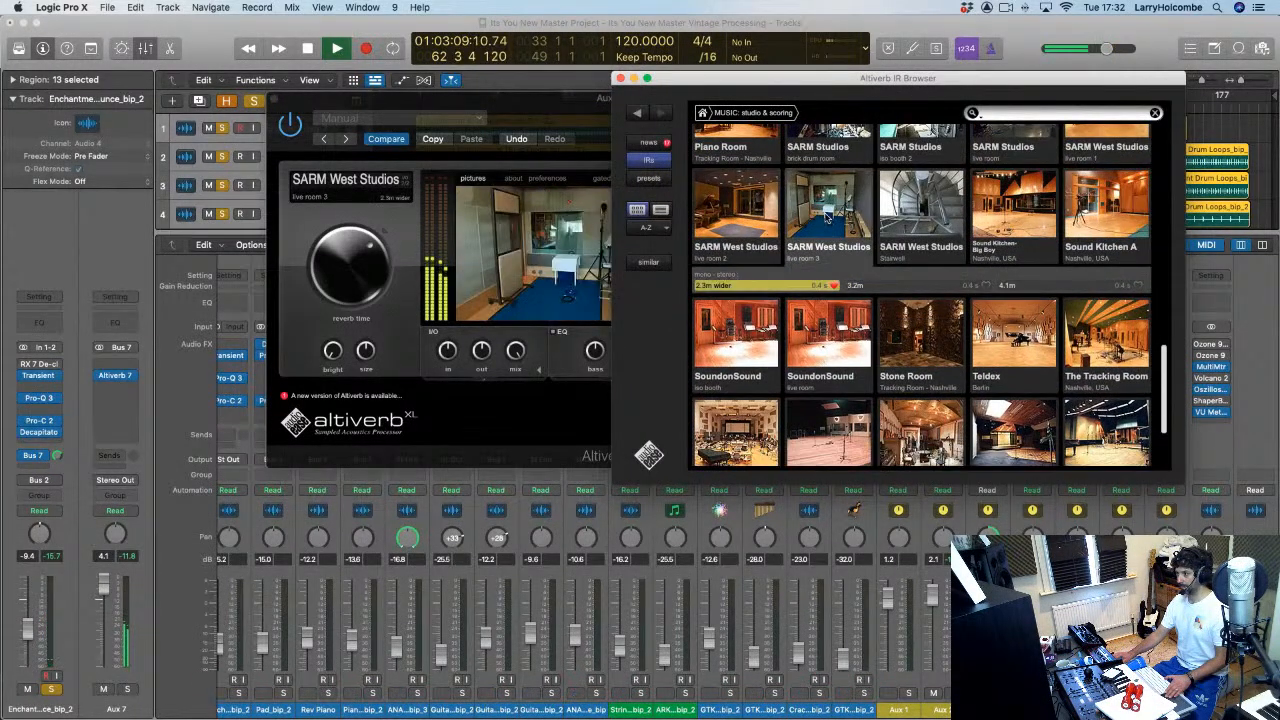
left_click(928, 210)
left_click(1013, 210)
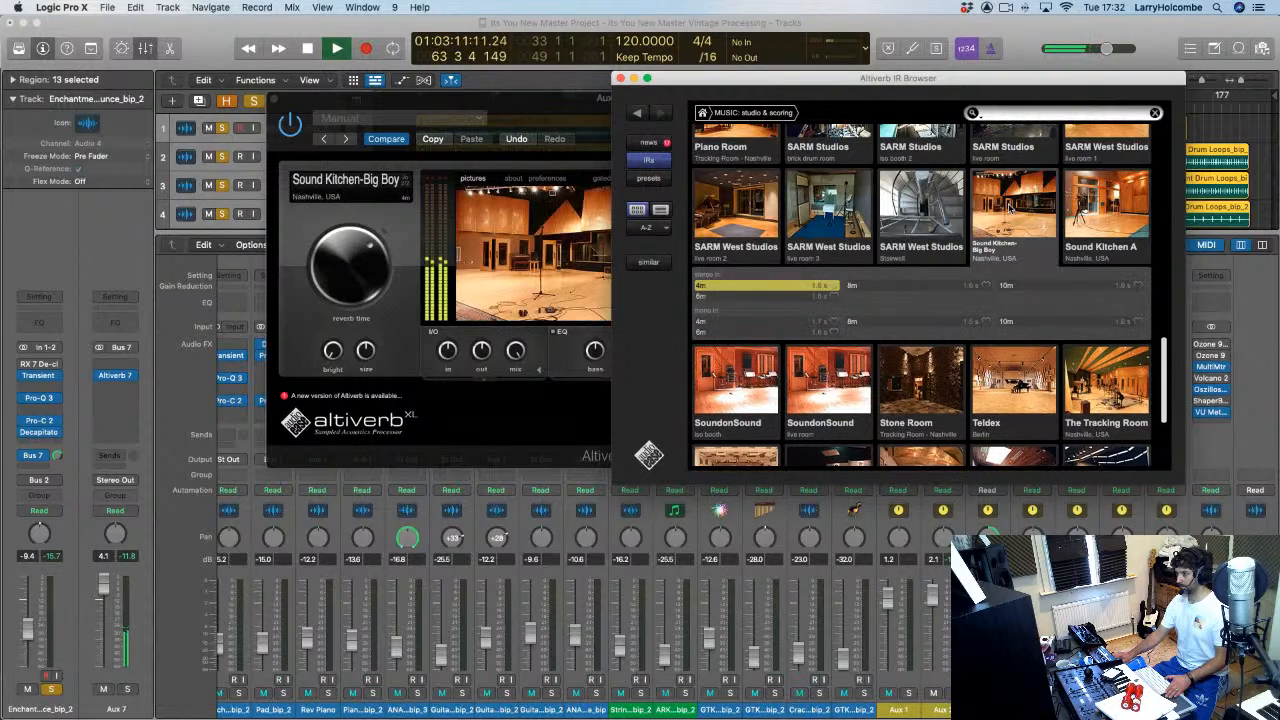
scroll(1040, 205, "up", 5)
left_click(1083, 196)
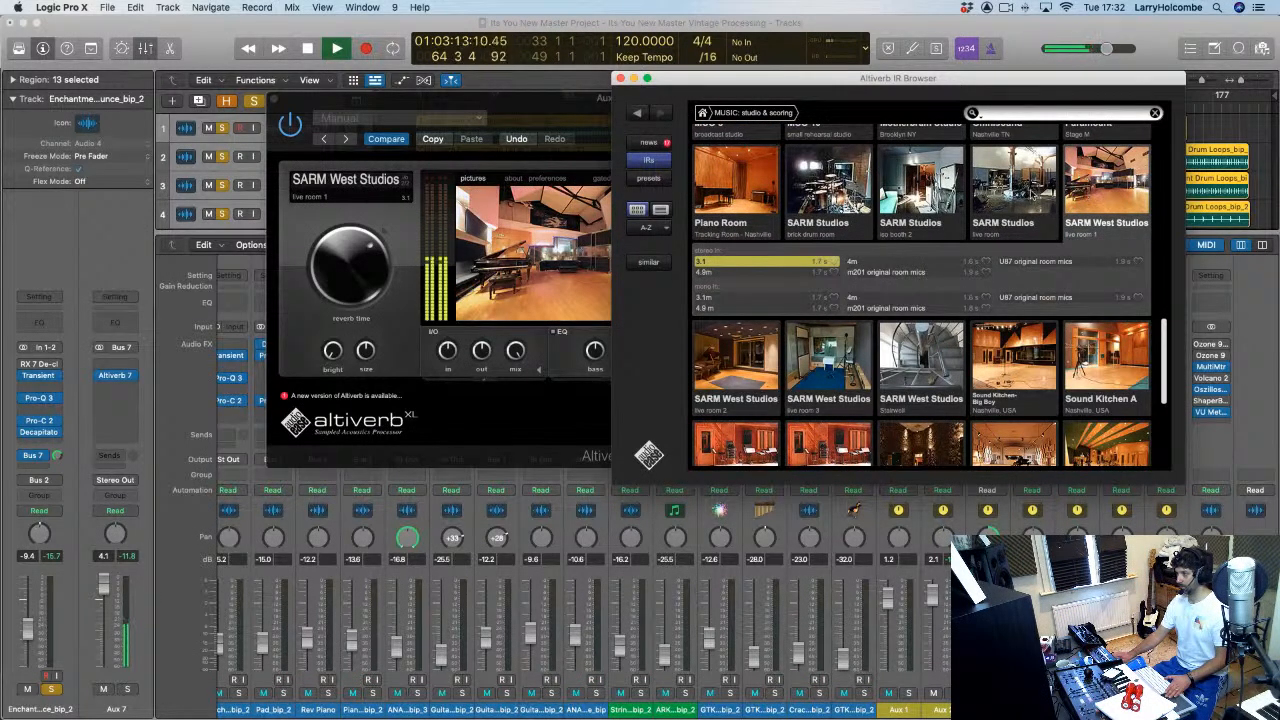
left_click(998, 193)
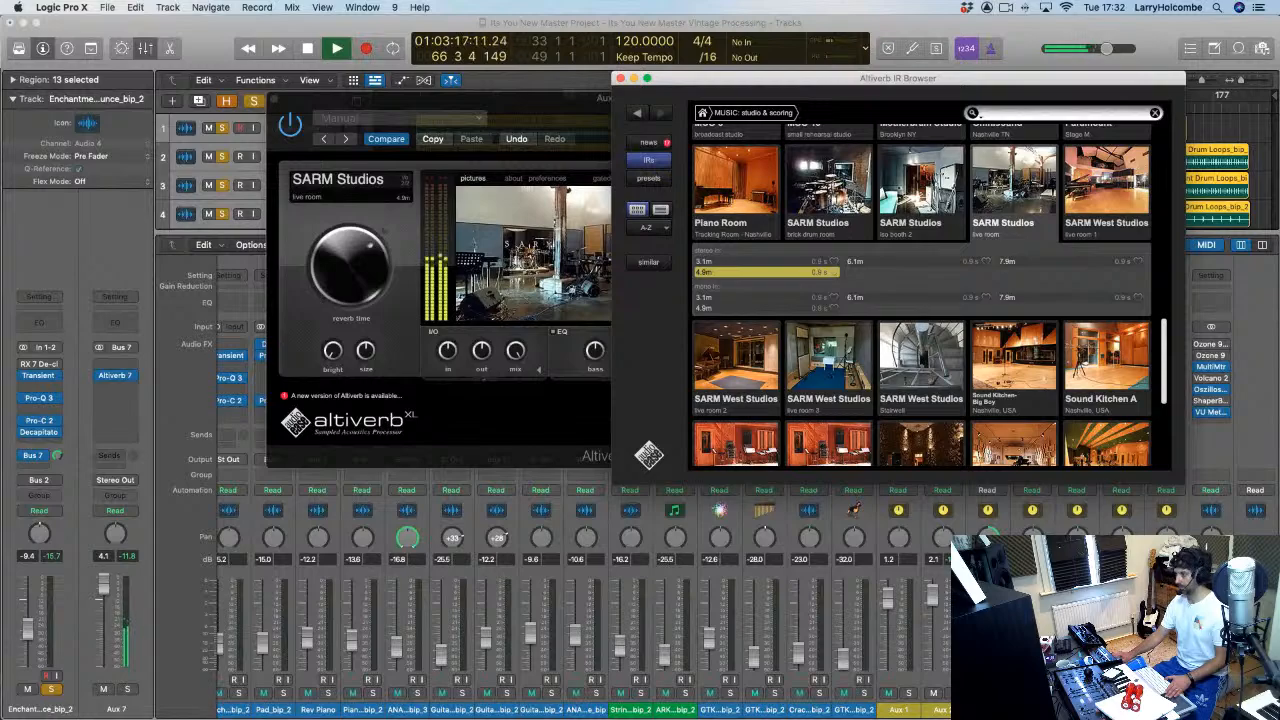
Step: Move the Altiverb windows clear of the arrangement, enable the cycle region from bar 33 to 49, and replay the soloed drums
left_click(233, 116)
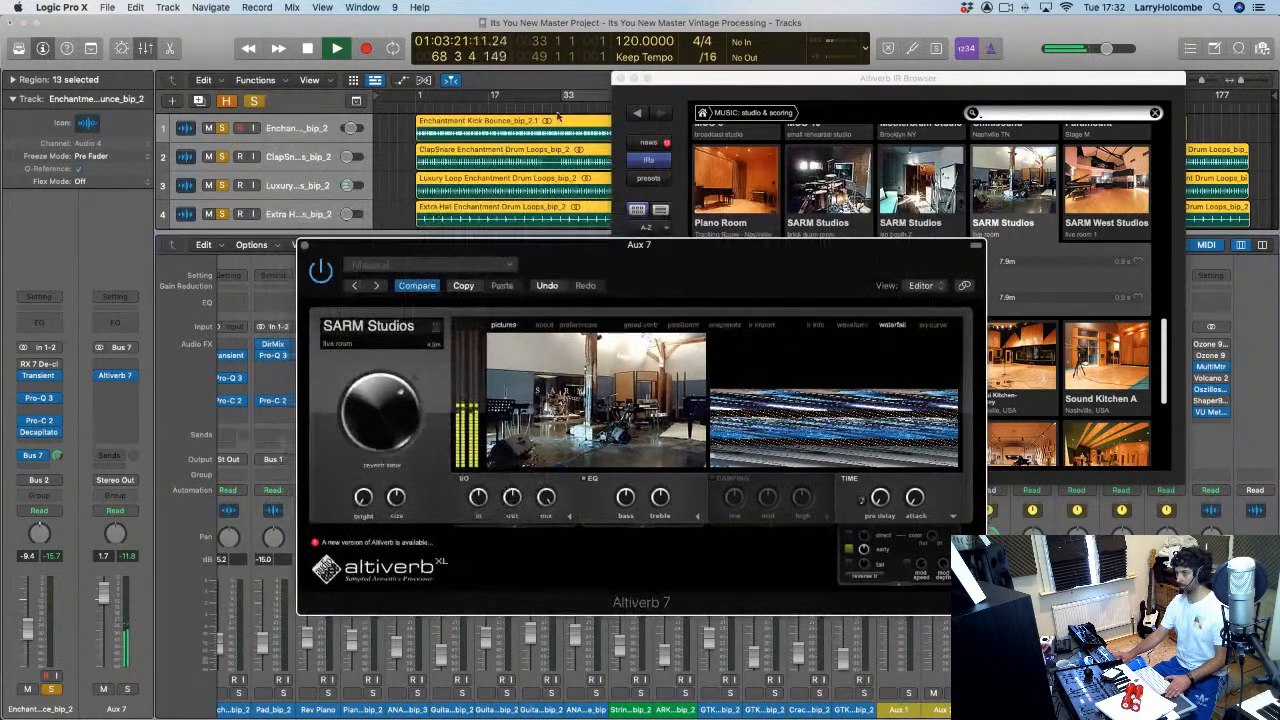
left_click_drag(370, 104, 400, 250)
left_click_drag(693, 99, 655, 290)
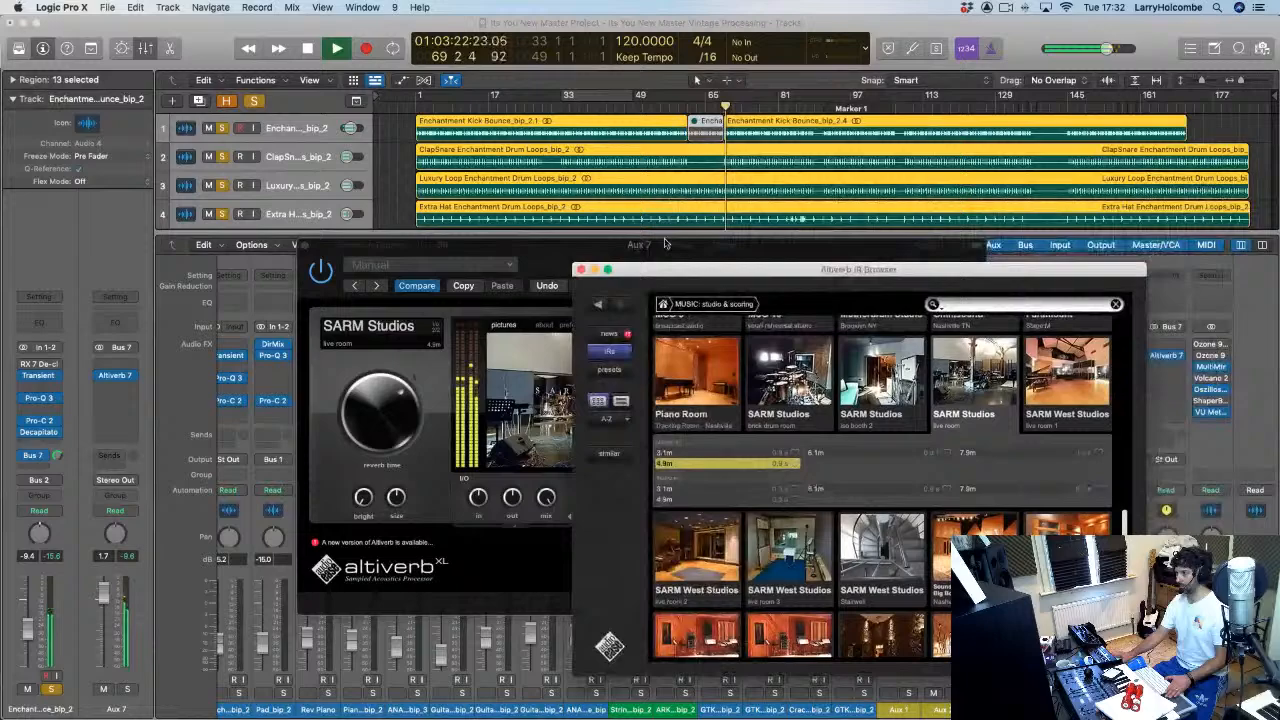
left_click(569, 96)
key("space")
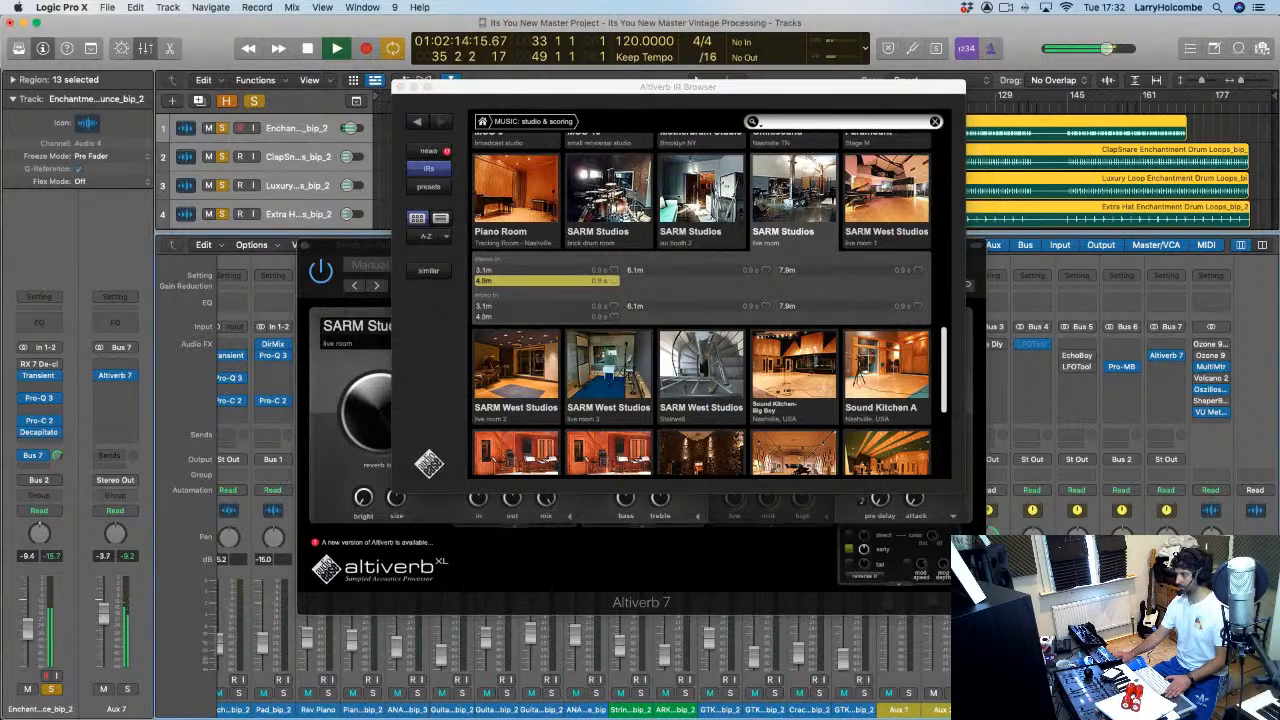
key("space")
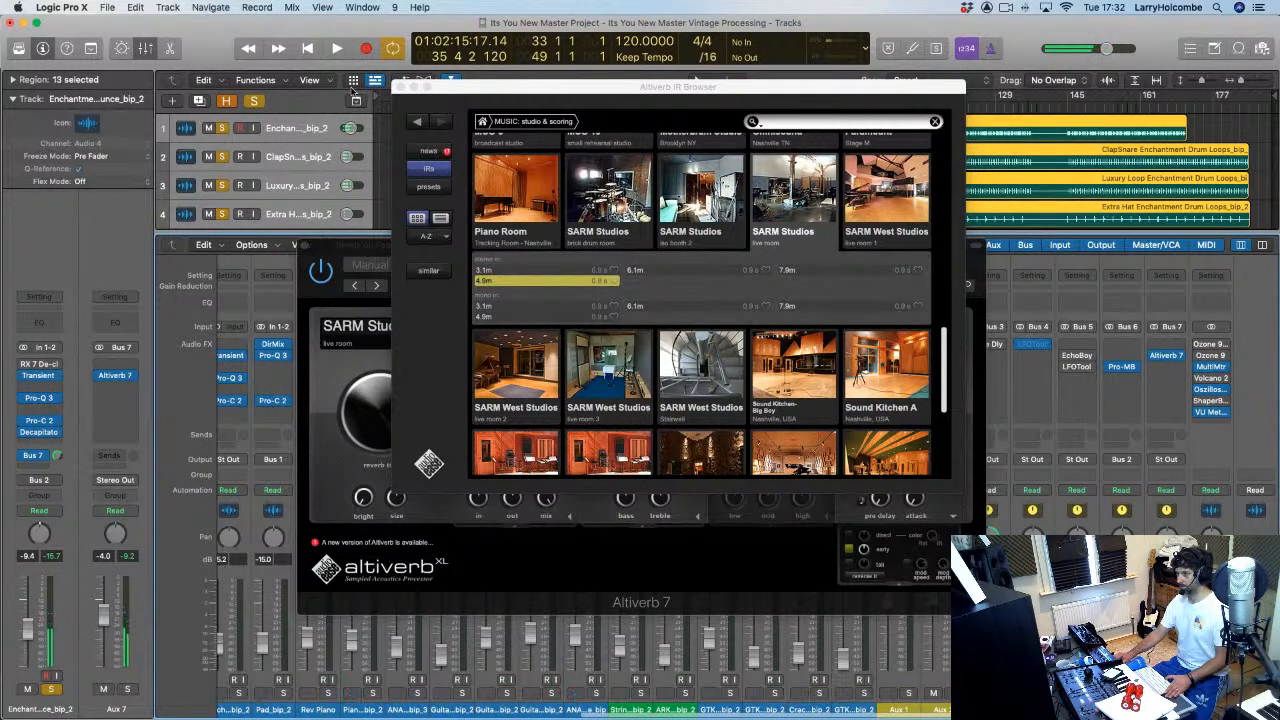
Step: Close the IR browser, set Altiverb's pre-delay to about 8 ms during playback, and close the plug-in
left_click(400, 88)
mouse_move(879, 497)
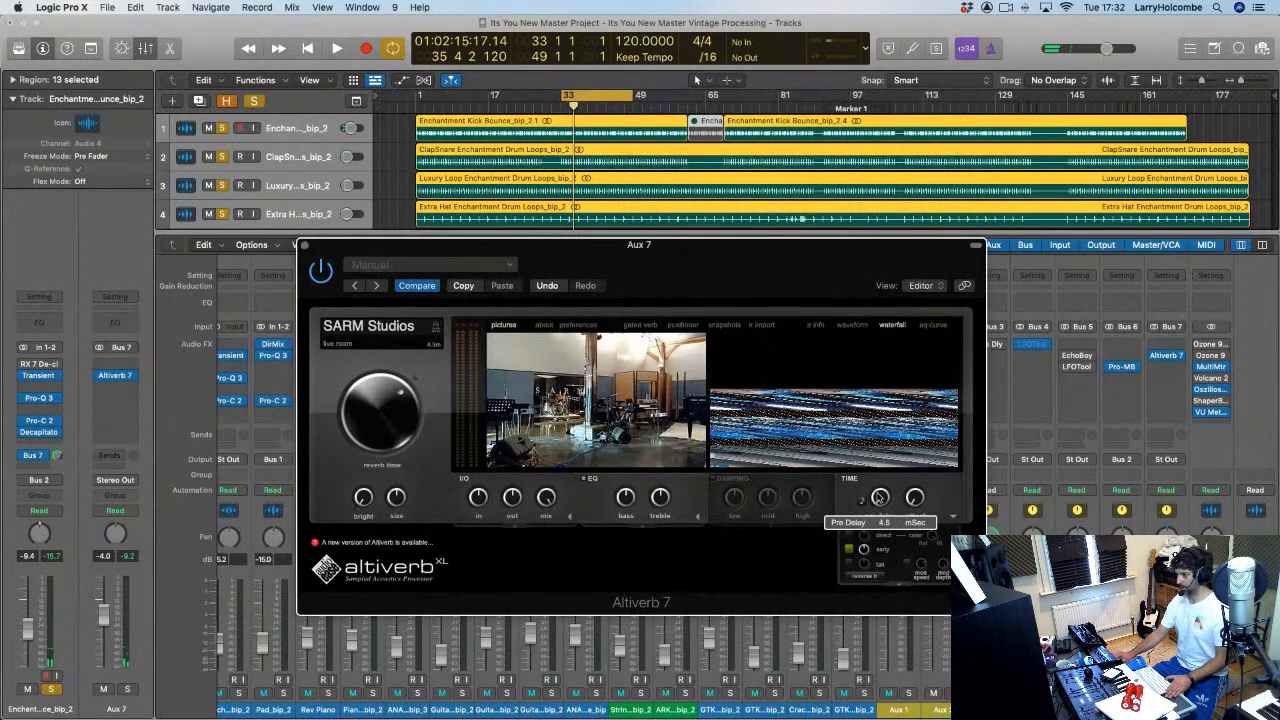
key("space")
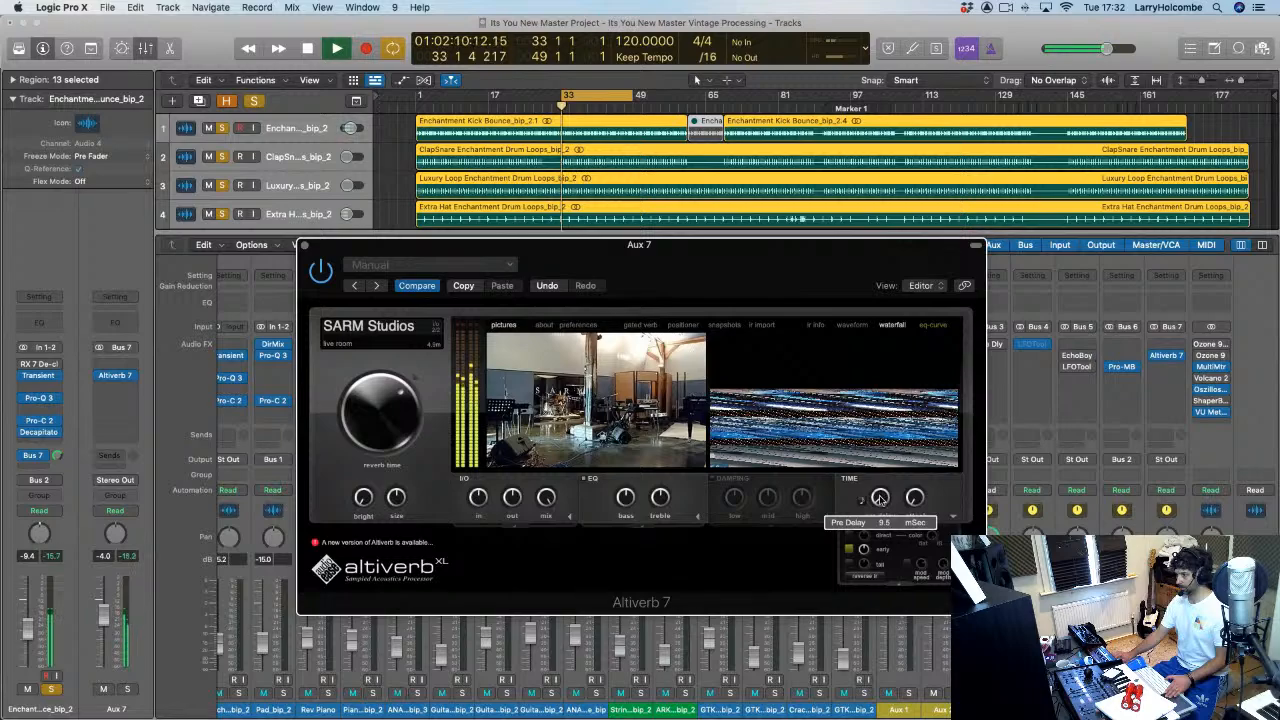
scroll(879, 497, "up", 1)
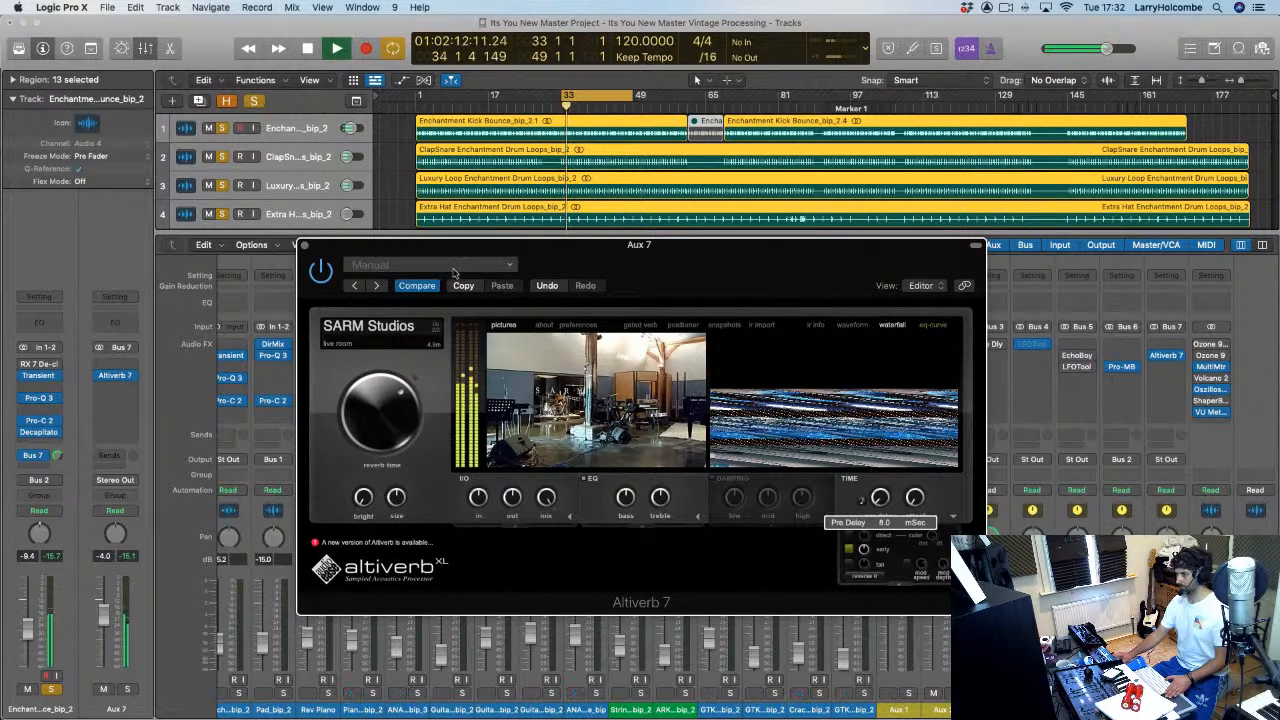
key("super+w")
key("space")
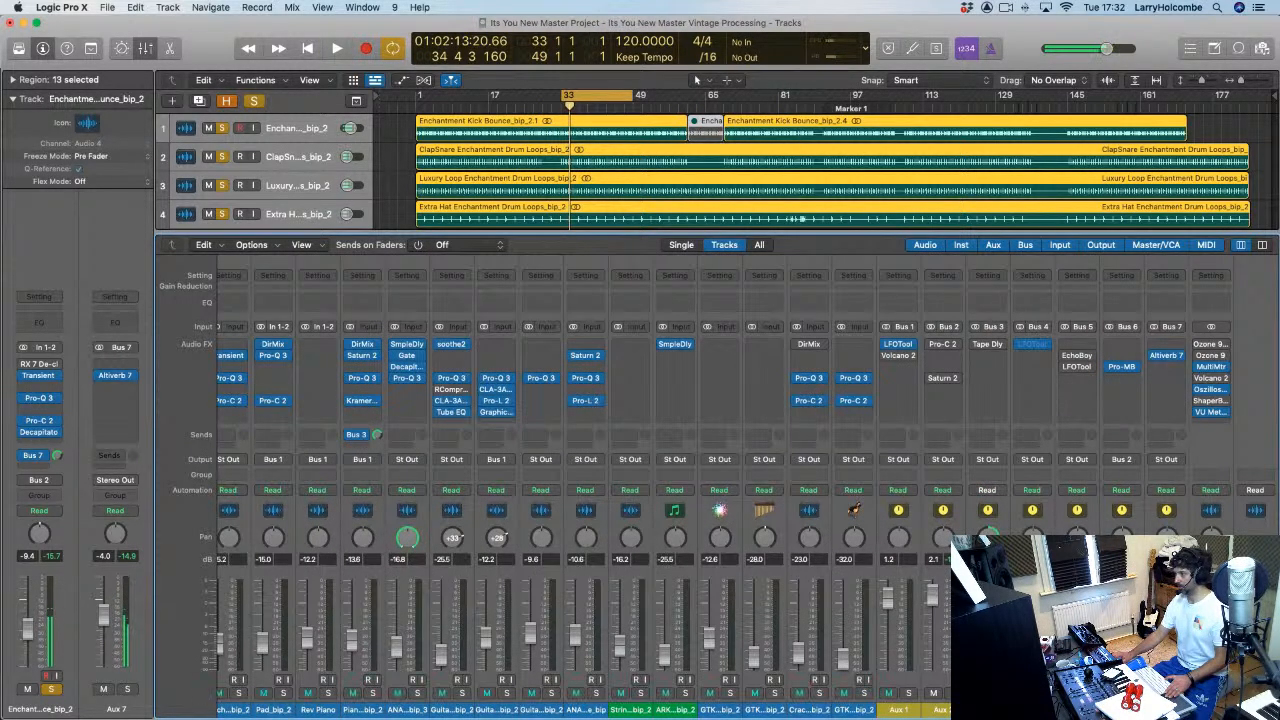
Step: Select the Bus 7 aux channel, reopen its Altiverb 7 plug-in, and restart playback of the soloed drums
left_click(1166, 408)
key("space")
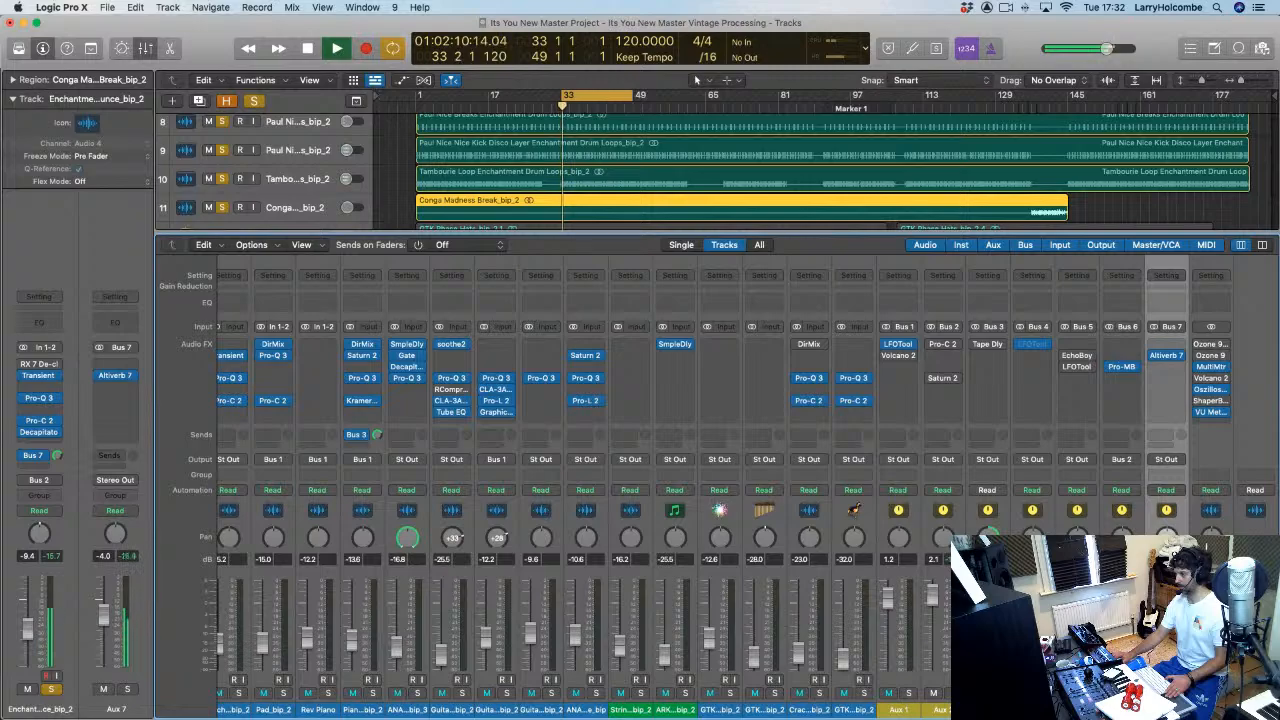
key("space")
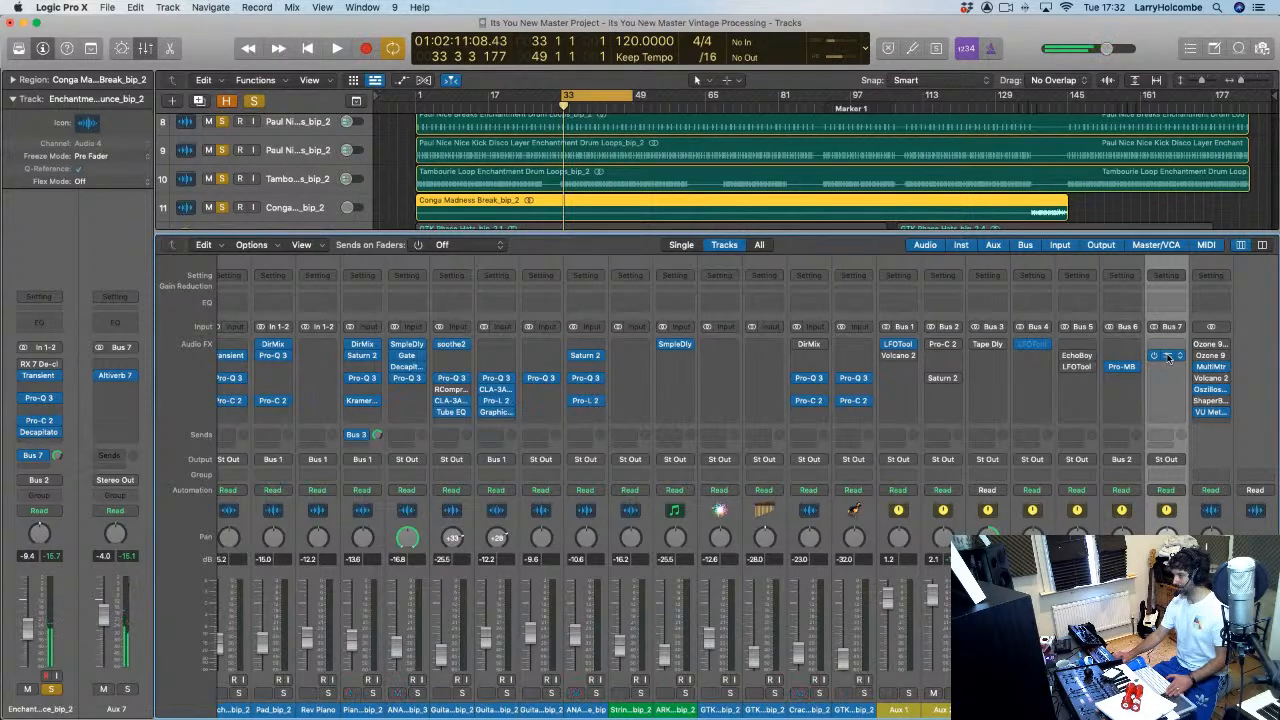
left_click(1166, 356)
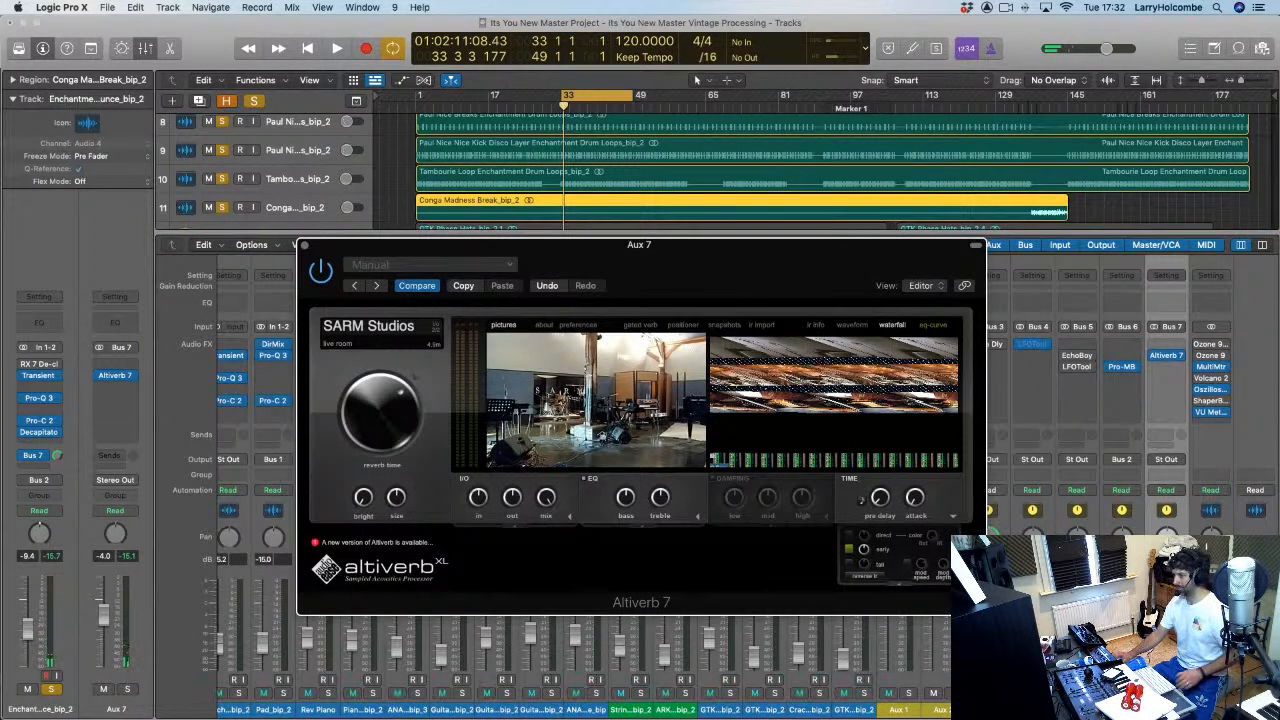
key("space")
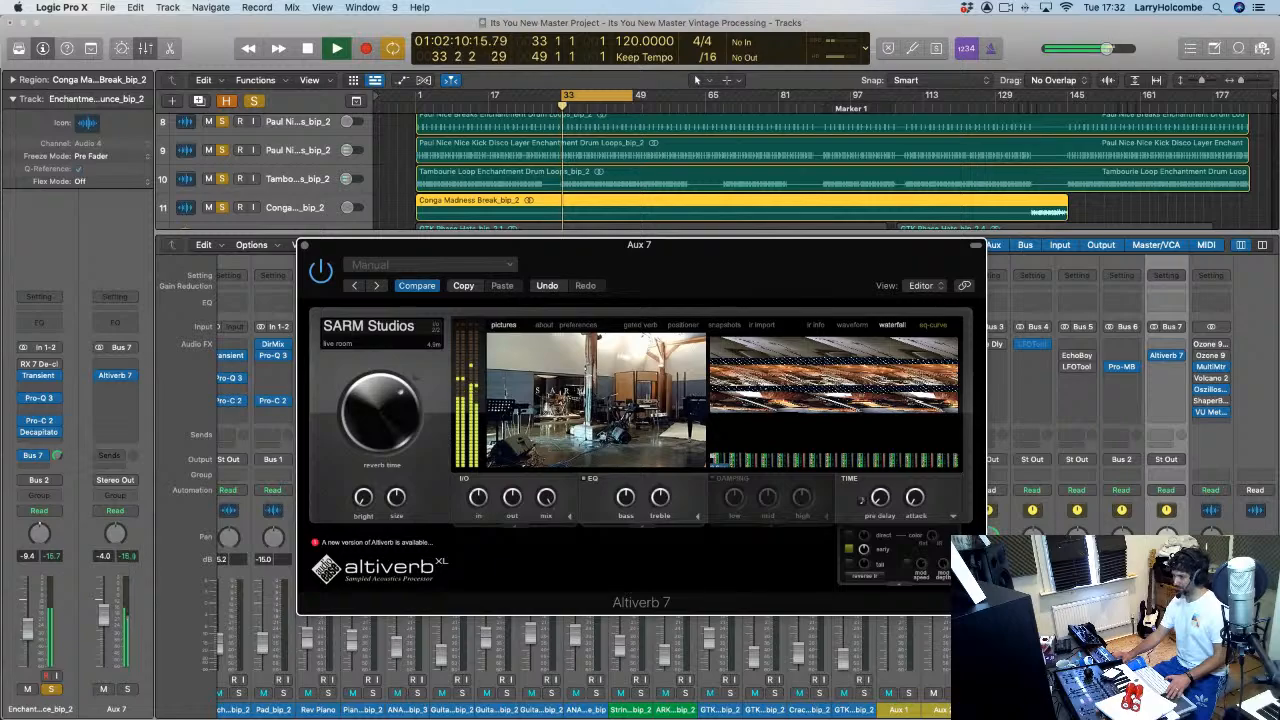
Step: Open Altiverb's IR browser and load the SARM Studios brick drum room at 3.43m from the studio & scoring category during playback
left_click(434, 328)
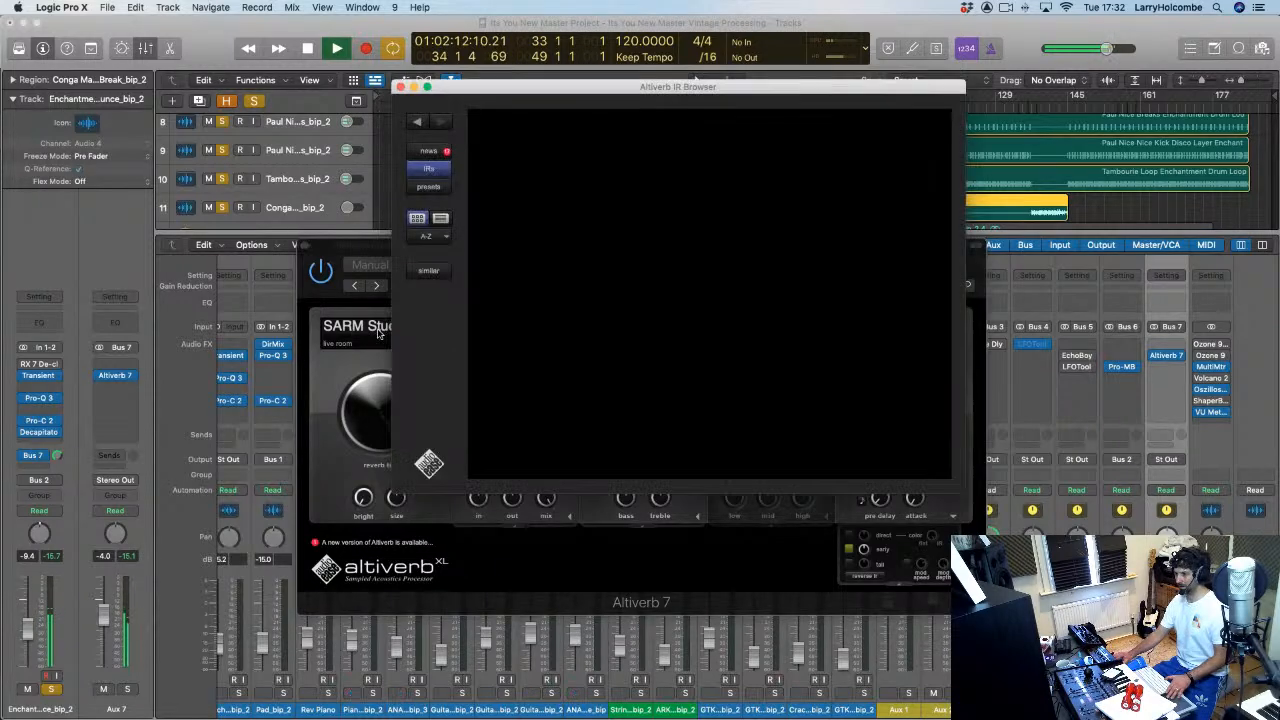
scroll(818, 347, "down", 3)
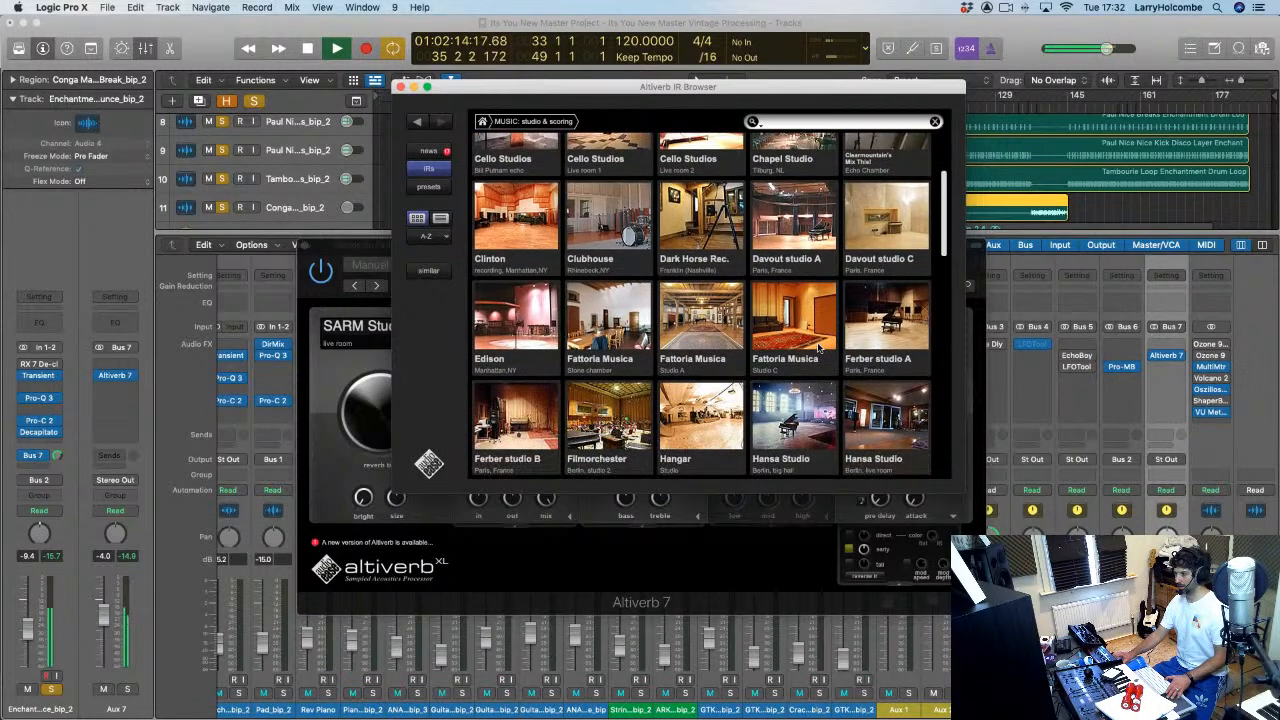
scroll(818, 347, "down", 2)
scroll(818, 347, "down", 4)
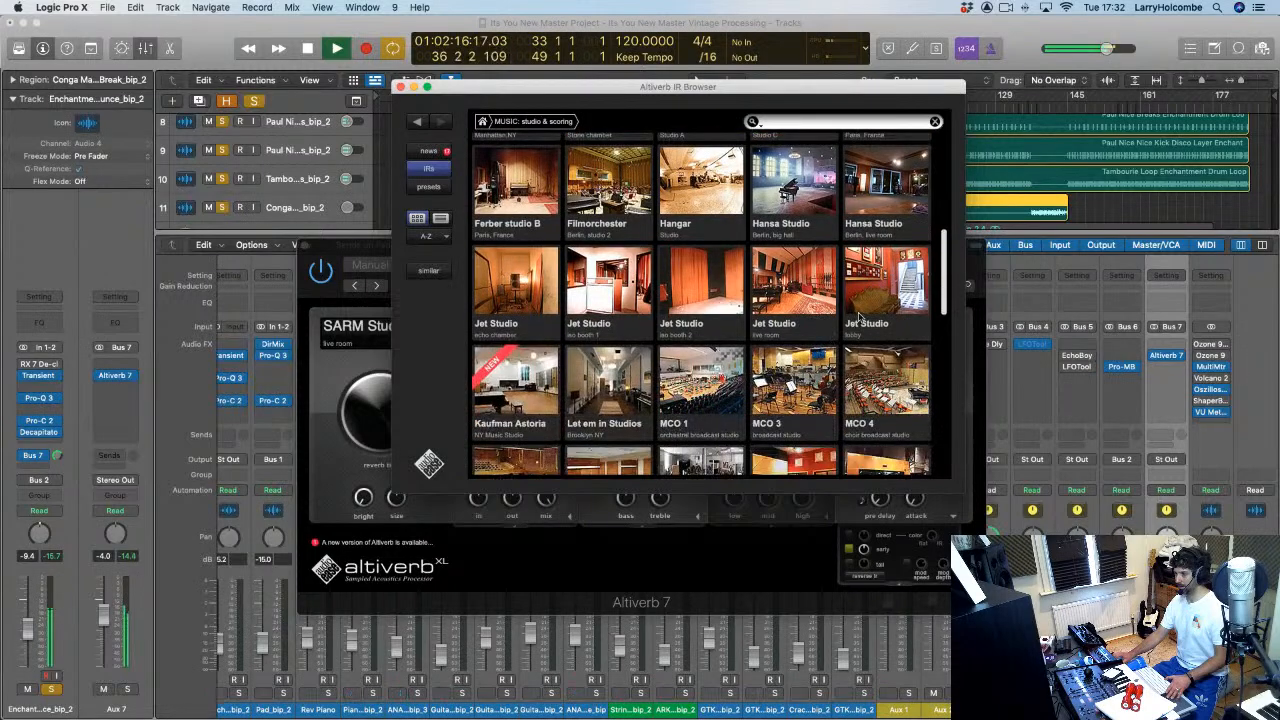
scroll(703, 318, "down", 3)
scroll(720, 290, "down", 2)
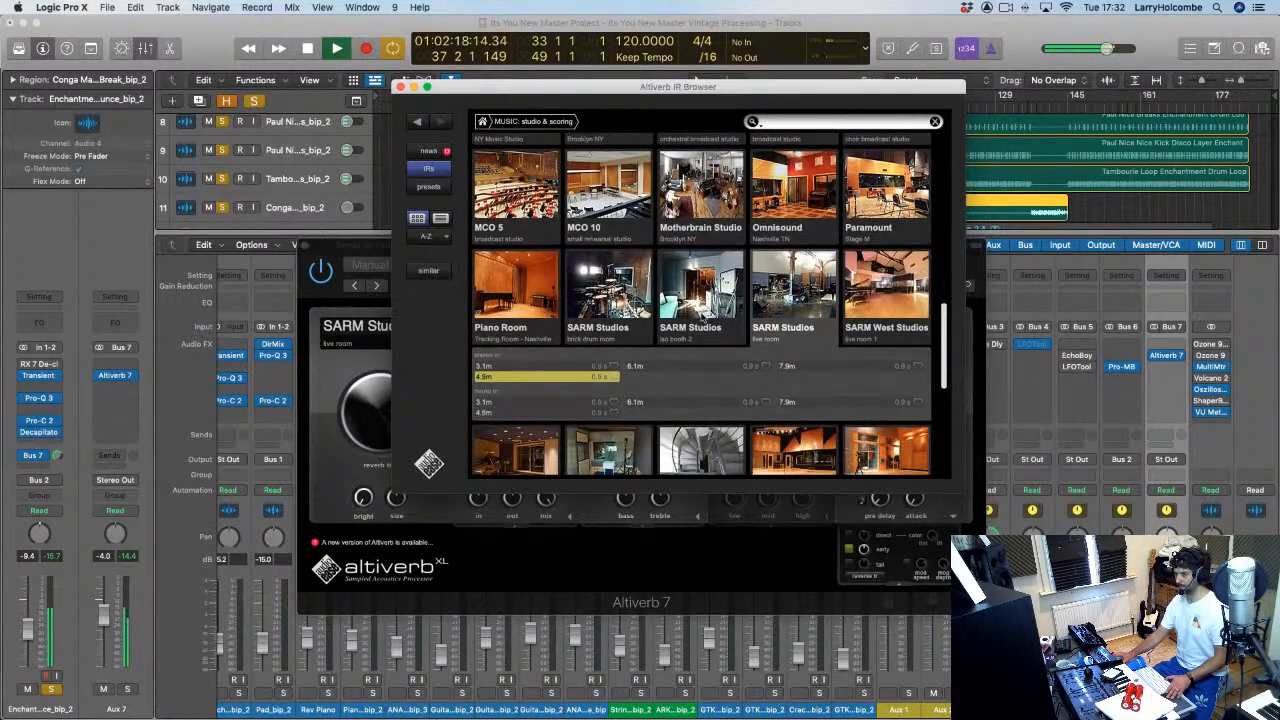
left_click(608, 245)
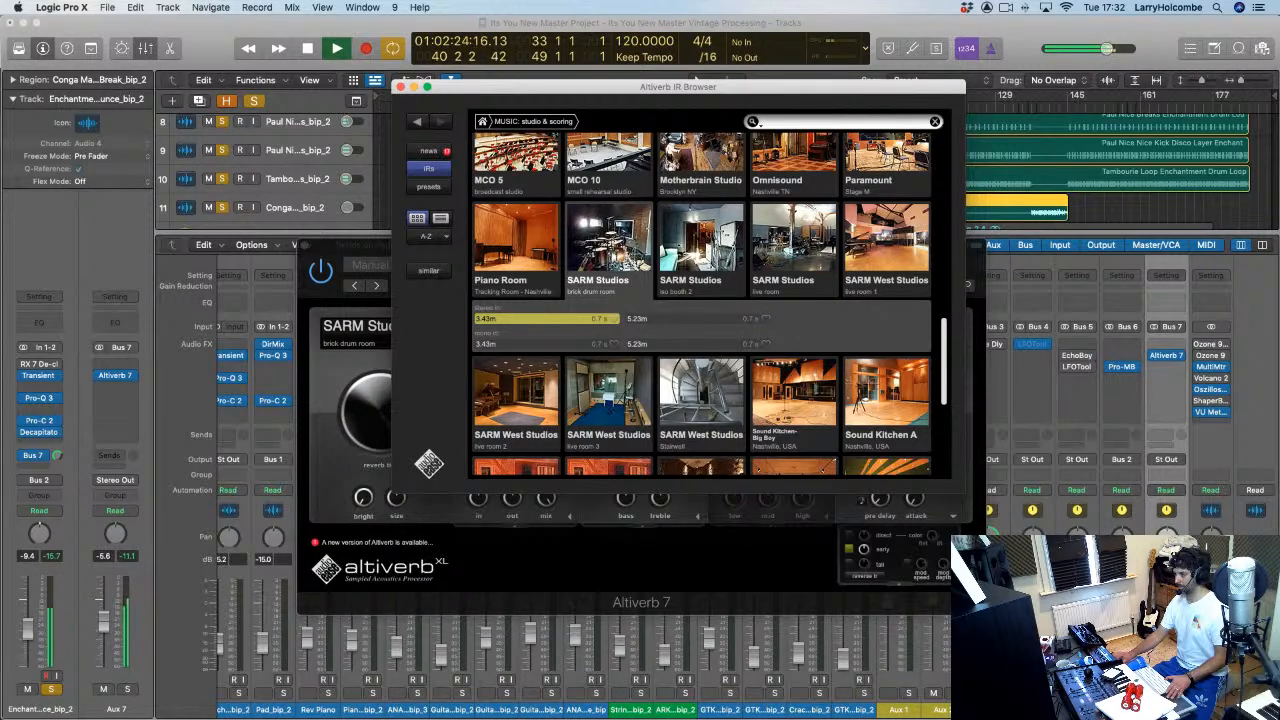
left_click(697, 79)
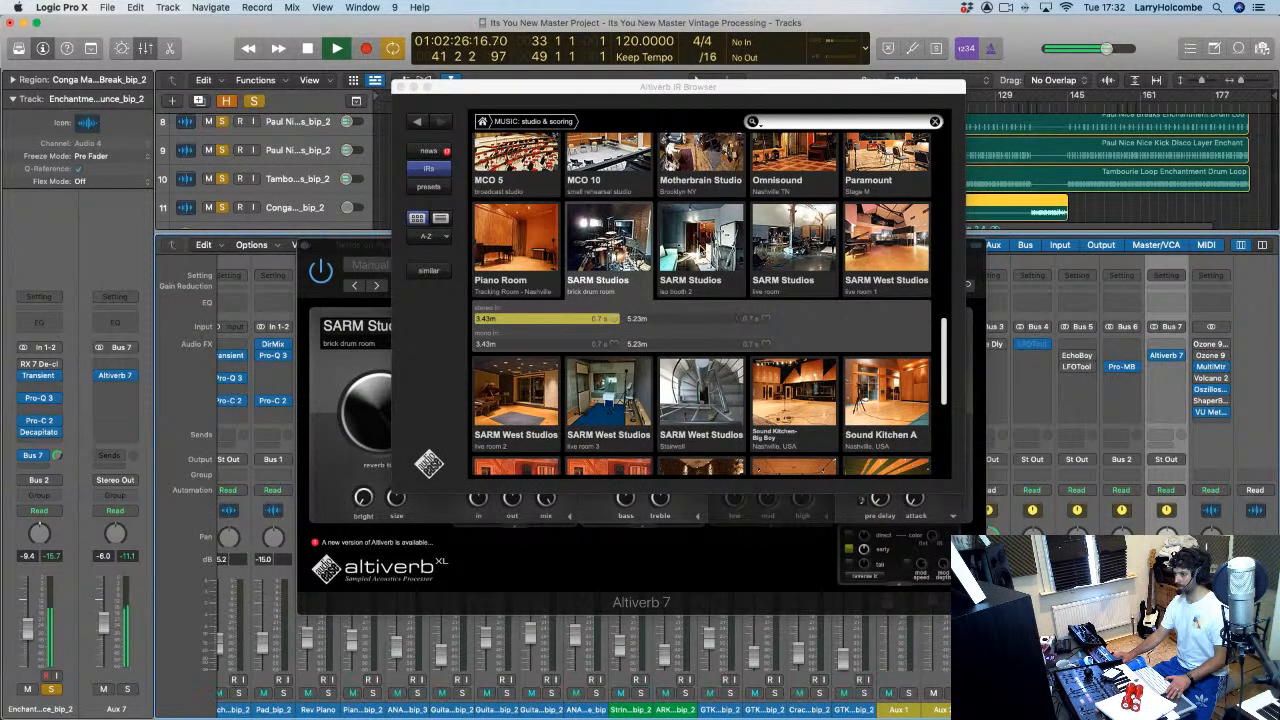
Step: Audition SARM Studios iso booth 2, SARM West Studios live room 1 at 3.1, and the SARM Studios live room at 4.9m
left_click(697, 250)
left_click(865, 247)
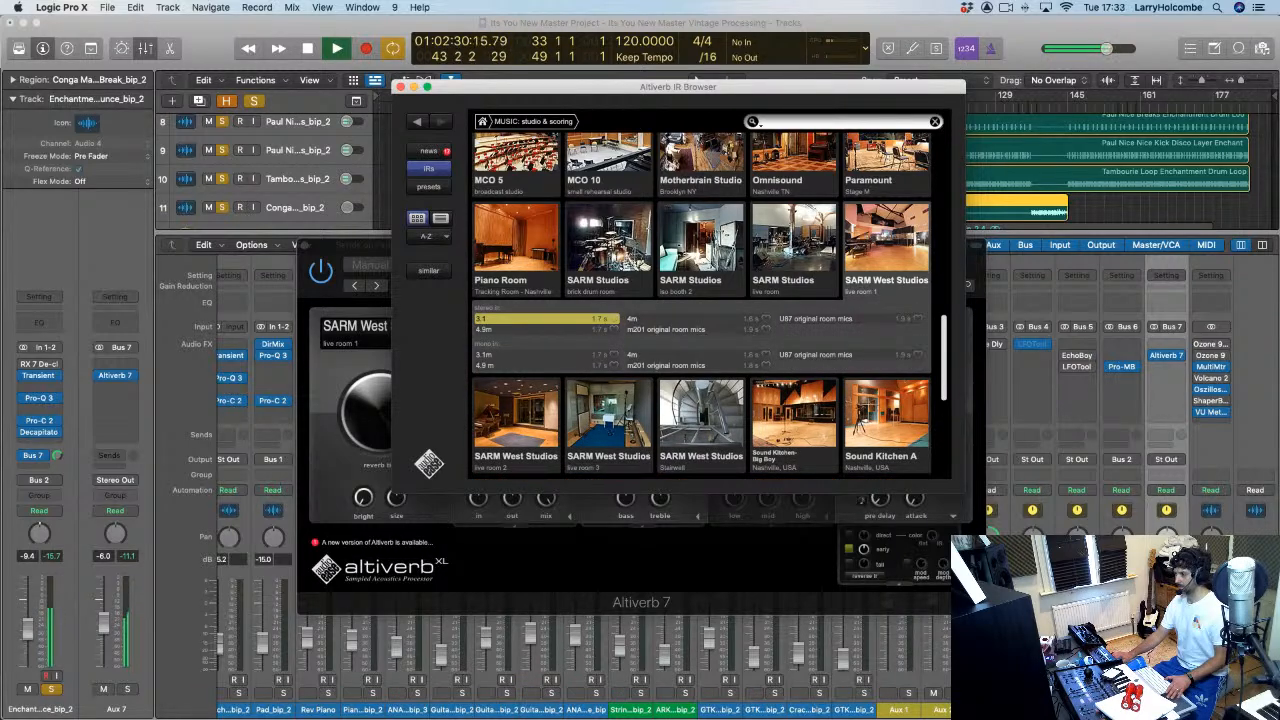
left_click(697, 78)
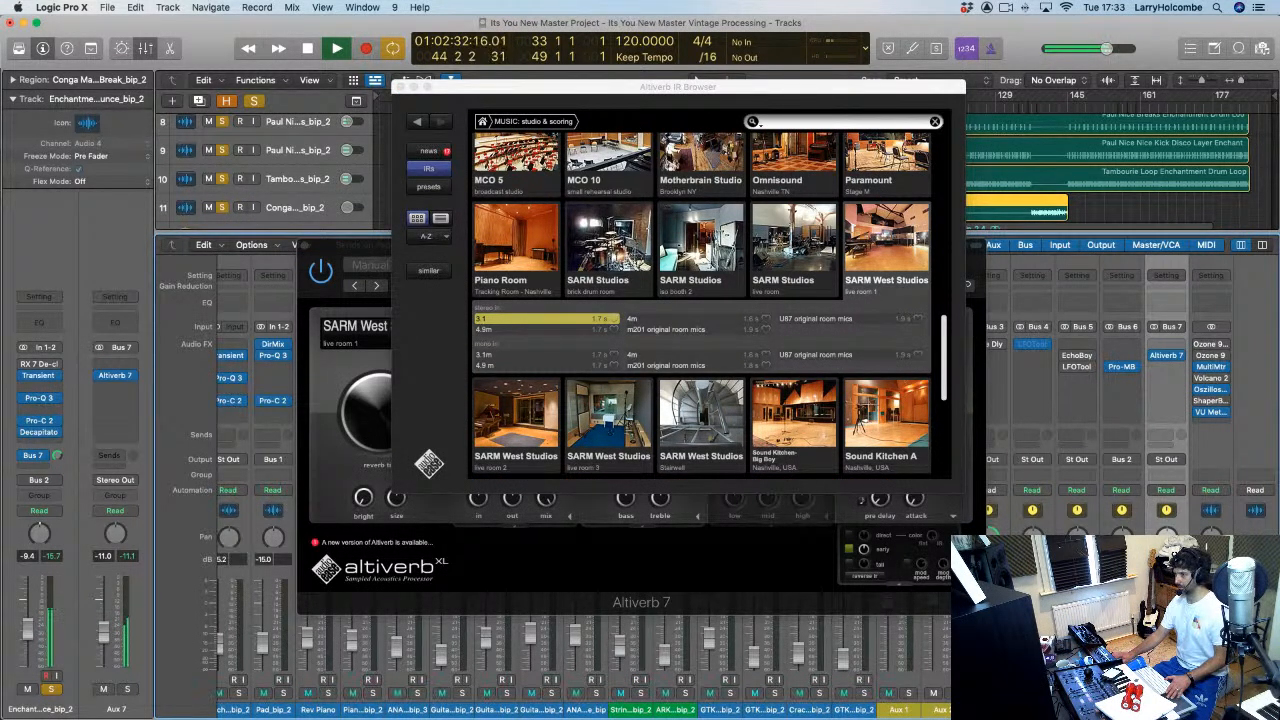
left_click(791, 252)
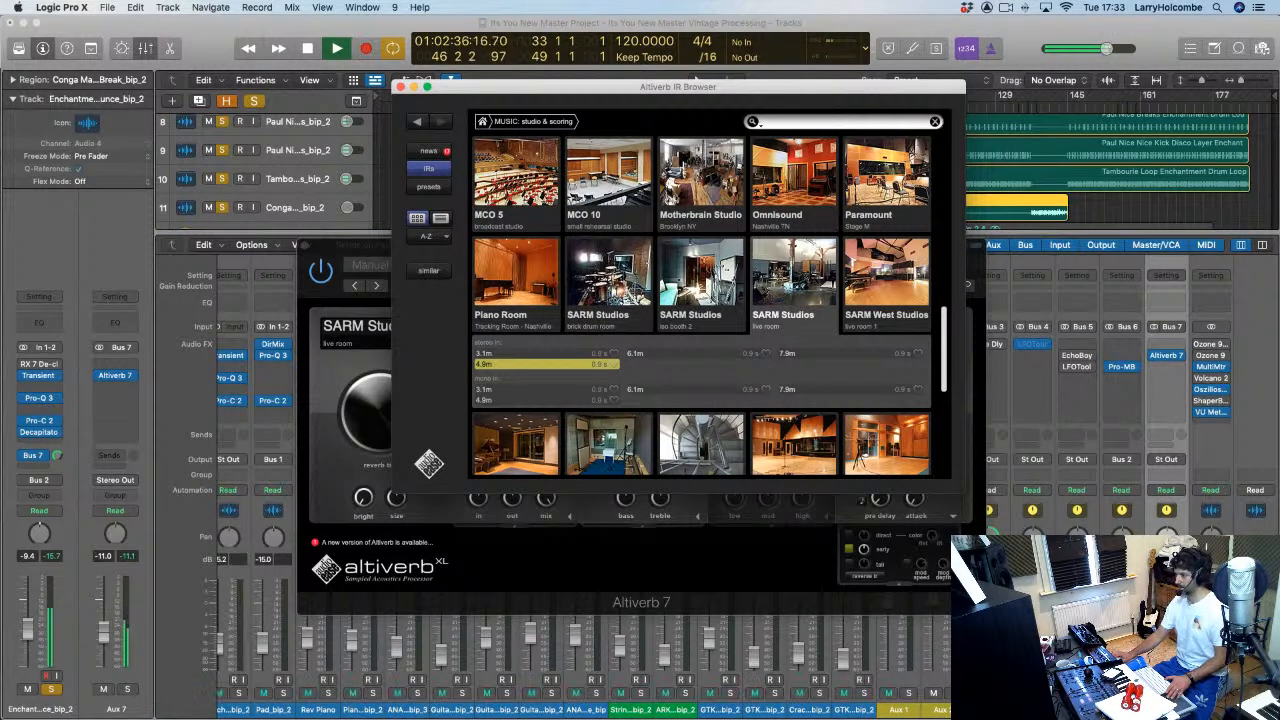
left_click(697, 78)
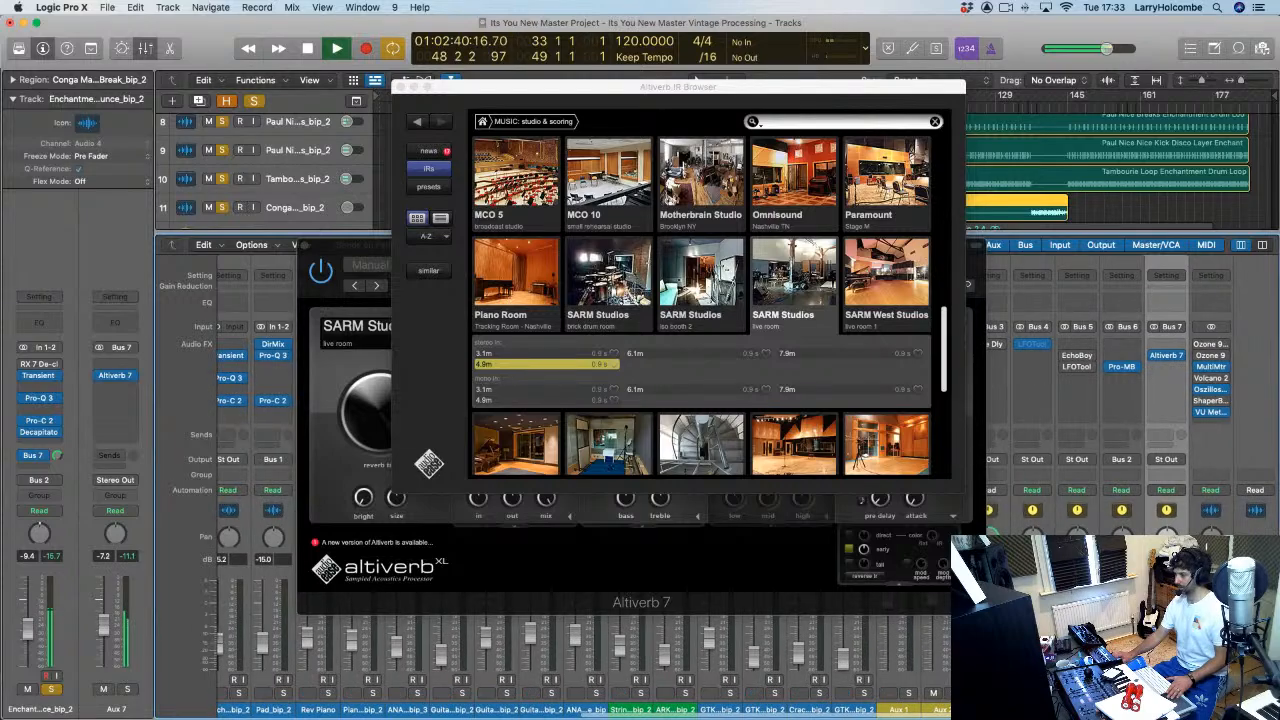
Step: Audition the Nashville Piano Room tracking room at 1.9m, and return to the SARM Studios brick drum room at 3.43m
left_click(560, 276)
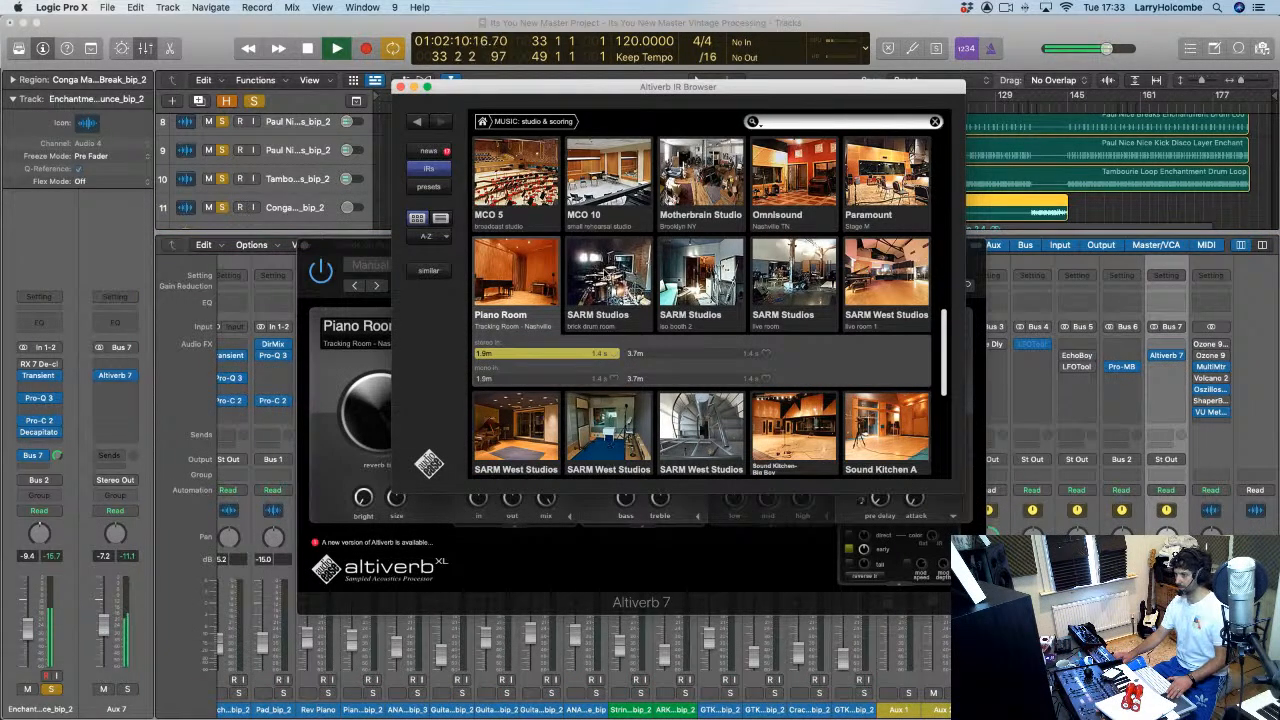
key("Right")
scroll(690, 387, "up", 1)
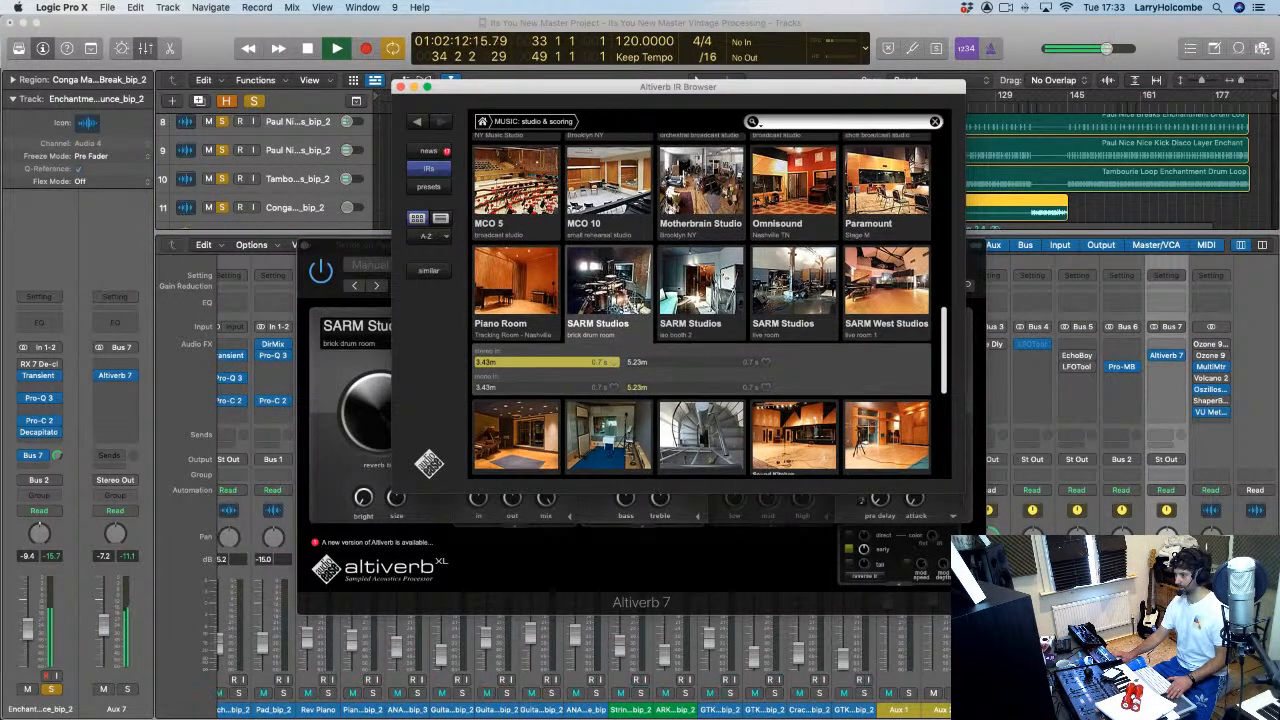
Step: Unsolo the kick and all the other soloed drum channels so the full mix plays
left_click(668, 636)
scroll(668, 636, "left", 10)
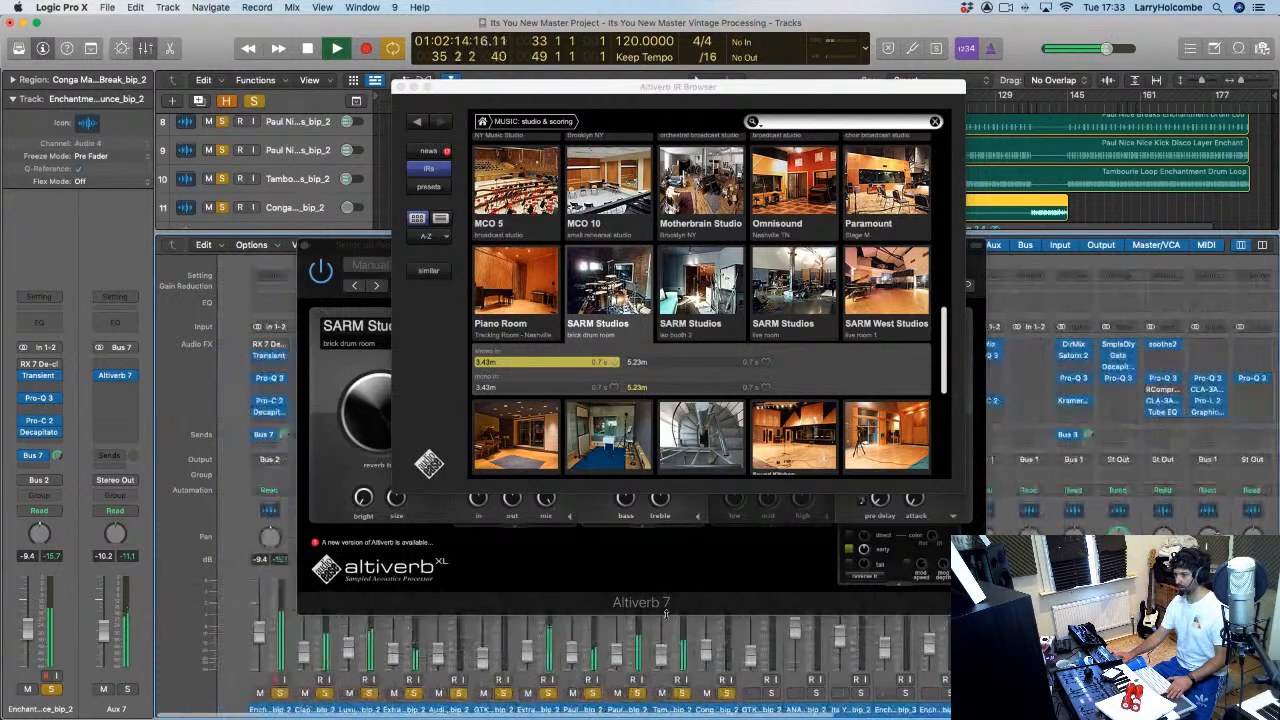
left_click(251, 692)
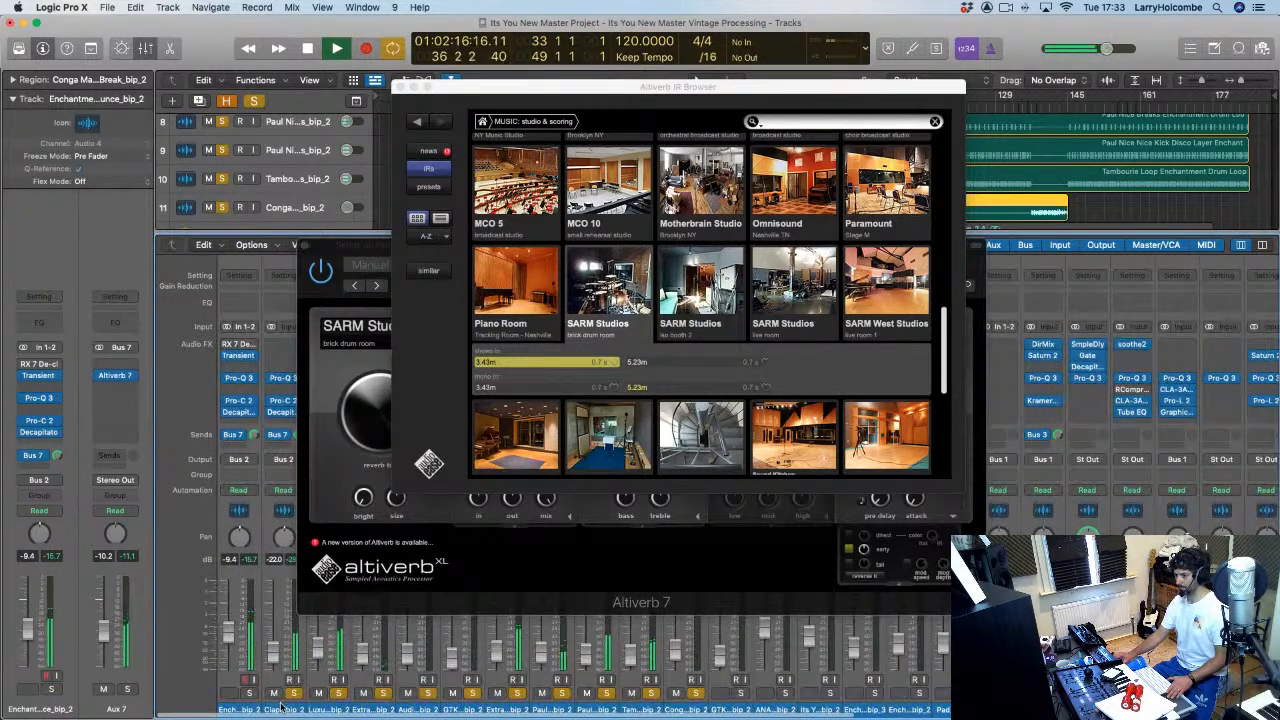
left_click(281, 707)
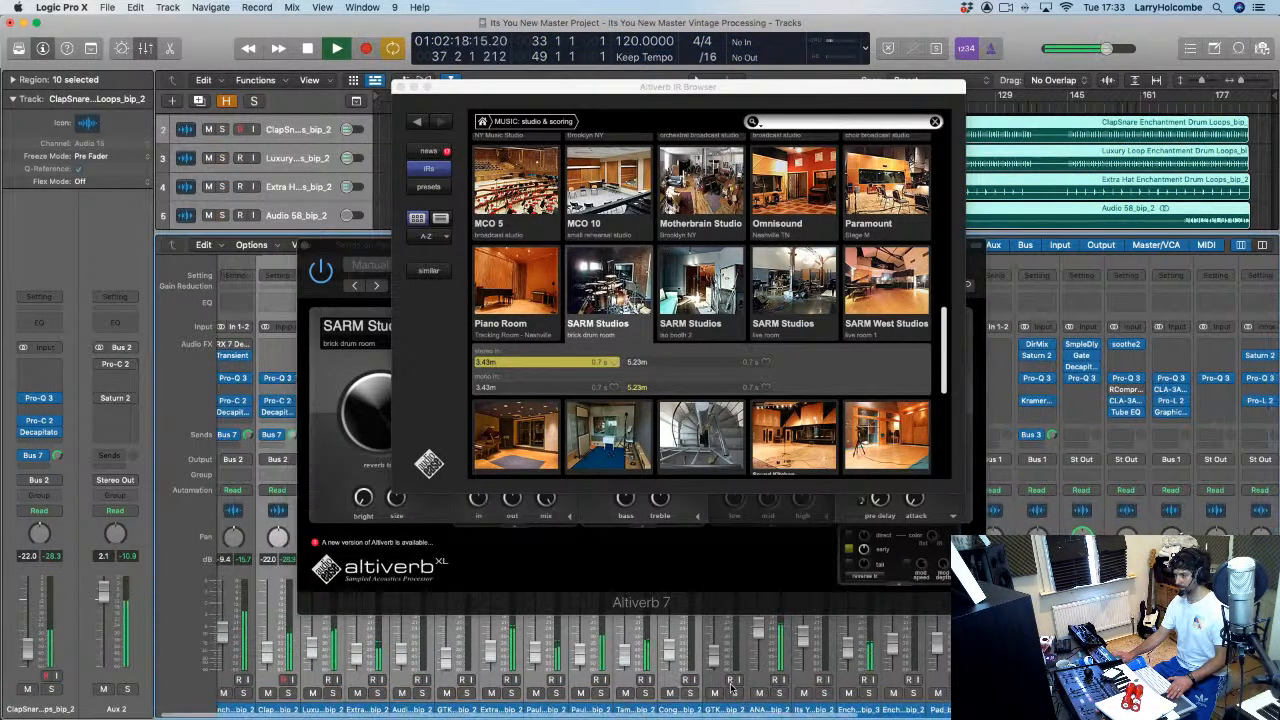
Step: Load the SARM Studios iso booth 2 impulse response at 2.17m while the full mix plays
scroll(733, 688, "right", 8)
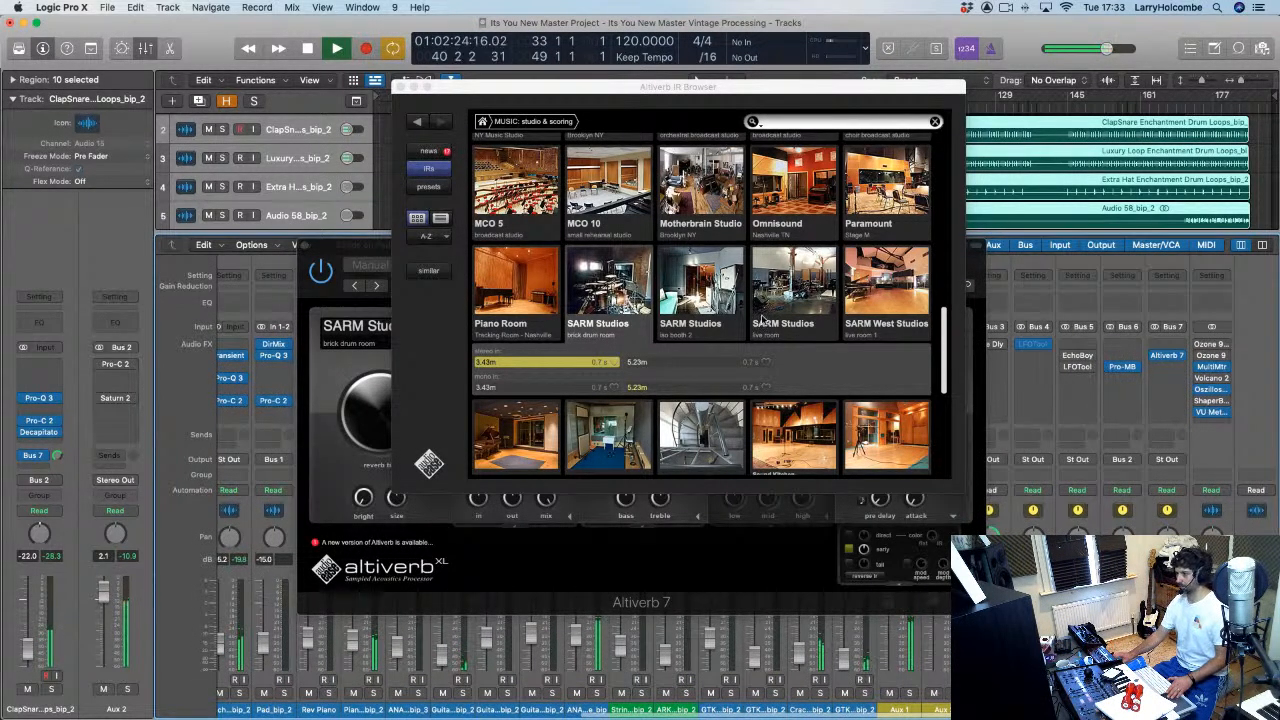
scroll(761, 310, "down", 1)
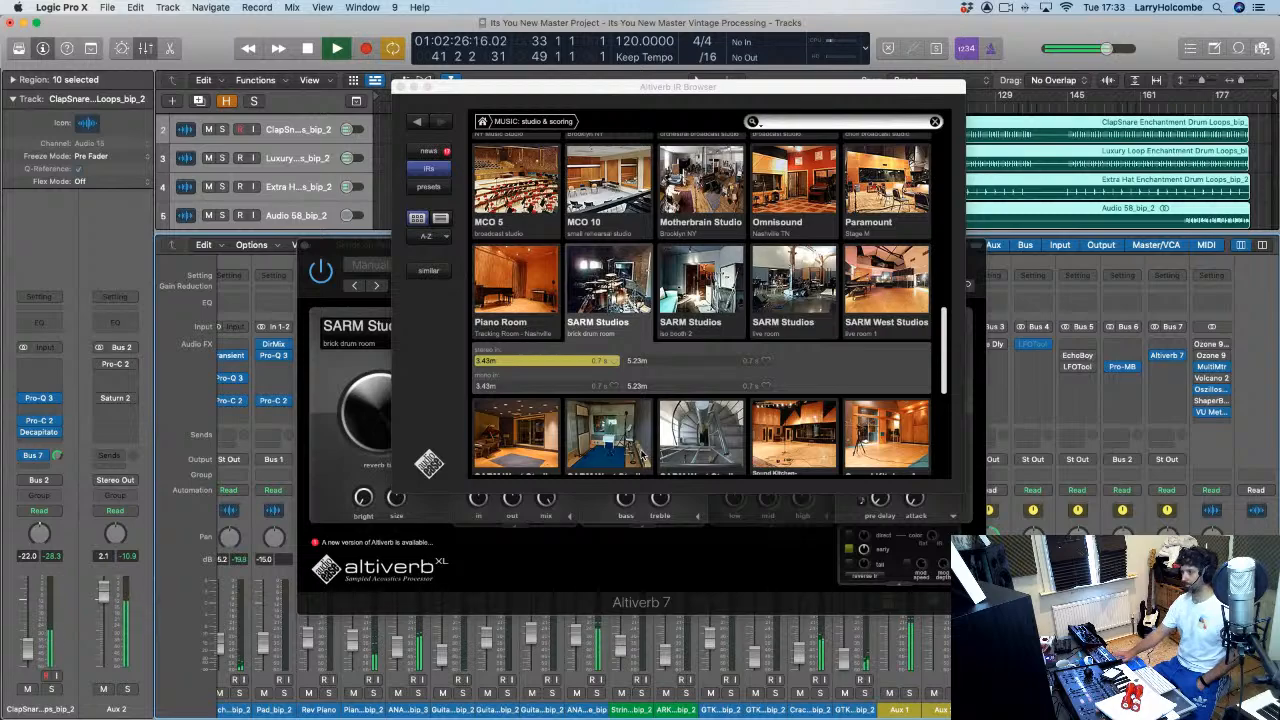
left_click(679, 322)
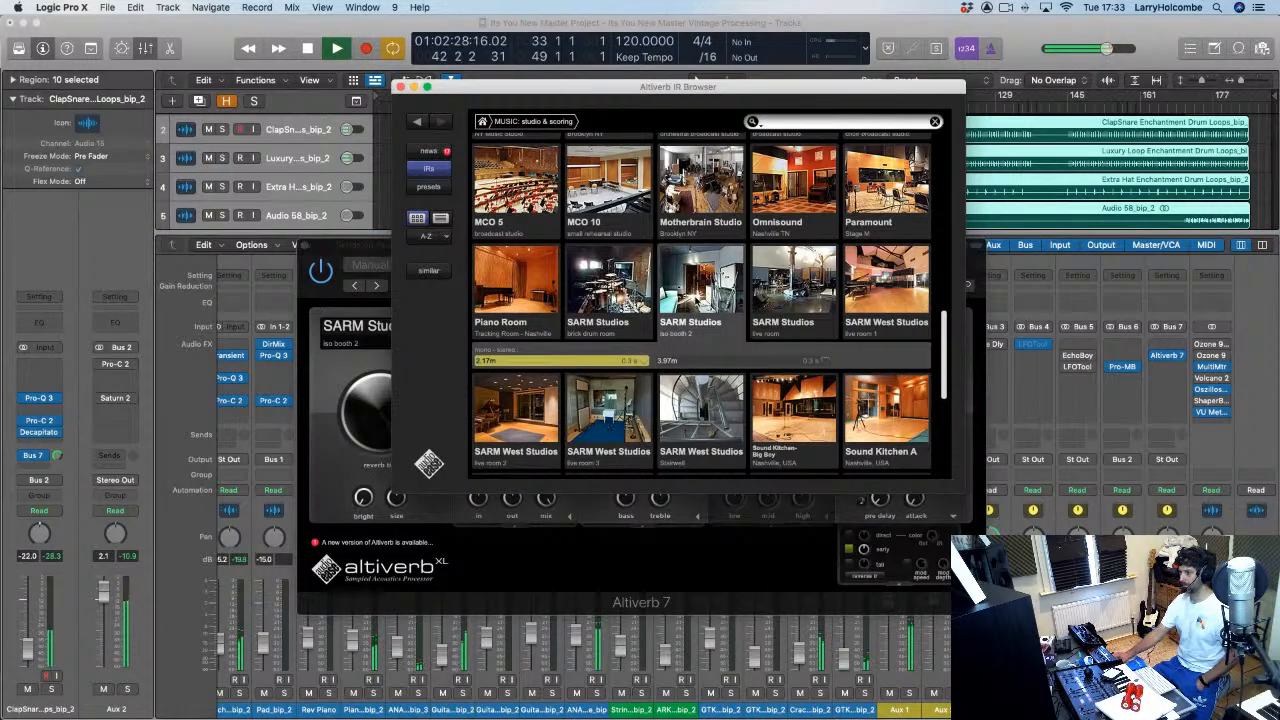
left_click(697, 78)
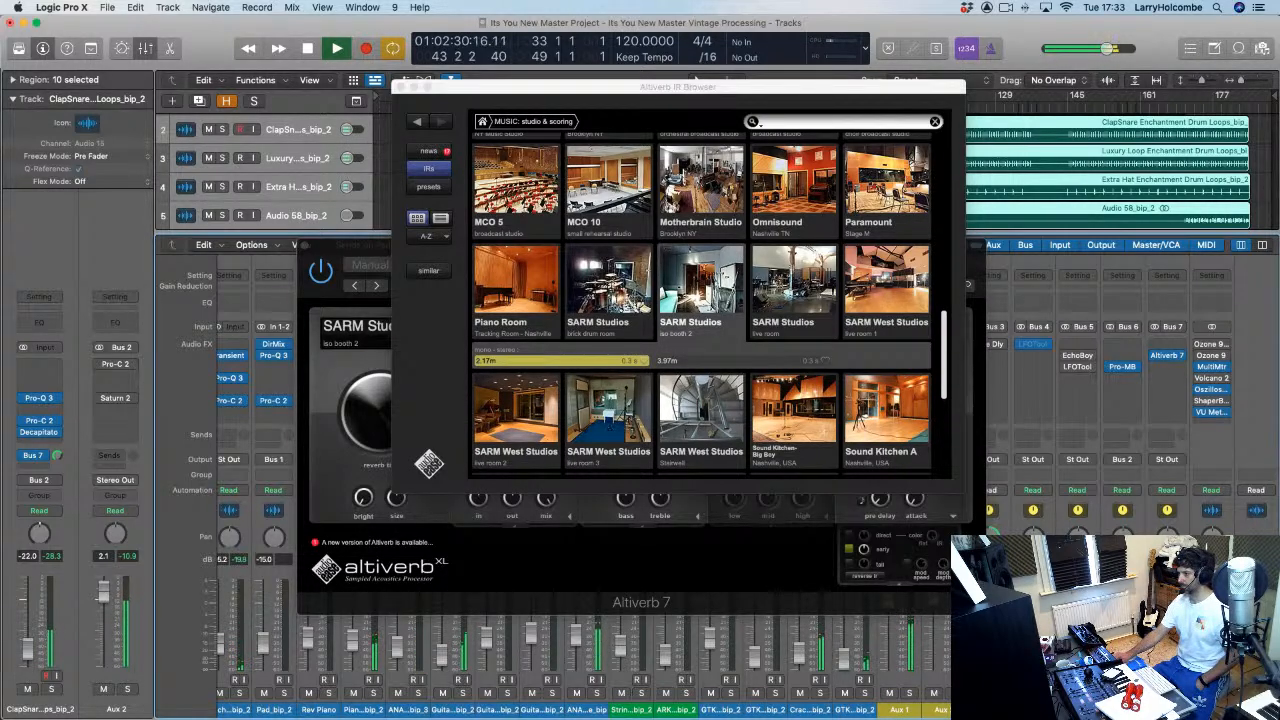
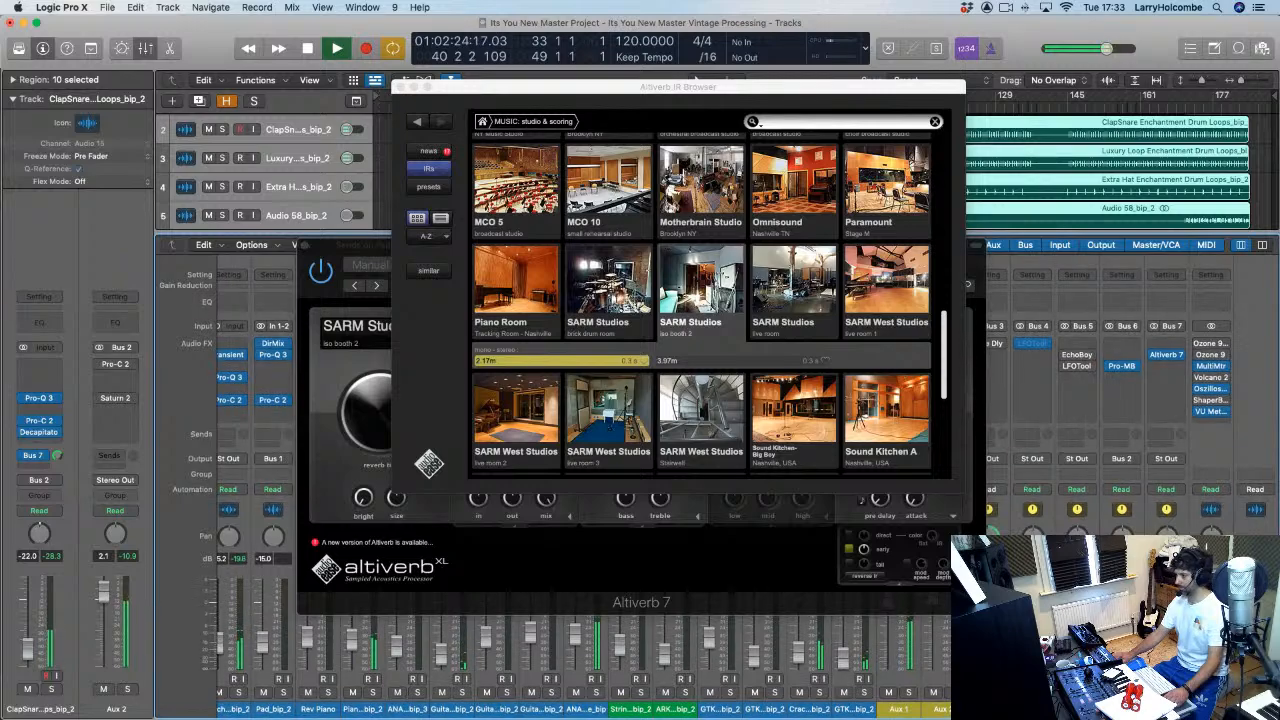
Step: Bring the Altiverb plug-in forward and set its pre-delay to 10.3 ms during playback
left_click(850, 510)
mouse_move(880, 498)
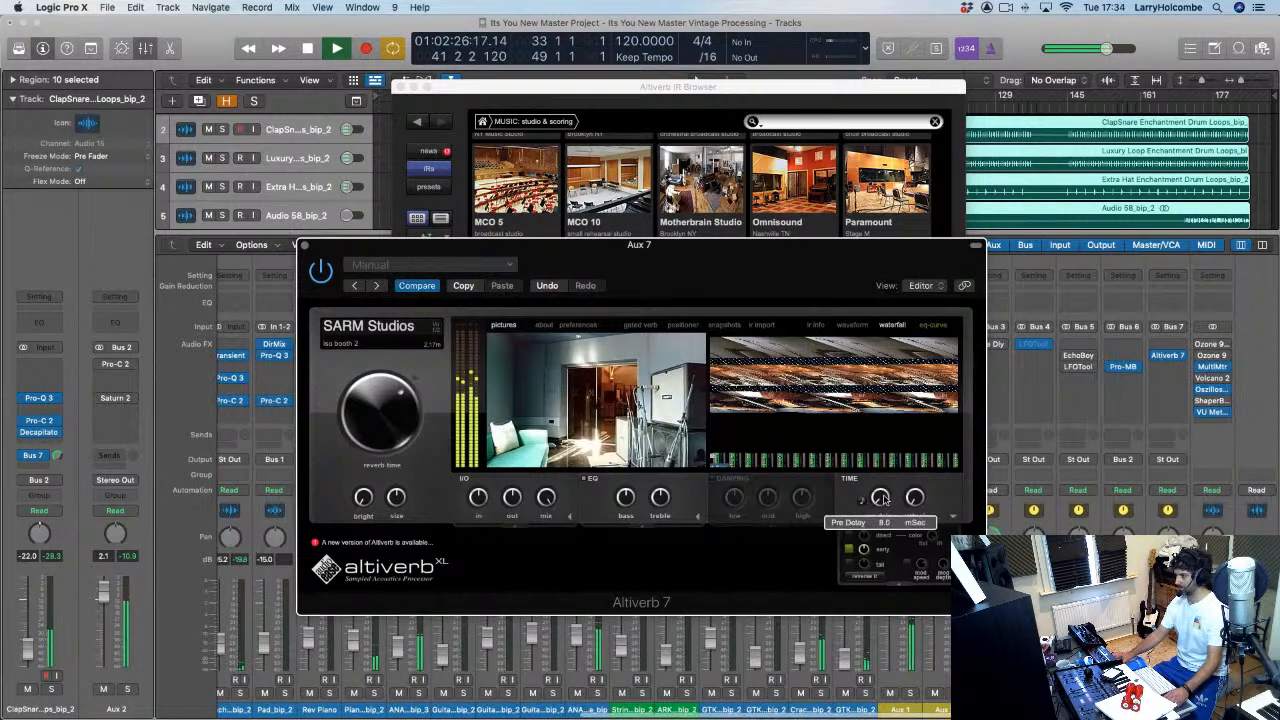
left_click_drag(883, 497, 883, 498)
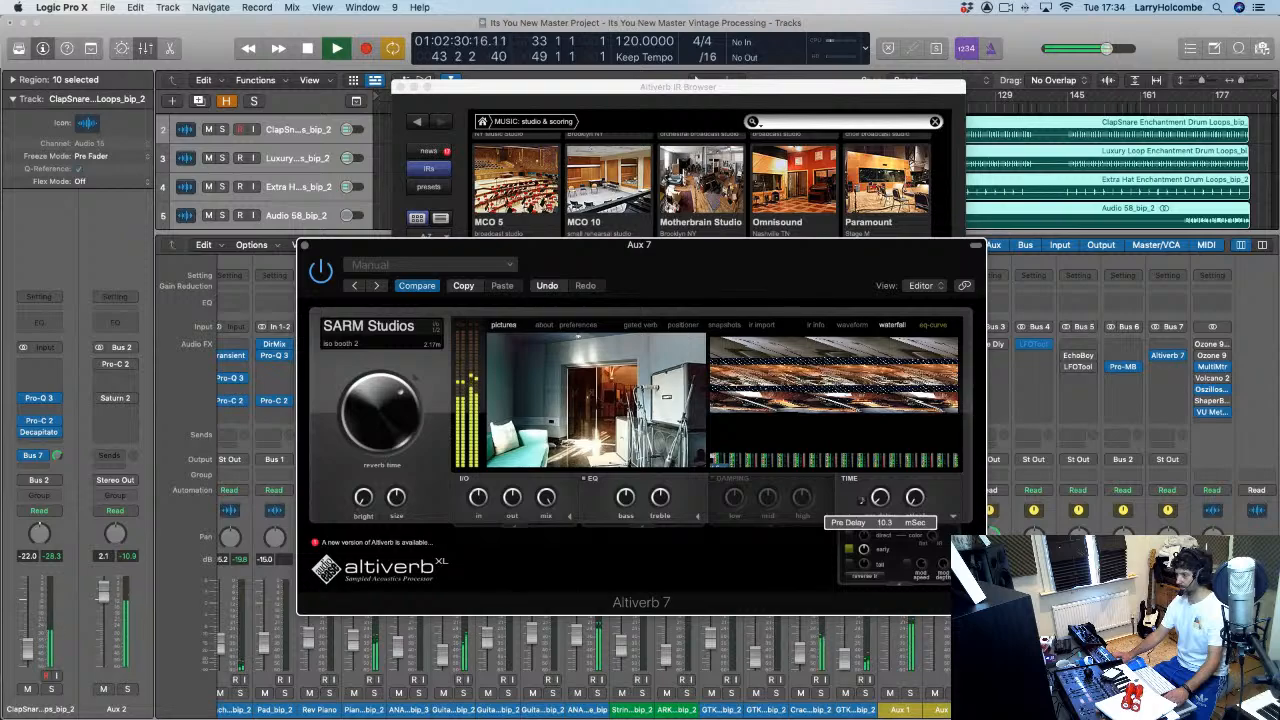
key("super+w")
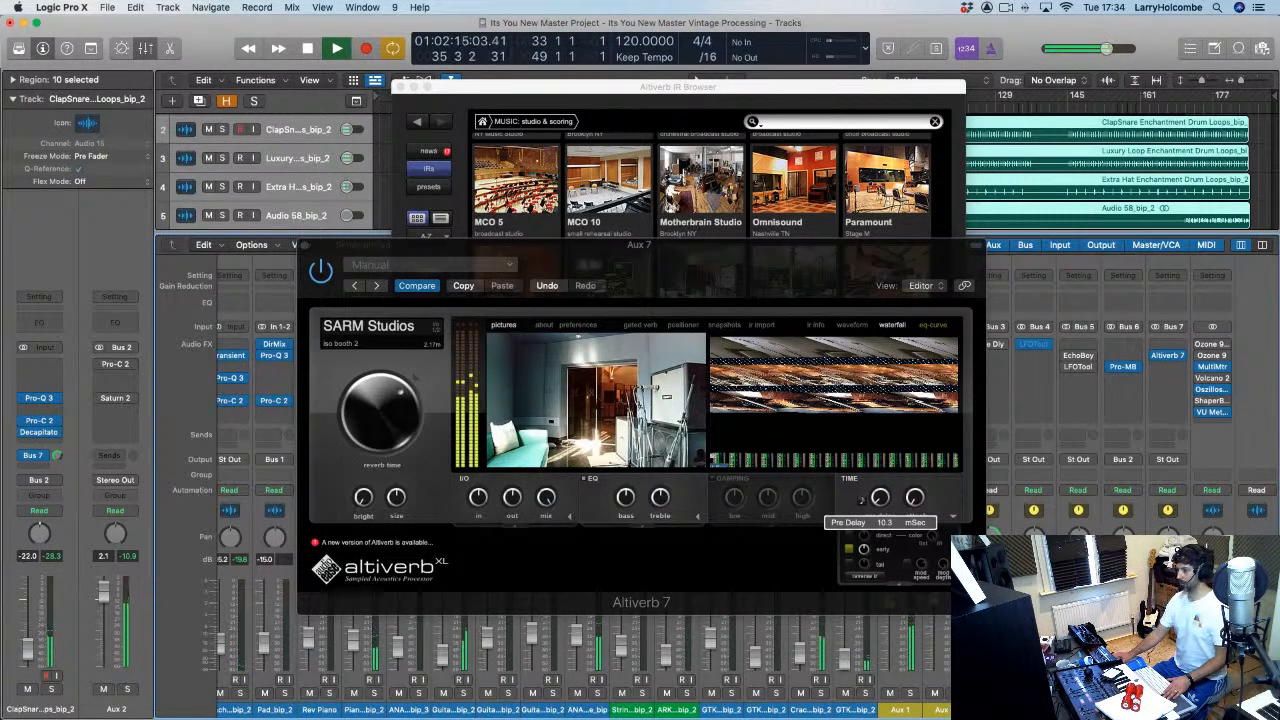
Step: Restart playback of the full mix to check the drum reverb, and stop it
scroll(727, 660, "left", 1)
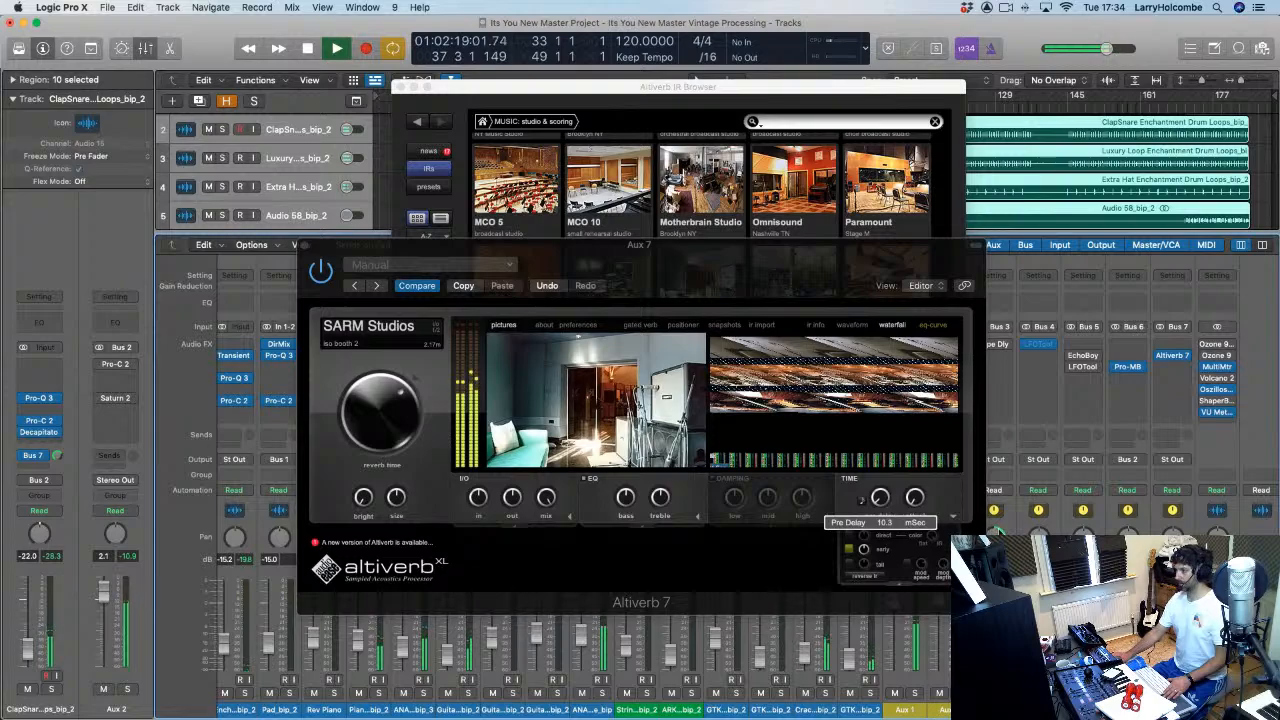
key("space")
key("space")
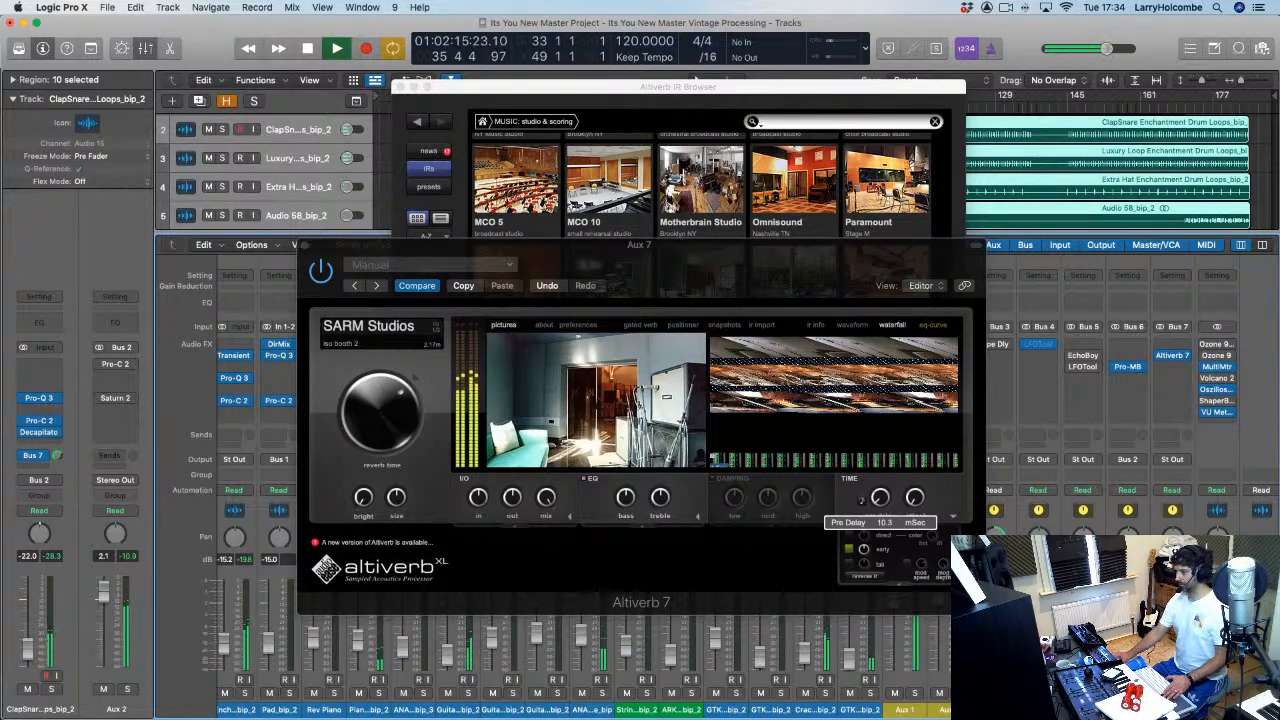
key("space")
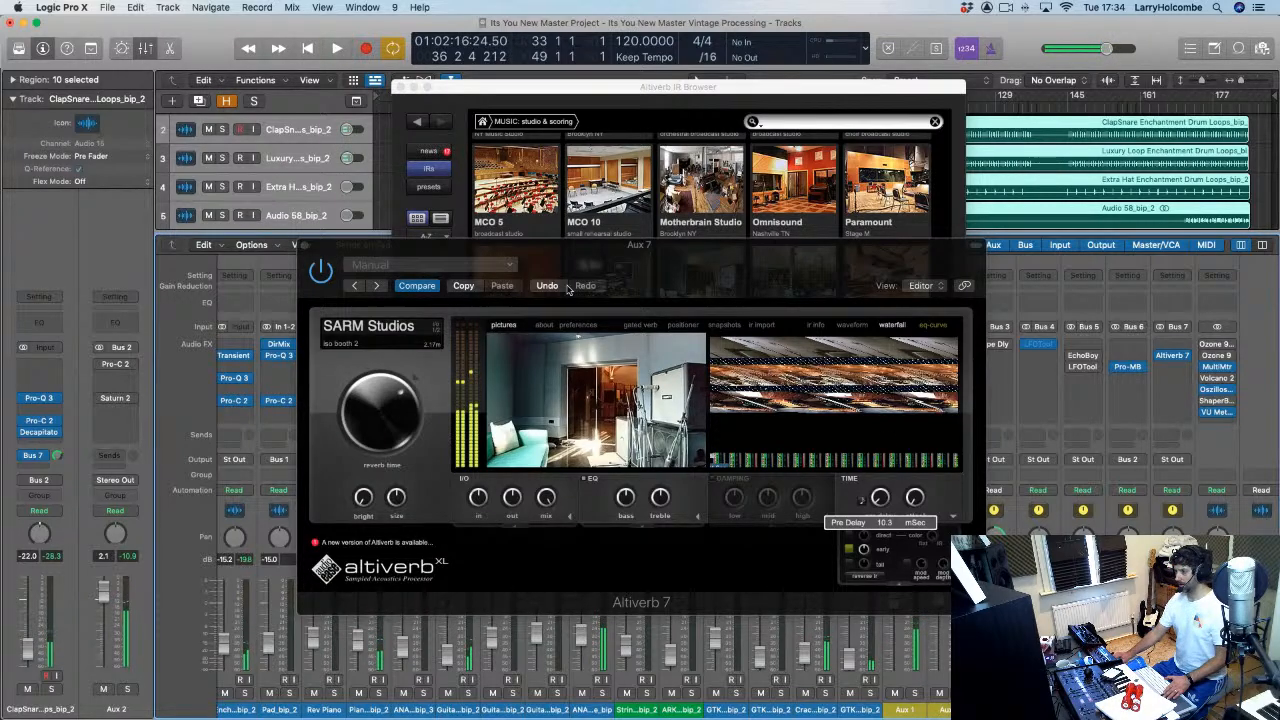
Step: Move the IR browser aside, audition SARM West Studios live room 3 at 2.3m wider, and load the SARM Studios brick drum room at 3.43m
left_click(351, 332)
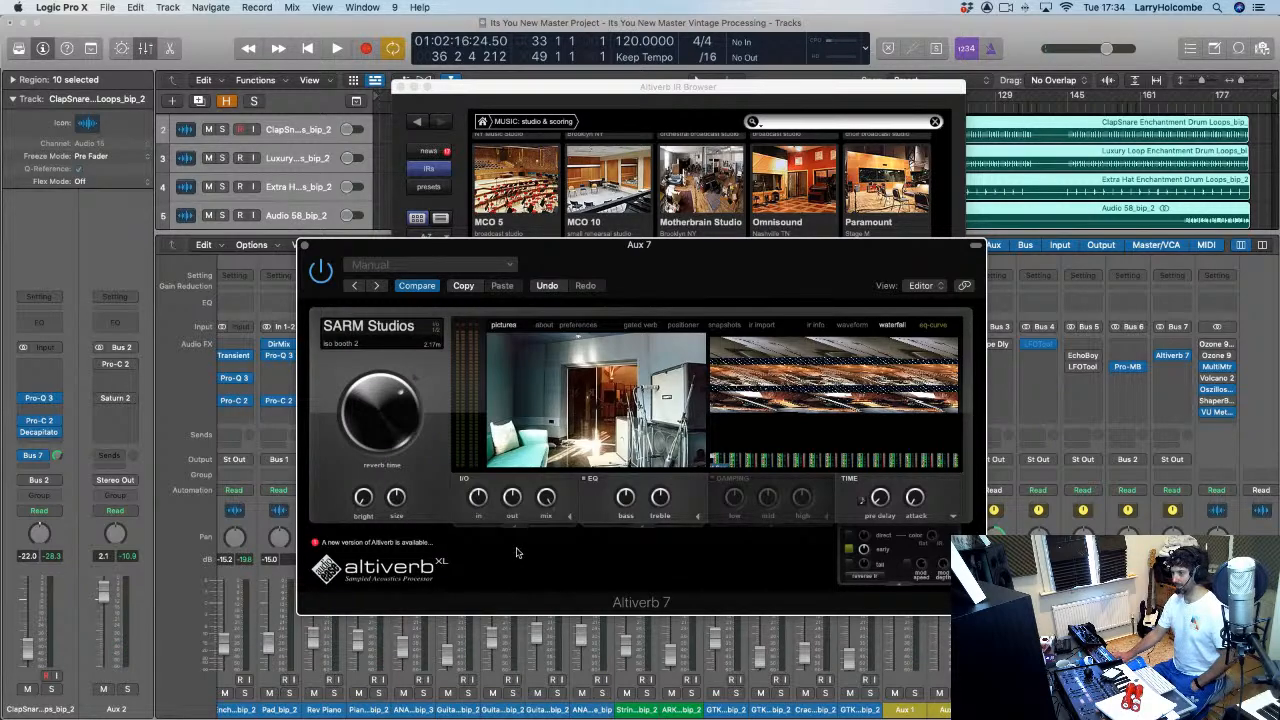
left_click_drag(620, 83, 508, 52)
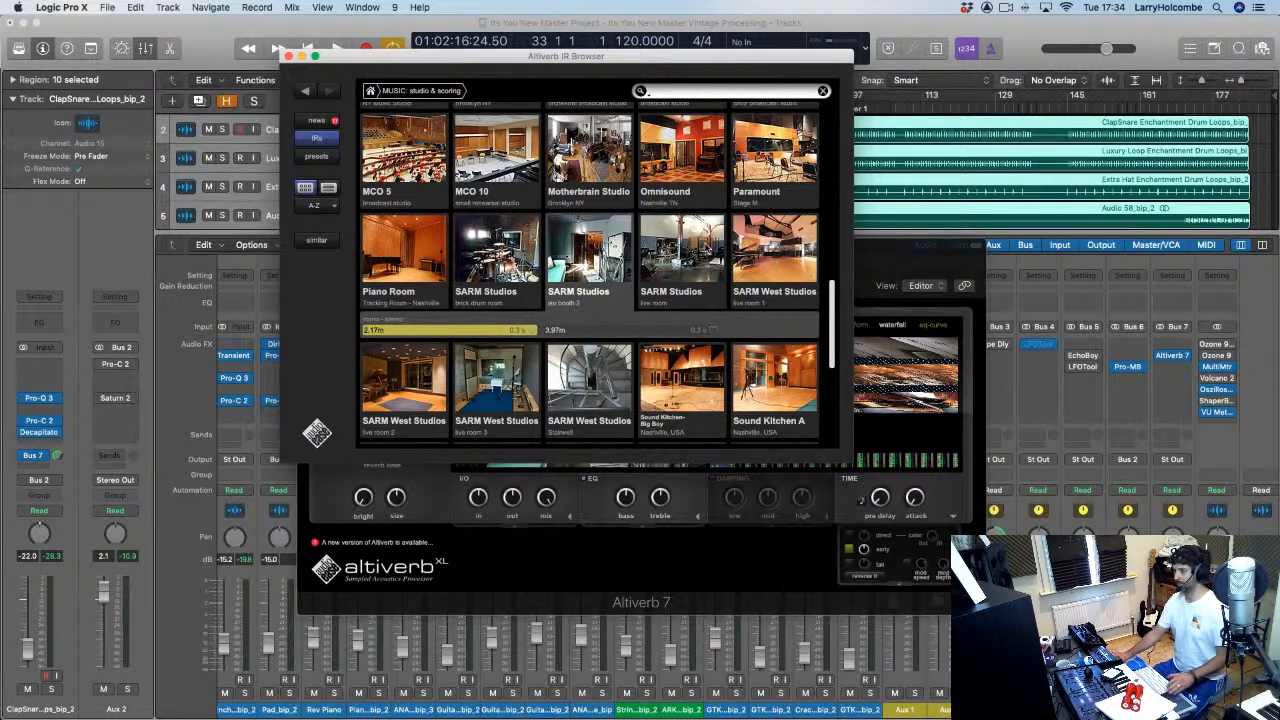
scroll(690, 238, "down", 2)
scroll(690, 241, "up", 1)
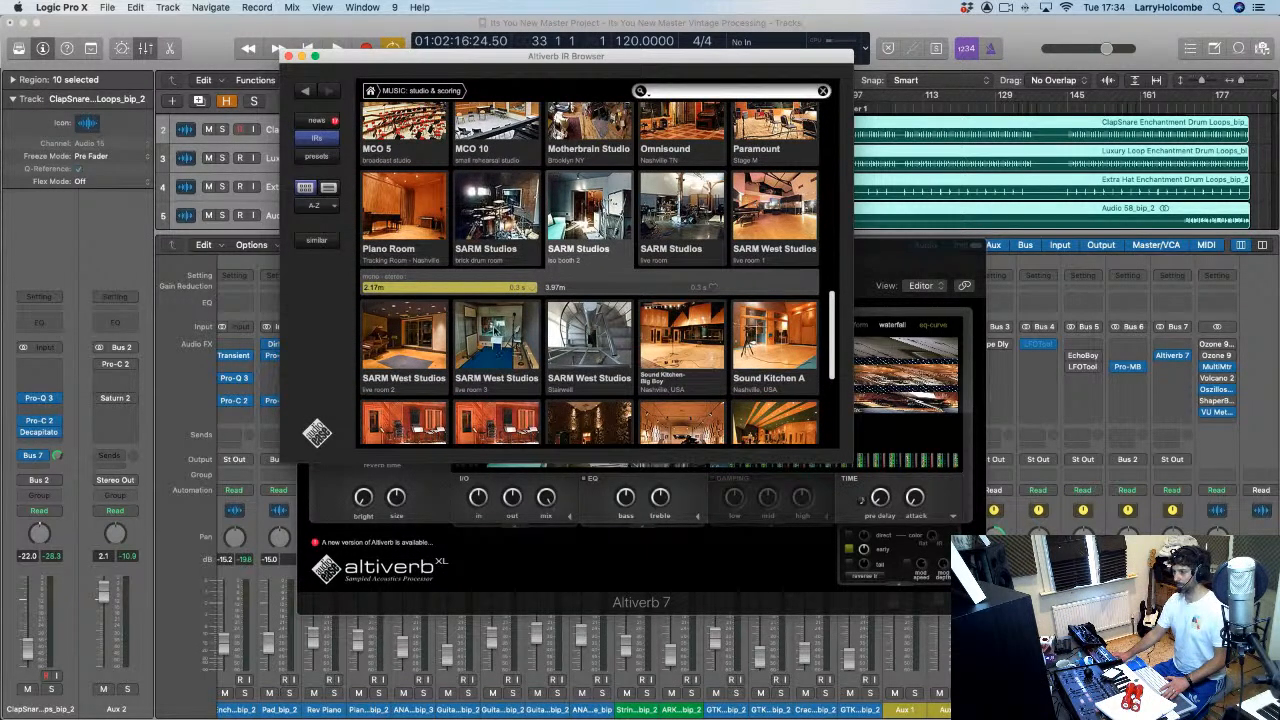
left_click(493, 331)
key("space")
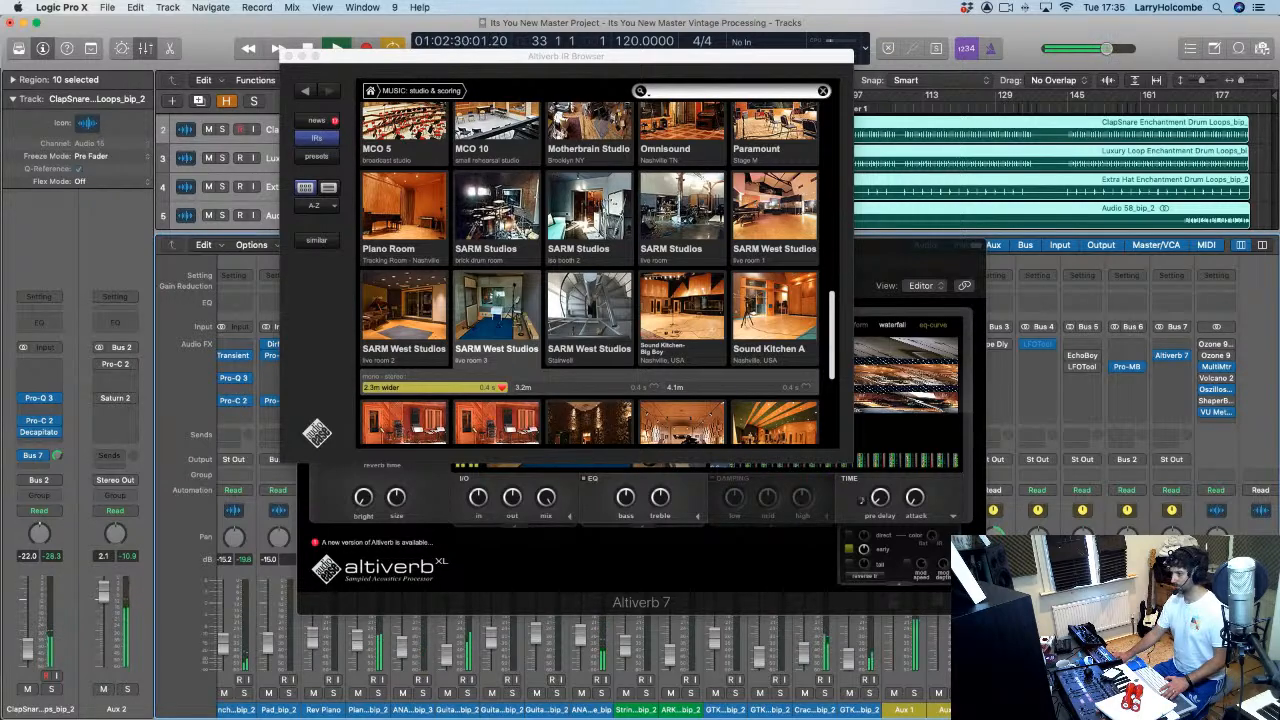
left_click(508, 228)
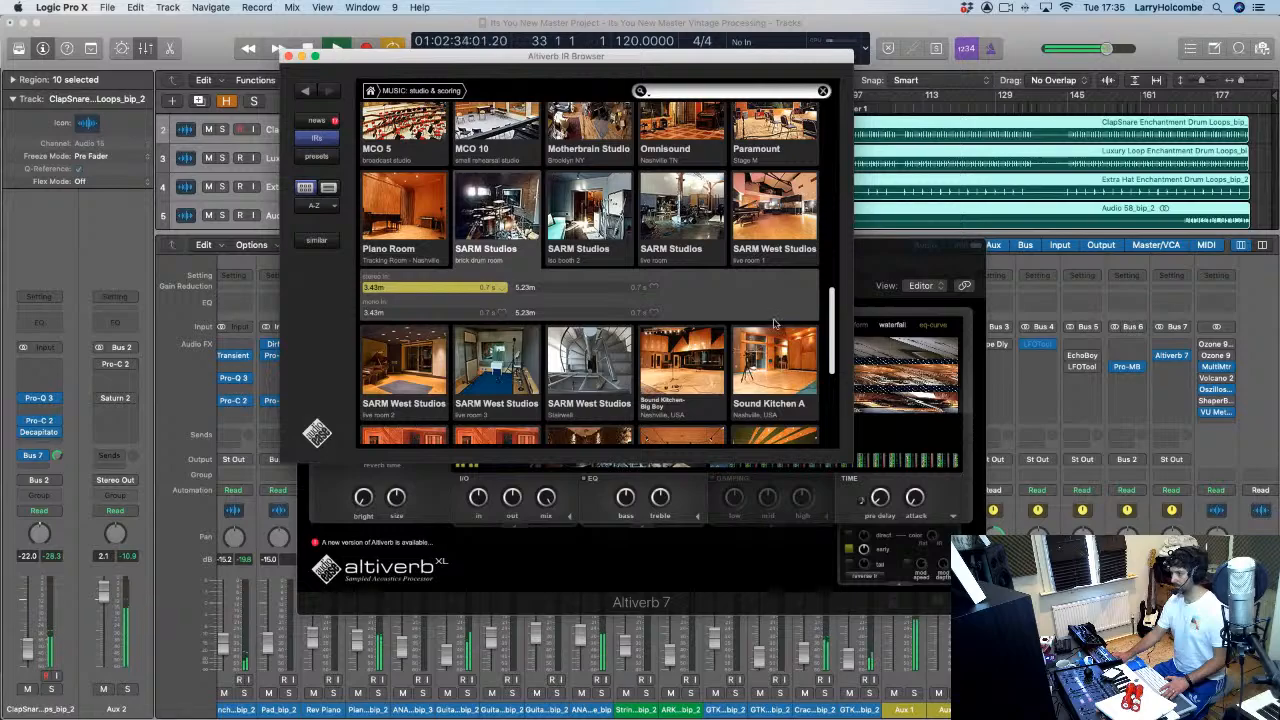
Step: Audition the SARM Studios live room at 4.9m and SARM West Studios live room 1 with the U87 original room mics and at 3.1
left_click(676, 224)
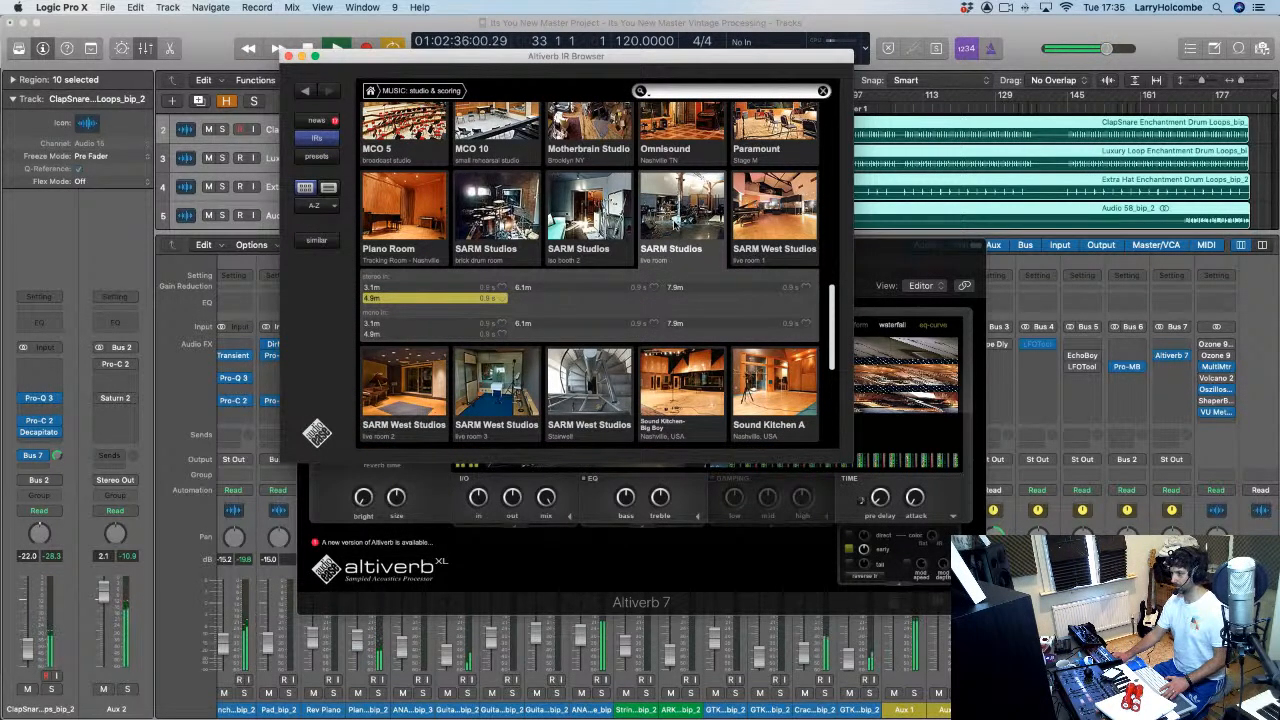
left_click(772, 214)
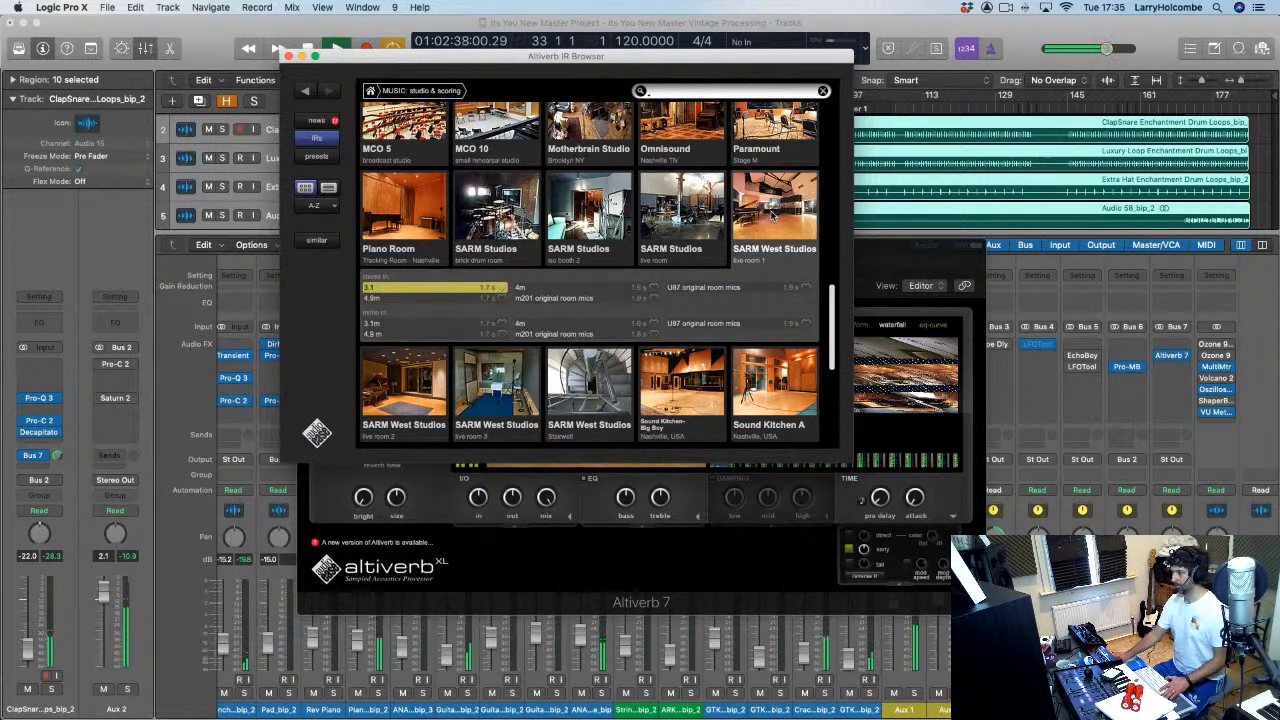
left_click(722, 289)
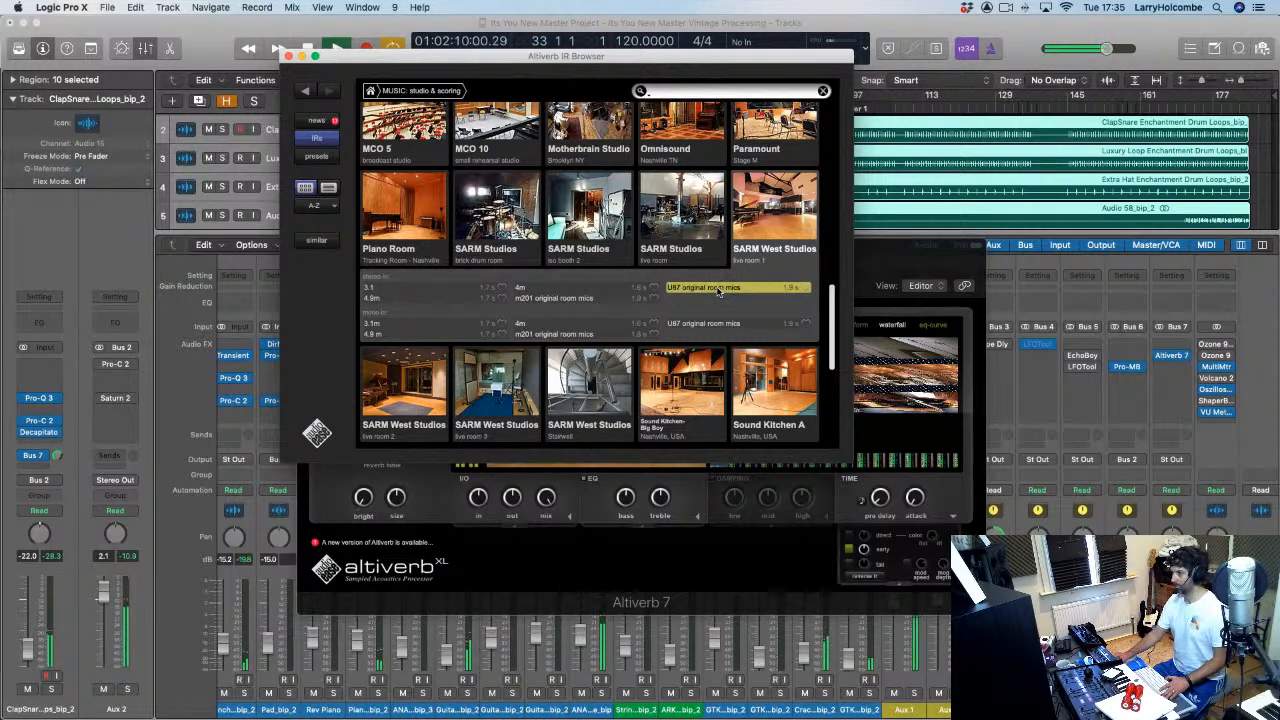
left_click(401, 292)
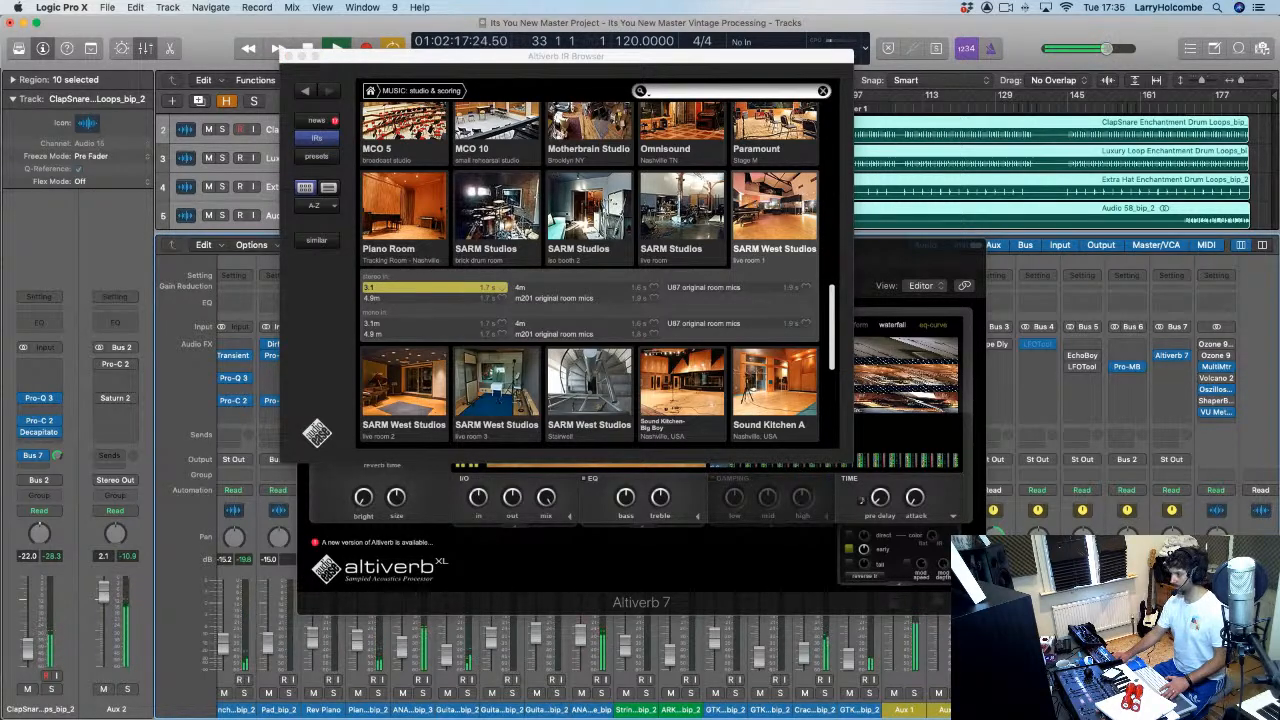
Step: Set the Altiverb pre-delay to 6.3 ms, load SARM West Studios live room 3 at 2.3m wider, and close the reverb windows
left_click(883, 502)
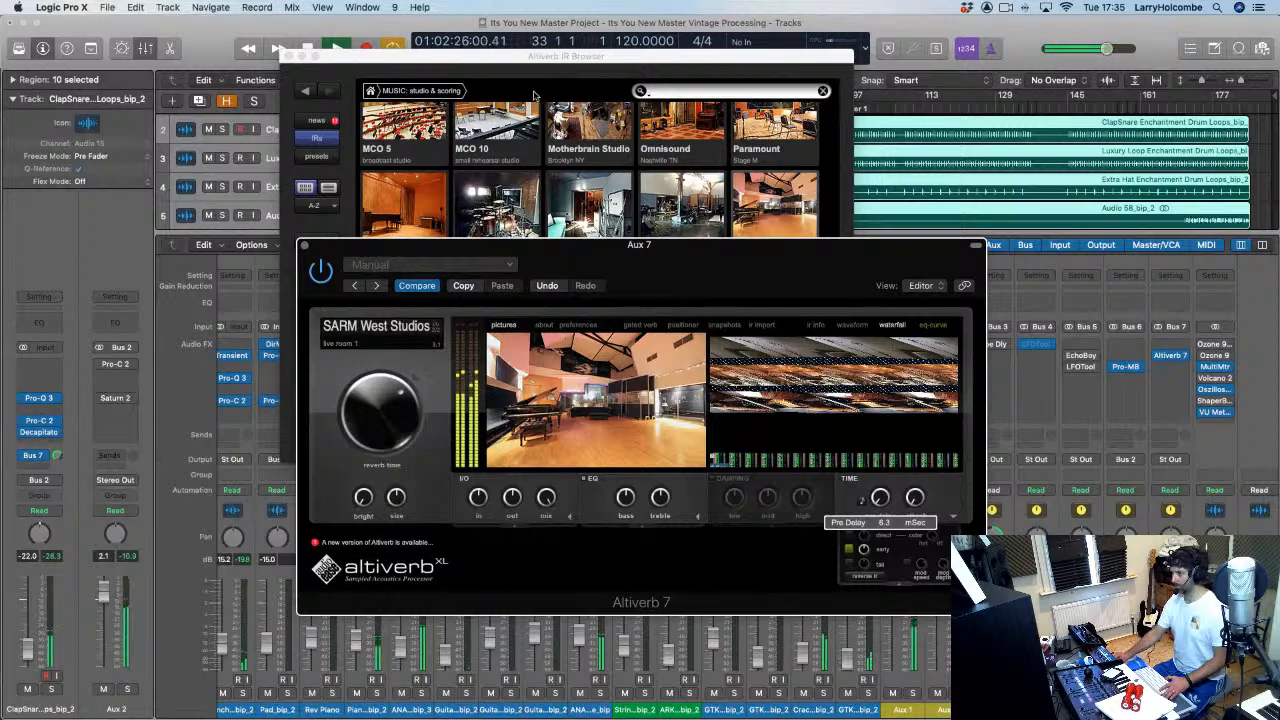
left_click(555, 63)
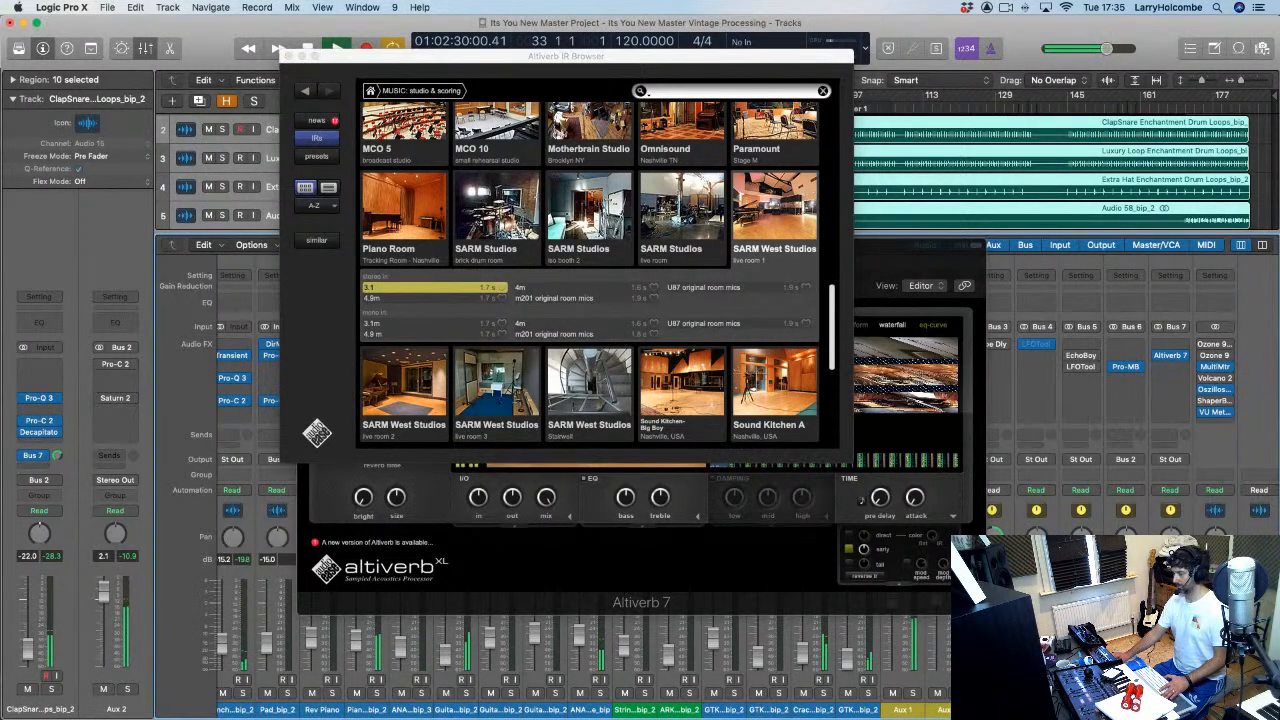
left_click(504, 378)
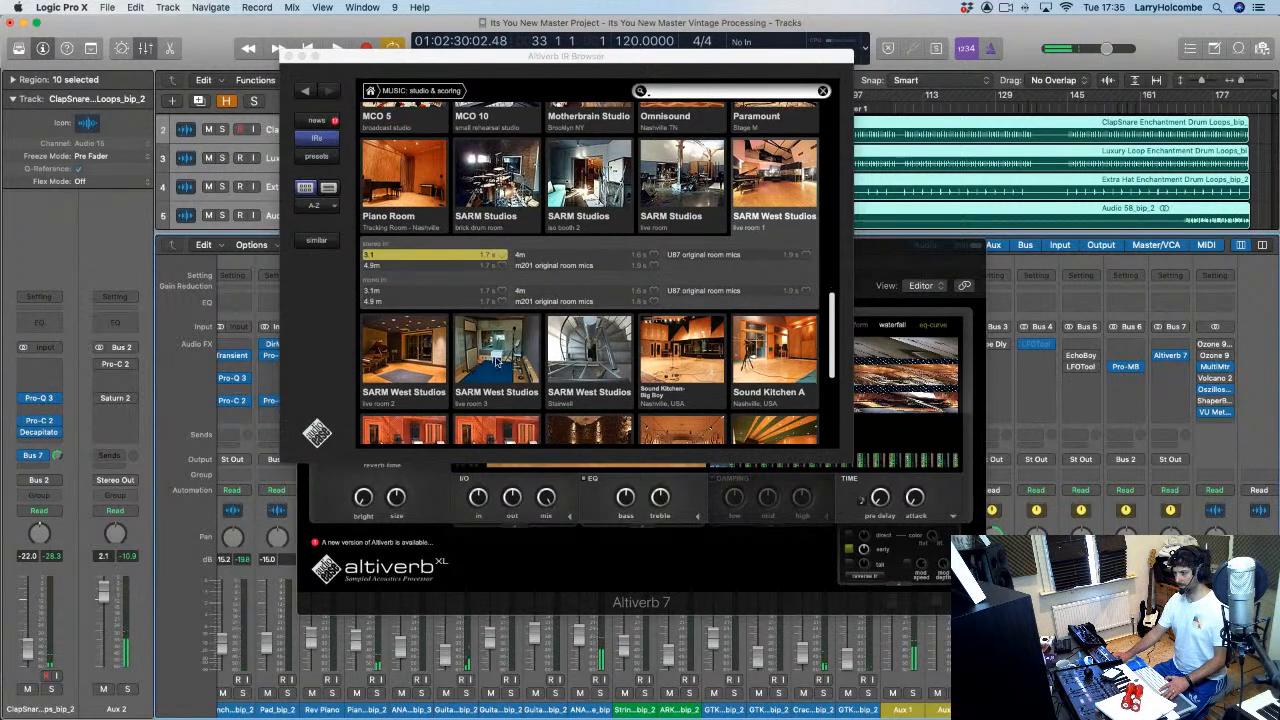
left_click(495, 355)
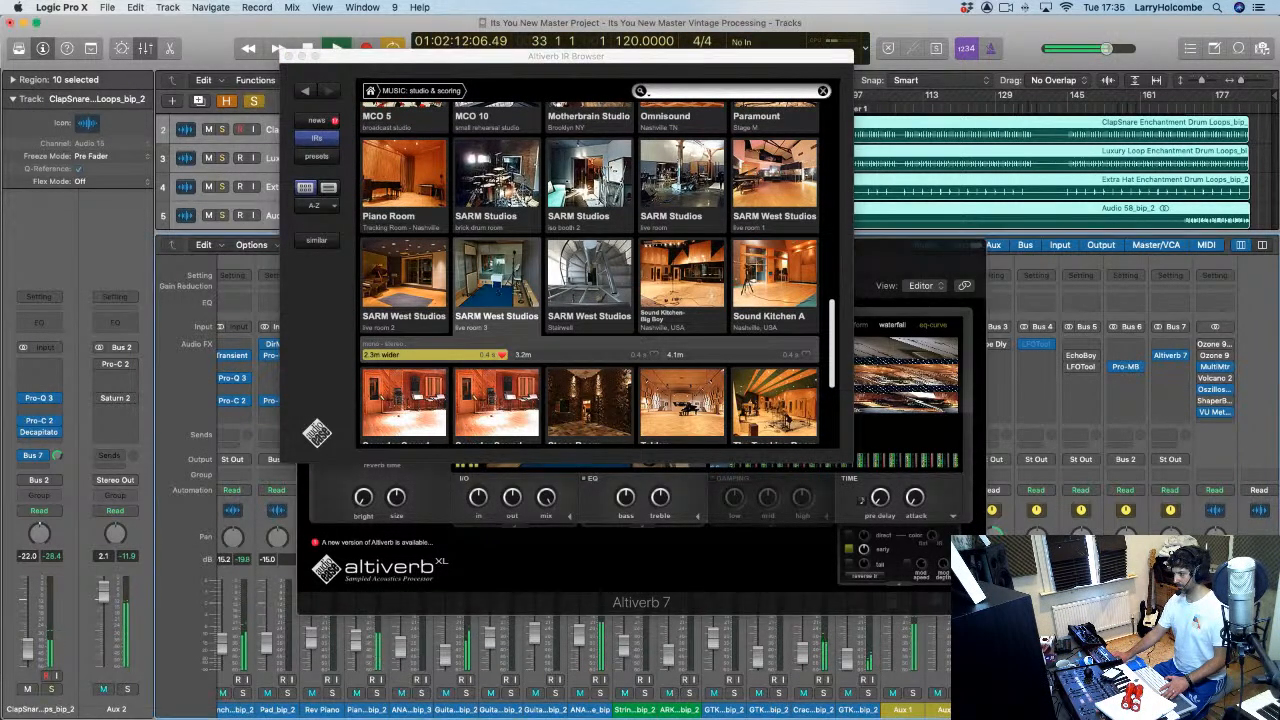
key("s")
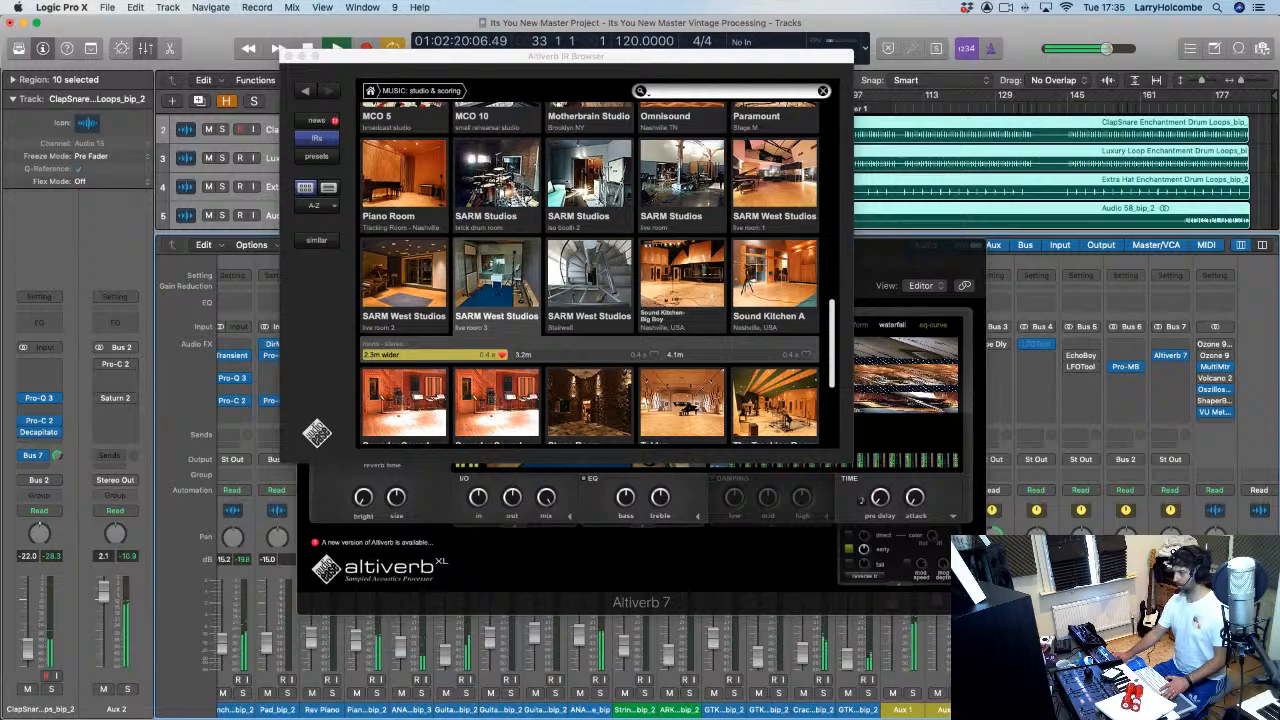
left_click(288, 57)
left_click(309, 251)
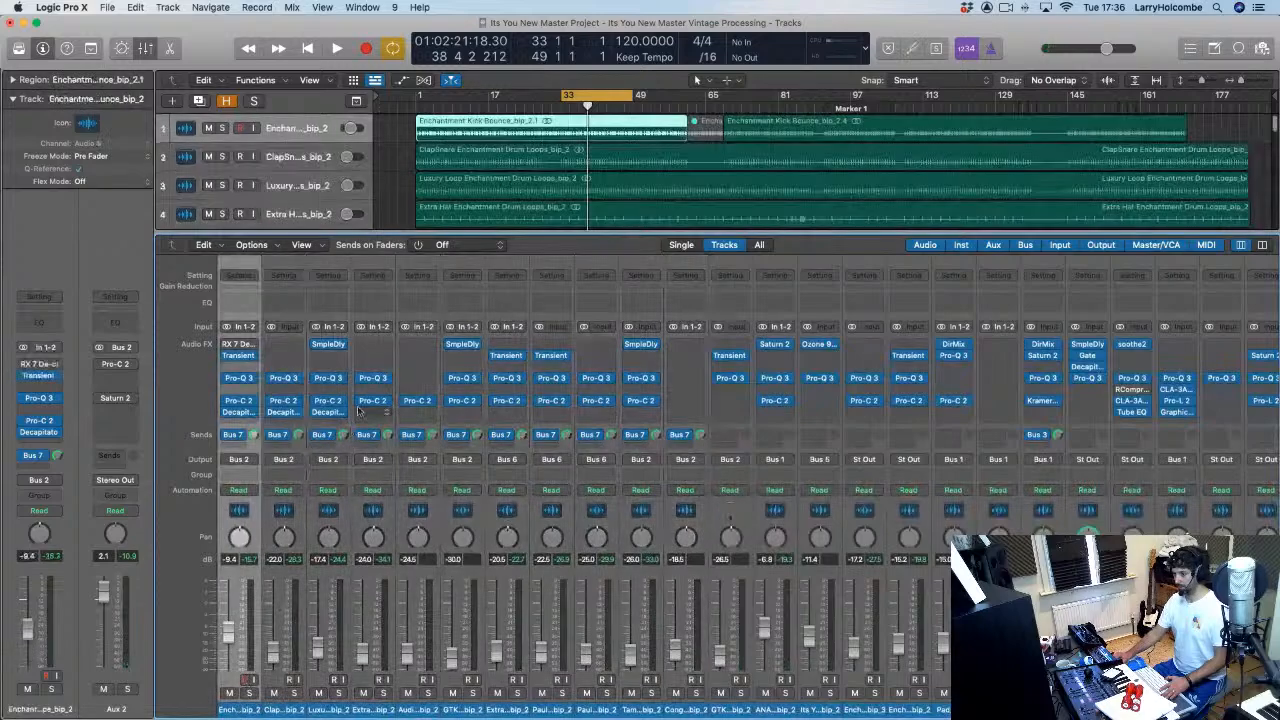
Step: Add a second send from the Luxury Loop track to Bus 8 at +0.0 dB
left_click(277, 443)
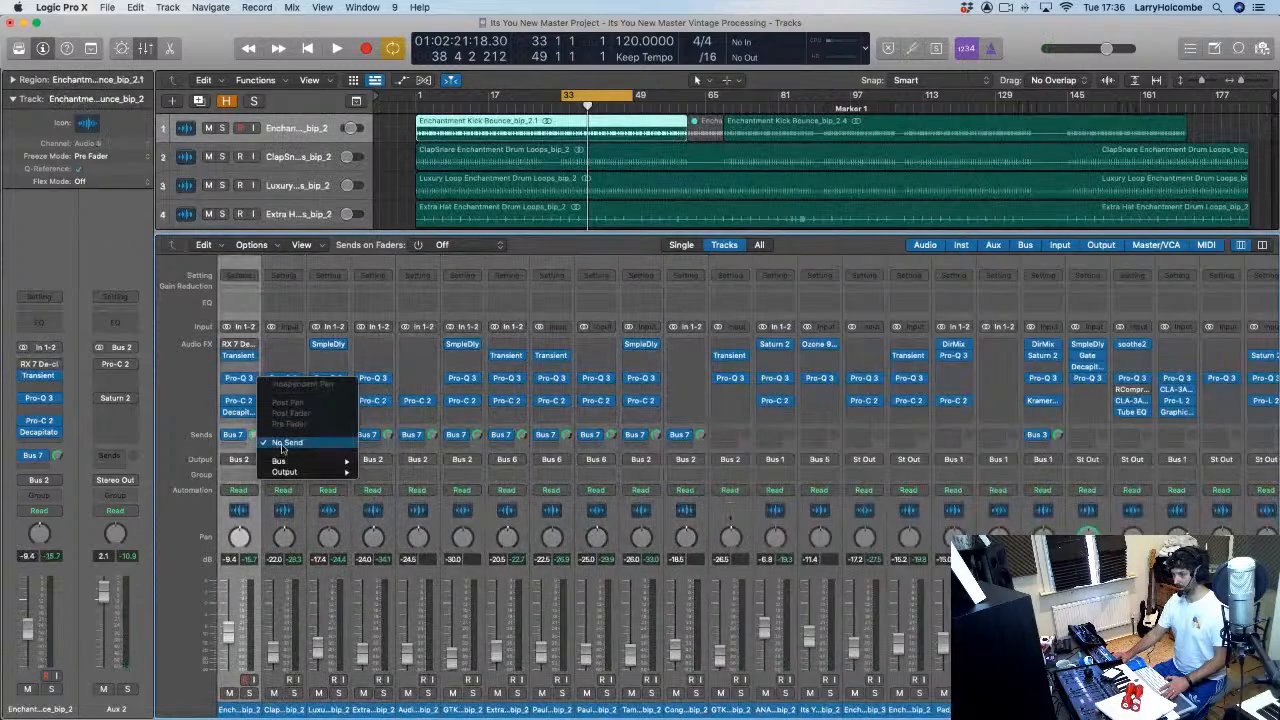
left_click(292, 357)
left_click(332, 562)
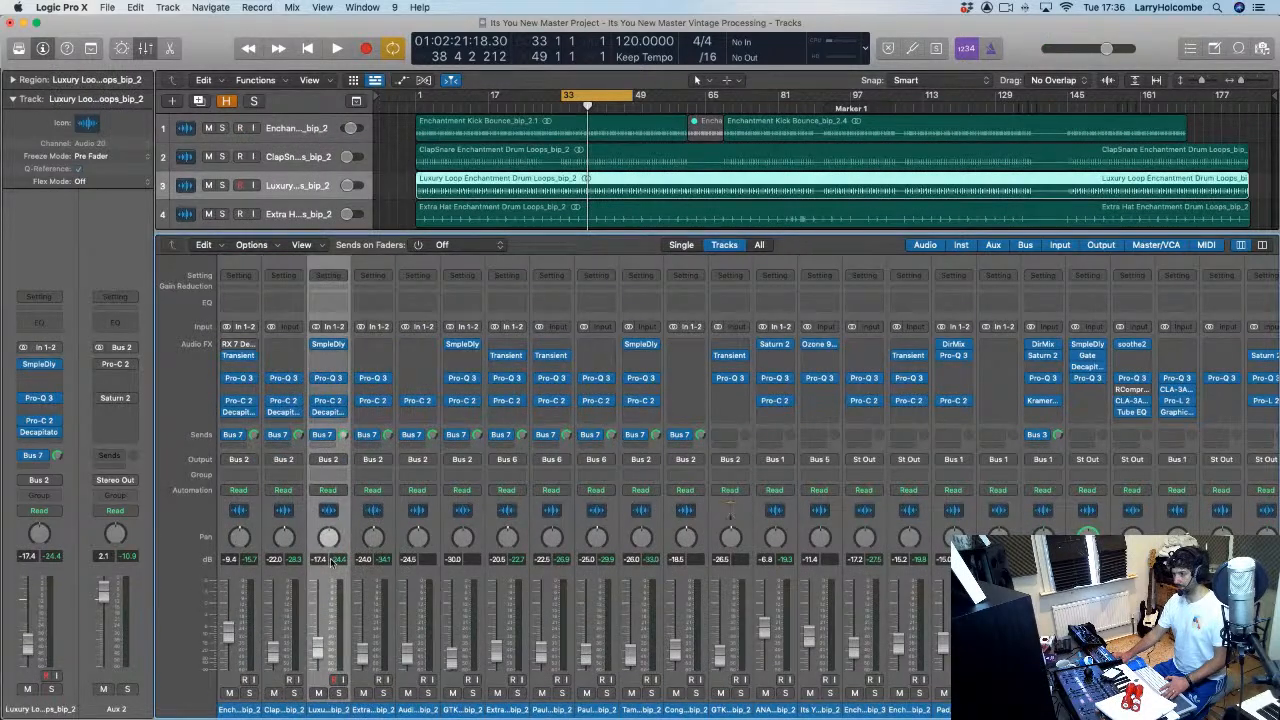
left_click(324, 443)
mouse_move(340, 461)
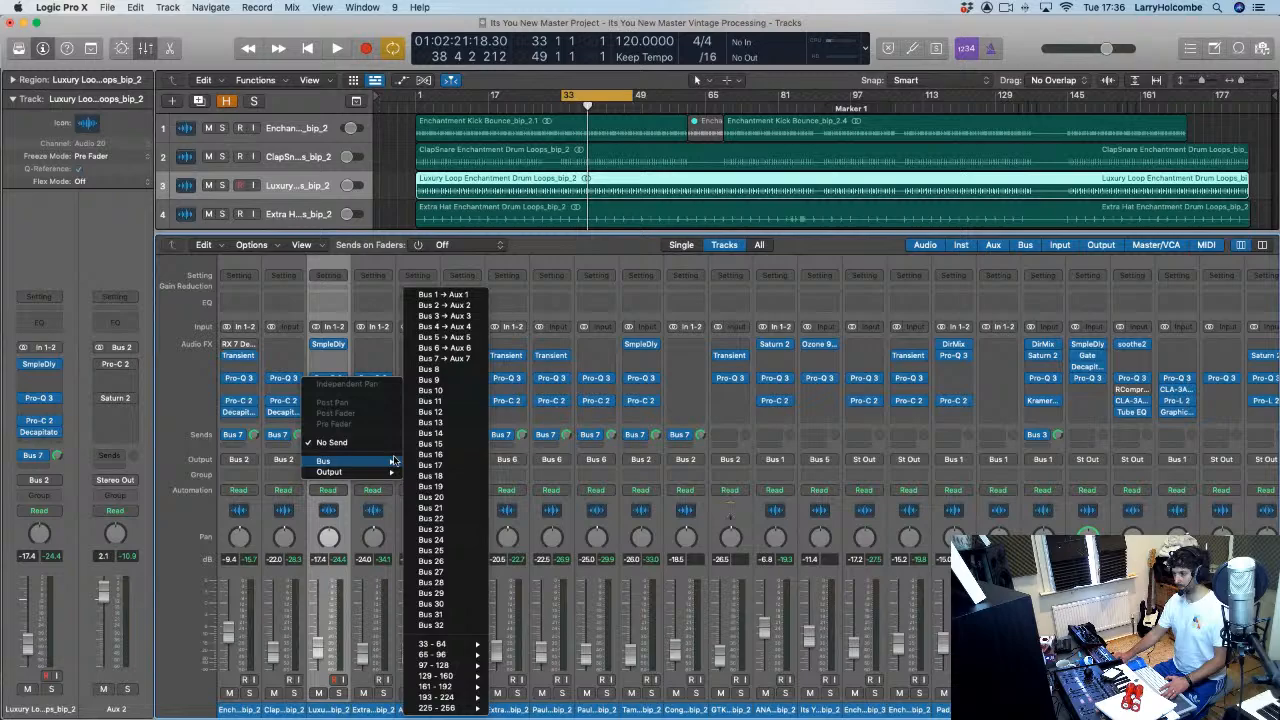
left_click(460, 359)
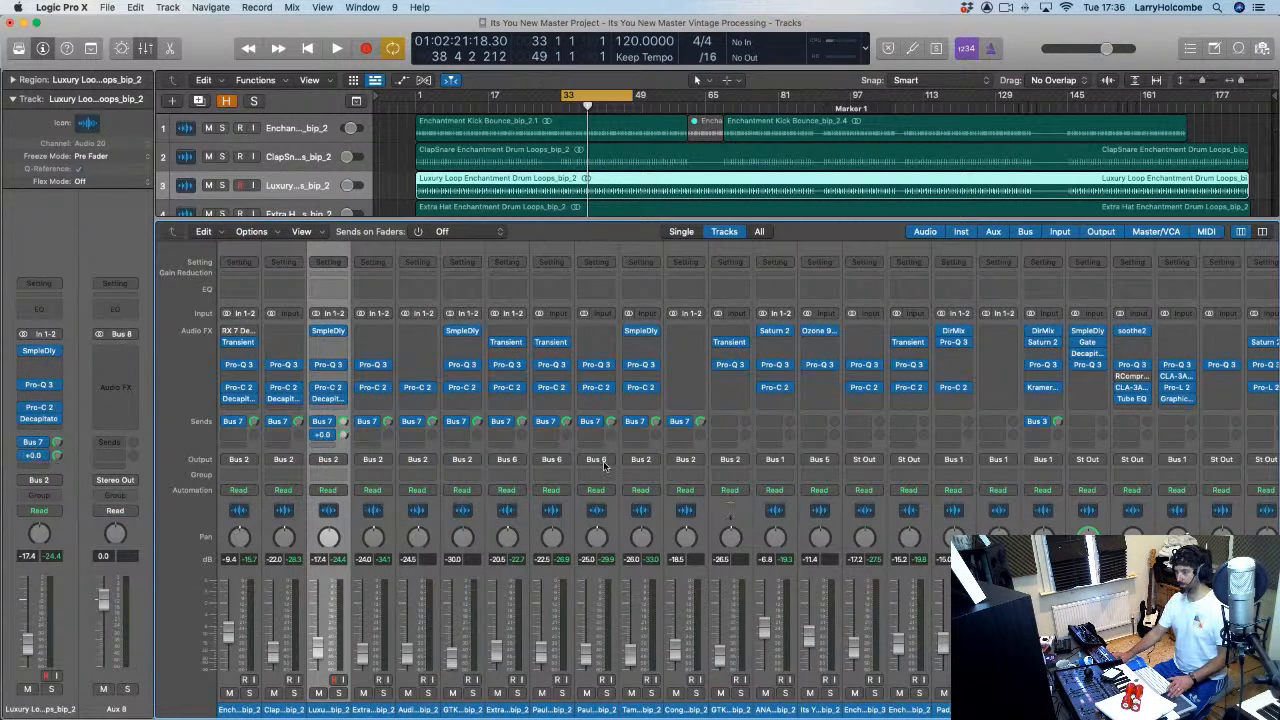
Step: Insert ValhallaPlate as the first effect on the Bus 8 aux channel and move its window aside
scroll(603, 465, "right", 10)
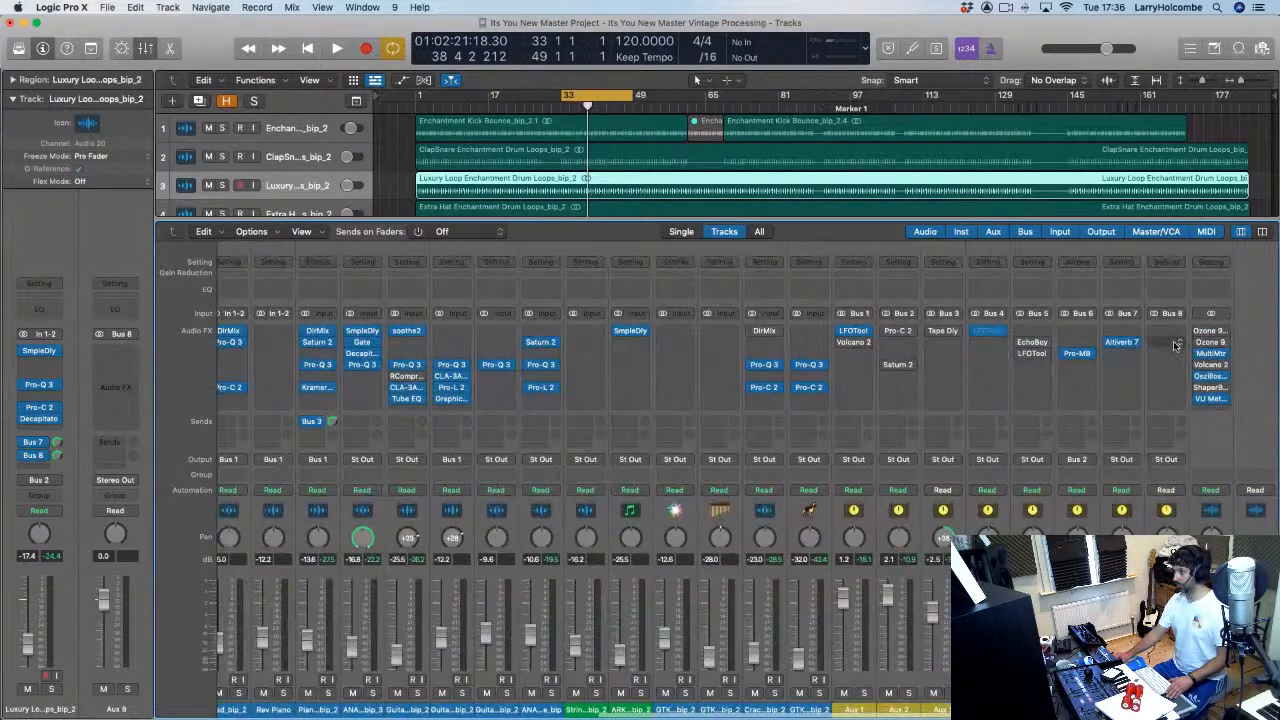
left_click(1175, 345)
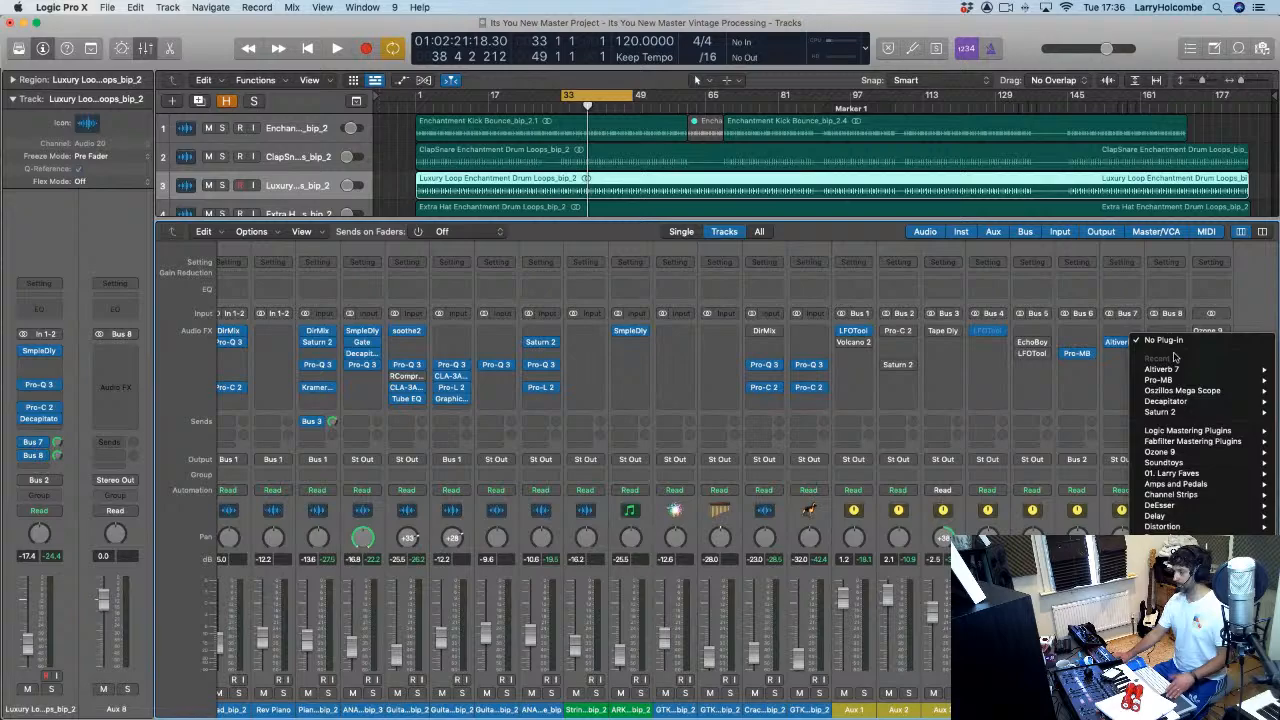
scroll(1200, 415, "down", 5)
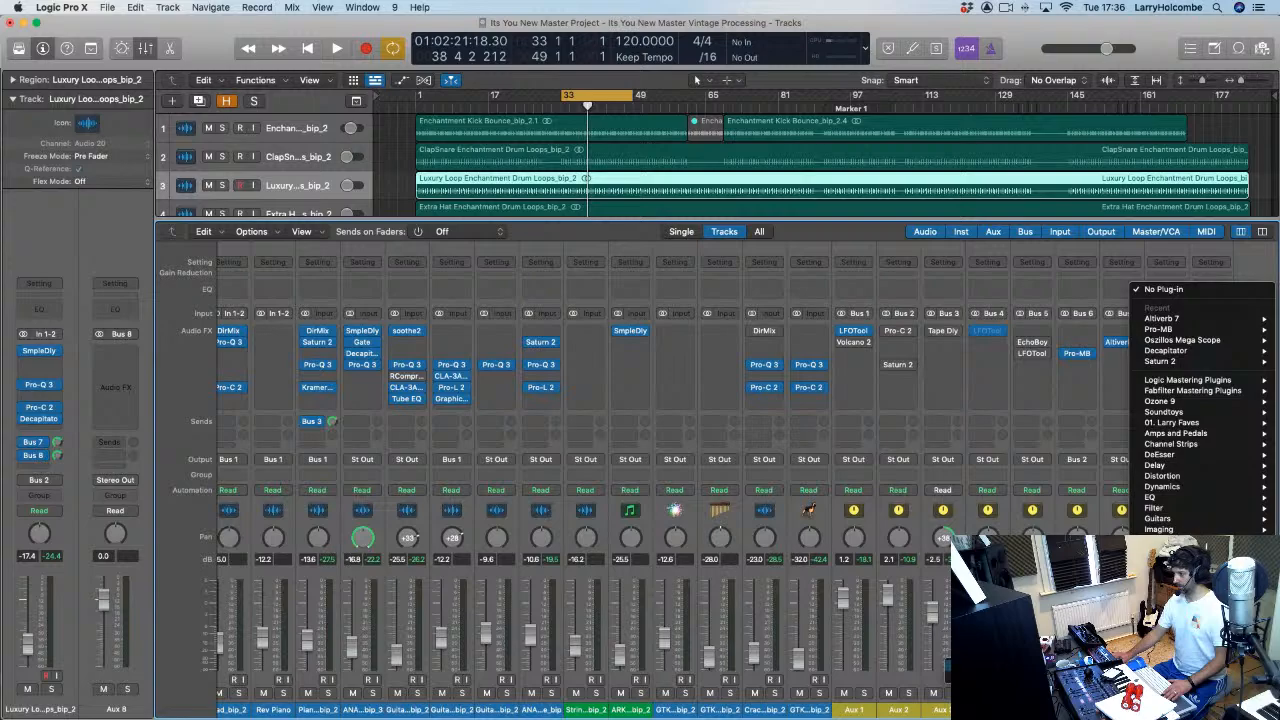
left_click(972, 664)
left_click_drag(537, 195, 565, 141)
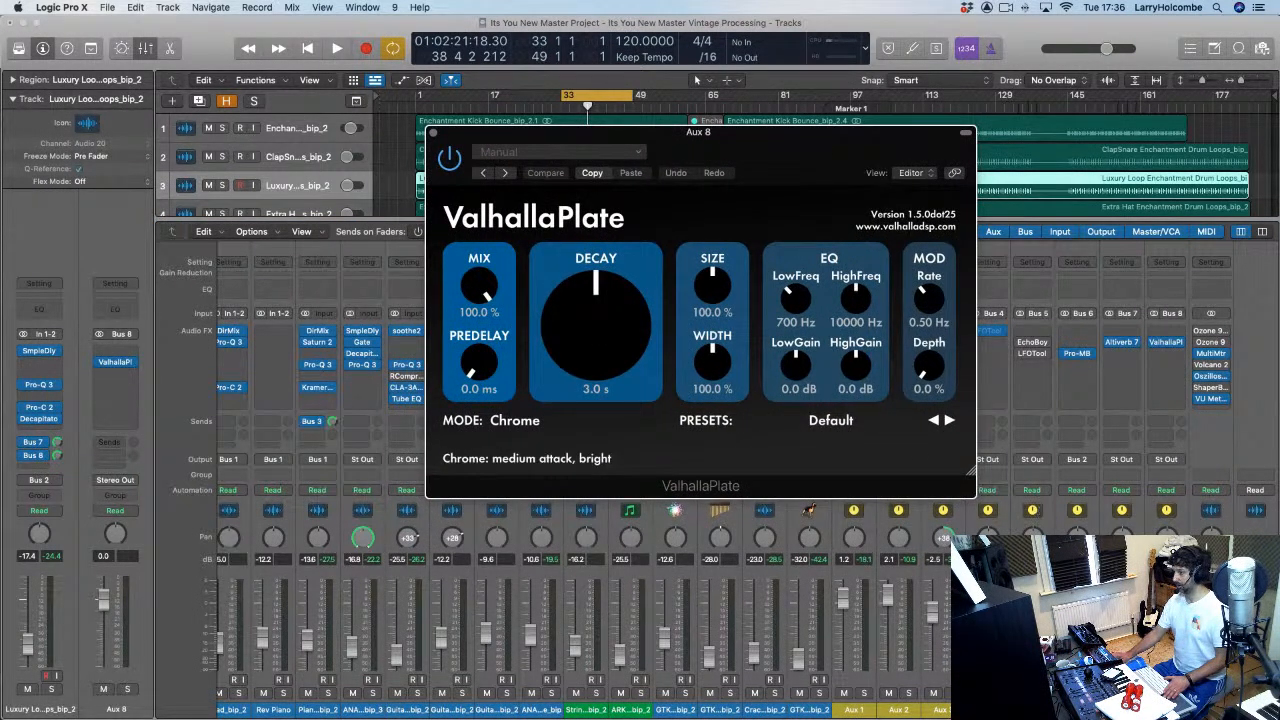
Step: Shorten the ValhallaPlate decay to 1.0 s during playback and close the plug-in
key("space")
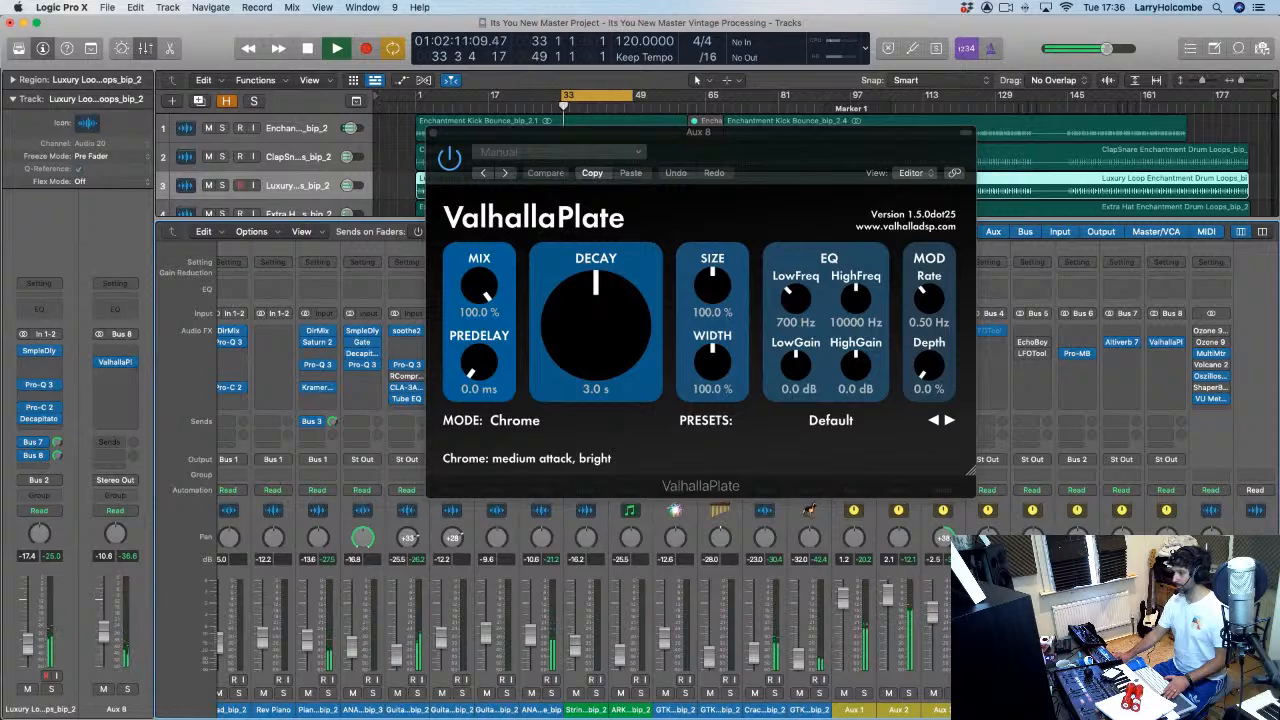
left_click_drag(587, 334, 627, 356)
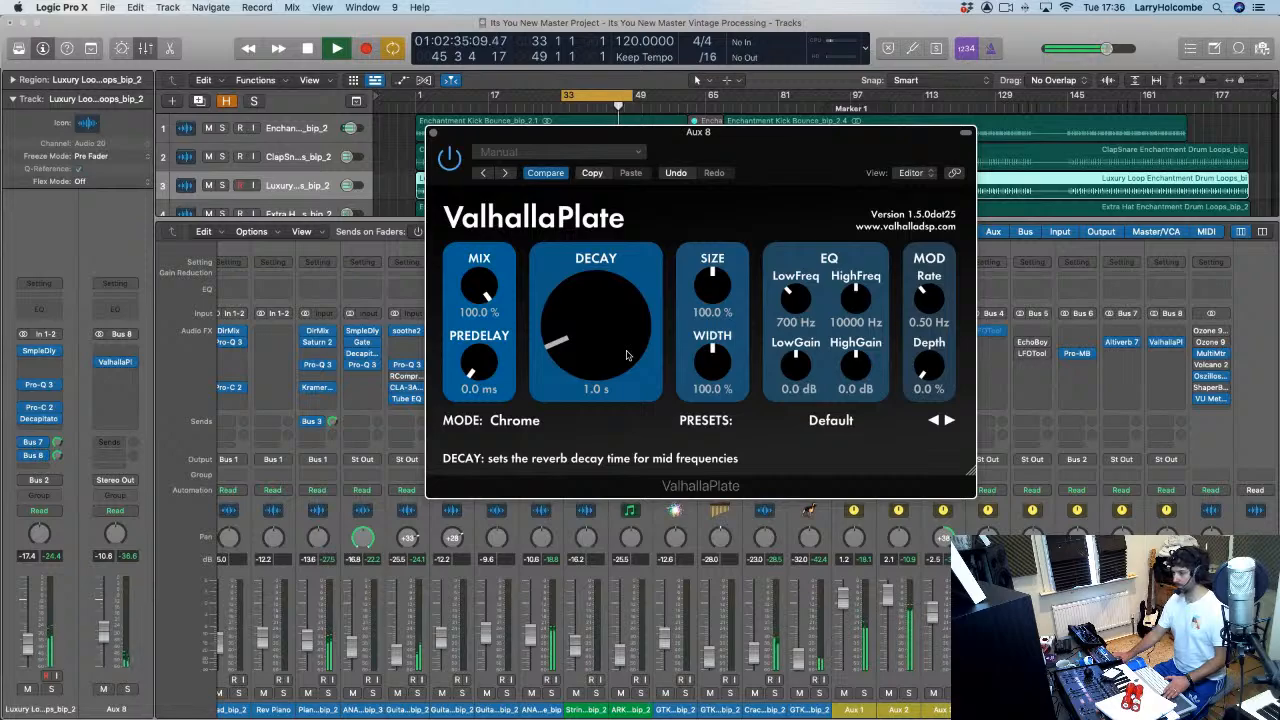
left_click(432, 132)
Step: Lower the Aux 8 fader to -12.0 dB, briefly soloing the plate return, and stop playback
left_click_drag(104, 632, 104, 634)
left_click(127, 689)
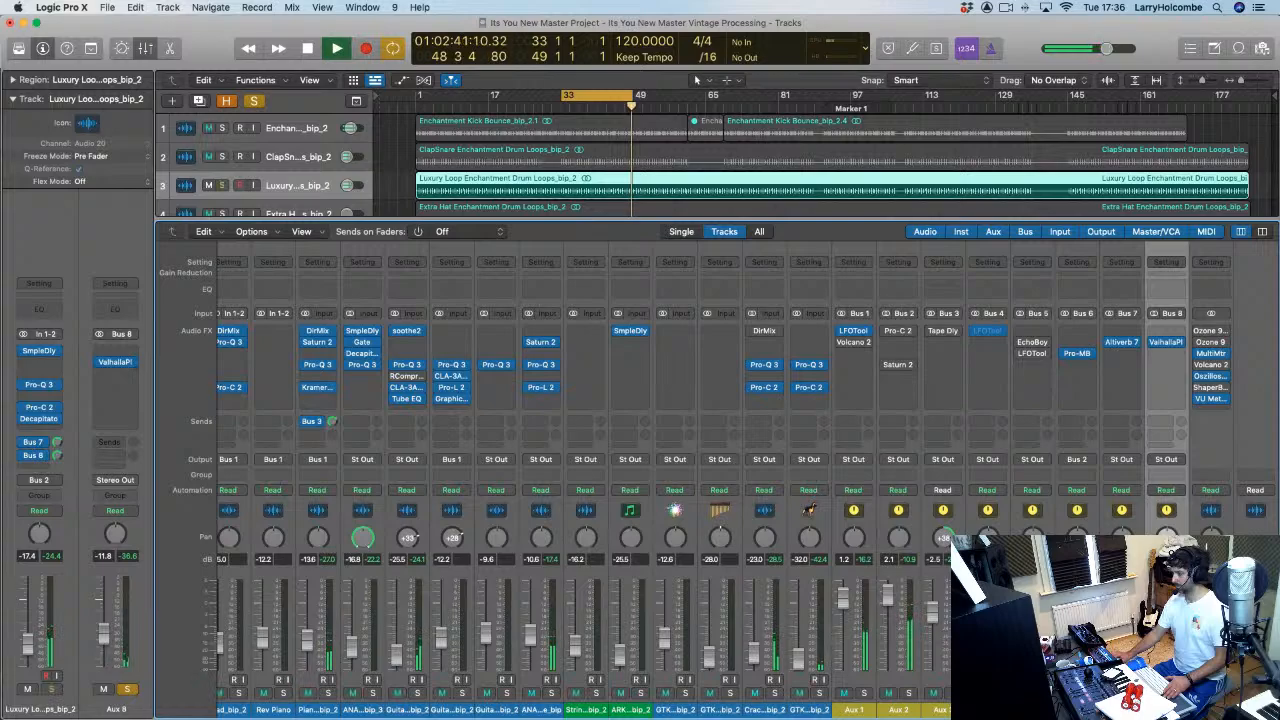
left_click(127, 689)
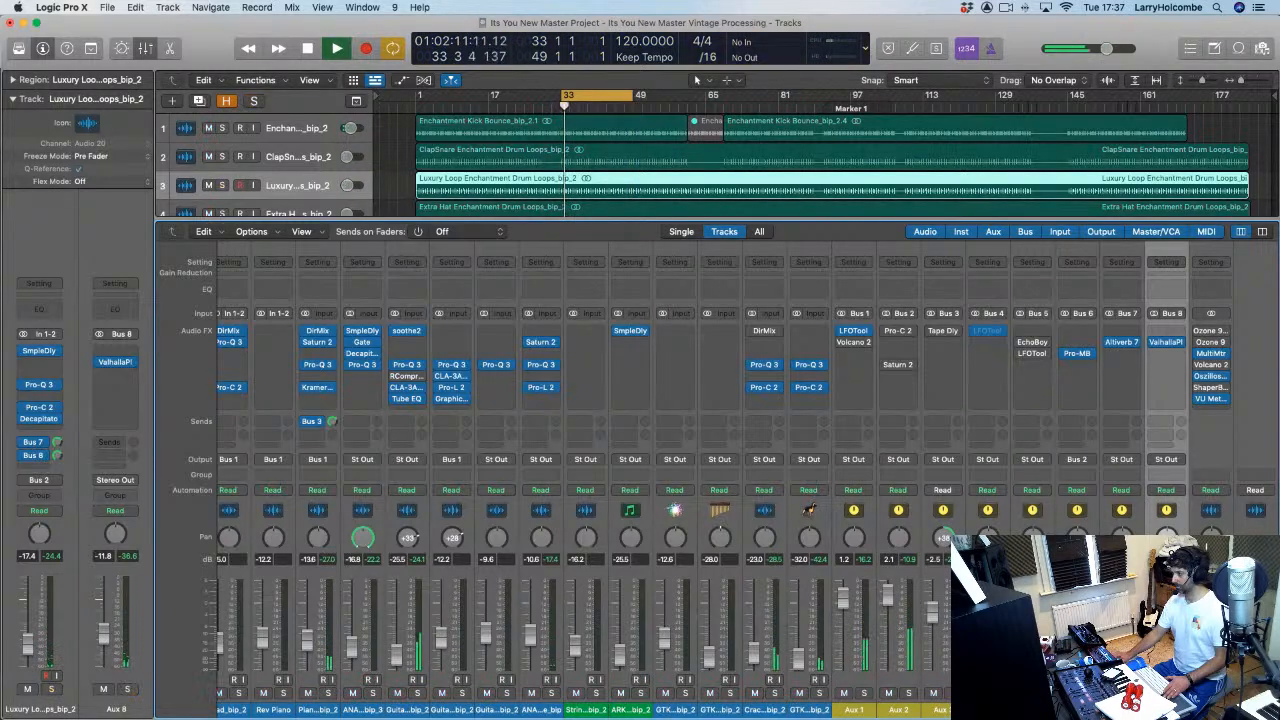
left_click_drag(104, 634, 104, 635)
key("space")
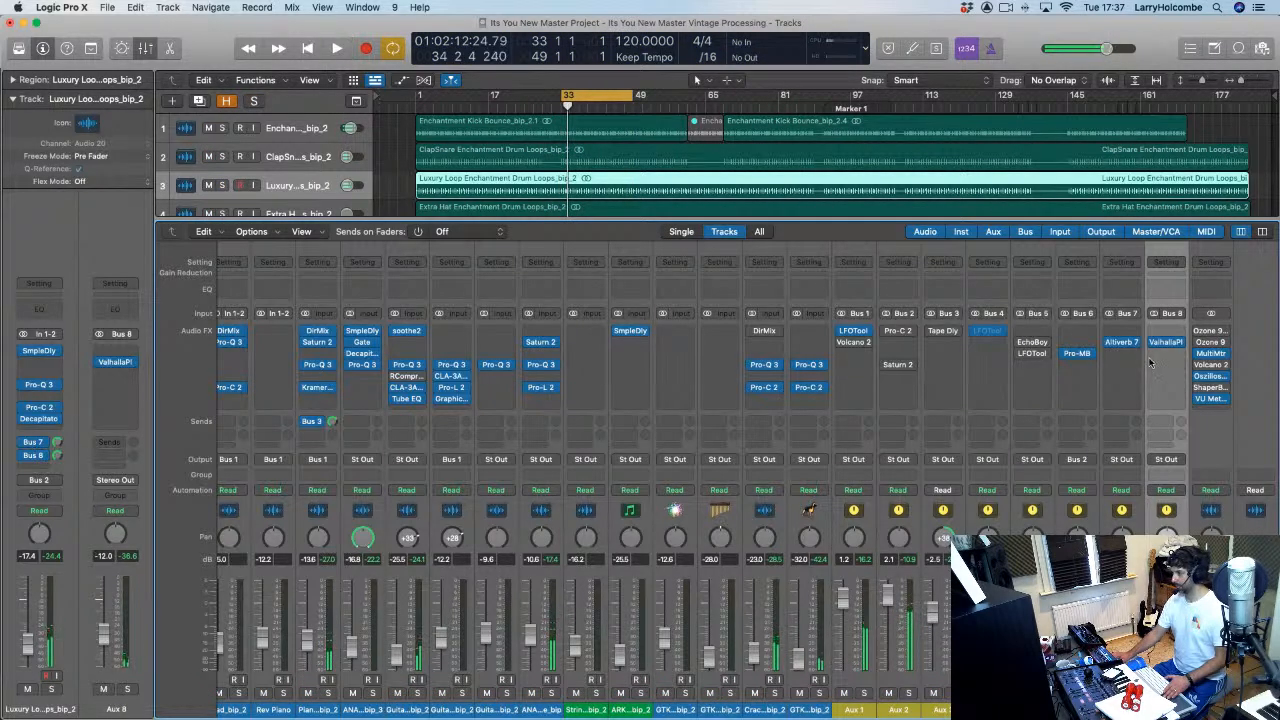
Step: Insert a Direction Mixer after ValhallaPlate on Aux 8 and set its spread to 0.00
left_click(1150, 366)
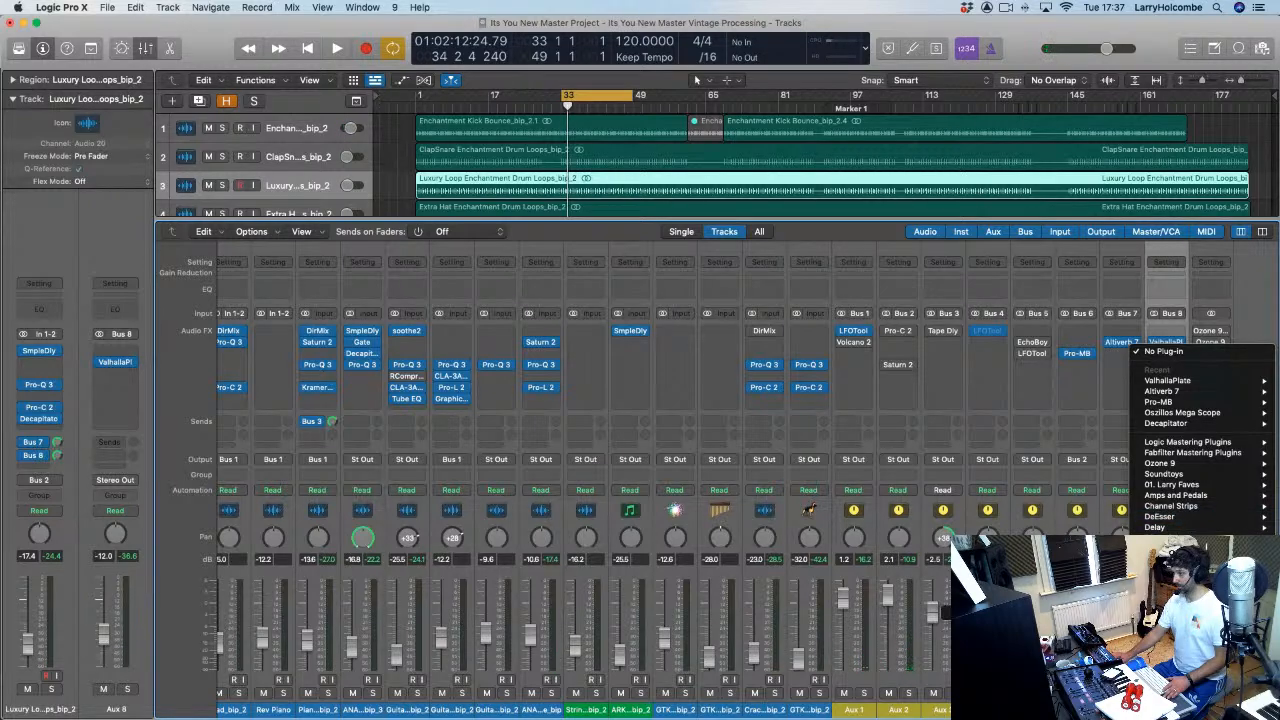
left_click(1050, 592)
left_click_drag(532, 369, 637, 373)
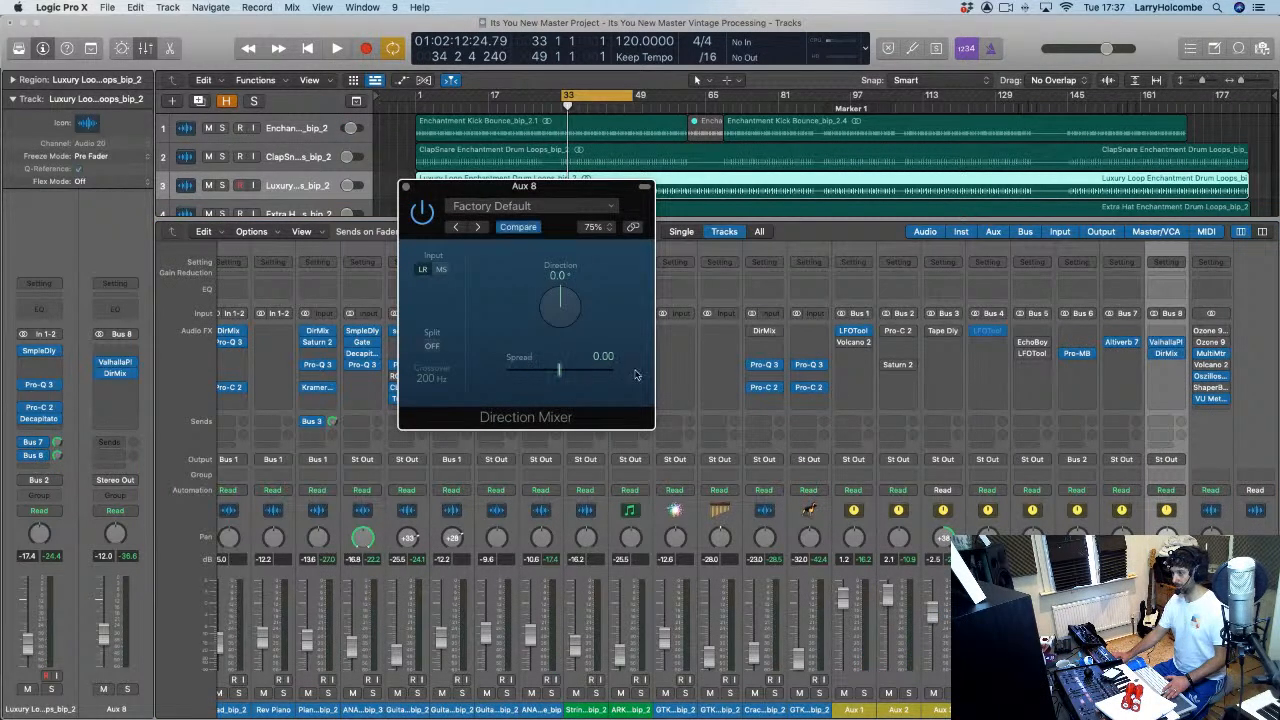
Step: Raise the Aux 8 fader to about -5.4 dB during playback, comparing with the Direction Mixer bypassed, and close the plug-in
key("space")
left_click_drag(1155, 637, 1155, 601)
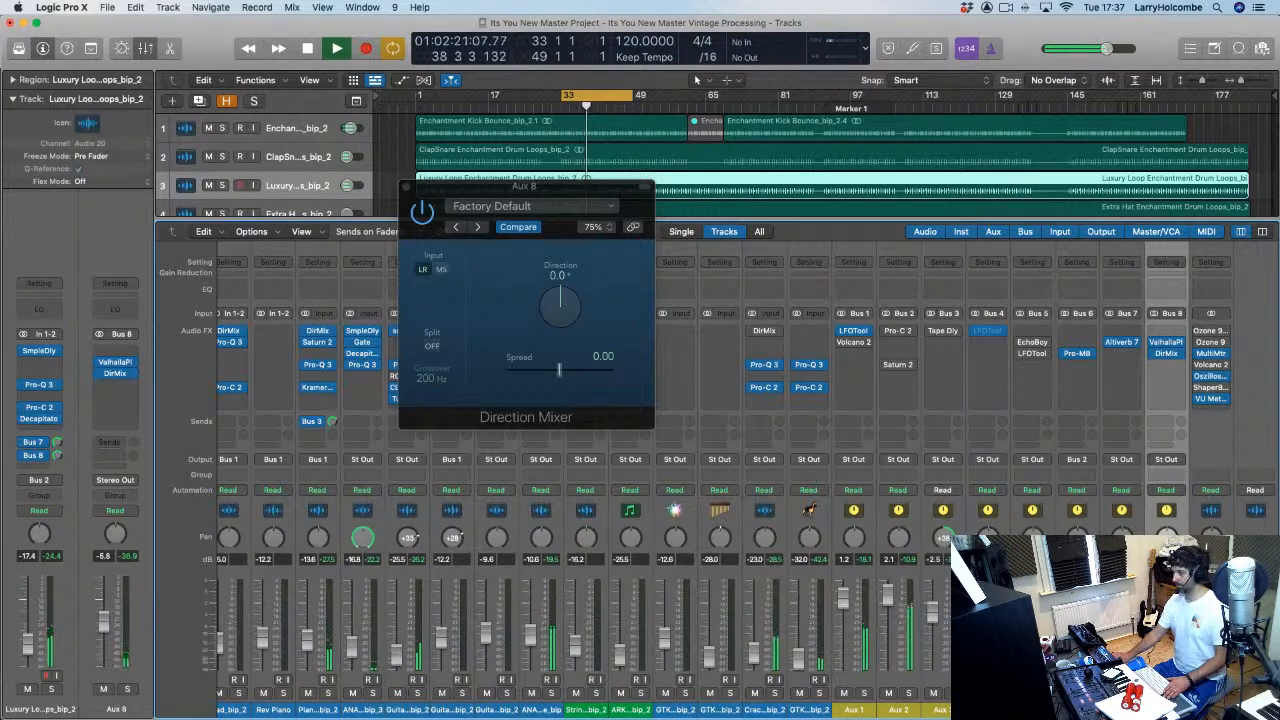
left_click_drag(1155, 622, 1155, 623)
left_click(419, 210)
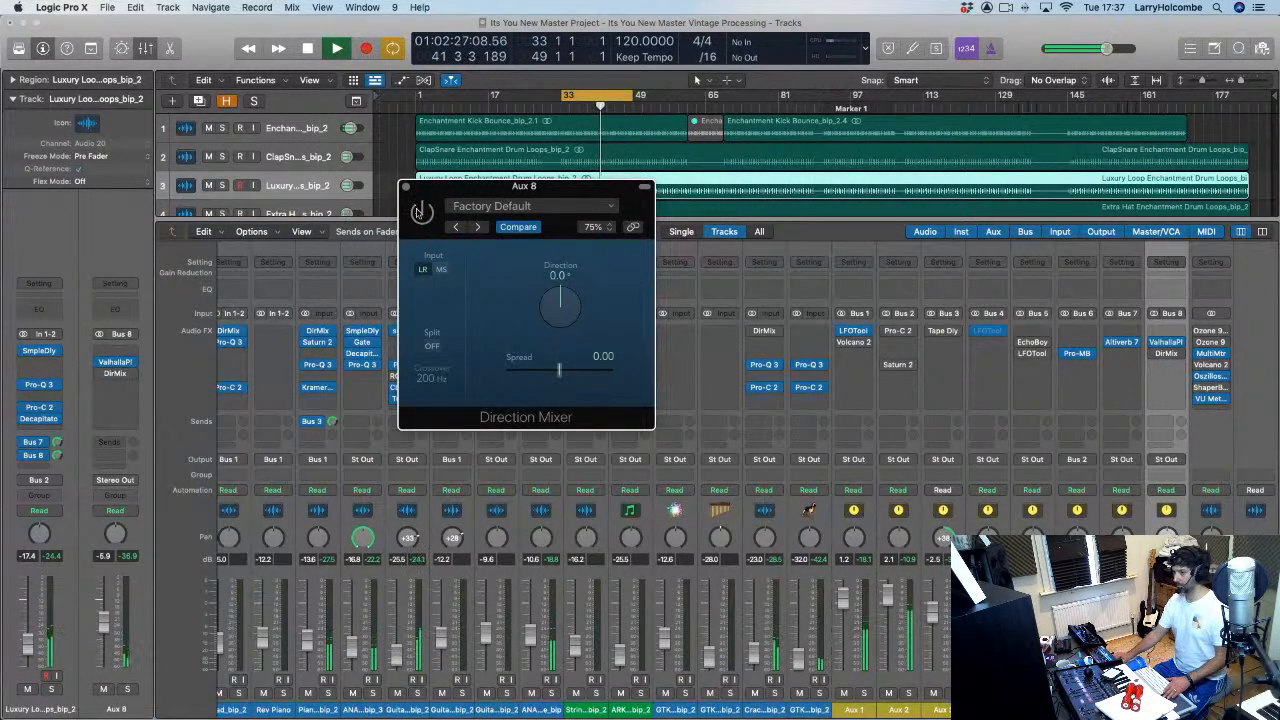
left_click(421, 213)
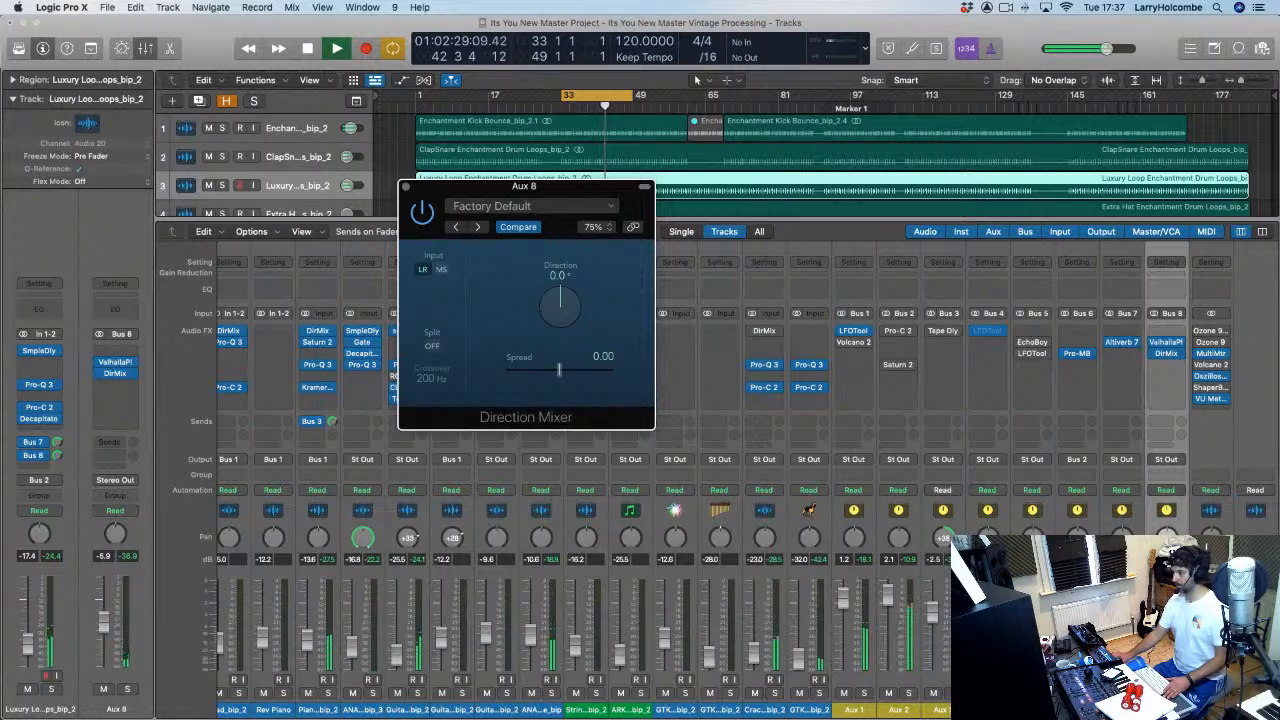
left_click_drag(1166, 620, 1166, 621)
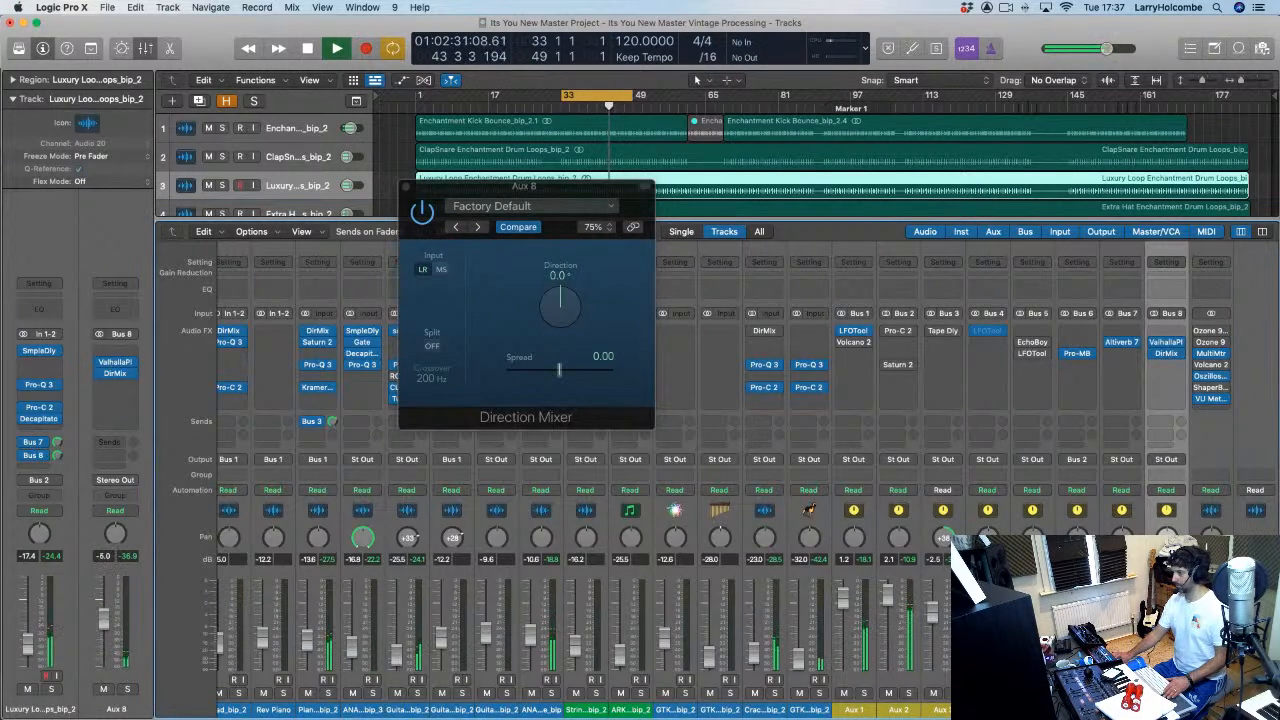
left_click(406, 188)
Step: Solo the Luxury Loop track to bypass its Sample Delay, and return to playing the full mix without the solo
scroll(665, 645, "left", 10)
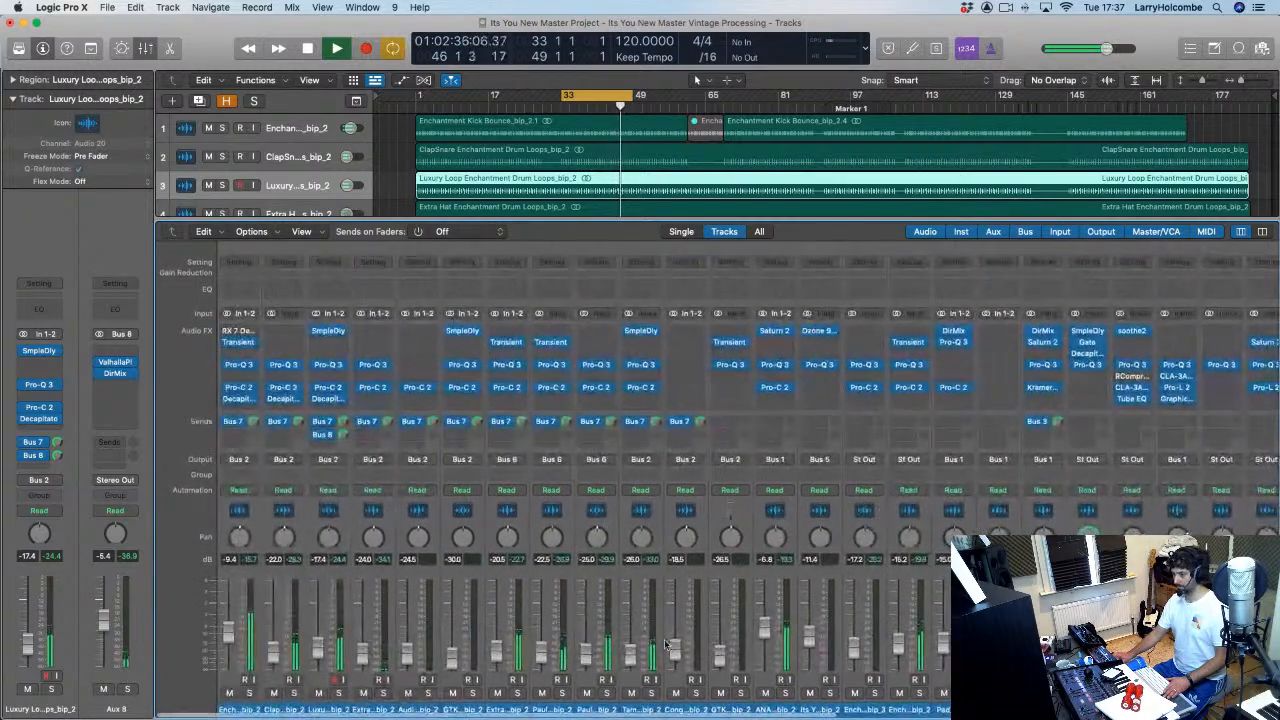
left_click(339, 693)
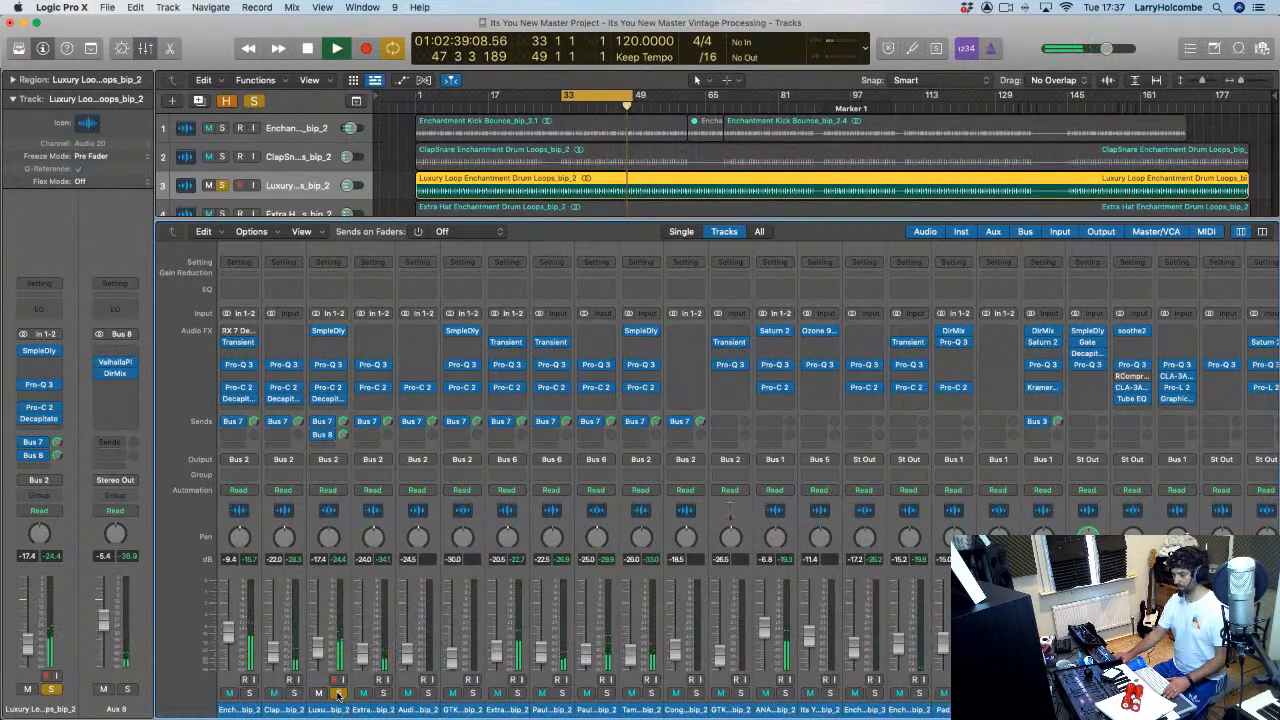
left_click(326, 343)
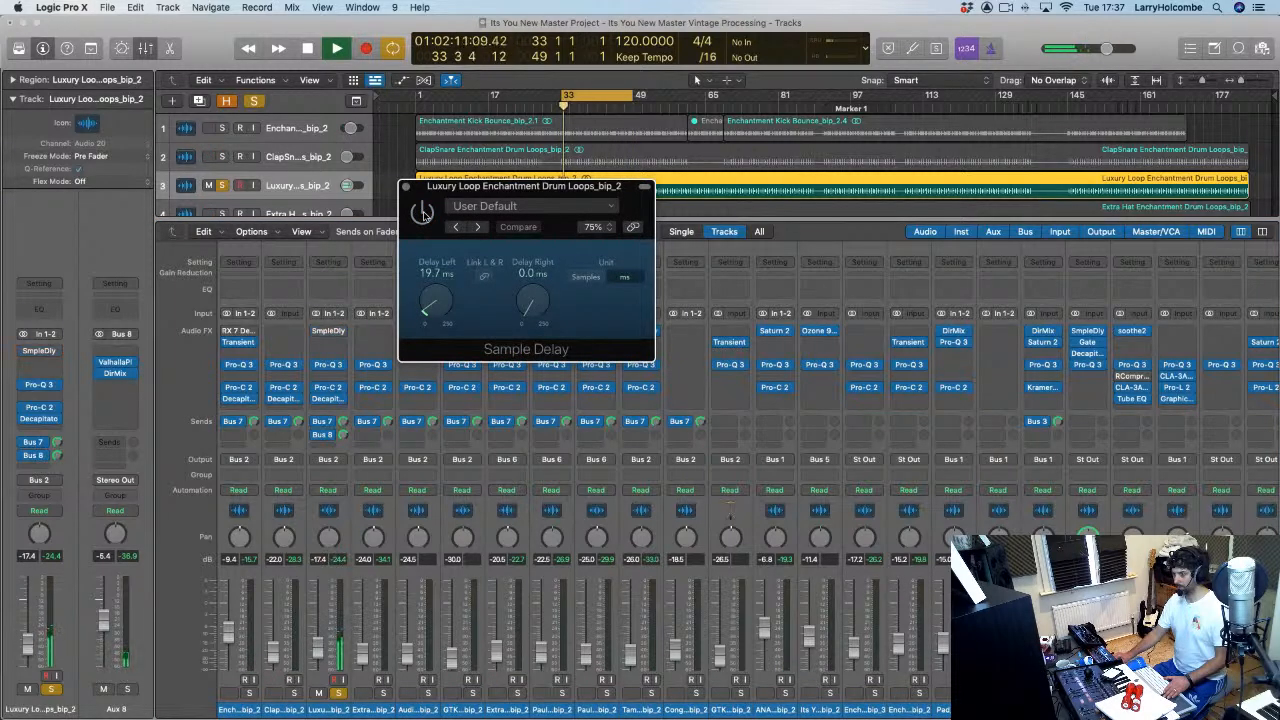
left_click_drag(406, 189, 452, 170)
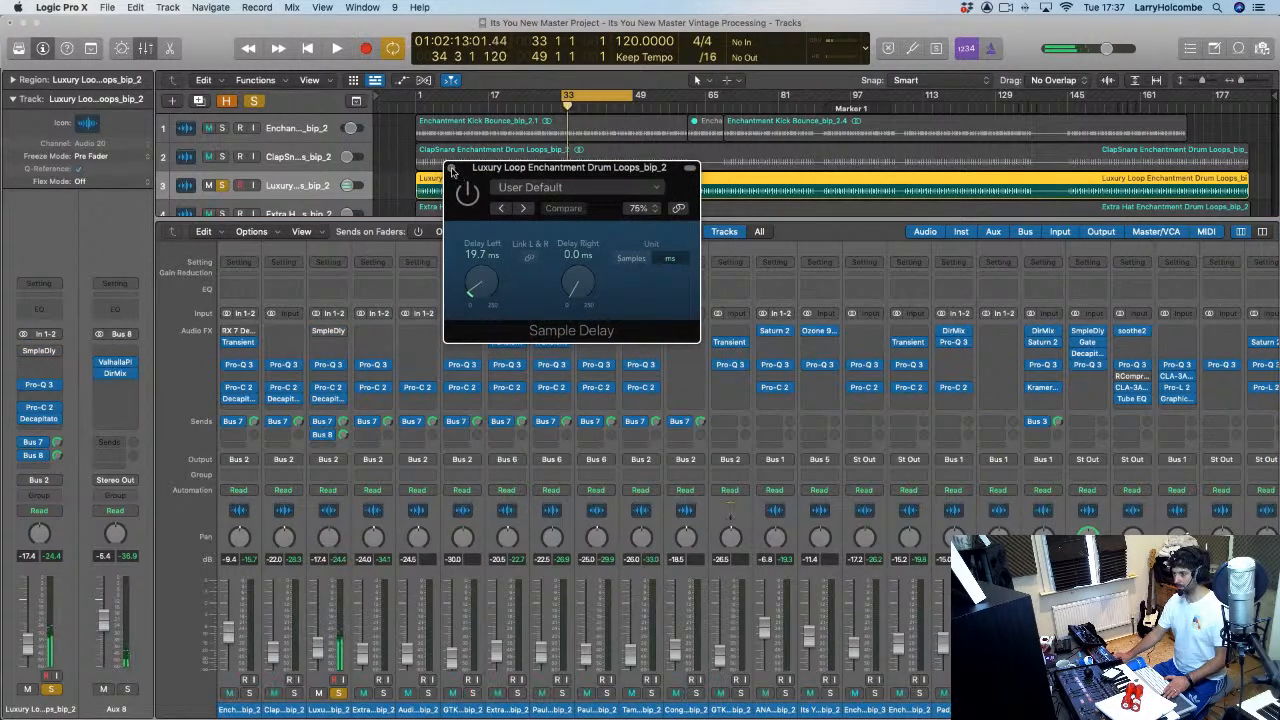
left_click(452, 169)
left_click(339, 693)
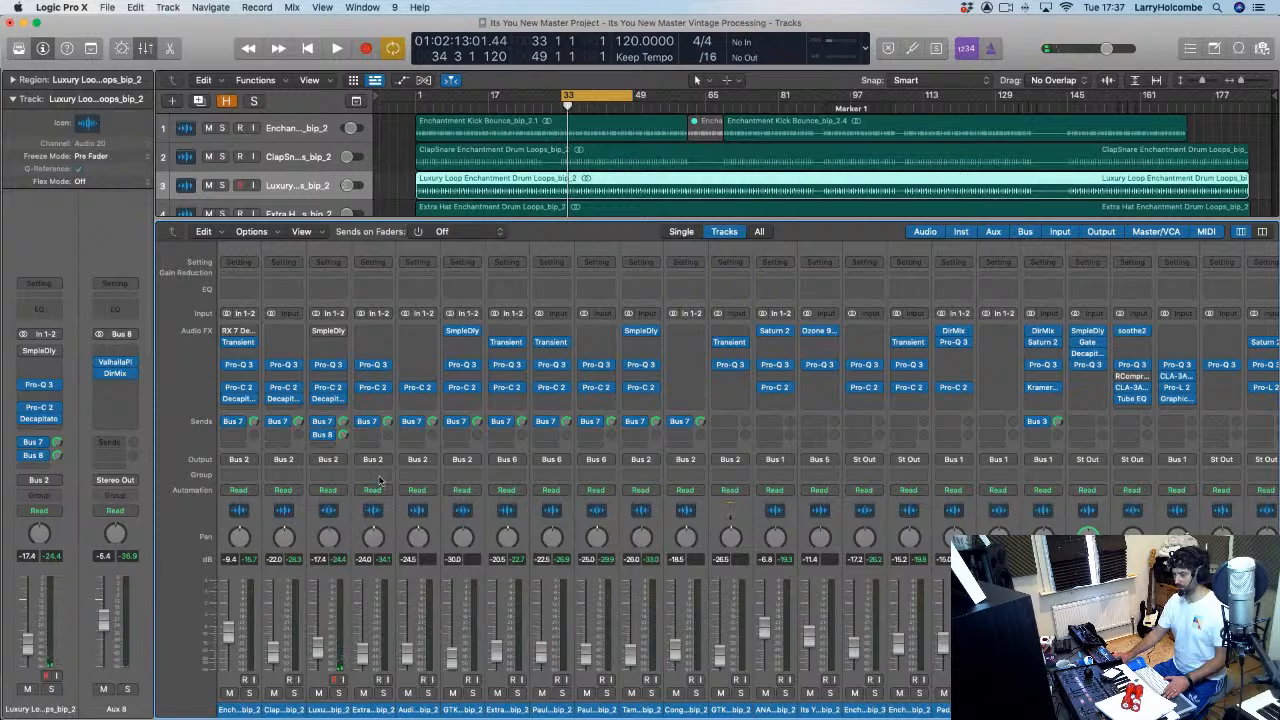
key("space")
scroll(403, 476, "right", 3)
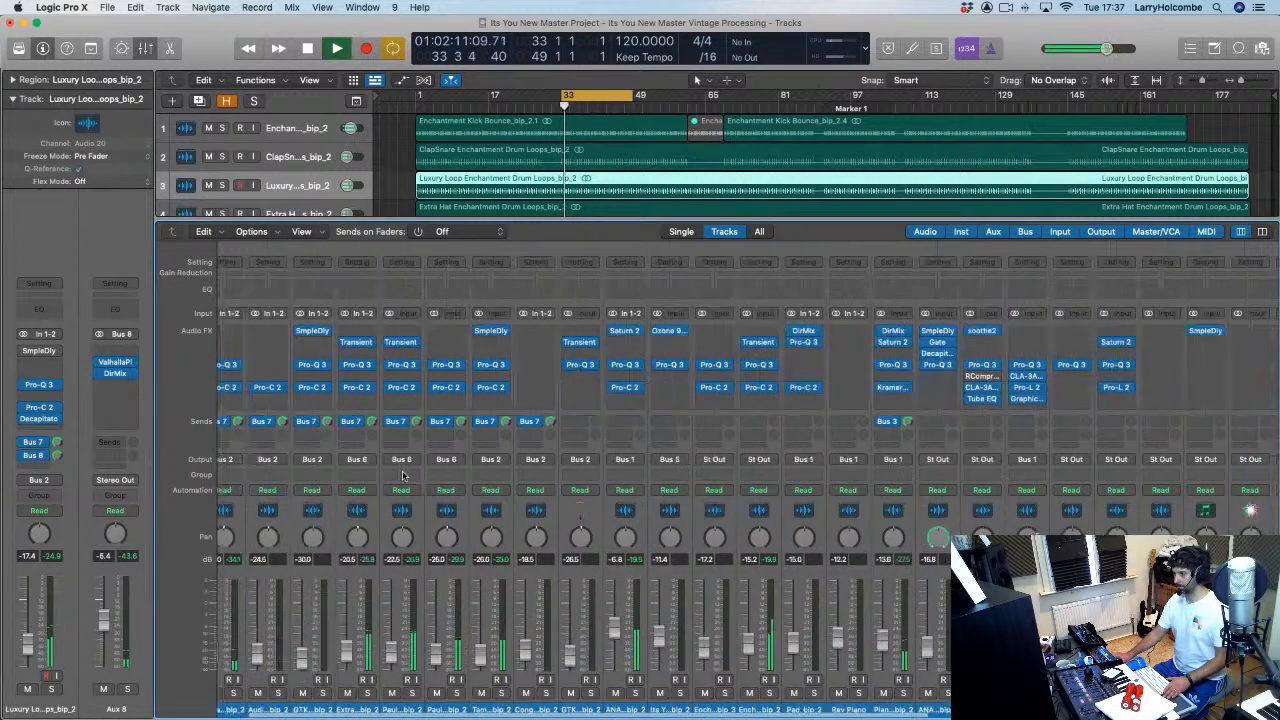
Step: Solo the ClapSnare track and insert a Direction Mixer in its first effect slot with the spread set to 0.00 during playback
scroll(403, 476, "right", 10)
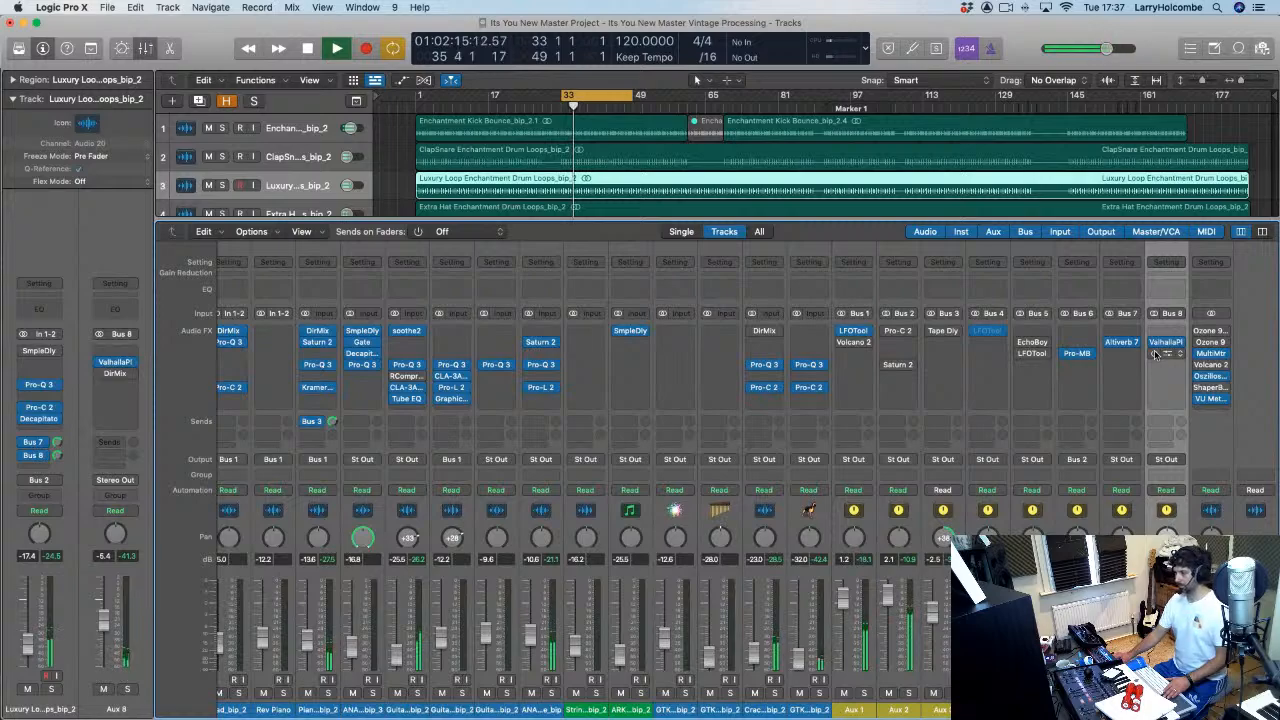
scroll(393, 323, "left", 15)
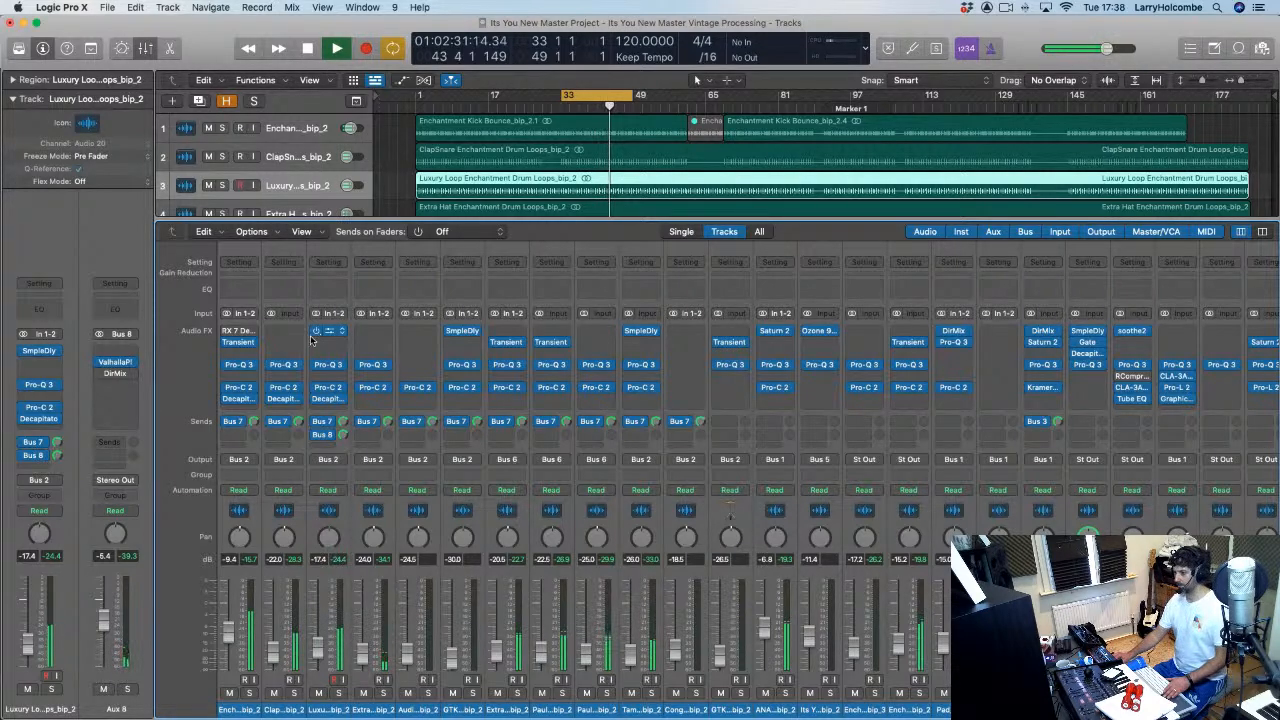
key("space")
left_click(294, 692)
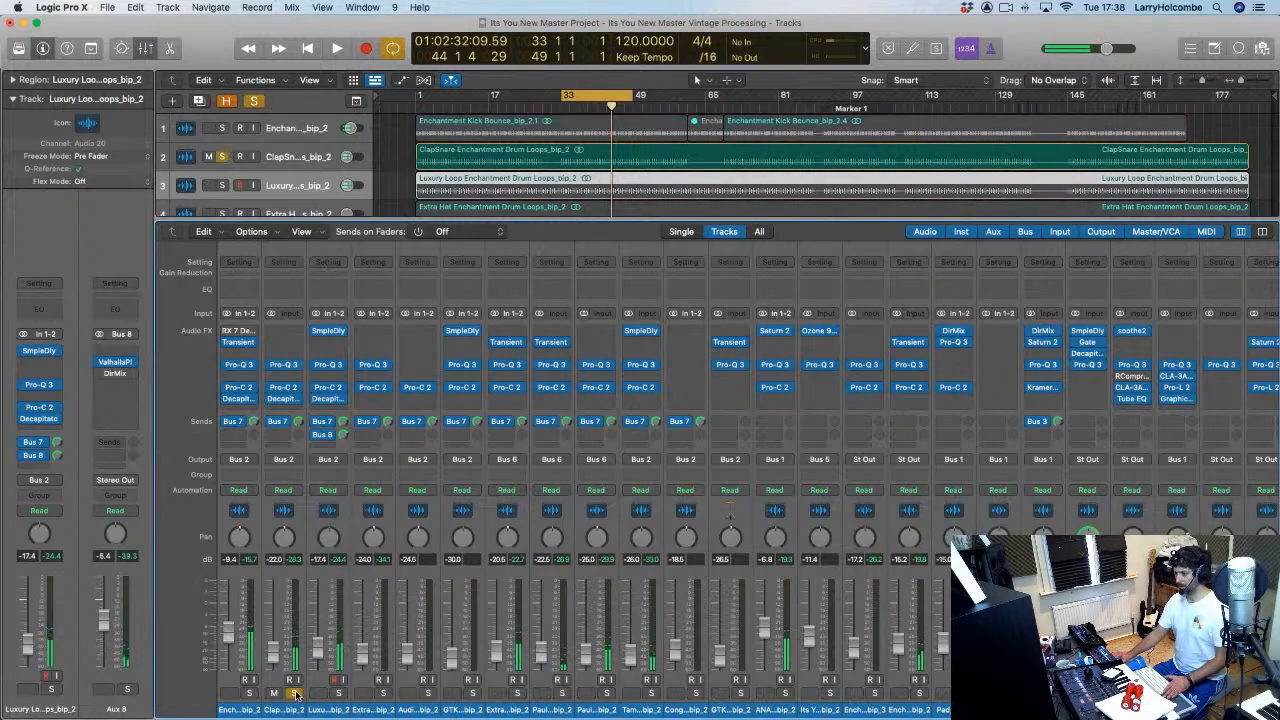
key("space")
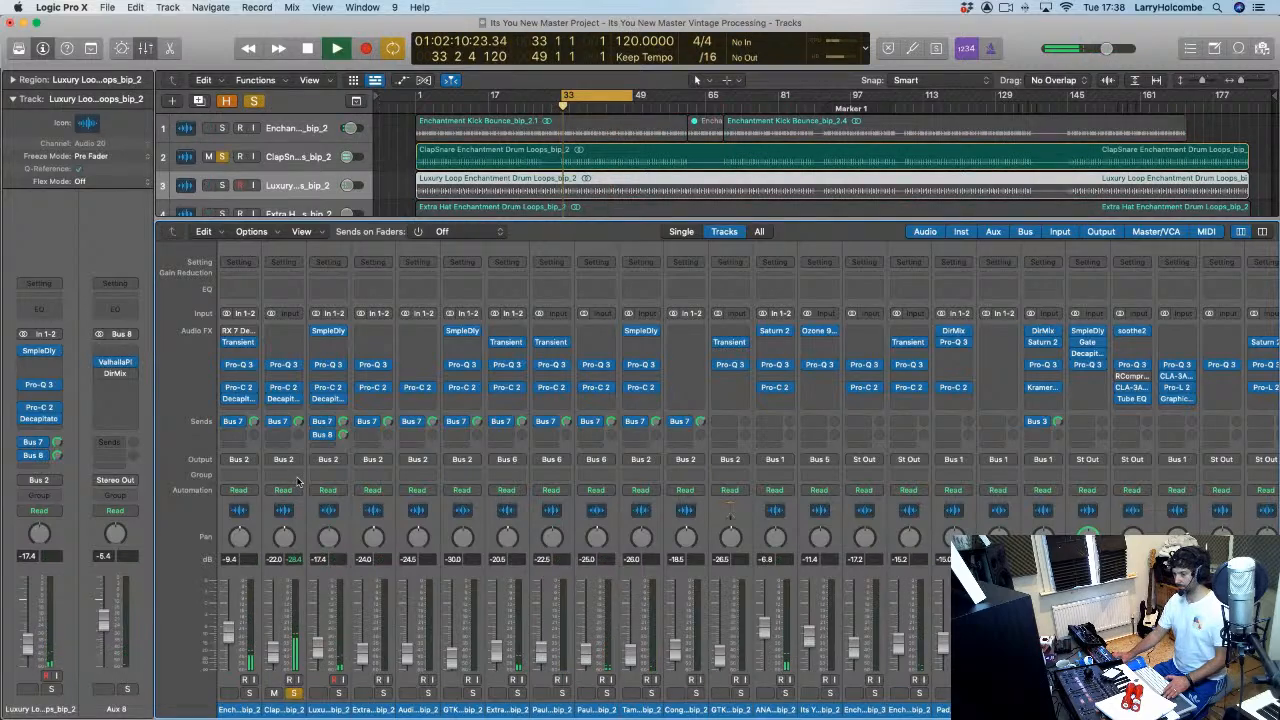
left_click(283, 331)
left_click(420, 358)
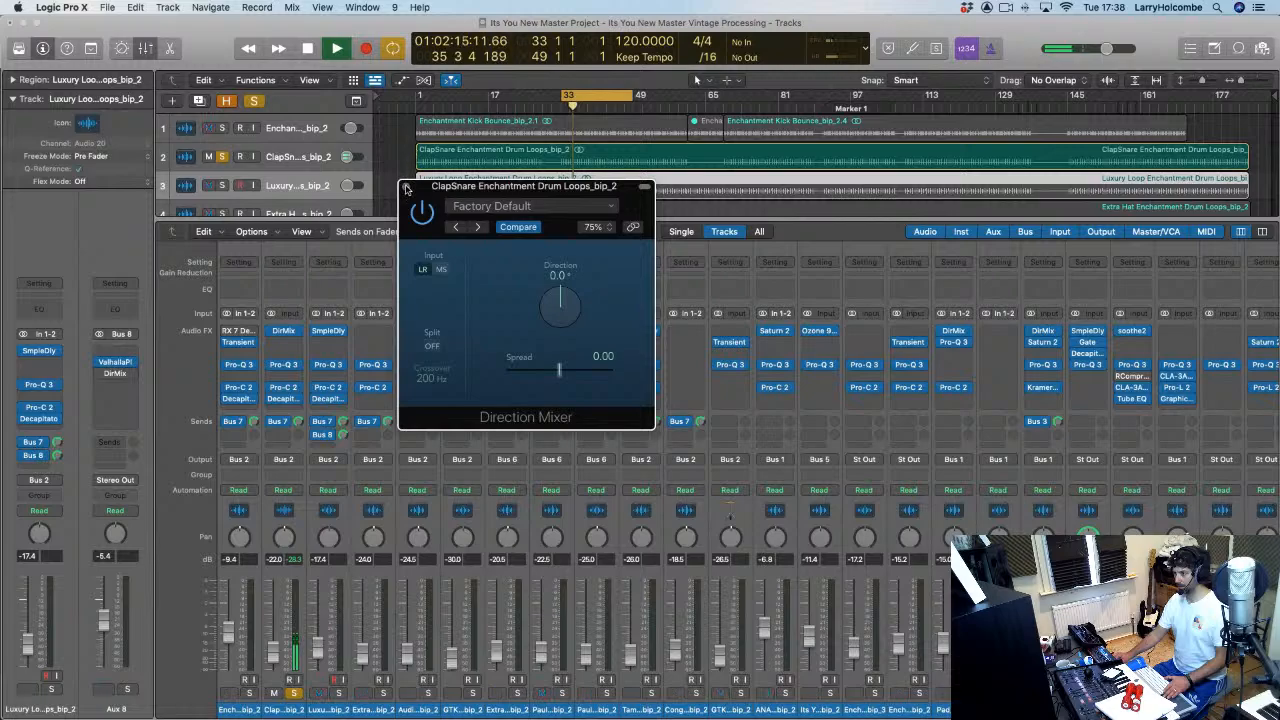
left_click(405, 186)
Step: Add a Bus 8 send to the ClapSnare track at about -1.5 dB and unsolo the track
left_click(283, 430)
mouse_move(283, 455)
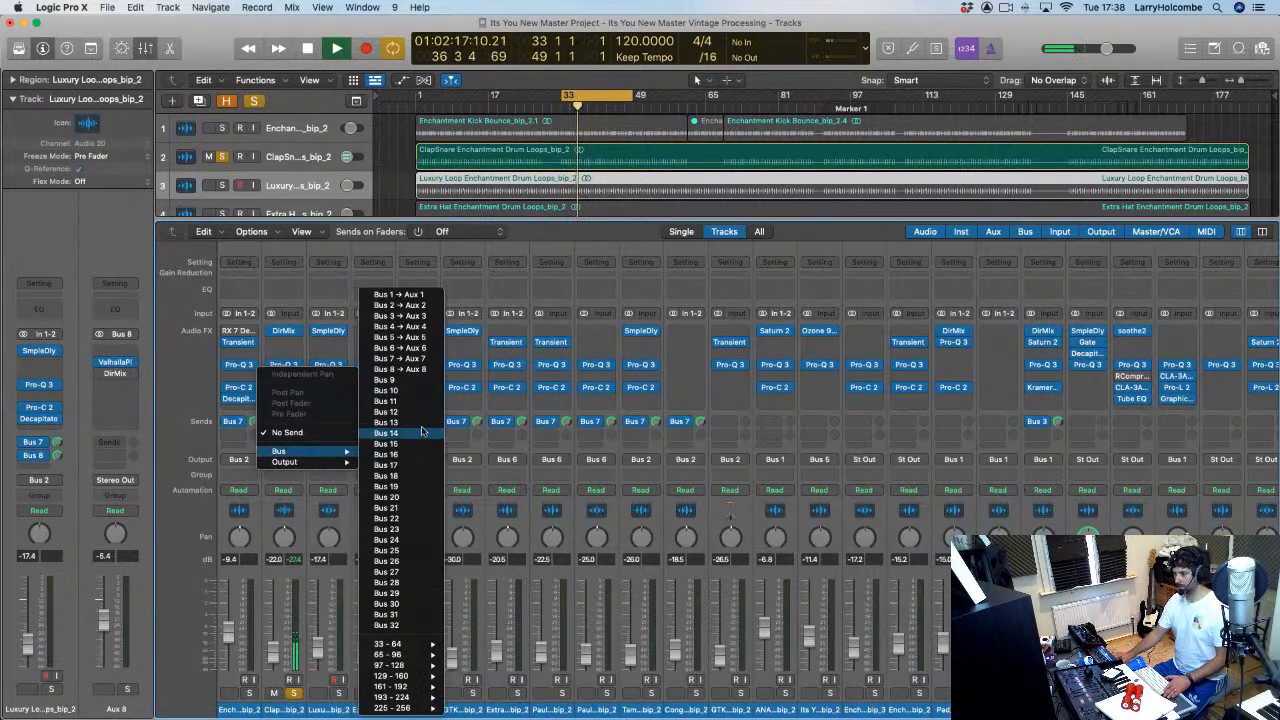
left_click(412, 375)
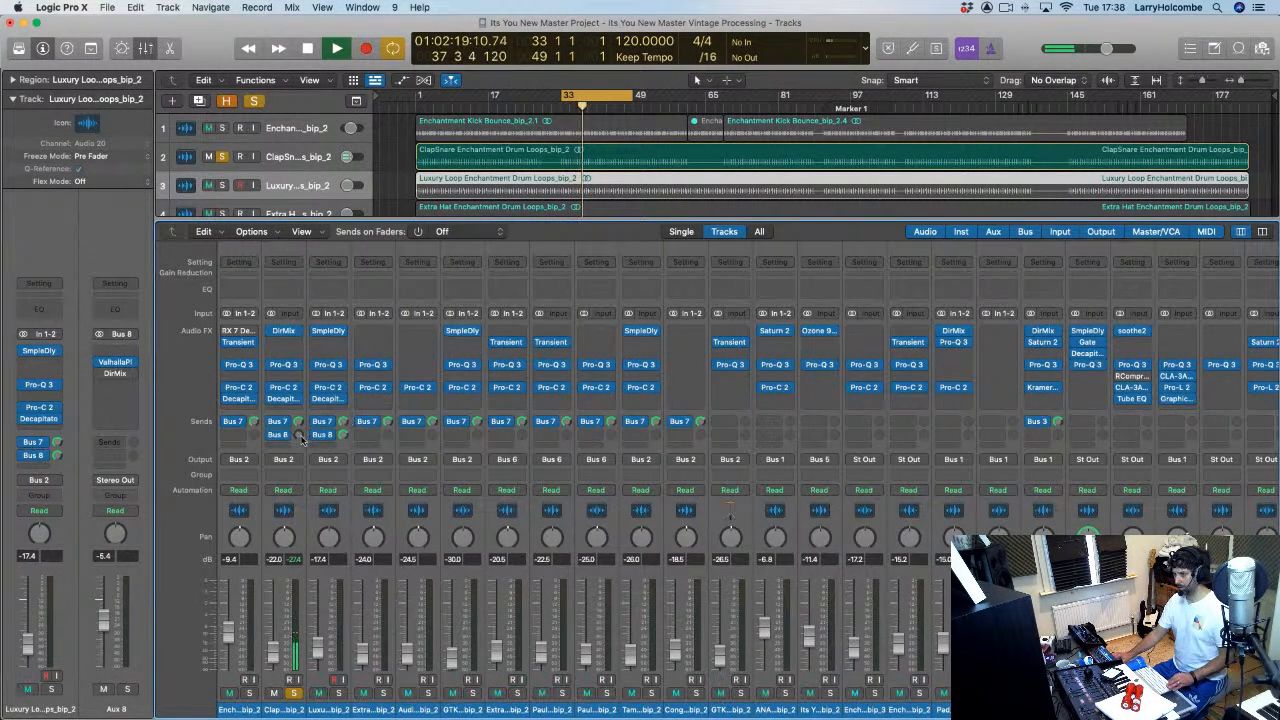
left_click(300, 436, "alt")
left_click_drag(300, 440, 307, 463)
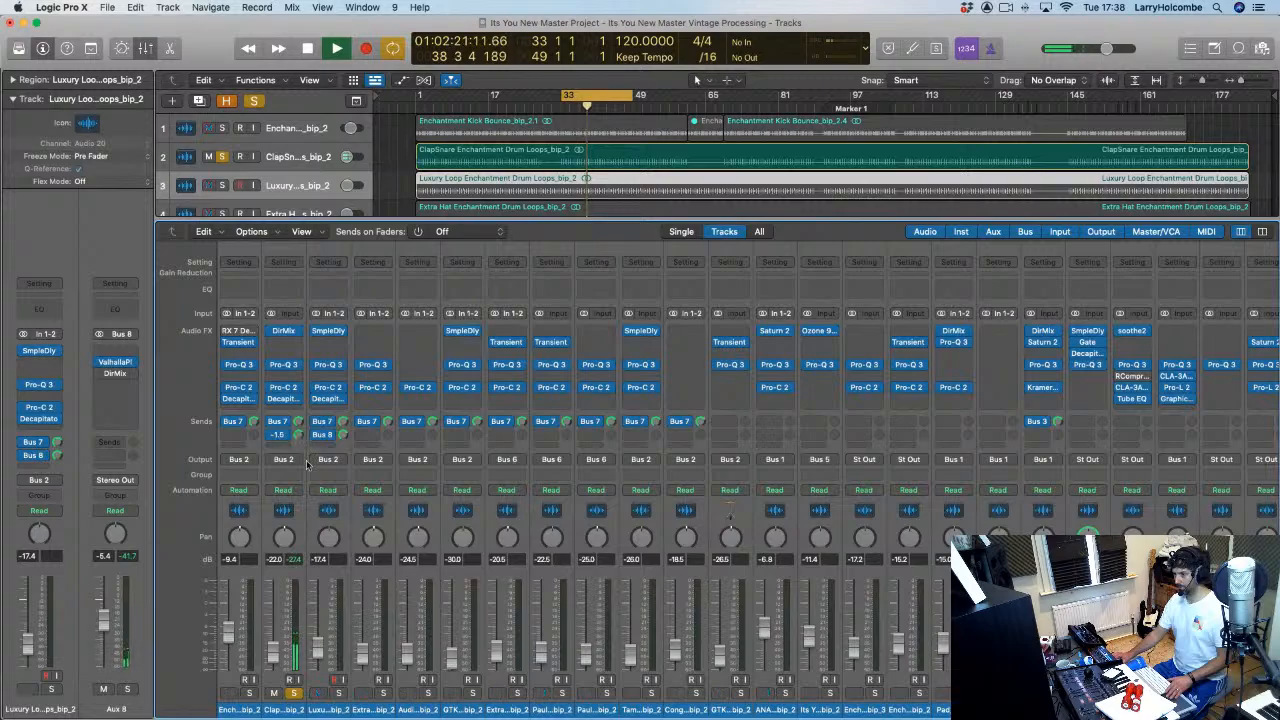
left_click(294, 693)
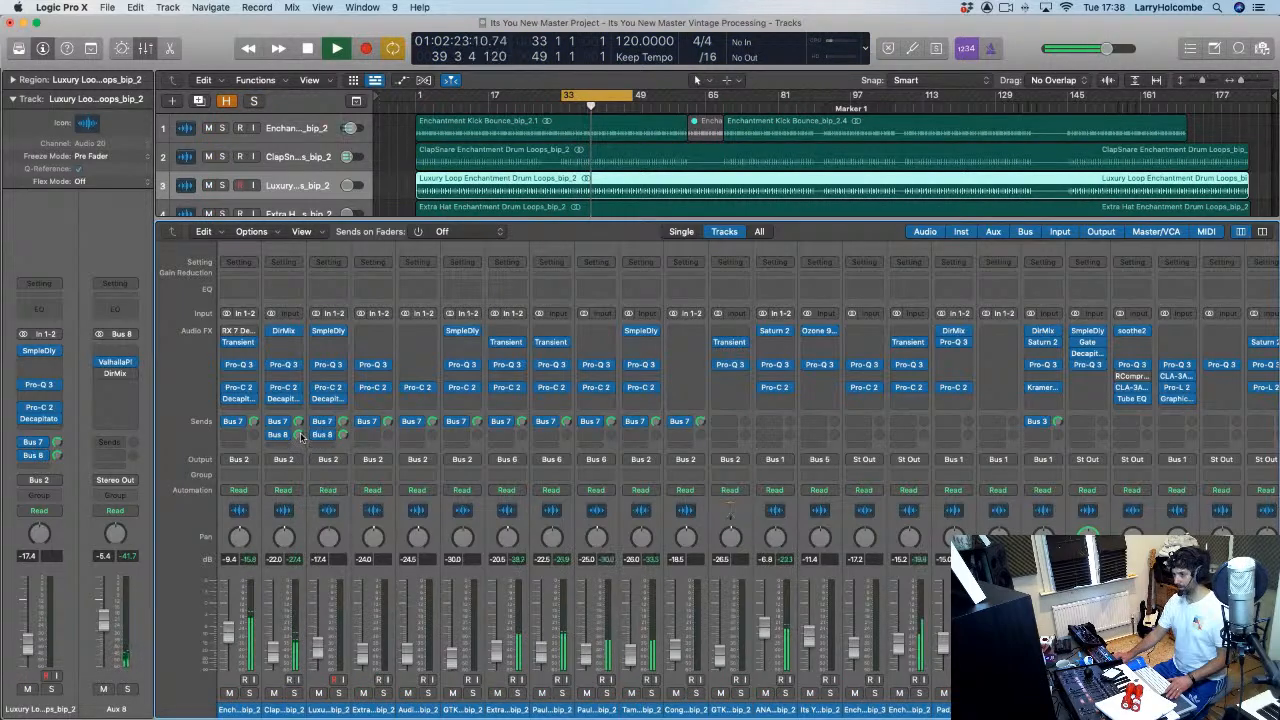
Step: Lower ClapSnare's Bus 8 send to about -5.1 dB and set Luxury Loop's Bus 8 send to about -5.5 dB
left_click_drag(300, 440, 300, 460)
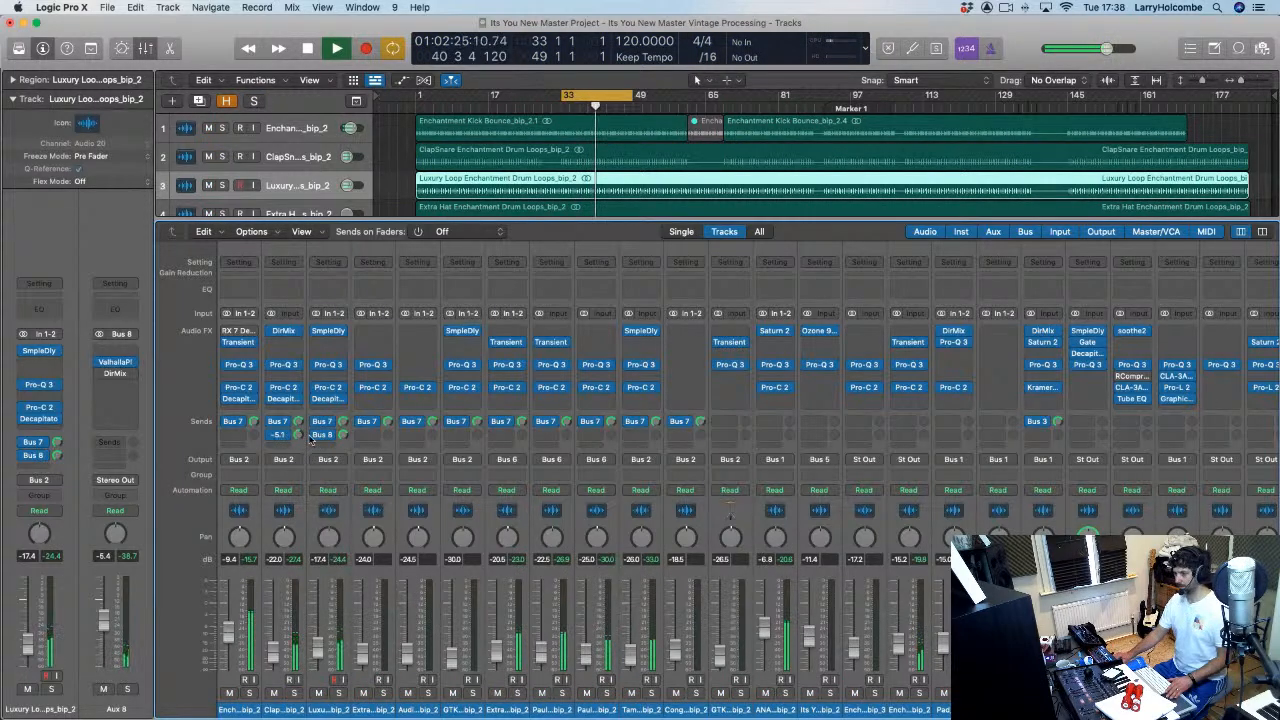
left_click_drag(298, 440, 298, 437)
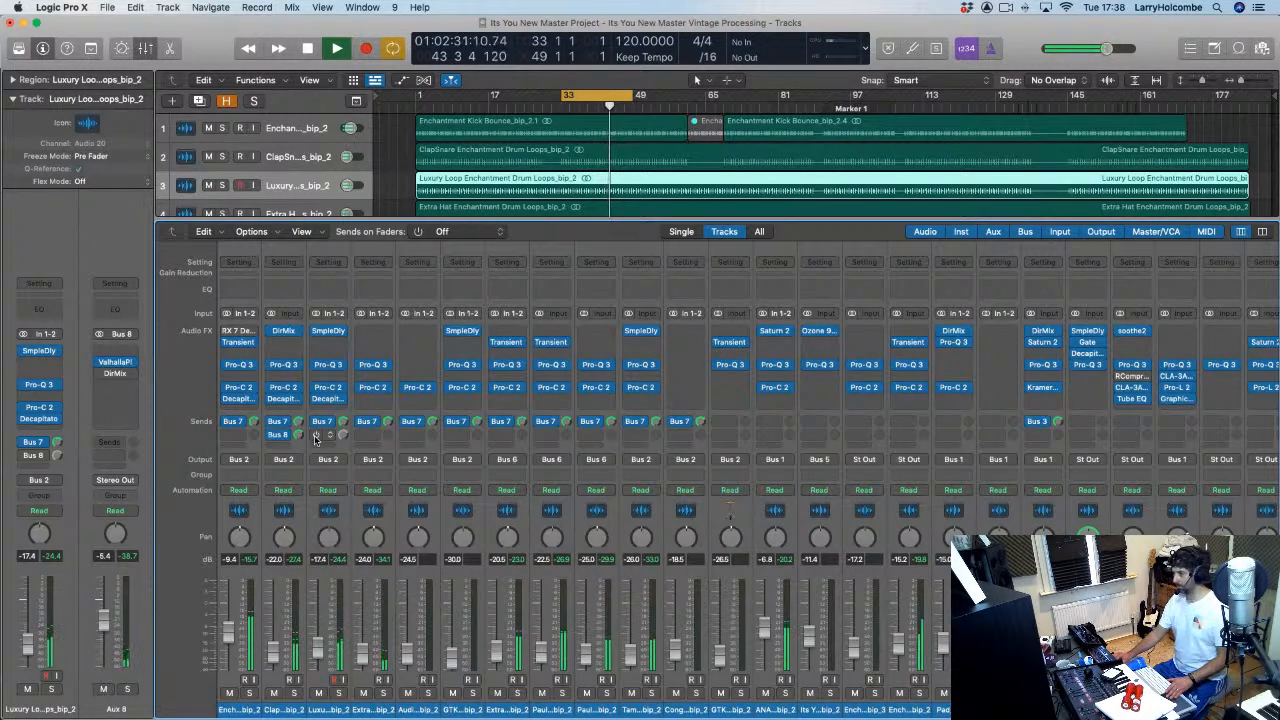
mouse_move(343, 436)
left_mouse_down()
mouse_move(343, 420)
mouse_move(340, 435)
left_mouse_up()
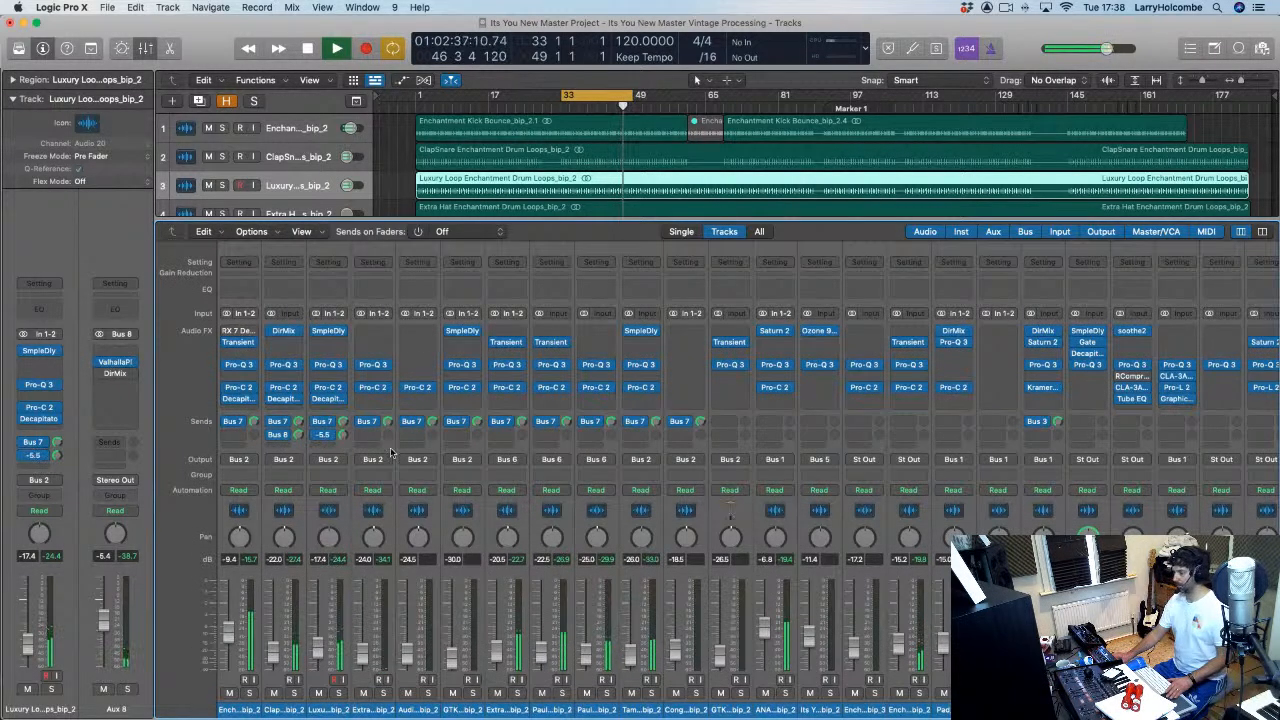
Step: Lower the Aux 8 fader to -8.6 dB and stop playback
scroll(808, 510, "right", 10)
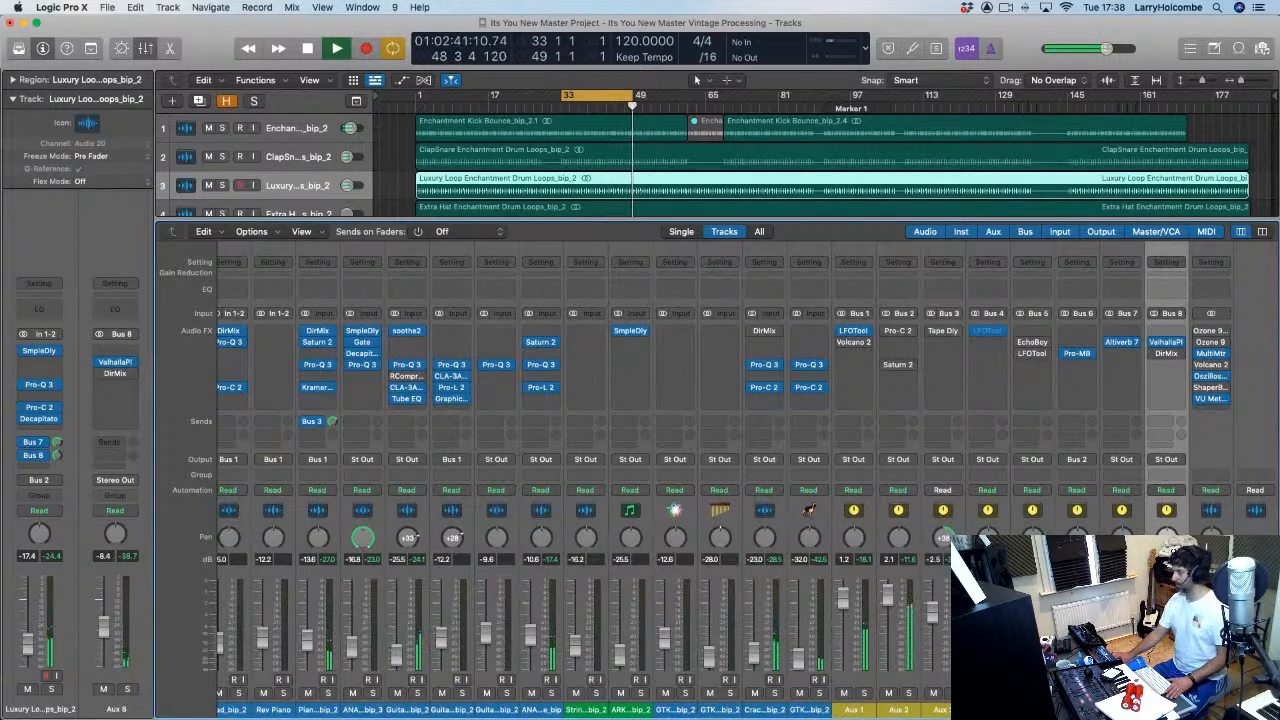
key("space")
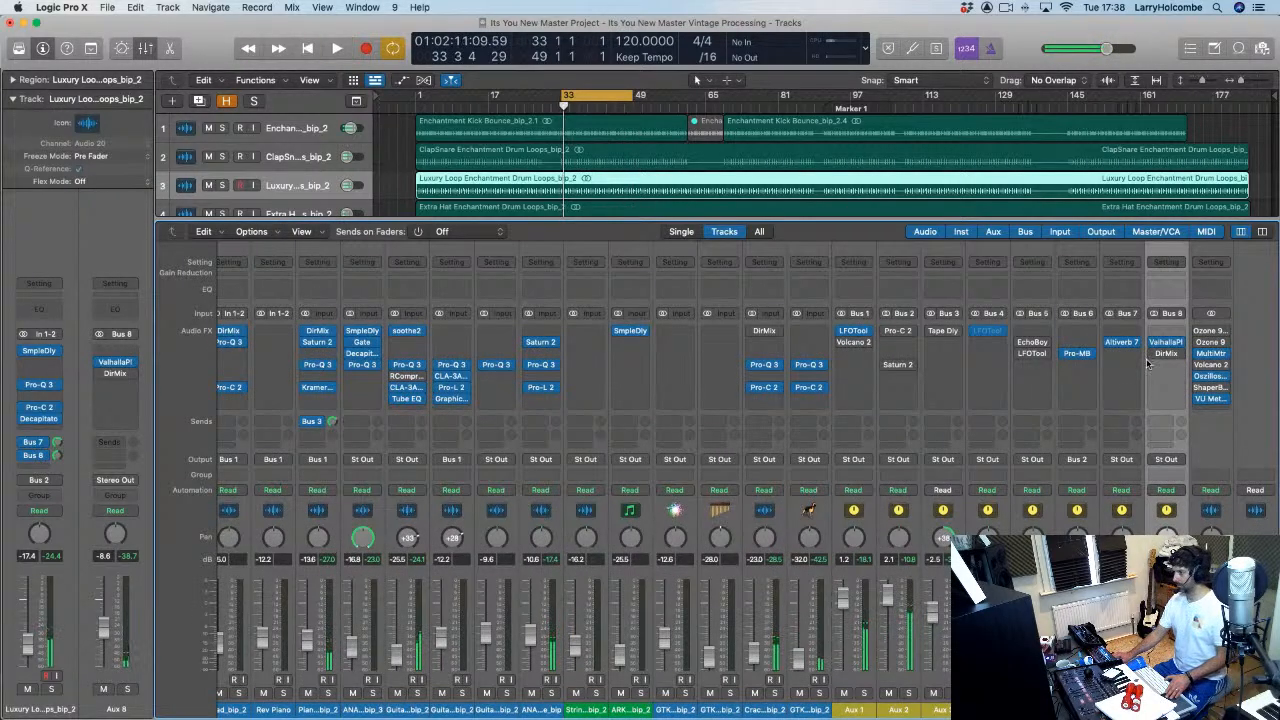
Step: Insert a stereo Pro-Q 3 after Altiverb 7 on Aux 7, add a 12 dB/oct high cut, and play the mix
left_click(1115, 352)
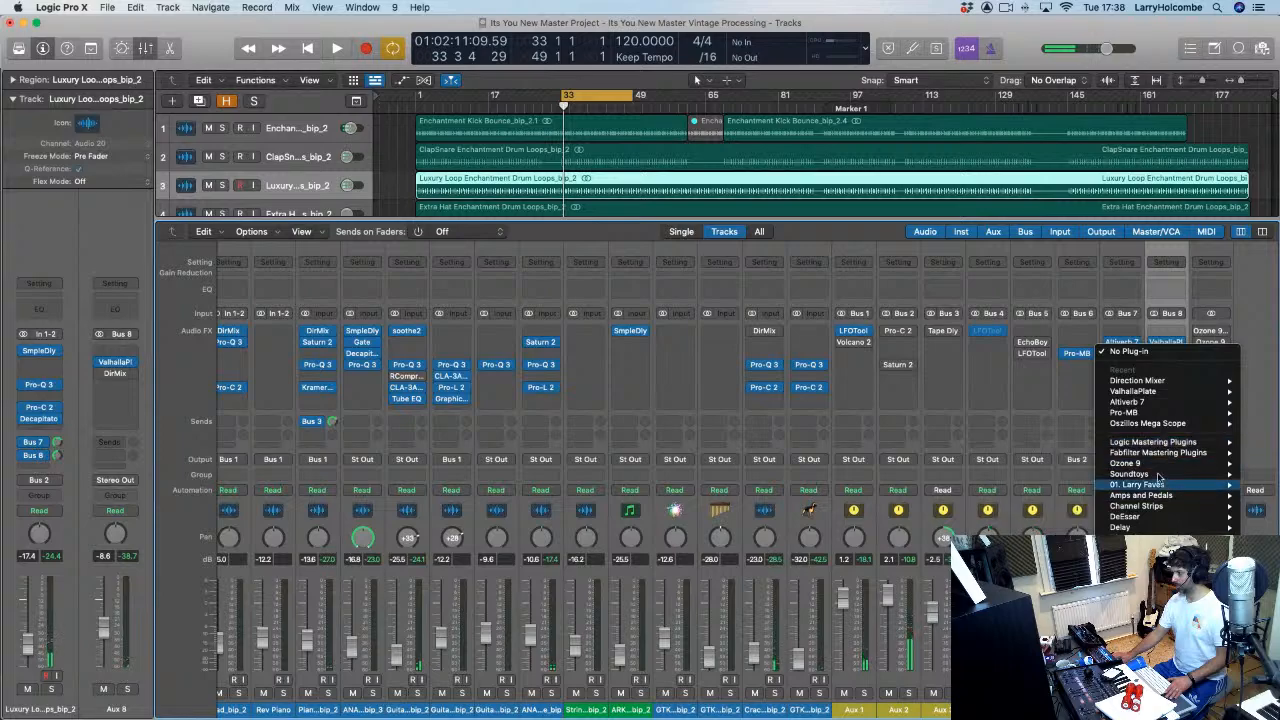
mouse_move(1140, 484)
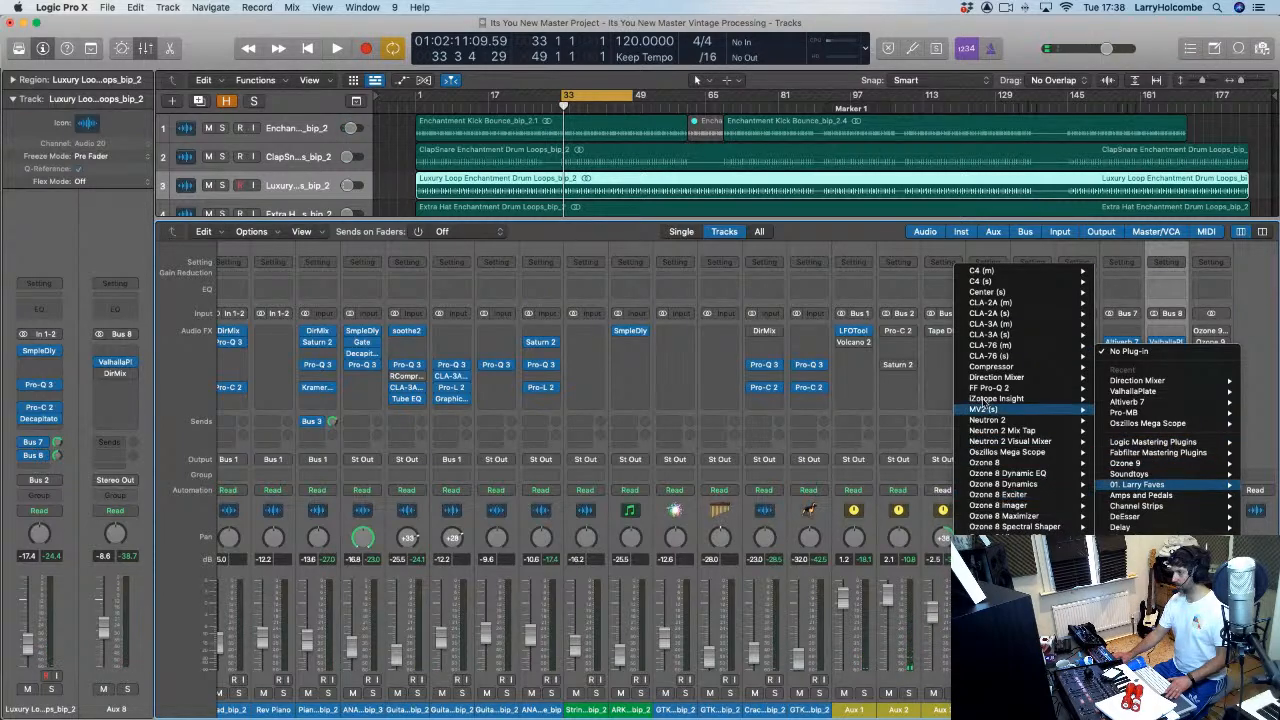
mouse_move(985, 580)
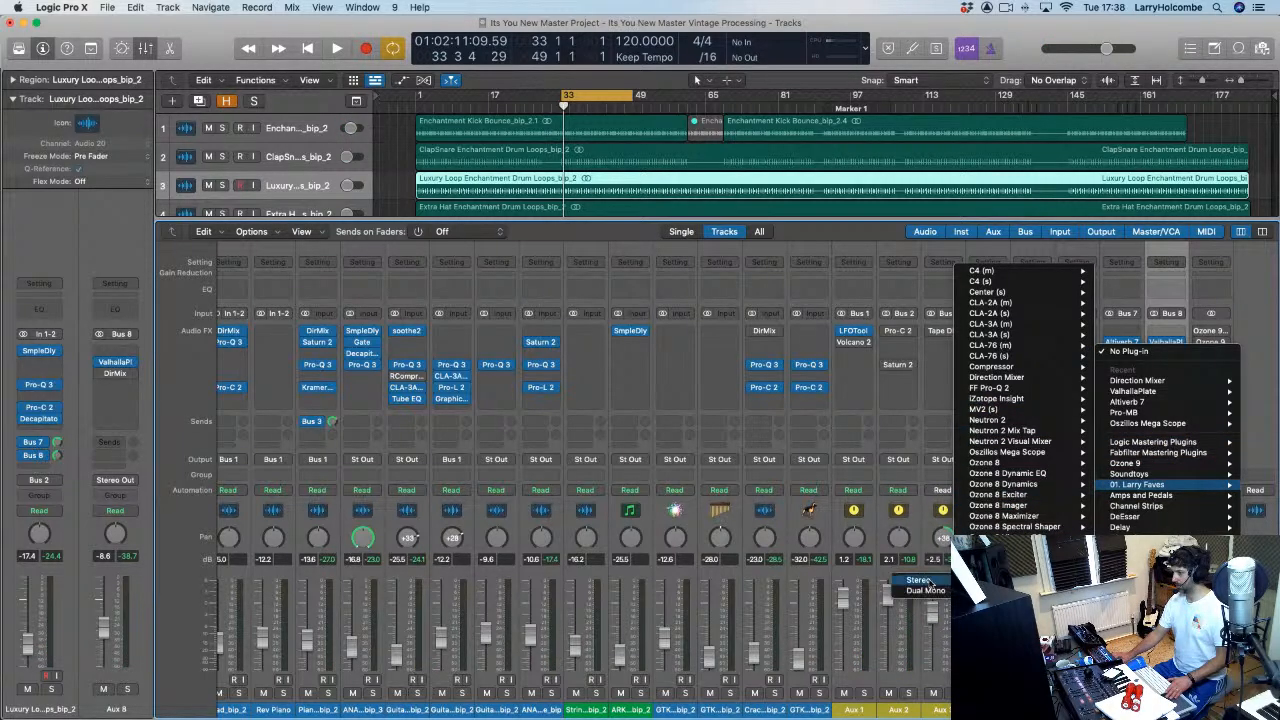
left_click(940, 581)
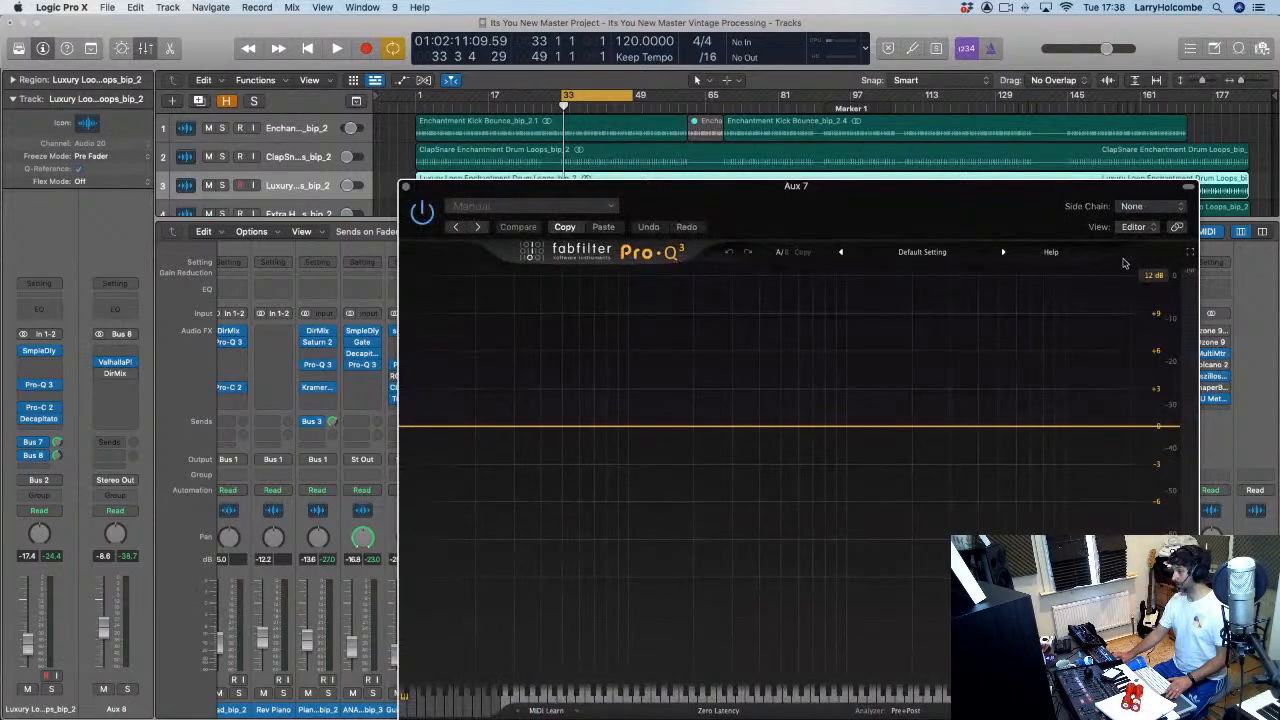
left_click_drag(1080, 185, 1011, 143)
left_click_drag(1076, 387, 933, 409)
key("space")
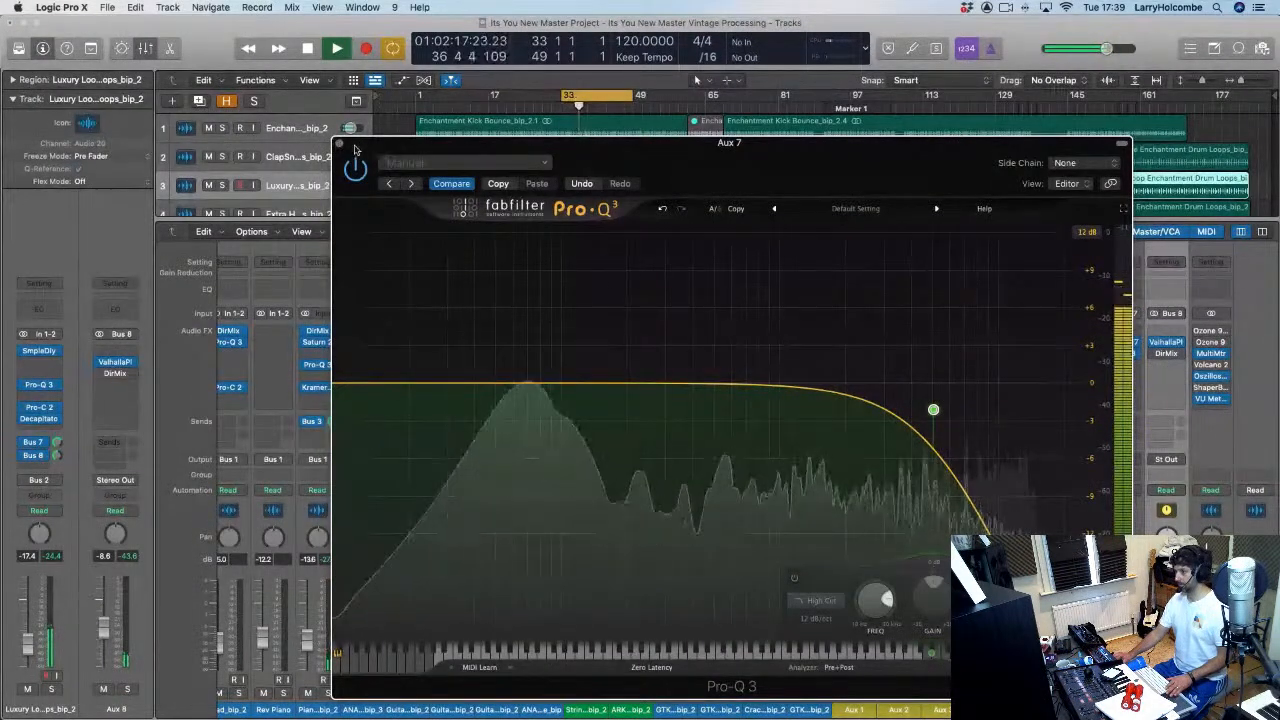
Step: Replace the Direction Mixer on Aux 8 with Pro-Q 3 and add a 12 dB/oct high cut at about 8.7 kHz
key("v")
left_click_drag(1124, 353, 1167, 356)
left_click(1150, 356)
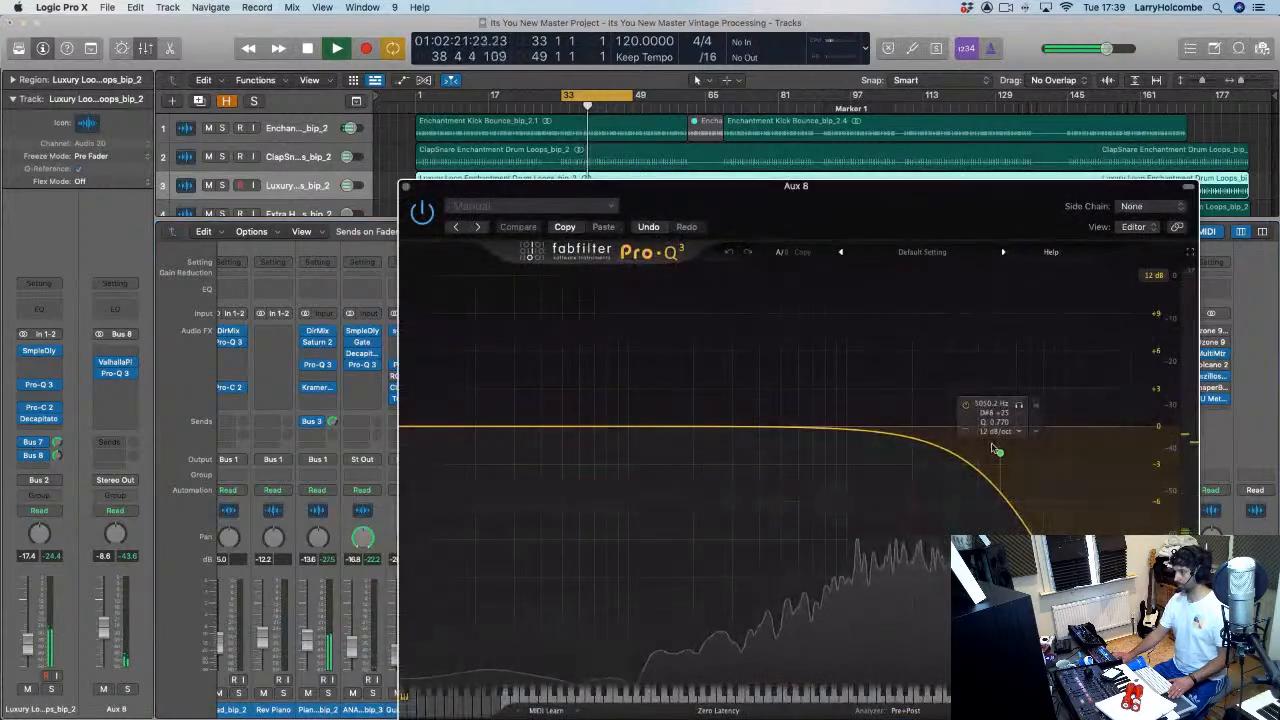
left_click_drag(994, 446, 1050, 448)
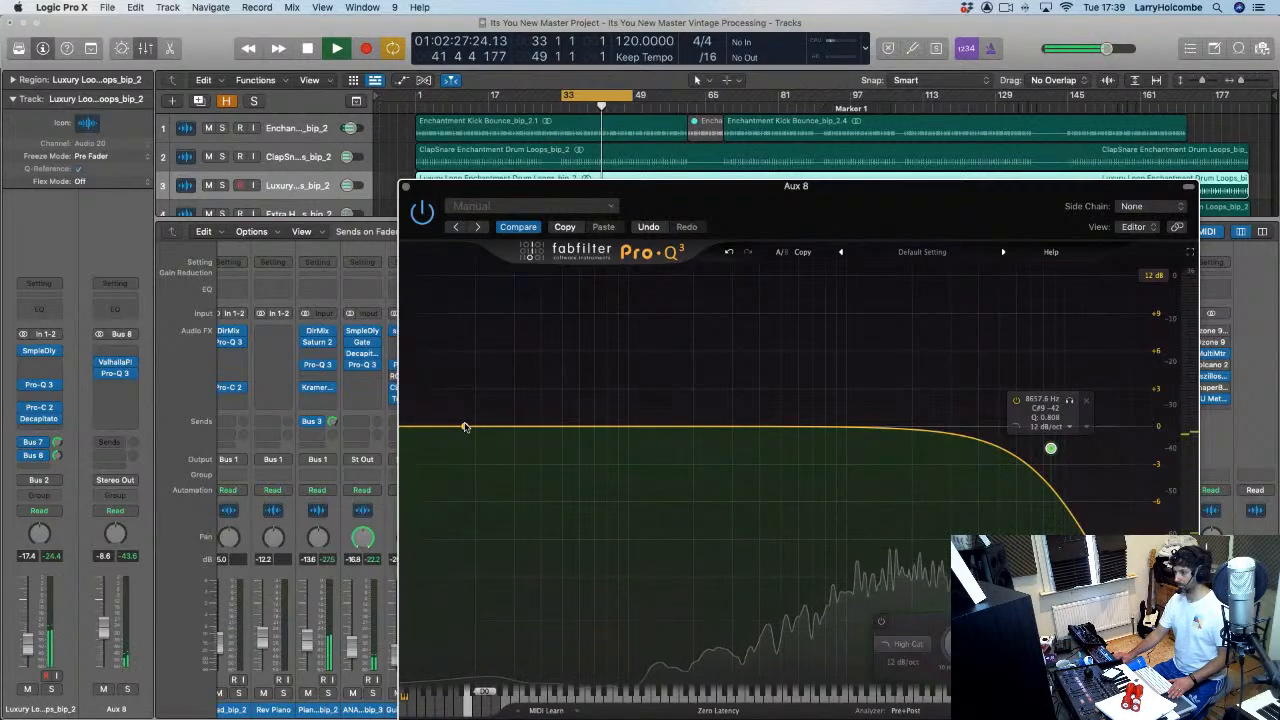
Step: Add a low cut to the Aux 8 Pro-Q 3, raise the high cut to about 12 kHz, and close the plug-in
left_click_drag(481, 431, 625, 479)
left_click_drag(1050, 451, 1083, 449)
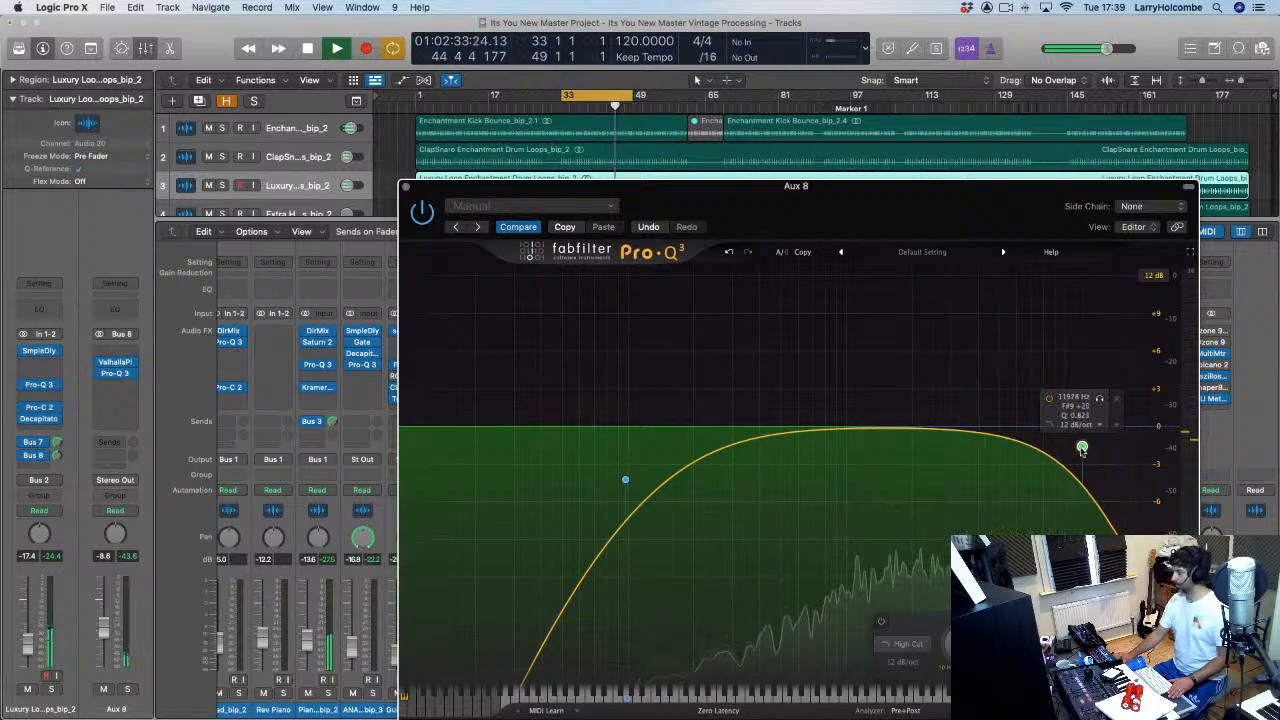
left_click(405, 186)
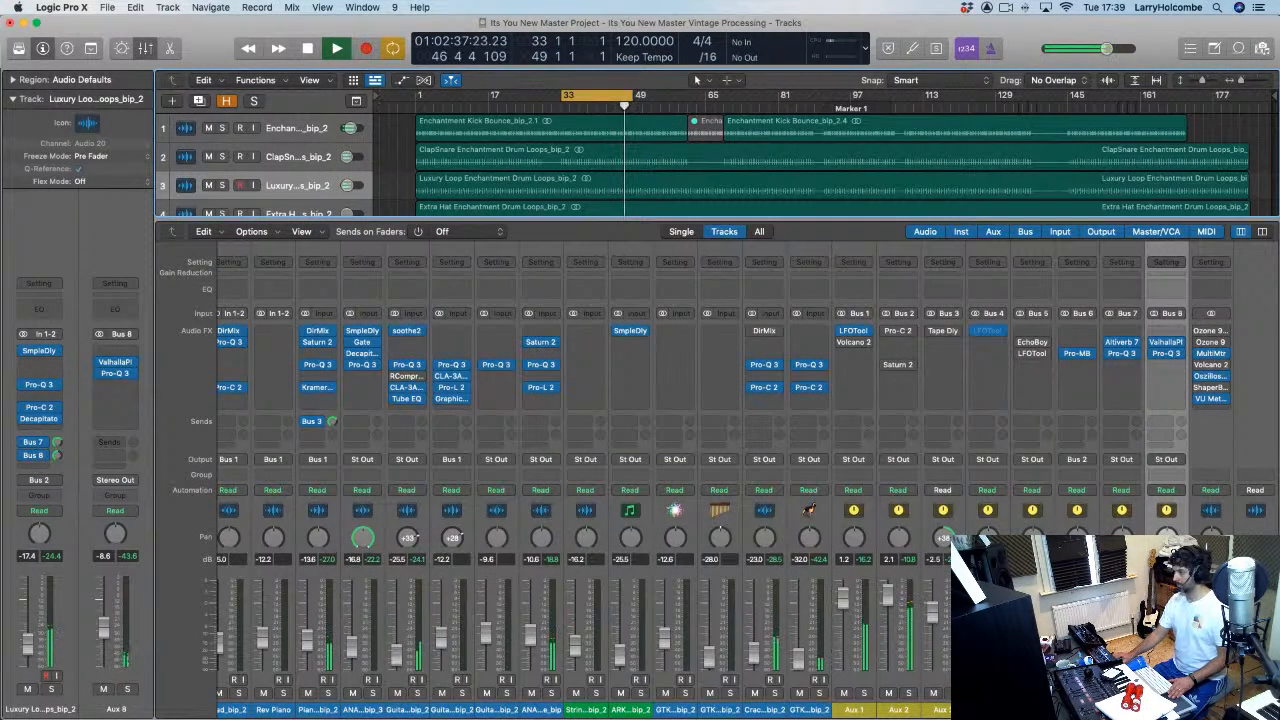
Step: Select the Aux 7 and Aux 8 returns together and compare the mix with both muted and unmuted
left_click_drag(1122, 709, 1166, 709)
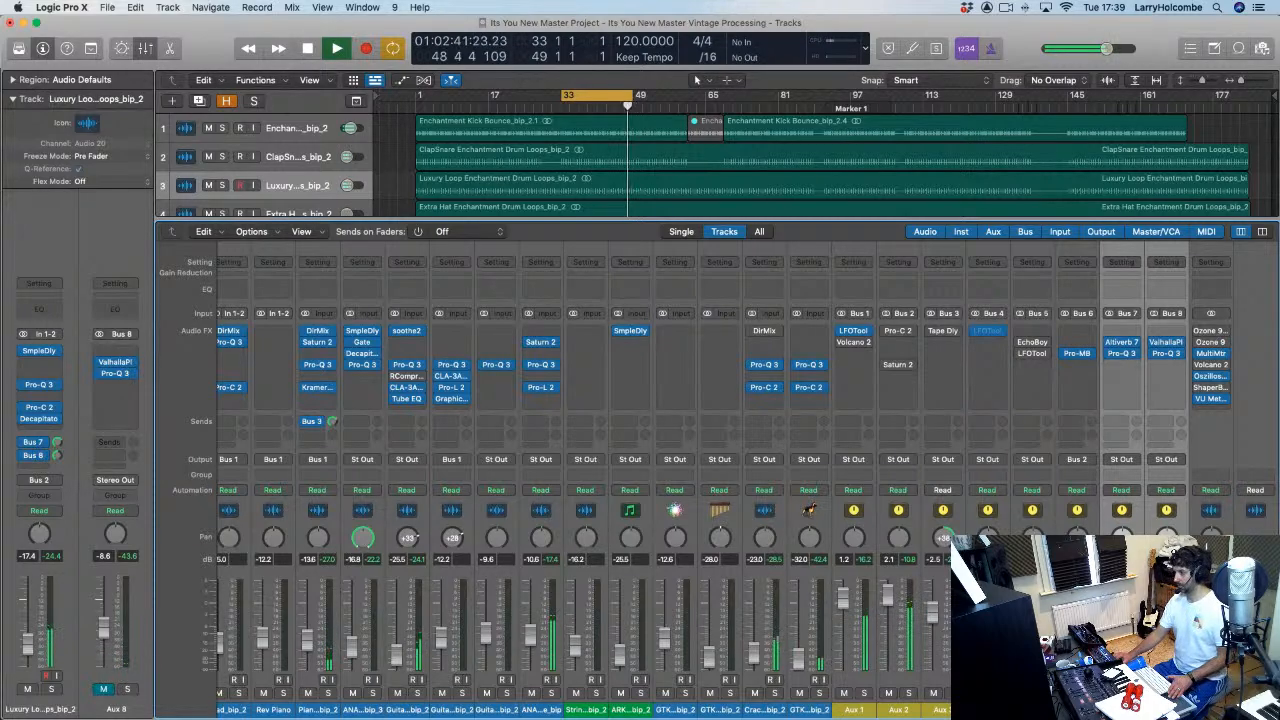
key("space")
key("space")
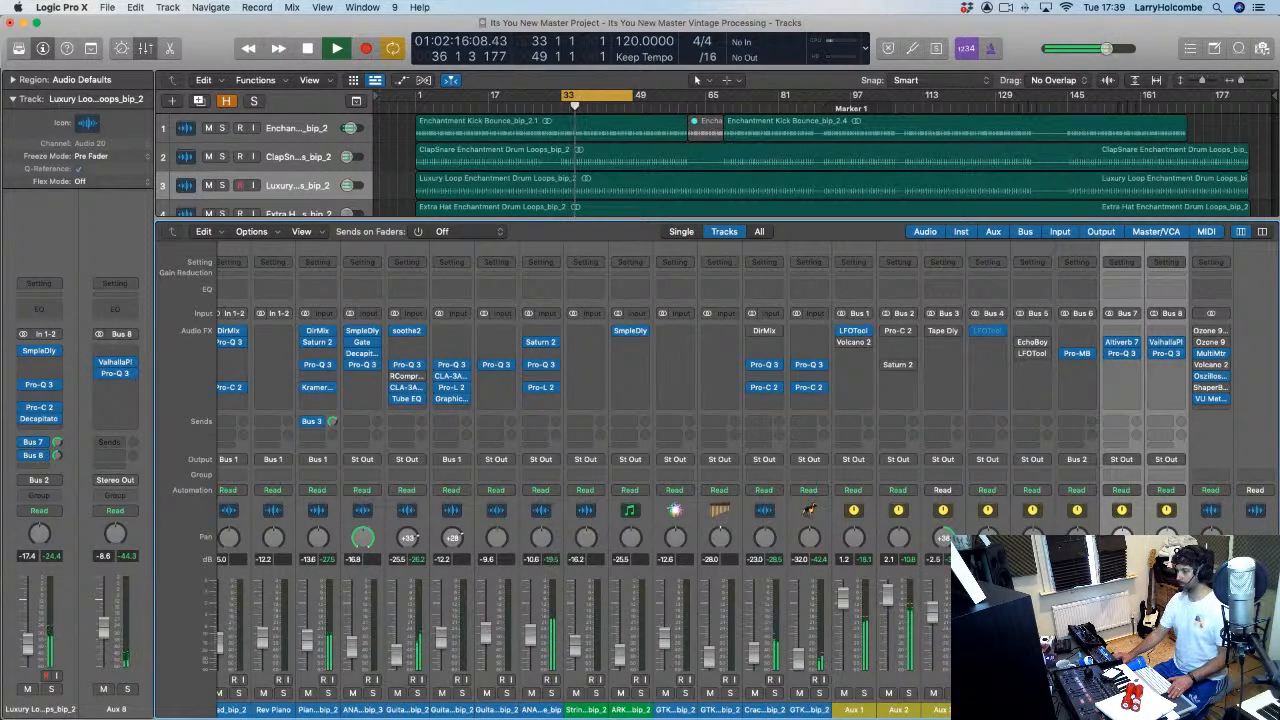
key("space")
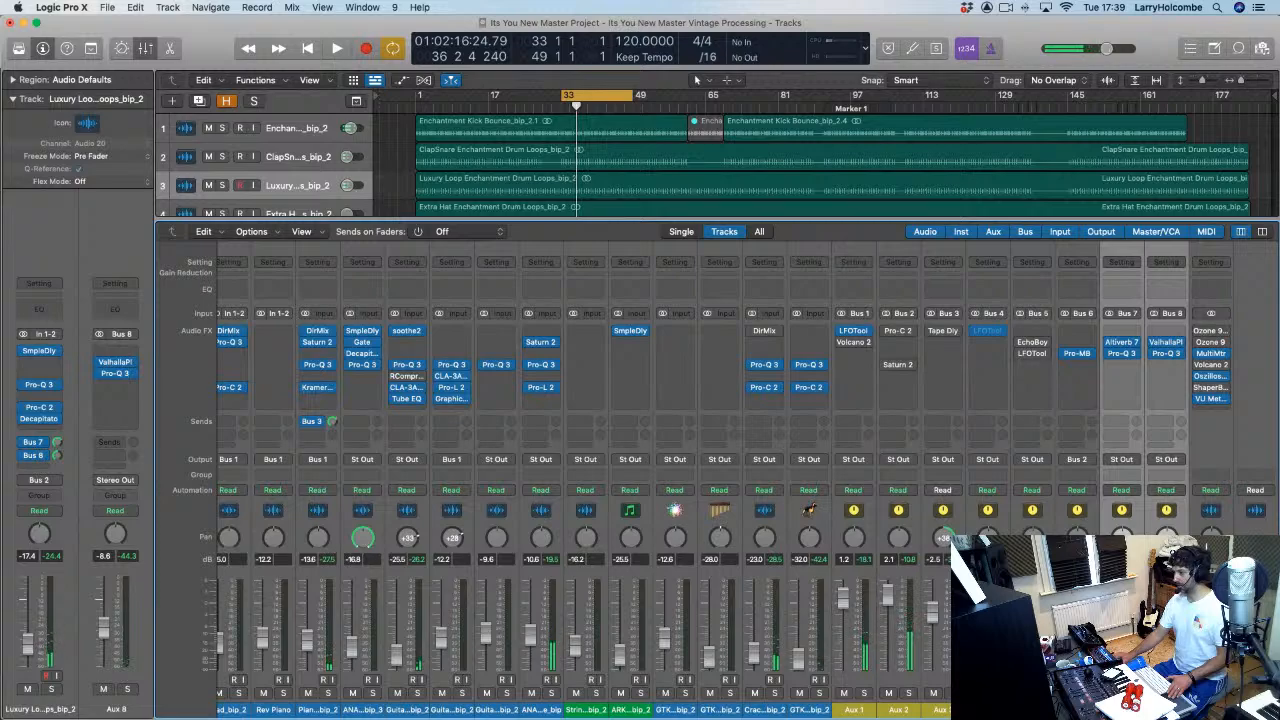
key("space")
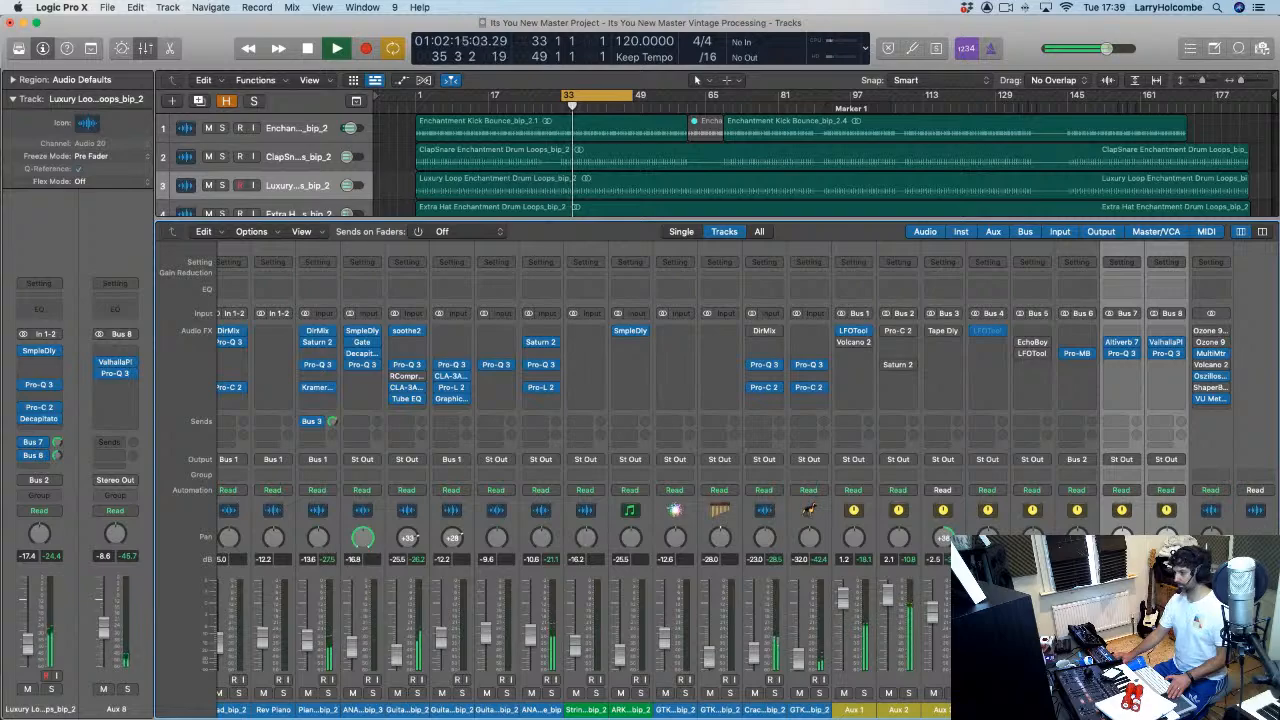
key("space")
Step: Find and select the ANALOGUE Flute track in the arrangement, and show its channel strip in the mixer
scroll(748, 470, "left", 4)
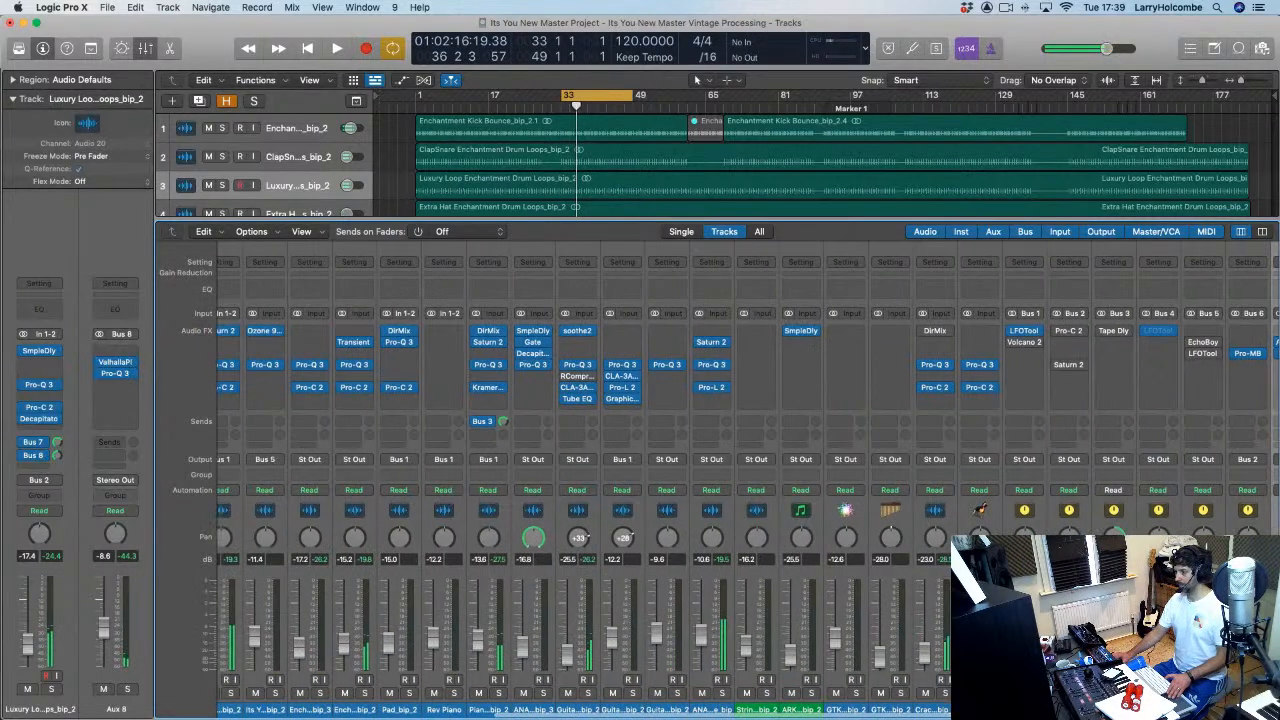
scroll(850, 617, "left", 5)
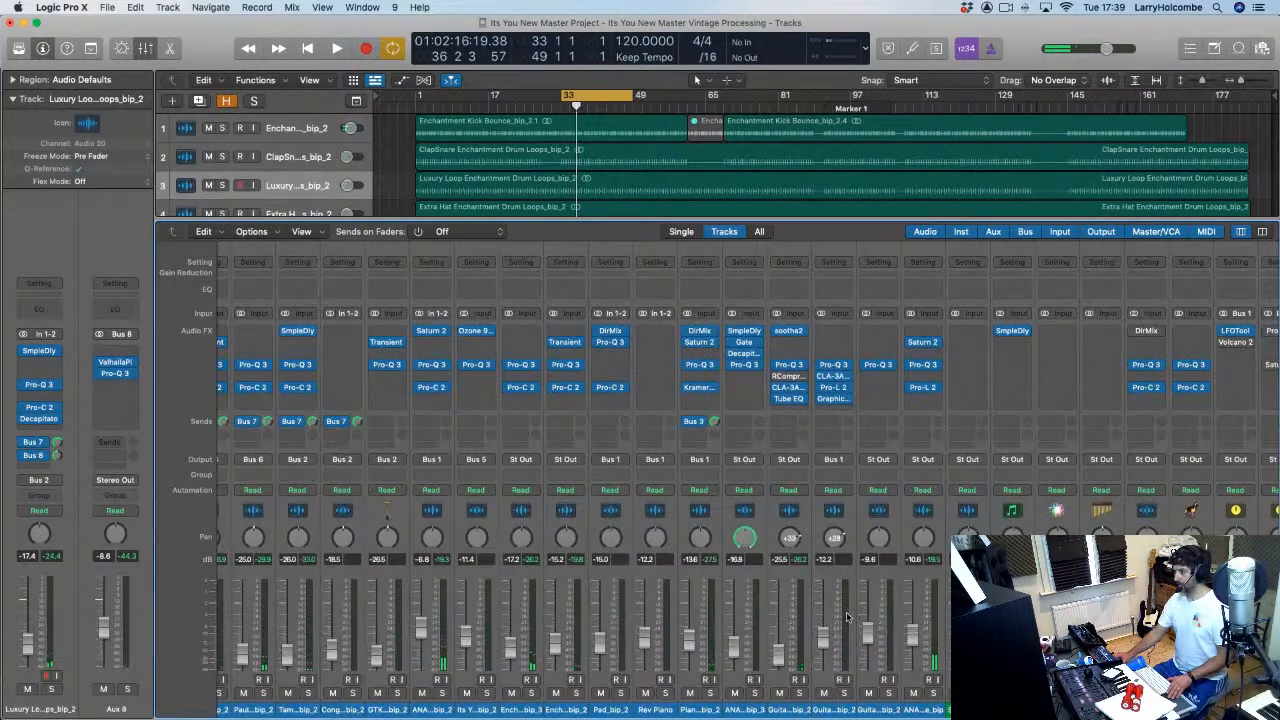
scroll(858, 614, "right", 4)
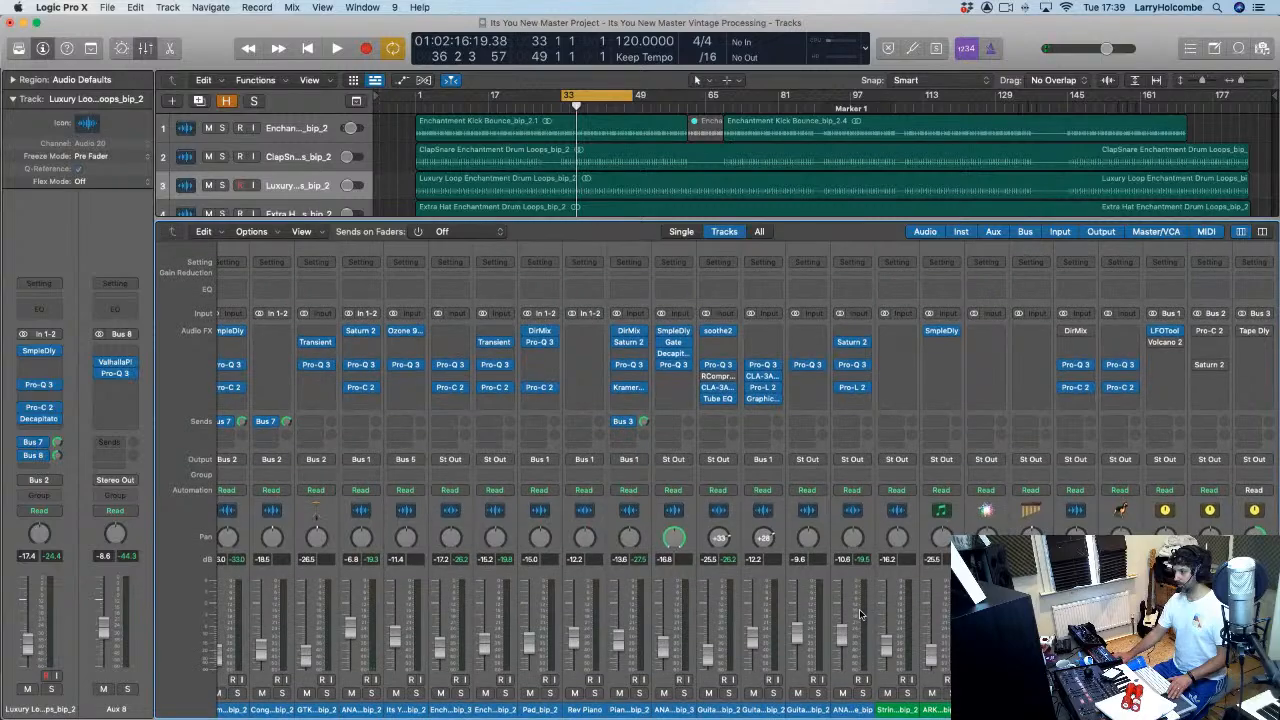
key("x")
scroll(510, 403, "down", 5)
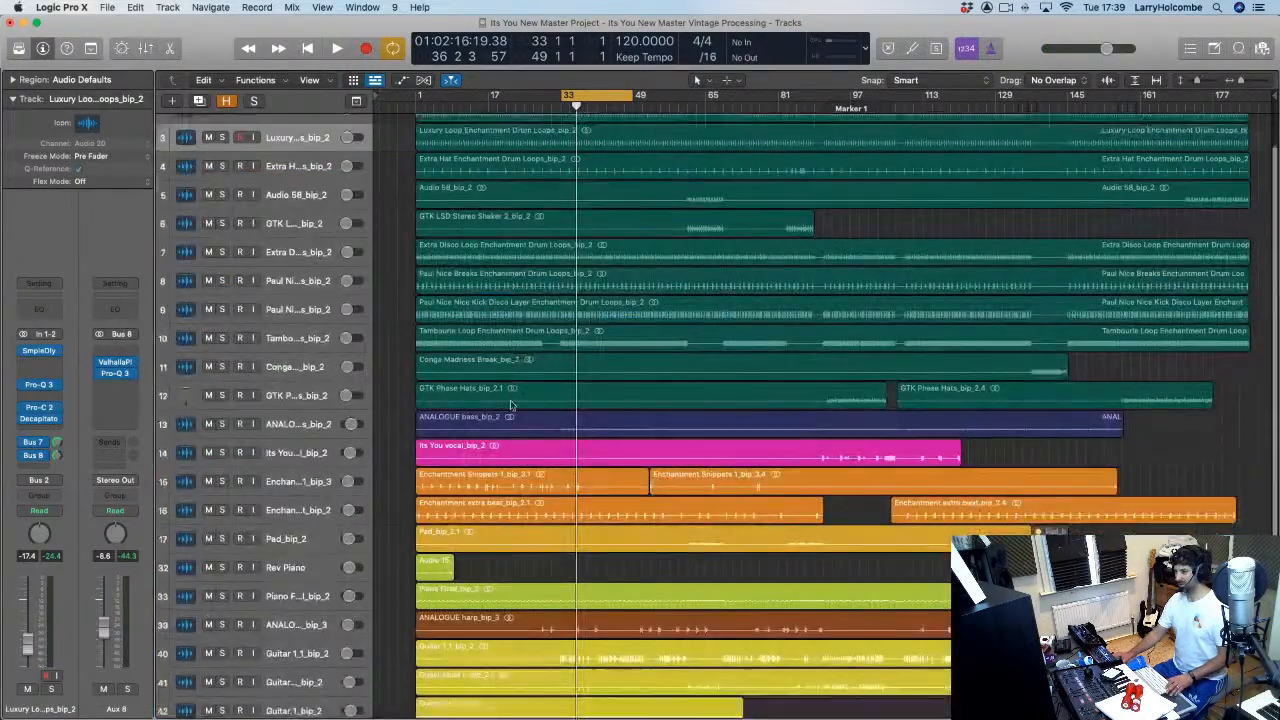
scroll(512, 410, "down", 2)
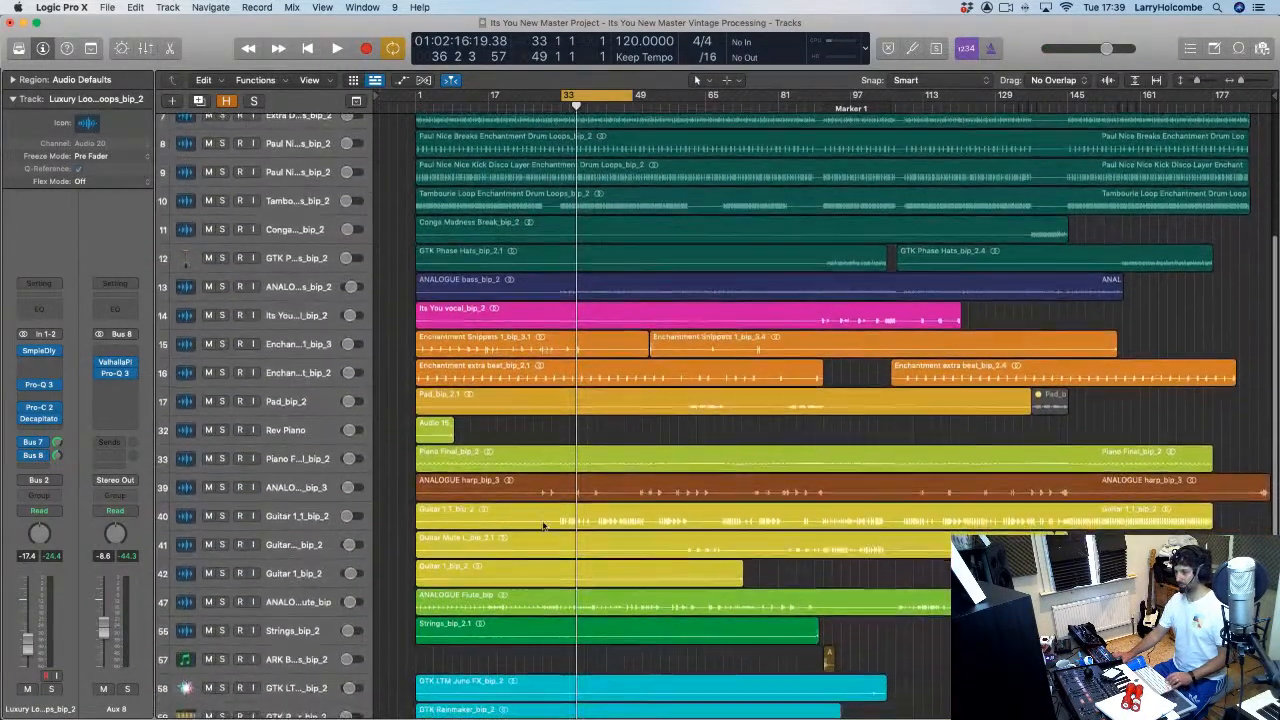
left_click_drag(502, 550, 672, 636)
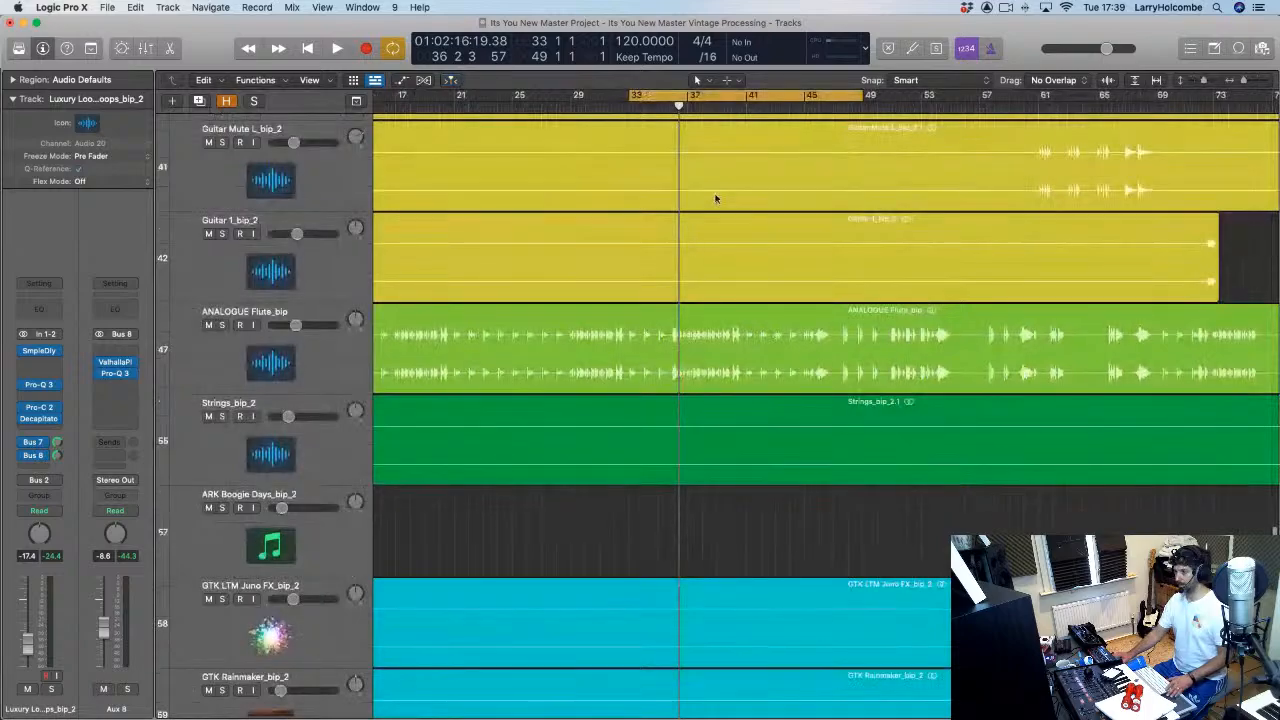
left_click(300, 382)
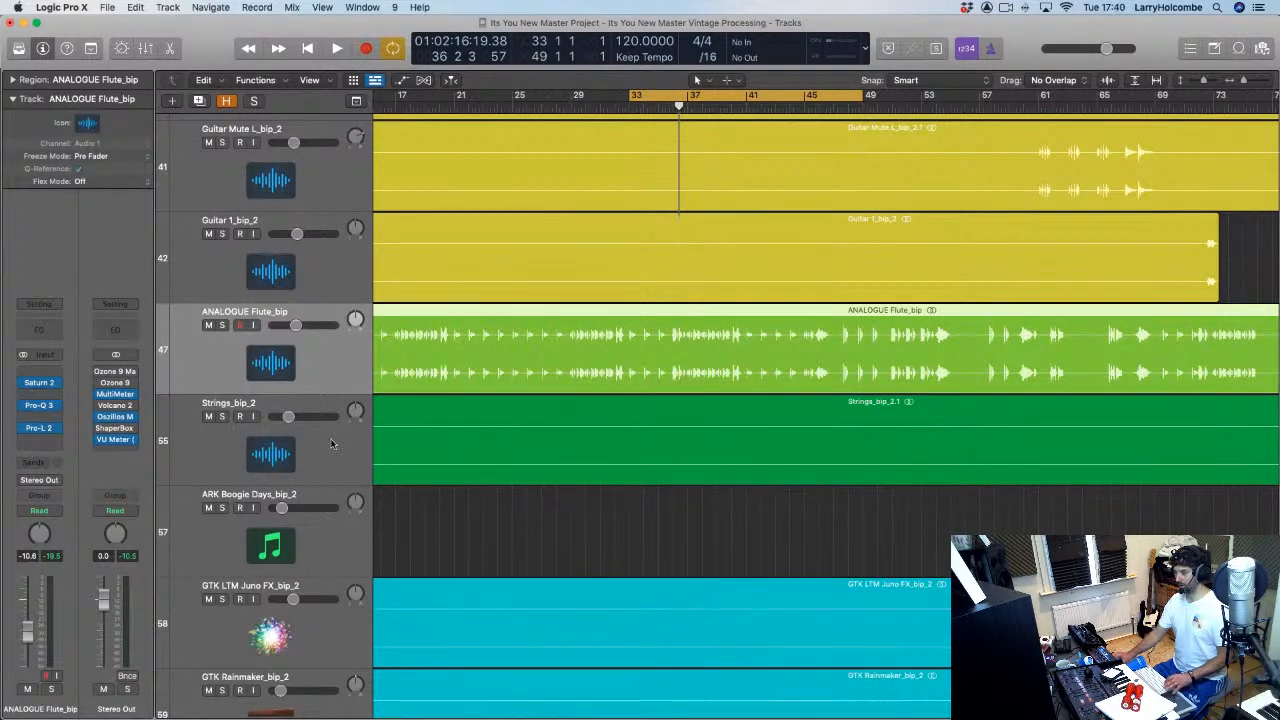
key("x")
Step: Send the ANALOGUE Flute track to Bus 9 and insert a stereo EchoBoy on Aux 9
left_click(857, 426)
mouse_move(868, 442)
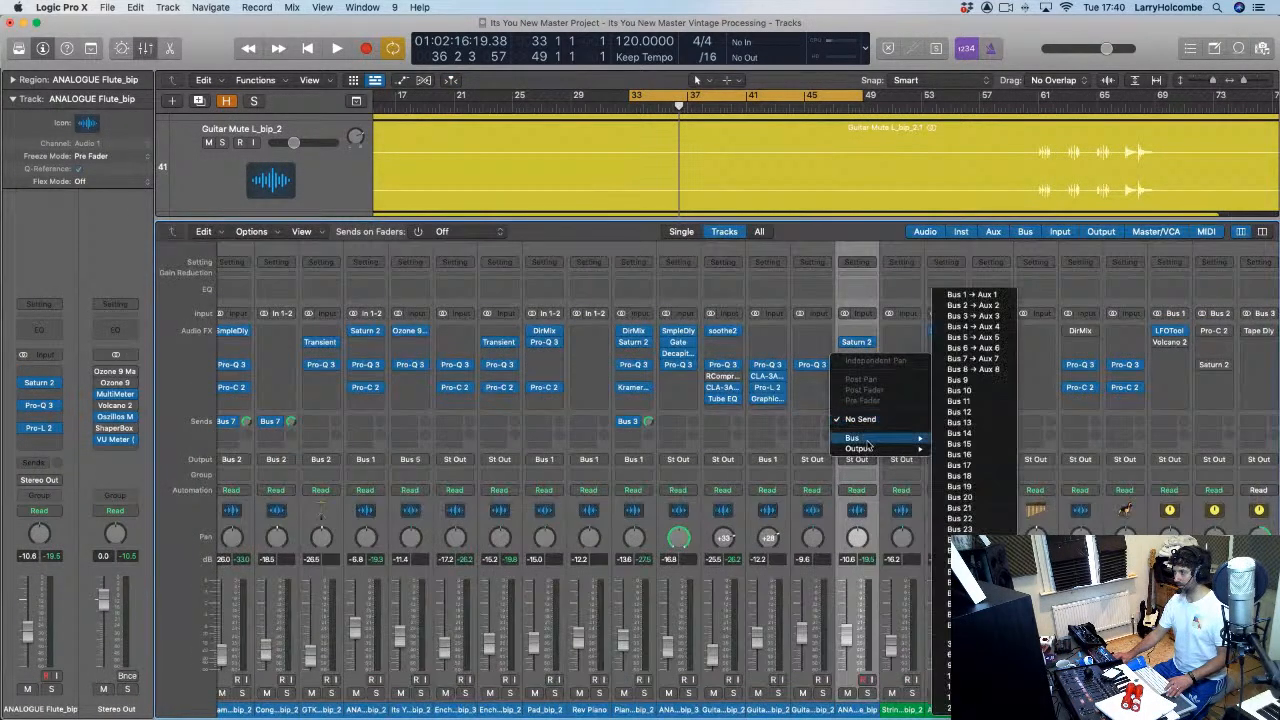
left_click(958, 380)
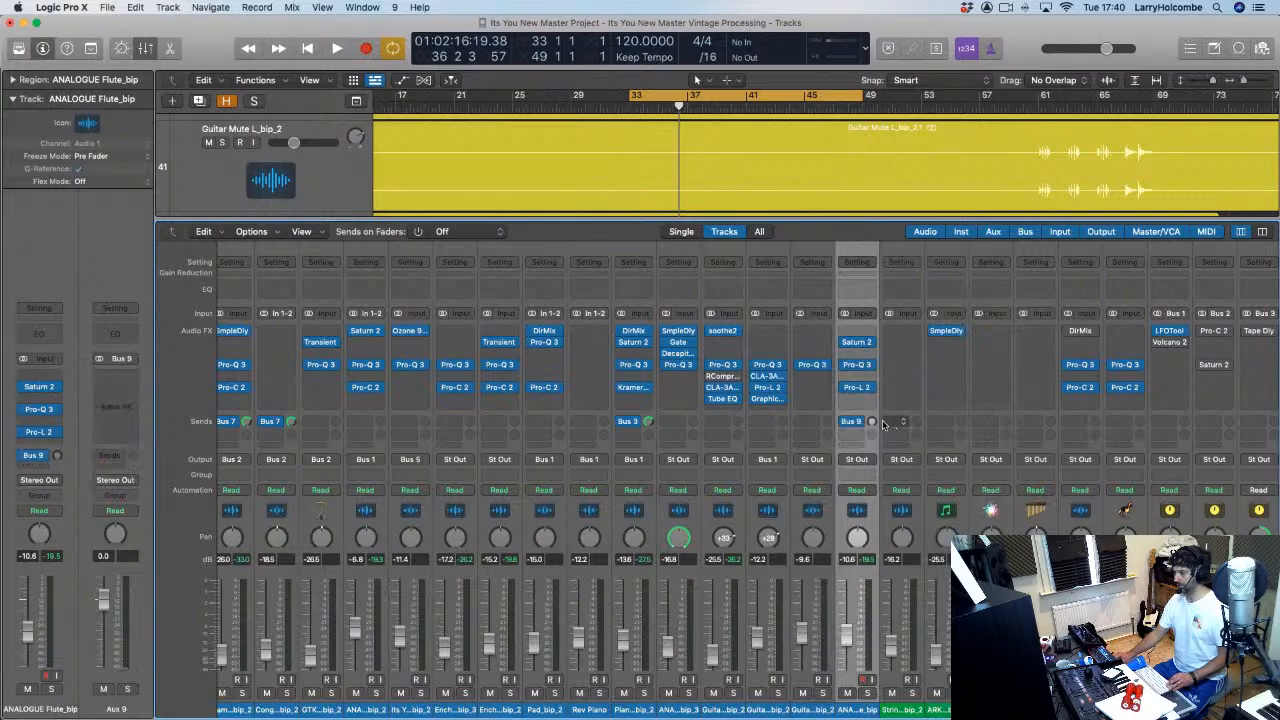
scroll(870, 421, "right", 8)
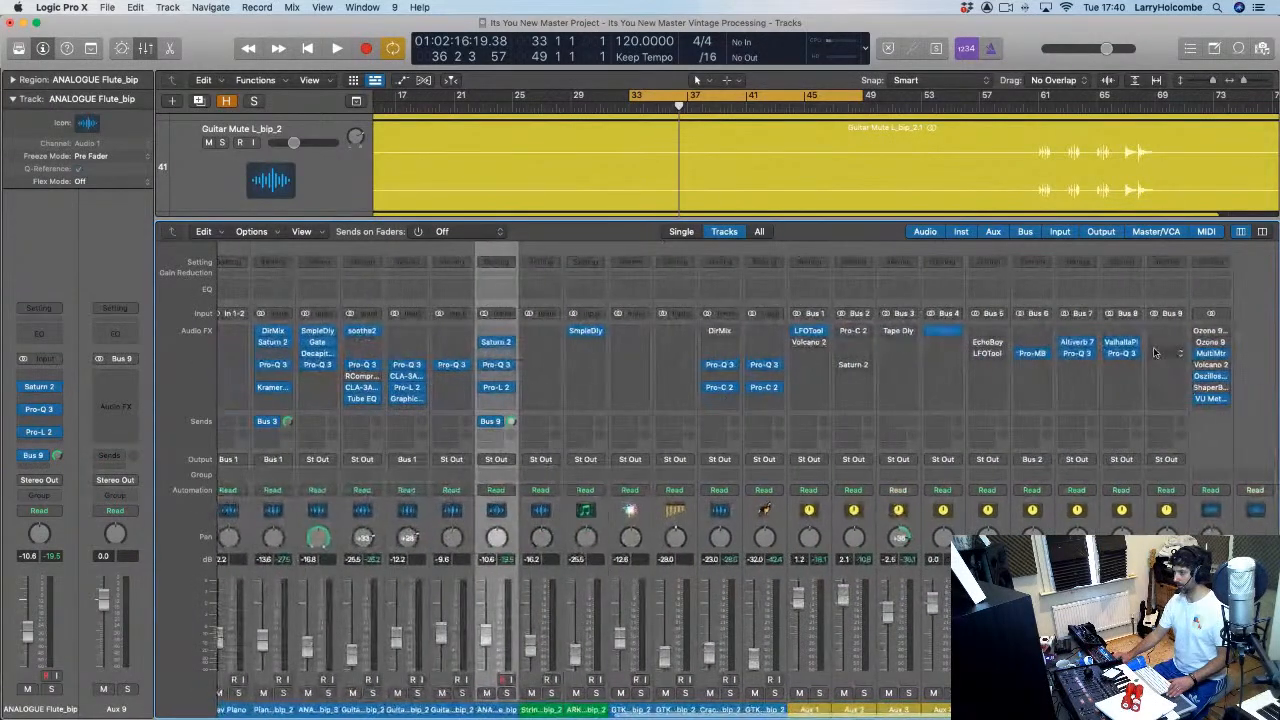
left_click(1160, 345)
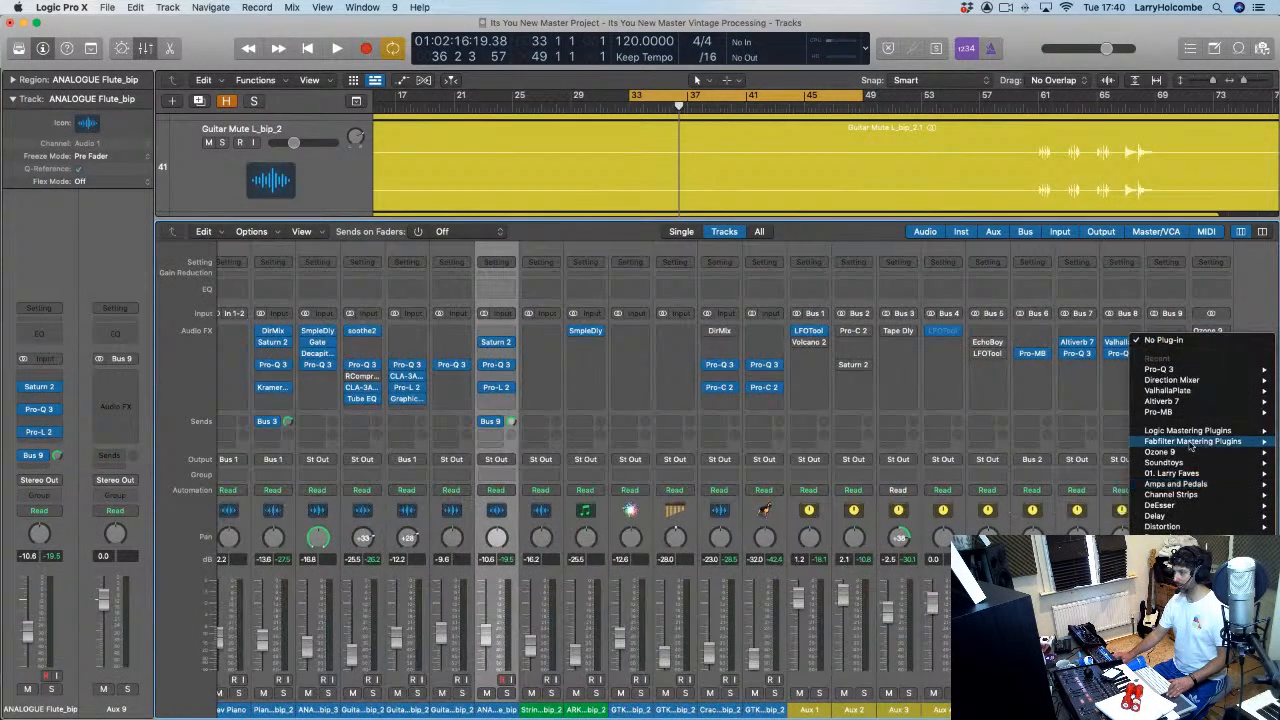
mouse_move(1163, 462)
mouse_move(1055, 505)
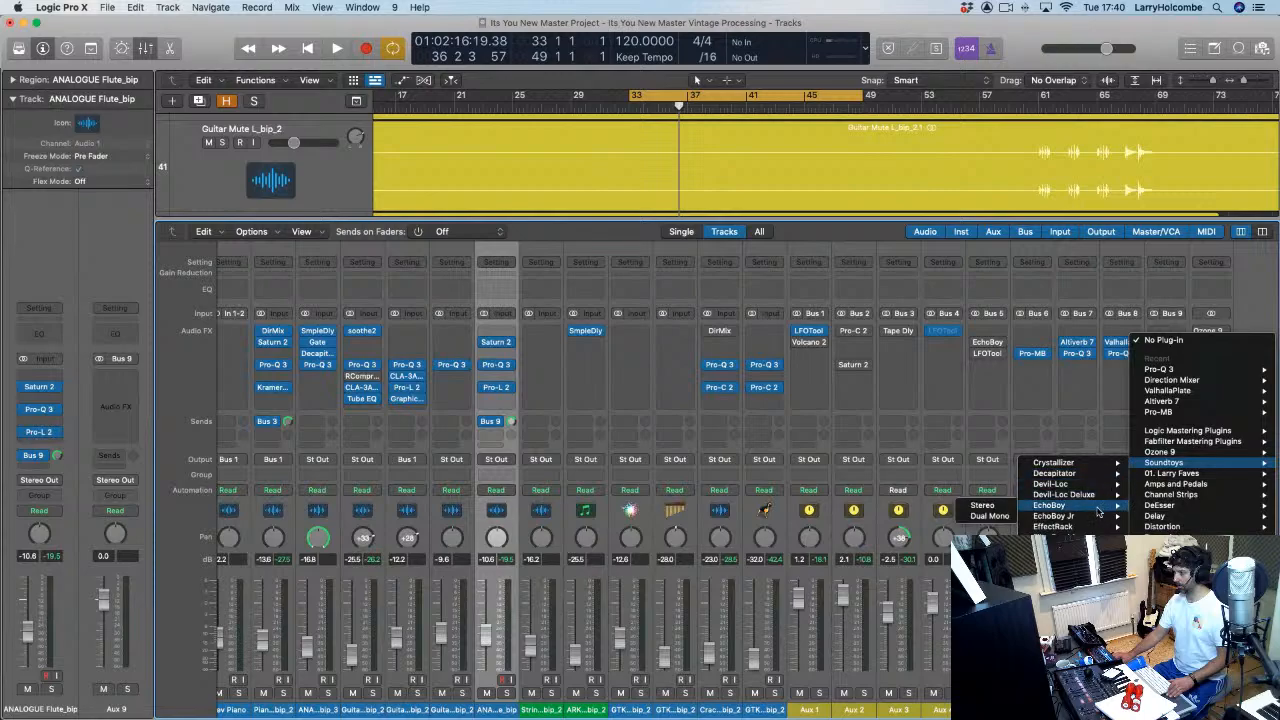
left_click(997, 507)
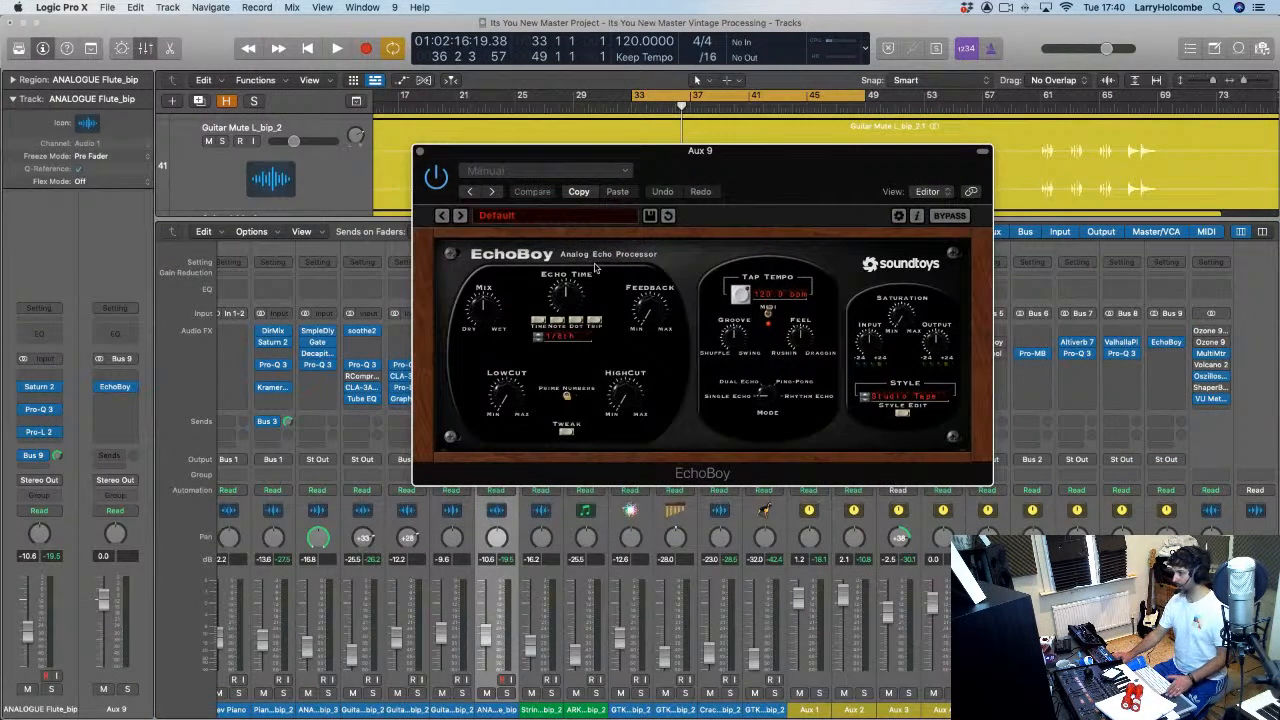
Step: Adjust EchoBoy's feedback and low cut in Ping-Pong mode, and lower the Aux 9 fader to about -11.8 dB during playback
left_click_drag(648, 318, 828, 345)
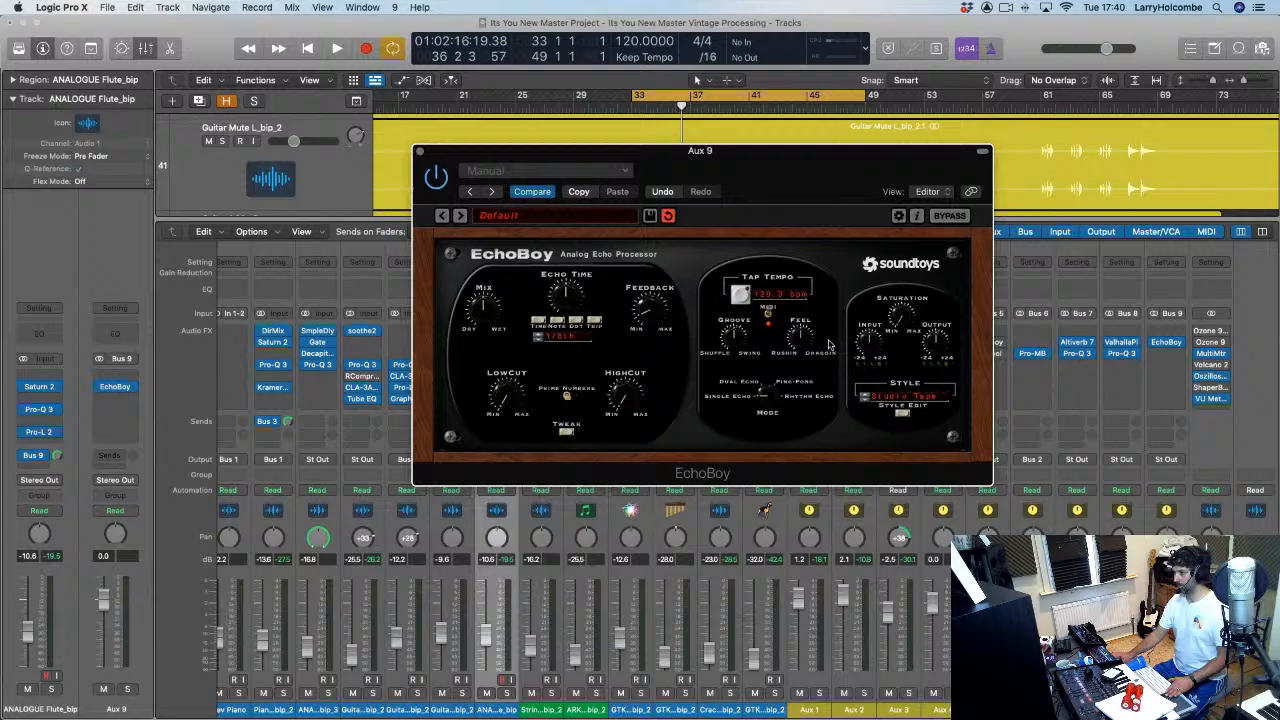
left_click(793, 384)
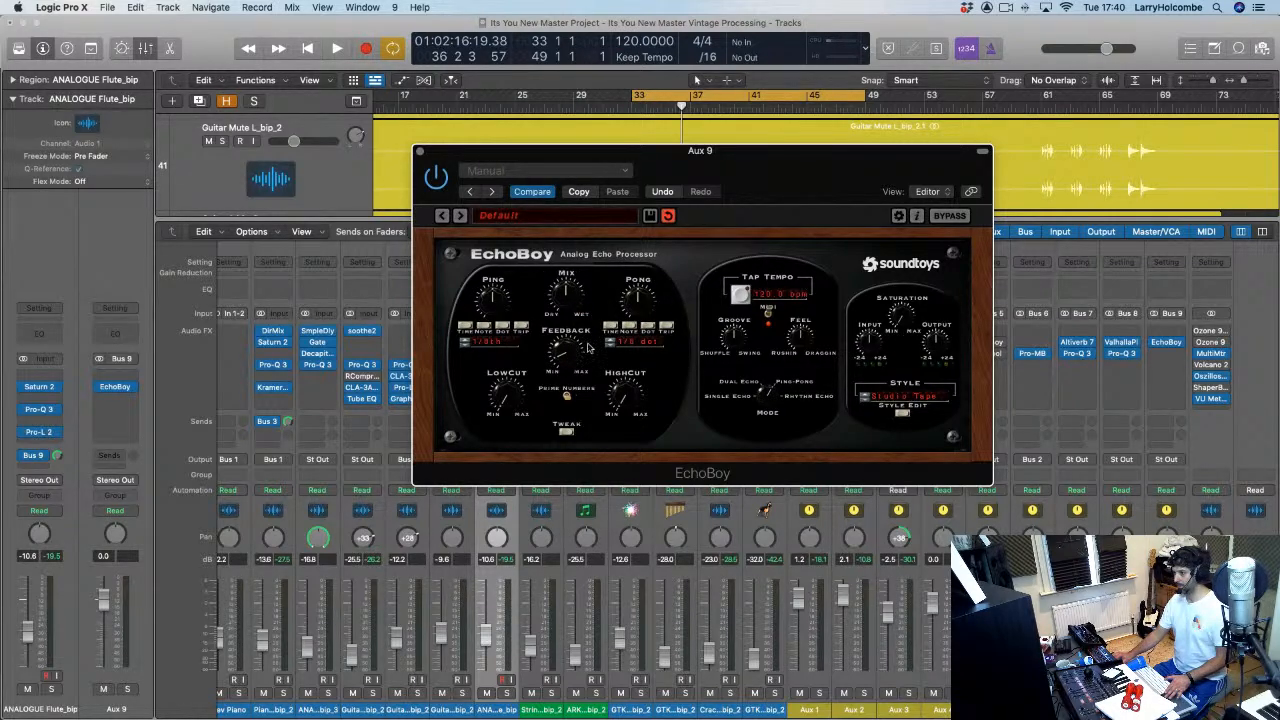
key("space")
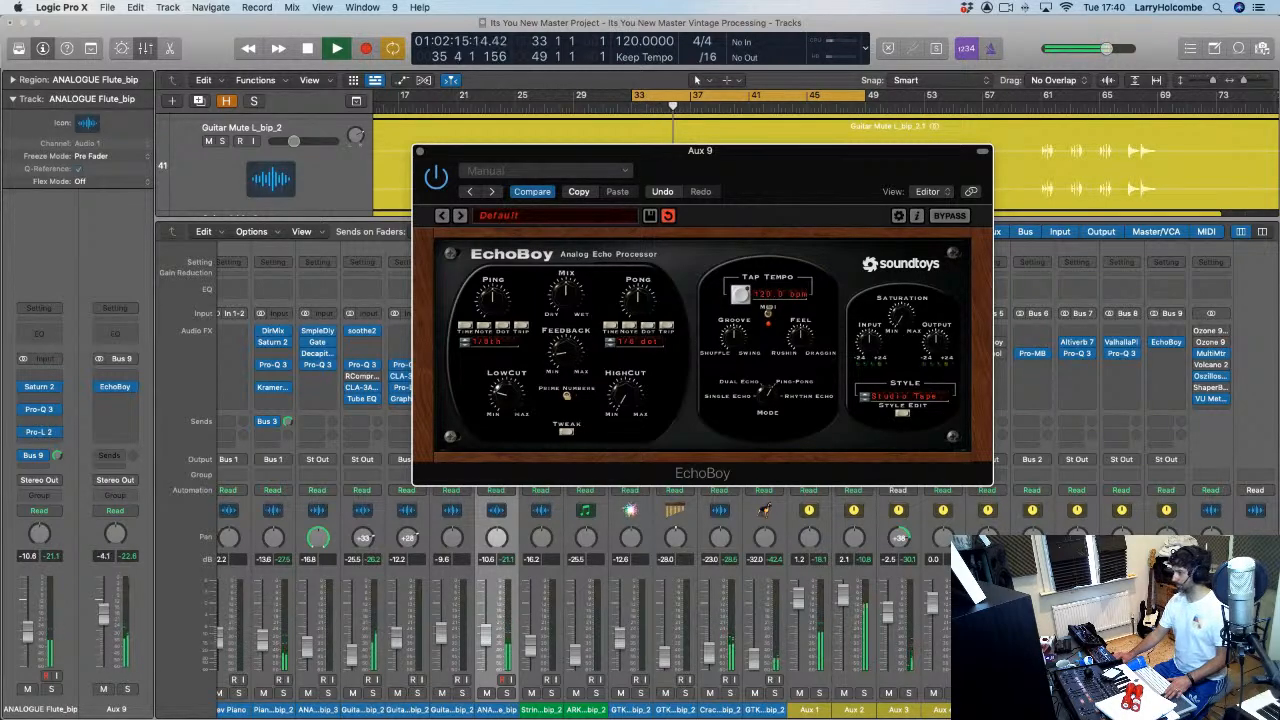
left_click_drag(104, 600, 104, 635)
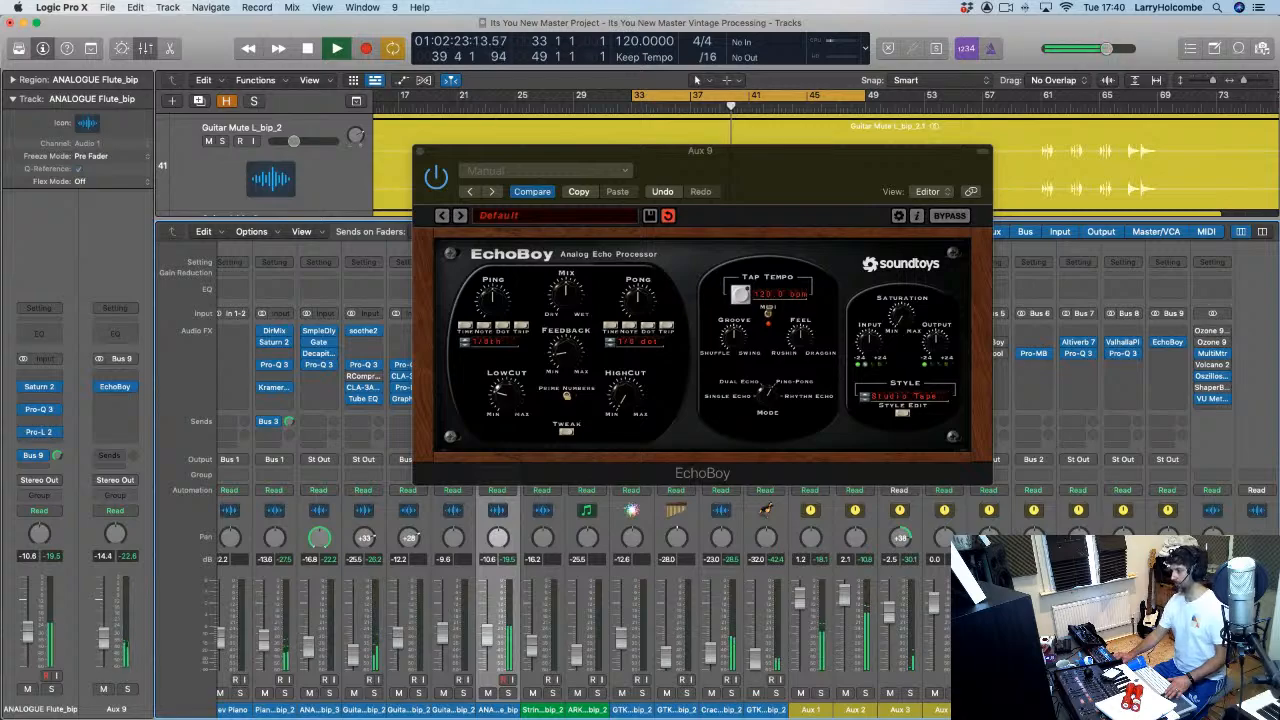
left_click(545, 403)
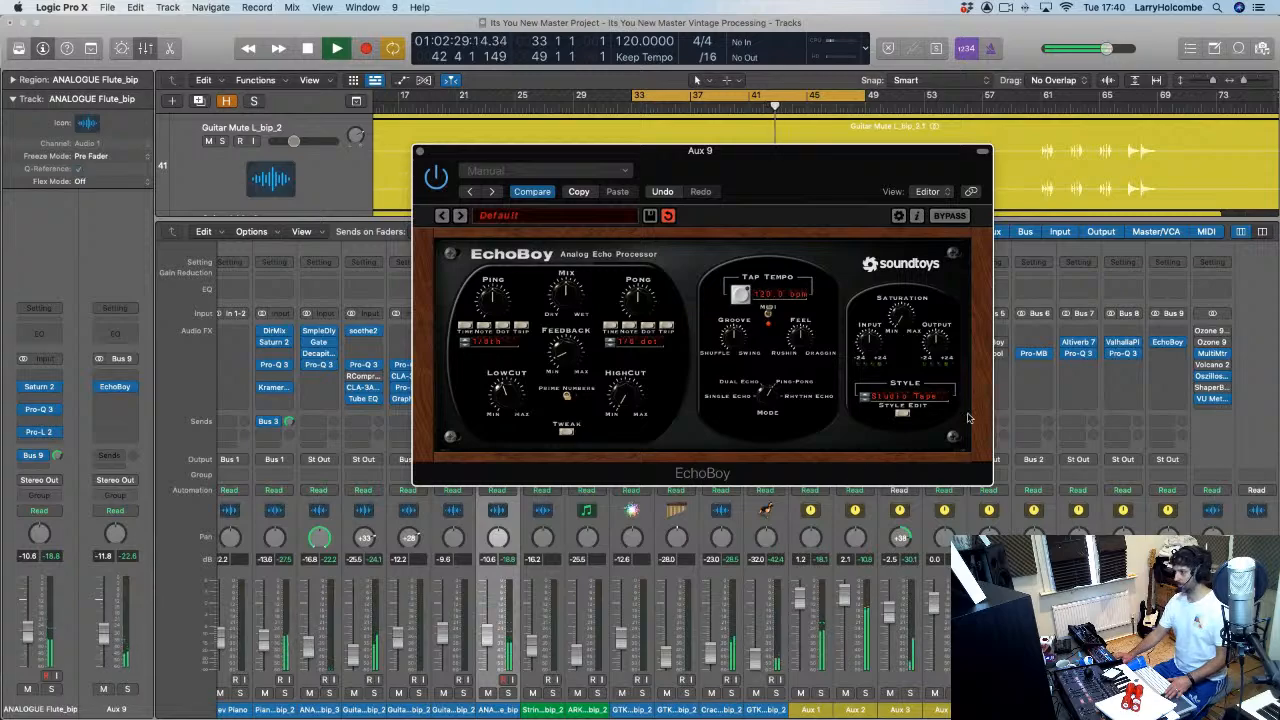
Step: Change the EchoBoy style to Digital Delay, audition it in the mix, and close the plug-in
key("space")
left_click(886, 396)
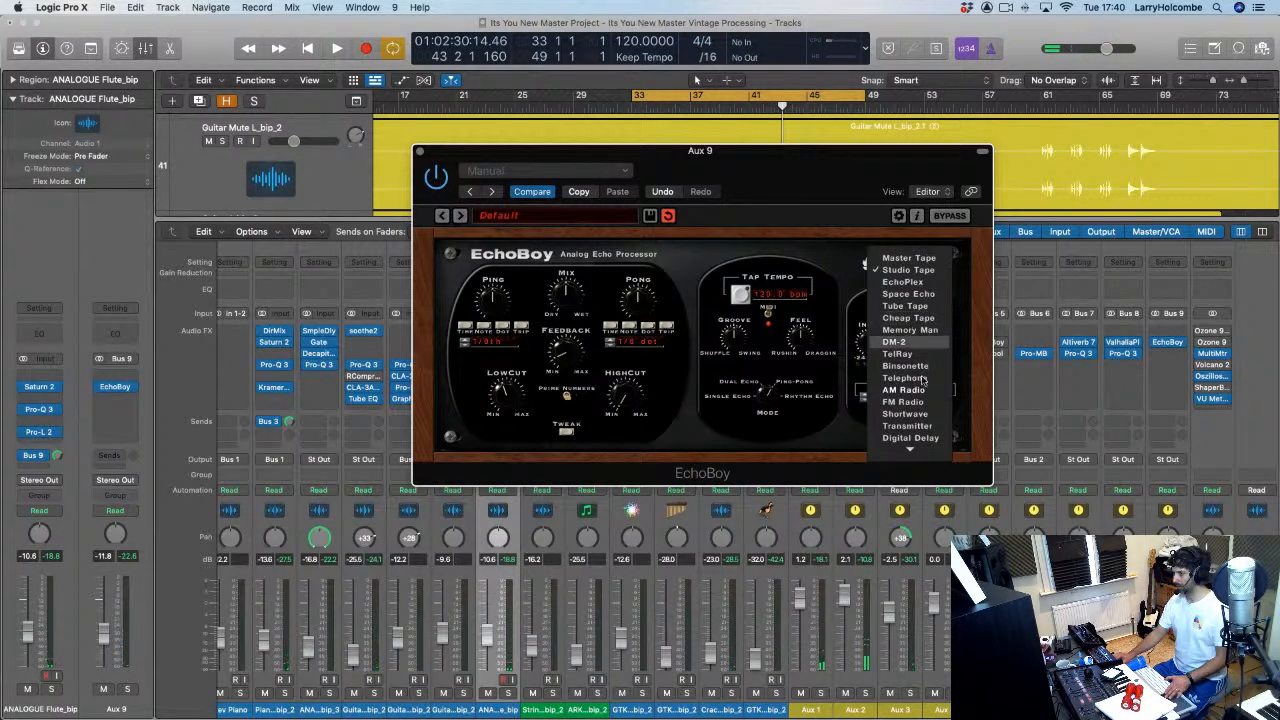
left_click(916, 439)
key("space")
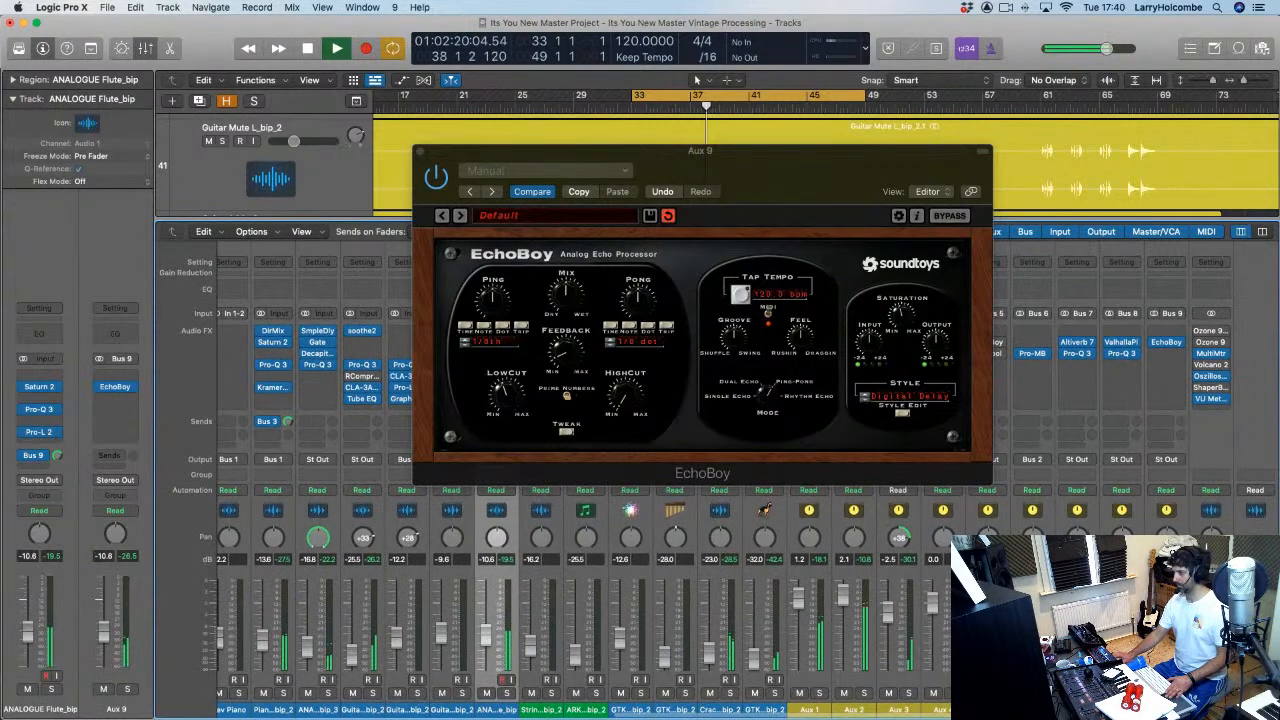
left_click(420, 151)
key("space")
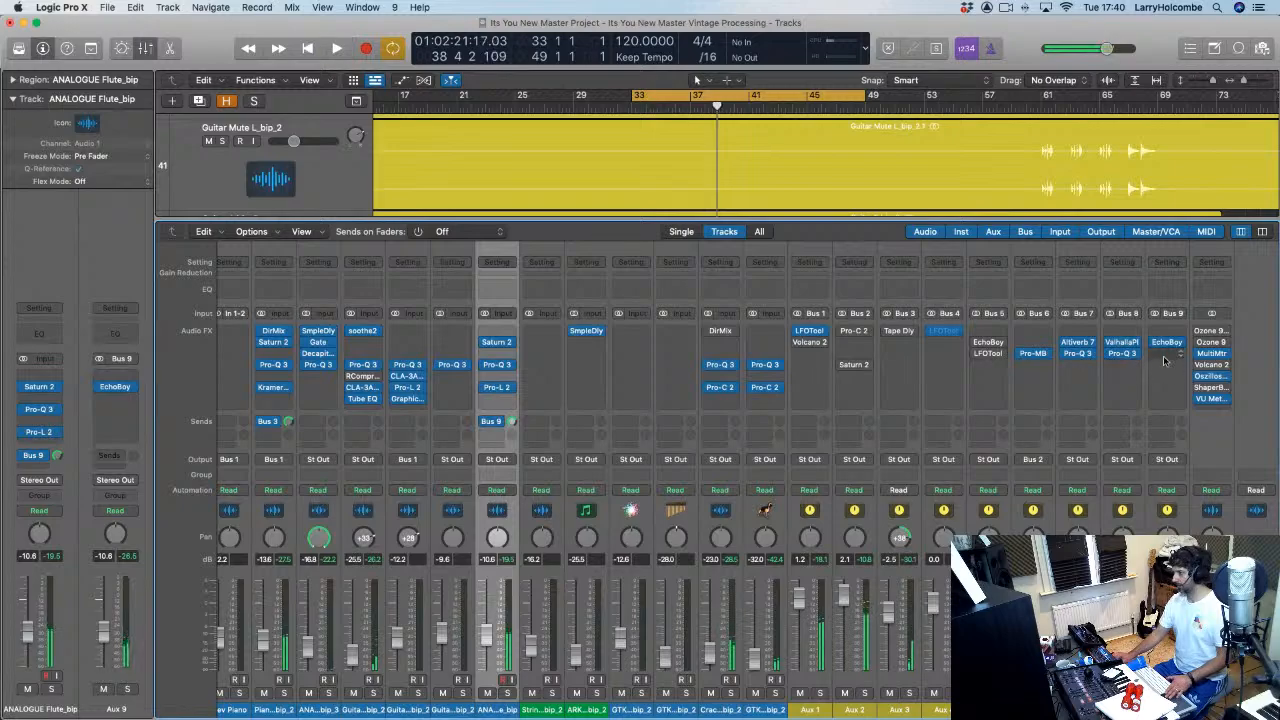
Step: Insert a stereo Compressor after EchoBoy on Aux 9 and set its attack to 20 ms
left_click(1164, 358)
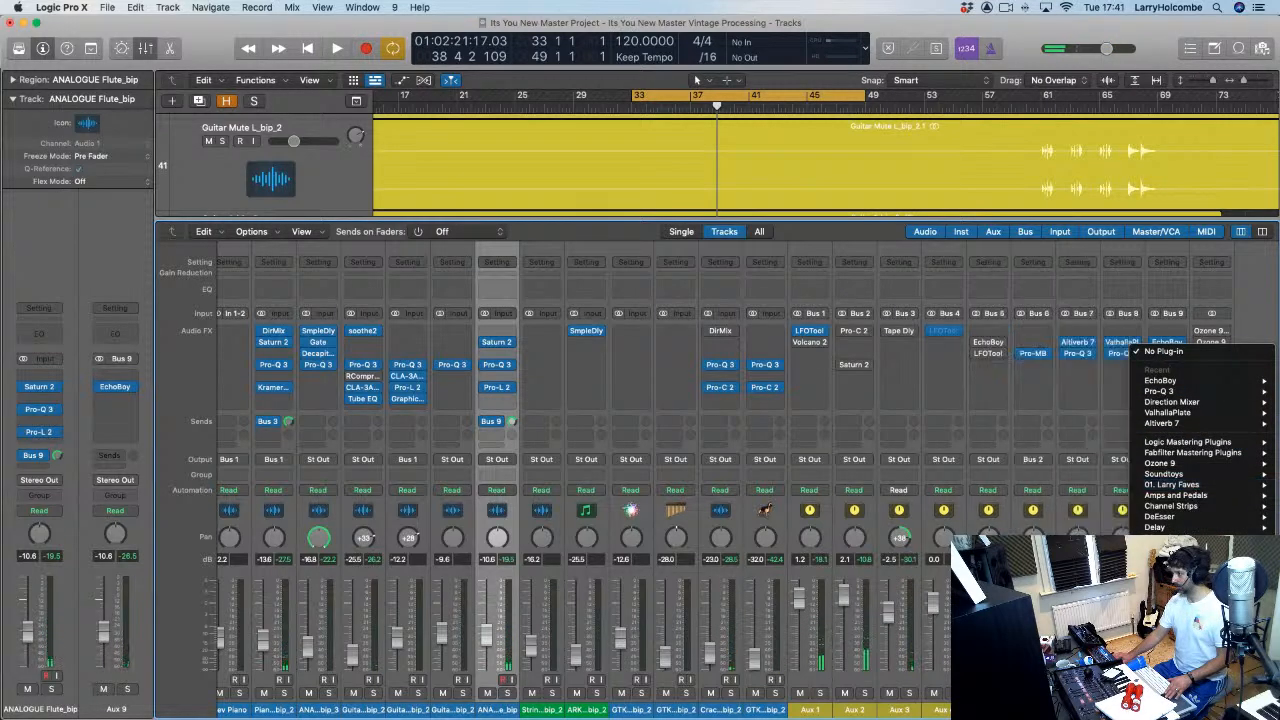
mouse_move(1186, 549)
mouse_move(1005, 278)
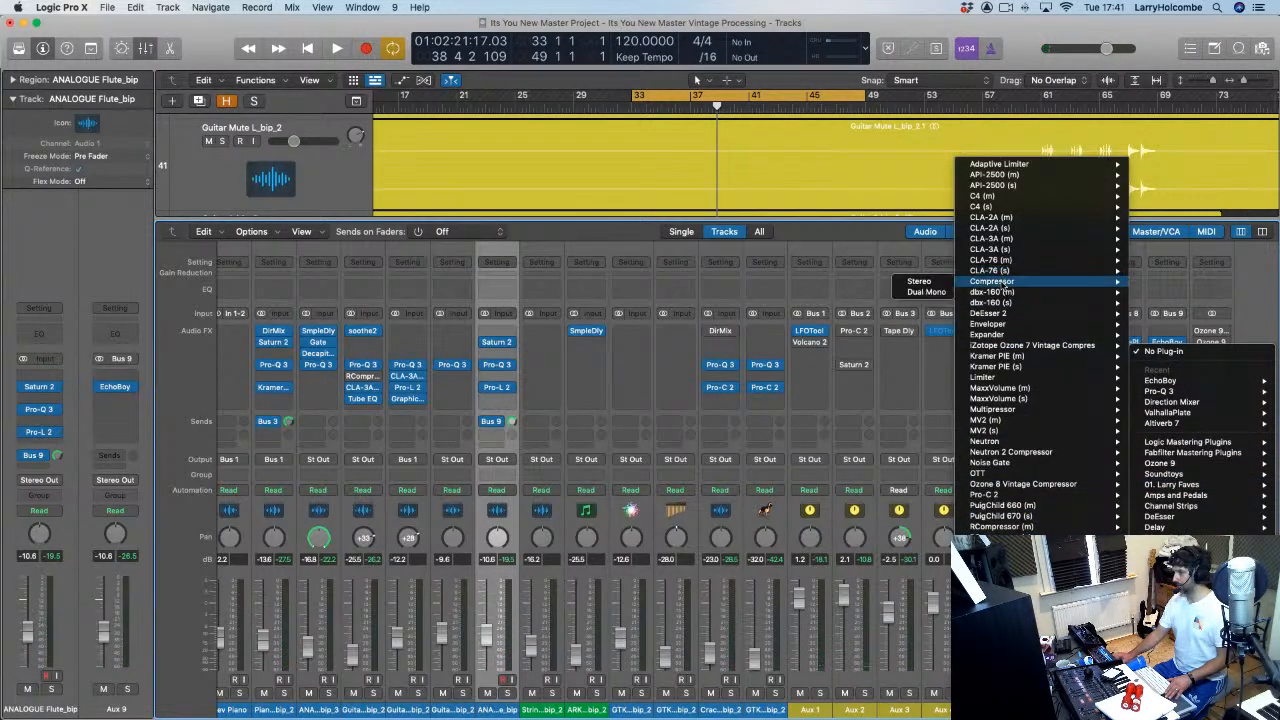
left_click(920, 283)
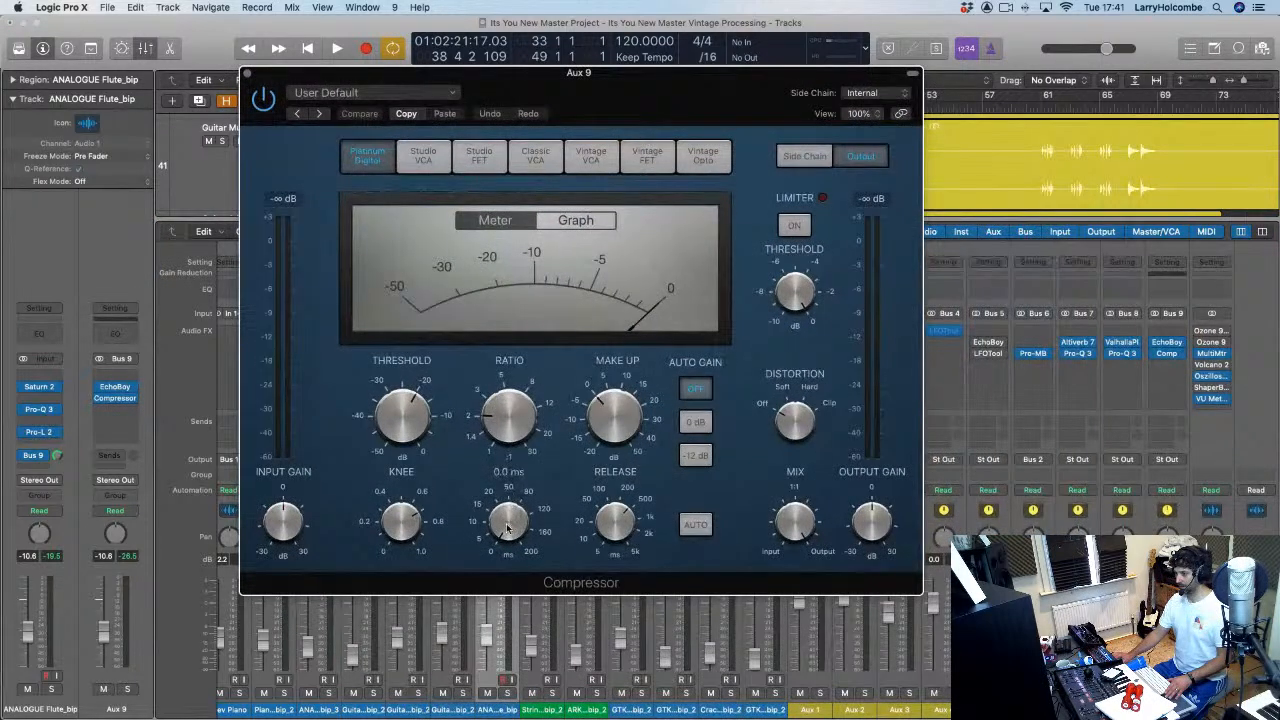
double_click(504, 532)
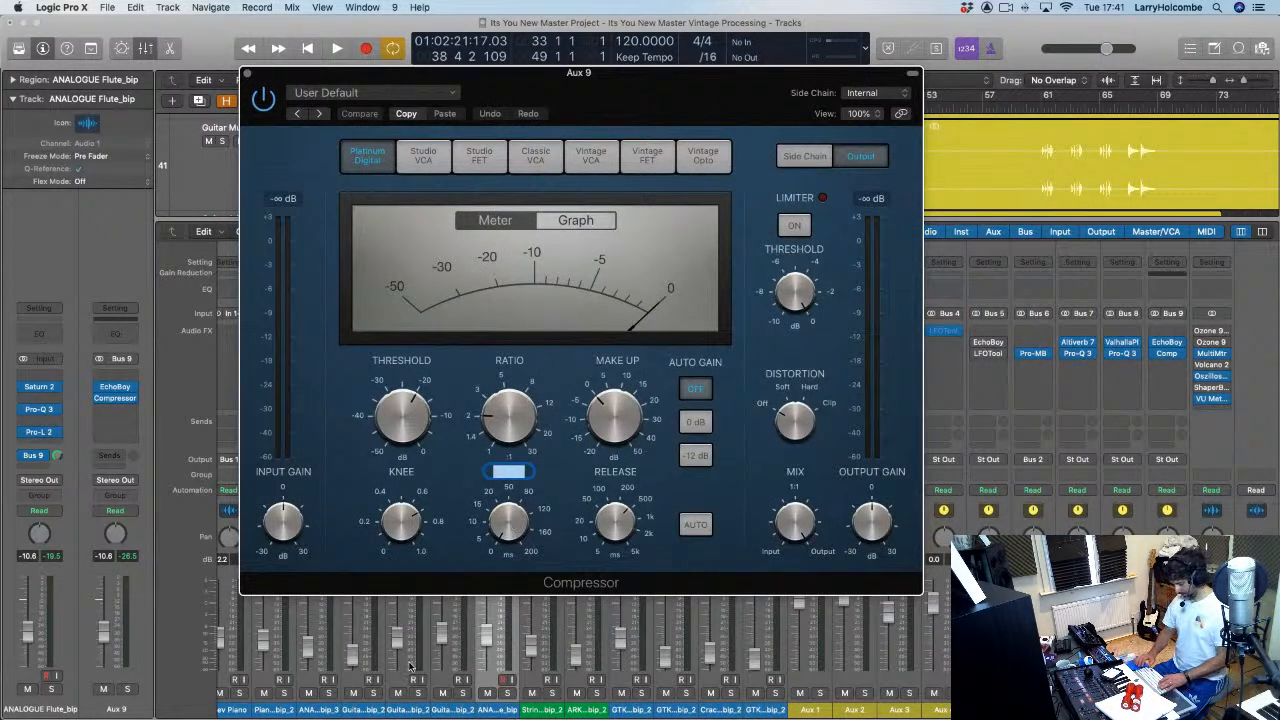
type("20")
key("Return")
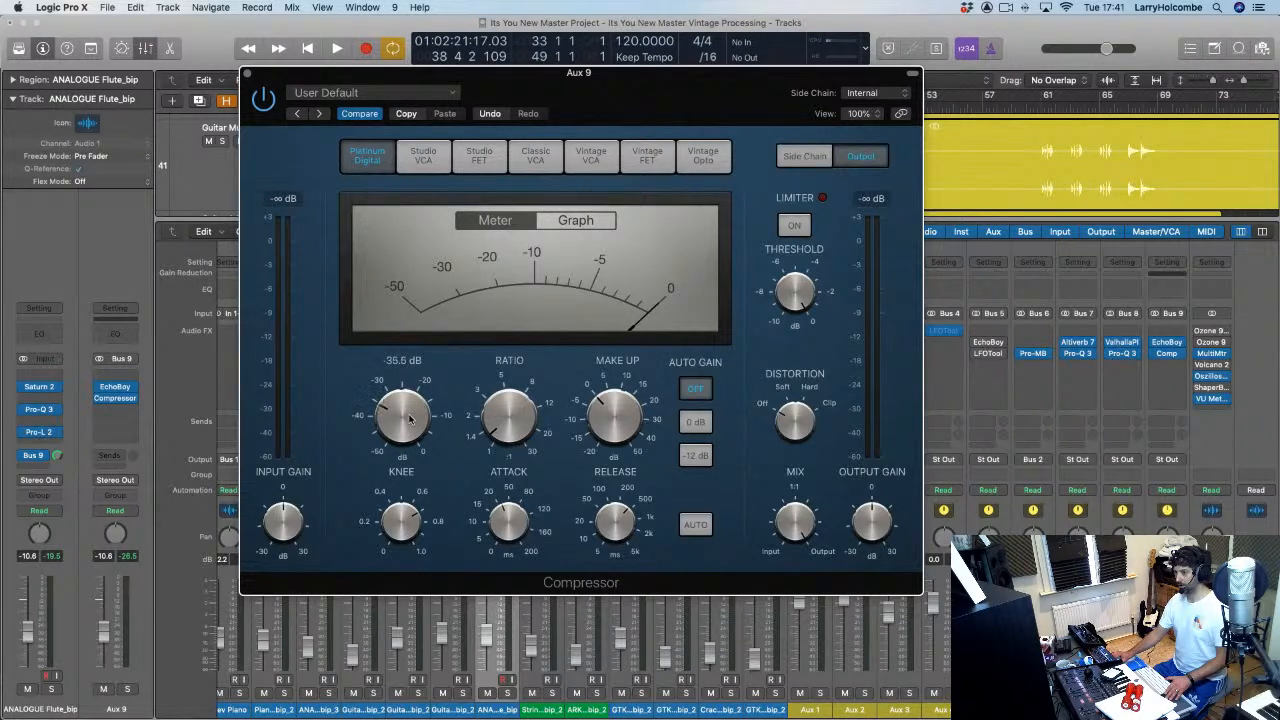
Step: Set the Aux 9 Compressor threshold to about -47.5 dB during playback, add a little make-up gain, and close the plug-in
key("space")
left_click_drag(406, 425, 405, 458)
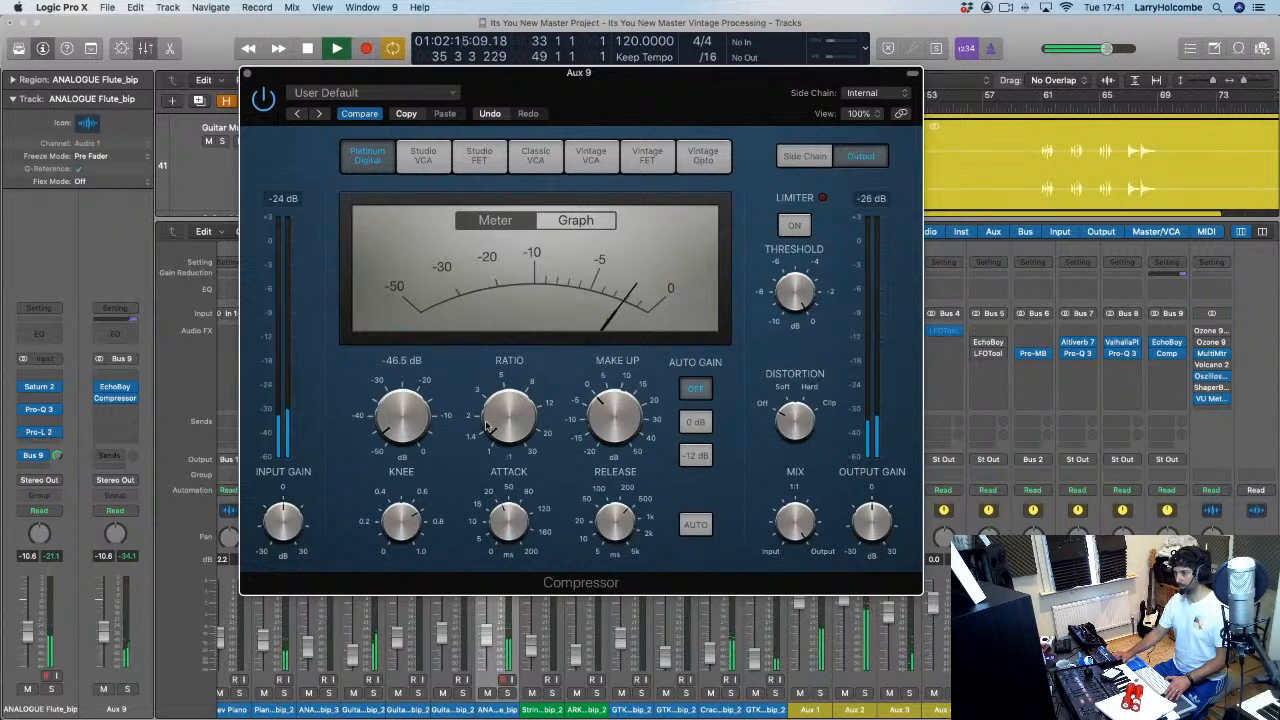
left_click_drag(606, 423, 607, 412)
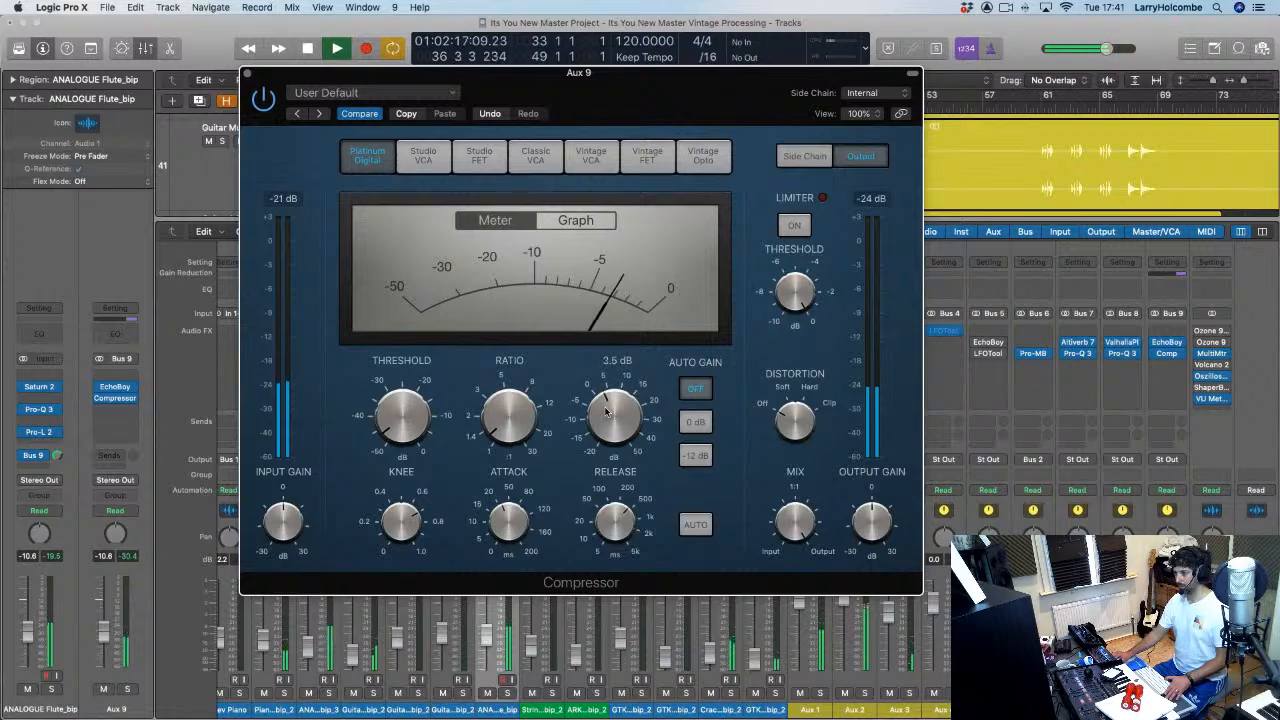
left_click_drag(407, 419, 407, 423)
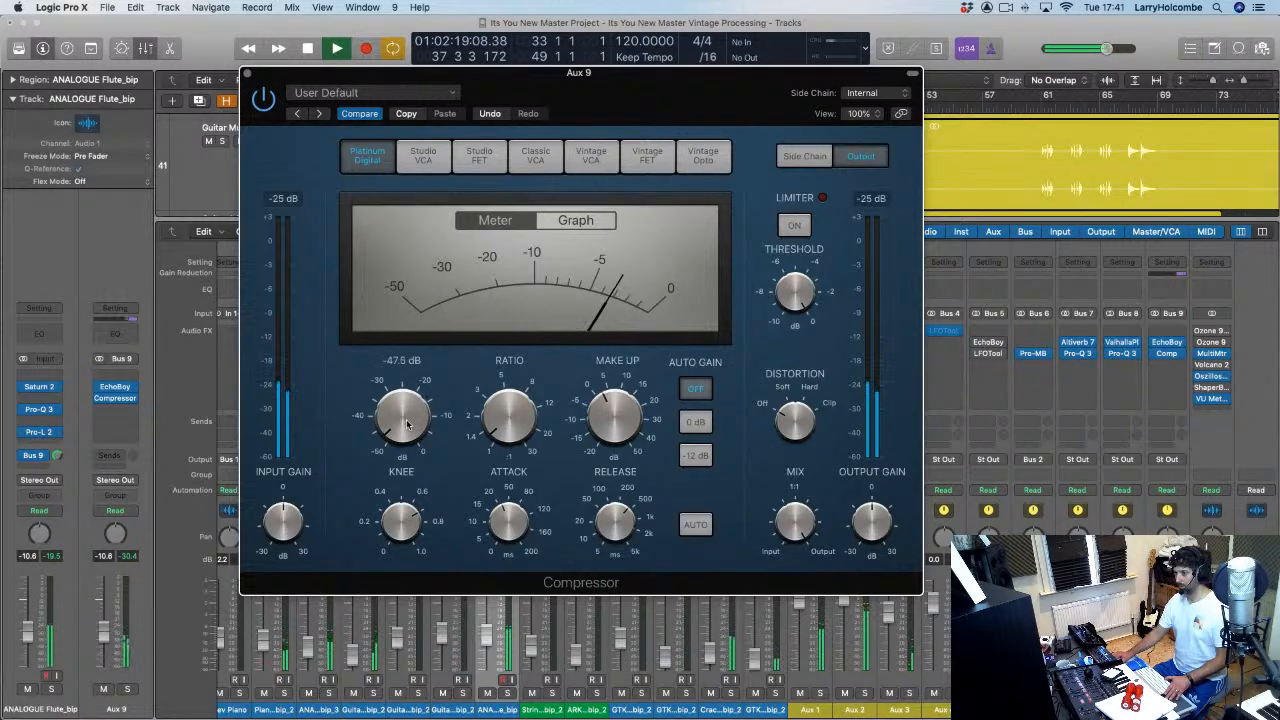
left_click_drag(601, 418, 601, 421)
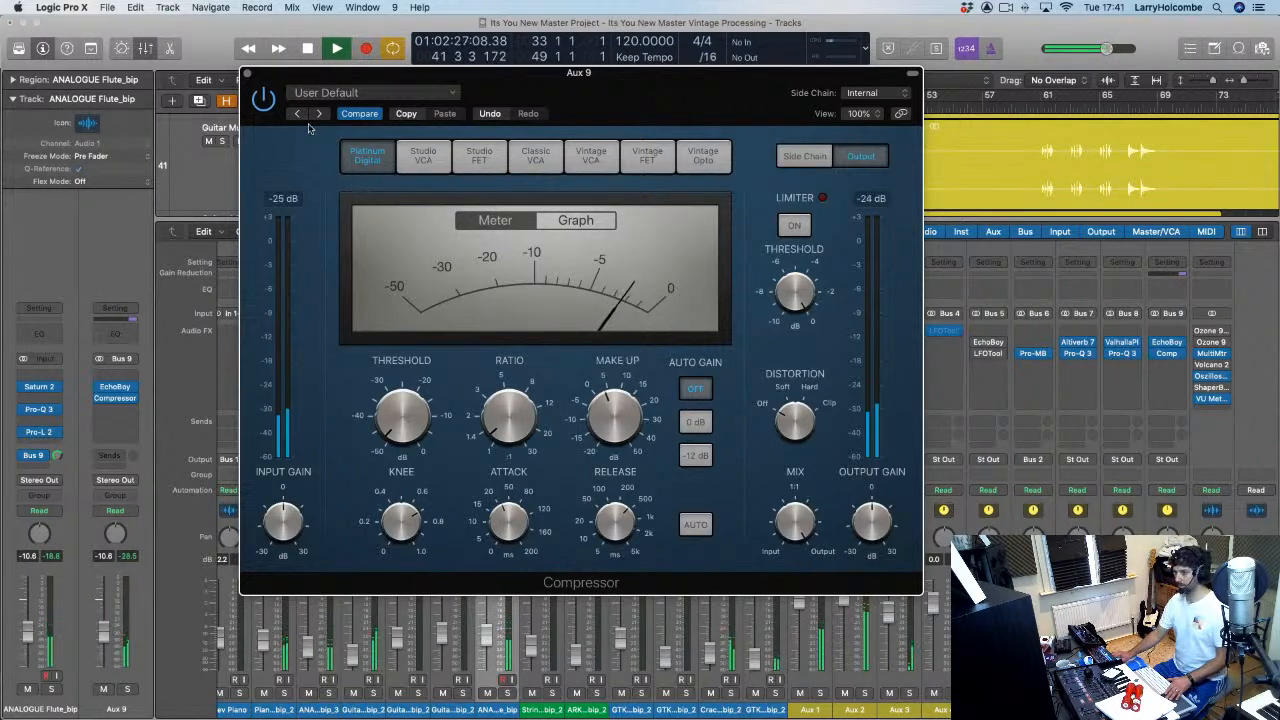
left_click(249, 74)
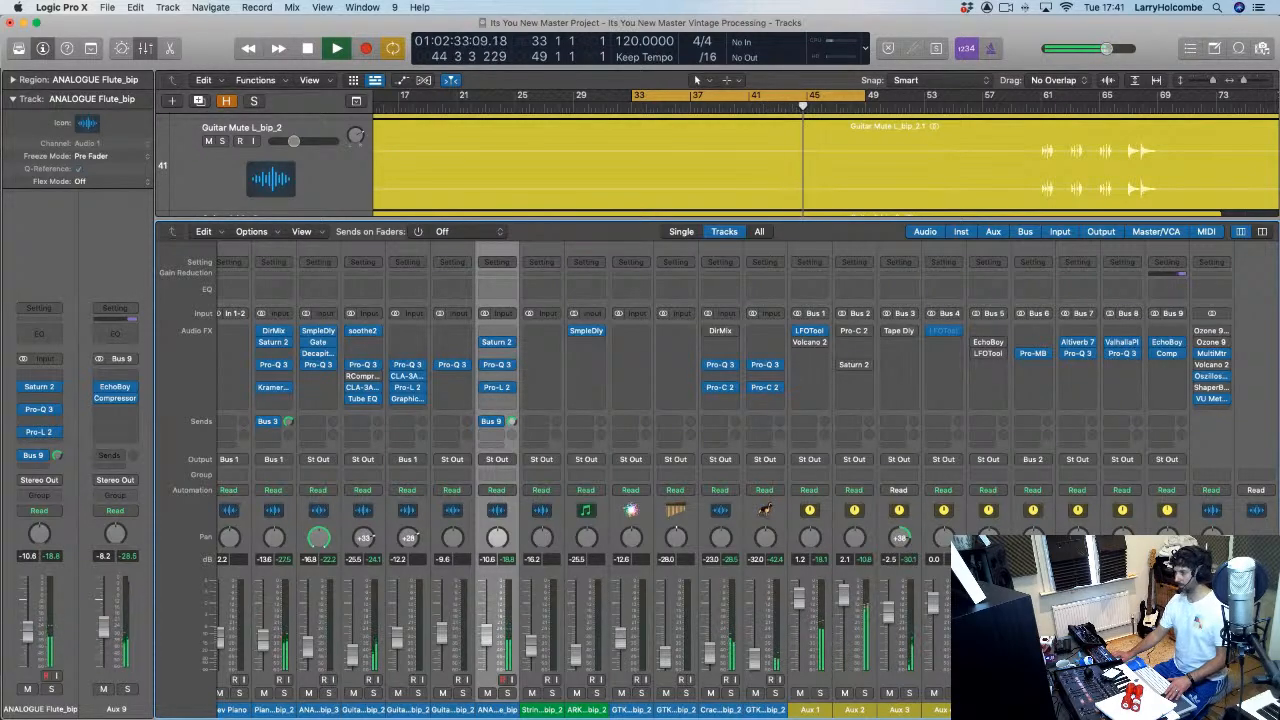
Step: Refine EchoBoy's low and high cuts on Aux 9 and switch its echo mode to Single Echo
left_click(1166, 343)
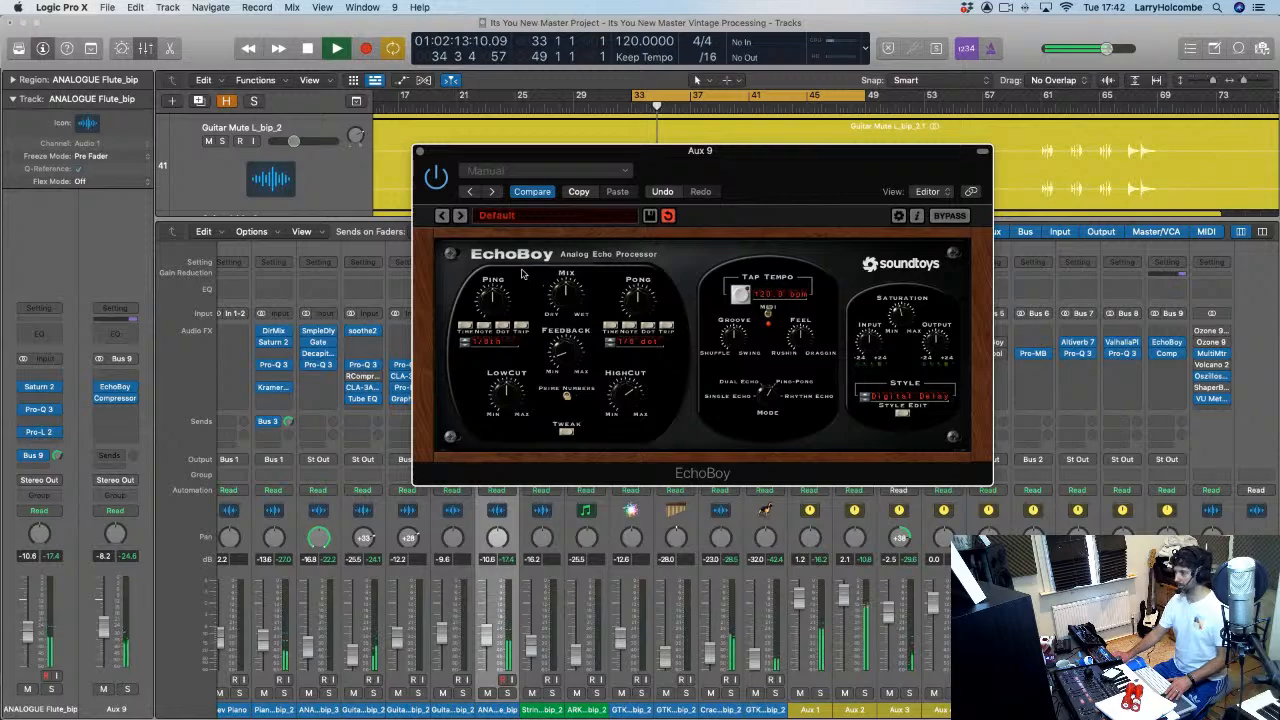
left_click(419, 151)
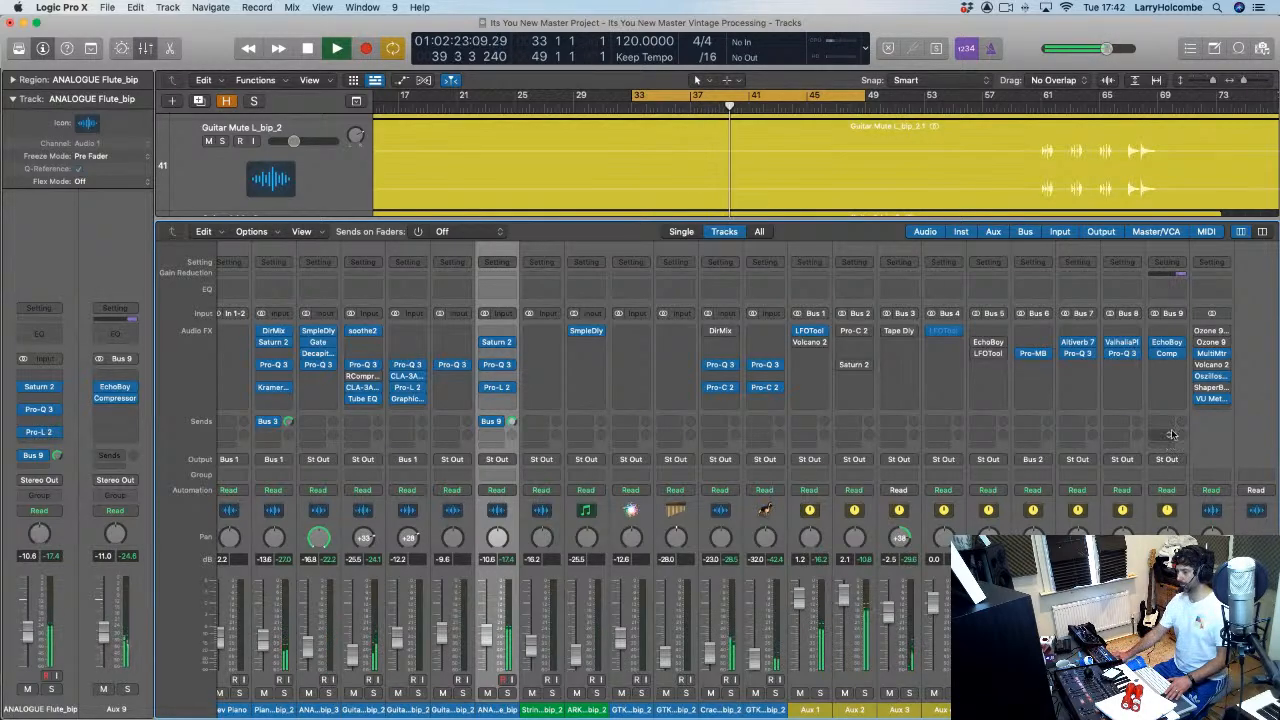
left_click(1167, 344)
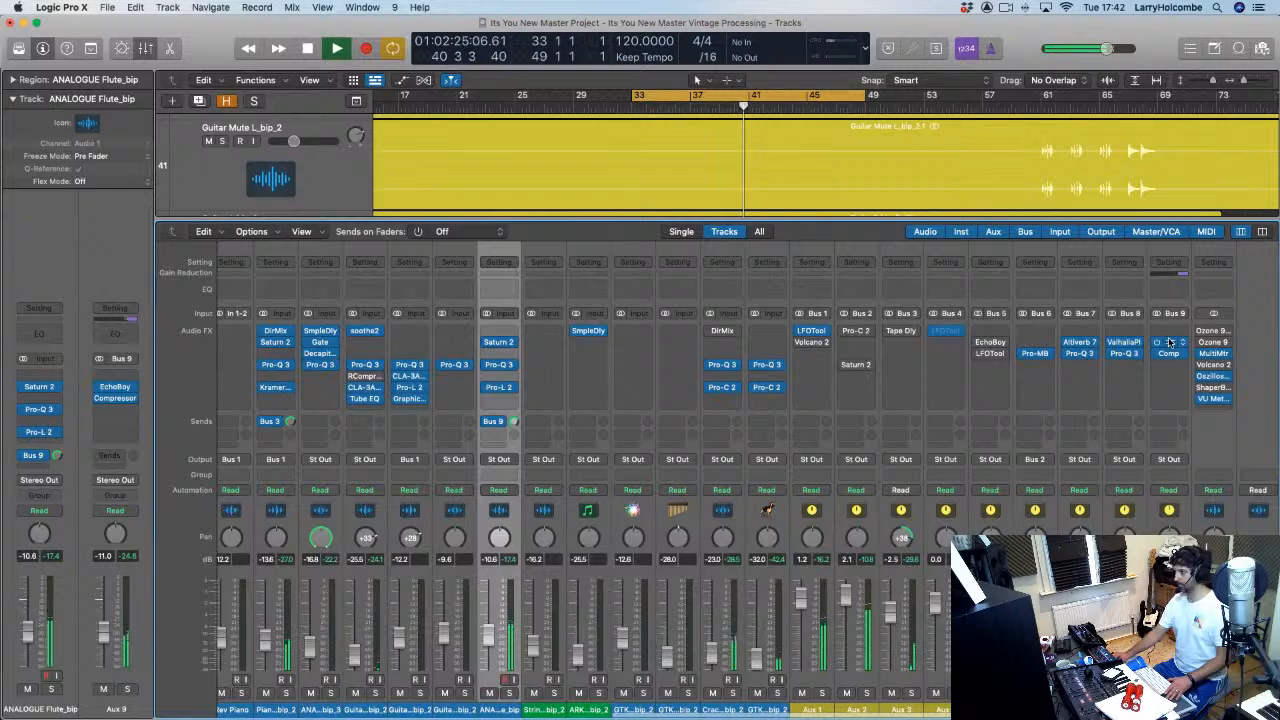
key("space")
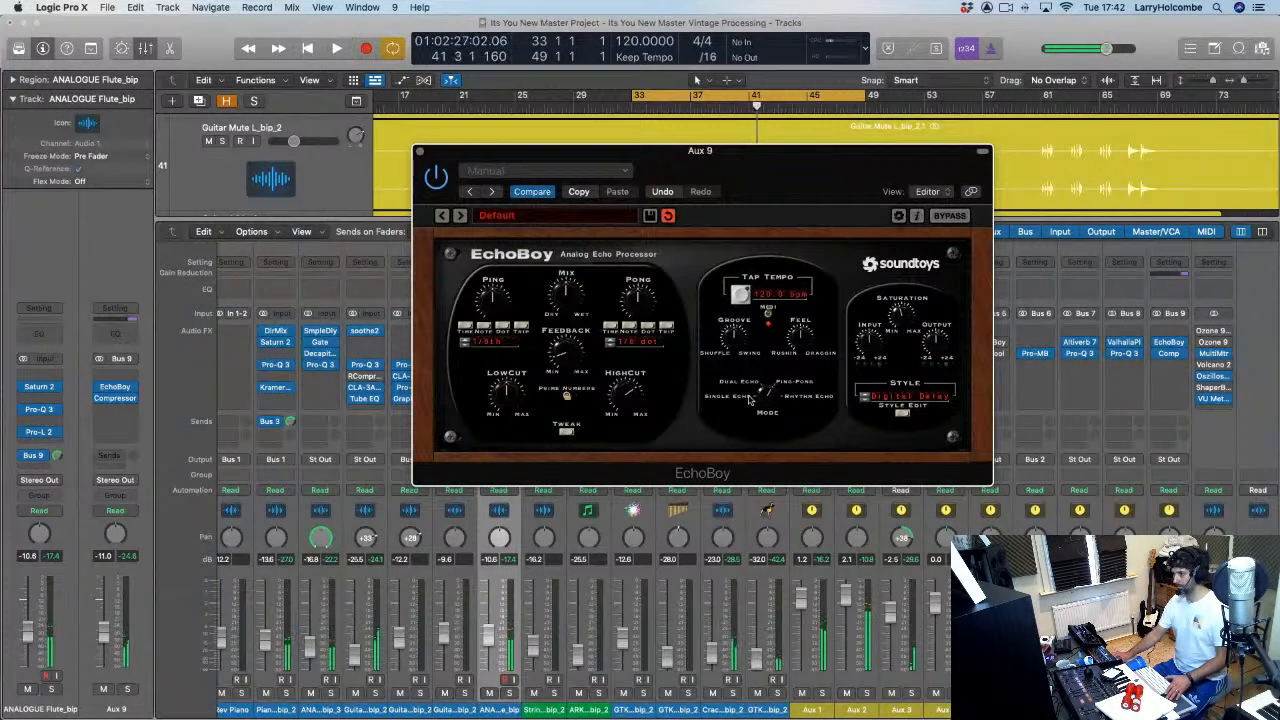
left_click(740, 400)
key("space")
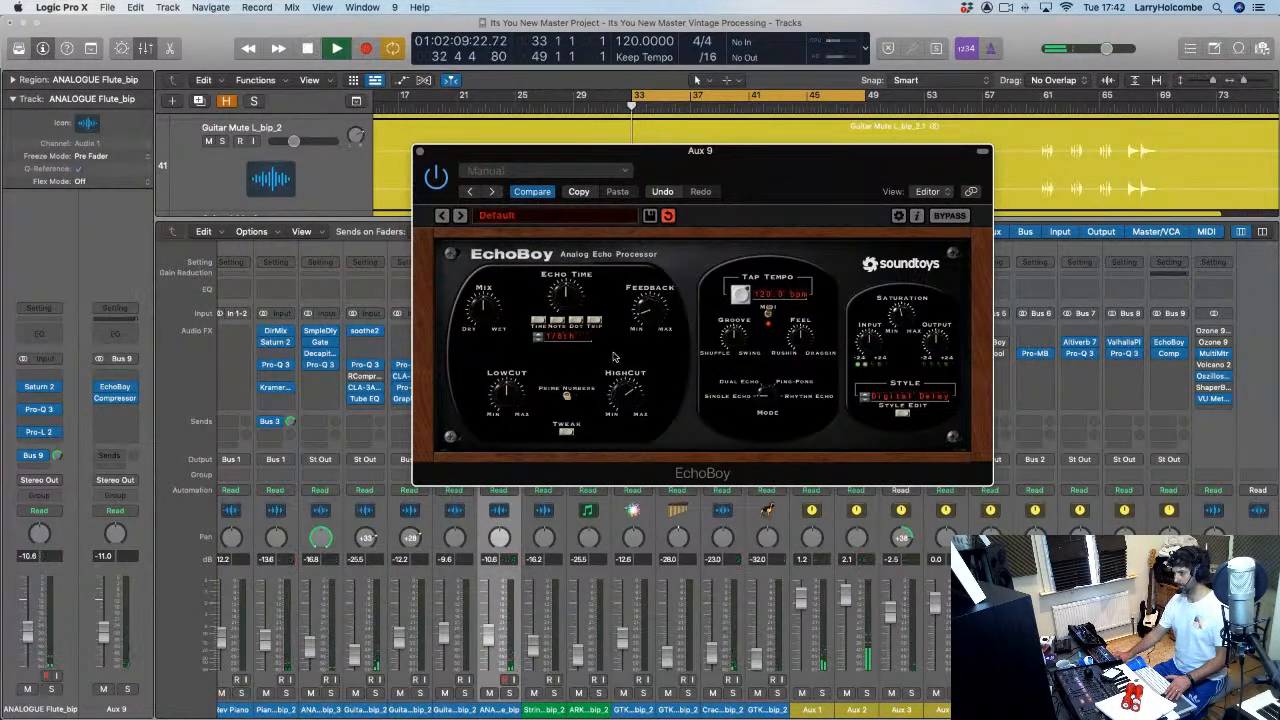
Step: Adjust EchoBoy's feedback, raise its mix toward fully wet, and balance the Aux 9 fader at about -10 dB
left_click_drag(655, 318, 655, 310)
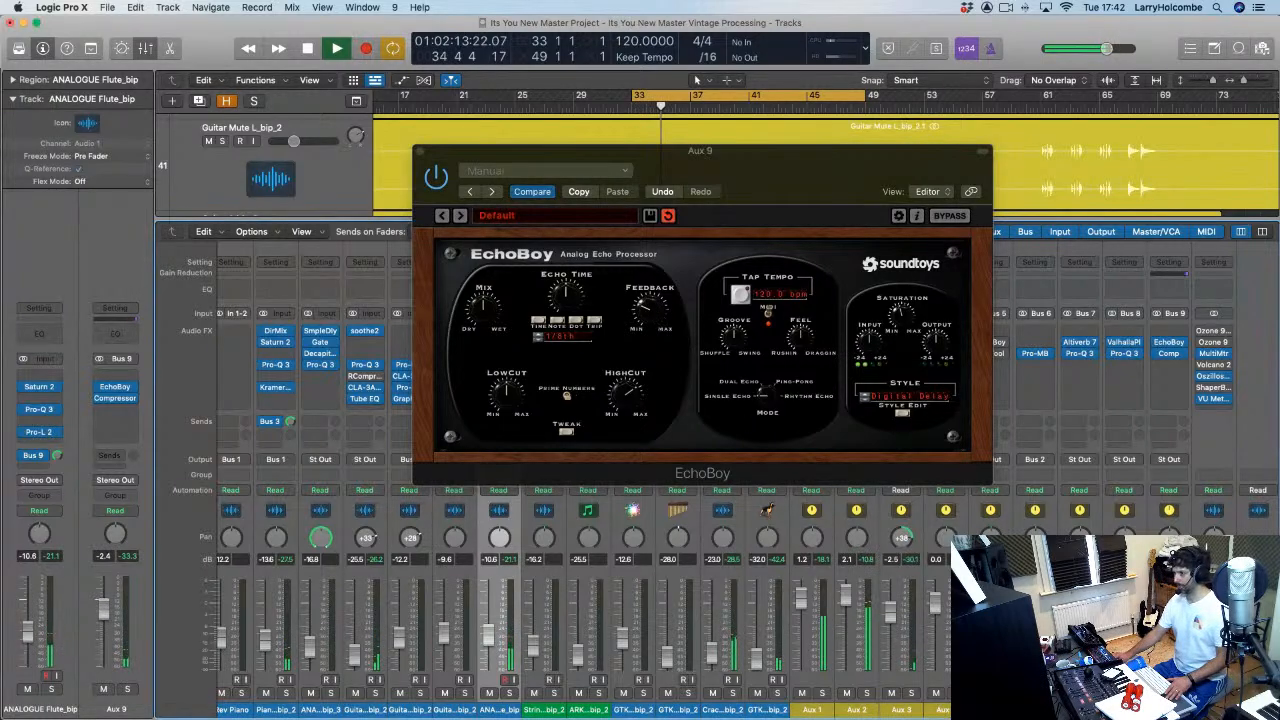
left_click(560, 358)
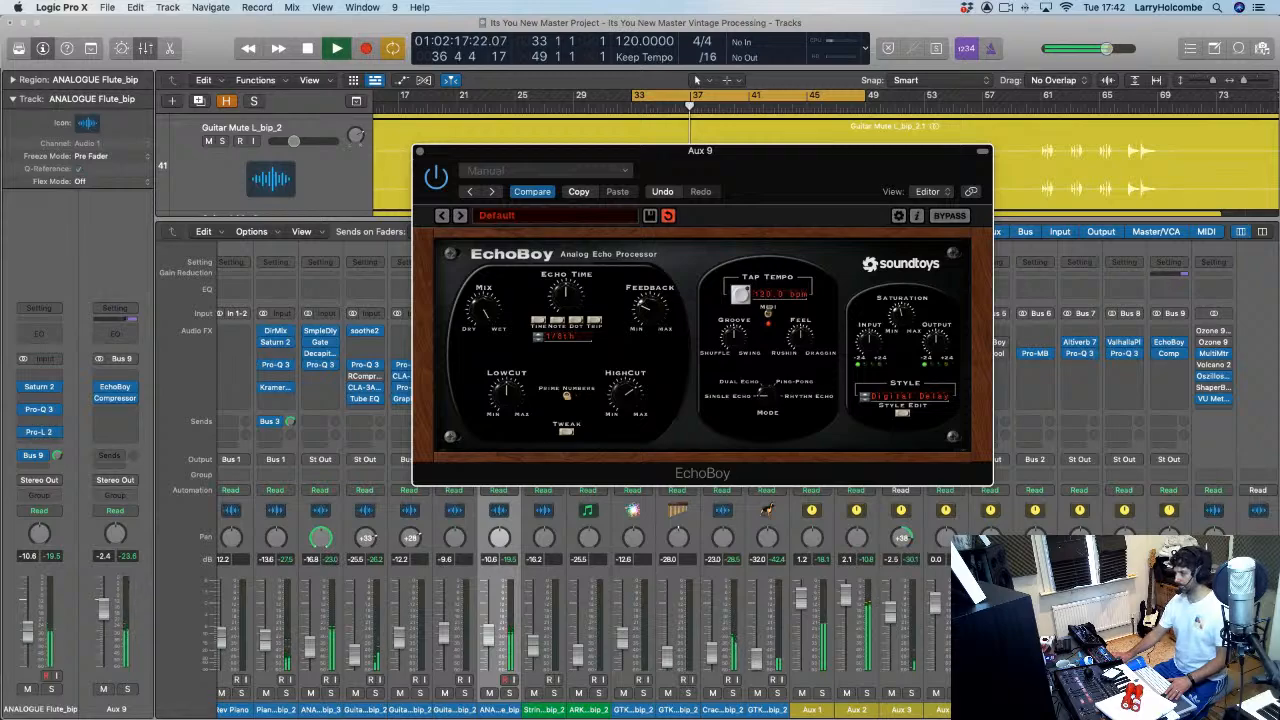
left_click_drag(104, 609, 104, 624)
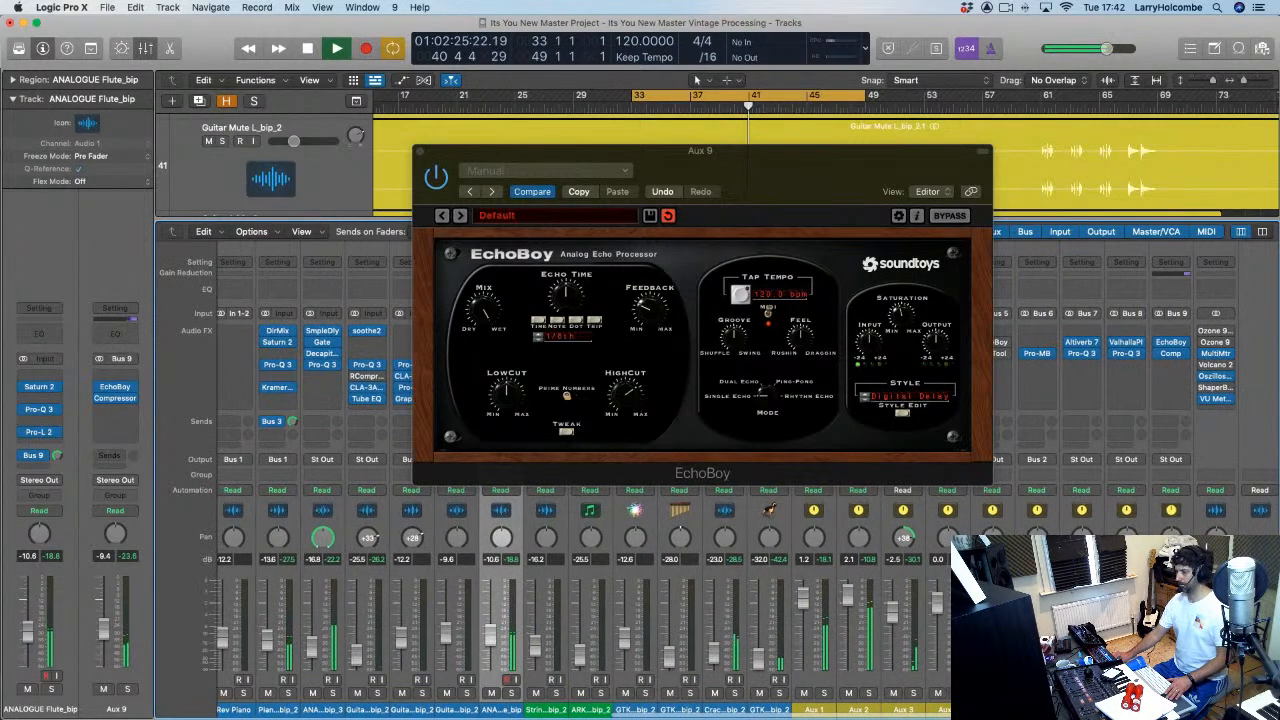
scroll(584, 600, "right", 1)
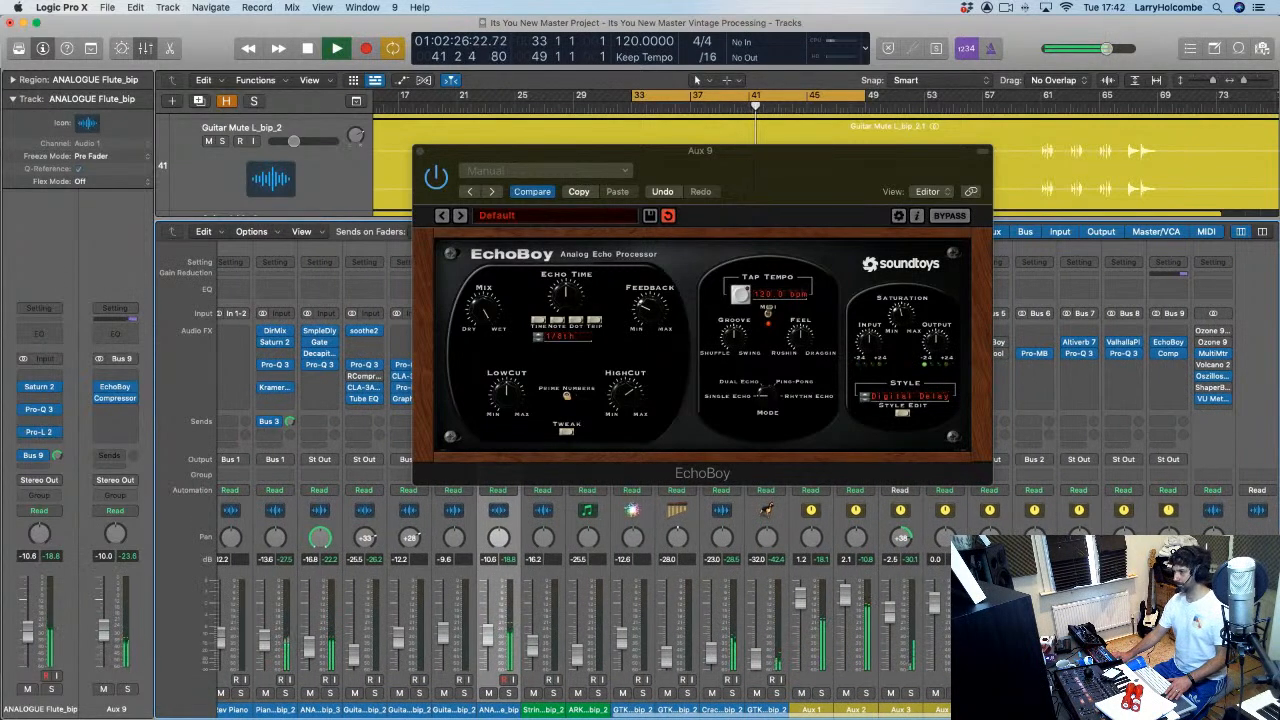
Step: Compare Ping-Pong with Single Echo during playback, settle on Single Echo, and close EchoBoy
left_click(803, 386)
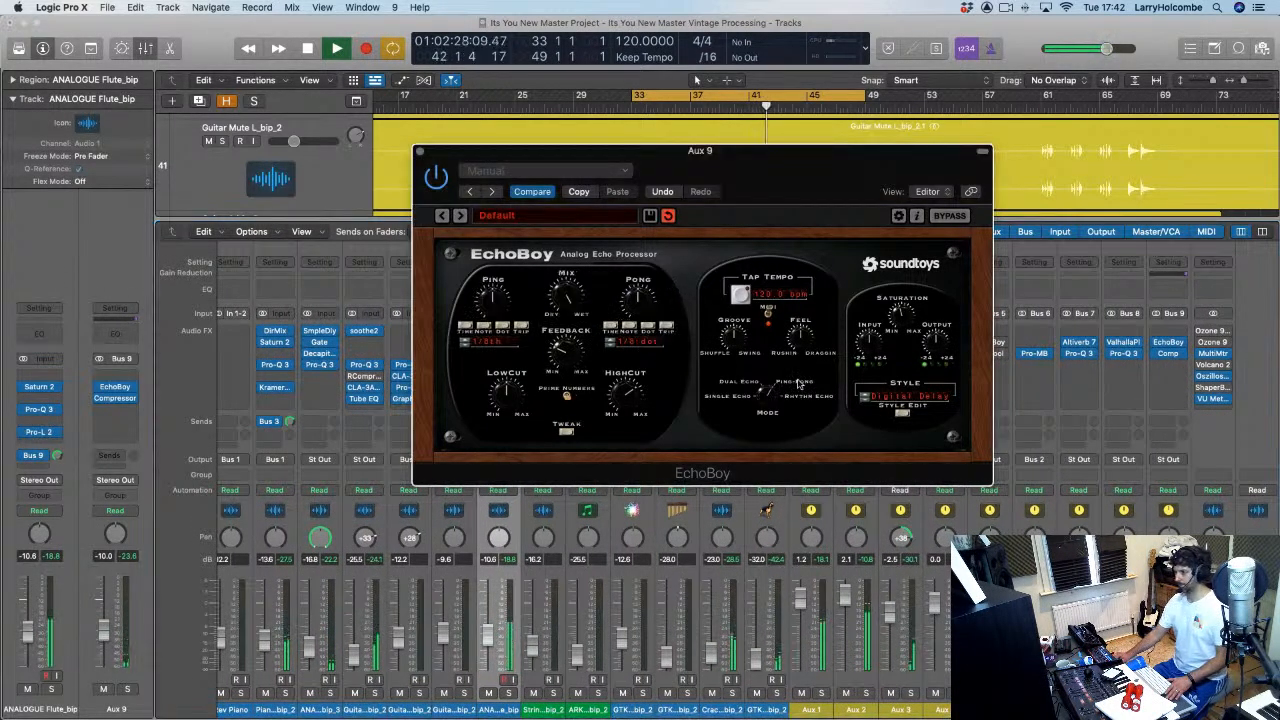
left_click(951, 545)
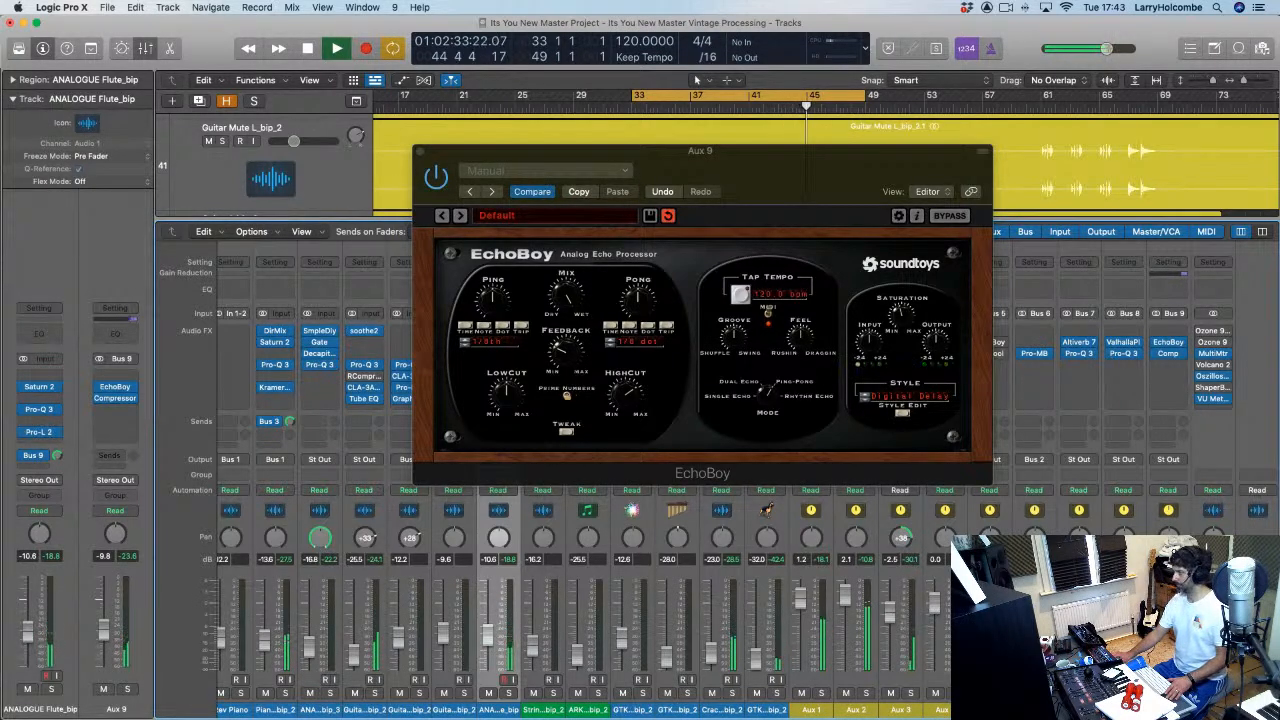
left_click(728, 397)
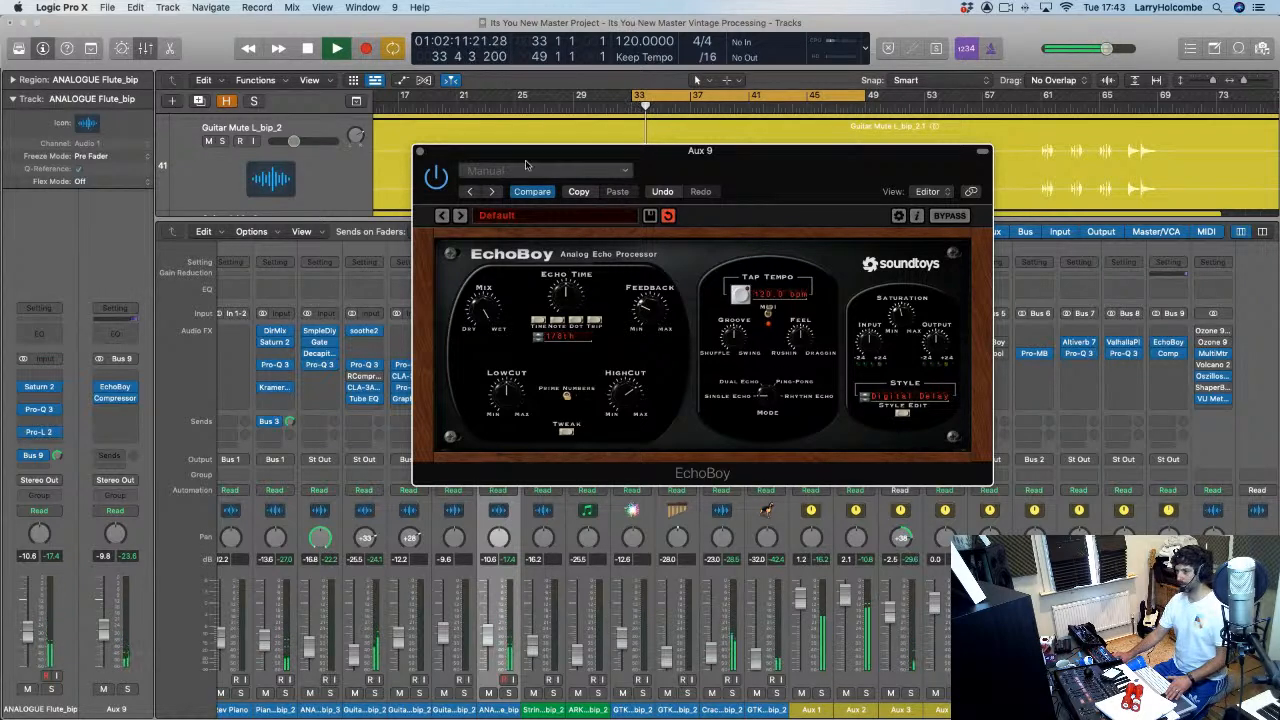
key("space")
left_click(420, 151)
Step: Hide the mixer and set the cycle range from bar 33 to bar 105 in the arrangement
left_click(674, 93)
scroll(664, 124, "down", 4)
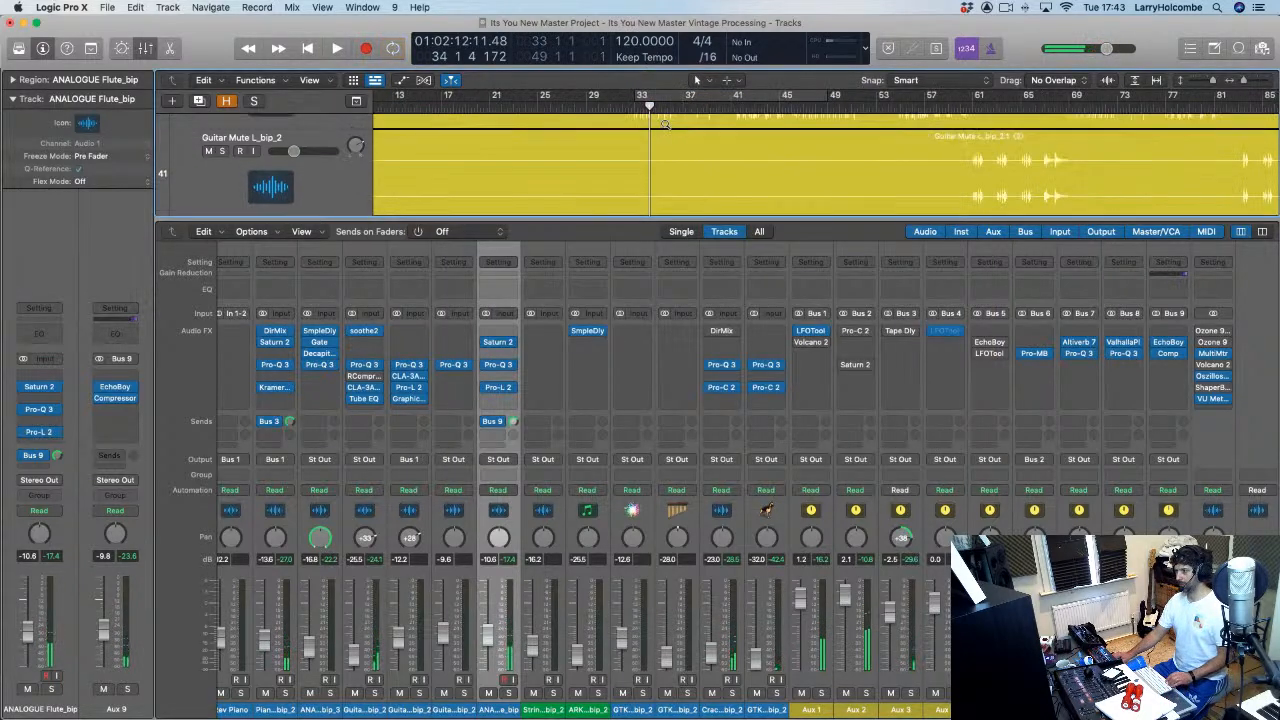
key("x")
scroll(960, 142, "up", 3)
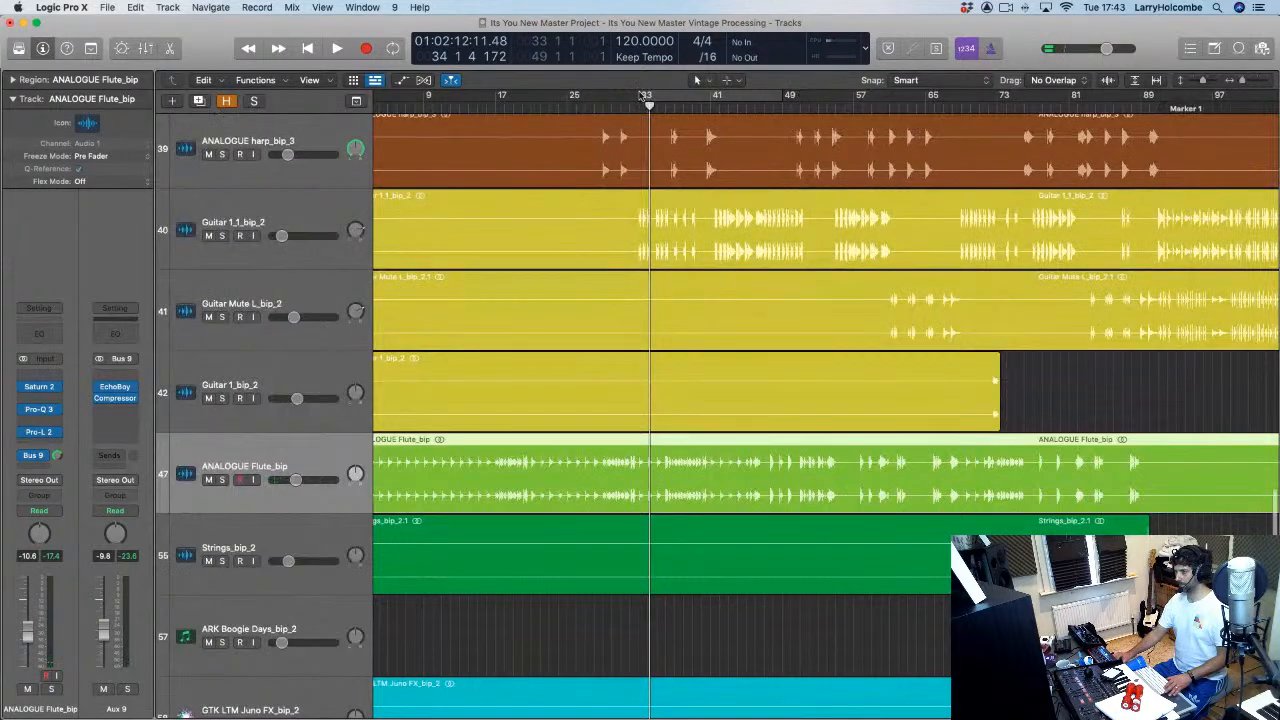
left_click_drag(668, 95, 1200, 147)
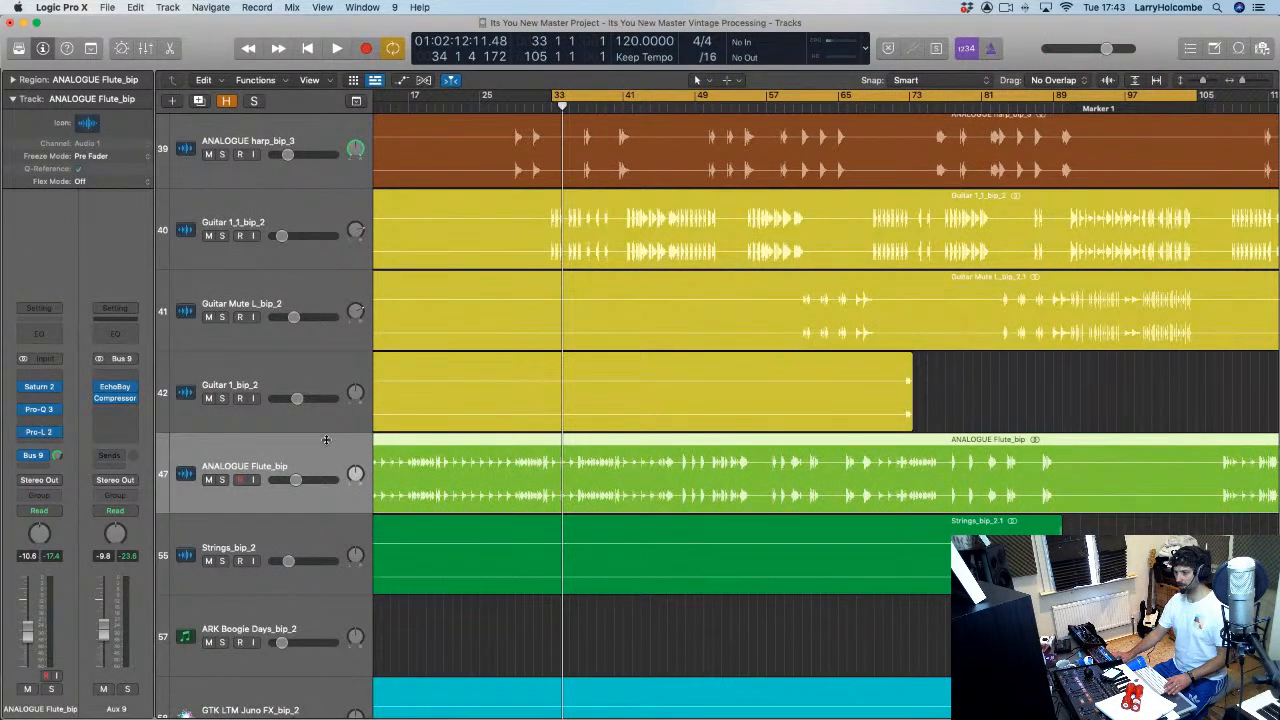
Step: Audition Ping-Pong mode in Aux 9's EchoBoy during playback, and set the delay to Single Echo mode
left_click(114, 390)
left_click(792, 383)
key("space")
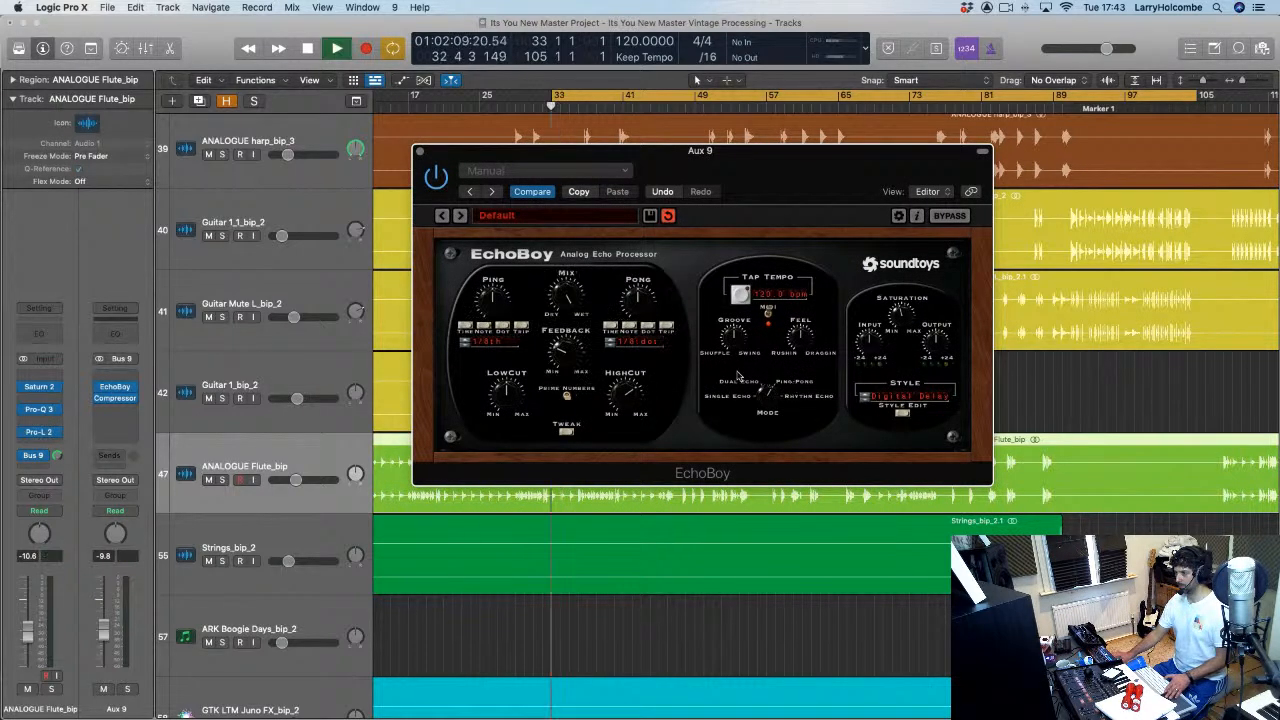
left_click(738, 398)
key("space")
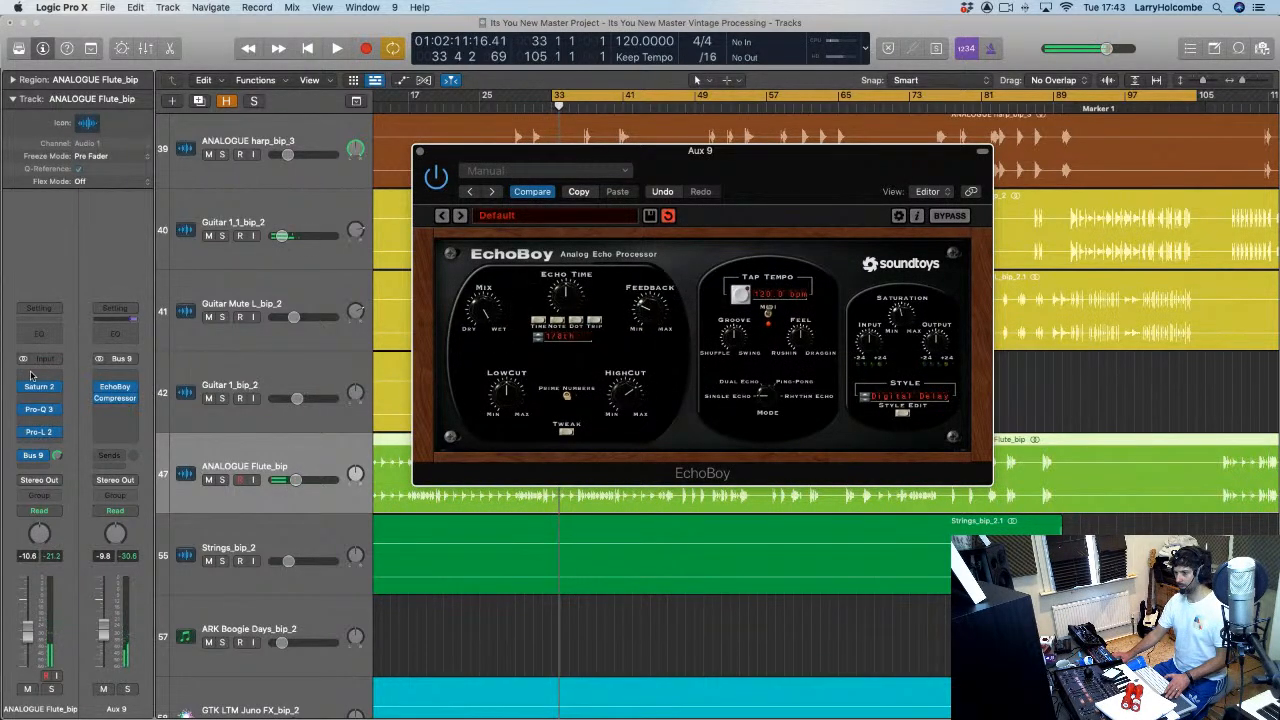
Step: Insert the stereo Soundtoys PanMan plug-in below the compressor on Aux 9
left_click(100, 408)
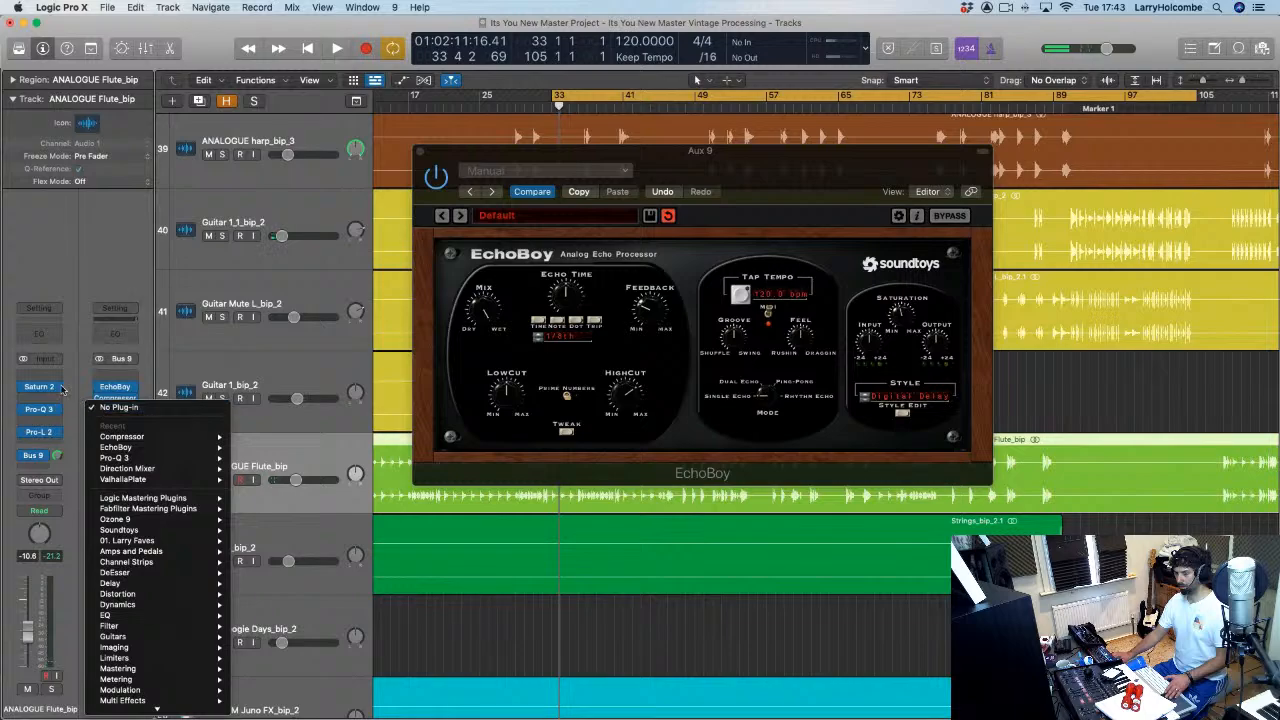
left_click(61, 388)
left_click(98, 398)
left_click(132, 409)
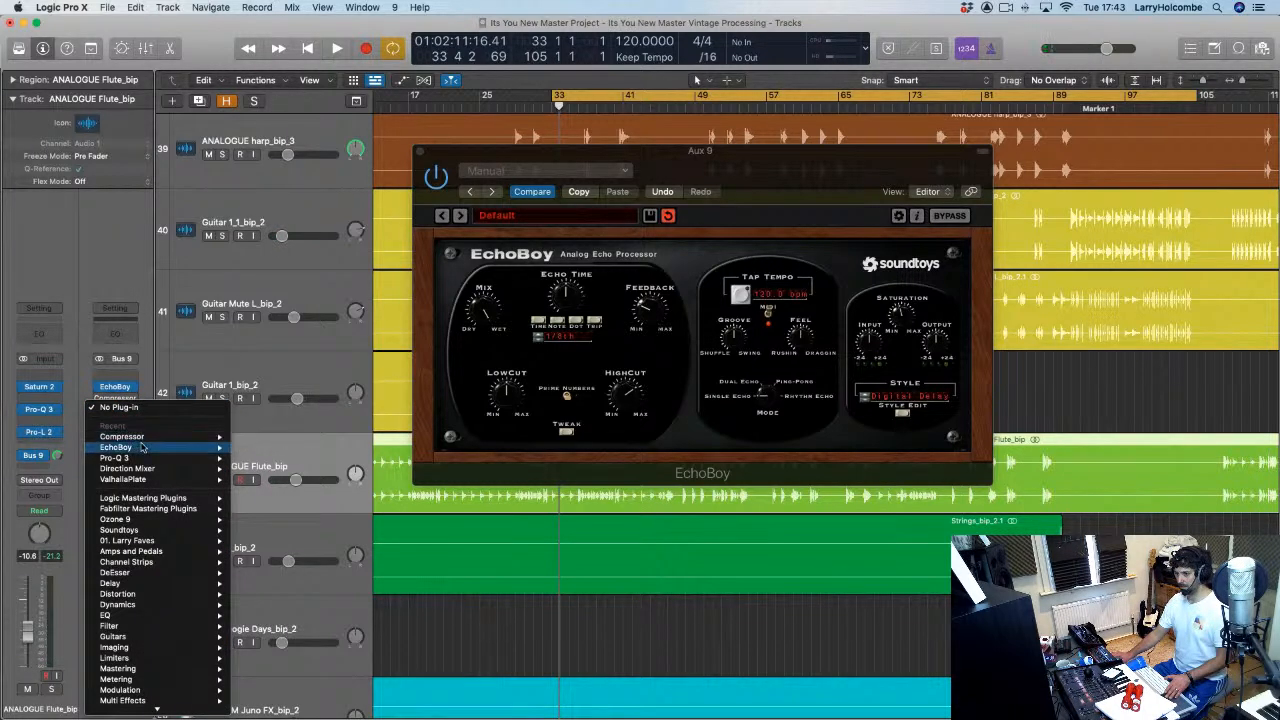
scroll(140, 460, "down", 2)
mouse_move(160, 470)
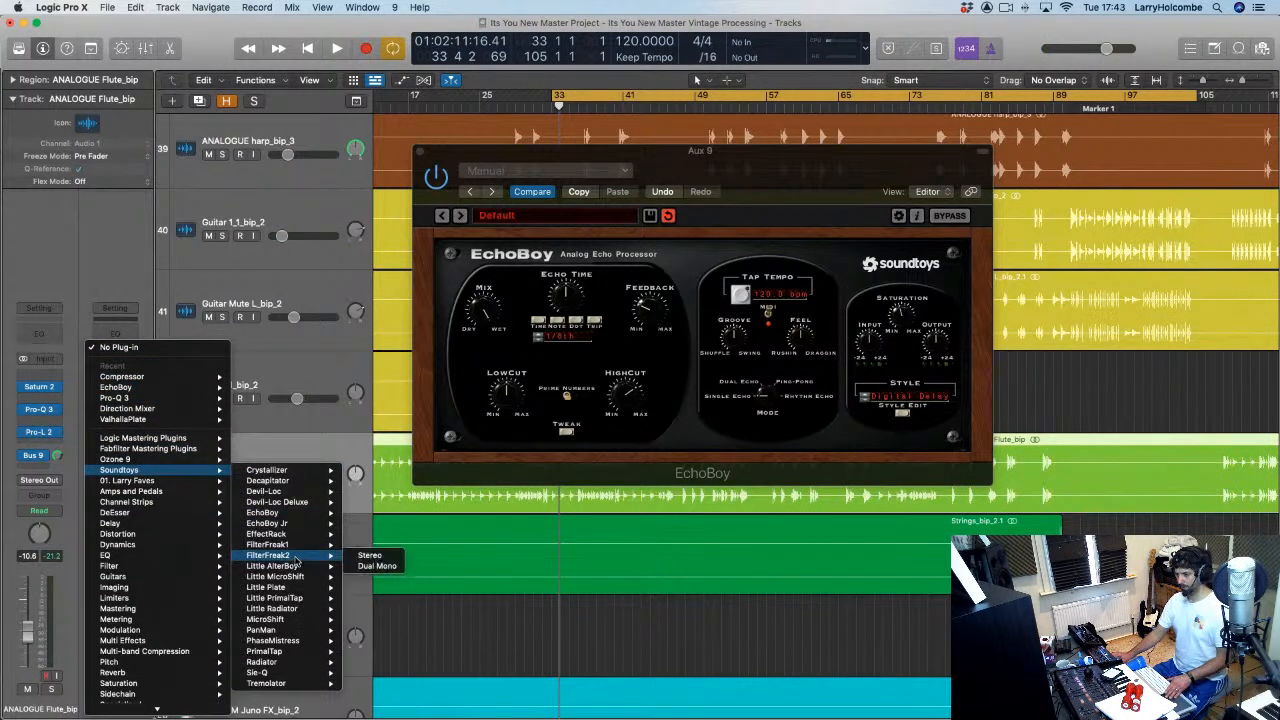
mouse_move(289, 632)
left_click(362, 631)
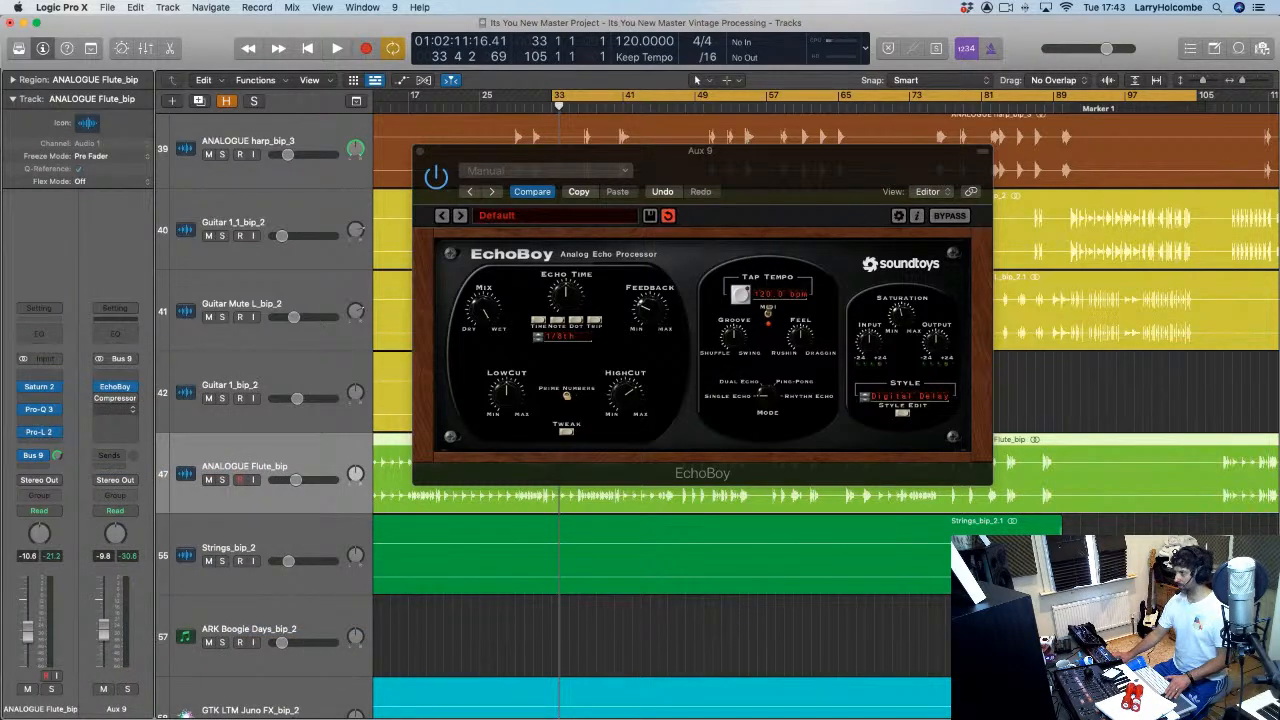
Step: Turn up PanMan's Width during playback and raise the Aux 9 fader to about -5.7 dB
key("space")
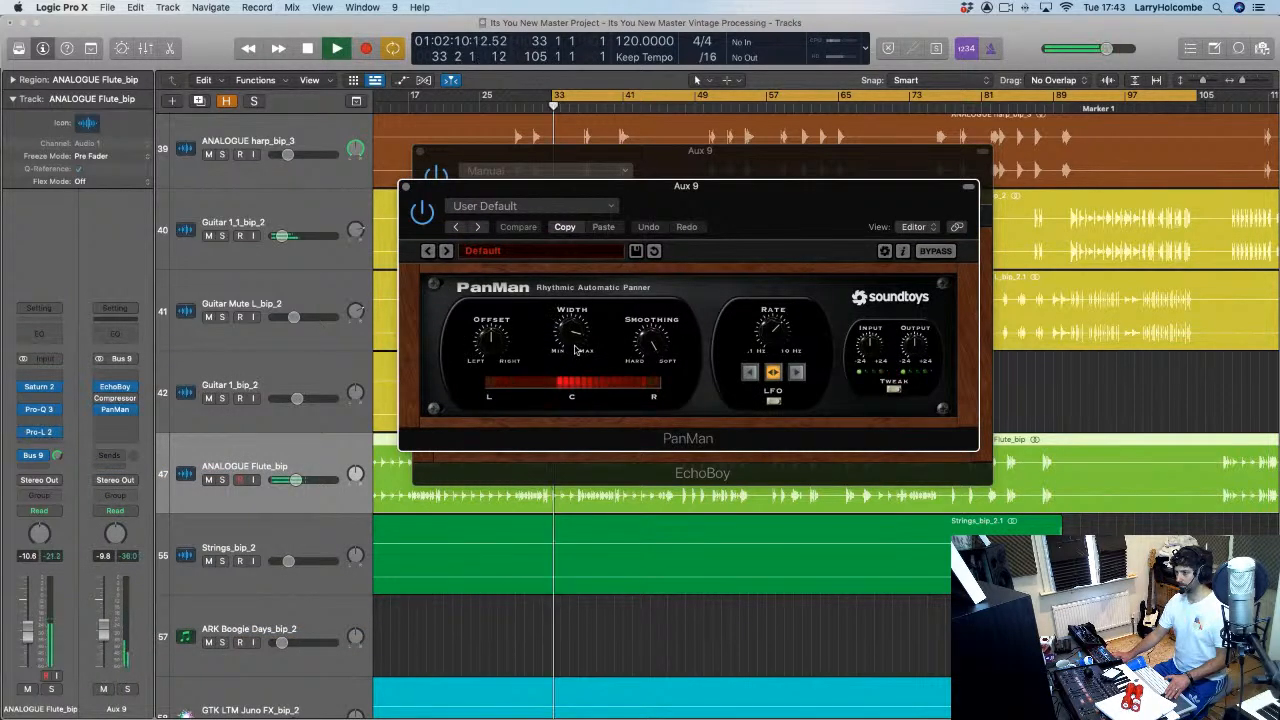
left_click_drag(576, 349, 578, 296)
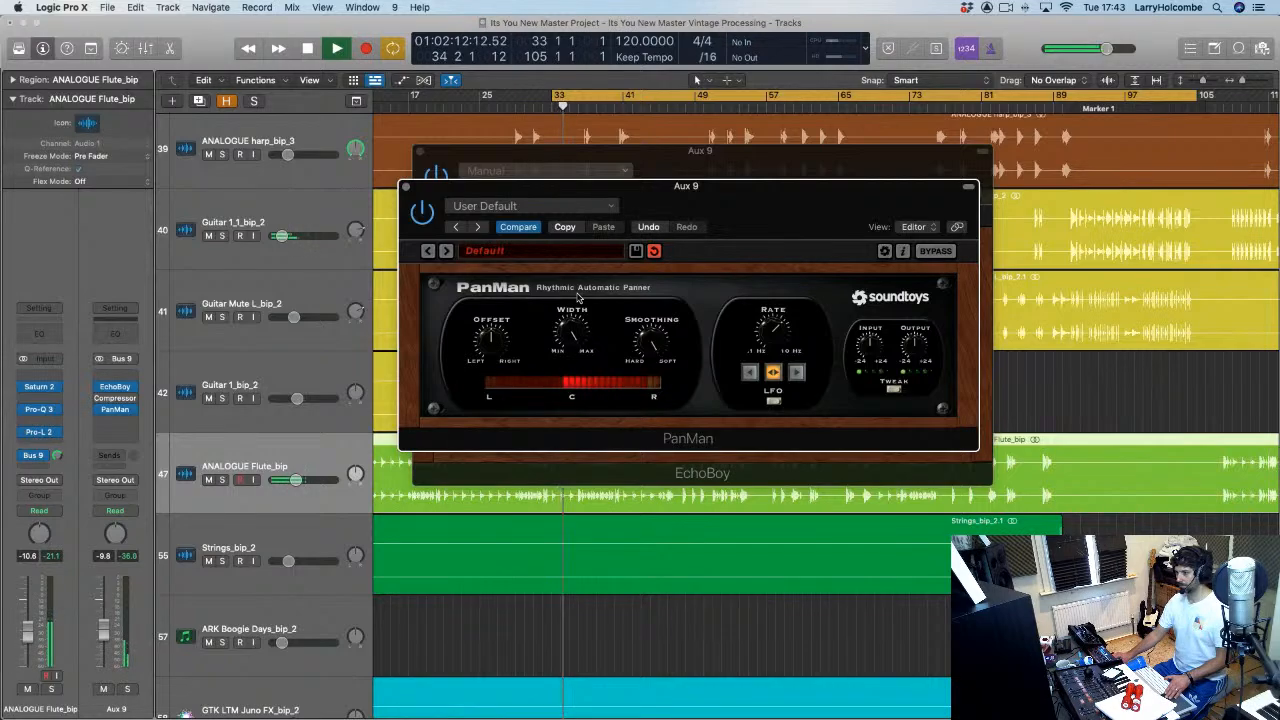
left_click_drag(102, 615, 103, 622)
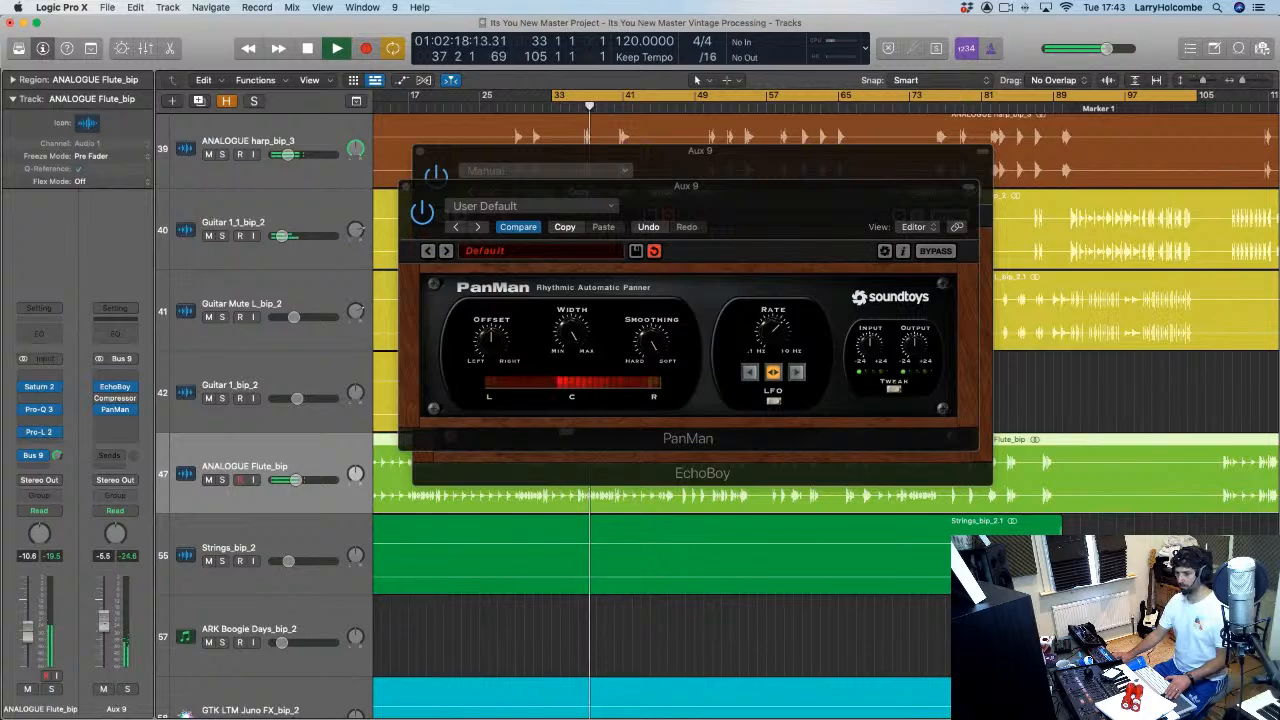
left_click(415, 196)
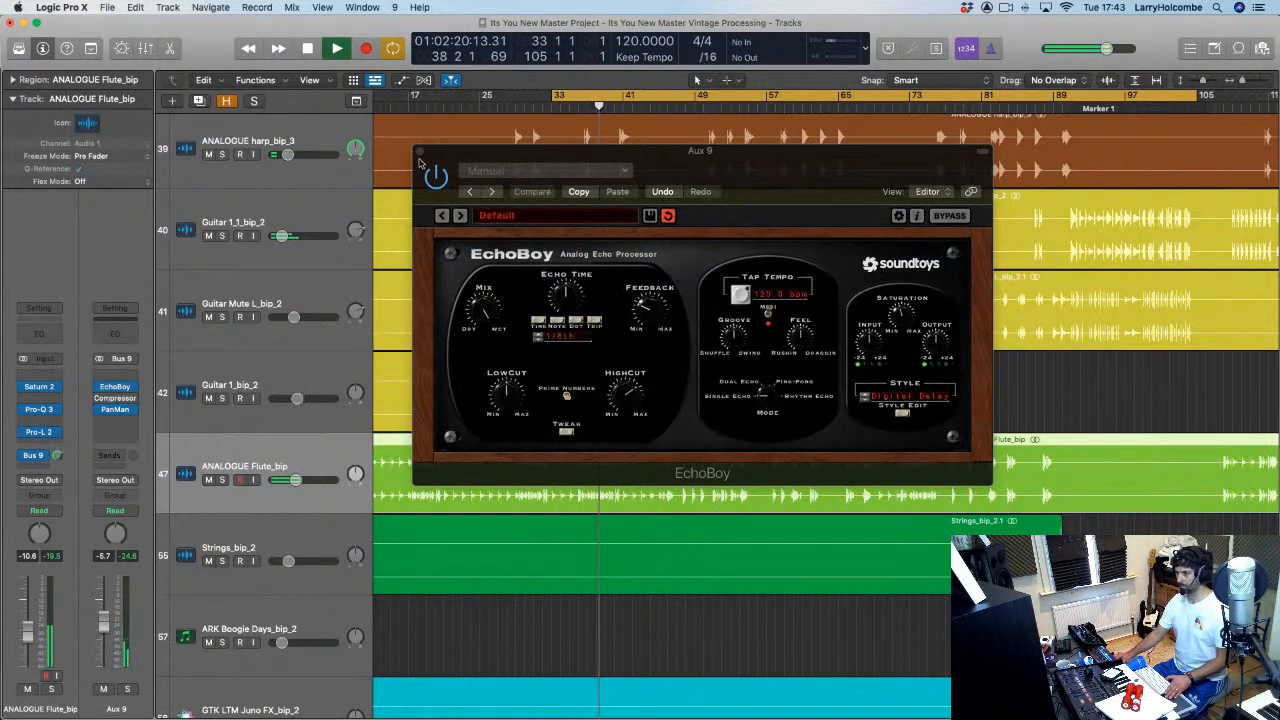
left_click(420, 151)
Step: Show the mixer and add a Bus 8 send on the Aux 9 channel
key("x")
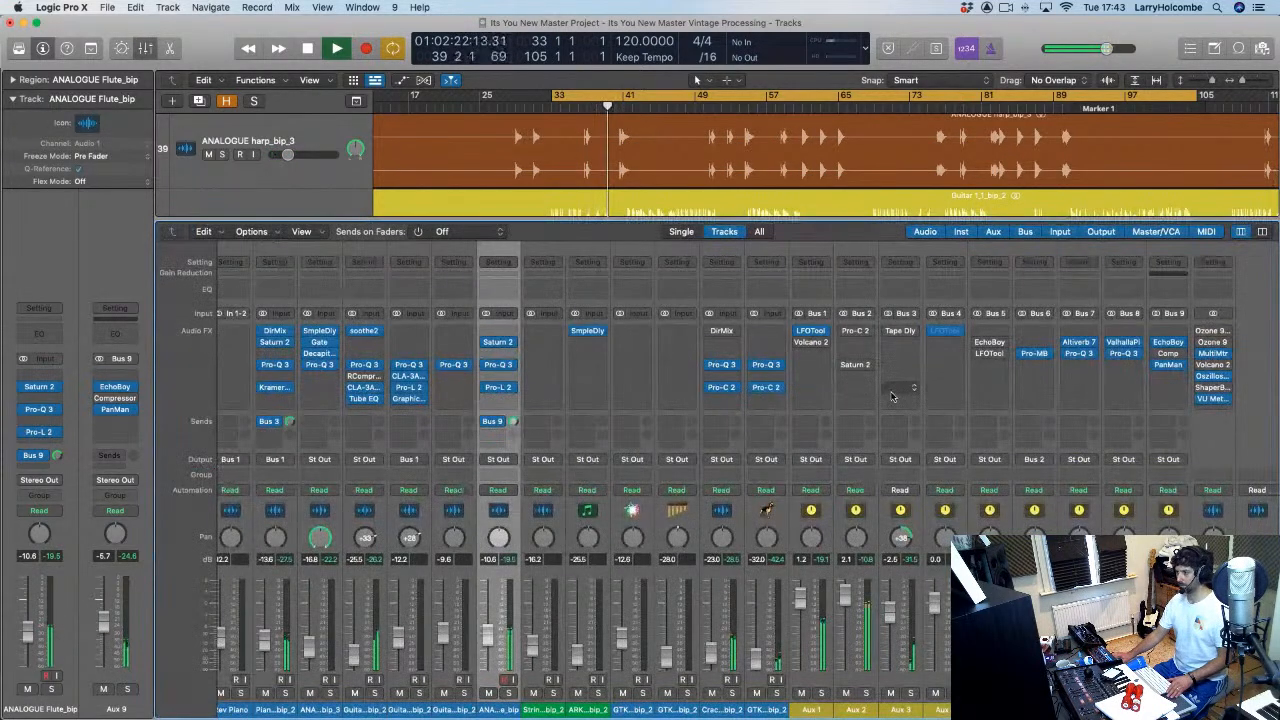
left_click(1166, 420)
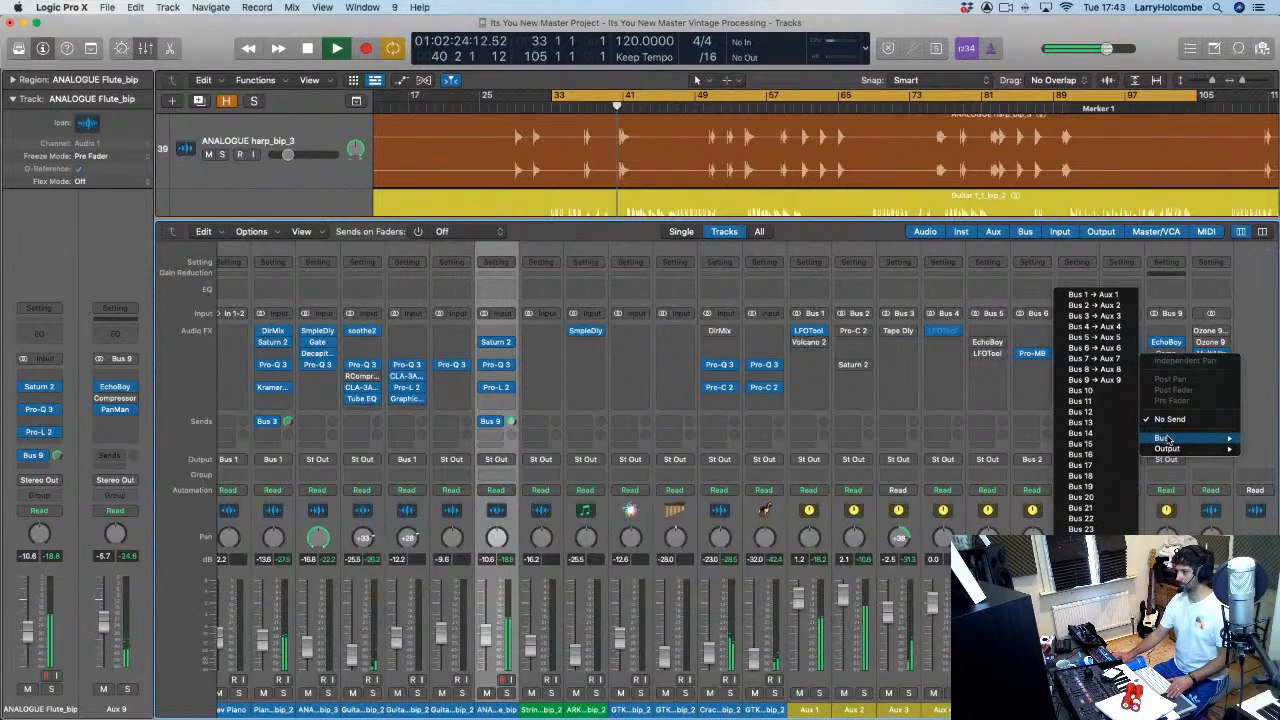
left_click(963, 384)
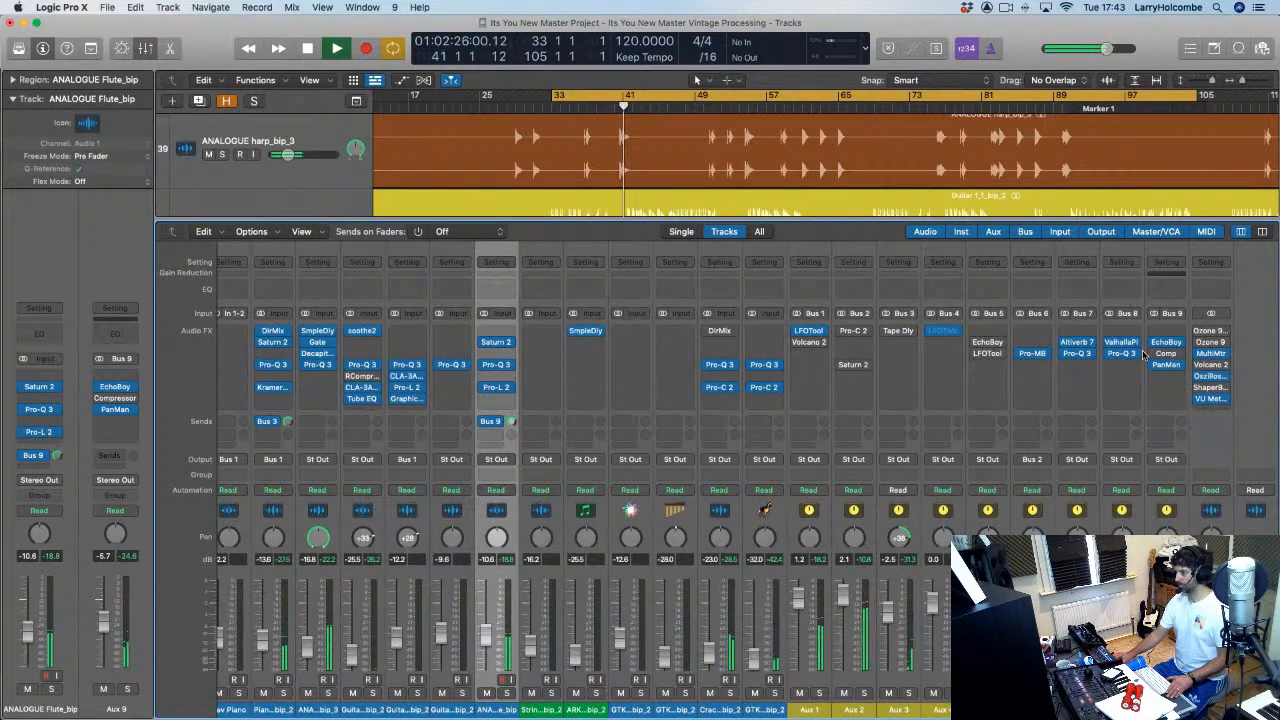
left_click(1166, 420)
mouse_move(1163, 438)
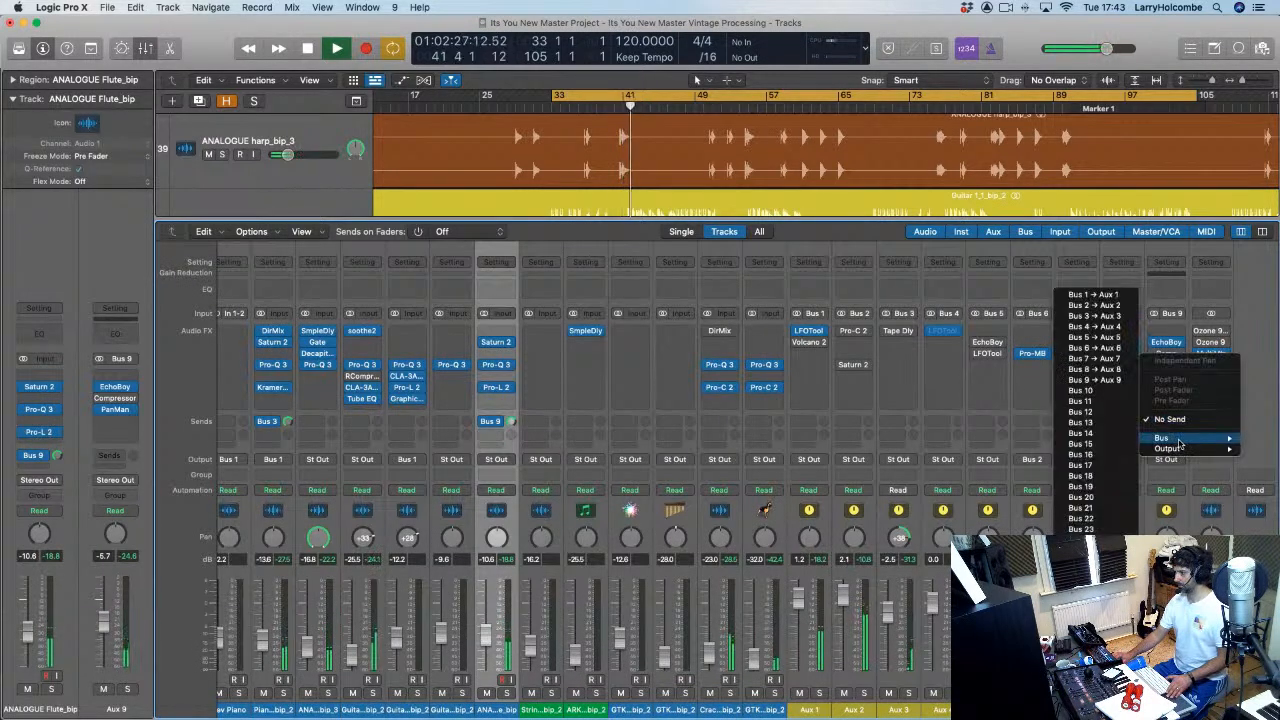
left_click(1095, 369)
key("space")
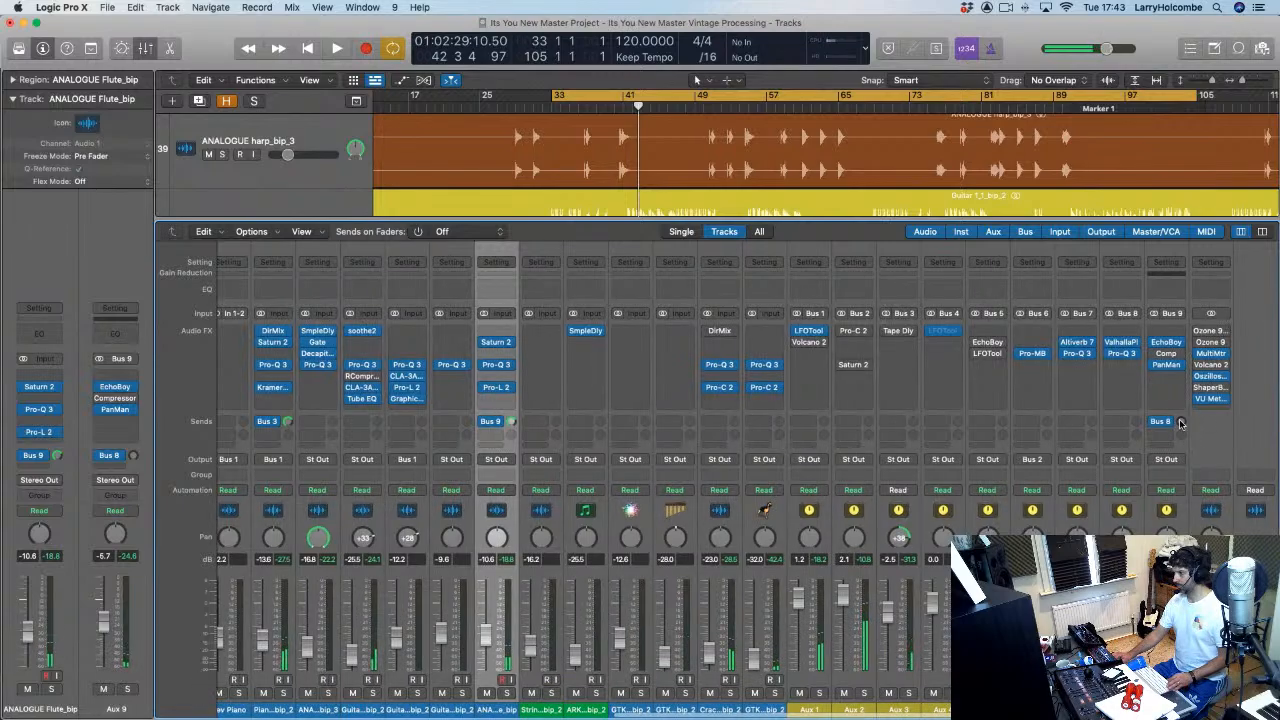
Step: Raise Aux 9's Bus 8 send to about +4.6 dB and its fader to about -3.6 dB during playback
key("space")
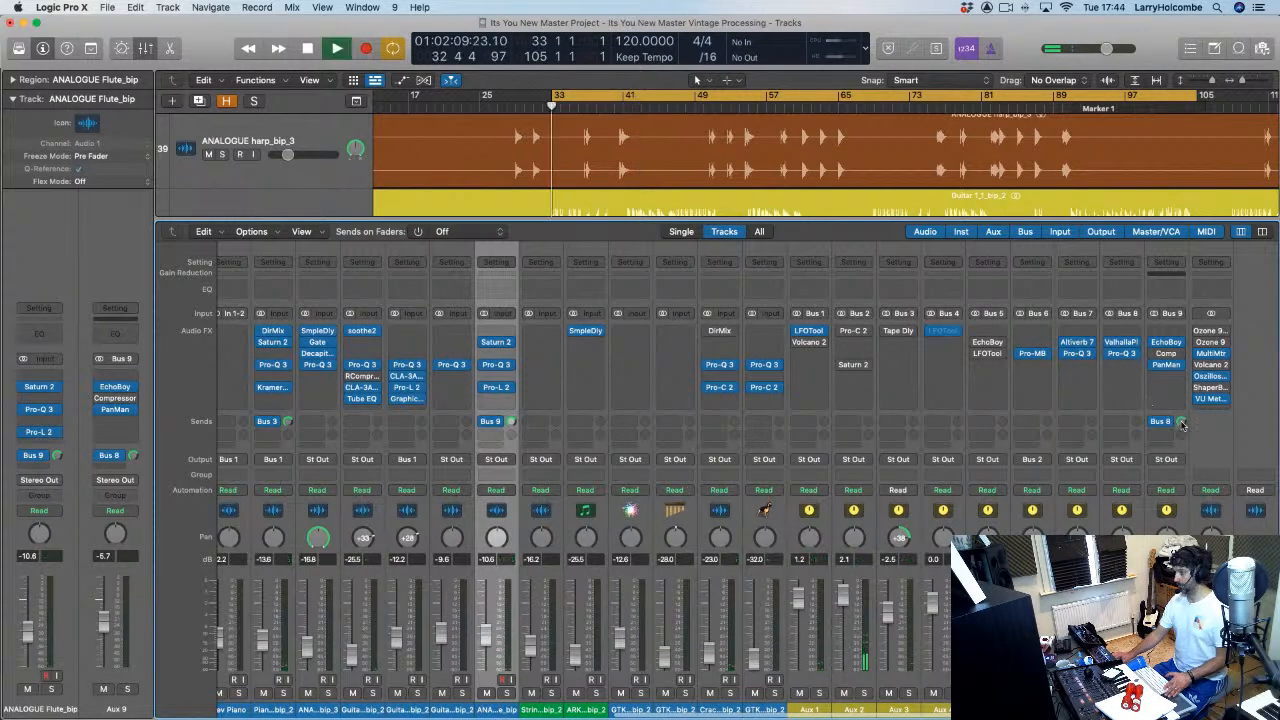
left_click_drag(1181, 421, 1180, 394)
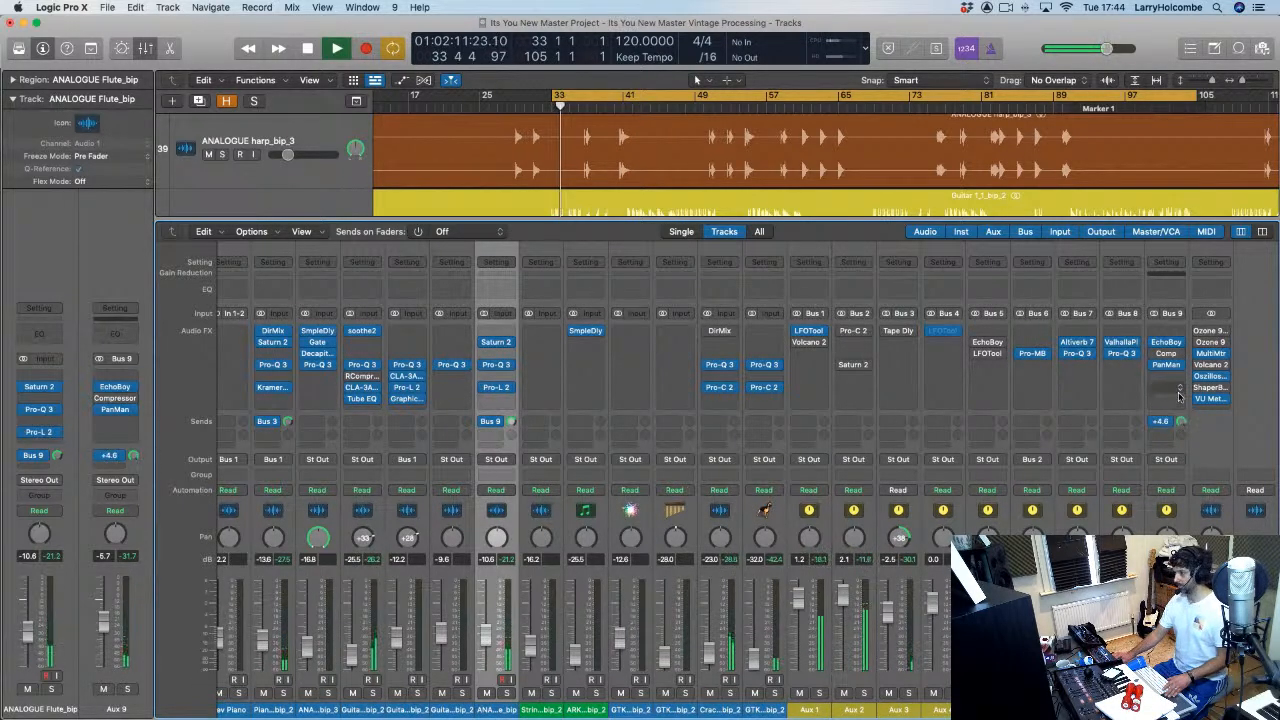
mouse_move(1155, 622)
left_mouse_down()
mouse_move(1155, 576)
mouse_move(1155, 616)
left_mouse_up()
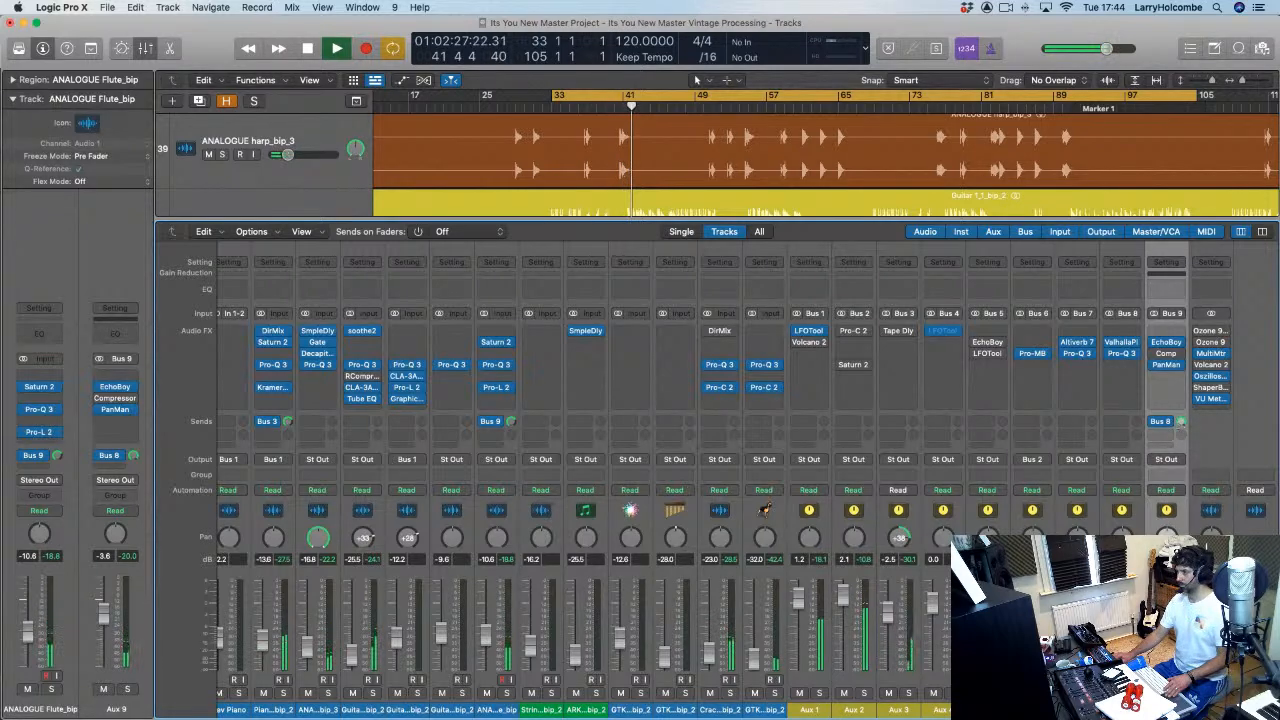
Step: Adjust the Feedback and HighCut in Aux 9's EchoBoy and lower the channel fader to about -5.3 dB
left_click(1167, 347)
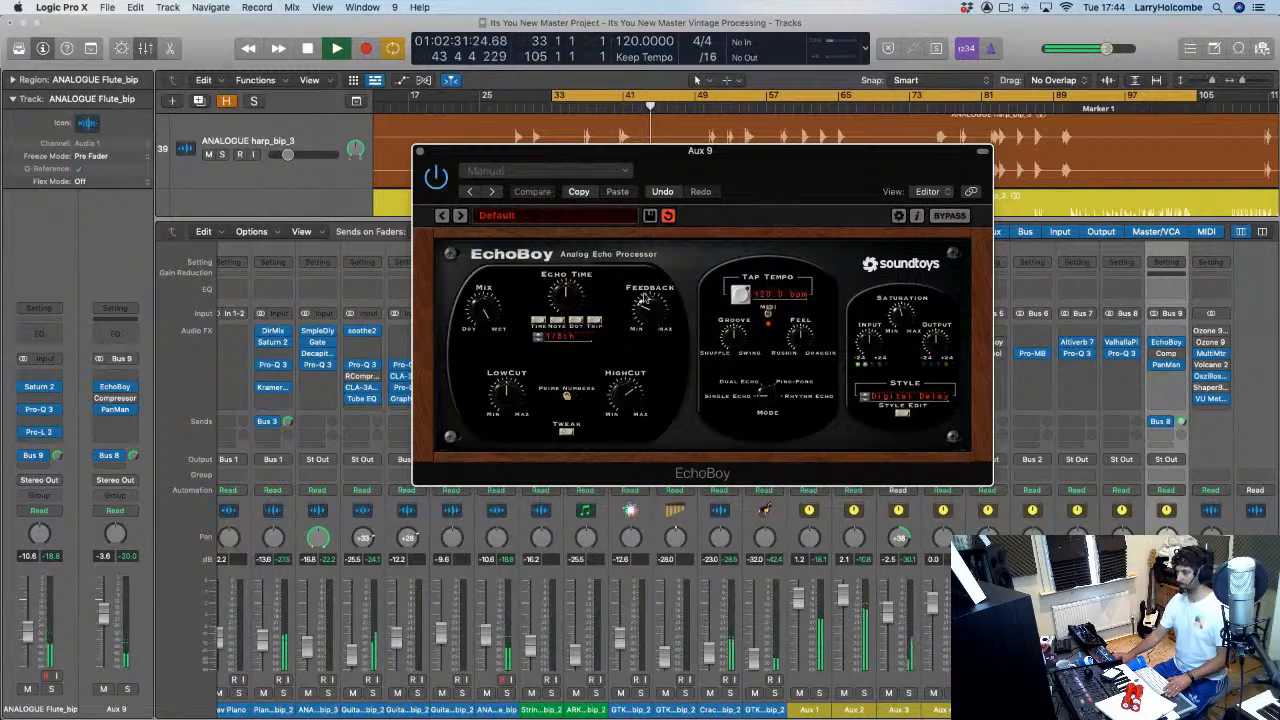
left_click_drag(645, 298, 647, 271)
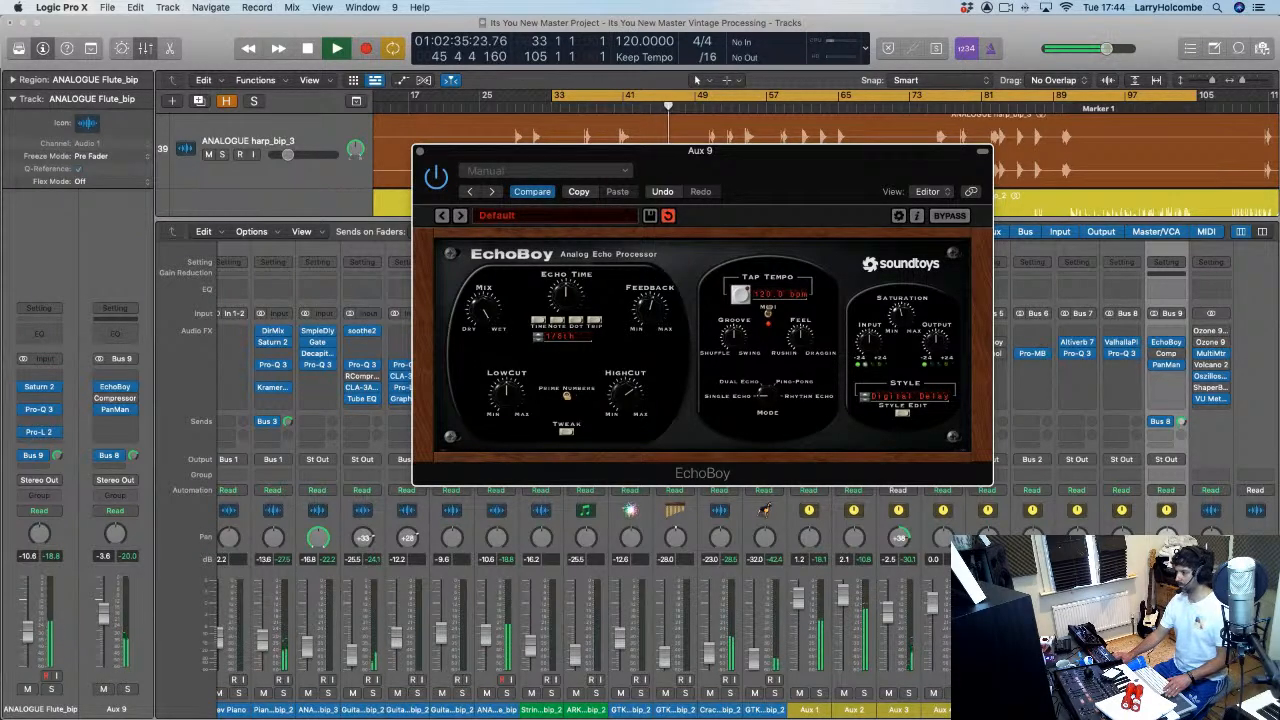
left_click_drag(1155, 617, 1155, 620)
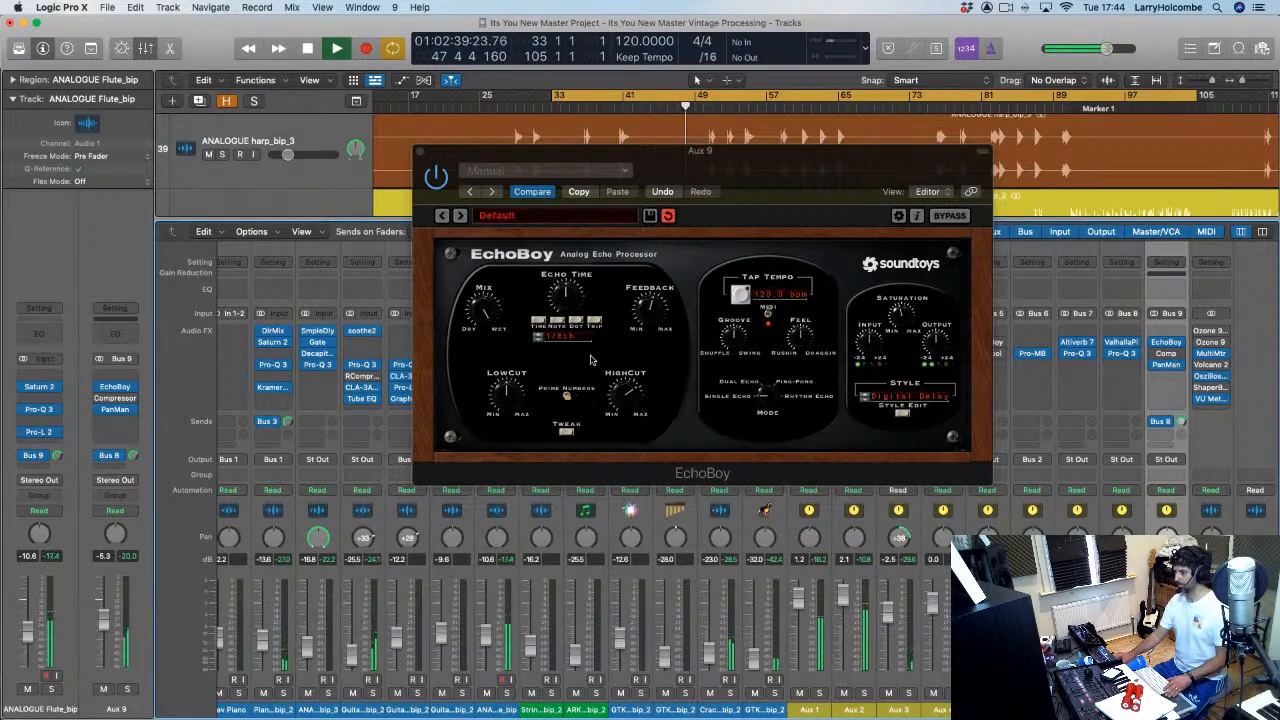
left_click(622, 392)
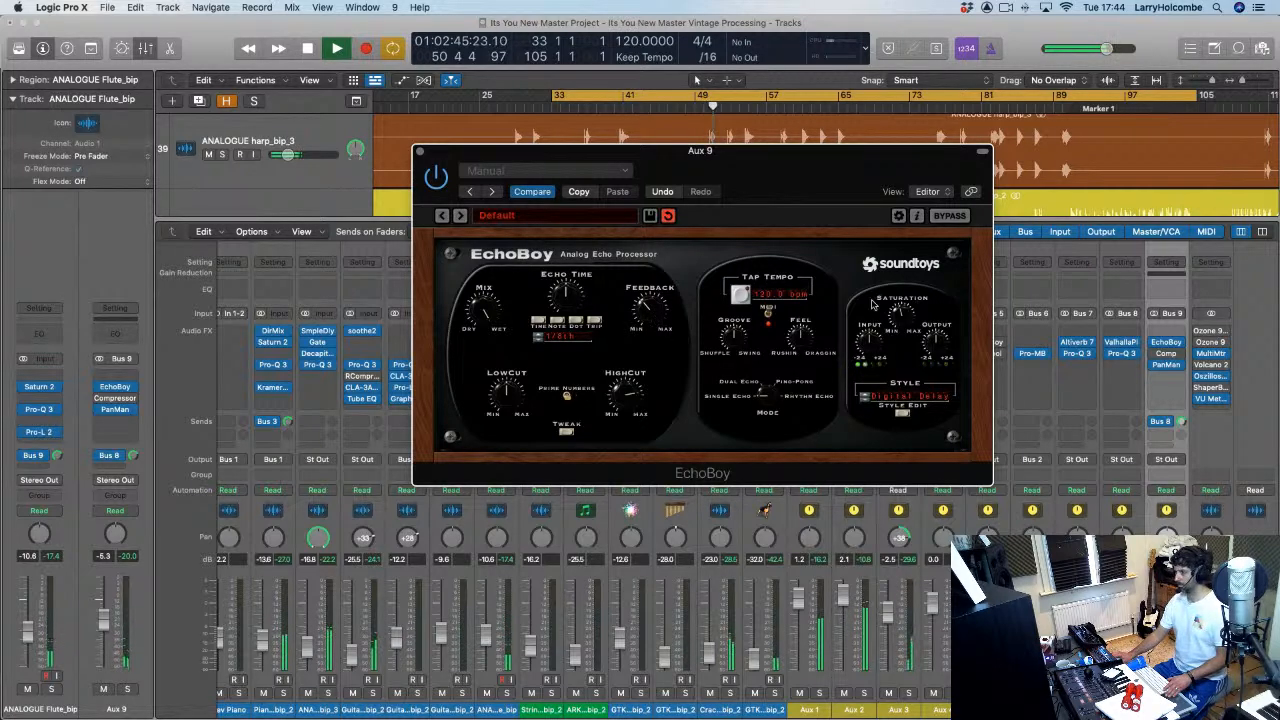
Step: Lower the panning Rate slightly in Aux 9's PanMan and close both plug-in windows
left_click(1166, 366)
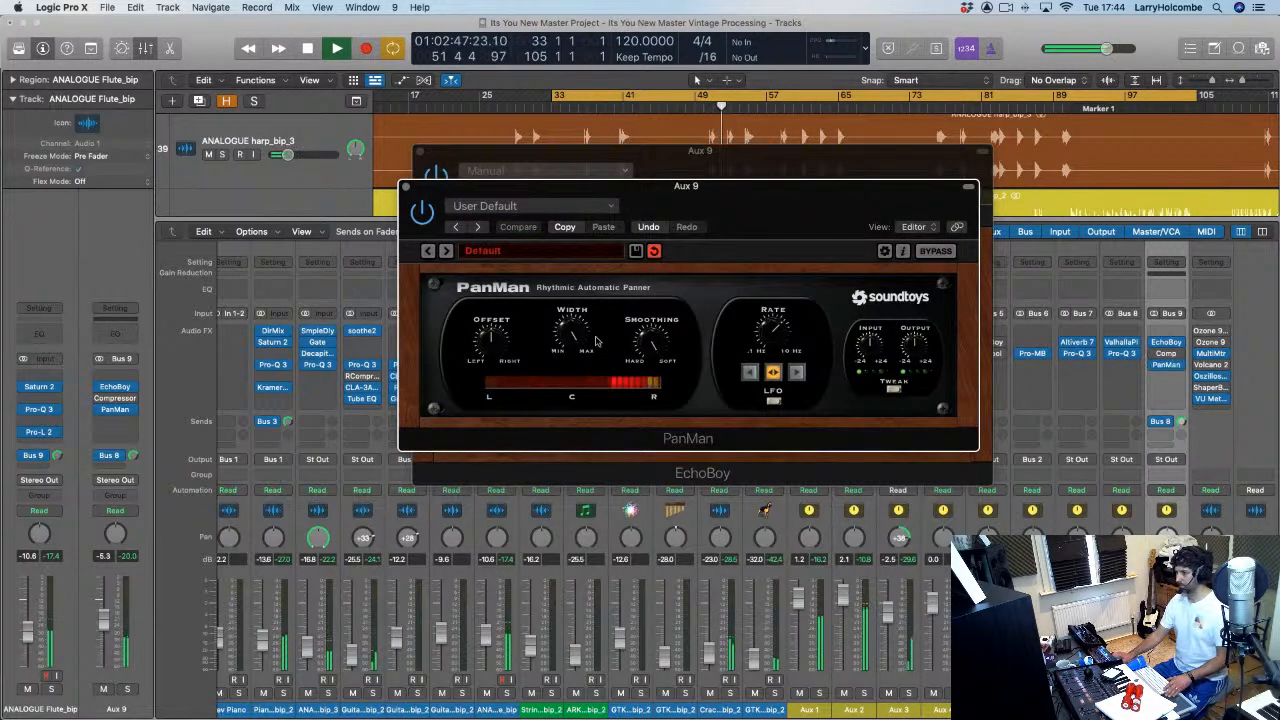
left_click_drag(776, 331, 779, 357)
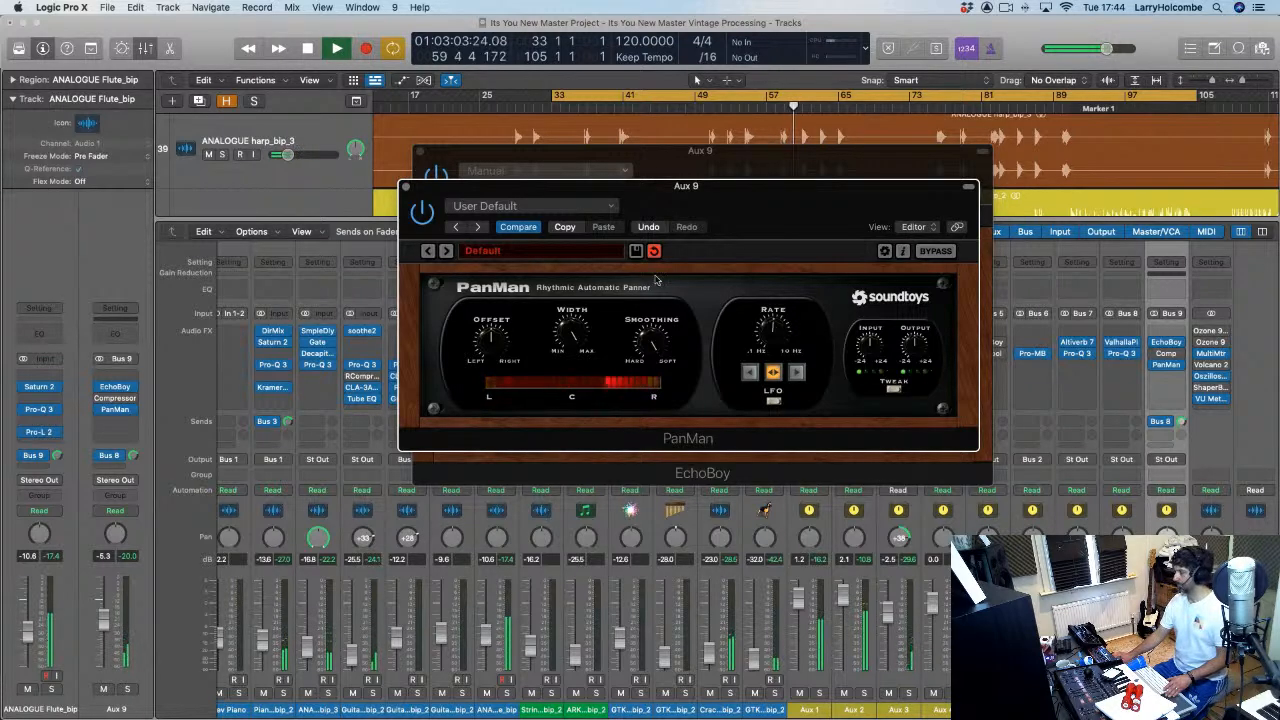
left_click(405, 188)
left_click(422, 152)
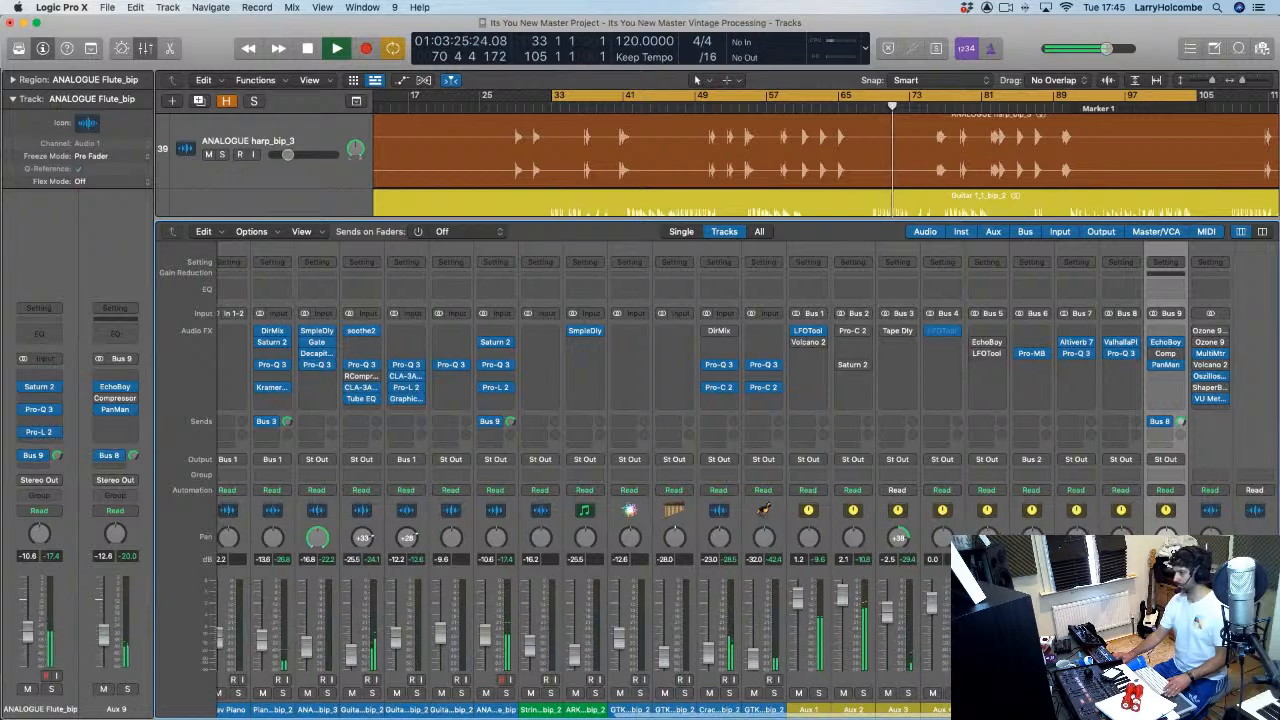
Step: Load the vocal preset EdgyVocalSlap in Aux 9's EchoBoy and switch it to Single Echo mode
key("space")
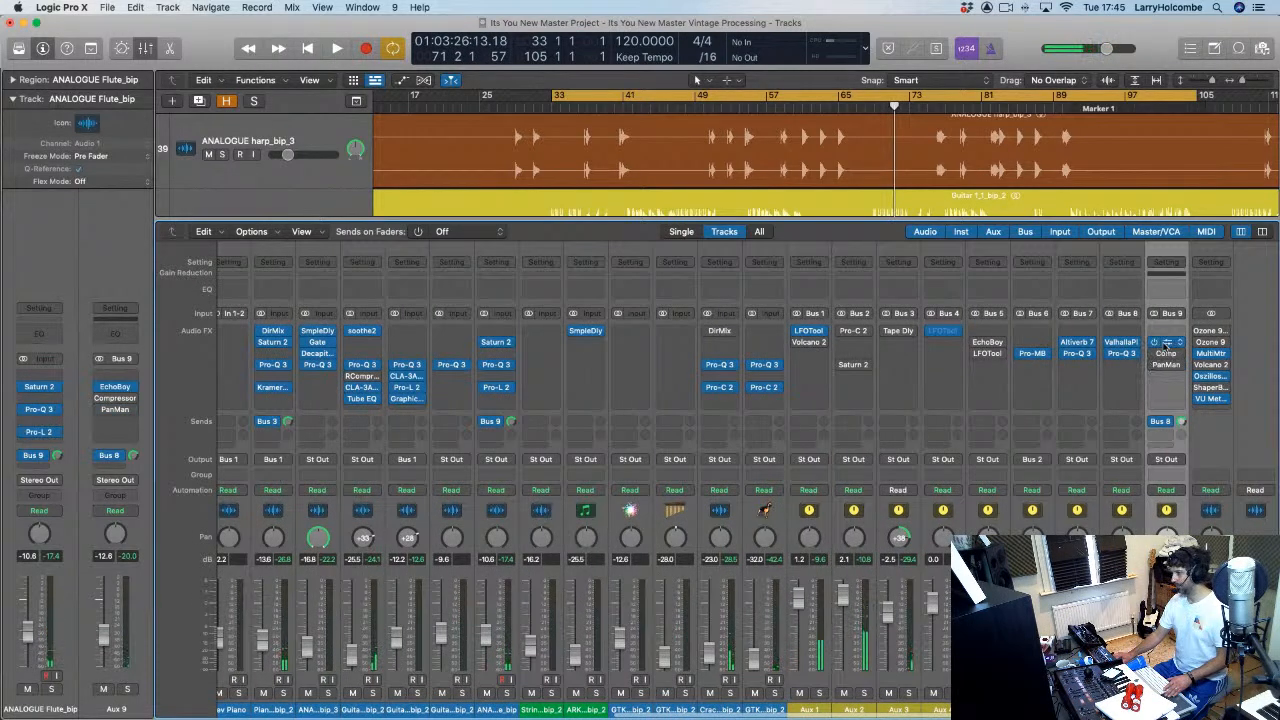
left_click(1166, 344)
left_click(483, 216)
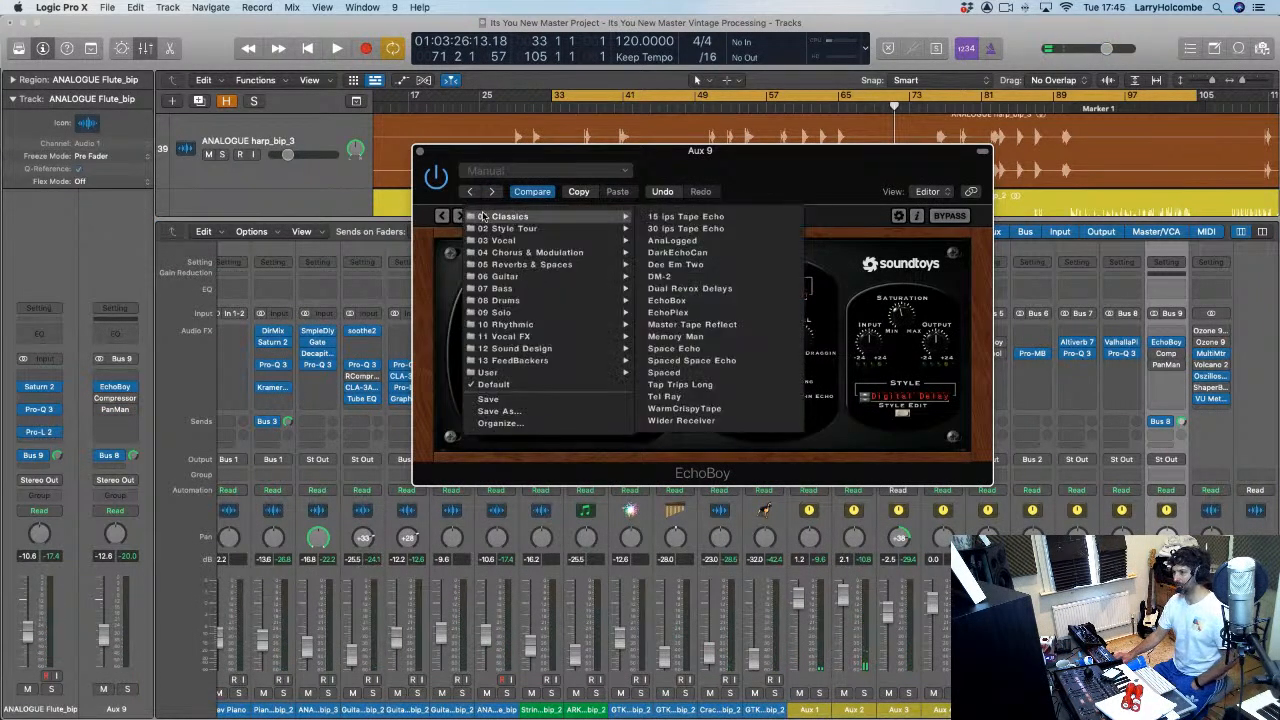
mouse_move(501, 278)
mouse_move(507, 243)
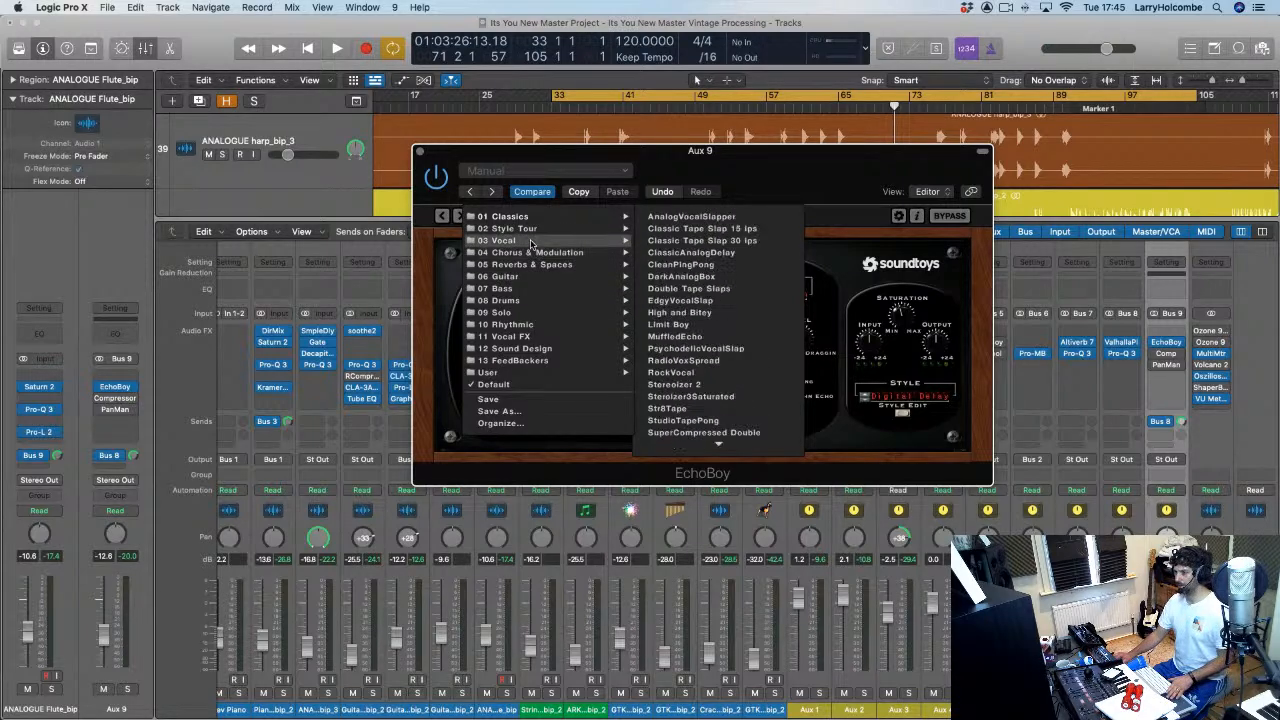
left_click(706, 301)
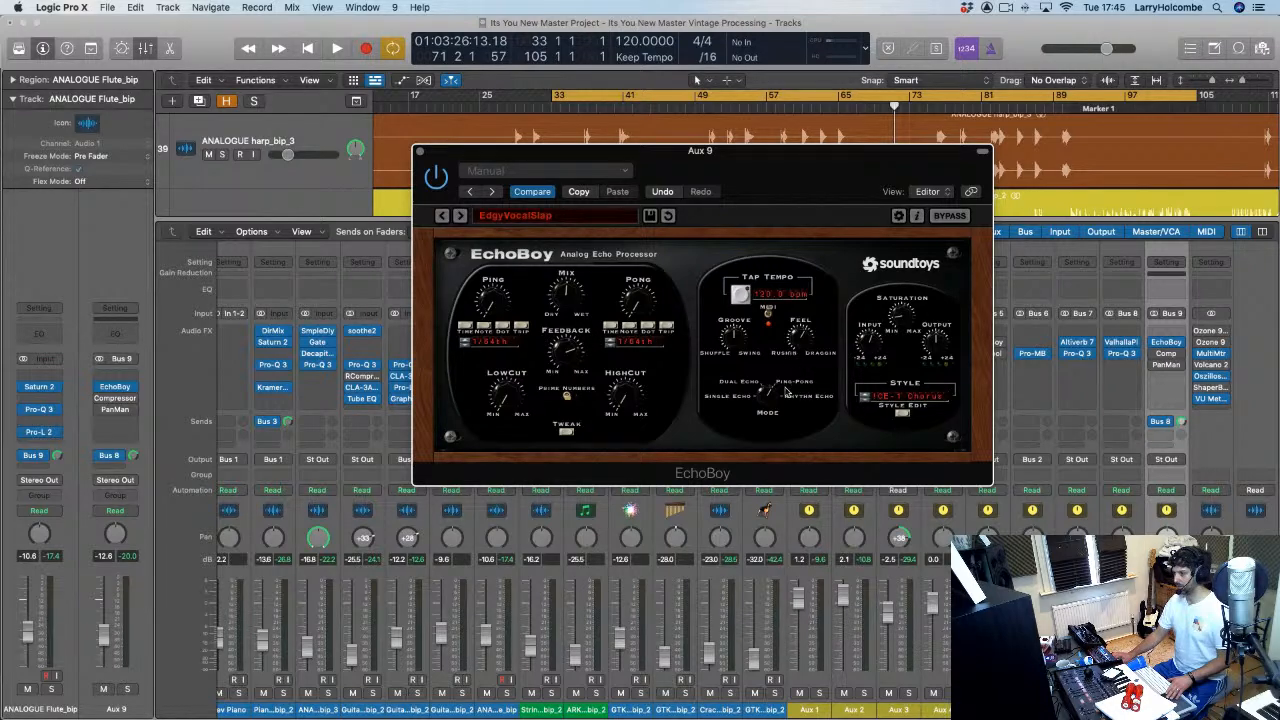
left_click(733, 396)
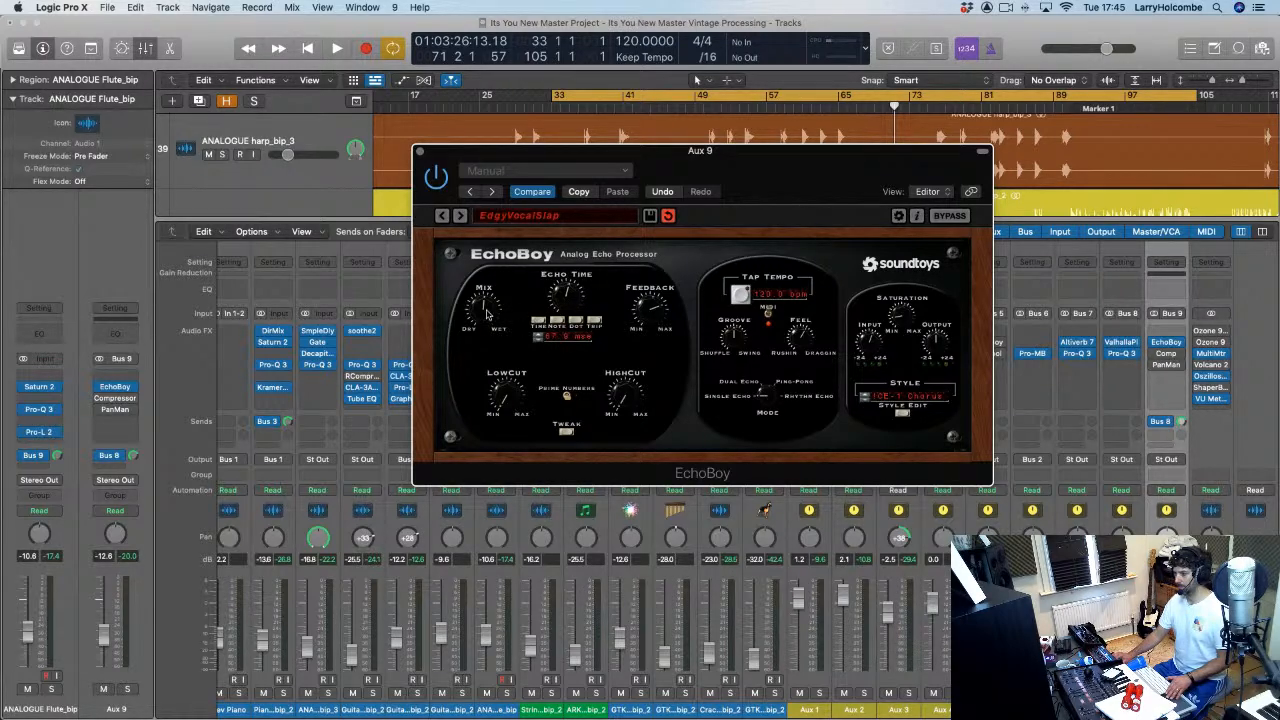
Step: Readjust Aux 9's Bus 8 send level during playback and set the channel fader to about -13.8 dB
key("space")
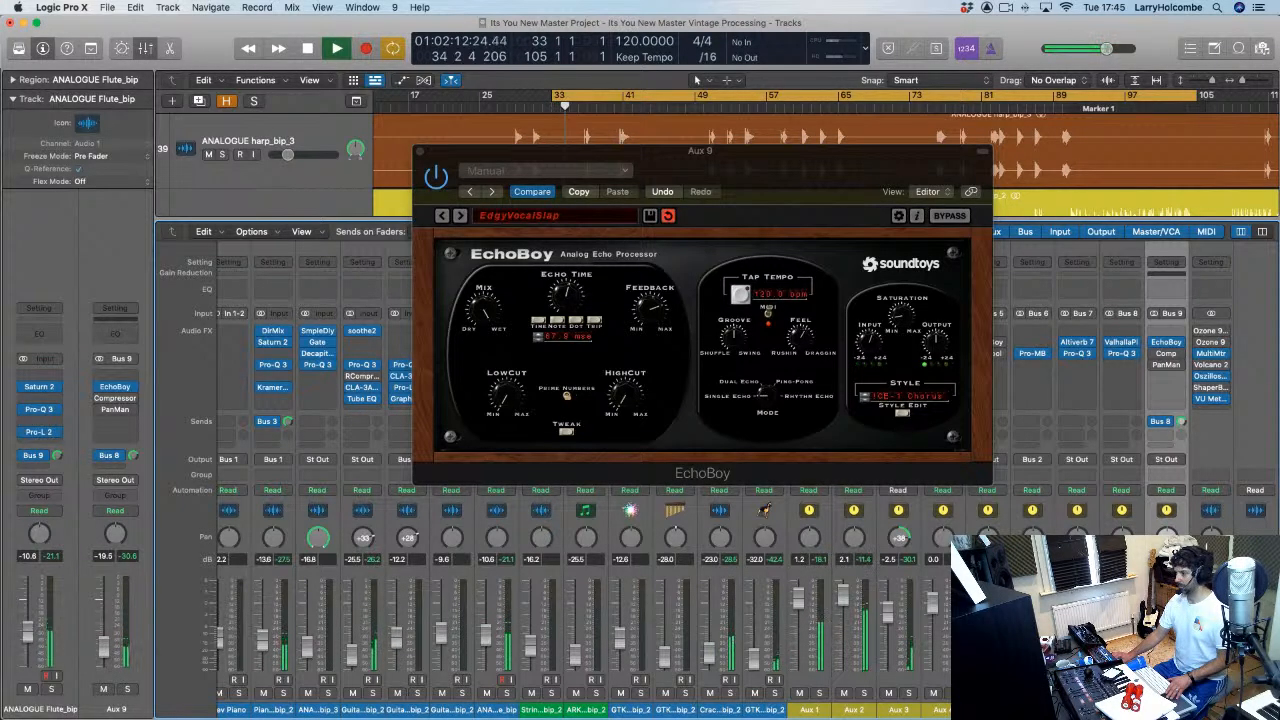
left_click(422, 152)
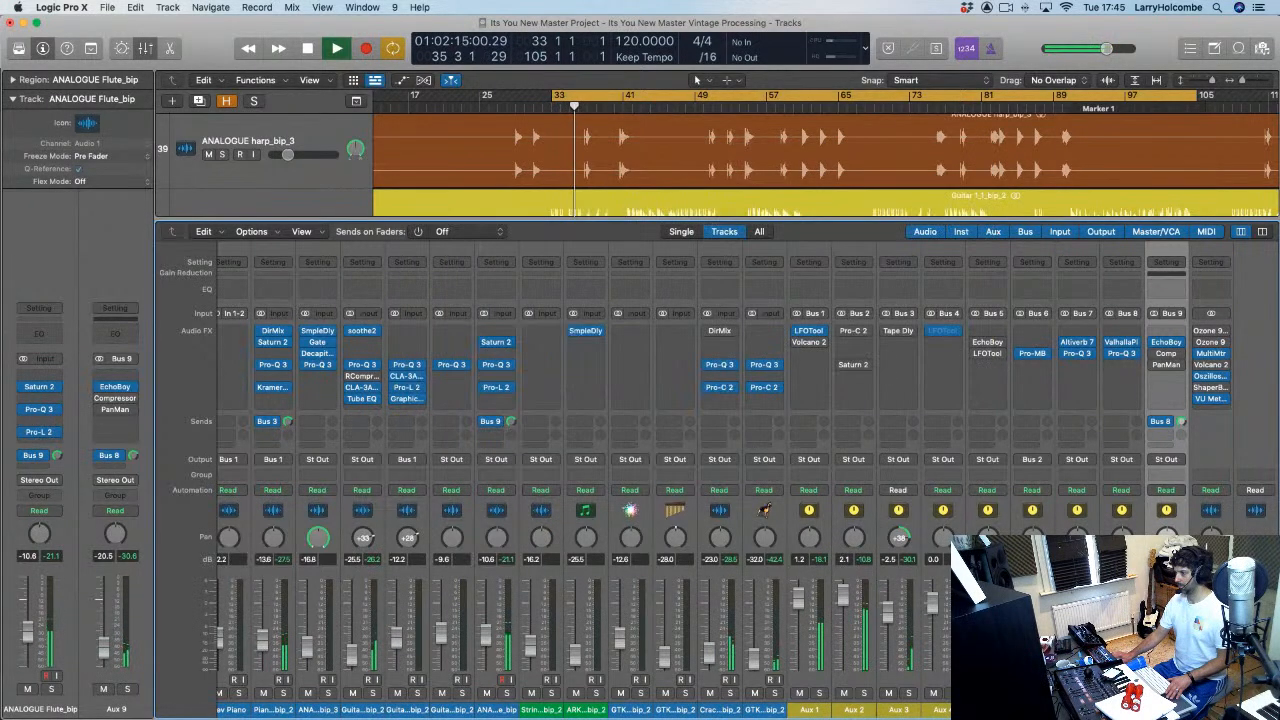
left_click_drag(1156, 649, 1156, 651)
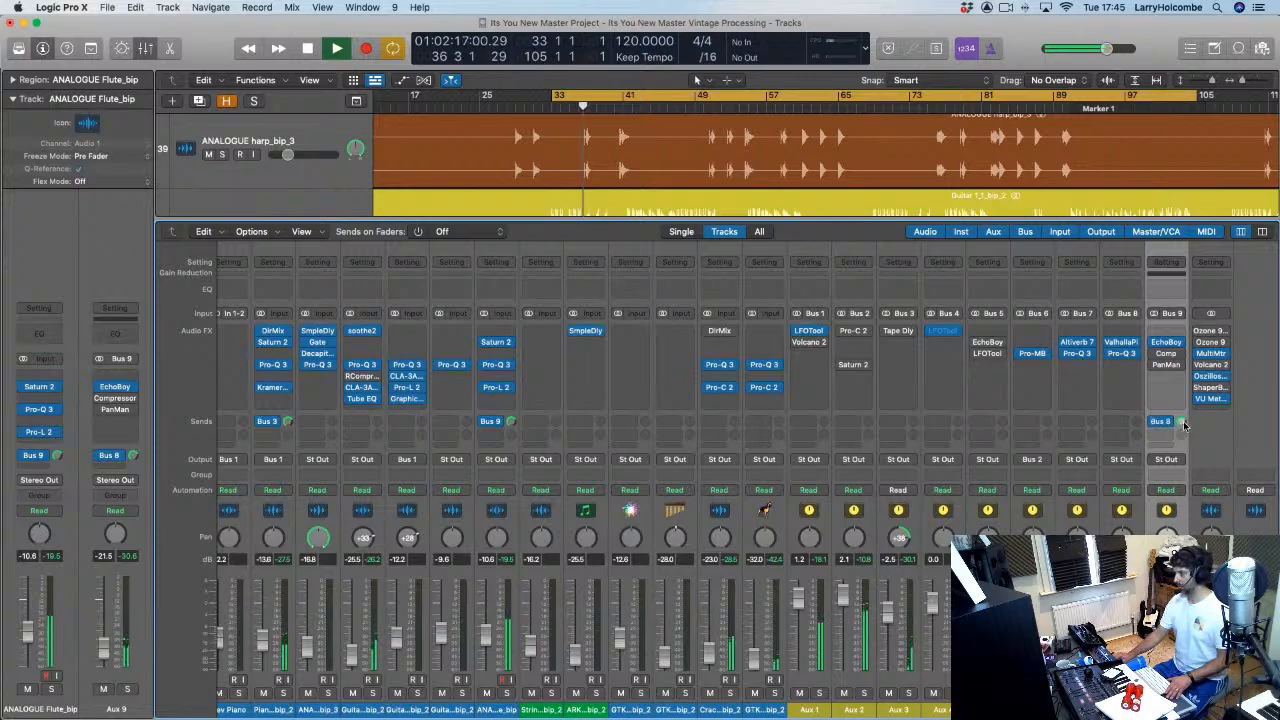
left_click_drag(1181, 423, 1182, 420)
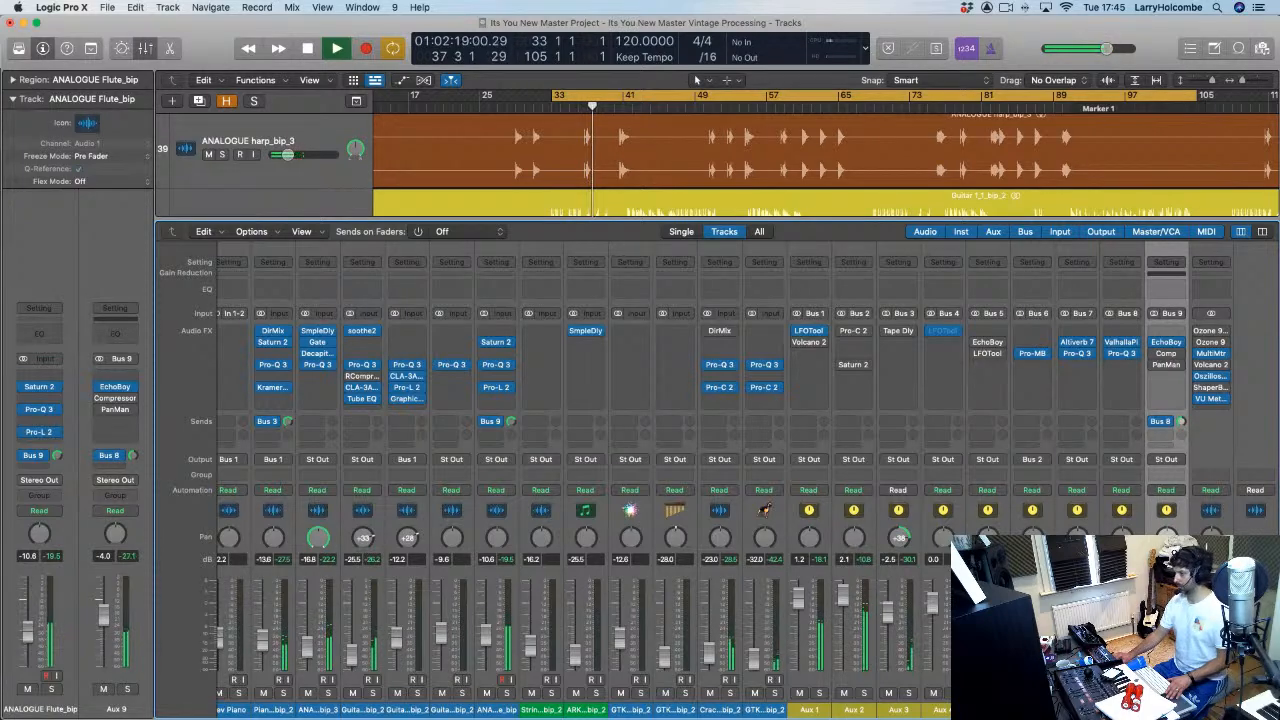
left_click_drag(1156, 651, 1156, 633)
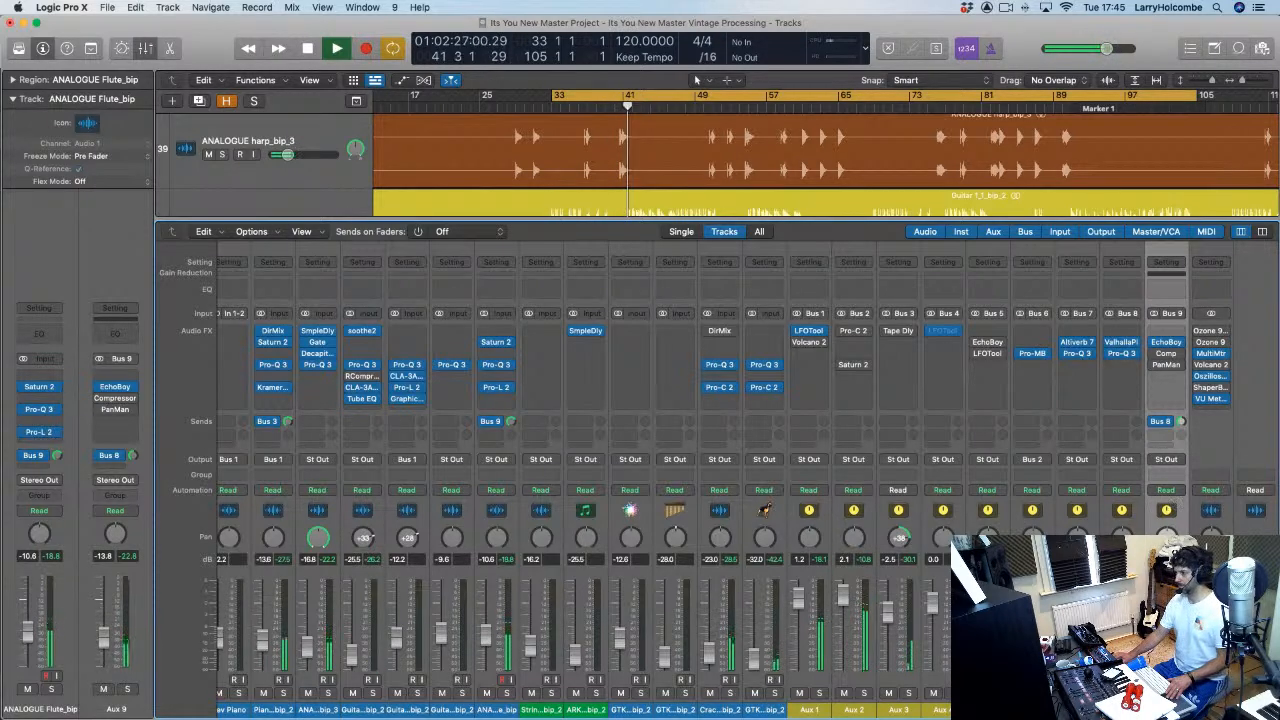
Step: Rebalance Aux 9 during playback with its Bus 8 send at about -15.7 dB and the channel fader at about -10.6 dB
left_click_drag(1166, 641, 1166, 632)
left_click_drag(1181, 422, 1184, 430)
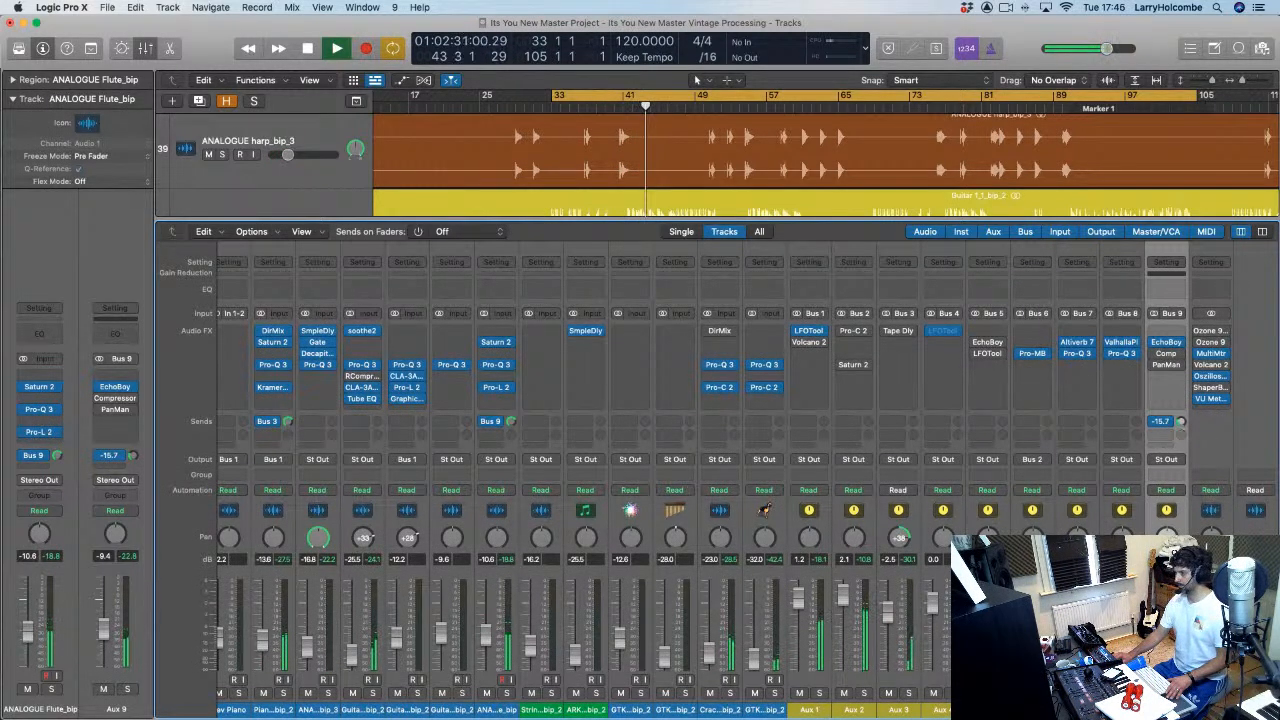
left_click_drag(1166, 632, 1166, 635)
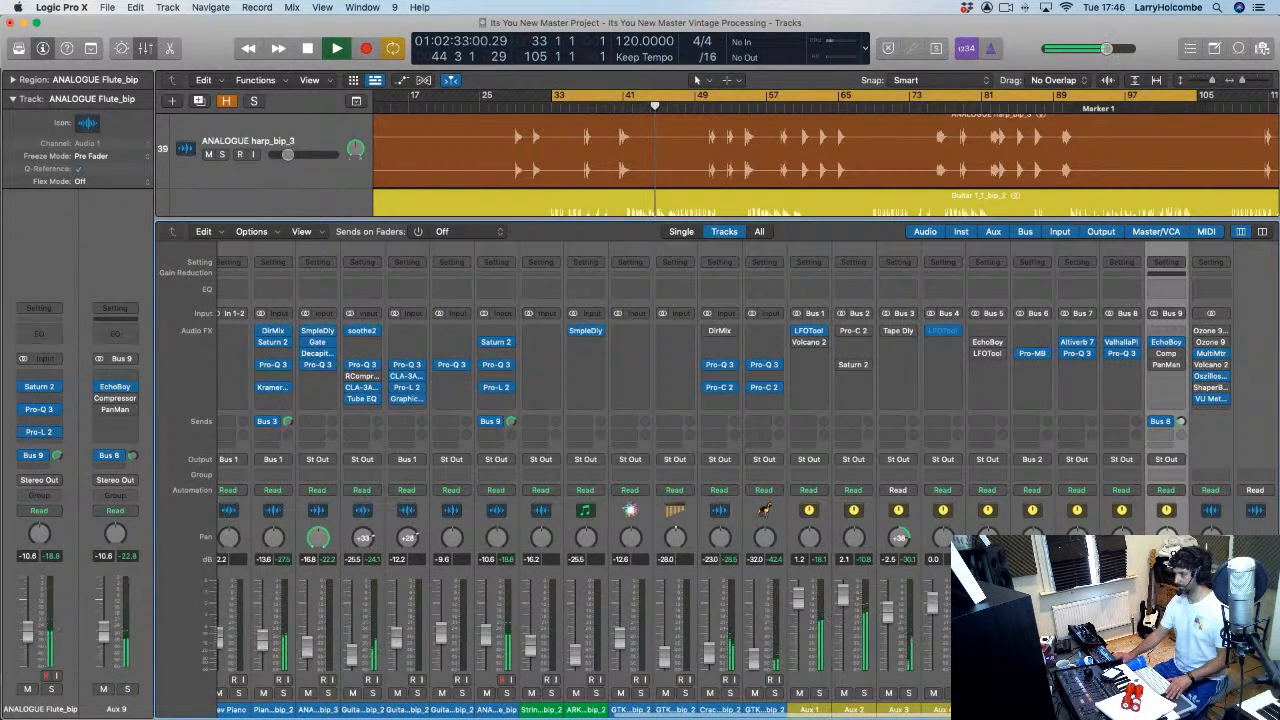
Step: Lengthen the Echo Time in Aux 9's EchoBoy, lower the channel fader to about -16.4 dB, and close the plug-in
left_click(1168, 343)
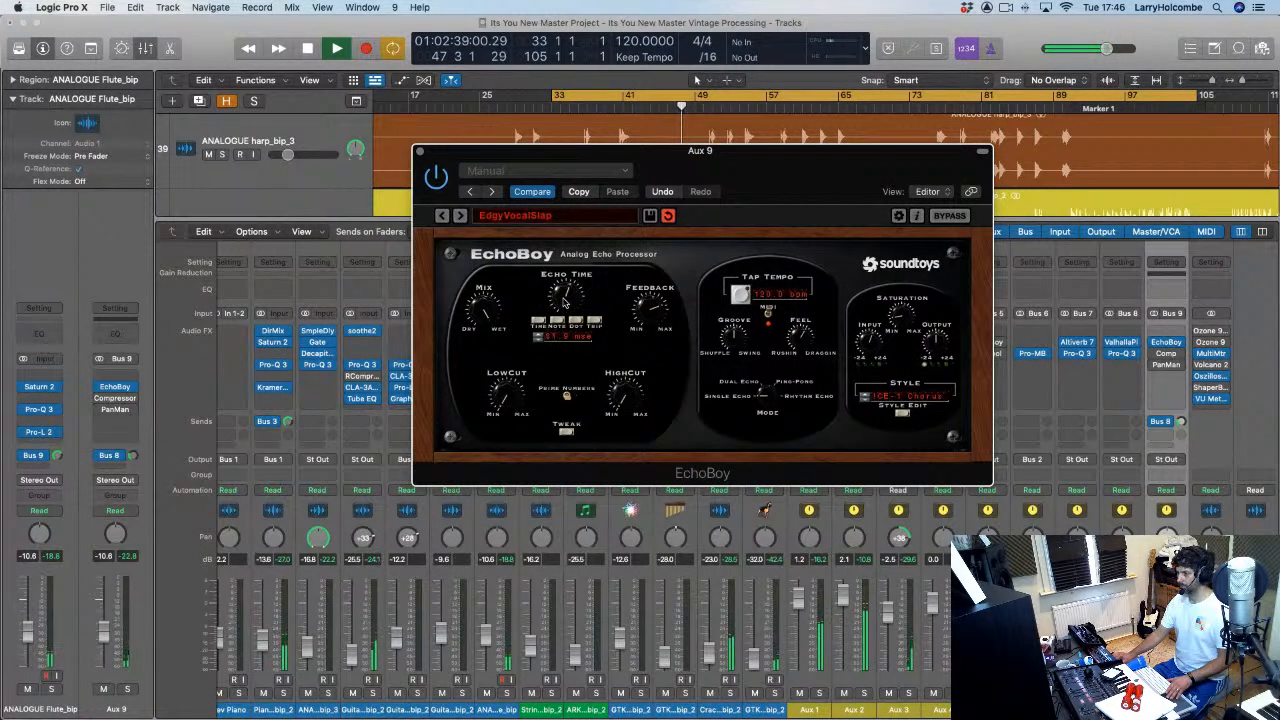
left_click_drag(563, 302, 564, 299)
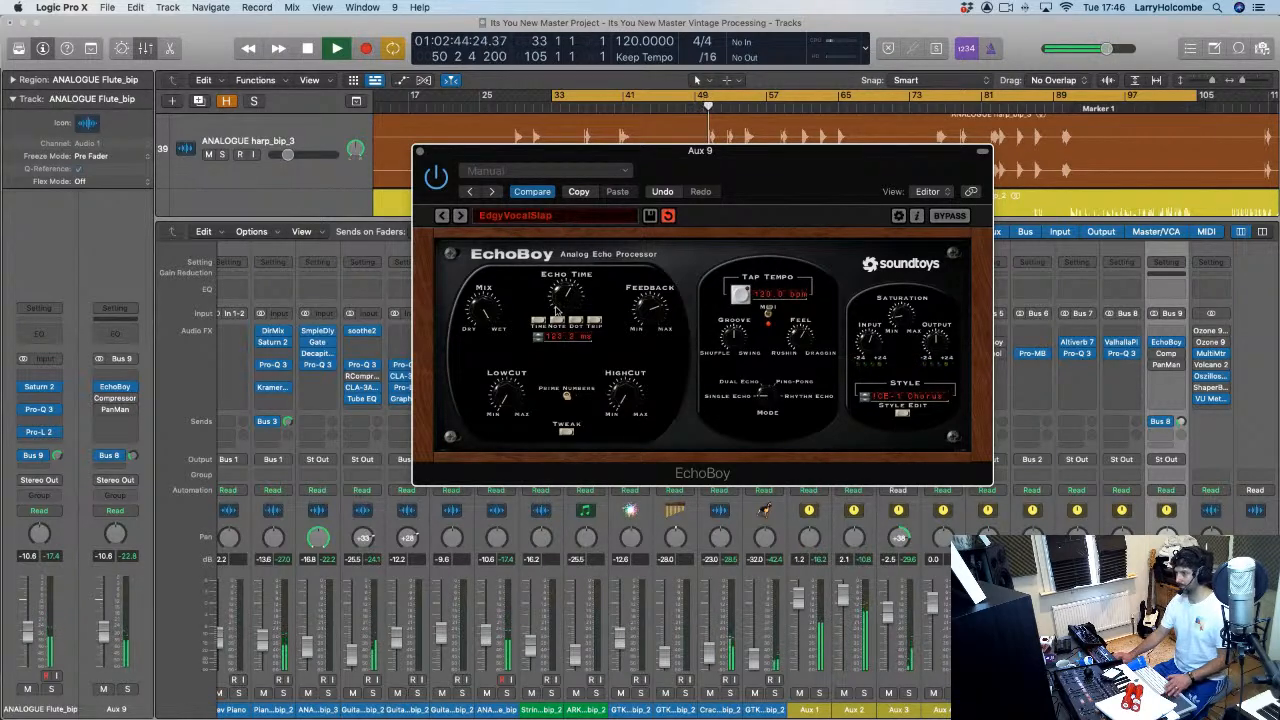
key("super+Tab")
key("super+Tab")
key("super+Tab")
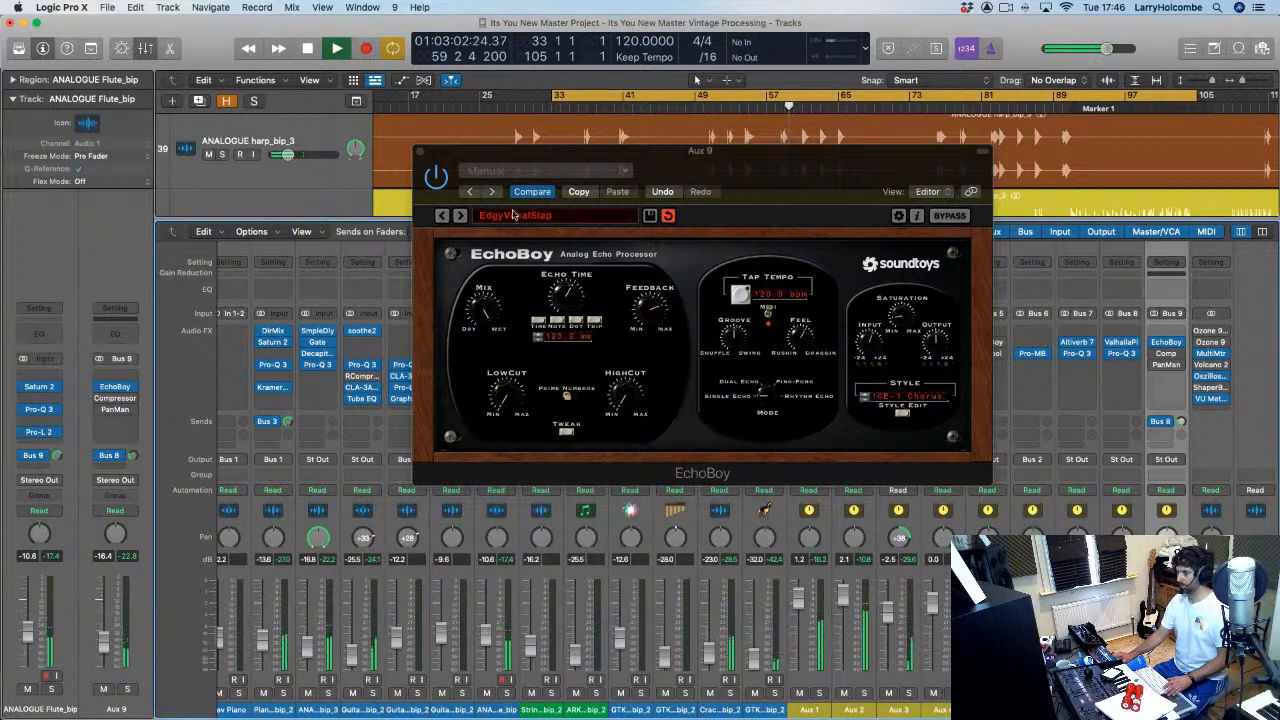
left_click(421, 151)
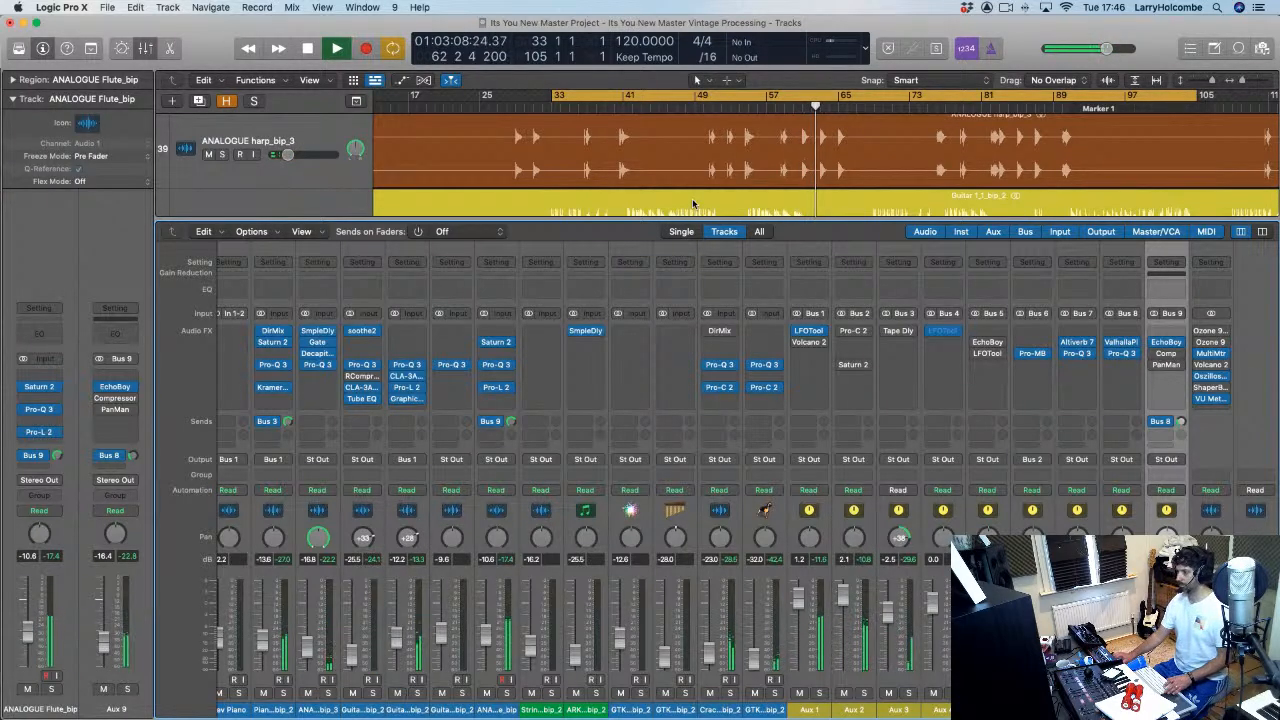
Step: Stop playback, switch to musicMath, and set its tempo to 120 to calculate the delay times
key("x")
key("space")
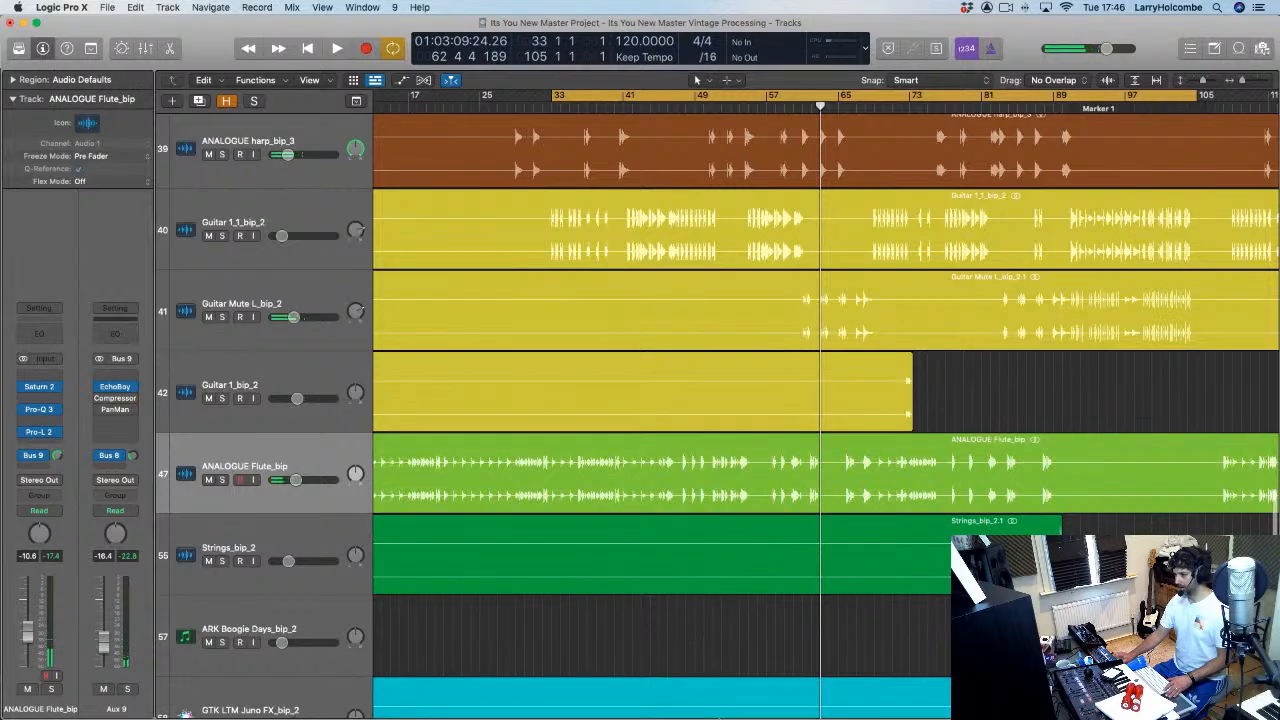
mouse_move(714, 700)
left_click(535, 698)
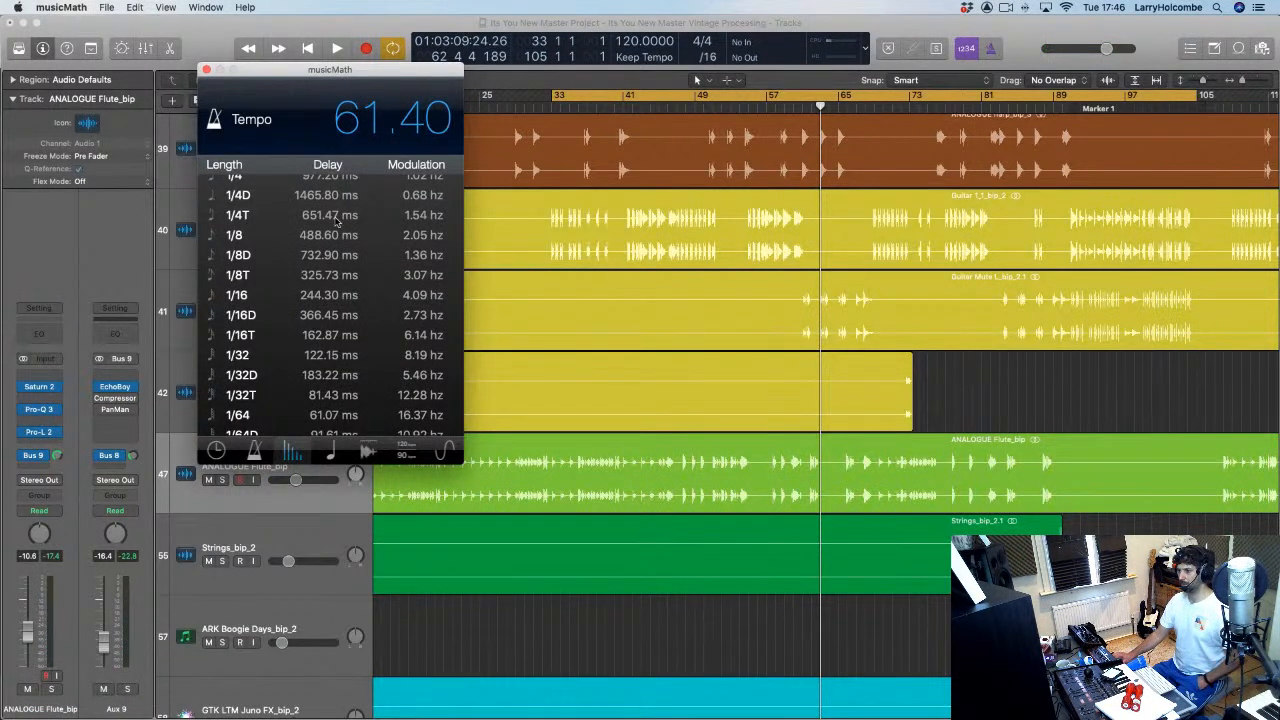
scroll(337, 222, "up", 1)
left_click(347, 119)
type("120")
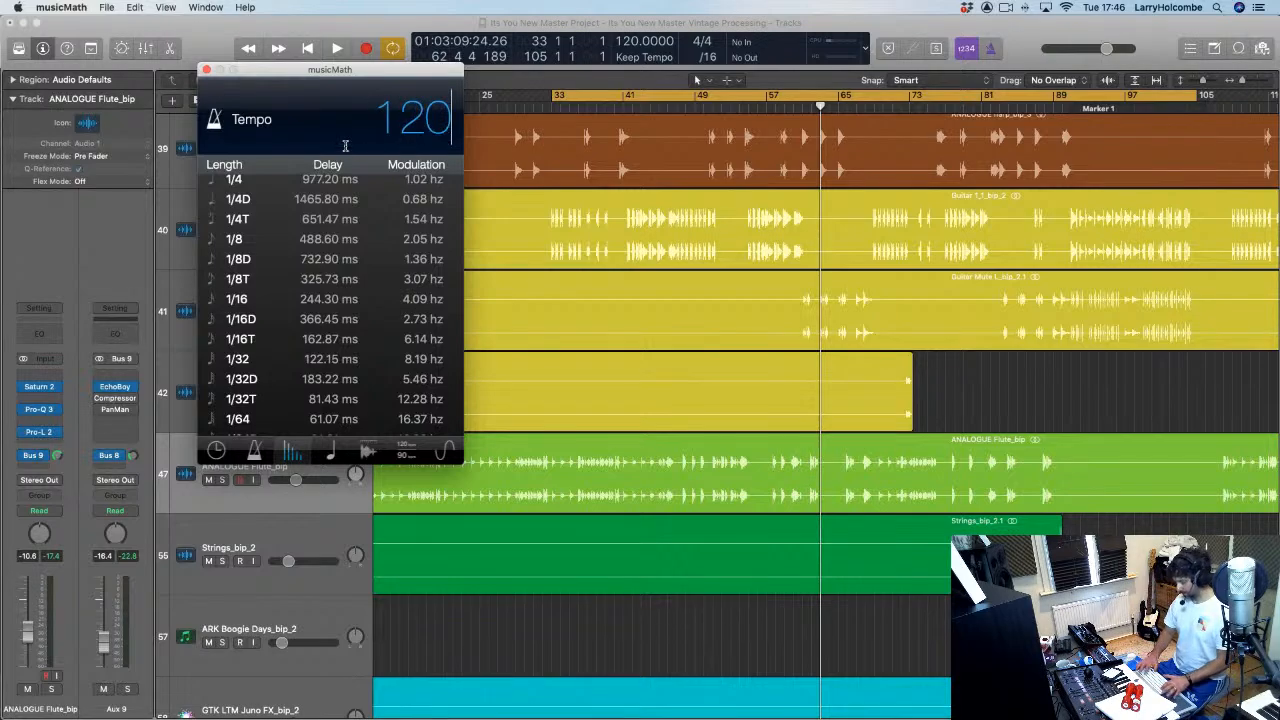
key("Return")
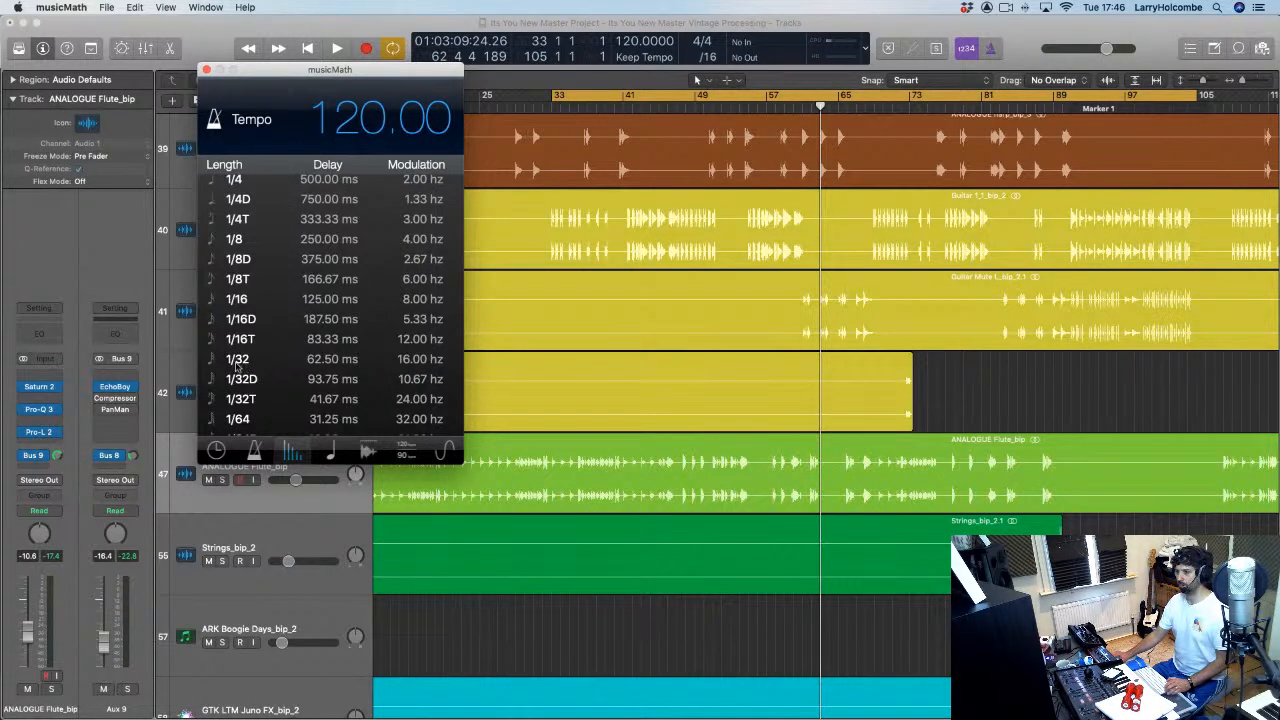
Step: Return to Logic Pro and set the Echo Time in Aux 9's EchoBoy to 62 ms, checking it against musicMath's 1/32 delay
key("super+q")
left_click(636, 300)
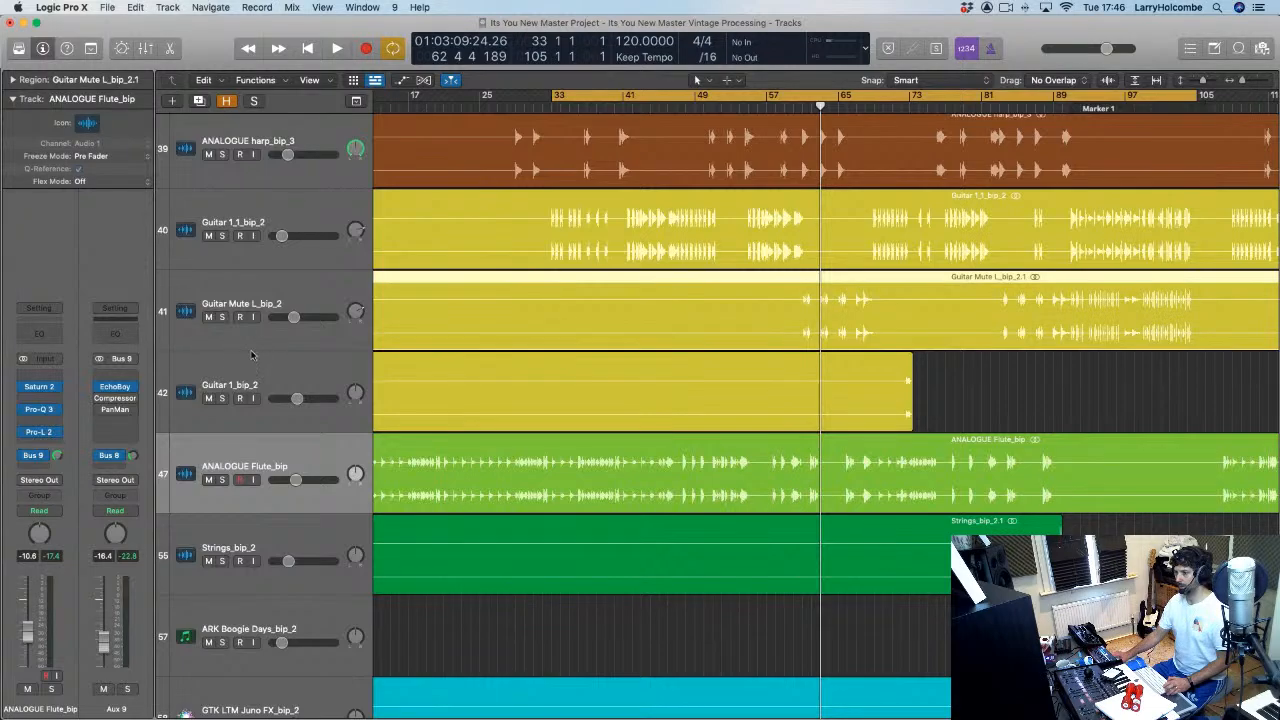
left_click(114, 387)
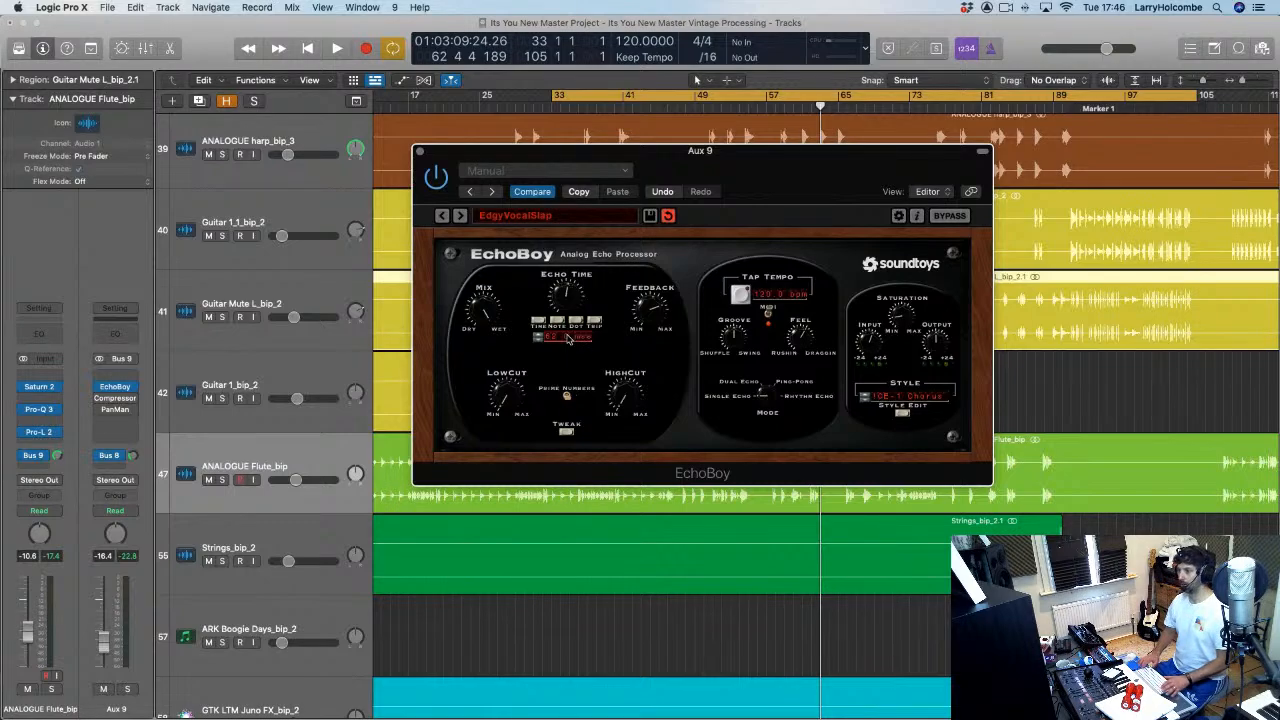
key("super+Tab")
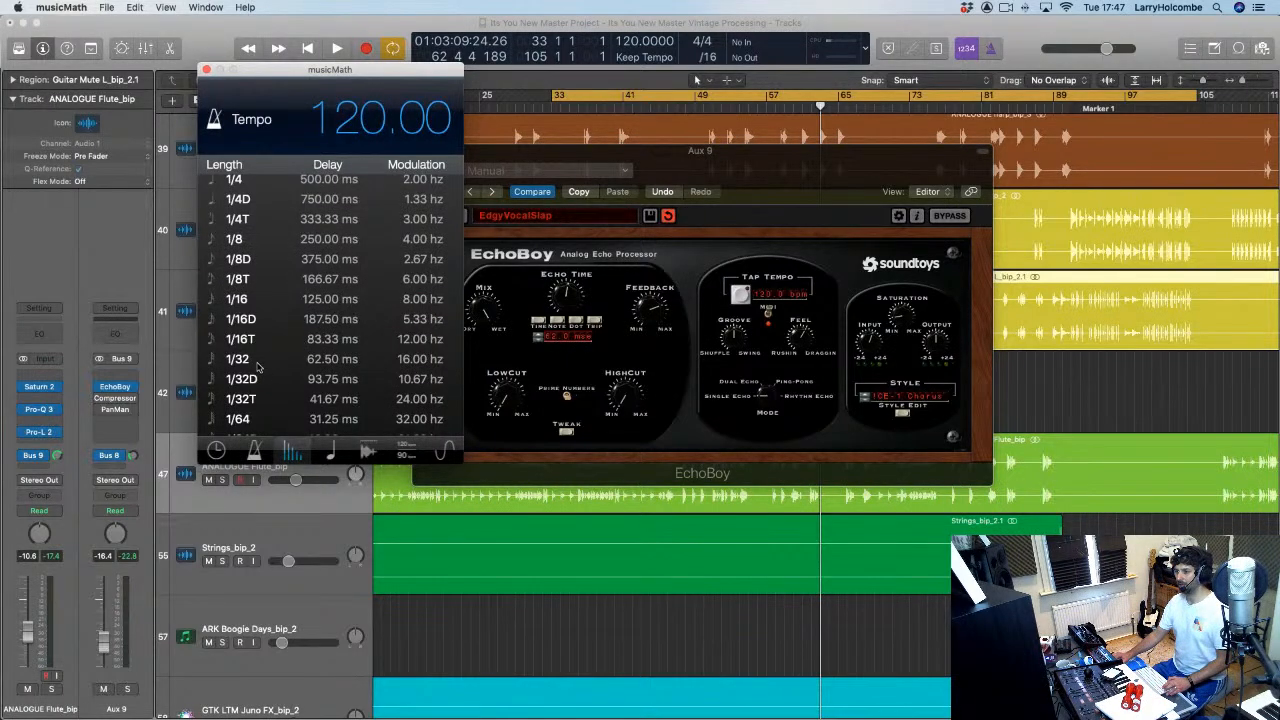
key("super+Tab")
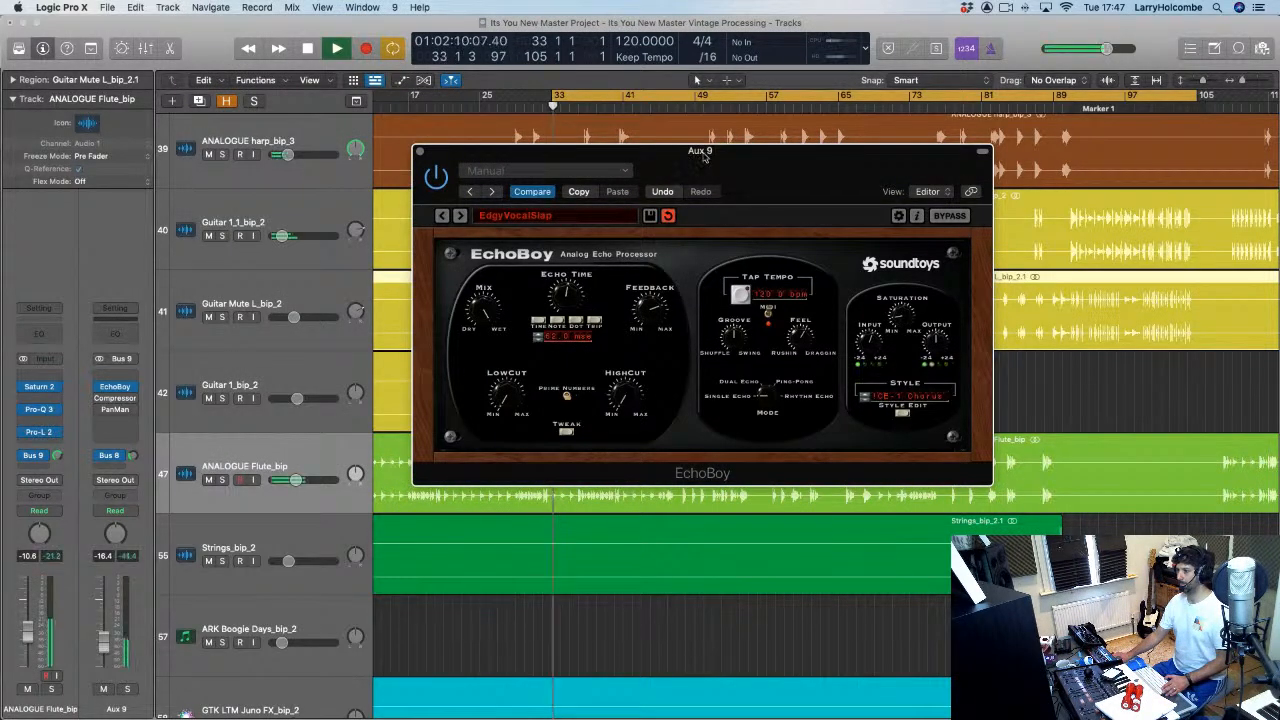
Step: Readjust the HighCut in Aux 9's EchoBoy during playback, then close the plug-in and show the mixer again
left_click_drag(710, 180, 686, 162)
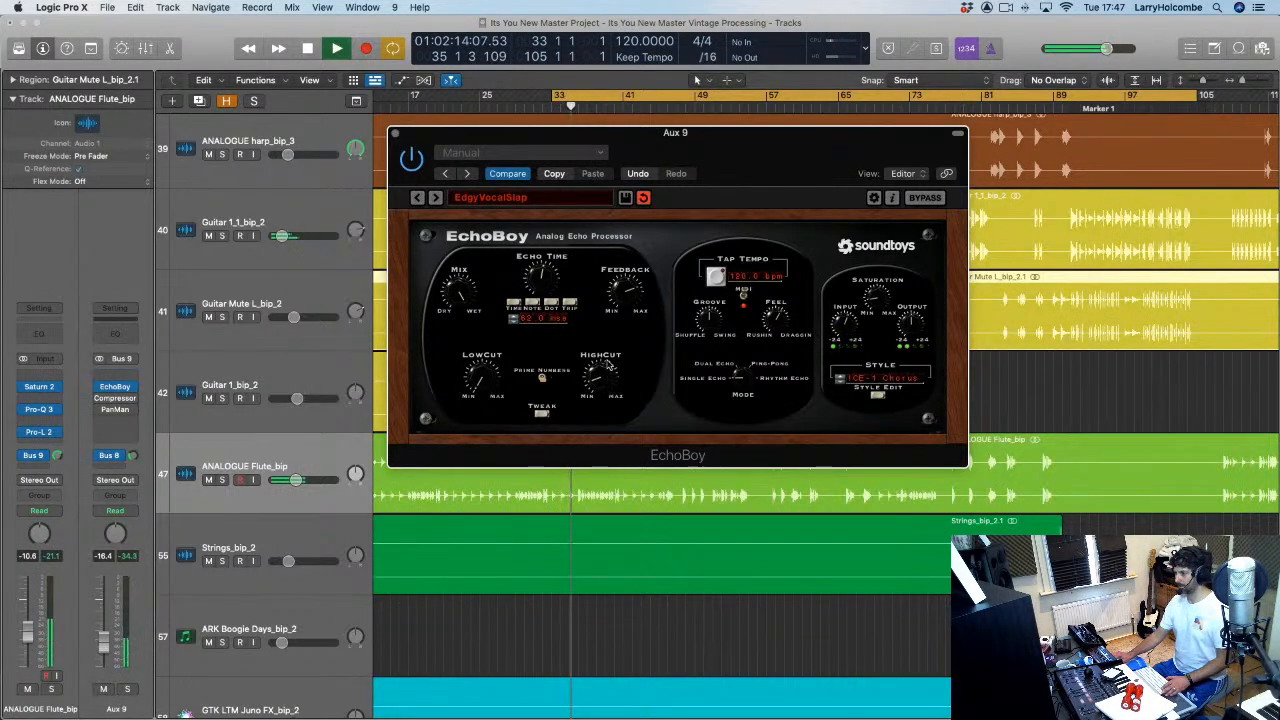
mouse_move(597, 385)
left_mouse_down()
mouse_move(605, 350)
mouse_move(601, 386)
left_mouse_up()
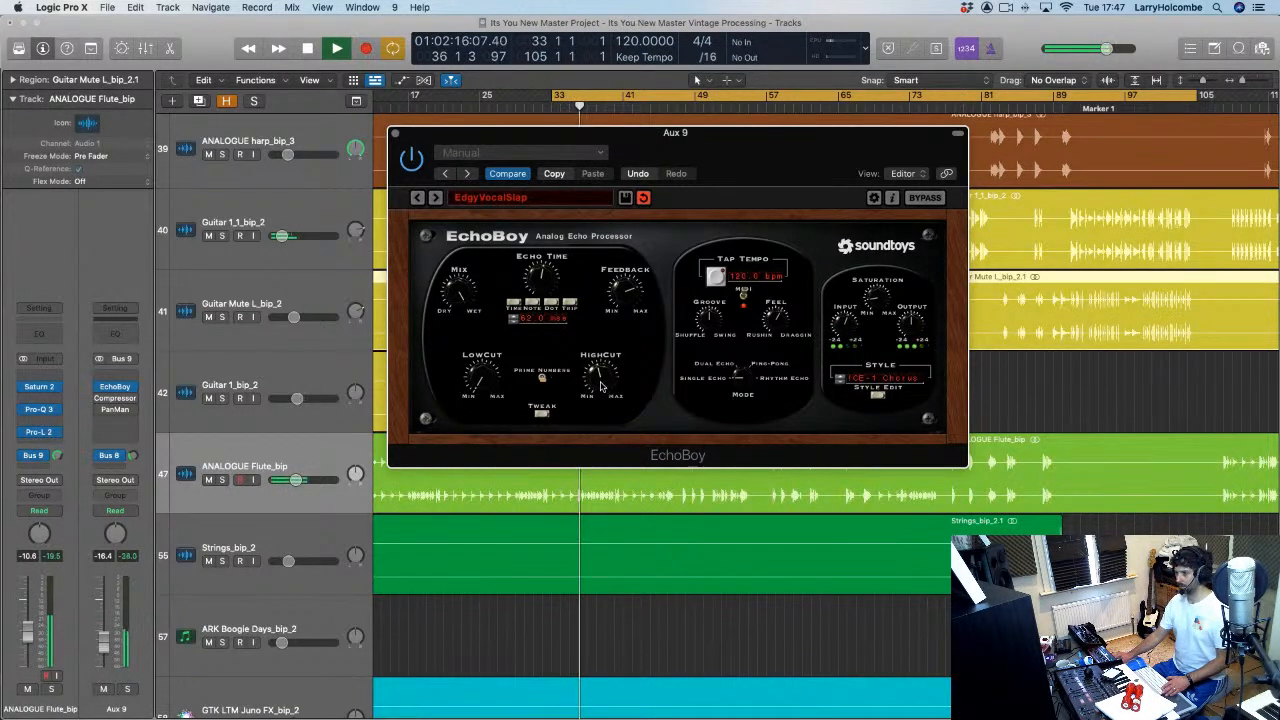
key("space")
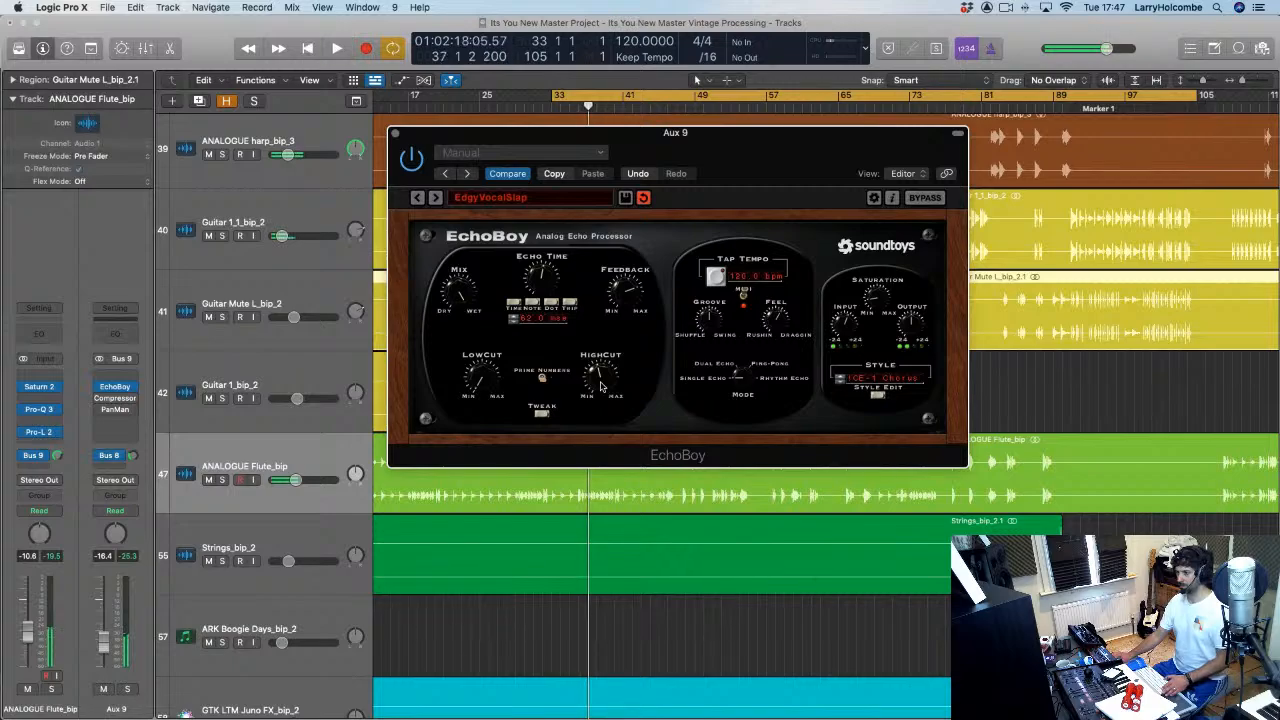
left_click(394, 133)
key("x")
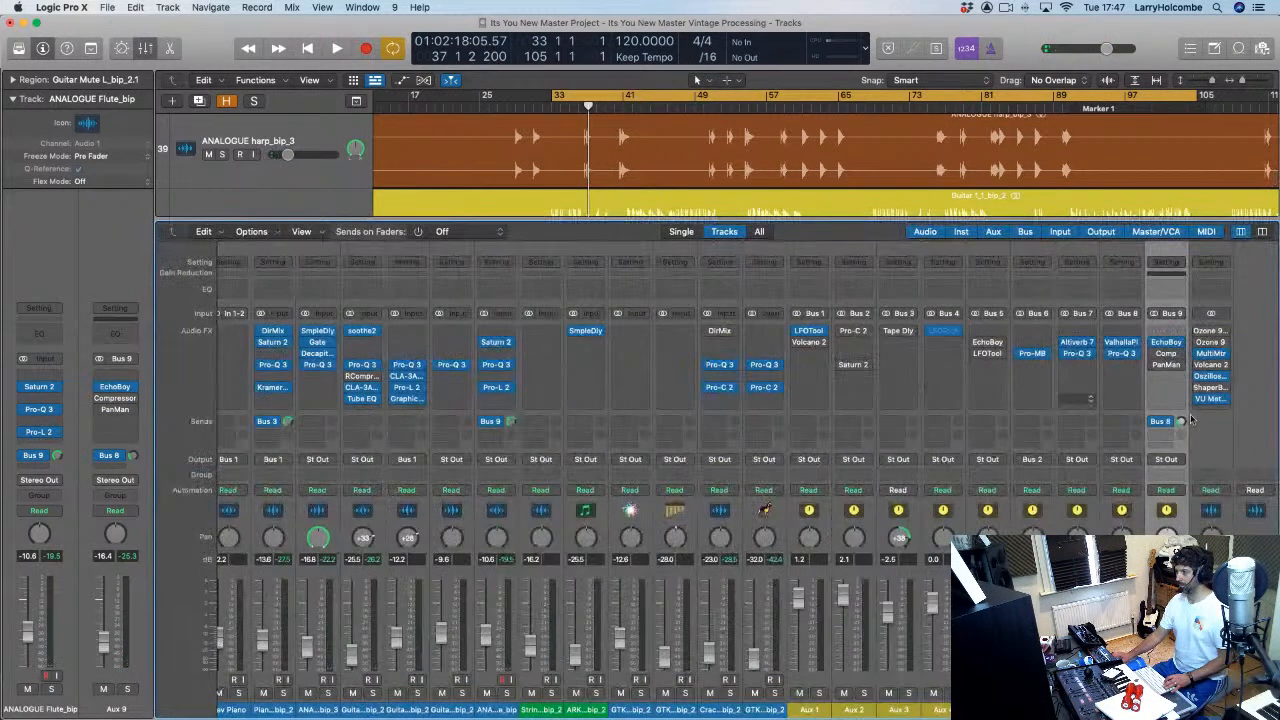
Step: Bypass Aux 9's Bus 8 send and solo the channel to audition its EchoBoy on its own
key("space")
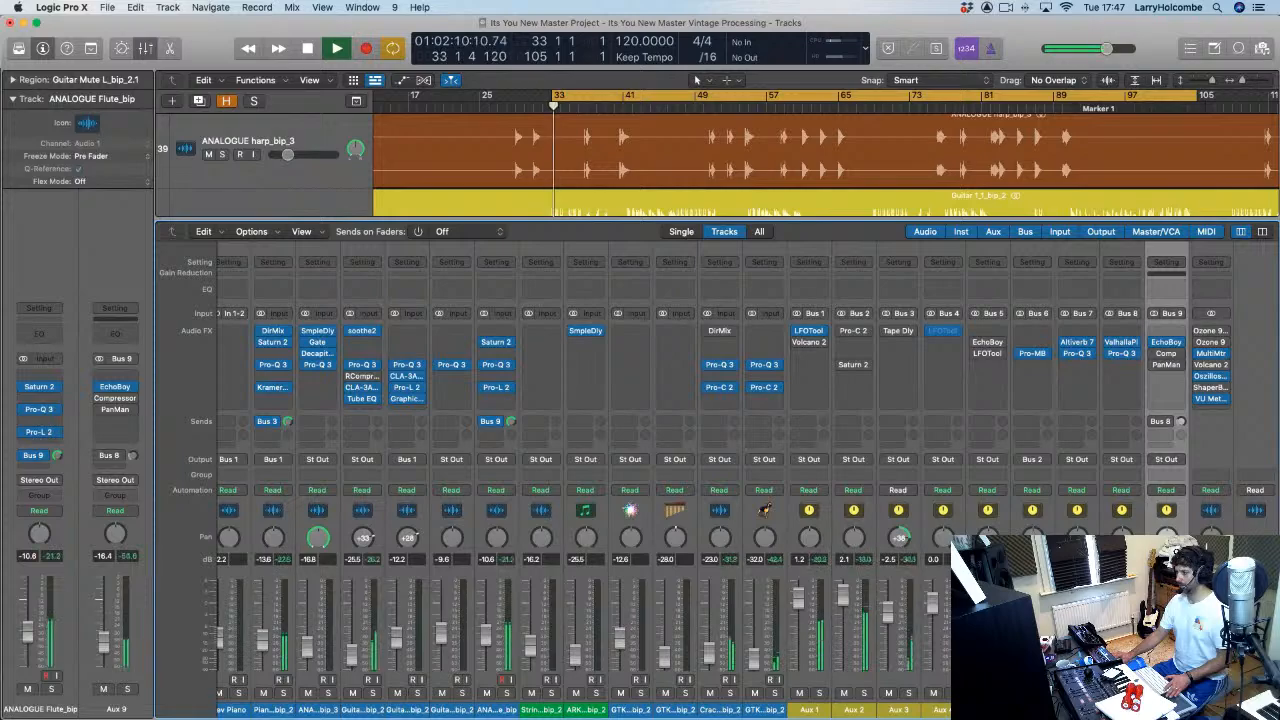
left_click(1166, 342)
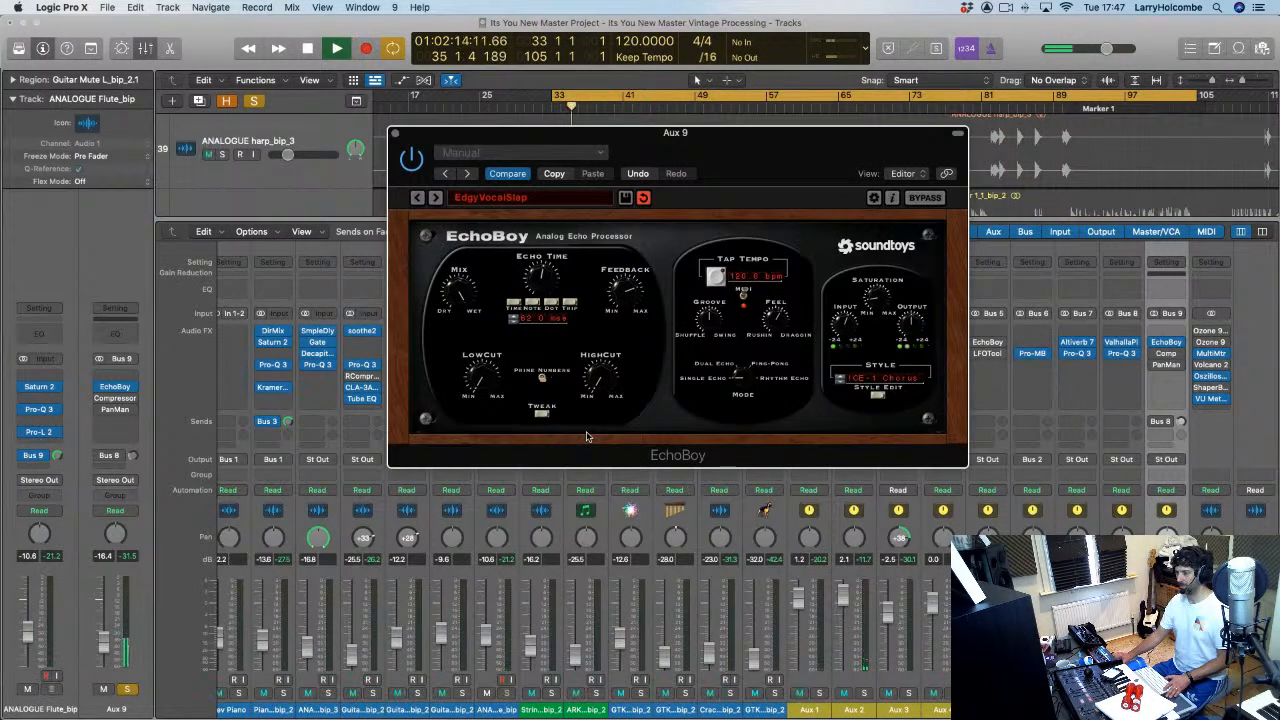
key("space")
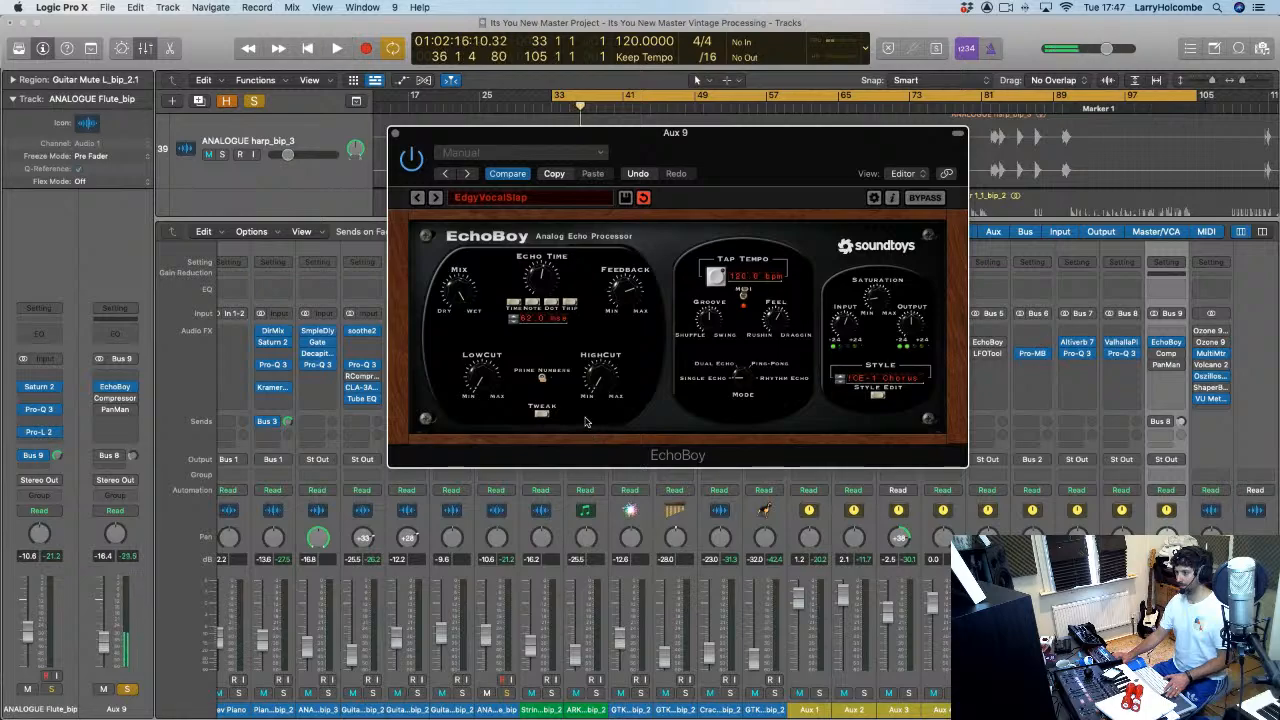
key("space")
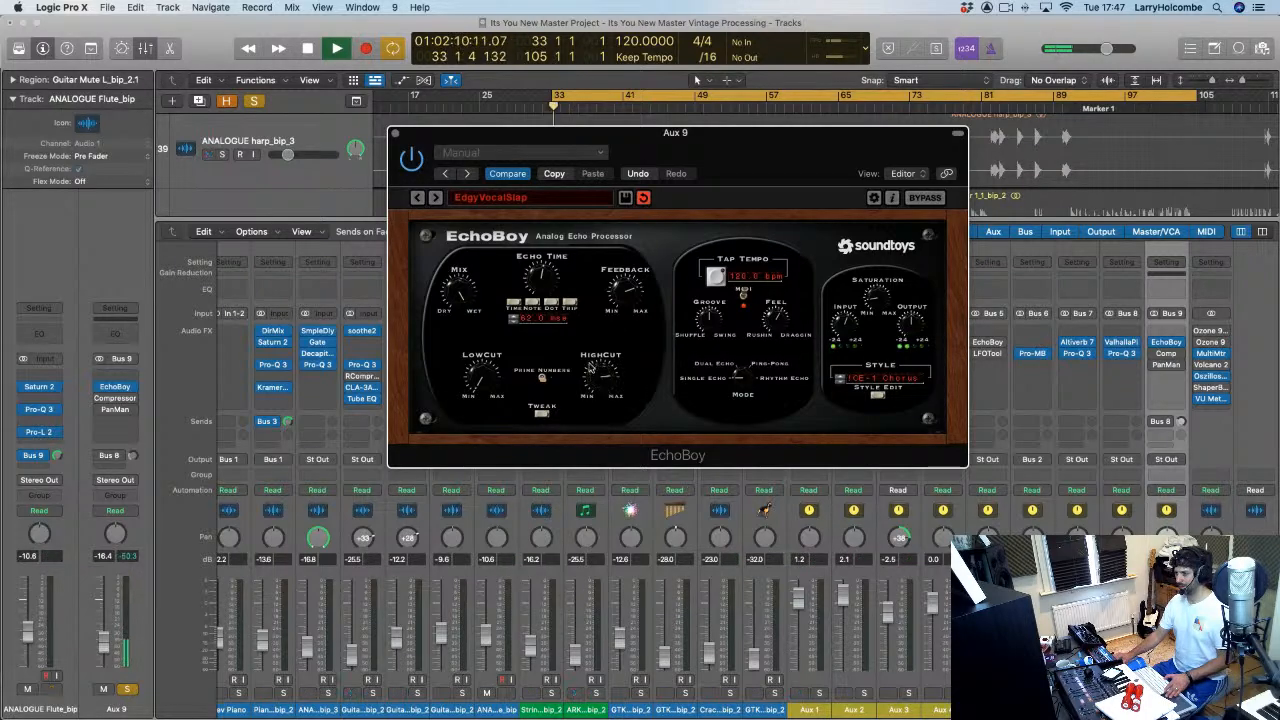
key("space")
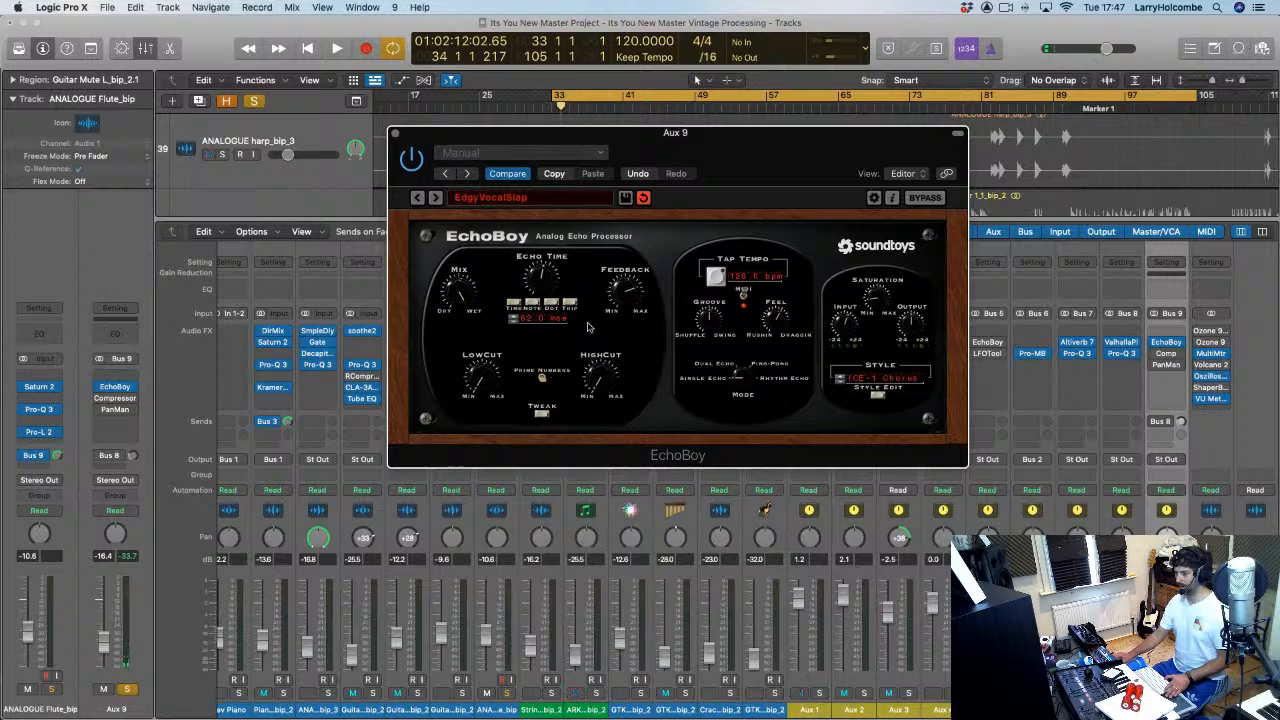
Step: Adjust the Feedback in Aux 9's EchoBoy, unsolo the channel, and set its fader to about -13.6 dB
left_click_drag(624, 301, 638, 314)
key("space")
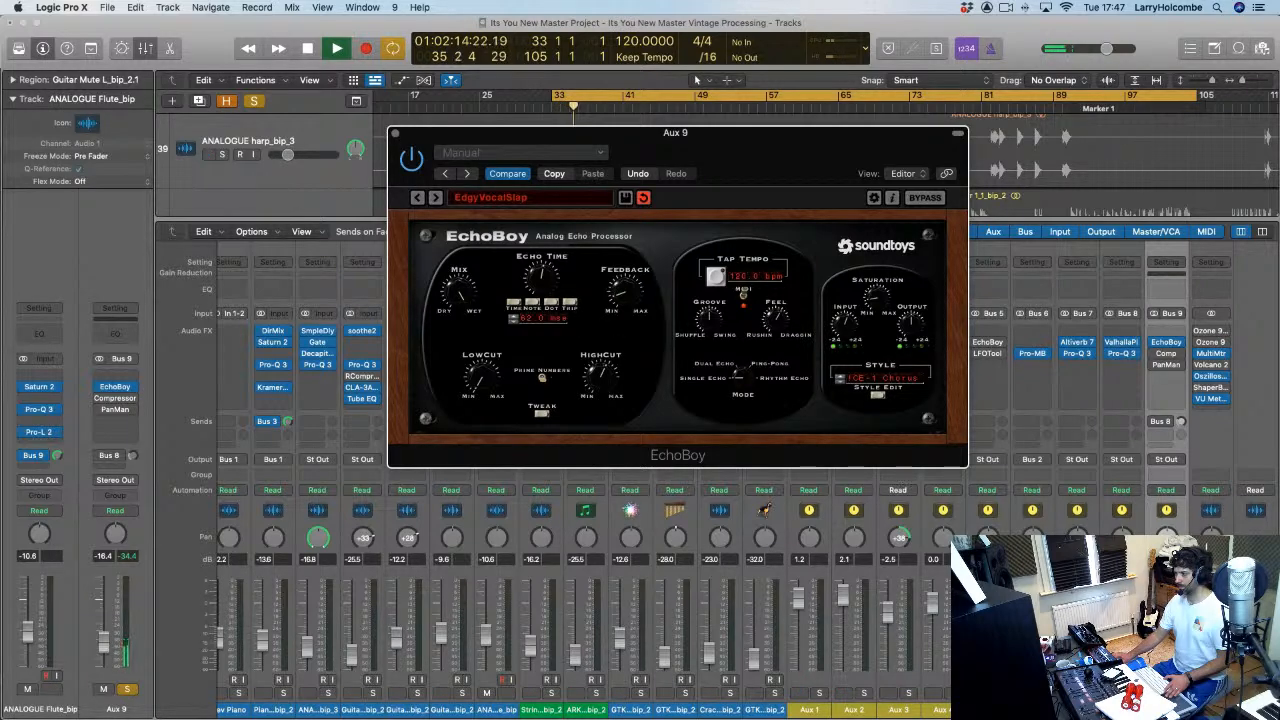
key("space")
left_click(1176, 693)
key("space")
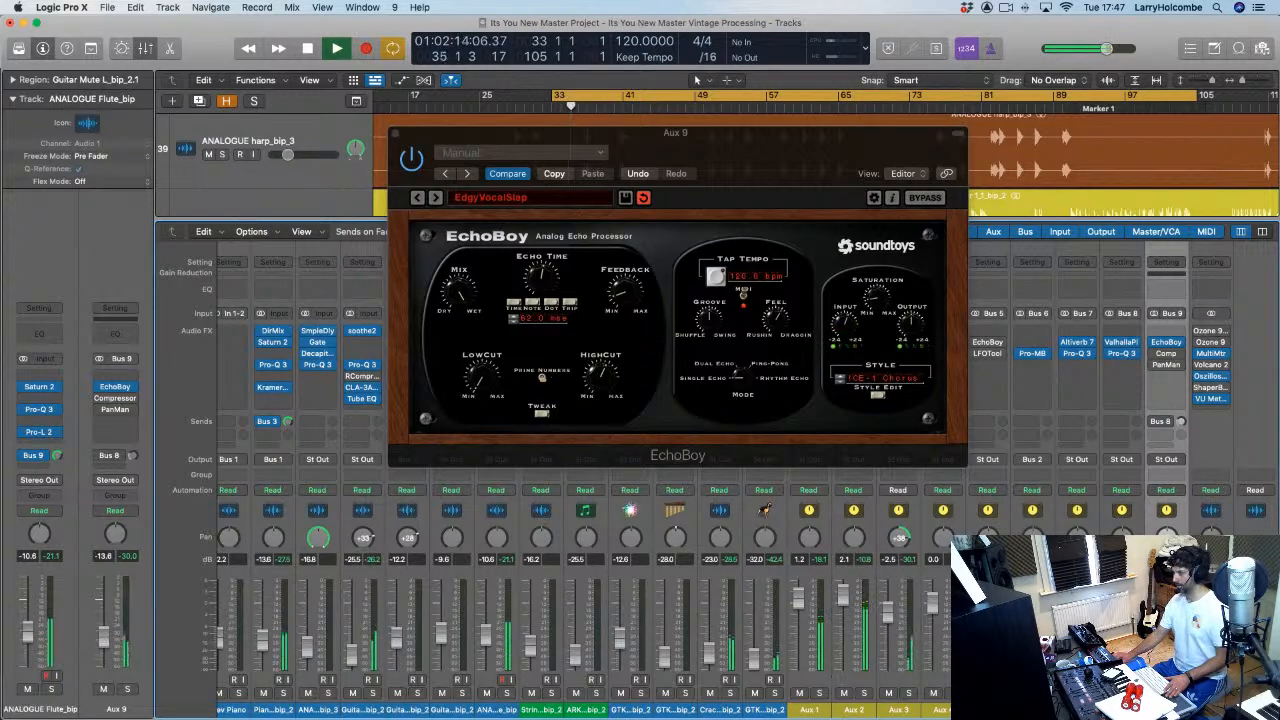
Step: Reactivate Aux 9's Bus 8 send, bring its level down to about -18.8 dB, and close EchoBoy
left_click_drag(1180, 421, 1180, 412)
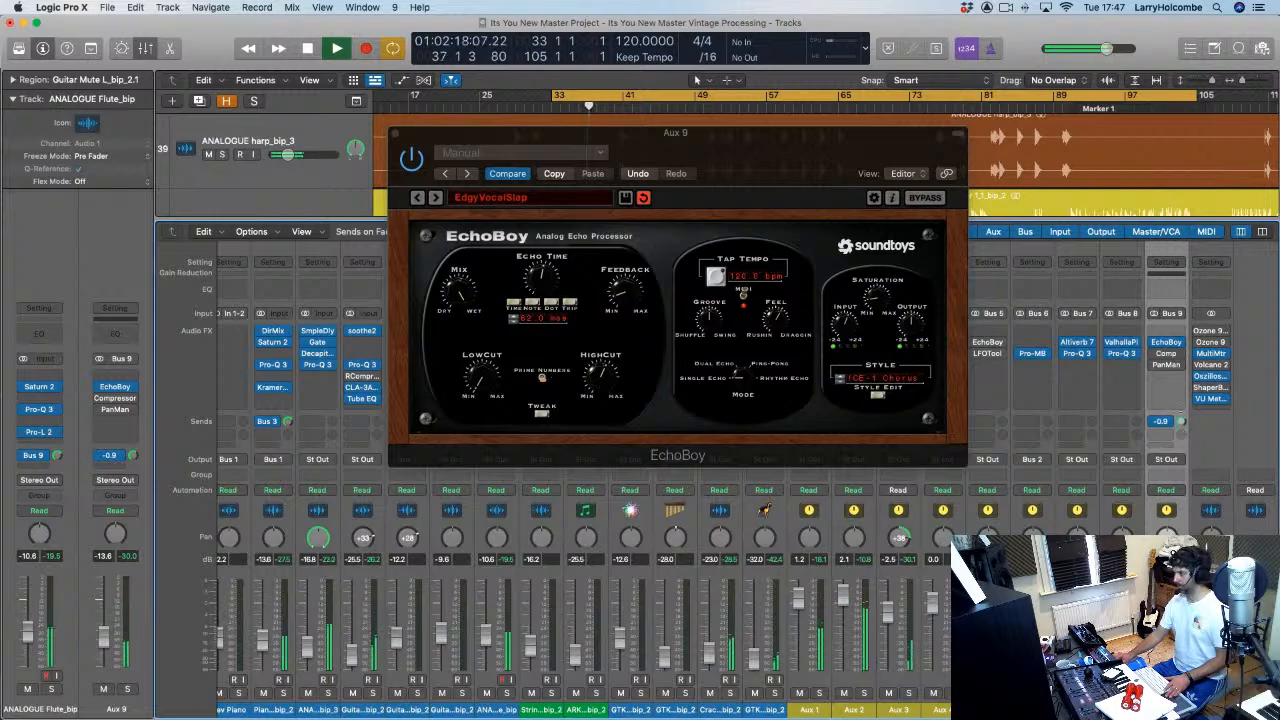
scroll(1182, 420, "down", 7)
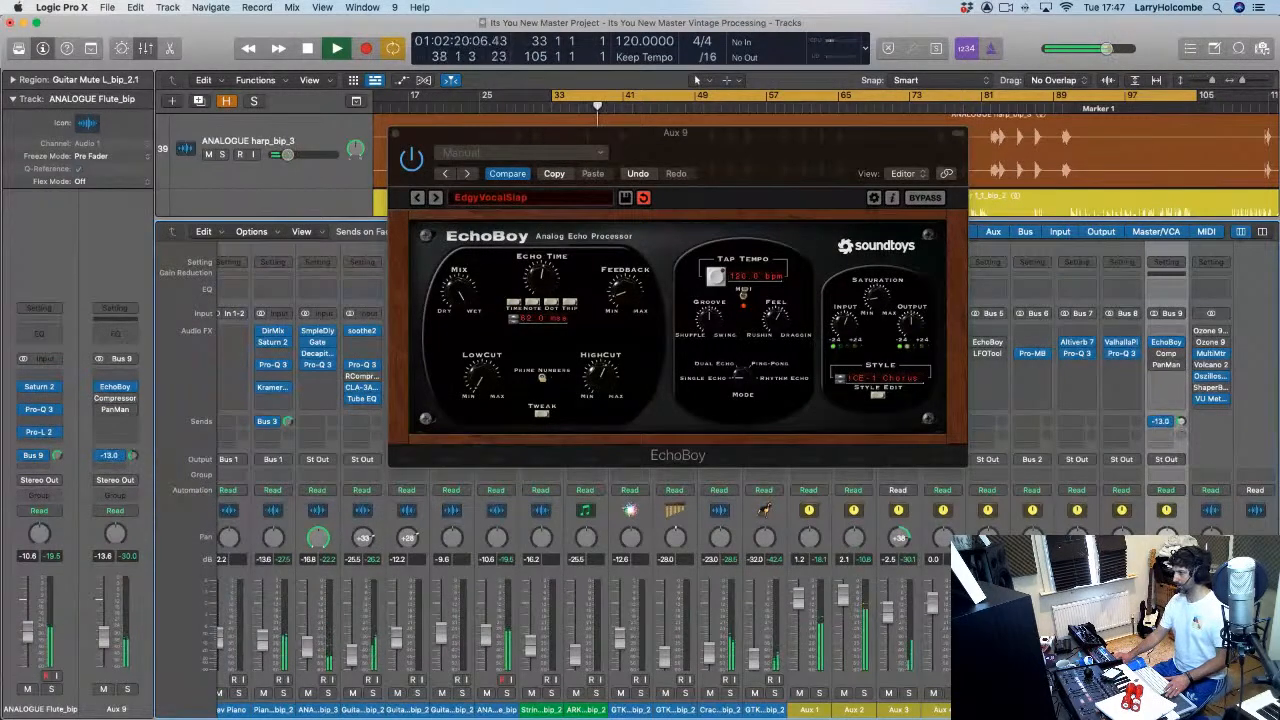
scroll(1180, 421, "down", 6)
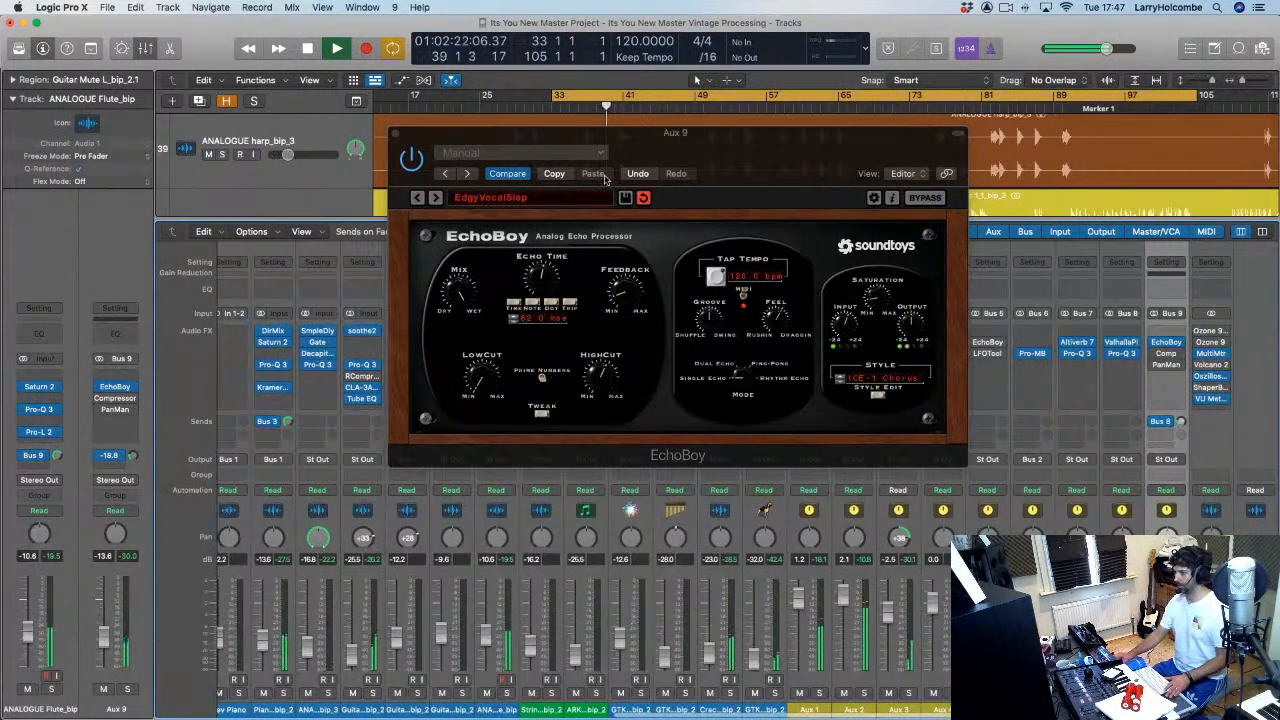
left_click(395, 133)
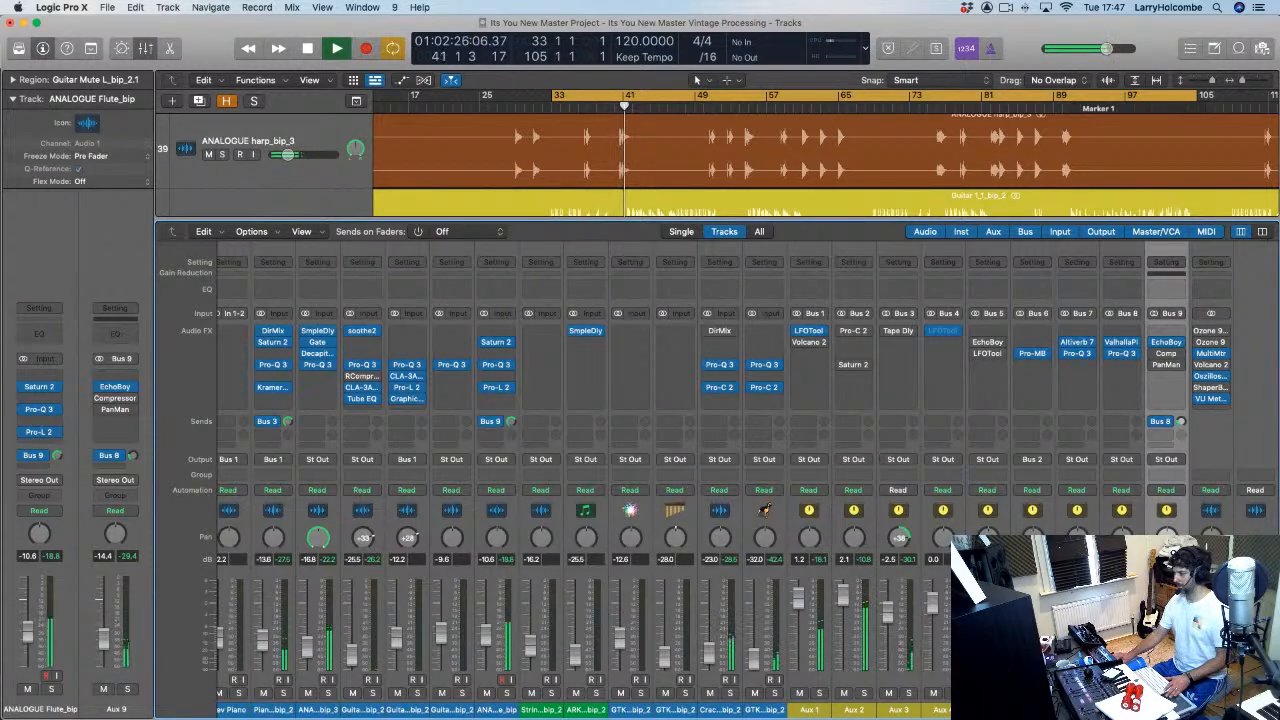
Step: Enable the Compressor on Aux 9 and raise the channel fader to about -12.0 dB
left_click(1154, 367)
scroll(1156, 372, "left", 1)
mouse_move(1158, 641)
left_mouse_down()
mouse_move(1158, 609)
mouse_move(1157, 631)
left_mouse_up()
scroll(1158, 611, "right", 1)
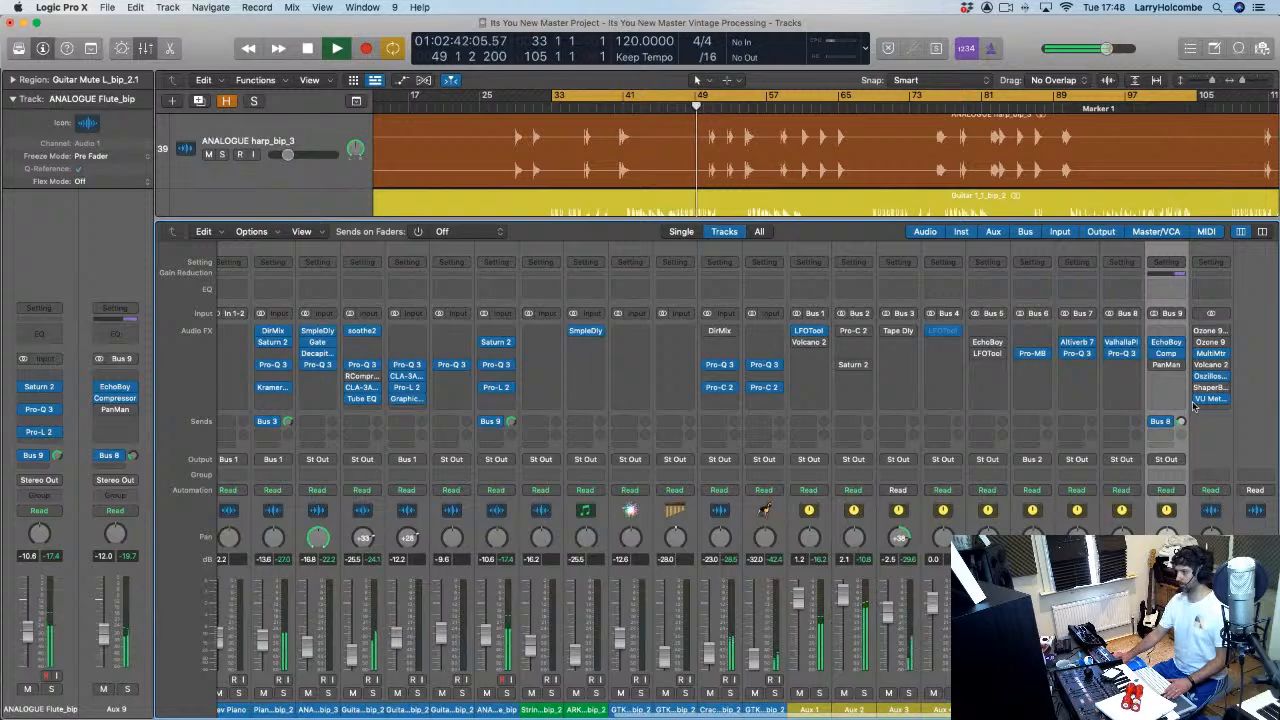
Step: Insert the stereo Doubler4 below PanMan on Aux 9 and lower the channel fader to about -15.6 dB during playback
key("space")
left_click(1156, 380)
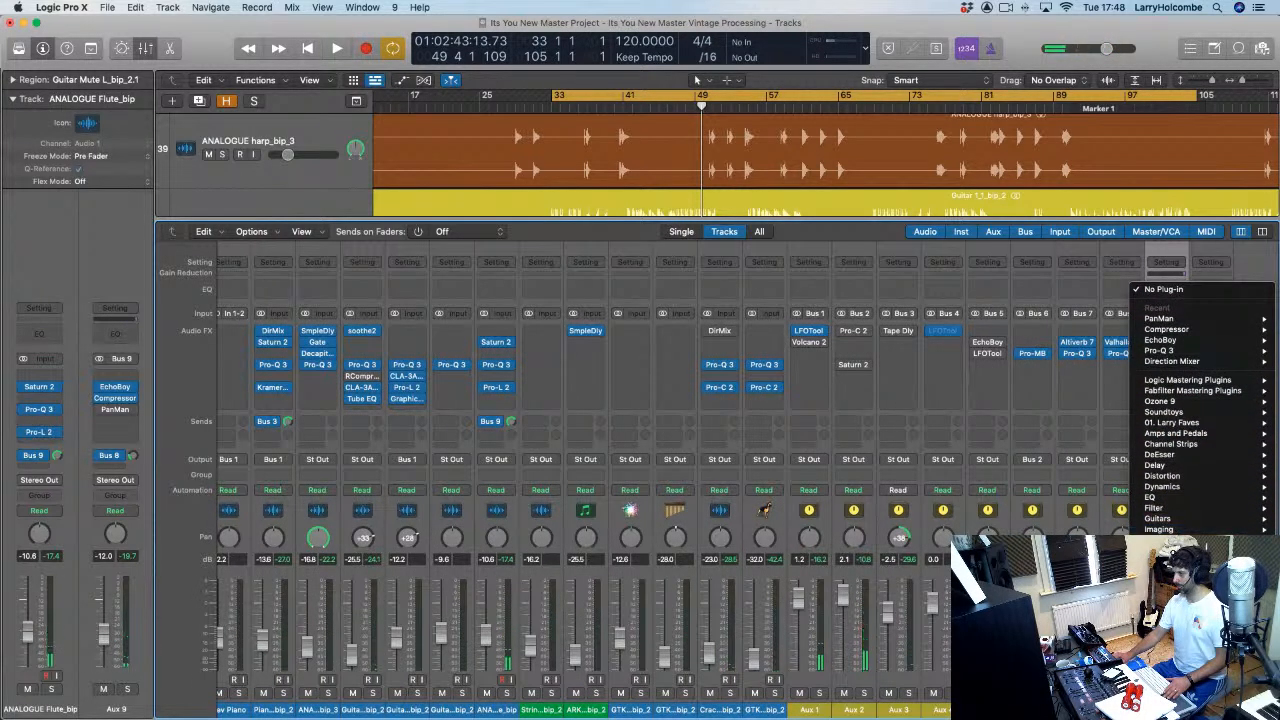
mouse_move(1181, 551)
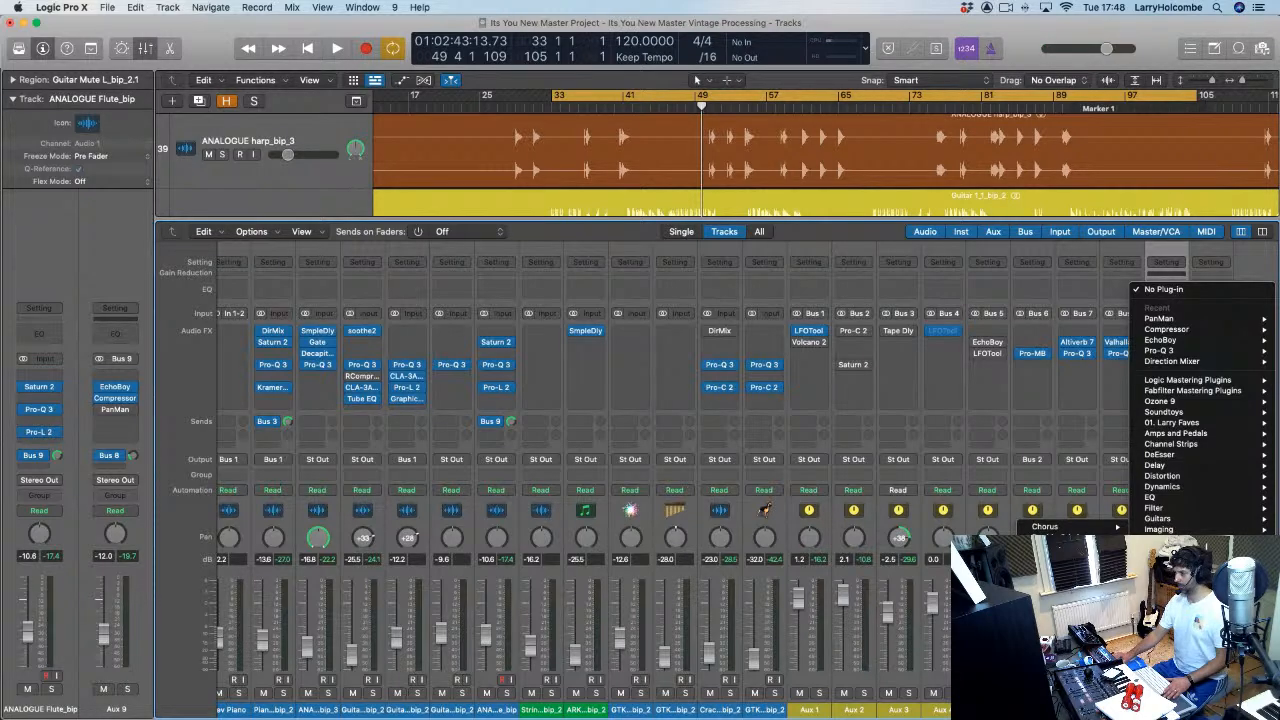
left_click(1062, 640)
key("space")
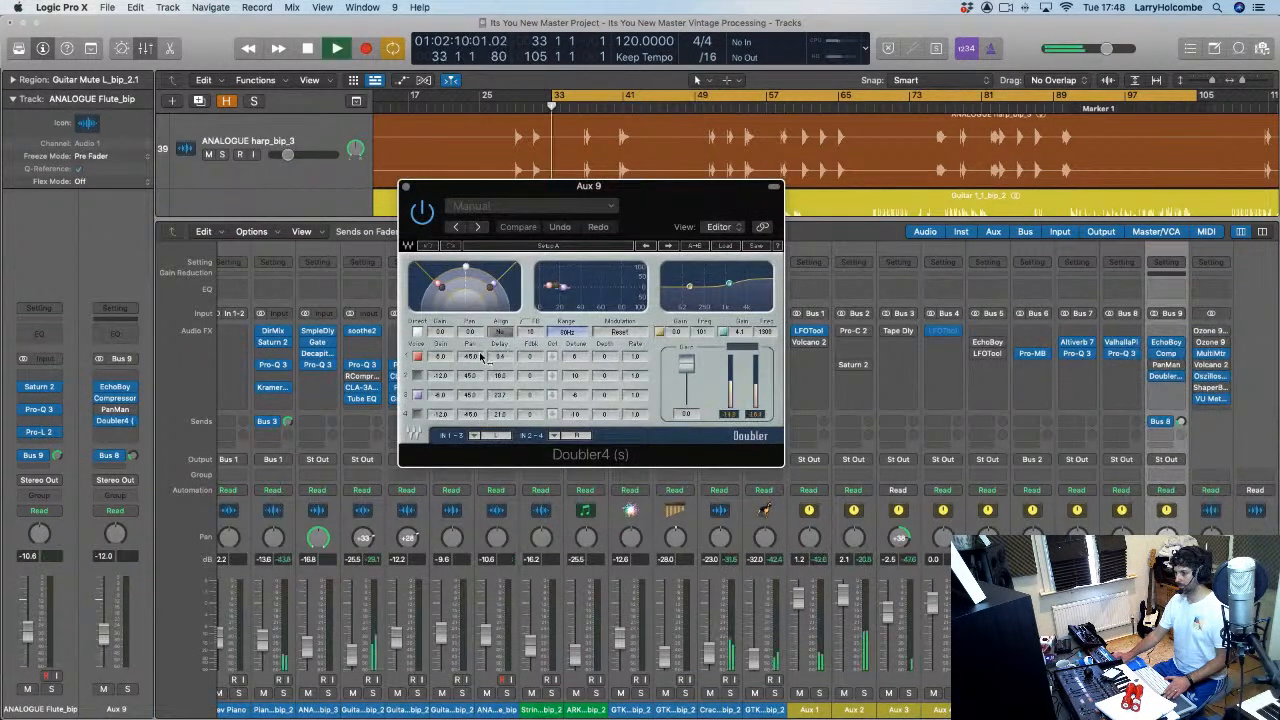
left_click_drag(1166, 638, 1160, 645)
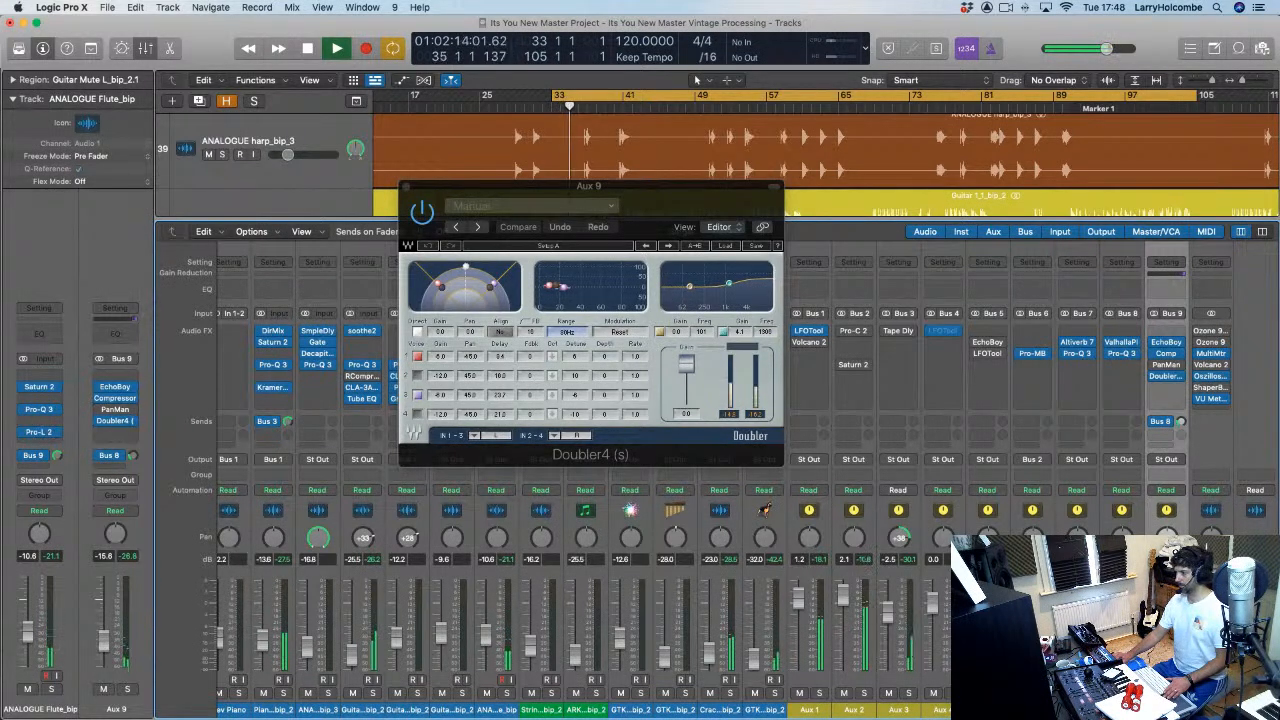
left_click_drag(472, 193, 409, 168)
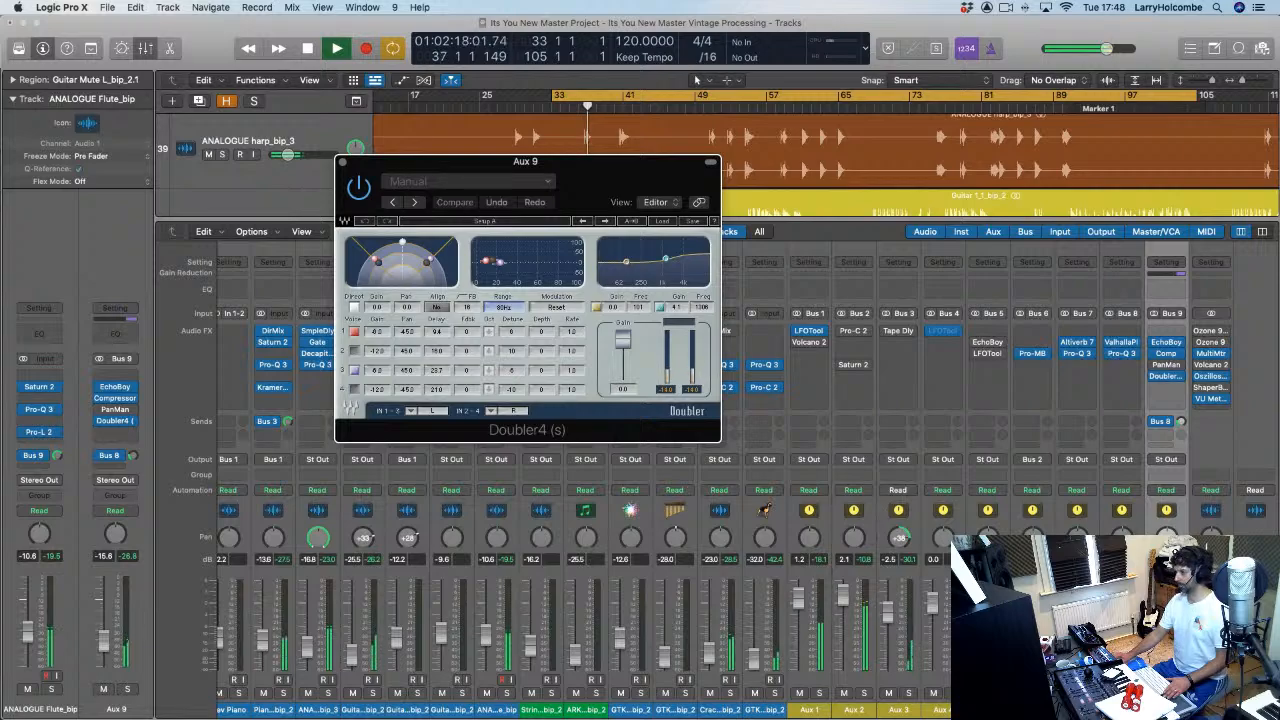
Step: Raise Aux 9's fader to about -11.8 dB and compare its sound with Doubler4 and the Compressor bypassed
left_click_drag(1166, 643, 1166, 614)
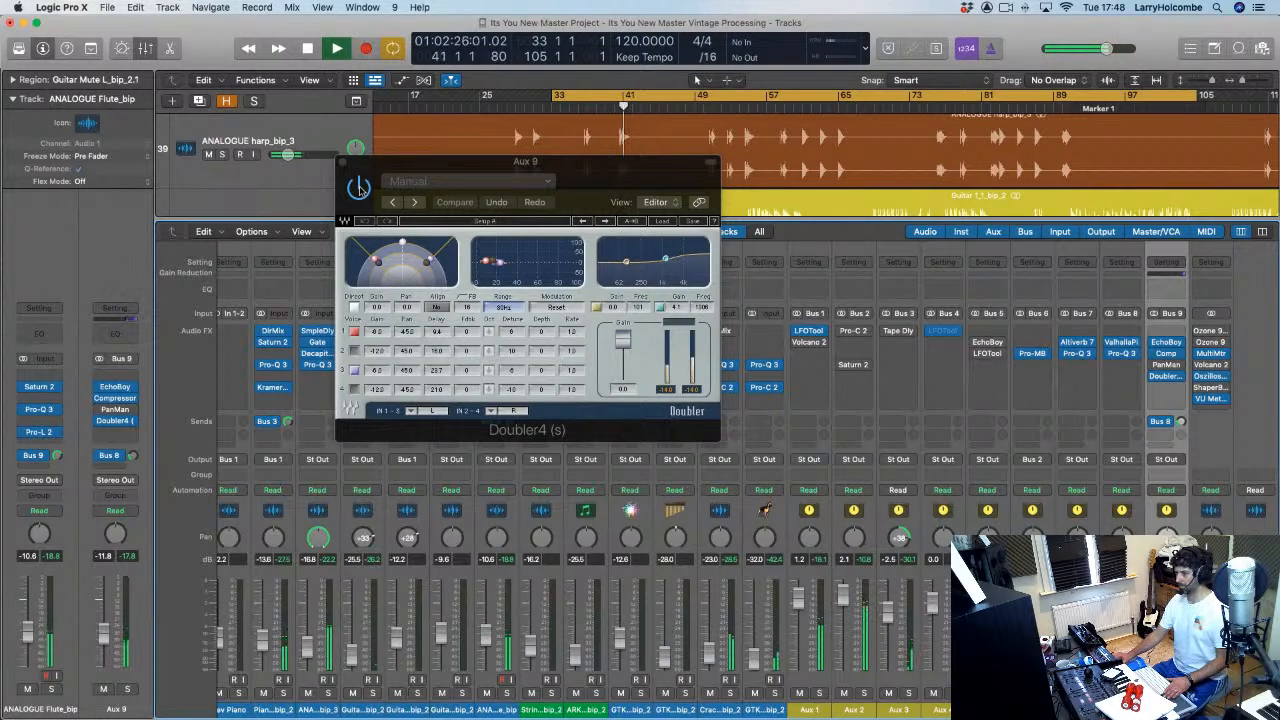
left_click(360, 189)
left_click(342, 162)
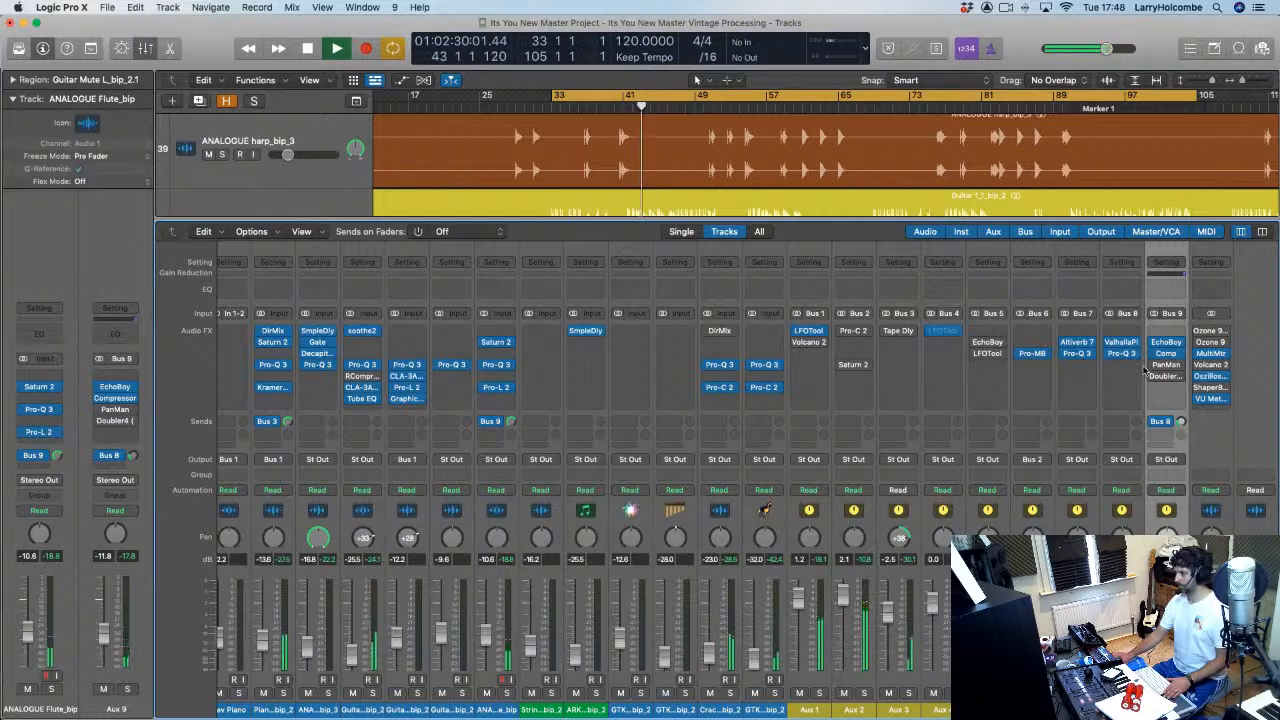
mouse_move(1155, 378)
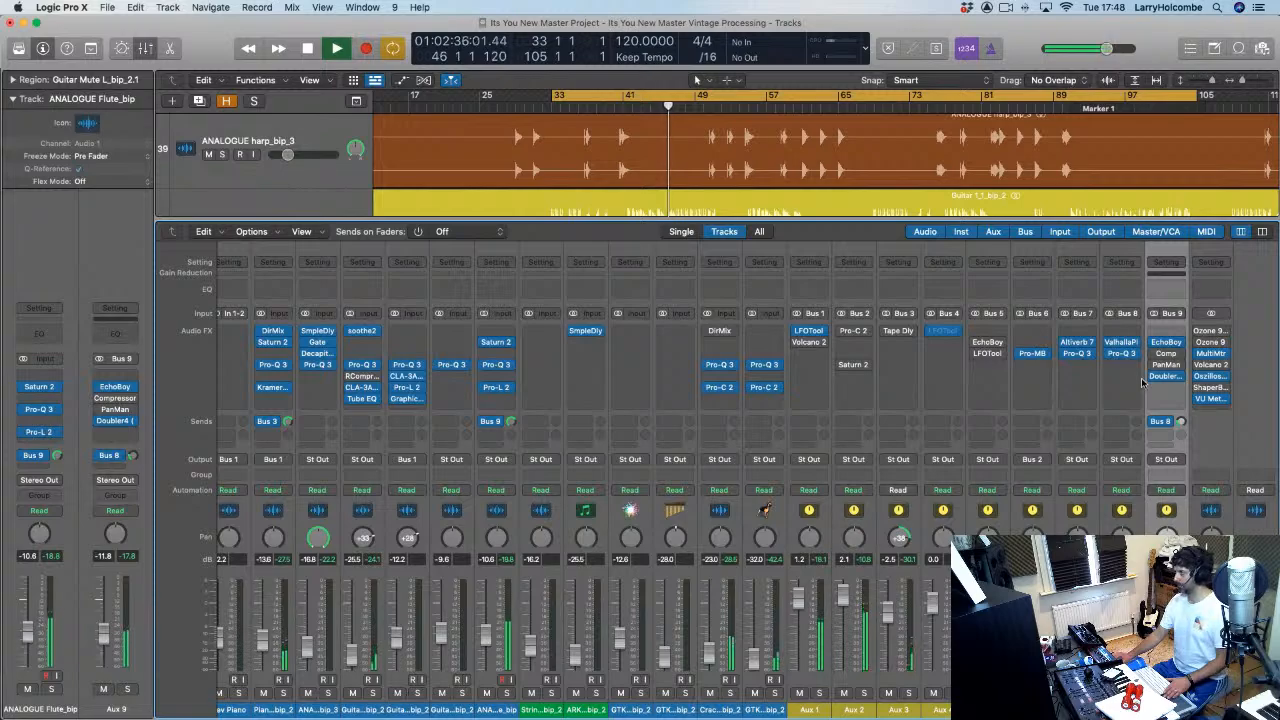
Step: Set the EchoBoy echo time on Aux 9 to 120 ms, adjust its low cut, and bring the channel fader to about -15.8 dB
left_click(1162, 345)
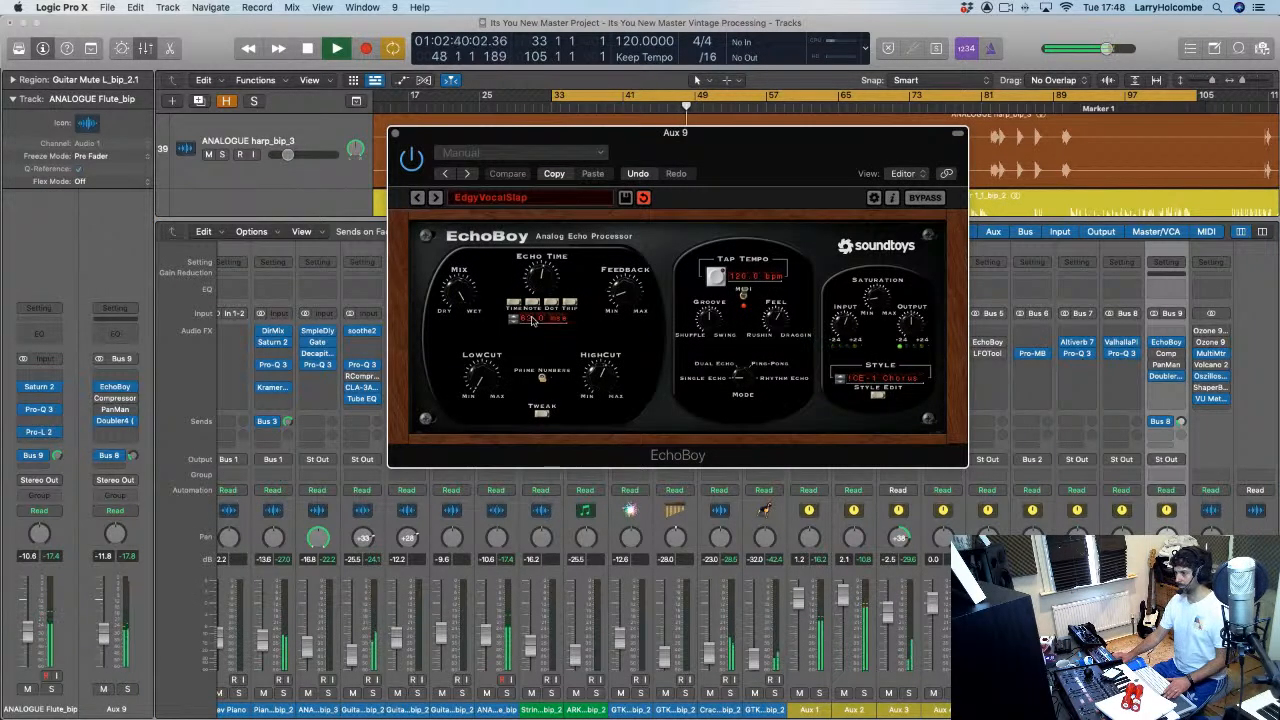
left_click(533, 320)
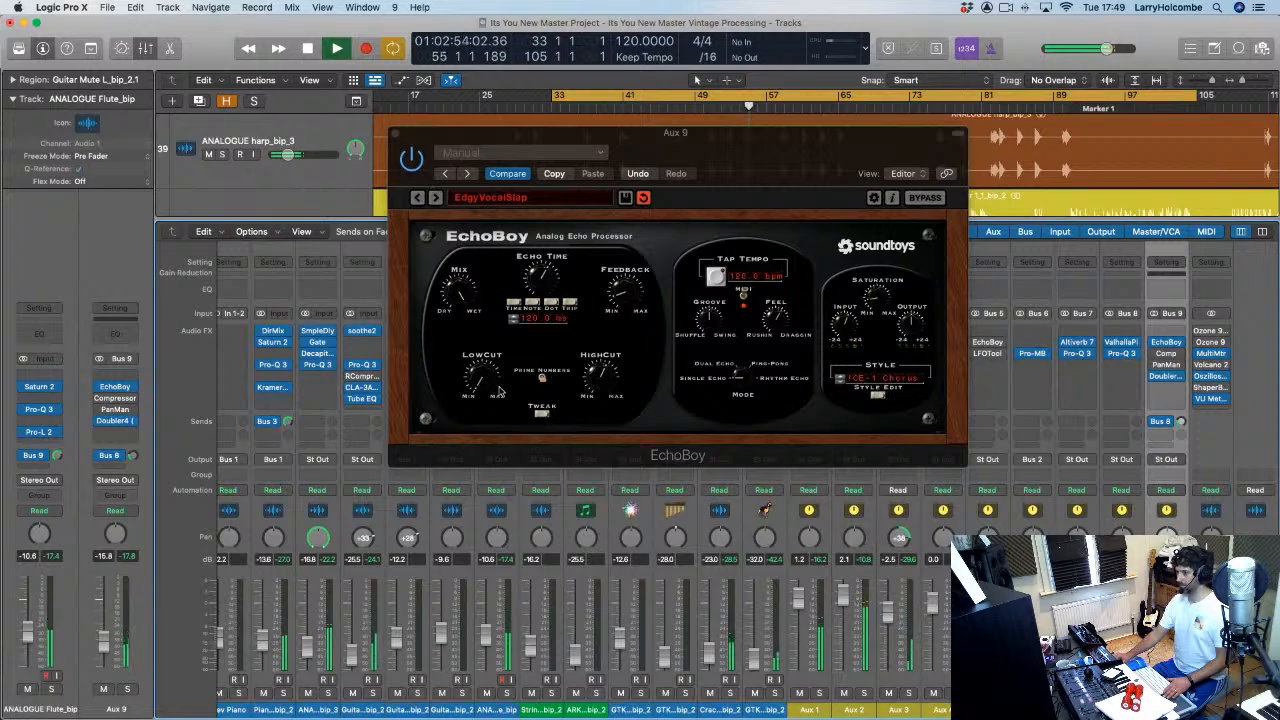
left_click(497, 390)
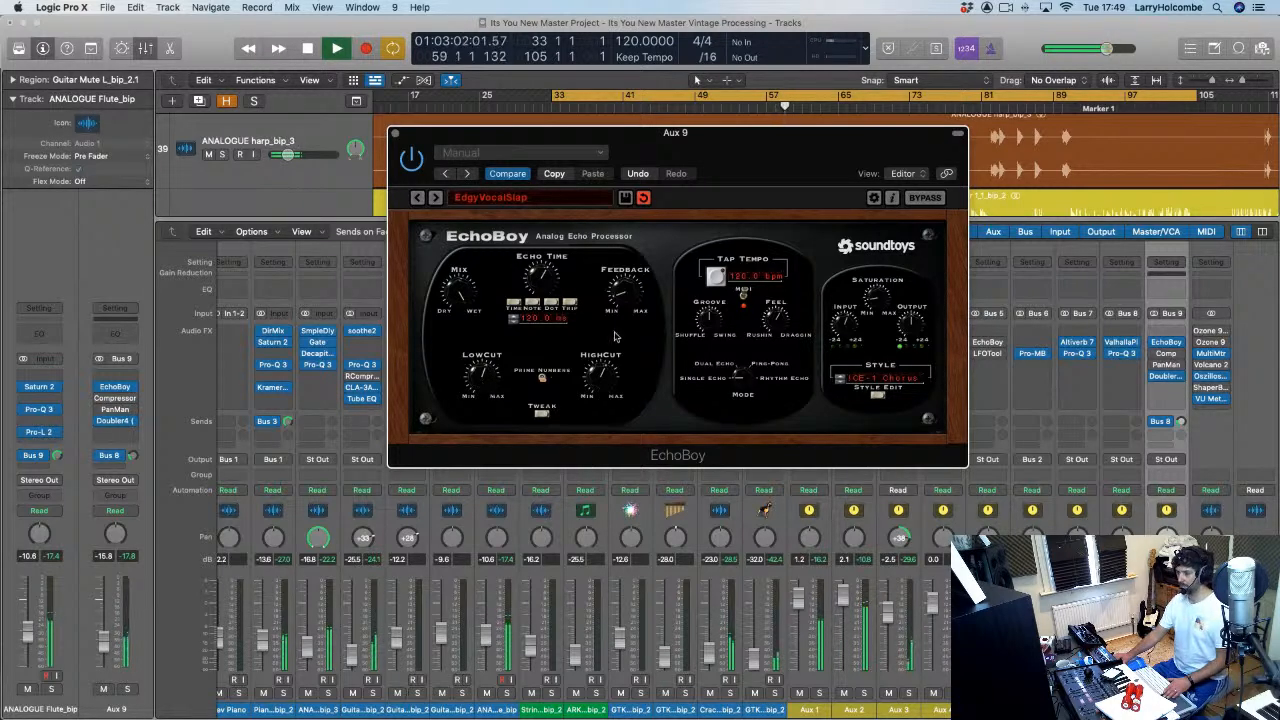
left_click(397, 134)
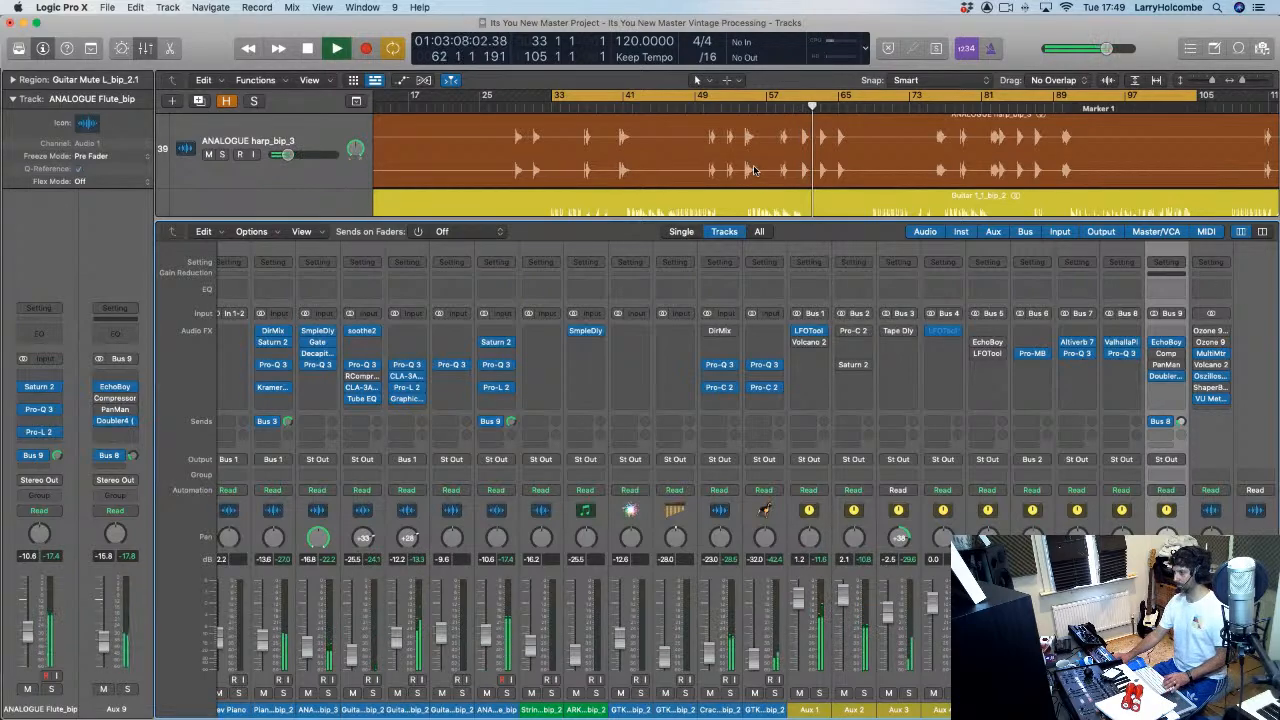
Step: Bypass Doubler4 on Aux 9, turn off cycle playback, and play the song from the beginning
key("space")
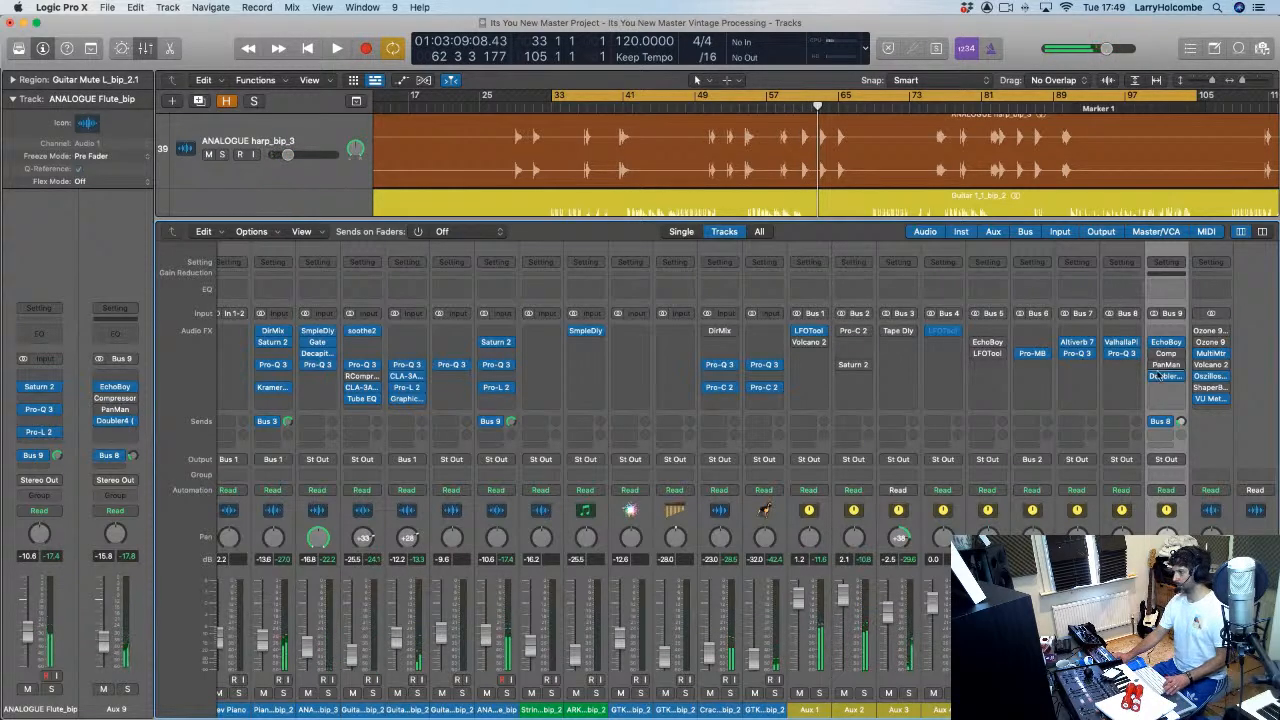
key("x")
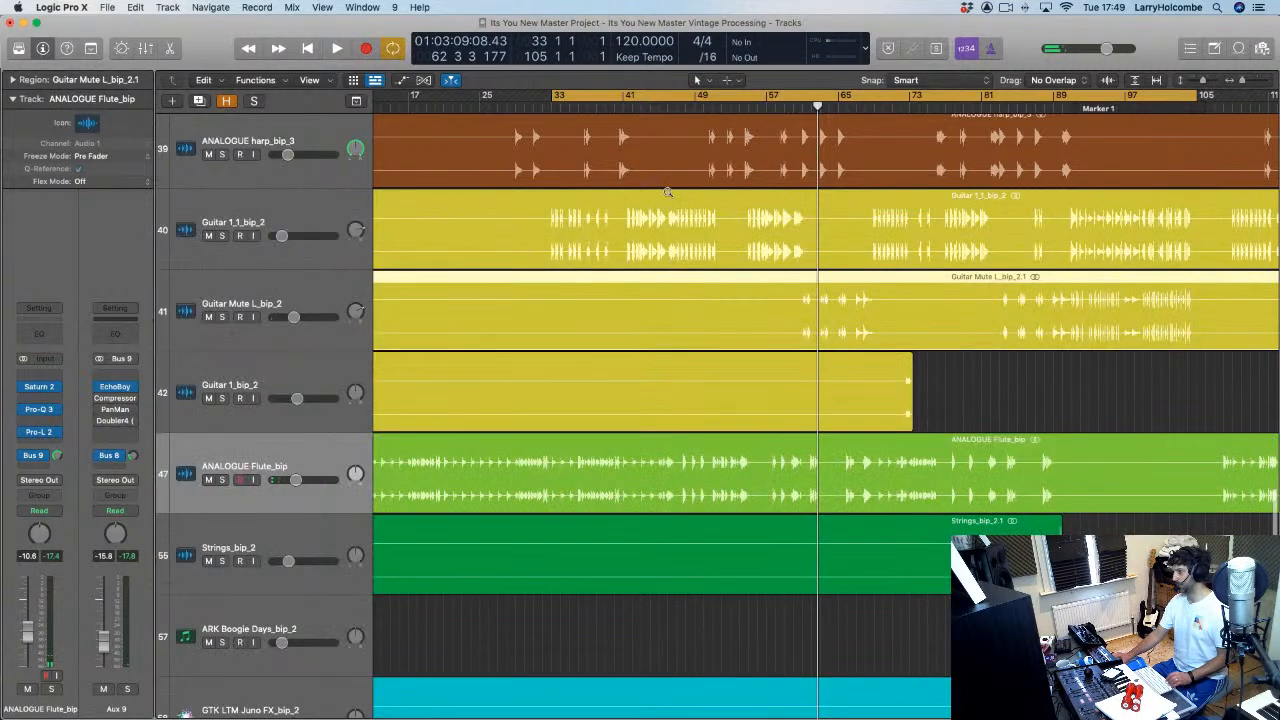
key("z")
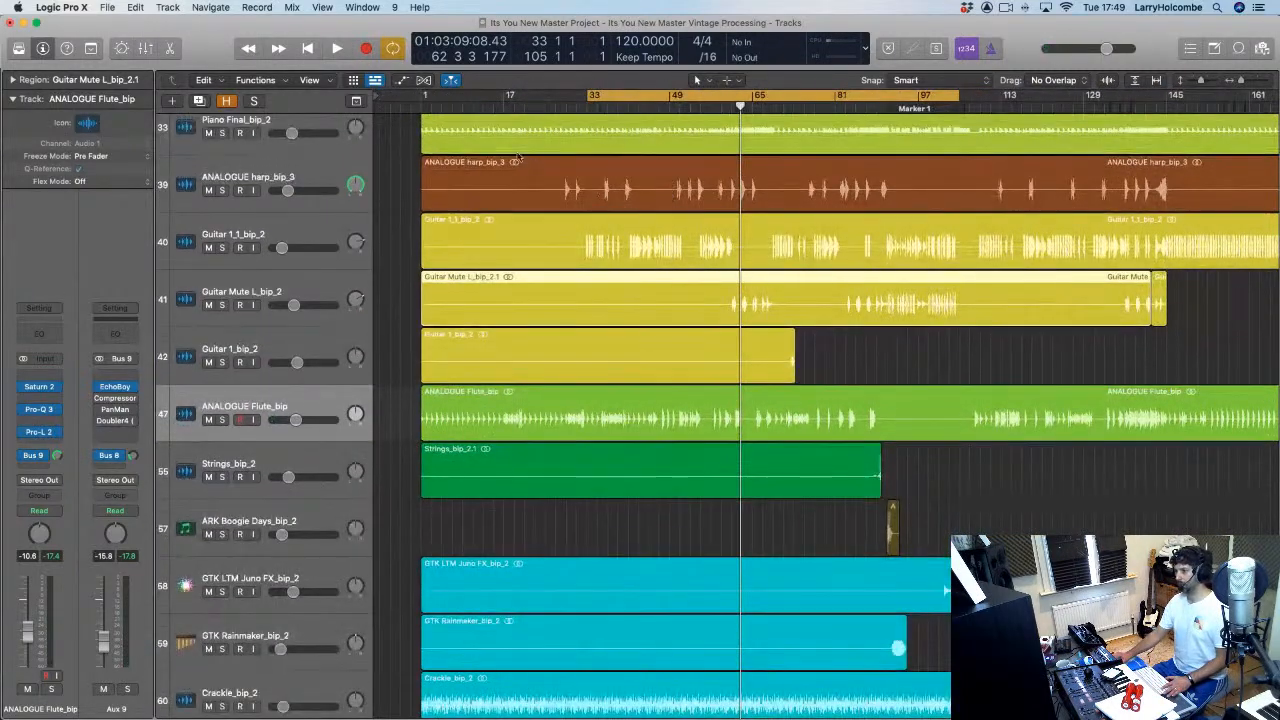
left_click(610, 95)
key("Return")
key("space")
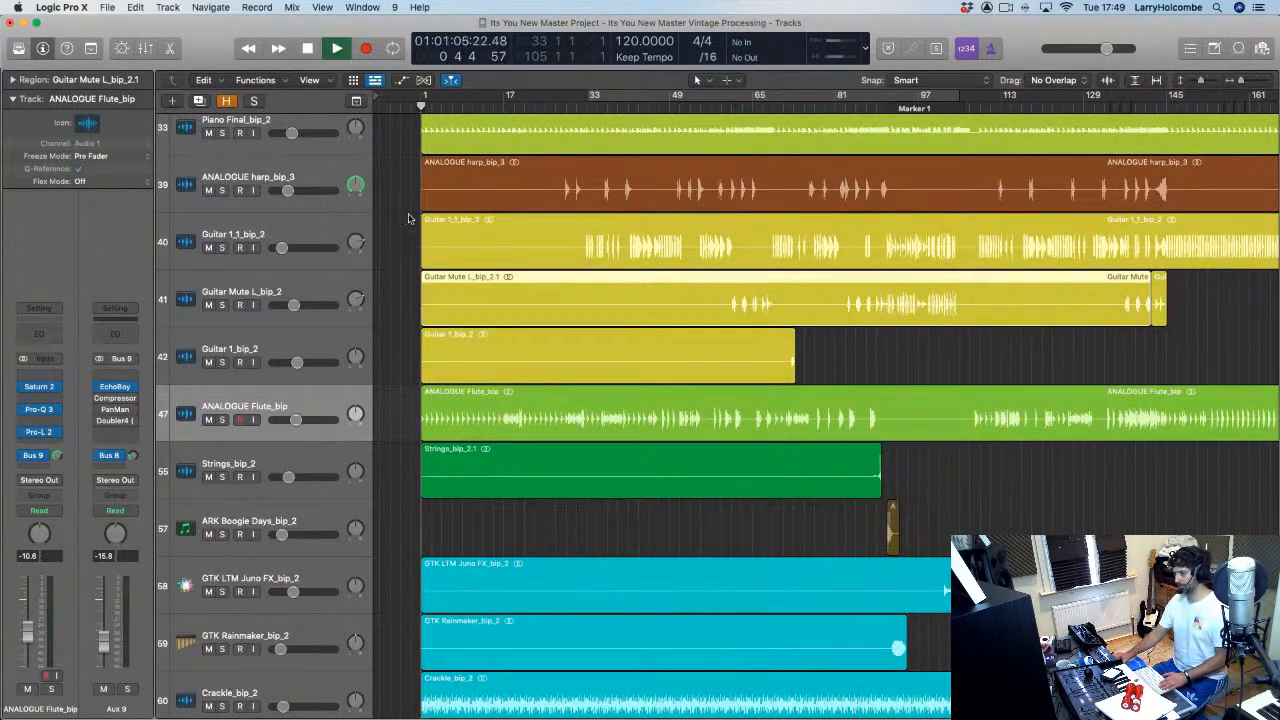
Step: Bypass Aux 9's Bus 8 send and set the channel fader to about -15.2 dB during playback
left_click(395, 225)
key("x")
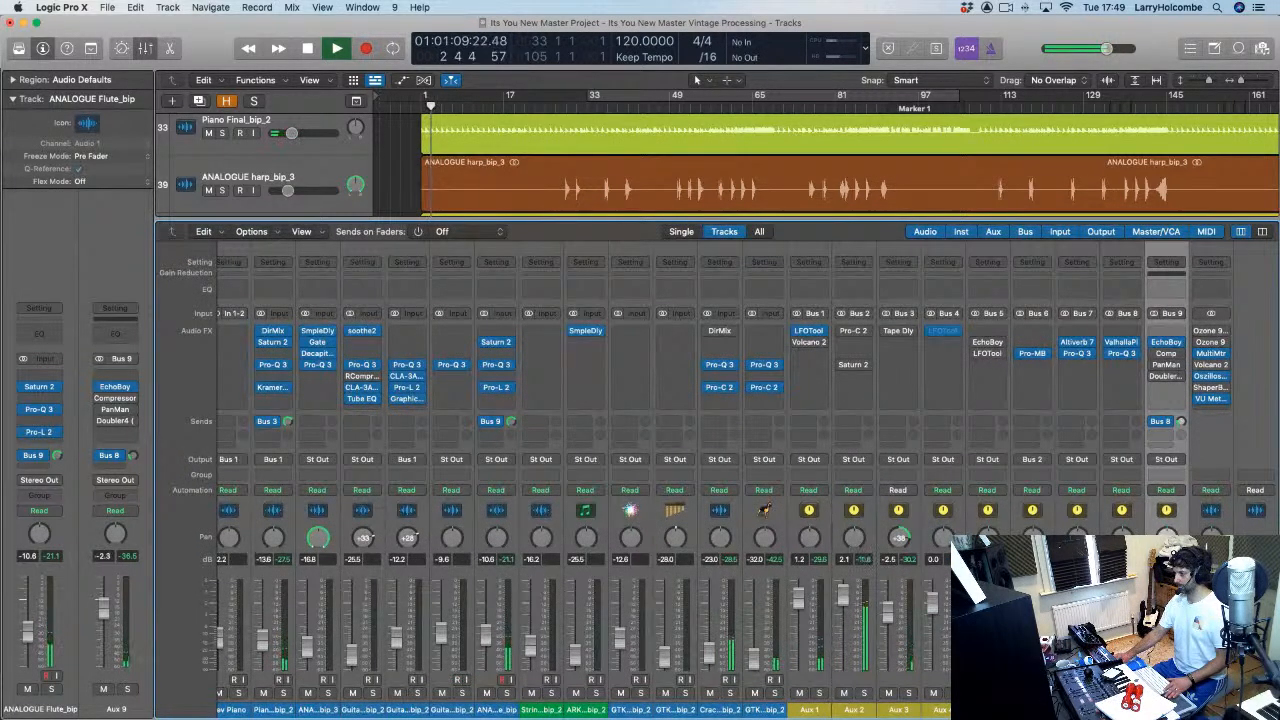
left_click(1151, 422)
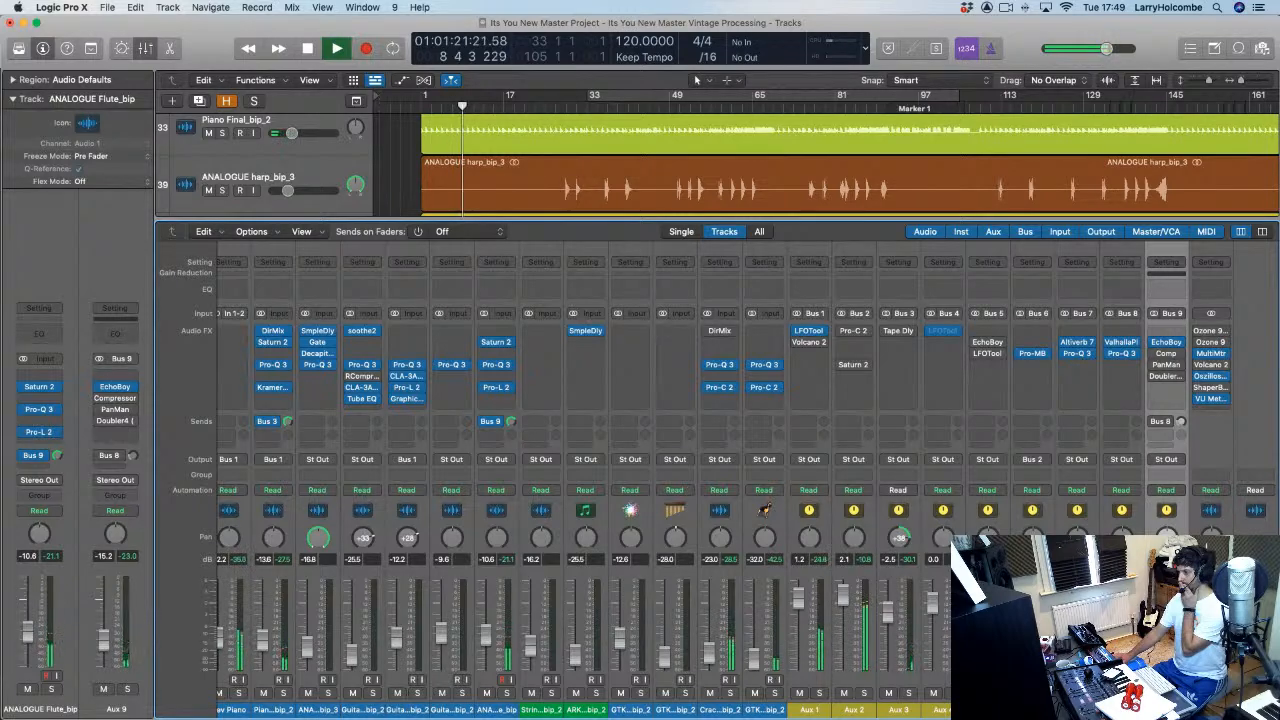
Step: Set the ValhallaPlate reverb on Aux 8 to a 1.2 s decay and a 30.5 ms predelay
left_click_drag(1077, 709, 1166, 709)
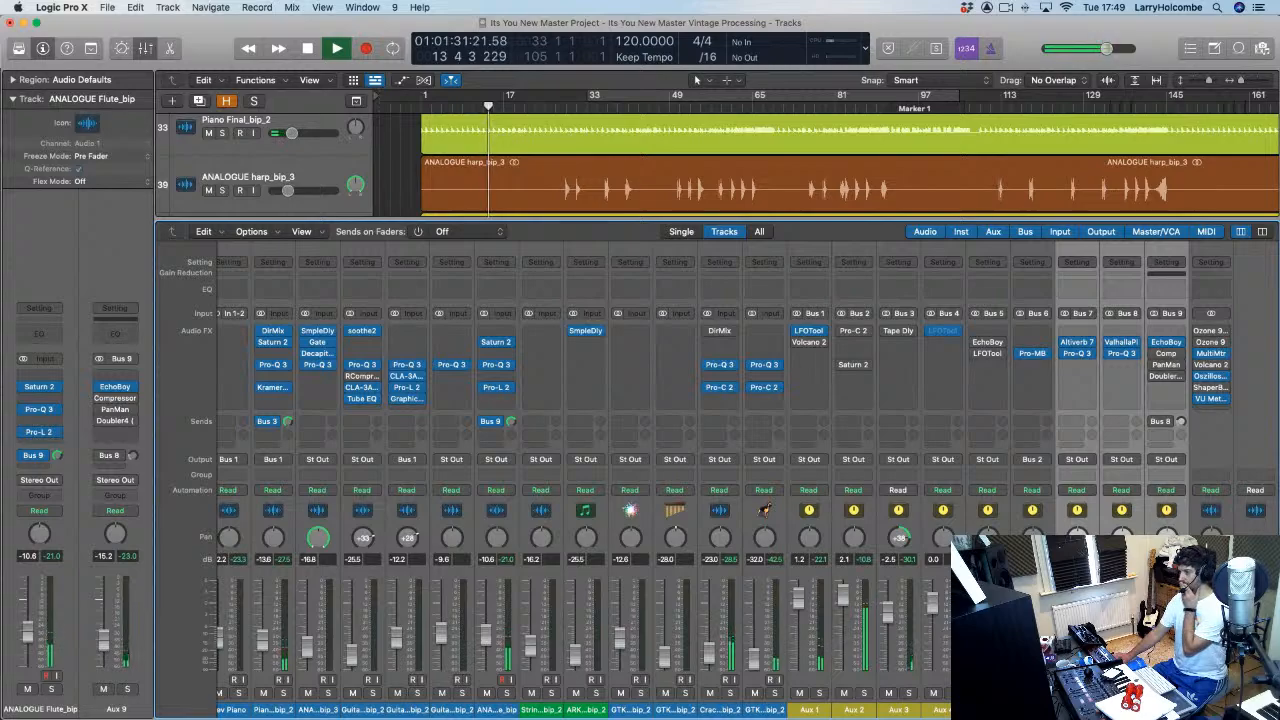
left_click(1032, 709)
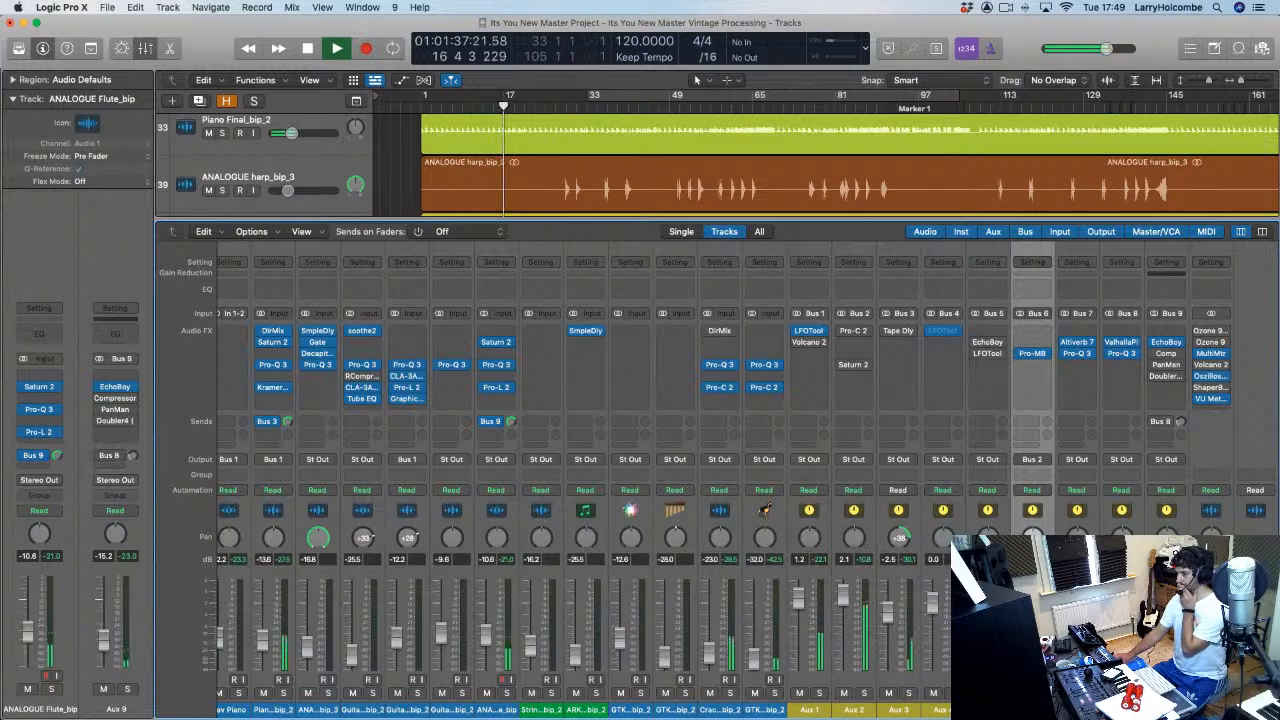
left_click(1122, 343)
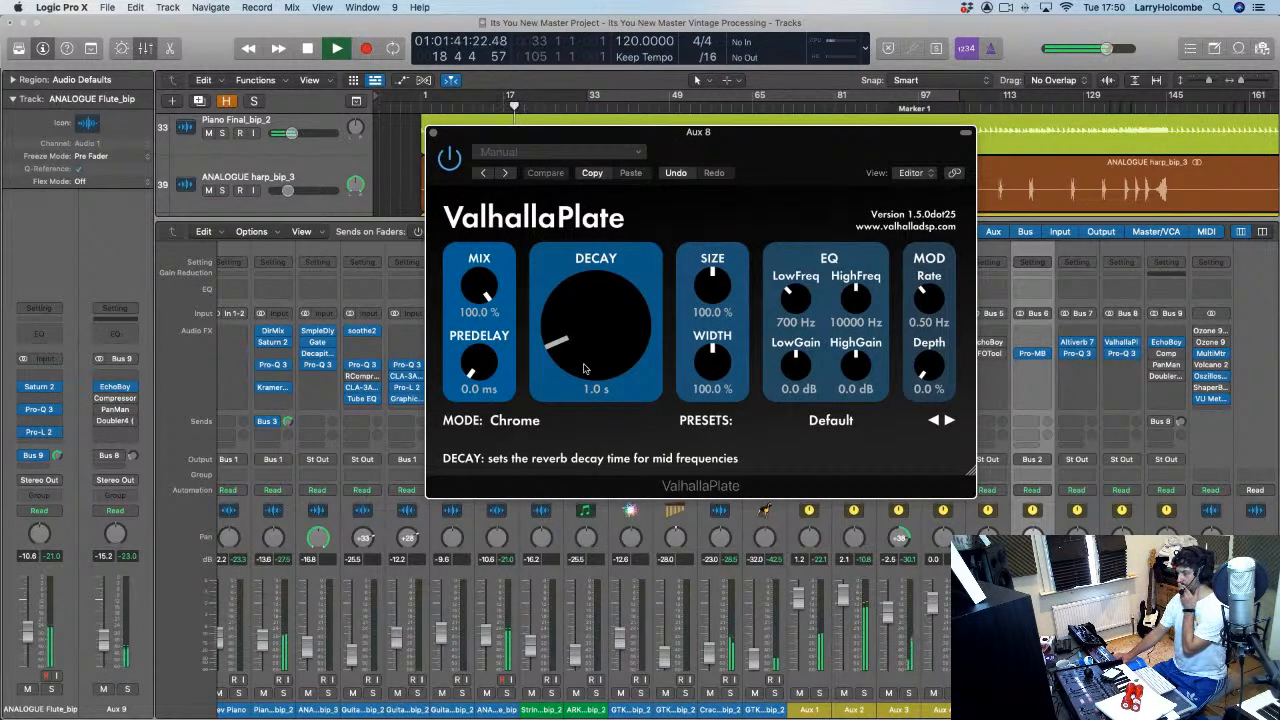
left_click_drag(585, 368, 594, 362)
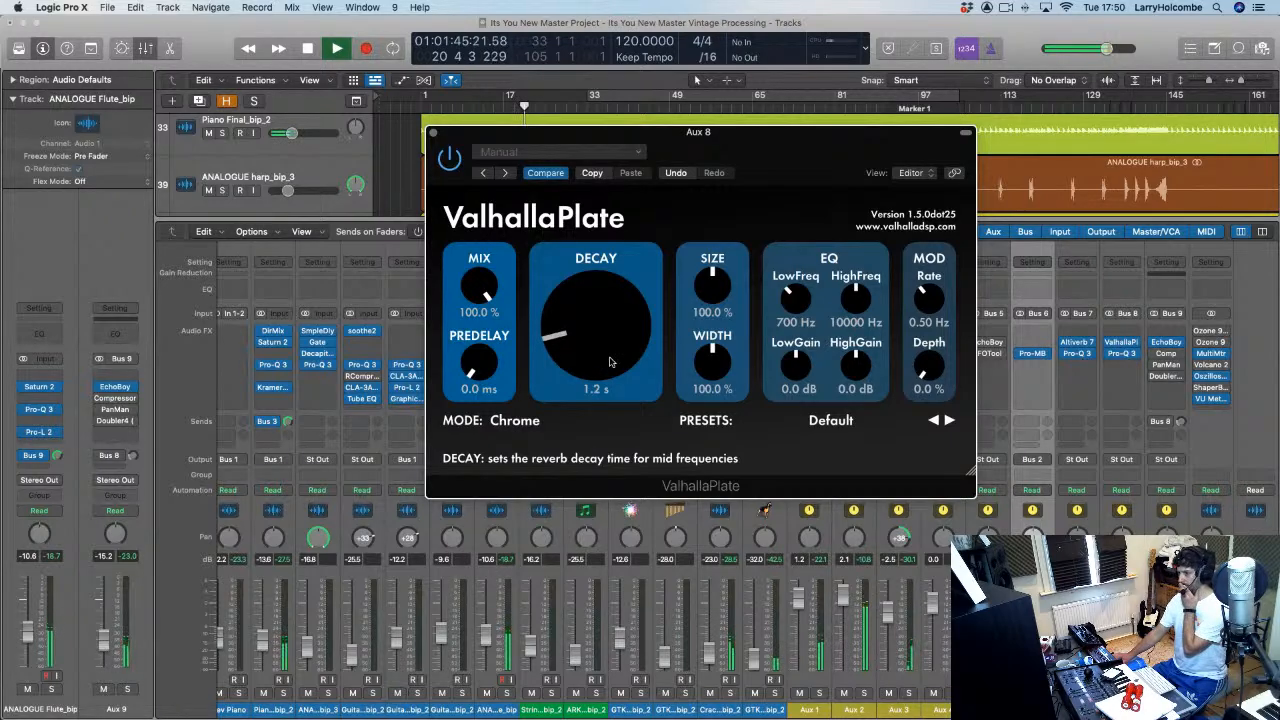
mouse_move(500, 378)
left_mouse_down()
mouse_move(494, 342)
mouse_move(490, 361)
left_mouse_up()
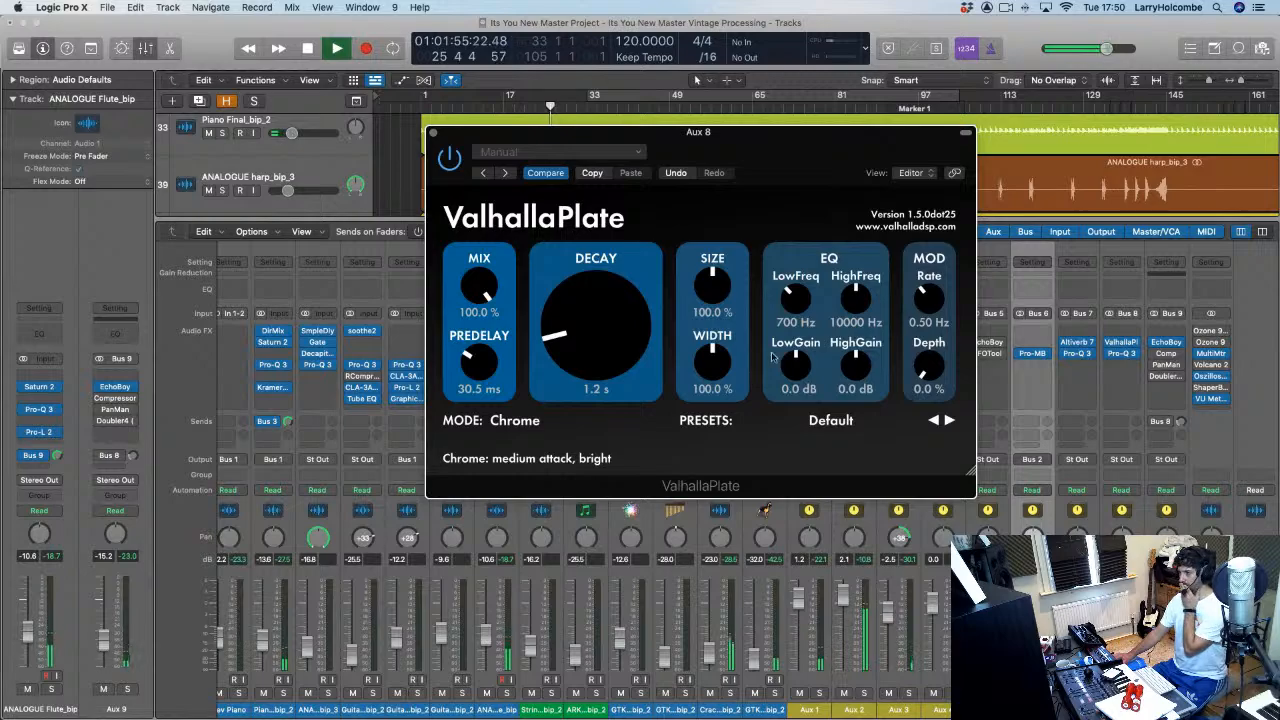
left_click(433, 133)
Step: Turn cycle playback back on and raise Aux 9's fader to about -14.4 dB
left_click(619, 91)
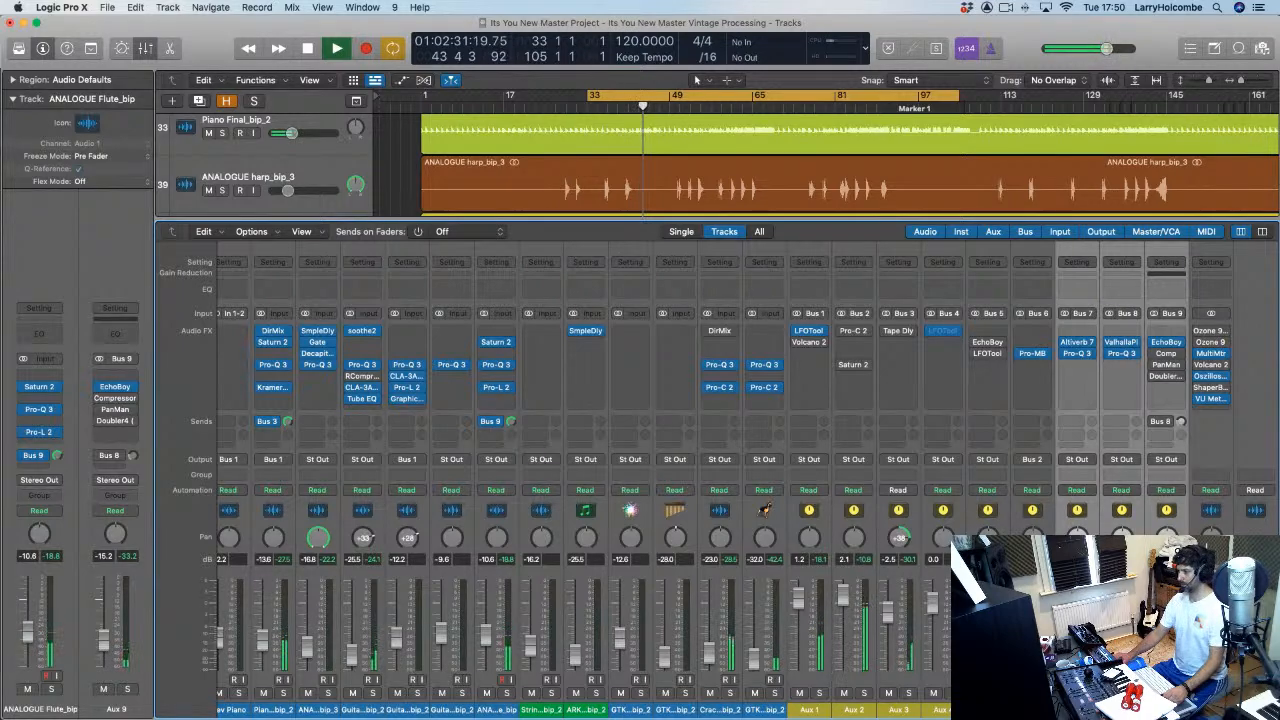
left_click(1121, 708)
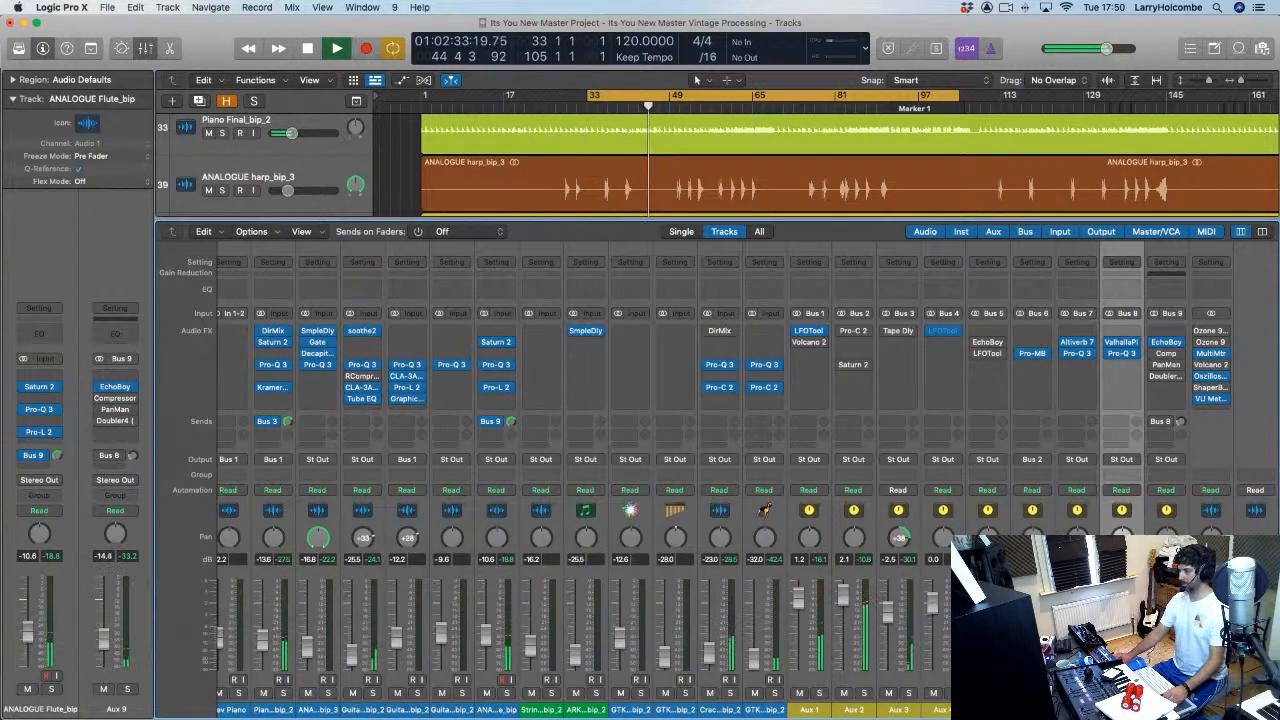
scroll(700, 470, "left", 1)
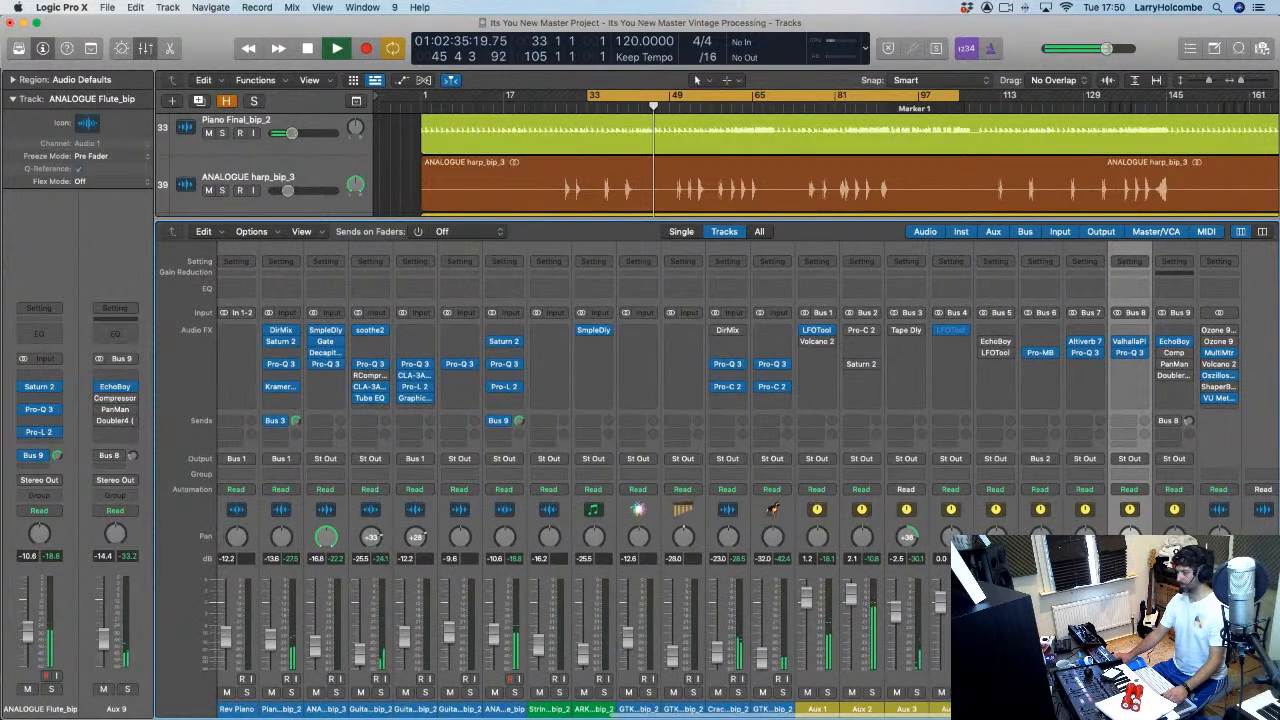
scroll(791, 603, "left", 5)
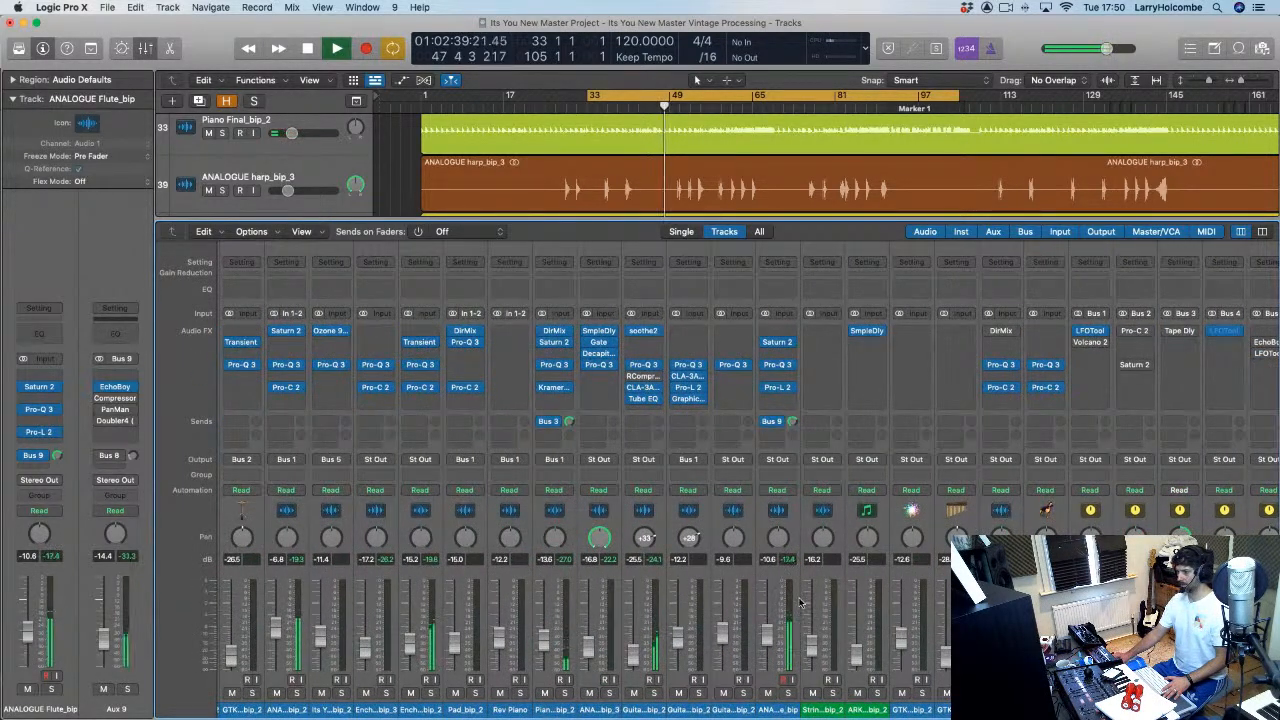
Step: Audition the Piano Final_bip_2 channel soloed with Aux 3's Tape Delay enabled, then unsolo it and bypass its Bus 3 send
key("space")
left_click(565, 693)
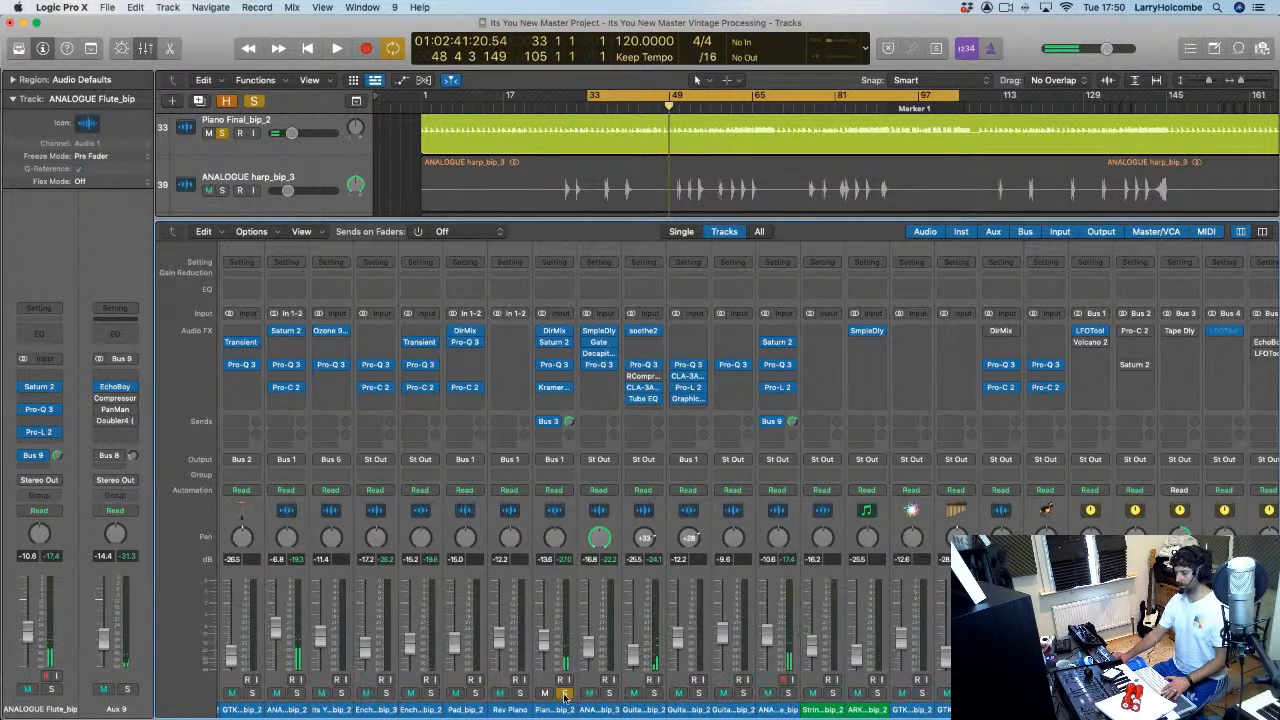
key("space")
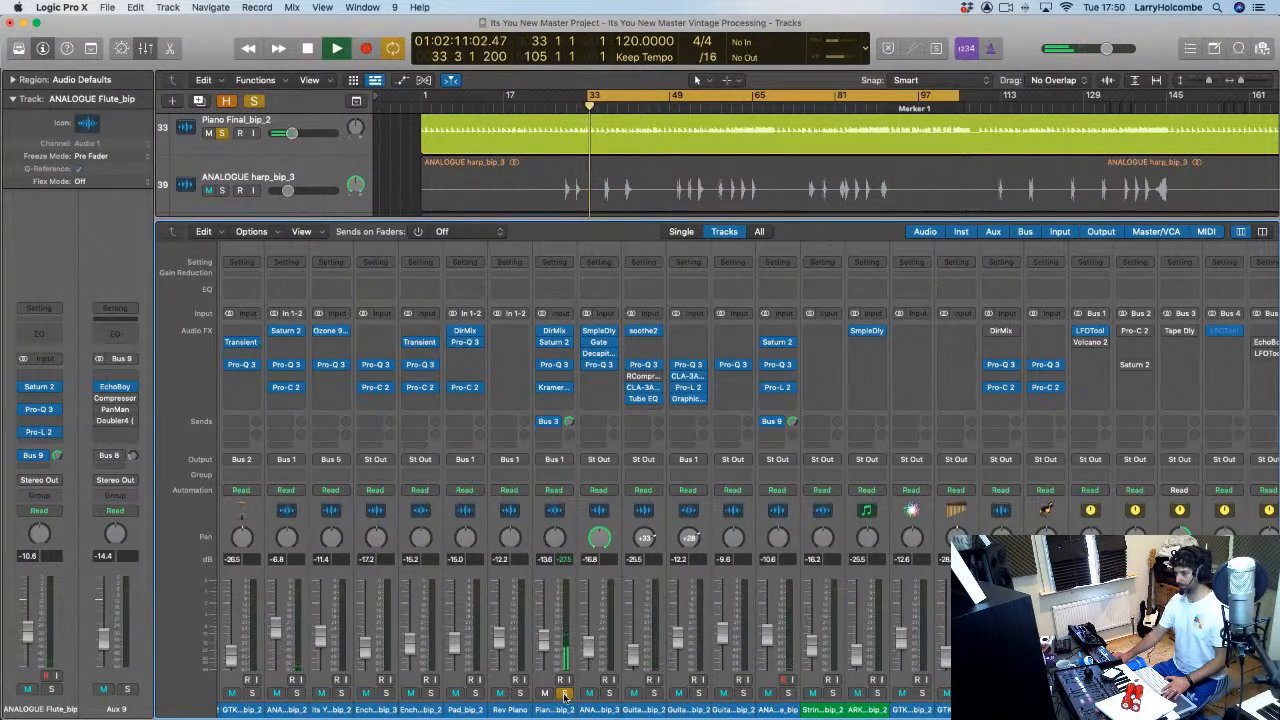
scroll(678, 600, "right", 2)
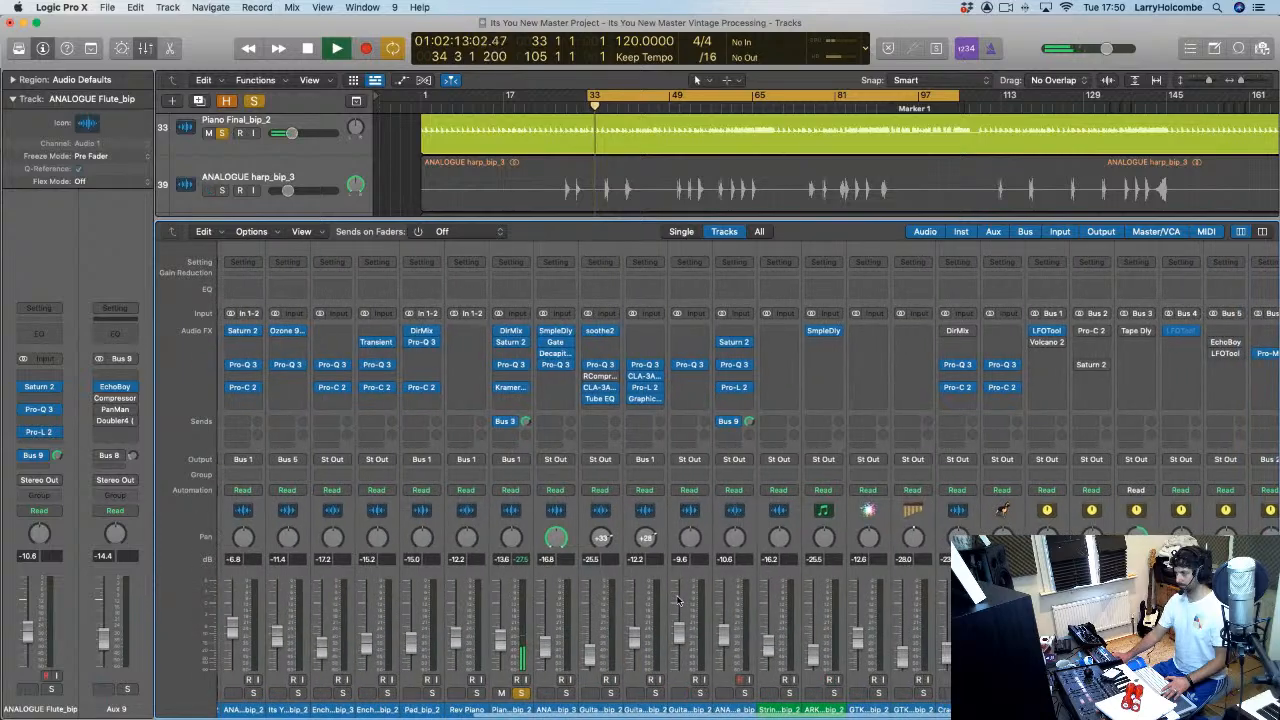
scroll(650, 600, "left", 1)
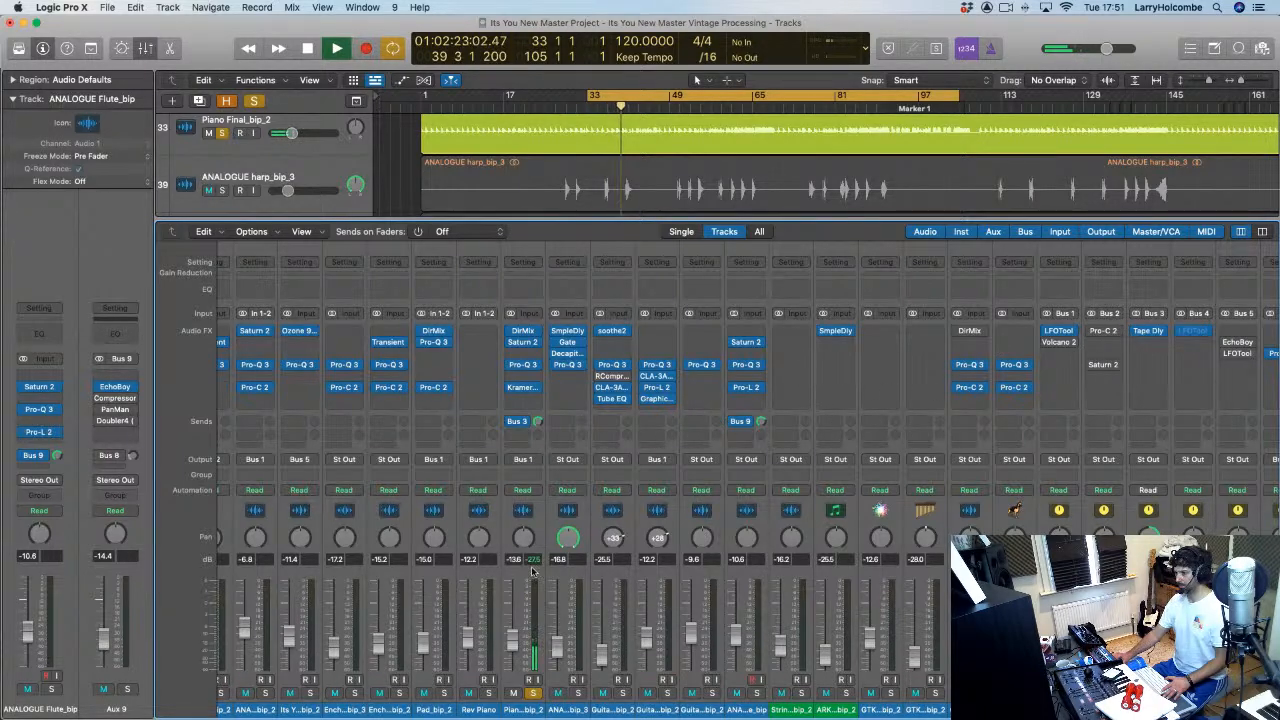
left_click(533, 693)
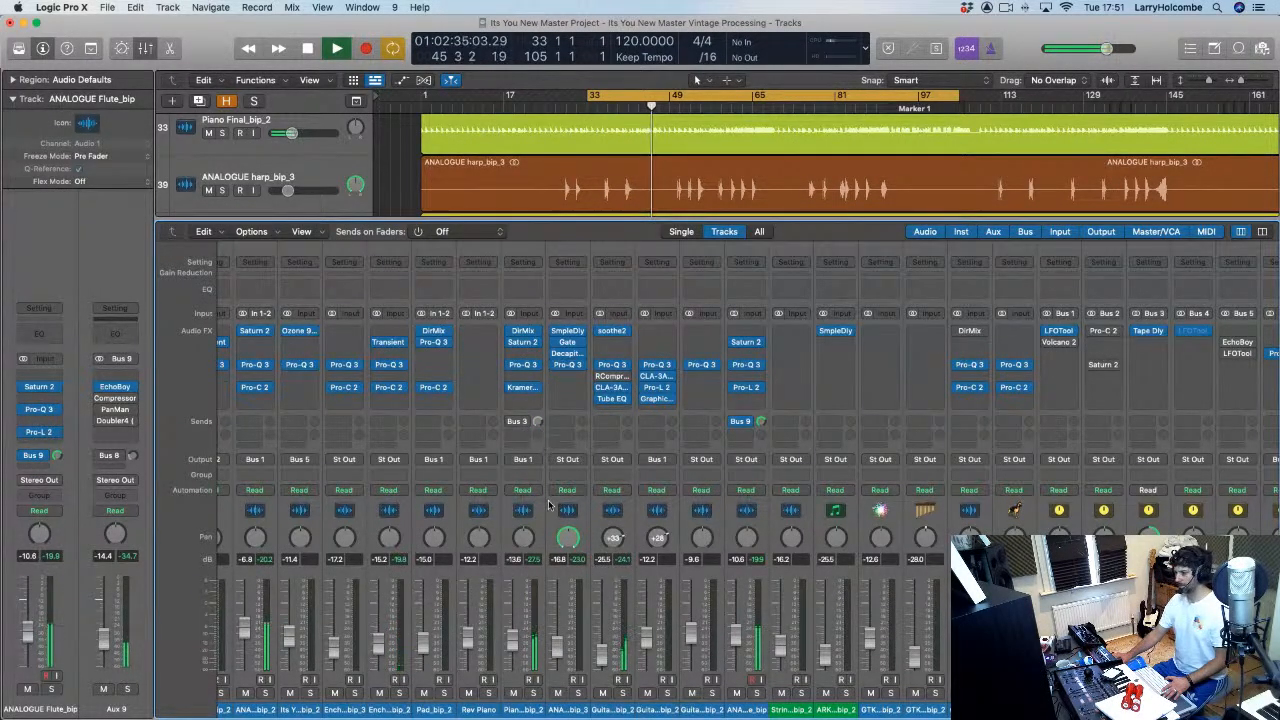
Step: Add a Bus 8 send to the piano channel and adjust the send level during playback
scroll(520, 438, "left", 2)
key("space")
left_click(528, 436)
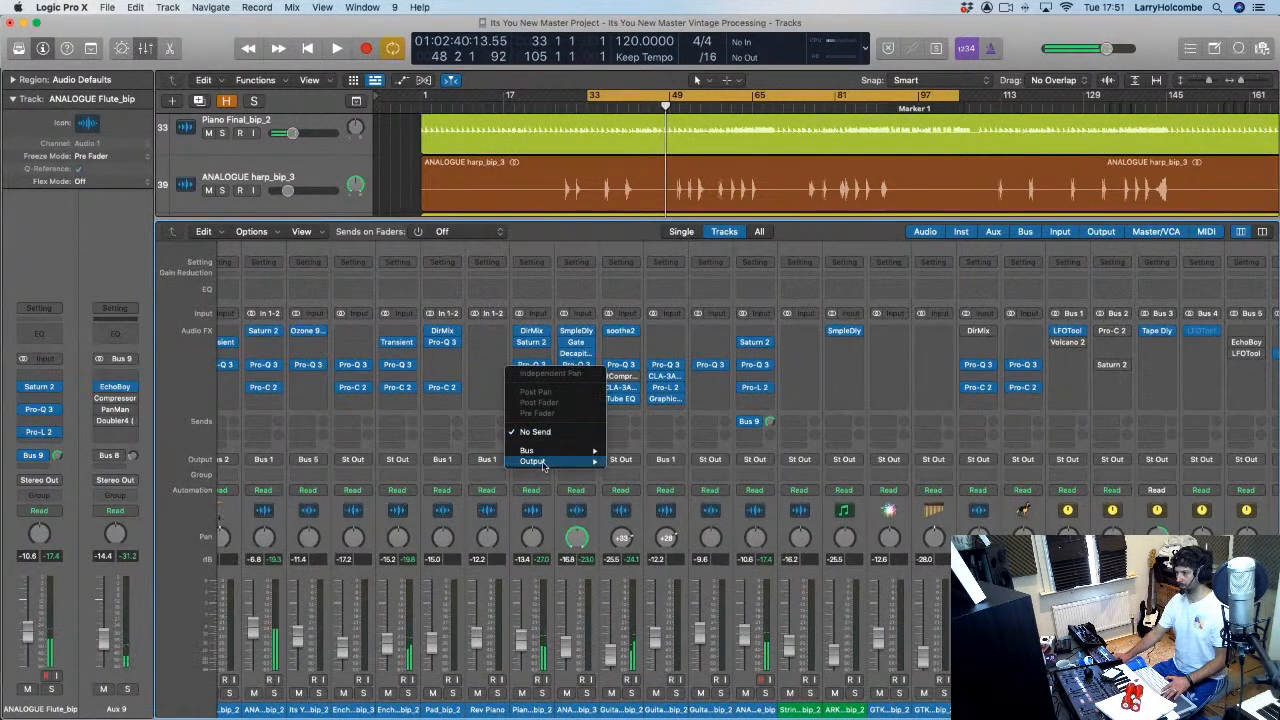
mouse_move(540, 450)
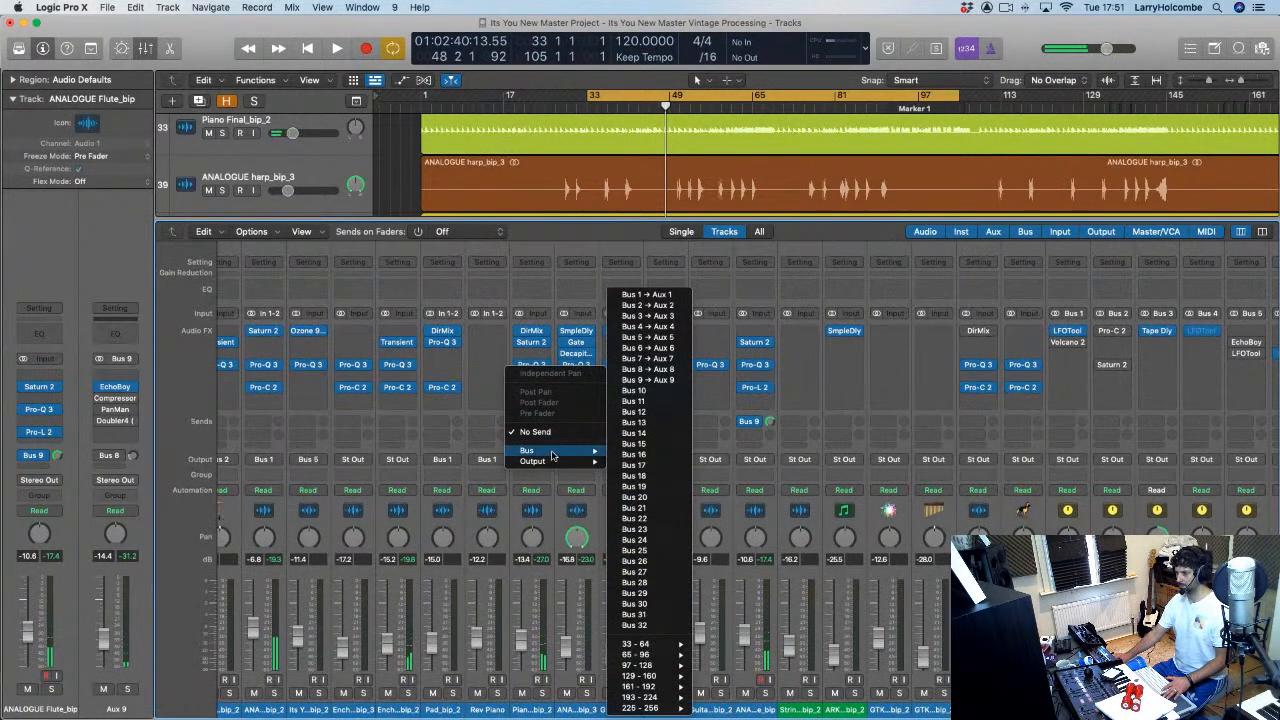
left_click(668, 370)
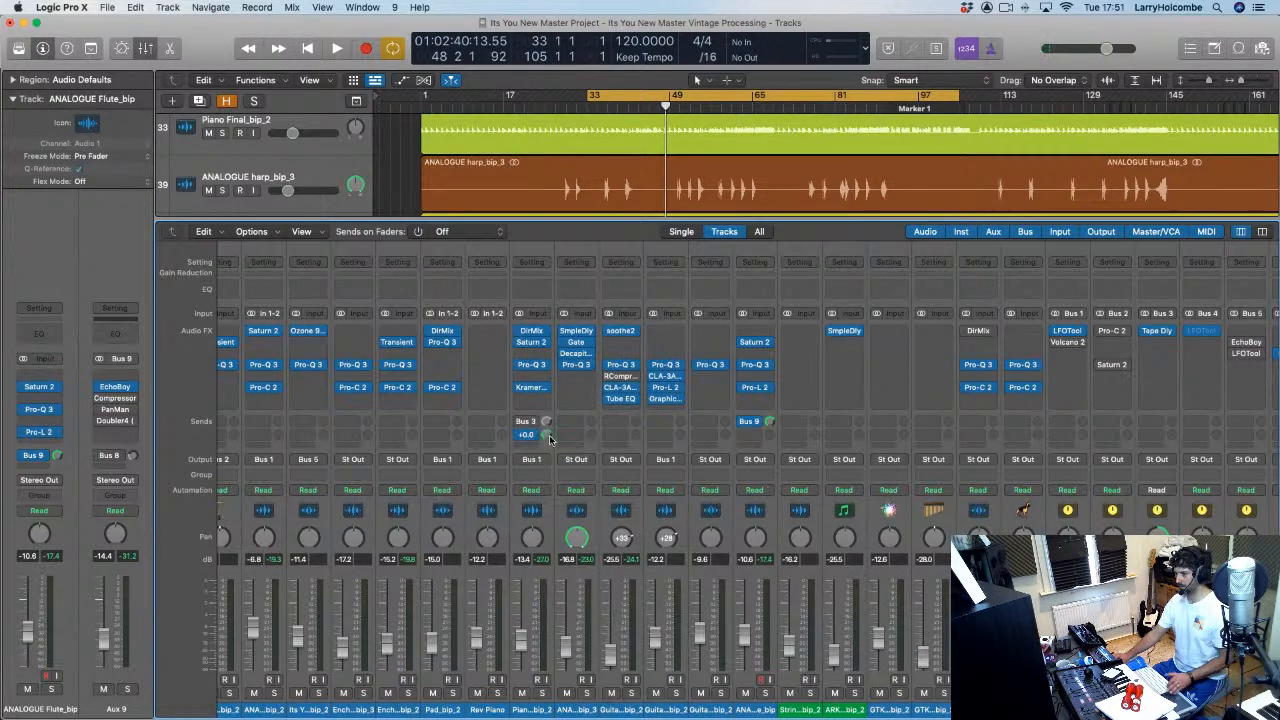
key("space")
left_click_drag(548, 440, 543, 440)
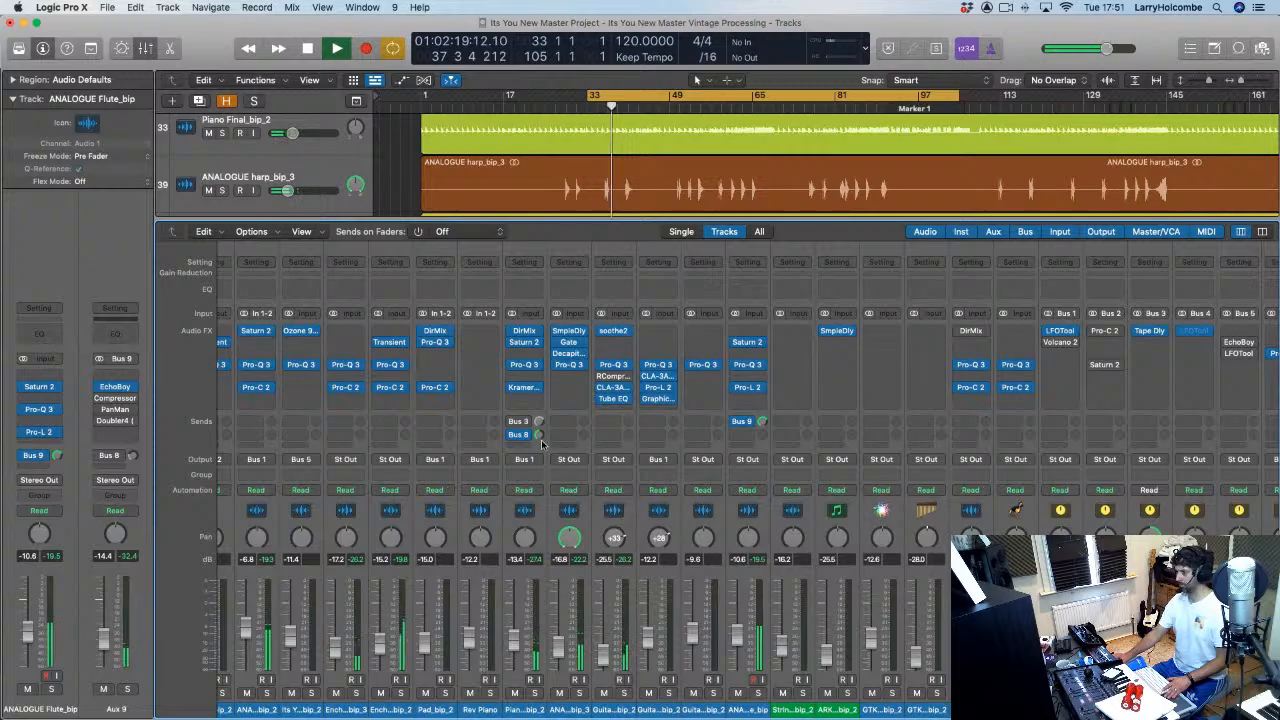
left_click_drag(539, 438, 540, 440)
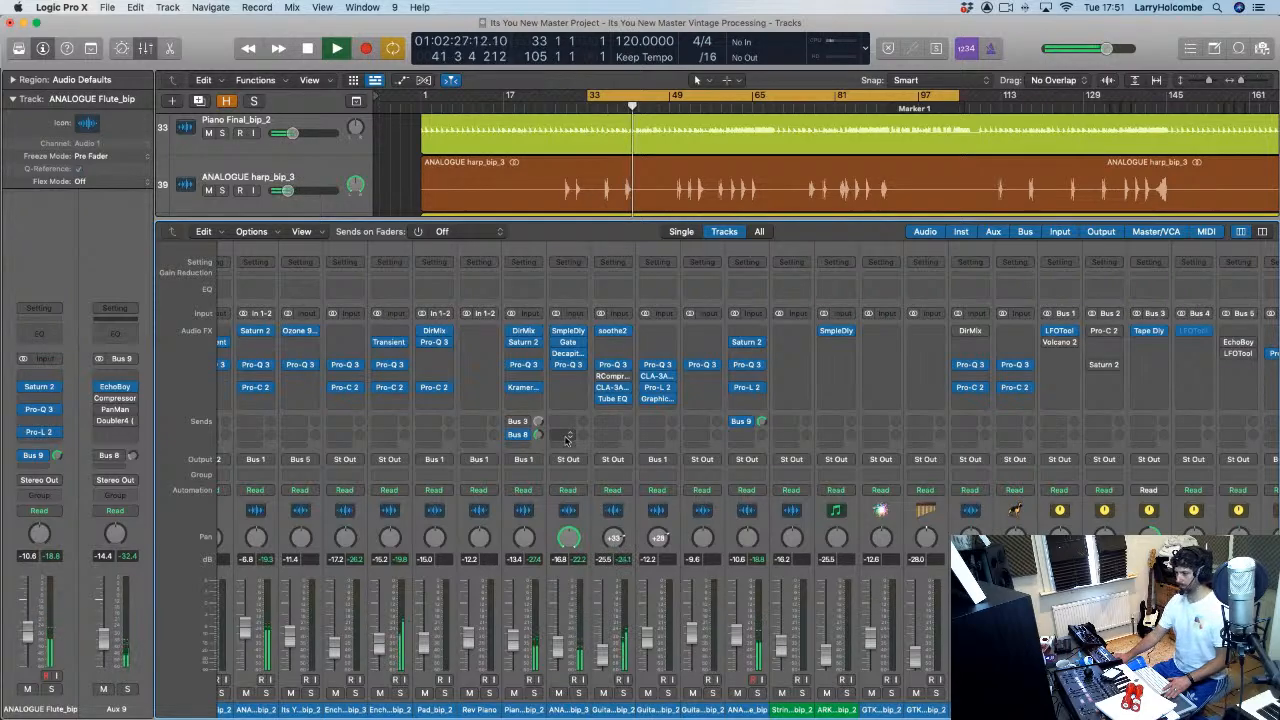
Step: Stop playback and insert a stereo EchoBoy in the empty effect slot of the Guitar 1_1_bip_2 channel
key("space")
left_click(613, 410)
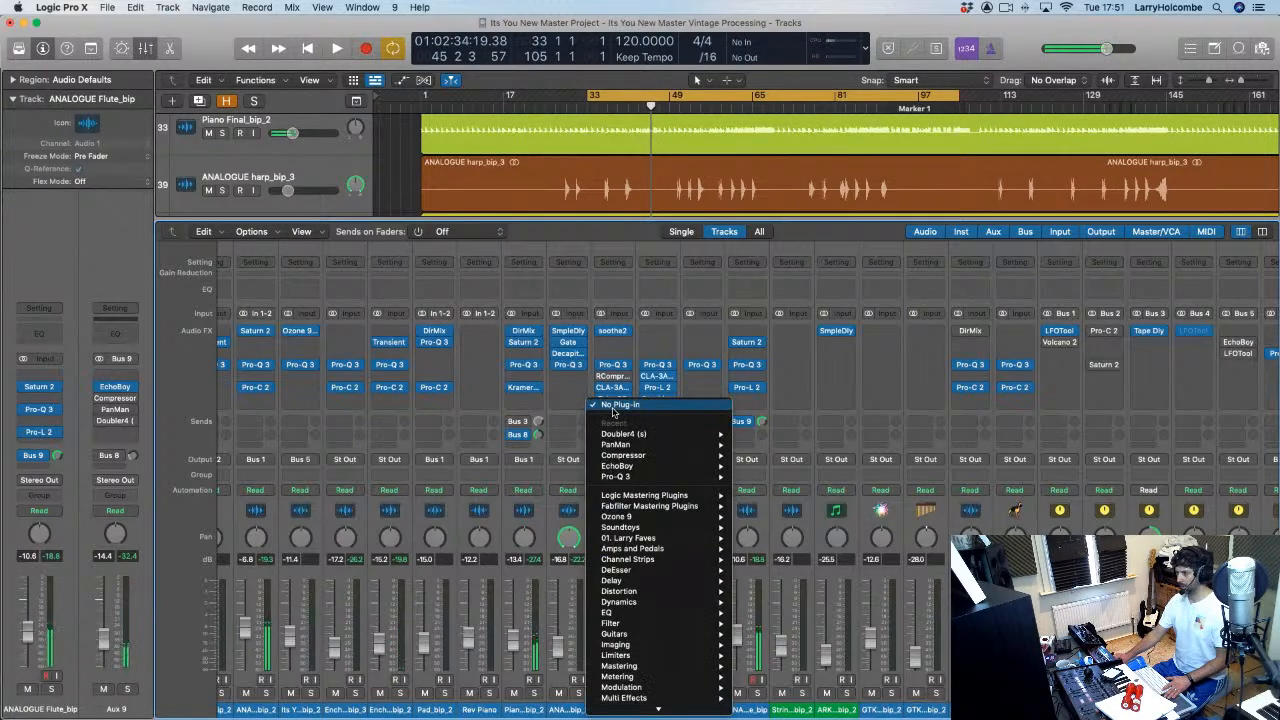
mouse_move(680, 466)
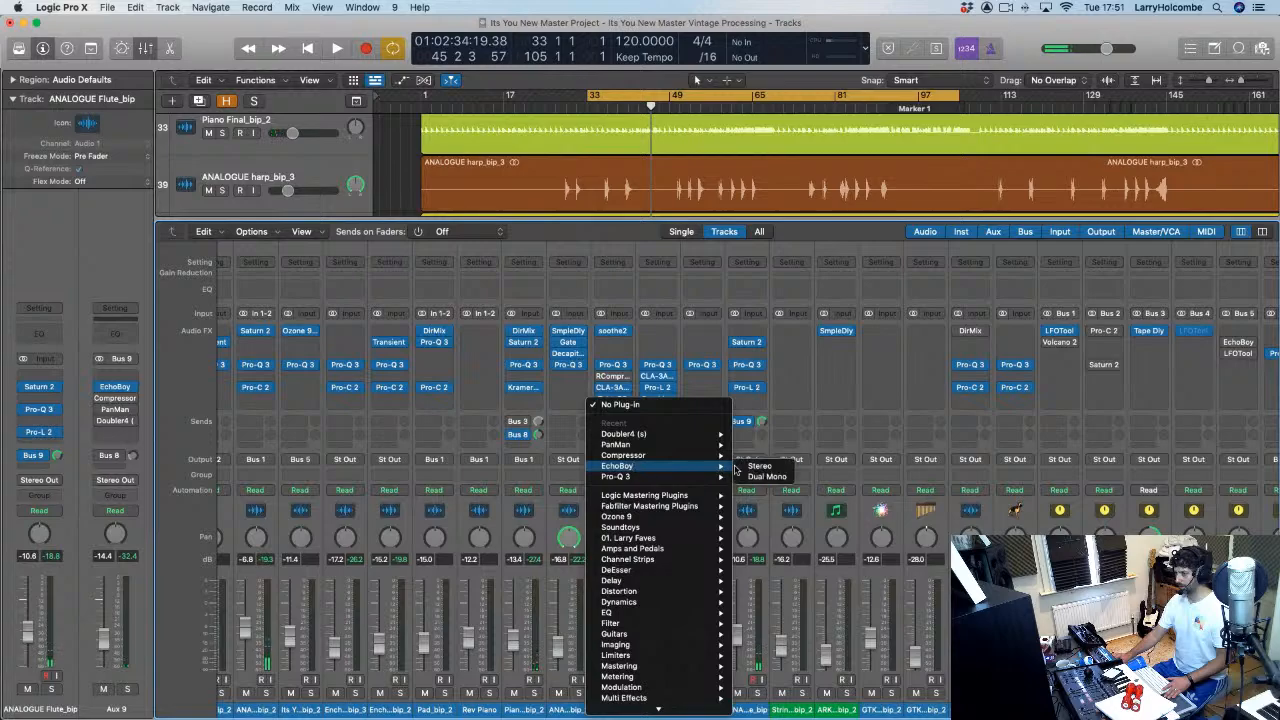
left_click(757, 468)
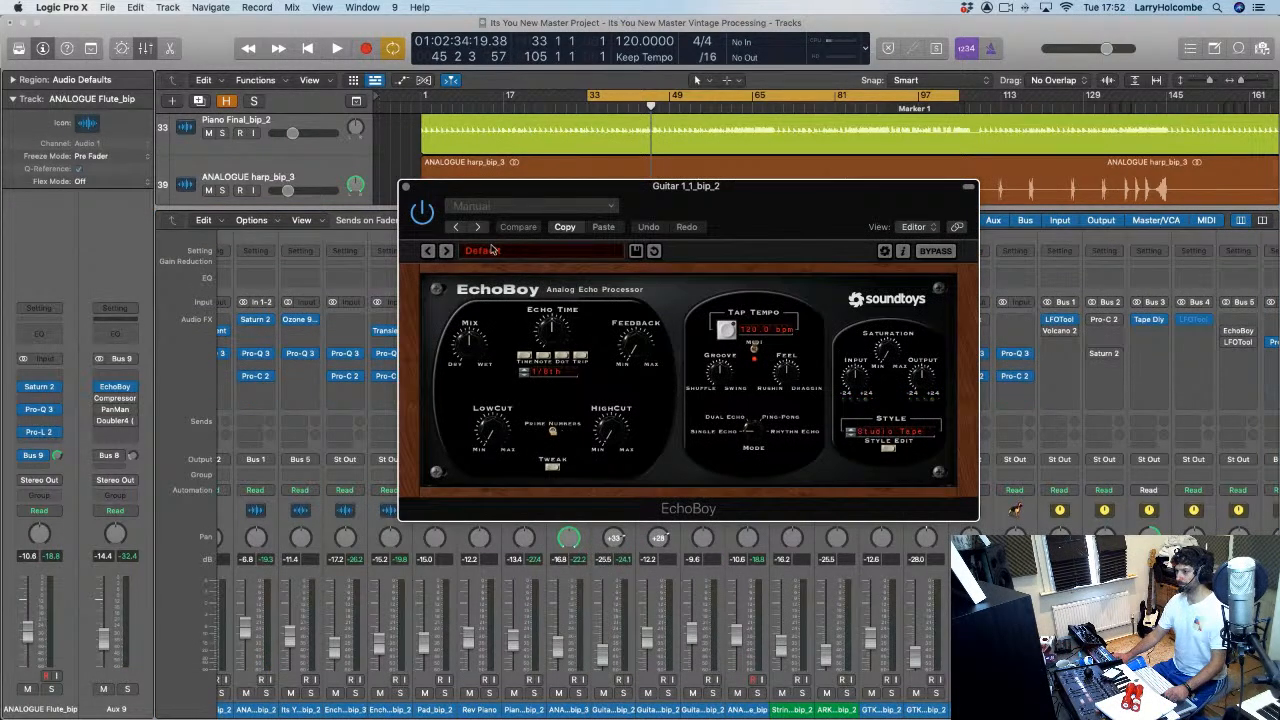
Step: Try EchoBoy's BrightDoubleSlap guitar preset on Guitar 1_1_bip_2 during playback, lowering its mix and feedback
left_click(491, 250)
mouse_move(521, 315)
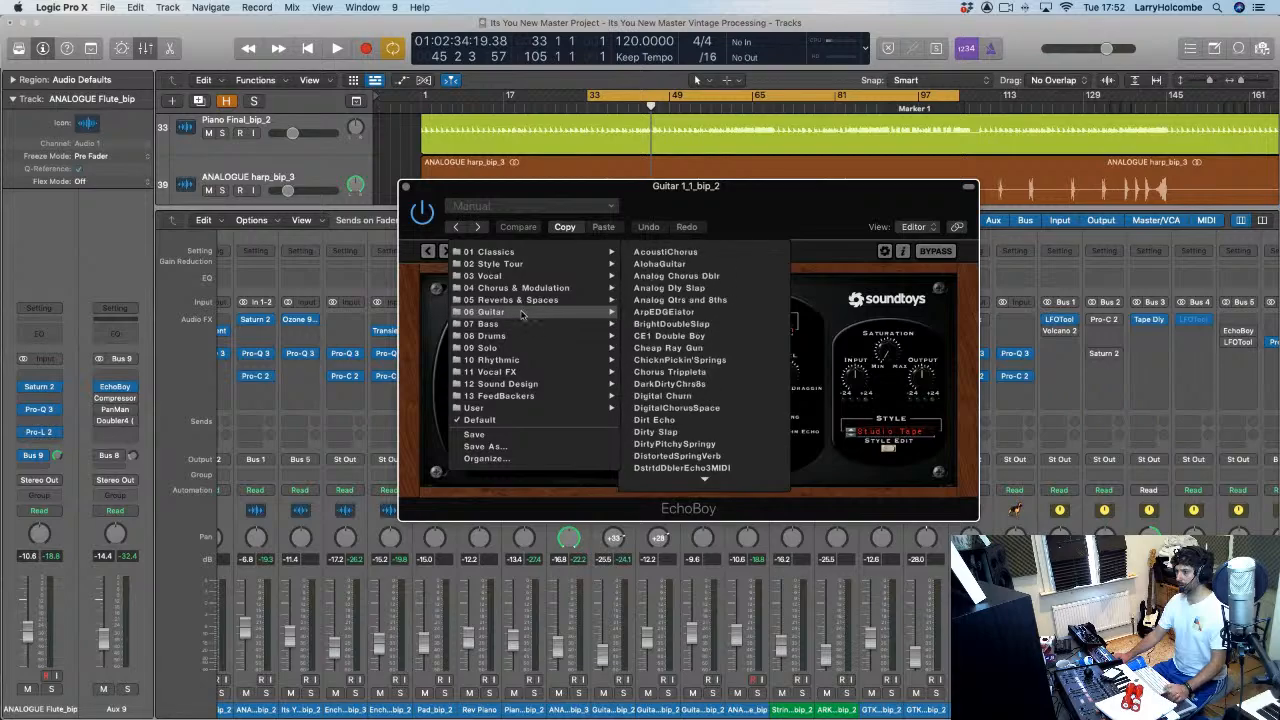
left_click(696, 325)
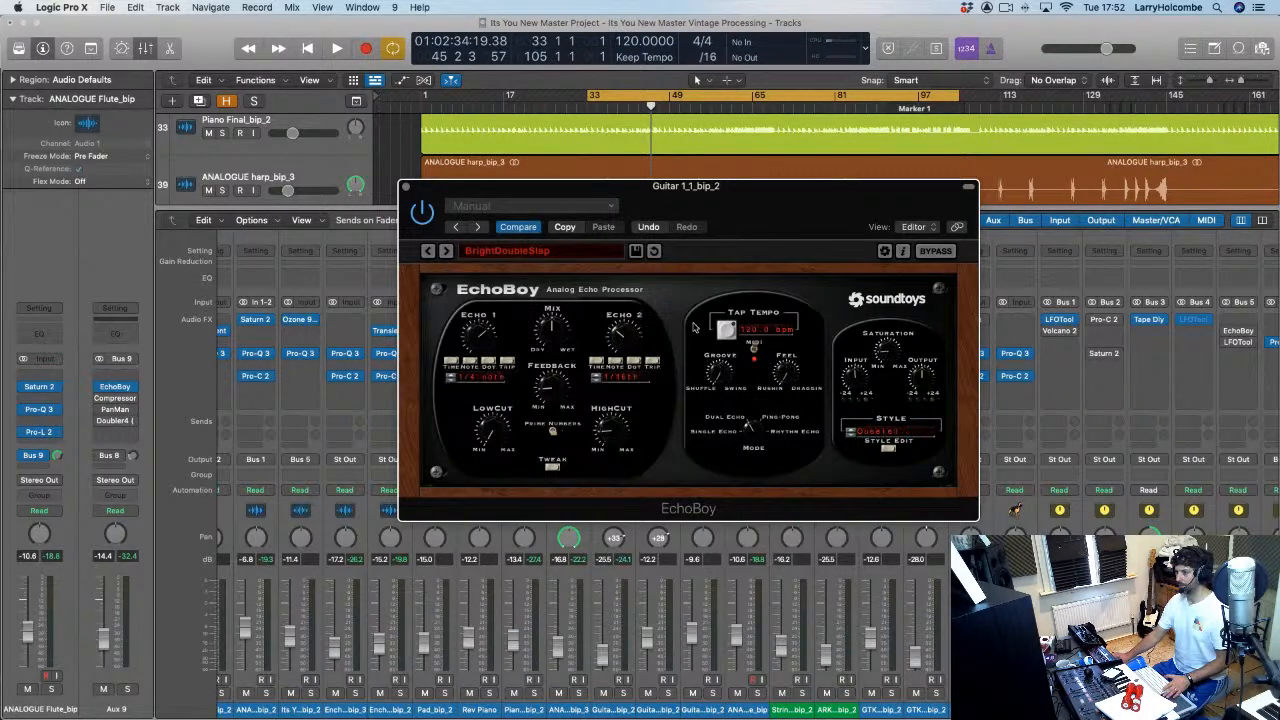
key("space")
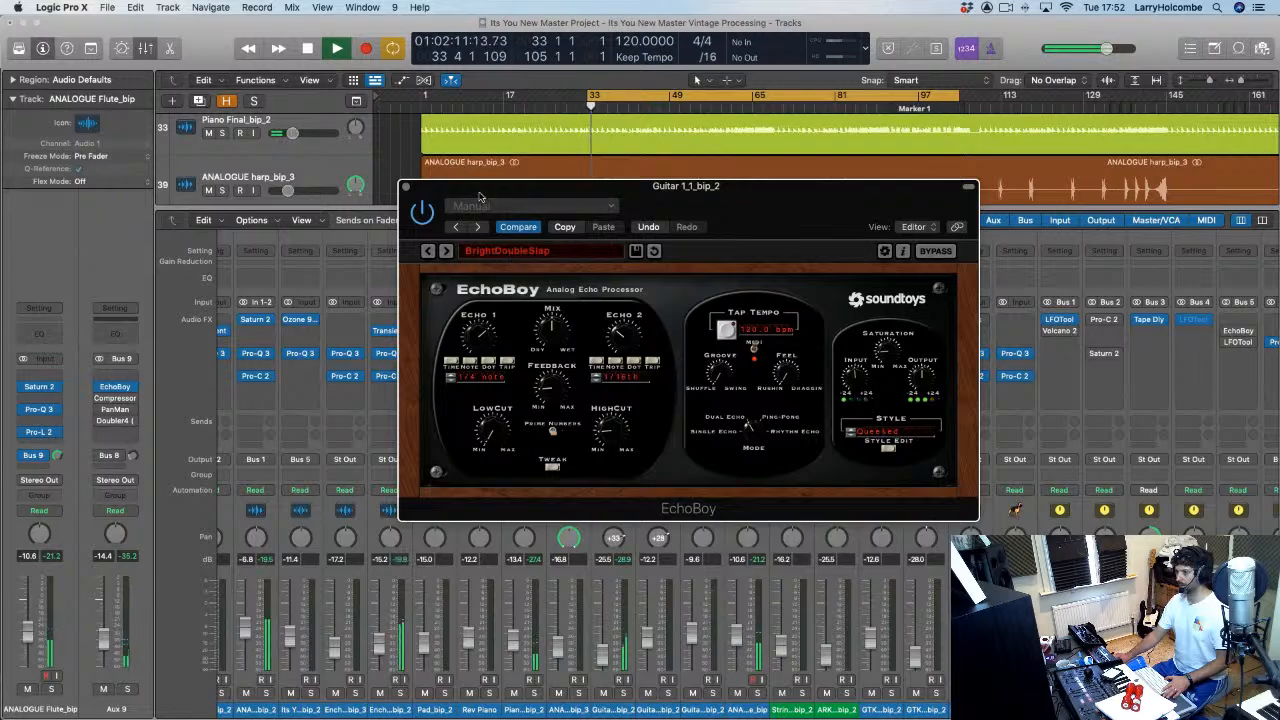
left_click_drag(480, 193, 752, 151)
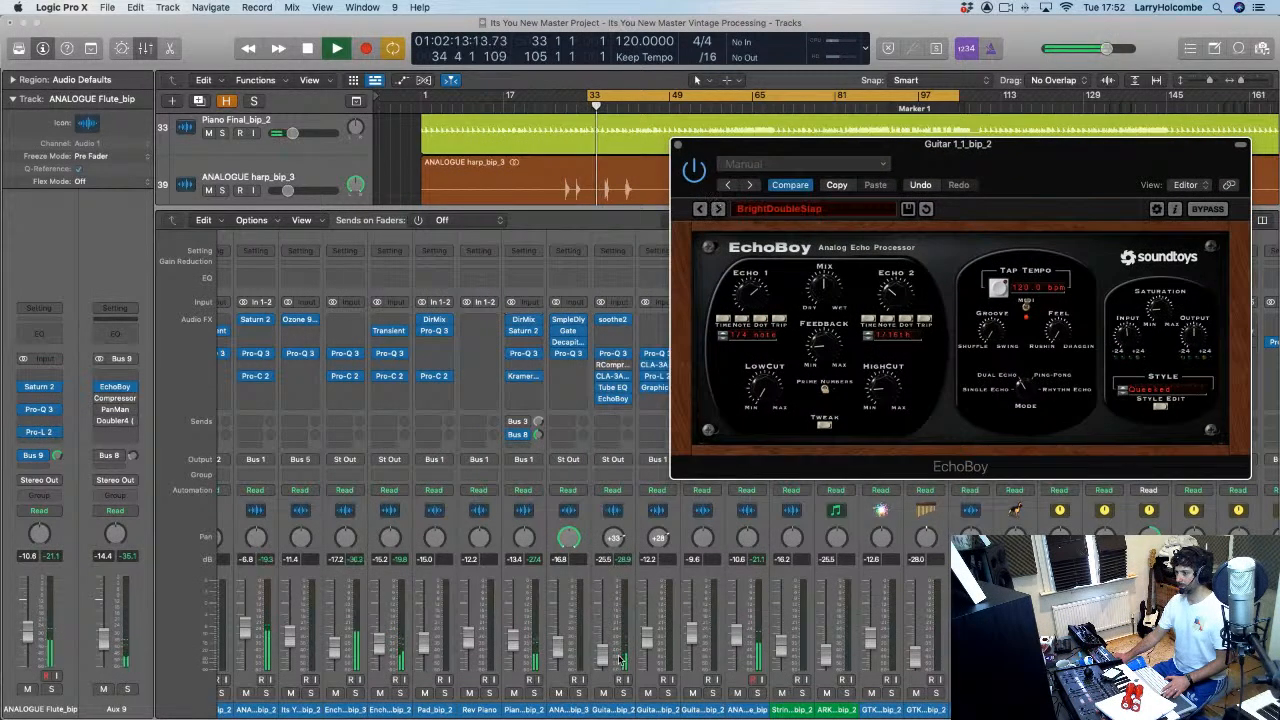
left_click(623, 693)
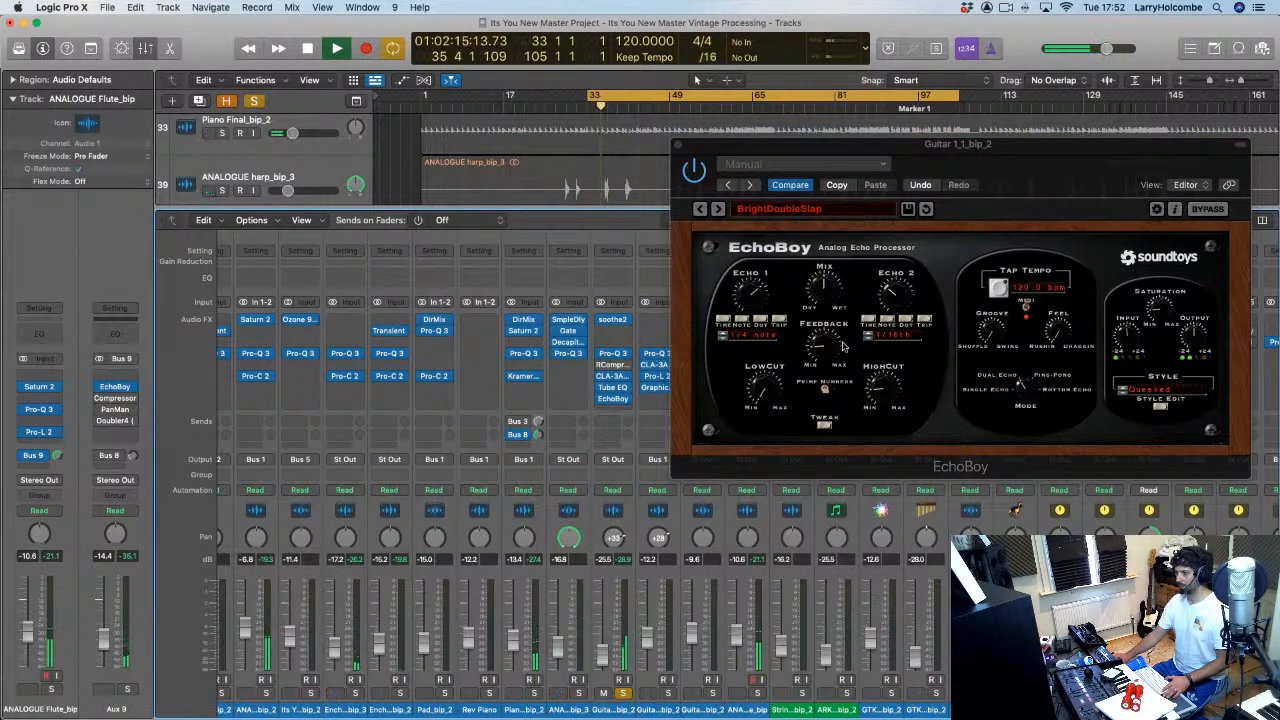
left_click_drag(828, 302, 826, 315)
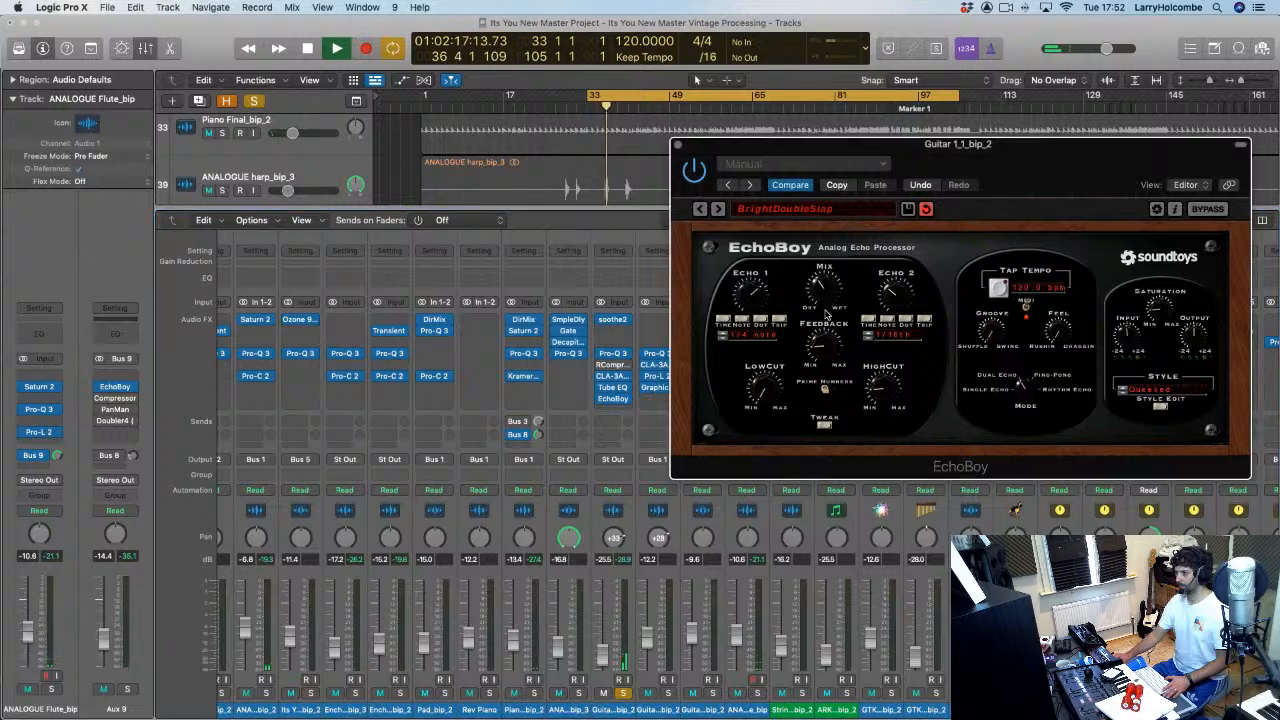
left_click(623, 693)
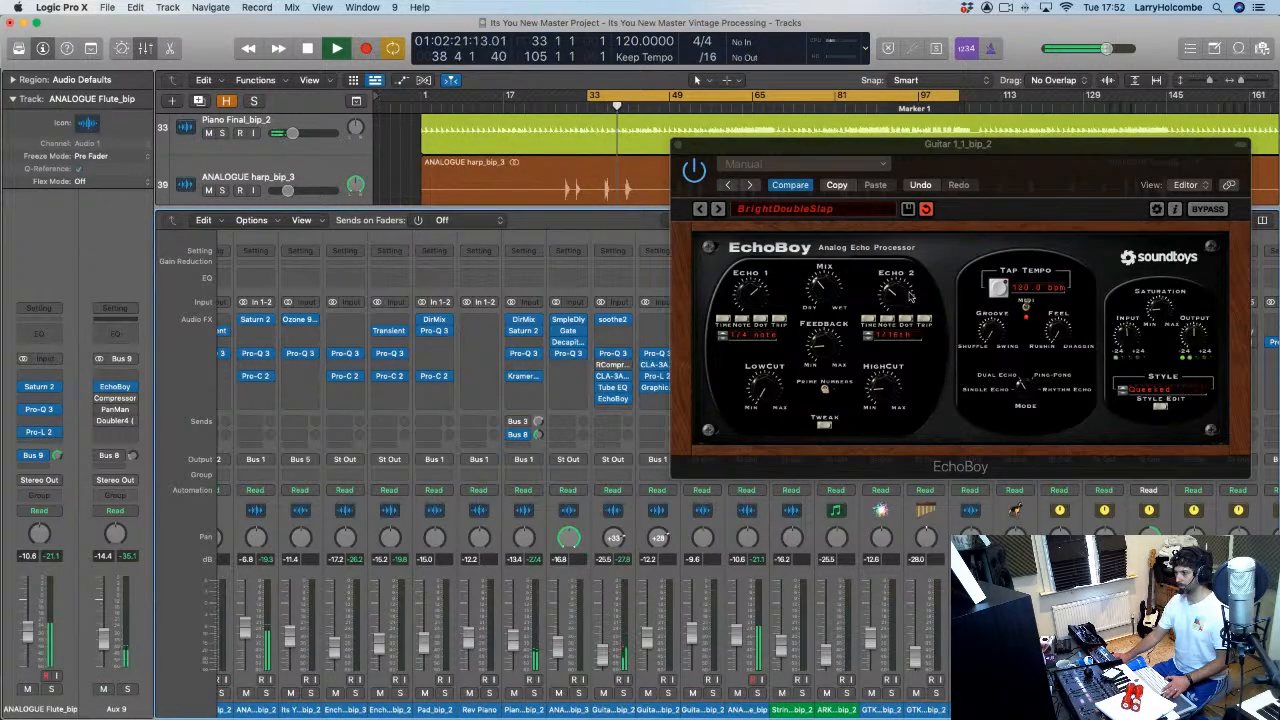
left_click(831, 354)
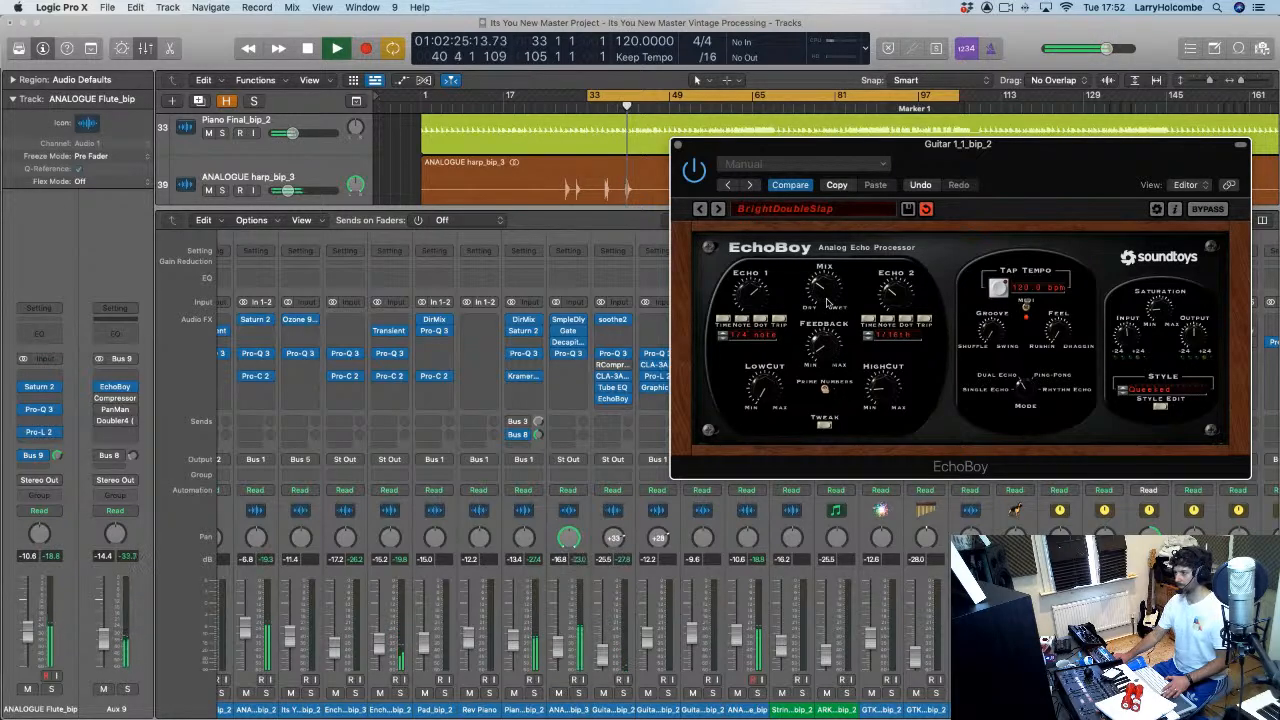
Step: Load EchoBoy's Analog Dly Slap guitar preset on Guitar 1_1_bip_2 and restart playback
left_click(815, 209)
mouse_move(802, 279)
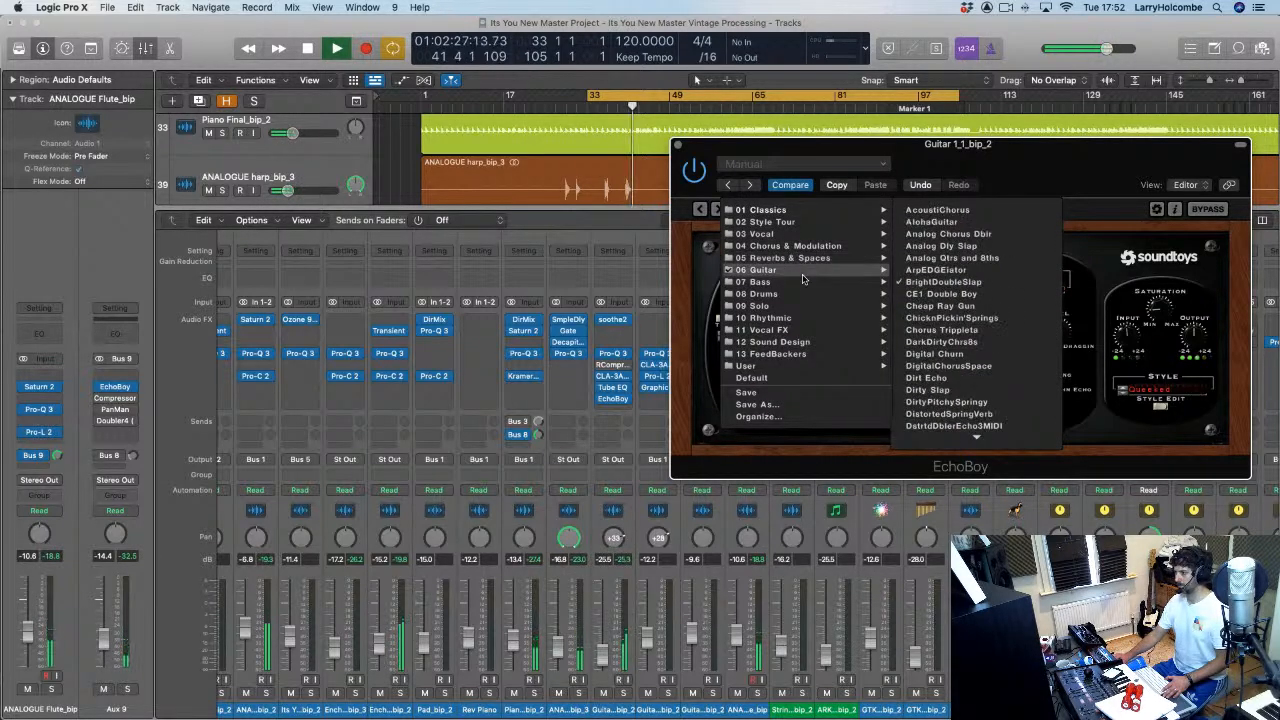
left_click(921, 249)
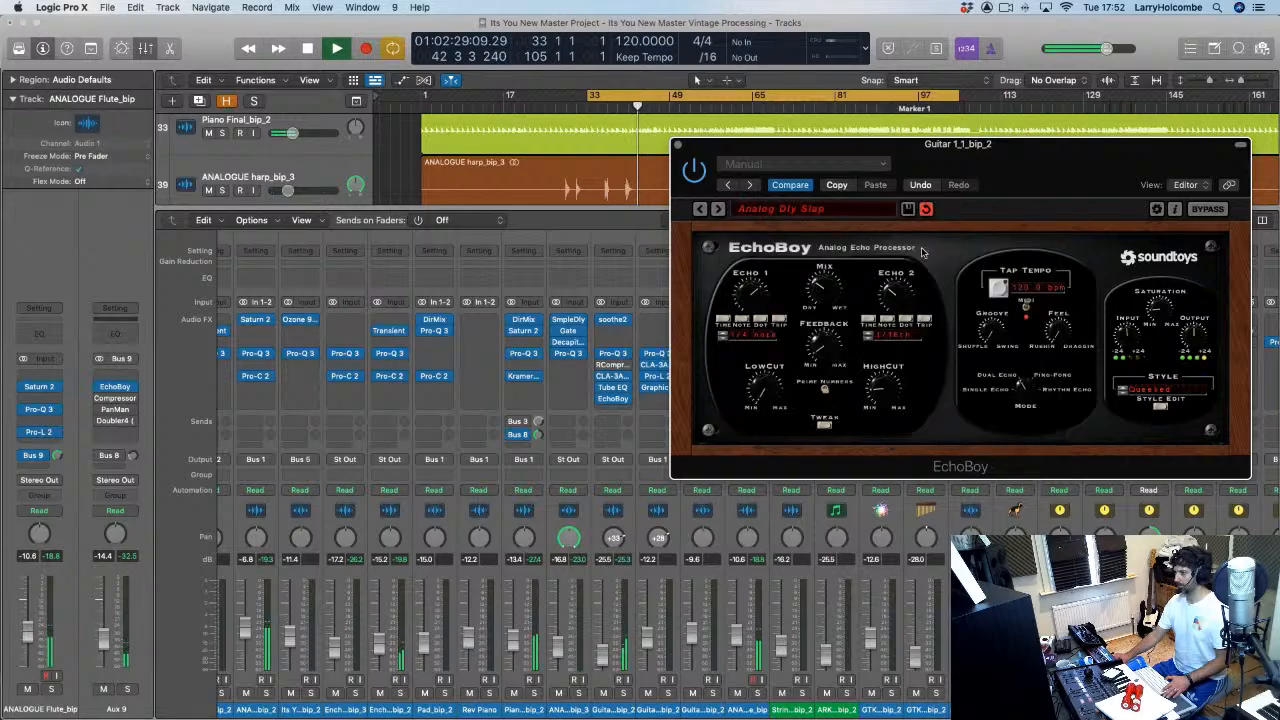
key("space")
key("space")
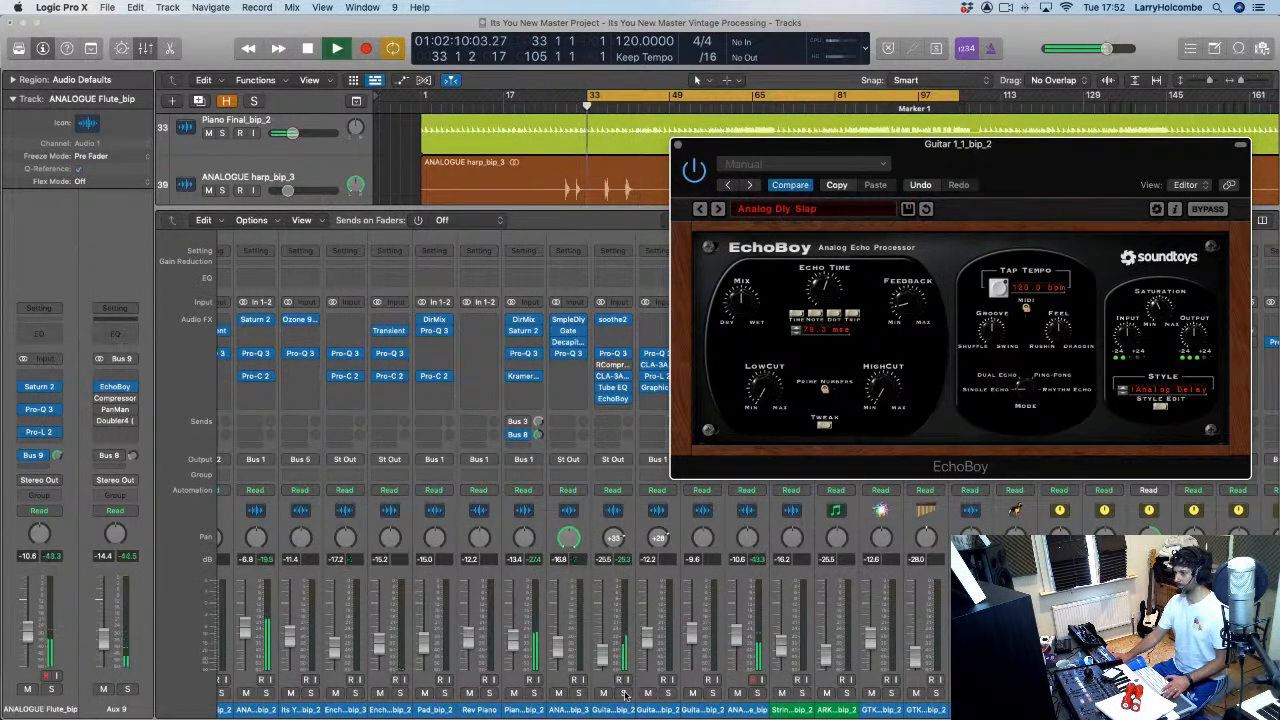
Step: Set the guitar's echo time to 66.1 ms while soloed, adjust its feedback, and lower the mix against the full track
left_click(623, 693)
left_click_drag(908, 312, 912, 249)
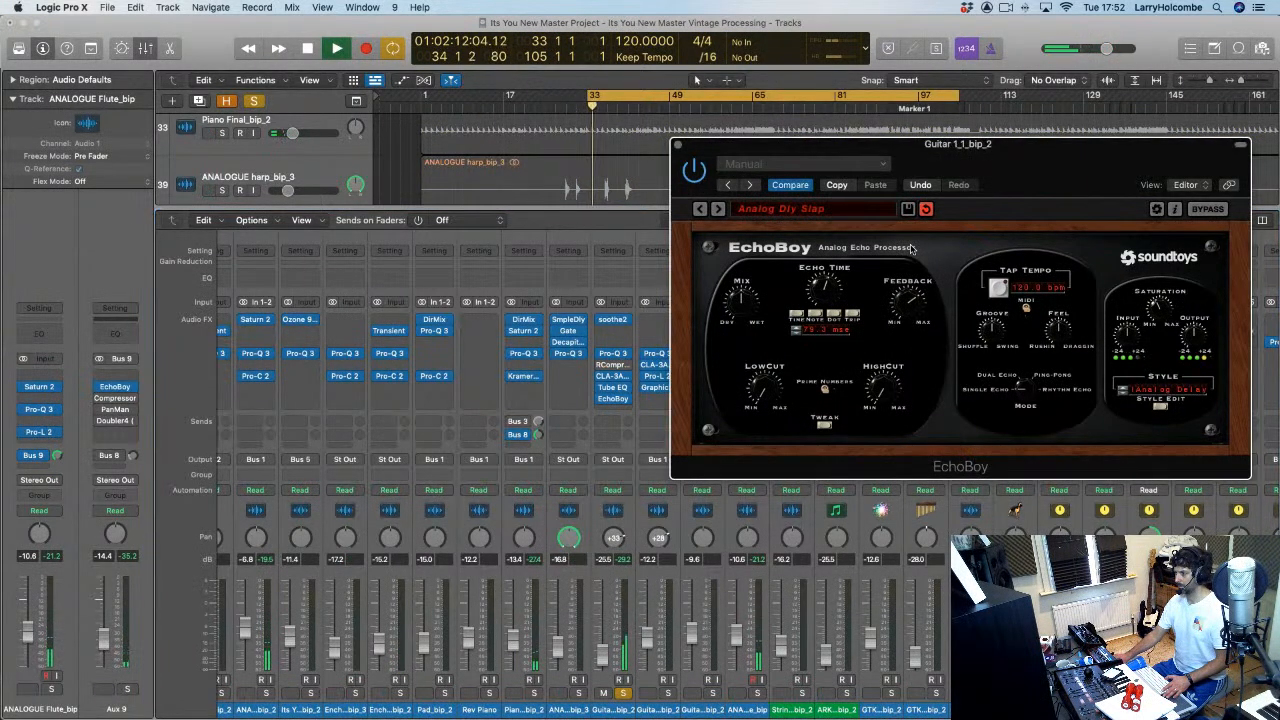
left_click_drag(804, 336, 825, 297)
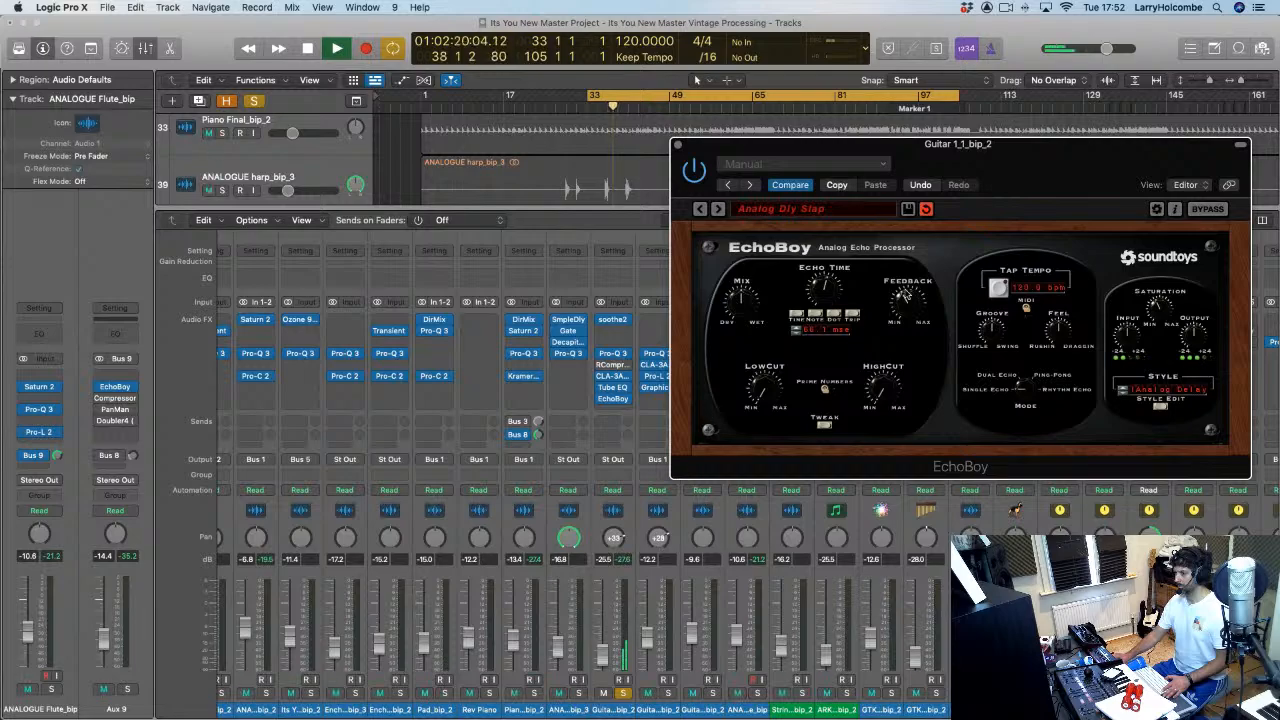
key("space")
key("space")
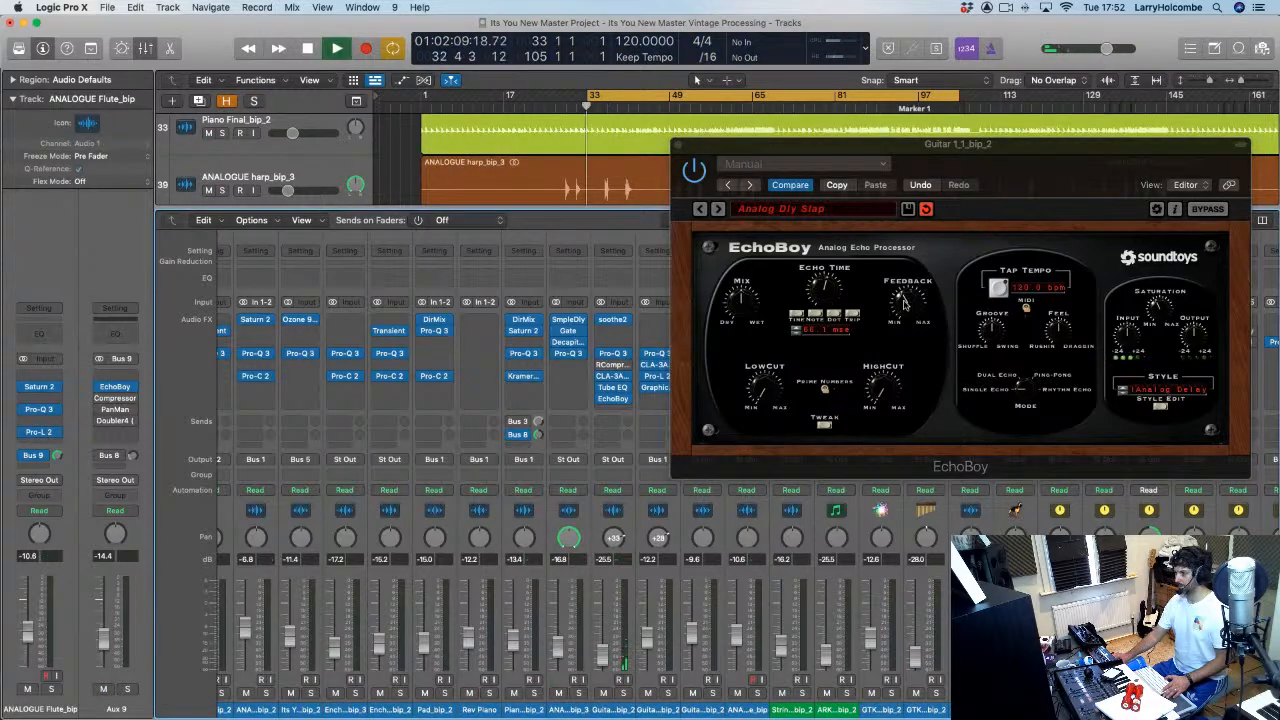
left_click_drag(752, 308, 751, 317)
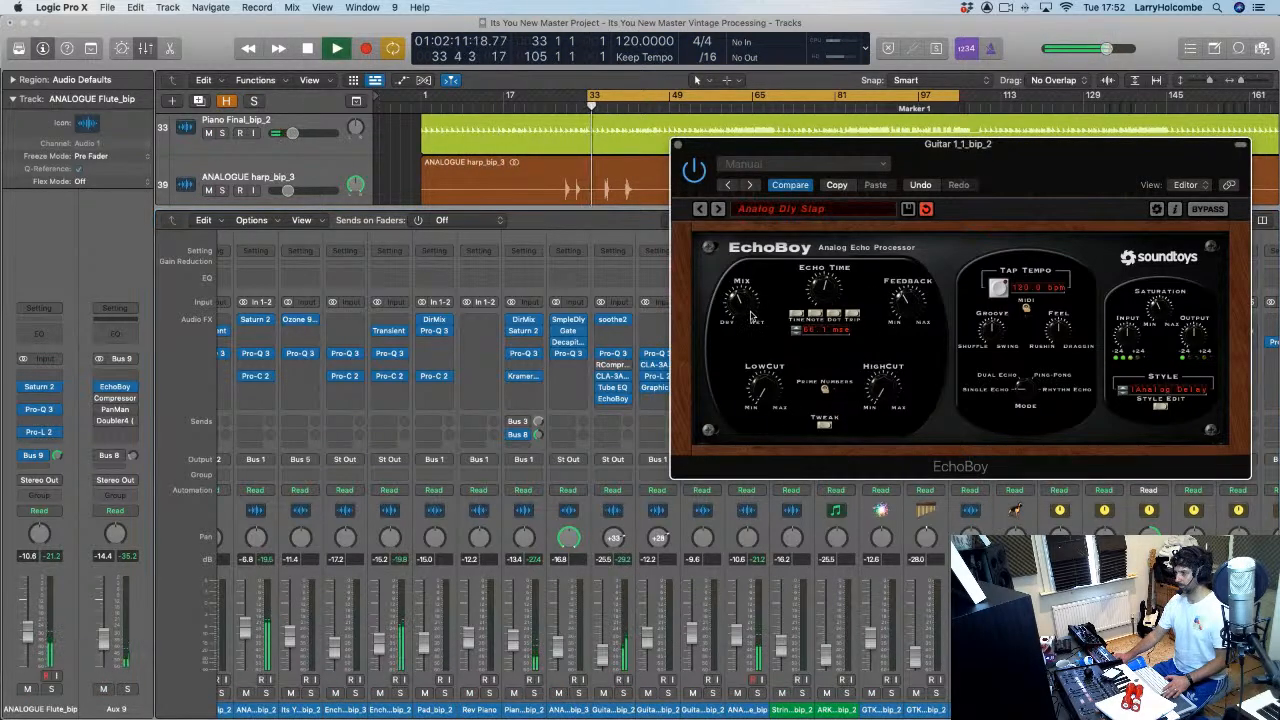
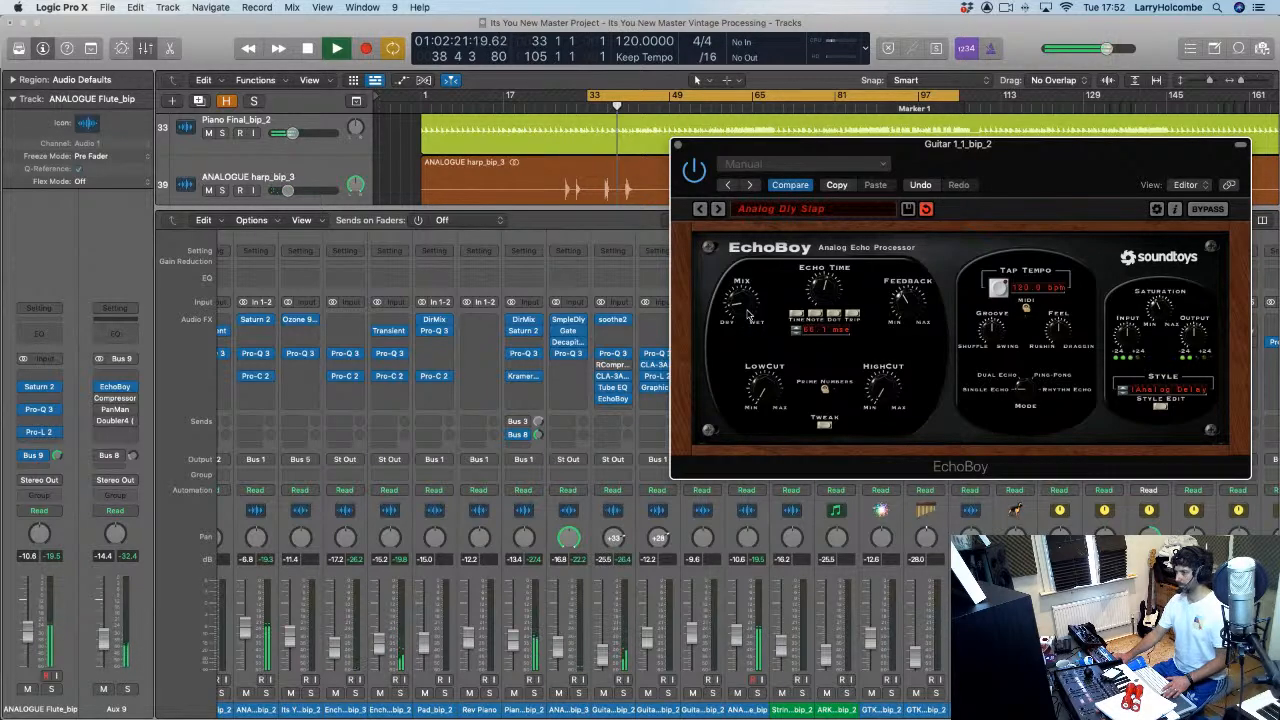
left_click(678, 145)
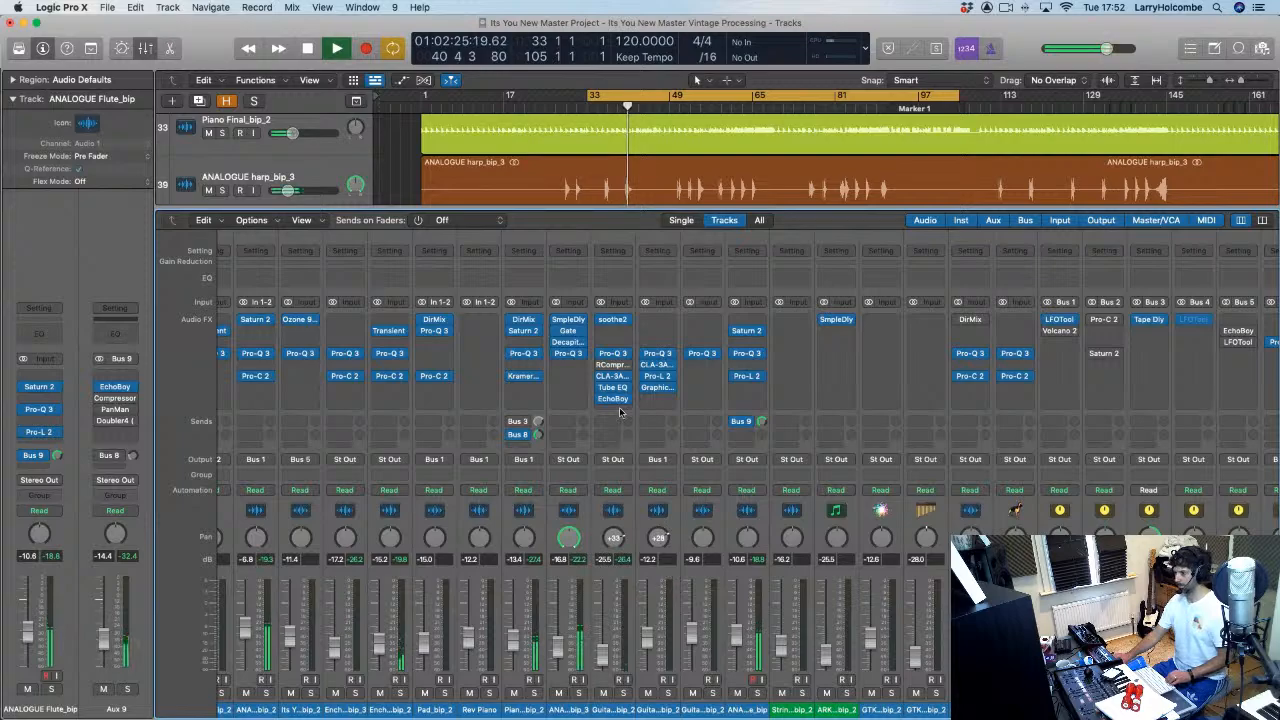
Step: Copy the EchoBoy from Guitar 1_1_bip_2 to Guitar Mute L_bip_2 and continue playback from around bar 85 with cycle off
left_click_drag(613, 399, 657, 401)
key("x")
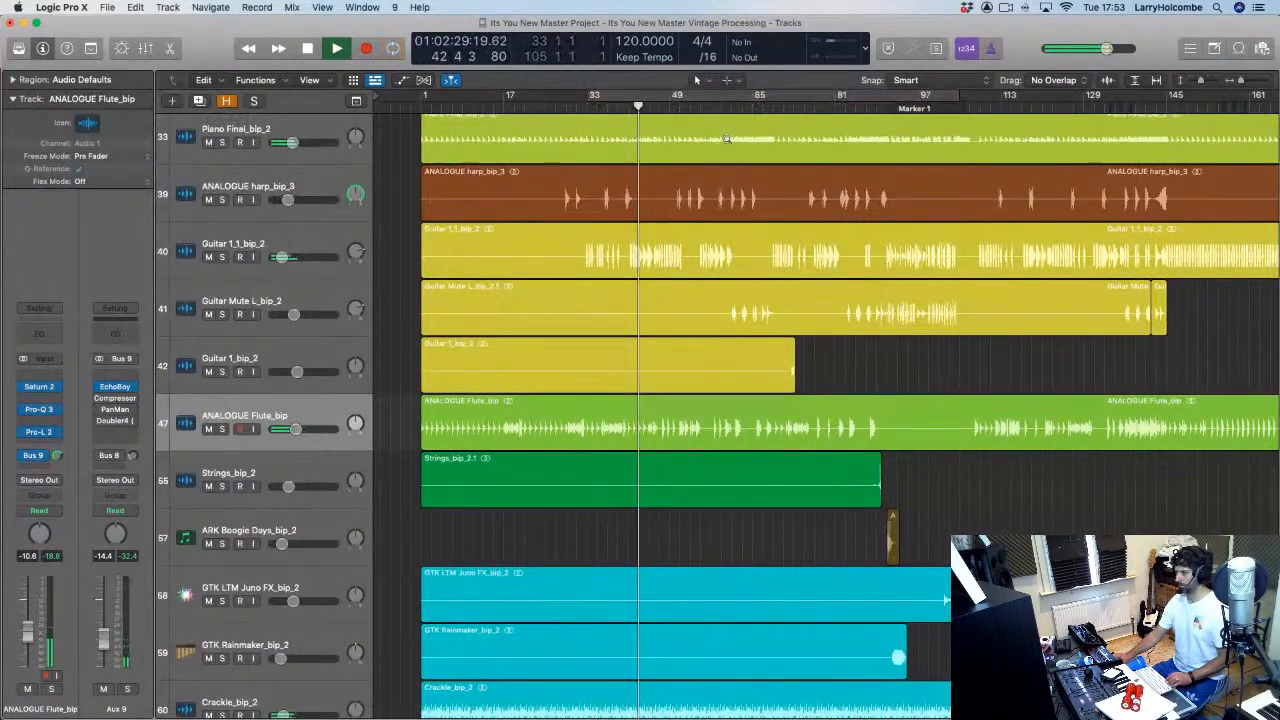
scroll(727, 139, "down", 3)
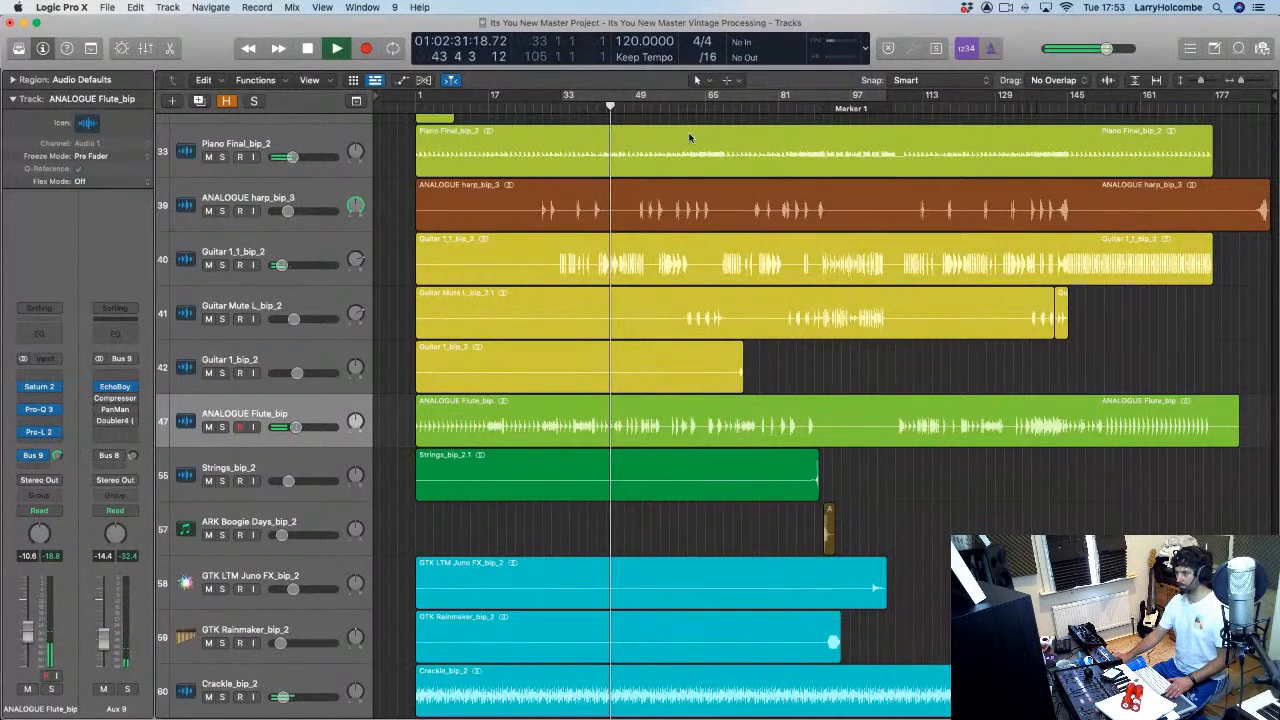
key("x")
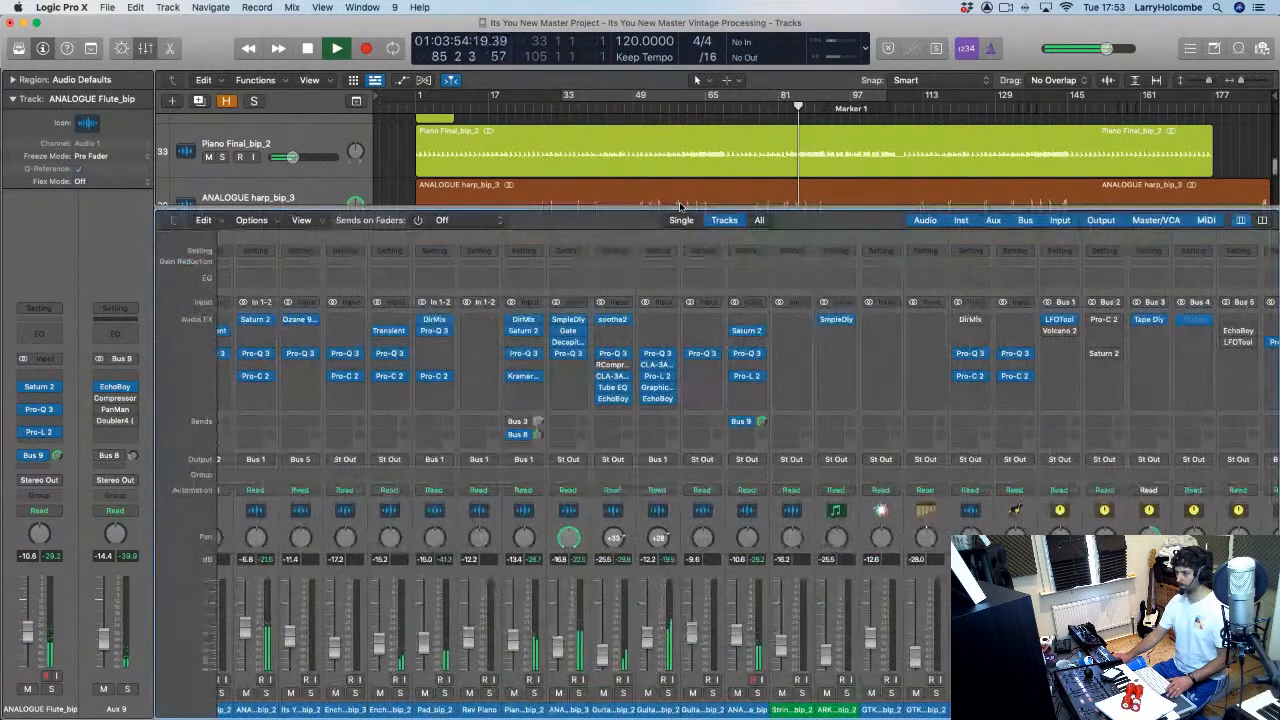
Step: Lower the EchoBoy mix slightly on Guitar Mute L_bip_2 during playback
left_click(659, 401)
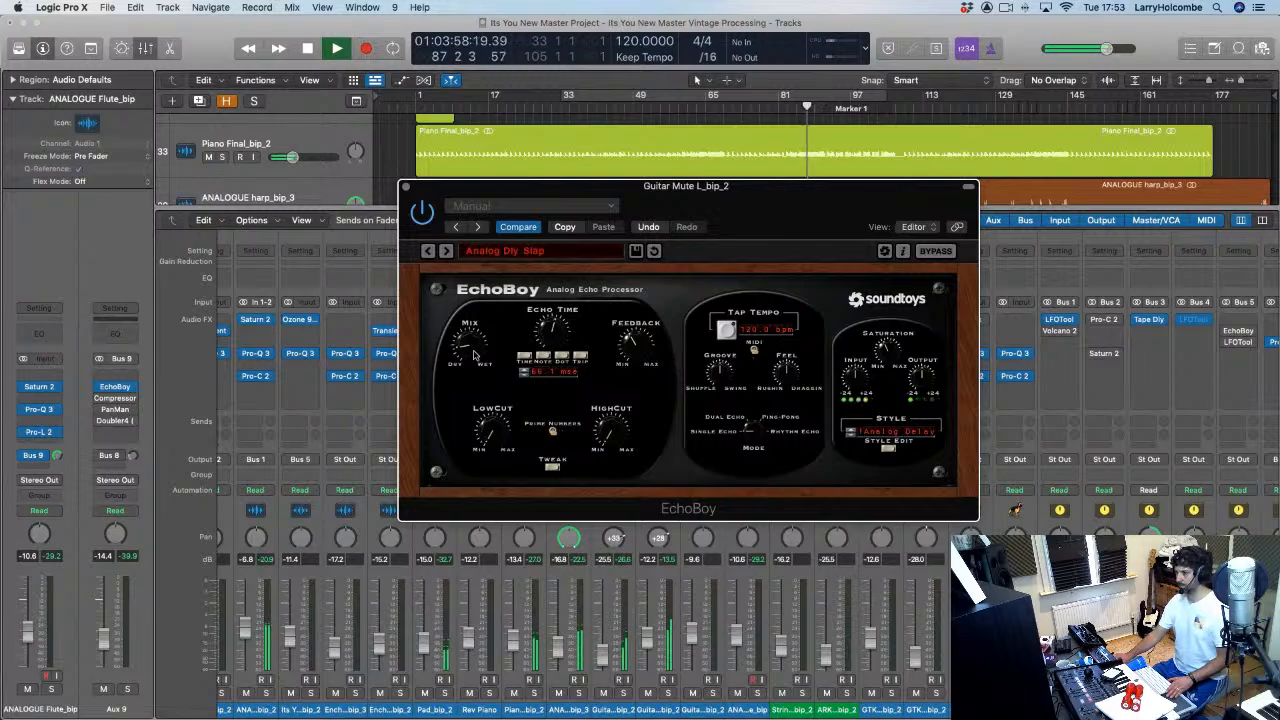
left_click_drag(474, 355, 475, 356)
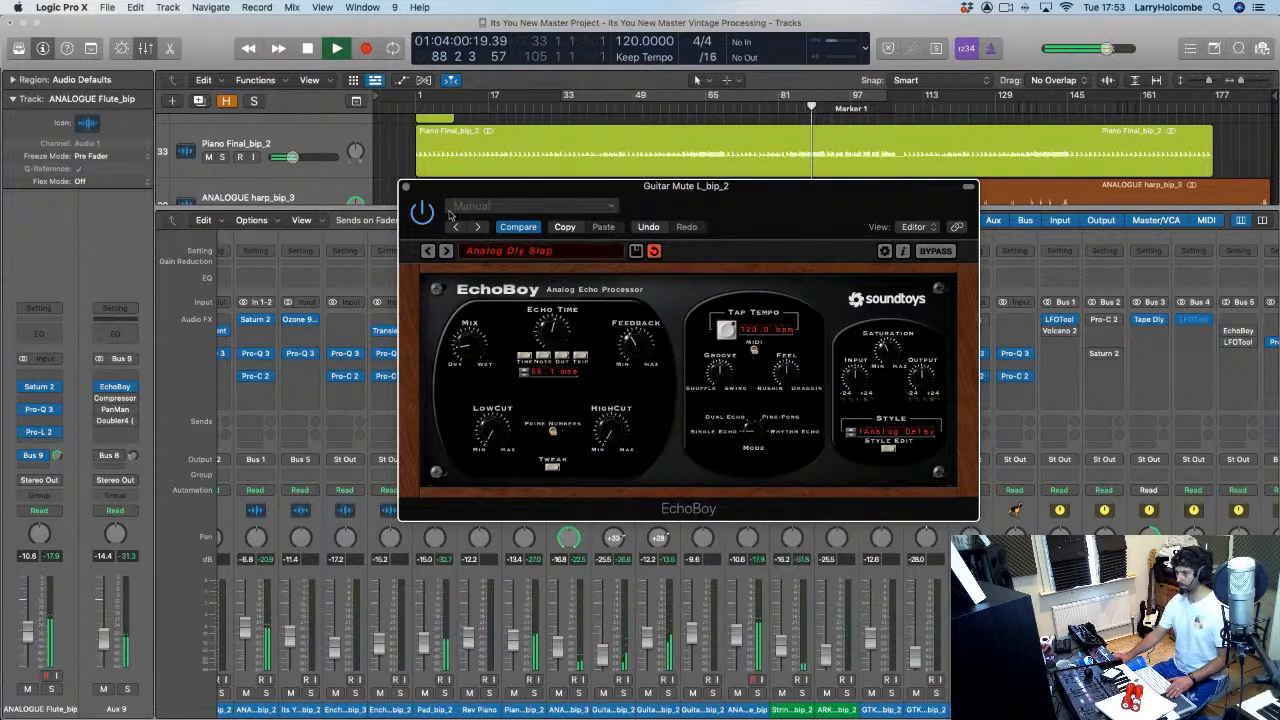
left_click(405, 188)
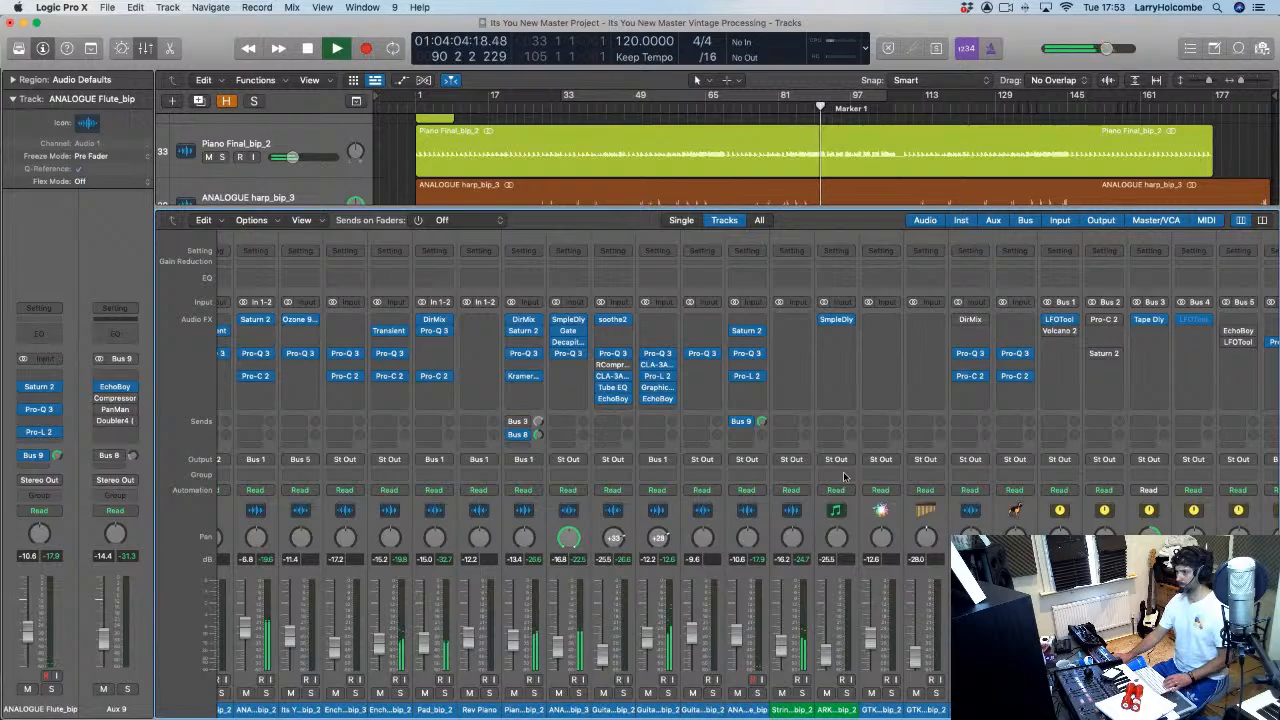
Step: Check the muted guitar passage in the arrangement, review EchoBoy on Guitar Mute L_bip_2, and stop playback
key("x")
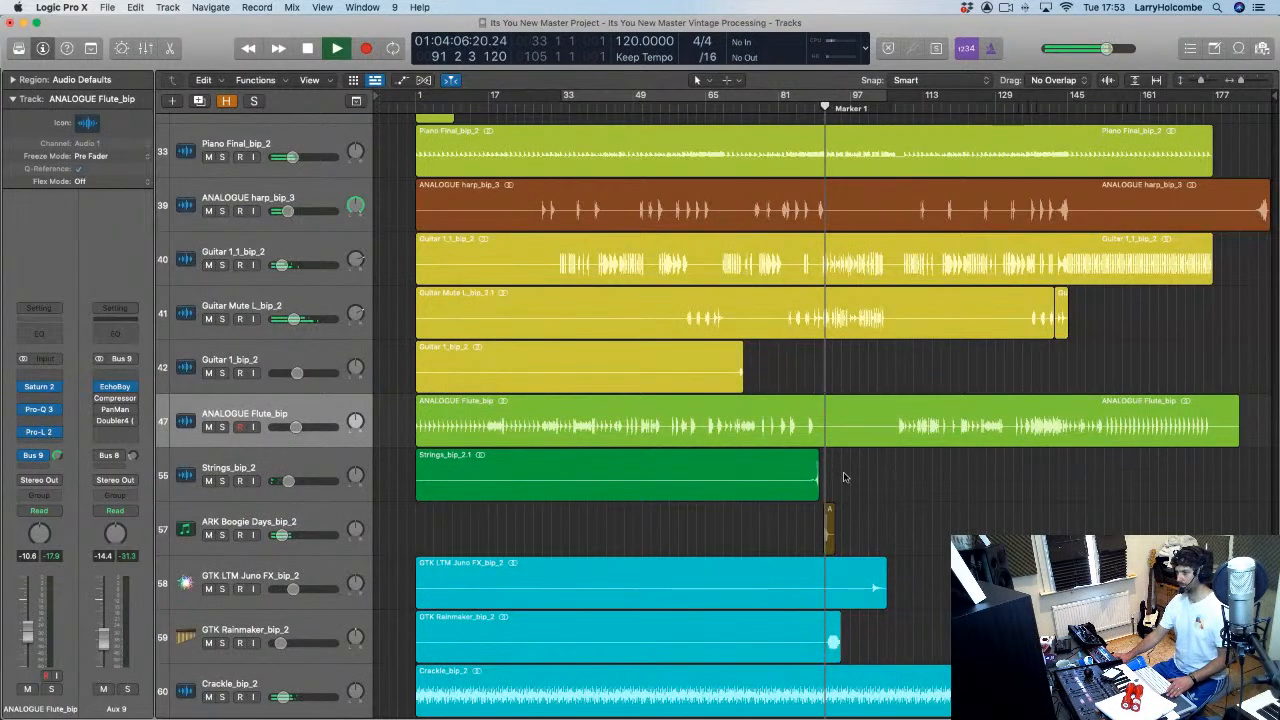
scroll(843, 477, "up", 1)
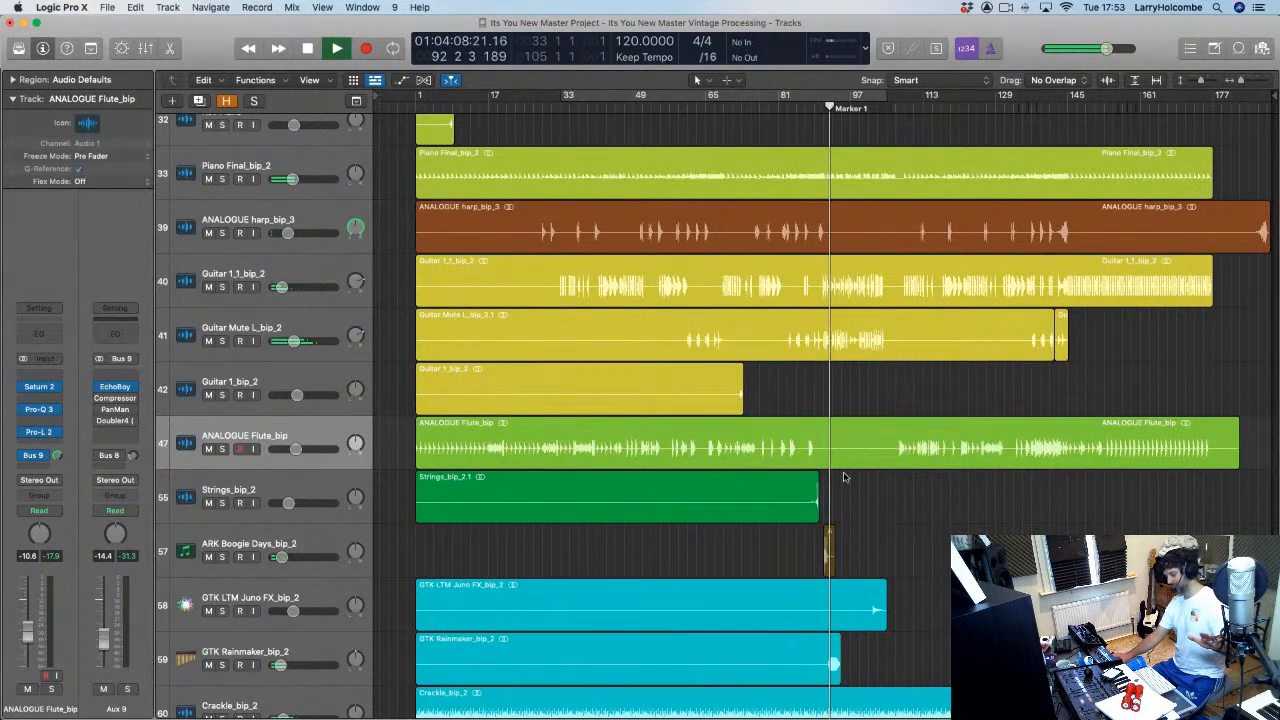
key("x")
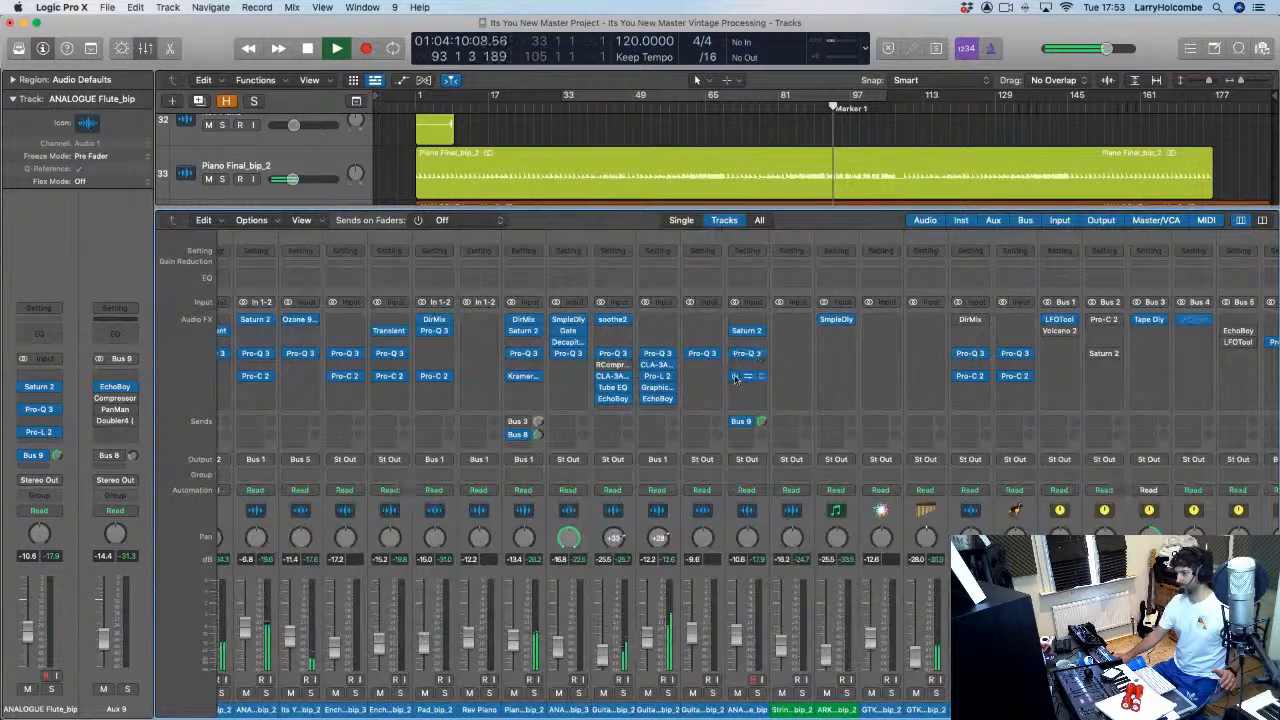
left_click(660, 398)
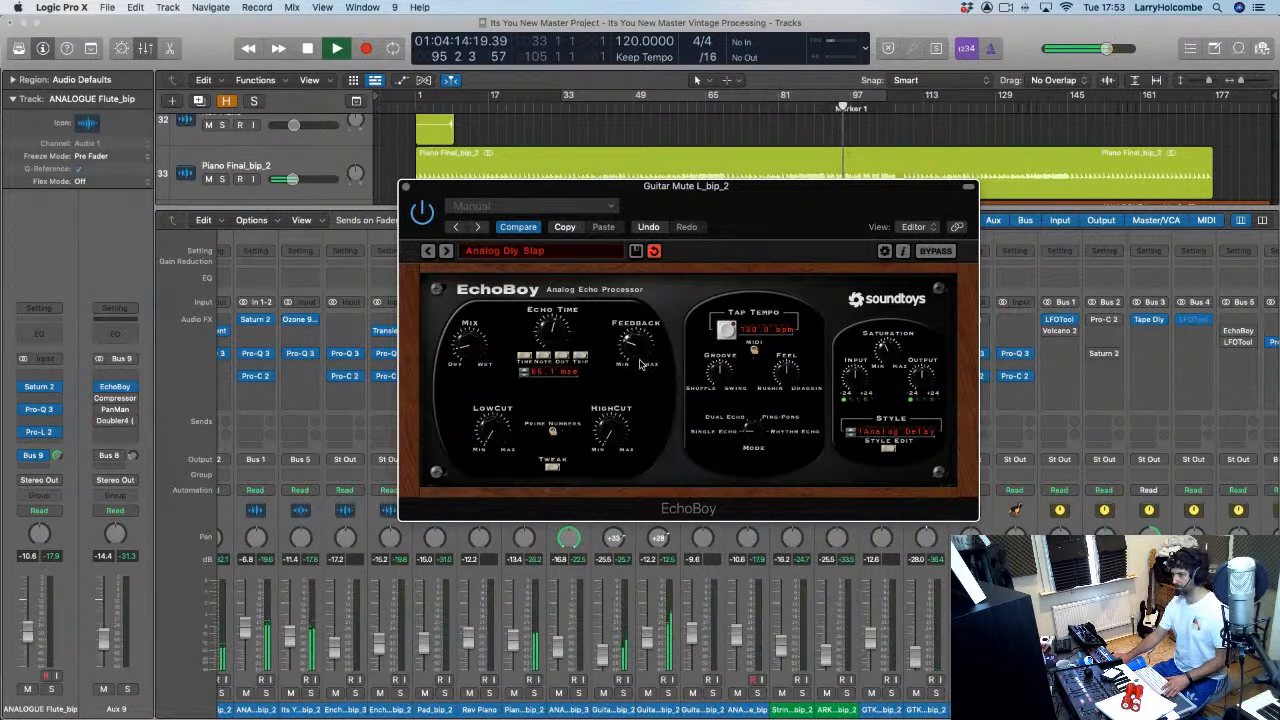
key("space")
left_click(406, 187)
Step: Set the cycle range from bar 89 to bar 123 around the Its You vocal_bip_2 phrases
key("x")
scroll(778, 254, "up", 2)
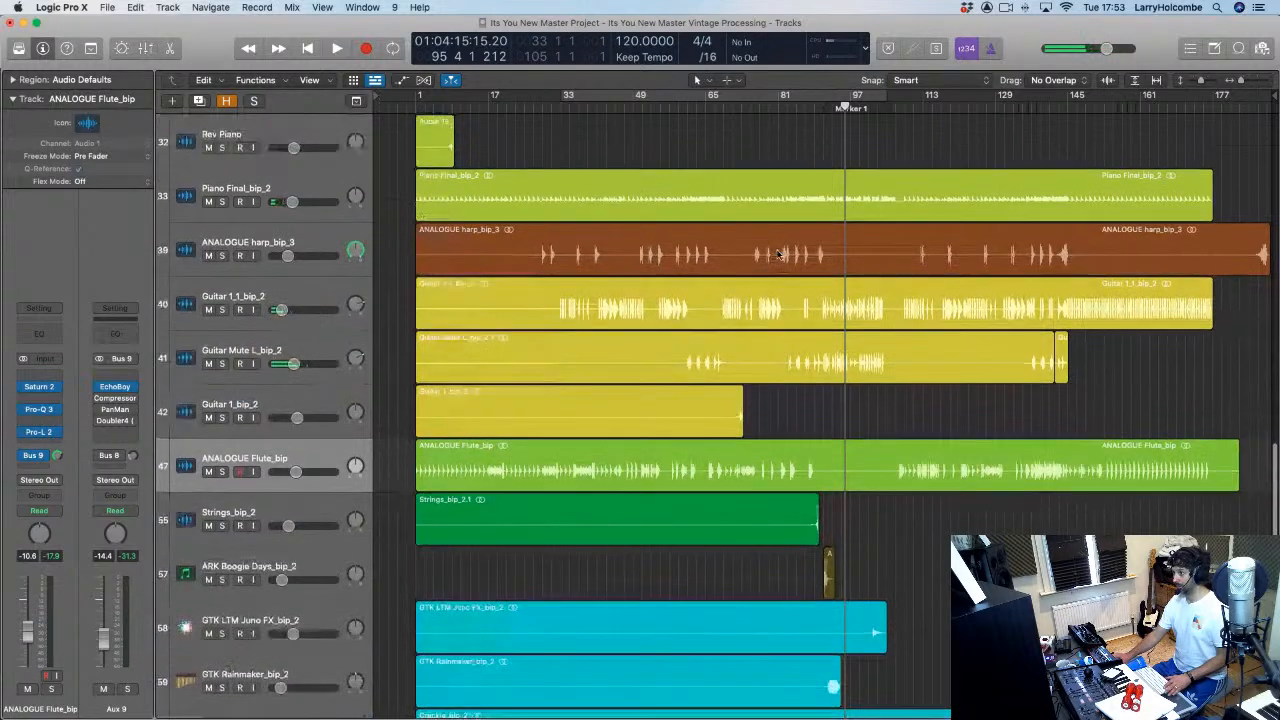
scroll(778, 254, "up", 2)
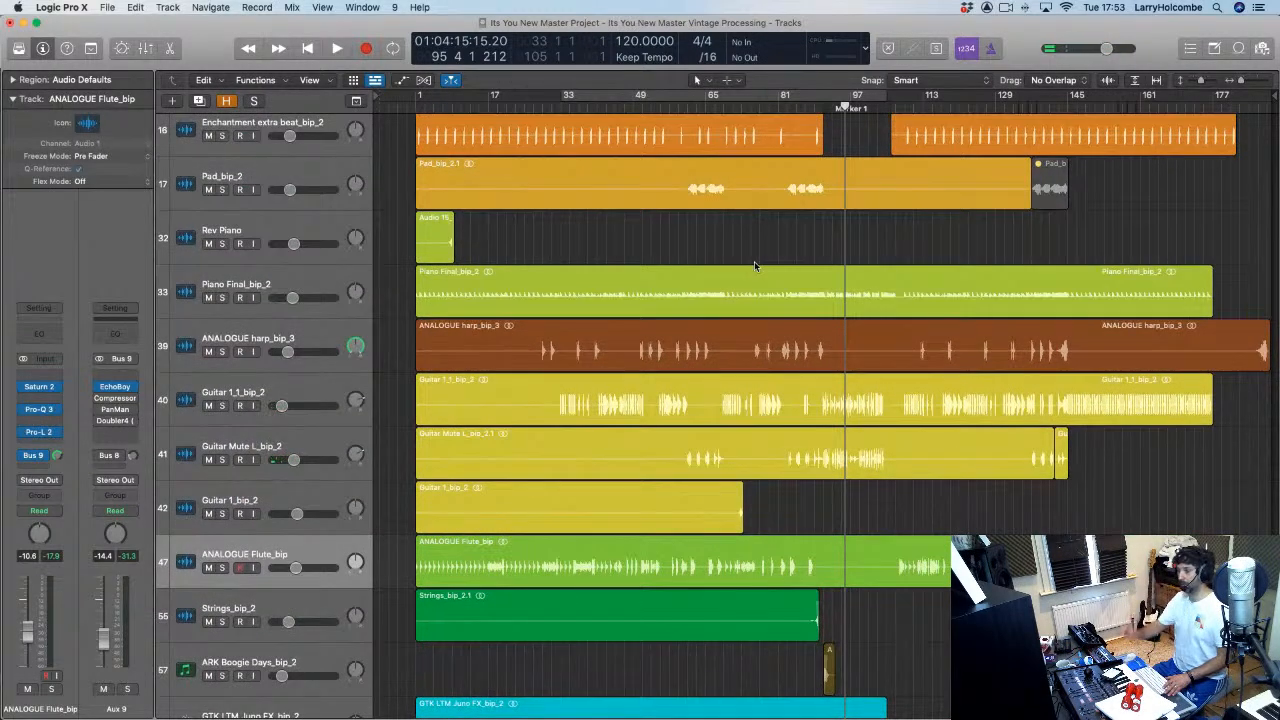
scroll(754, 265, "up", 5)
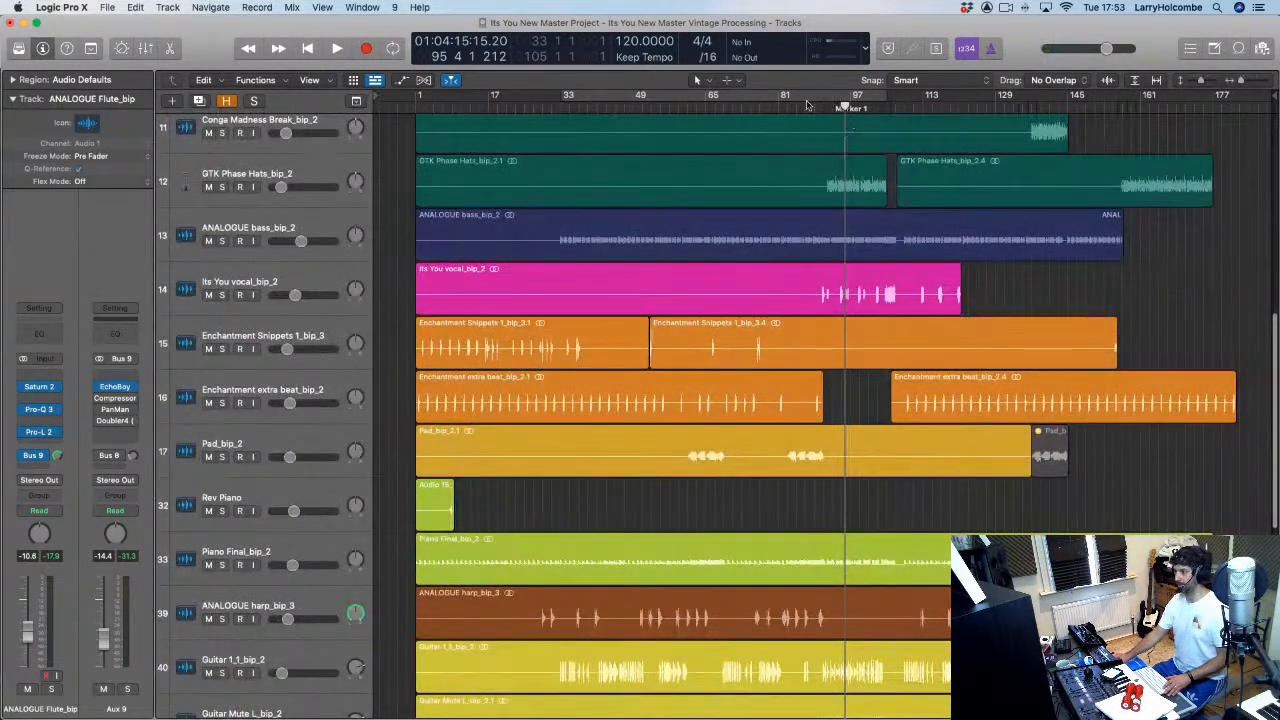
left_click_drag(766, 236, 1004, 388)
key("z")
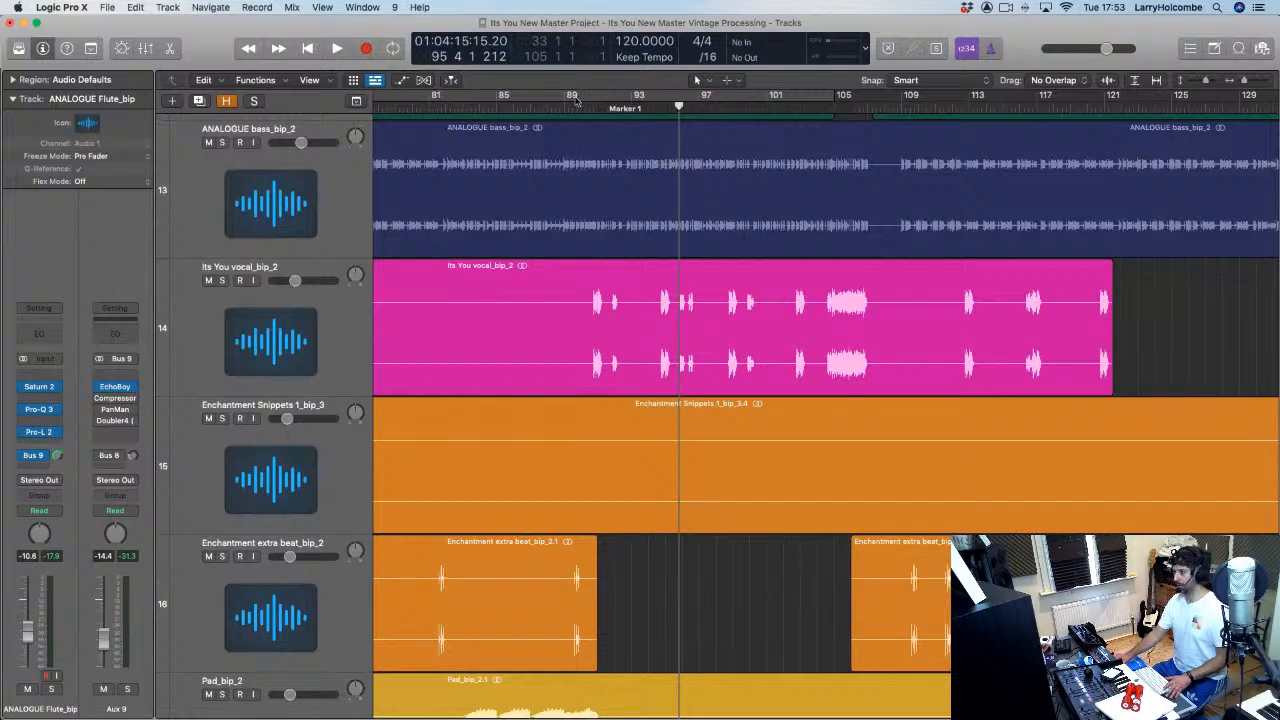
left_click_drag(576, 99, 1147, 165)
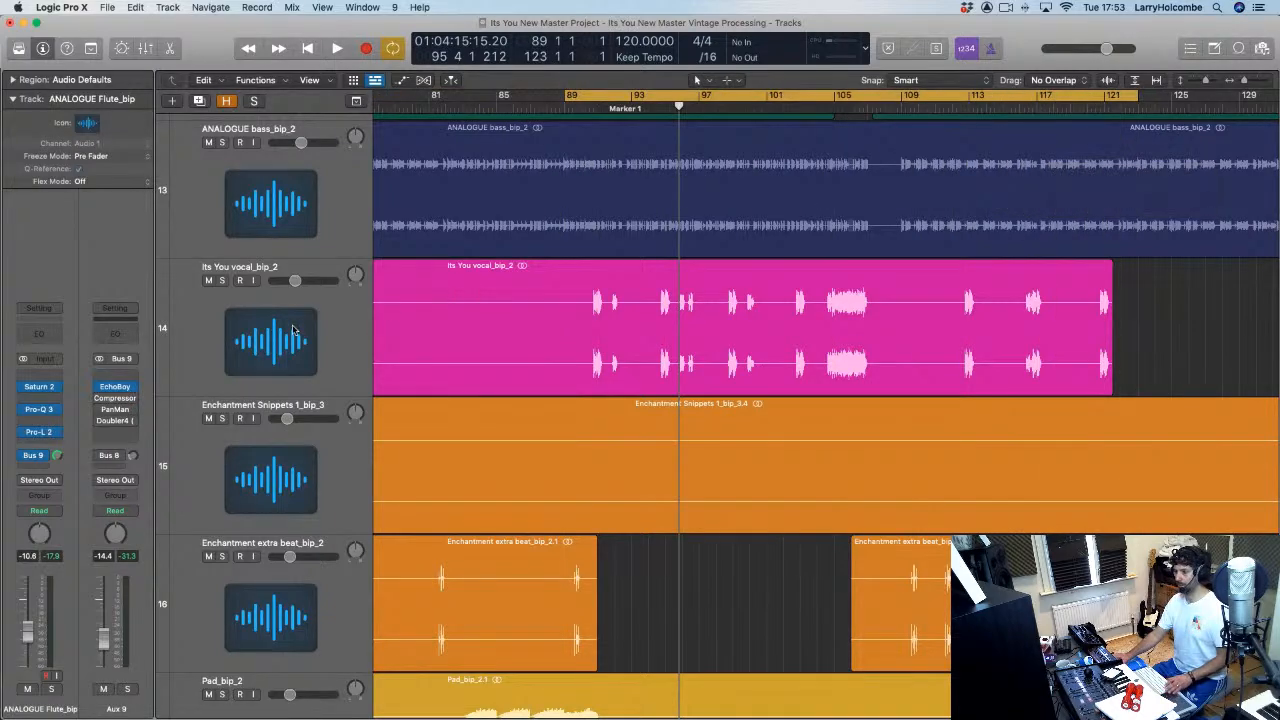
Step: Add a Bus 10 send at 0.0 dB to Its You vocal_bip_2 and insert EchoBoy on Aux 10
left_click(295, 331)
left_click(36, 466)
mouse_move(40, 471)
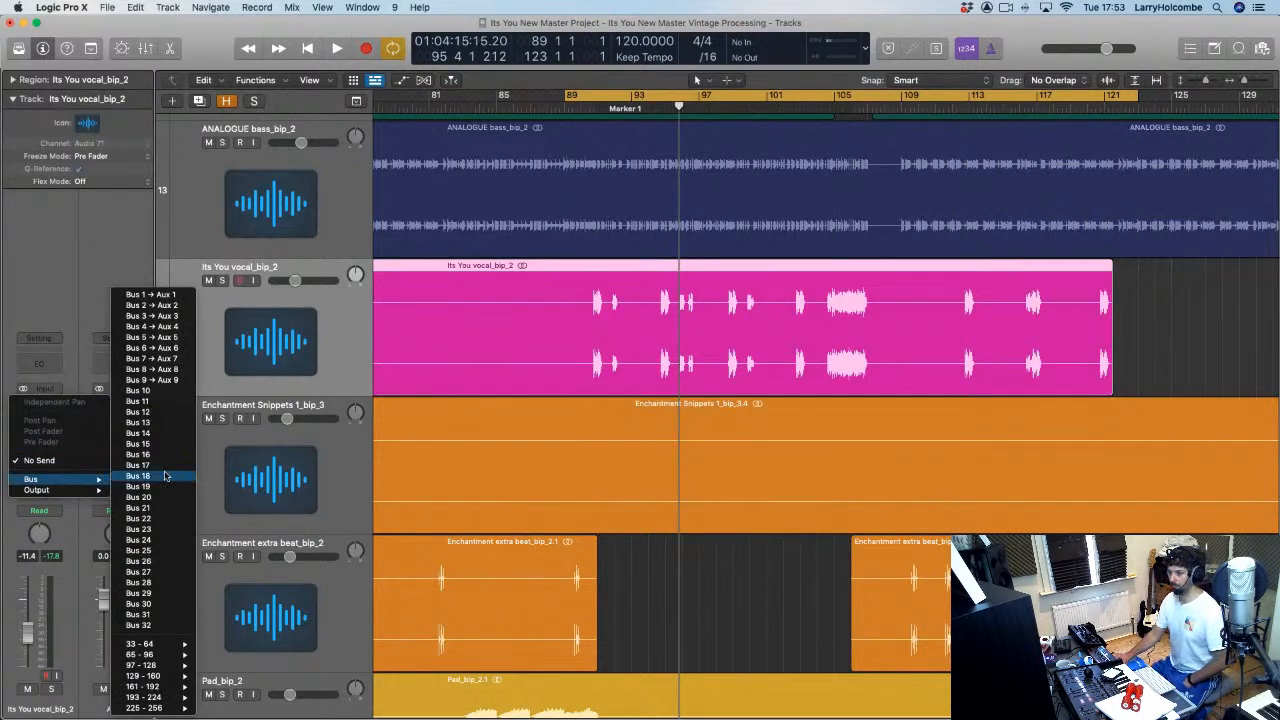
left_click(109, 442)
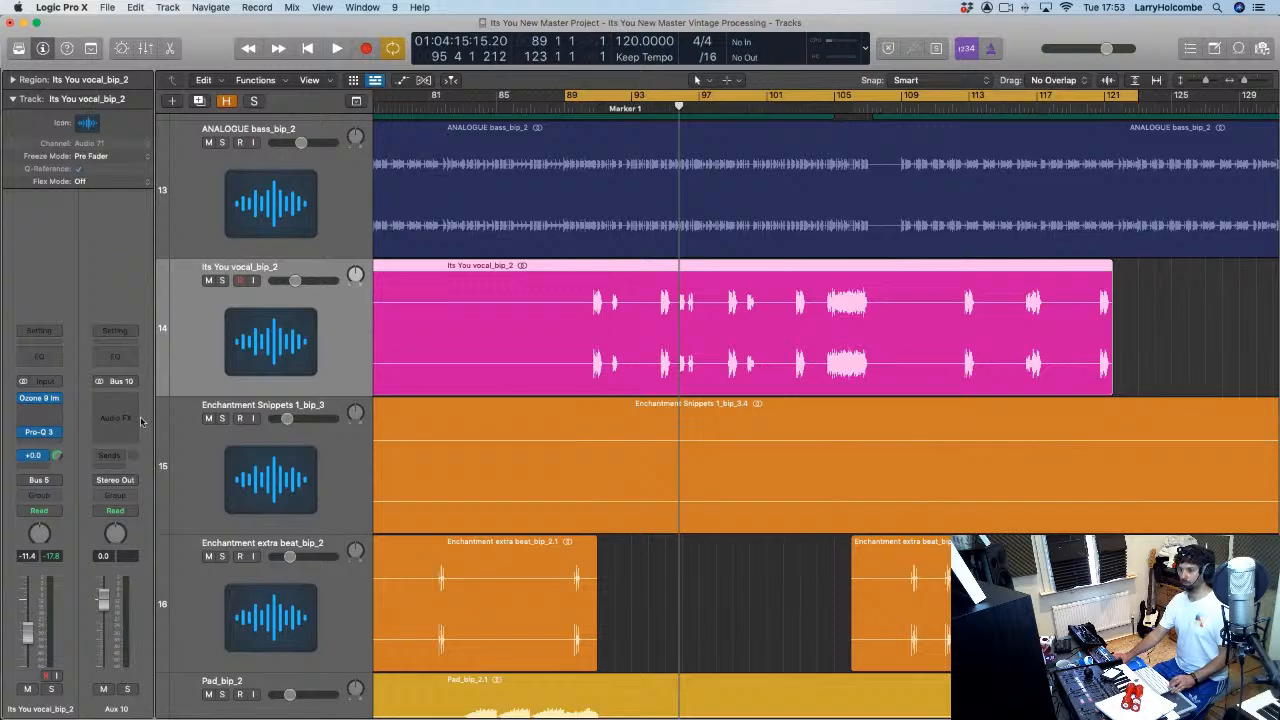
left_click(118, 420)
mouse_move(118, 428)
left_click(562, 392)
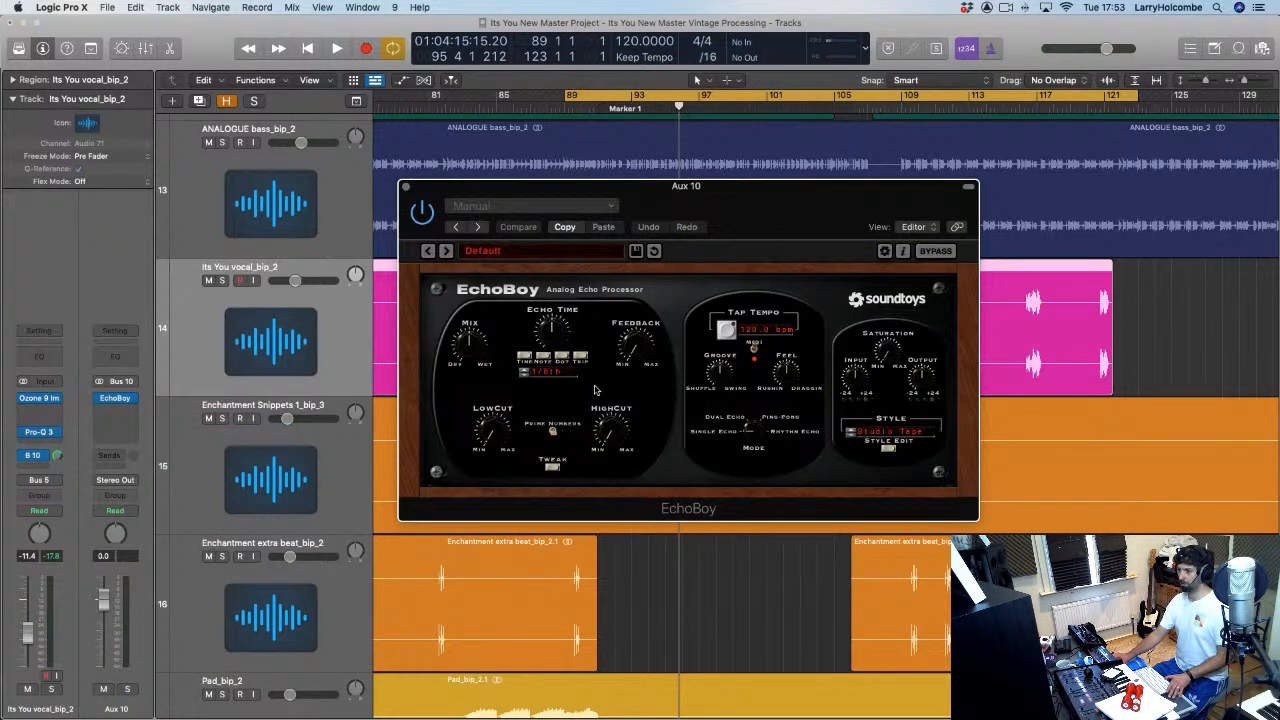
Step: Switch EchoBoy on Aux 10 to Ping-Pong mode and lower the Aux 10 level to -5.1 dB during playback
left_click(760, 418)
key("space")
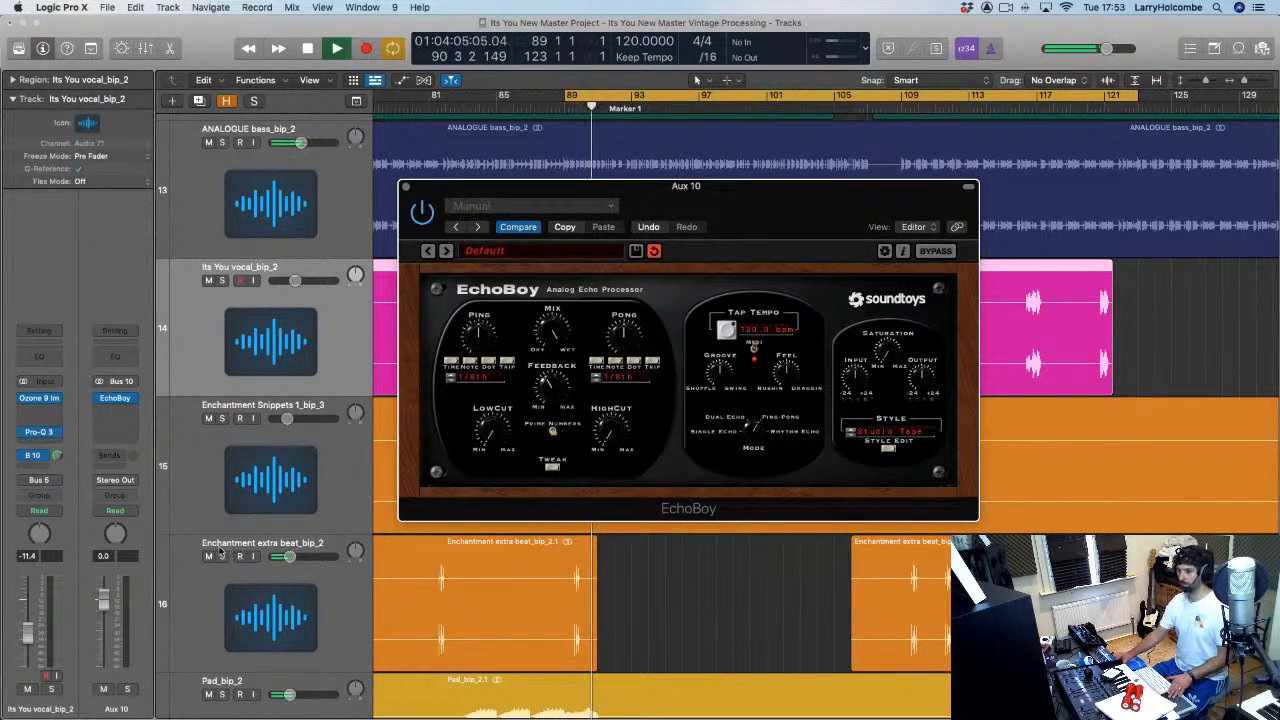
left_click_drag(103, 600, 103, 626)
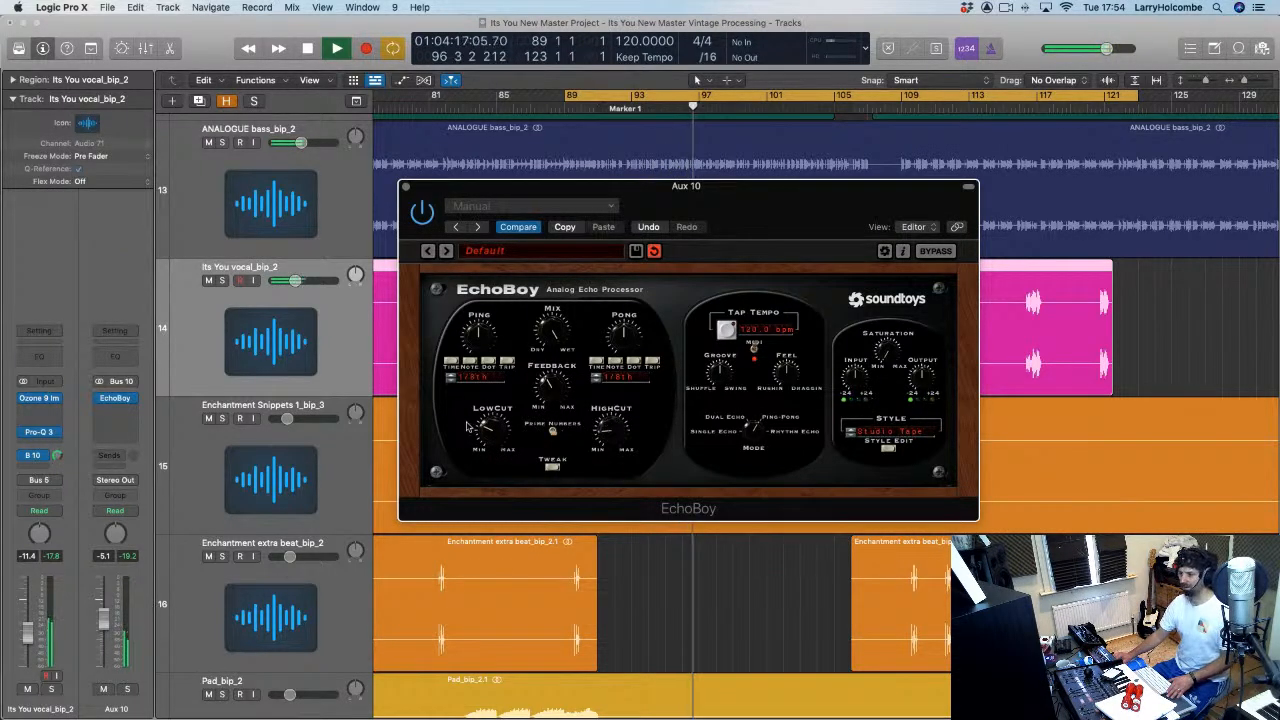
Step: Add a Bus 8 send at 0.0 dB to Aux 10 and close EchoBoy
left_click(110, 455)
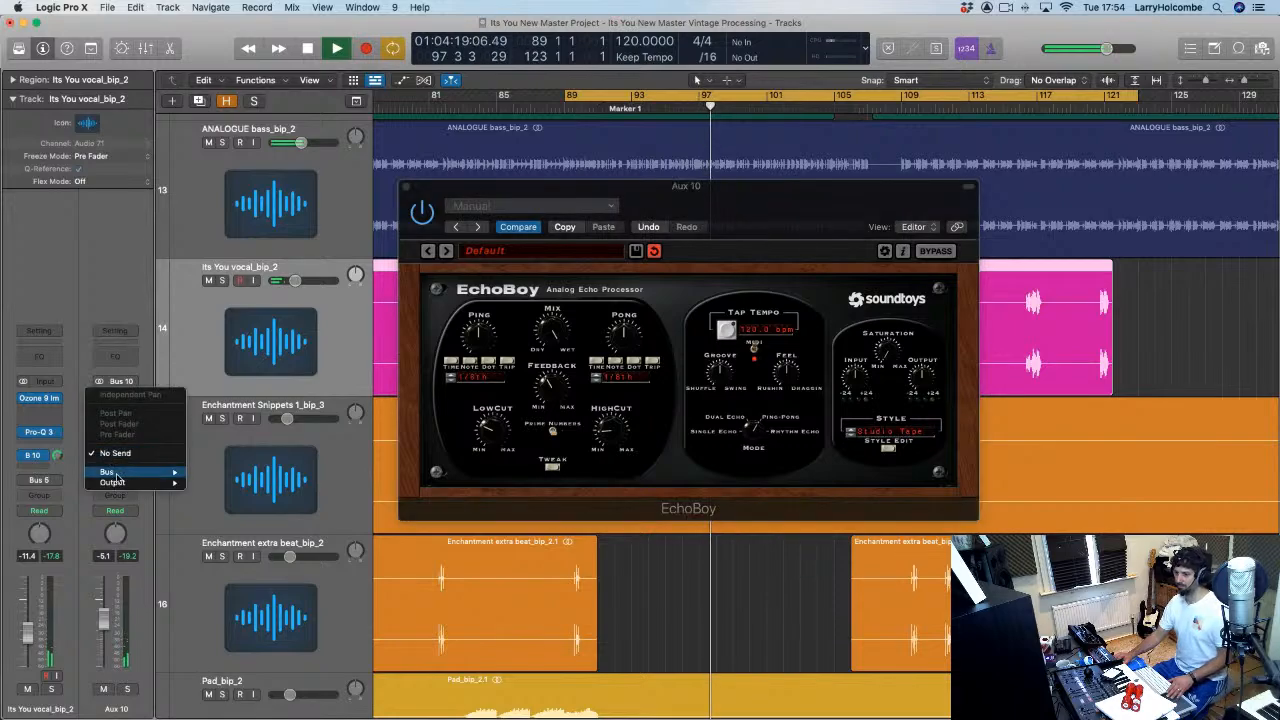
mouse_move(140, 472)
left_click(228, 369)
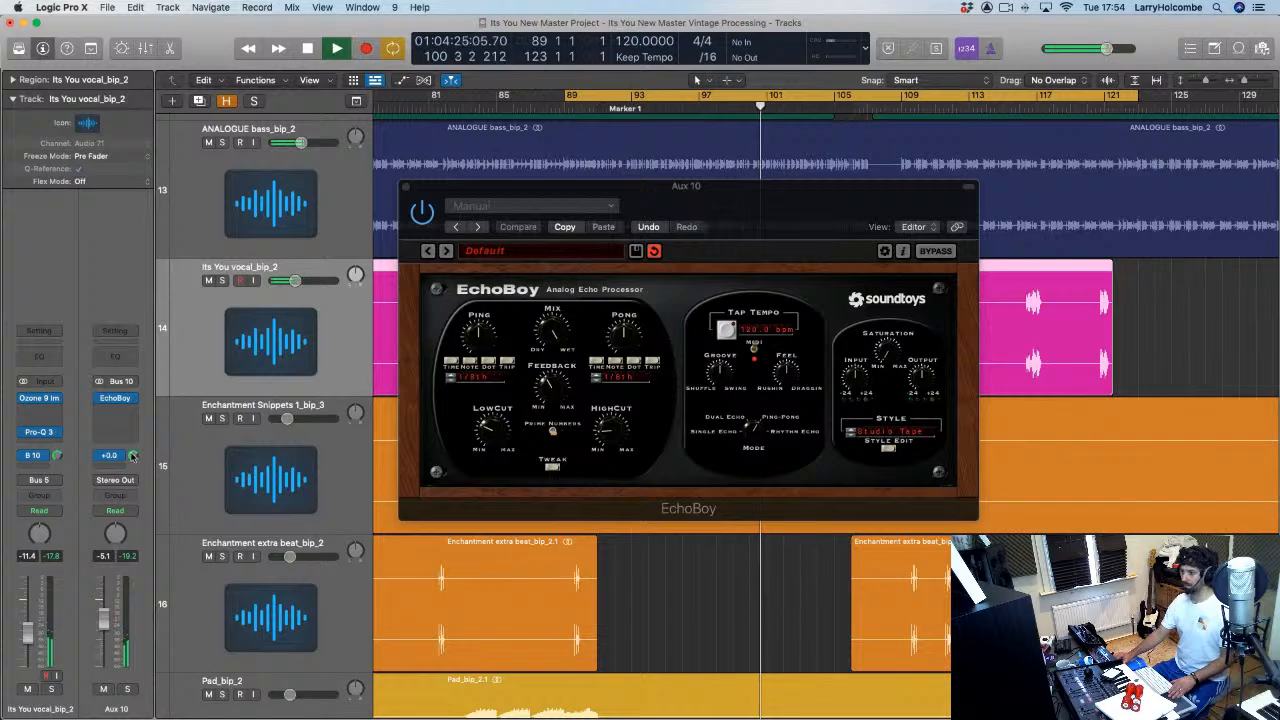
scroll(420, 170, "up", 1)
left_click(405, 188)
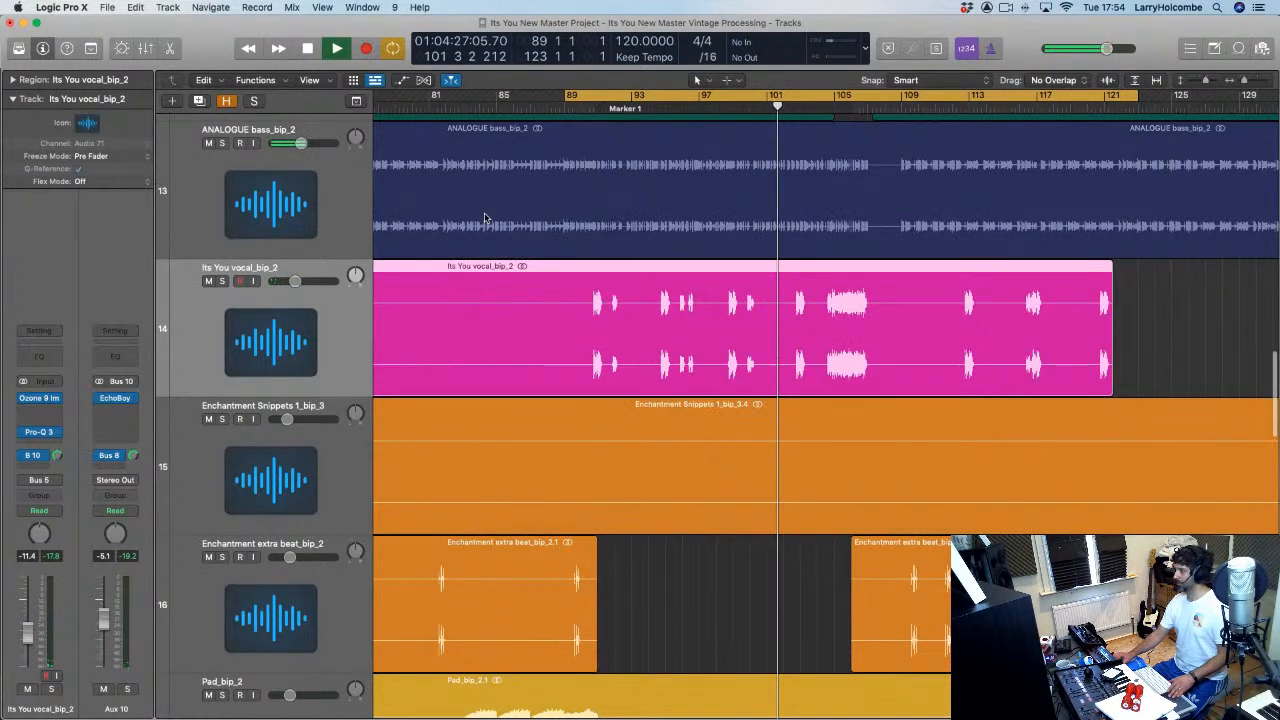
Step: Shorten the cycle range to bars 89 to 109 around the first Its You vocal_bip_2 phrases
left_click(1210, 311)
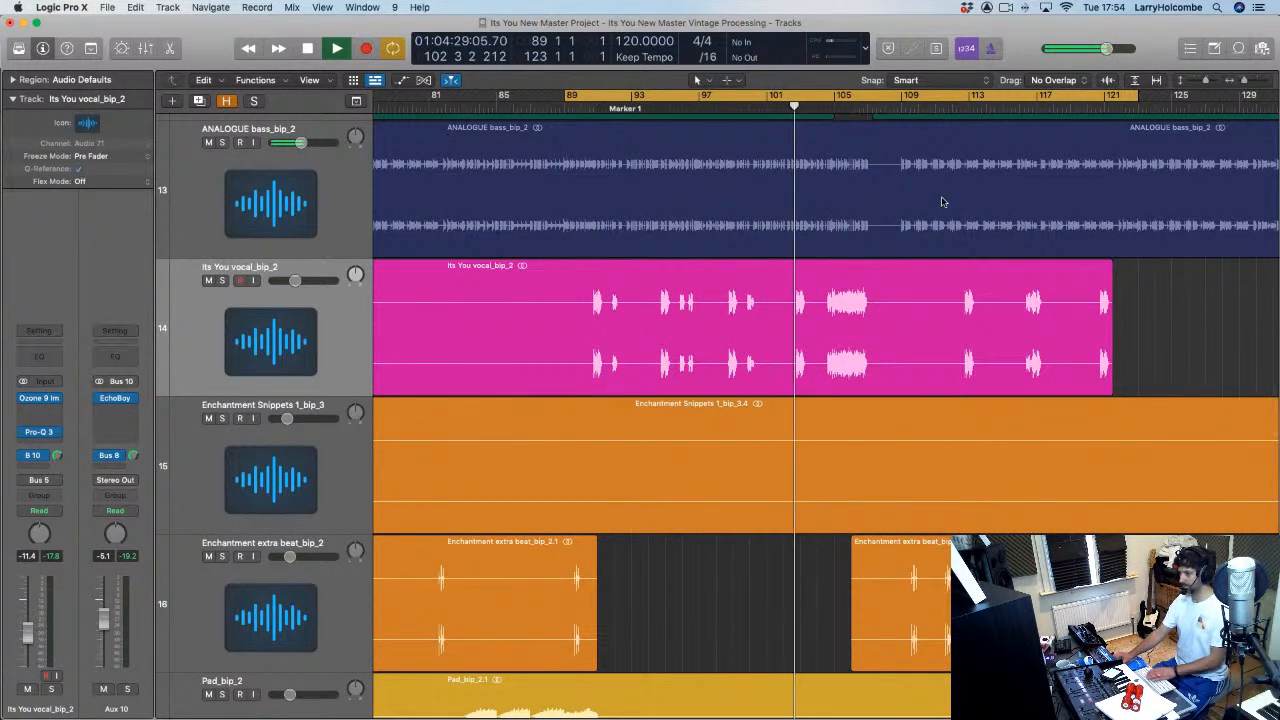
left_click(570, 97)
left_click_drag(570, 97, 900, 97)
Step: Reopen EchoBoy on Aux 10 and raise its low cut during playback
left_click(115, 398)
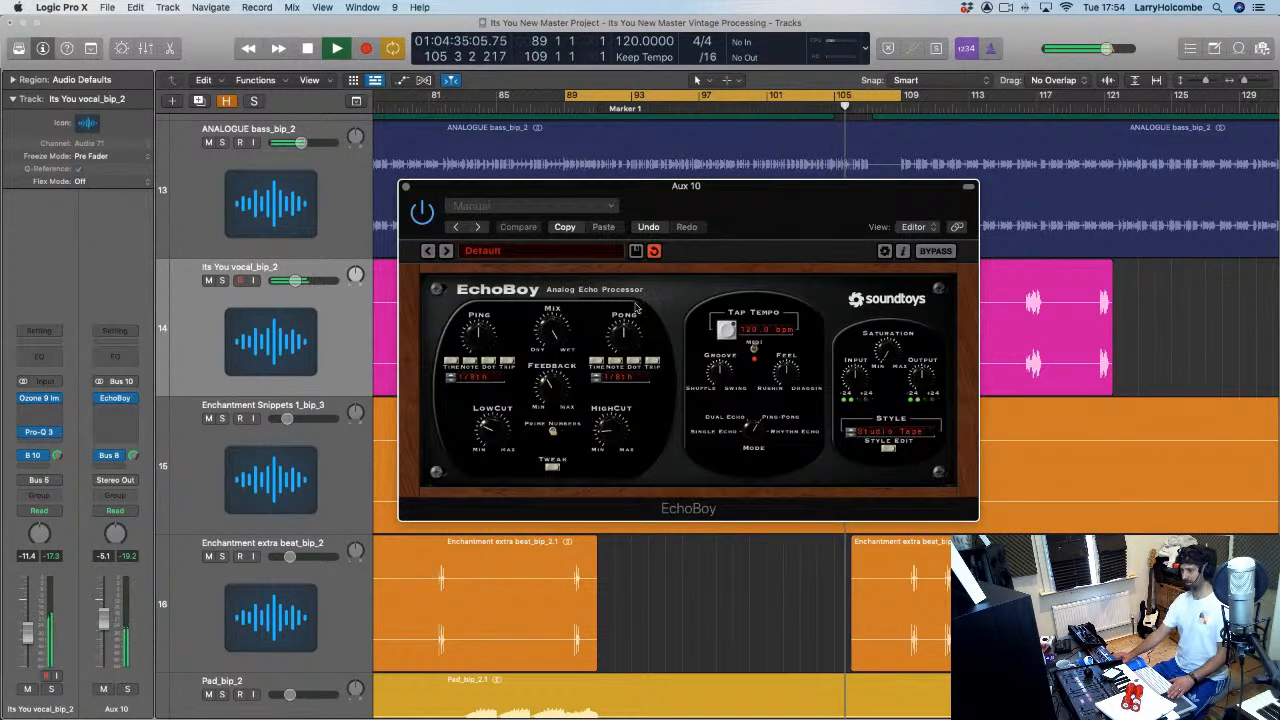
left_click_drag(768, 202, 757, 187)
left_click_drag(486, 416, 498, 395)
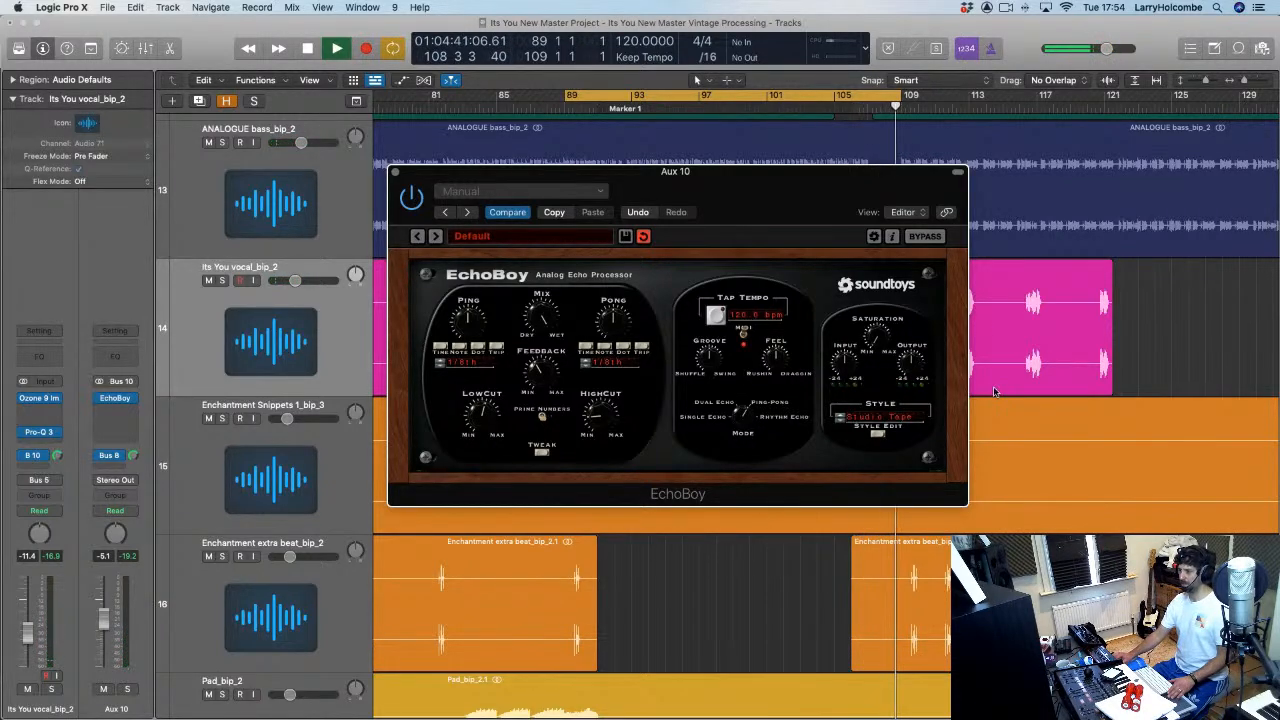
Step: Try the Digital Delay style in EchoBoy on Aux 10, settle on Memory Man, and close the plug-in
left_click(870, 417)
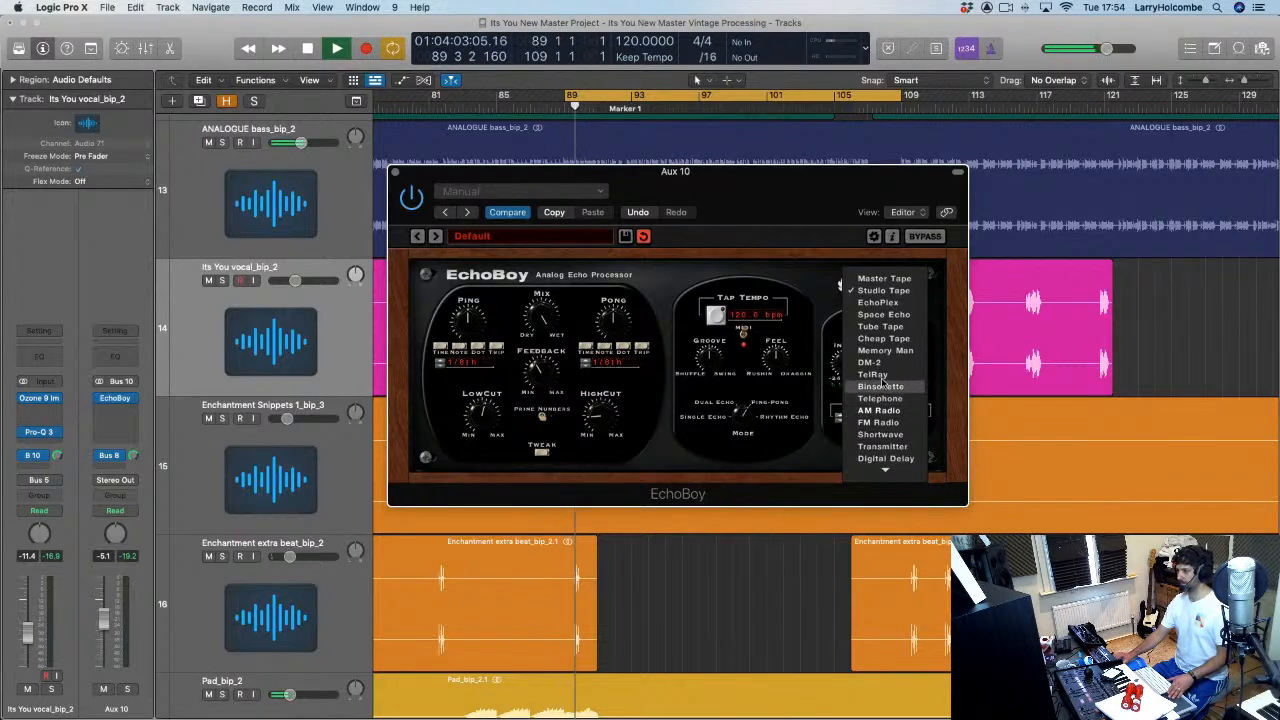
left_click(885, 458)
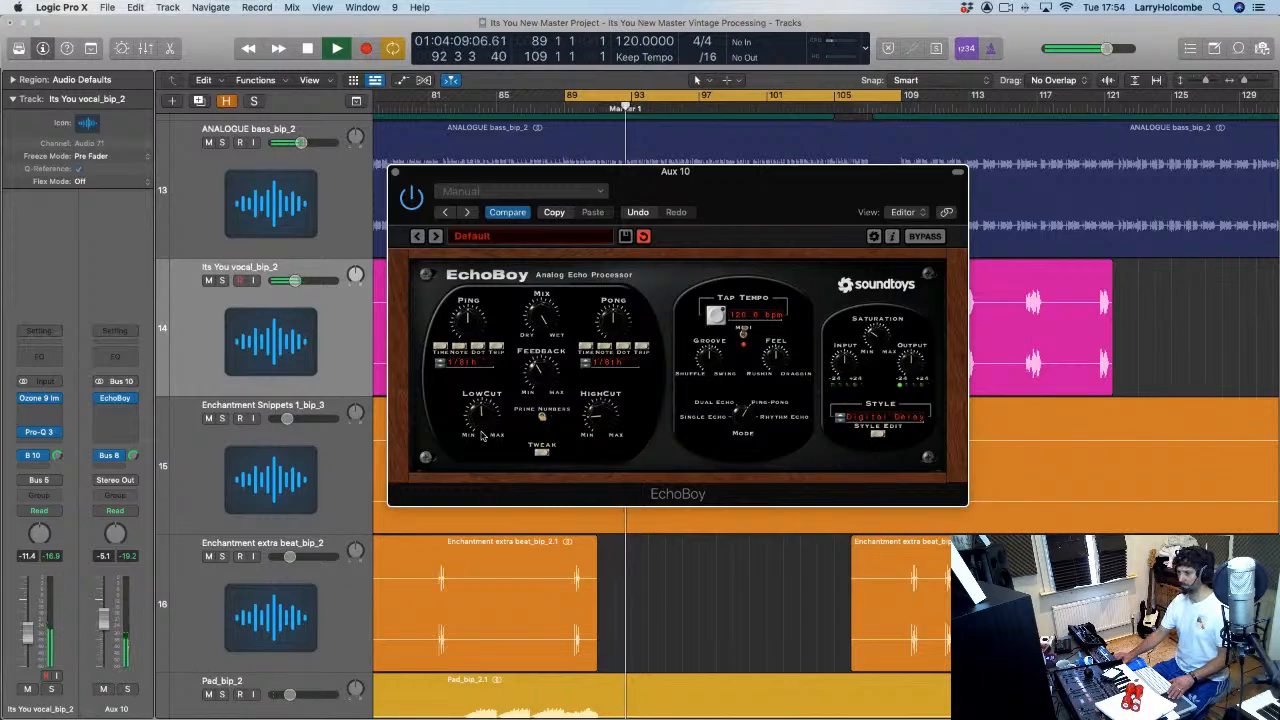
left_click(890, 418)
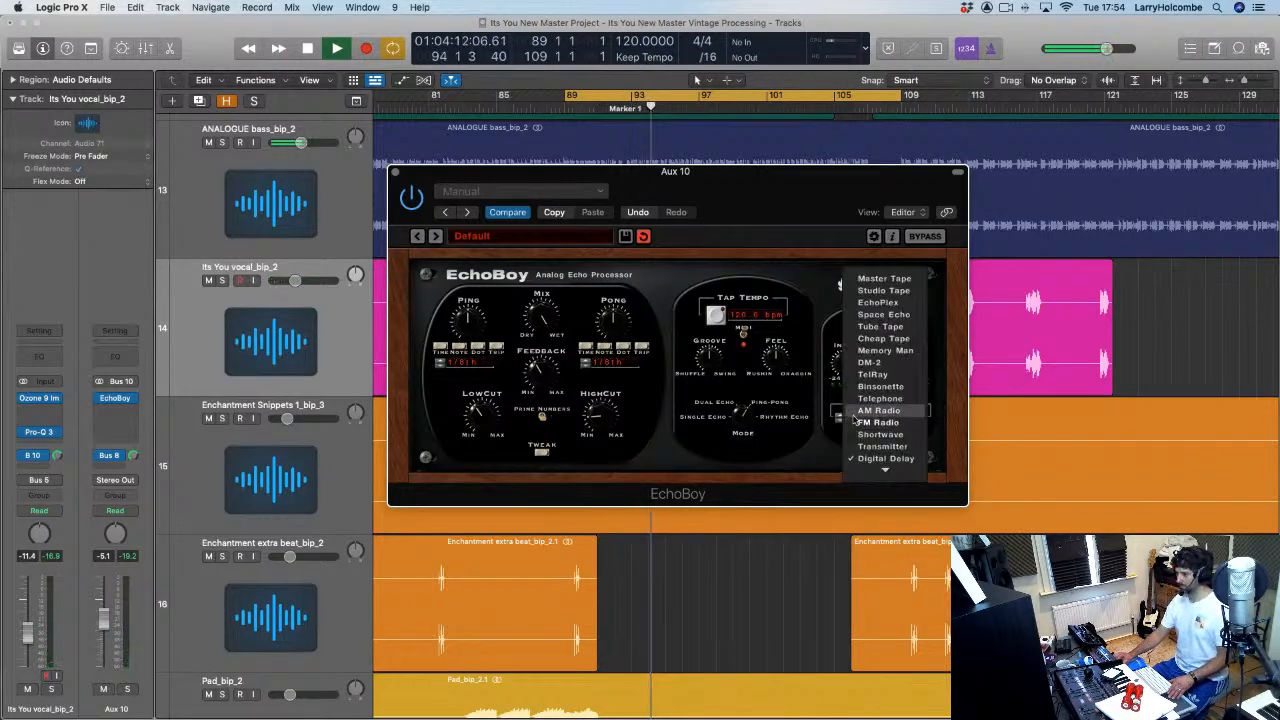
left_click(875, 354)
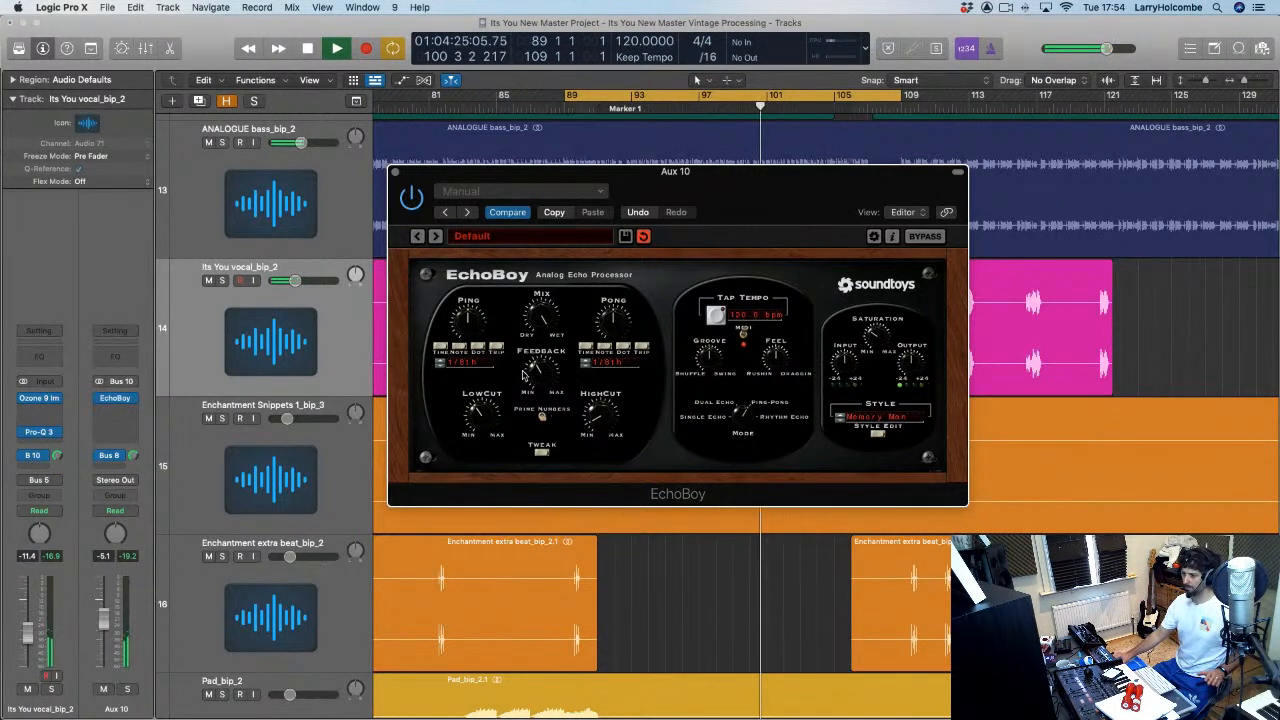
left_click(395, 172)
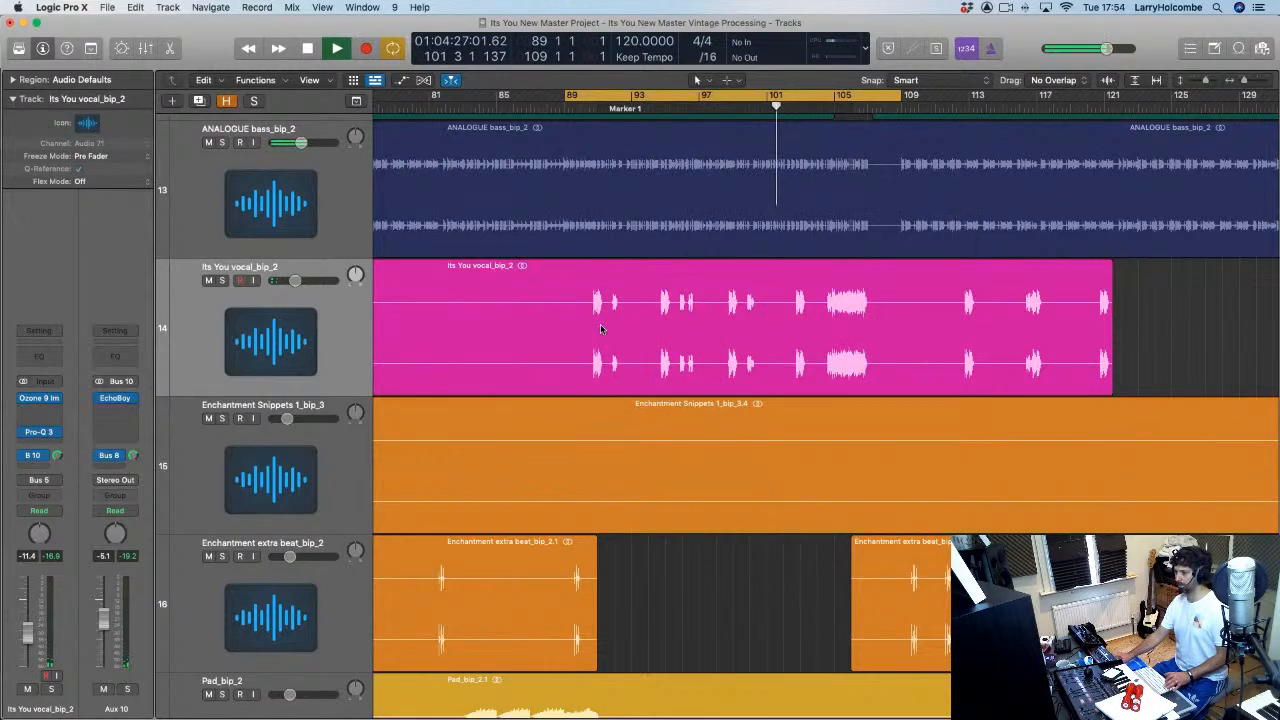
Step: Insert a Compressor after EchoBoy on Aux 10 and check its settings and gain reduction during playback
key("x")
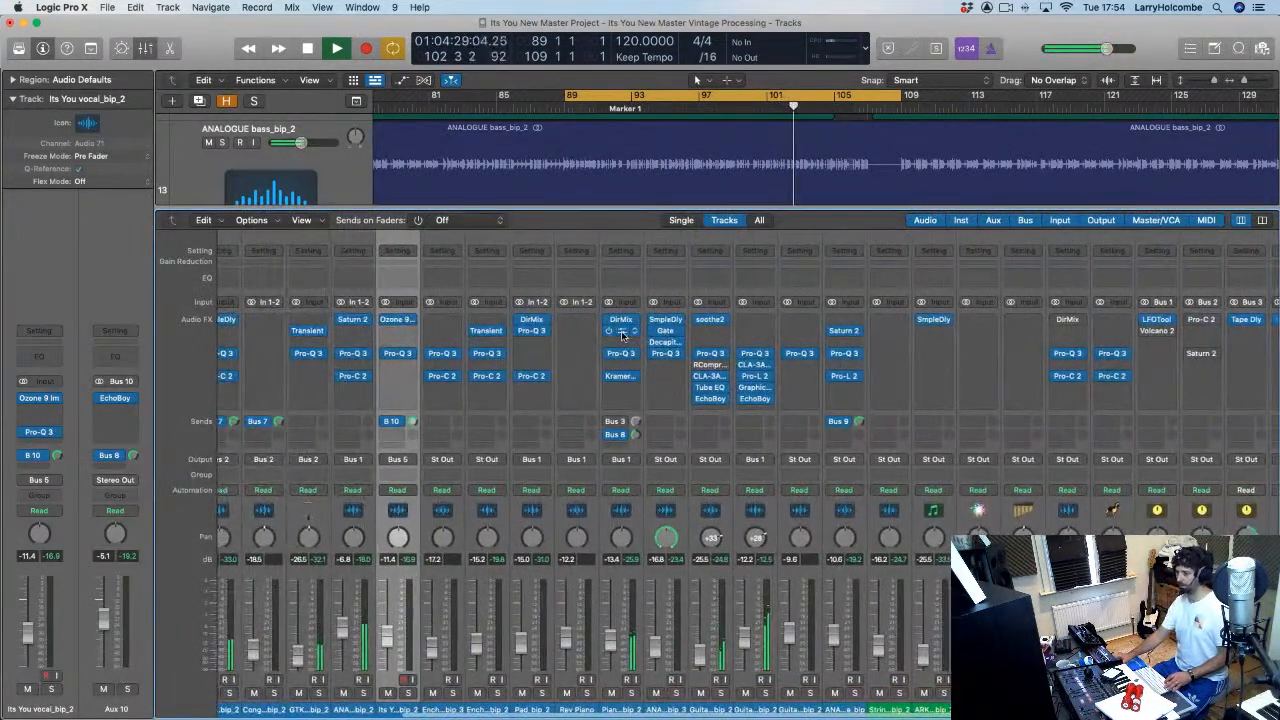
scroll(621, 400, "right", 8)
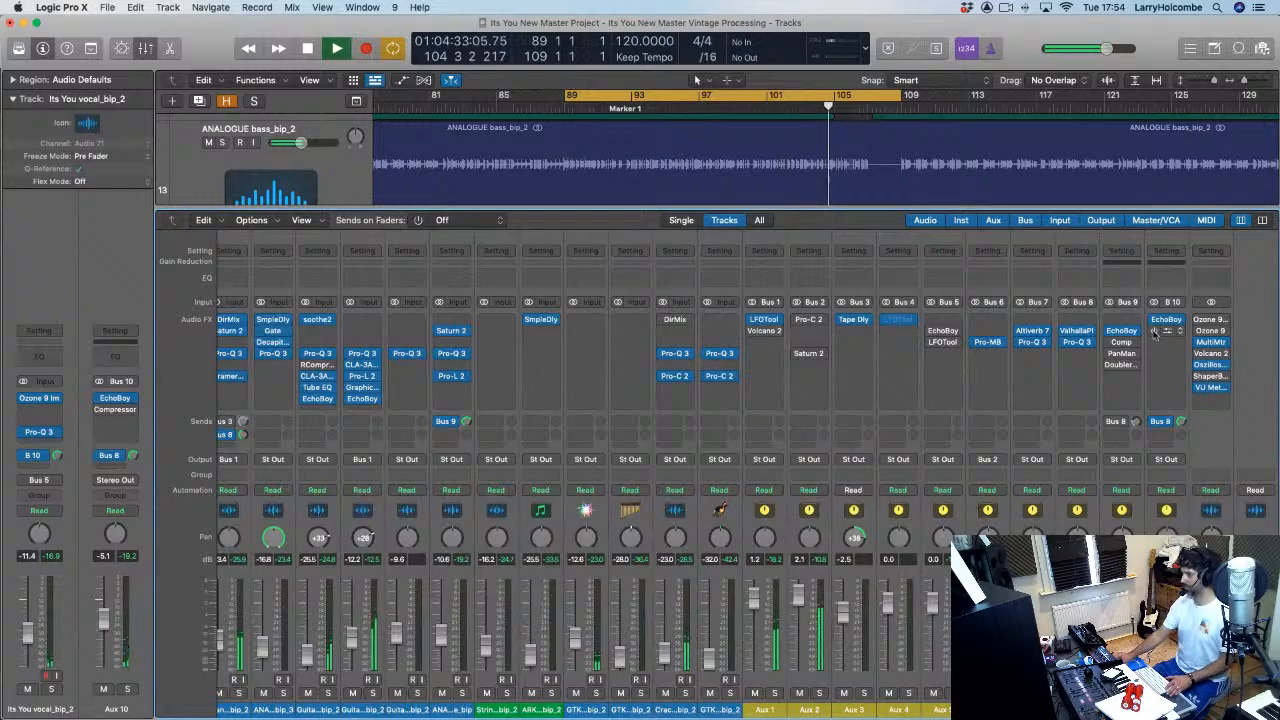
left_click(1168, 332)
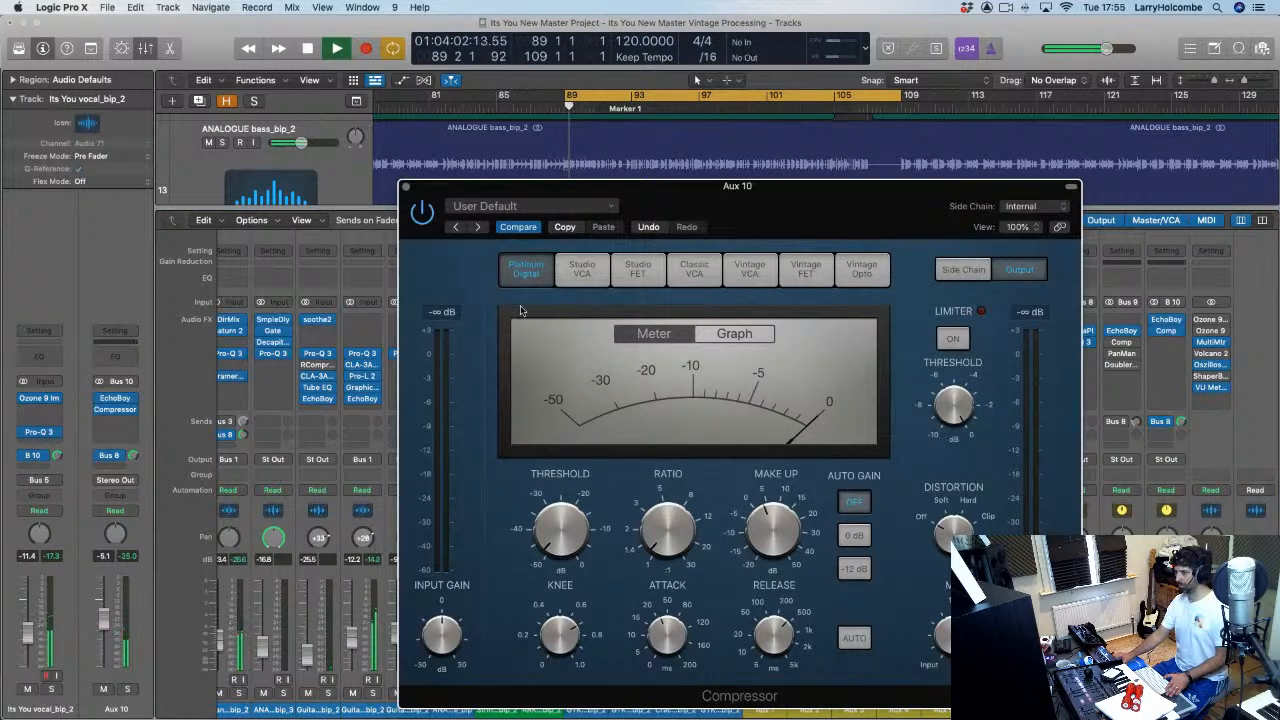
key("space")
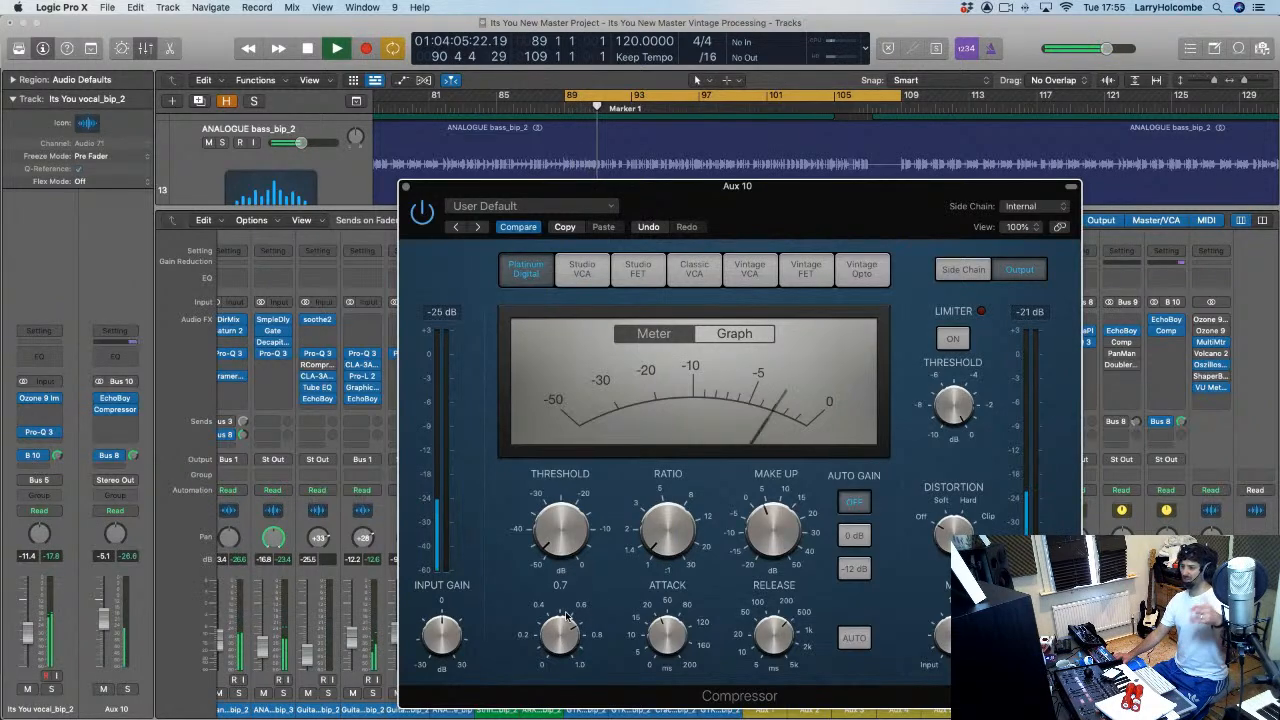
mouse_move(749, 557)
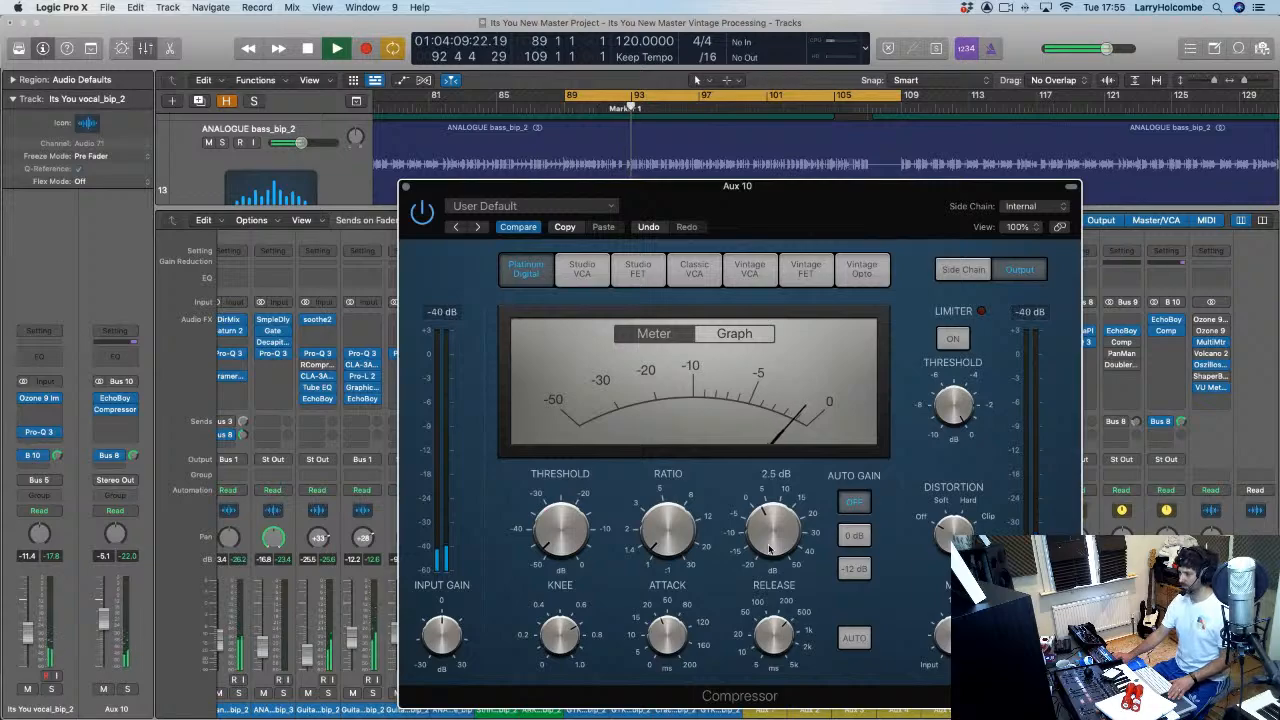
left_click(406, 188)
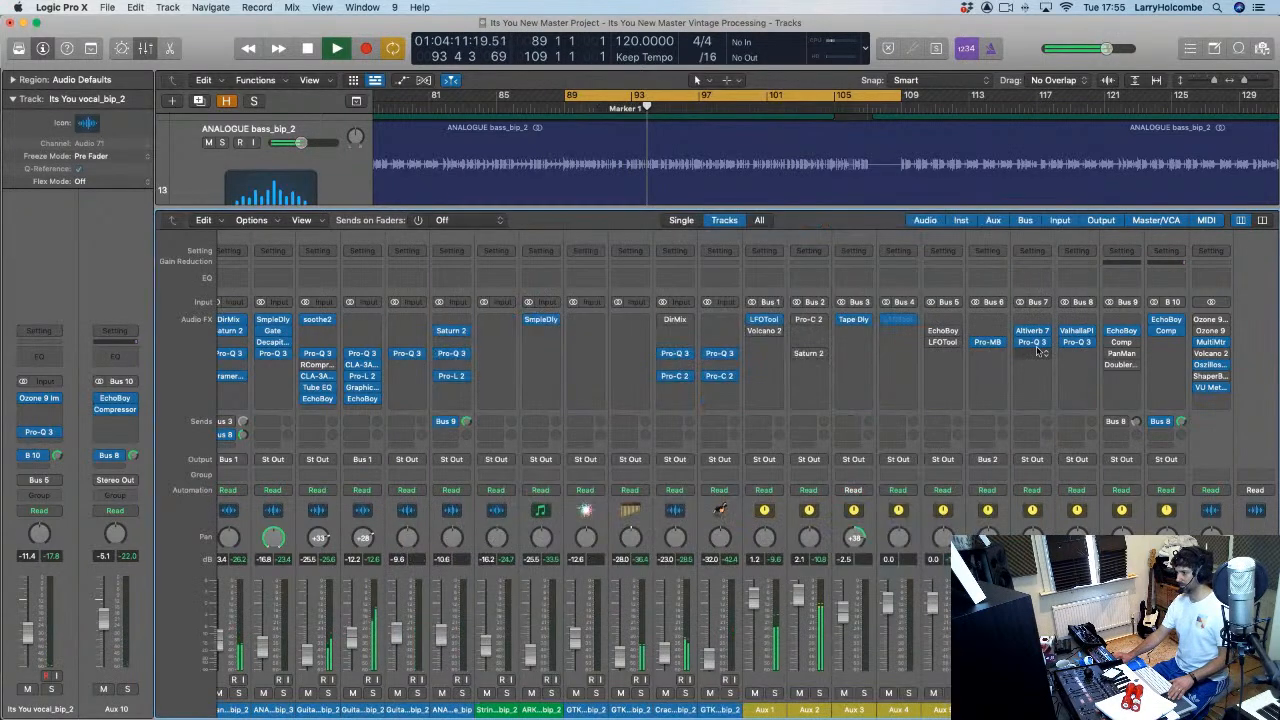
Step: Lower Aux 10 to -8.0 dB, recheck its EchoBoy settings, and turn off cycle playback
scroll(959, 375, "right", 2)
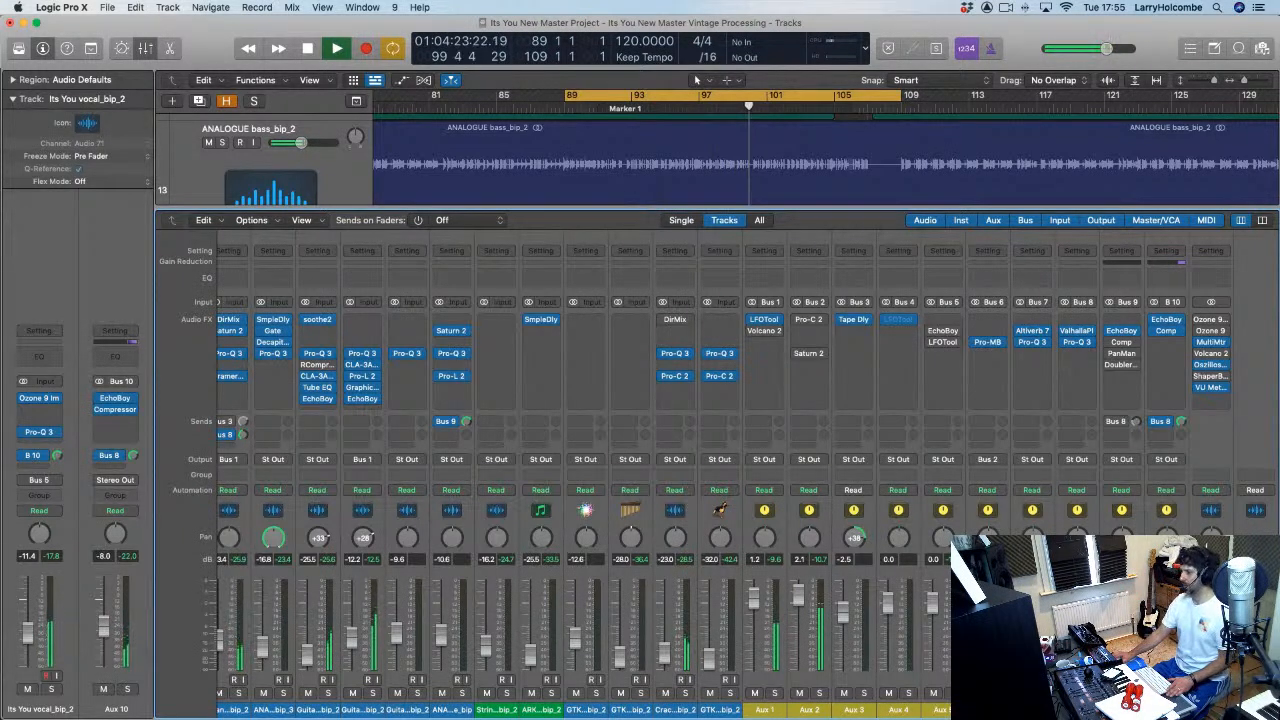
left_click(1166, 320)
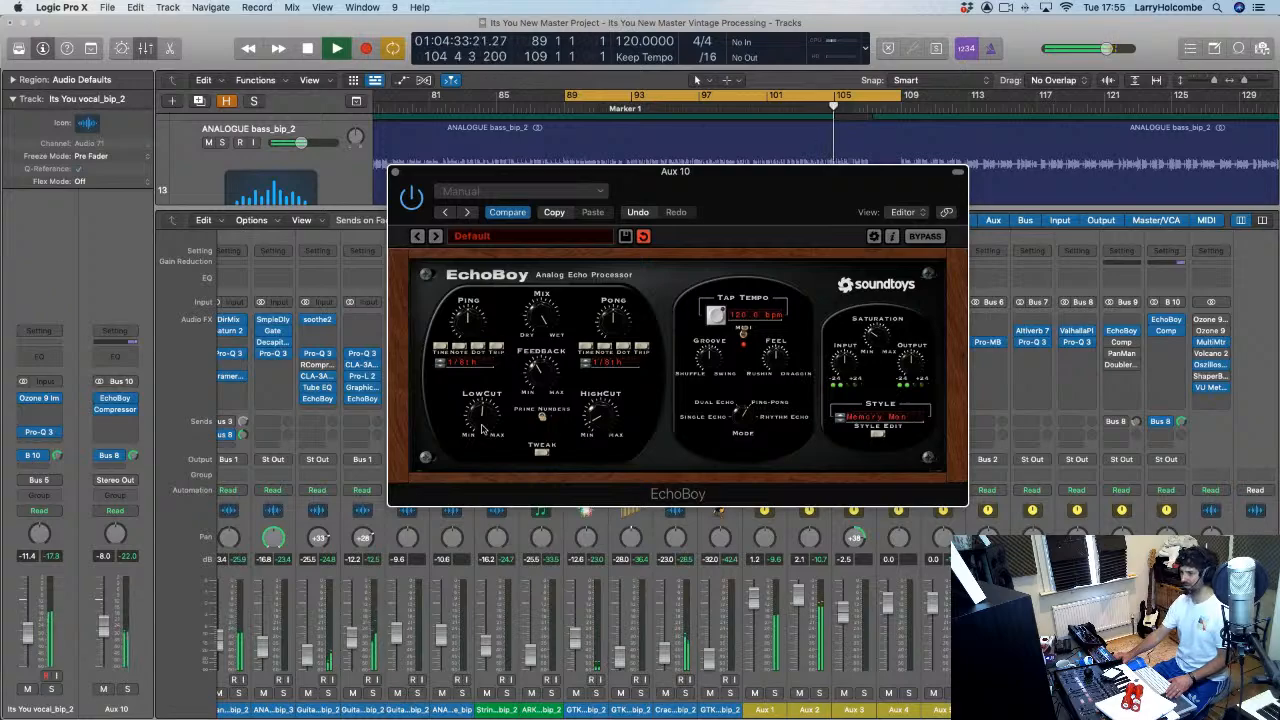
left_click(738, 96)
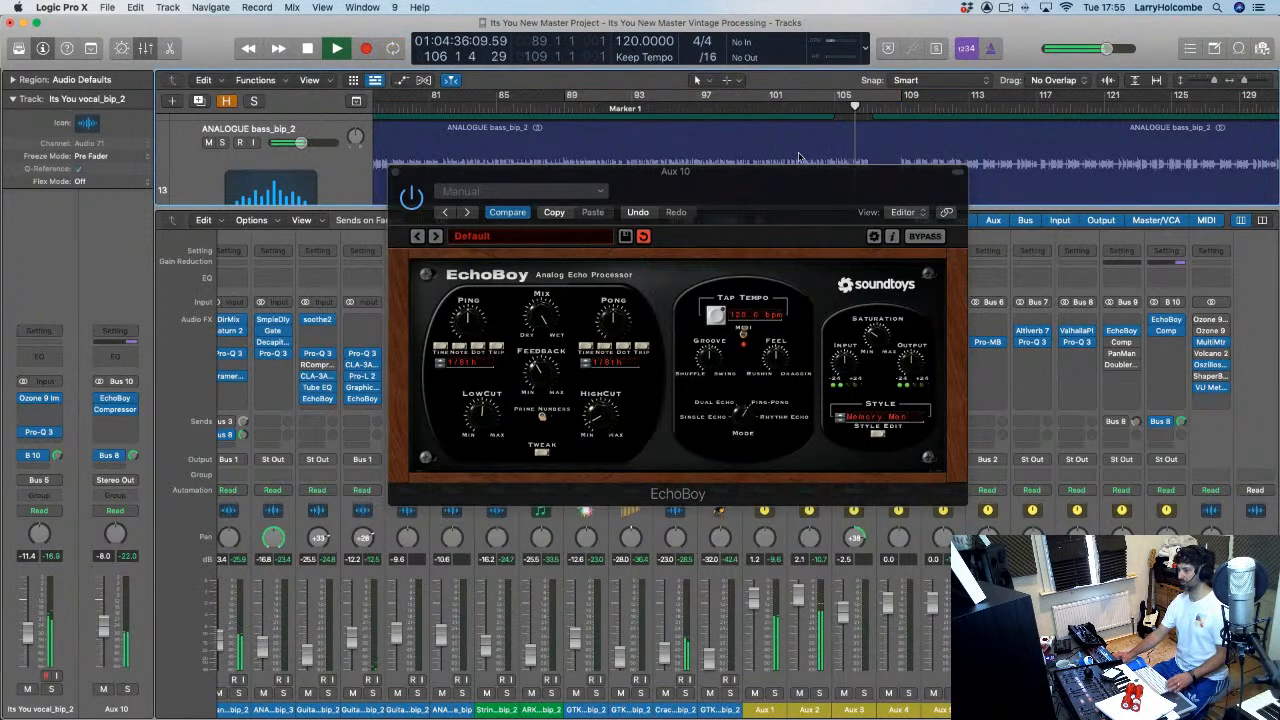
left_click(396, 175)
key("x")
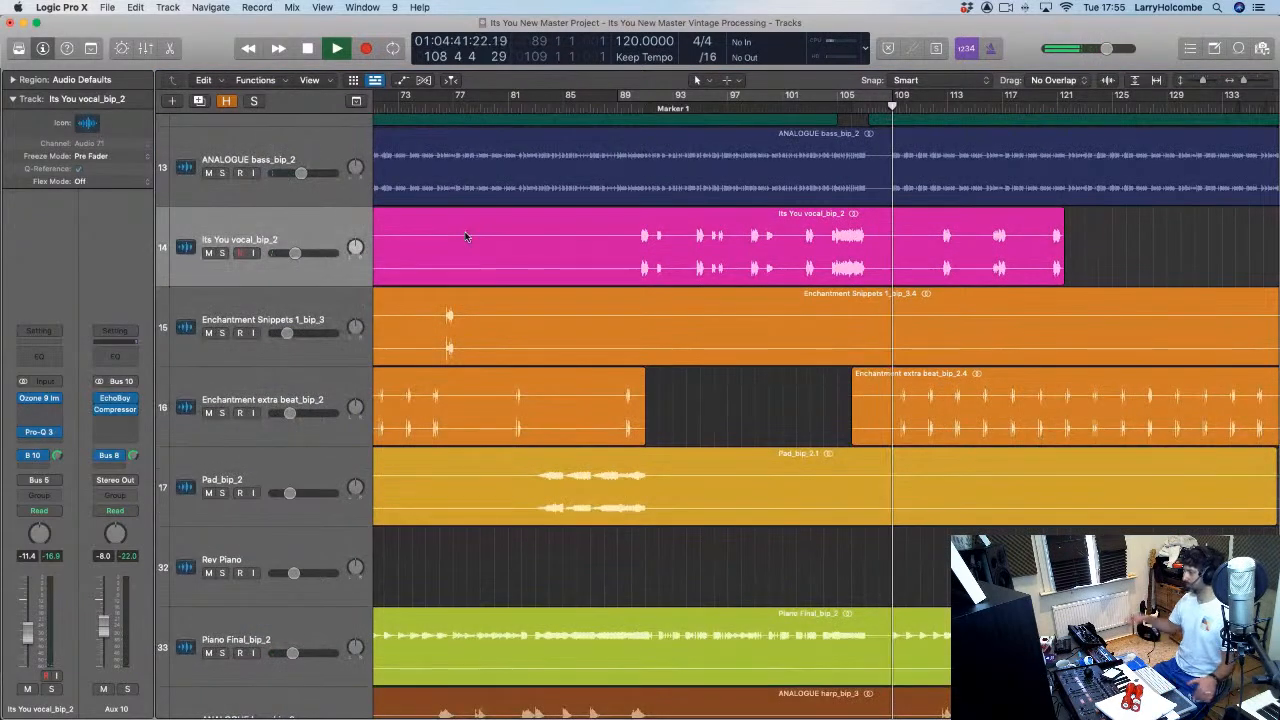
Step: Check EchoBoy on Guitar 1_1_bip_2 and review the inserts and sends across the mixer during playback
scroll(783, 488, "down", 5)
scroll(783, 488, "down", 5)
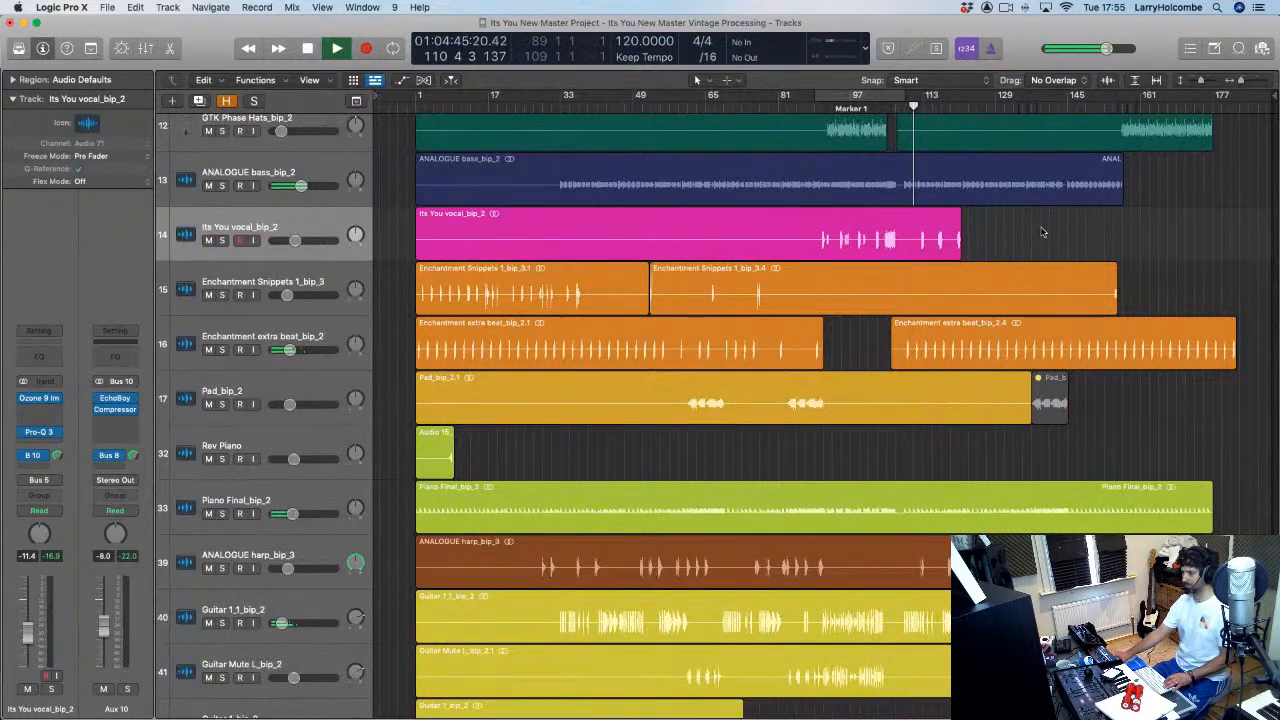
key("x")
scroll(1036, 379, "left", 2)
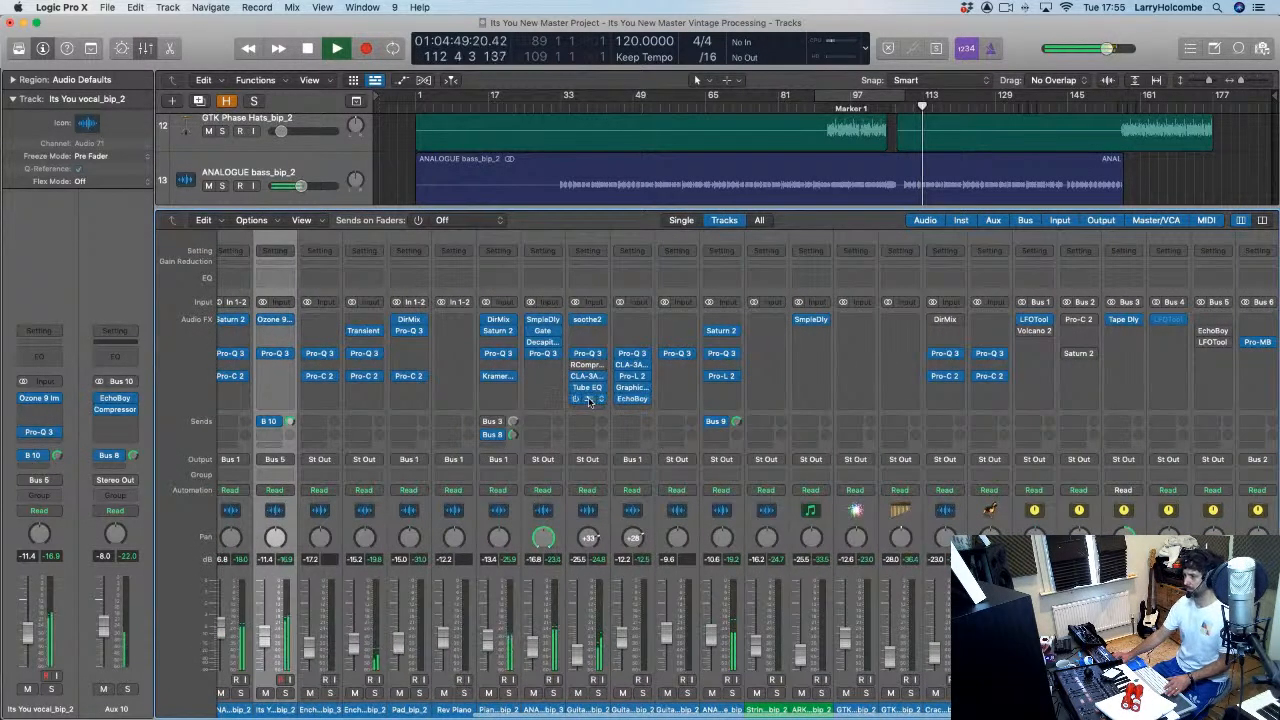
left_click(589, 399)
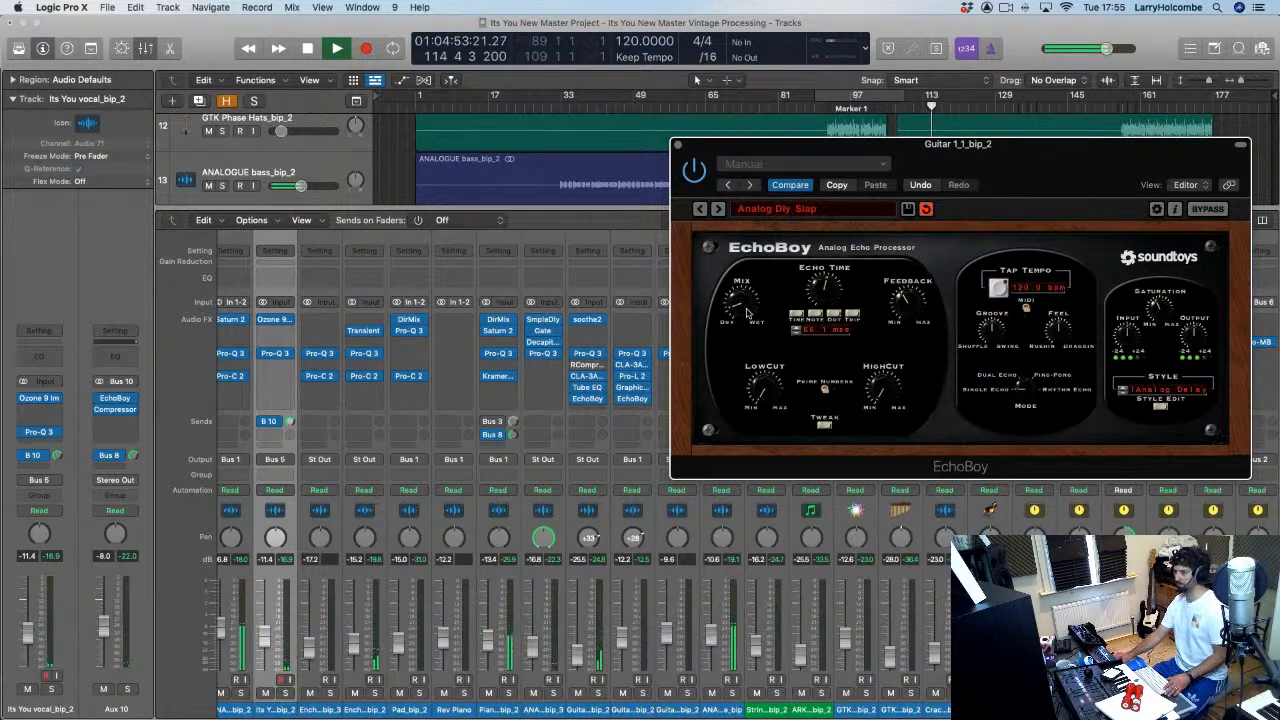
left_click(679, 147)
scroll(640, 450, "right", 5)
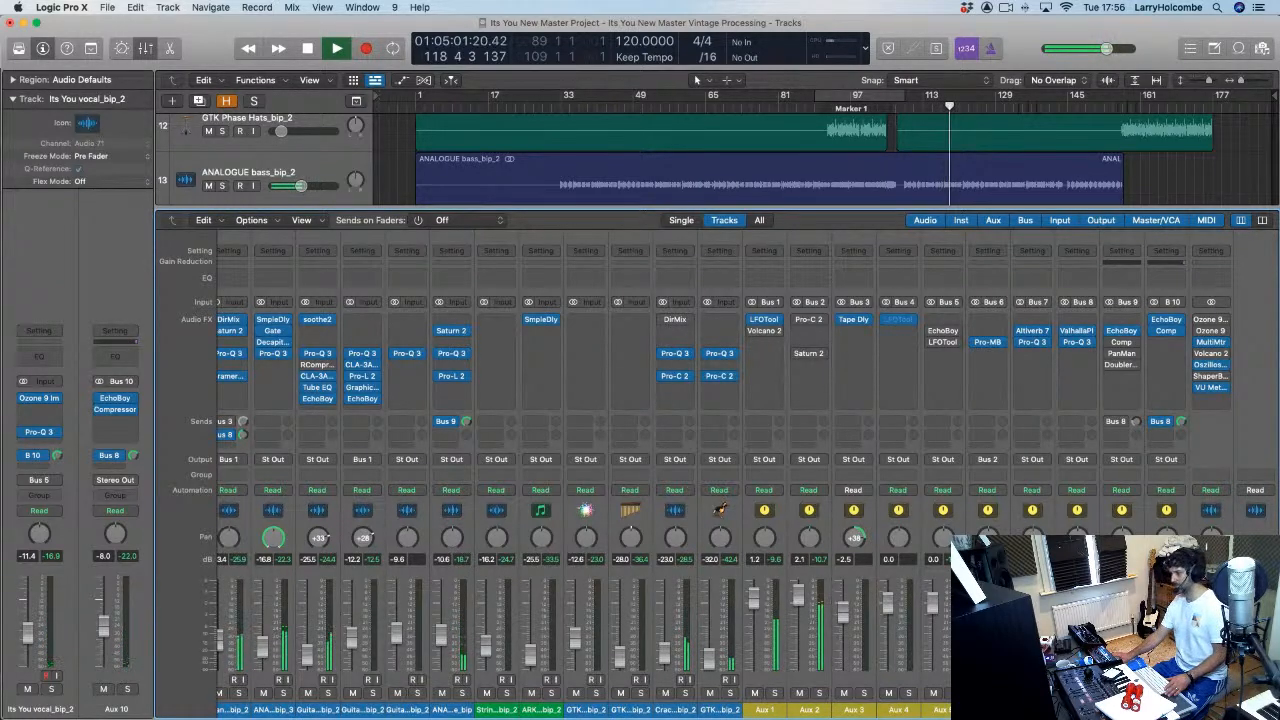
scroll(640, 450, "left", 10)
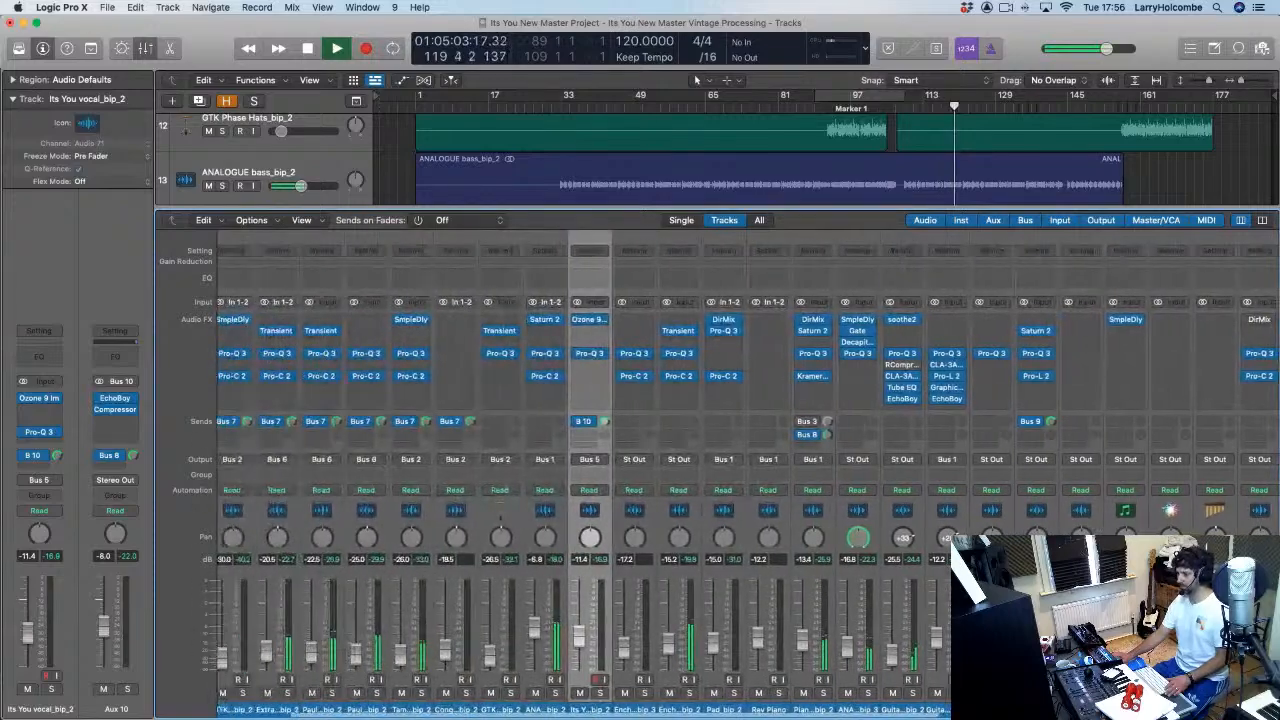
scroll(640, 450, "left", 4)
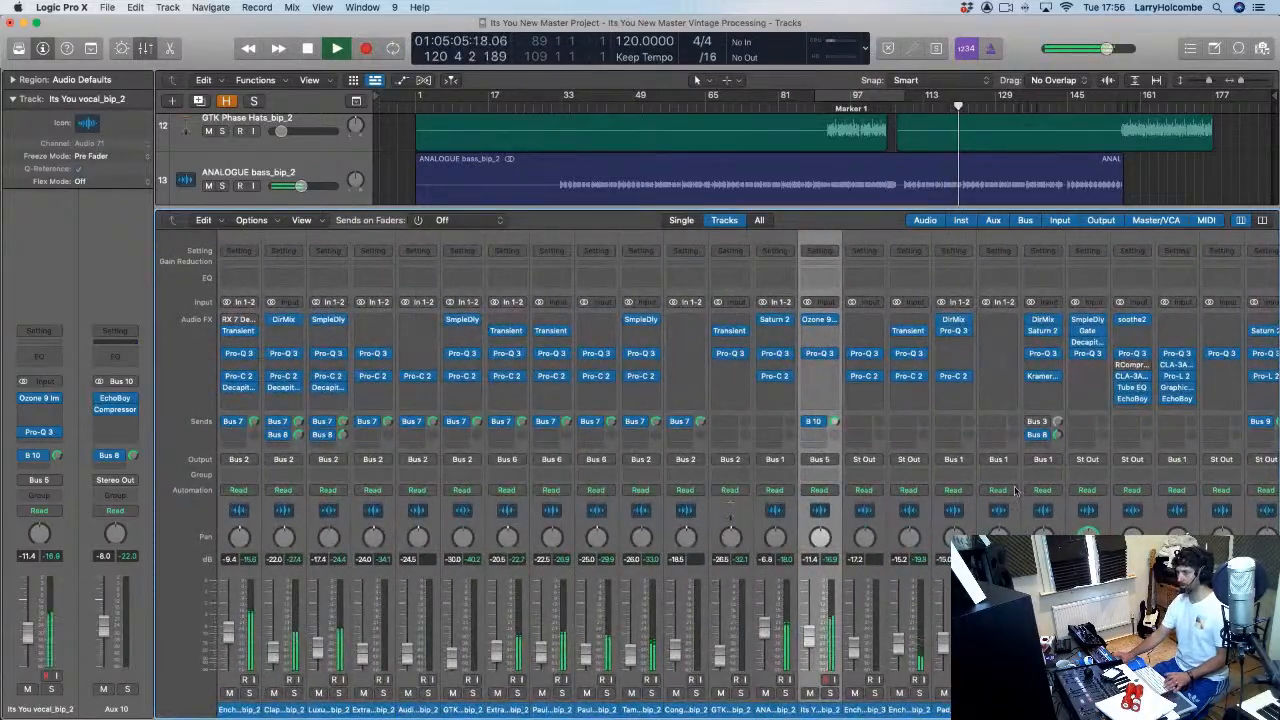
key("x")
key("space")
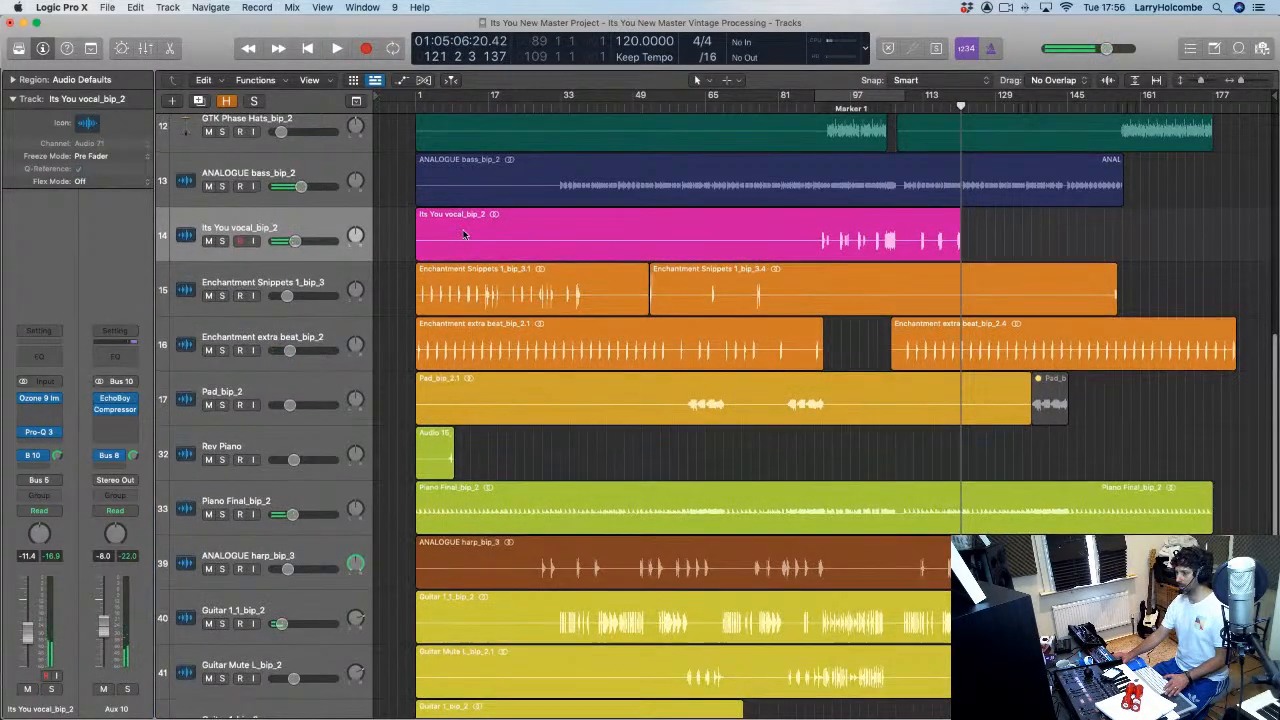
Step: Set the cycle range from bar 49 to bar 53 around the ANALOGUE harp_bip_3 notes
scroll(410, 232, "up", 8)
scroll(463, 235, "down", 12)
scroll(463, 235, "down", 2)
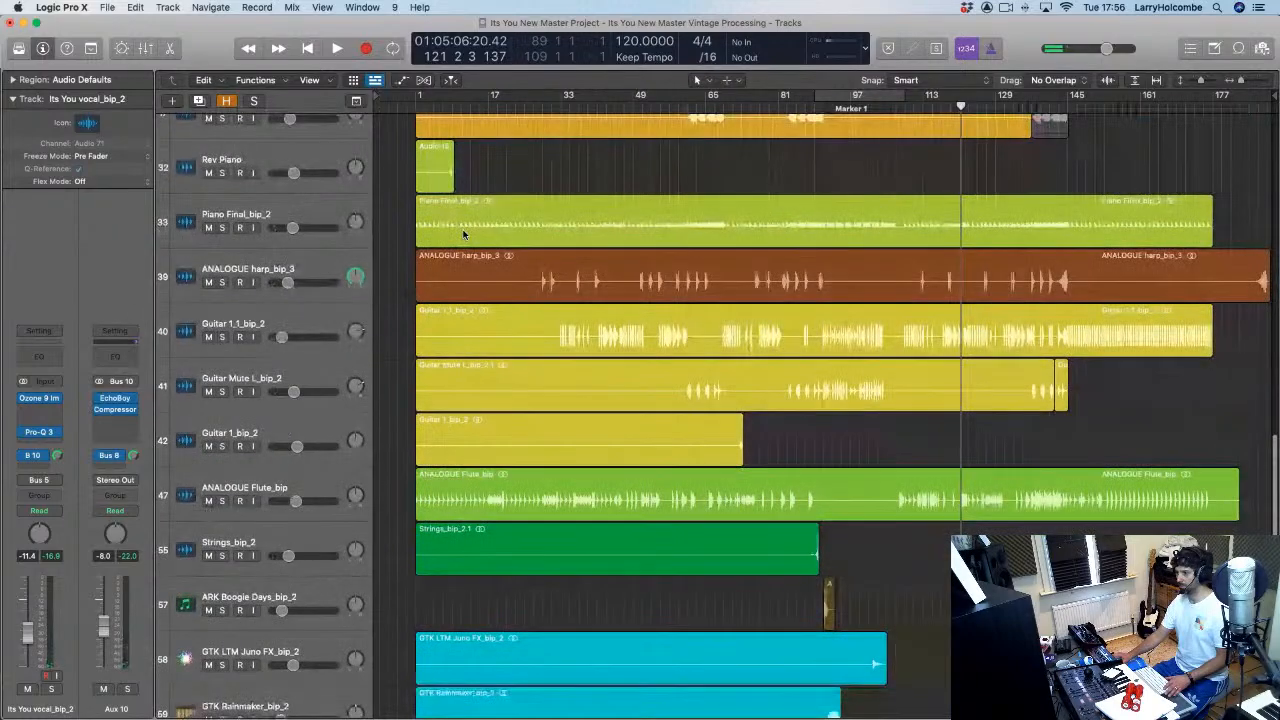
left_click(556, 286, "ctrl+alt")
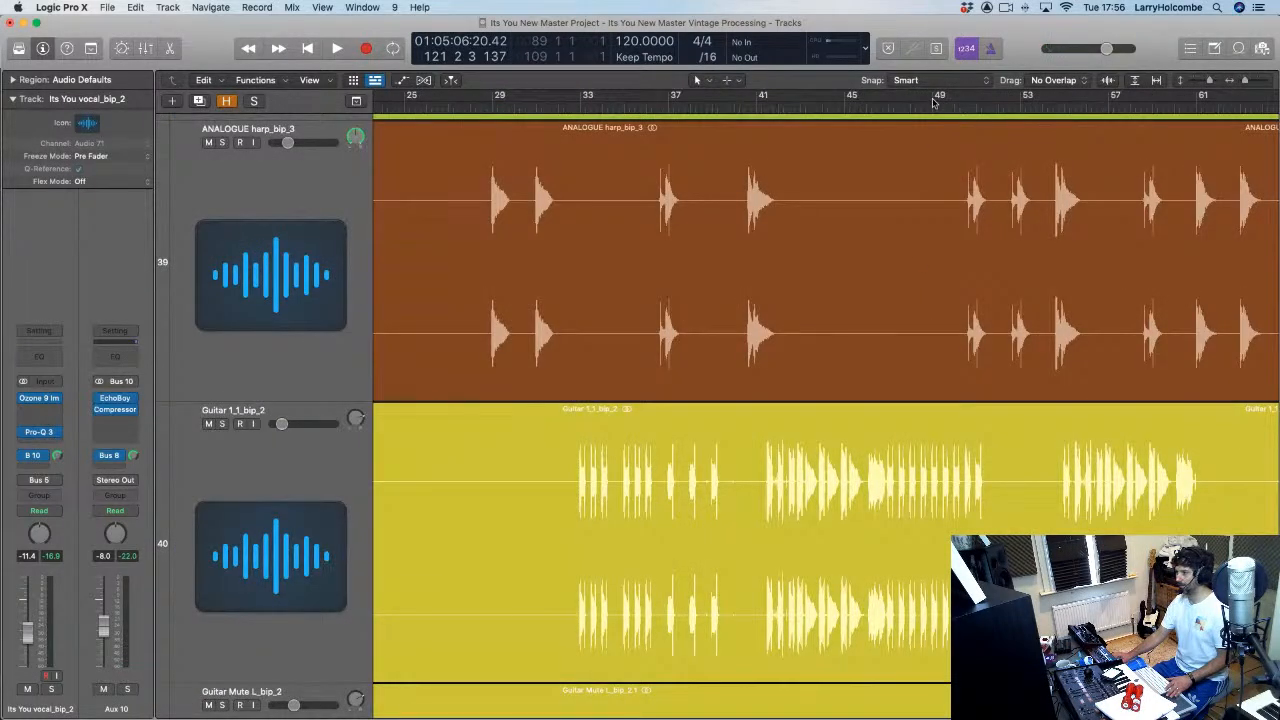
left_click_drag(933, 101, 1020, 101)
Step: Solo ANALOGUE harp_bip_3 and play its cycled phrase in close view
left_click(222, 142)
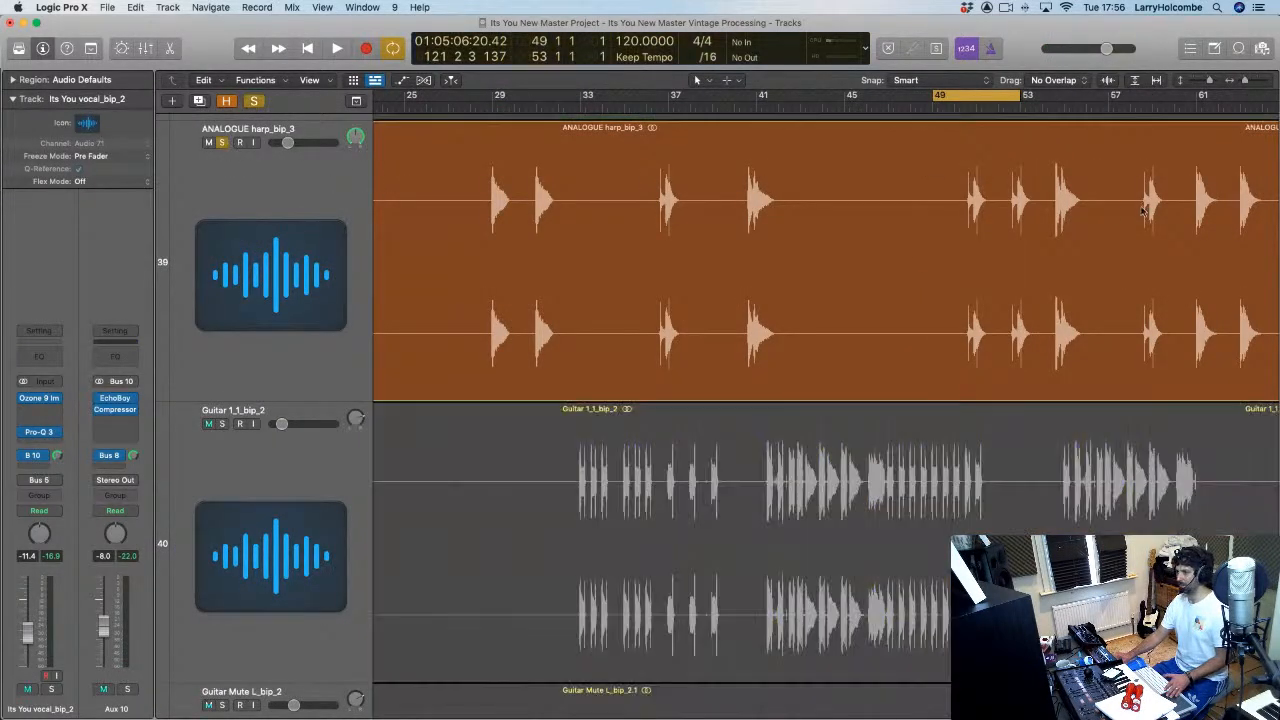
key("space")
left_click_drag(914, 172, 1133, 297)
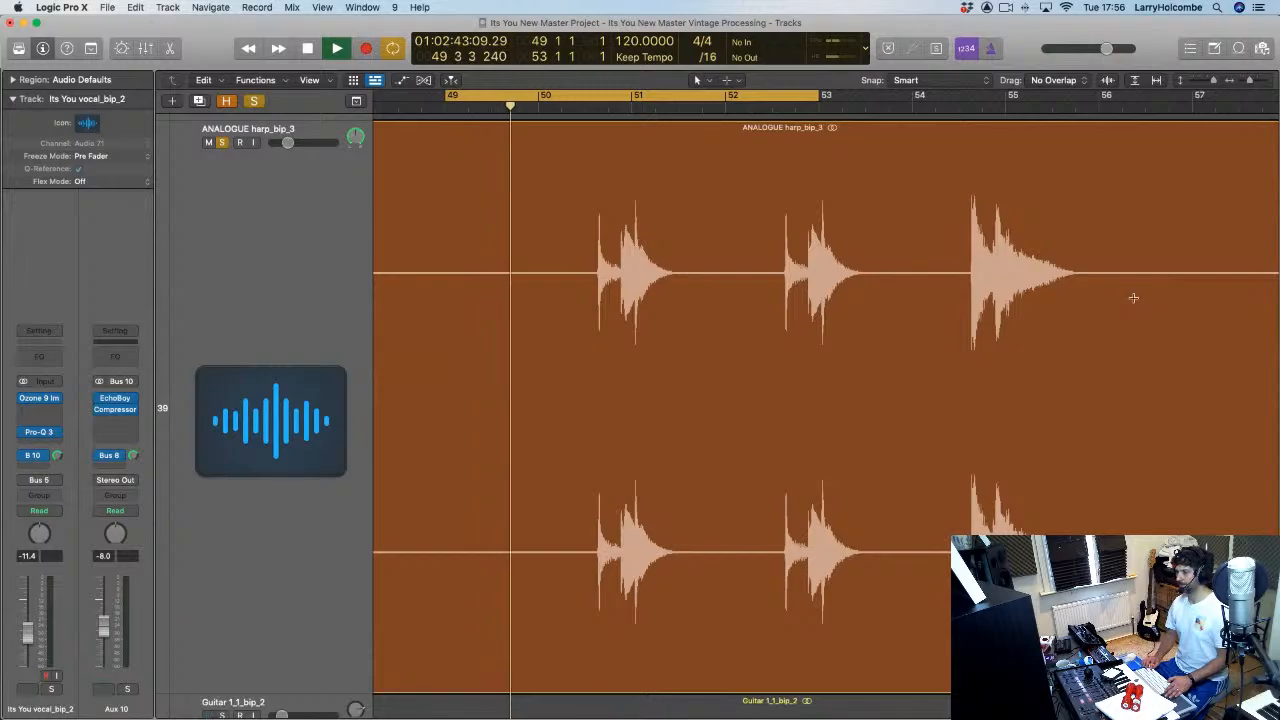
key("super+Up")
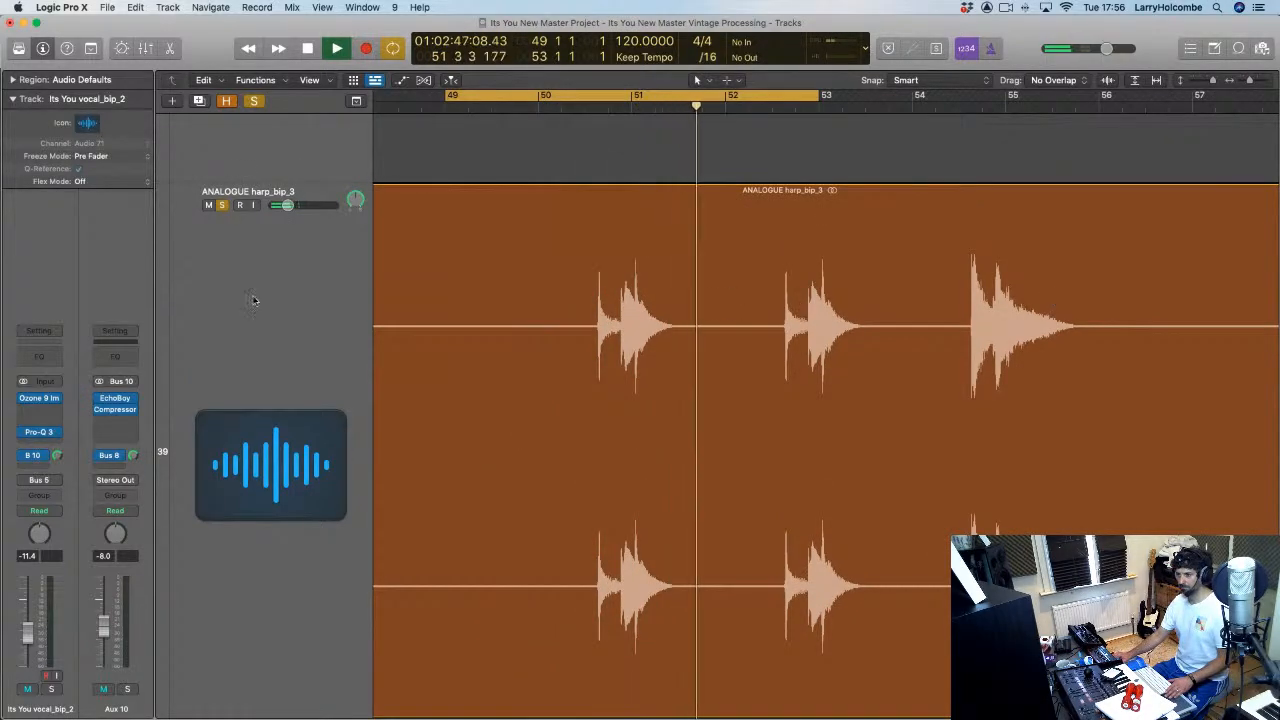
Step: Add a Bus 7 send at +0.0 dB to ANALOGUE harp_bip_3 and audition its cycled phrase with the reverb
left_click(163, 387)
key("space")
left_click(36, 462)
mouse_move(33, 480)
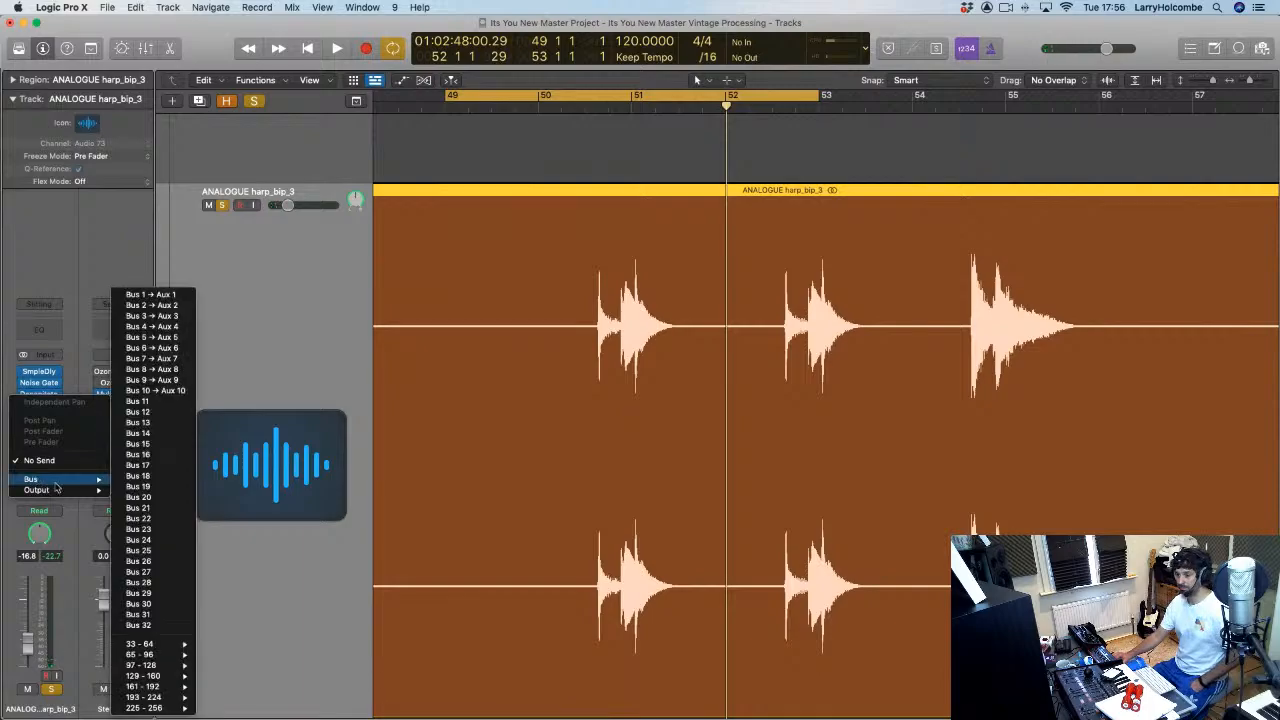
left_click(155, 362)
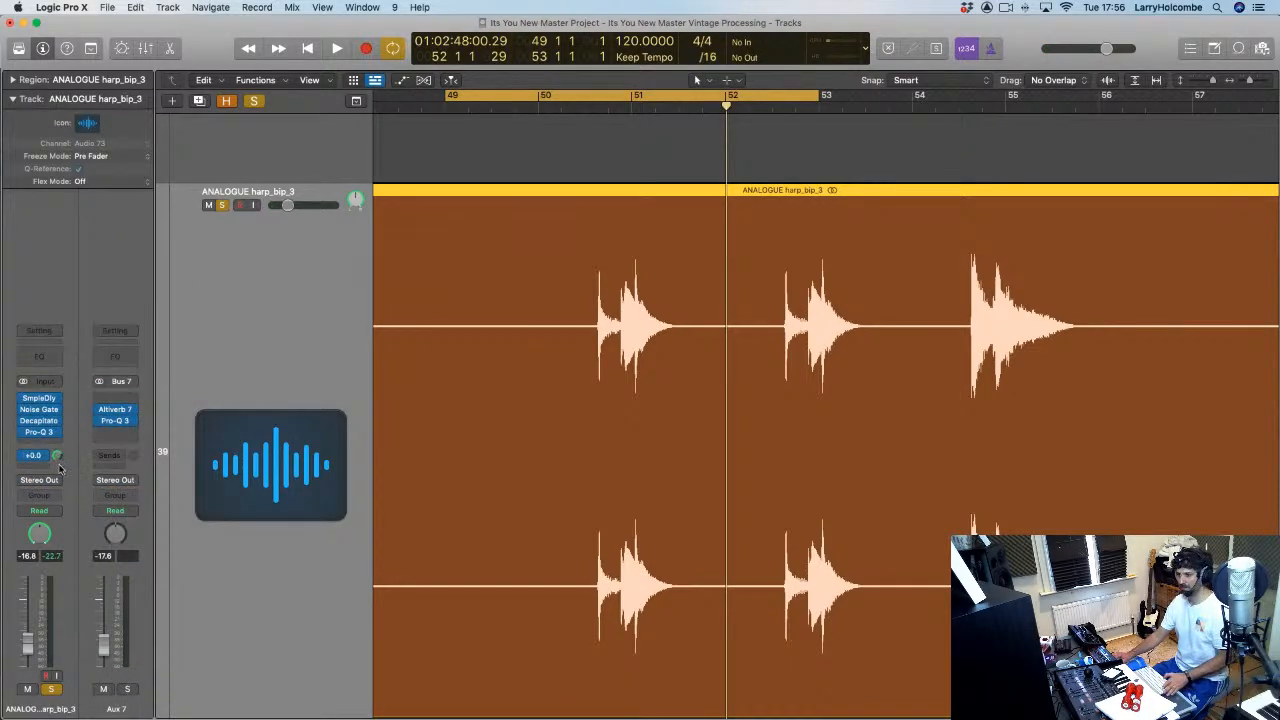
key("space")
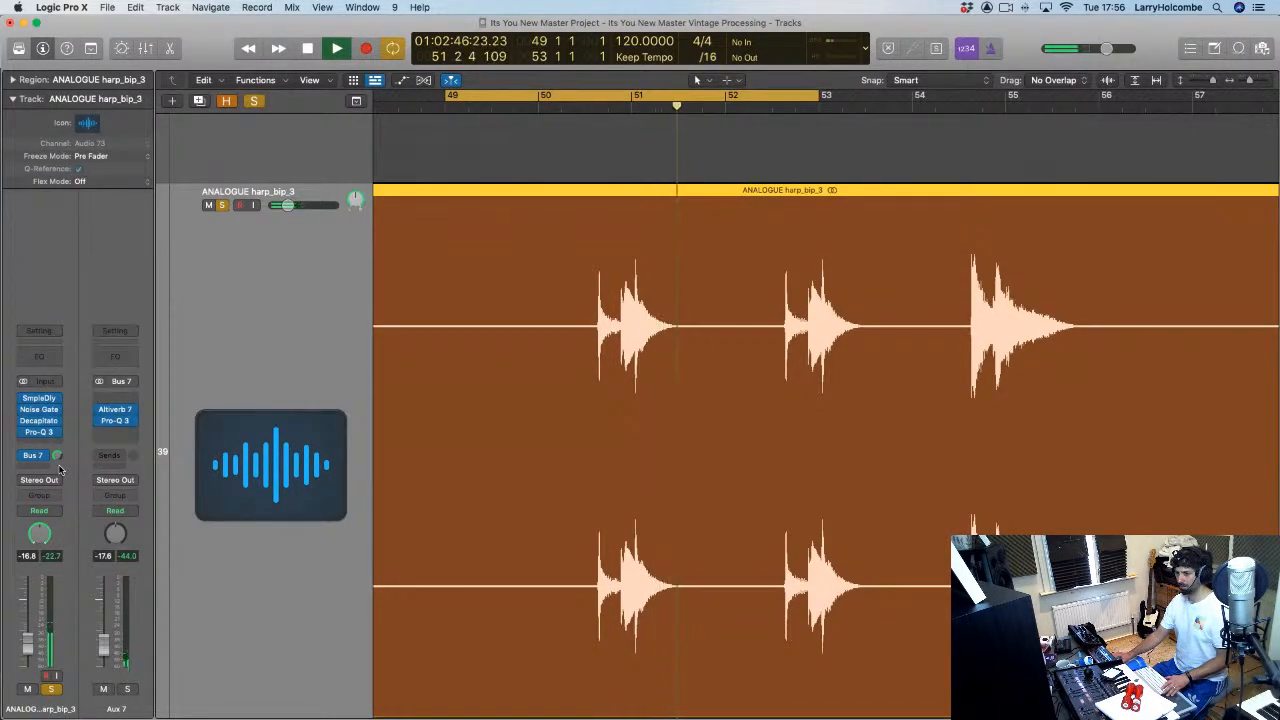
key("space")
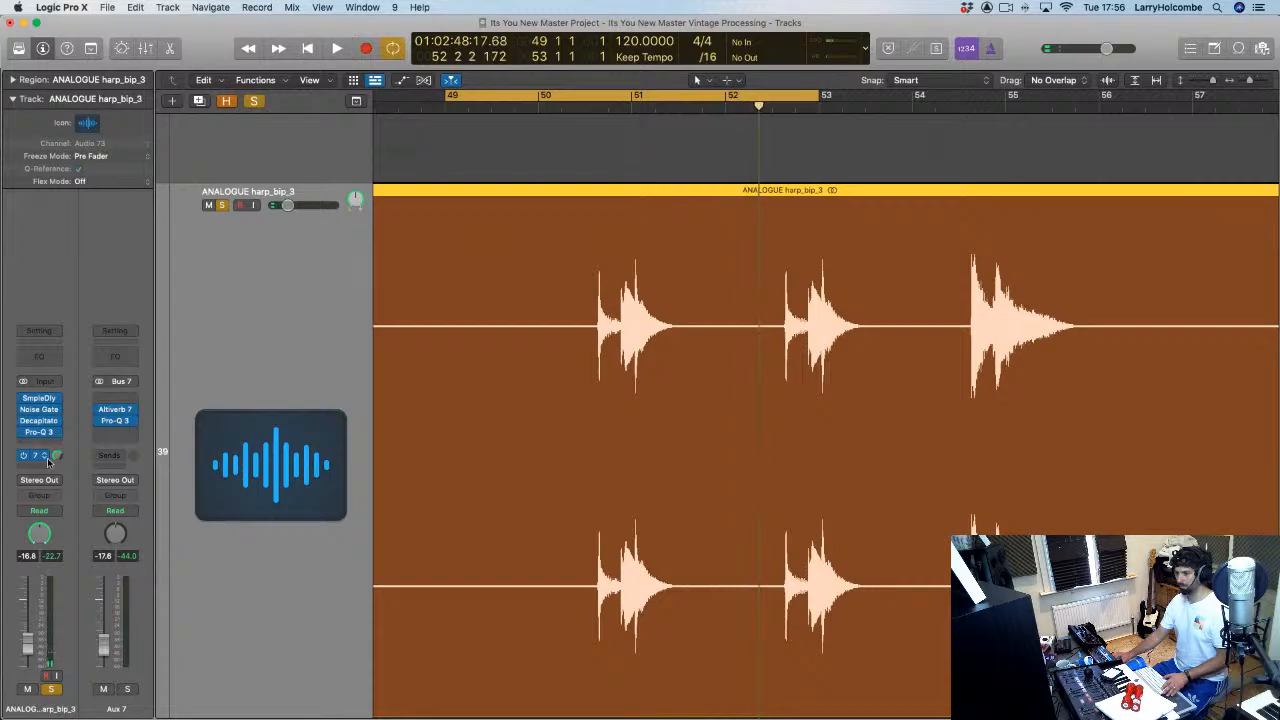
Step: Unsolo ANALOGUE harp_bip_3 and play it in the full mix with cycle playback off, showing the whole arrangement
key("space")
key("s")
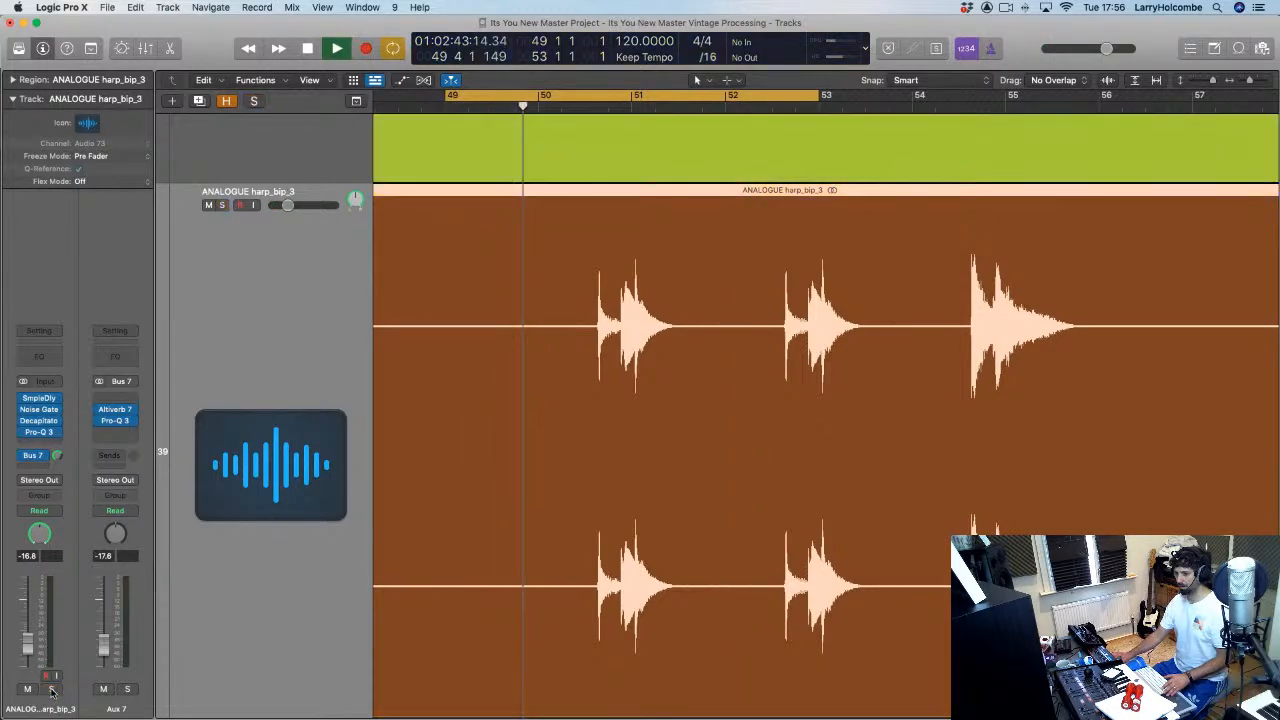
scroll(458, 608, "down", 6)
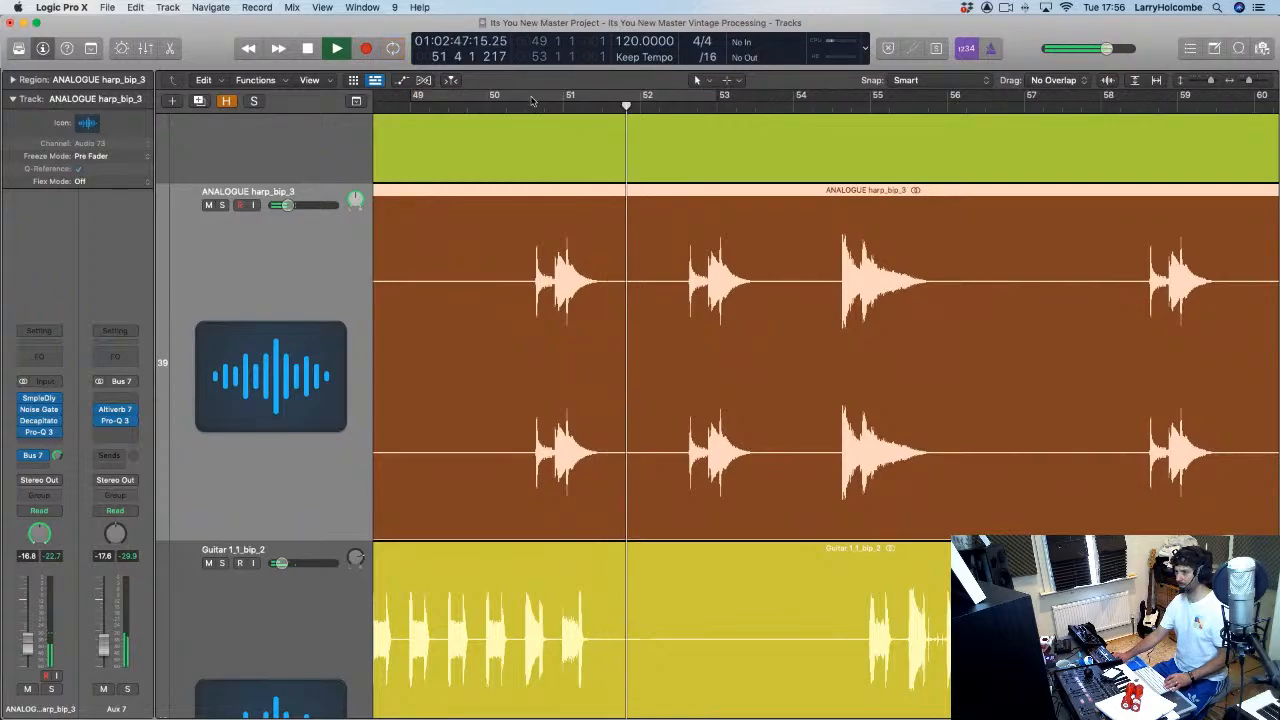
key("x")
key("x")
scroll(592, 254, "down", 6)
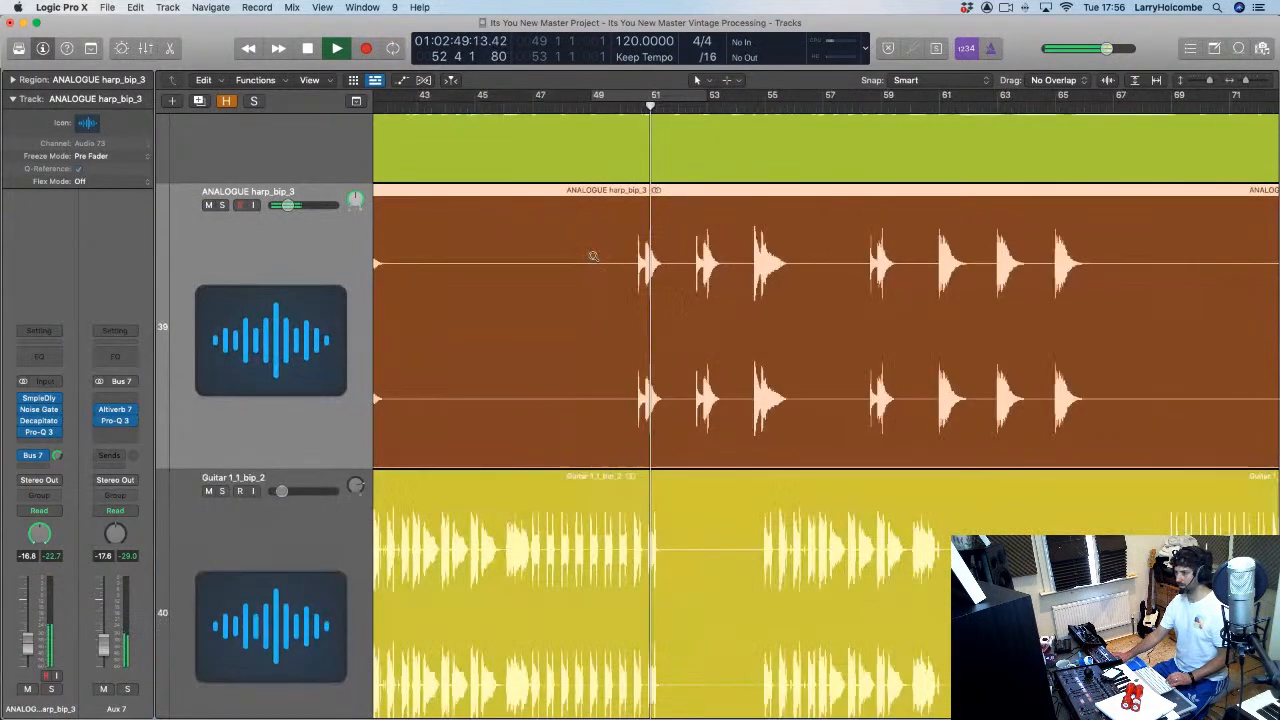
scroll(593, 256, "down", 3)
left_click(407, 177)
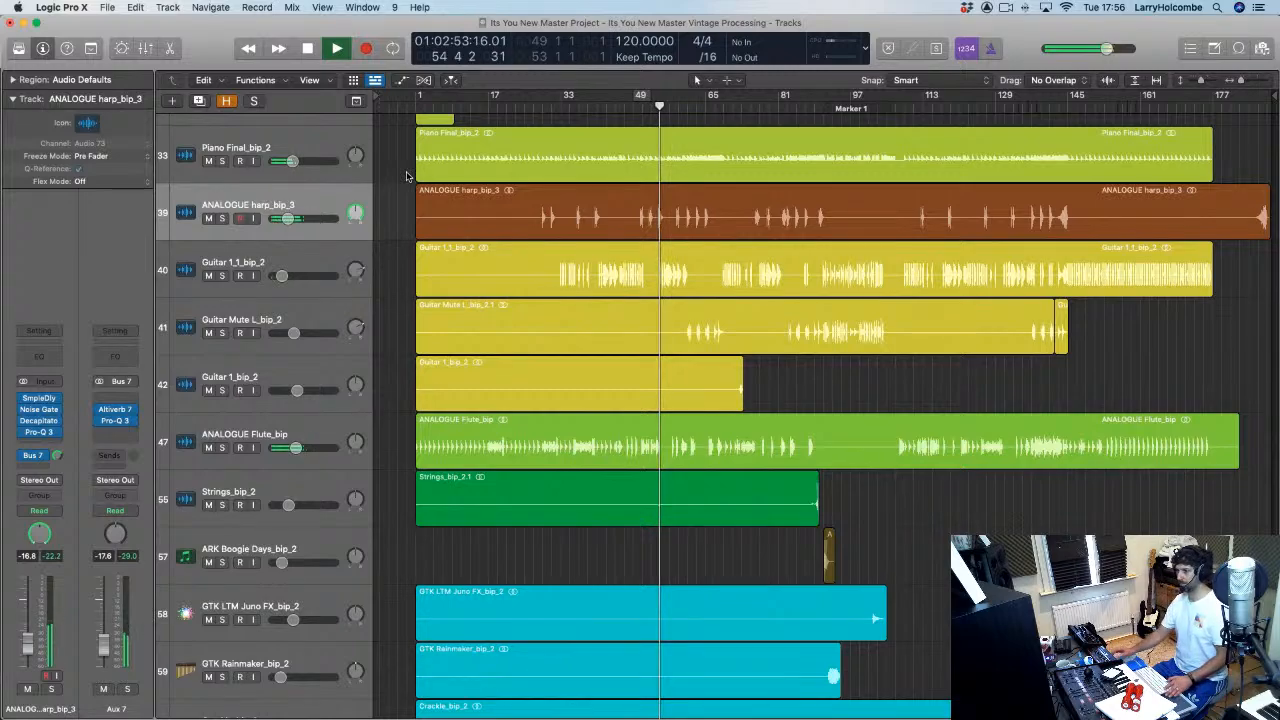
Step: Solo Pad_bip_2 and set the cycle range from bar 61 to bar 71 around its notes
scroll(406, 173, "down", 3)
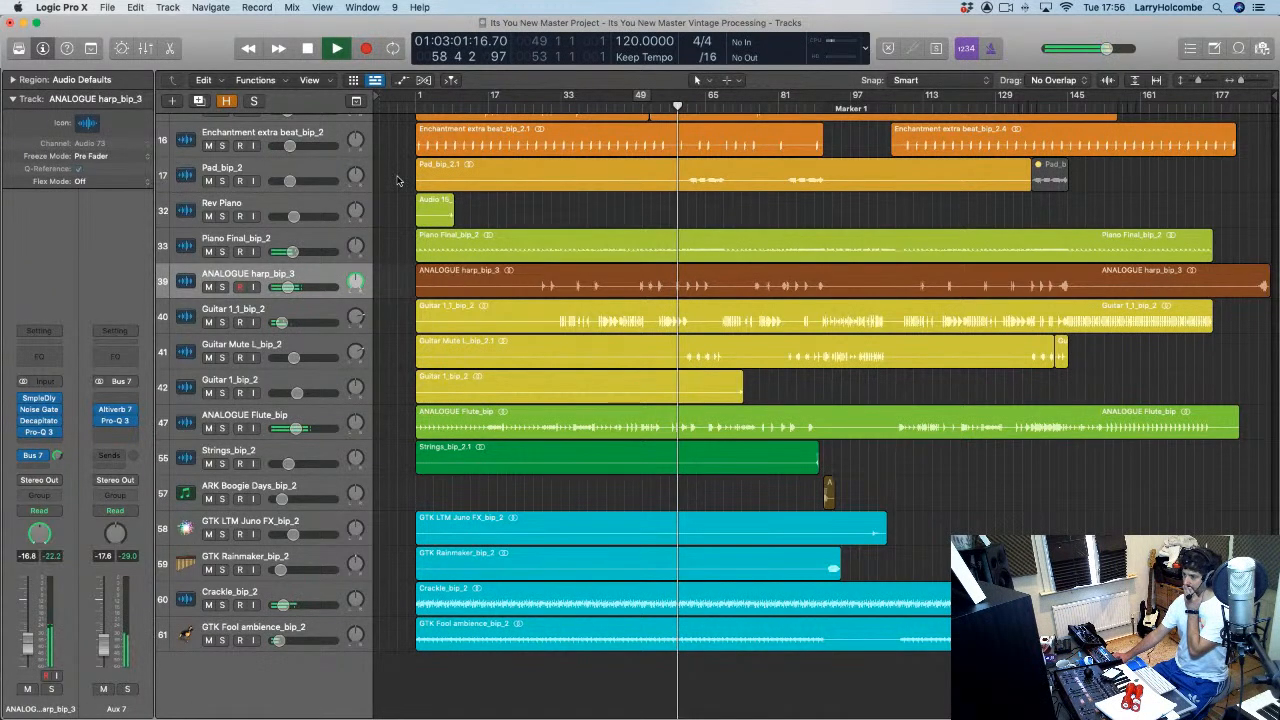
scroll(397, 181, "up", 4)
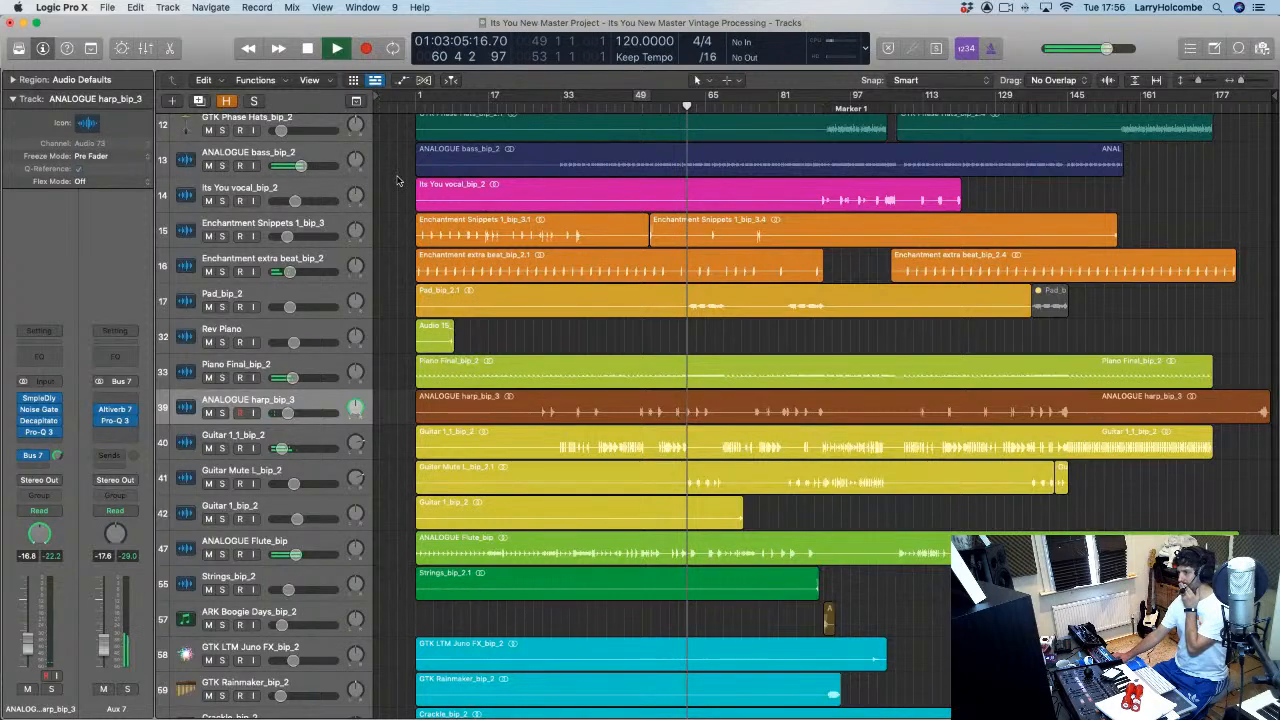
scroll(397, 181, "up", 6)
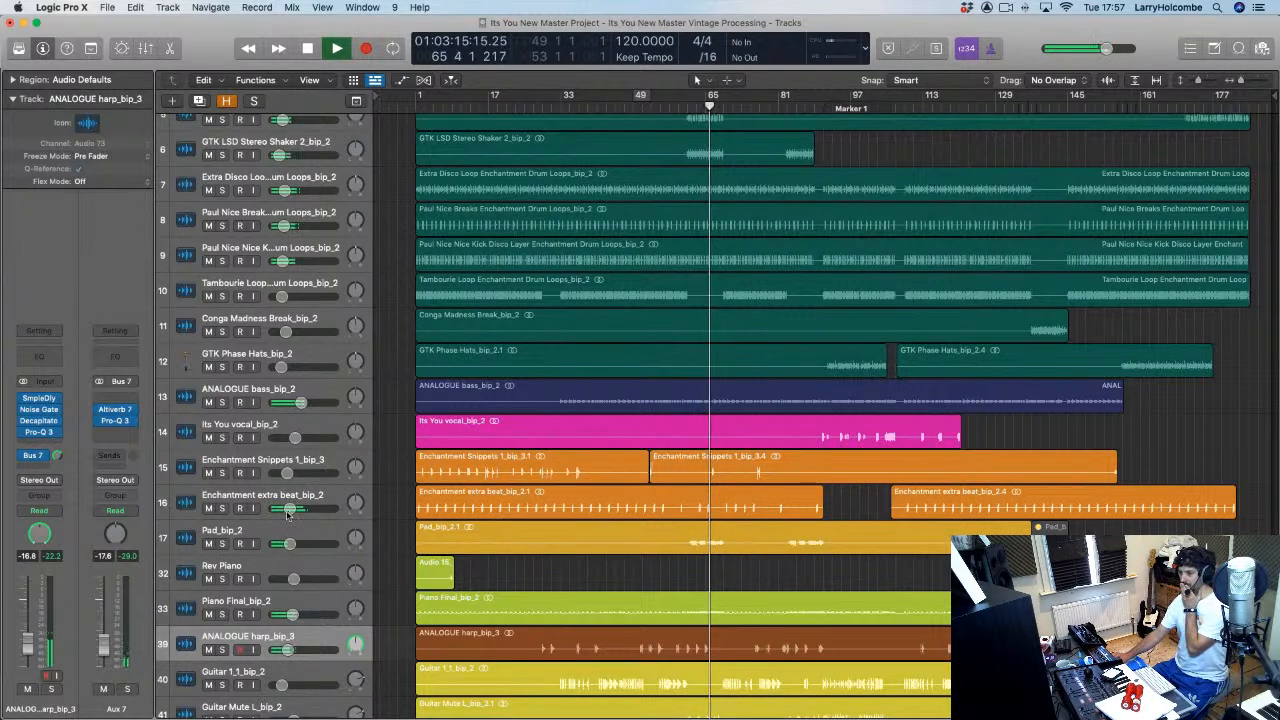
left_click(235, 531)
left_click(222, 543)
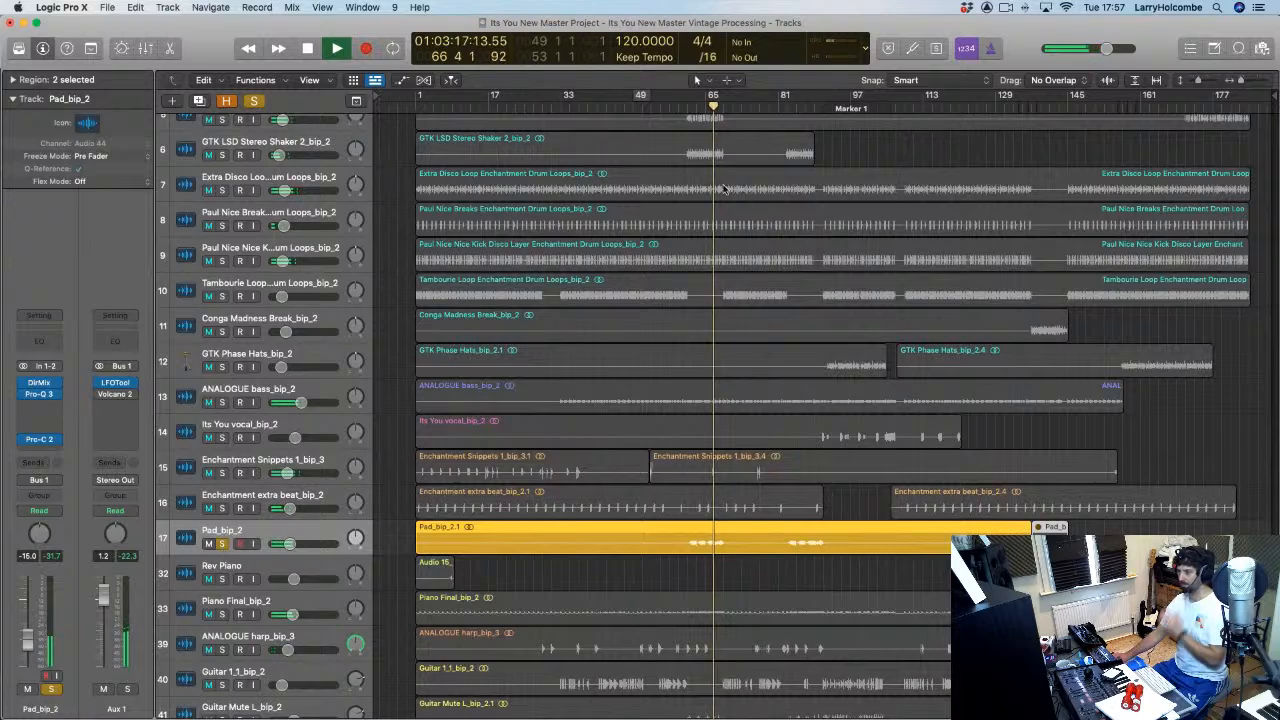
left_click_drag(617, 467, 862, 608)
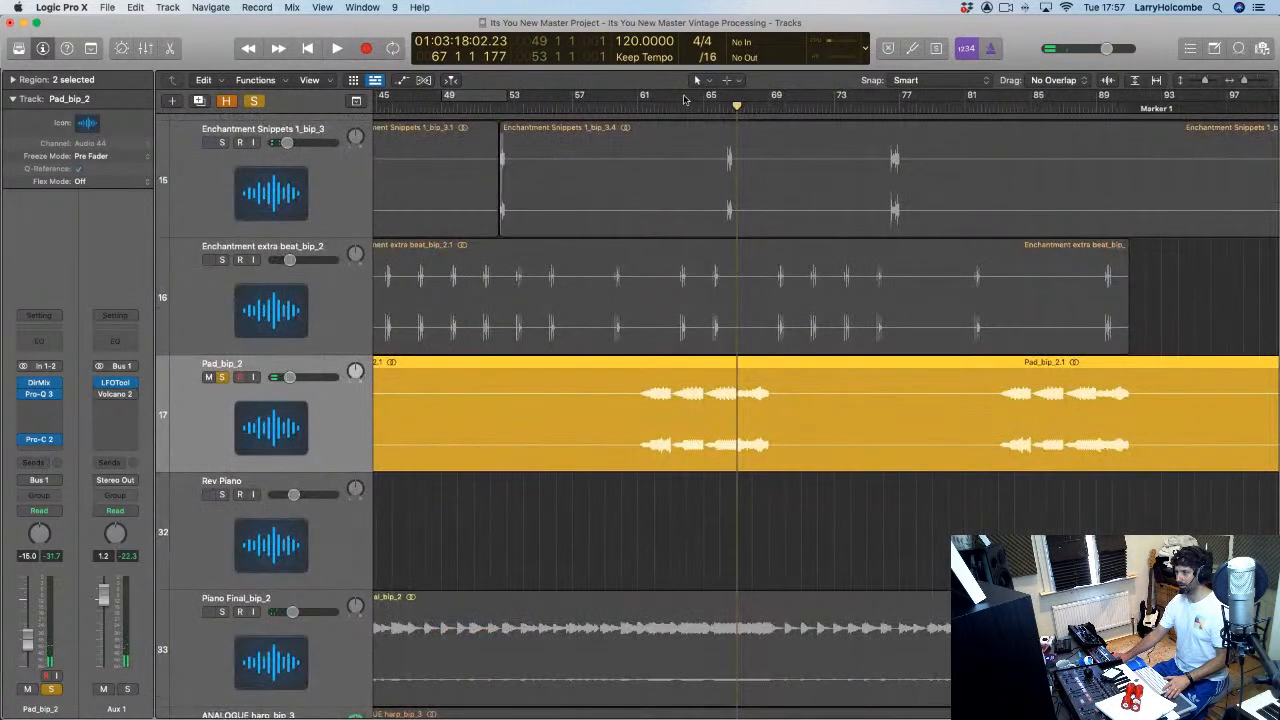
left_click_drag(634, 96, 800, 96)
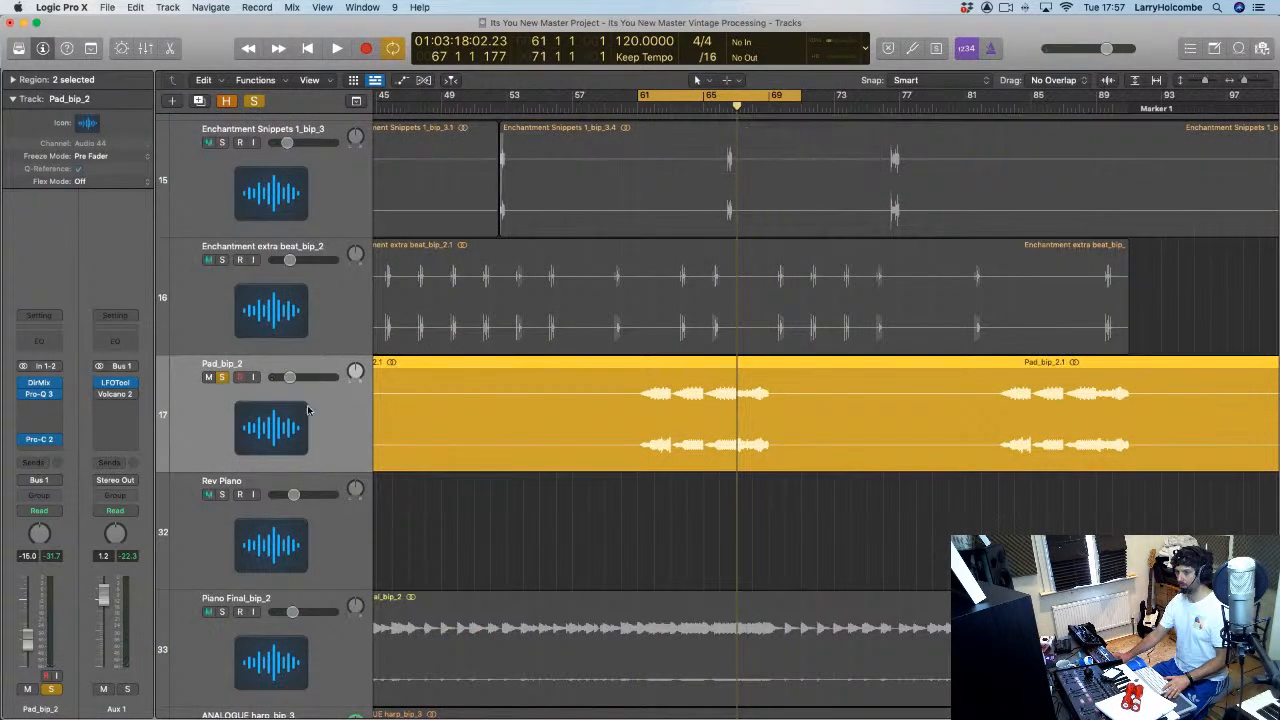
key("space")
Step: Insert the FabFilter Pro-R reverb on Pad_bip_2 after Pro-C 2
left_click(33, 462)
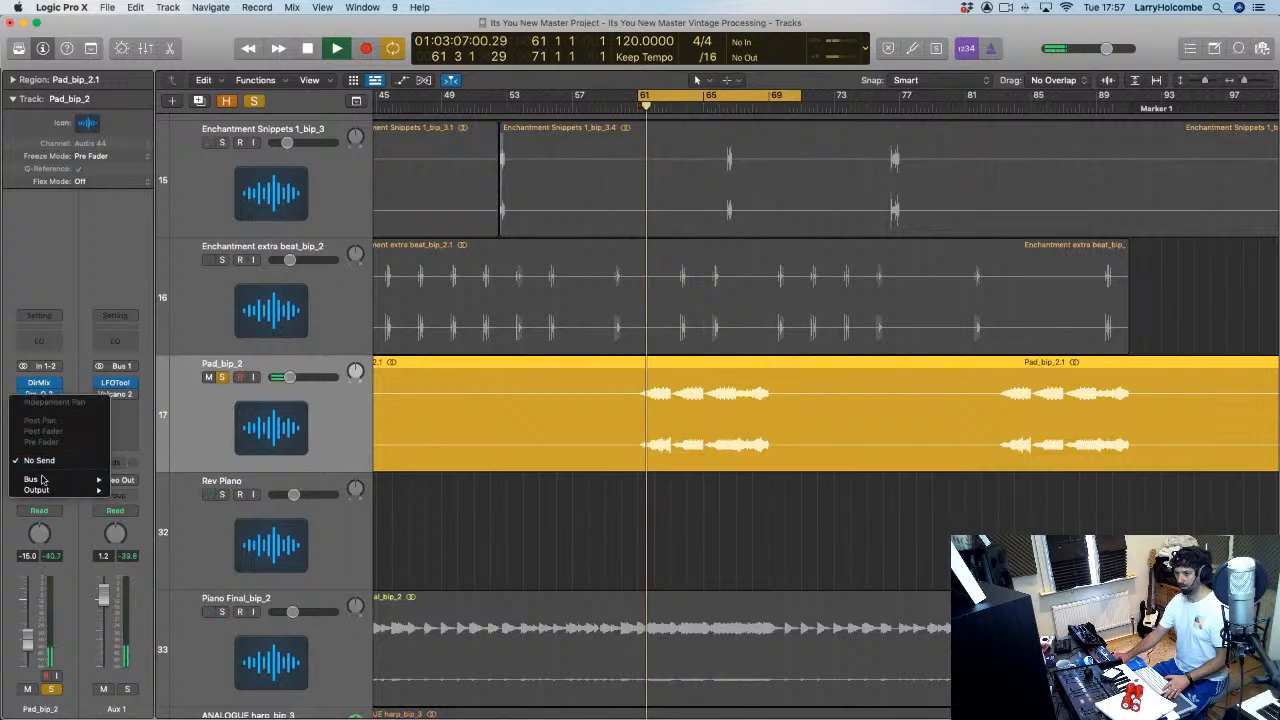
left_click(64, 392)
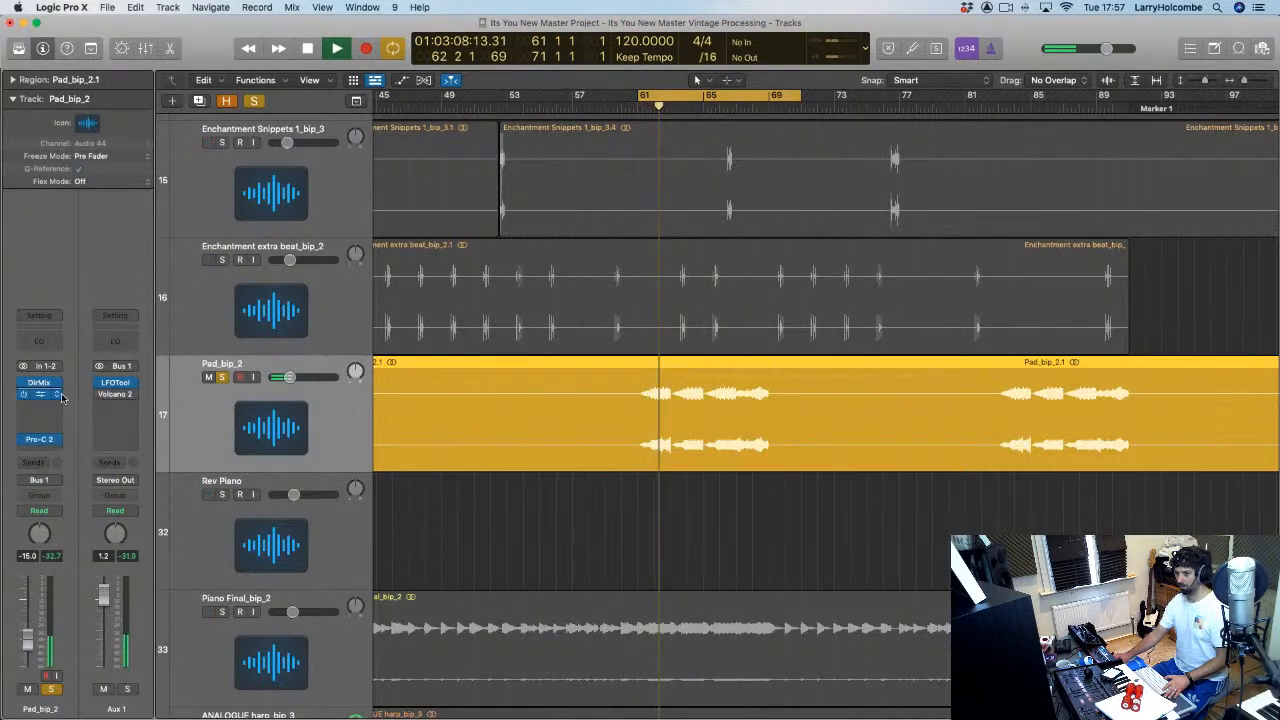
left_click(35, 452)
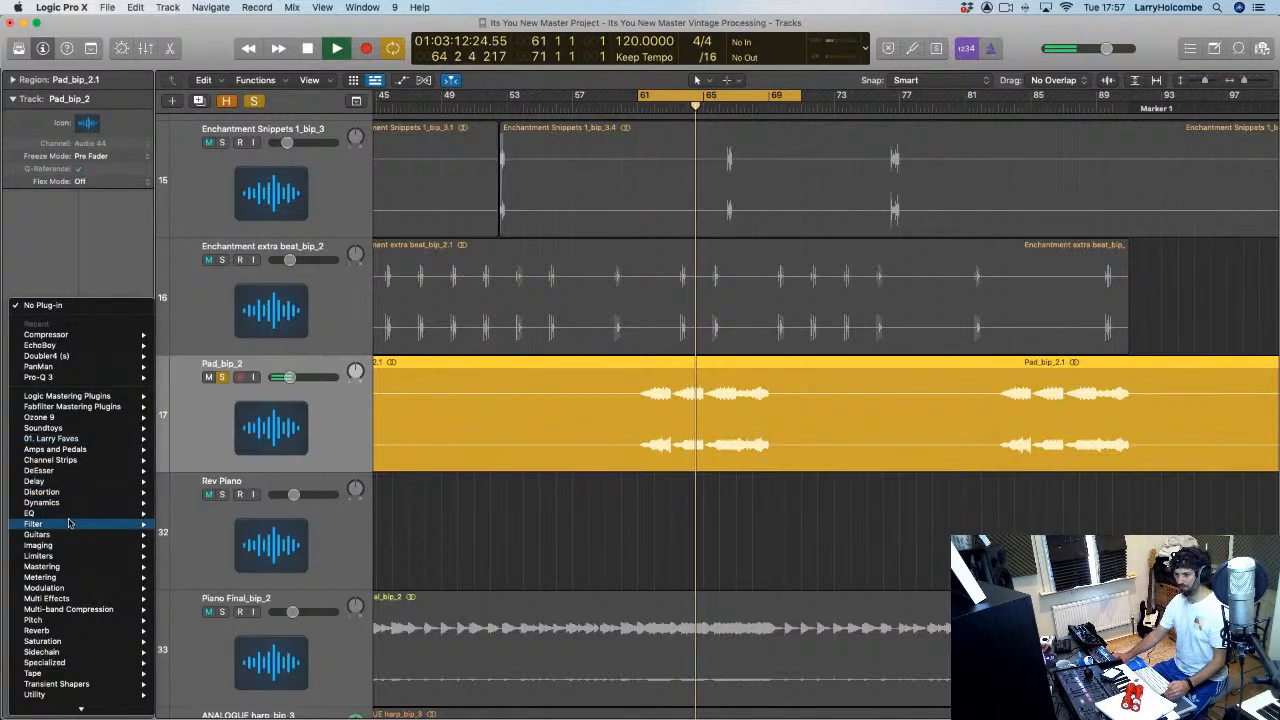
mouse_move(73, 510)
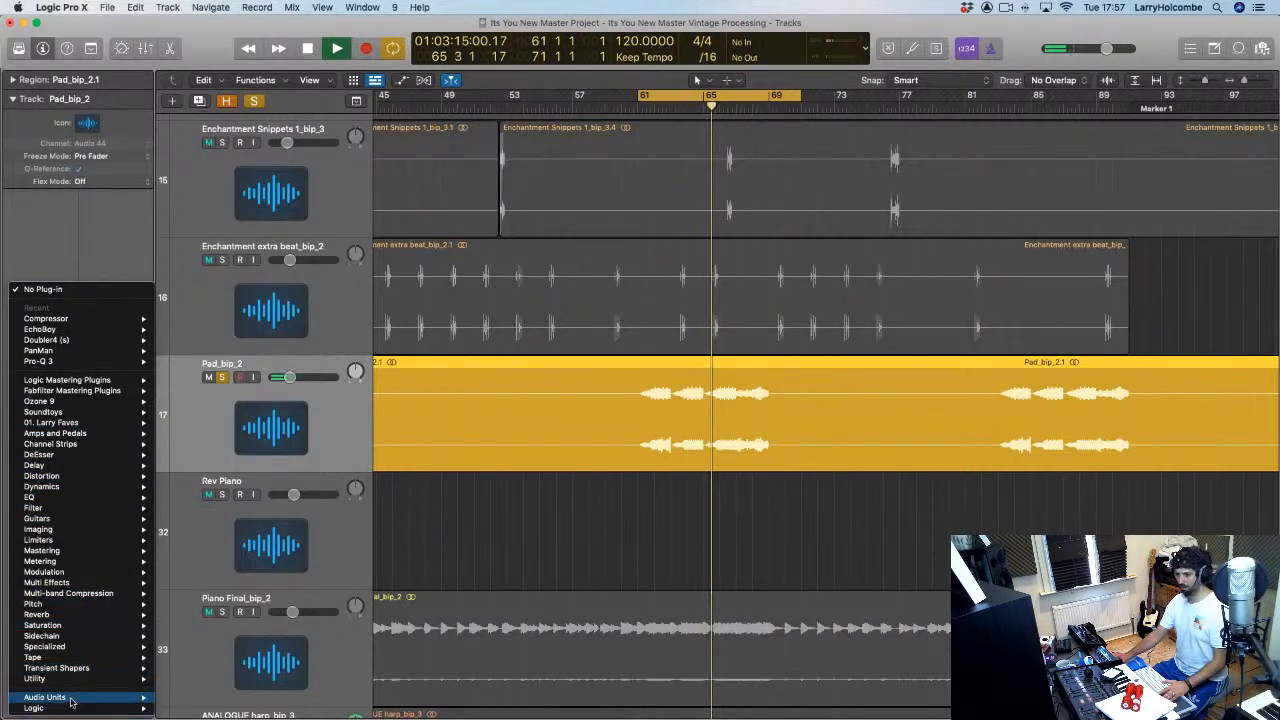
mouse_move(45, 697)
mouse_move(220, 293)
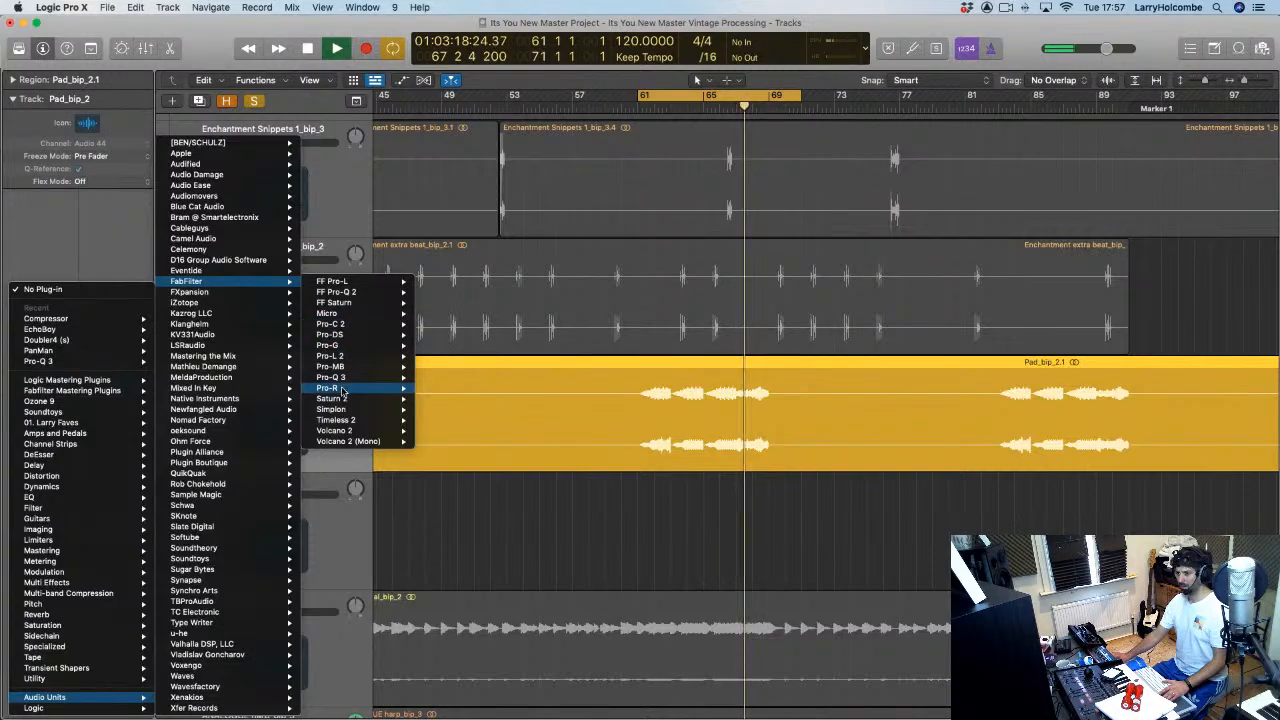
mouse_move(340, 388)
left_click(427, 388)
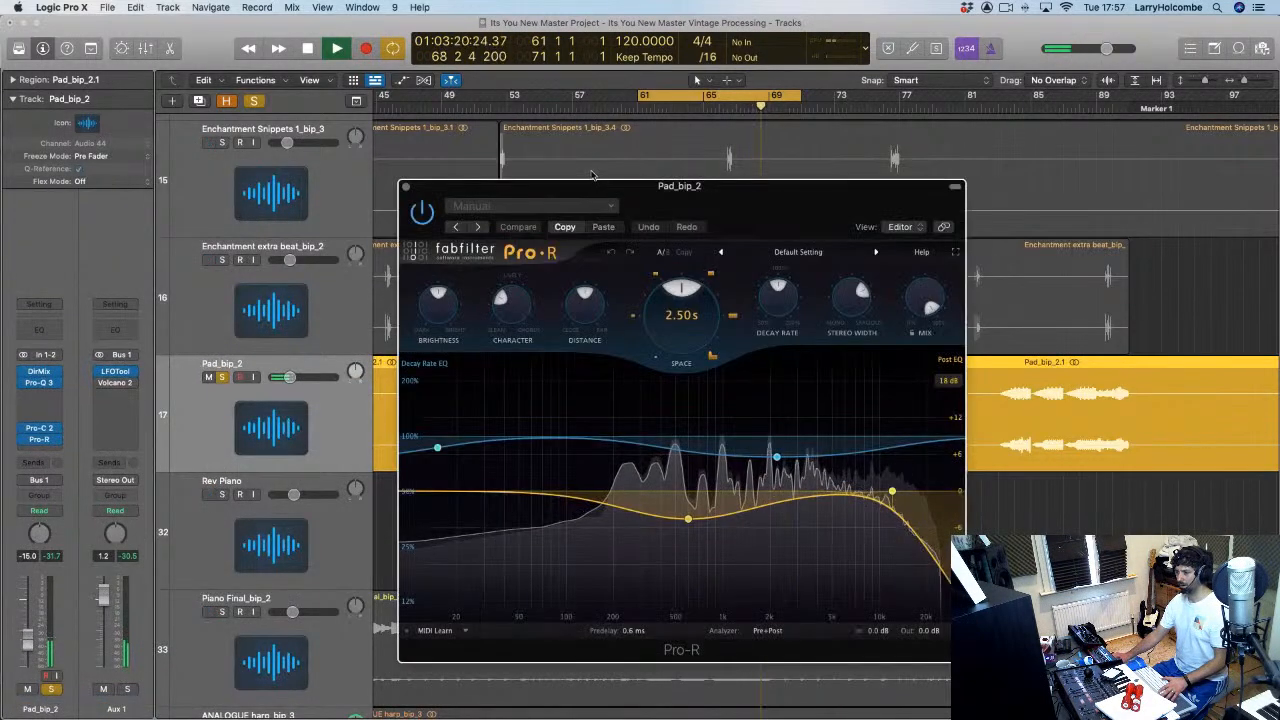
Step: Set Pro-R's Distance to 100% and reduce its Brightness and Stereo Width to minimum
key("space")
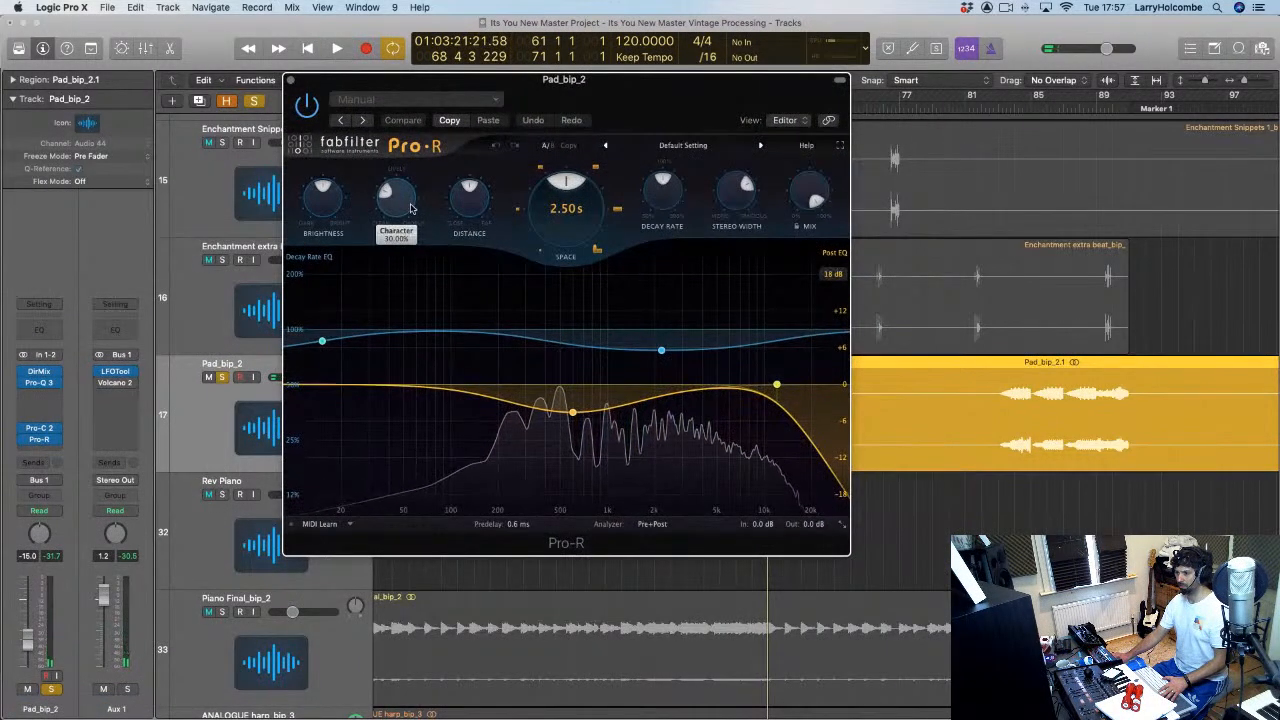
left_click_drag(468, 196, 463, 130)
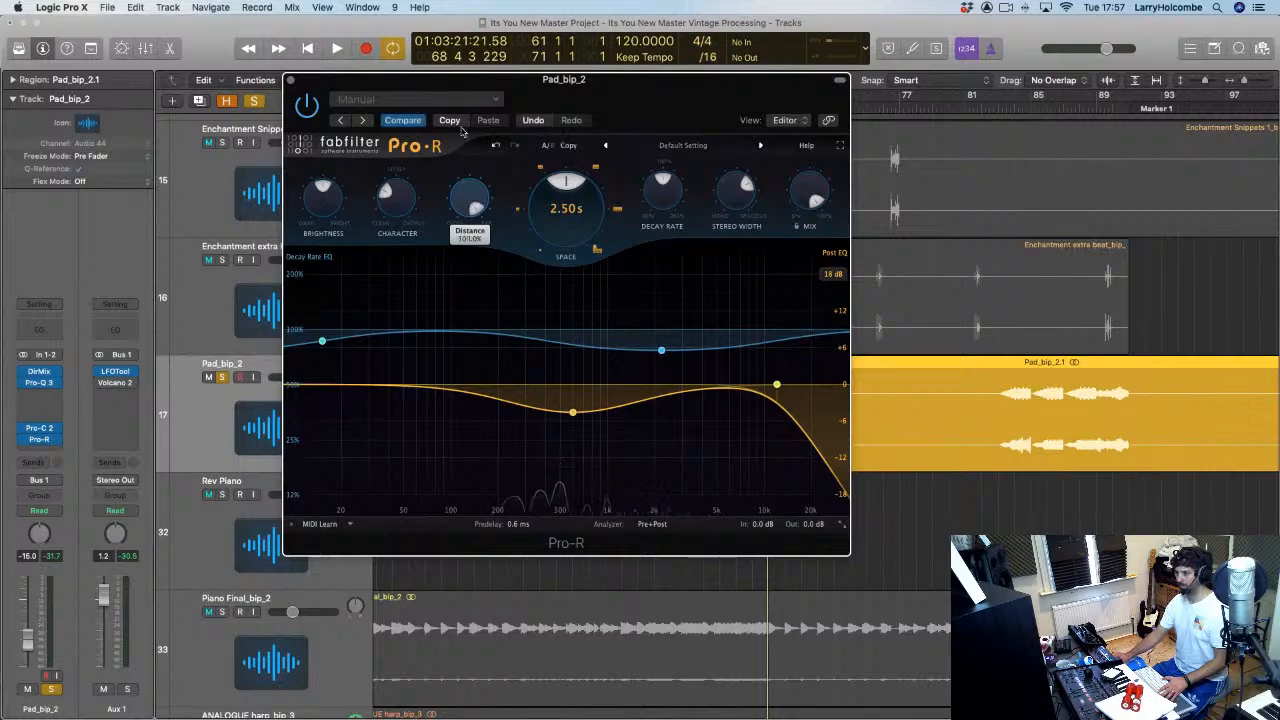
left_click_drag(734, 201, 734, 228)
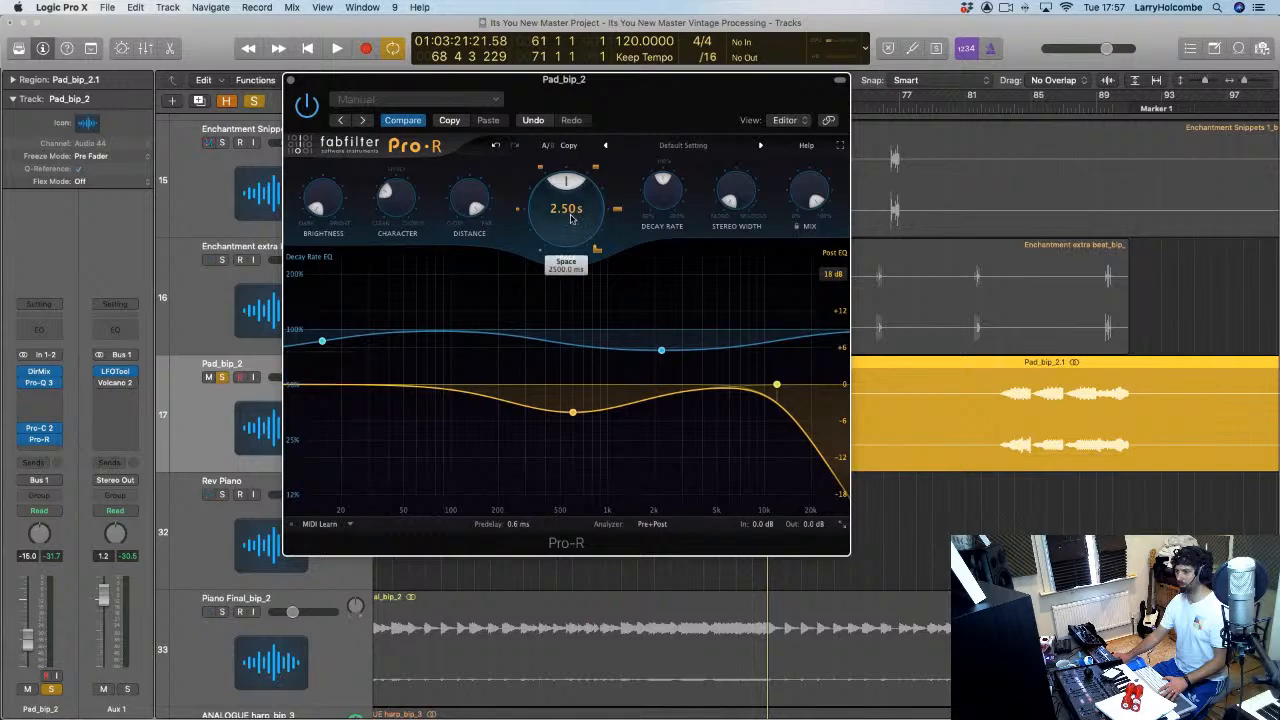
Step: Set Pro-R's Mix to about 57% during playback, comparing the pad with the reverb bypassed and fully wet
key("space")
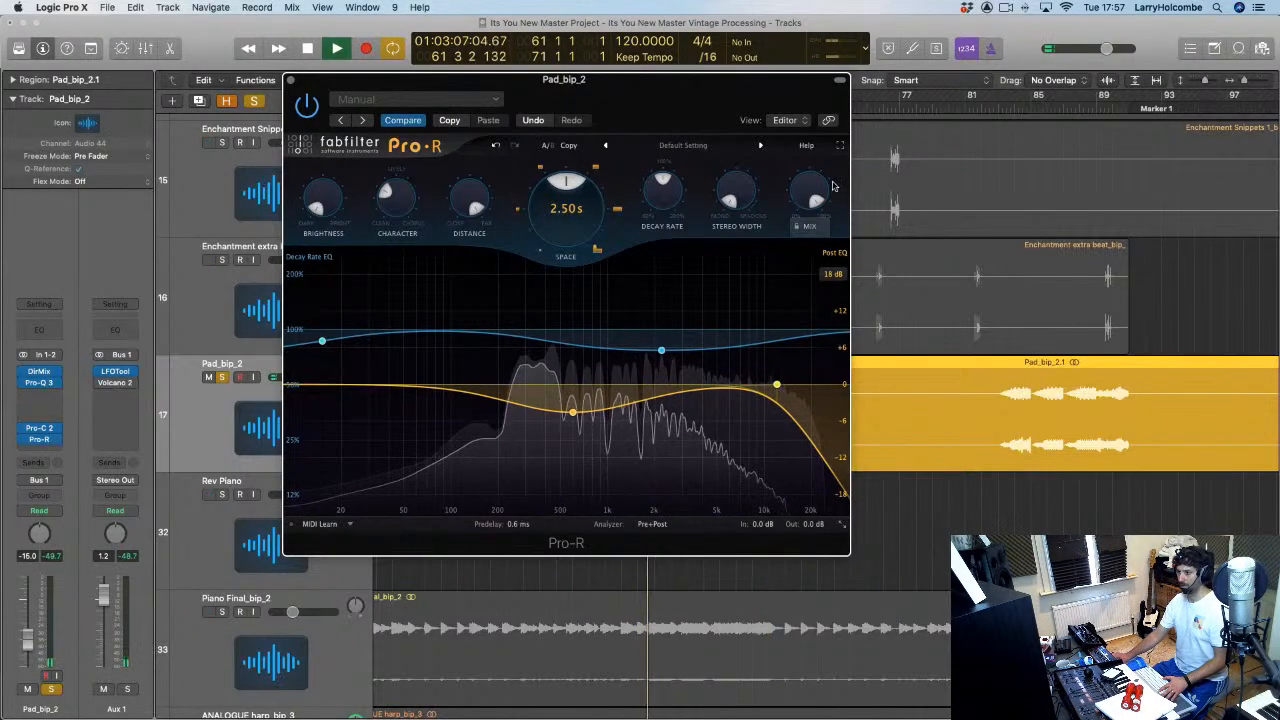
left_click_drag(812, 208, 810, 221)
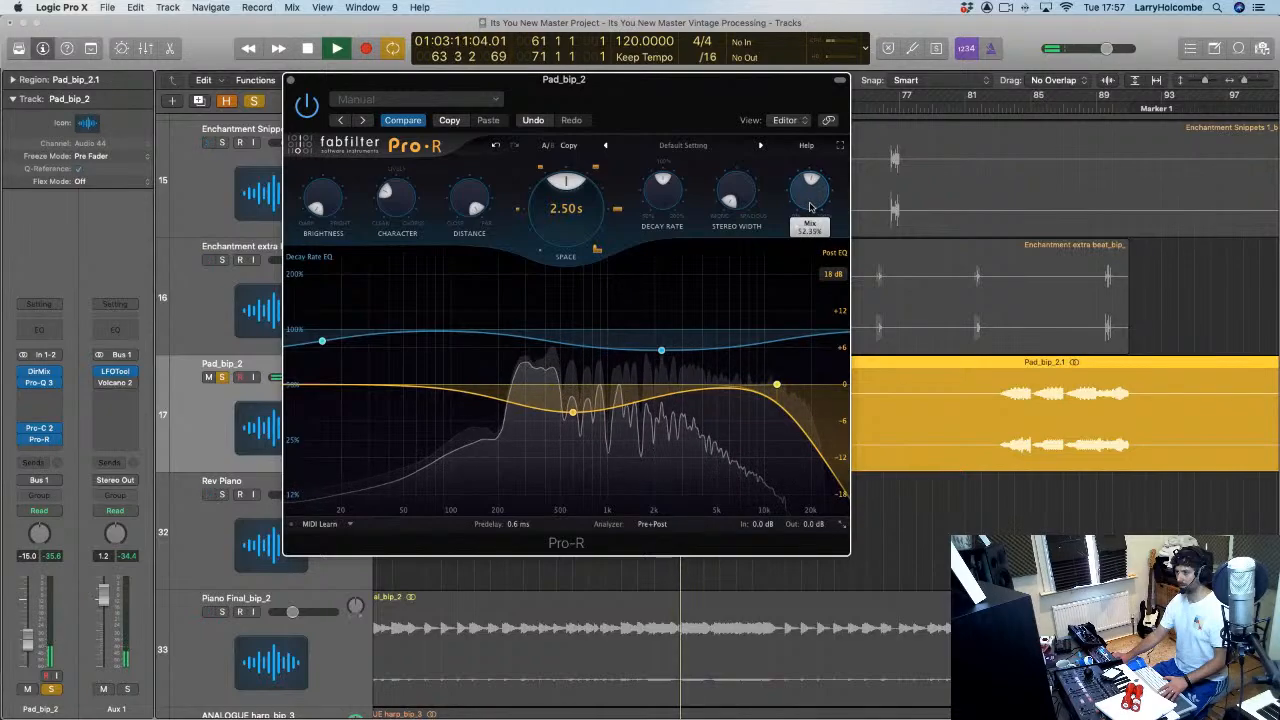
left_click(305, 106)
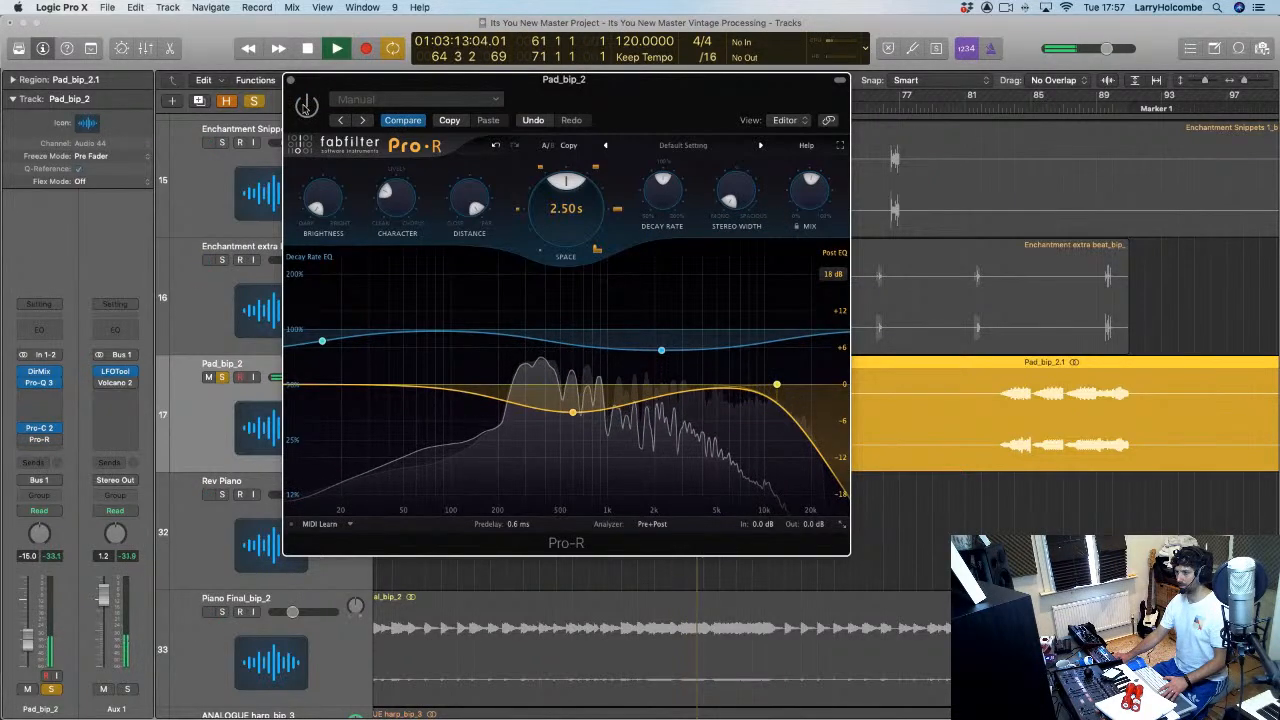
left_click(305, 106)
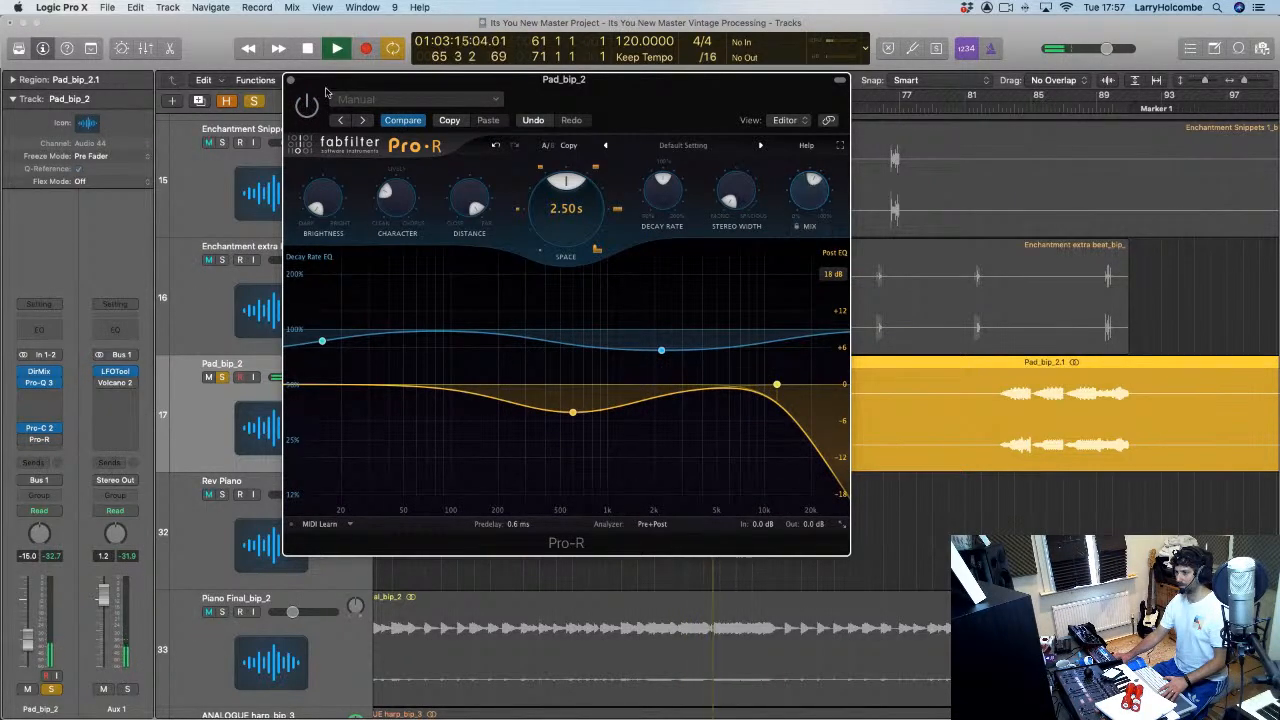
left_click_drag(811, 190, 811, 93)
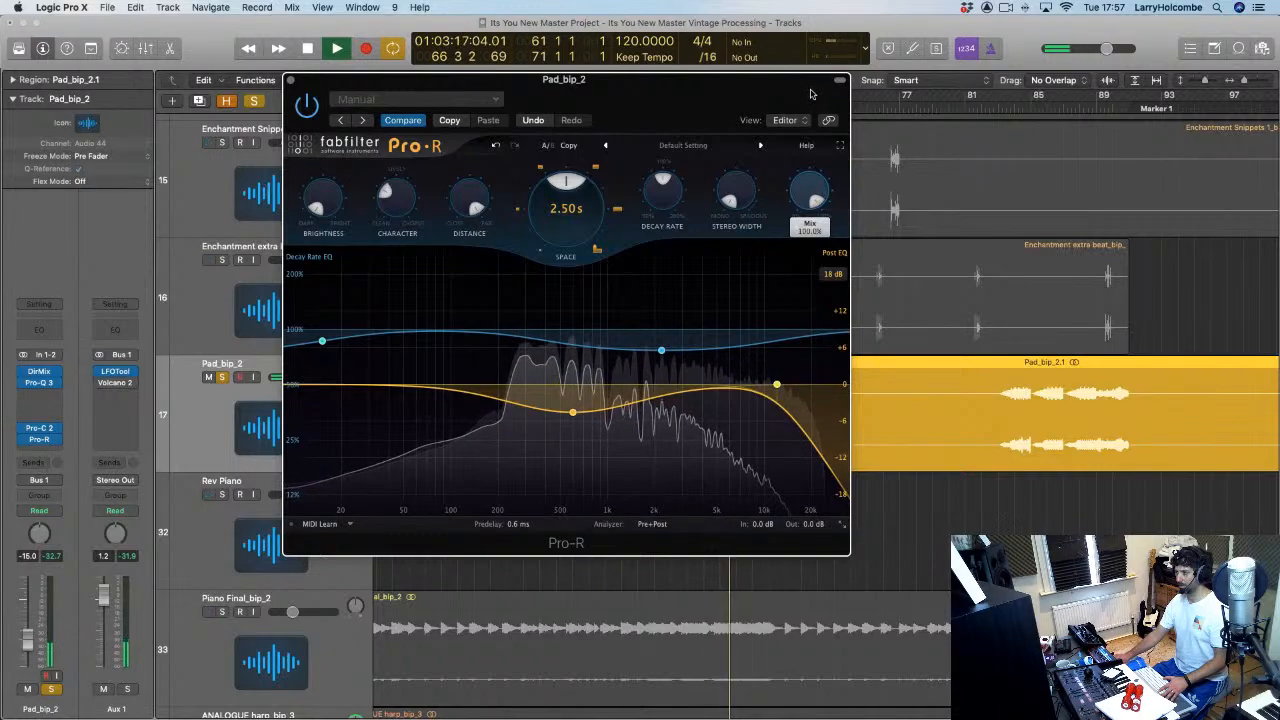
left_click_drag(808, 195, 810, 243)
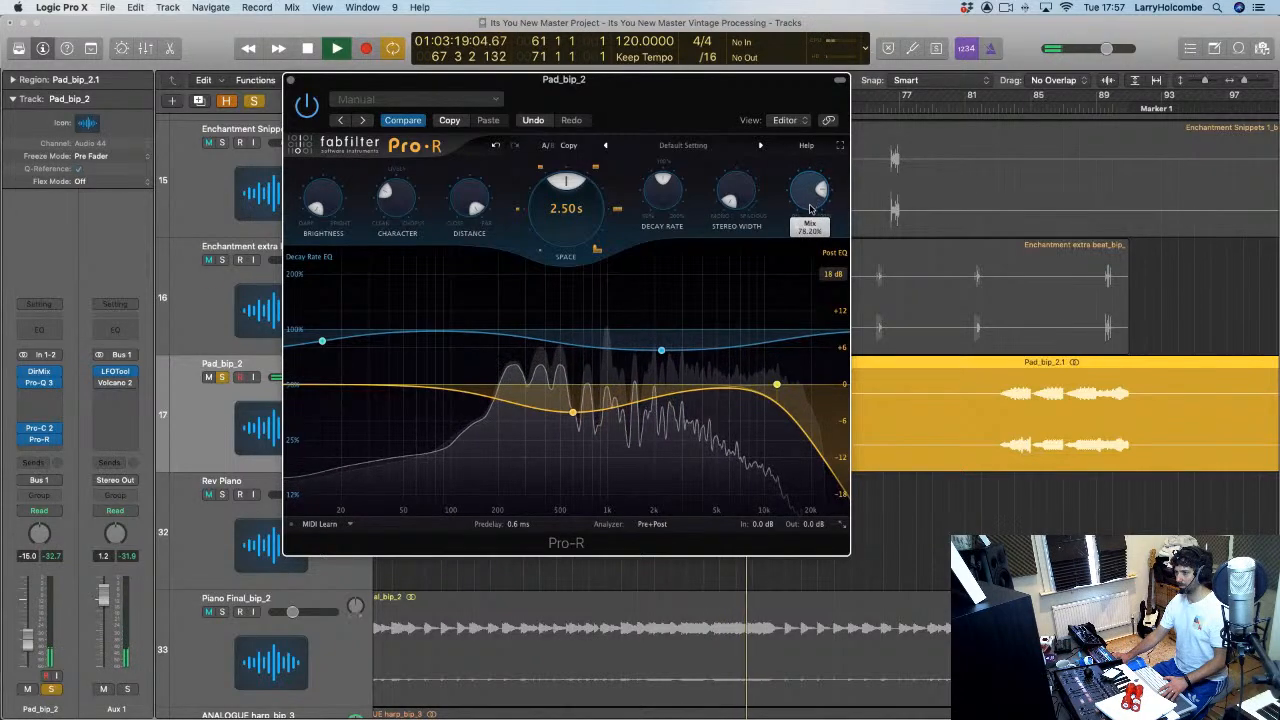
left_click_drag(810, 197, 811, 222)
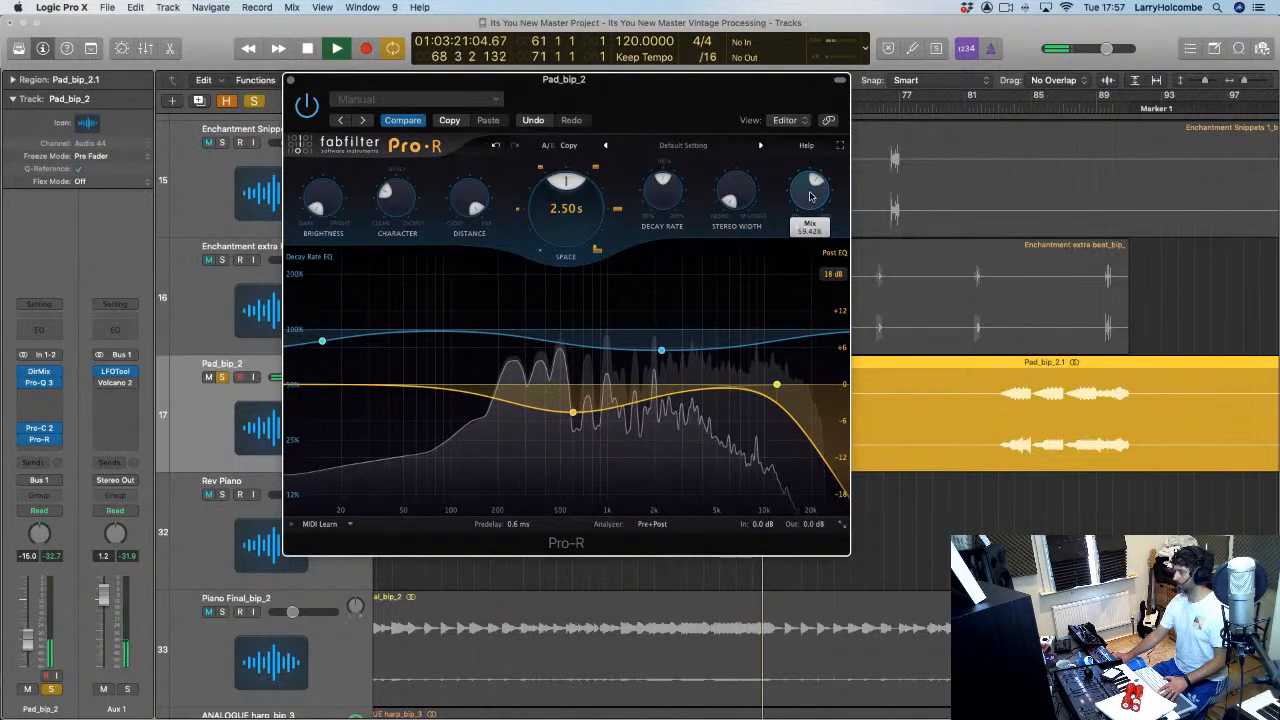
left_click_drag(808, 197, 808, 201)
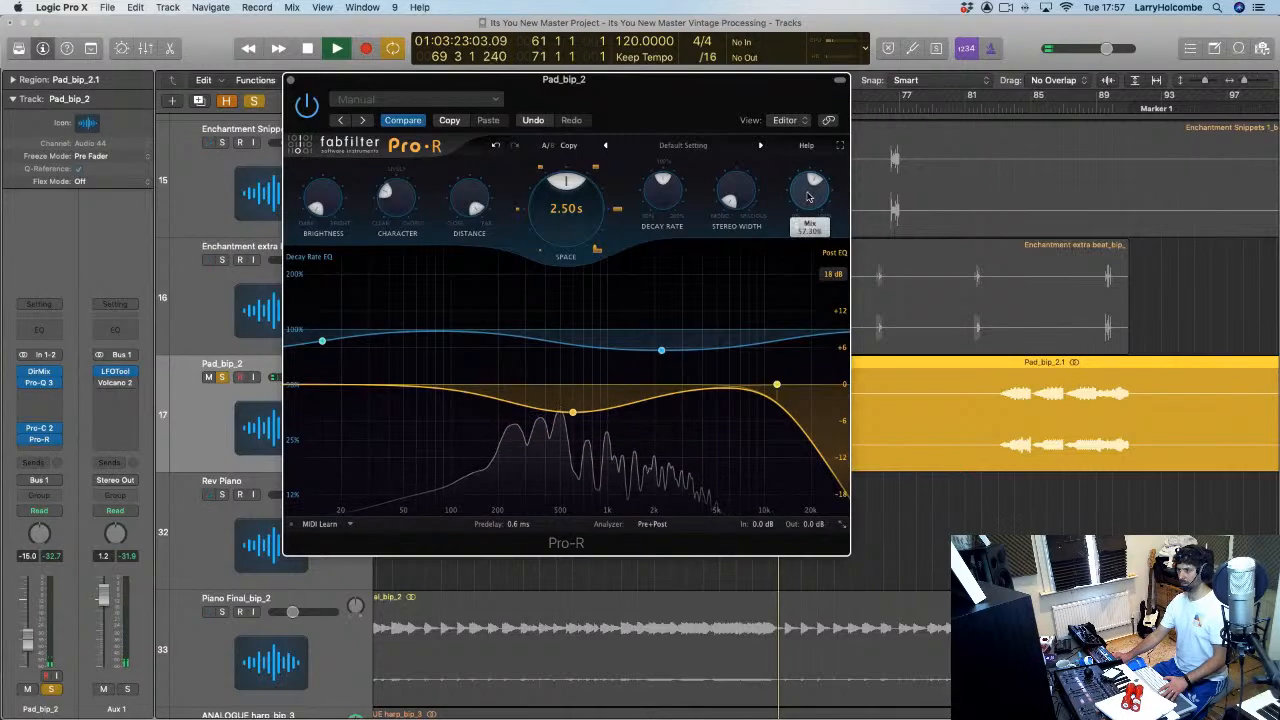
left_click(291, 80)
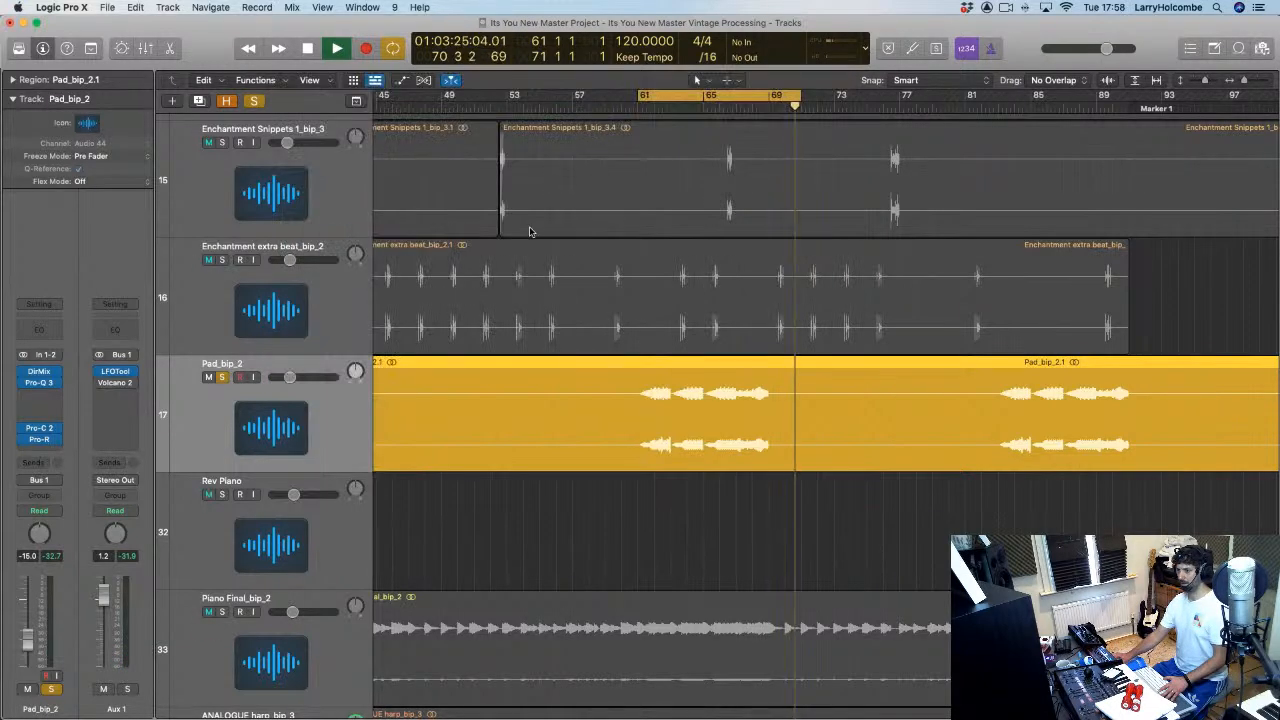
Step: Unsolo Pad_bip_2 and move DirMix to the end of its insert chain, after Pro-R
key("super+a")
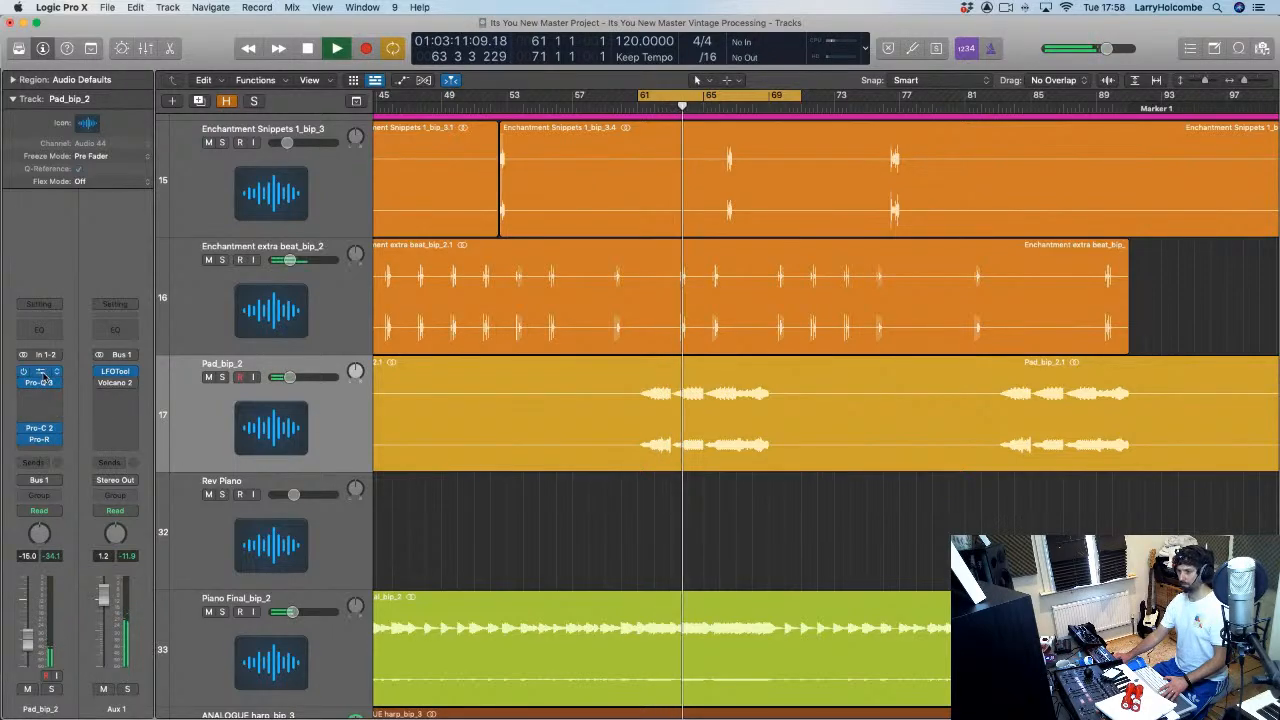
left_click_drag(58, 451, 58, 452)
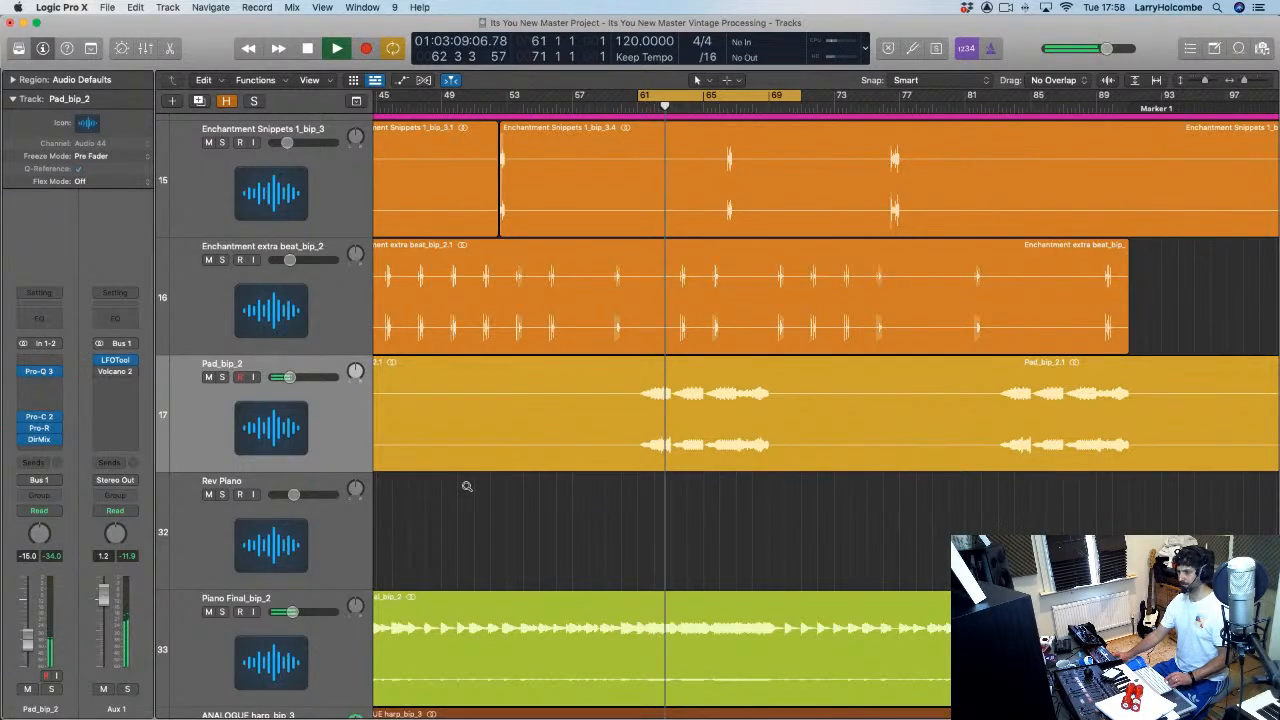
key("super+Up")
key("super+Up")
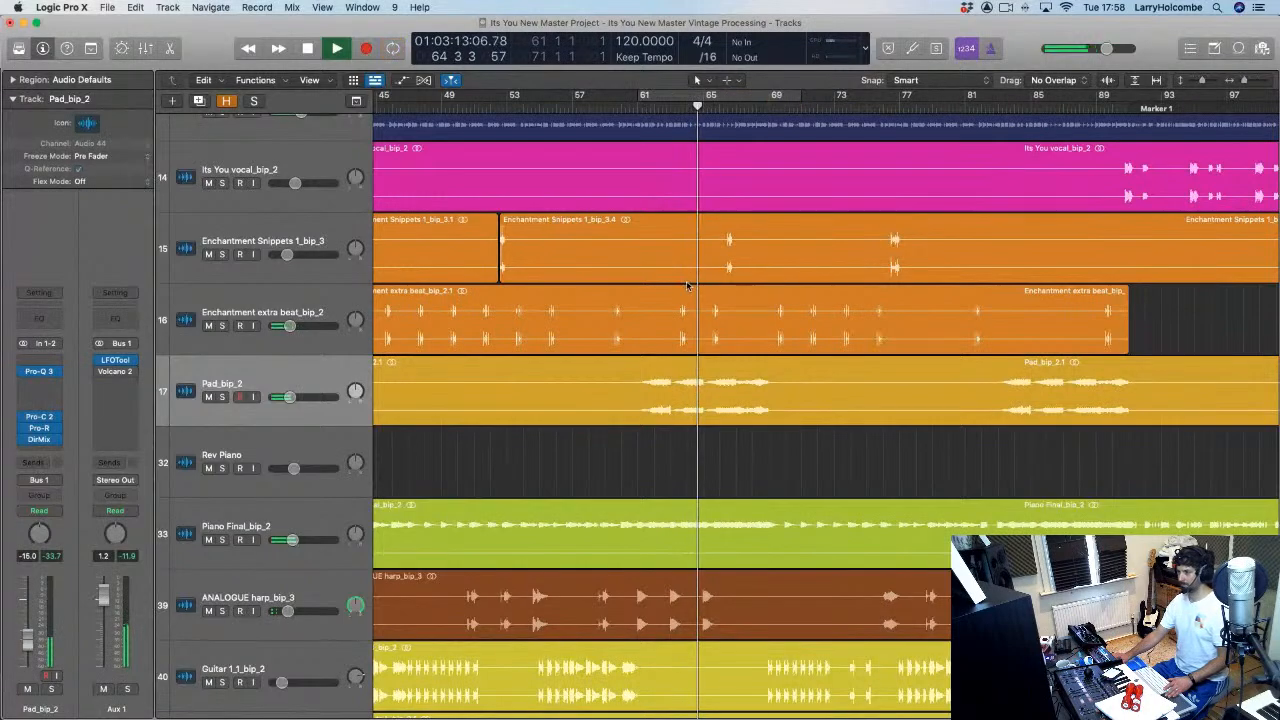
Step: Select the Piano Final_bip_2 track and set its volume fader to -11.8 dB
scroll(694, 280, "down", 5)
left_click(408, 327)
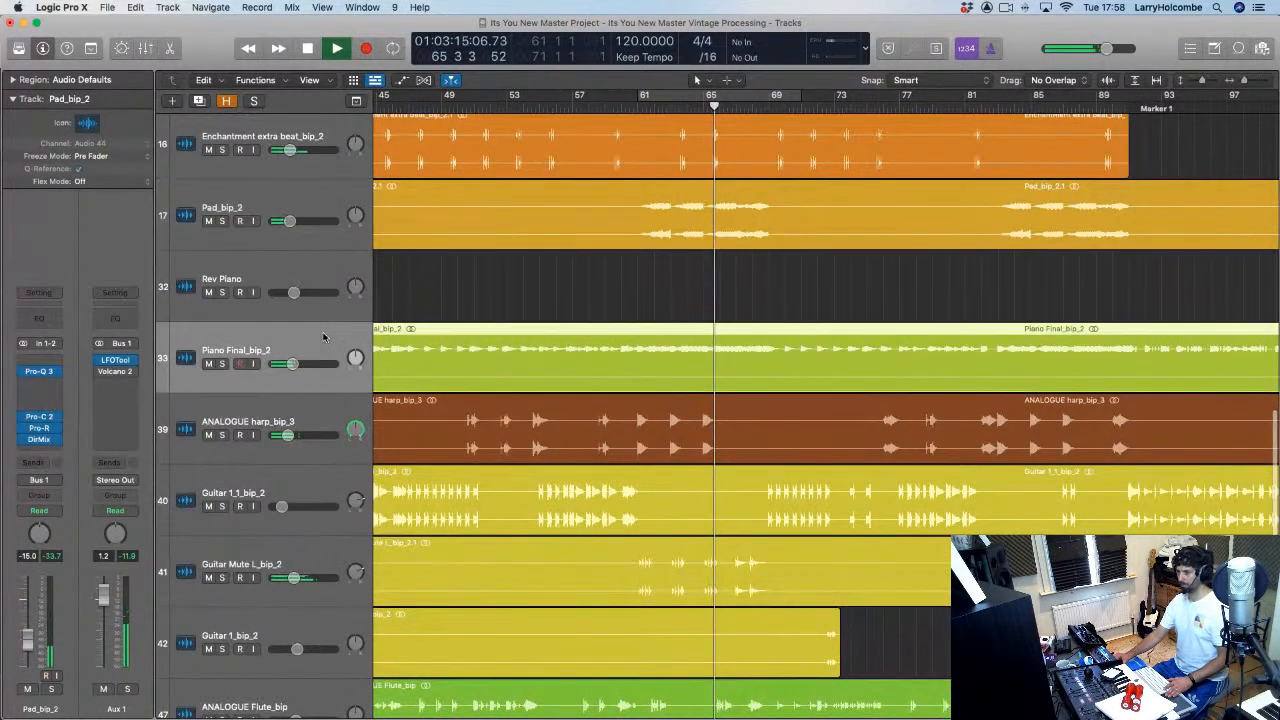
left_click_drag(24, 634, 28, 632)
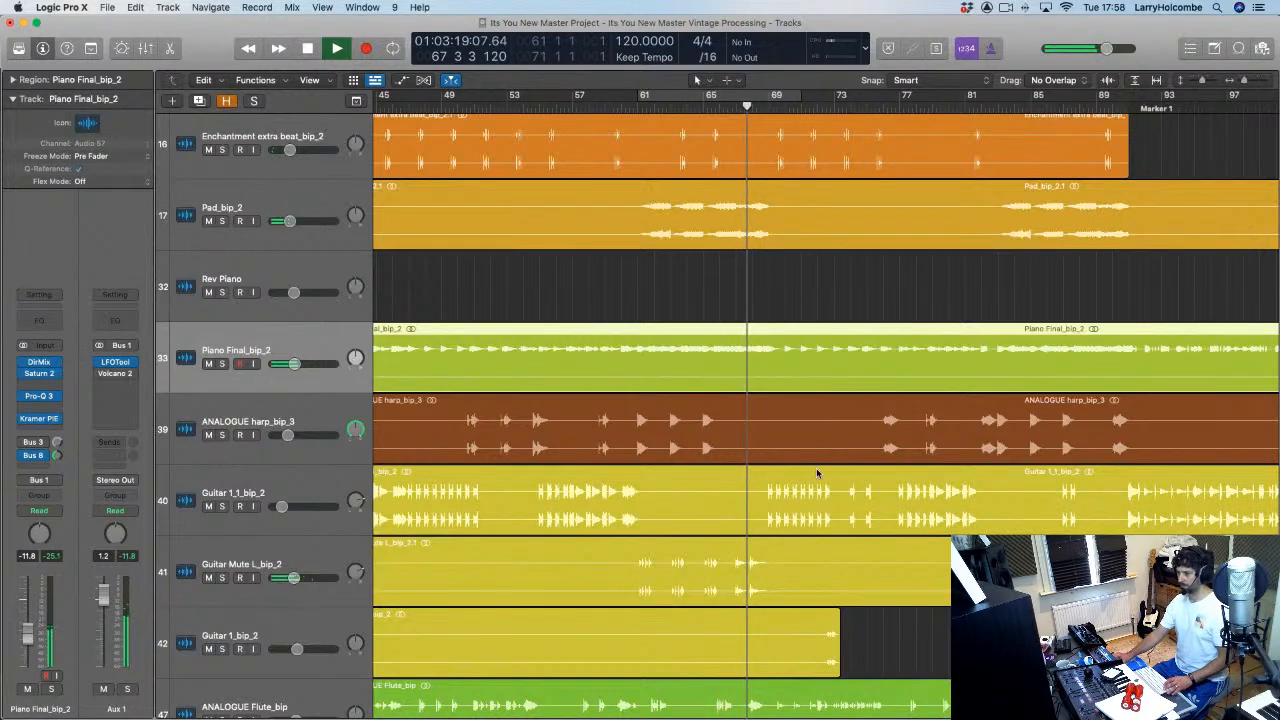
Step: Examine the arrangement and the inserts and sends across the mixer channels during playback, then stop playback
scroll(793, 484, "down", 3)
left_click(645, 283)
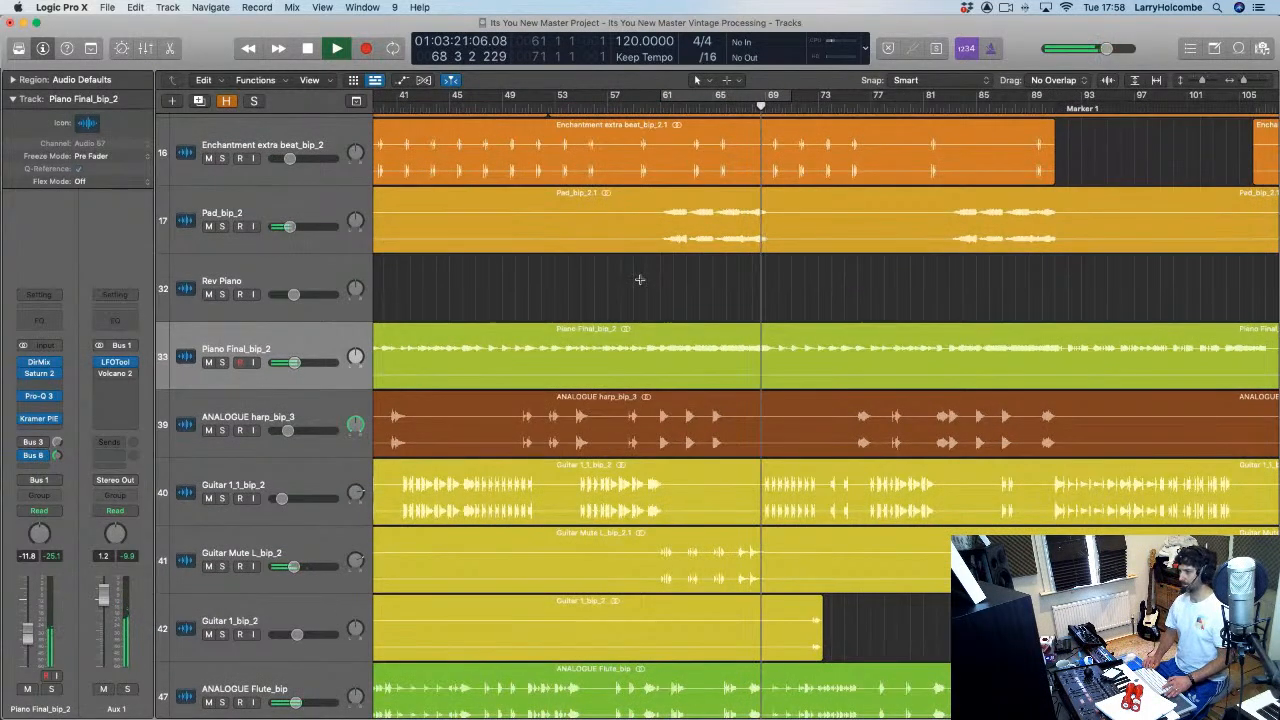
key("super+Up")
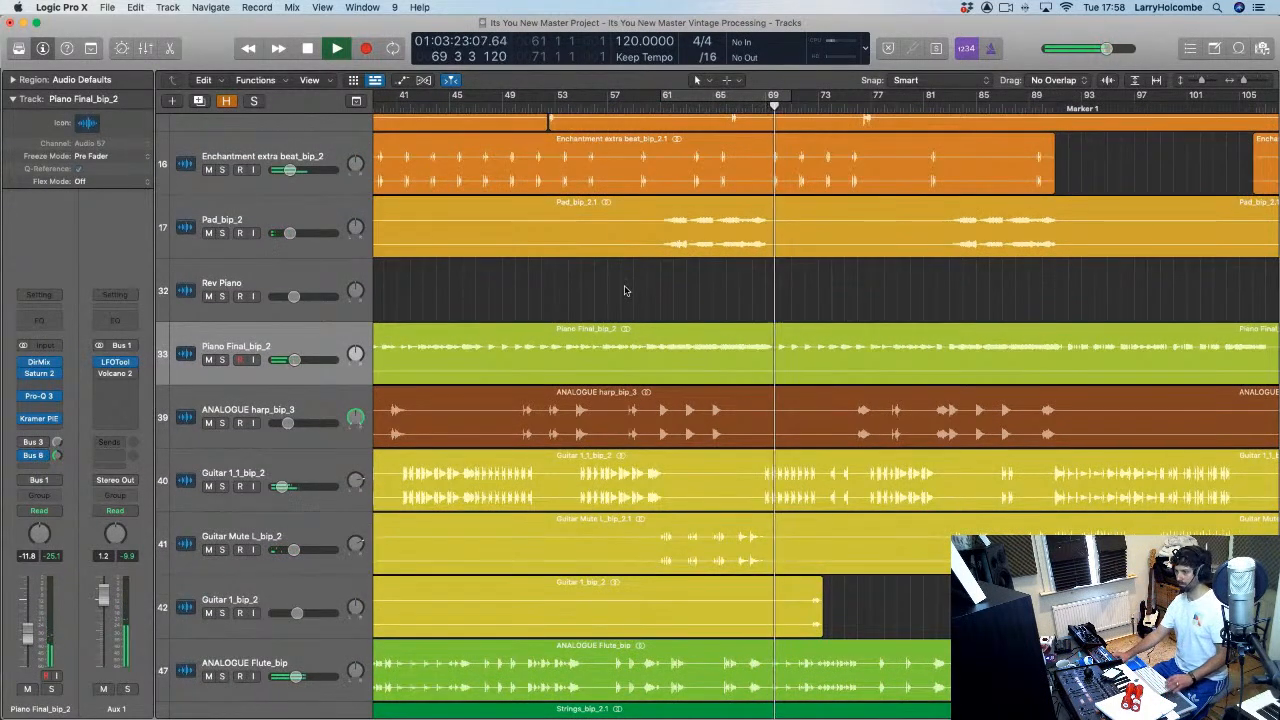
key("super+Left")
key("x")
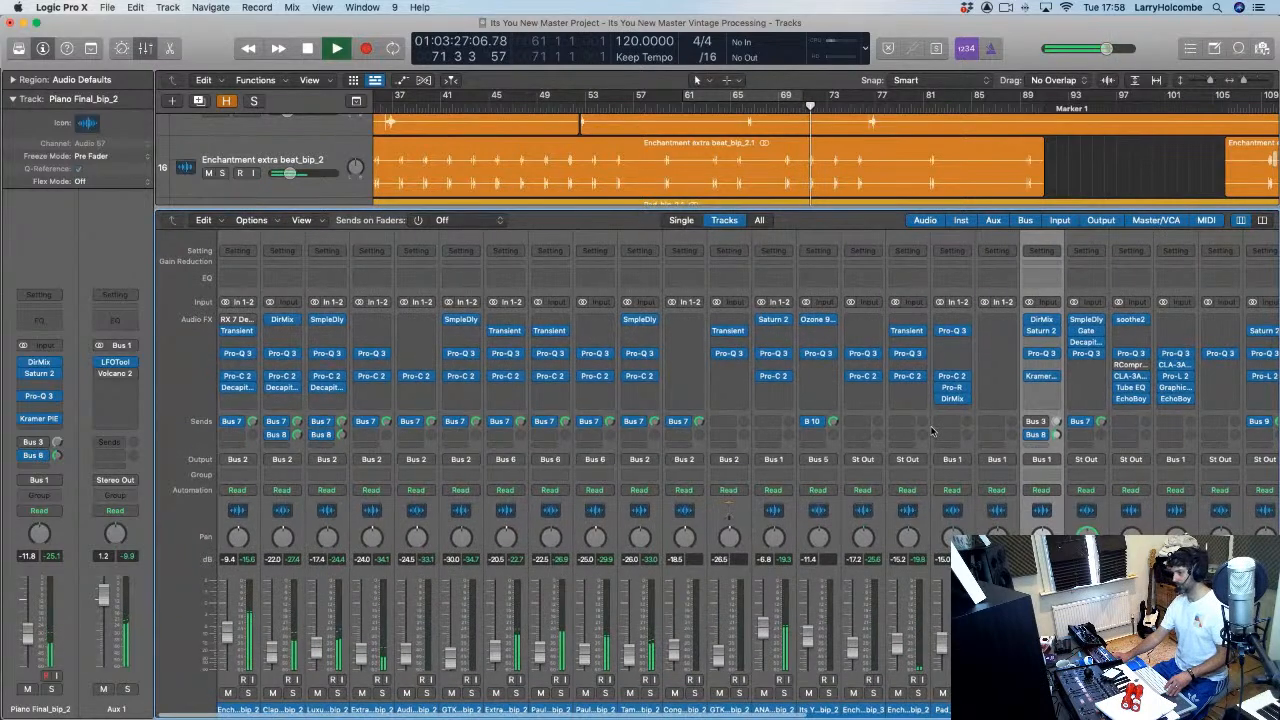
scroll(930, 431, "right", 10)
scroll(932, 431, "right", 3)
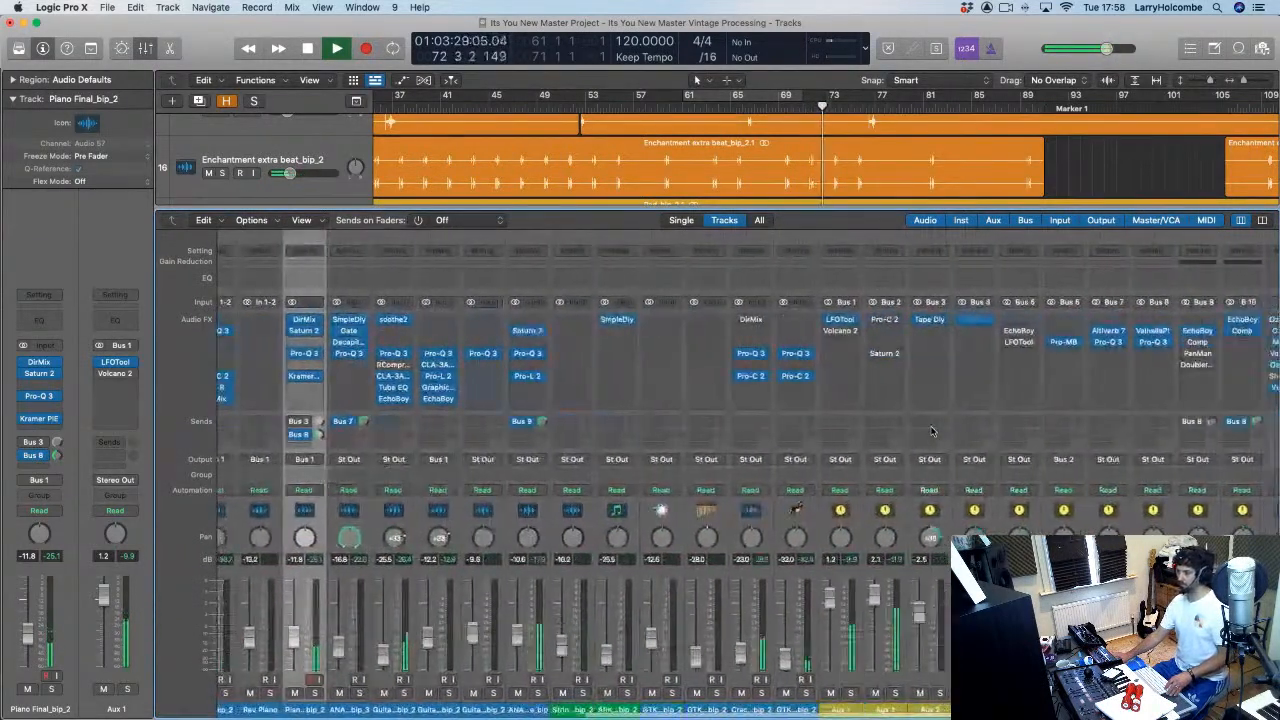
scroll(932, 431, "left", 3)
key("x")
key("space")
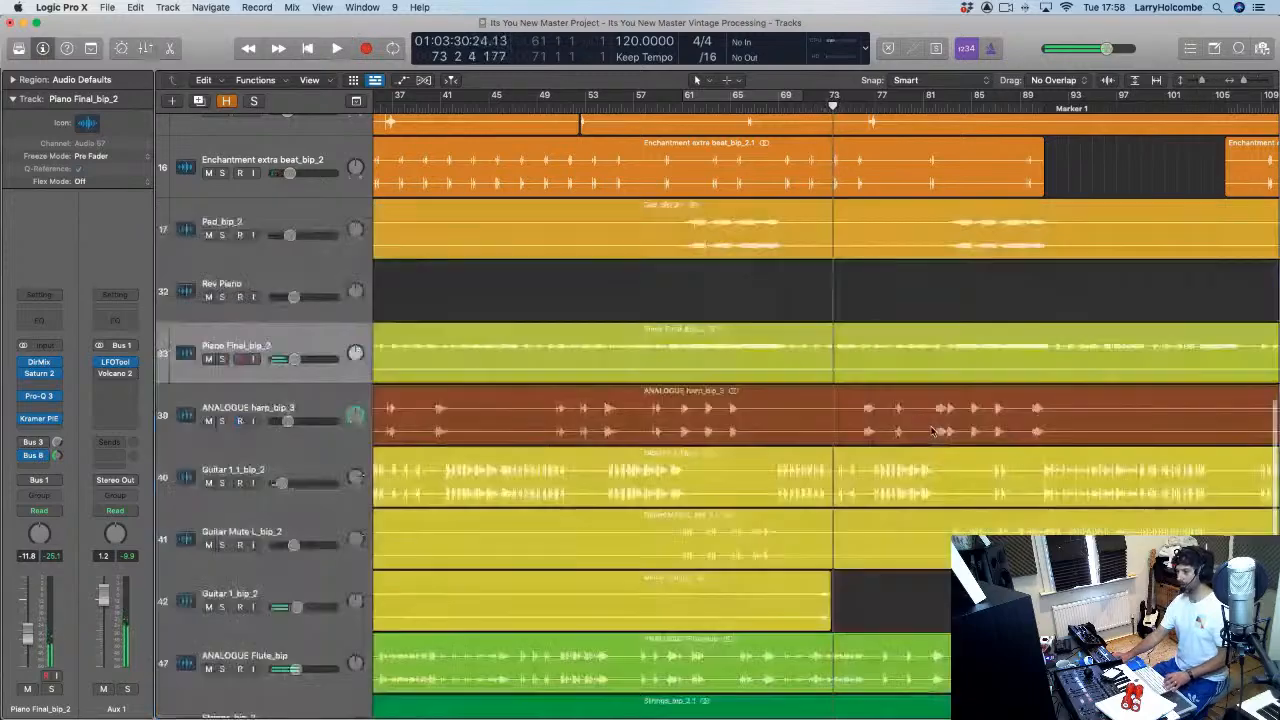
Step: Set a cycle range from bar 72 to 76 and play the Guitar 1_bip_2 track with the mixer open
scroll(930, 431, "down", 10)
key("z")
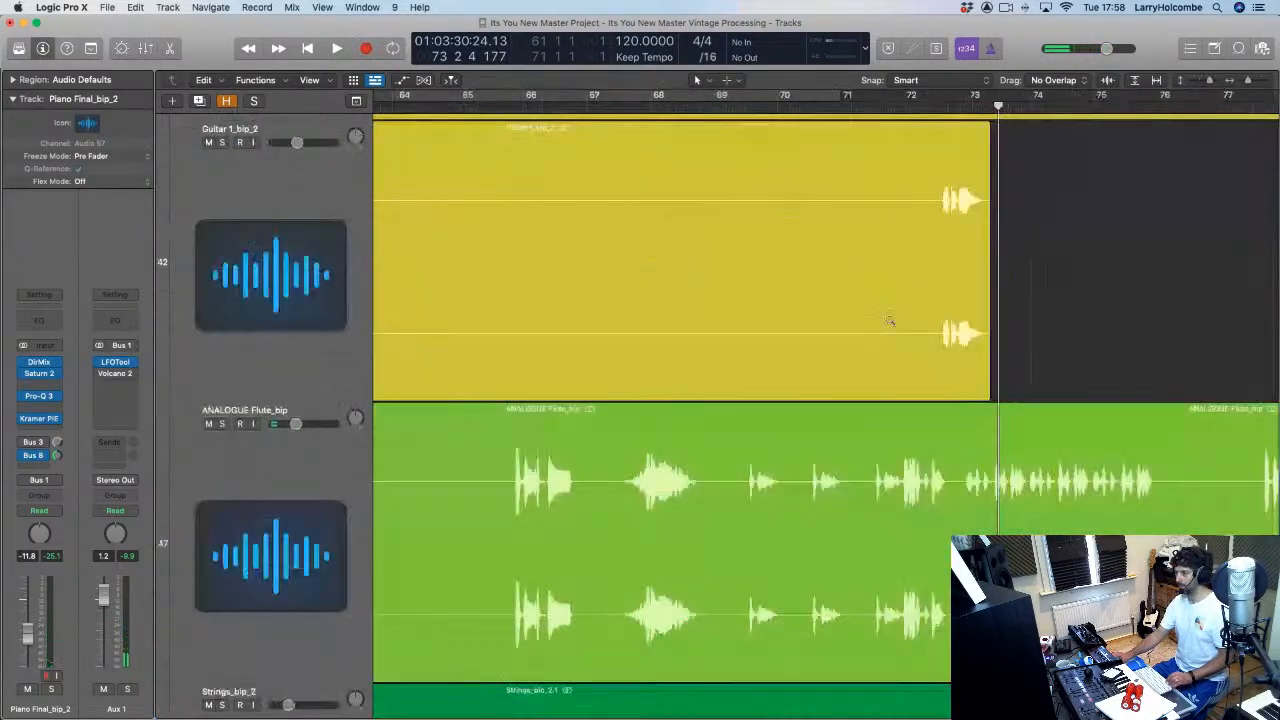
left_click_drag(928, 100, 1160, 100)
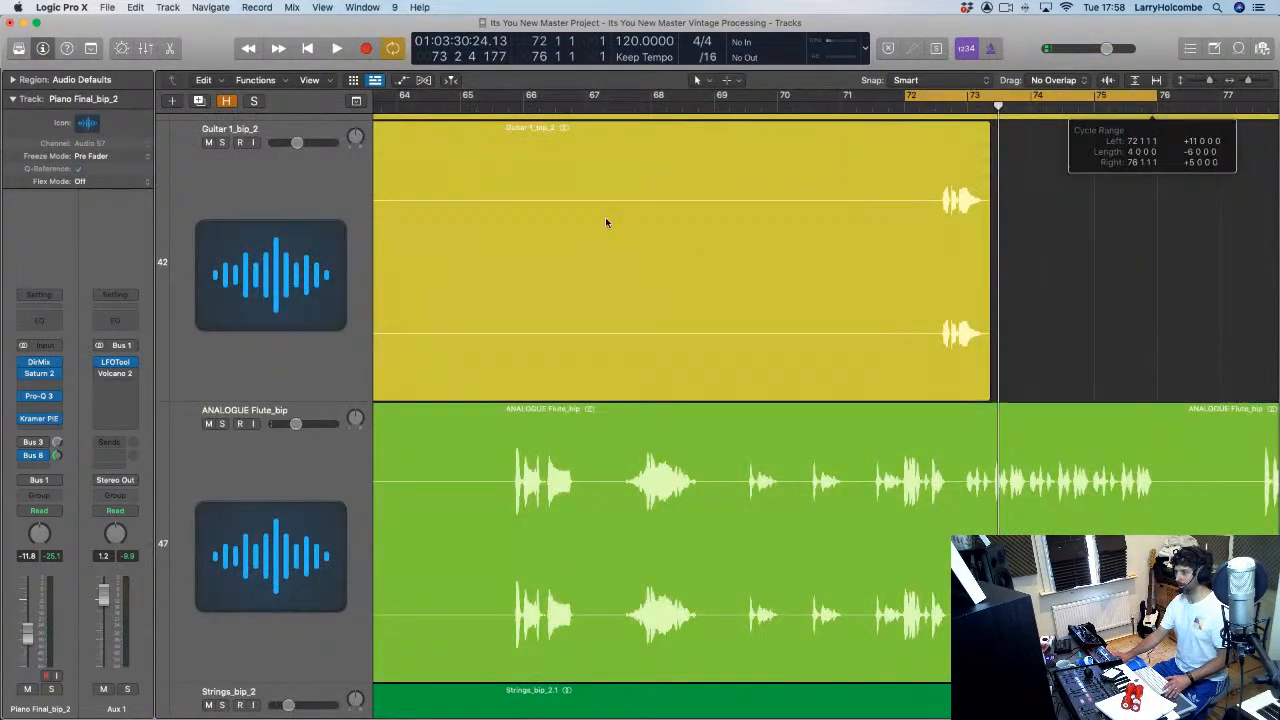
left_click(257, 225)
key("x")
key("space")
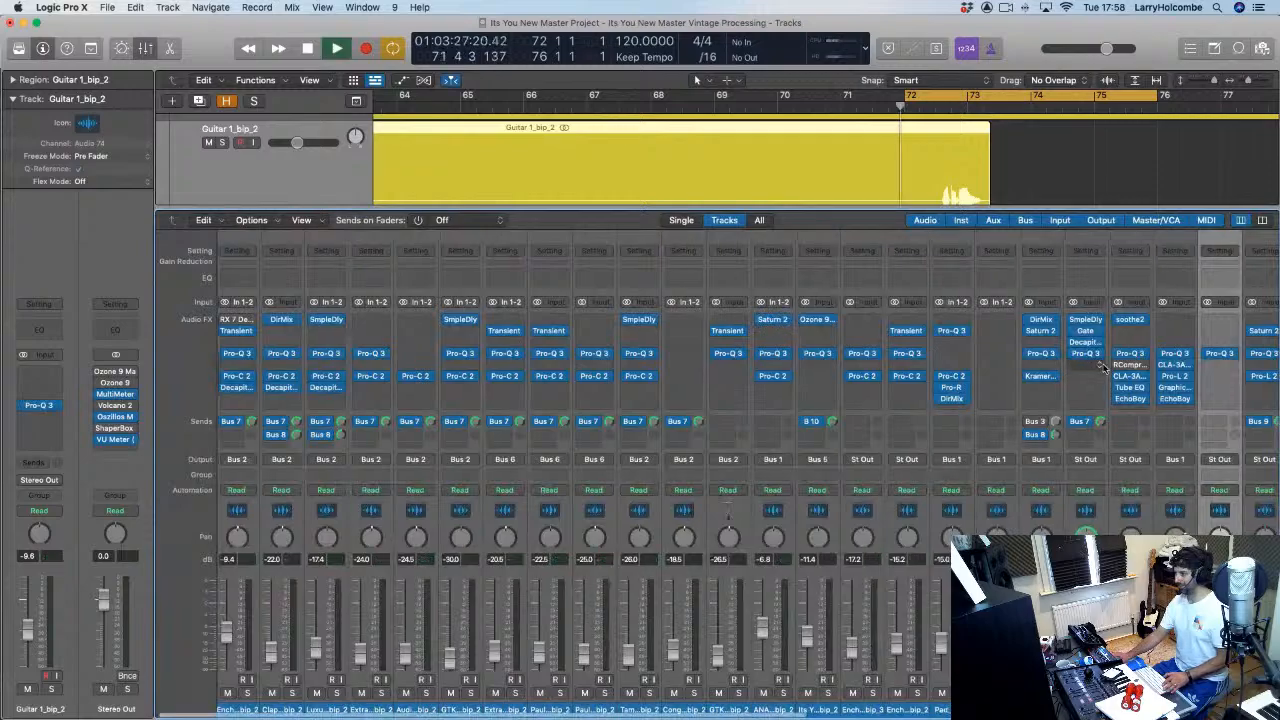
Step: Copy the CLA-3A compressor from the neighbouring guitar channel onto Guitar 1_bip_2 after Pro-Q 3 and adjust its Gain while looping
left_click_drag(1142, 368, 1165, 363)
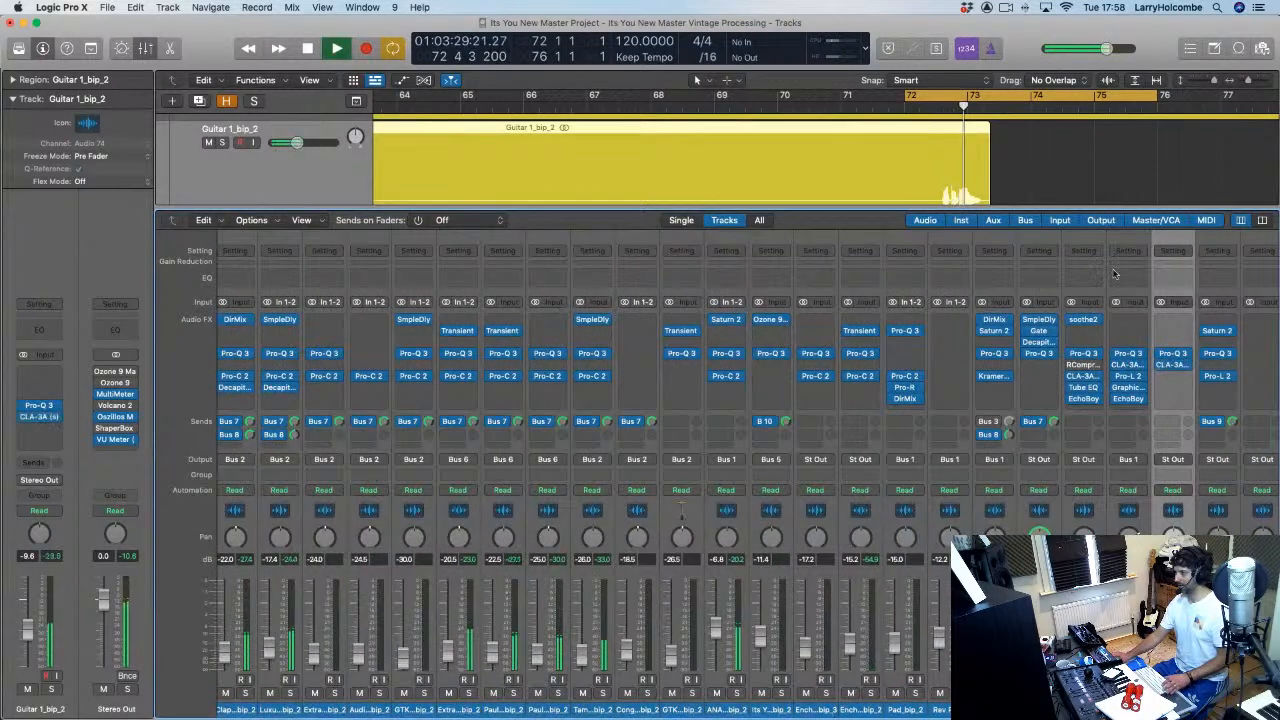
left_click(1175, 368)
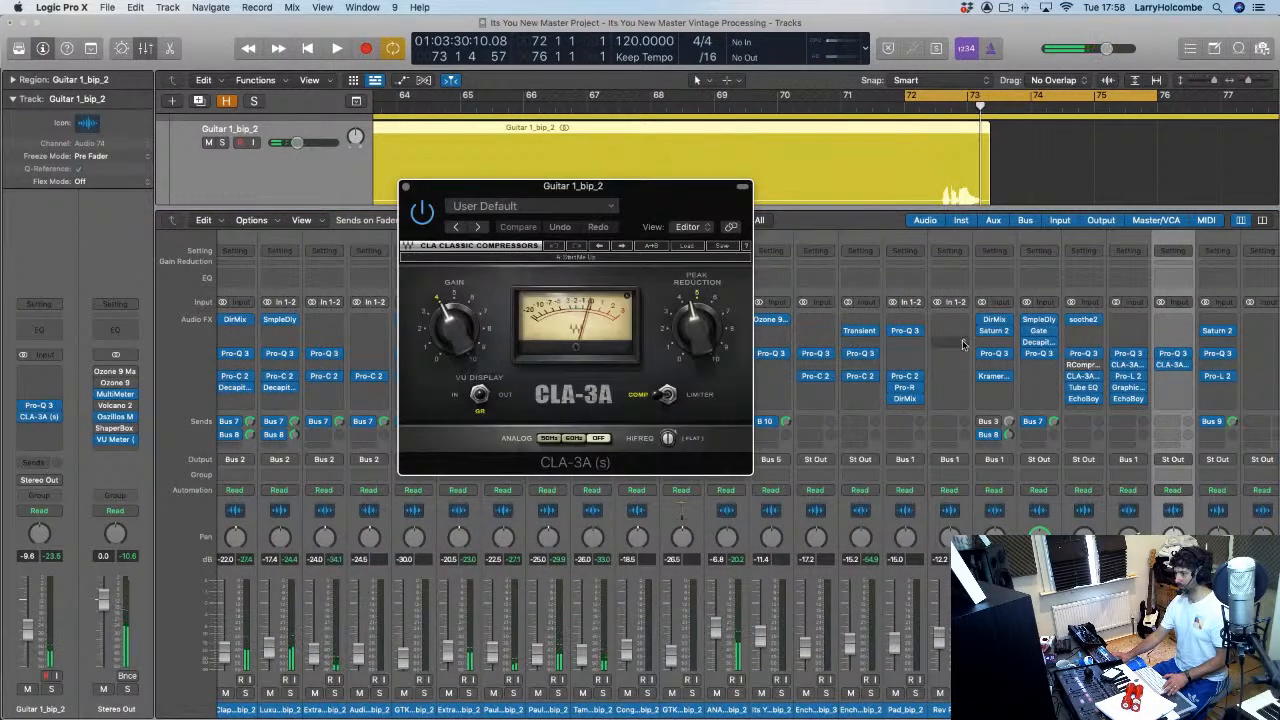
key("space")
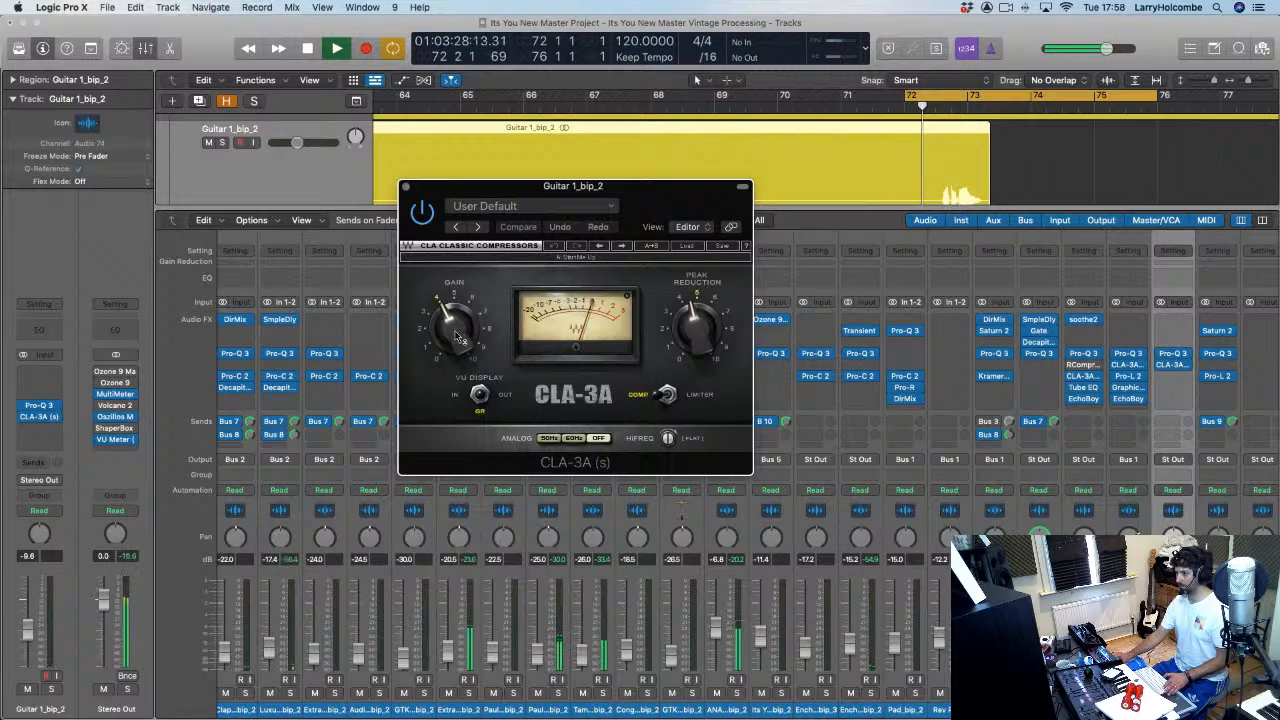
left_click_drag(455, 338, 455, 333)
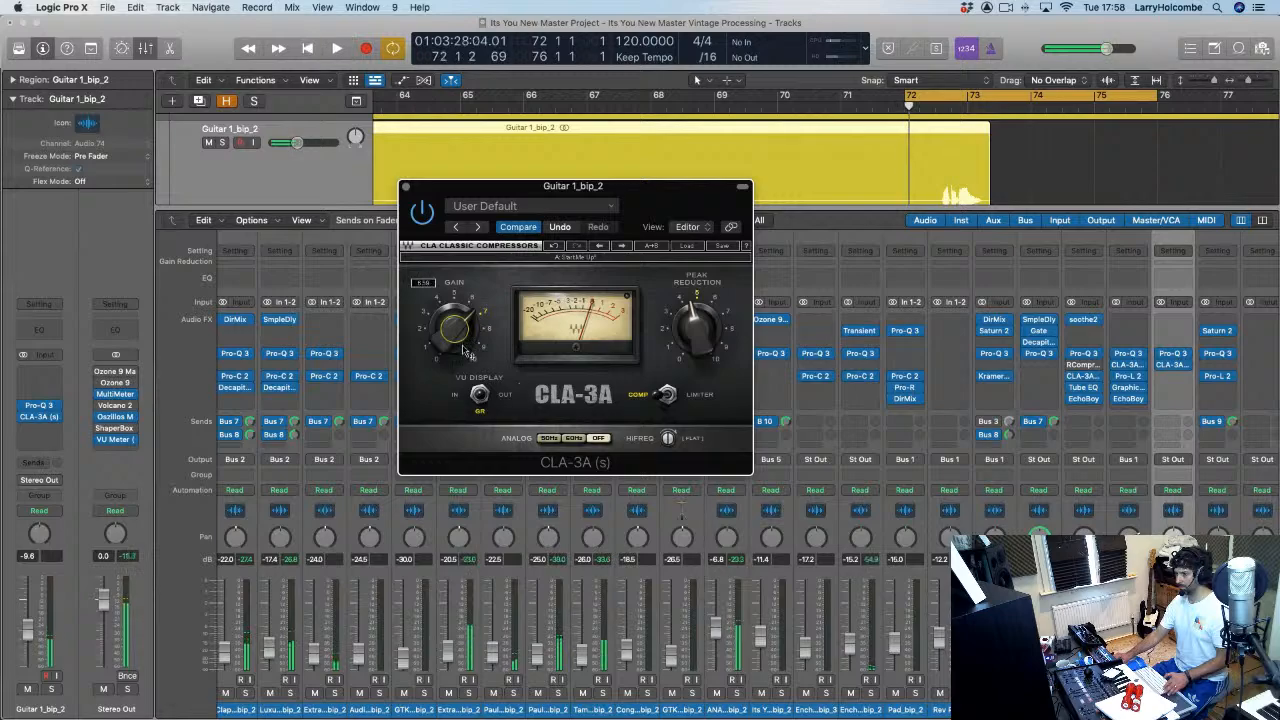
key("space")
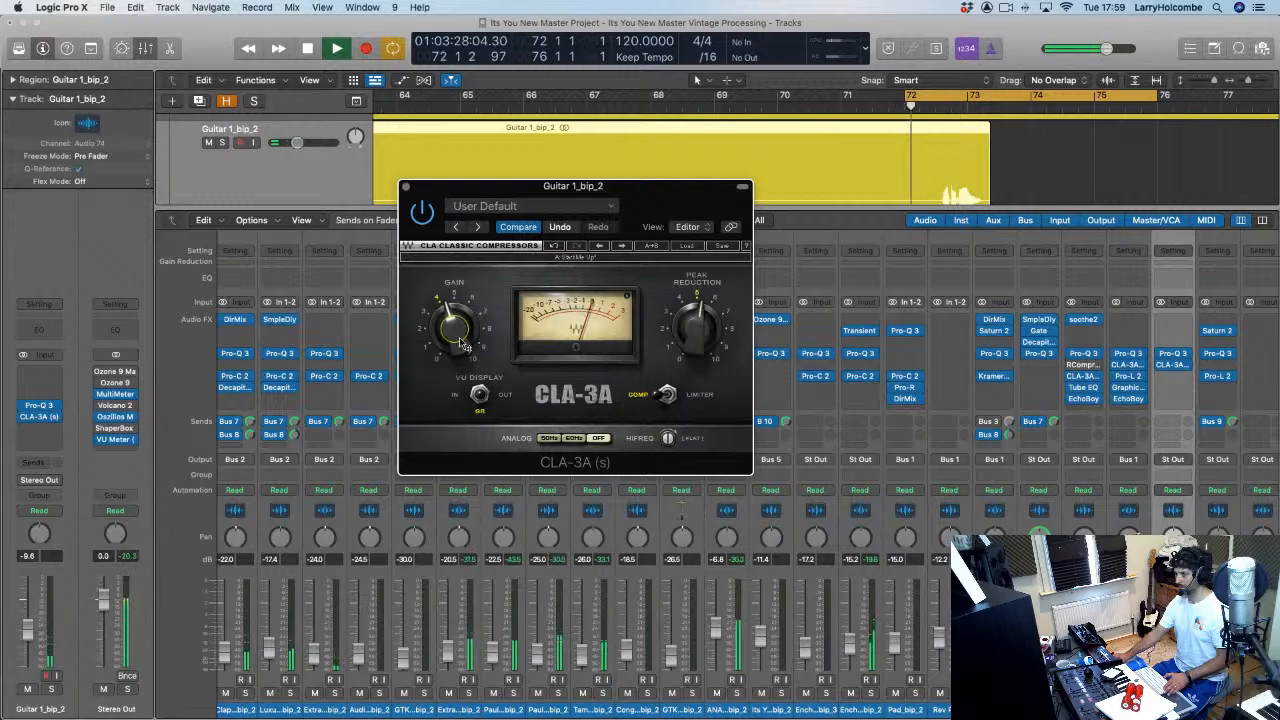
key("space")
left_click(406, 188)
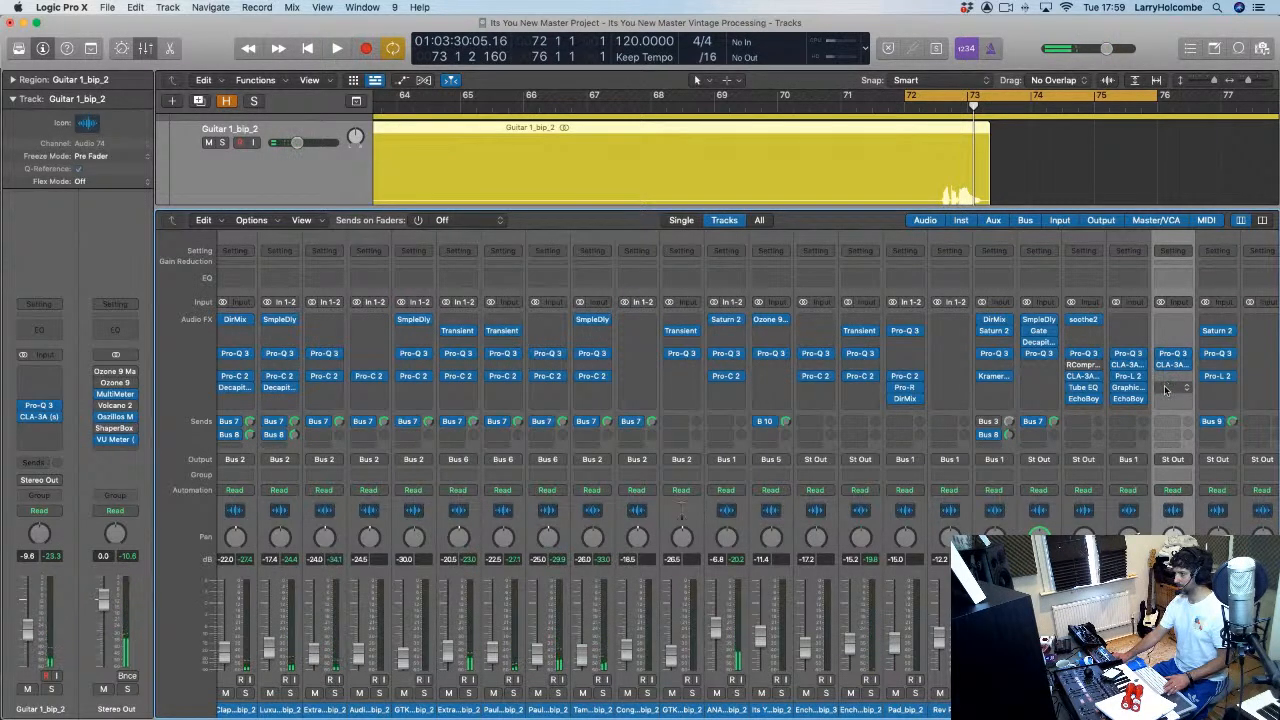
Step: Insert the Vintage Graphic EQ on Guitar 1_bip_2 below the CLA-3A, leaving one slot free between them
left_click(1165, 388)
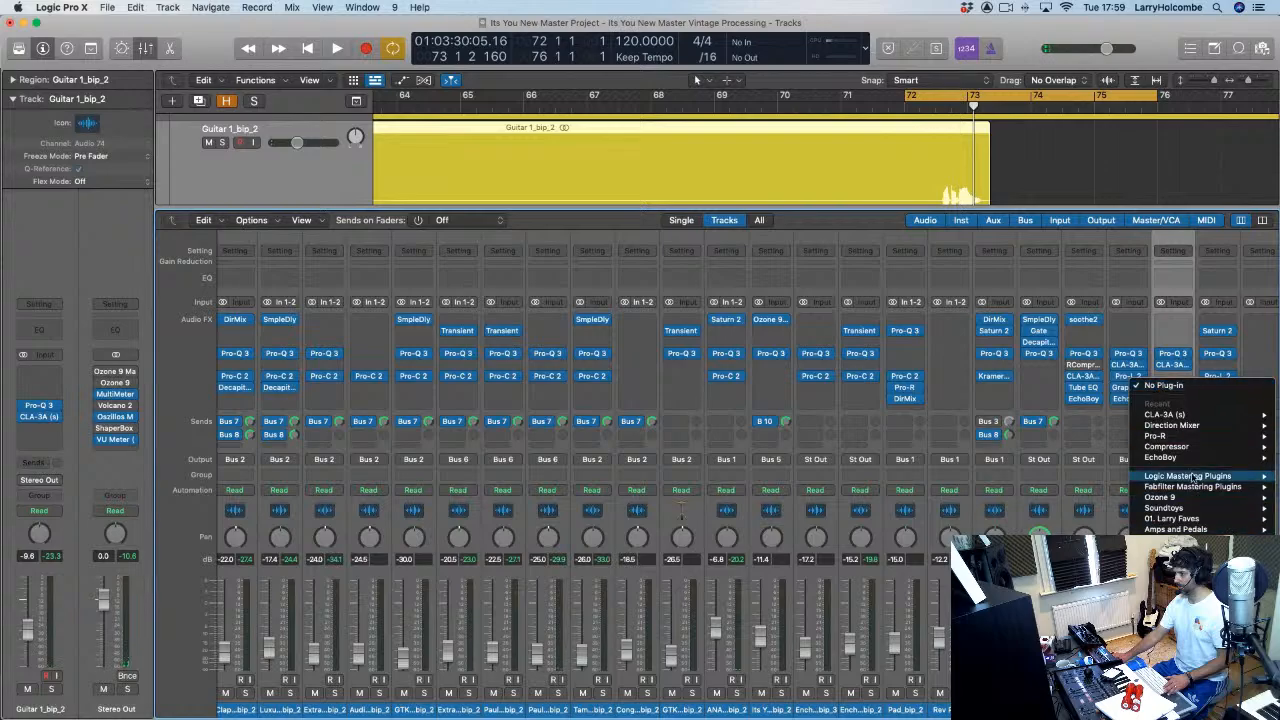
mouse_move(1195, 478)
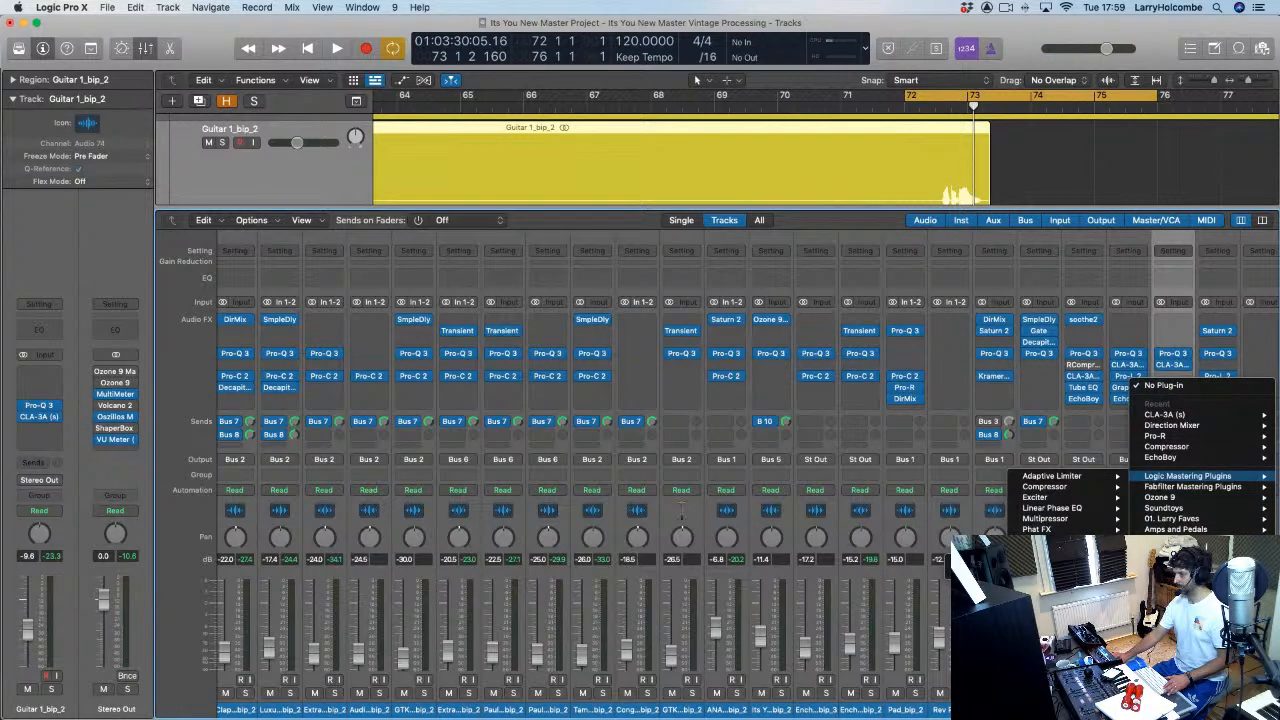
scroll(1190, 470, "down", 3)
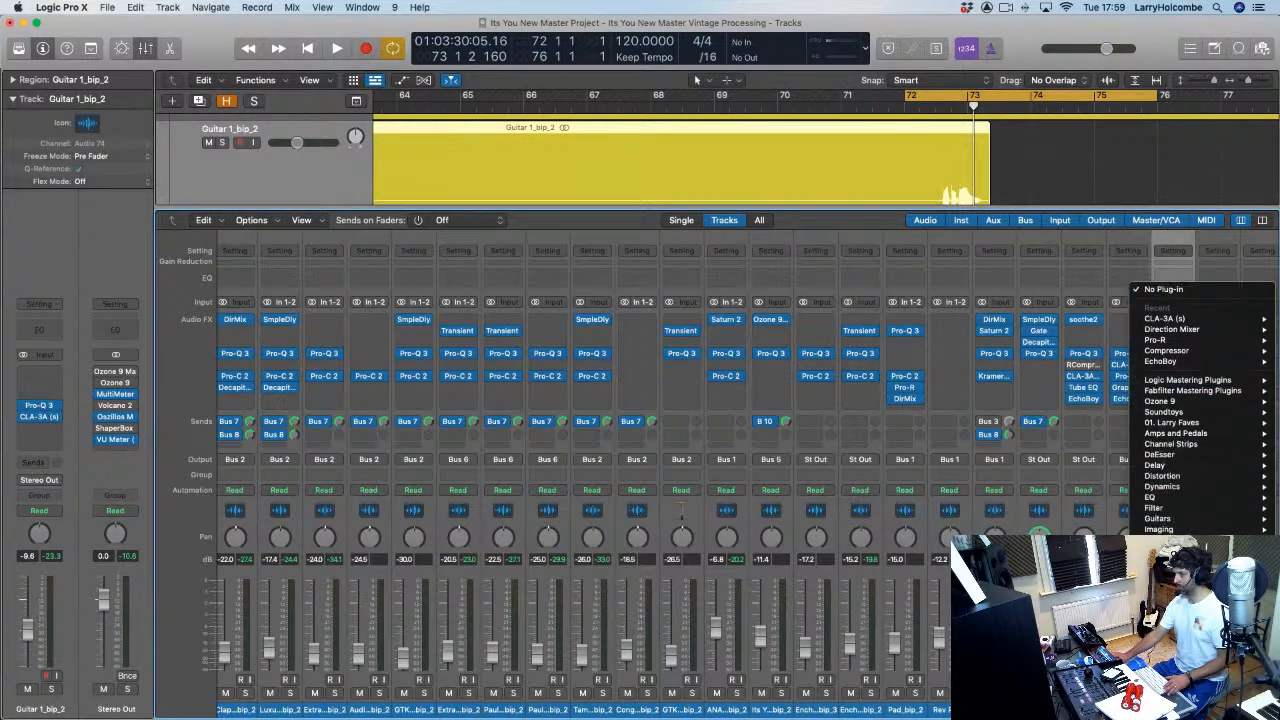
mouse_move(1168, 498)
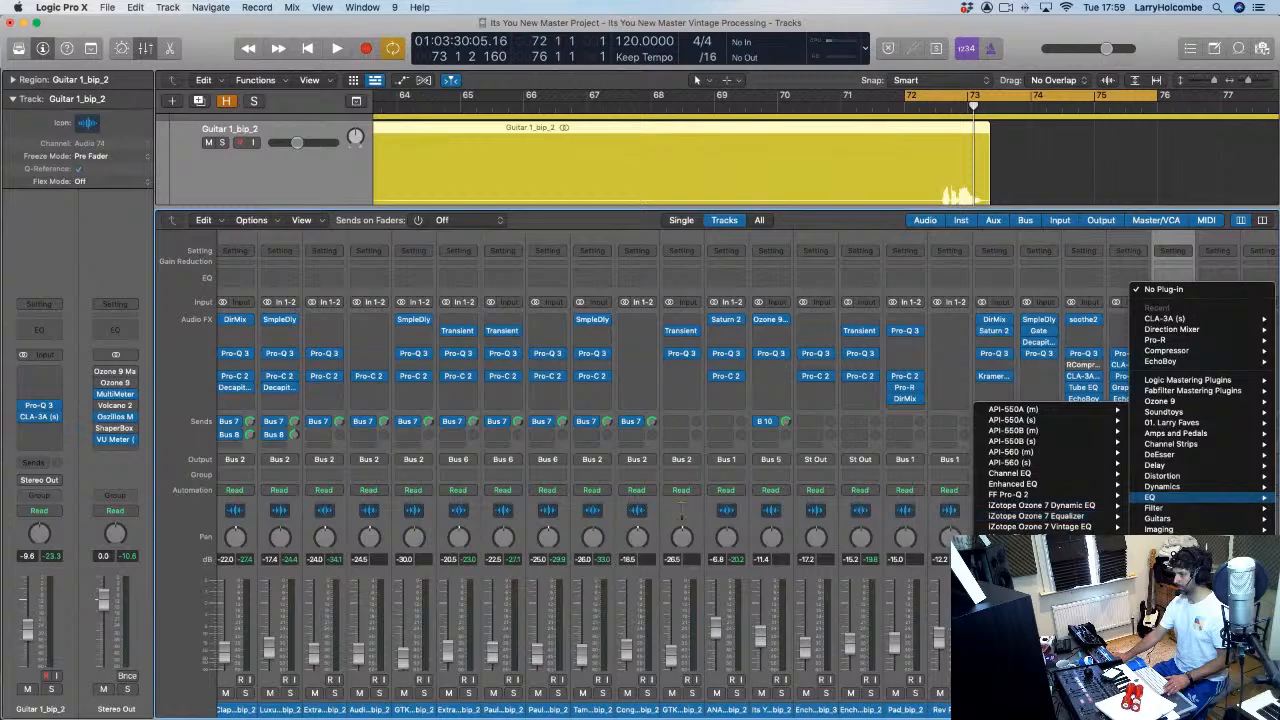
mouse_move(1060, 688)
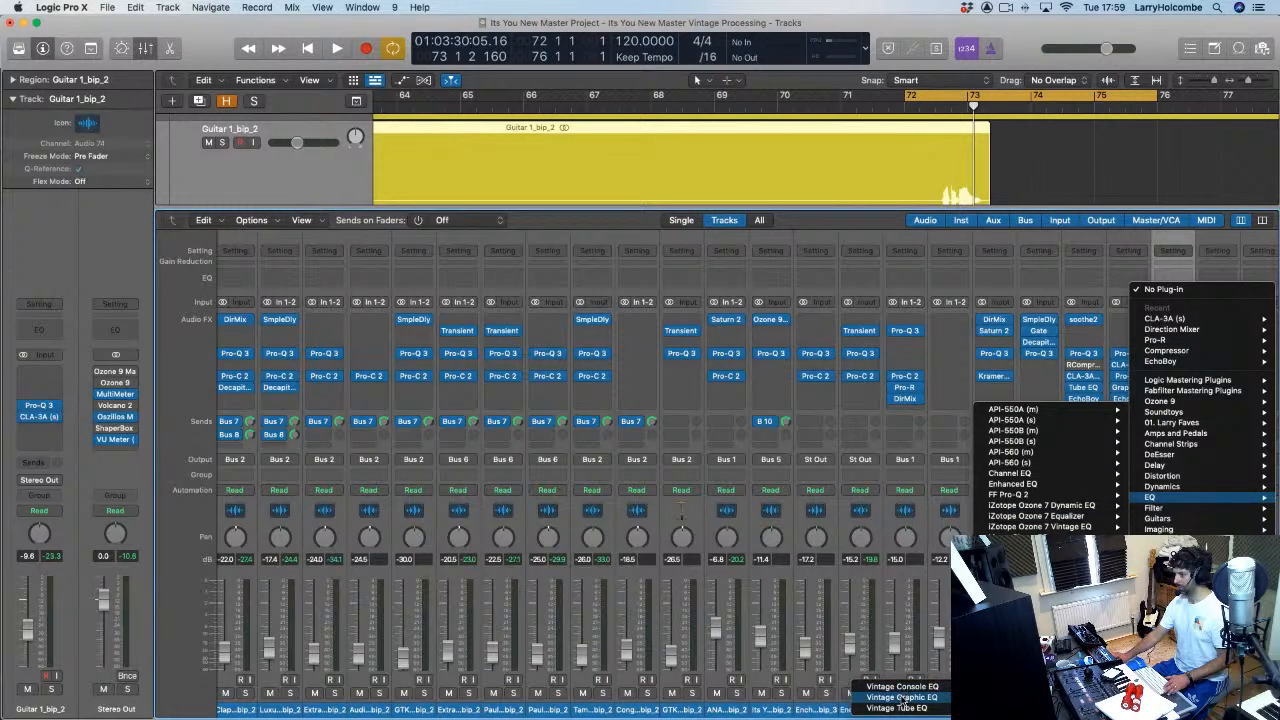
left_click(831, 697)
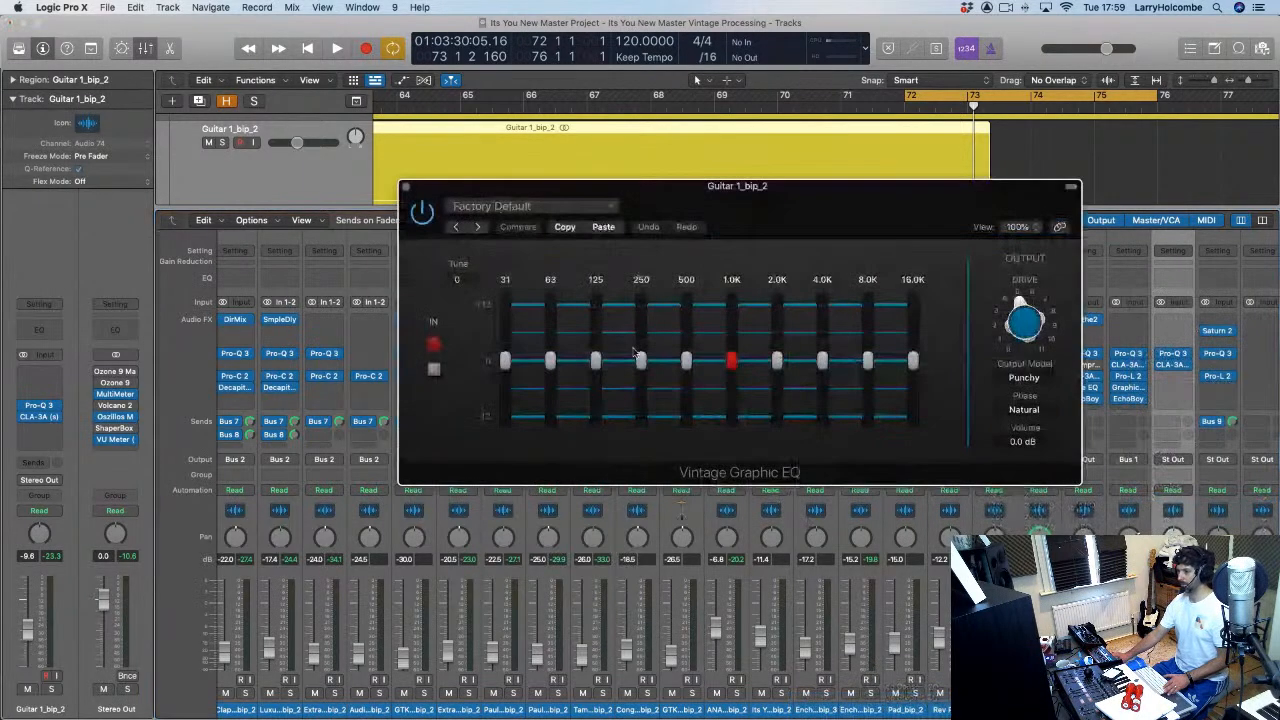
Step: Compare the Electric Rhythm Guitar and Funky Rhythm Guitar presets of the Vintage Graphic EQ during playback and keep Electric Rhythm Guitar
left_click(476, 206)
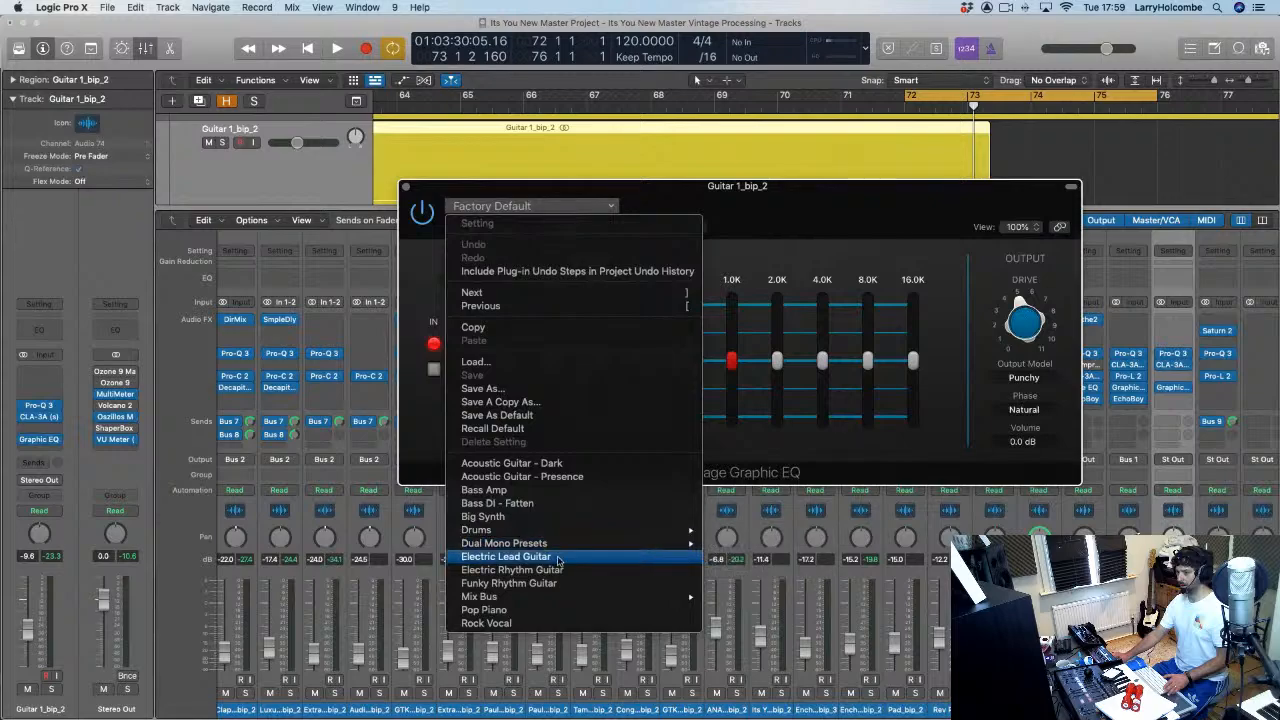
left_click(548, 572)
key("space")
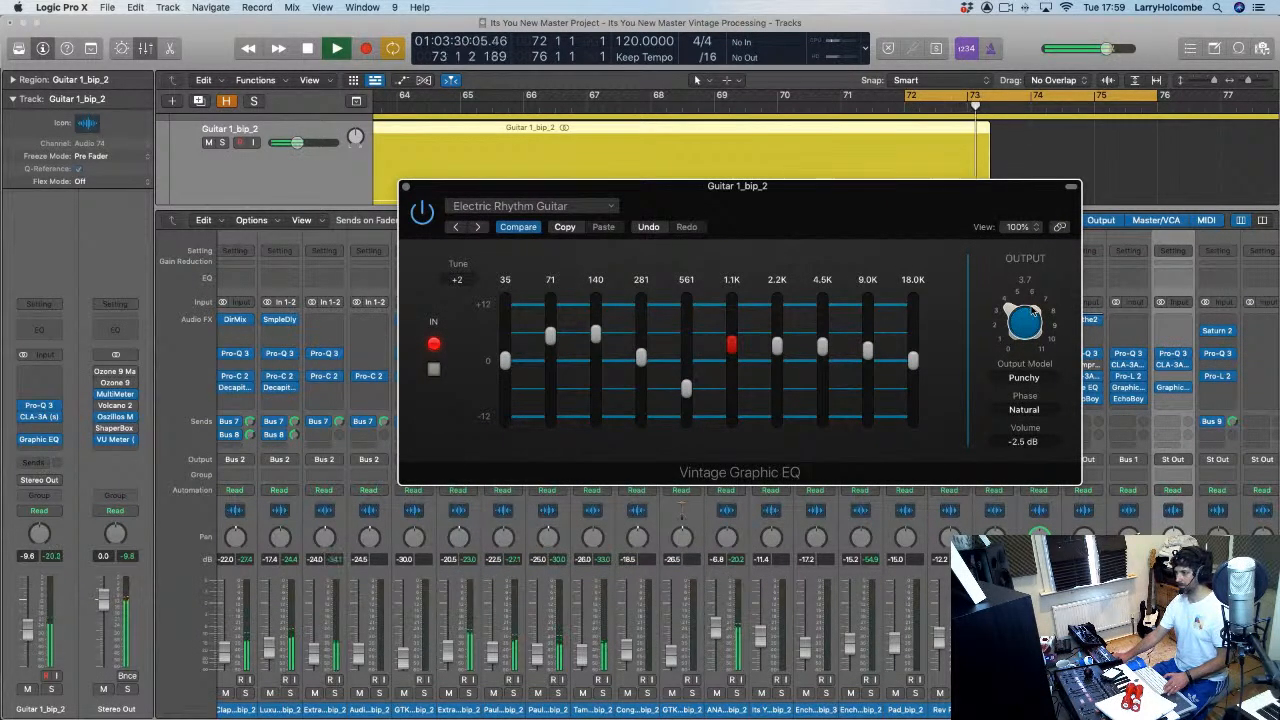
left_click(520, 206)
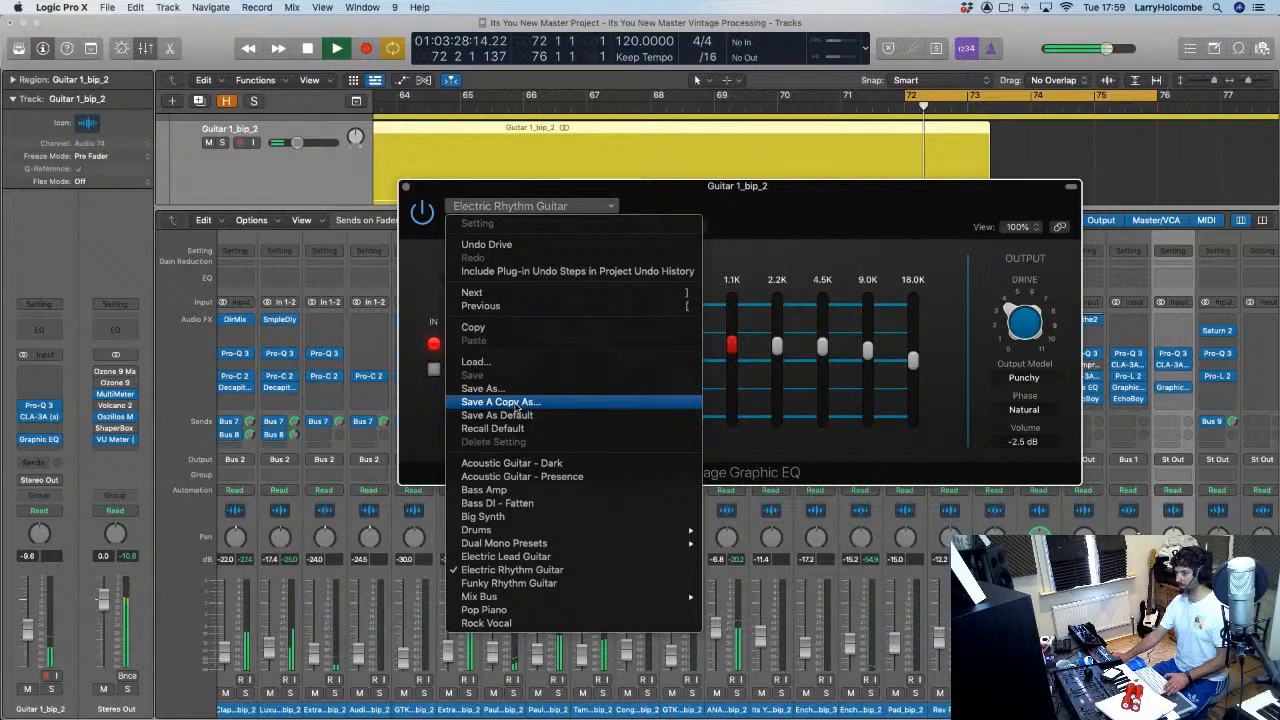
left_click(533, 583)
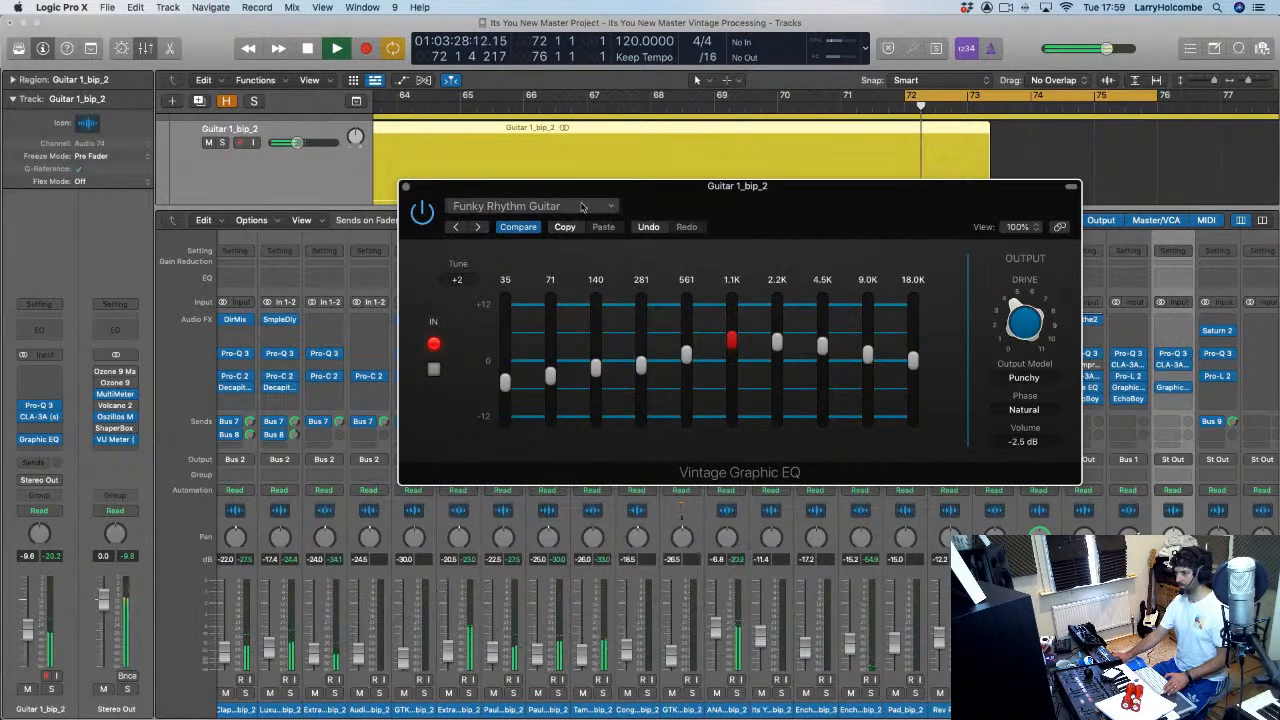
left_click(575, 205)
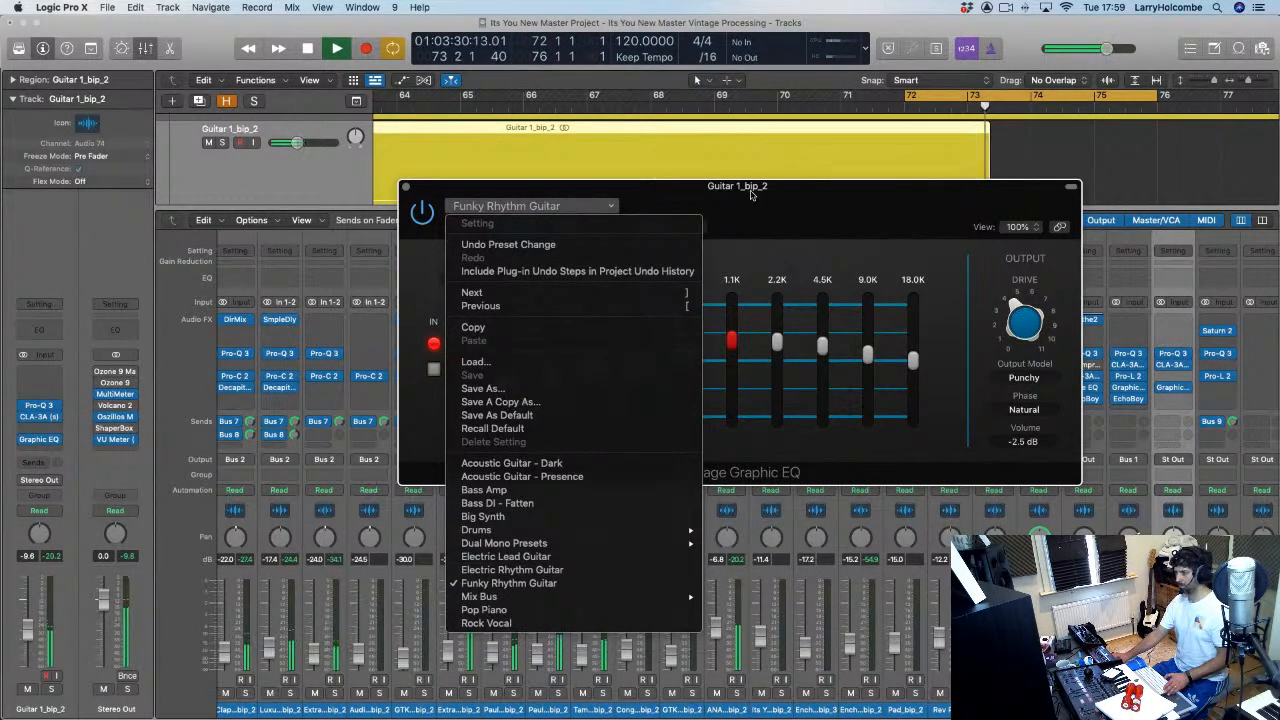
left_click(512, 569)
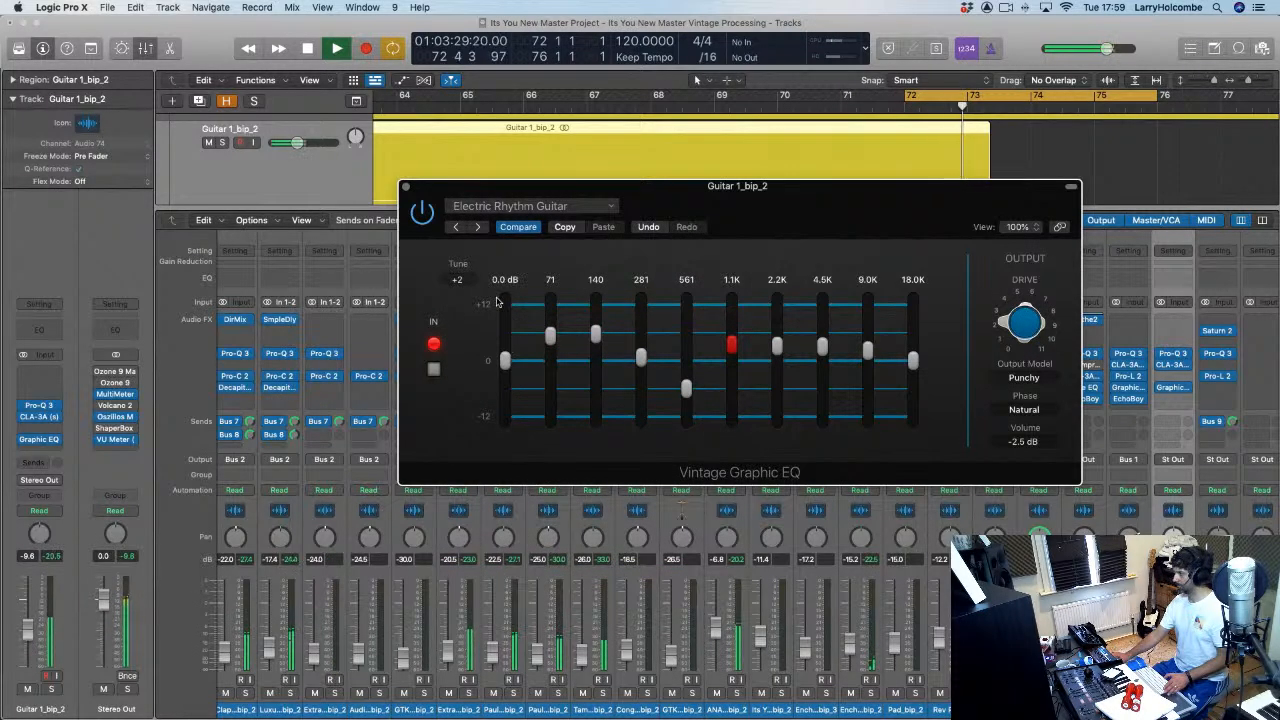
left_click(405, 188)
Step: Insert the stereo CLA Guitars plug-in on Guitar 1_bip_2 after the Vintage Graphic EQ
scroll(1089, 425, "right", 3)
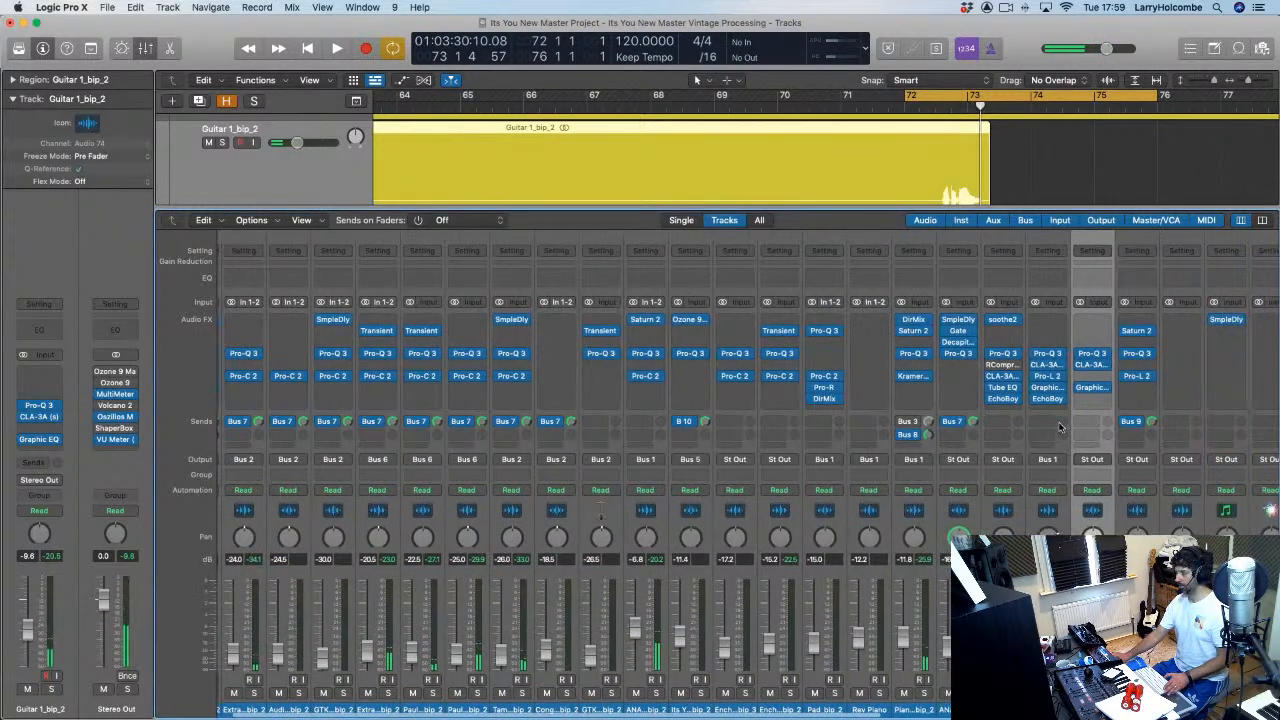
left_click(1071, 394)
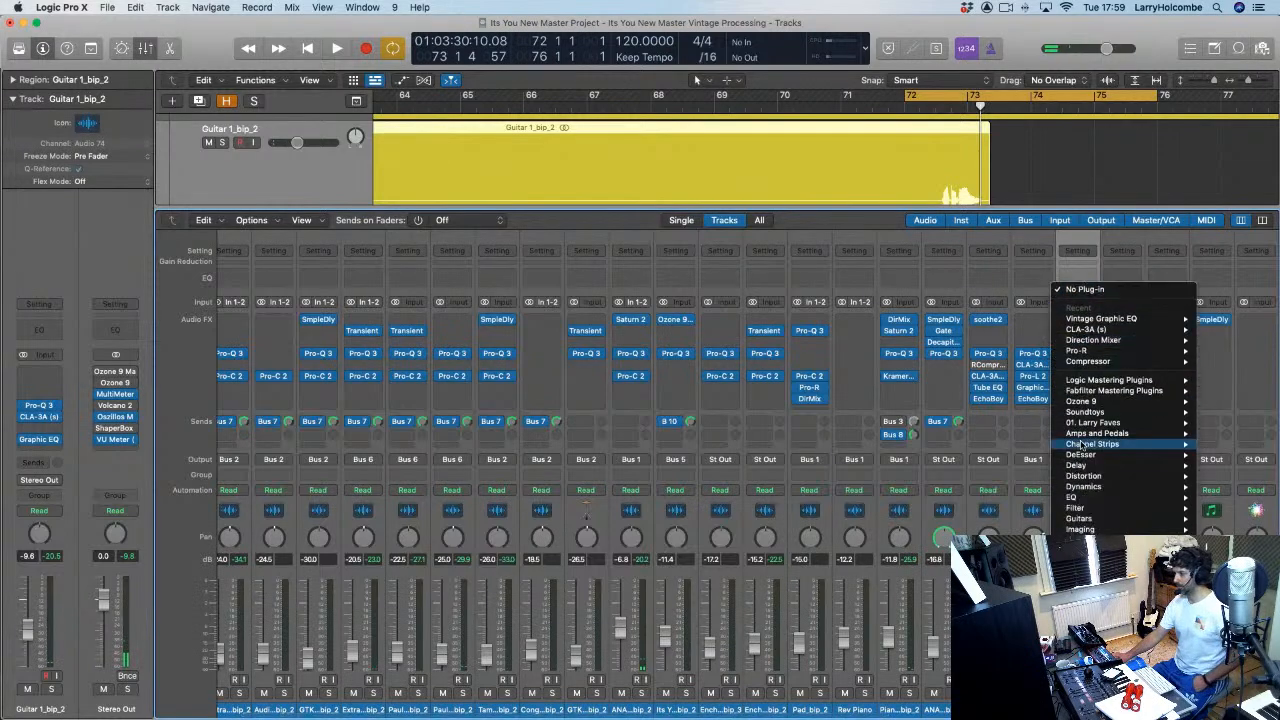
mouse_move(1090, 520)
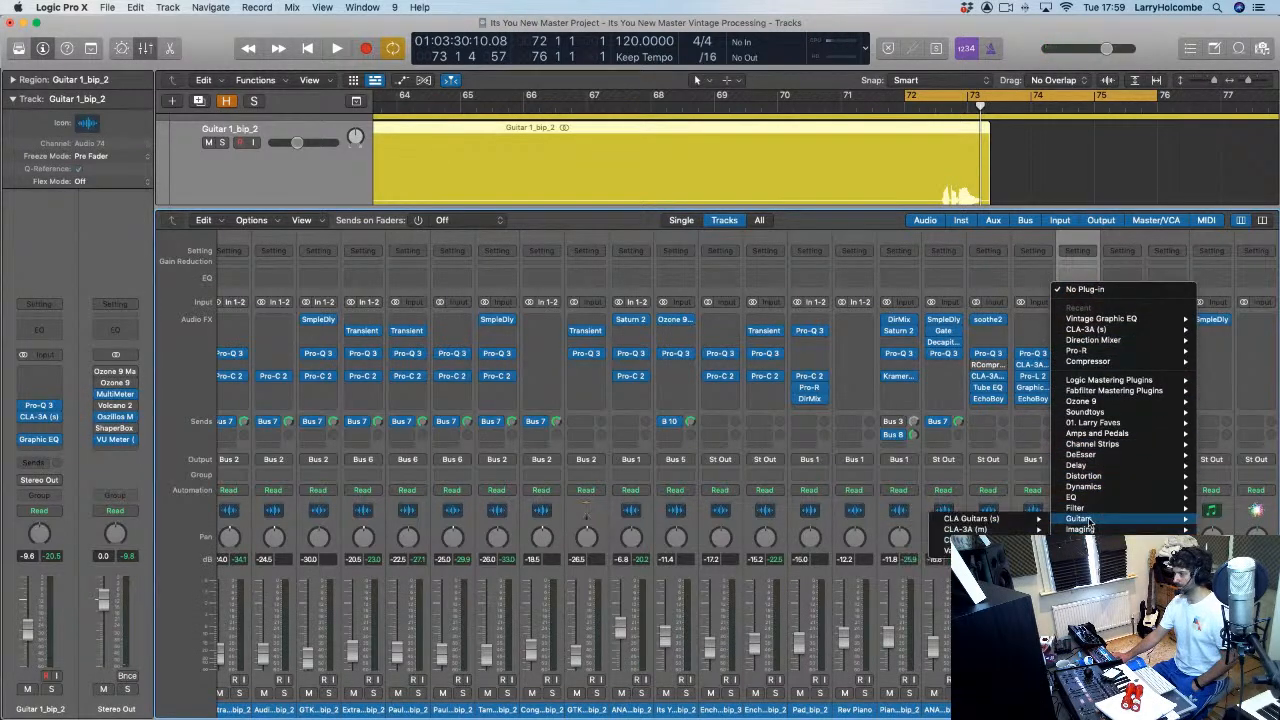
left_click(908, 519)
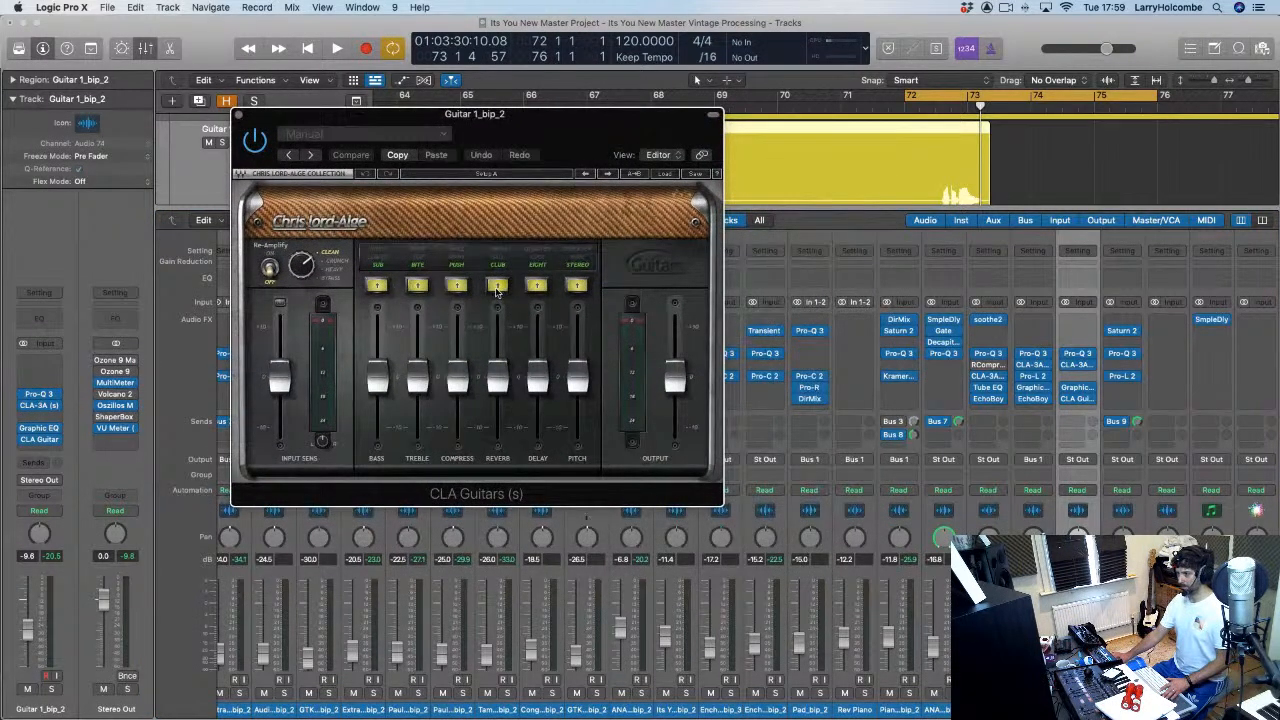
Step: Lower the Output and Reverb faders of CLA Guitars slightly while the loop plays
key("space")
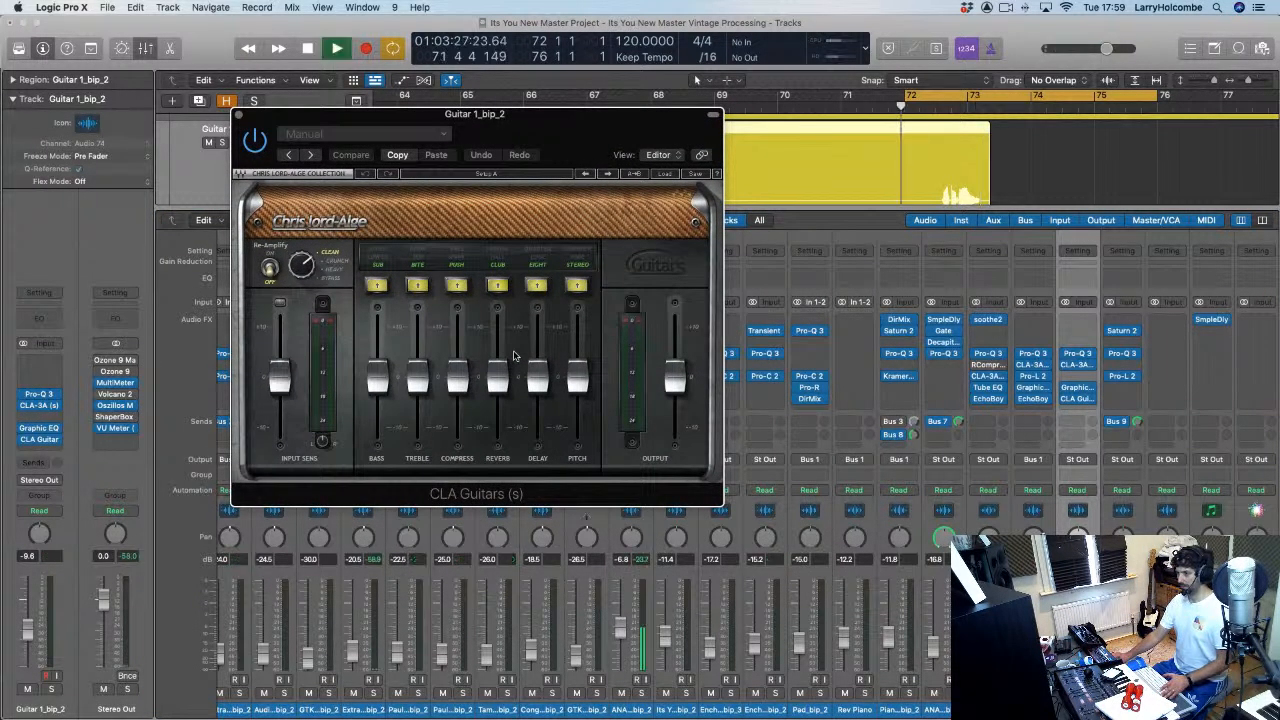
left_click(676, 378)
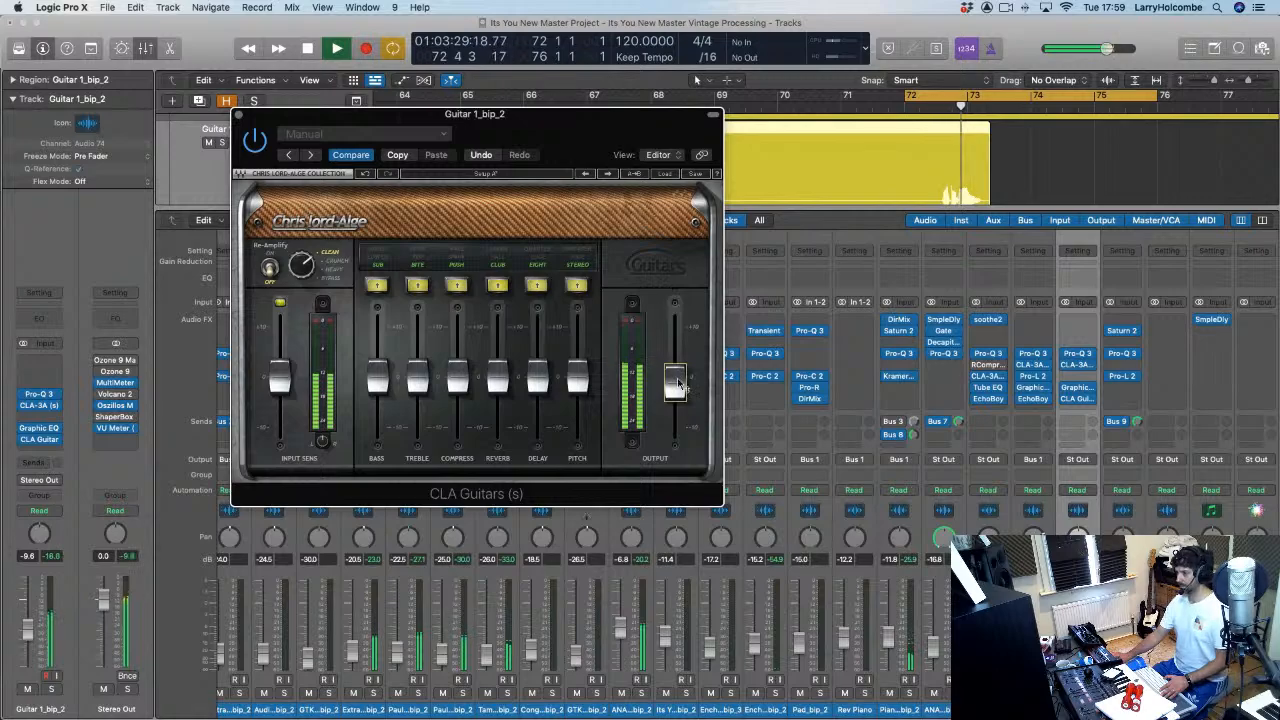
left_click_drag(678, 383, 676, 398)
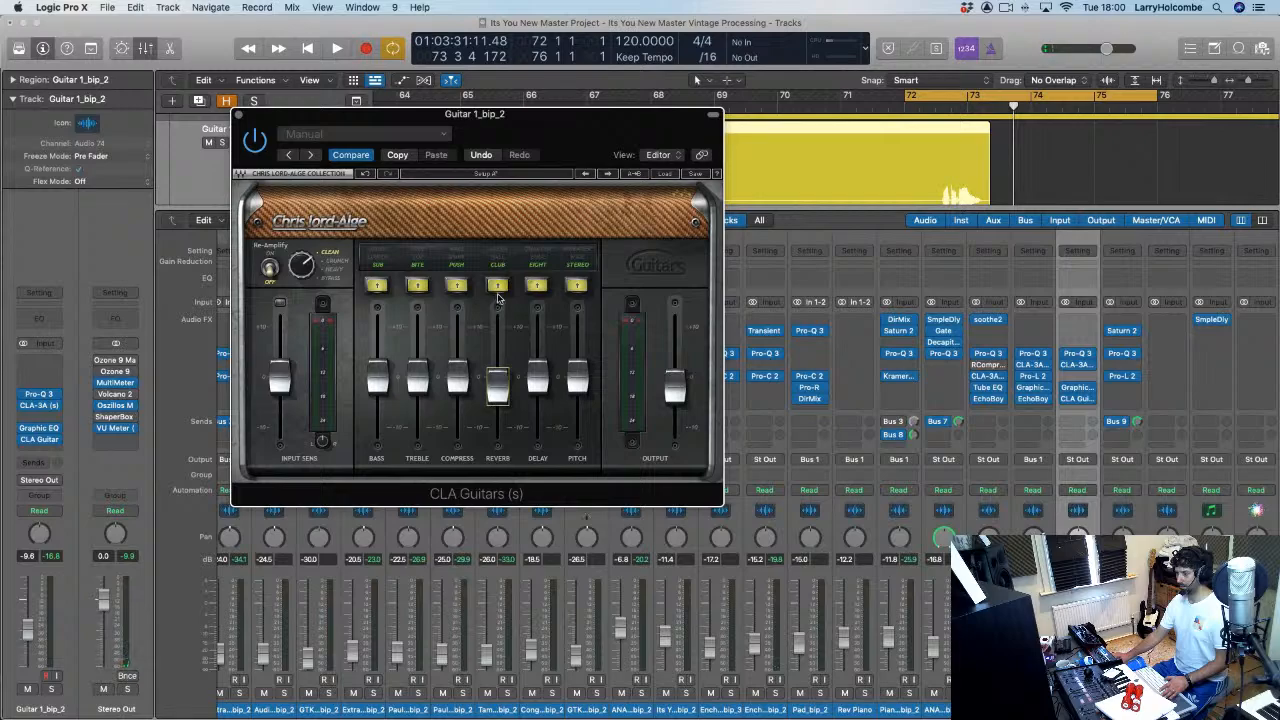
Step: Play the loop to check CLA Guitars on Guitar 1_bip_2, close the plug-in and turn looping off
key("space")
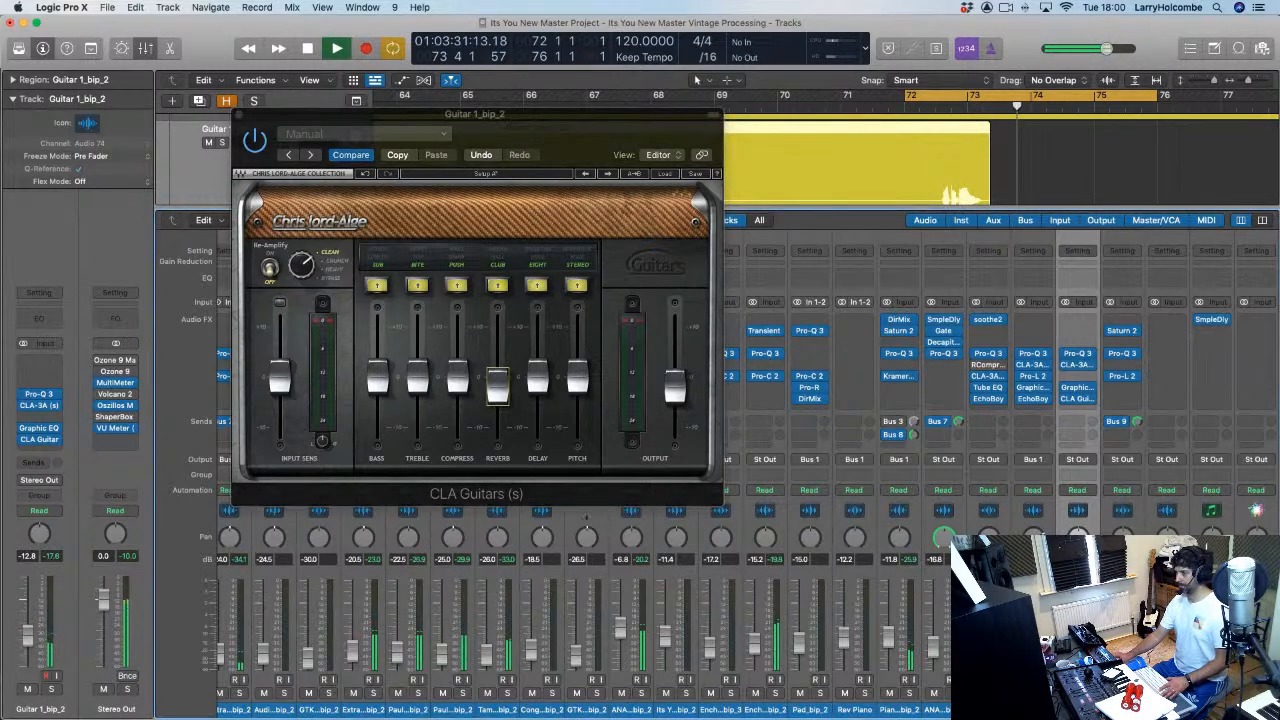
key("space")
left_click(238, 117)
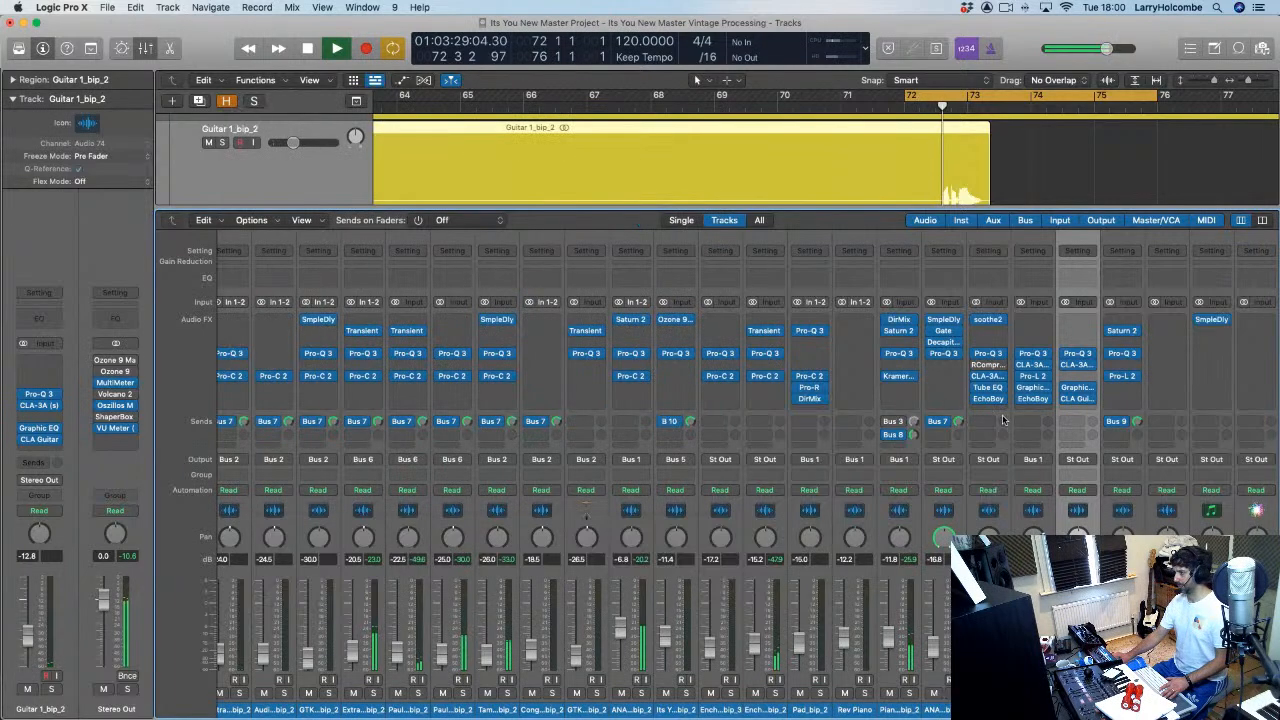
scroll(1005, 420, "right", 3)
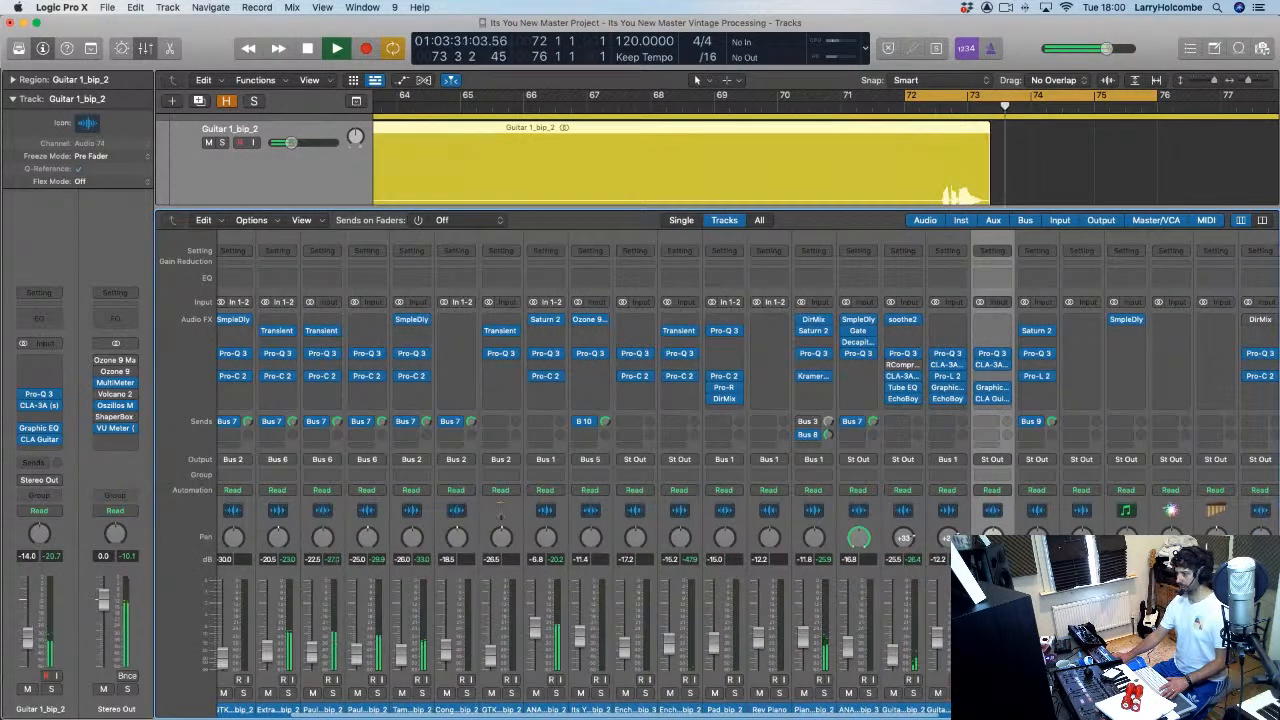
left_click(932, 100)
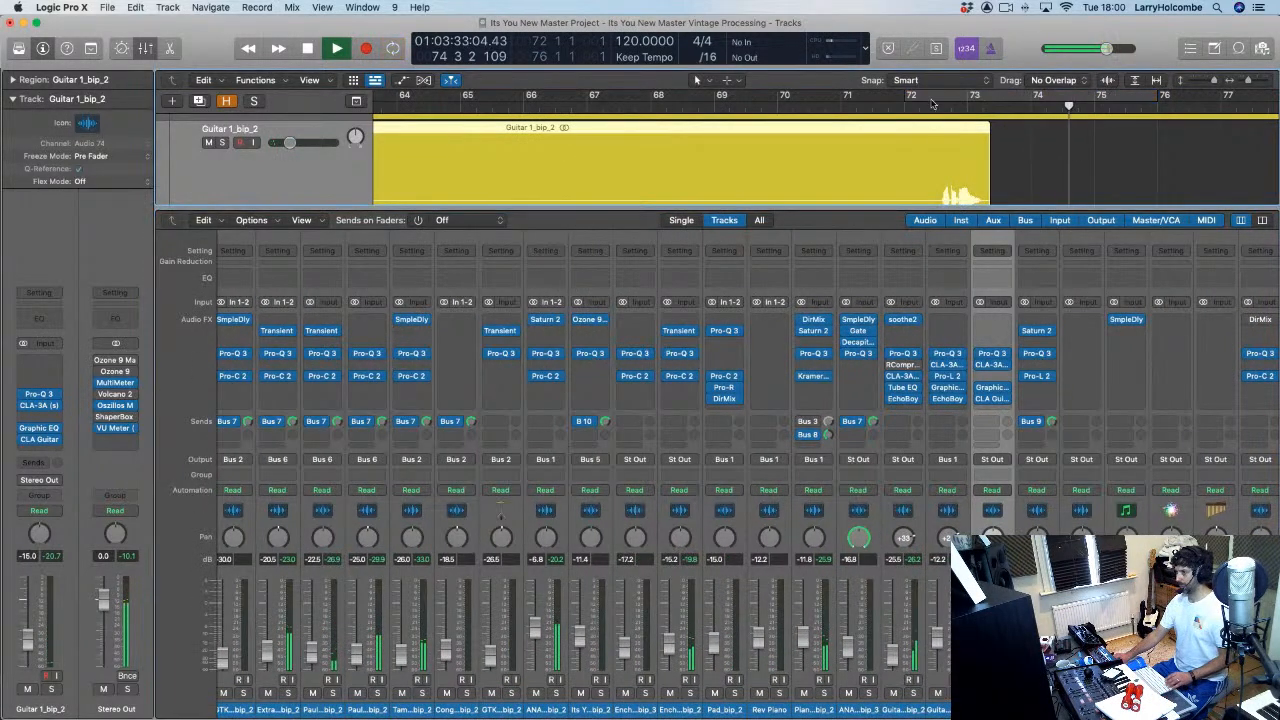
Step: Review the guitar, flute, strings and ambience tracks in the arrangement while playback continues past bar 75
scroll(954, 161, "down", 4)
key("x")
scroll(955, 163, "down", 2)
left_click(908, 152)
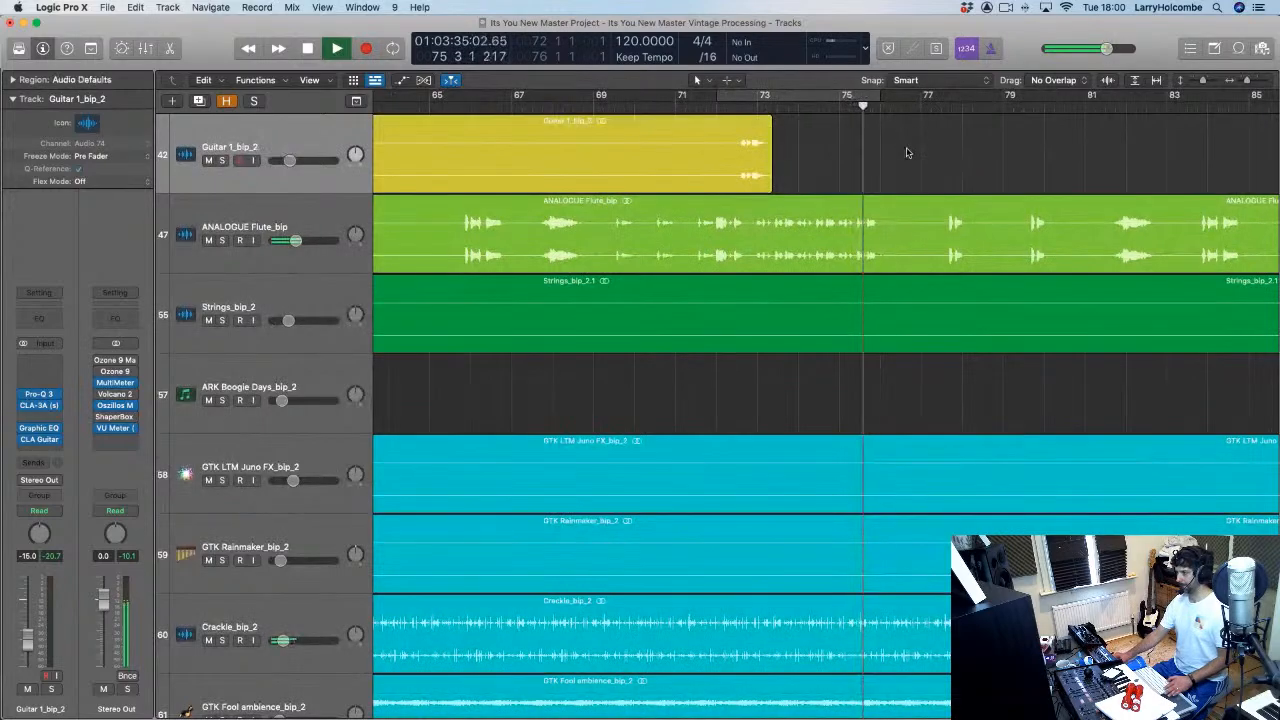
key("super+Up")
key("super+Up")
scroll(906, 155, "down", 2)
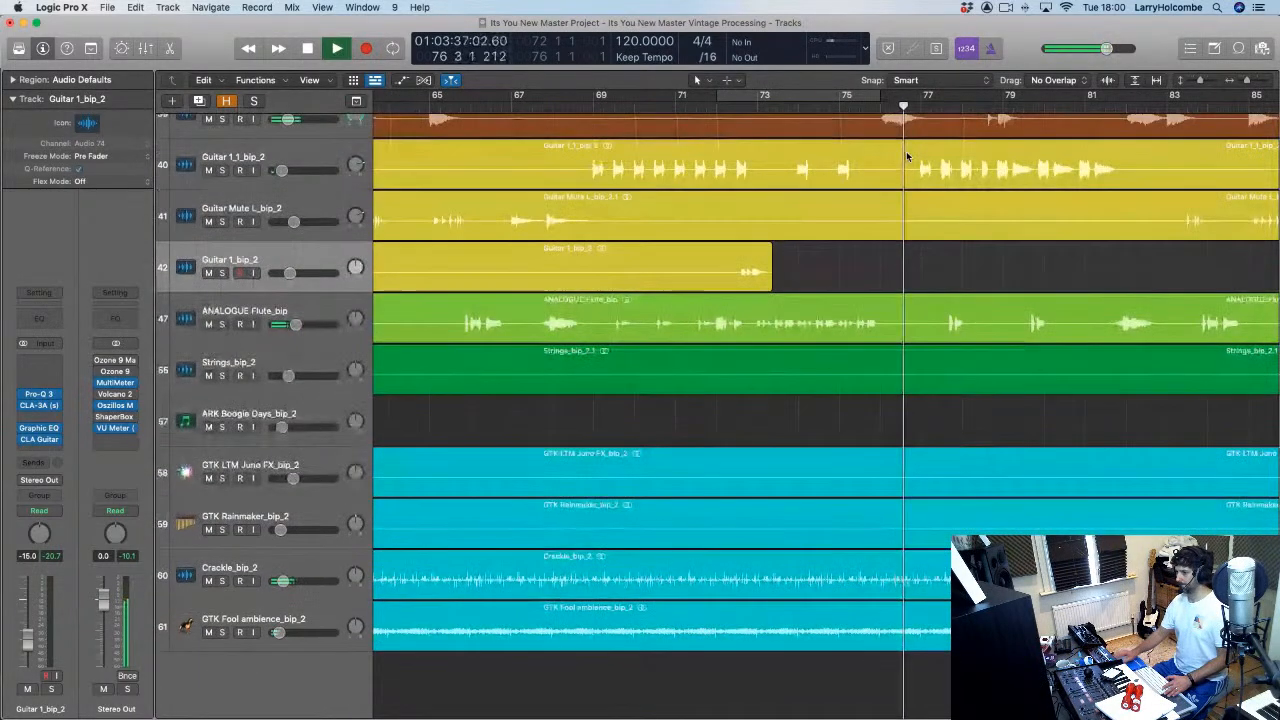
scroll(880, 184, "down", 2)
scroll(874, 187, "up", 3)
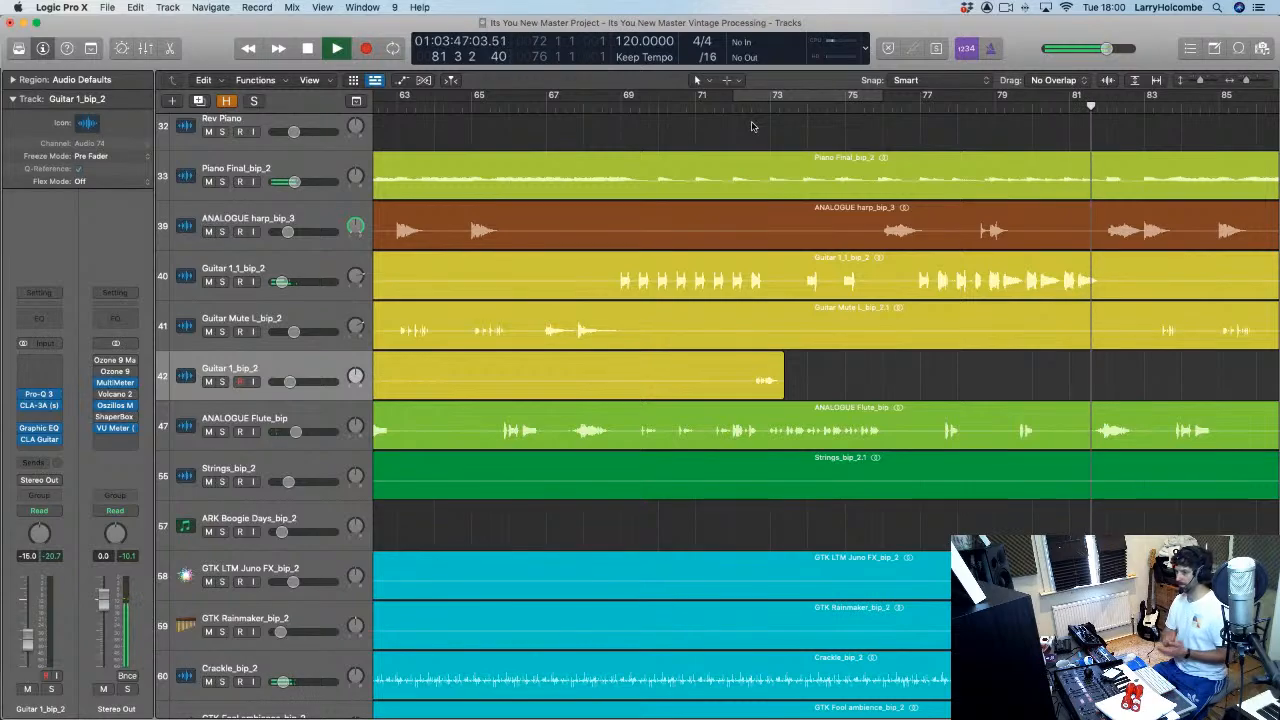
scroll(781, 236, "down", 5)
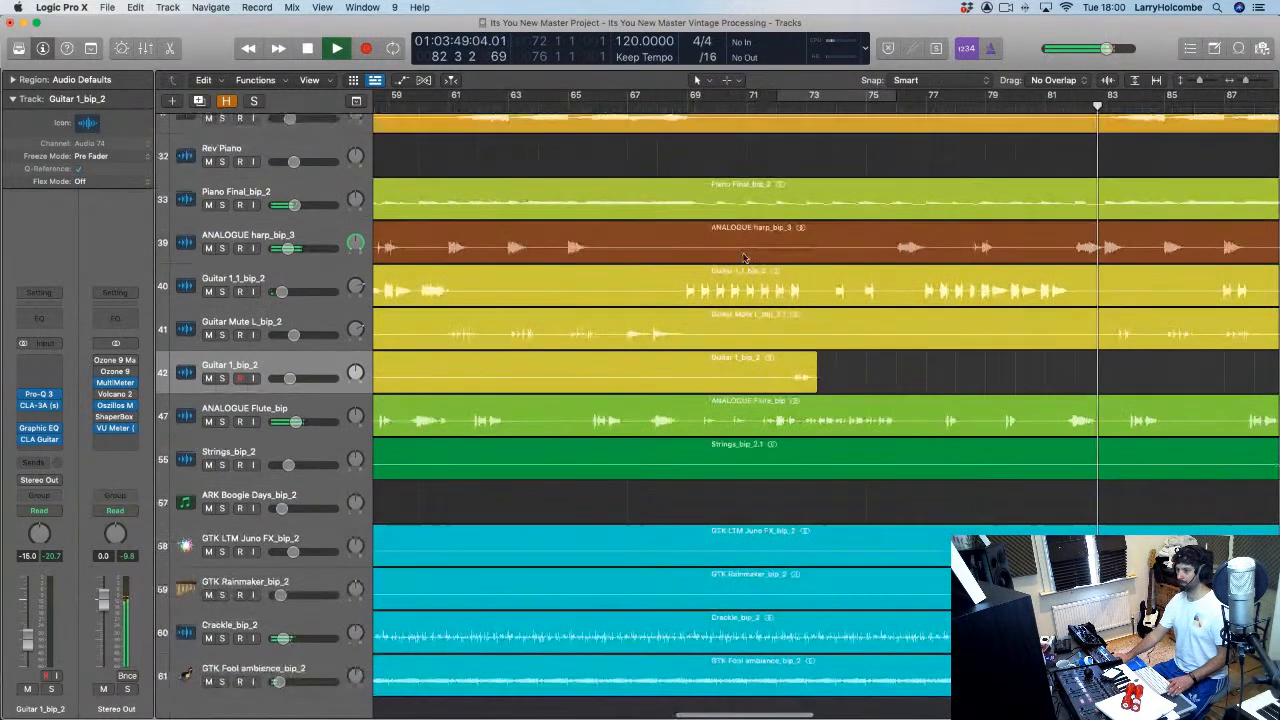
Step: Add Guitar 1_bip_2's CLA Guitars plug-in to Guitar Mute L_bip_2 below EchoBoy
left_click(281, 407)
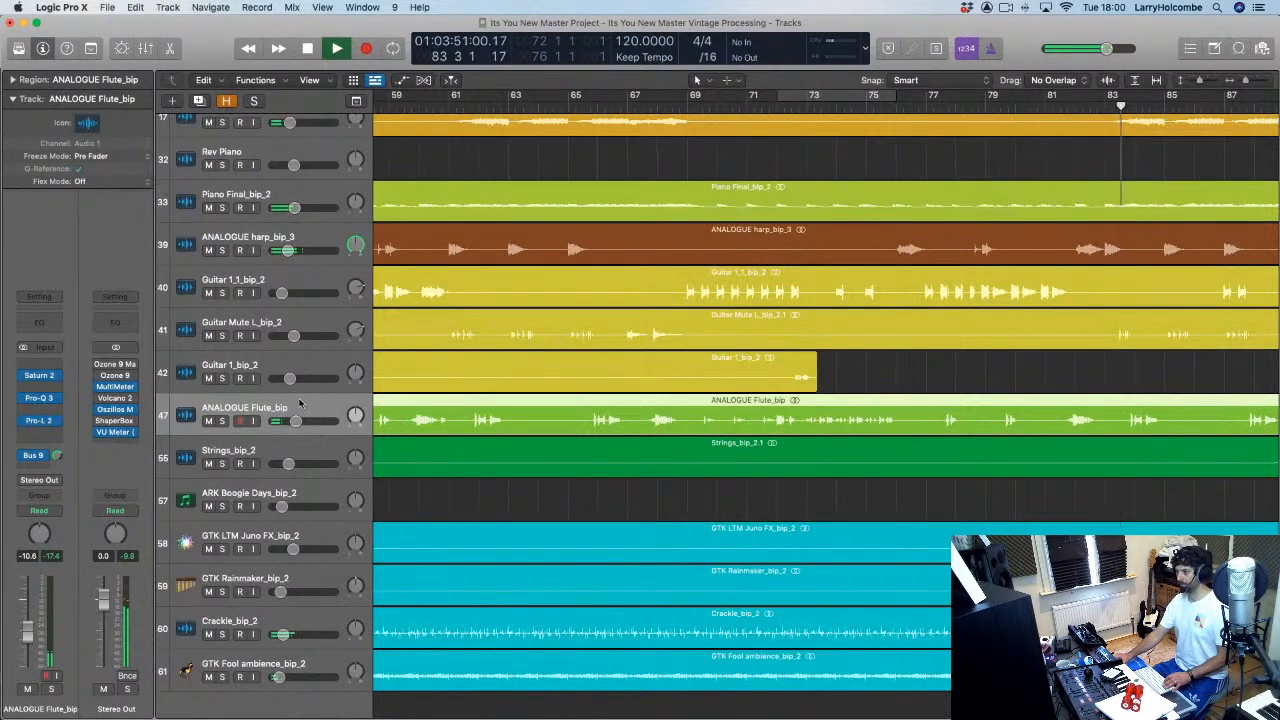
key("x")
scroll(686, 365, "right", 3)
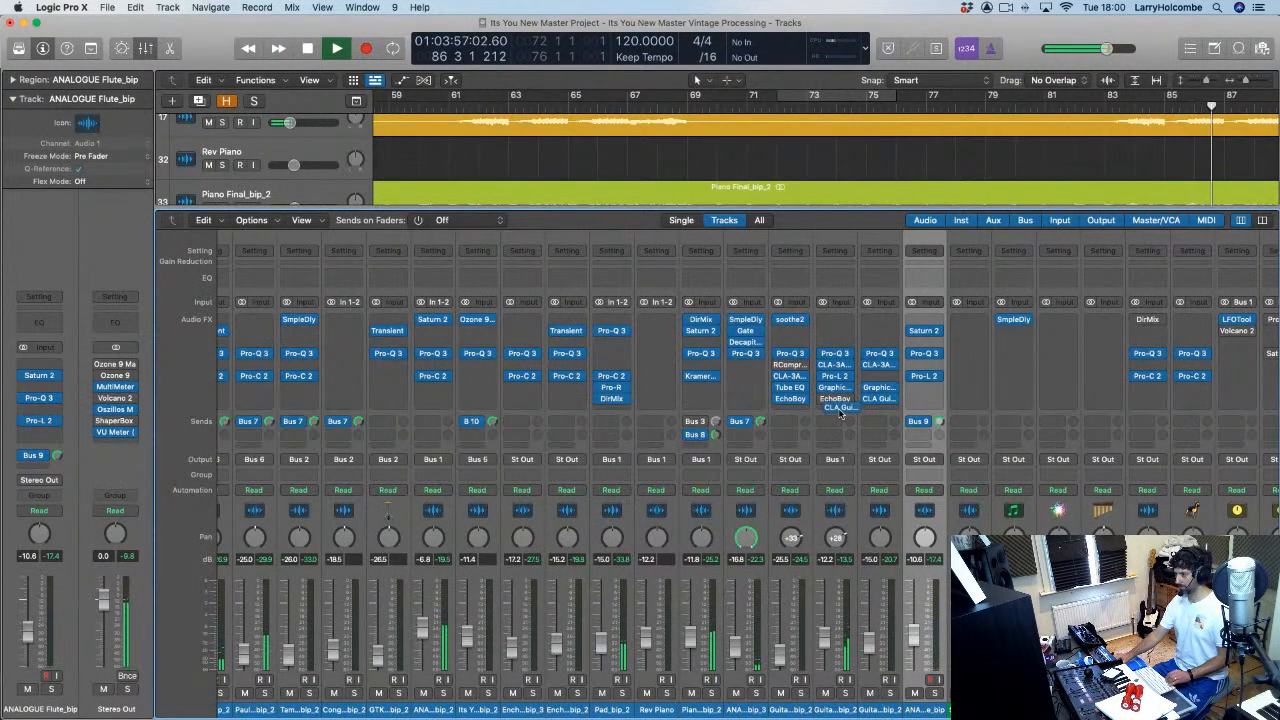
left_click_drag(880, 399, 836, 412)
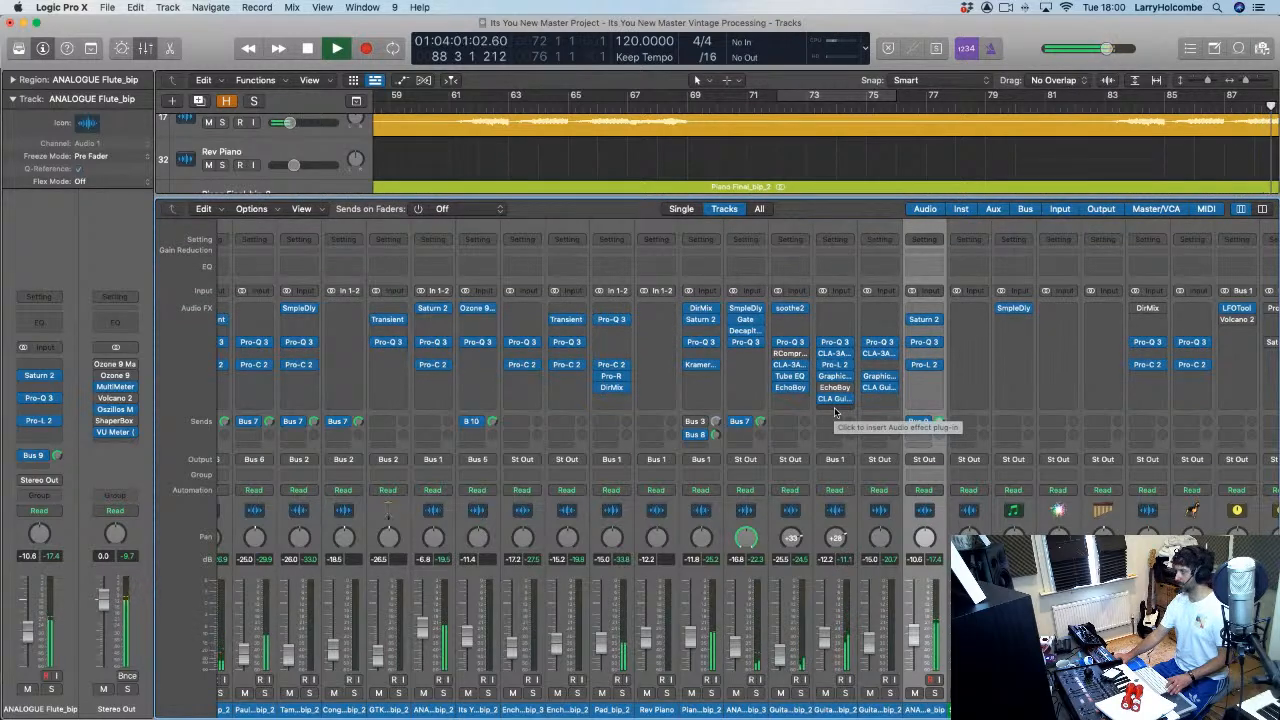
Step: Loop bars 89 to 93 to audition the guitar parts around Marker 1
key("x")
scroll(848, 410, "down", 5)
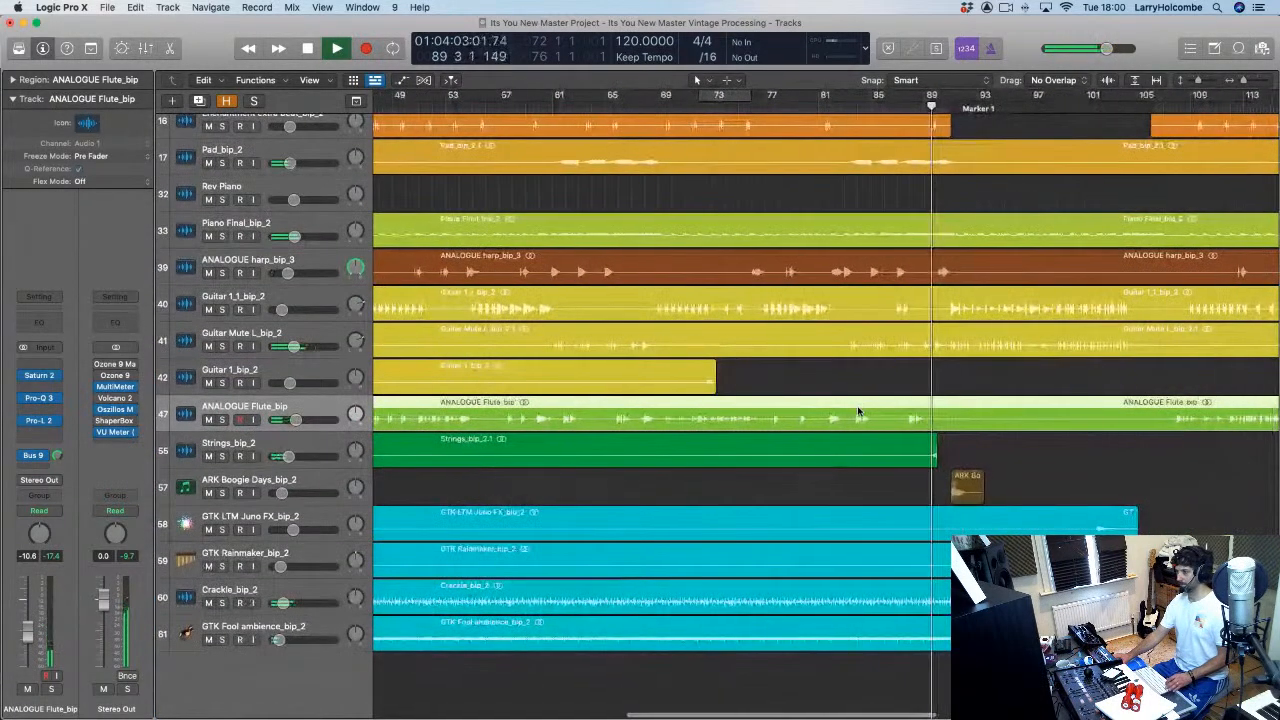
key("x")
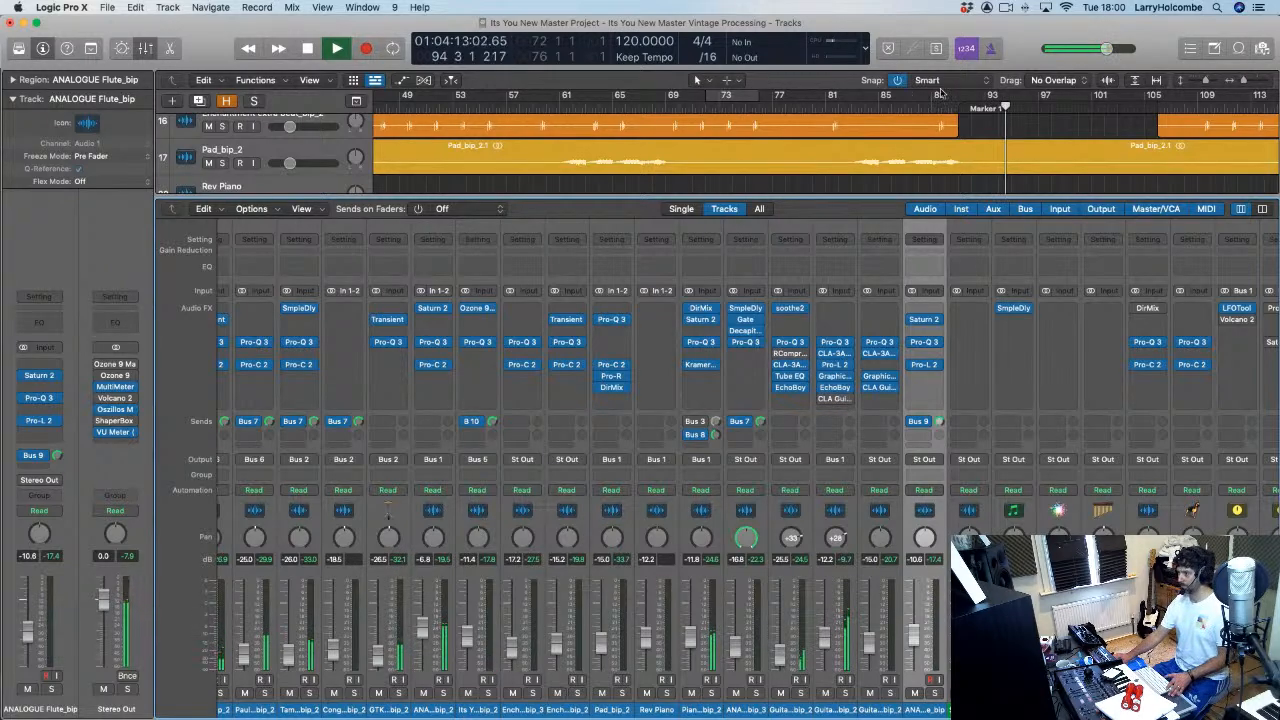
left_click_drag(935, 97, 987, 97)
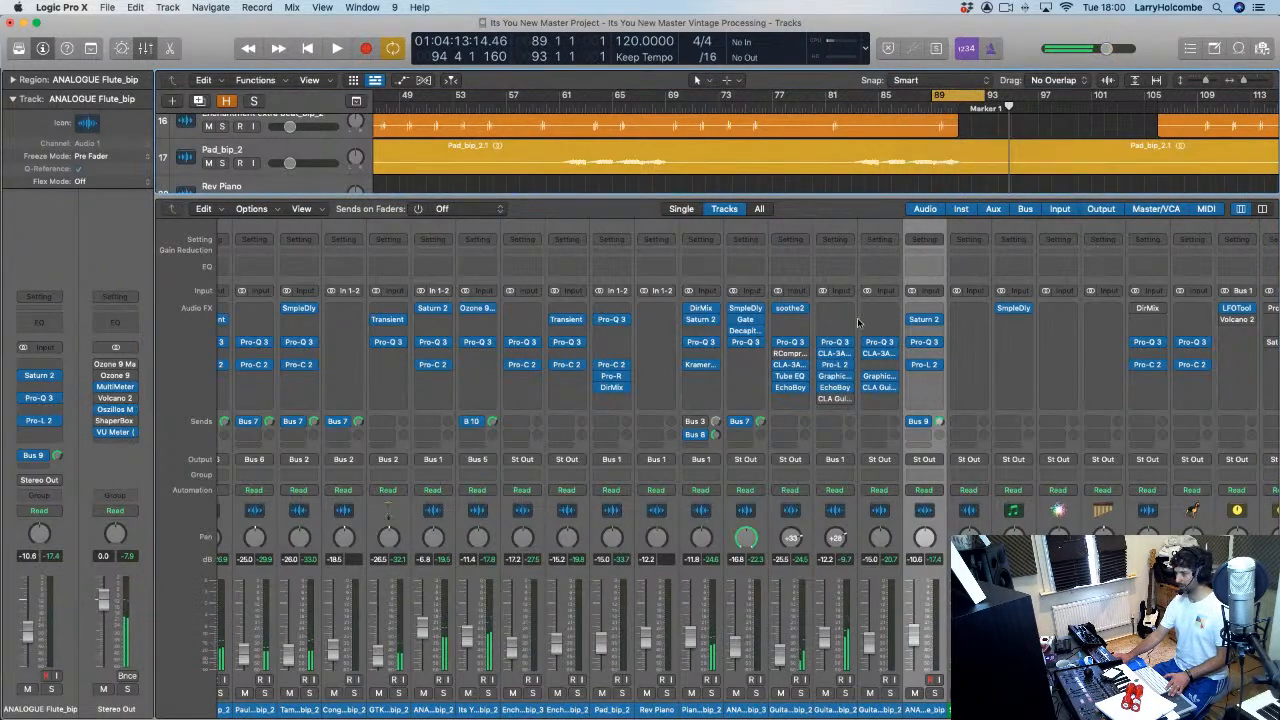
key("space")
Step: Raise the Treble and Reverb faders of CLA Guitars on Guitar Mute L_bip_2 slightly while the loop plays
left_click(836, 399)
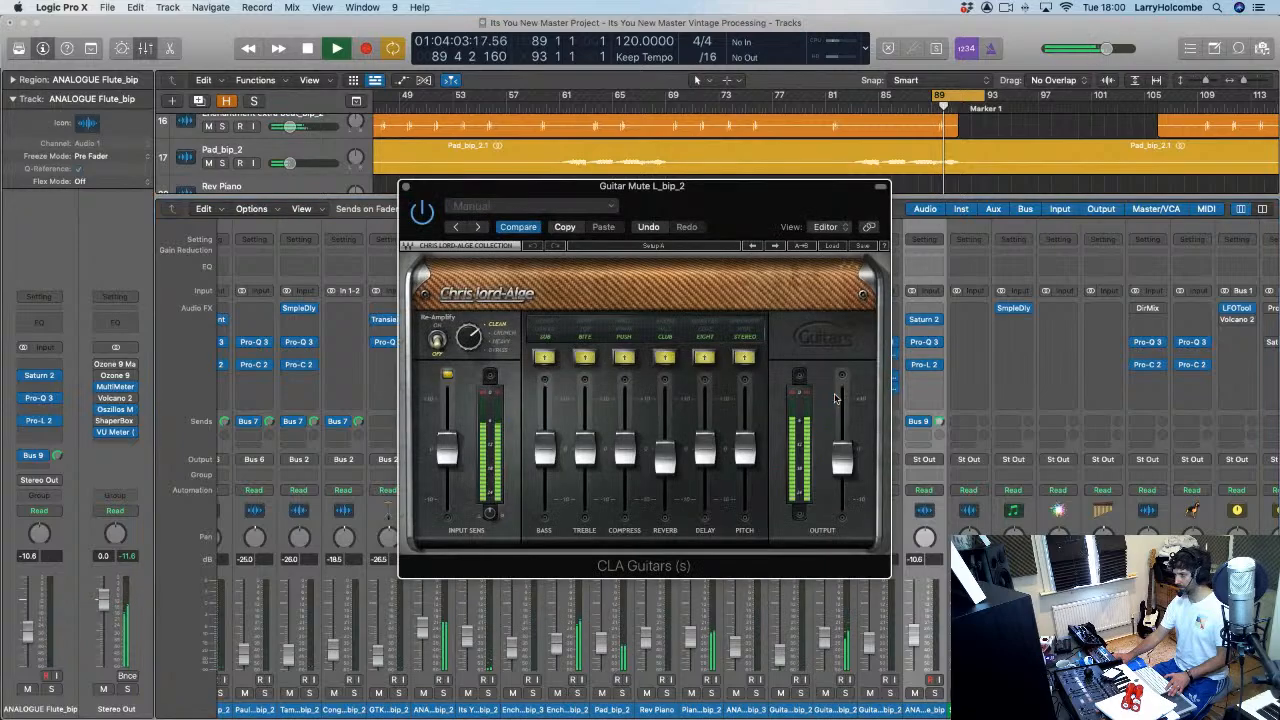
mouse_move(585, 452)
left_mouse_down()
mouse_move(581, 399)
mouse_move(585, 451)
left_mouse_up()
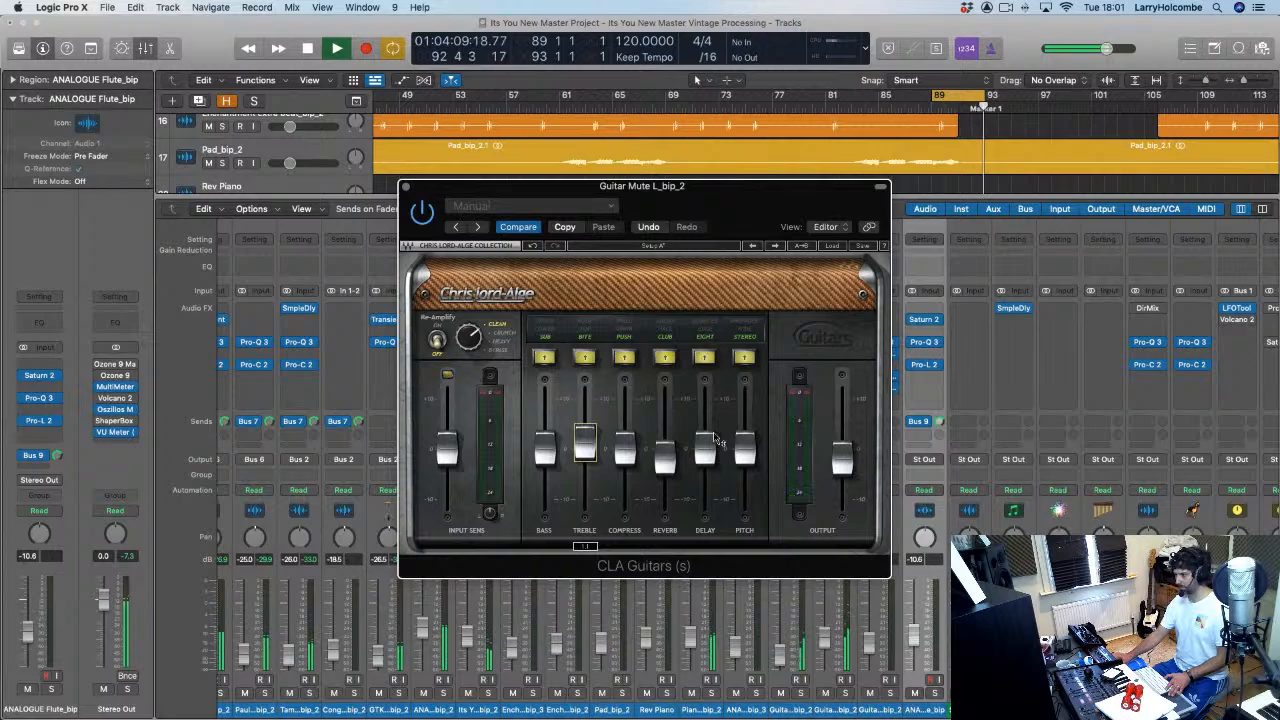
left_click_drag(664, 456, 663, 435)
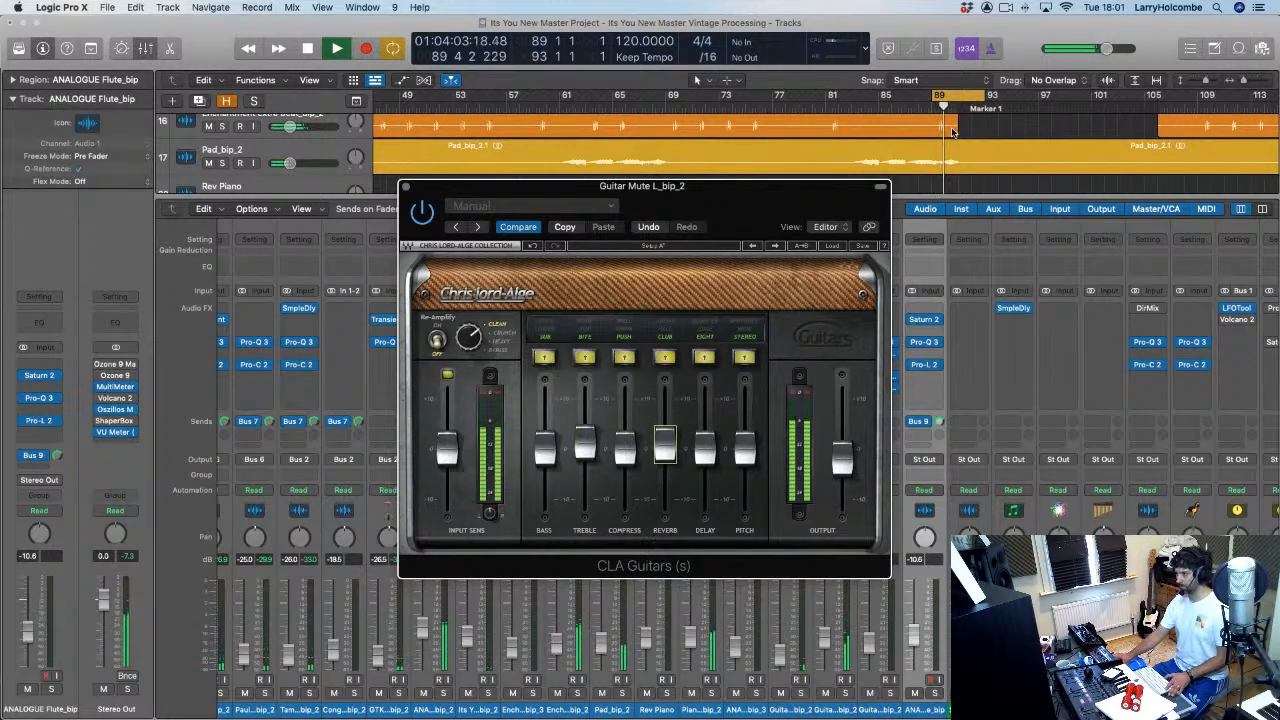
Step: Loop bars 91 to 107 to audition CLA Guitars on Guitar Mute L_bip_2, and close the plug-in
left_click(958, 98)
left_click_drag(959, 97, 1171, 97)
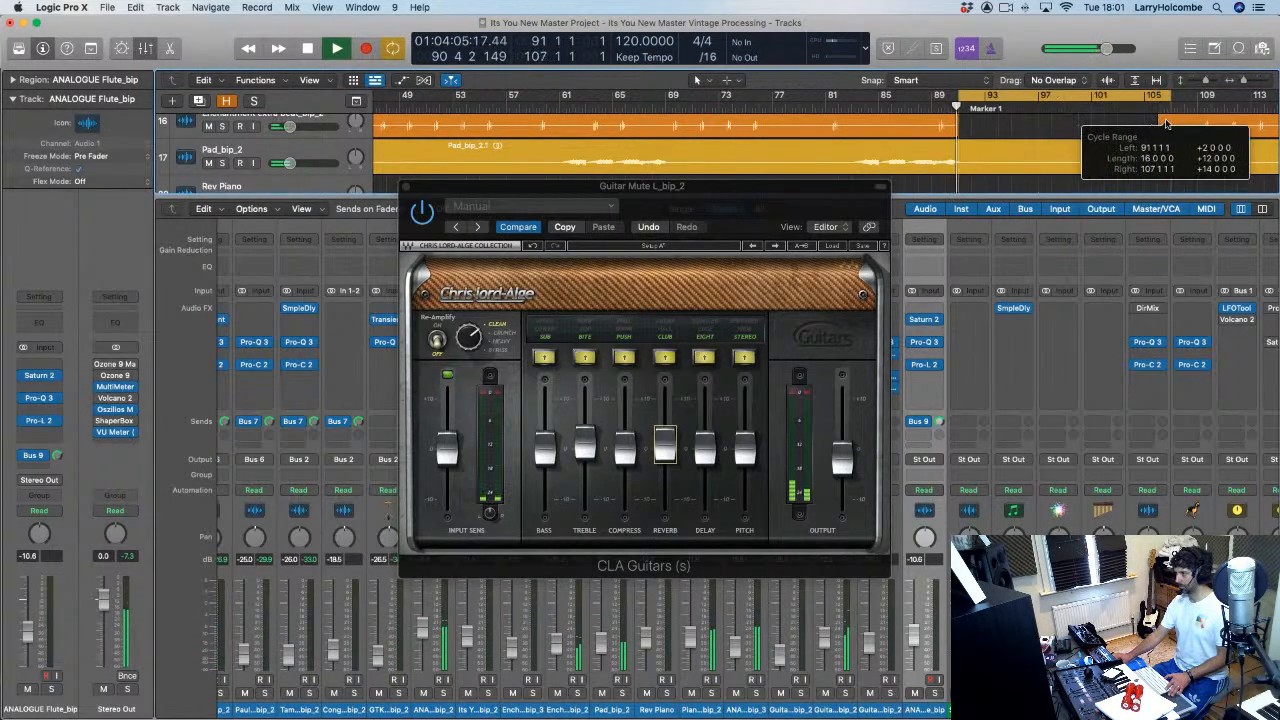
left_click(407, 189)
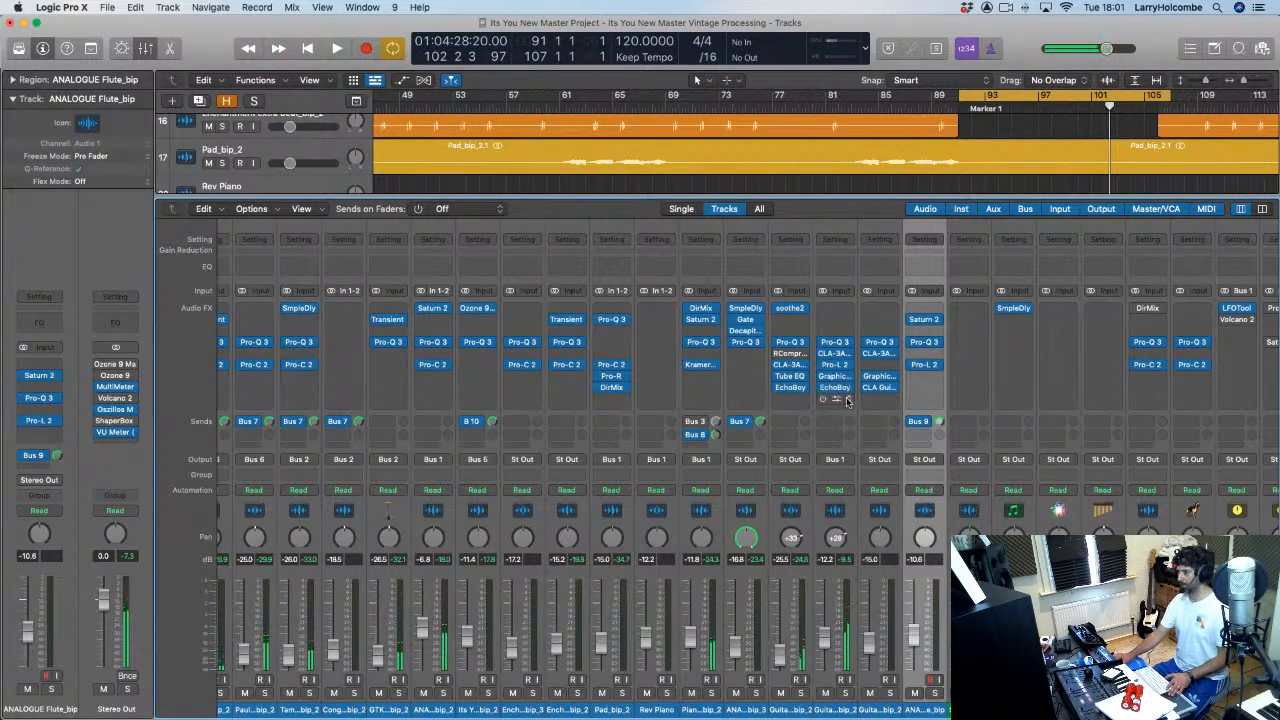
Step: Remove CLA Guitars from Guitar Mute L_bip_2
left_click(847, 401)
left_click(850, 308)
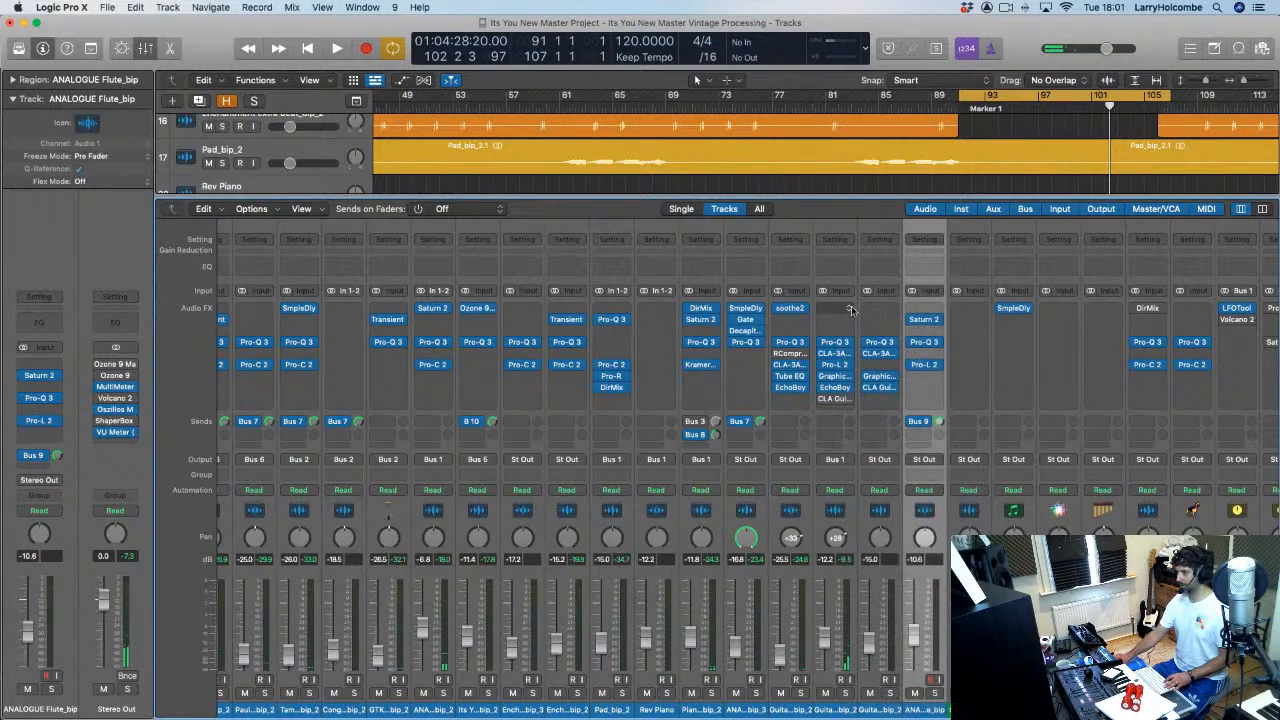
left_click(847, 398)
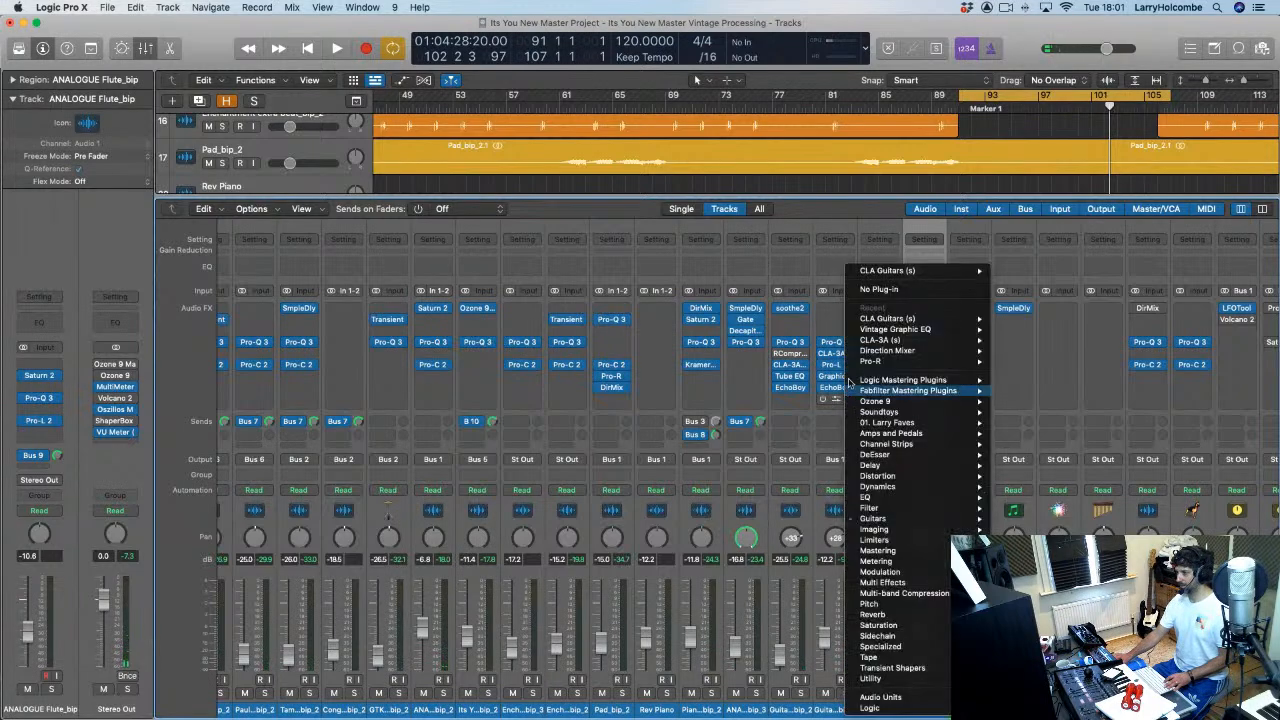
left_click(859, 290)
Step: Loop bars 96 to 102 and play Guitar Mute L_bip_2 soloed
key("x")
key("z")
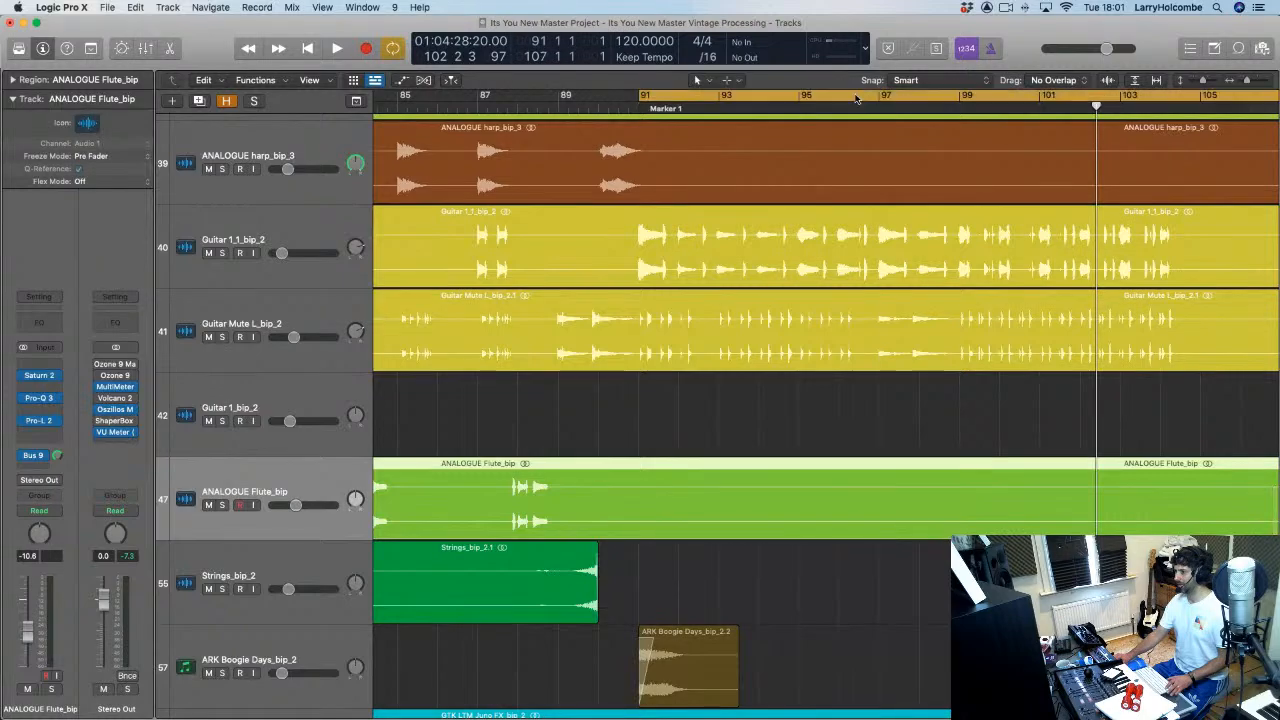
left_click_drag(852, 98, 1078, 98)
key("space")
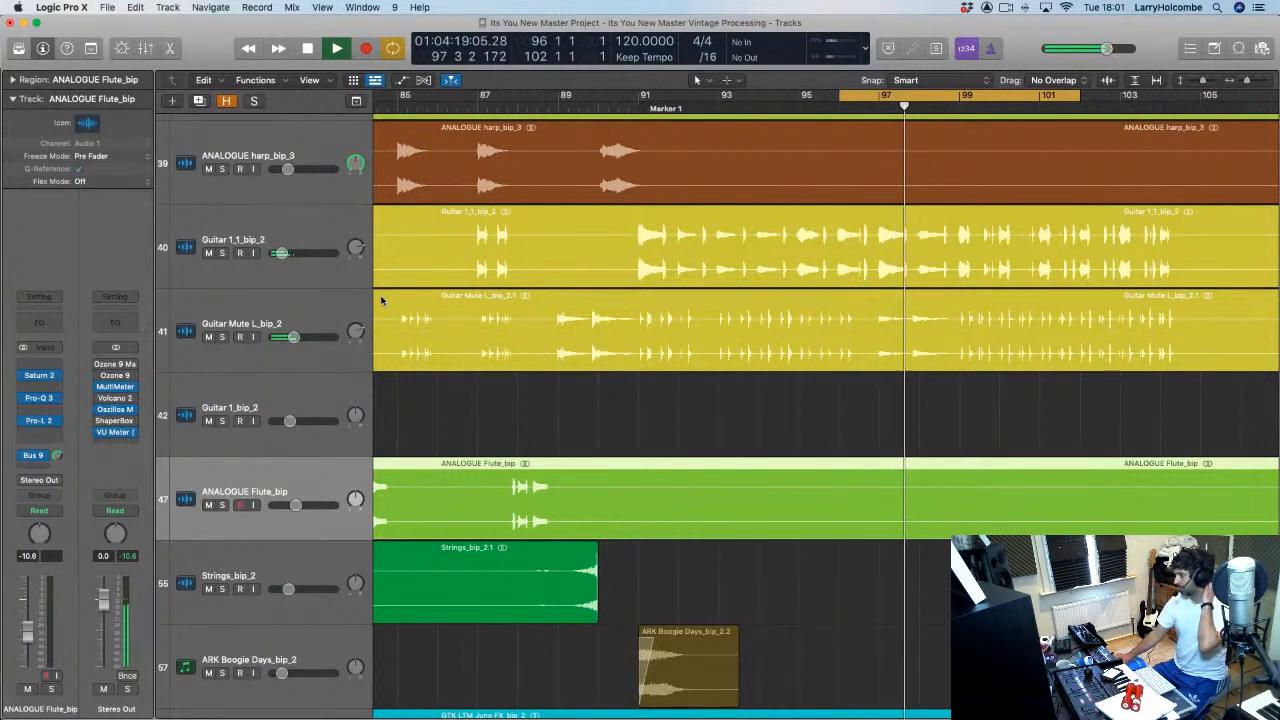
key("space")
left_click(222, 337)
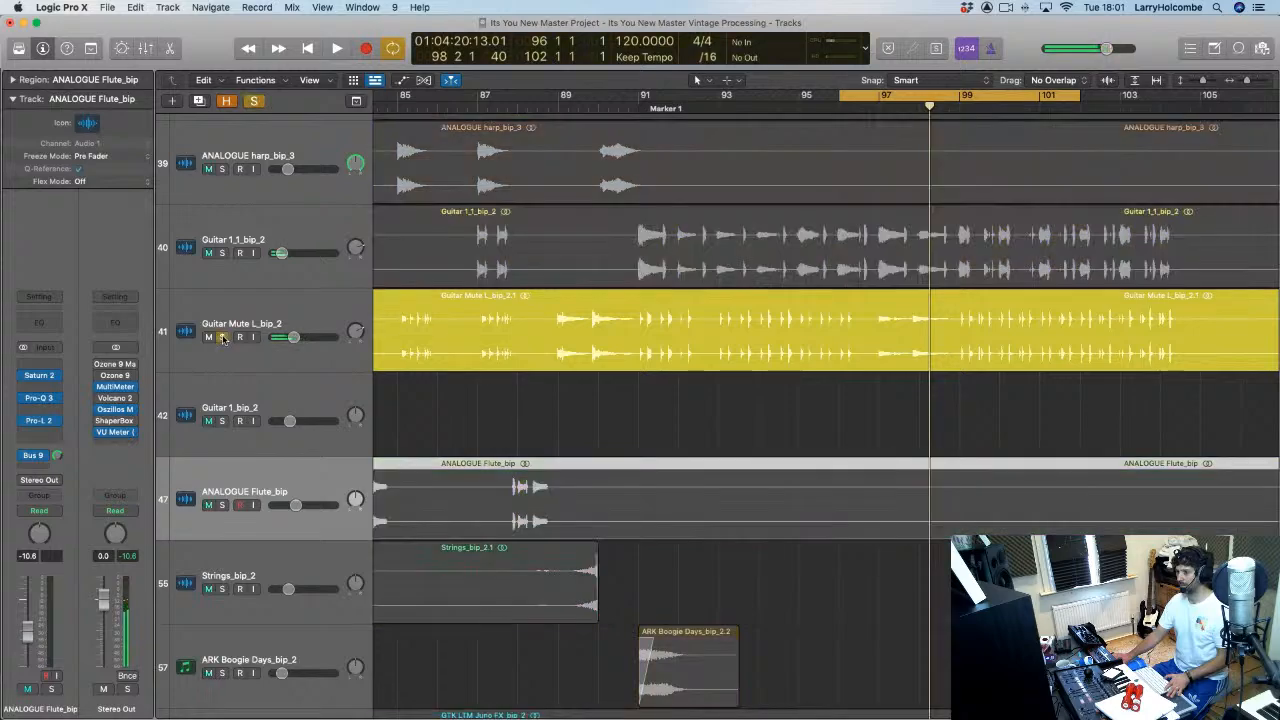
key("space")
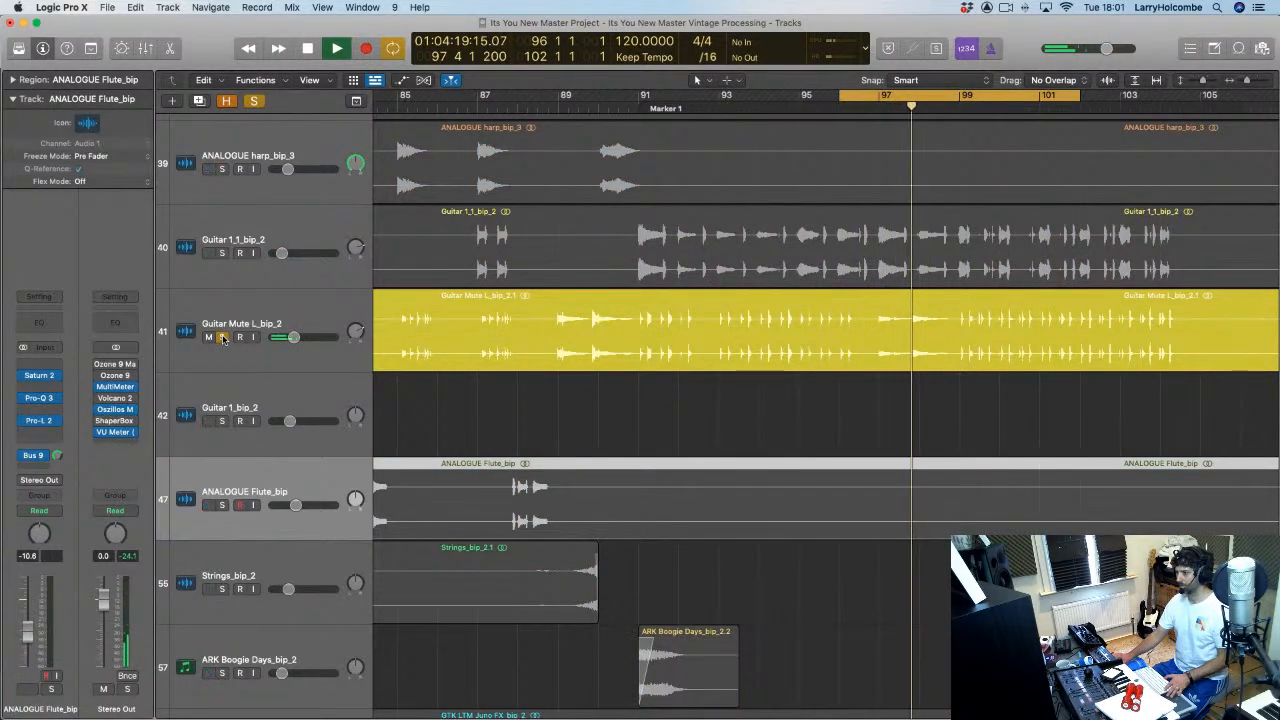
Step: Lower Guitar Mute L_bip_2's volume automation to -17.8 dB from bar 97 beat 4 to bar 98 beat 4 and check it in playback
left_click_drag(823, 269, 1040, 485)
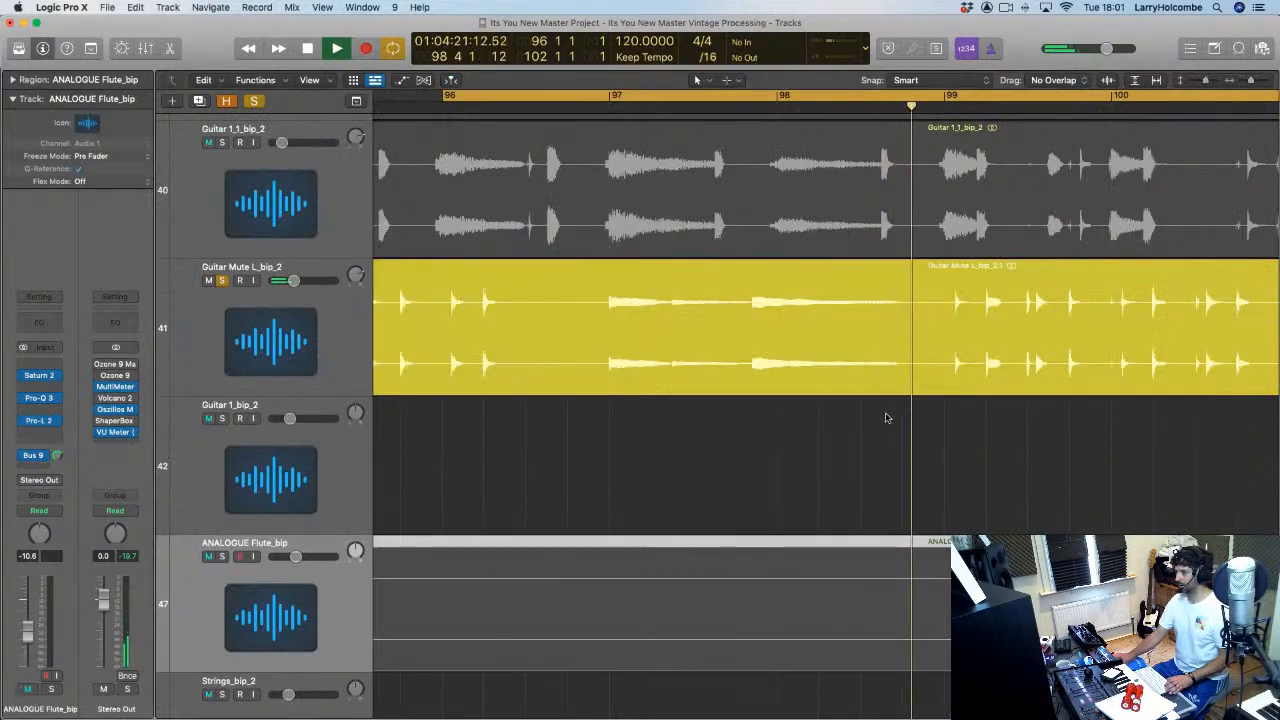
key("a")
left_click_drag(746, 351, 923, 361)
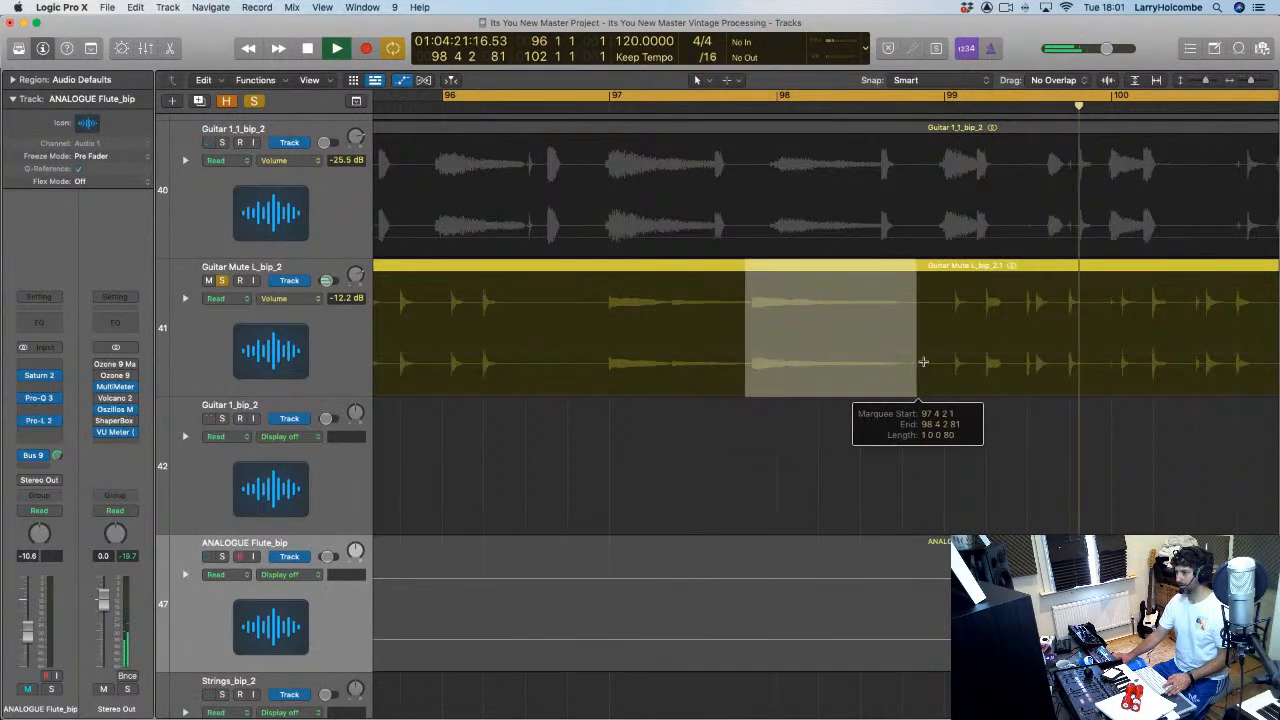
key("space")
left_click_drag(815, 358, 813, 370)
key("space")
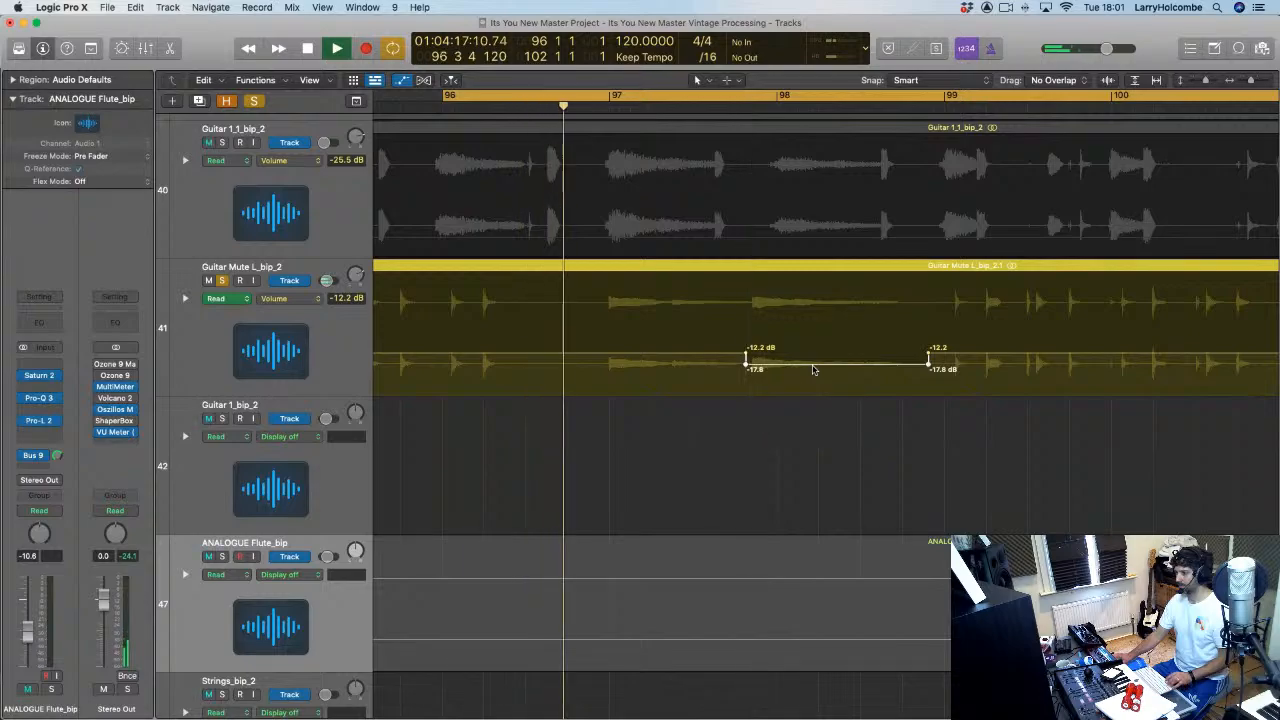
scroll(813, 370, "down", 5)
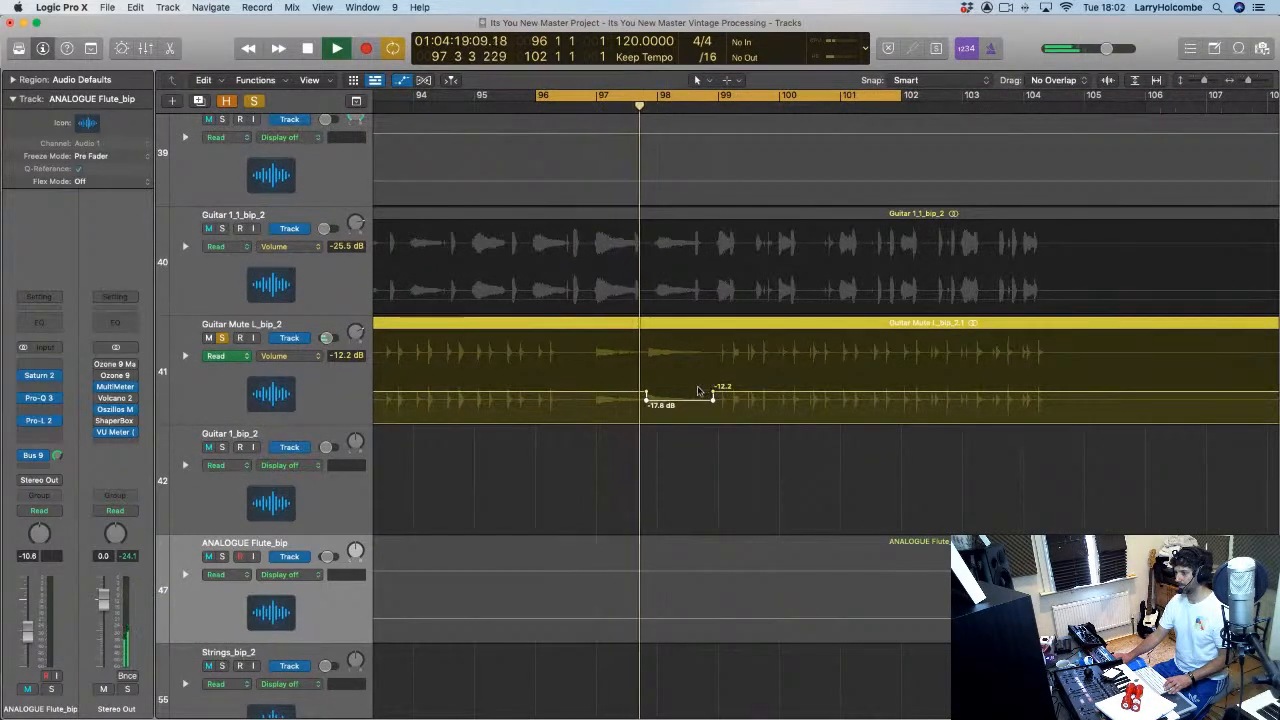
key("a")
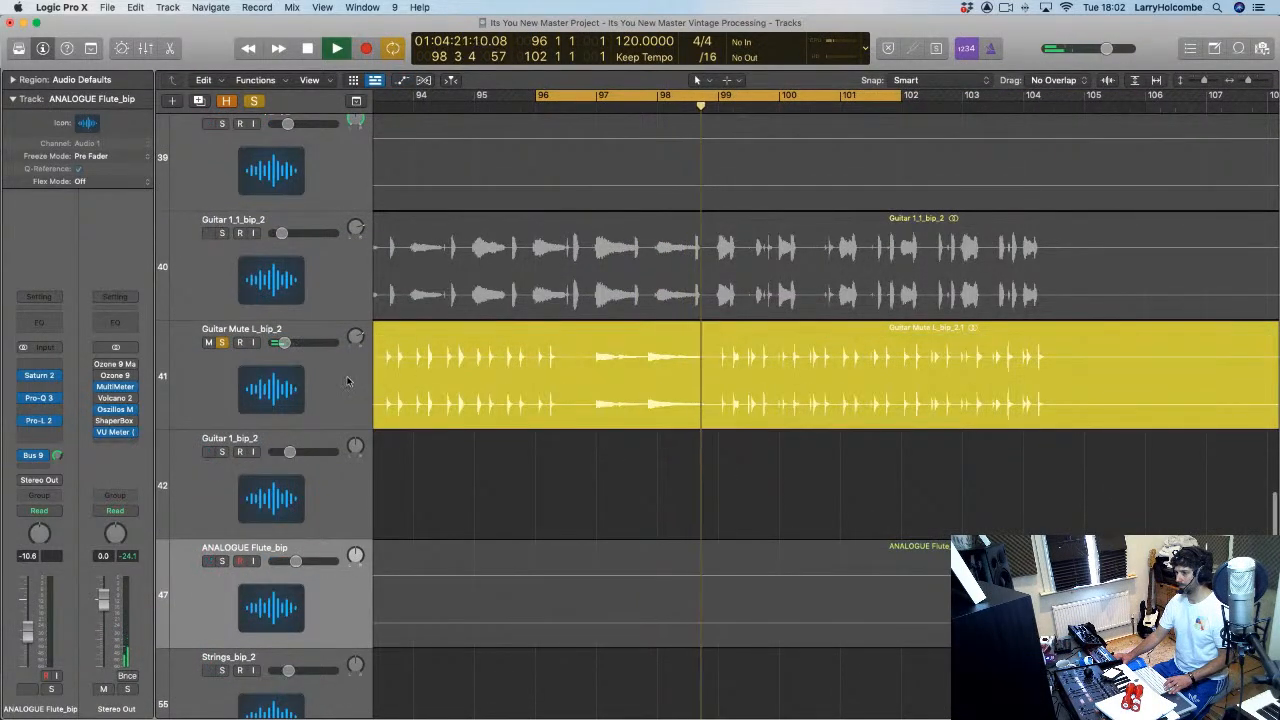
Step: Check the EchoBoy settings on Guitar Mute L_bip_2 and close the plug-in
left_click(348, 381)
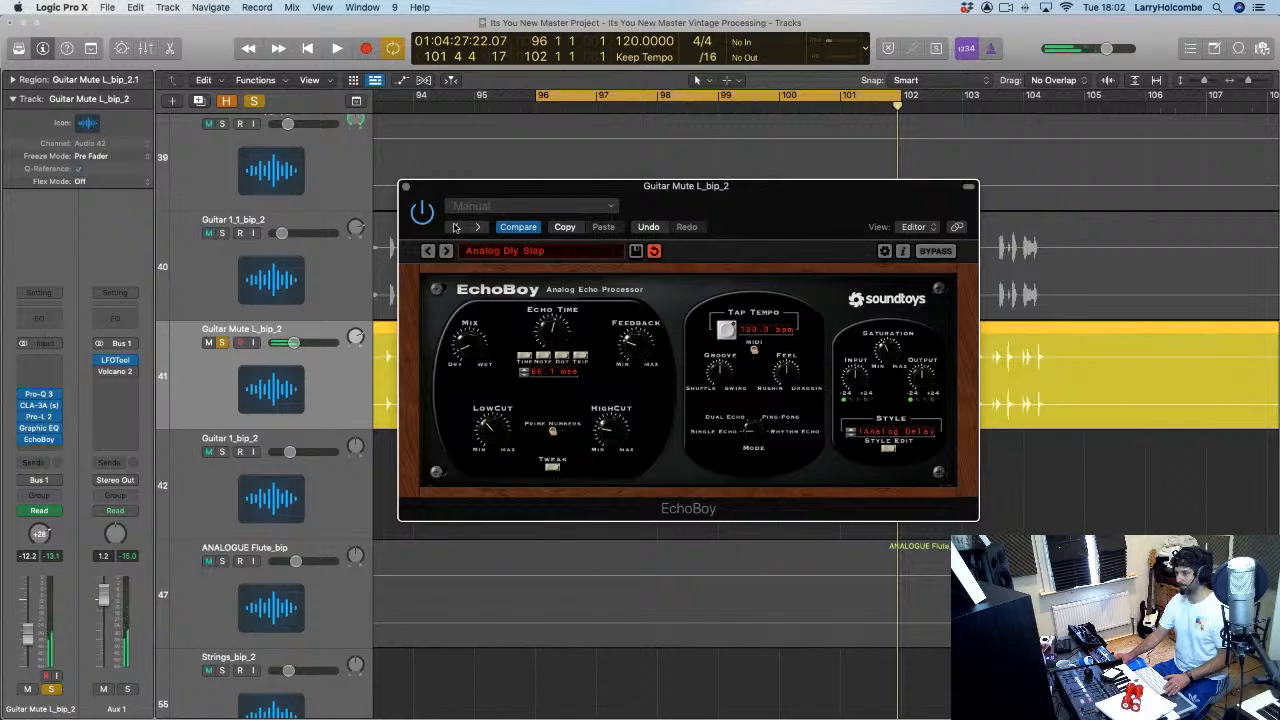
left_click(406, 188)
key("super+Up")
key("super+Up")
key("super+Left")
key("super+Left")
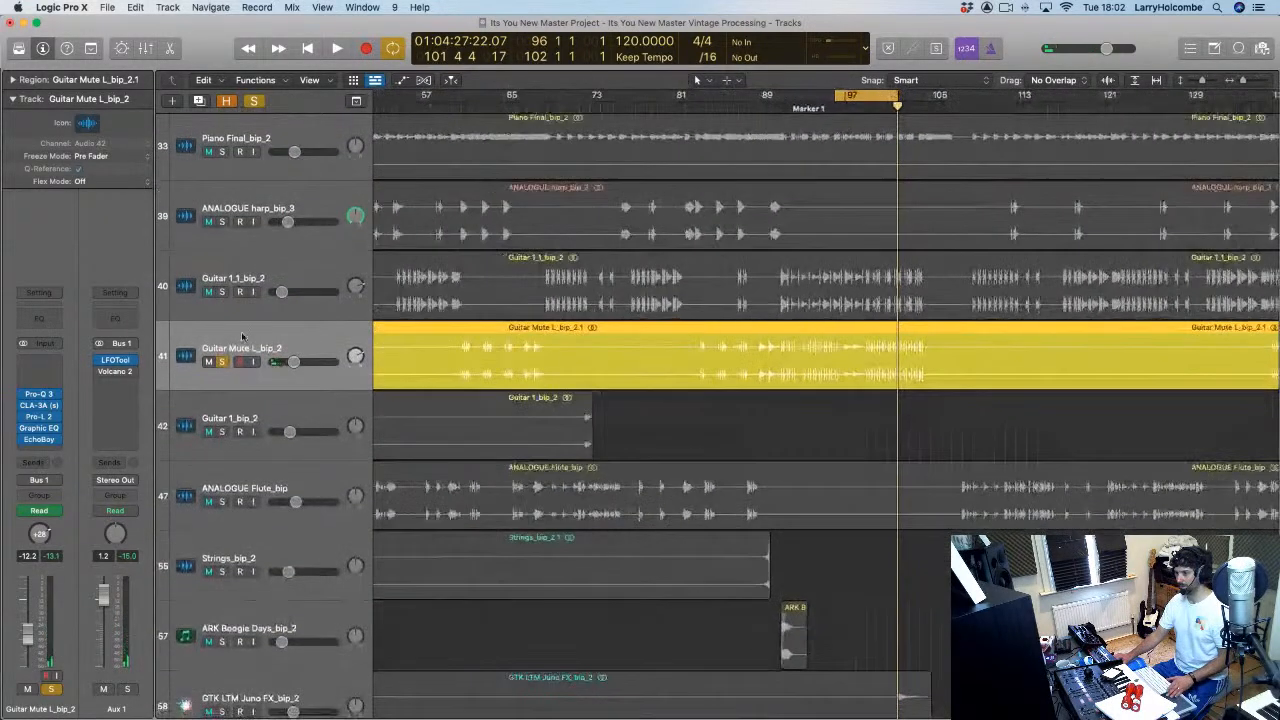
Step: Unsolo Guitar Mute L_bip_2, turn looping off and play the full mix from the section before Marker 1
left_click(222, 362)
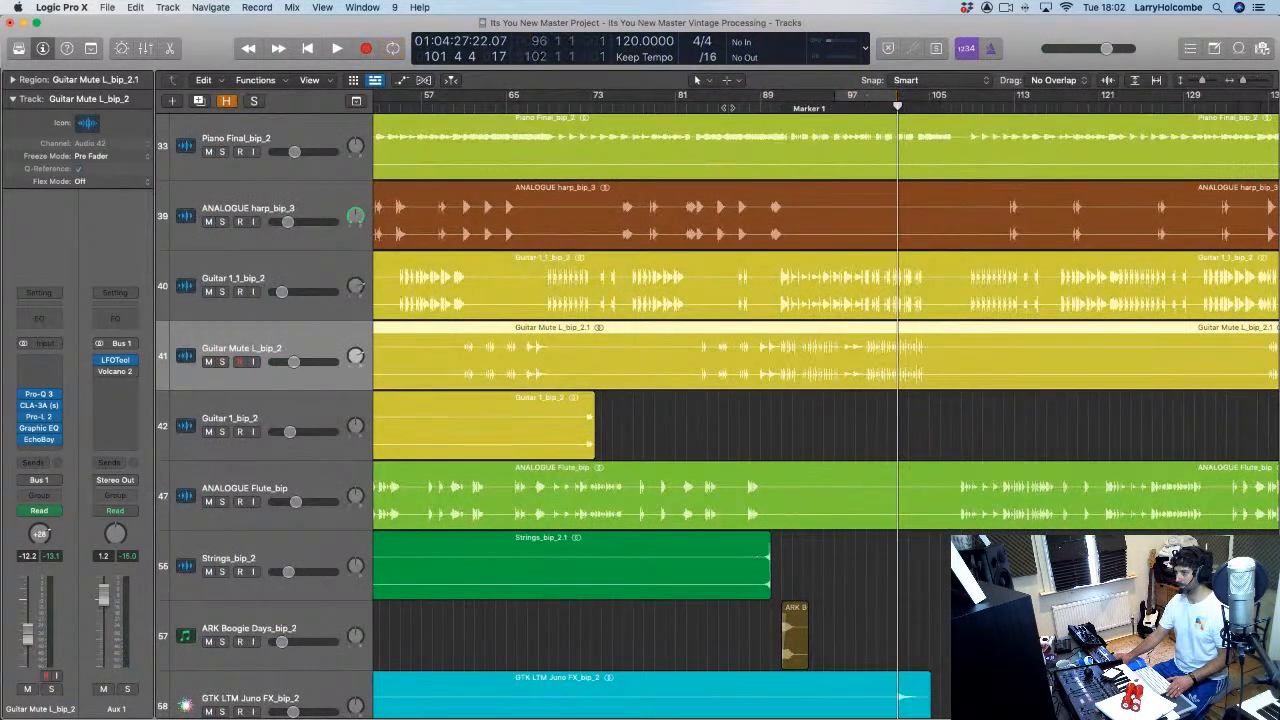
key("space")
key("super+Up")
key("super+Up")
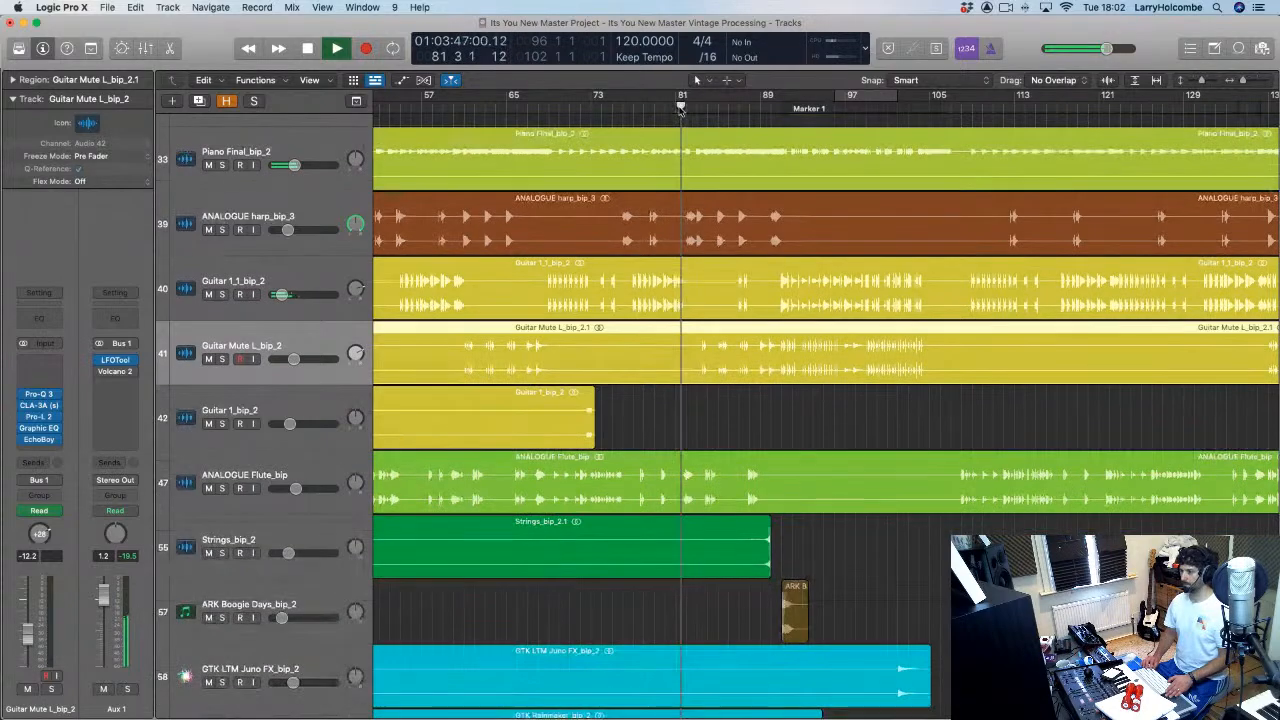
left_click(591, 136)
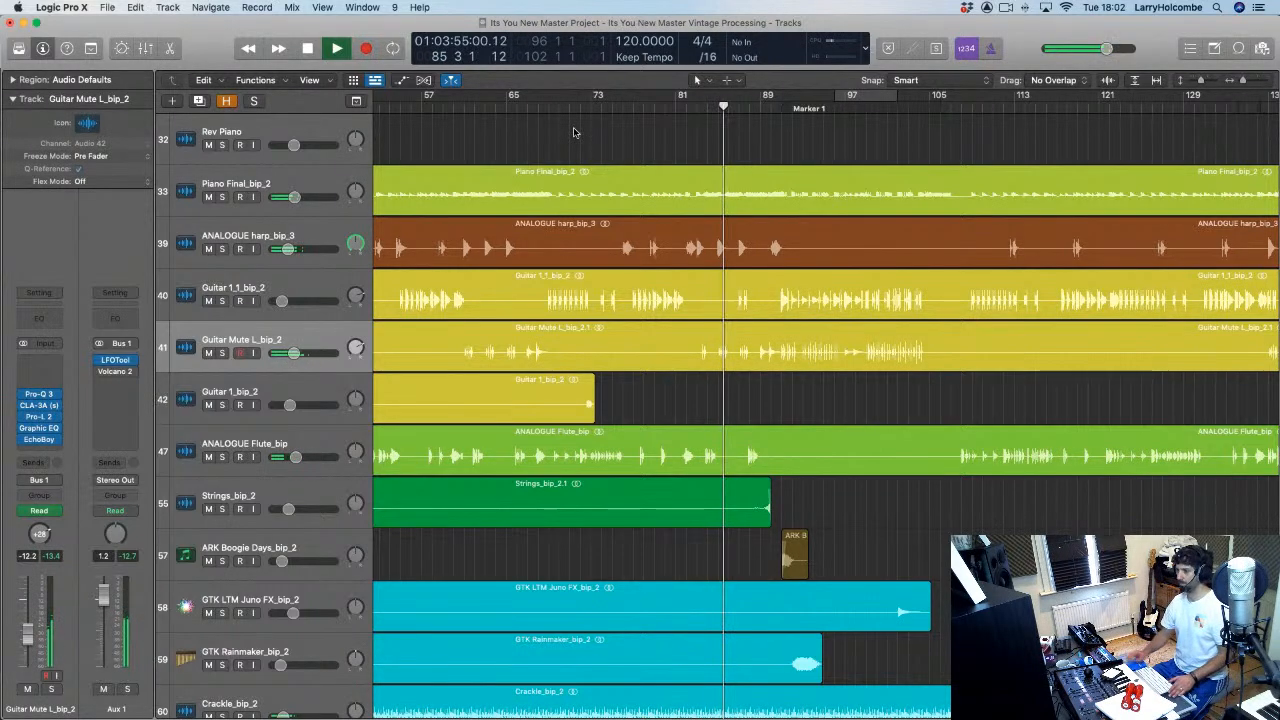
Step: Review the track and aux channel strips in the mixer as the full mix plays, soloing and unsoloing the selected track briefly
key("super+Up")
key("super+Up")
key("super+Up")
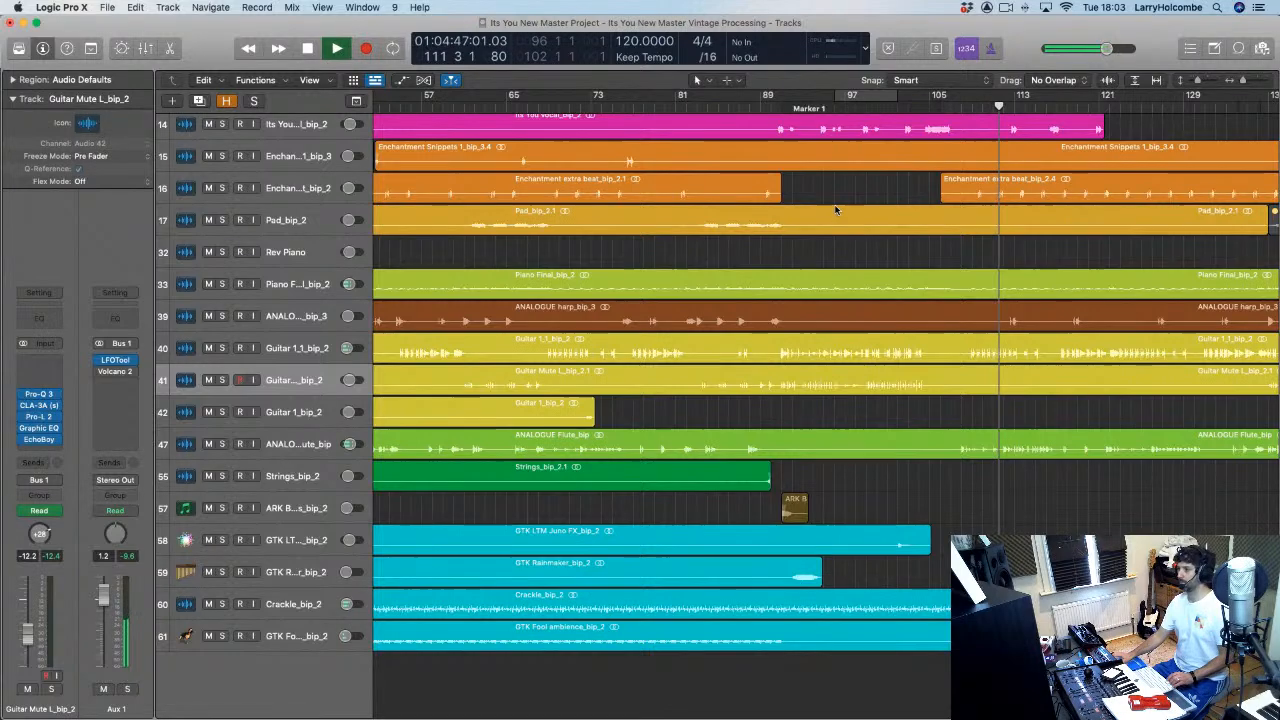
key("x")
scroll(823, 366, "right", 10)
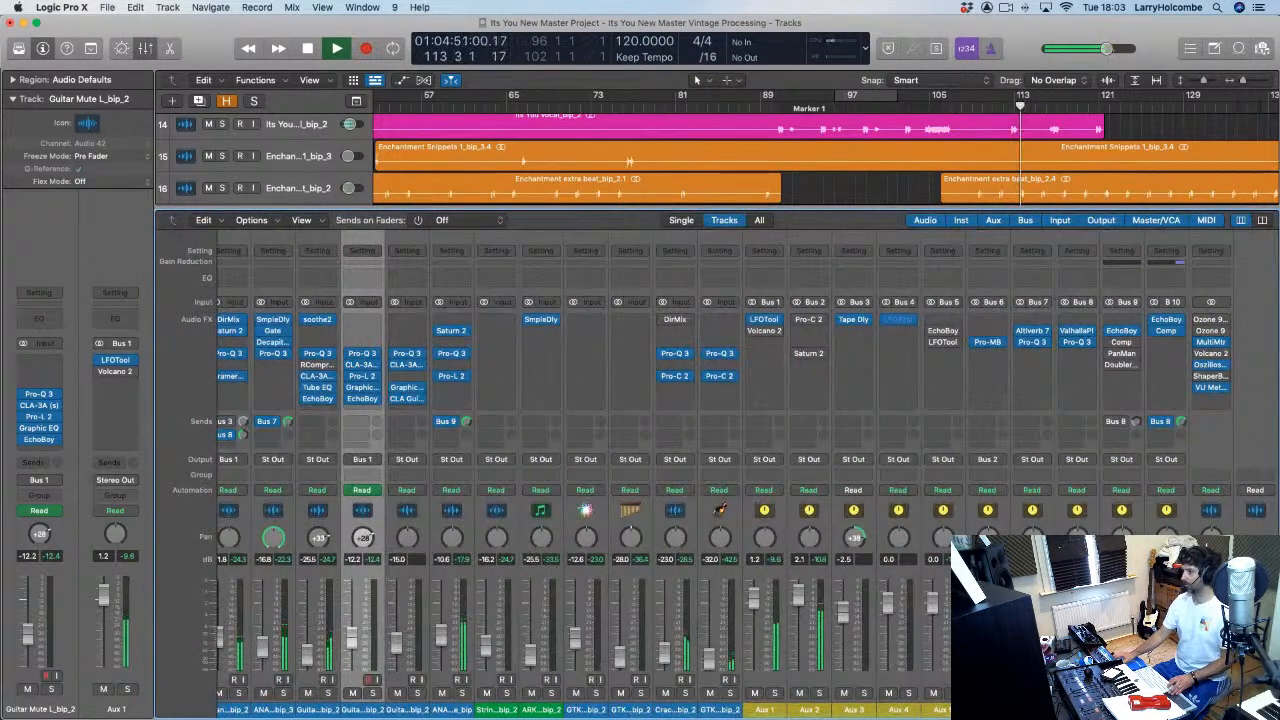
key("s")
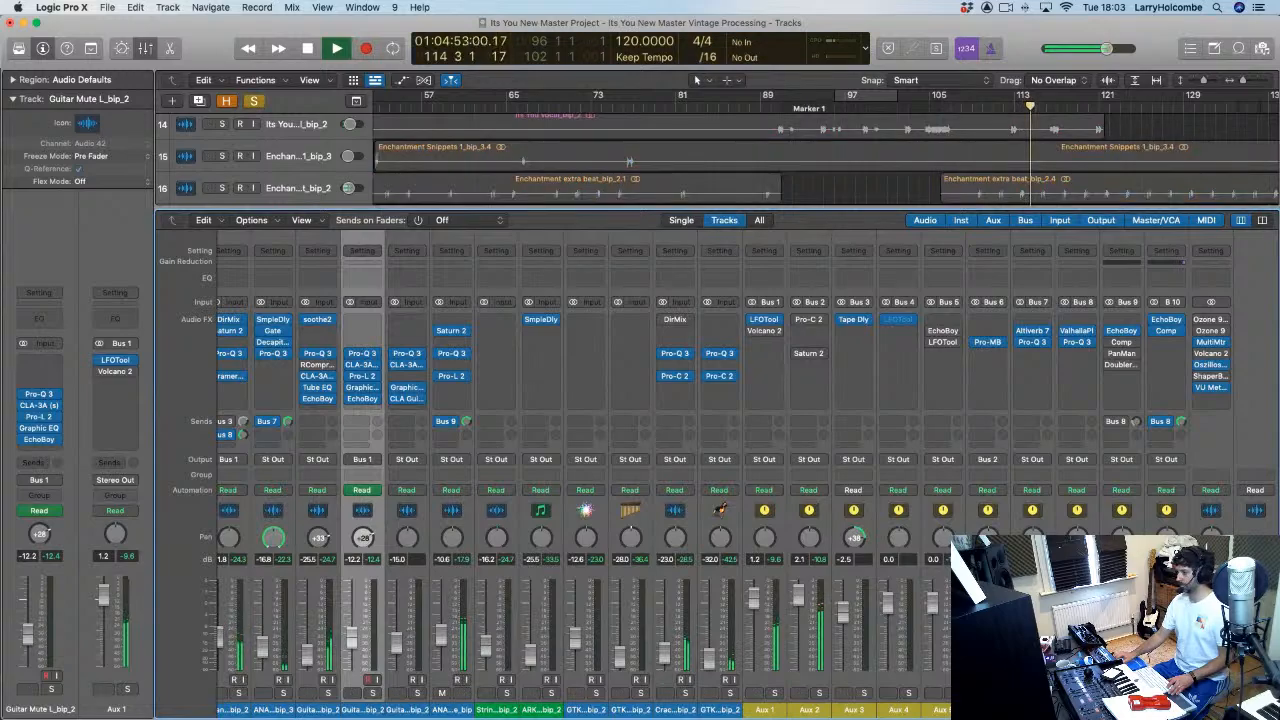
key("s")
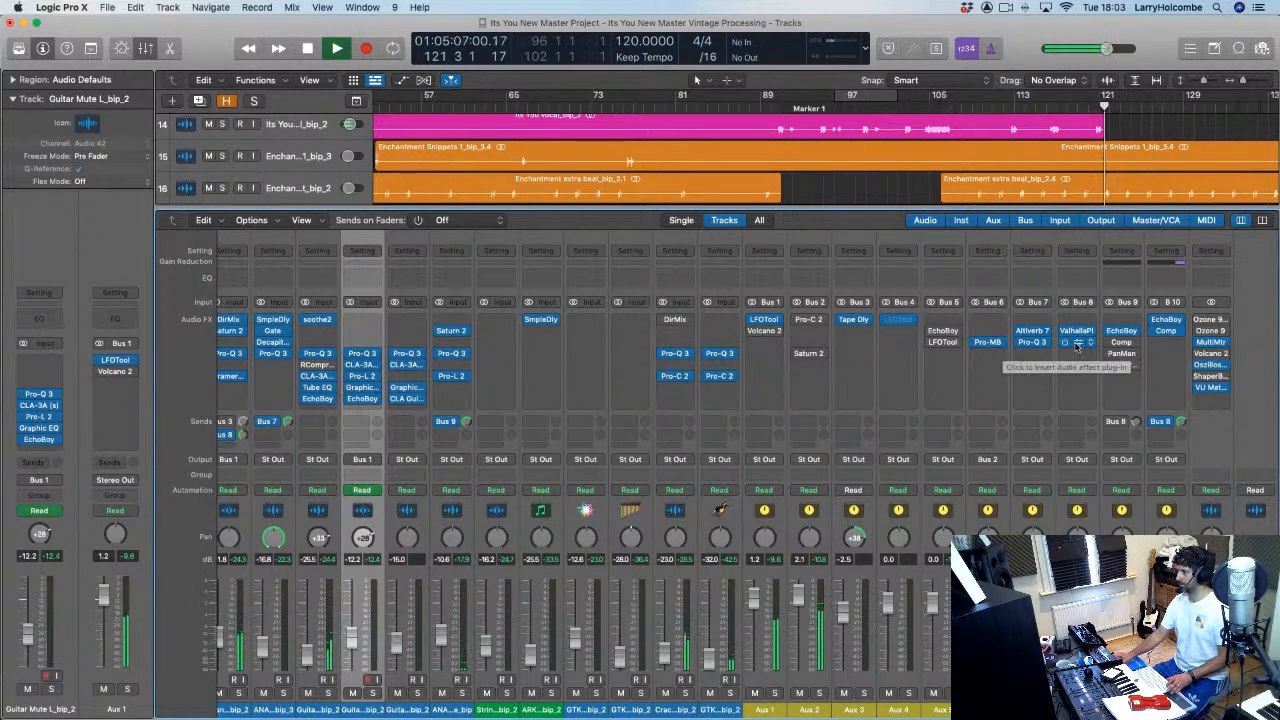
key("x")
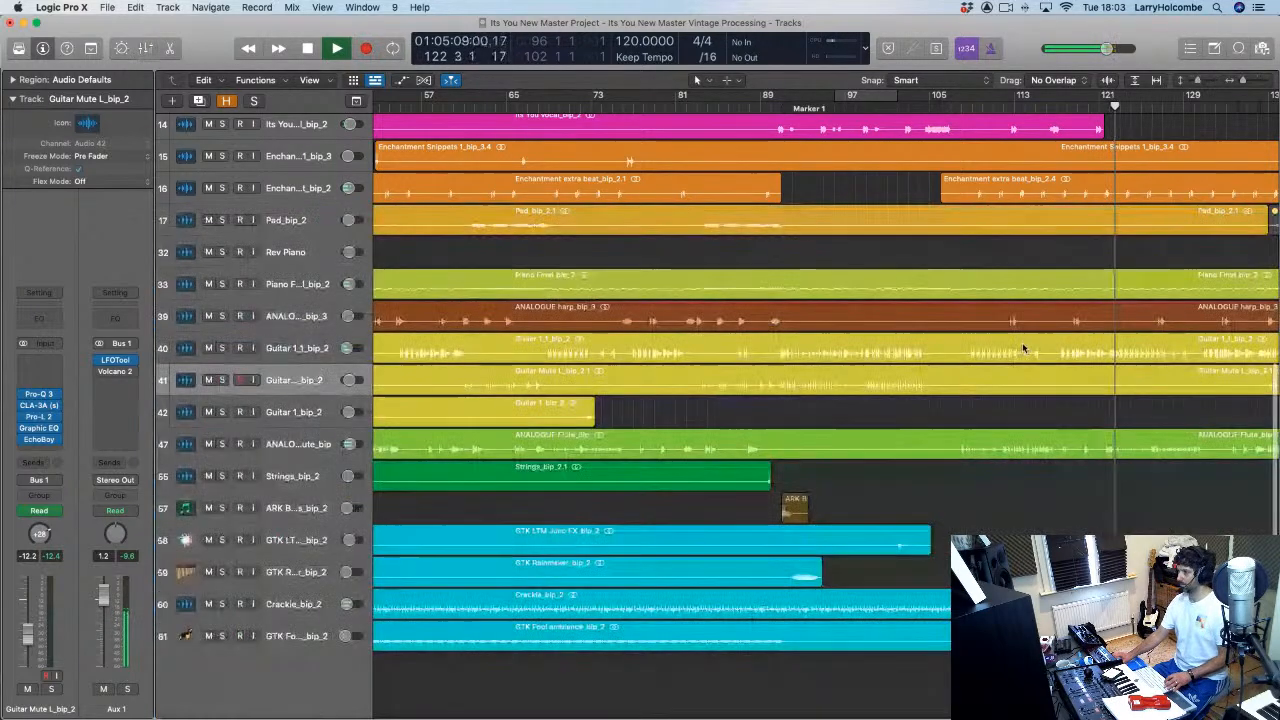
Step: Set the cycle range over the whole arrangement from bar 1 to bar 189 and stop playback
scroll(930, 306, "down", 6)
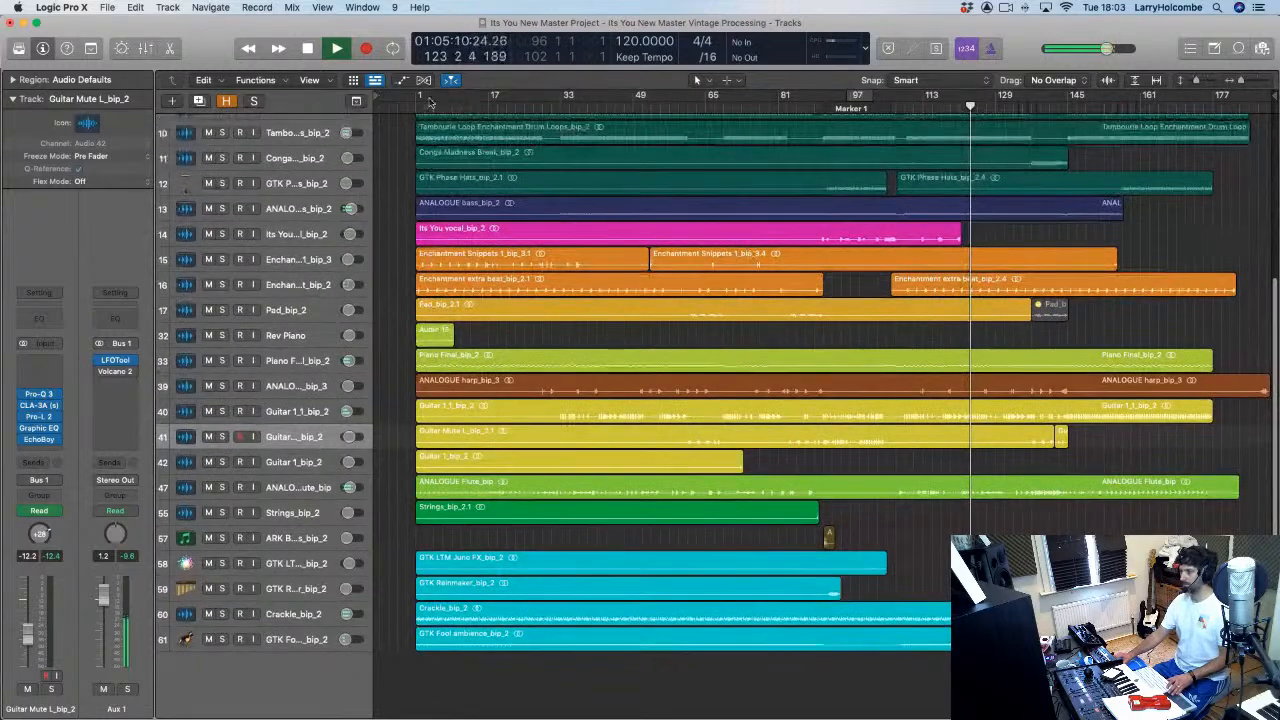
left_click_drag(419, 95, 1075, 245)
left_click_drag(1247, 235, 1275, 235)
key("space")
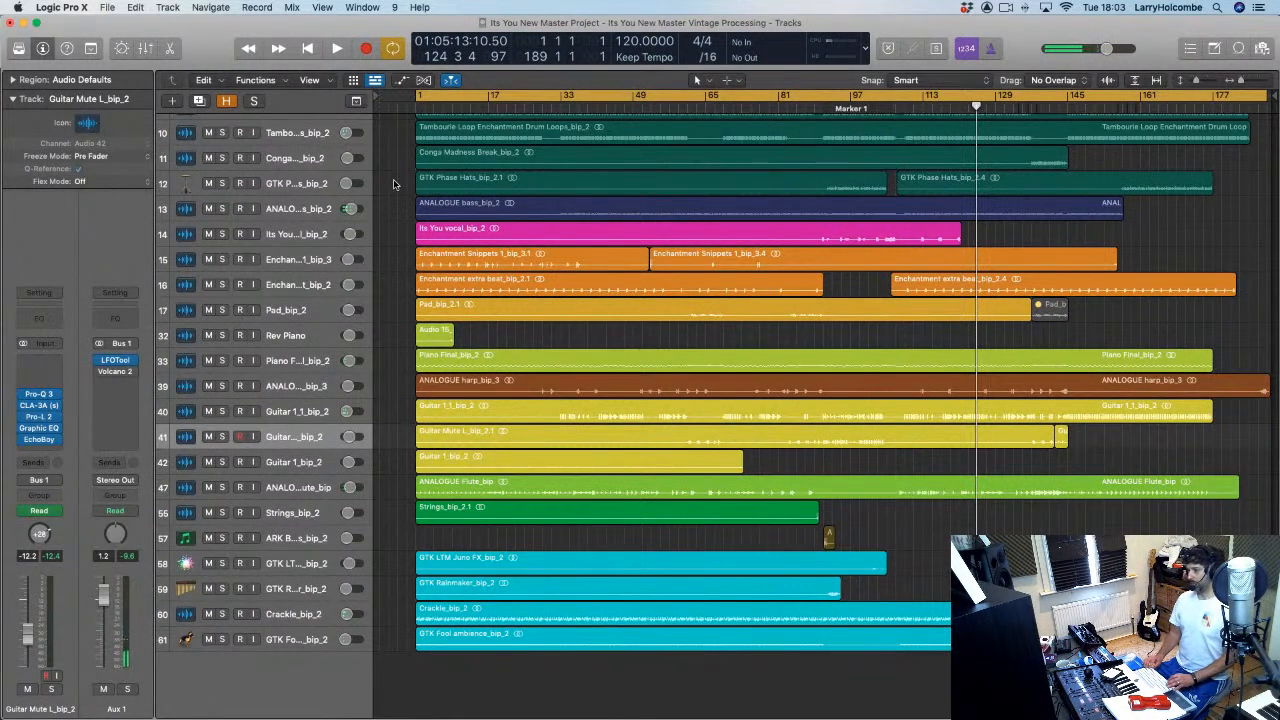
Step: Select the aux channel strips fed by Bus 7 to Bus 10 in the mixer and close the mixer
key("super+Up")
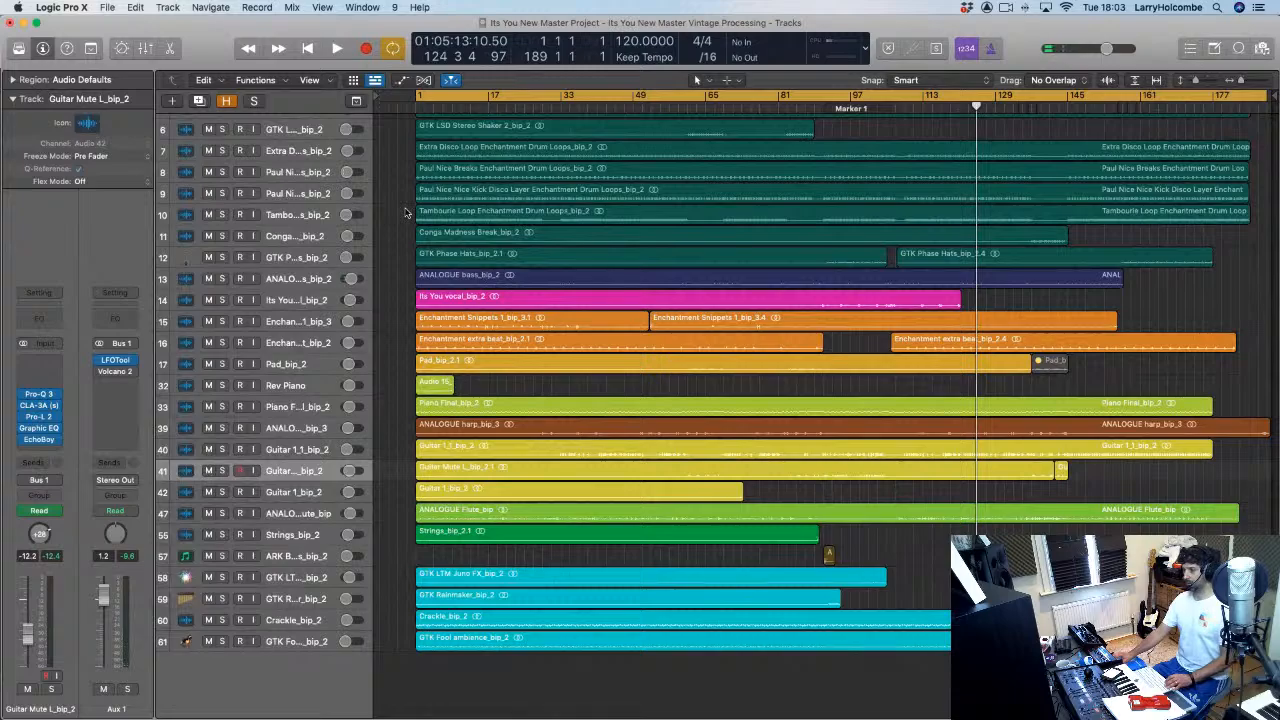
key("x")
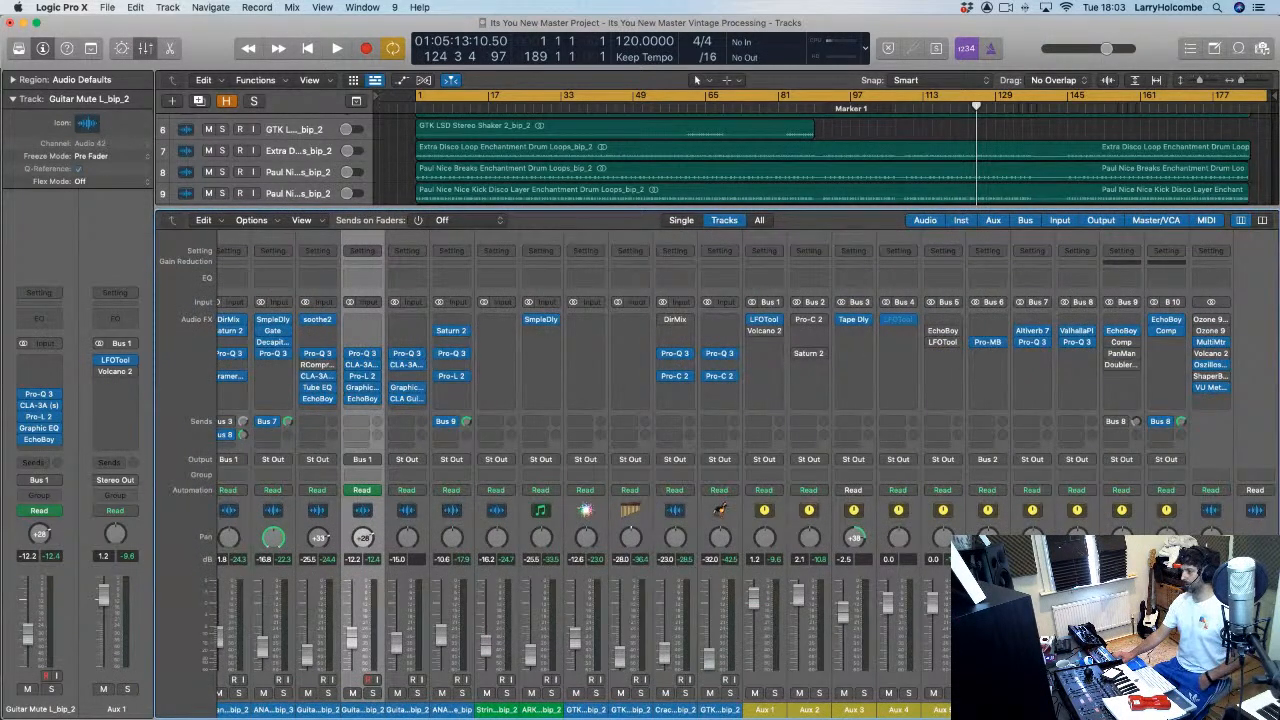
left_click_drag(1032, 709, 1166, 709)
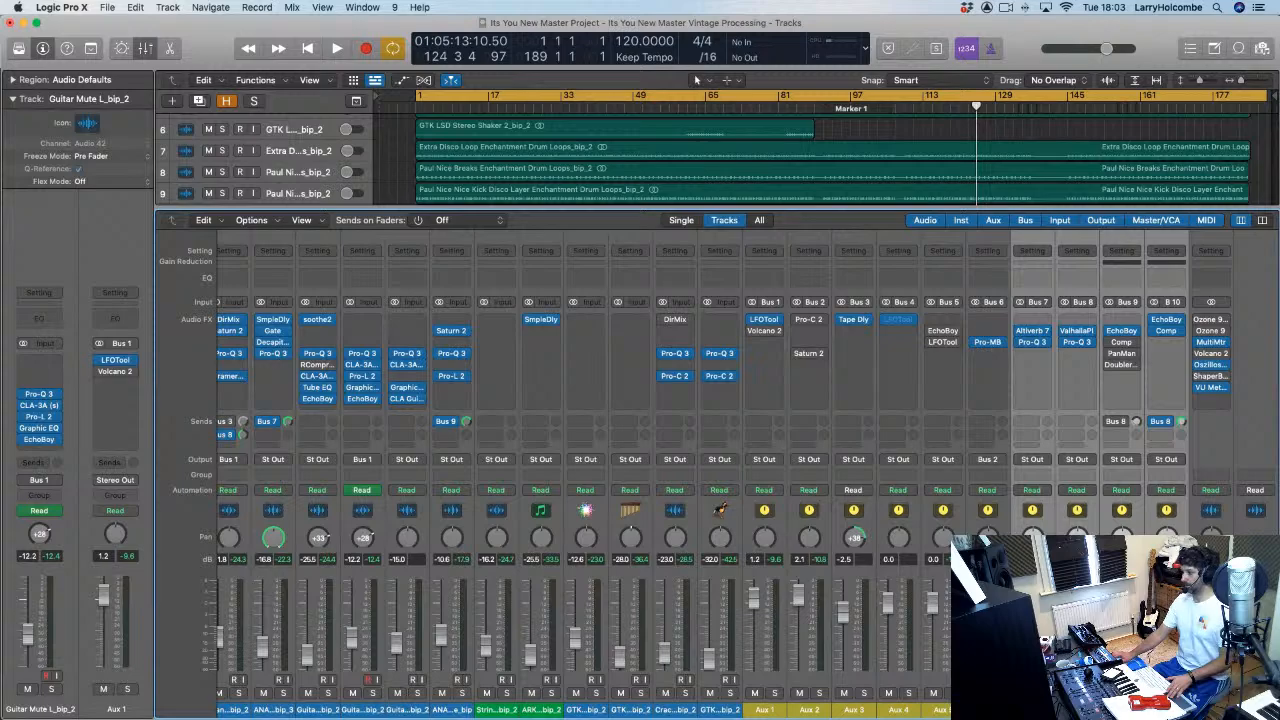
key("x")
Step: Play the mix from about bar 33, check the channel levels in the mixer and stop playback
key("space")
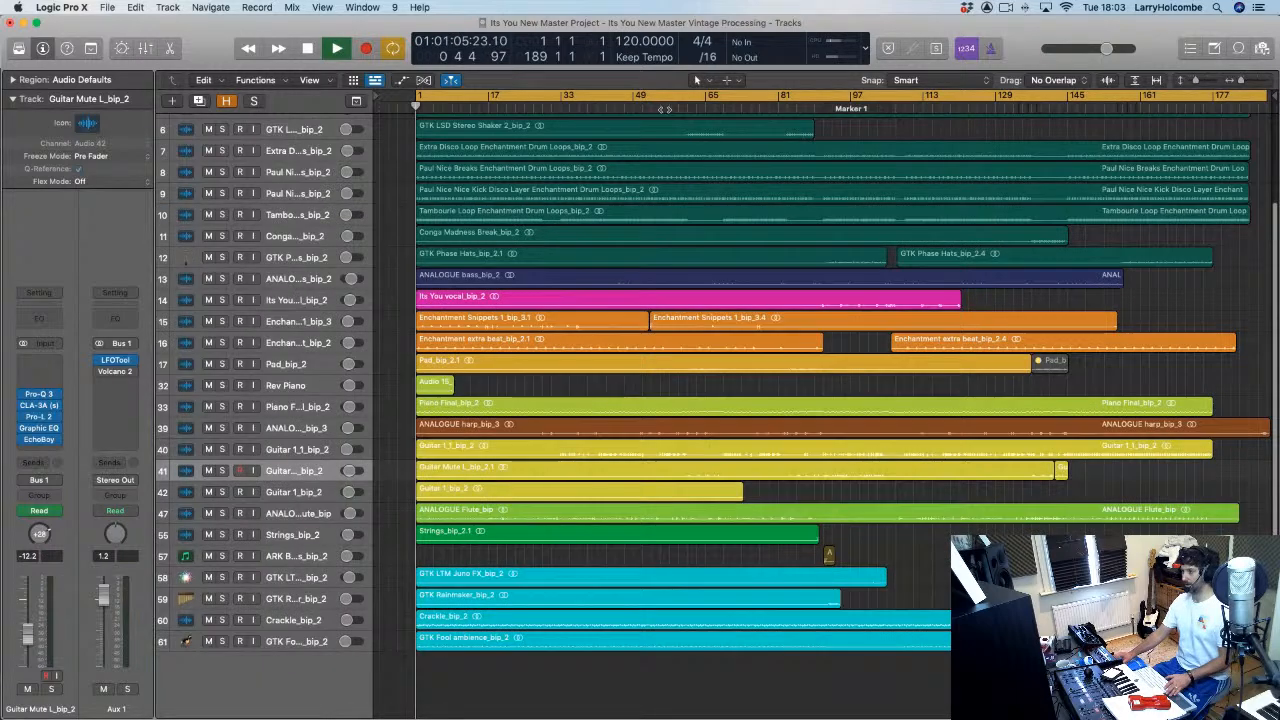
left_click(565, 107)
key("x")
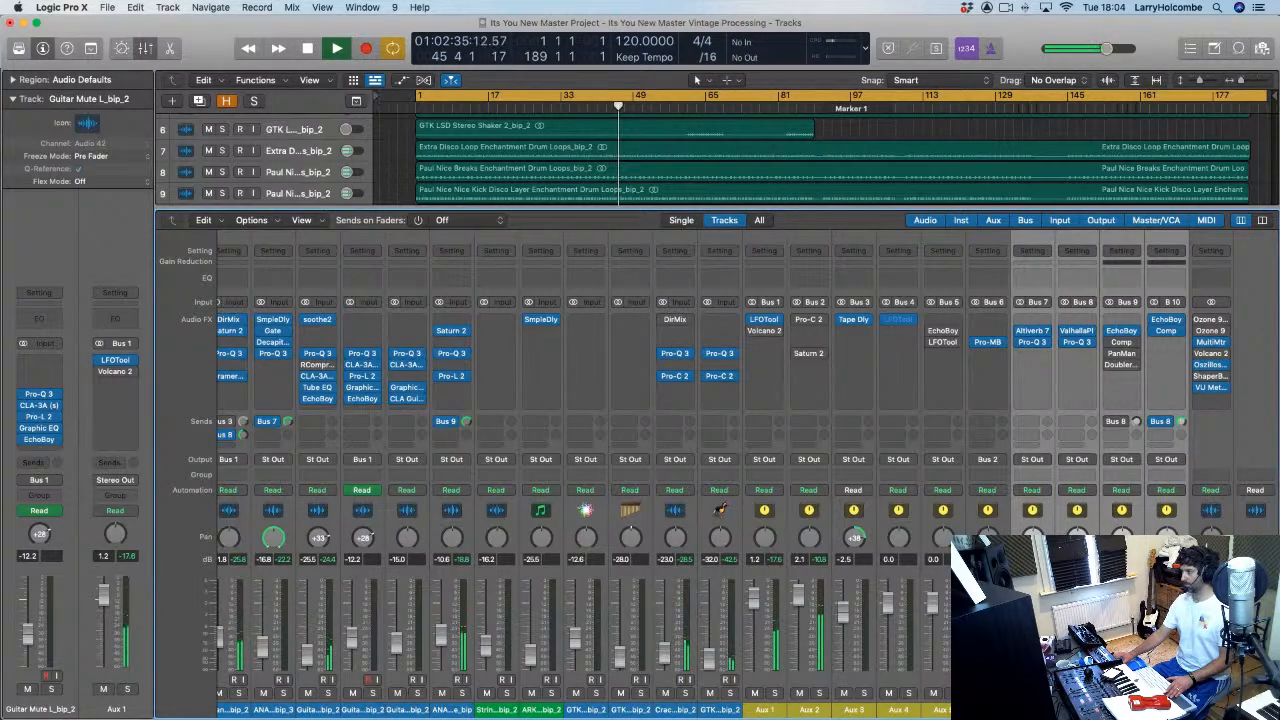
key("space")
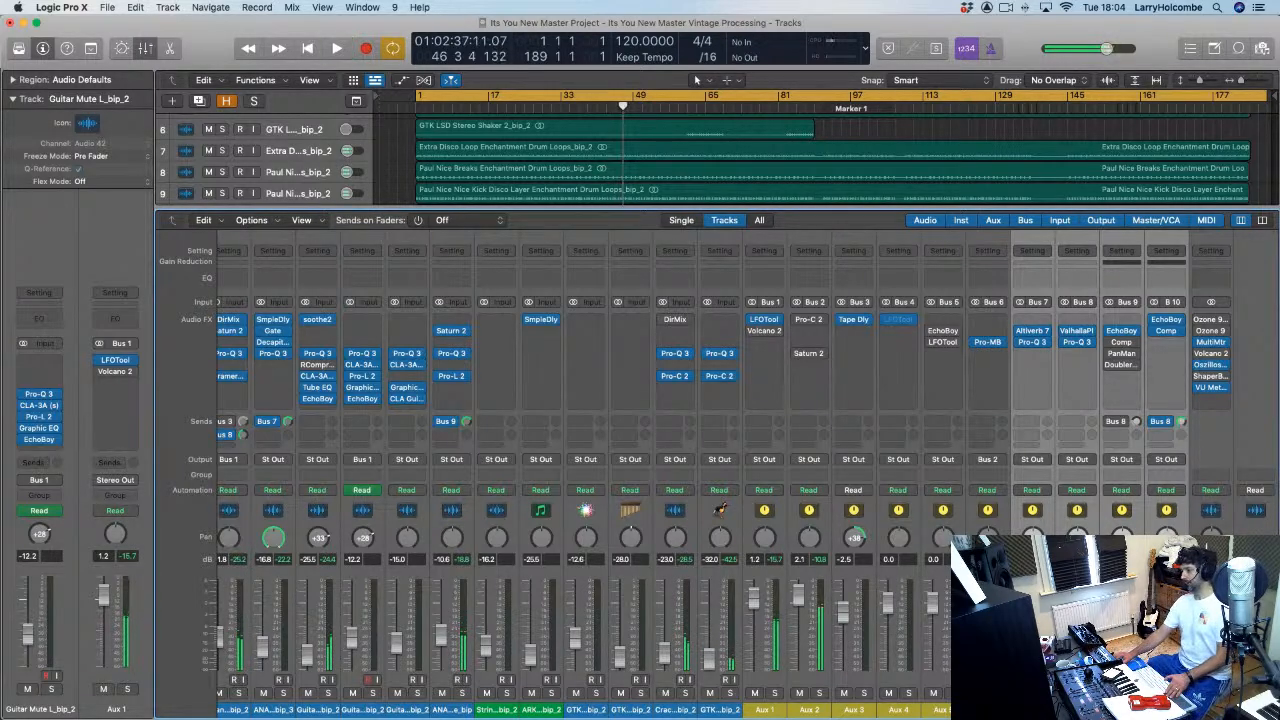
Step: Set the decay of the ValhallaPlate reverb on Aux 8 to 1.1 s and close the plug-in
left_click(988, 388)
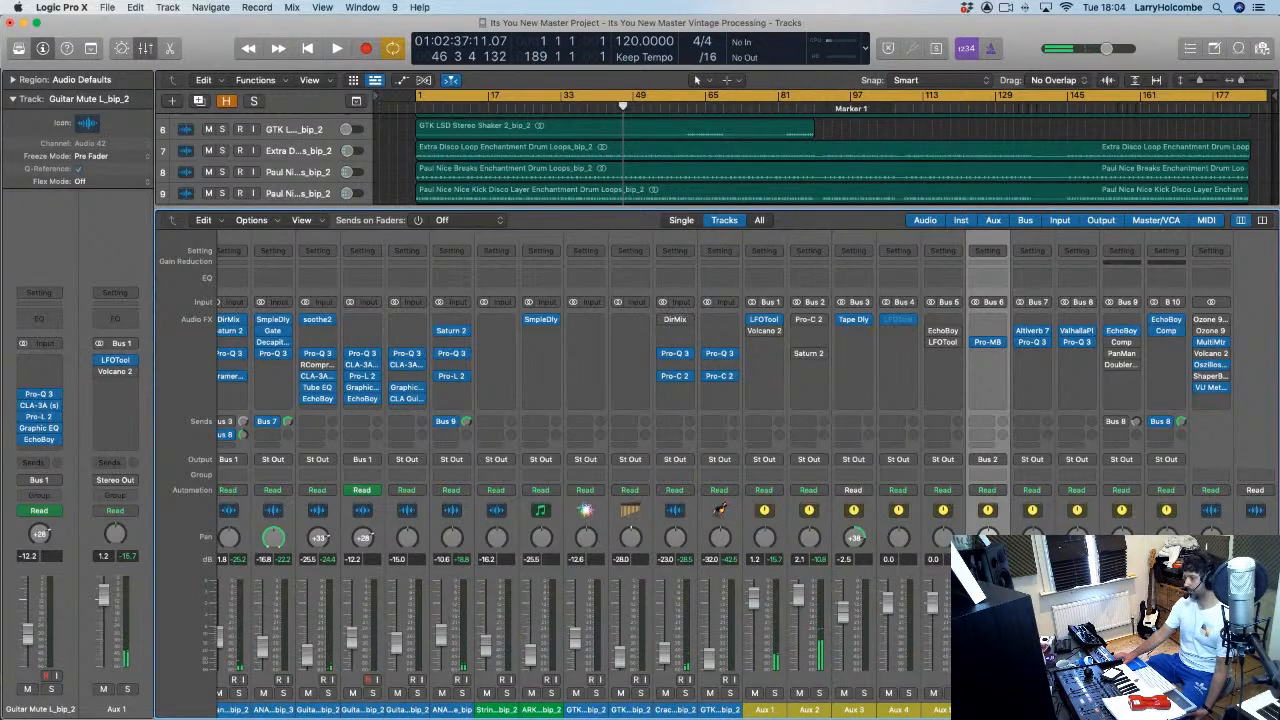
left_click(1076, 330)
left_click_drag(620, 352, 620, 360)
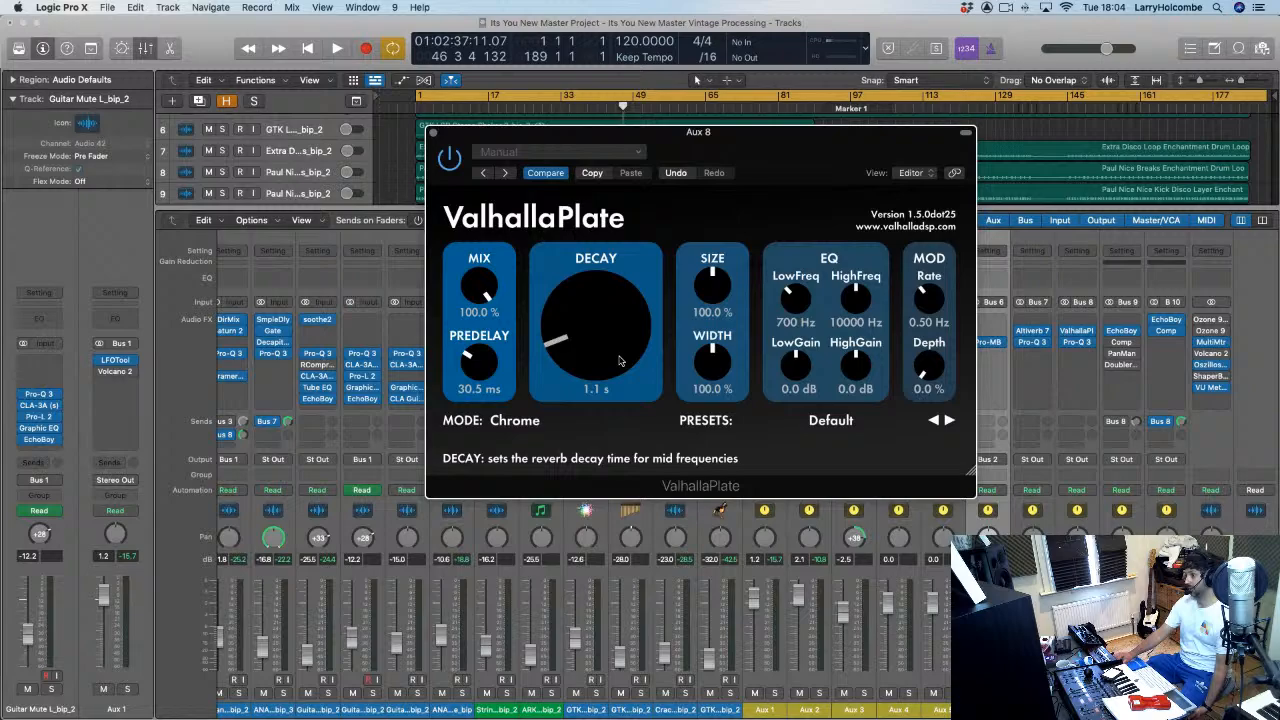
left_click(433, 132)
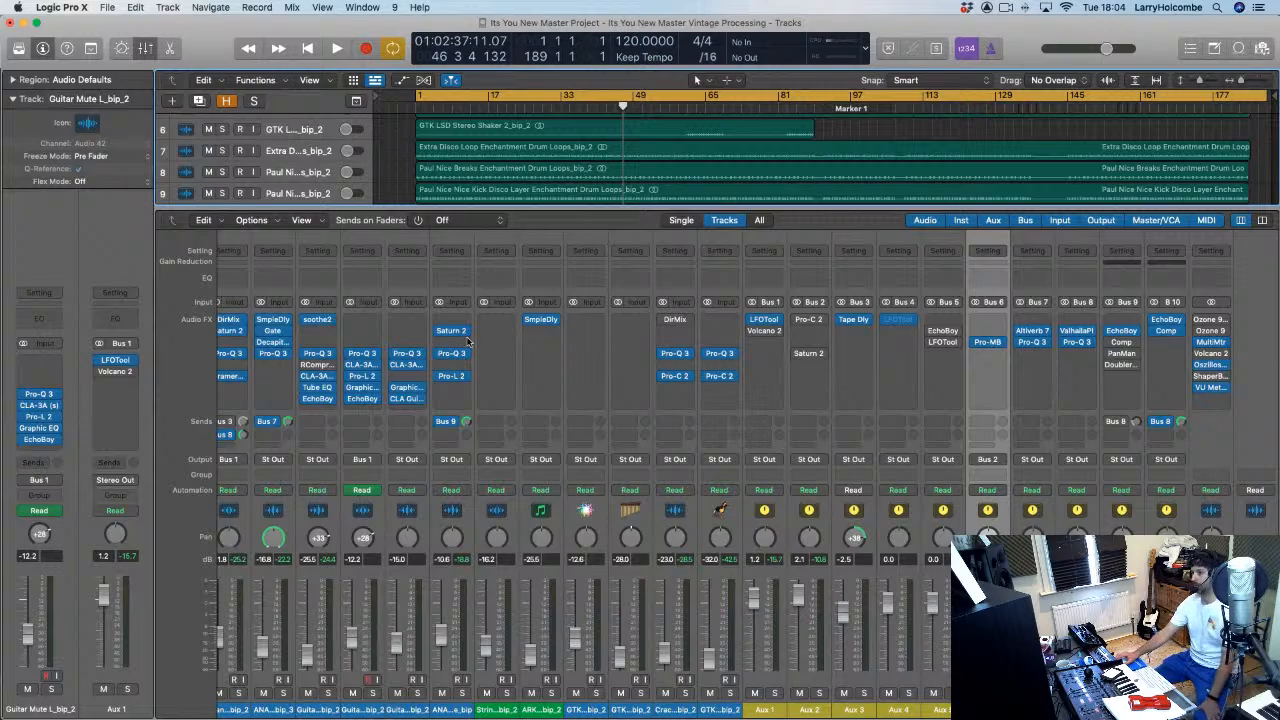
Step: Look over the effects and sends on the instrument and aux channels in the mixer and close the mixer
scroll(466, 342, "left", 10)
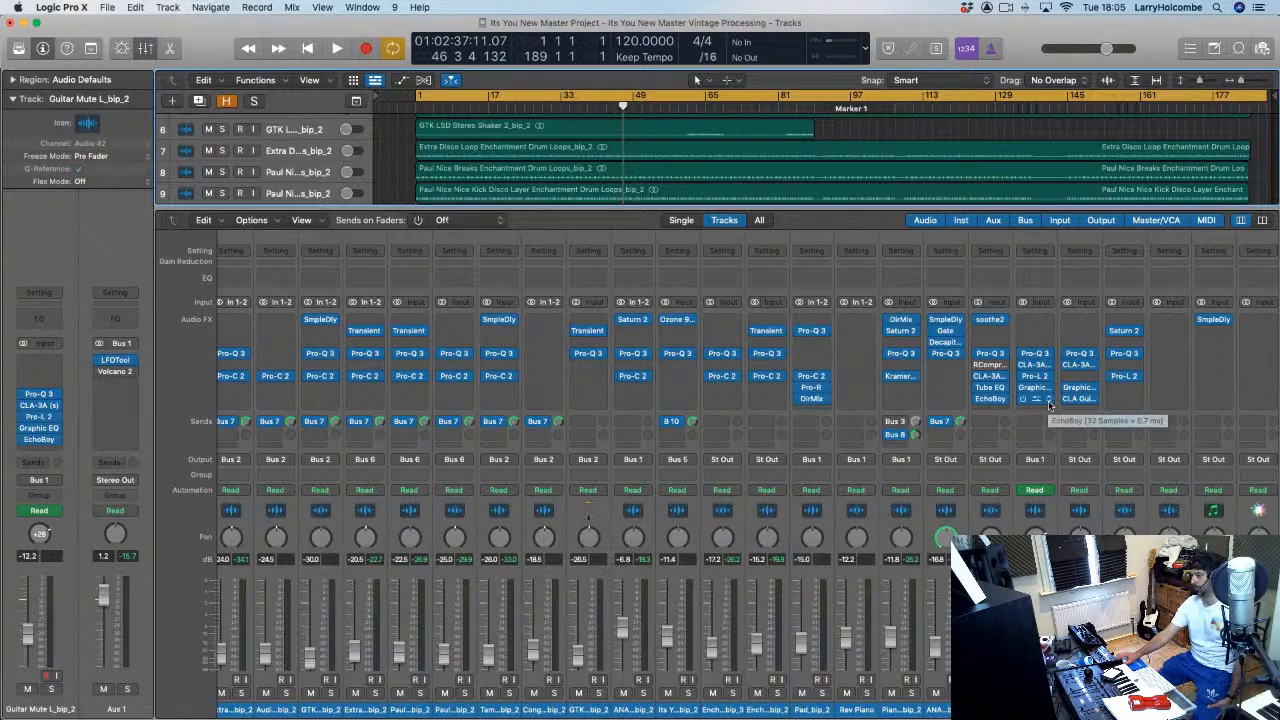
scroll(1048, 404, "right", 10)
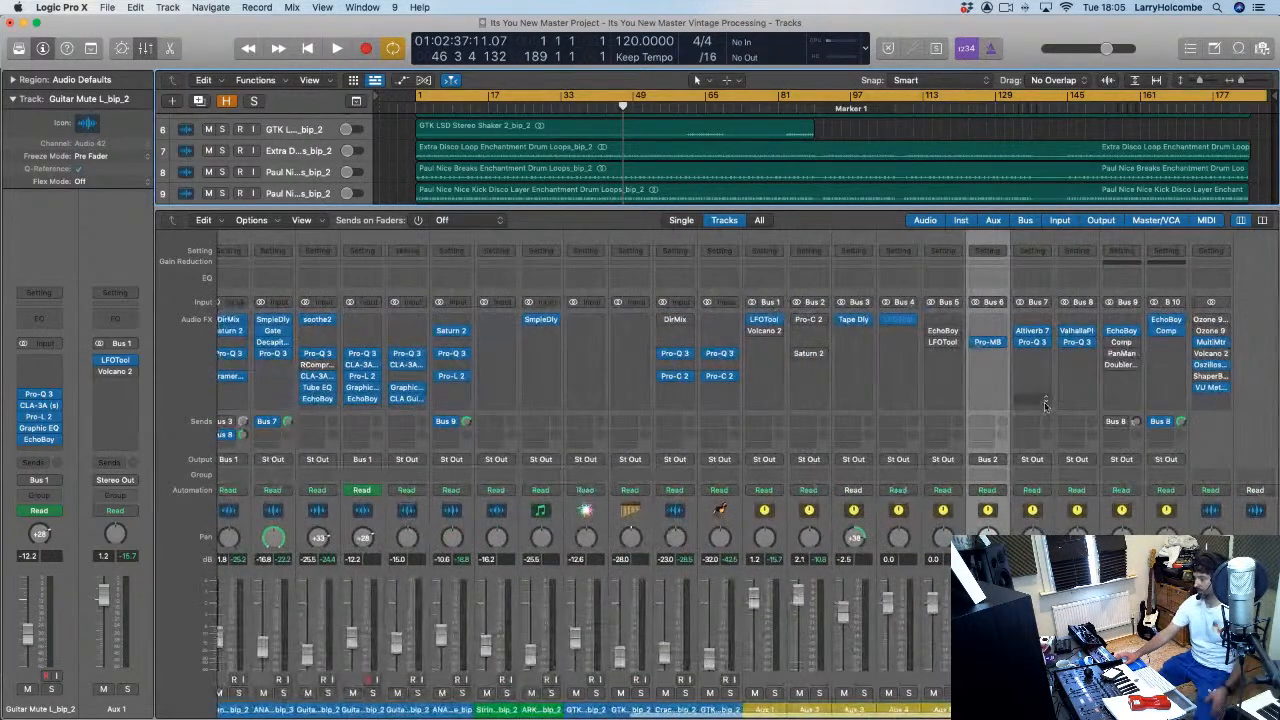
key("x")
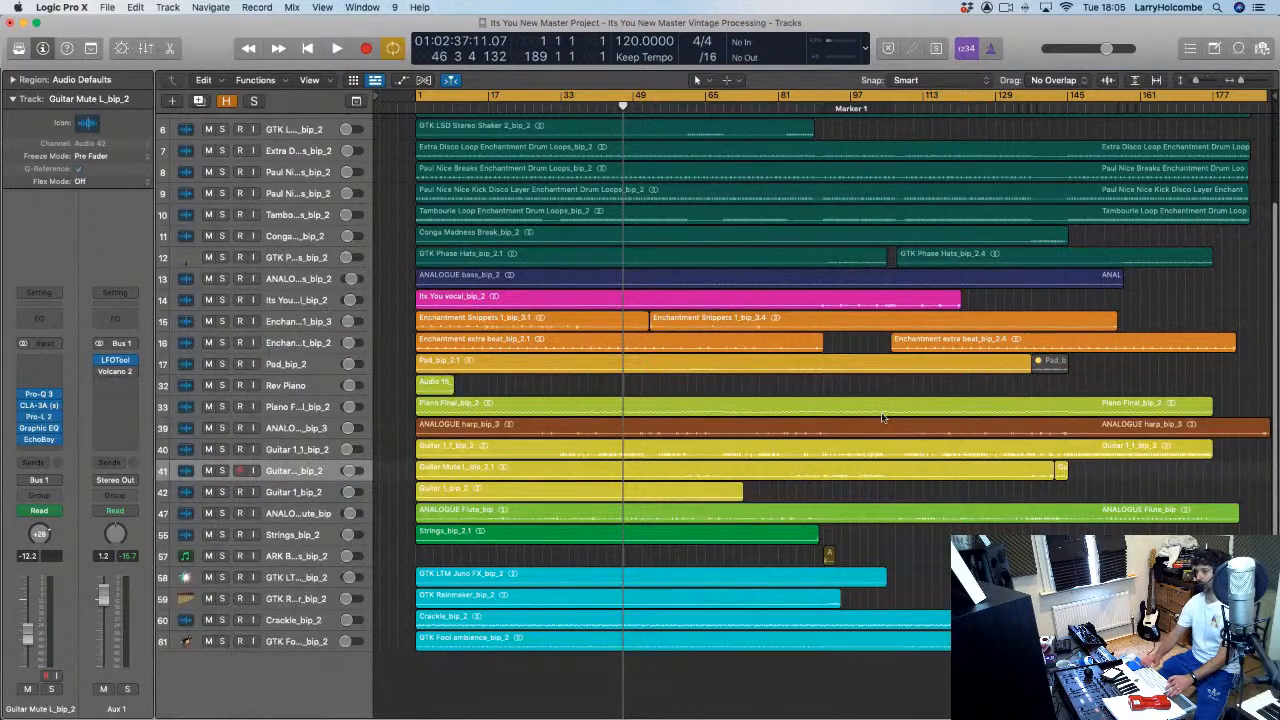
Step: Start a bounce of the whole project with MP3 as the destination and accept the bounce settings
key("super+Up")
key("super+Up")
key("super+b")
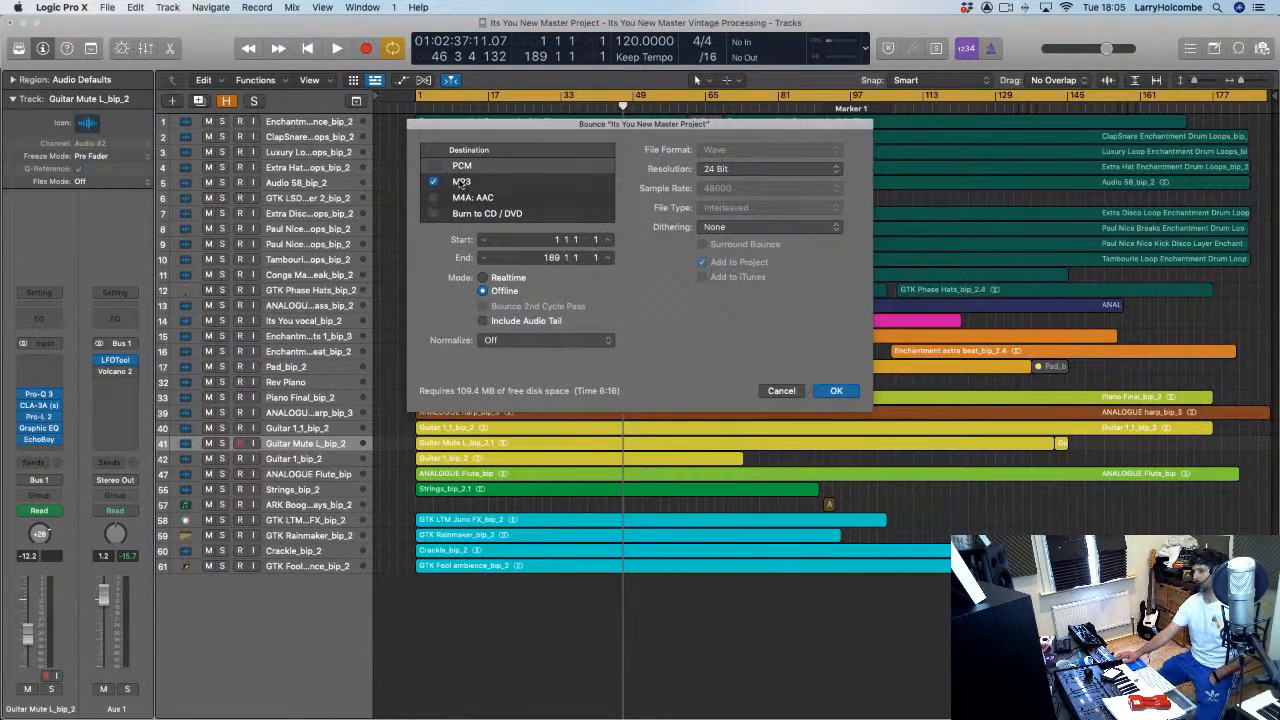
left_click(461, 184)
left_click(836, 390)
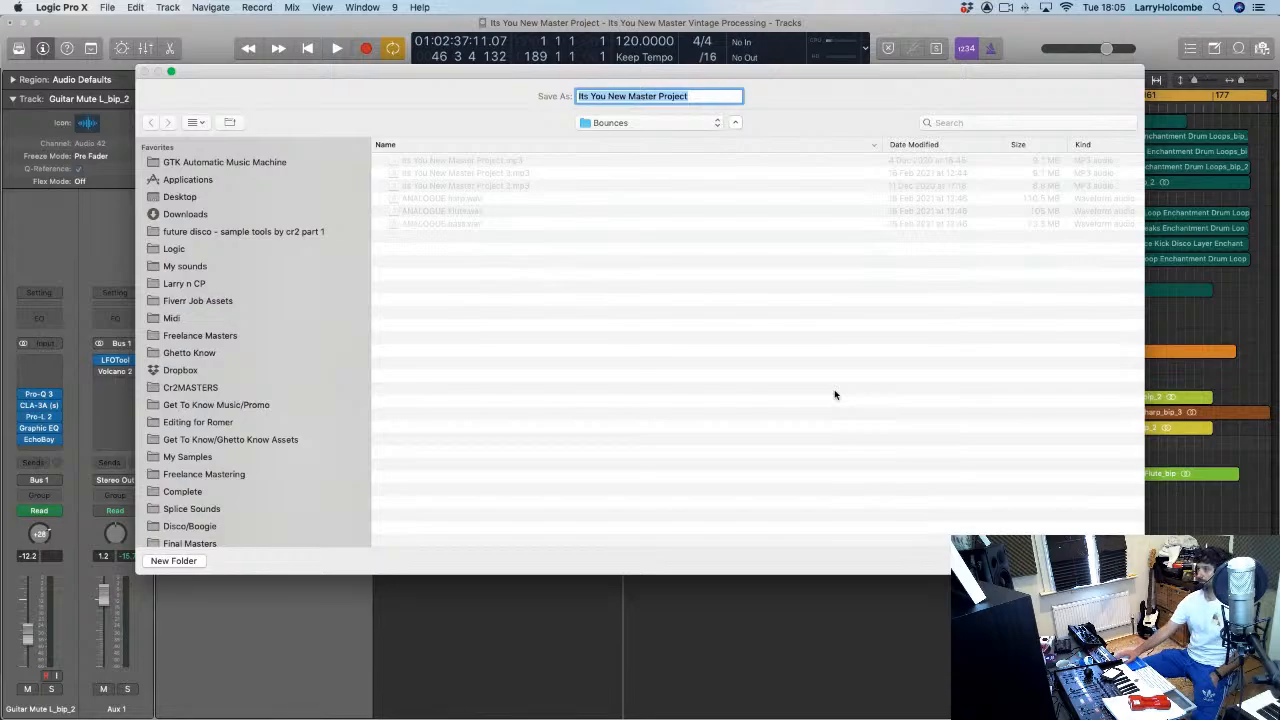
Step: Name the bounce "Its You Spatial FX" and save it in the Bounces folder
left_click(697, 96)
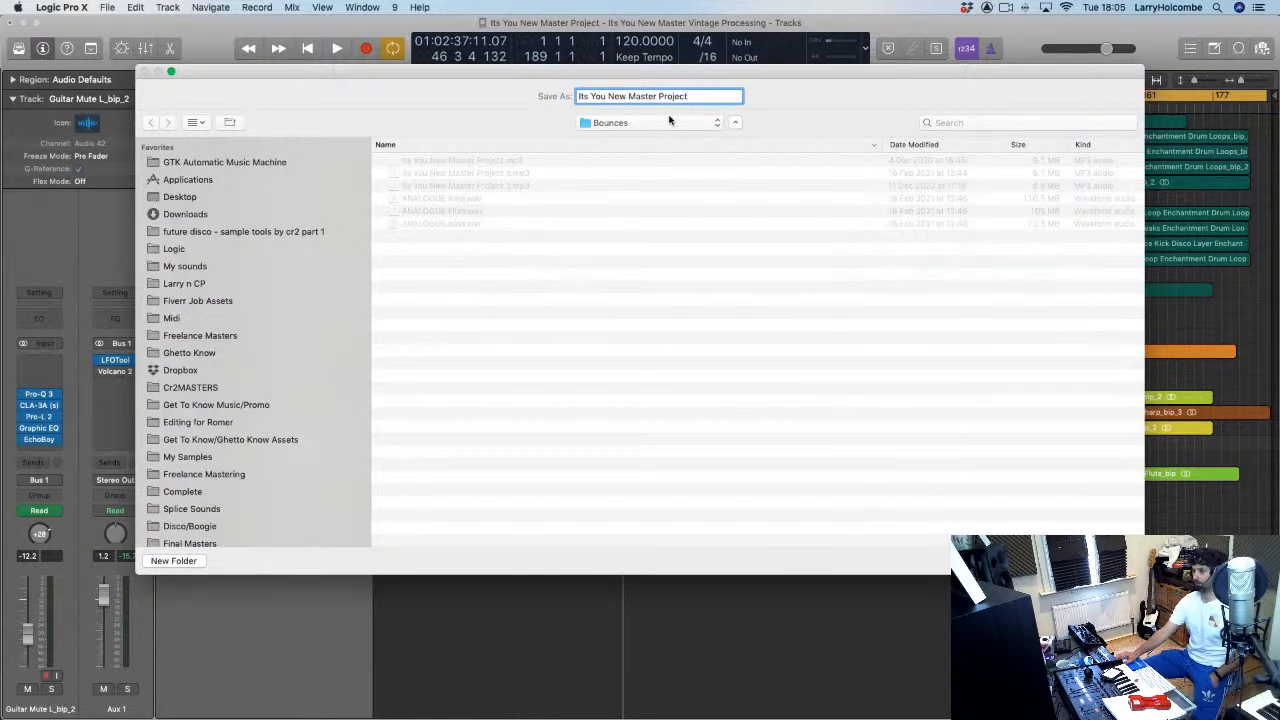
left_click_drag(704, 96, 629, 96)
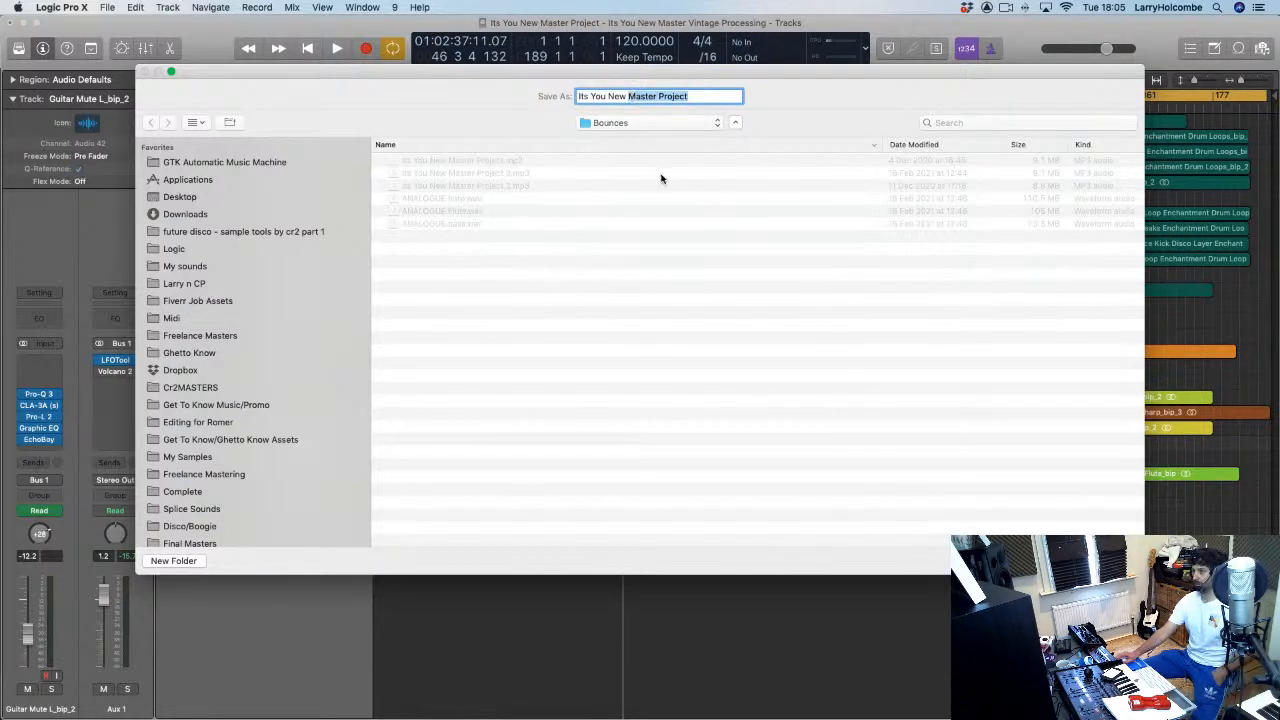
type("S")
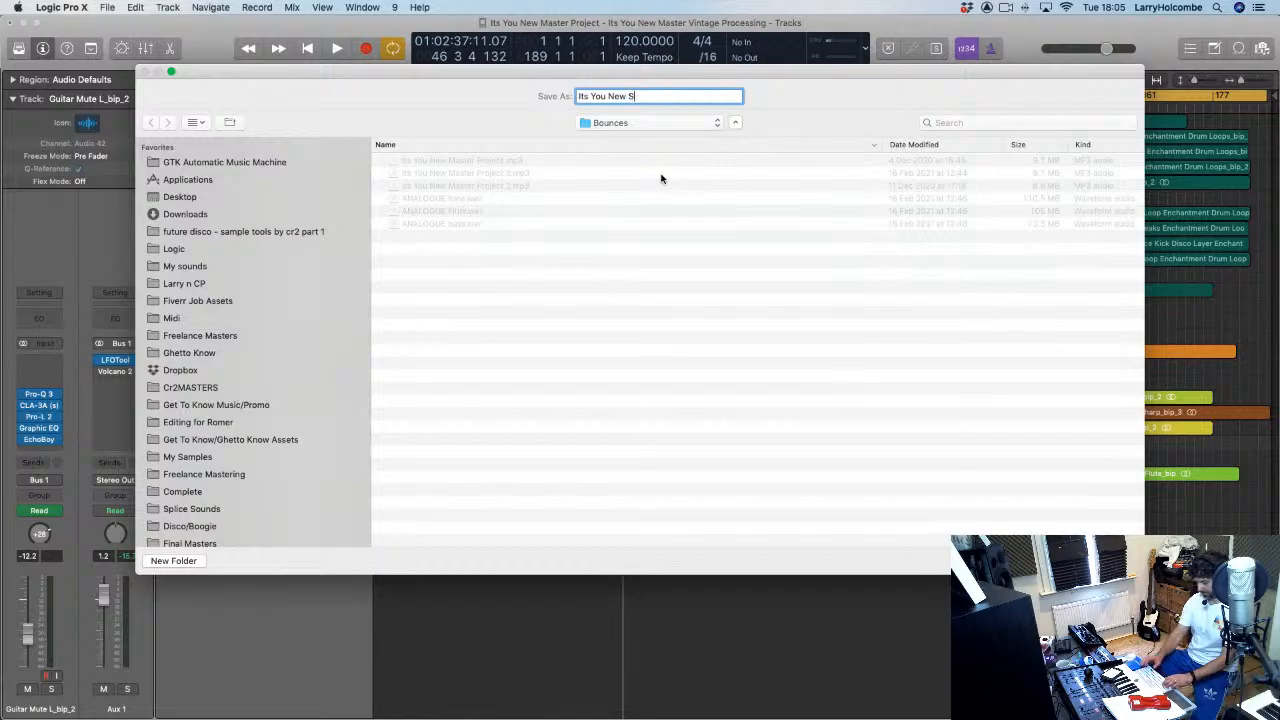
type("patial; FX")
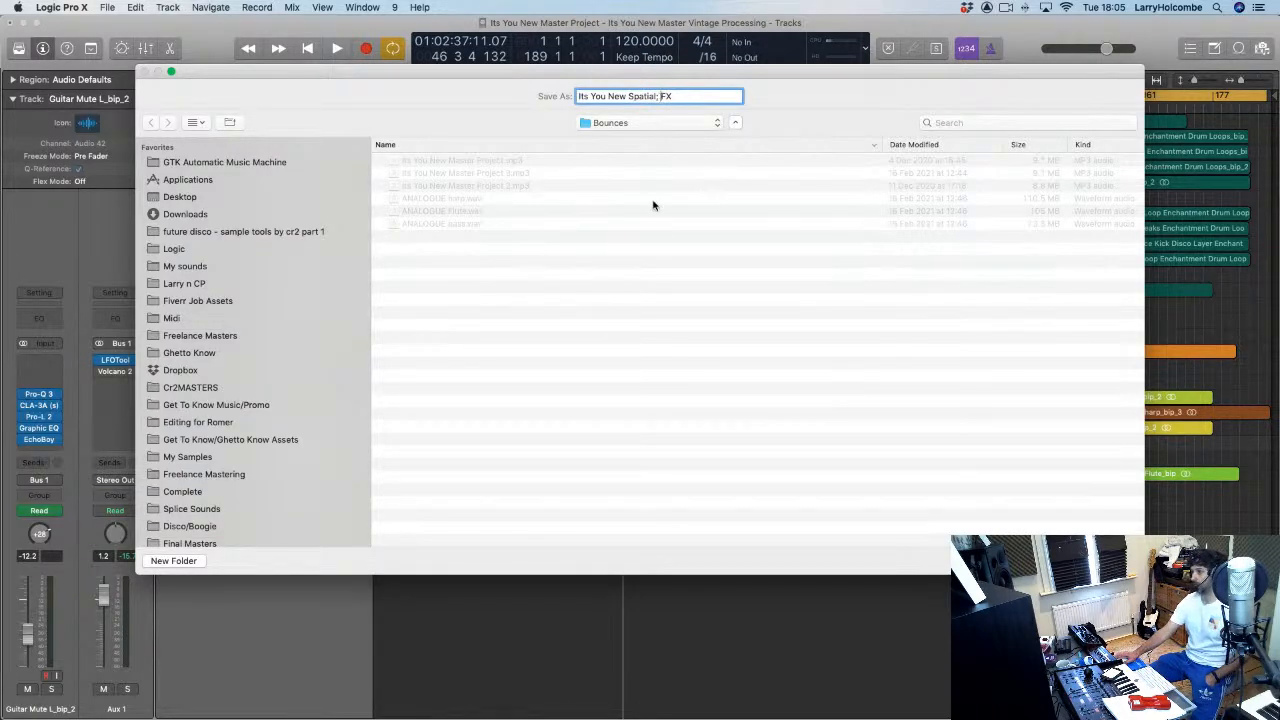
key("BackSpace")
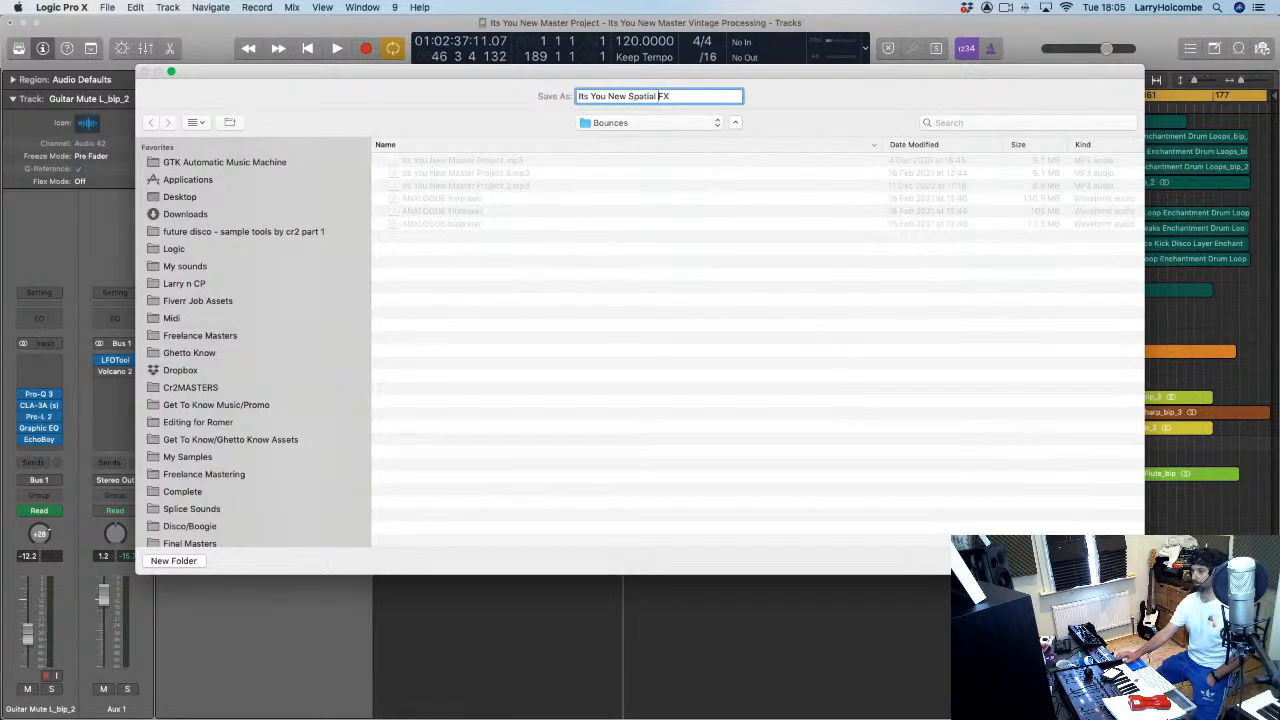
double_click(612, 96)
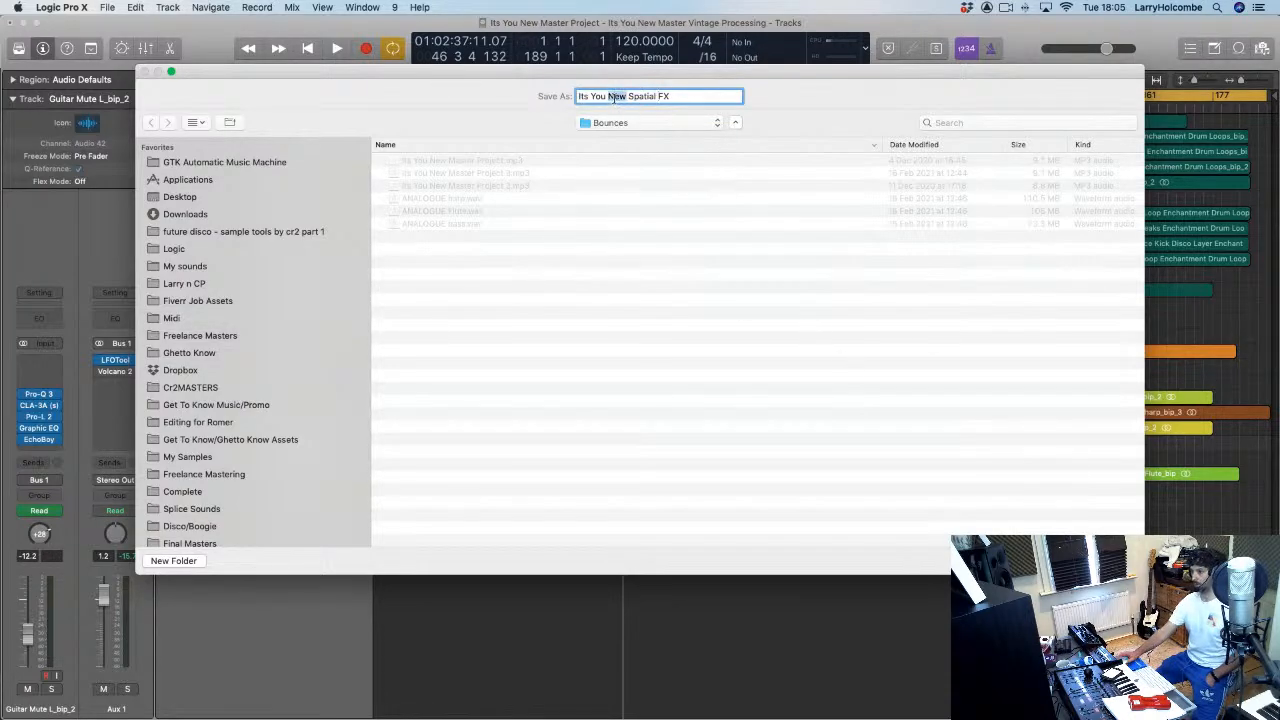
key("BackSpace")
key("Return")
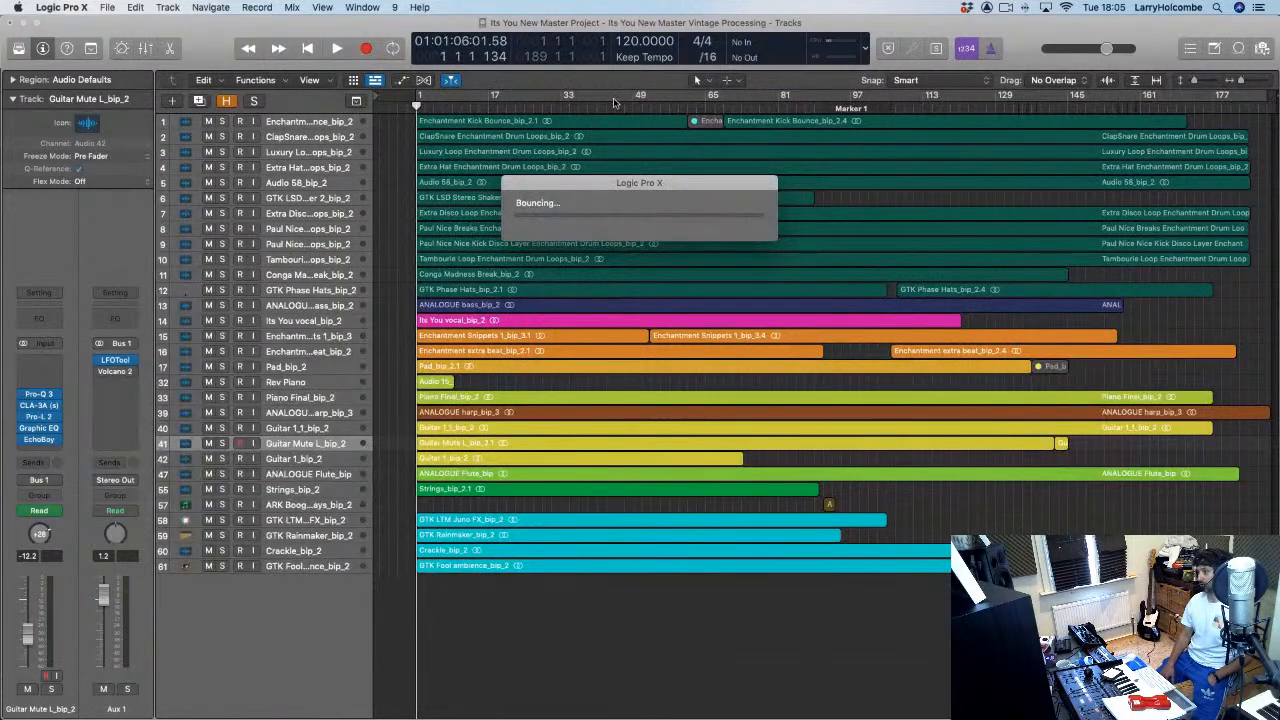